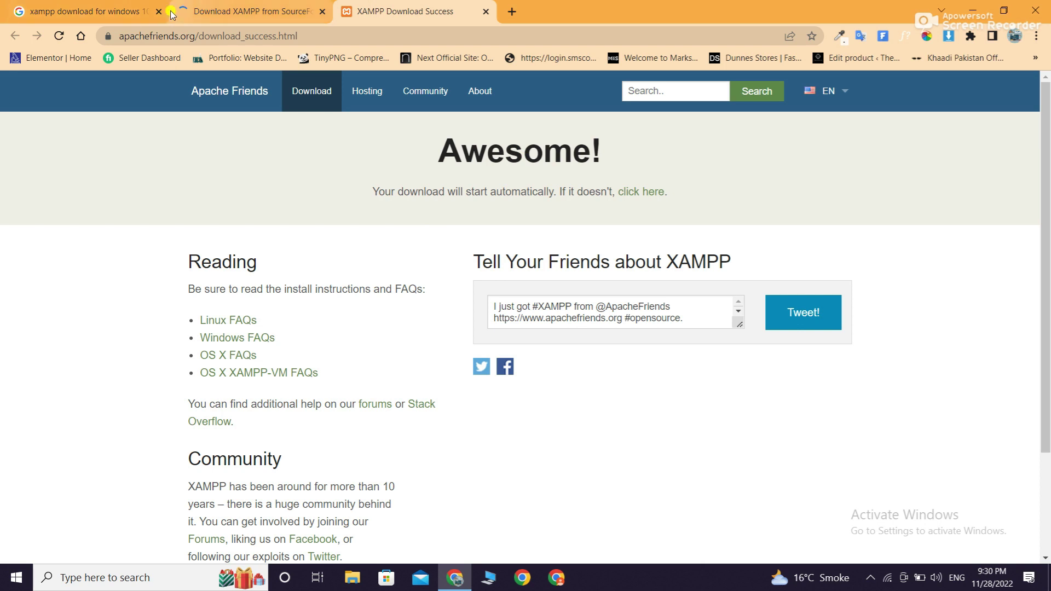
Show the downloaded XAMPP 8.1.12 installer in its folder from Chrome's download bar
click(217, 6)
scroll(660, 230, down, 10)
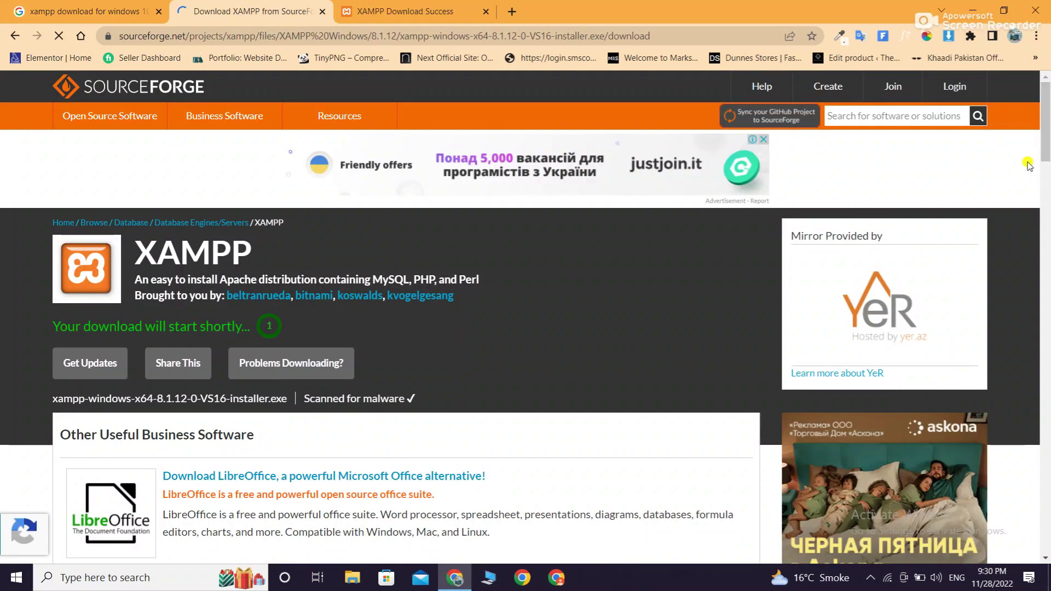
drag(1045, 132, 1048, 170)
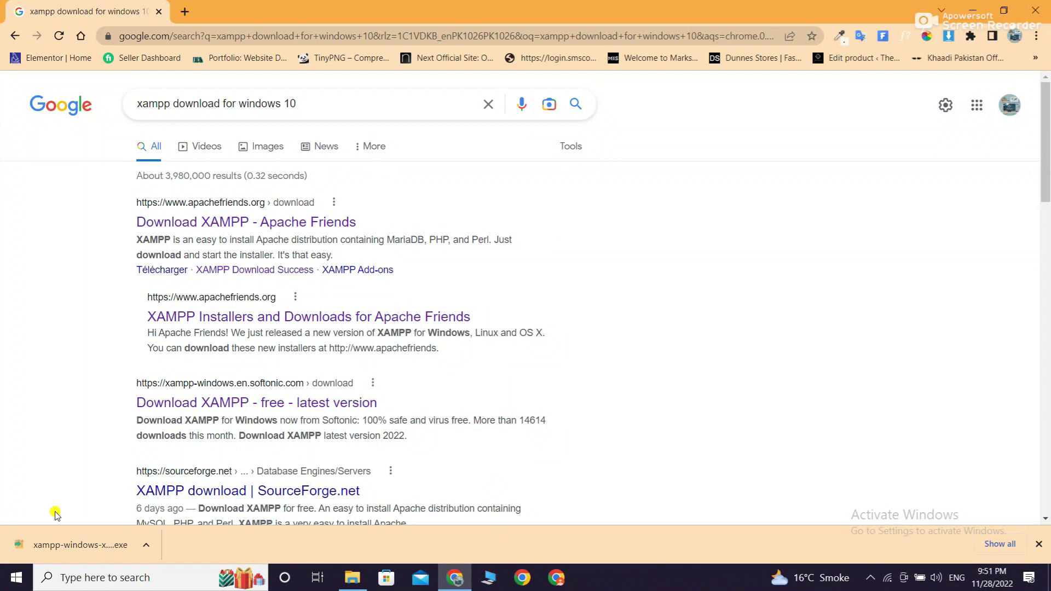
click(146, 545)
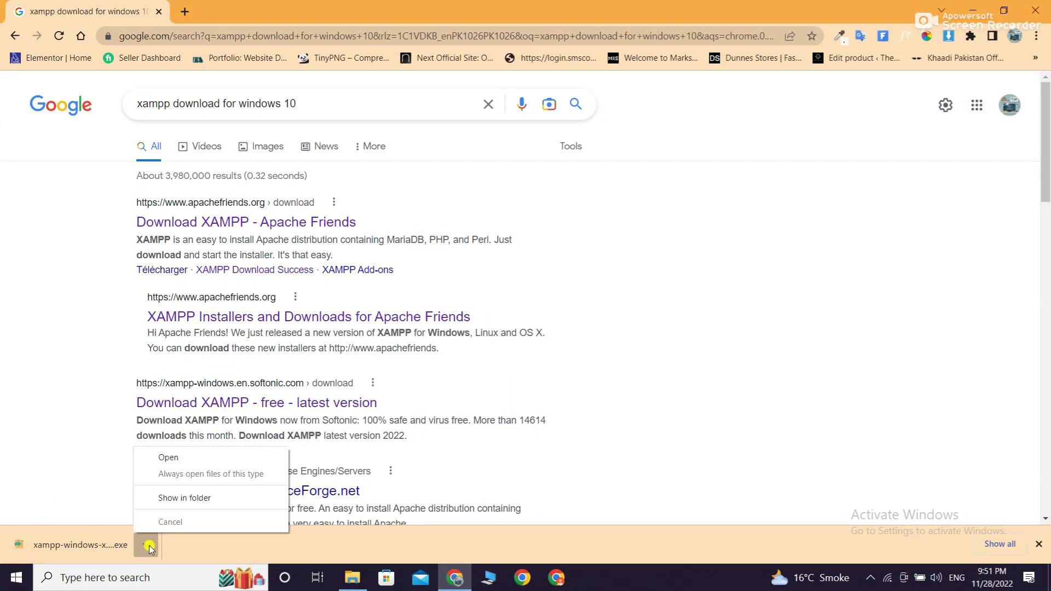
click(176, 498)
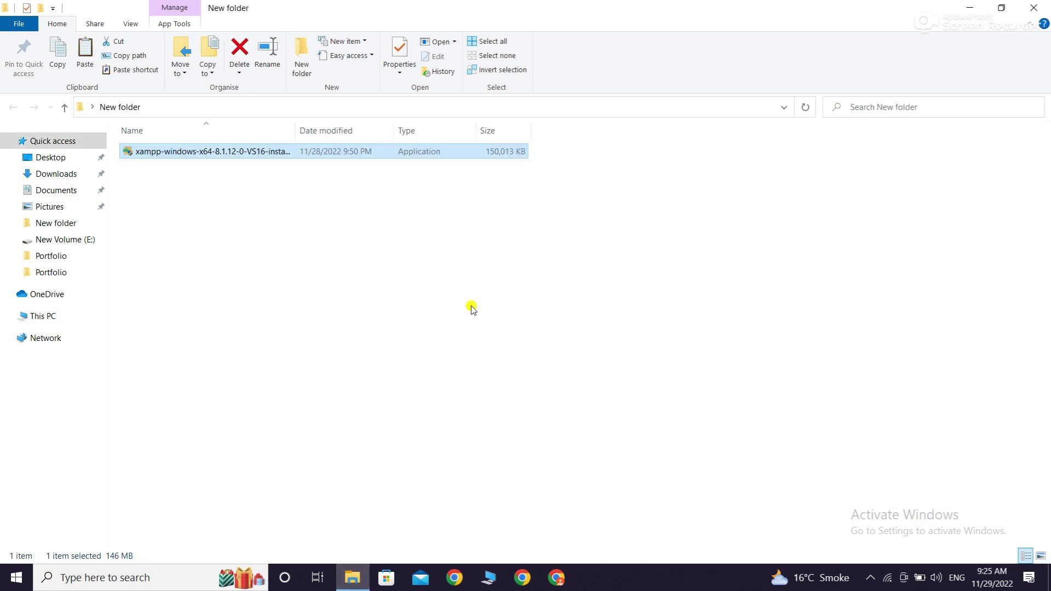
Switch the File Explorer folder view to Large icons
right_click(588, 328)
click(646, 384)
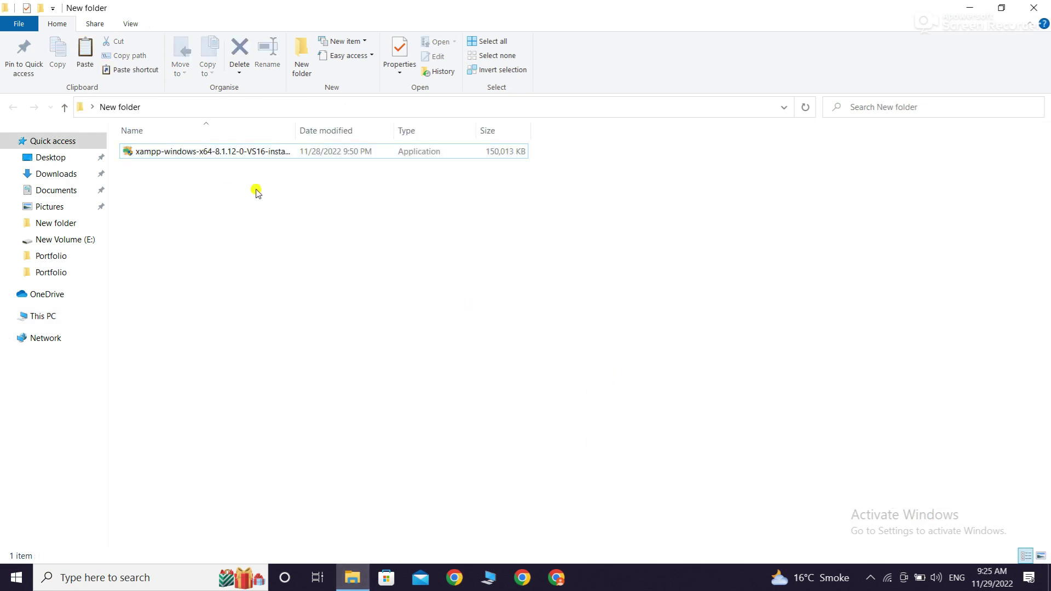
right_click(353, 210)
mouse_move(373, 220)
click(549, 238)
right_click(358, 256)
click(118, 197)
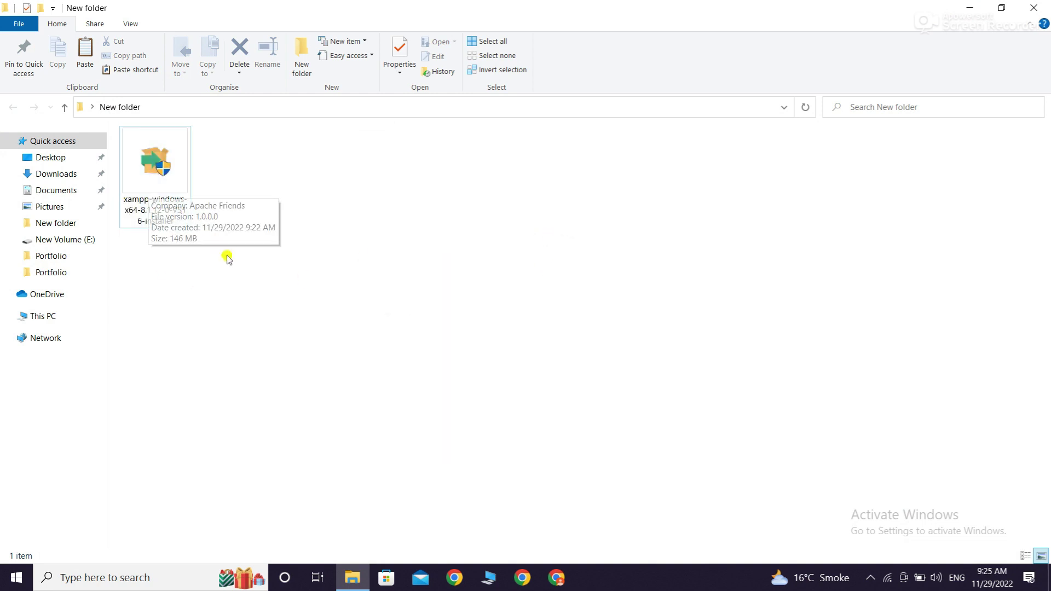
Run the XAMPP installer as administrator, approving the UAC prompt and warning
right_click(165, 162)
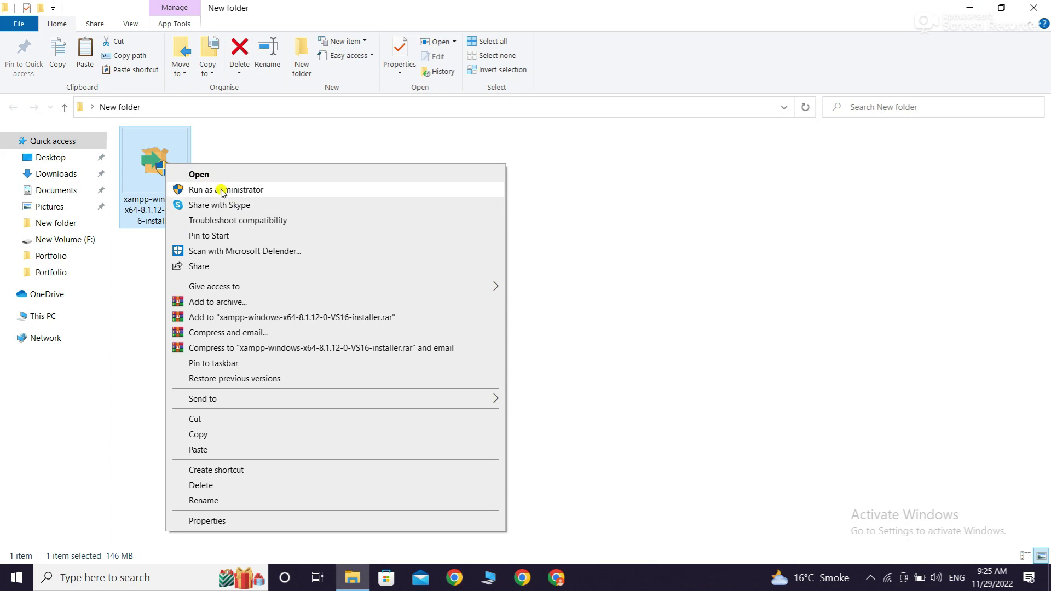
click(214, 190)
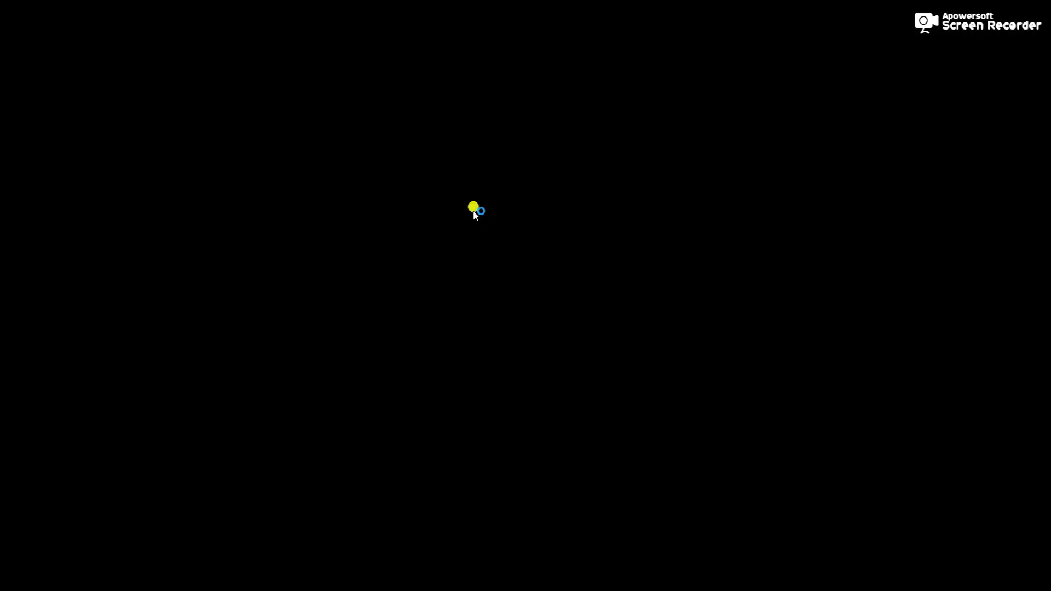
click(469, 387)
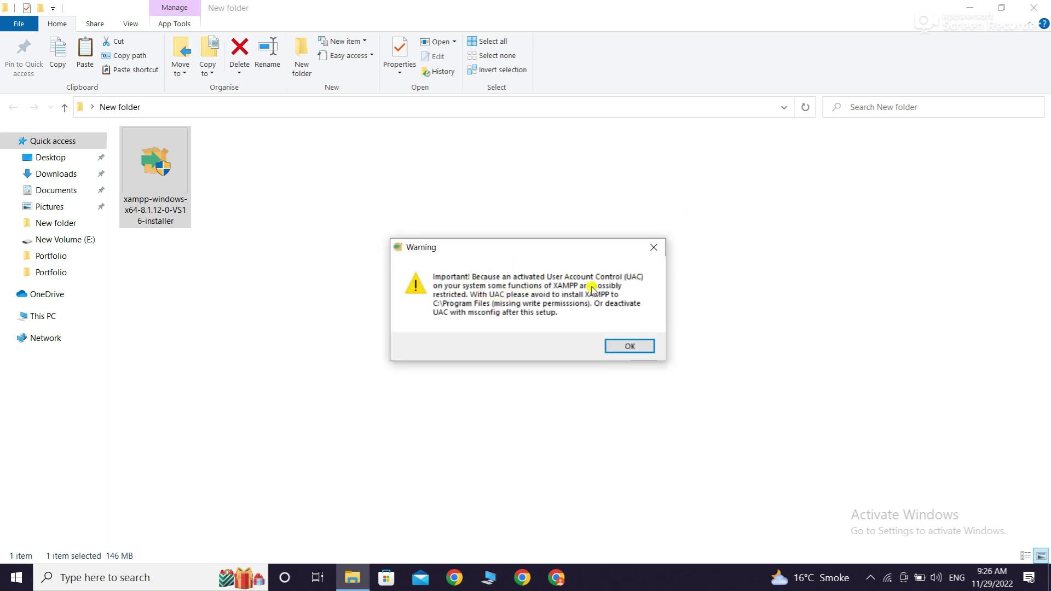
click(615, 350)
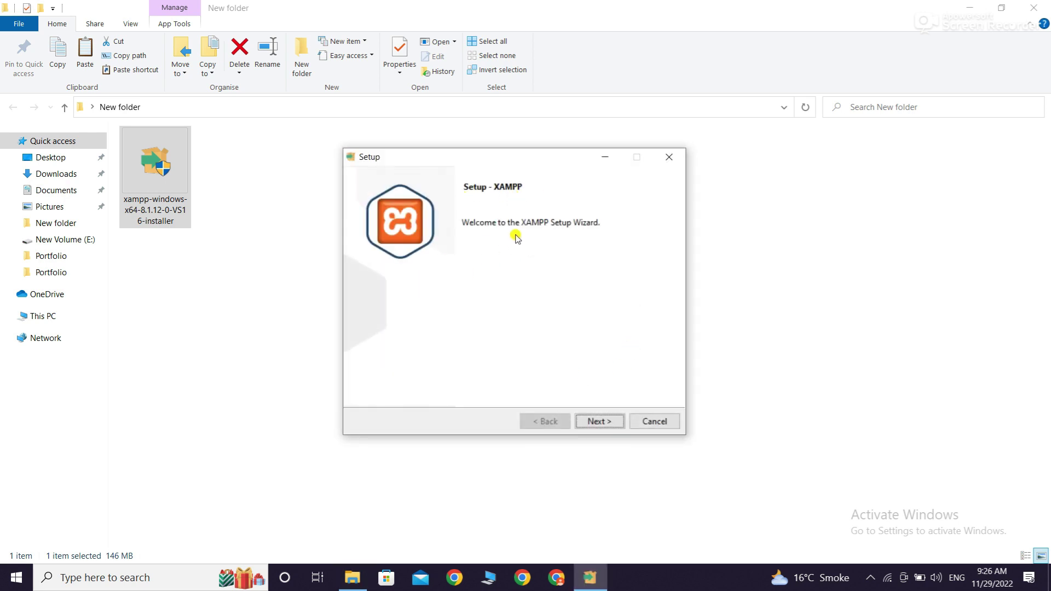
Accept the default components, the C:\xampp install folder and English language
click(599, 421)
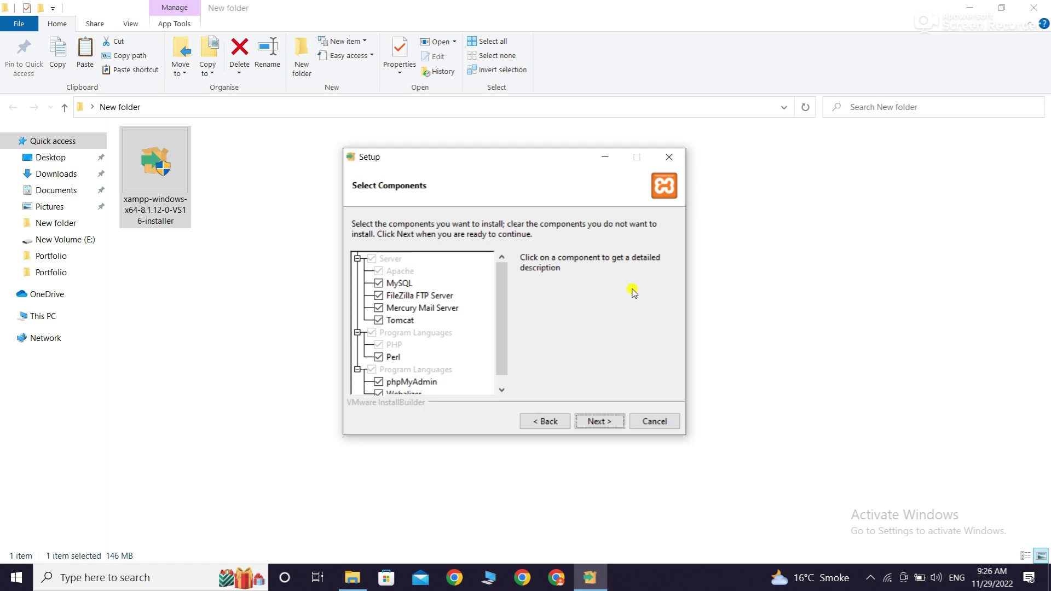
click(602, 422)
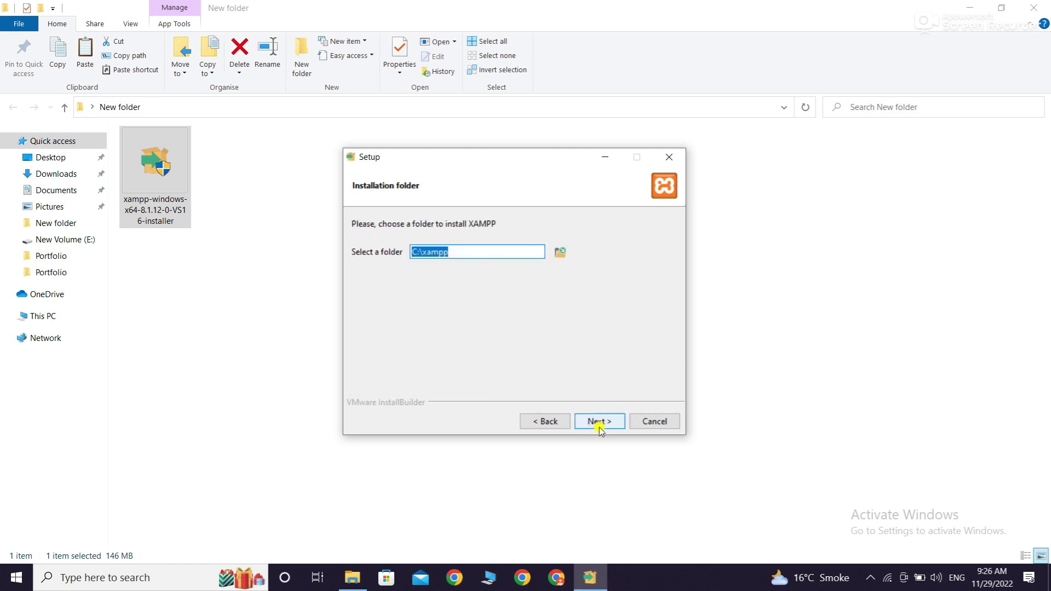
click(599, 423)
click(498, 252)
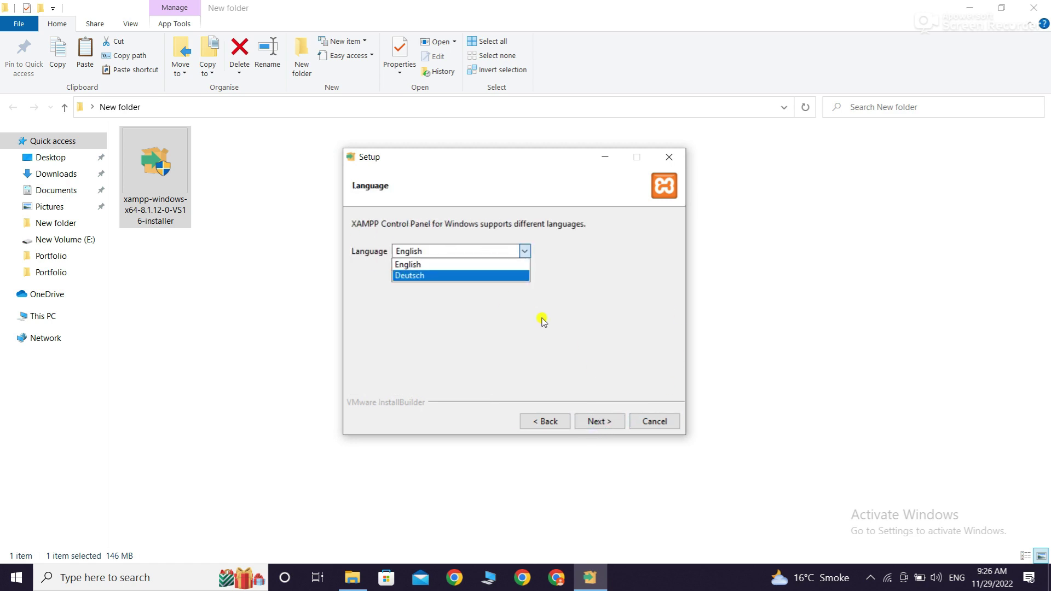
click(412, 253)
click(597, 422)
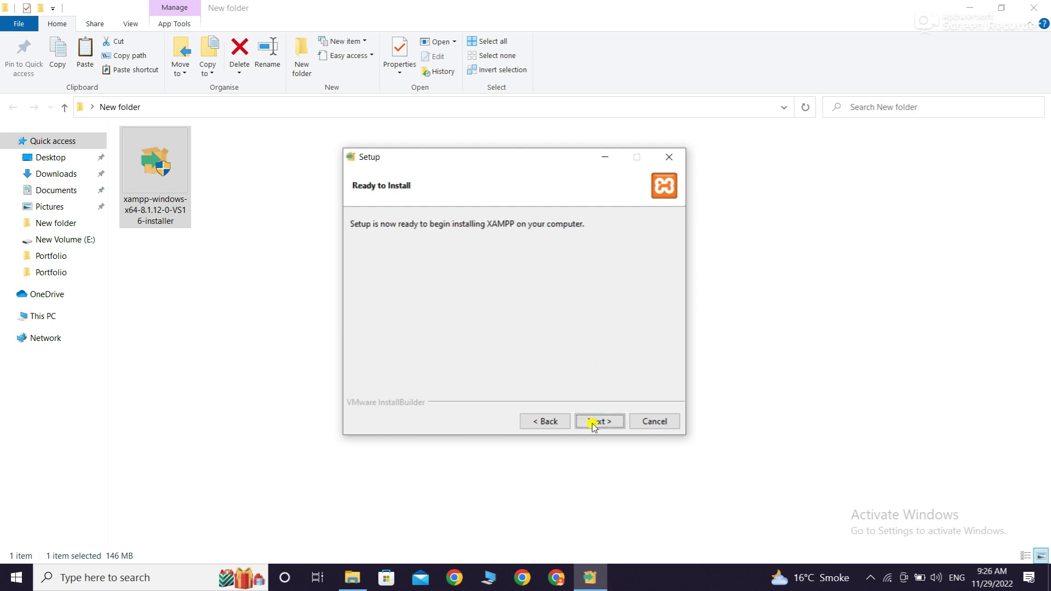
Install XAMPP and finish the wizard, bringing up the XAMPP Control Panel
click(596, 422)
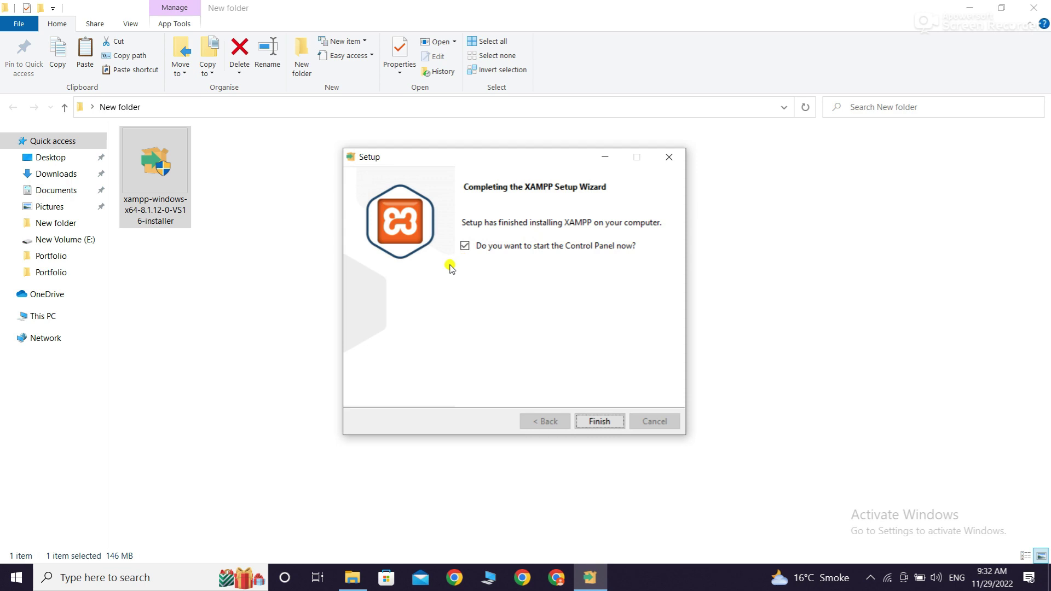
click(601, 421)
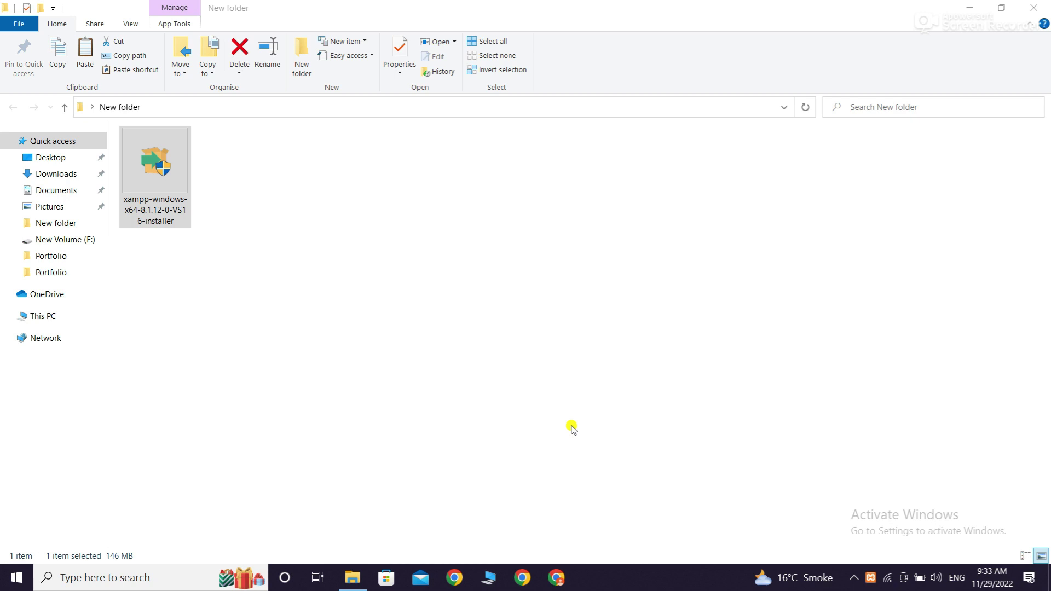
click(352, 578)
Maximize XAMPP Control Panel and start Apache (ports 80, 443) and MySQL (port 3306)
click(420, 8)
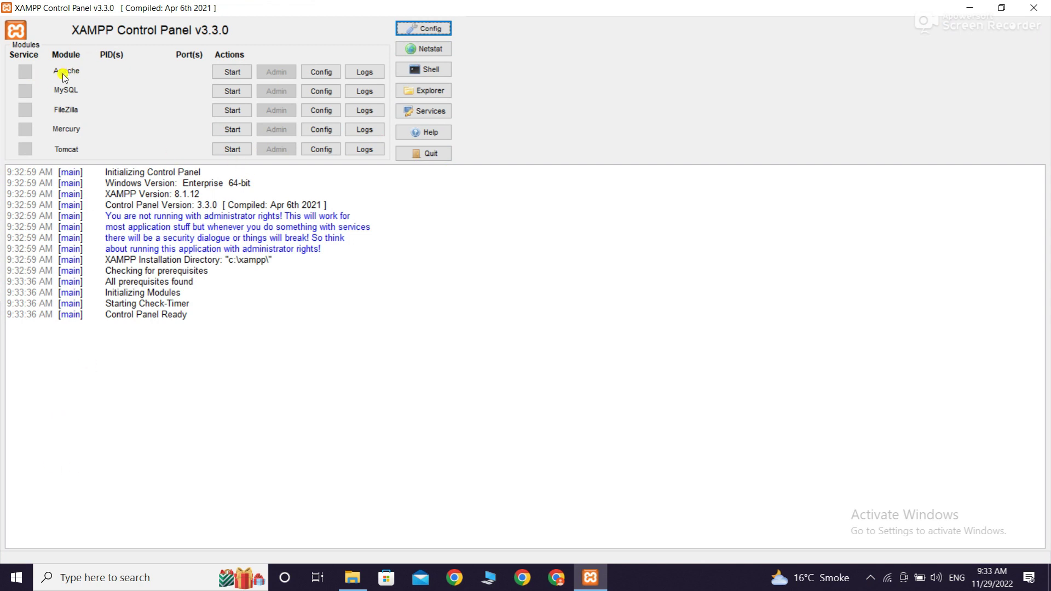
click(232, 71)
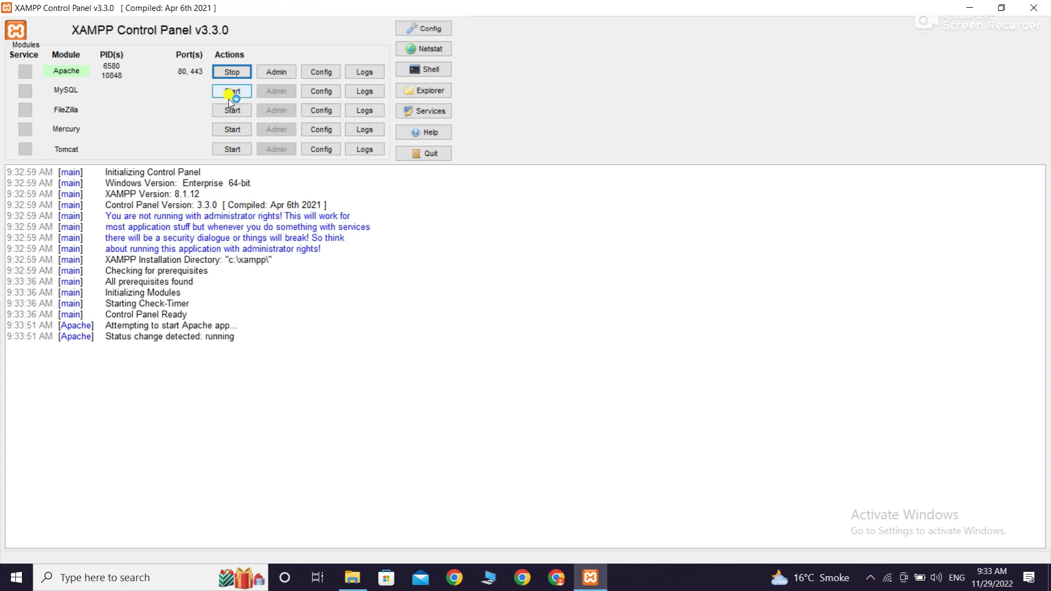
click(239, 93)
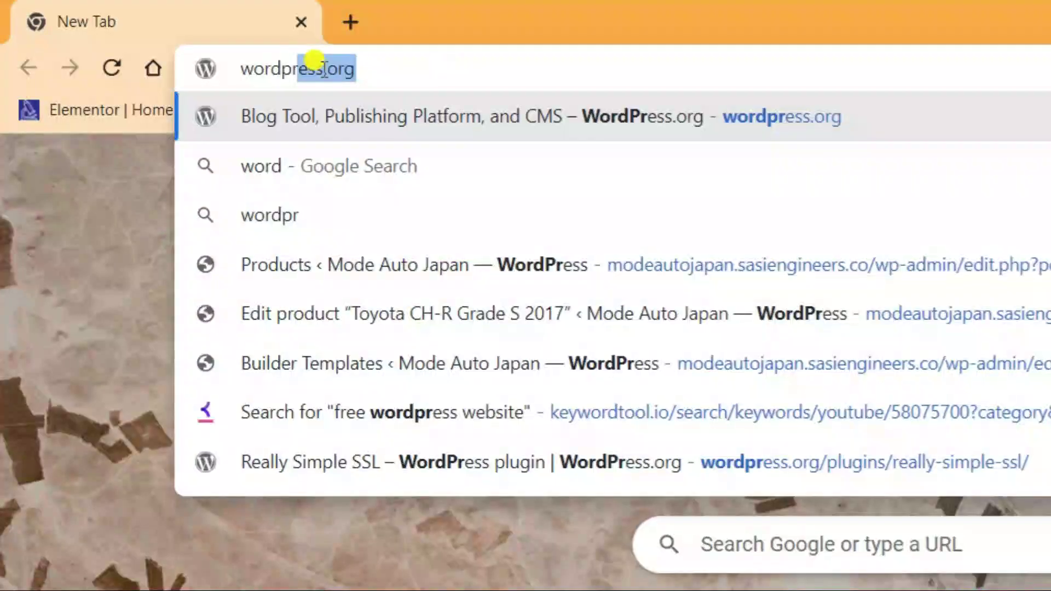
Go to wordpress.org and download the WordPress 6.1.1 zip
text(ess.org)
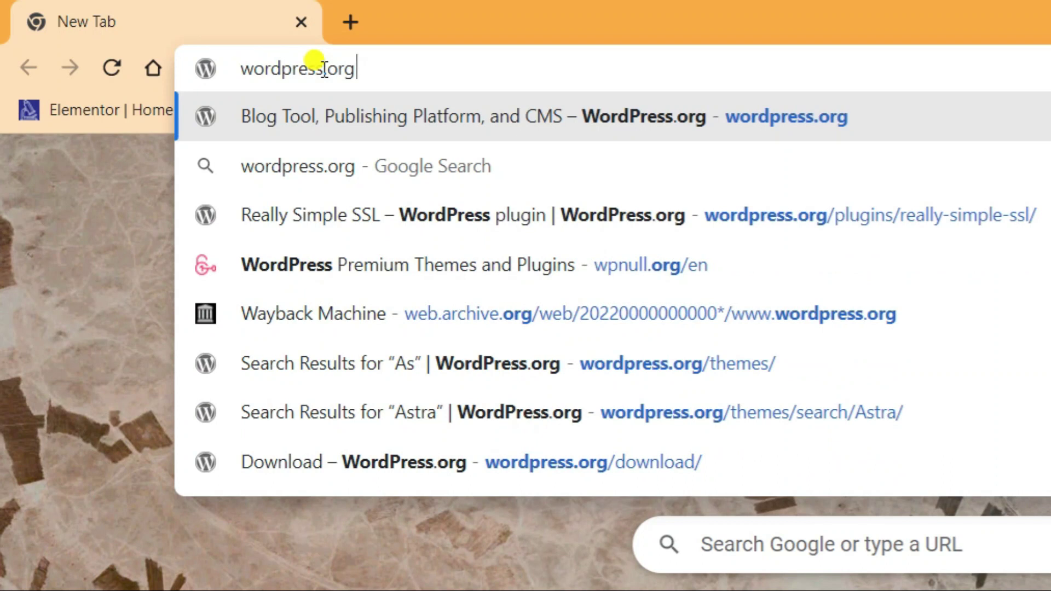
key(Return)
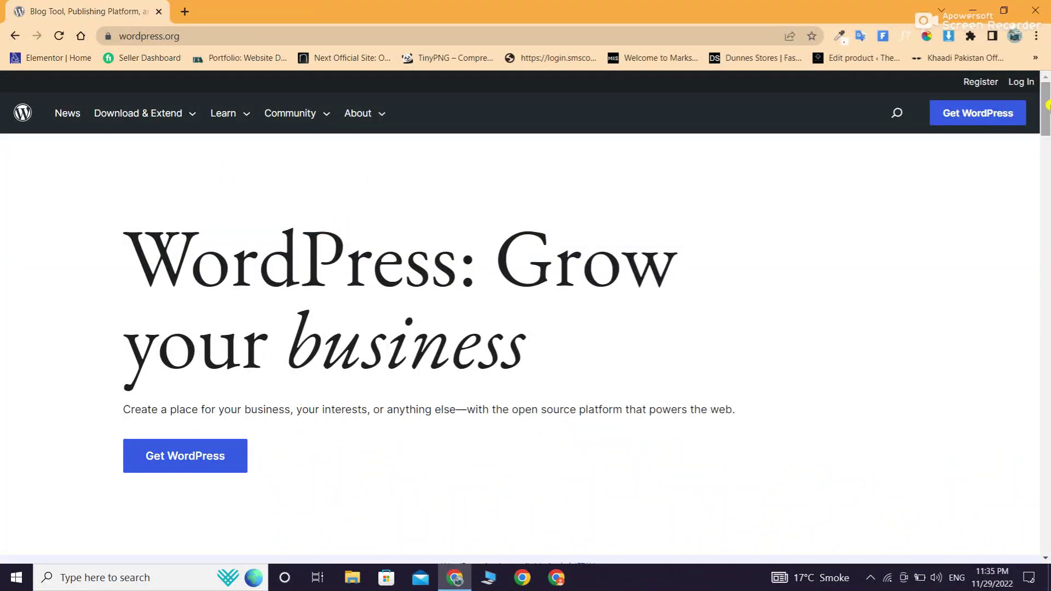
scroll(1047, 120, down, 3)
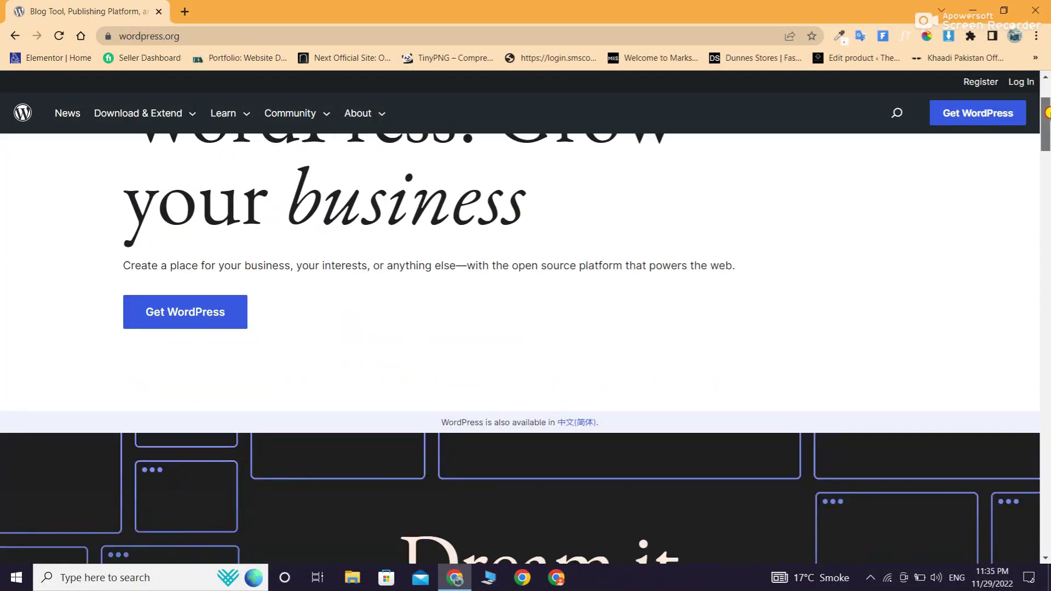
scroll(1047, 123, up, 1)
scroll(1047, 120, up, 2)
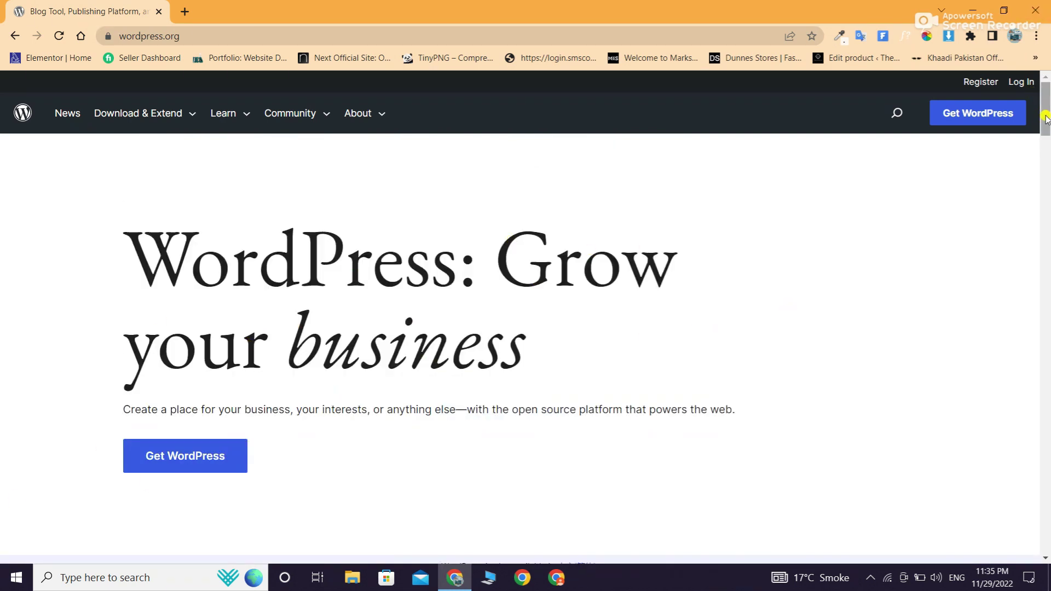
scroll(1046, 108, down, 1)
scroll(1047, 108, down, 3)
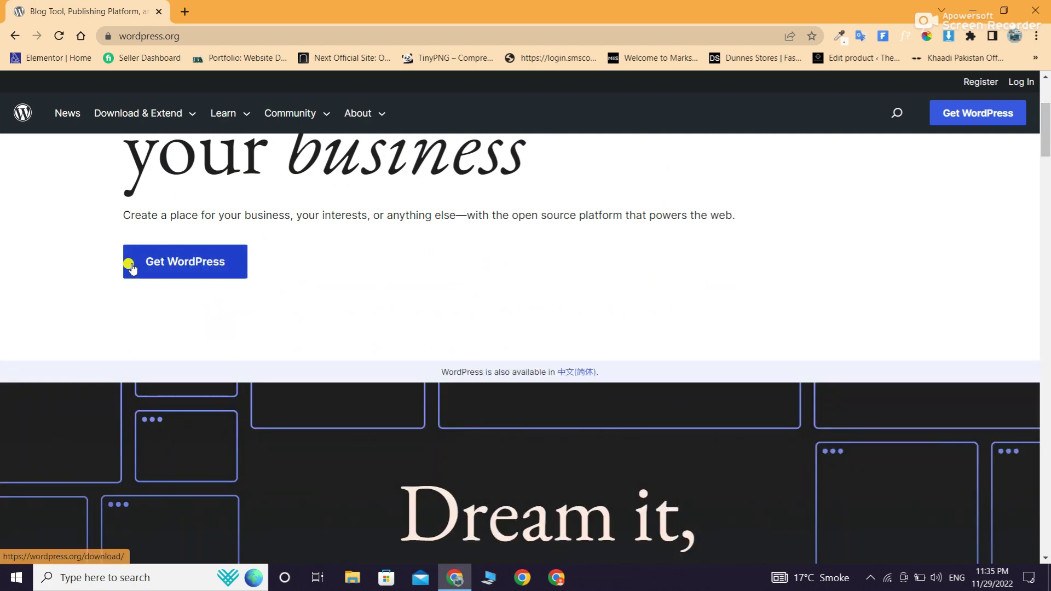
click(180, 262)
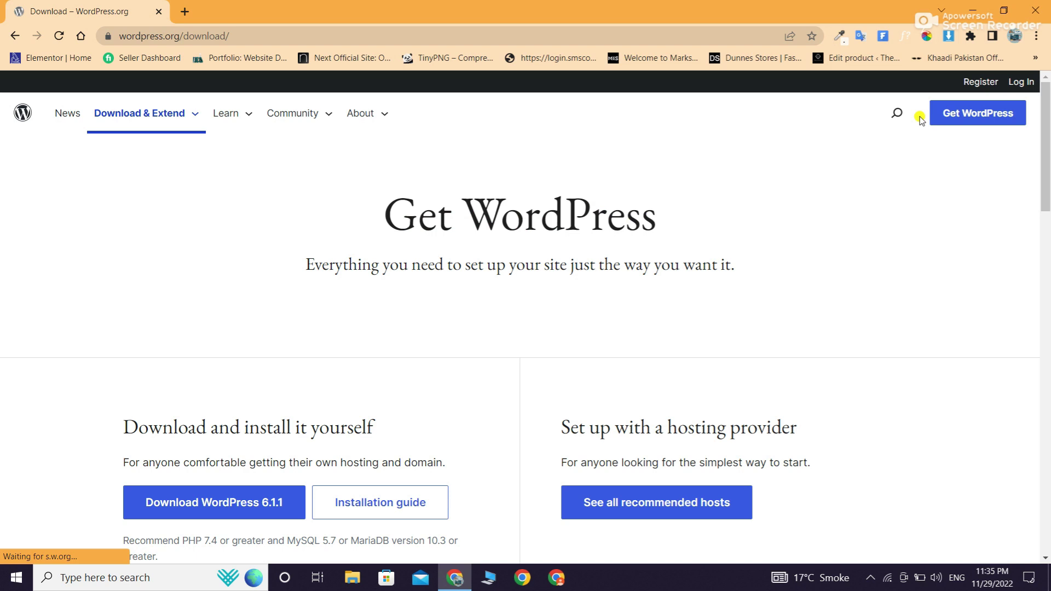
scroll(1047, 170, down, 3)
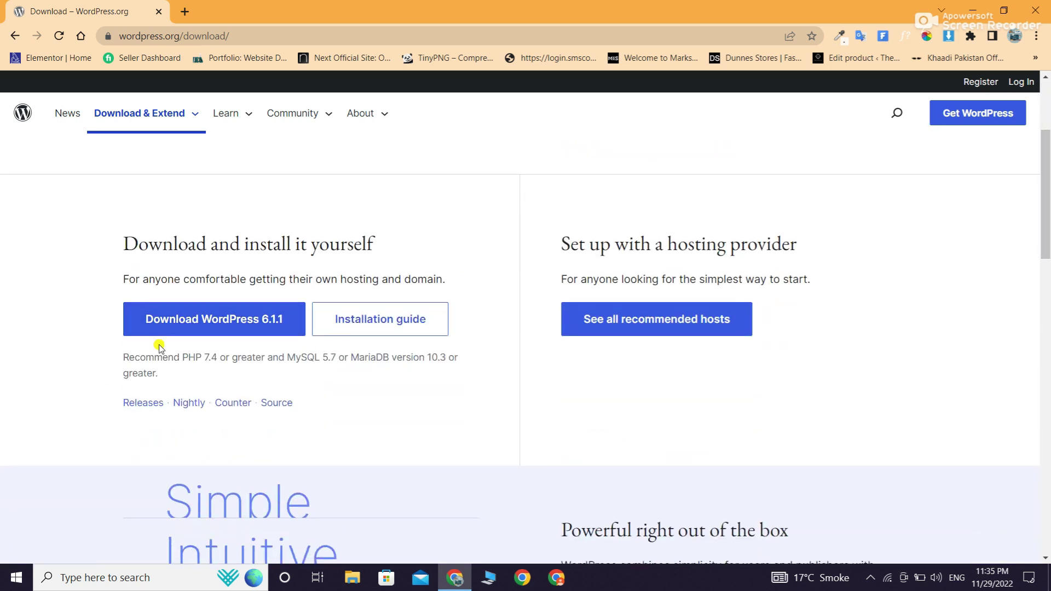
click(157, 332)
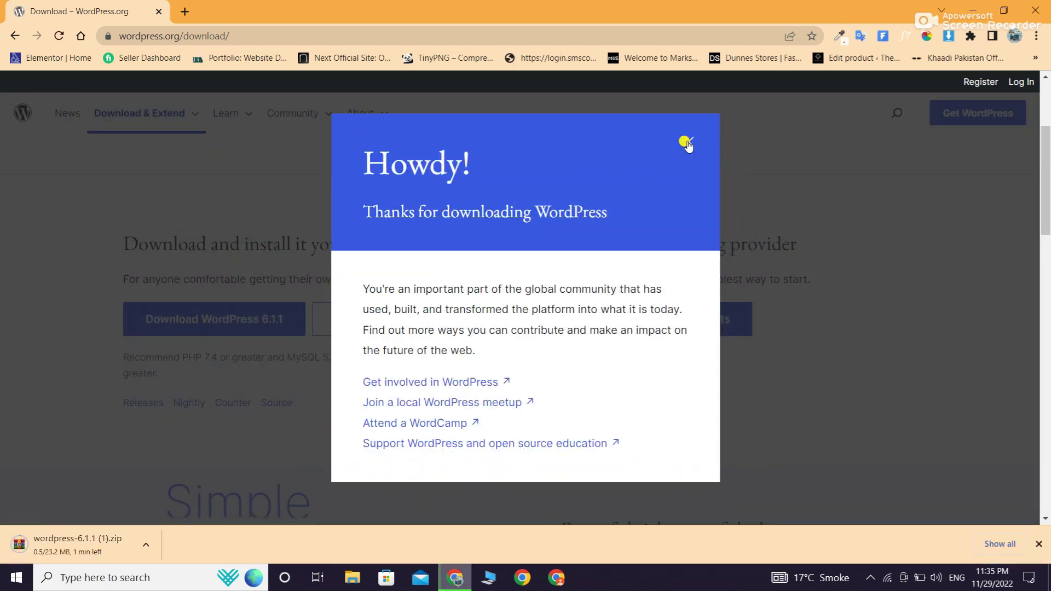
click(688, 142)
Show the 23.2 MB WordPress 6.1.1 zip in its File Explorer folder
drag(1047, 153, 1047, 210)
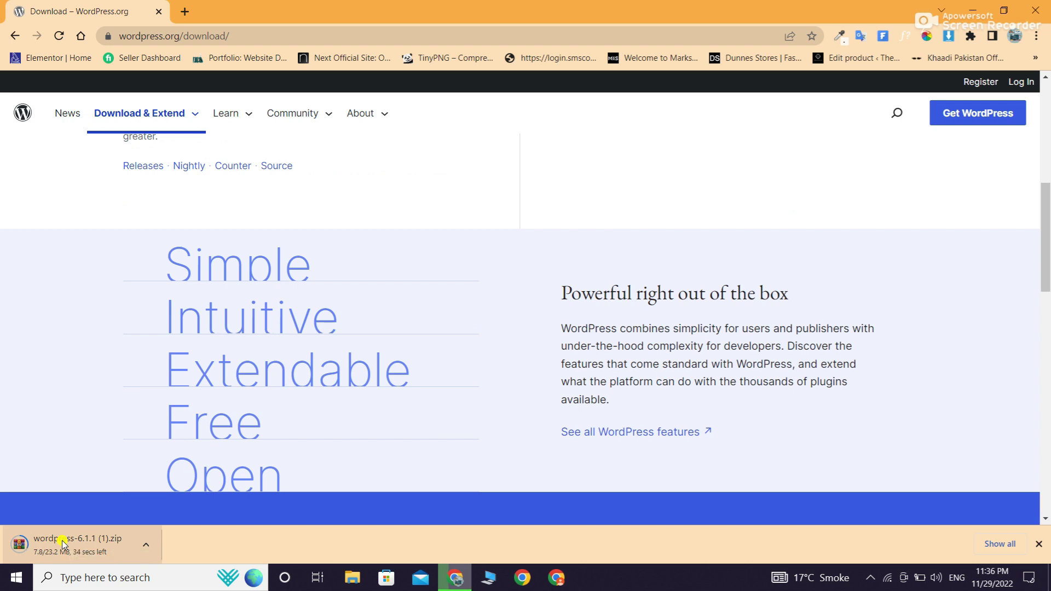
scroll(219, 383, down, 5)
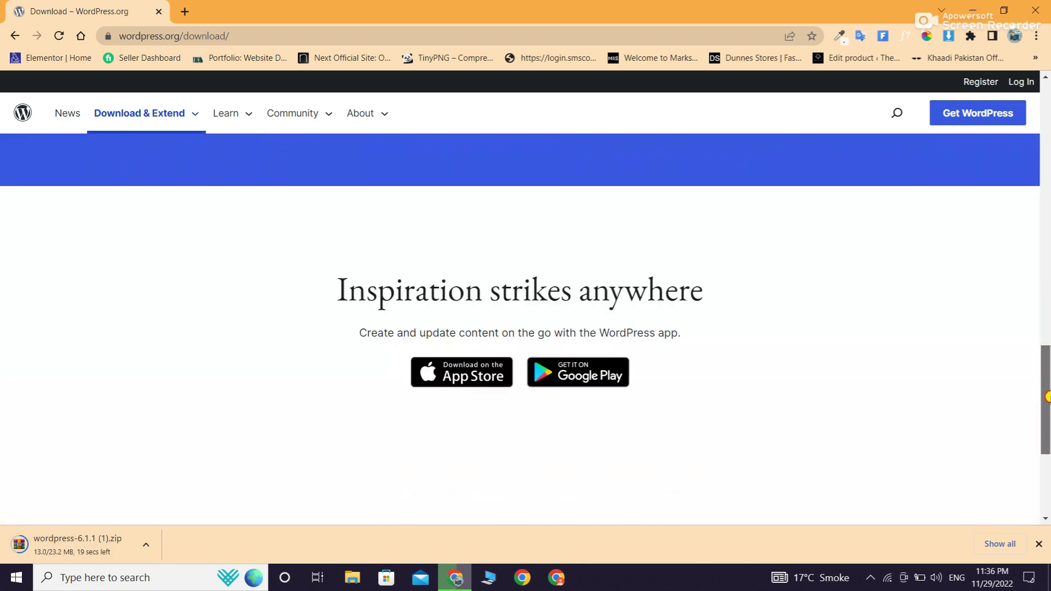
scroll(336, 369, up, 20)
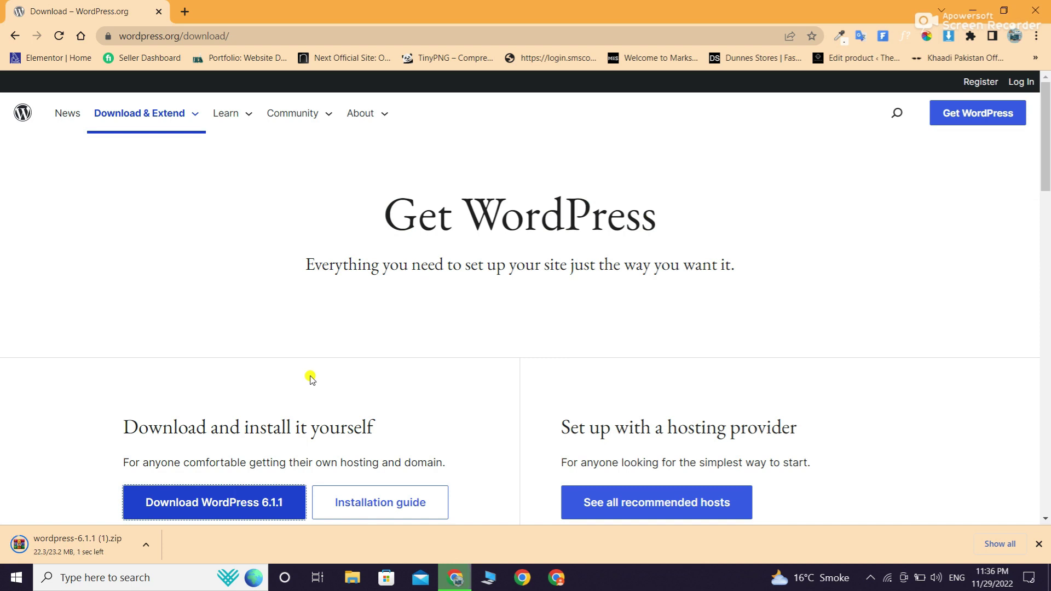
click(147, 546)
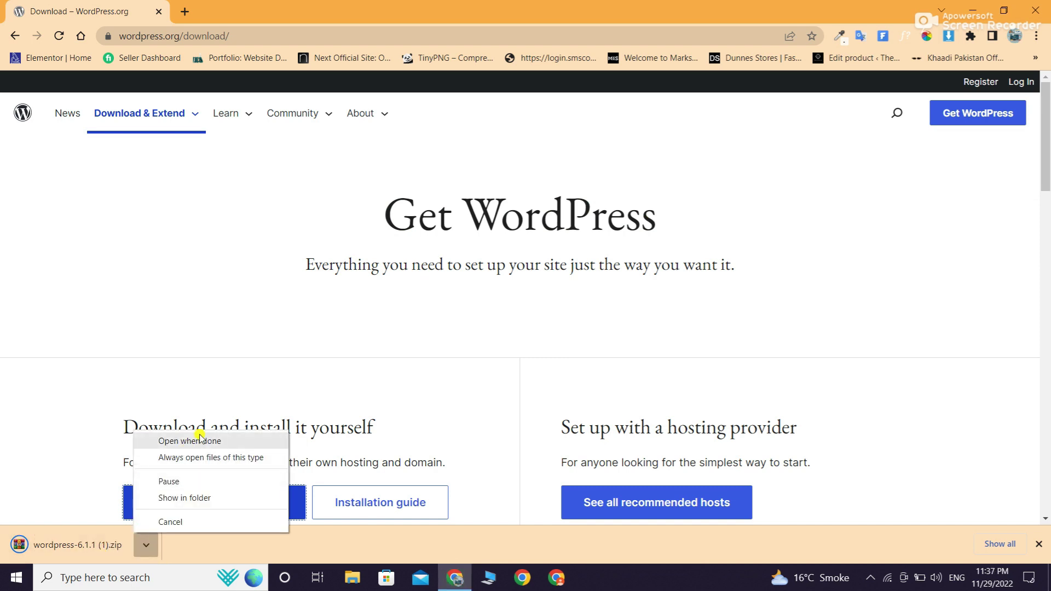
click(190, 498)
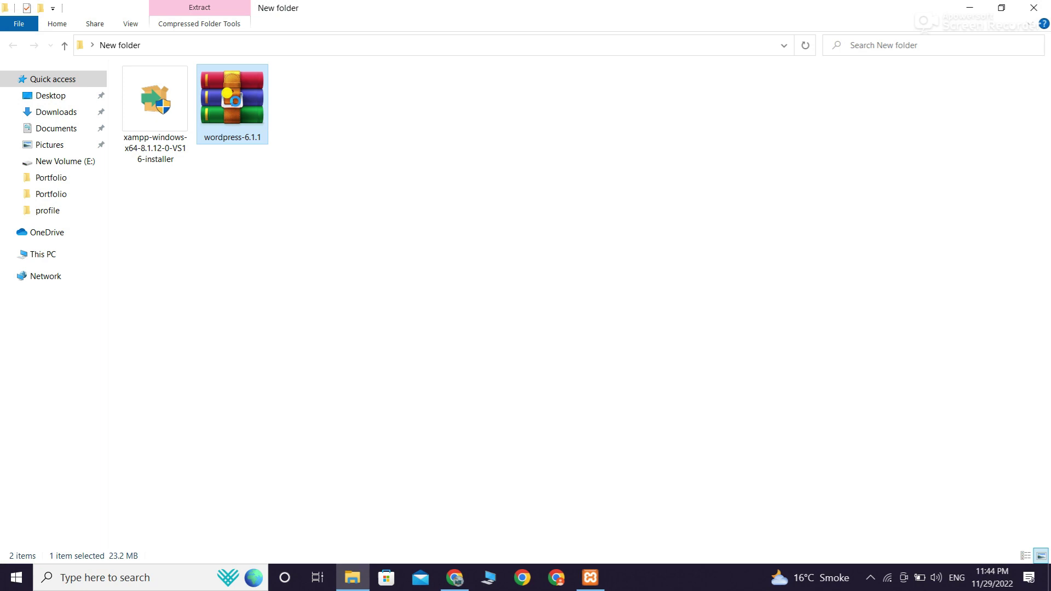
Extract the wordpress-6.1.1 archive here and refresh the folder listing
right_click(235, 100)
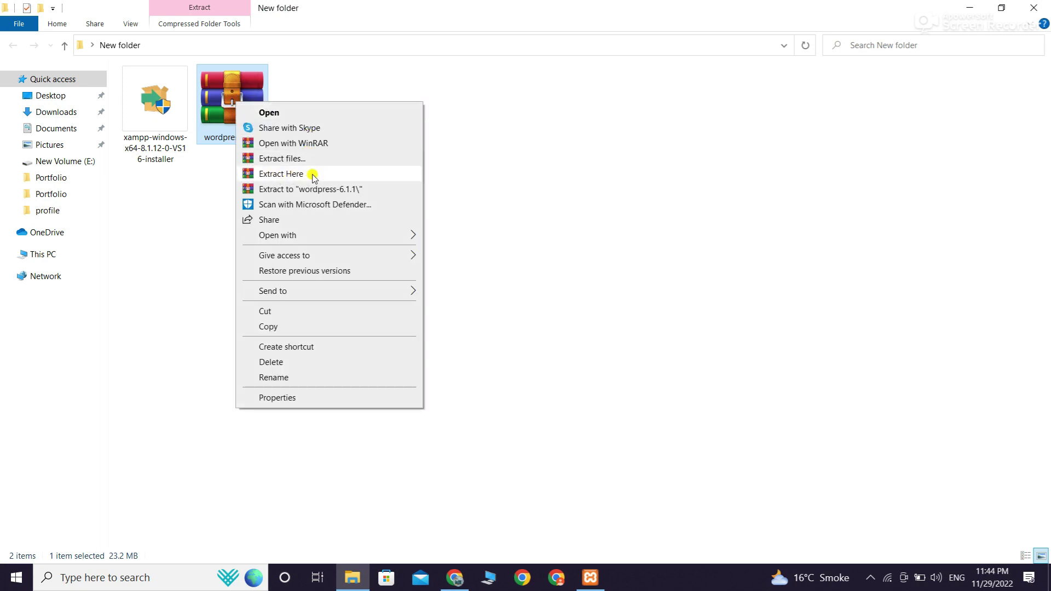
click(314, 174)
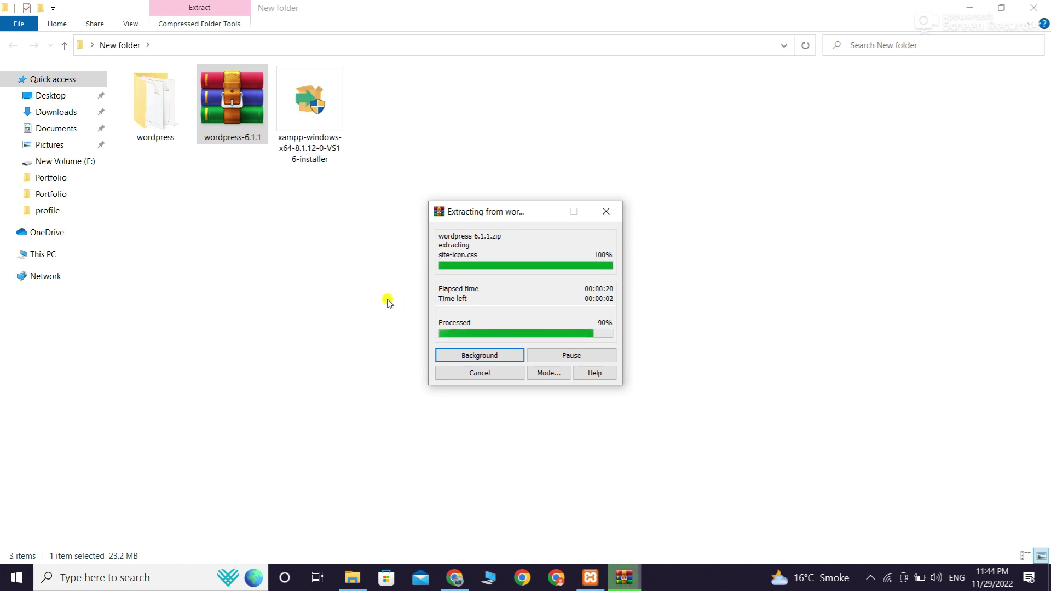
right_click(421, 265)
click(469, 322)
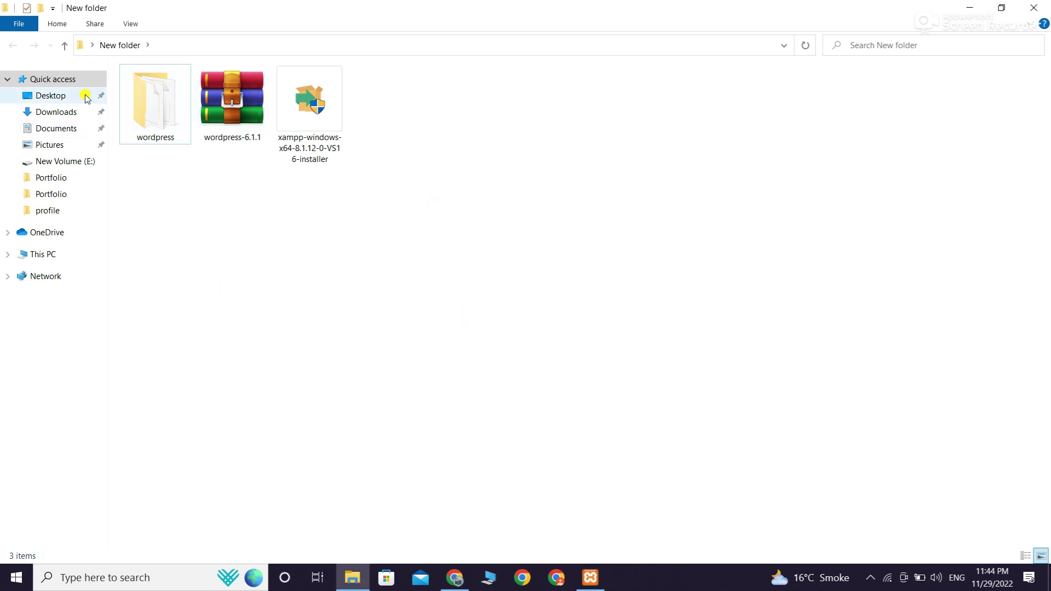
Copy the extracted wordpress folder
click(156, 128)
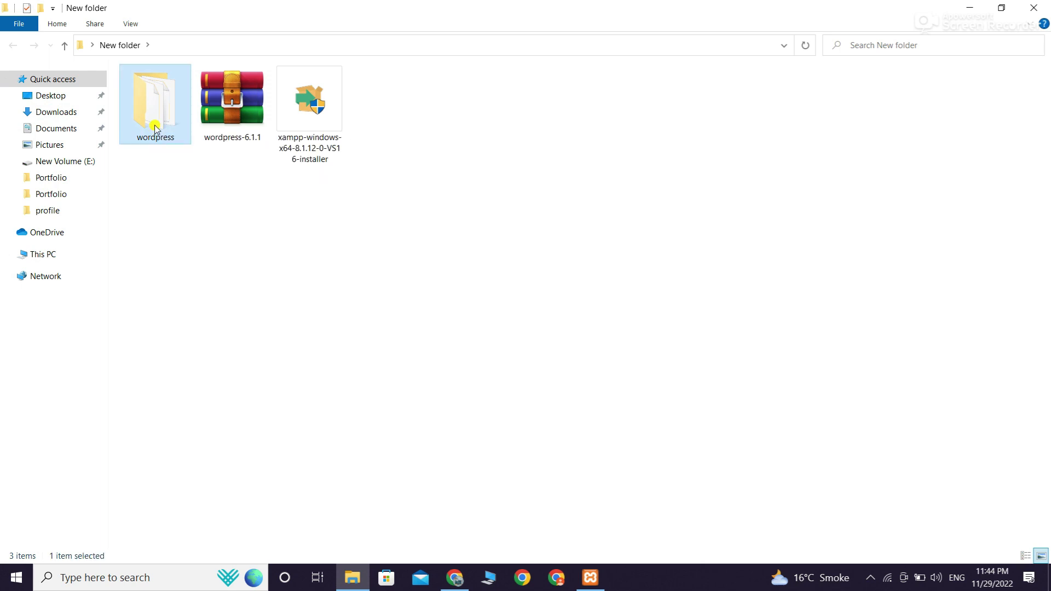
right_click(156, 129)
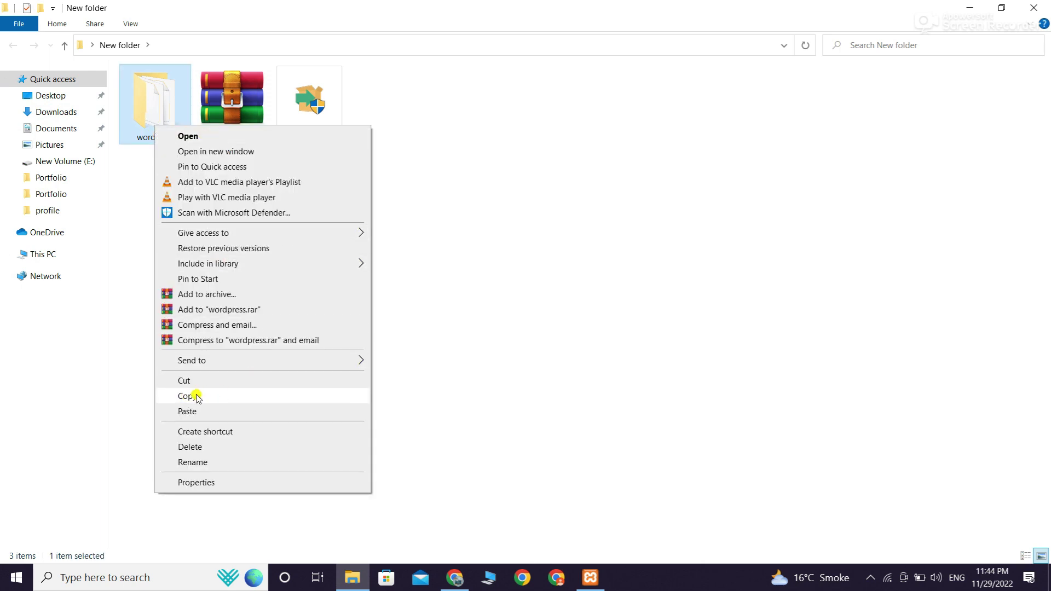
click(186, 396)
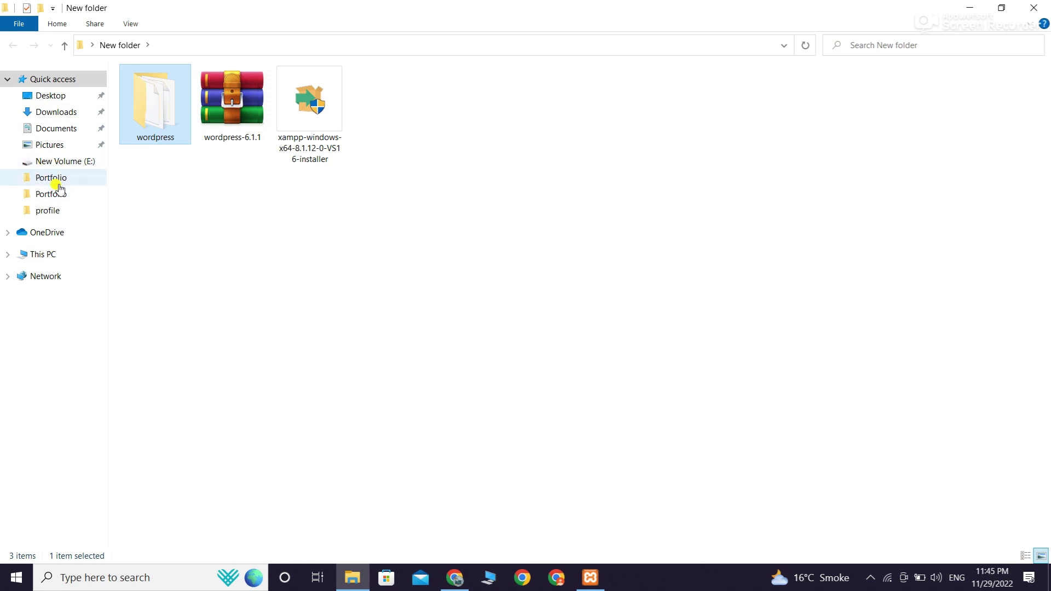
Navigate to the C:\xampp\htdocs folder on Local Disk (C:)
click(43, 255)
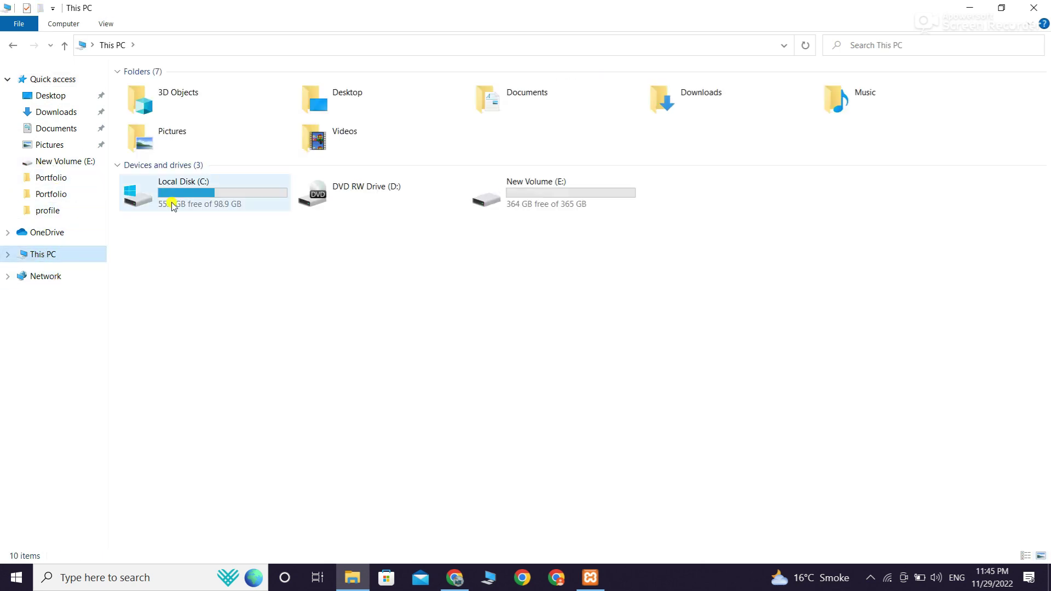
click(201, 201)
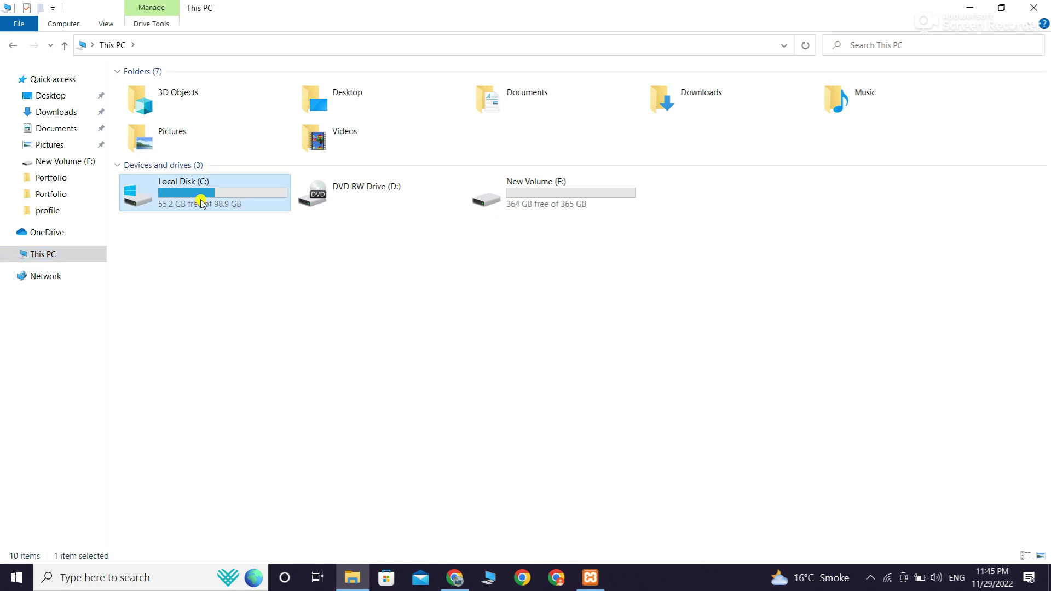
double_click(206, 197)
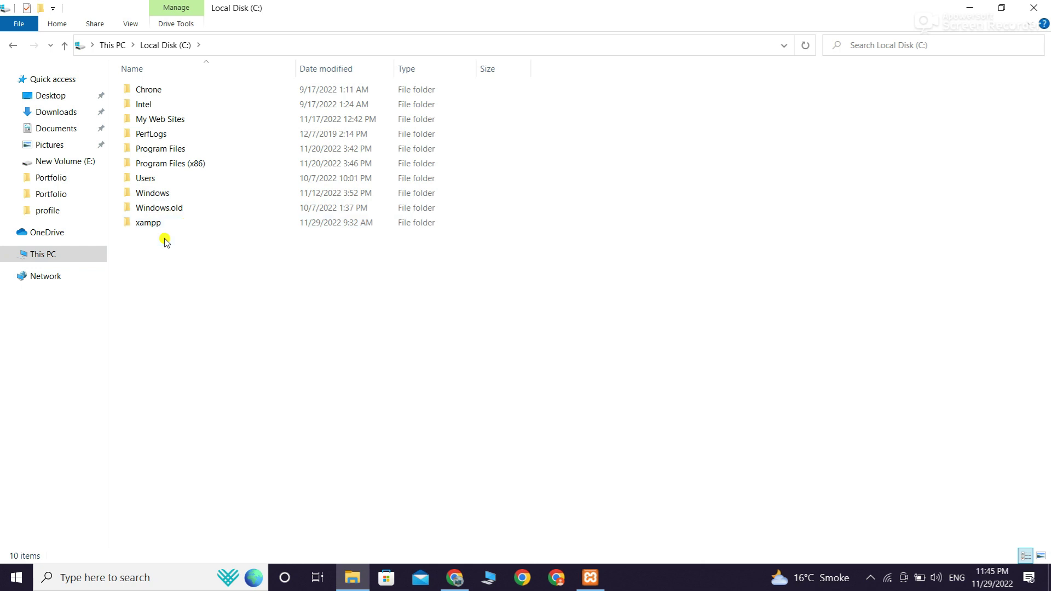
right_click(175, 226)
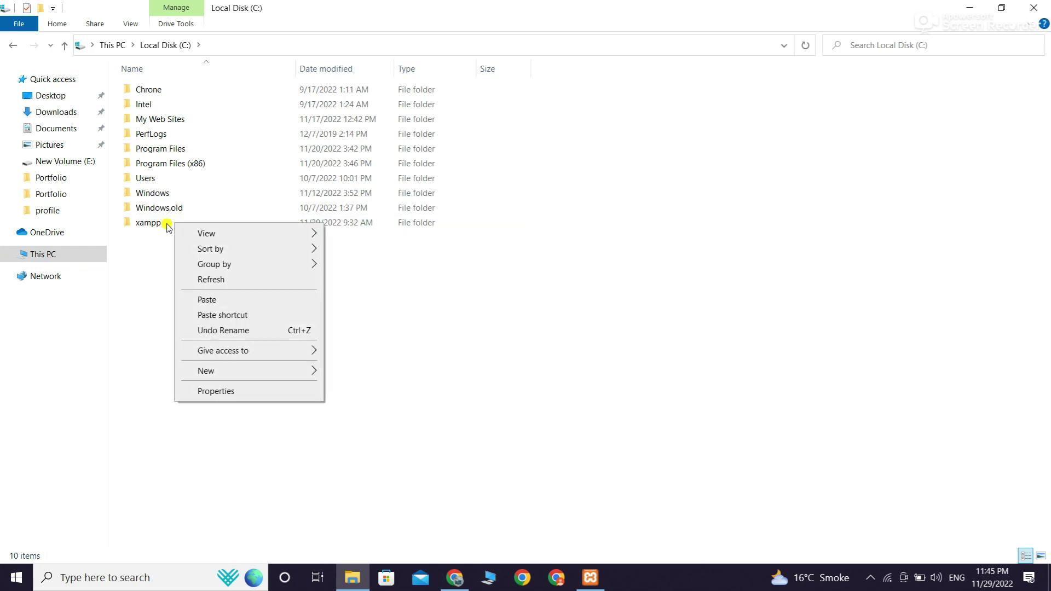
click(167, 225)
right_click(168, 225)
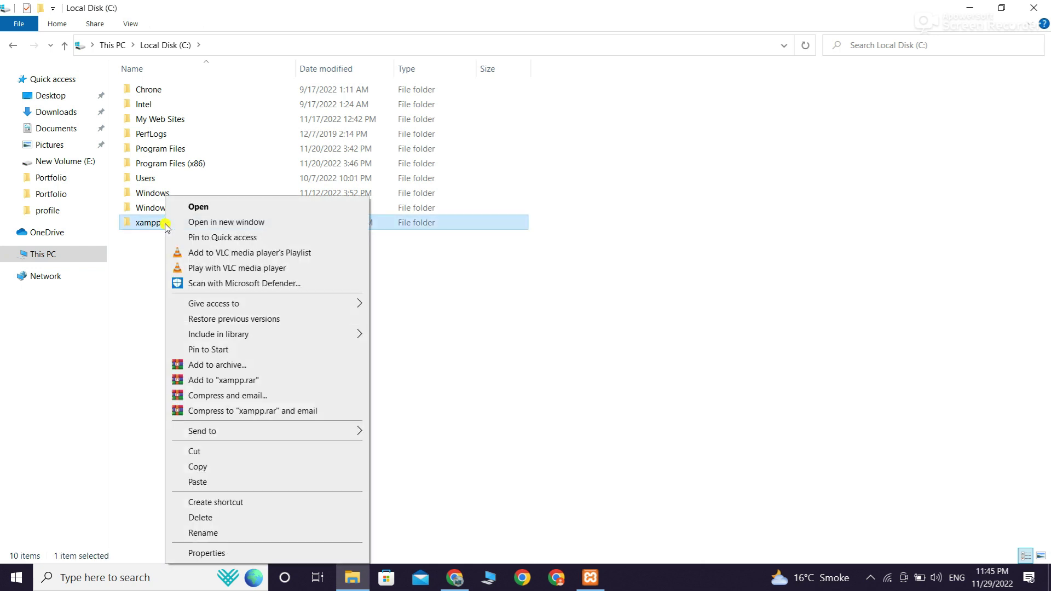
click(208, 209)
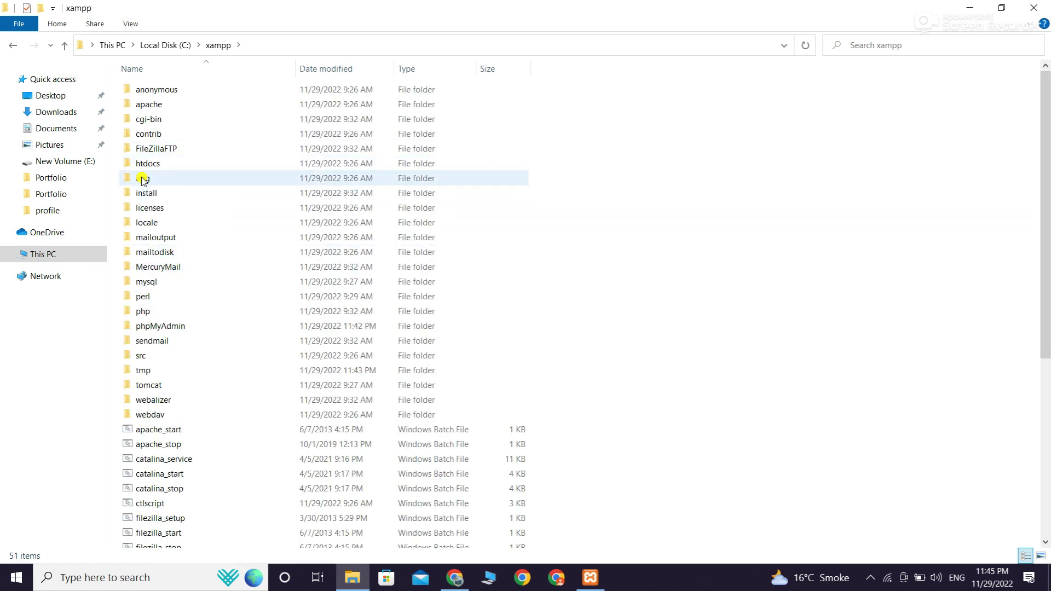
click(152, 166)
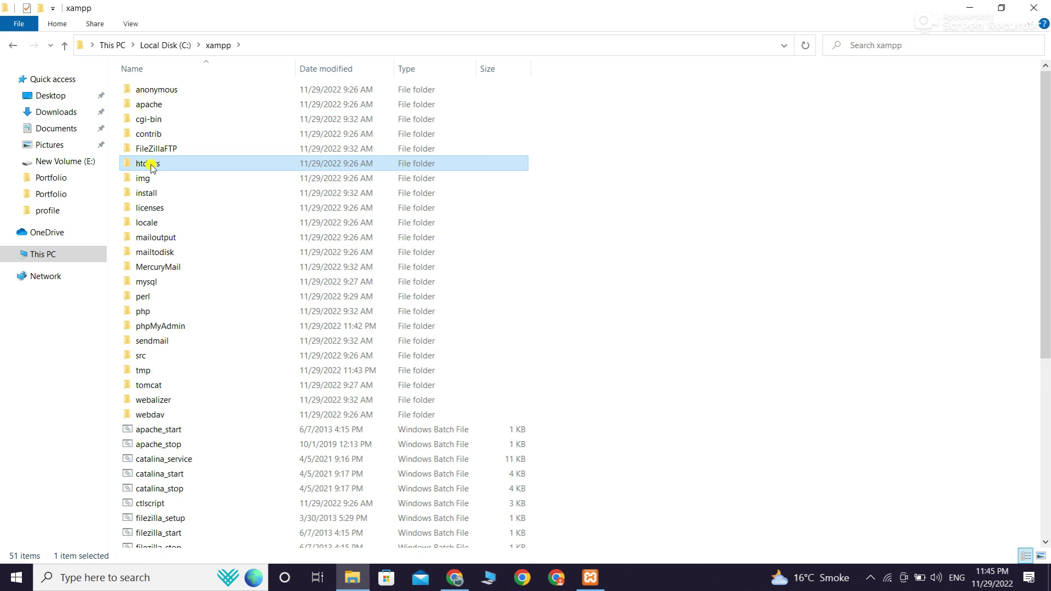
right_click(152, 165)
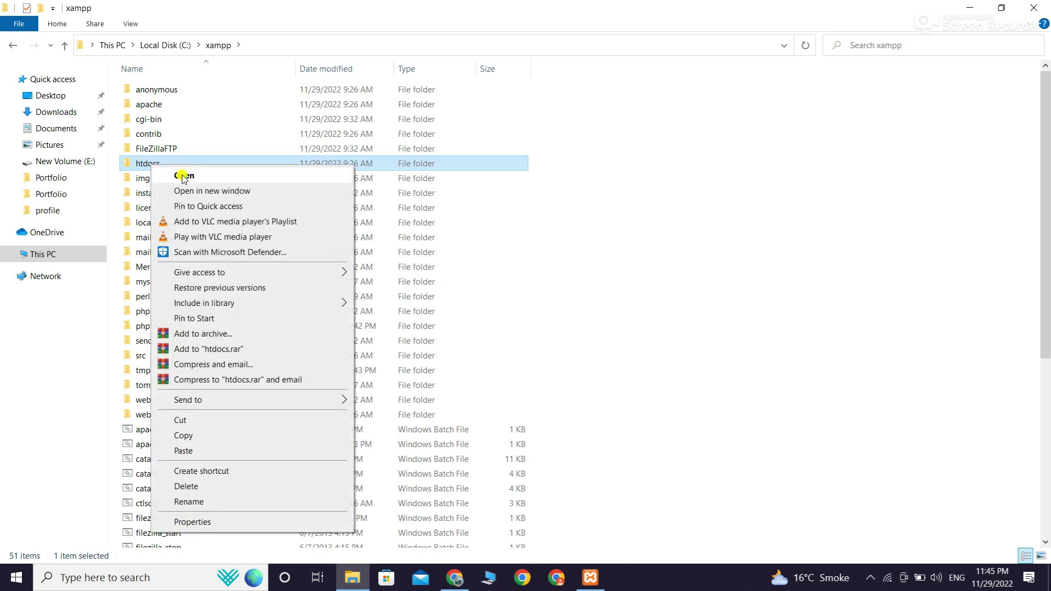
click(182, 176)
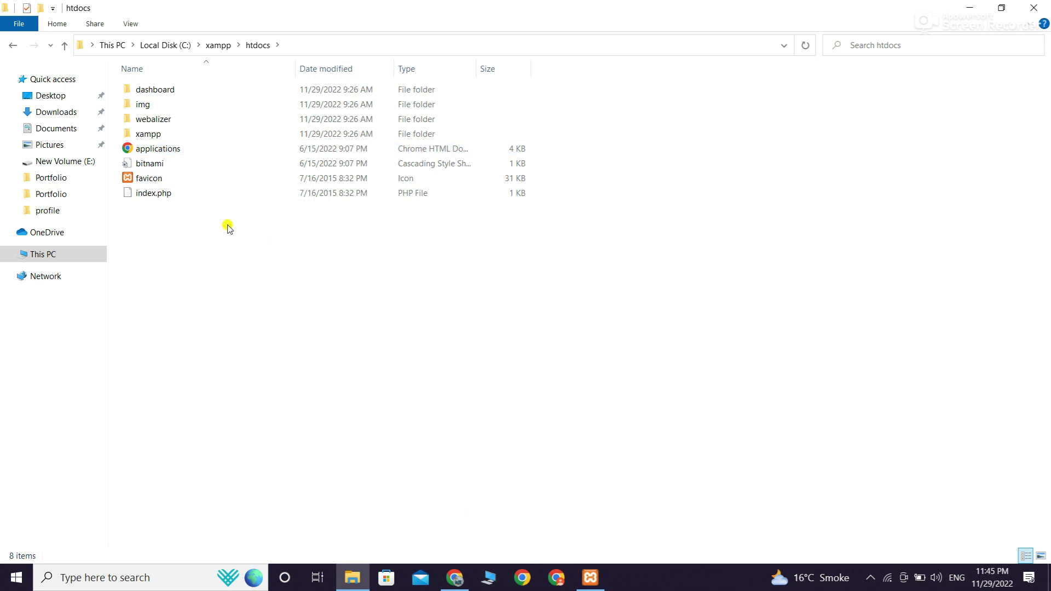
Paste the wordpress folder into htdocs and keep the copy progress window visible
right_click(228, 228)
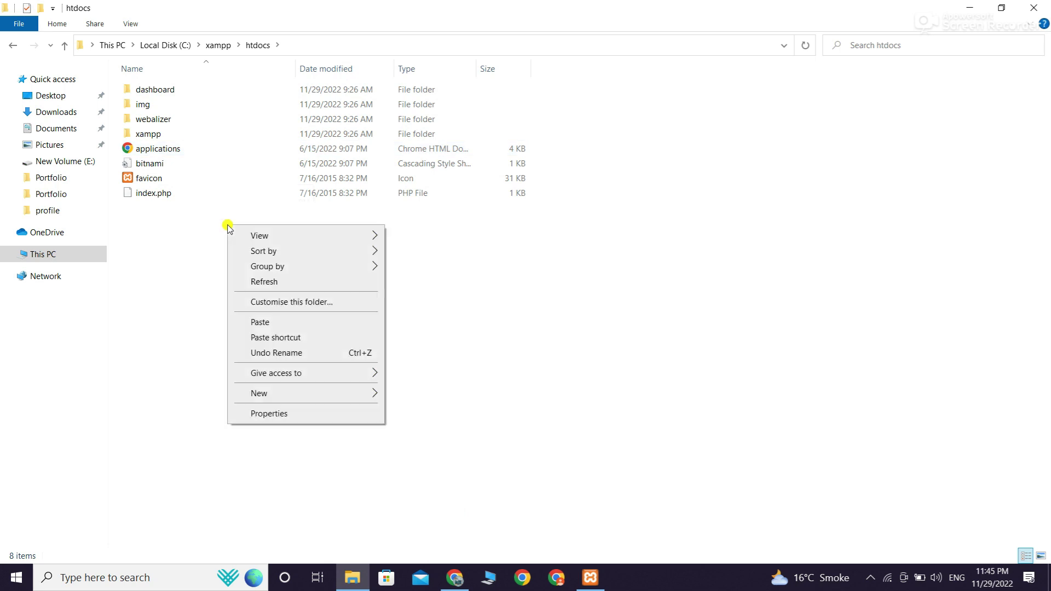
click(260, 323)
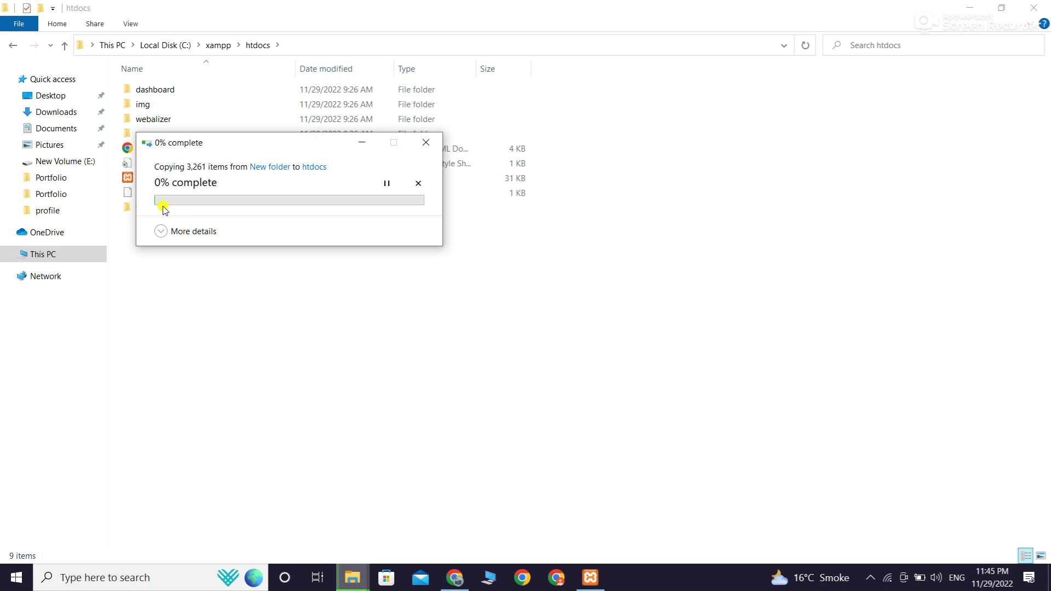
drag(239, 145, 591, 146)
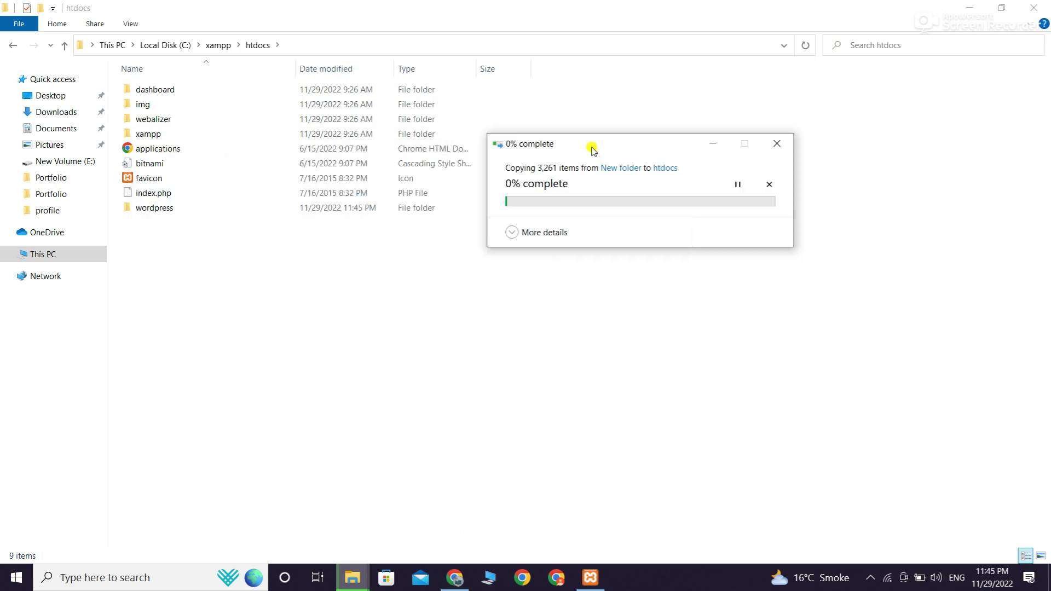
click(335, 512)
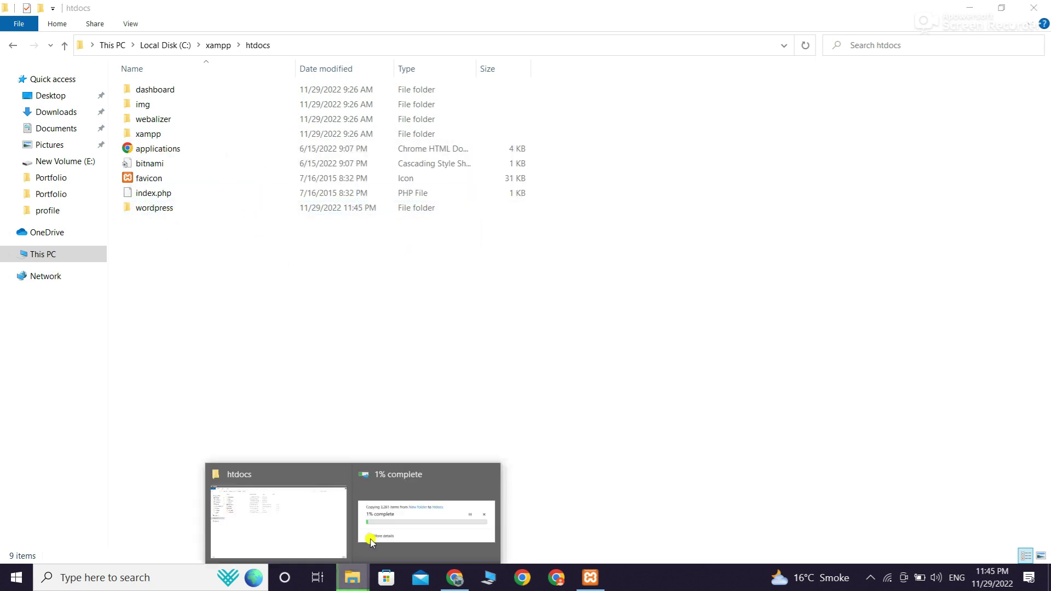
click(371, 535)
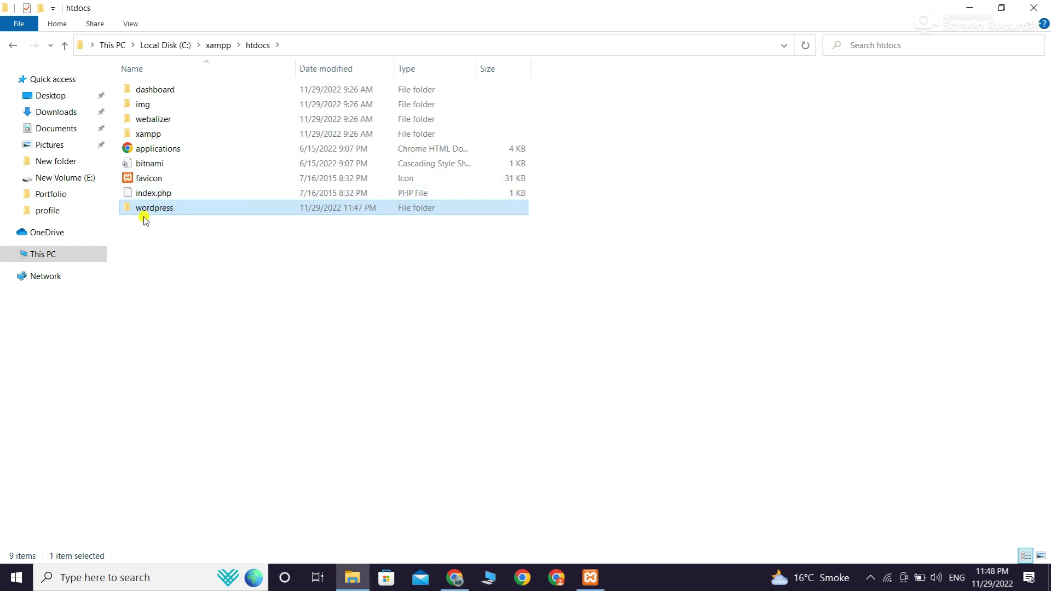
Rename the htdocs wordpress folder to Astra1, copying the name for later, then refresh
right_click(161, 210)
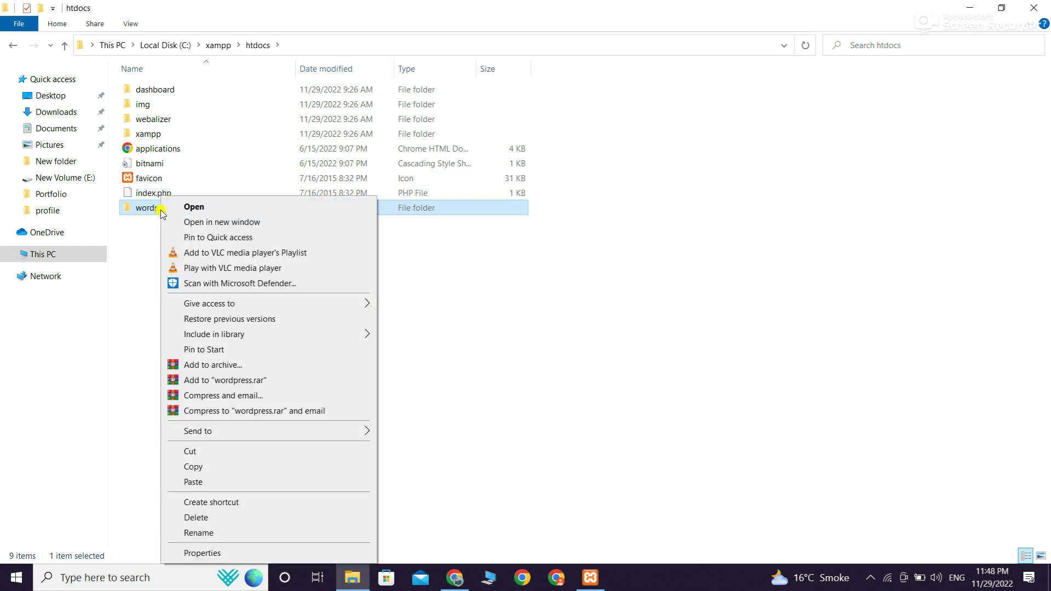
click(207, 533)
text(Astra1)
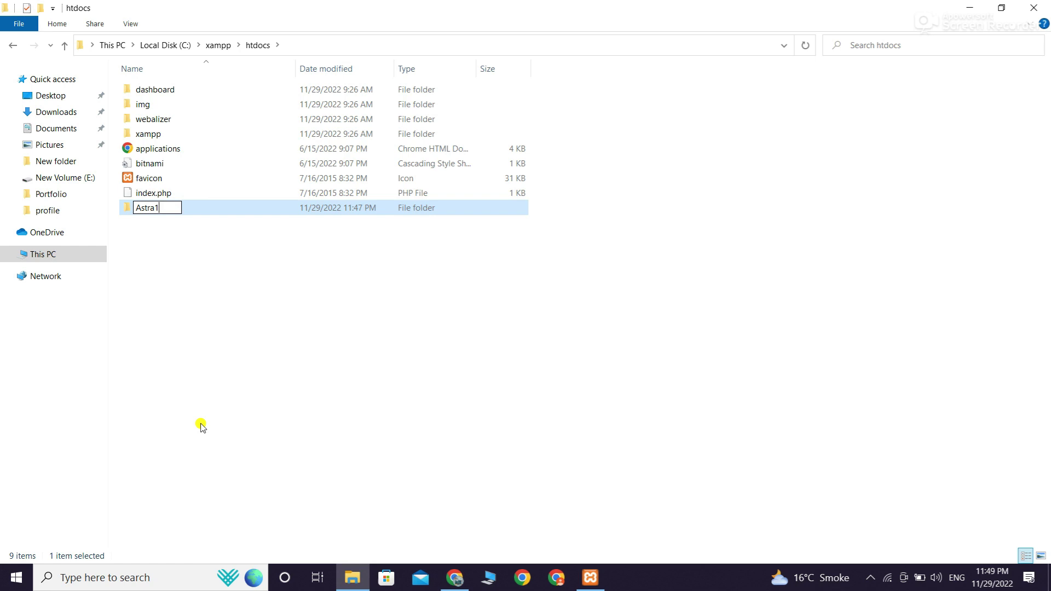
double_click(158, 208)
right_click(143, 209)
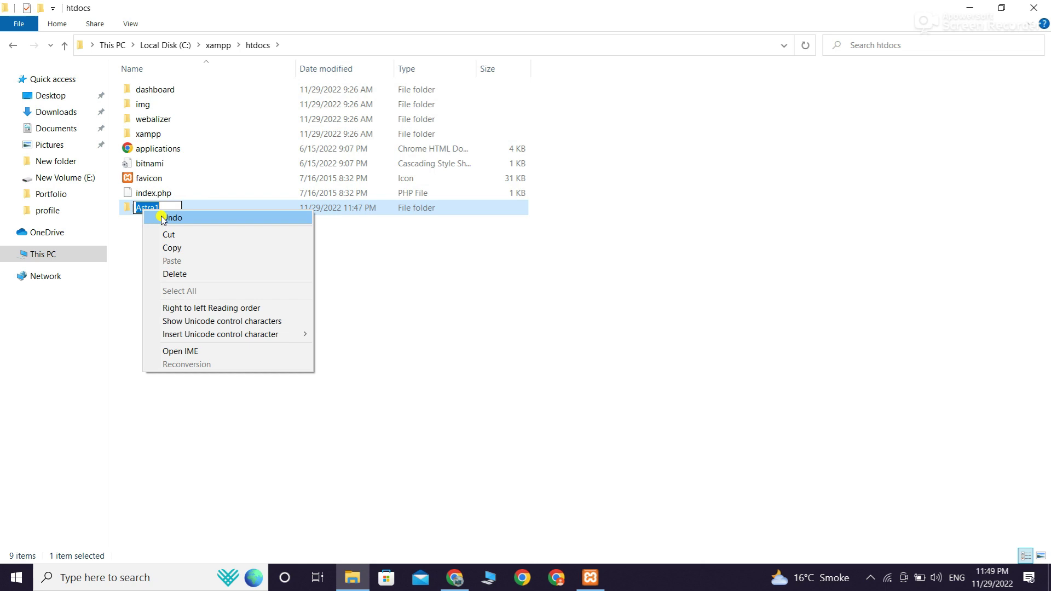
click(177, 250)
click(213, 274)
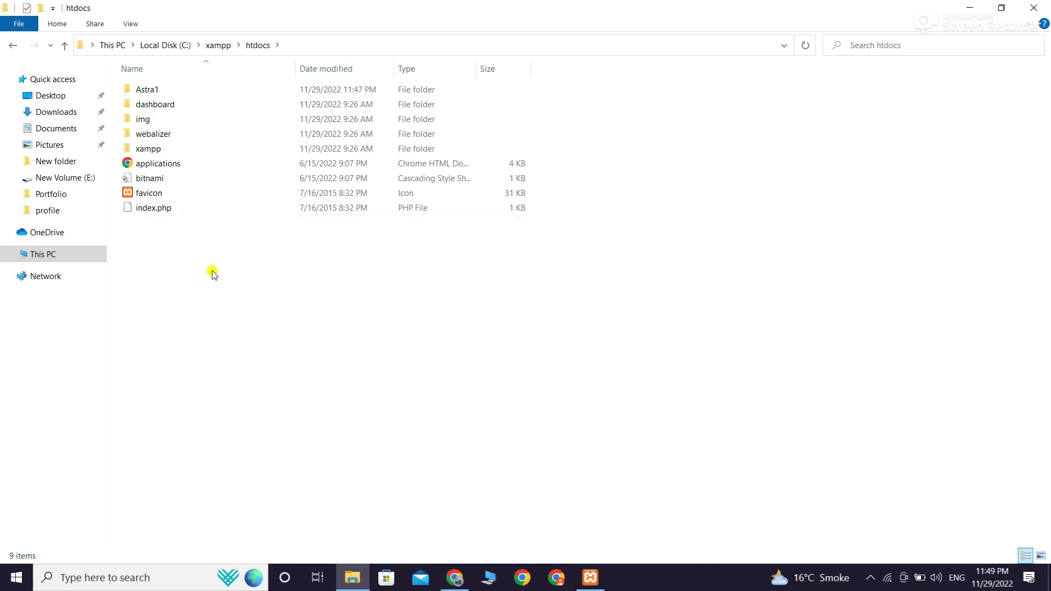
right_click(212, 274)
click(265, 328)
Open the localhost/dashboard page via Apache's Admin button in the maximized Control Panel
click(590, 578)
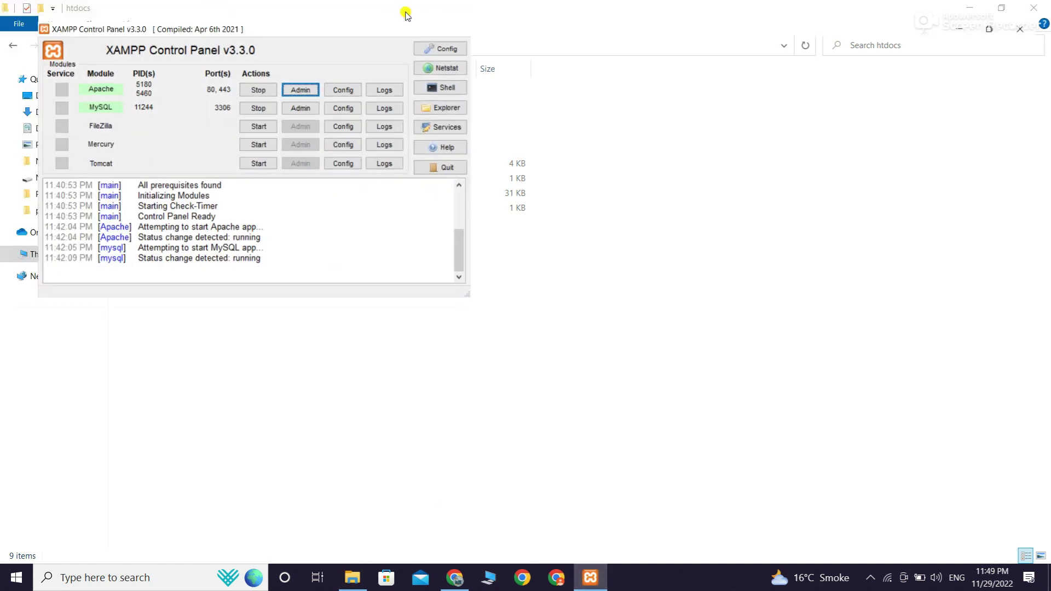
drag(405, 14, 405, 3)
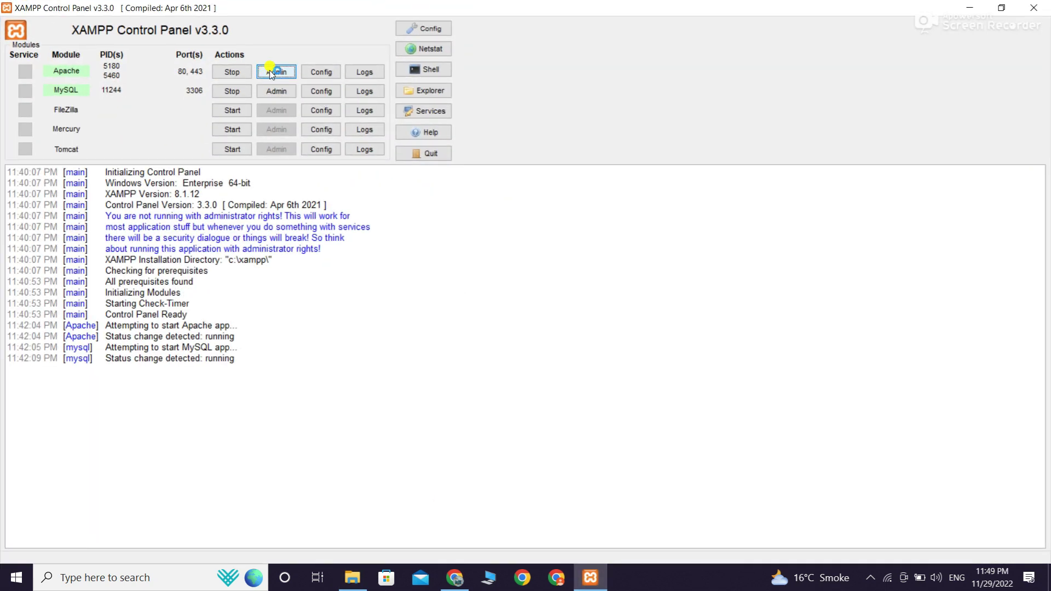
click(274, 72)
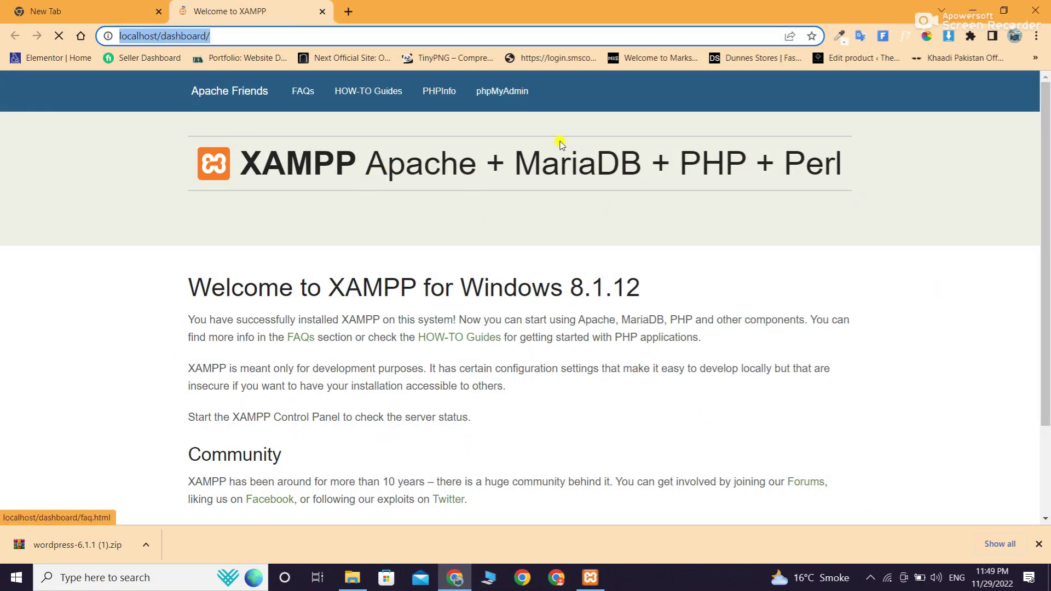
click(501, 93)
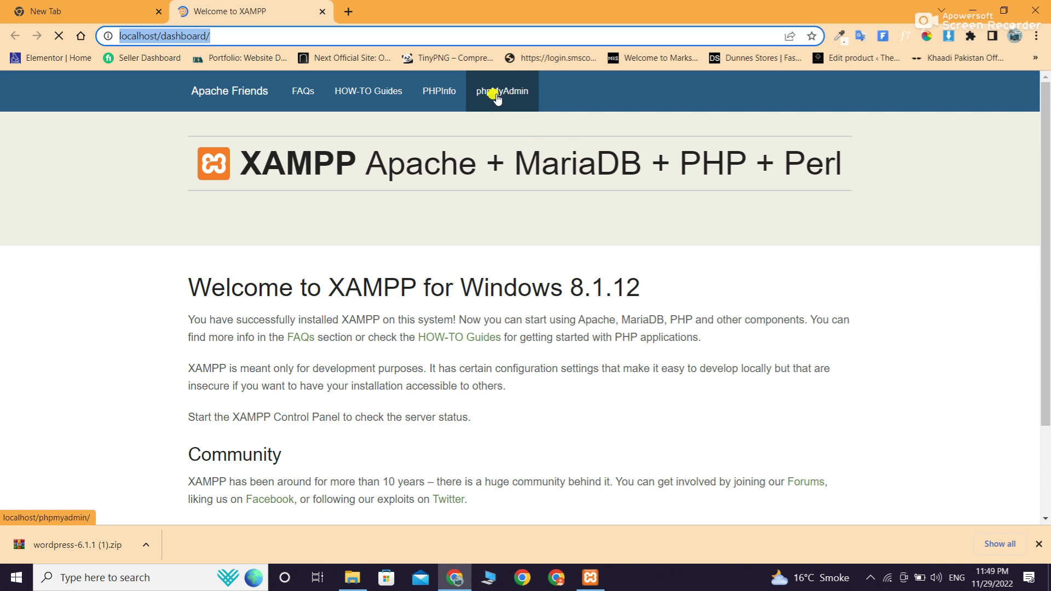
Create a database named Astra1 from phpMyAdmin's Databases tab
click(499, 98)
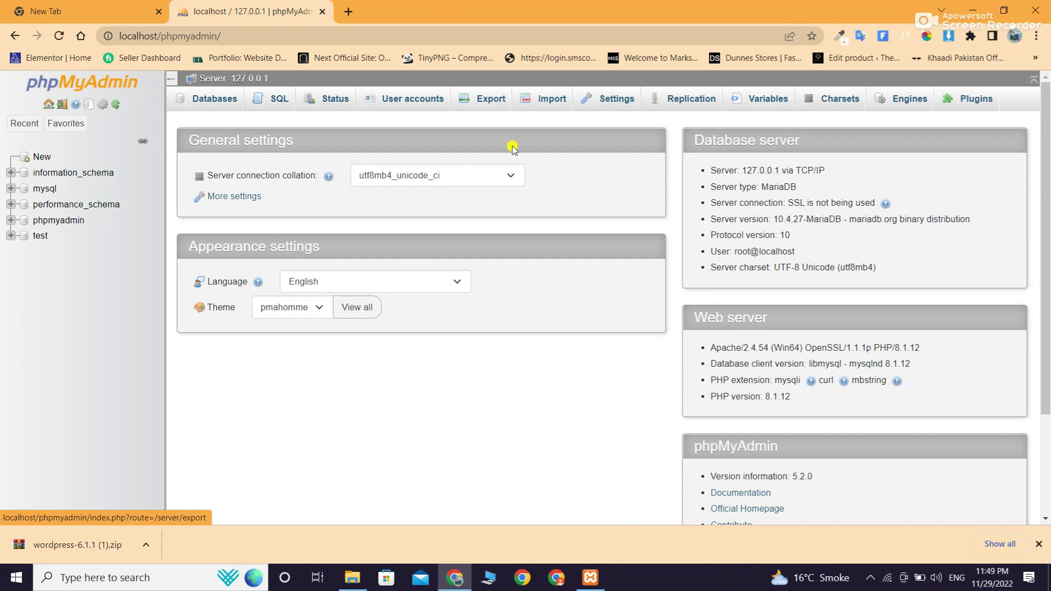
click(213, 104)
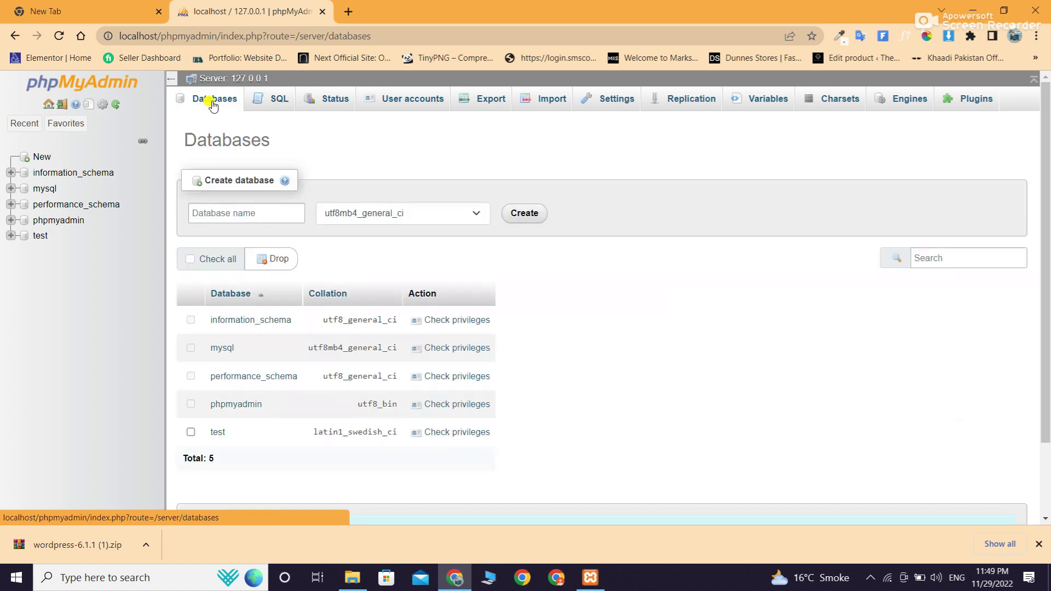
click(211, 212)
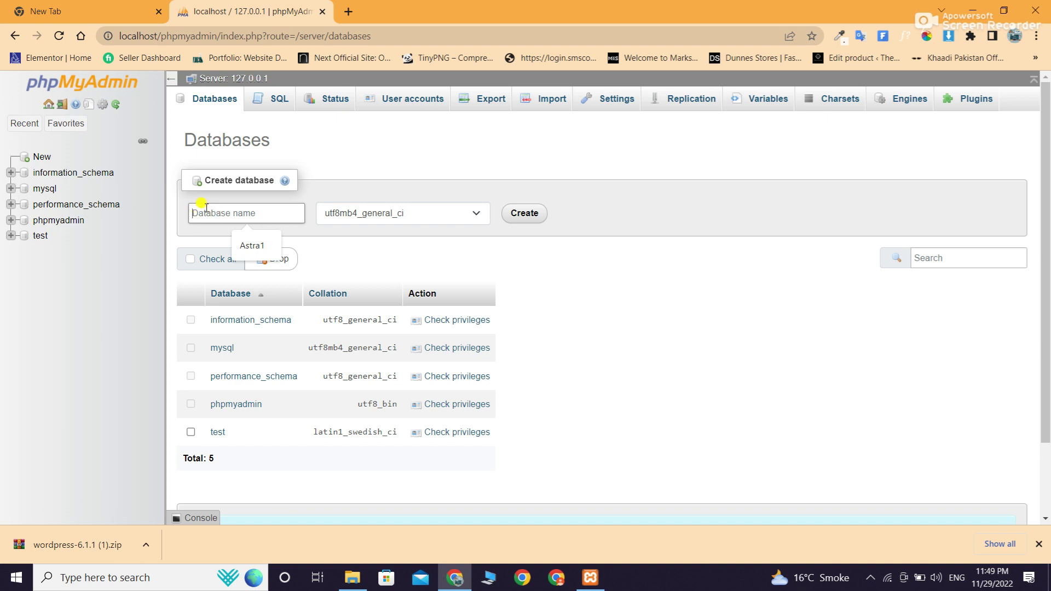
text(Astra1)
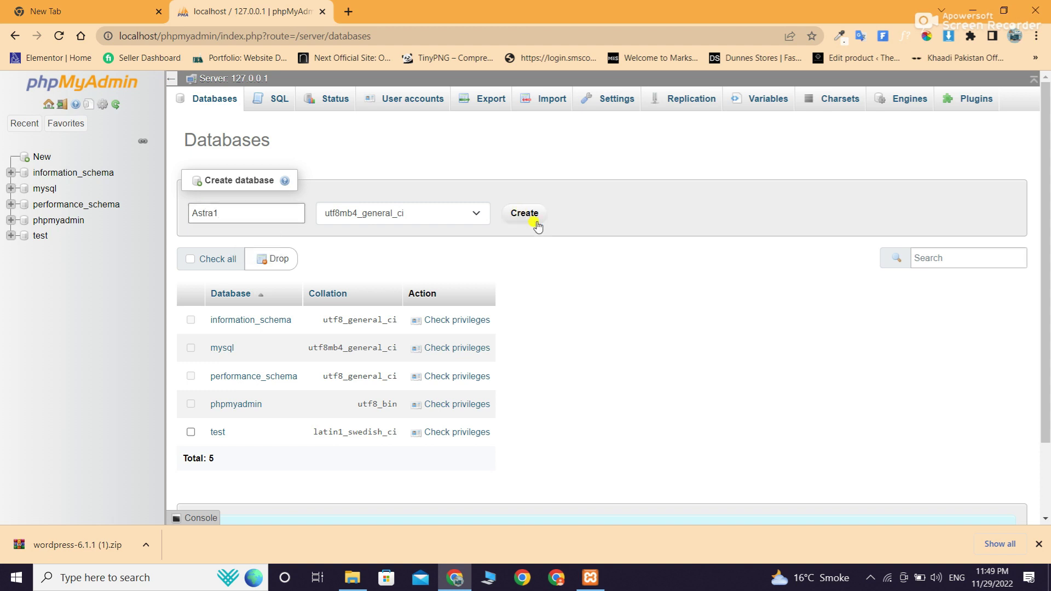
click(524, 216)
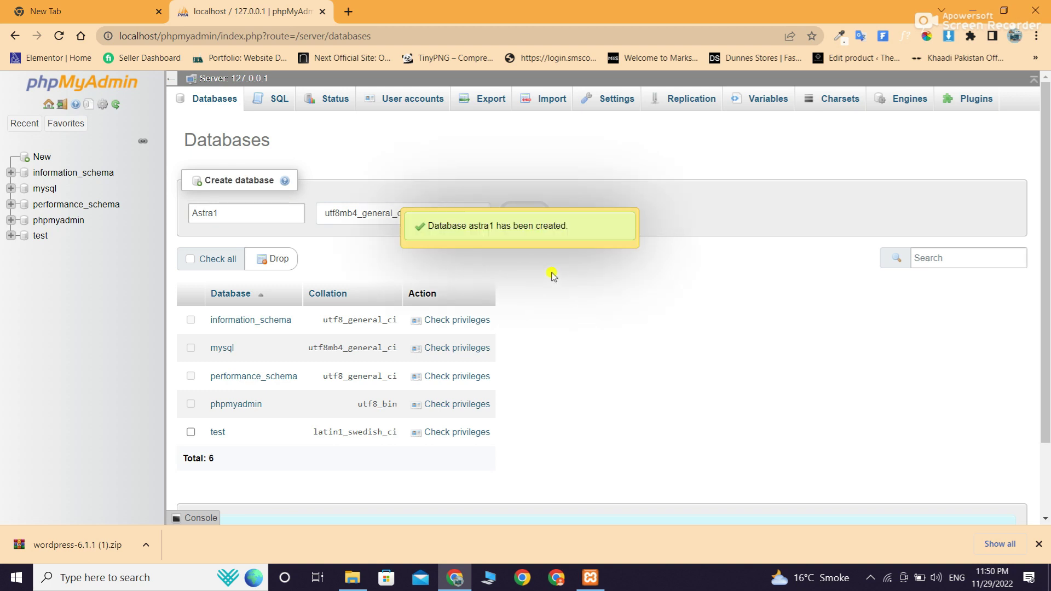
Load localhost/Astra1 in a new Chrome tab
click(346, 12)
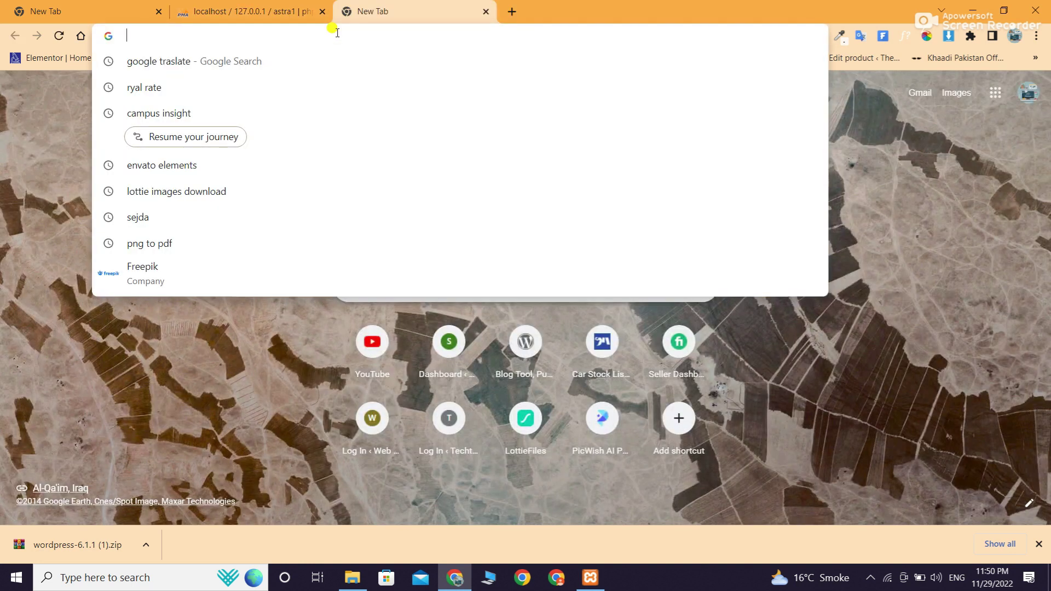
text(loc)
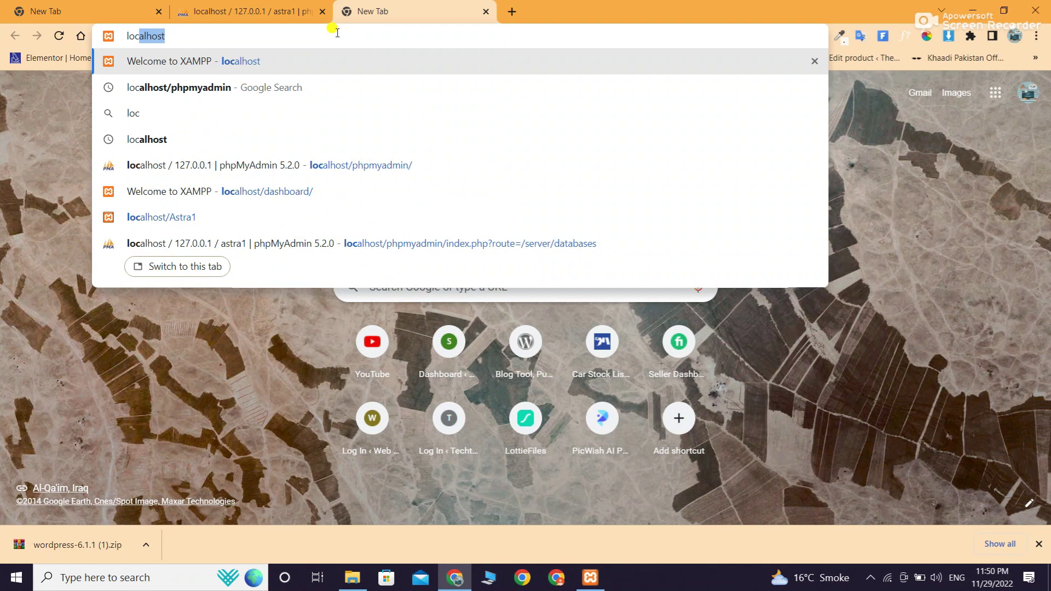
text(alho)
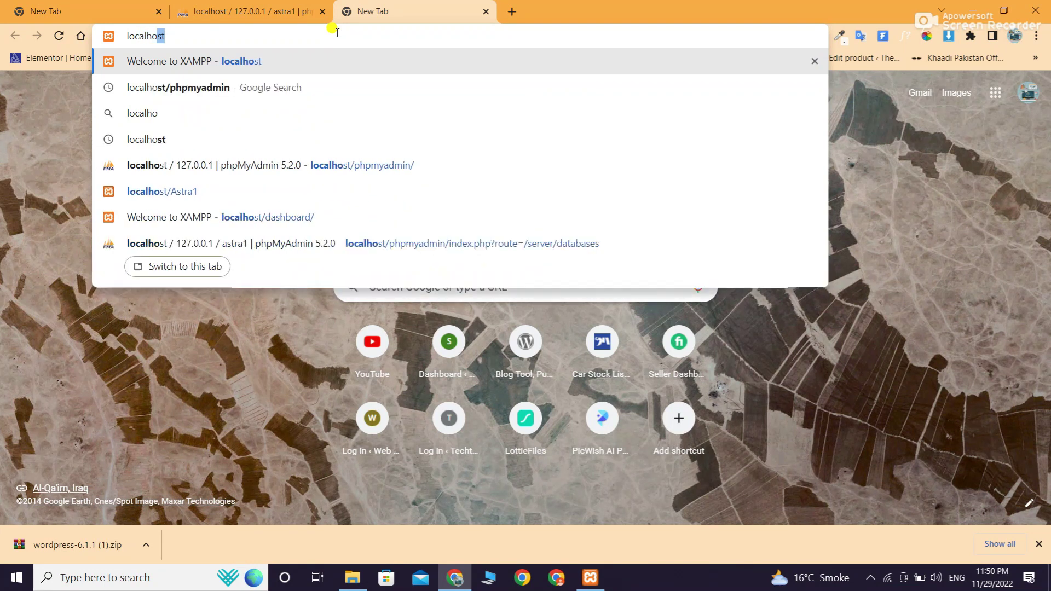
text(st/Astra)
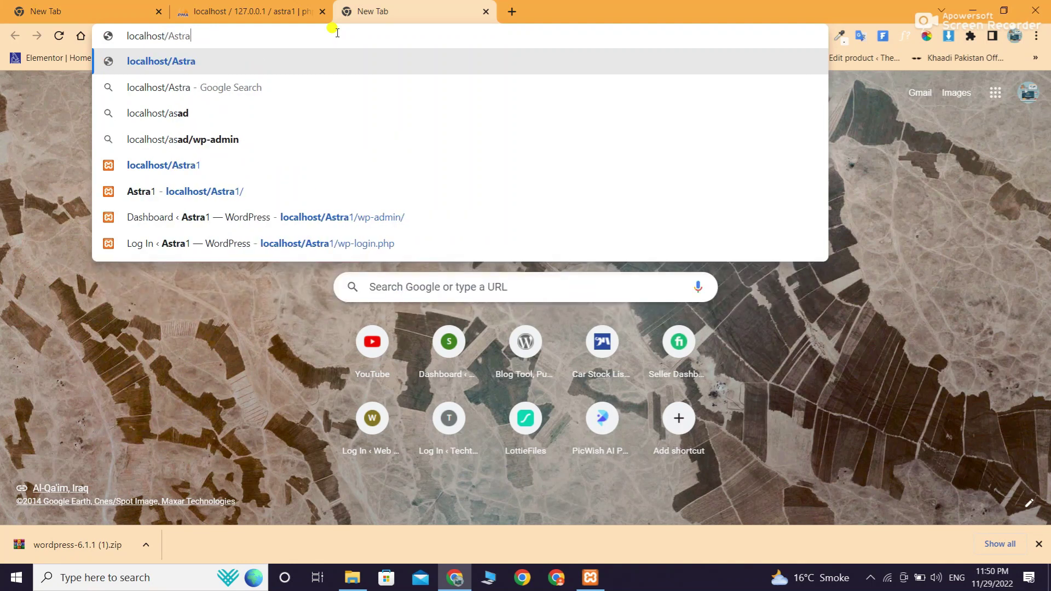
text(1)
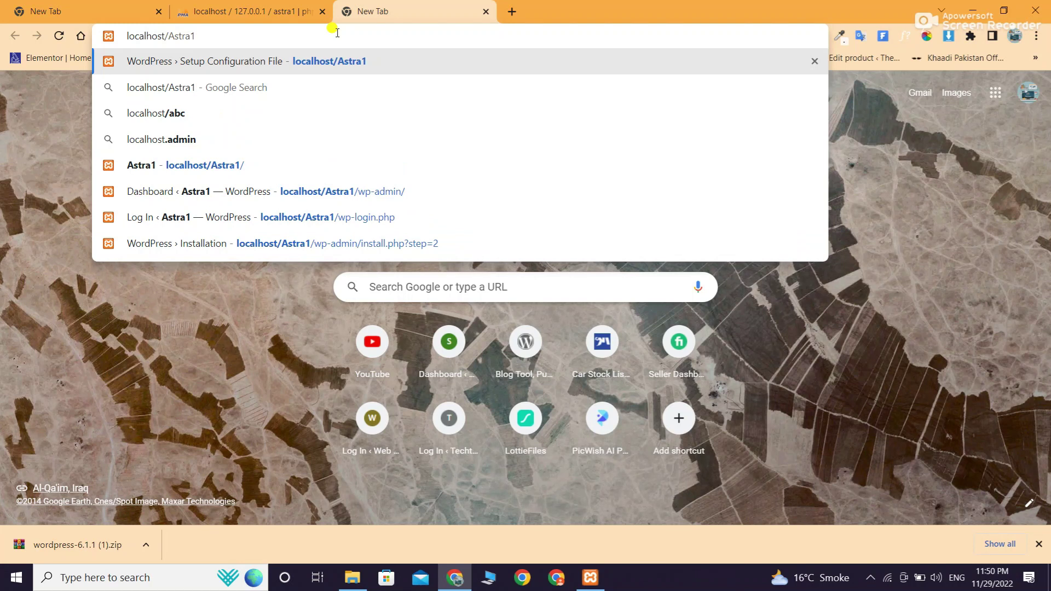
key(Return)
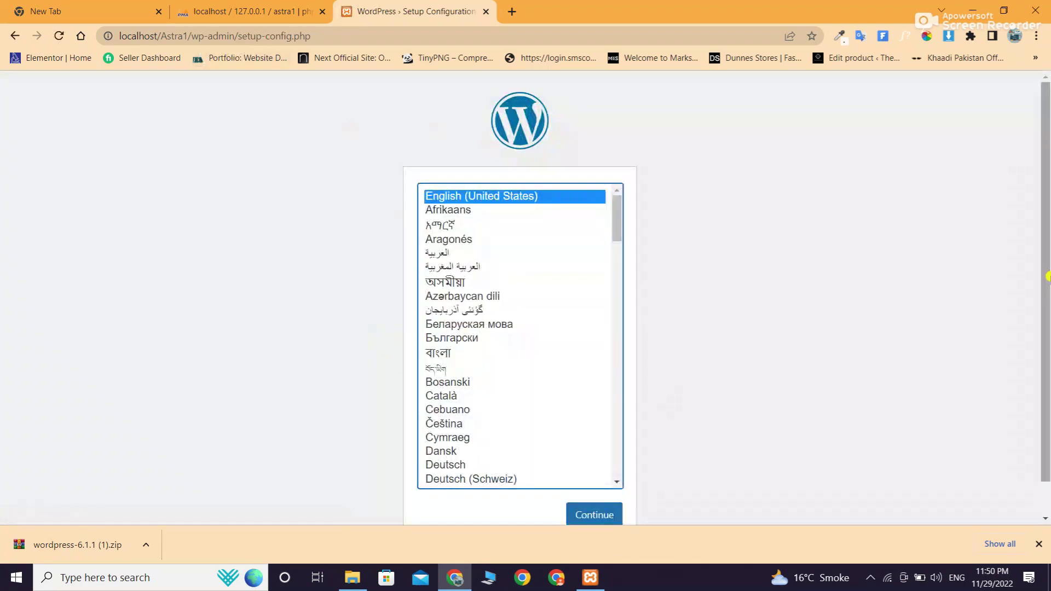
Continue with English as the setup language and begin the database setup
scroll(430, 126, down, 1)
click(585, 477)
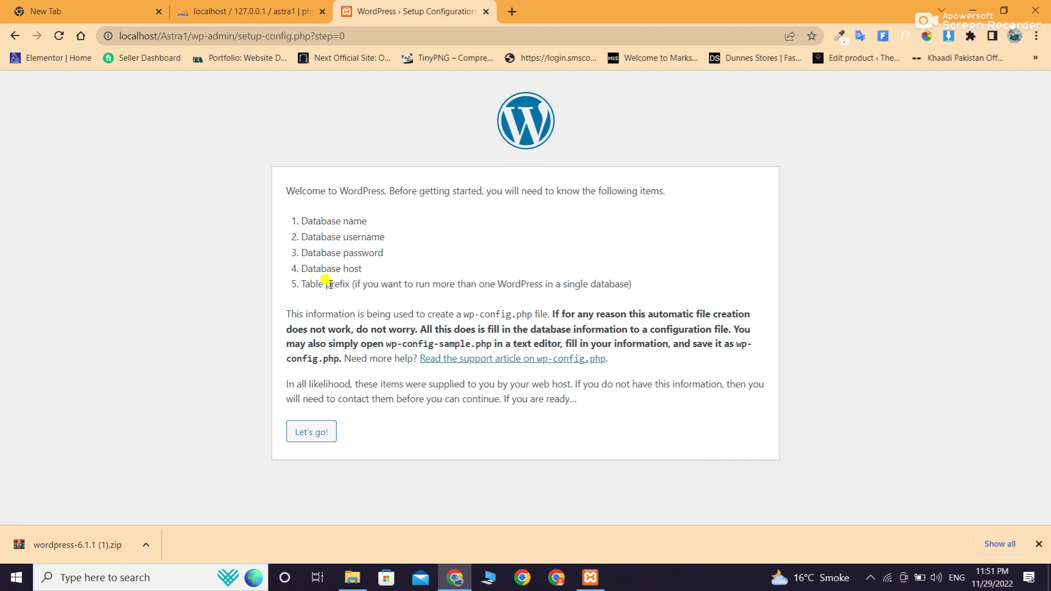
click(298, 432)
Submit database name Astra1, user root and host localhost, then run the installation
click(426, 224)
text(Astra1)
click(430, 265)
text(root)
click(440, 299)
click(444, 332)
click(443, 299)
click(441, 332)
click(308, 419)
click(305, 243)
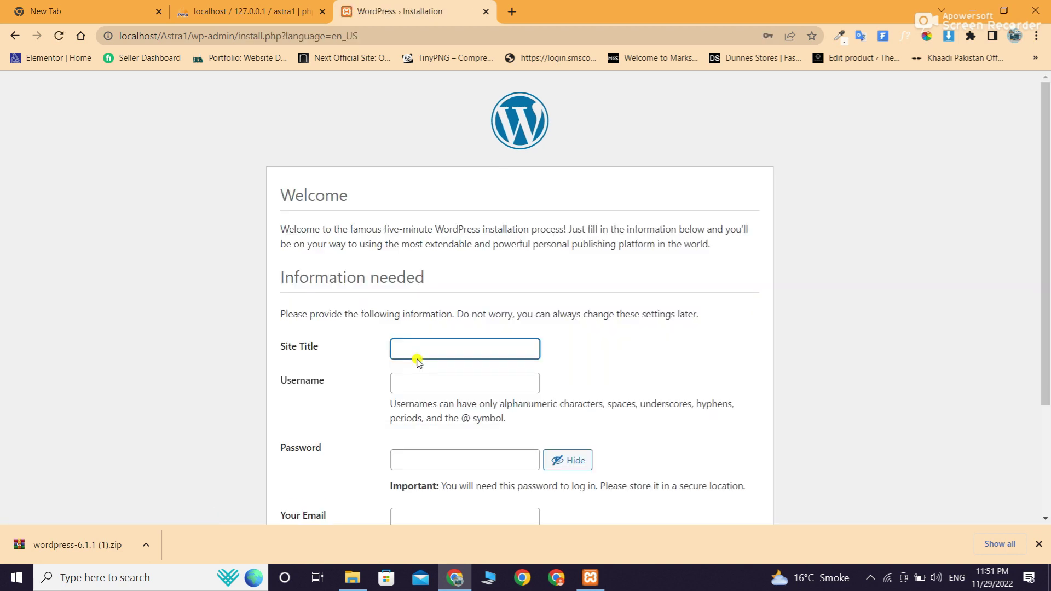
Enter site title Astra1 and the admin username
drag(1047, 192, 1048, 320)
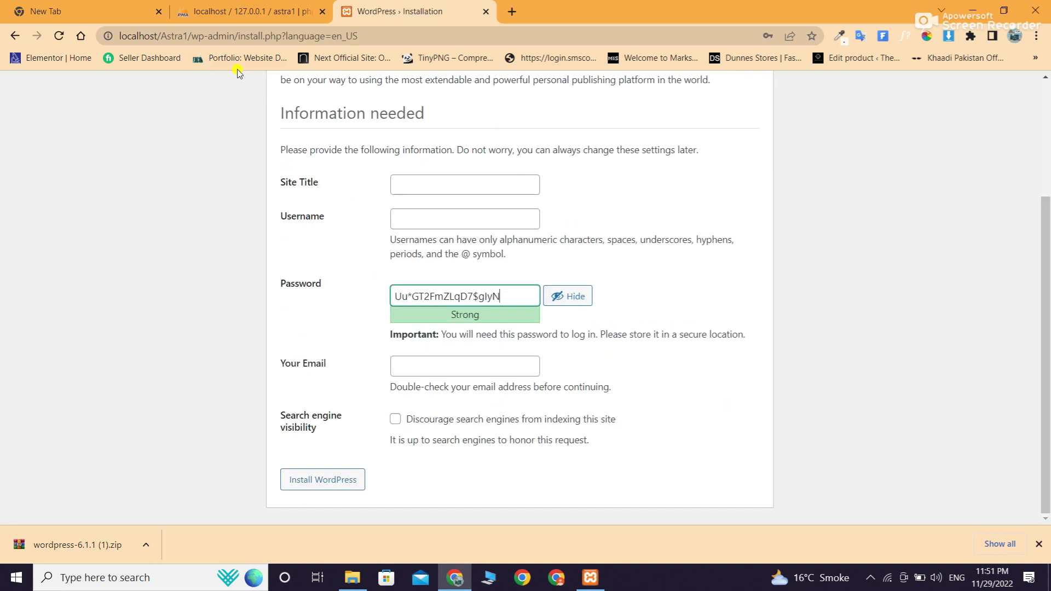
click(441, 178)
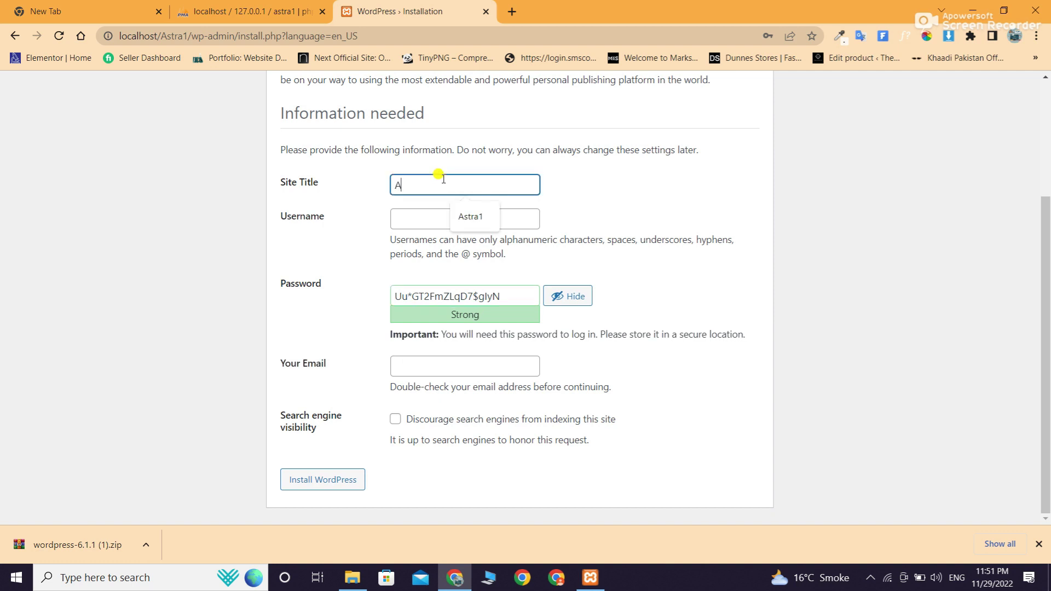
text(Astra1)
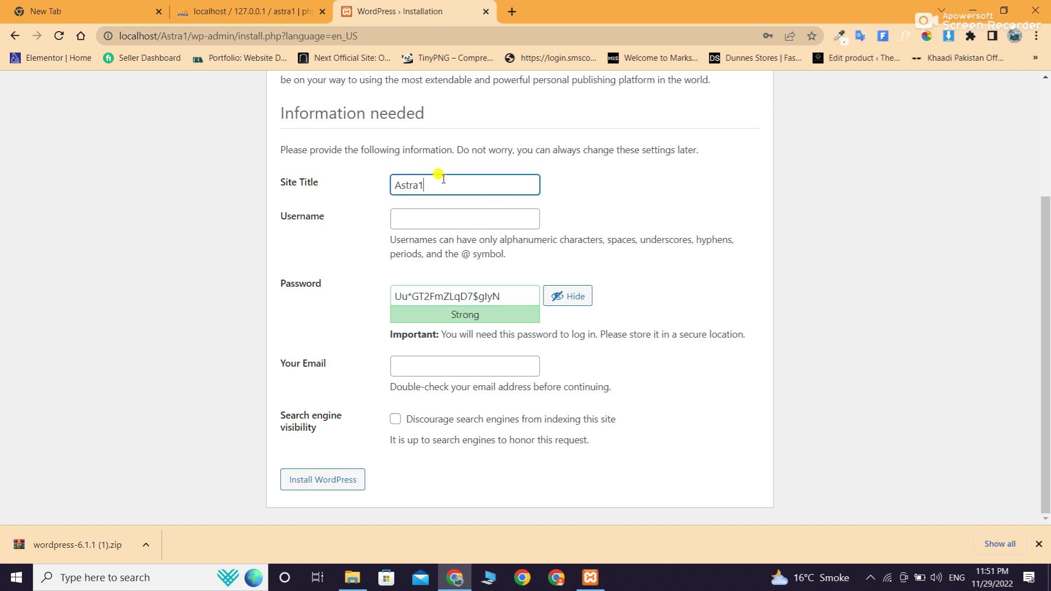
click(425, 221)
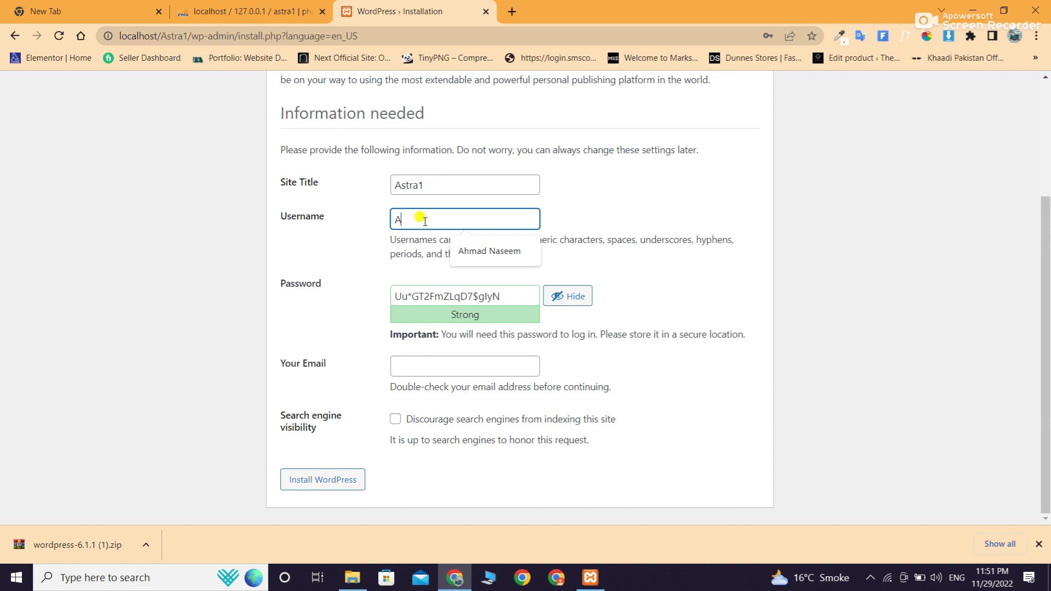
text(Ahmad Naseem)
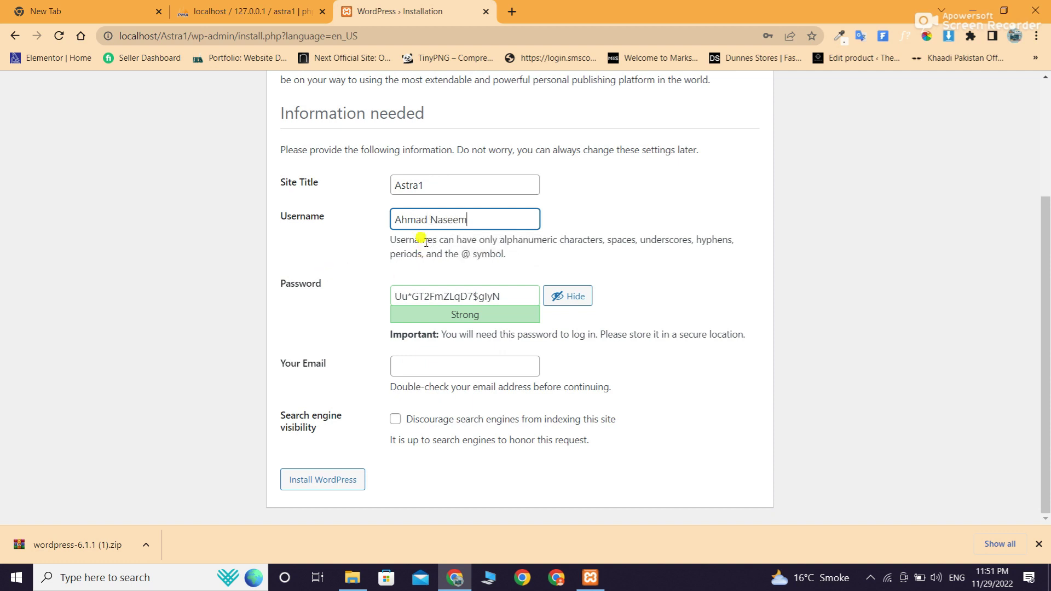
Replace the generated password with a short custom admin password
drag(504, 296, 356, 305)
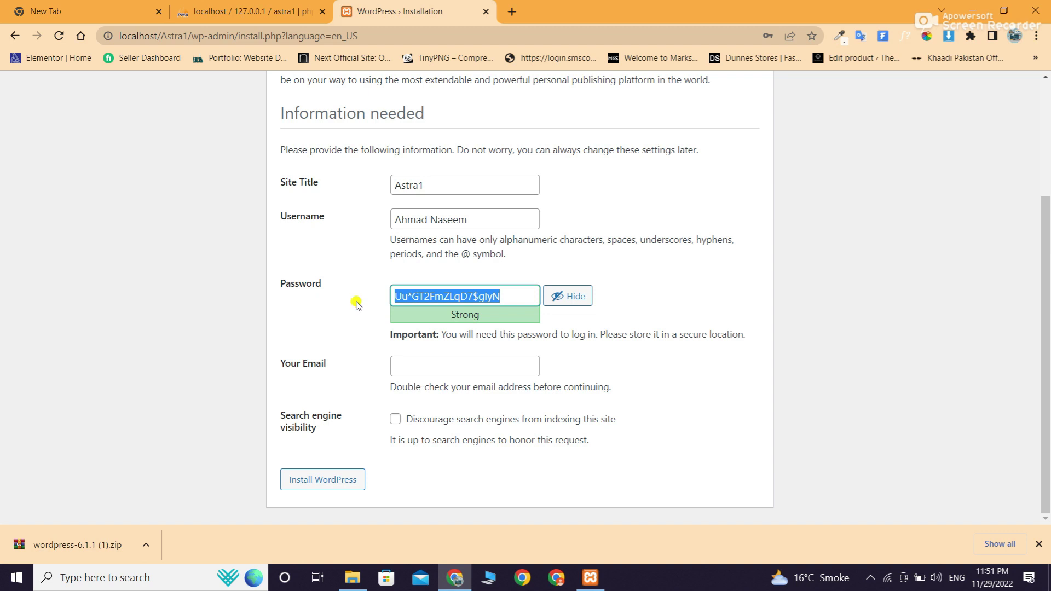
key(BackSpace)
key(BackSpace)
text(d)
key(BackSpace)
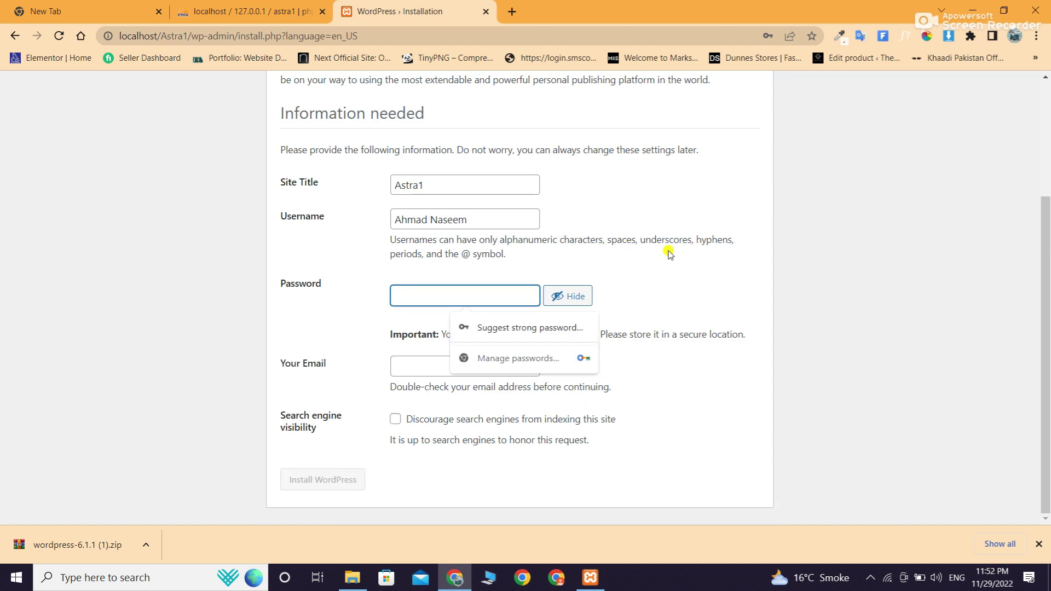
click(572, 296)
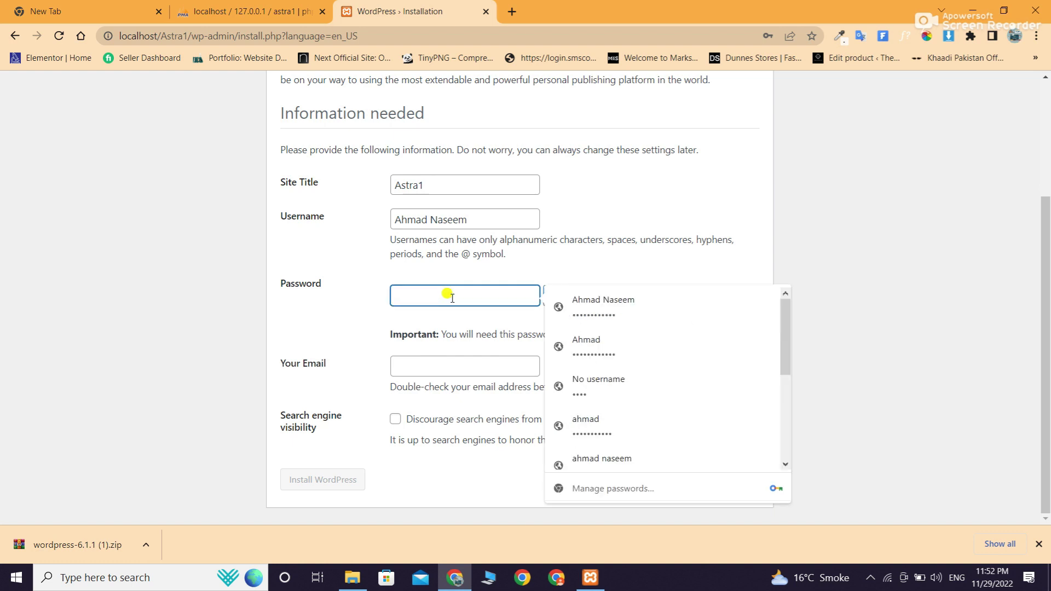
text(a)
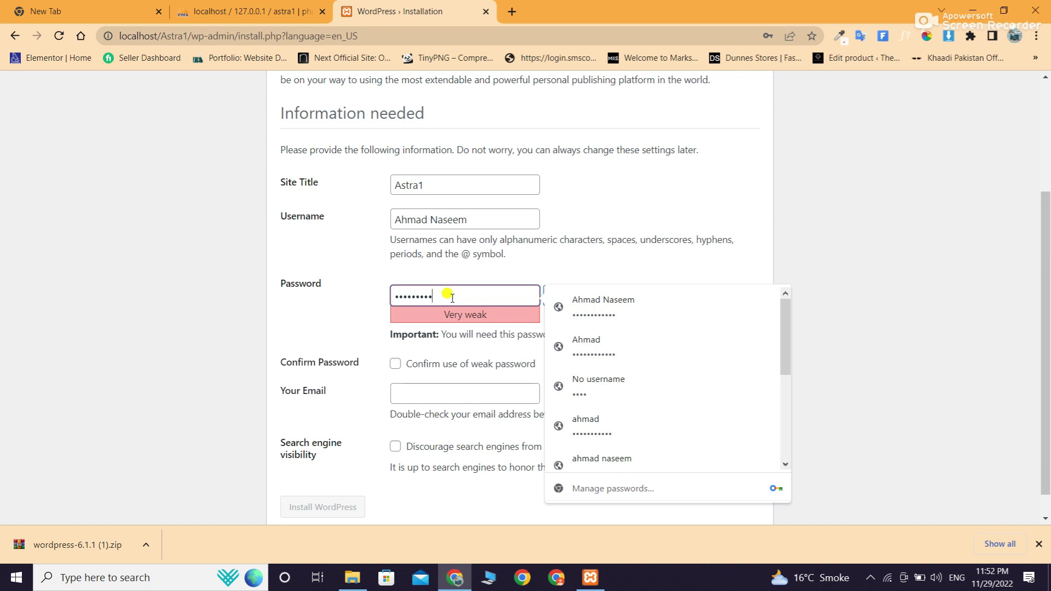
text(123)
click(666, 254)
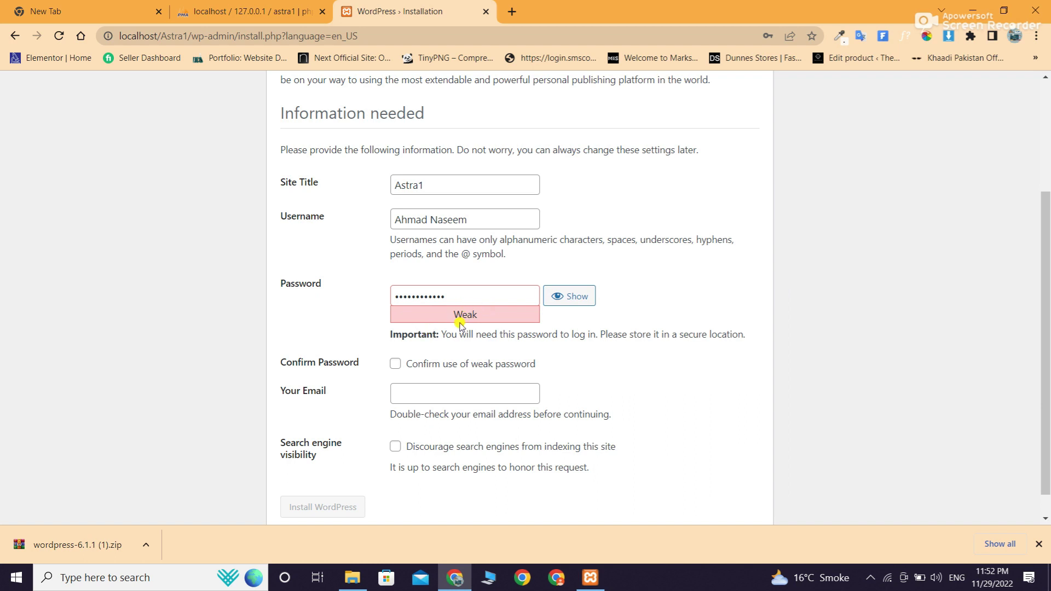
Confirm the weak password, enter the admin e-mail and install WordPress
click(396, 364)
click(412, 394)
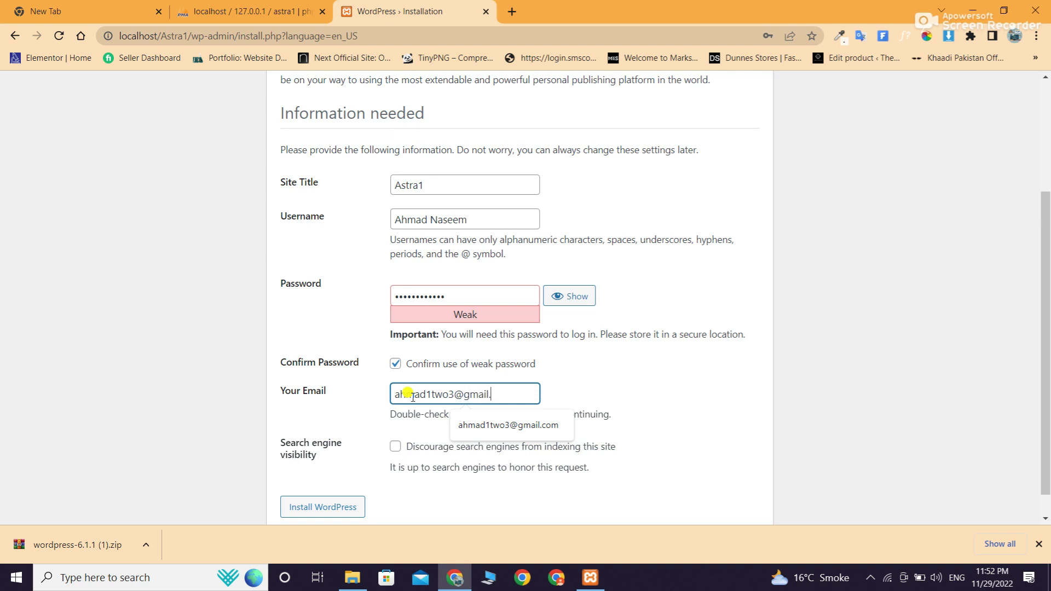
text(m)
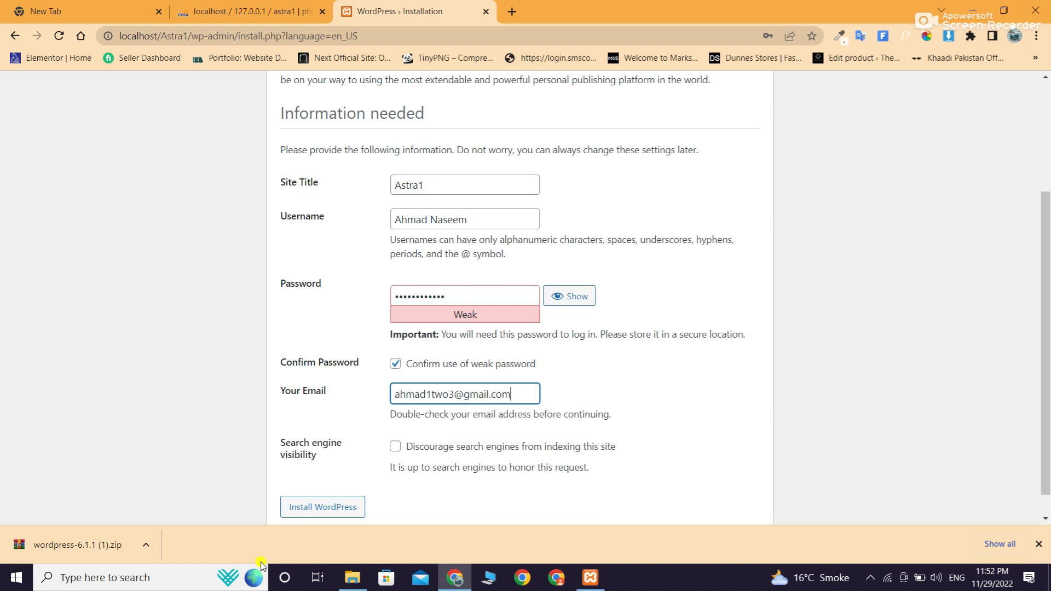
click(338, 514)
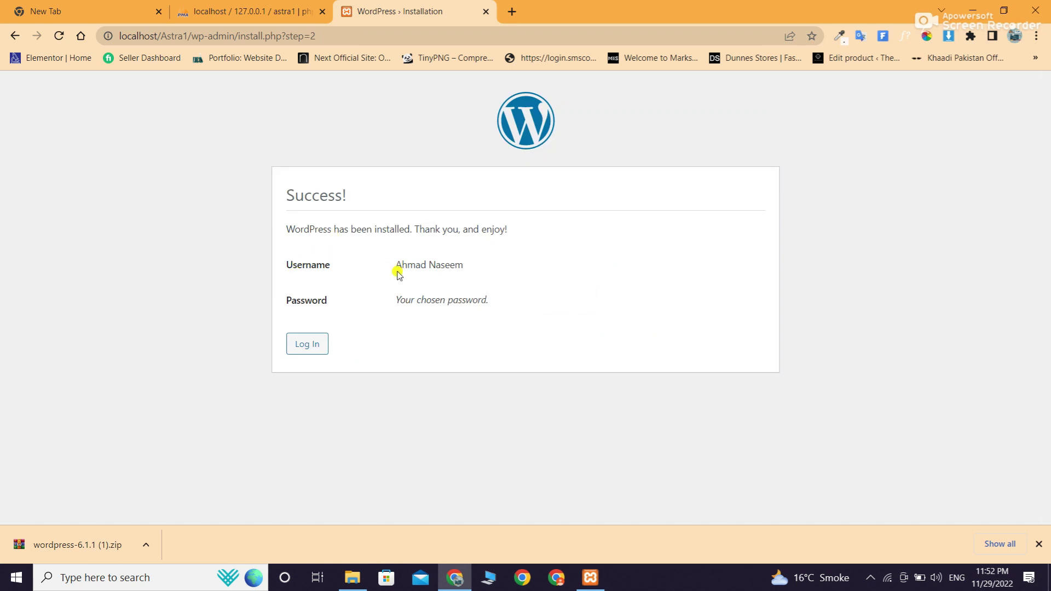
Log in from the success page with Remember Me ticked, landing on the admin Dashboard
click(309, 343)
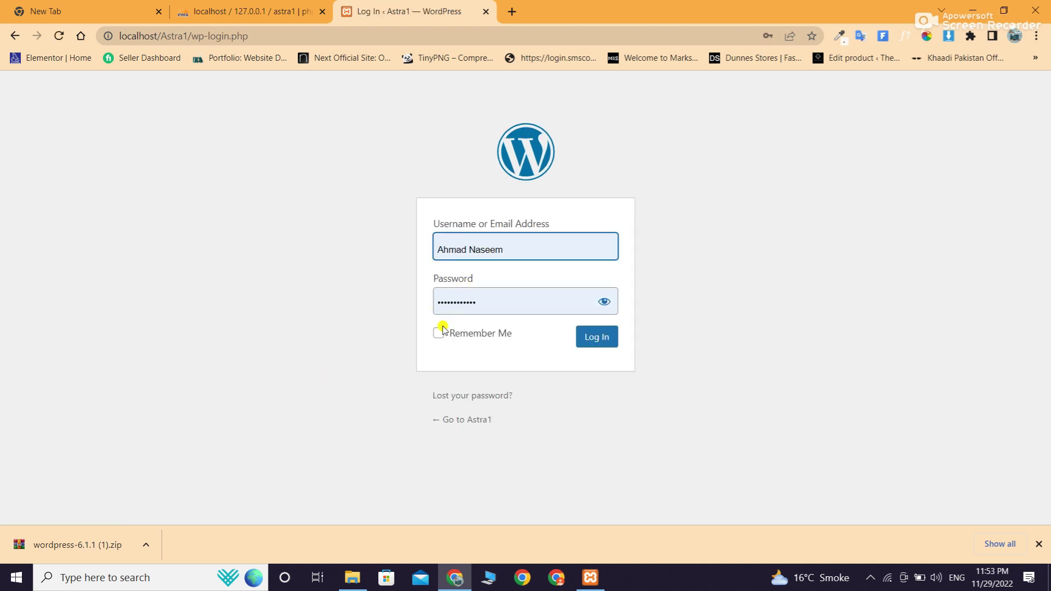
click(439, 335)
click(592, 341)
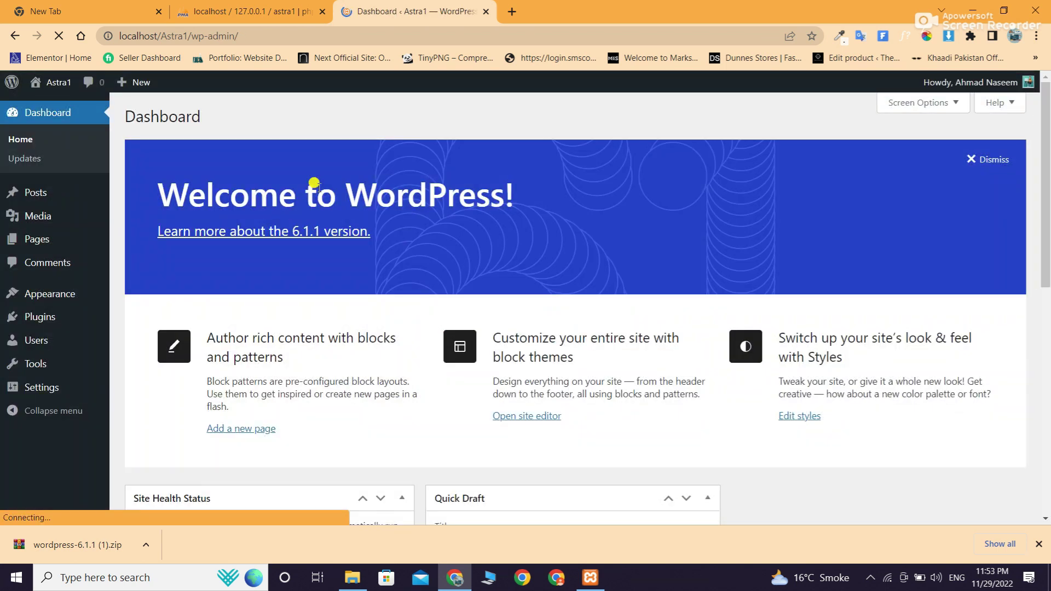
drag(1046, 158, 1046, 385)
scroll(1023, 215, up, 10)
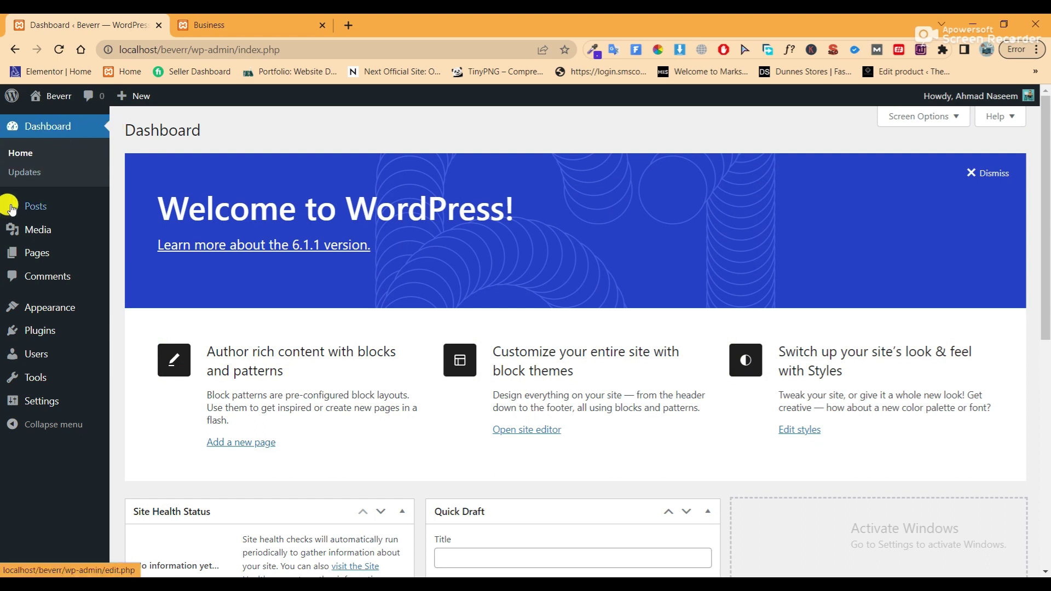
Set the permalink structure to Post name and save the change
mouse_move(39, 406)
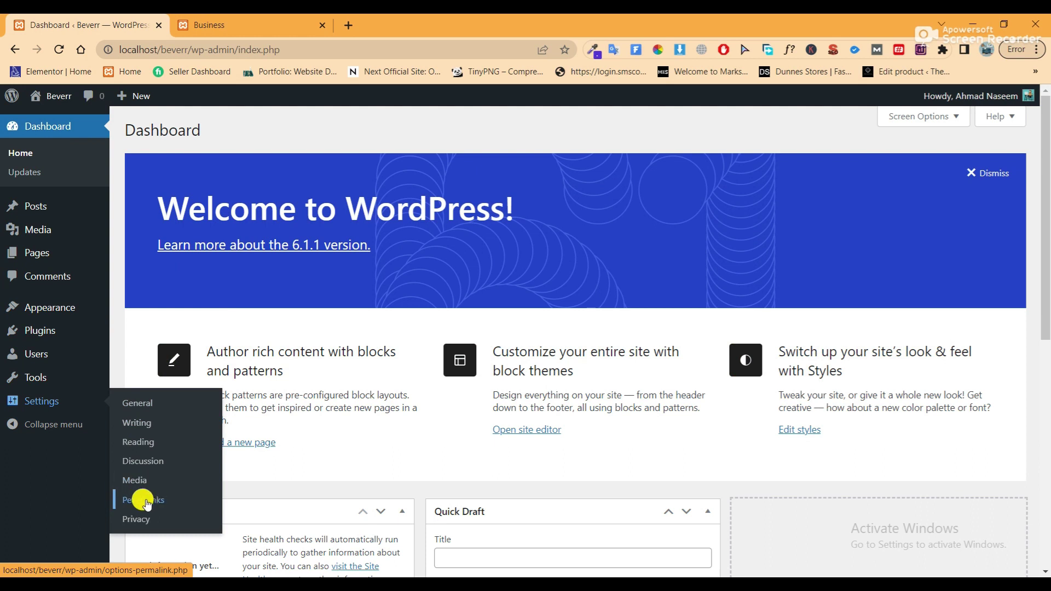
click(143, 497)
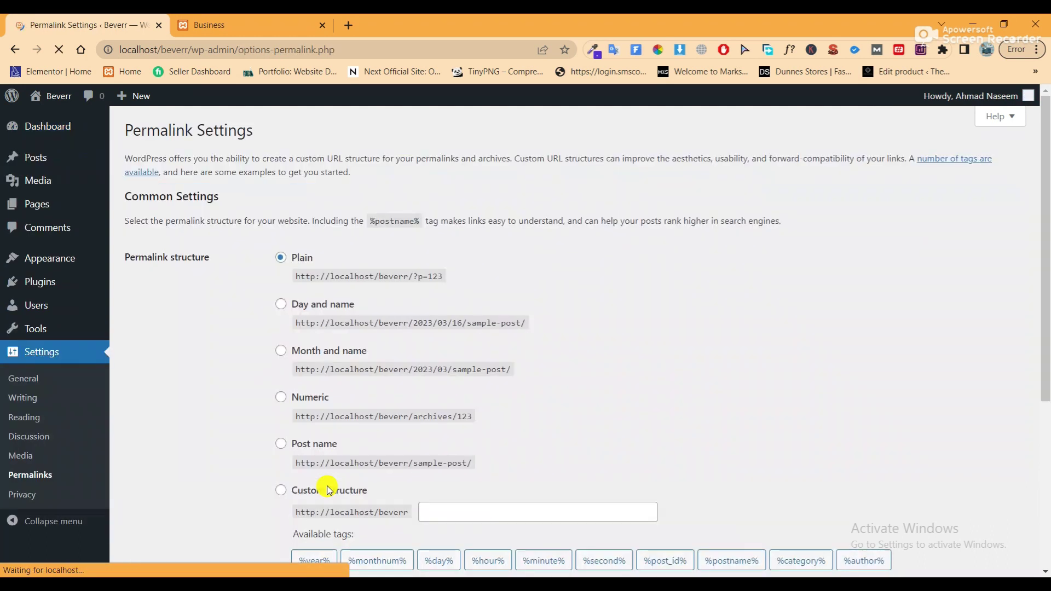
scroll(417, 235, down, 3)
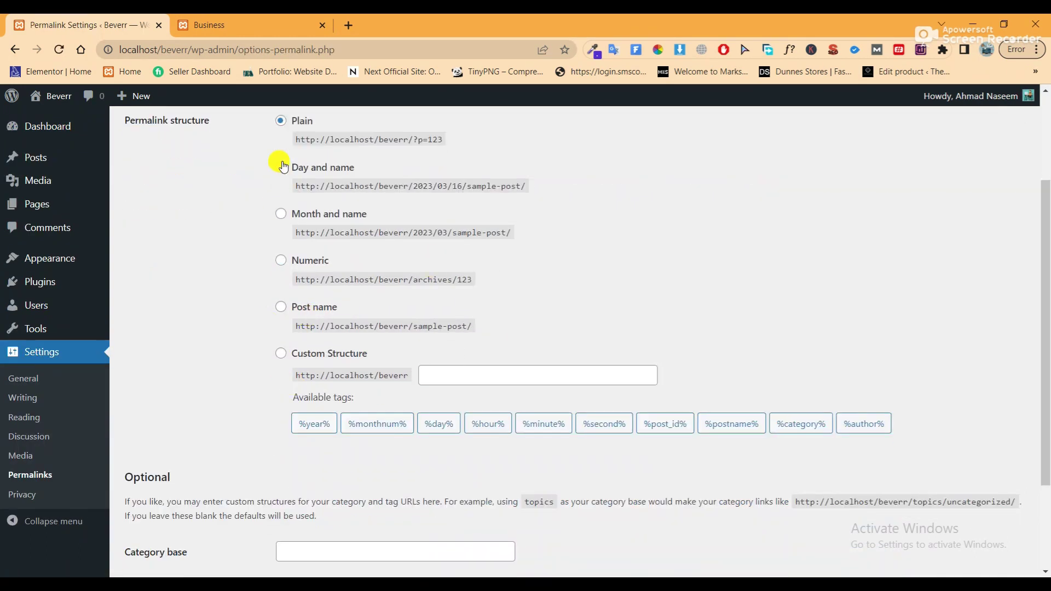
click(281, 167)
click(281, 213)
click(279, 310)
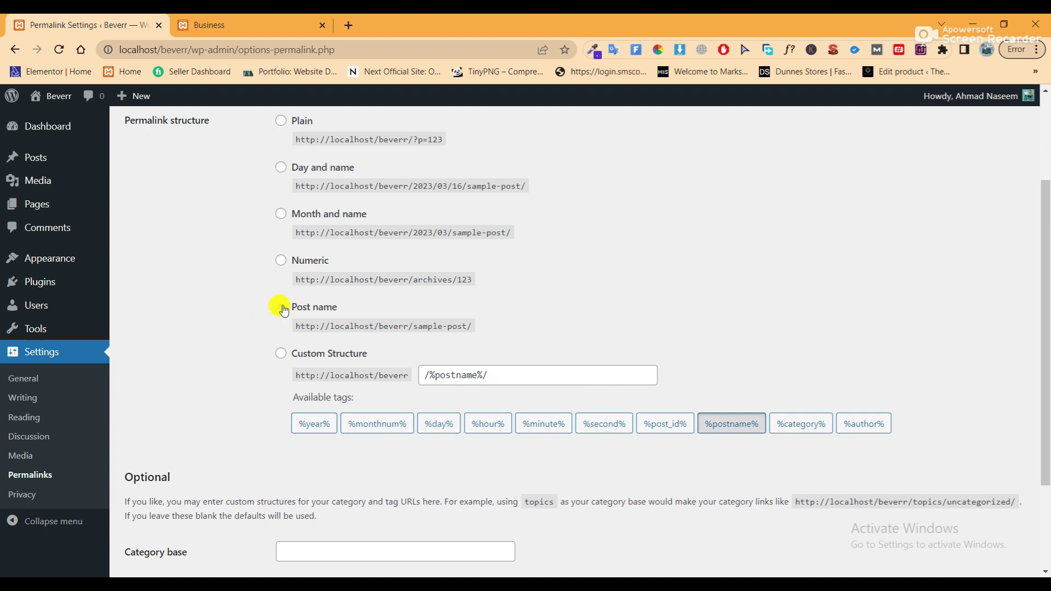
scroll(268, 355, down, 3)
click(180, 510)
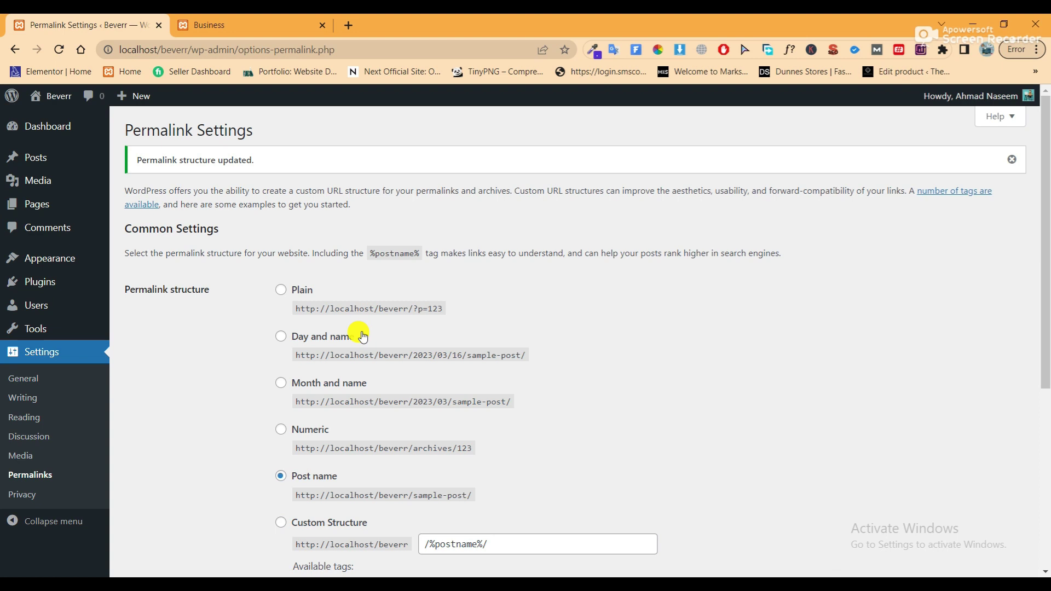
Go to Appearance > Themes
mouse_move(42, 154)
mouse_move(47, 262)
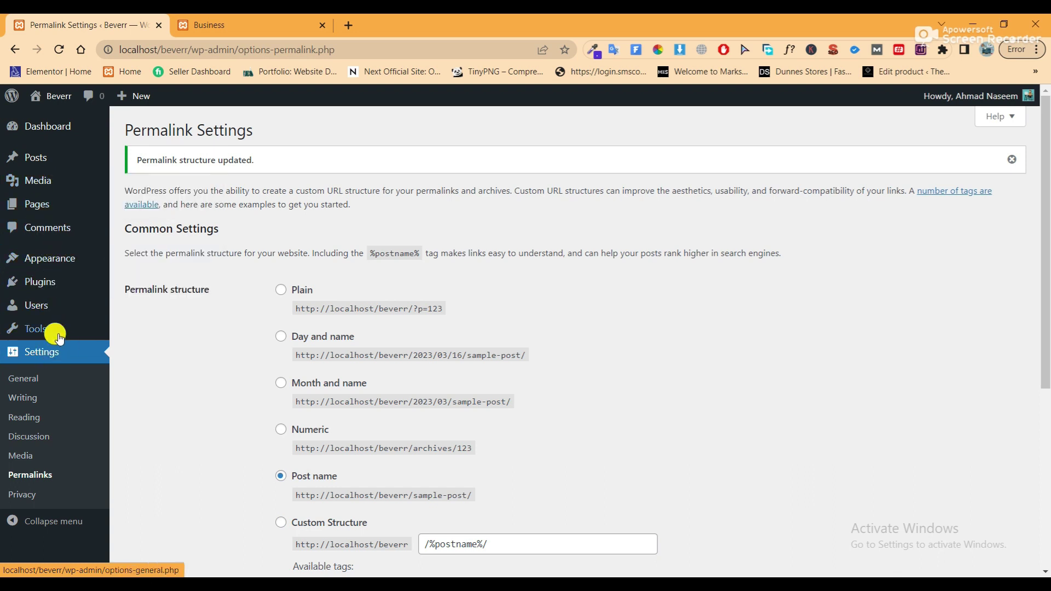
click(137, 261)
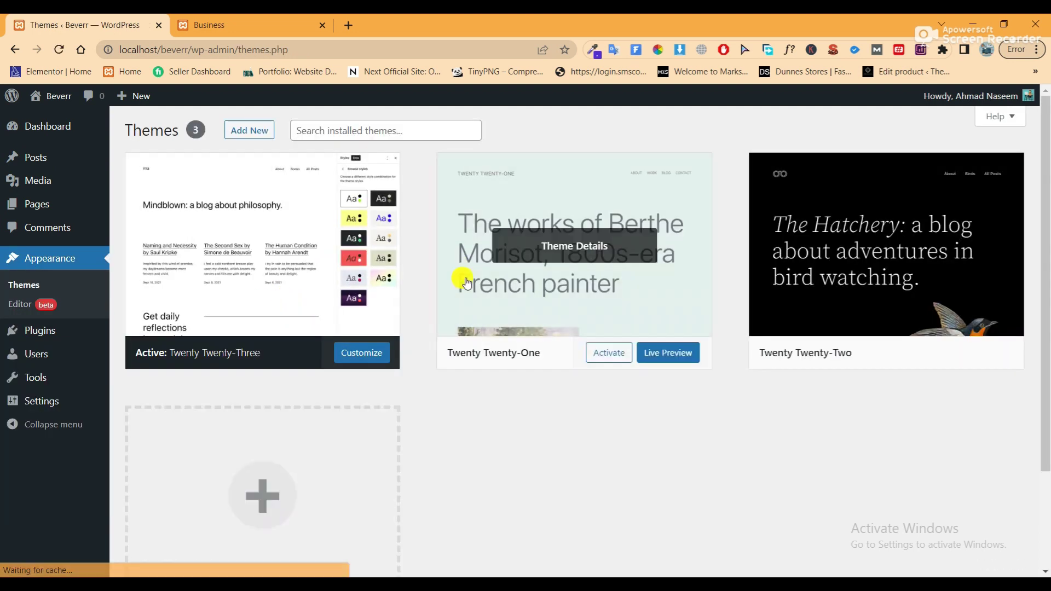
Search new themes for 'oceanwp', install OceanWP and activate it
click(250, 132)
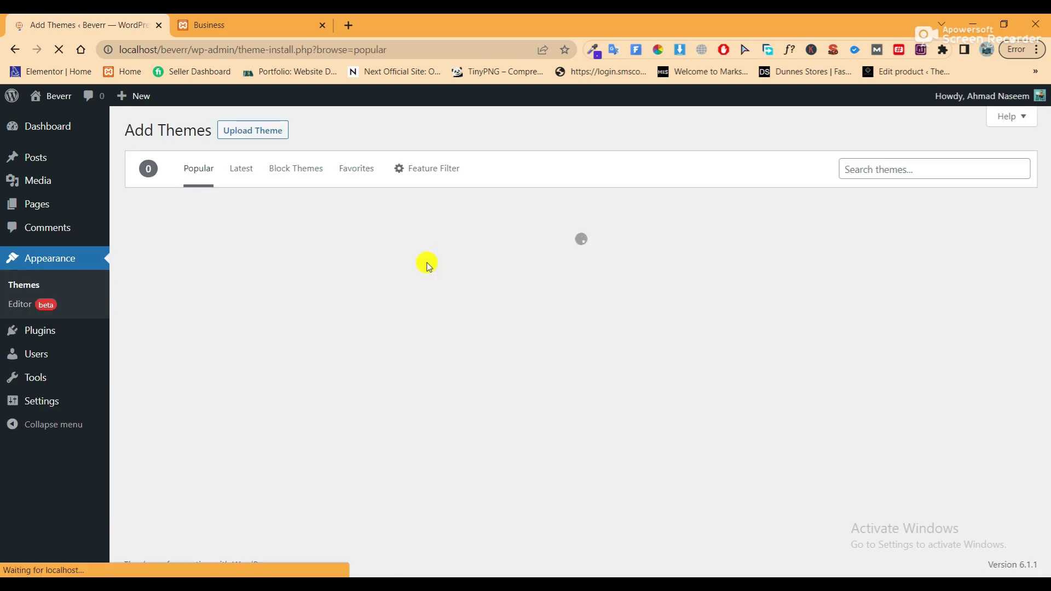
click(888, 167)
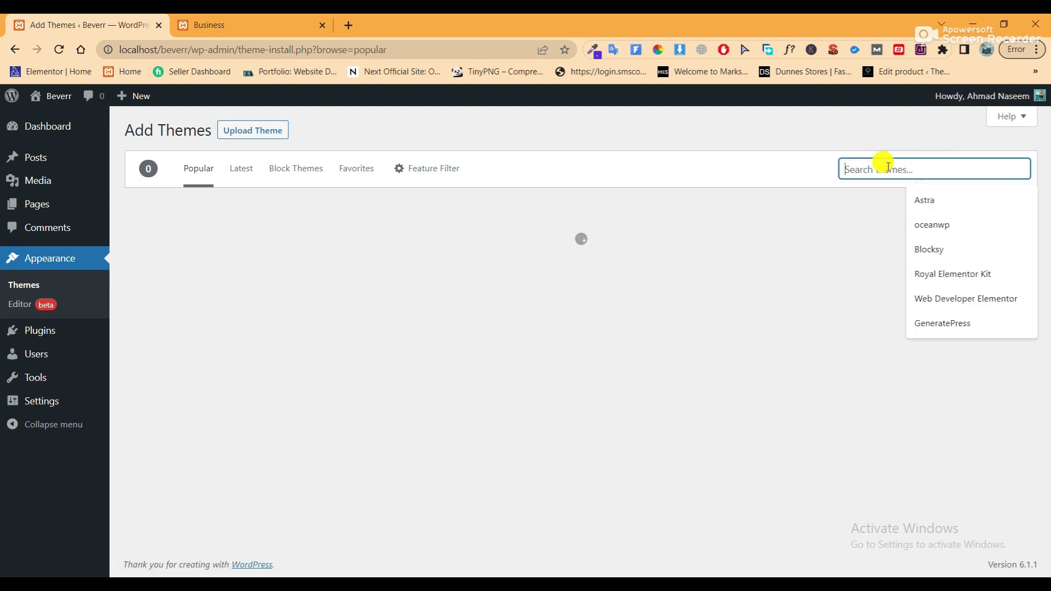
text(oce)
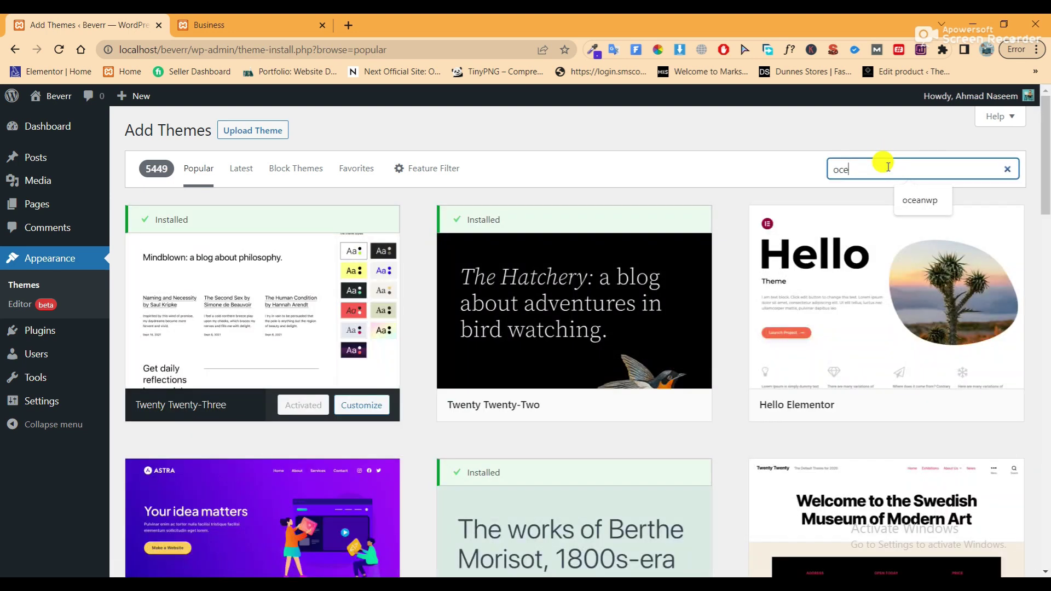
text(anwp)
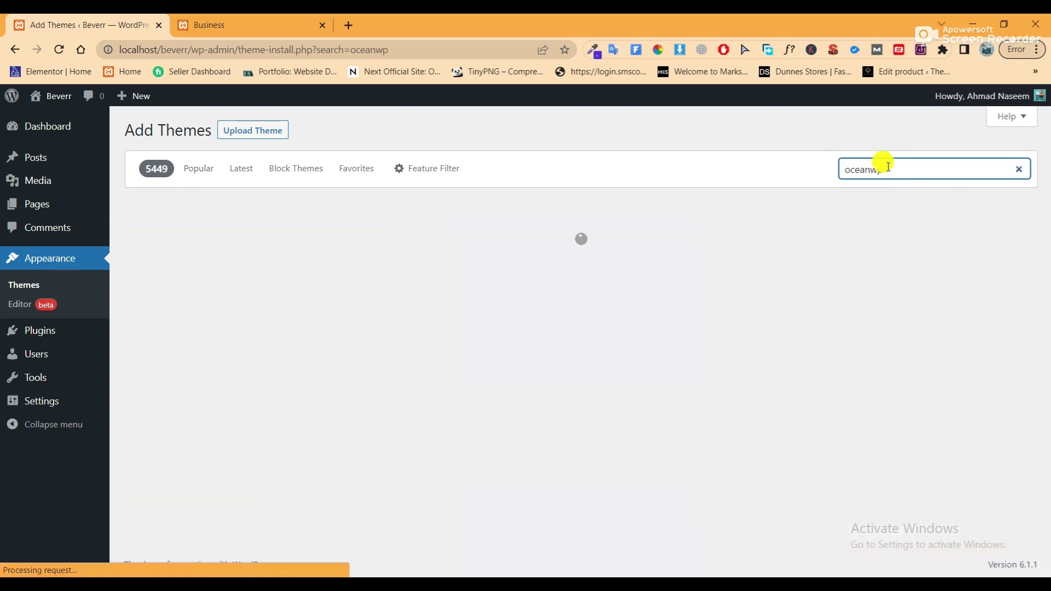
mouse_move(254, 394)
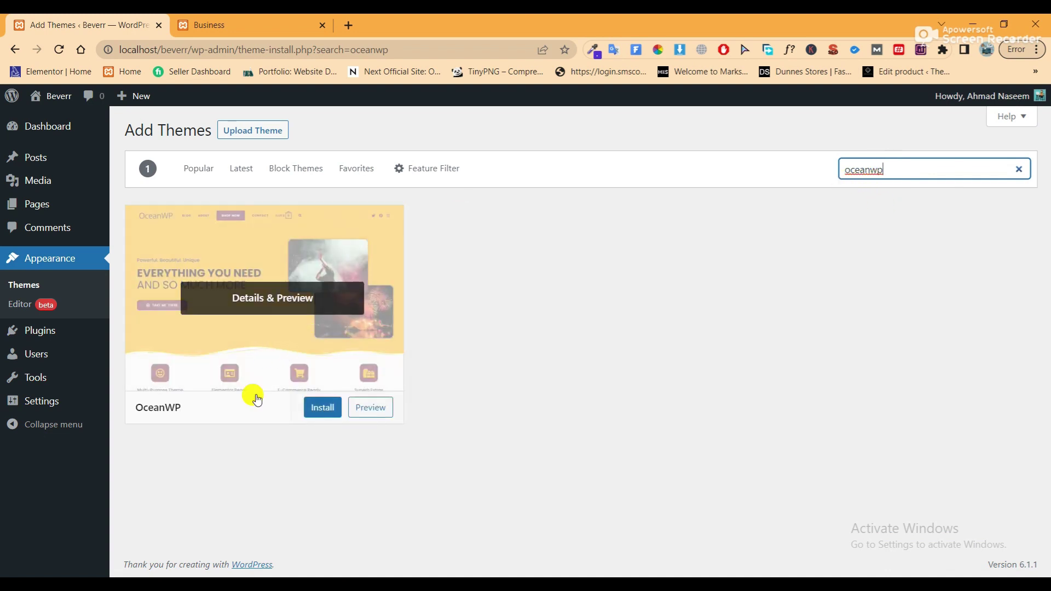
click(319, 407)
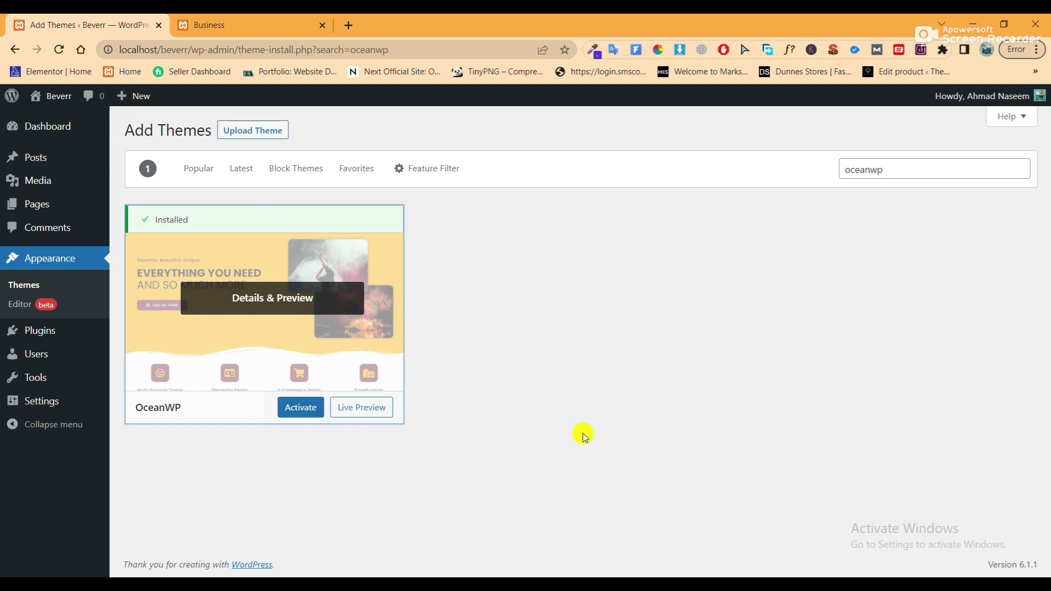
click(301, 408)
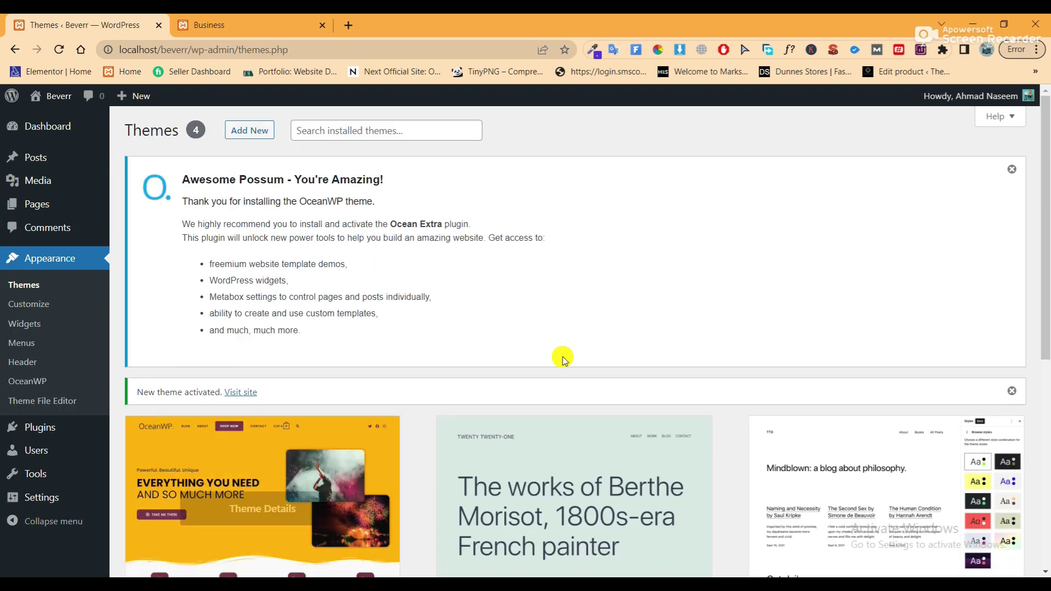
Delete the Twenty Twenty-One theme from its Theme Details
scroll(564, 357, down, 5)
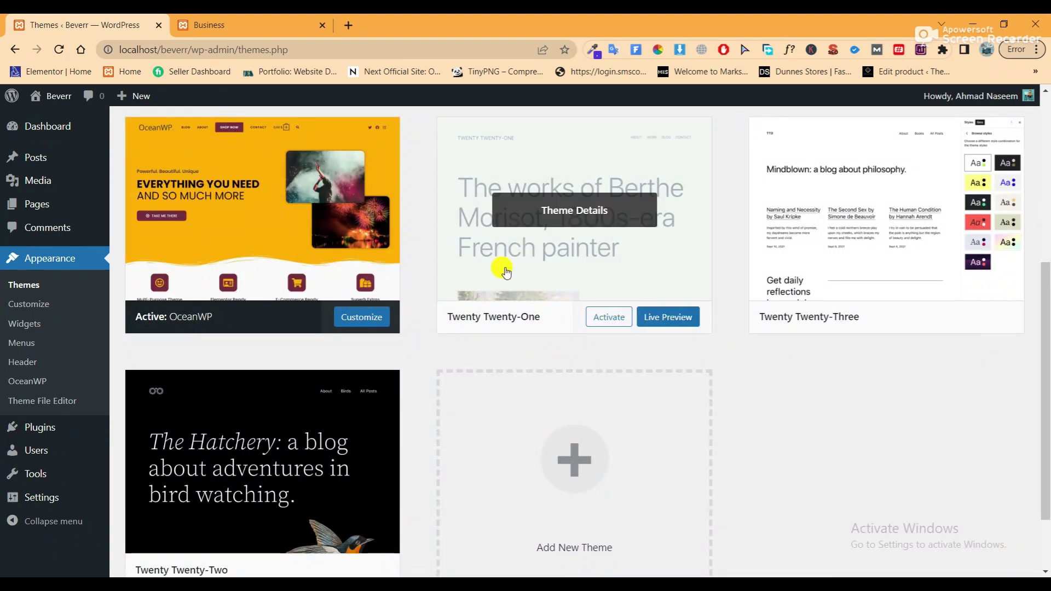
scroll(551, 350, down, 1)
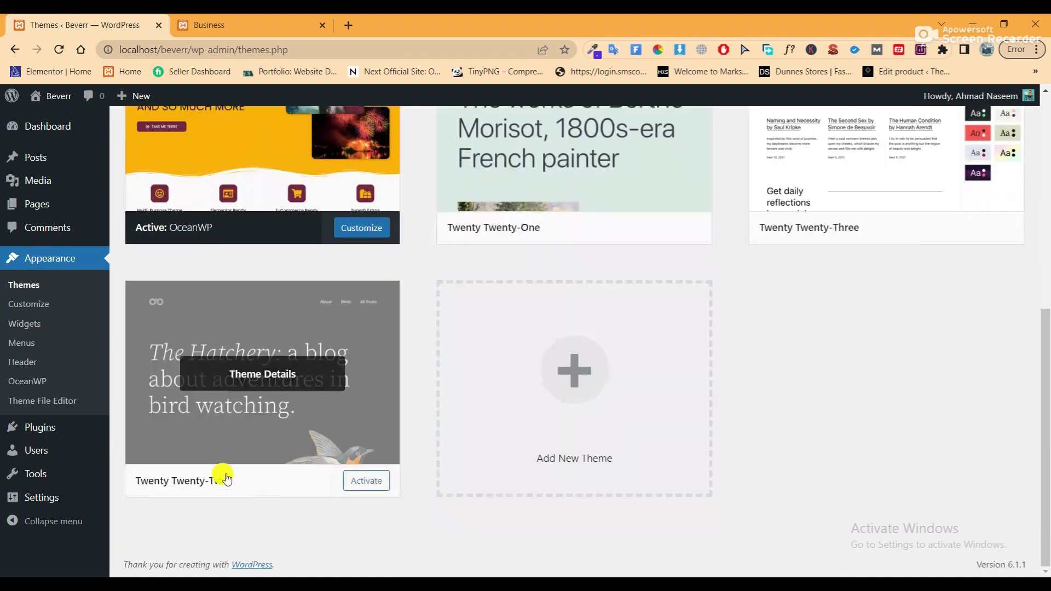
scroll(404, 441, up, 4)
click(496, 370)
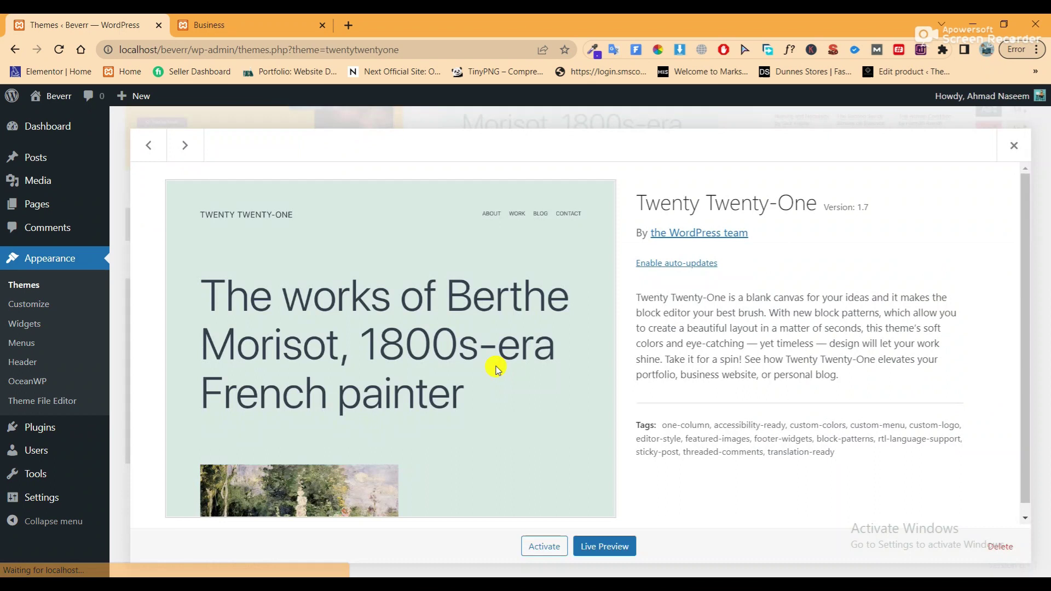
click(999, 546)
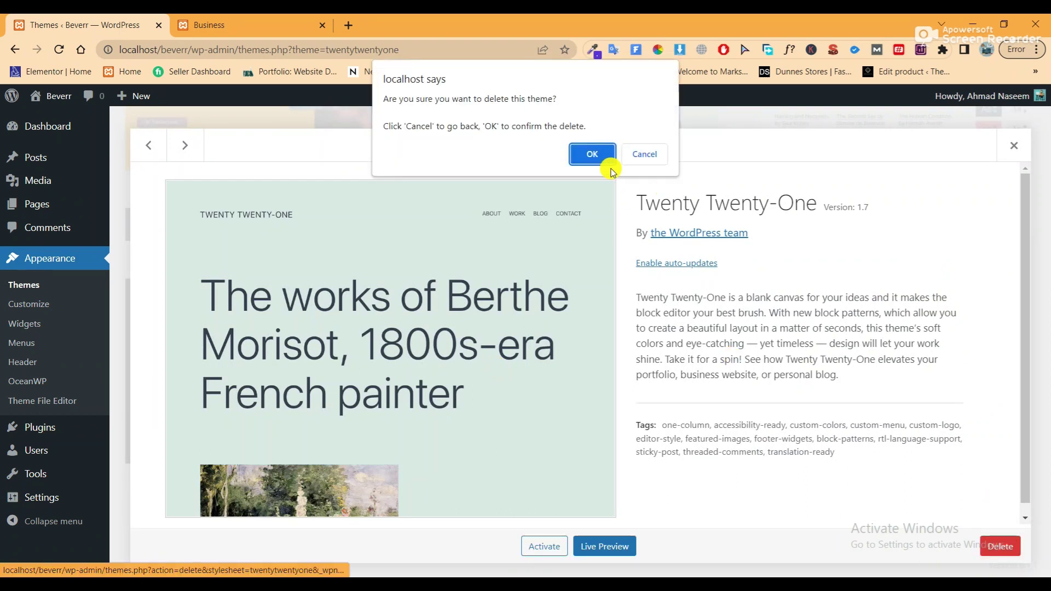
click(592, 153)
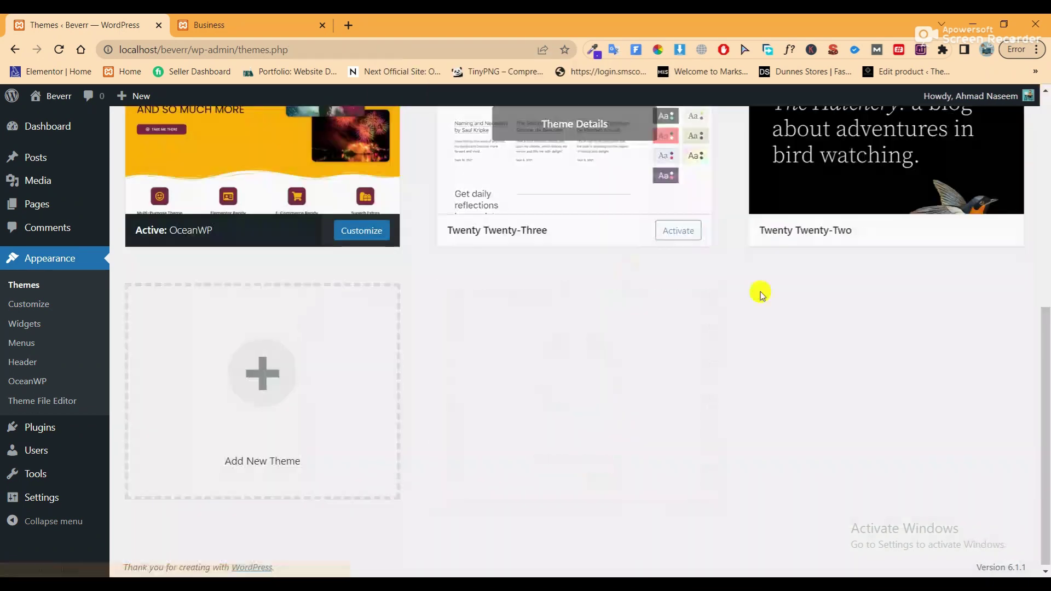
Delete the Twenty Twenty-Three and Twenty Twenty-Two themes as well
click(537, 198)
click(995, 546)
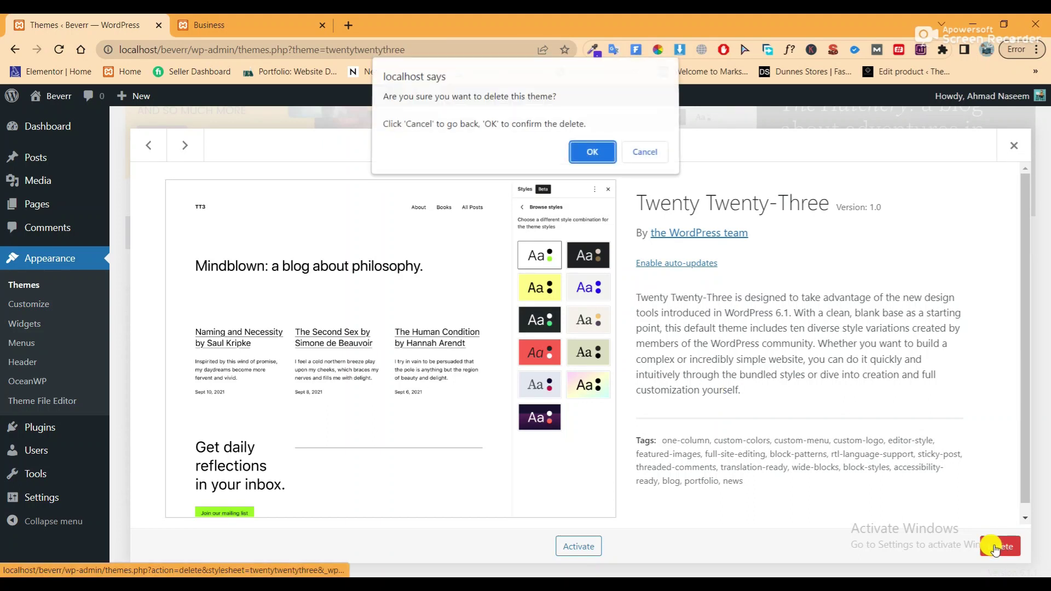
click(591, 153)
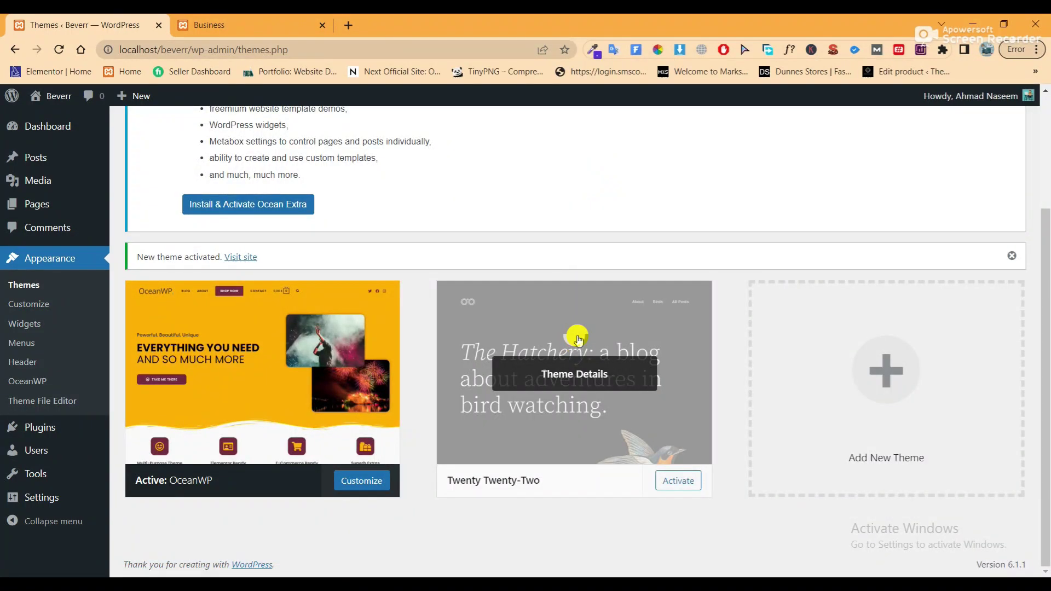
click(575, 335)
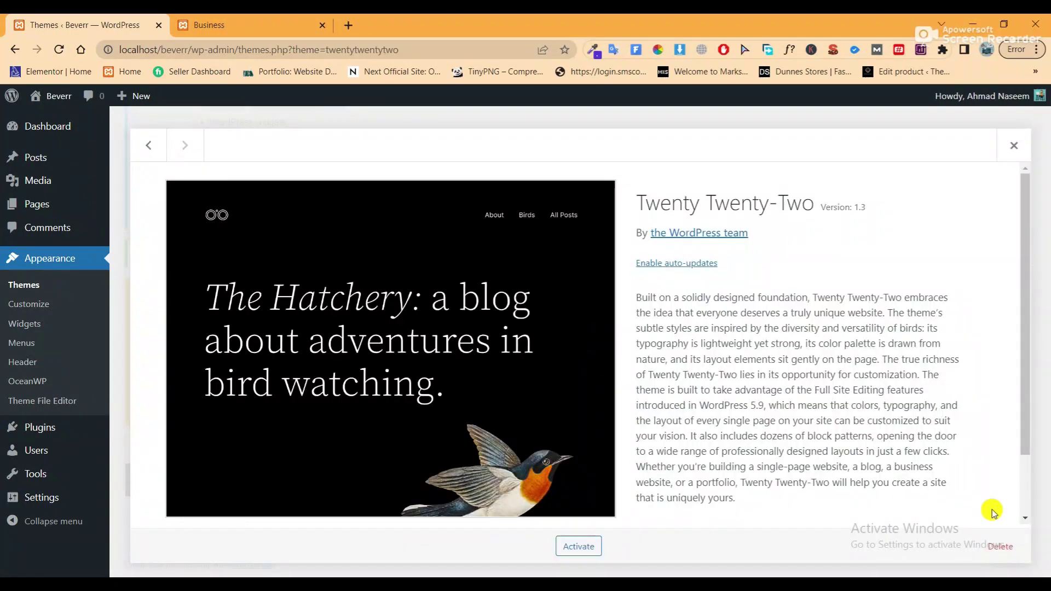
click(1001, 547)
click(607, 155)
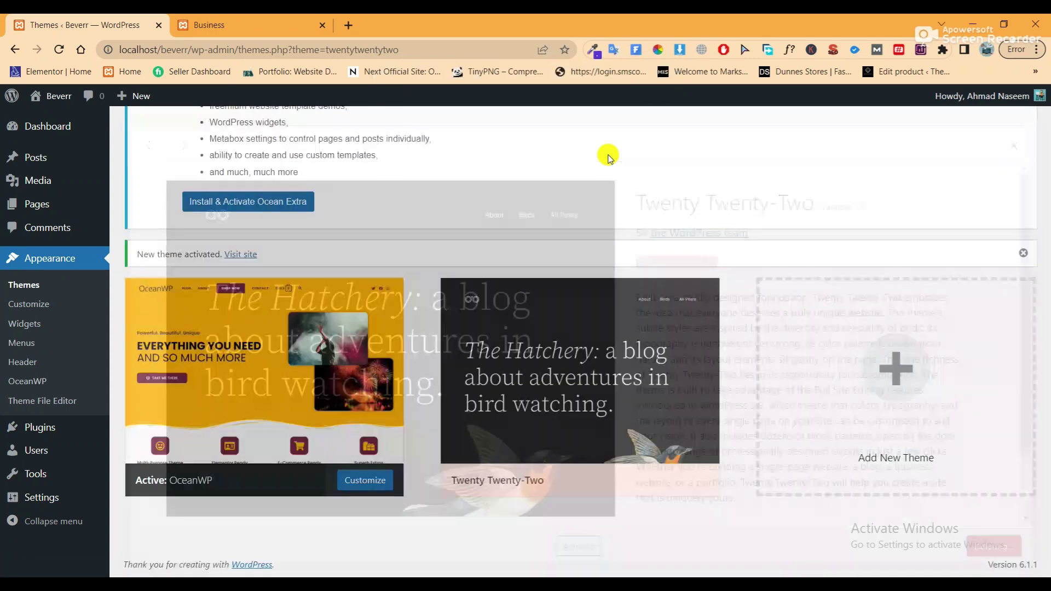
scroll(630, 199, up, 7)
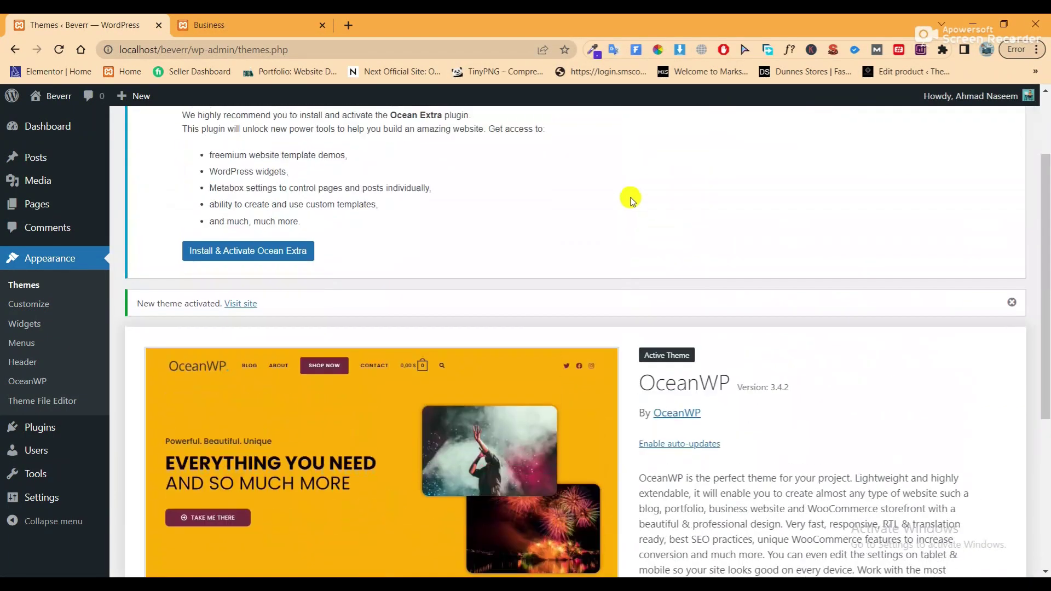
drag(147, 176, 389, 188)
click(348, 233)
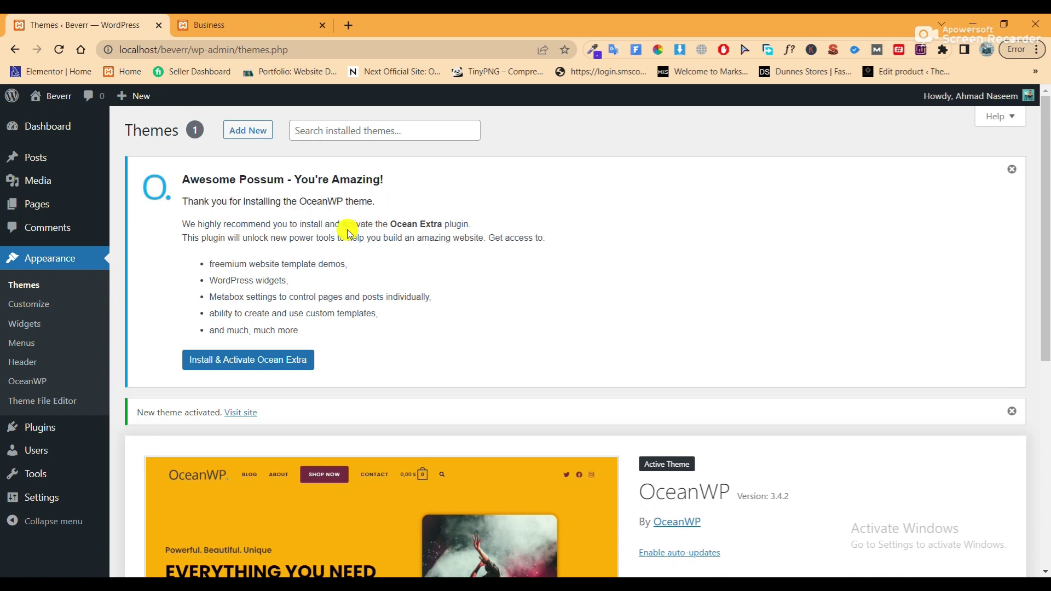
Install and activate Ocean Extra from the theme's notice
click(212, 360)
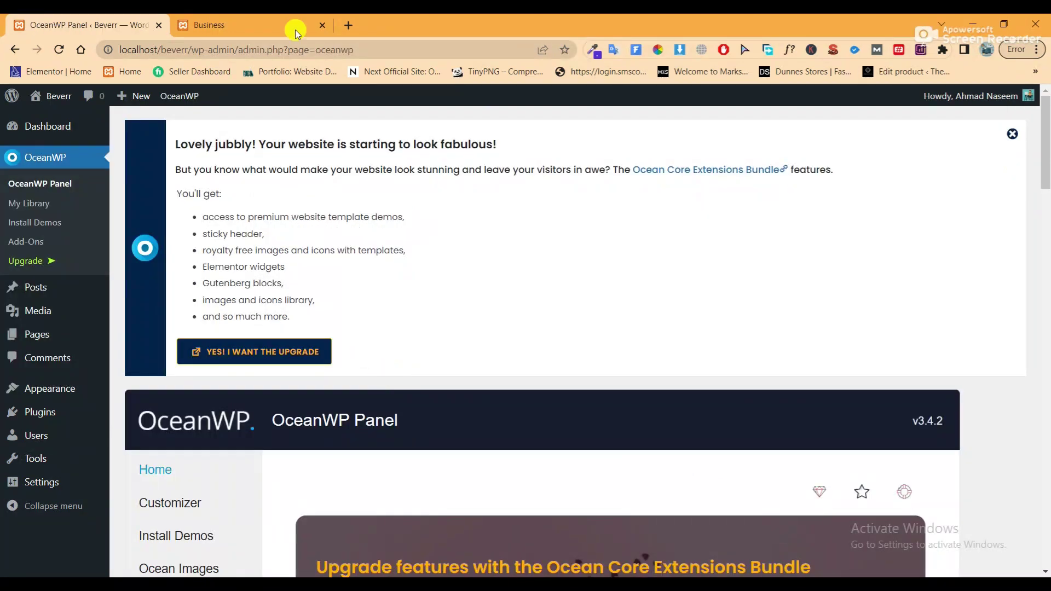
scroll(22, 164, down, 2)
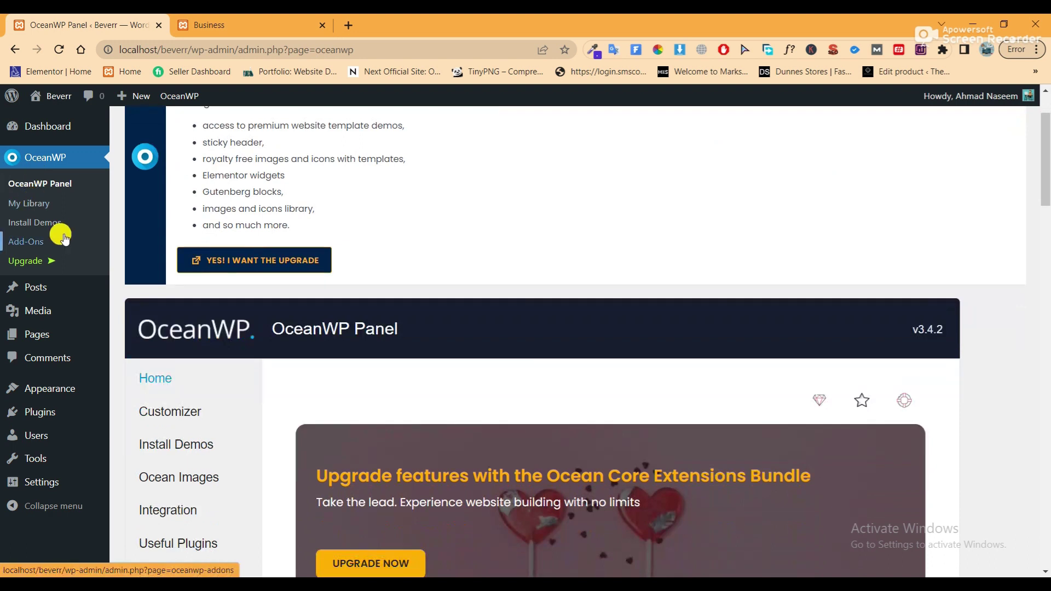
scroll(298, 209, down, 4)
scroll(298, 212, up, 6)
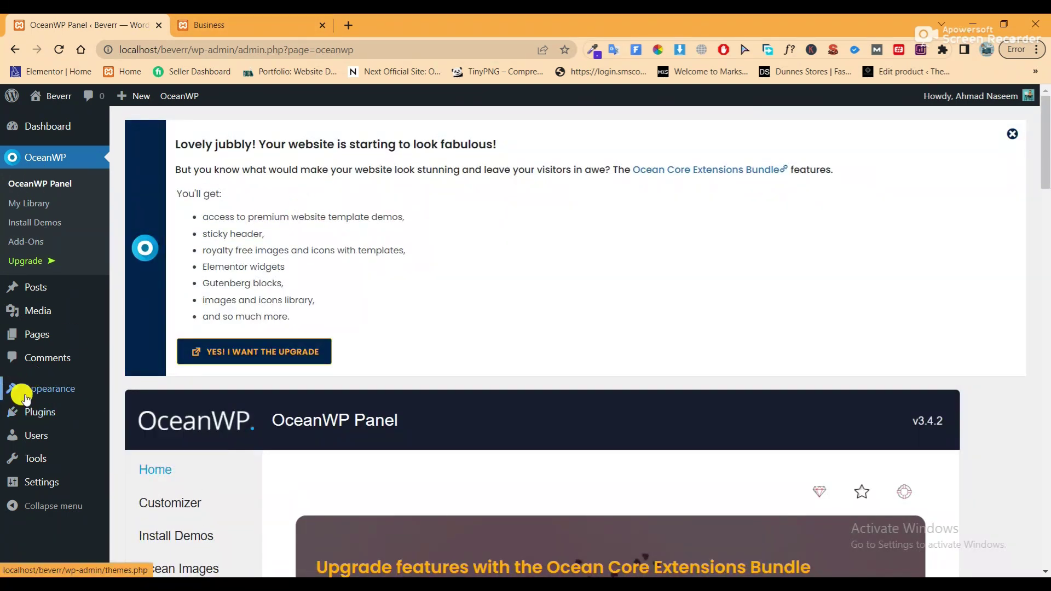
Check Installed Plugins shows Ocean Extra active, then go to Add New plugins
mouse_move(34, 422)
click(134, 413)
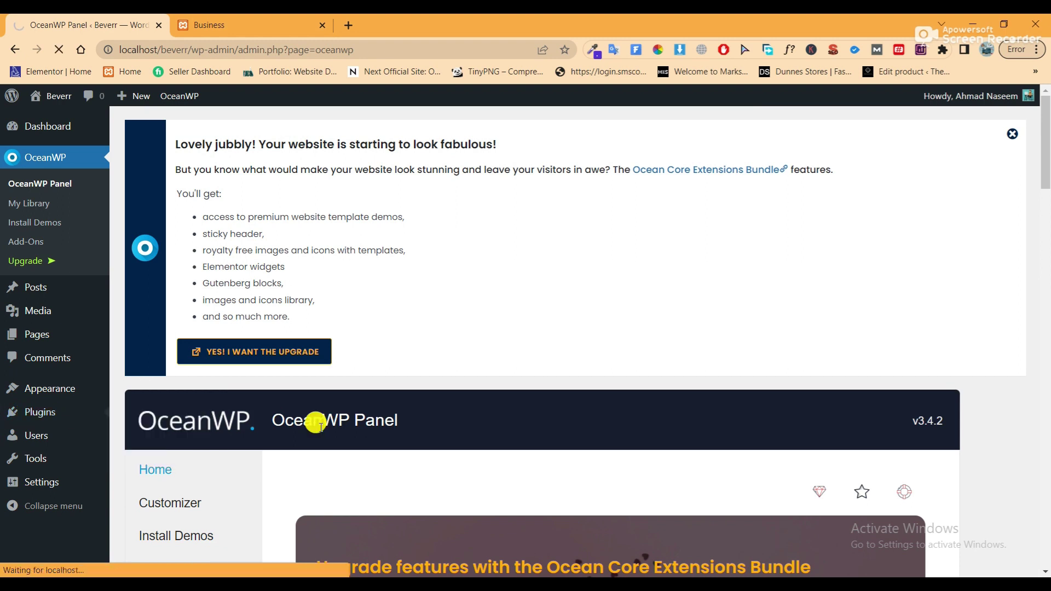
scroll(328, 406, down, 1)
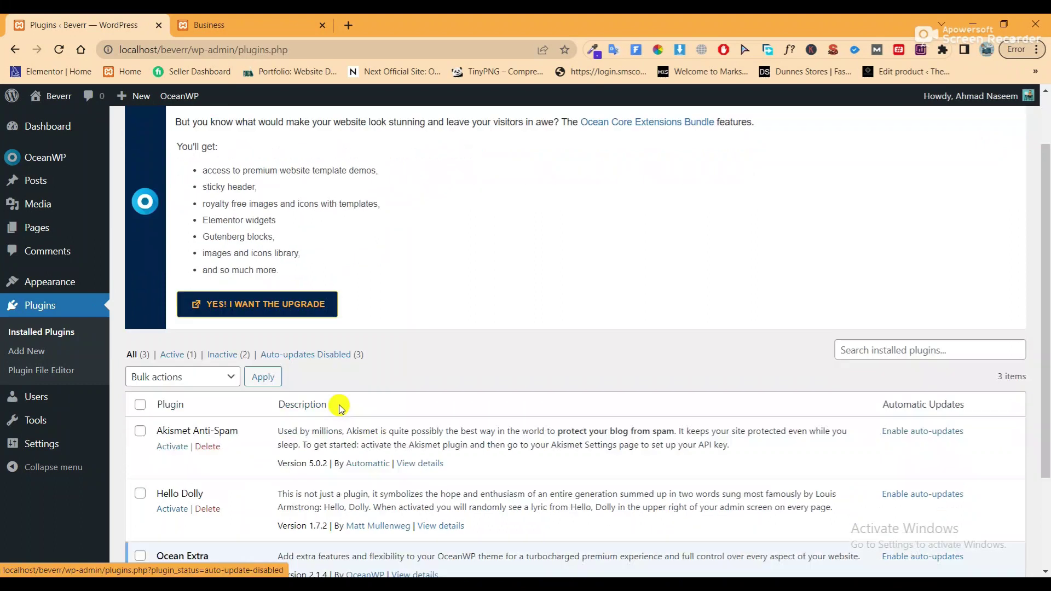
scroll(336, 405, down, 3)
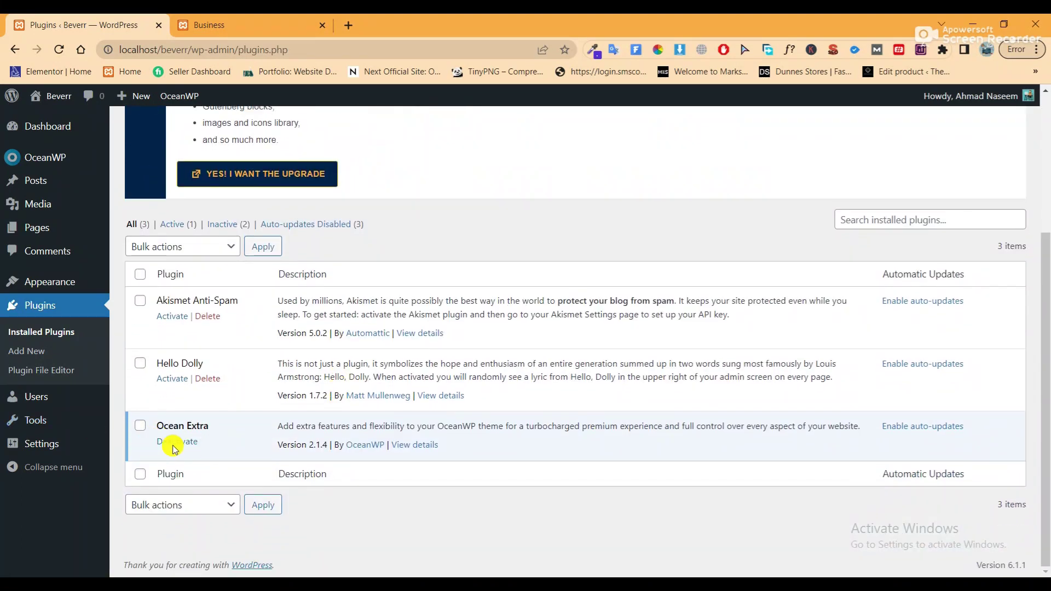
scroll(274, 416, up, 4)
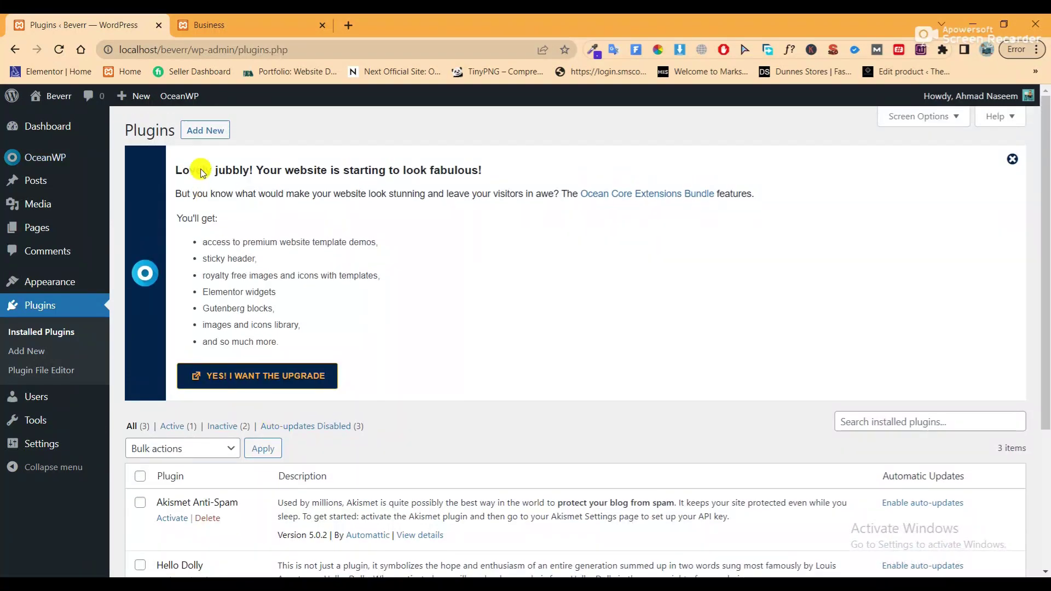
click(205, 130)
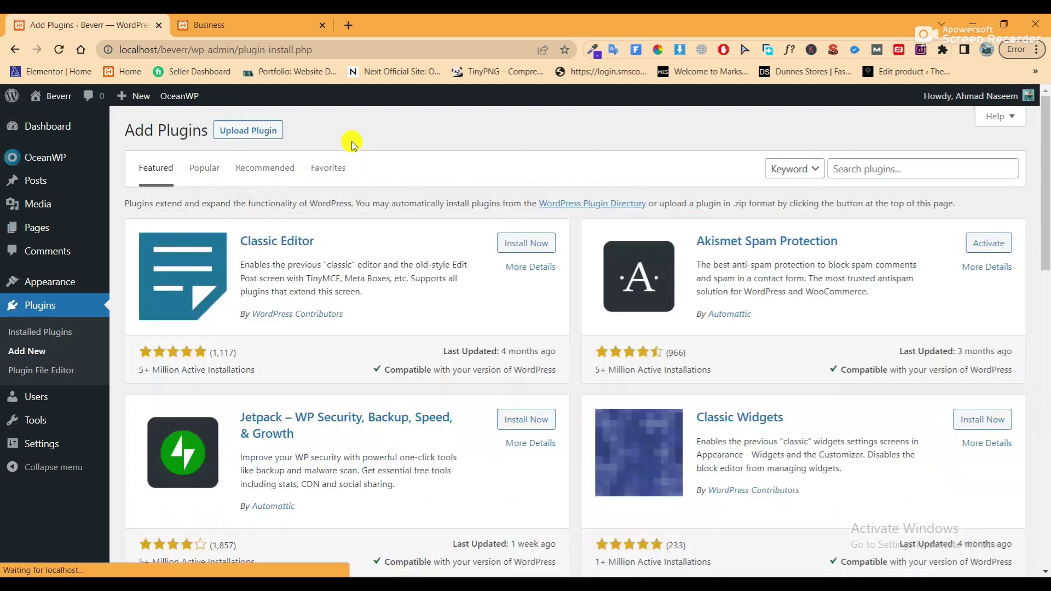
Search plugins for 'elemento', then install and activate Elementor Website Builder
click(923, 171)
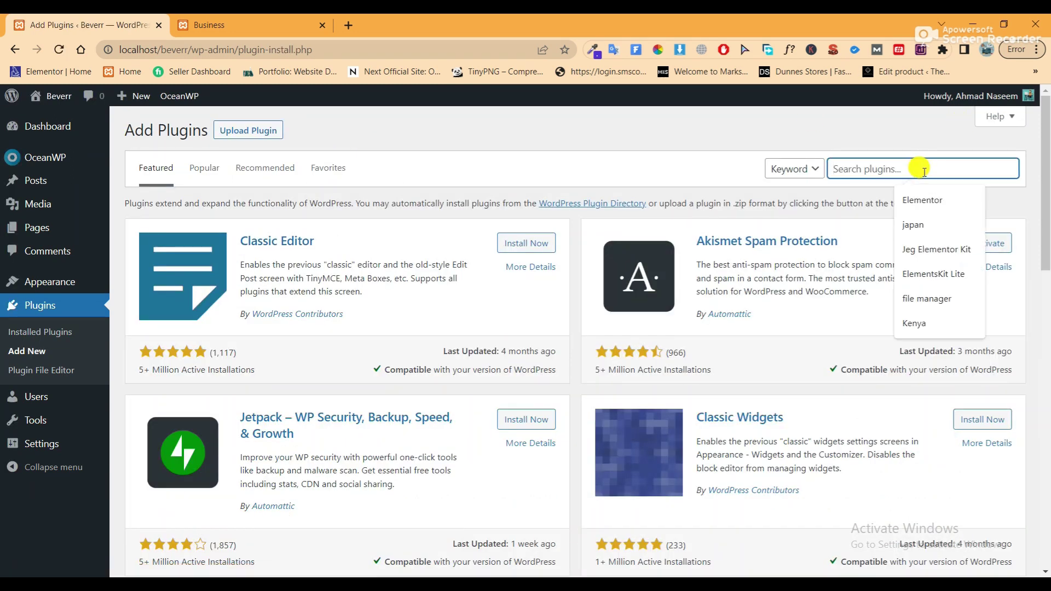
text(elementor)
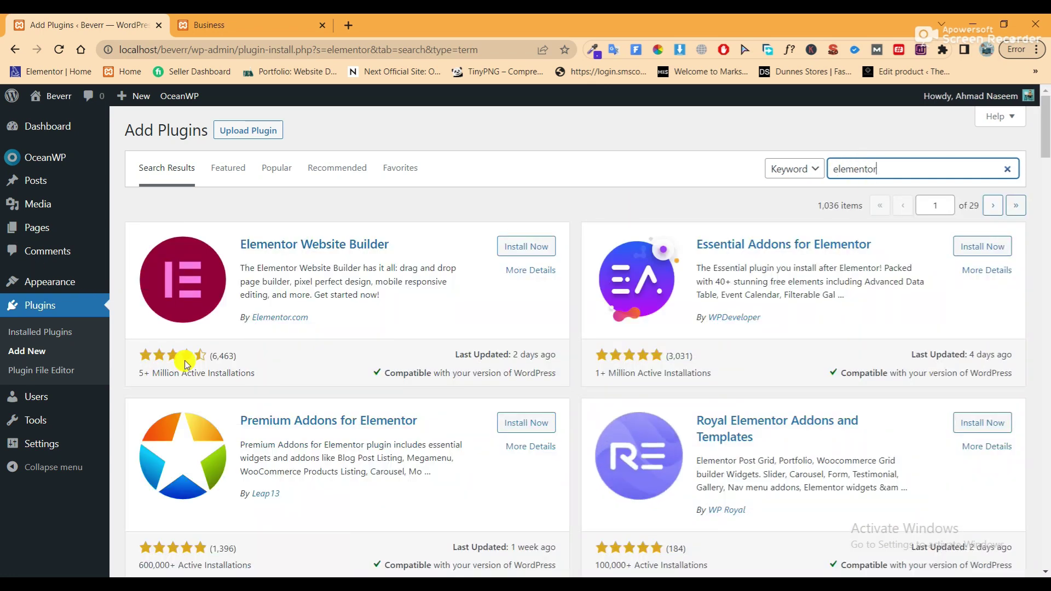
drag(236, 245, 398, 254)
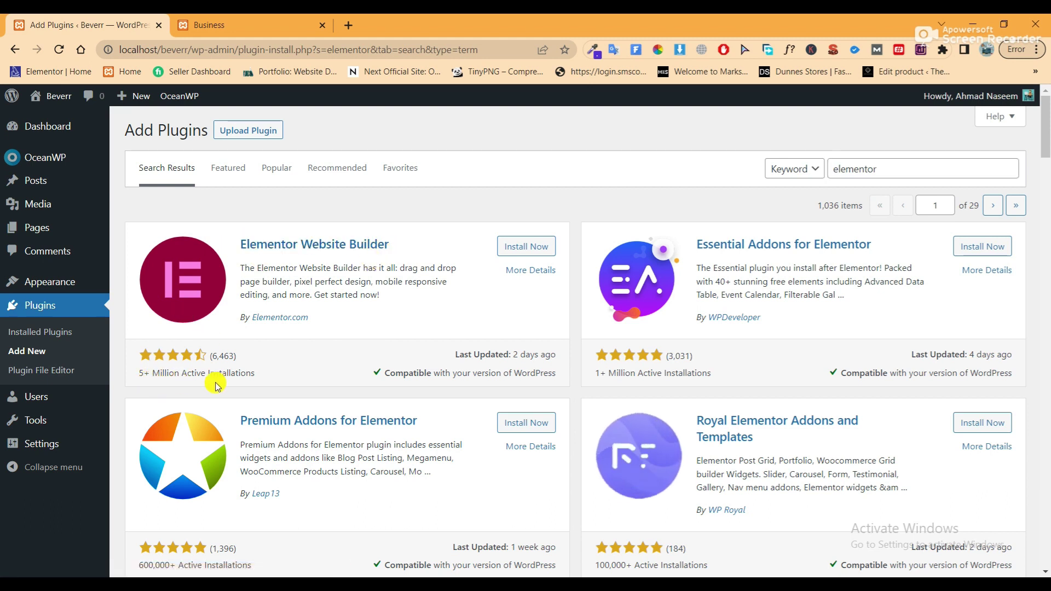
click(515, 246)
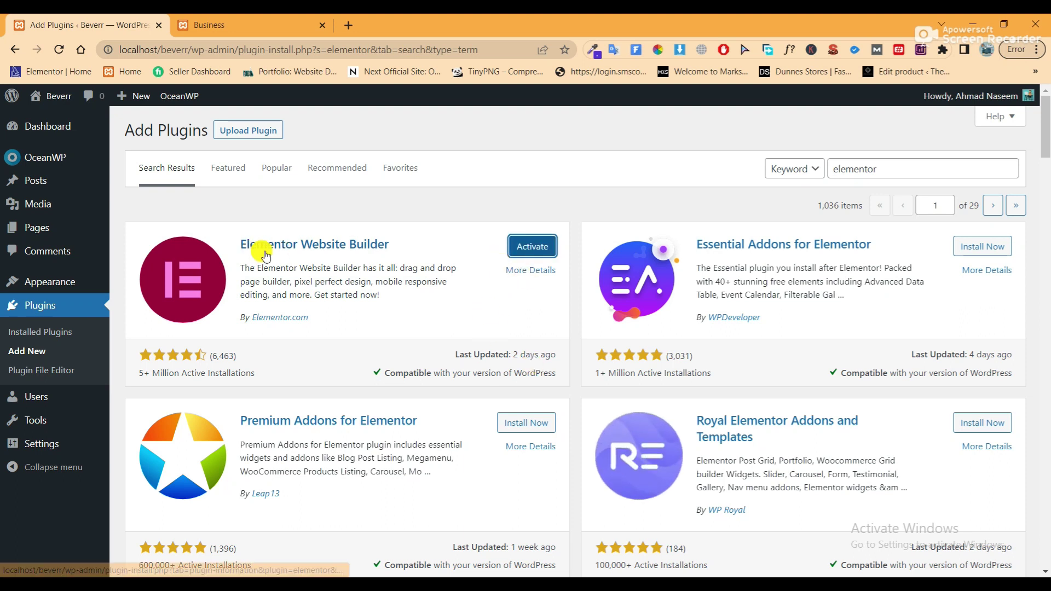
click(533, 247)
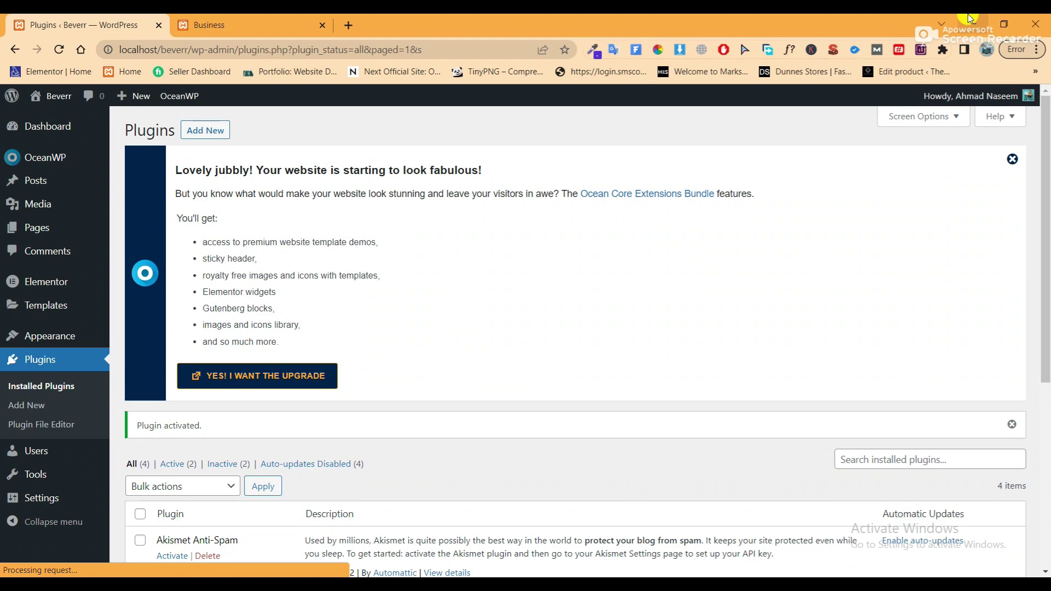
scroll(553, 339, down, 2)
scroll(554, 337, down, 4)
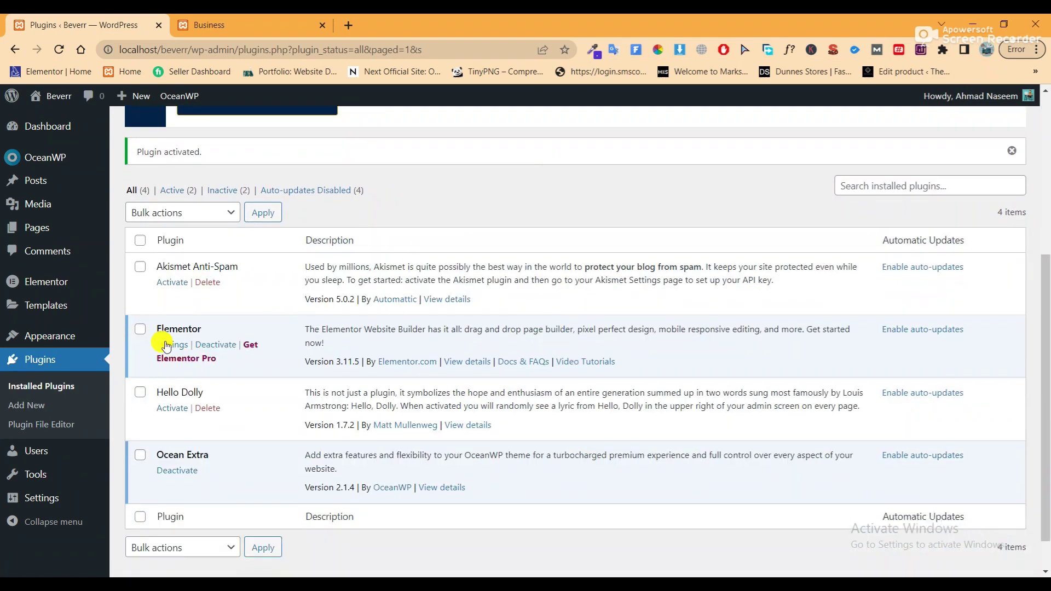
scroll(228, 441, up, 1)
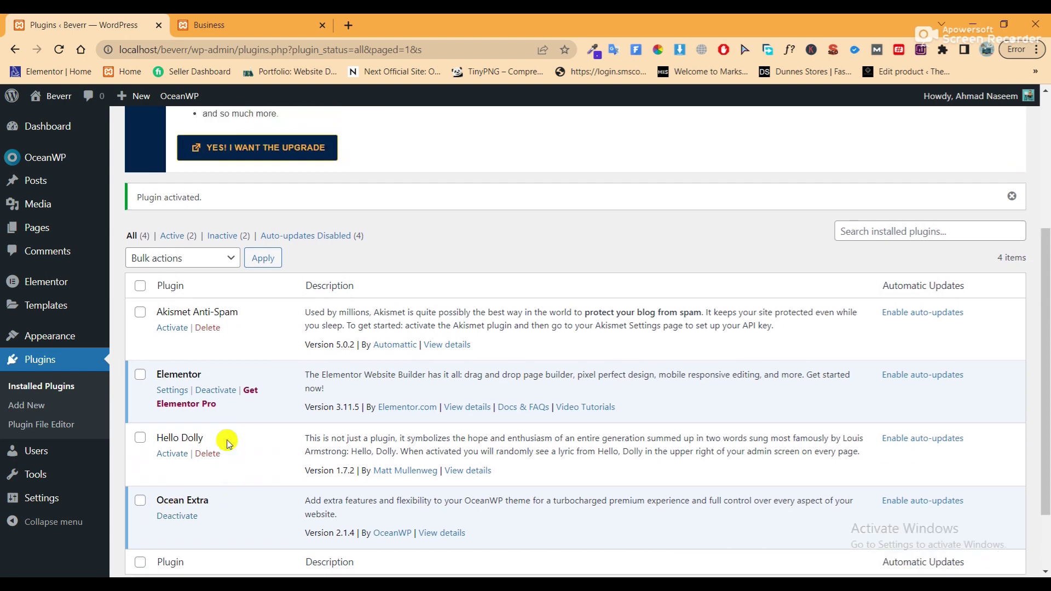
scroll(246, 427, up, 5)
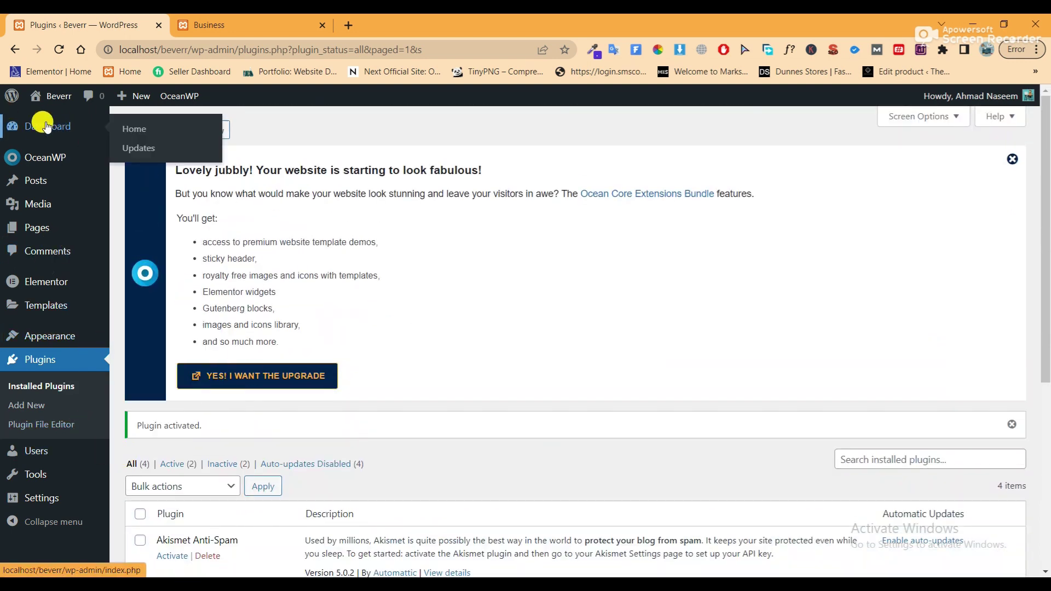
Uncheck all eight Dashboard Screen Options boxes, from Welcome through Elementor and OceanWP Overview
click(45, 129)
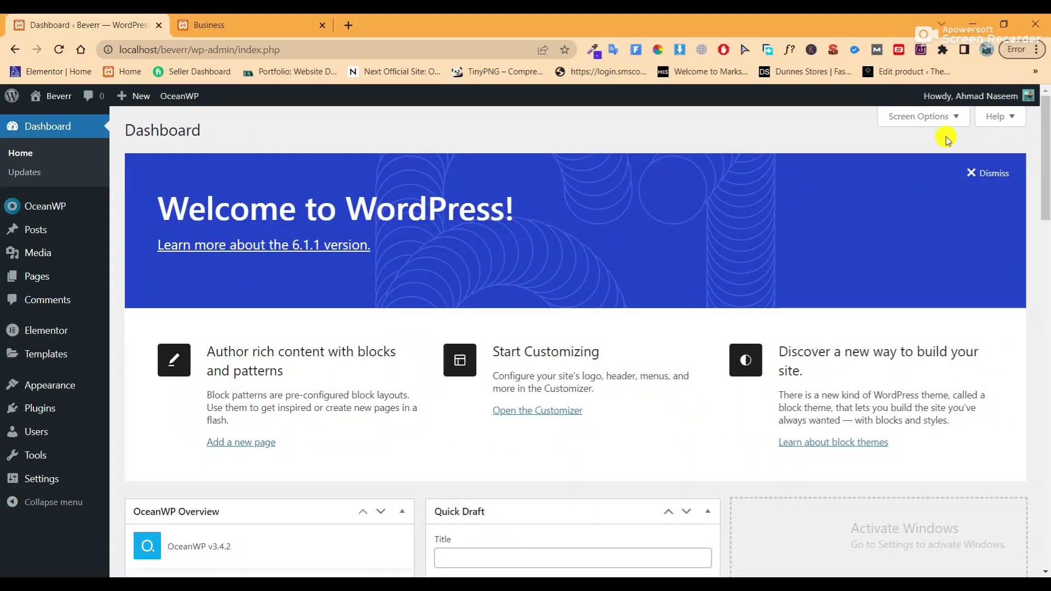
click(937, 116)
click(770, 190)
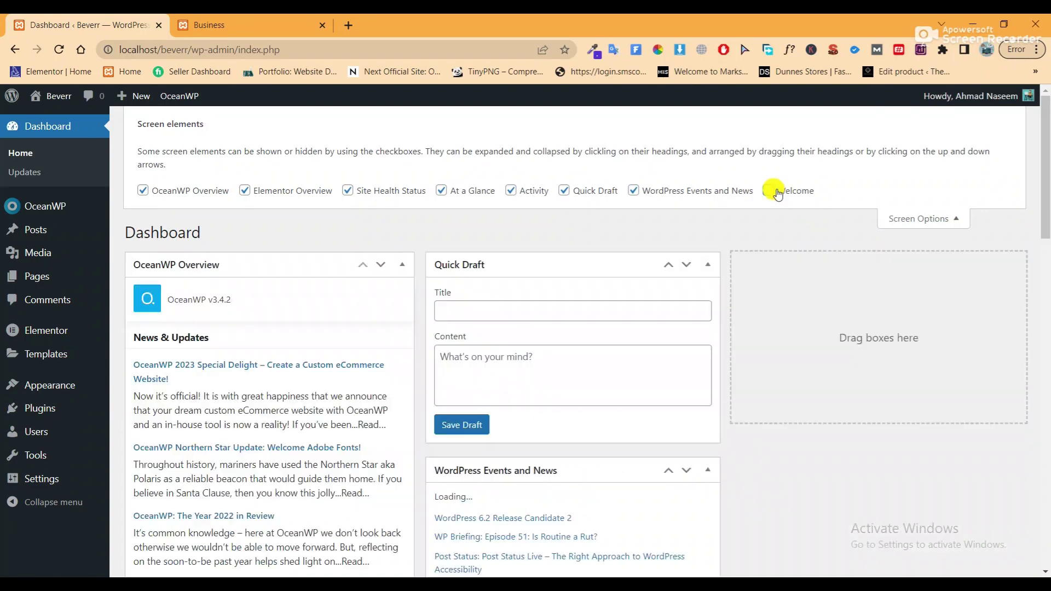
click(692, 196)
click(564, 191)
click(511, 191)
click(441, 190)
click(363, 191)
click(291, 191)
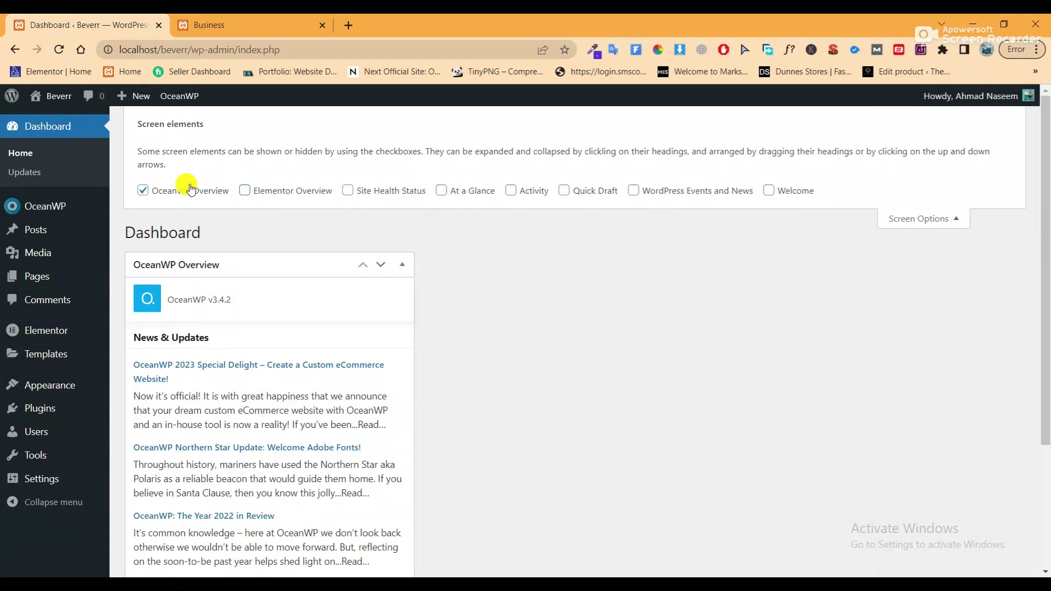
click(183, 190)
click(947, 207)
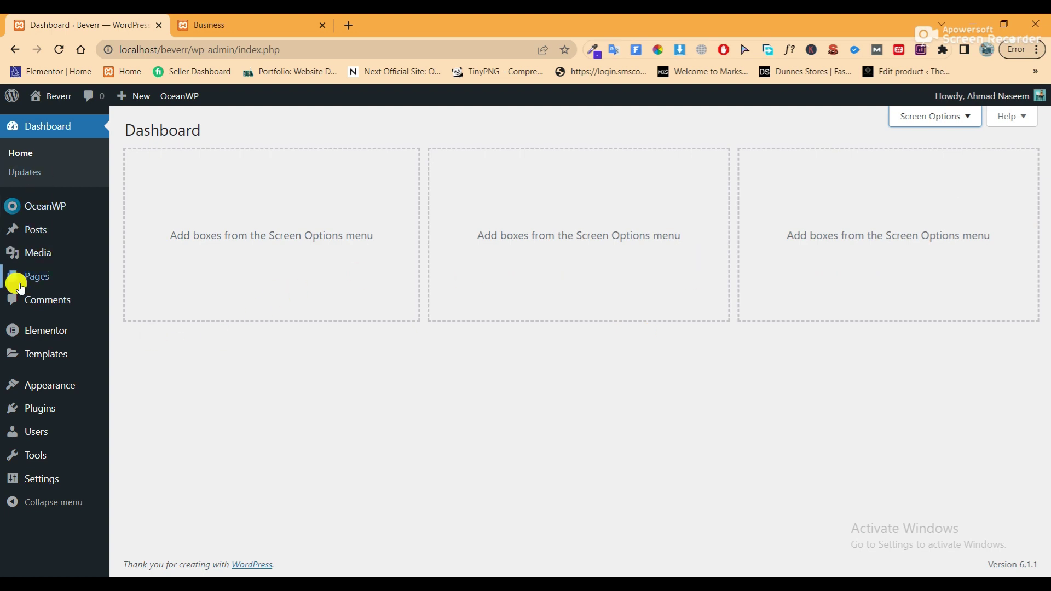
mouse_move(18, 288)
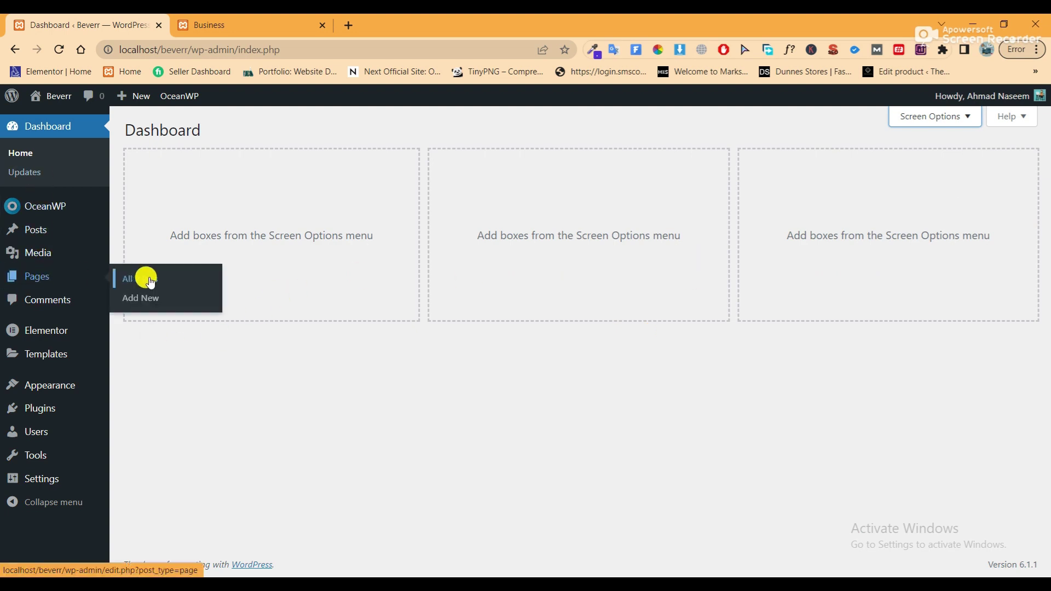
Bulk-trash the Privacy Policy and Sample Page pages from All Pages, then begin a new page
click(143, 280)
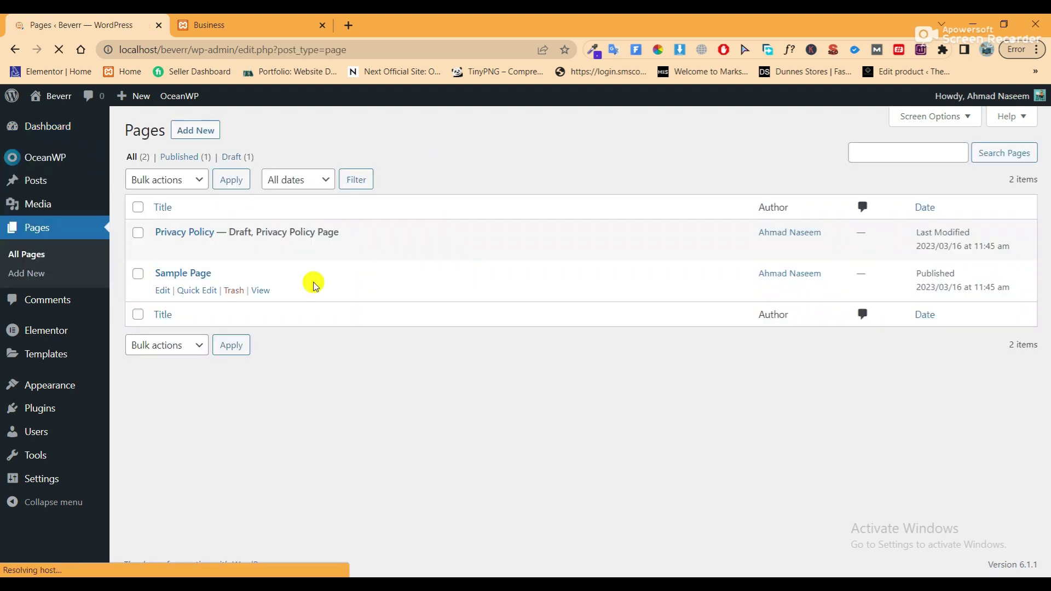
click(169, 180)
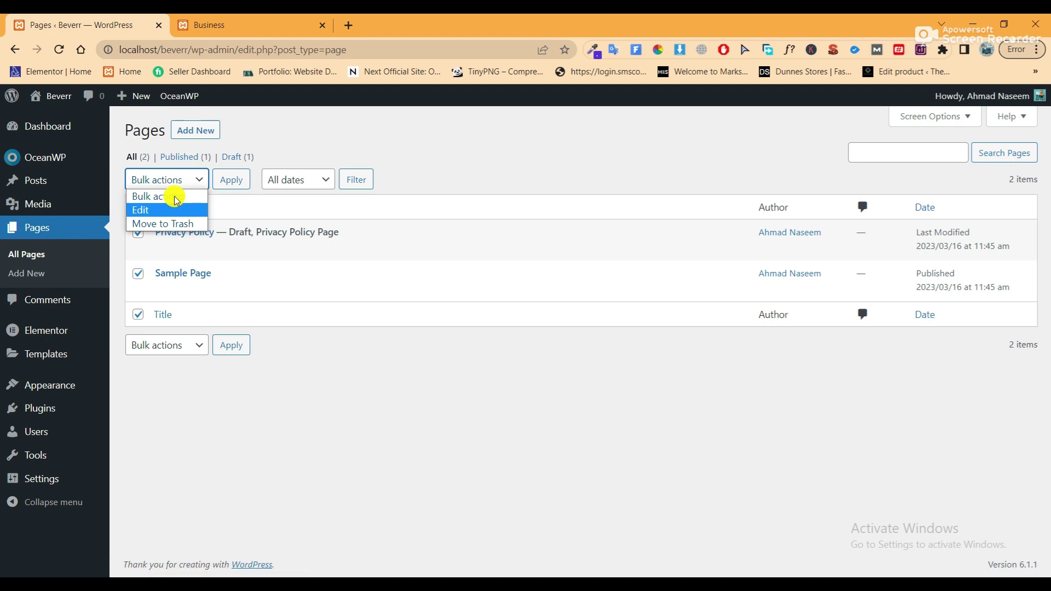
click(156, 225)
click(233, 181)
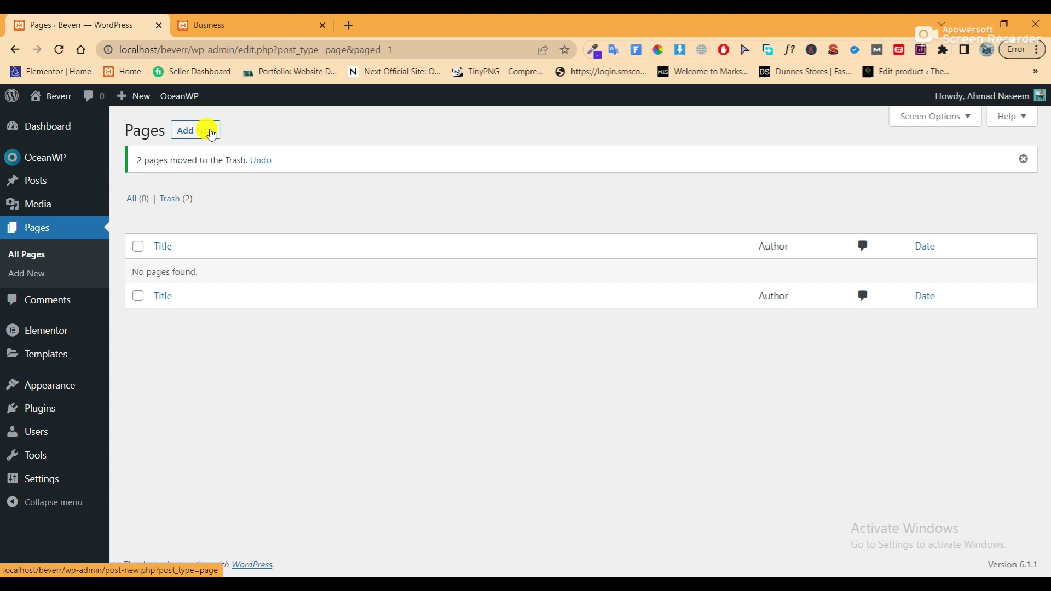
click(205, 134)
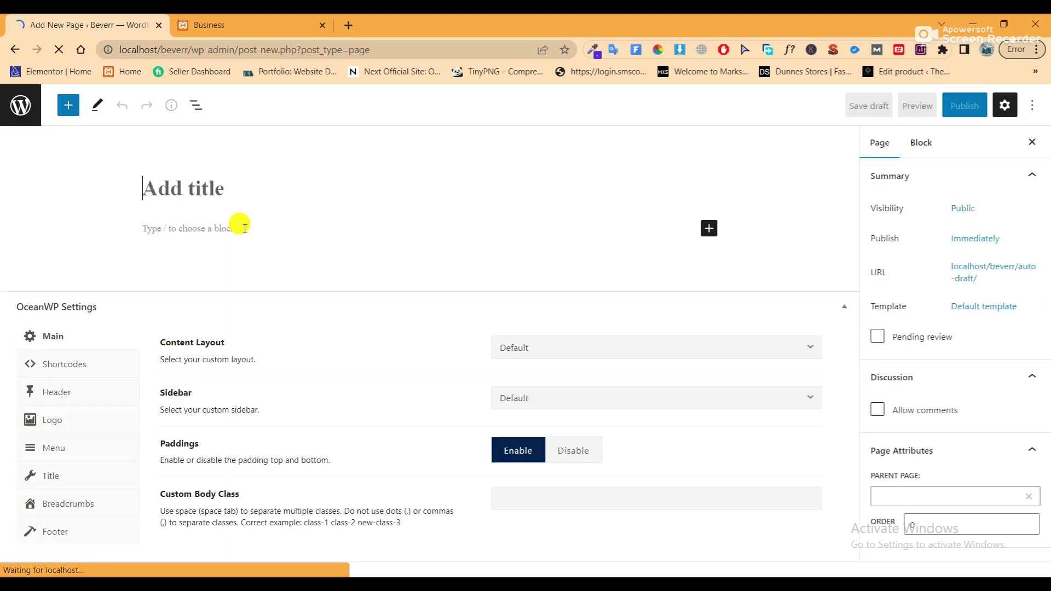
Title the new page 'Home' and set its content layout to Full Width
click(233, 185)
text(H)
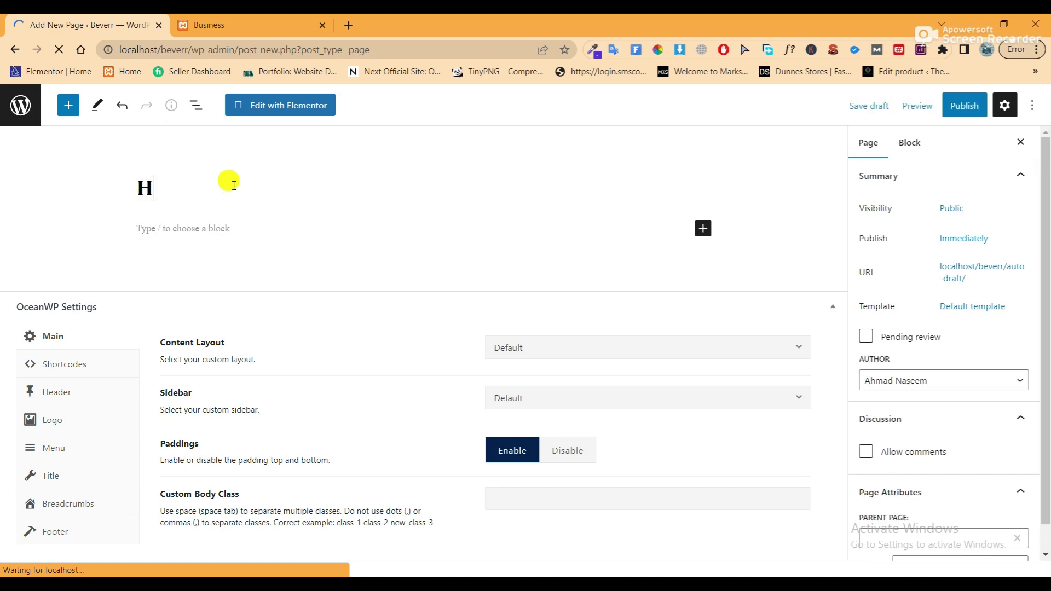
text(ome)
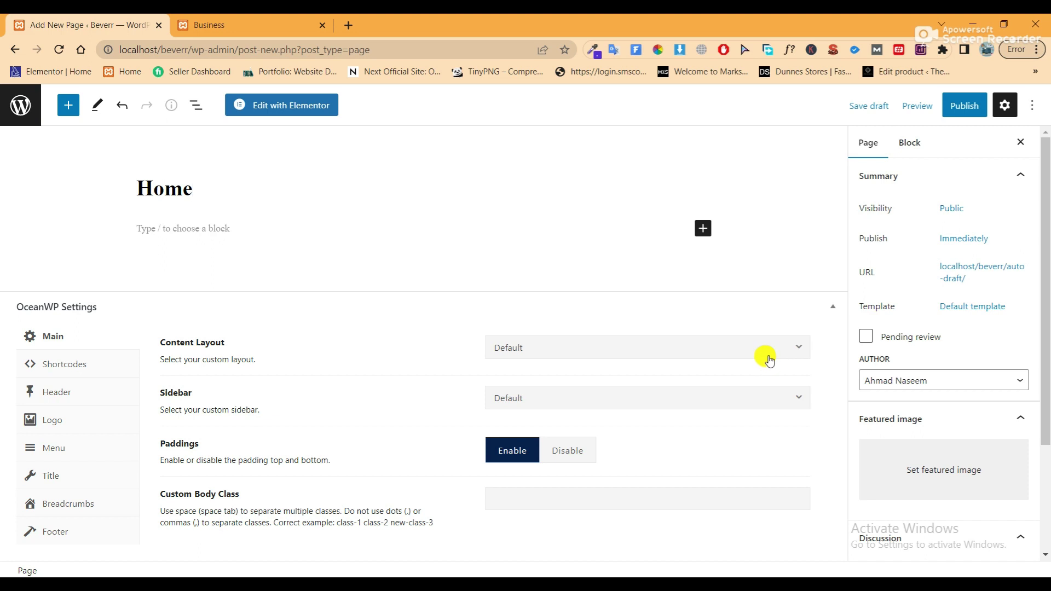
click(769, 360)
click(562, 444)
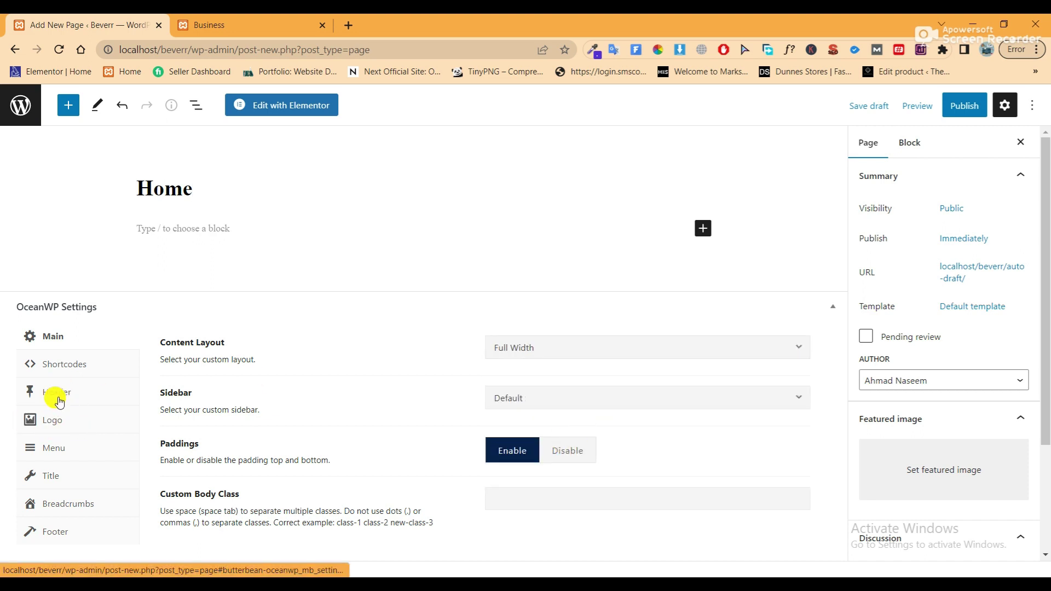
Disable the top bar, header, page title, footer widgets and copyright, then publish the page
click(58, 396)
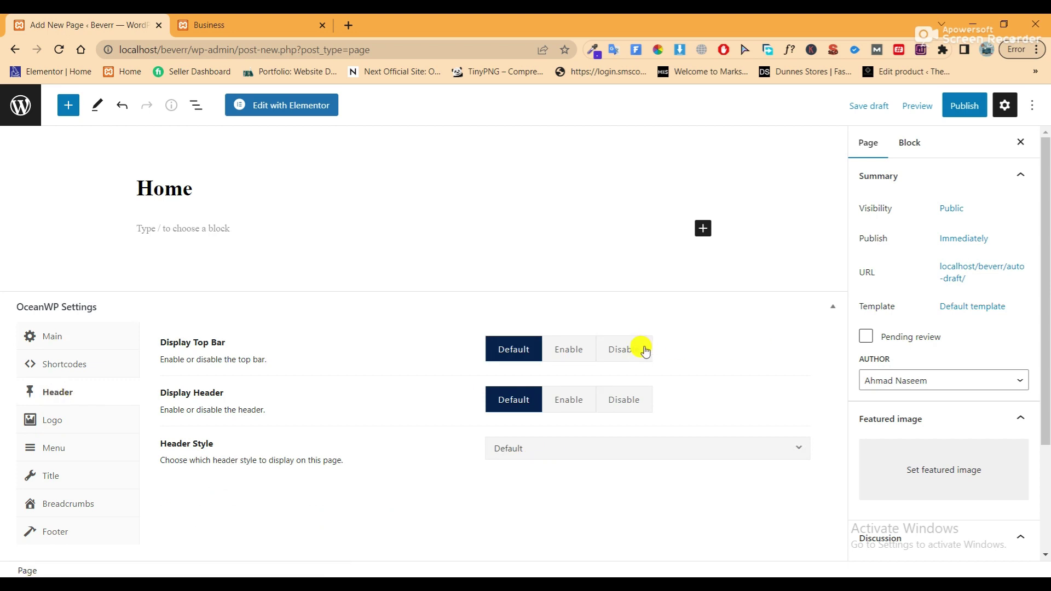
click(645, 351)
click(631, 406)
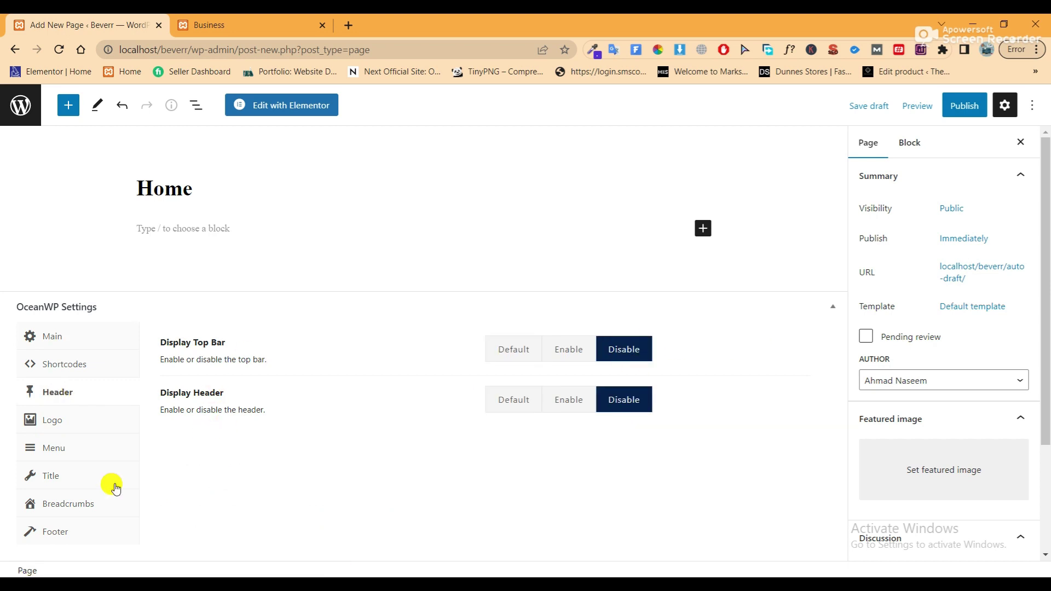
click(94, 476)
click(607, 320)
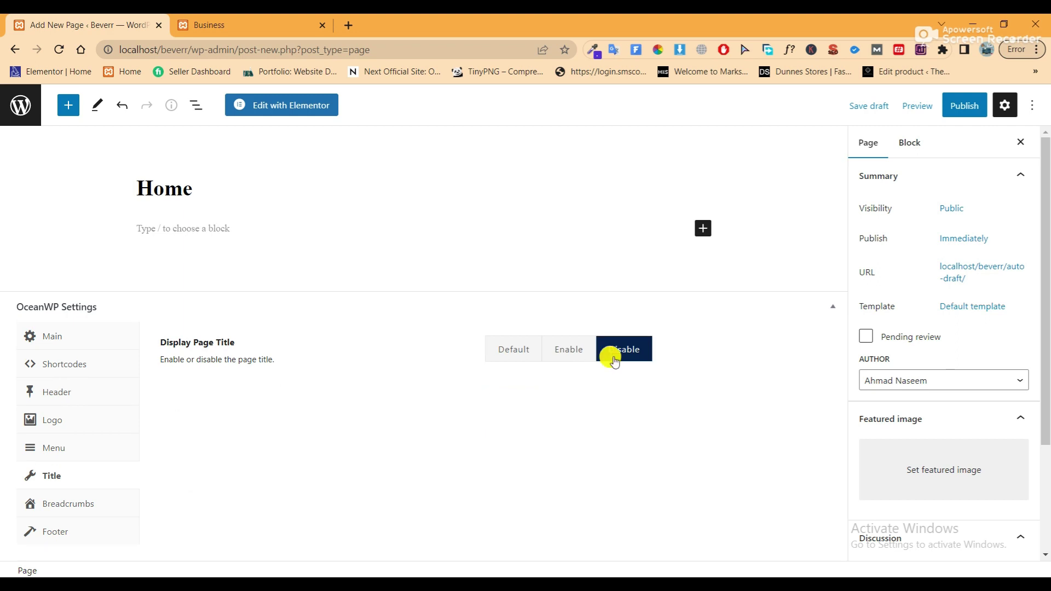
click(83, 533)
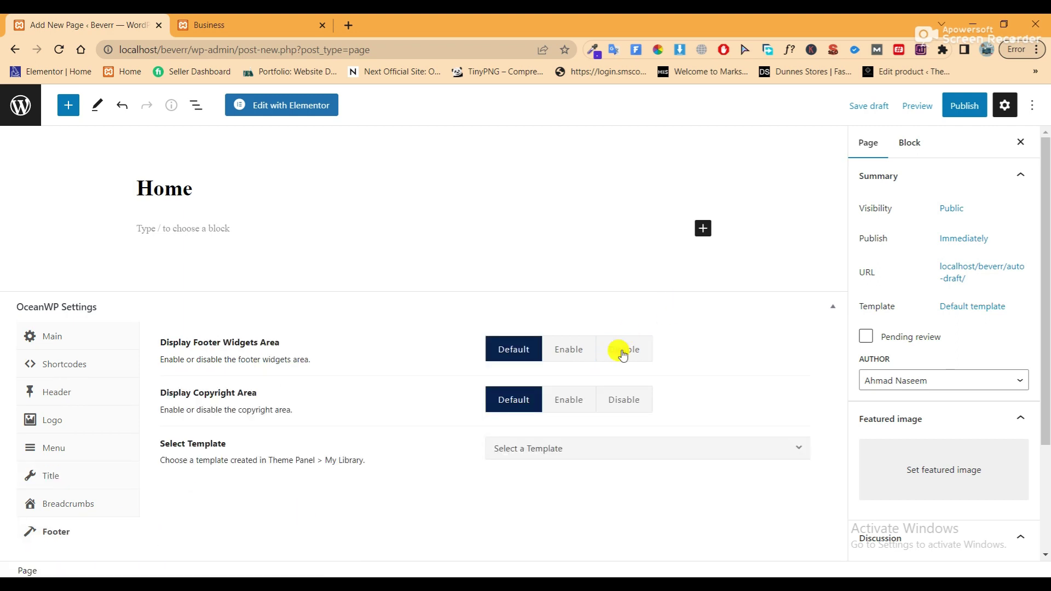
click(620, 350)
click(616, 394)
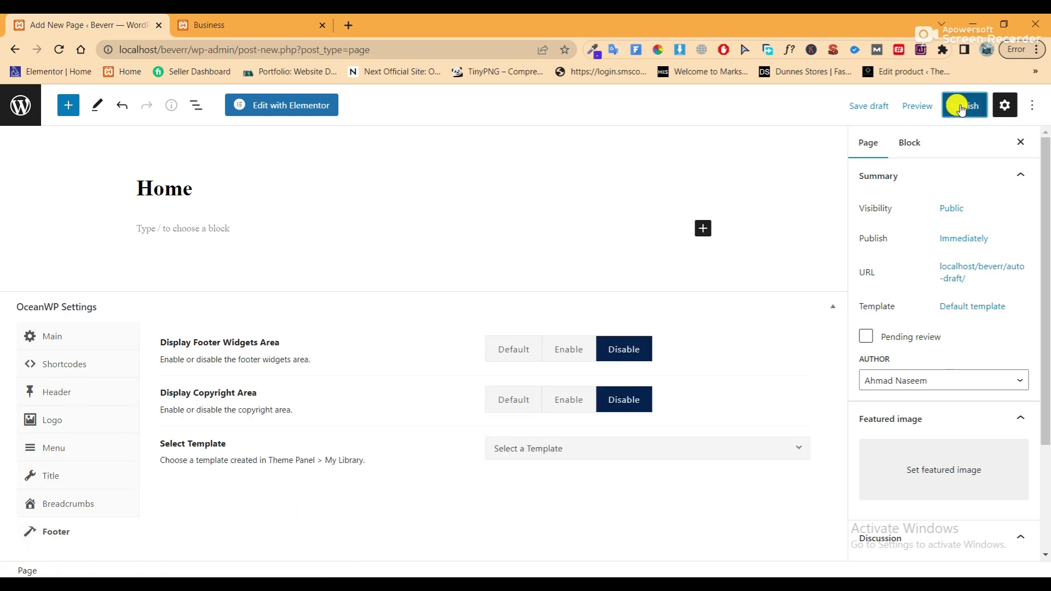
click(946, 106)
click(937, 105)
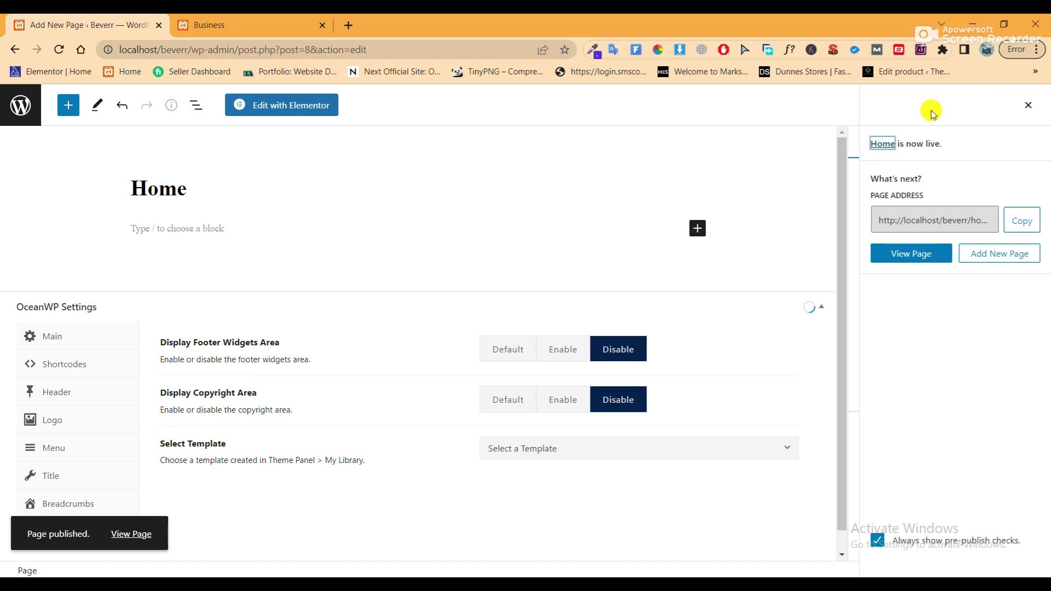
Preview the published Home page in a new tab, close it, and open the page in Elementor
right_click(135, 535)
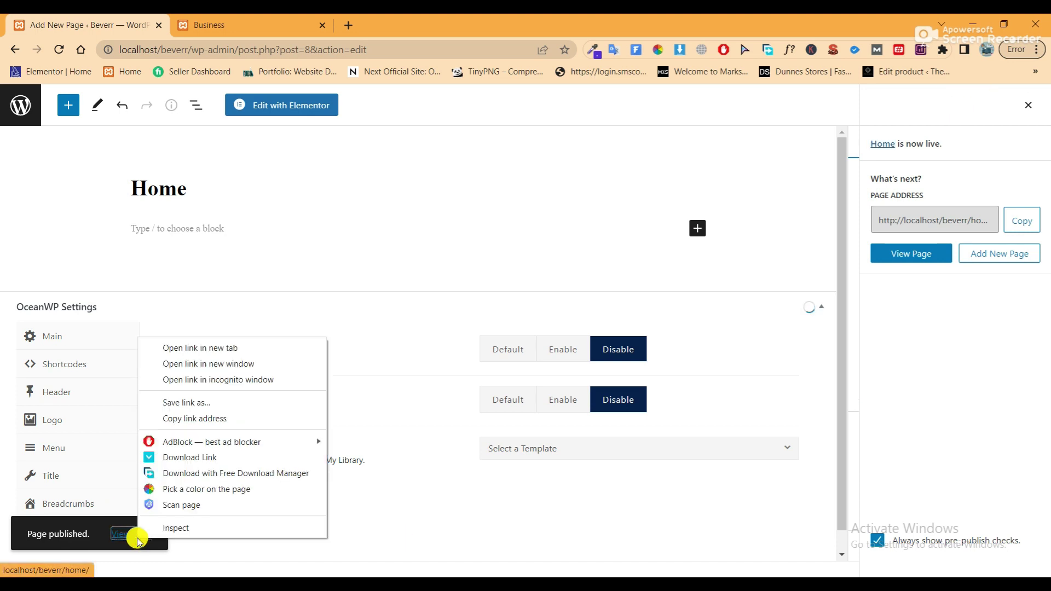
click(179, 350)
click(281, 20)
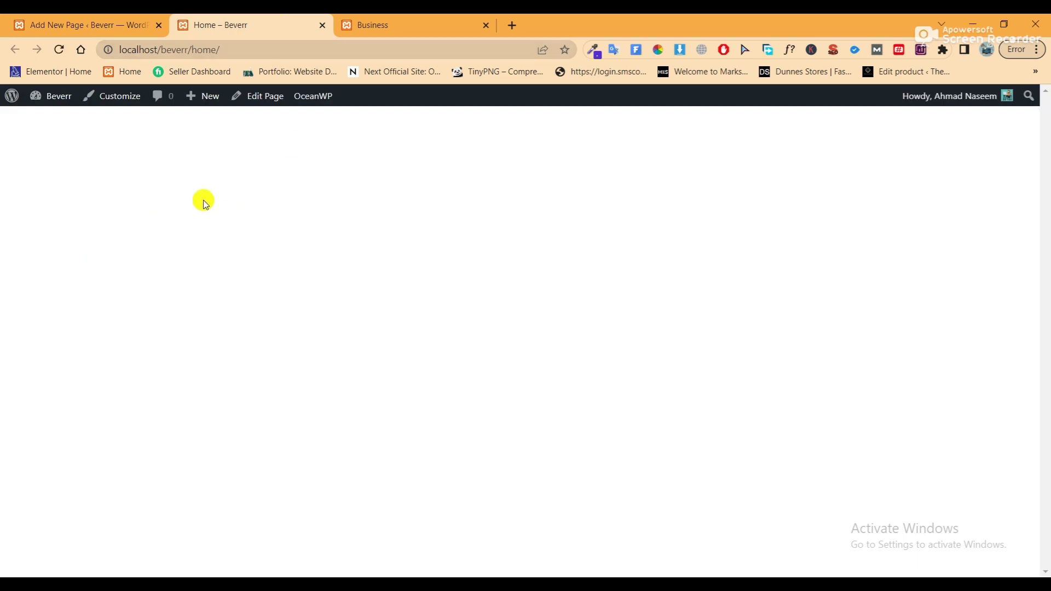
click(321, 26)
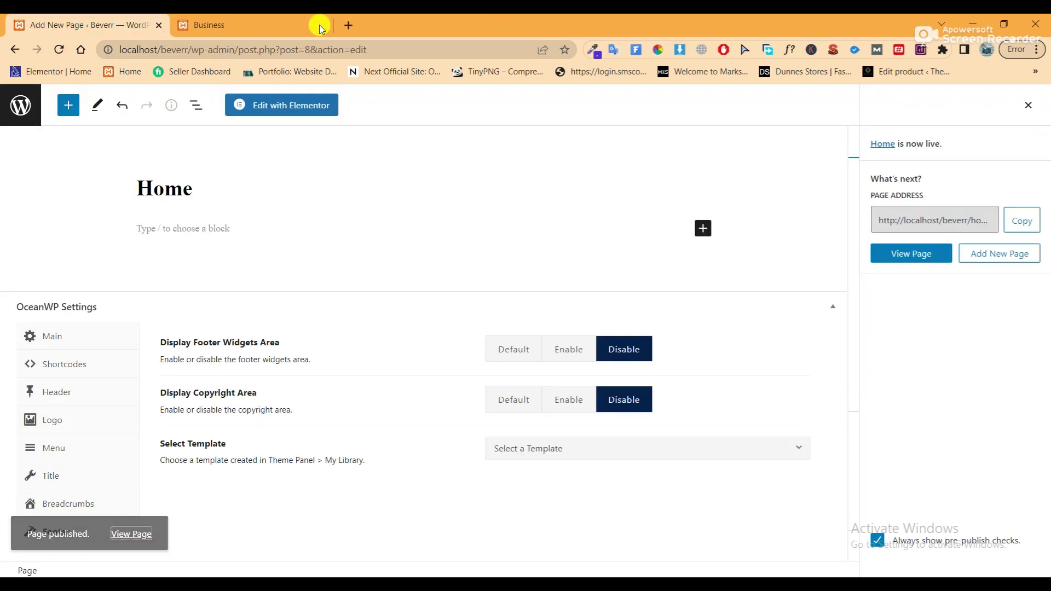
click(249, 112)
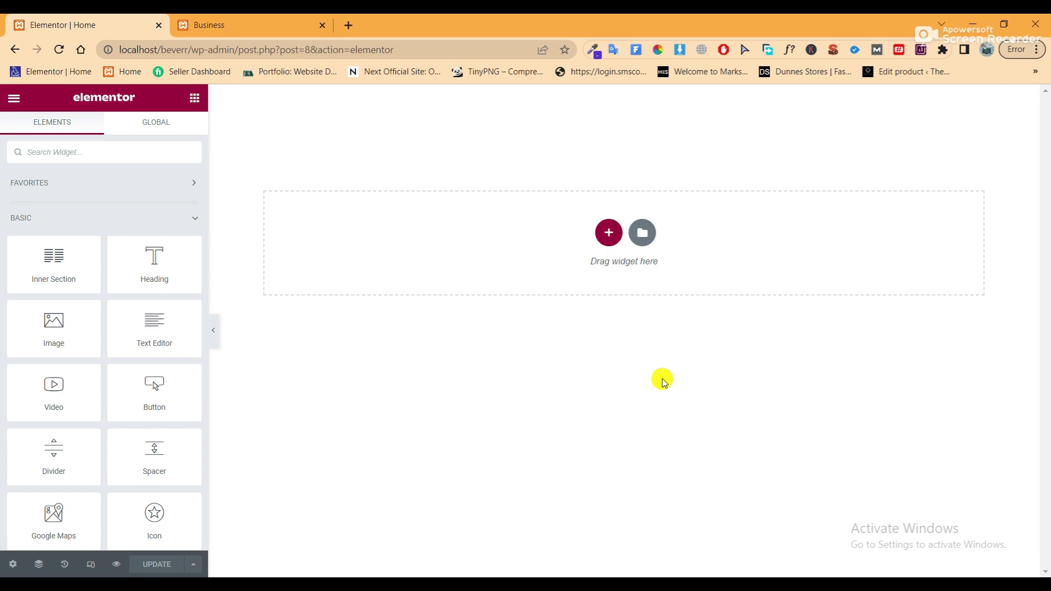
Switch the page layout to Elementor Full Width in page settings and save with Update
click(13, 564)
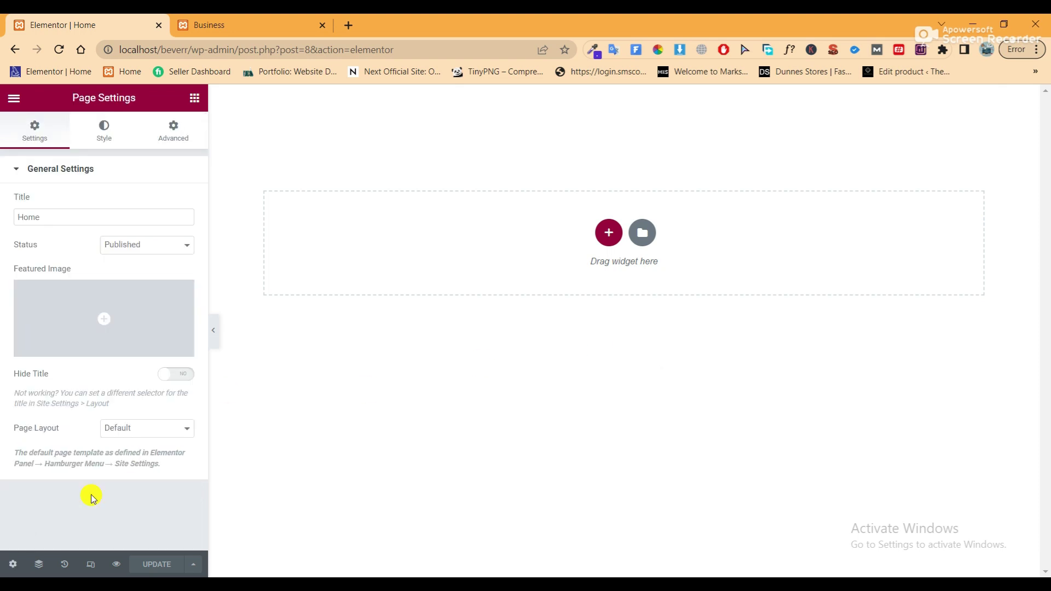
click(141, 429)
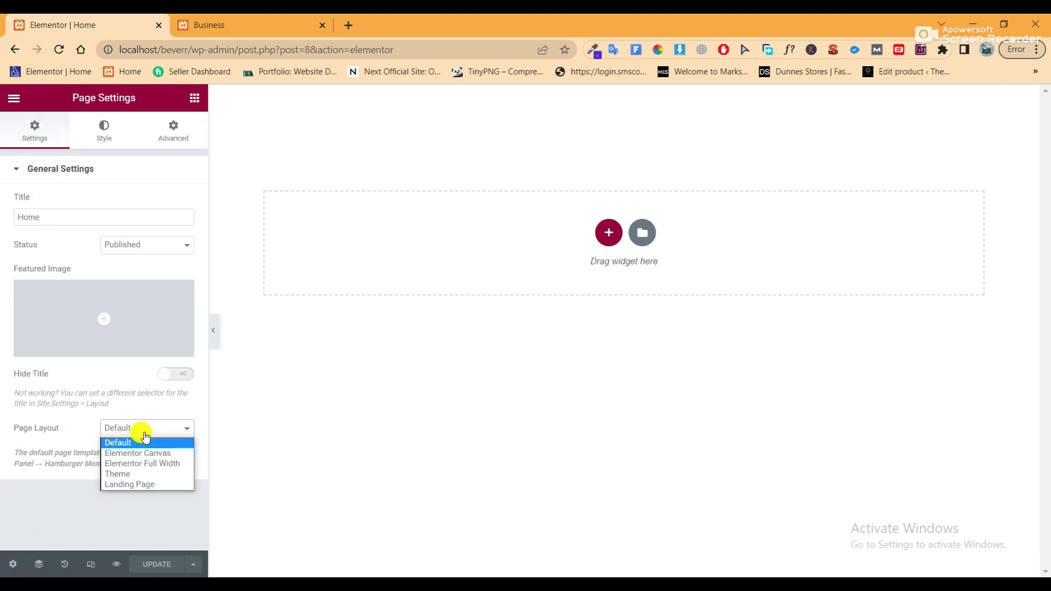
click(137, 463)
click(159, 564)
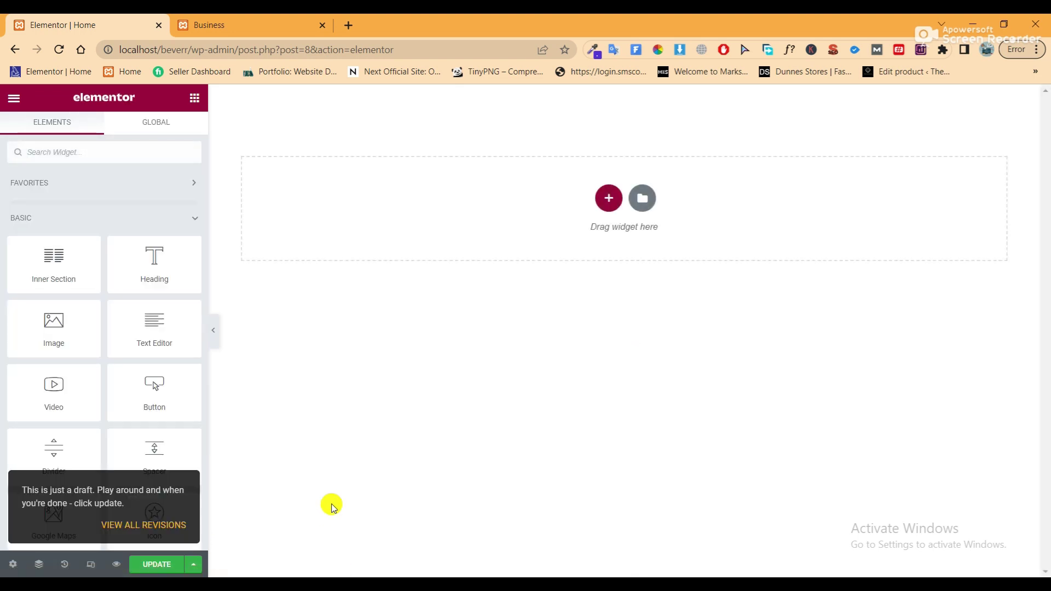
click(156, 564)
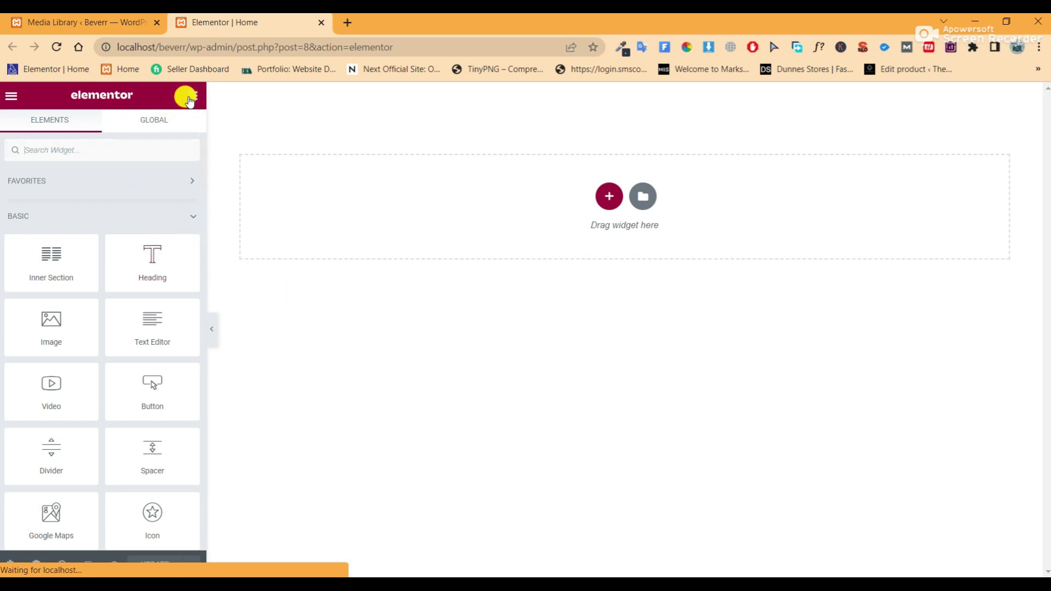
click(608, 198)
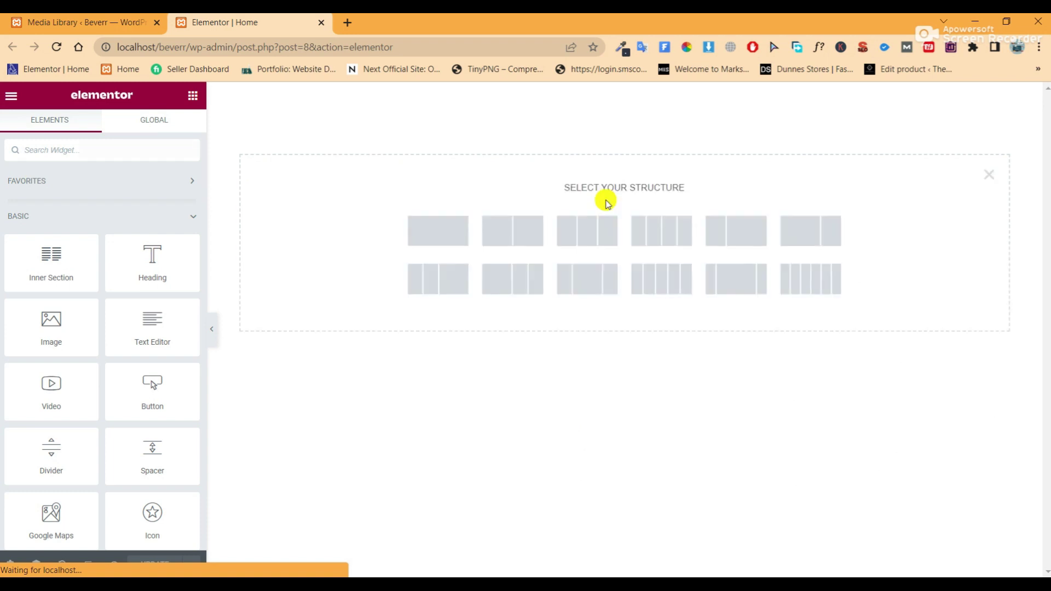
Create a single-column section and give it 200 px padding at top and bottom
click(443, 233)
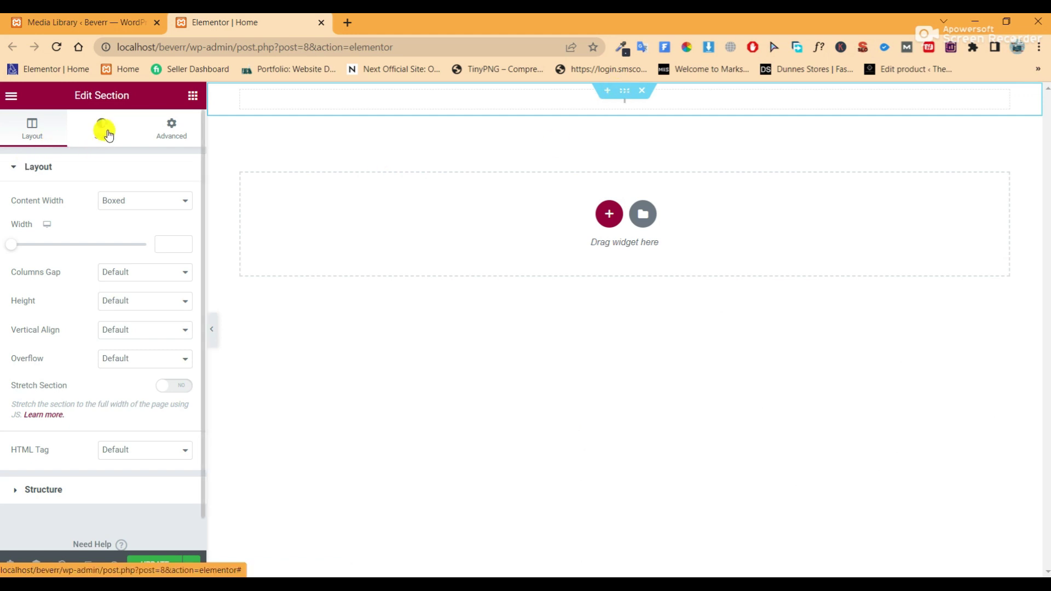
click(171, 134)
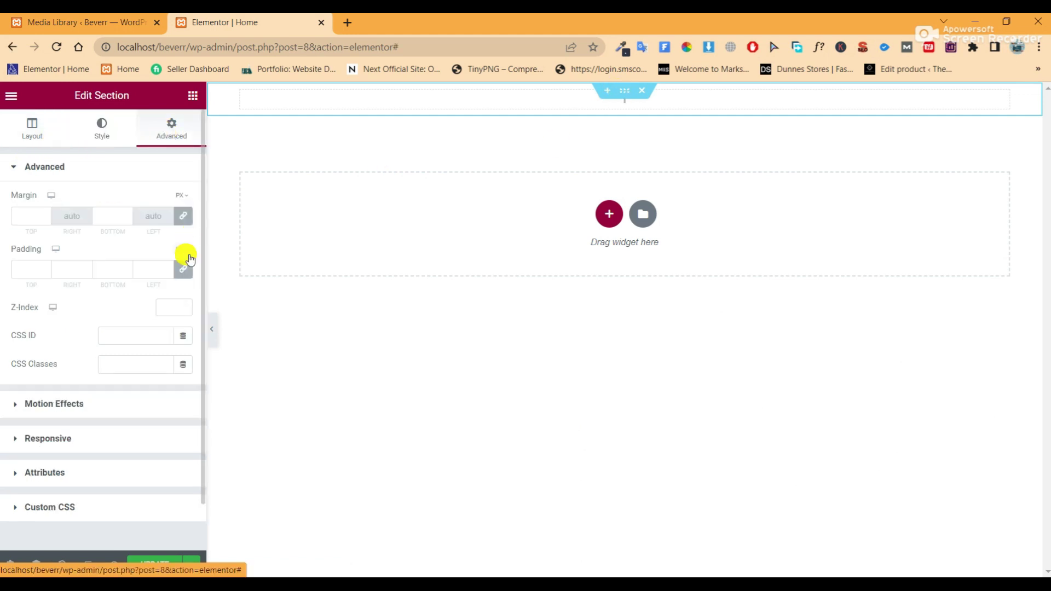
click(19, 268)
text(200)
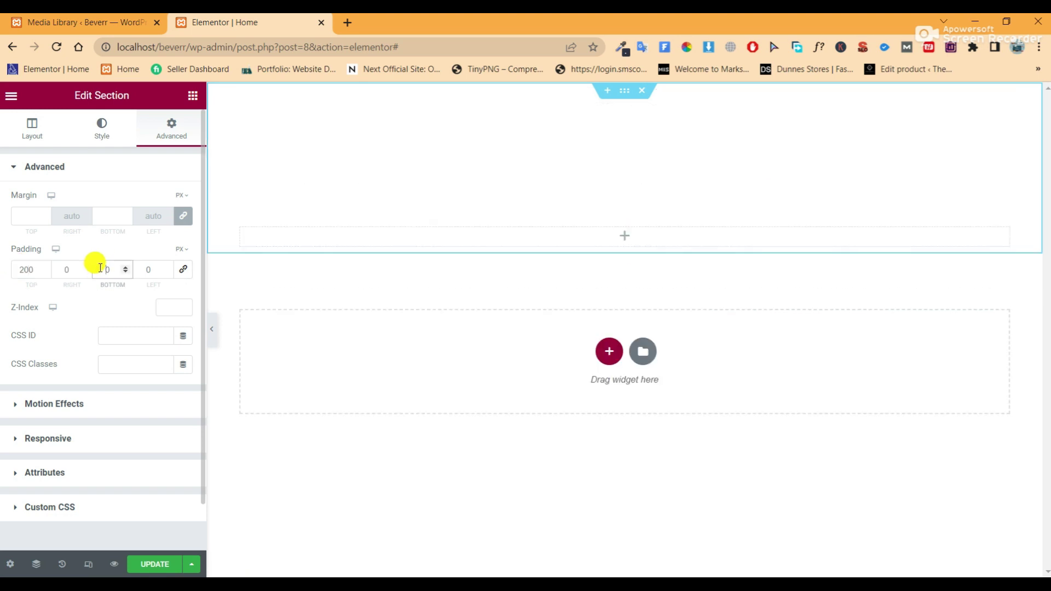
click(100, 268)
text(200)
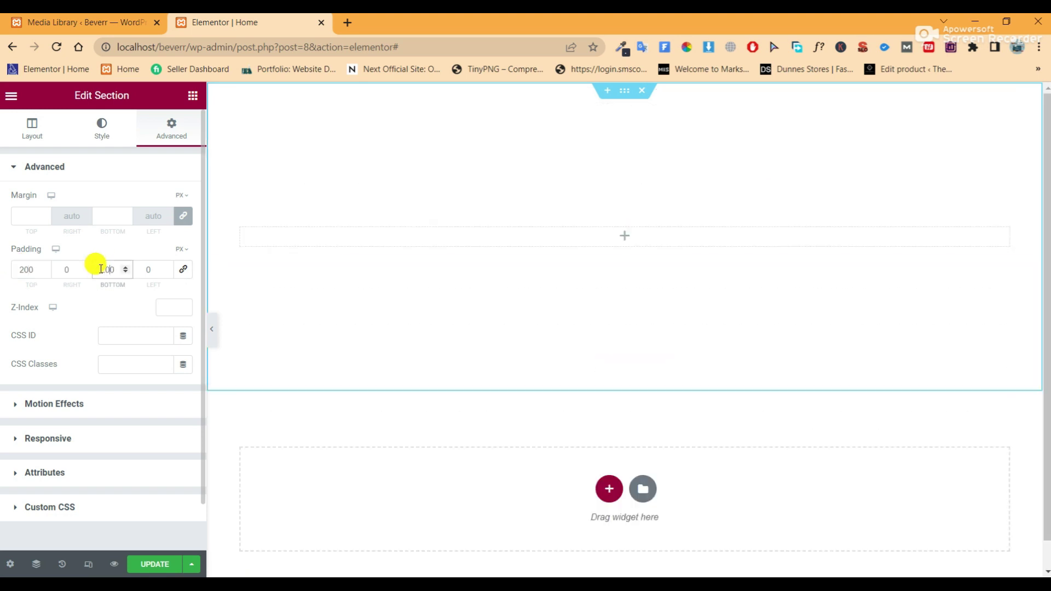
click(104, 140)
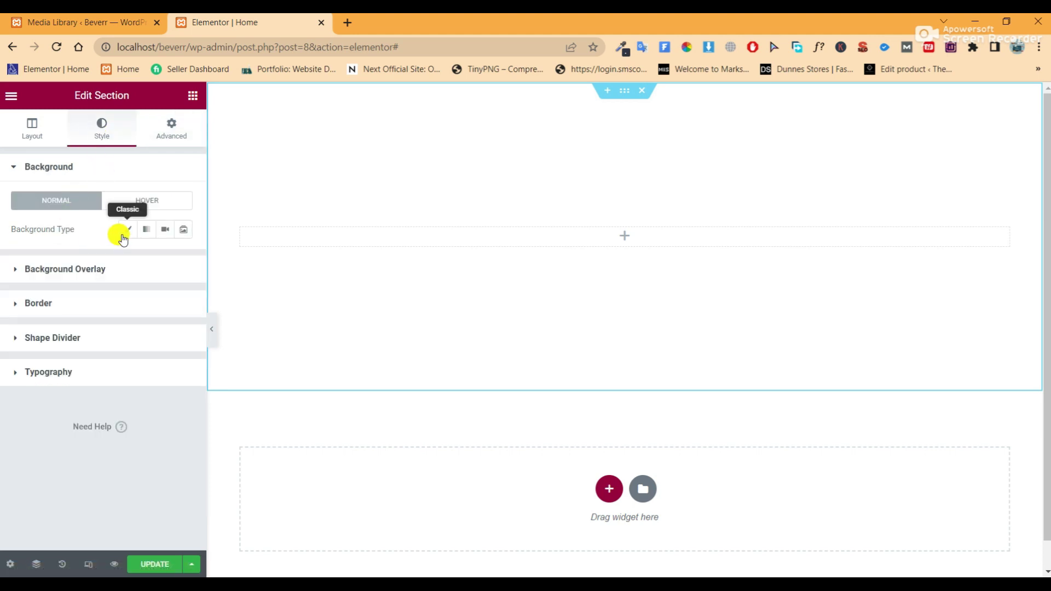
Set the section background to a slideshow of four gallery photos, including hero-02, hero-03 and hero-04
click(126, 235)
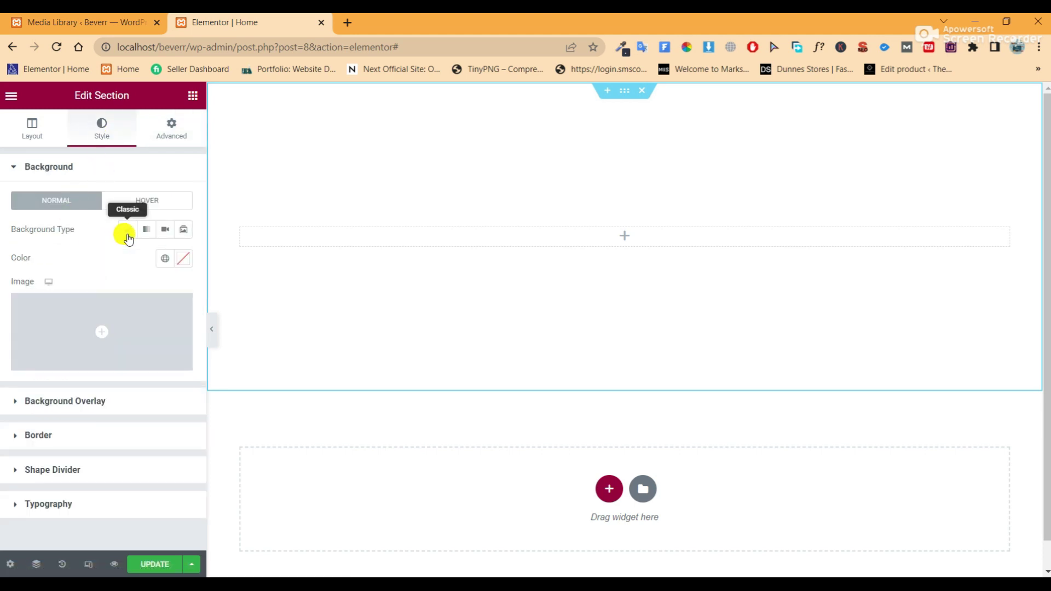
click(182, 229)
click(32, 292)
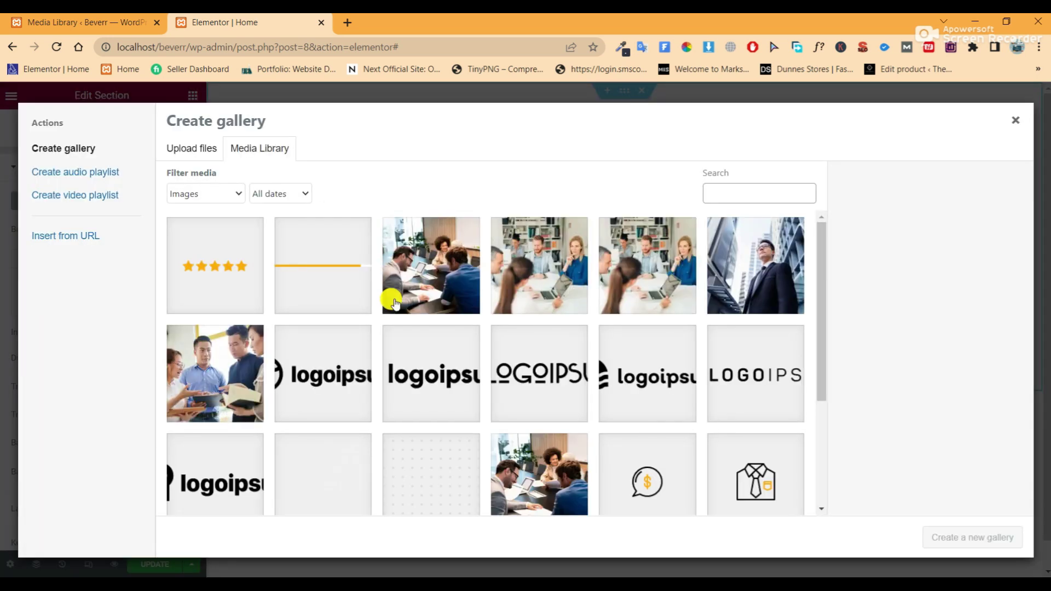
scroll(457, 356, down, 3)
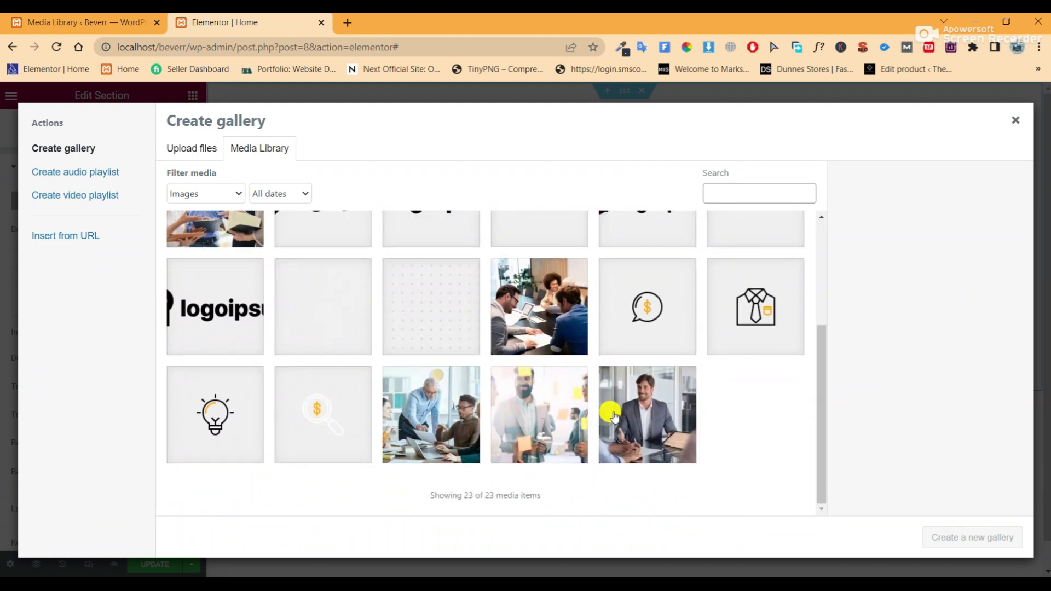
click(613, 416)
click(557, 416)
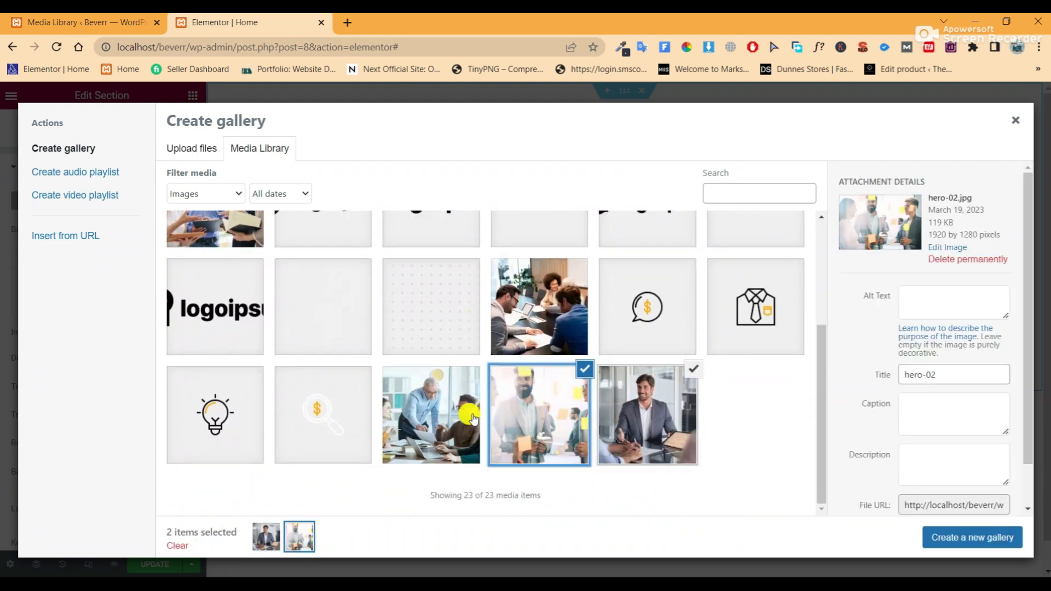
click(434, 418)
scroll(514, 407, up, 3)
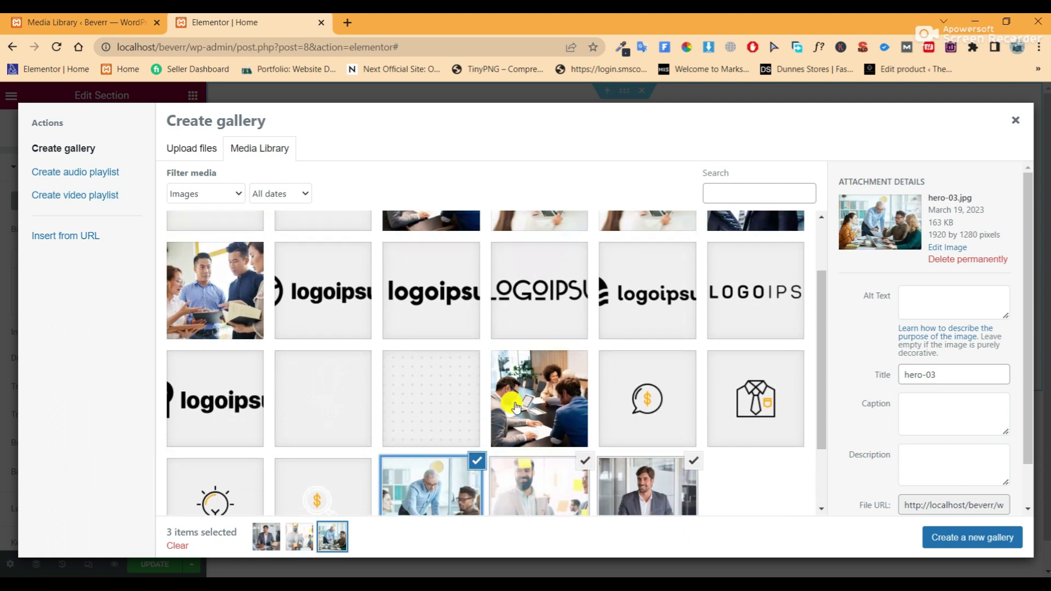
click(217, 357)
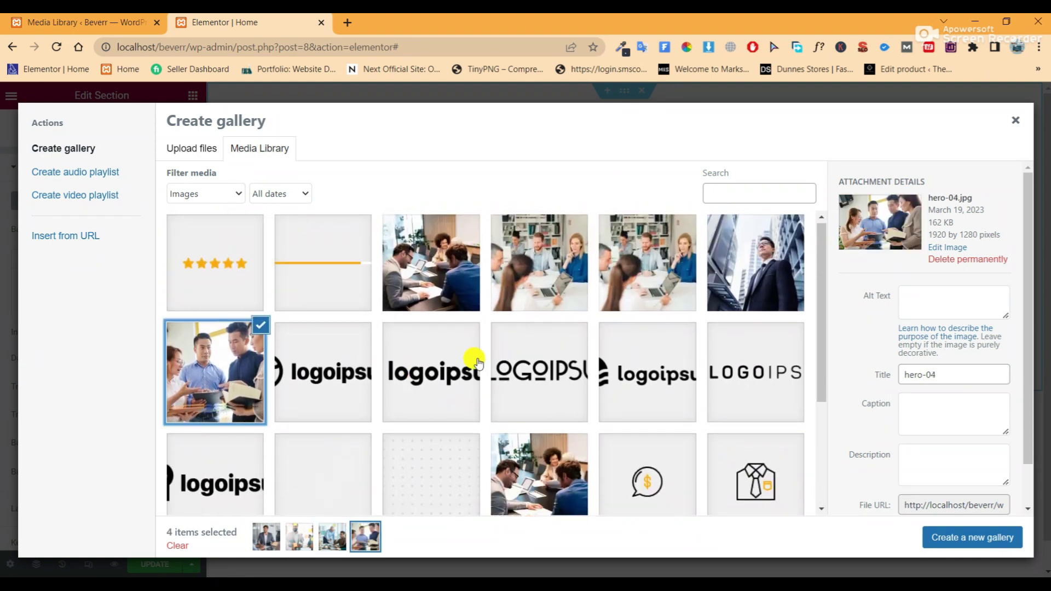
scroll(477, 359, down, 3)
click(996, 538)
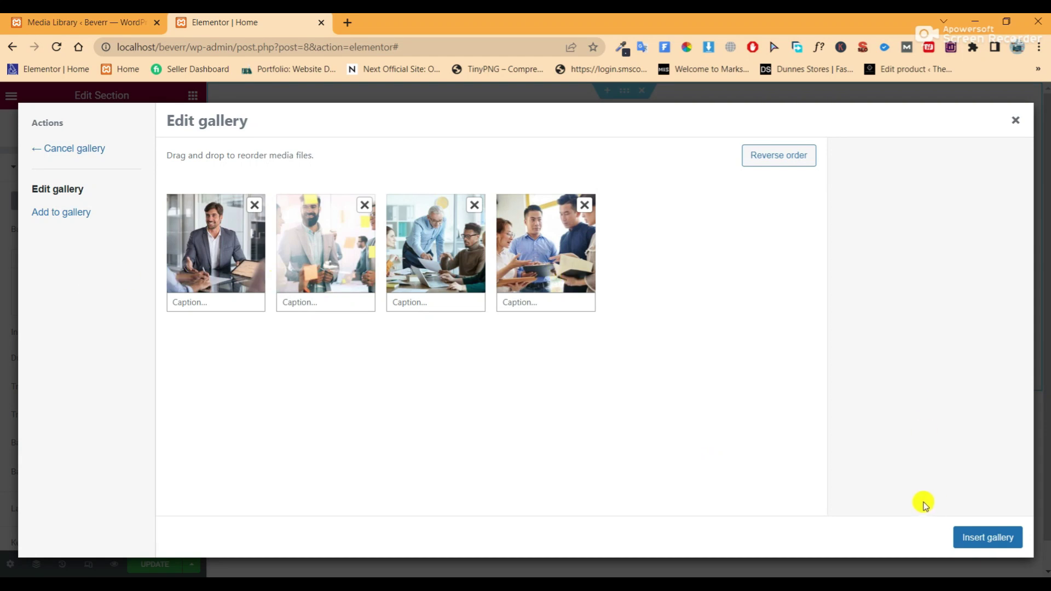
click(986, 538)
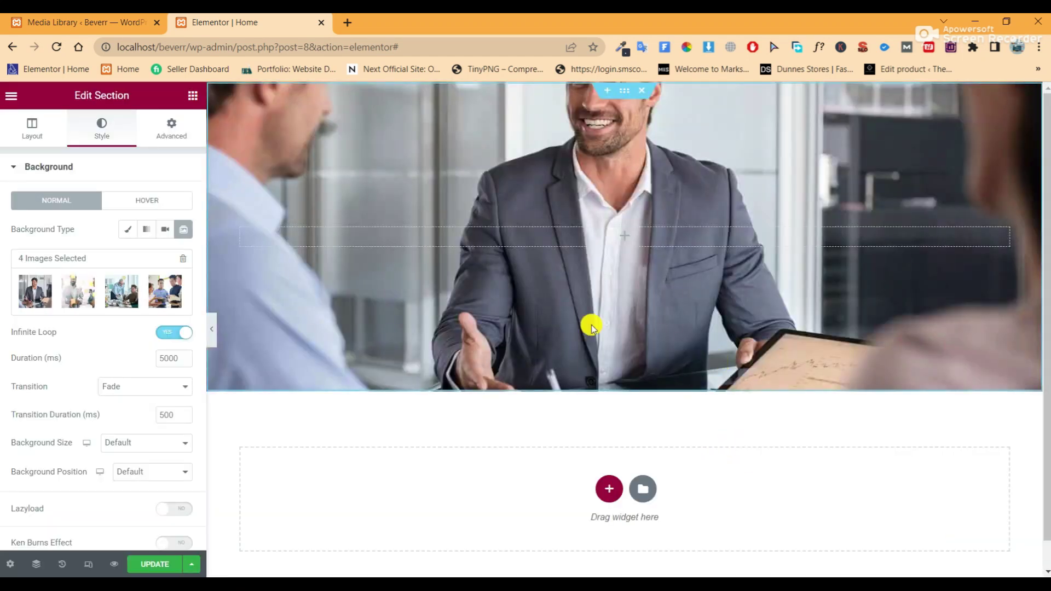
Make the slideshow size Cover, position Center Center, with Ken Burns zooming In
scroll(155, 343, down, 2)
click(149, 277)
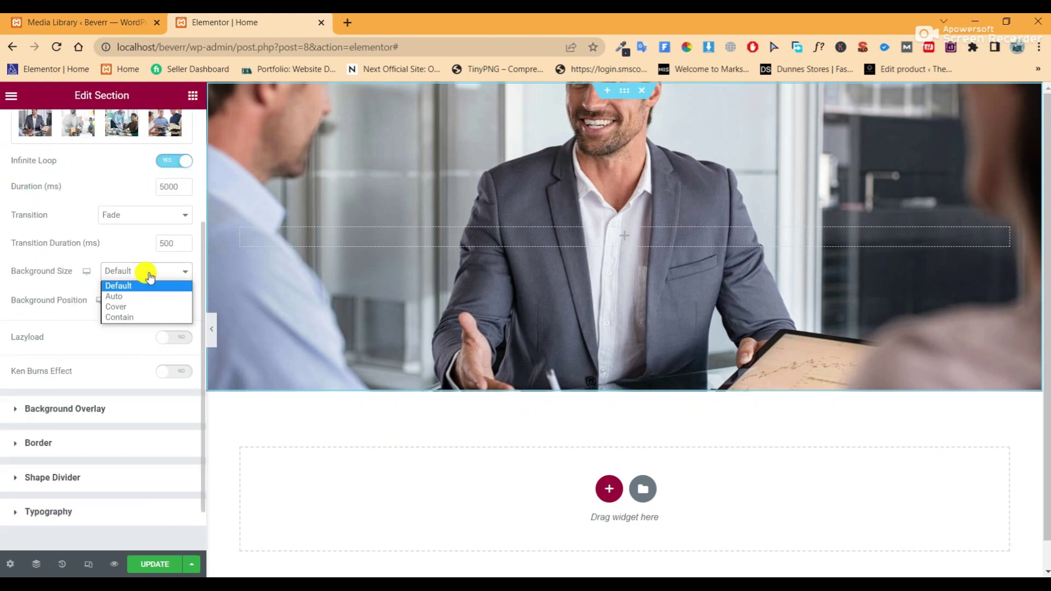
click(143, 306)
click(141, 307)
click(141, 324)
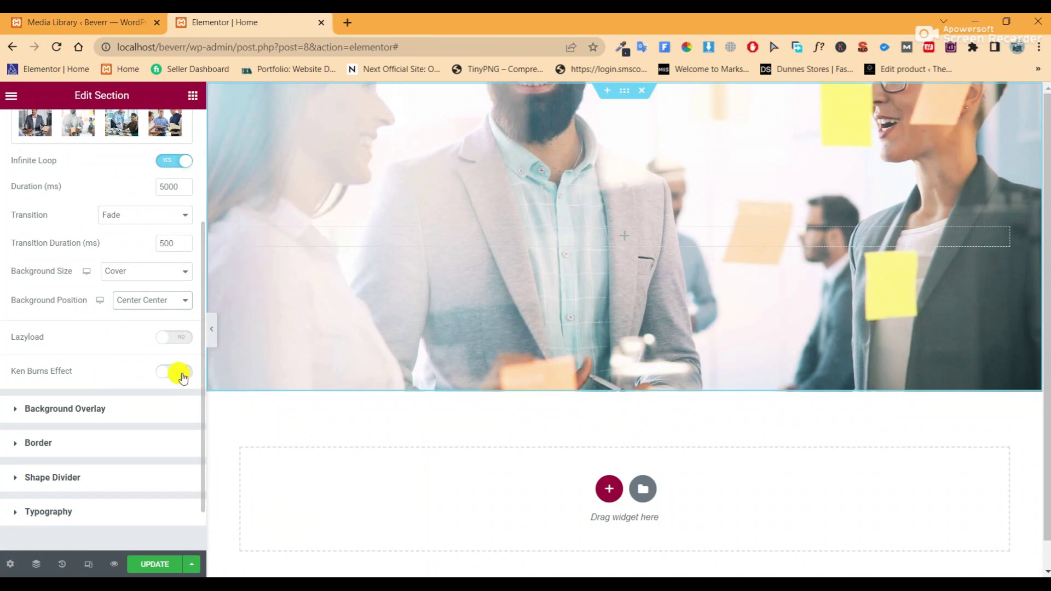
click(182, 373)
click(169, 398)
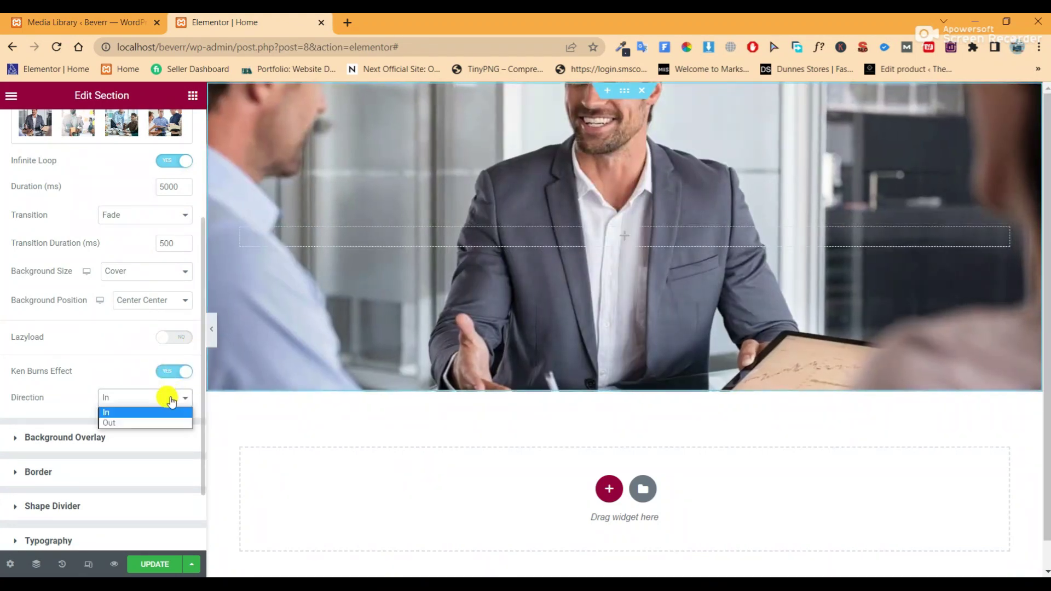
click(171, 401)
click(107, 401)
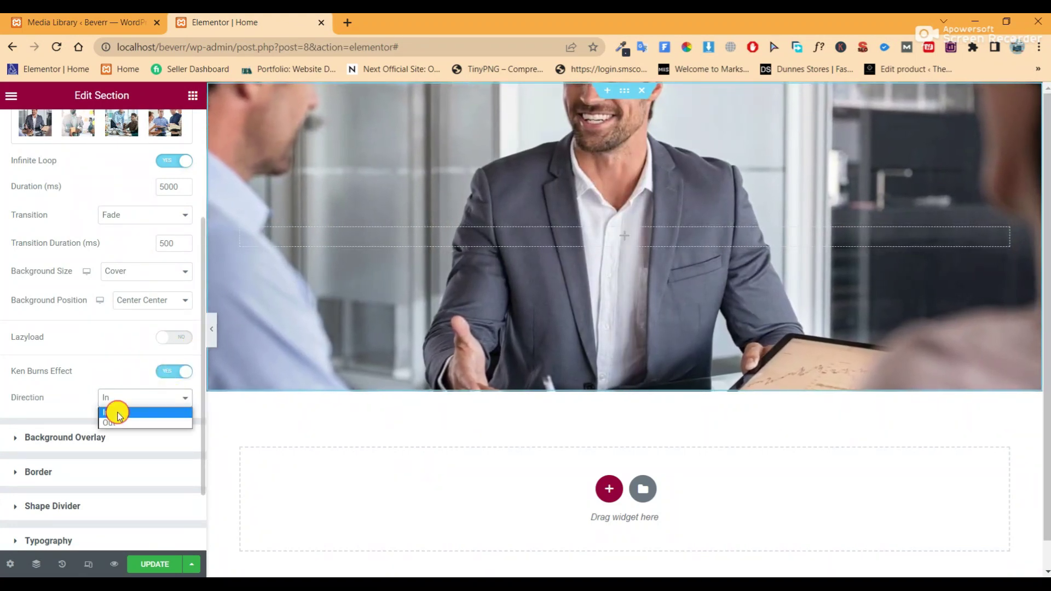
click(115, 412)
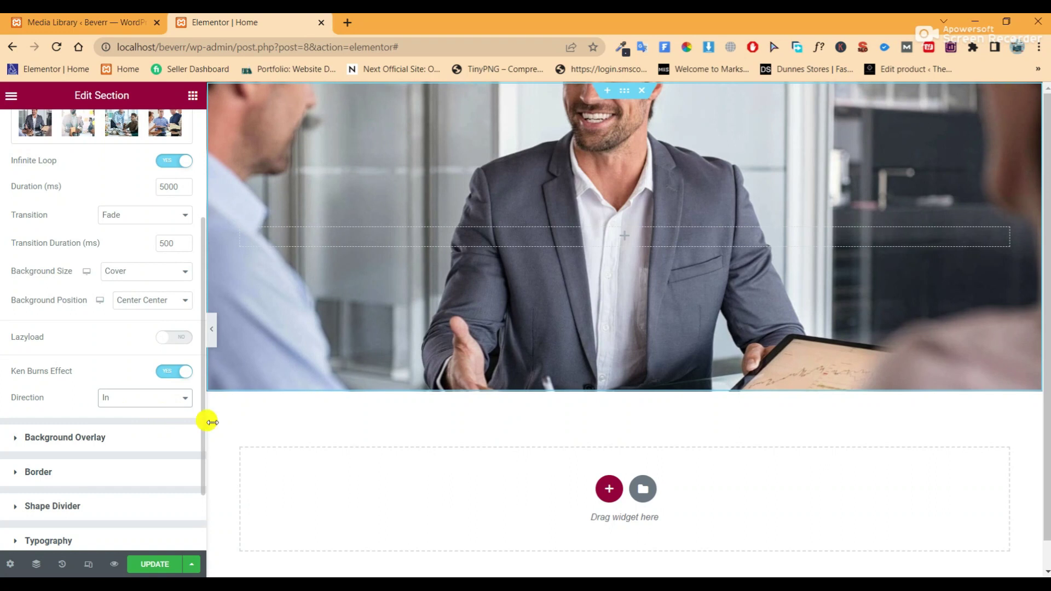
click(109, 441)
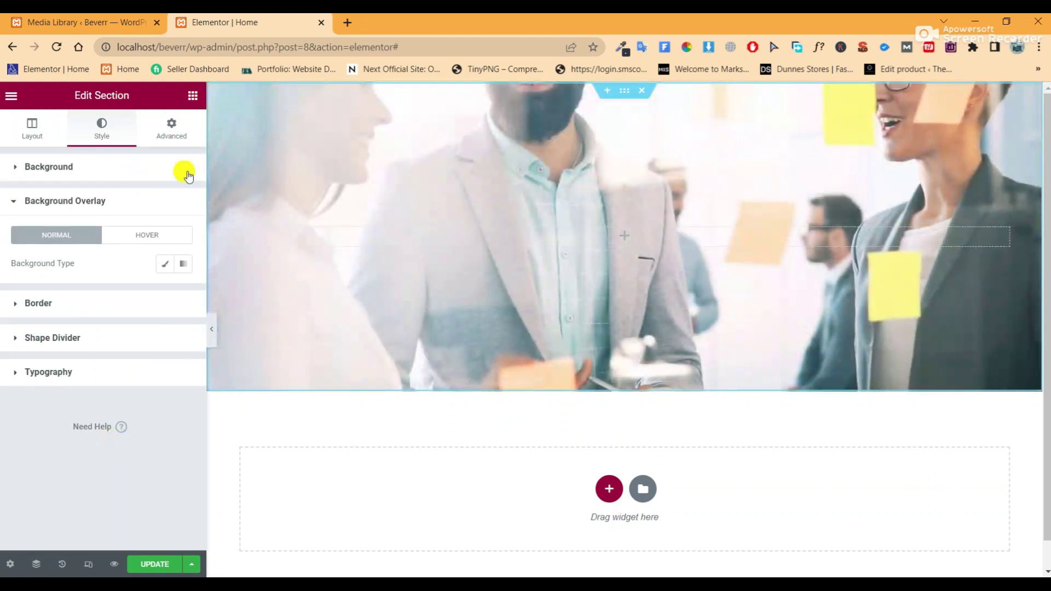
Add a classic black #000000 overlay at 0.4 opacity and update the page
click(164, 265)
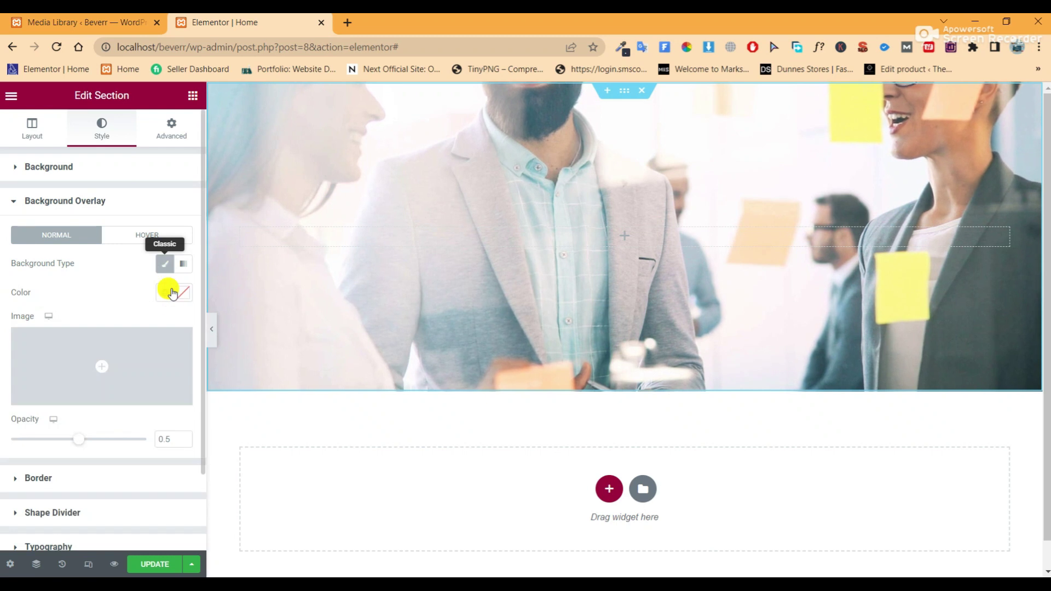
click(161, 294)
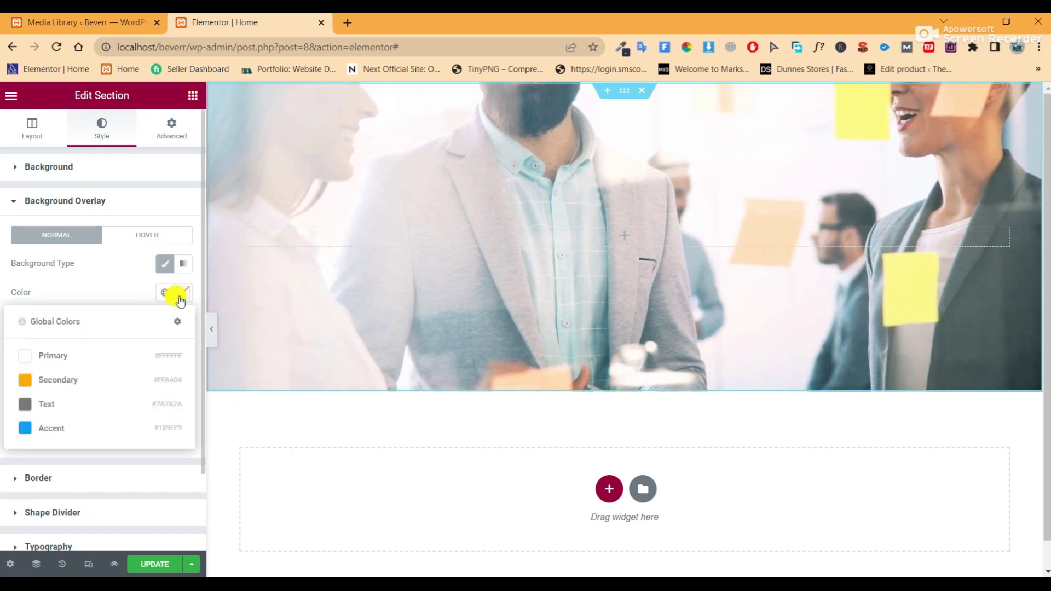
click(183, 293)
drag(110, 406, 1, 476)
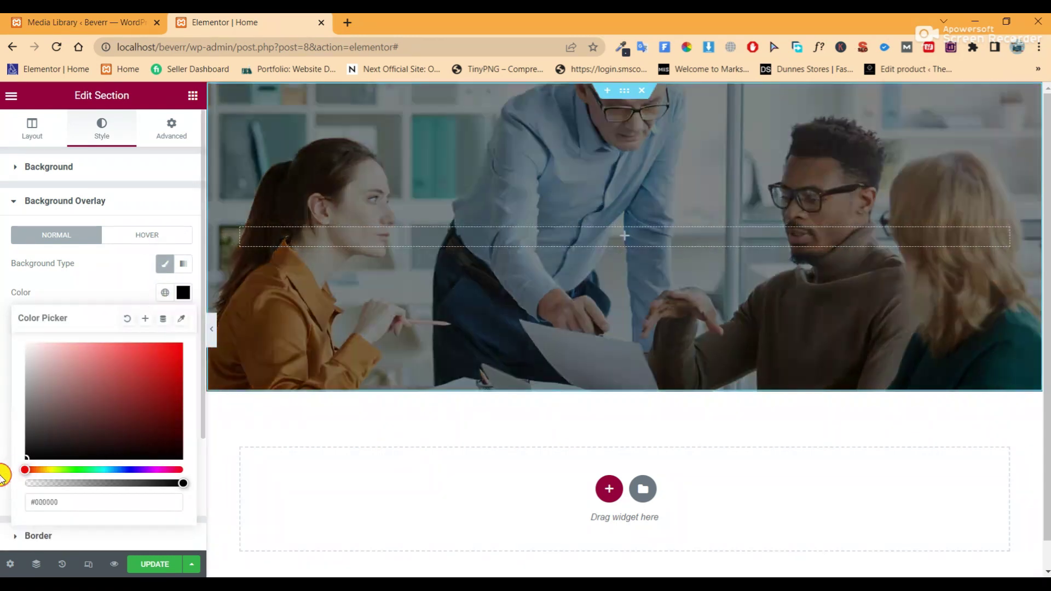
click(117, 293)
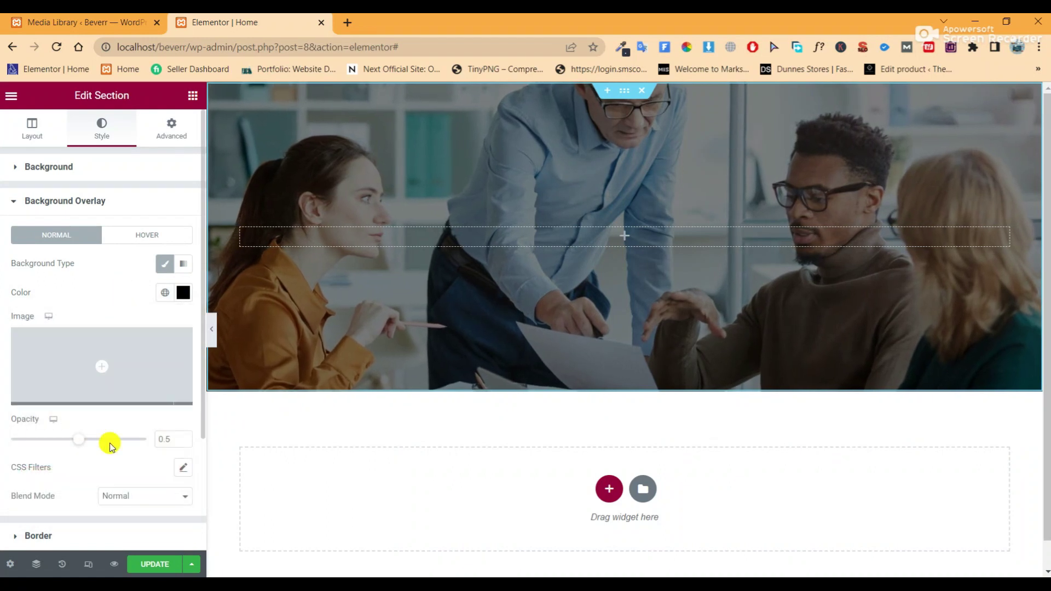
click(174, 439)
key(BackSpace)
text(4)
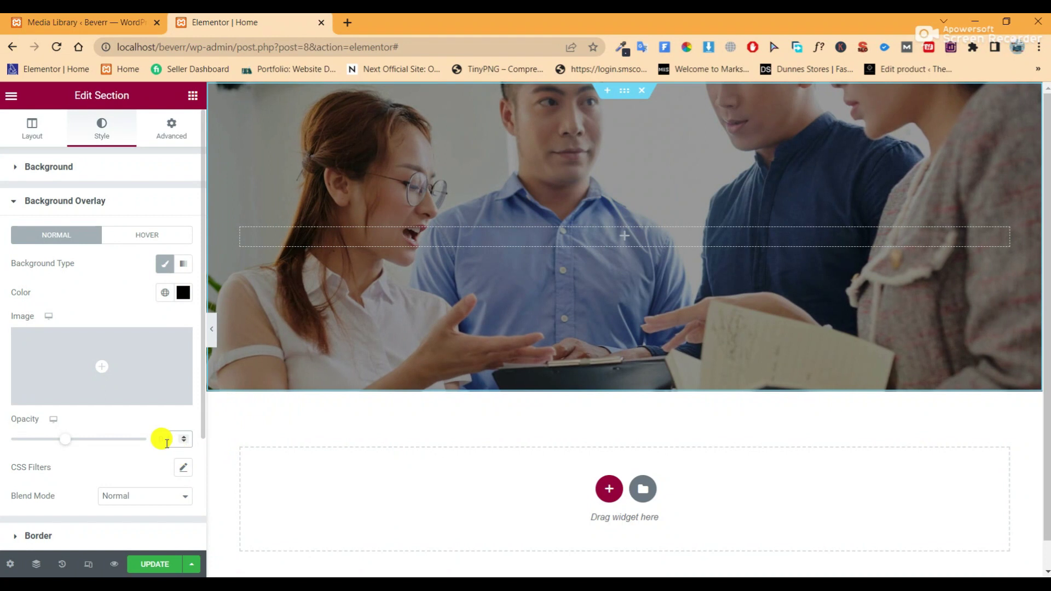
click(157, 564)
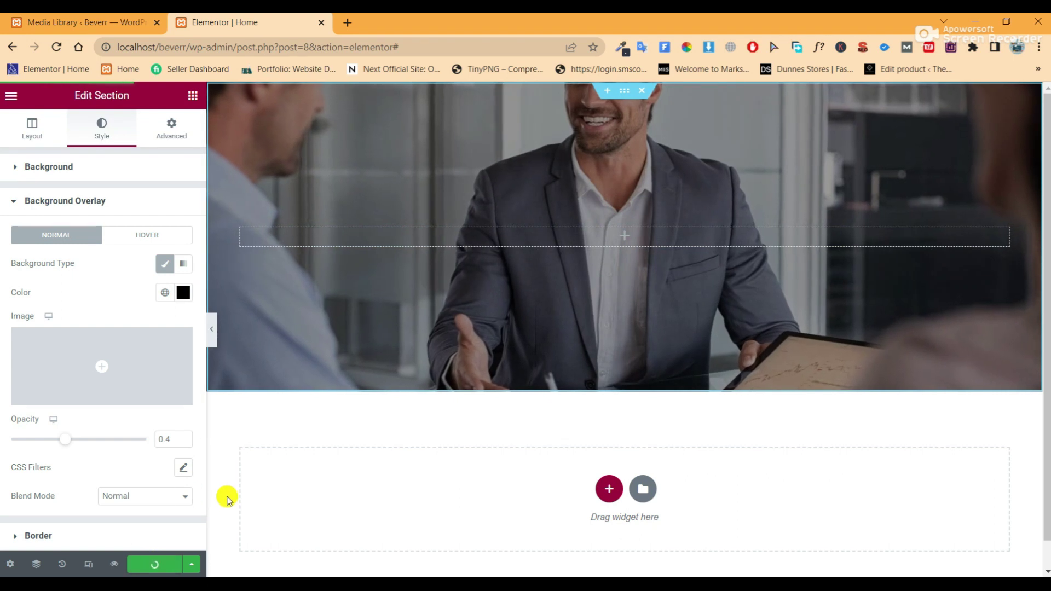
Add a centred heading reading 'Together we're building brighter futures', pasted from the notes
click(189, 99)
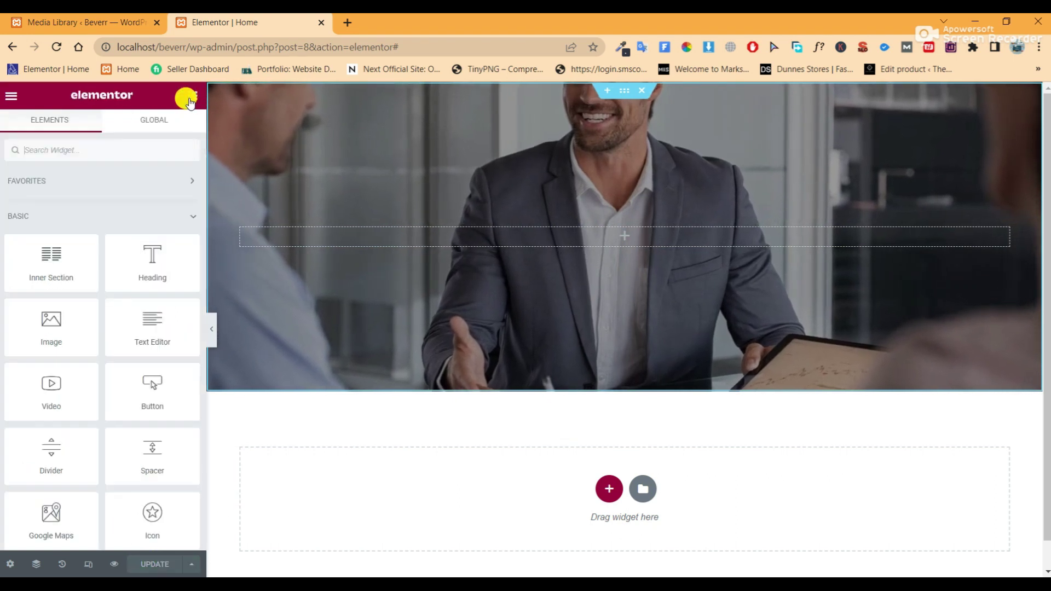
drag(452, 264, 586, 240)
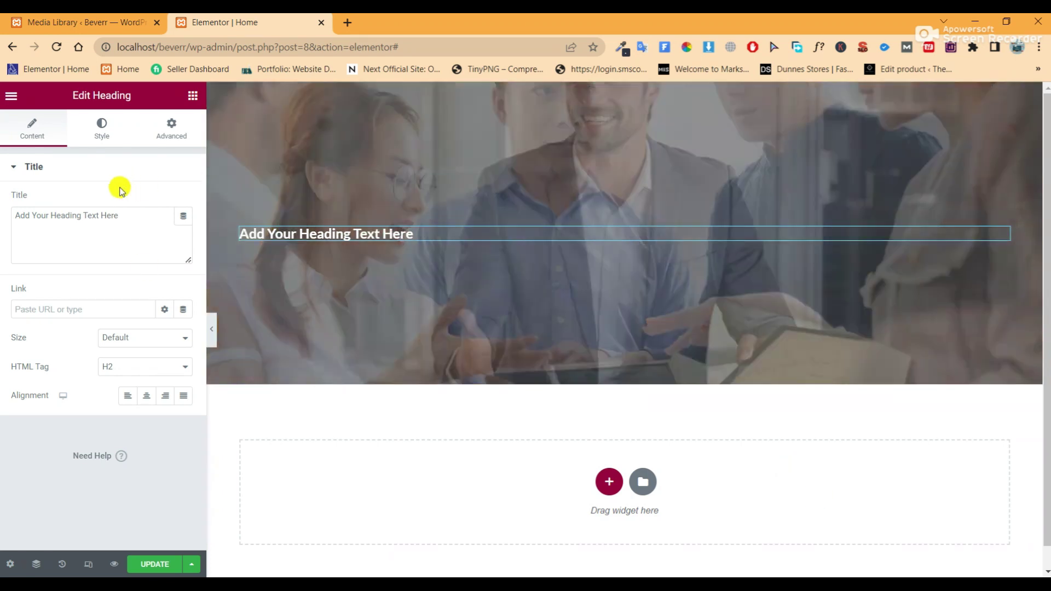
key(alt+Tab)
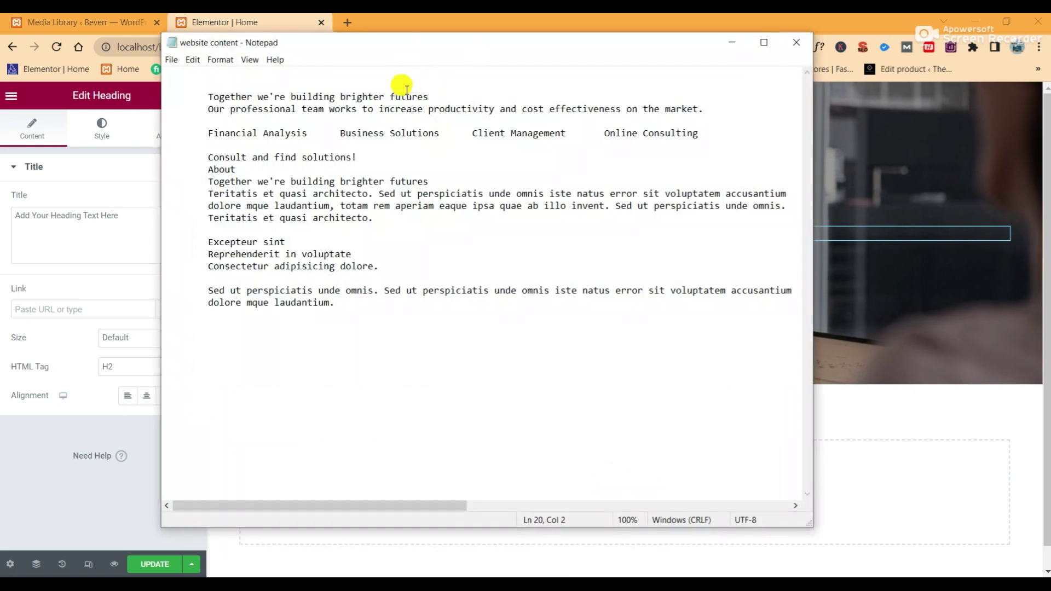
right_click(208, 96)
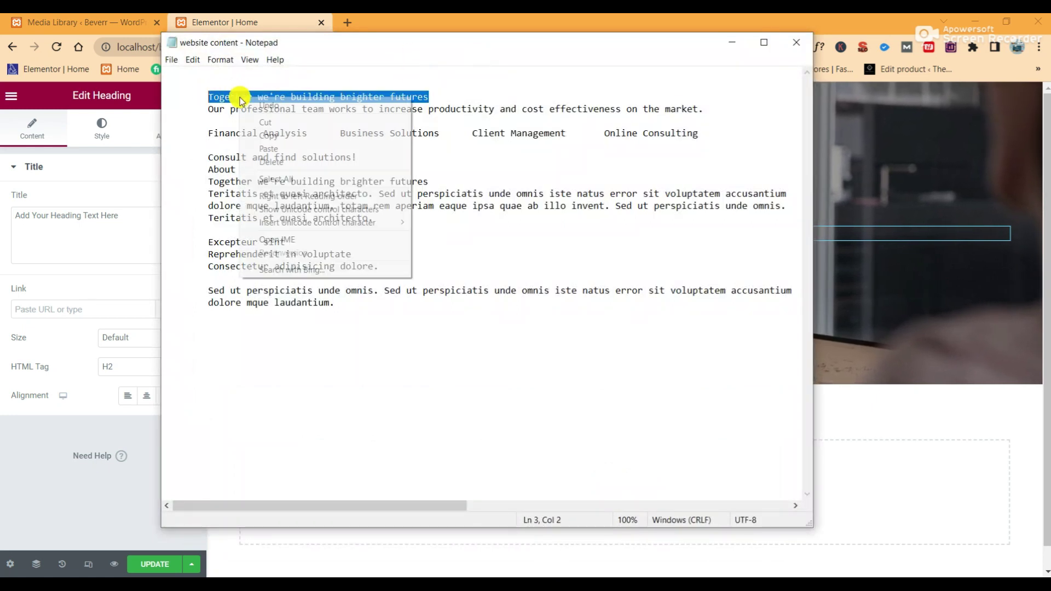
click(264, 134)
click(141, 221)
drag(141, 221, 59, 219)
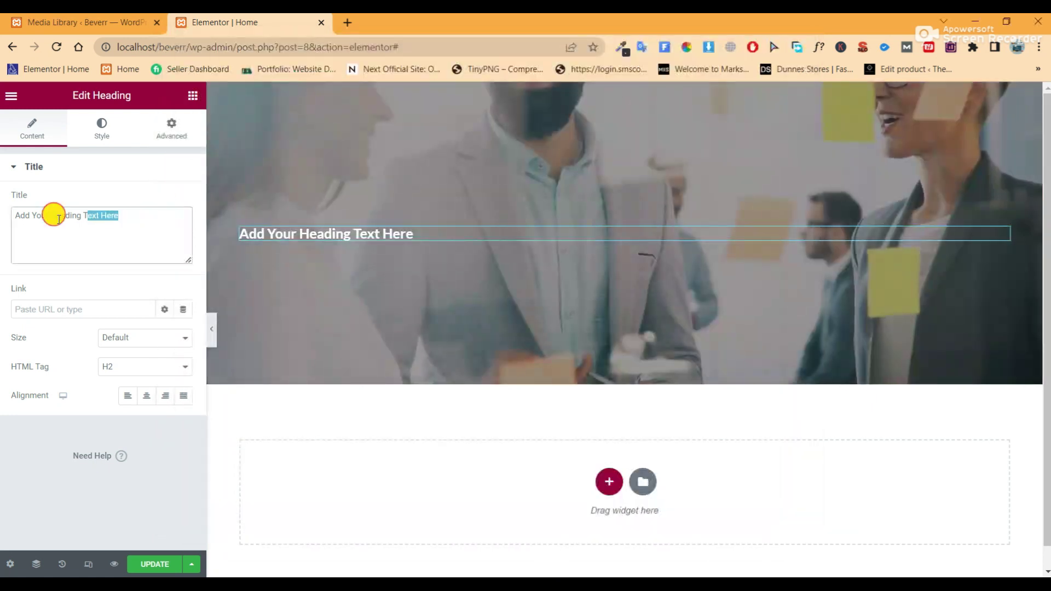
right_click(27, 209)
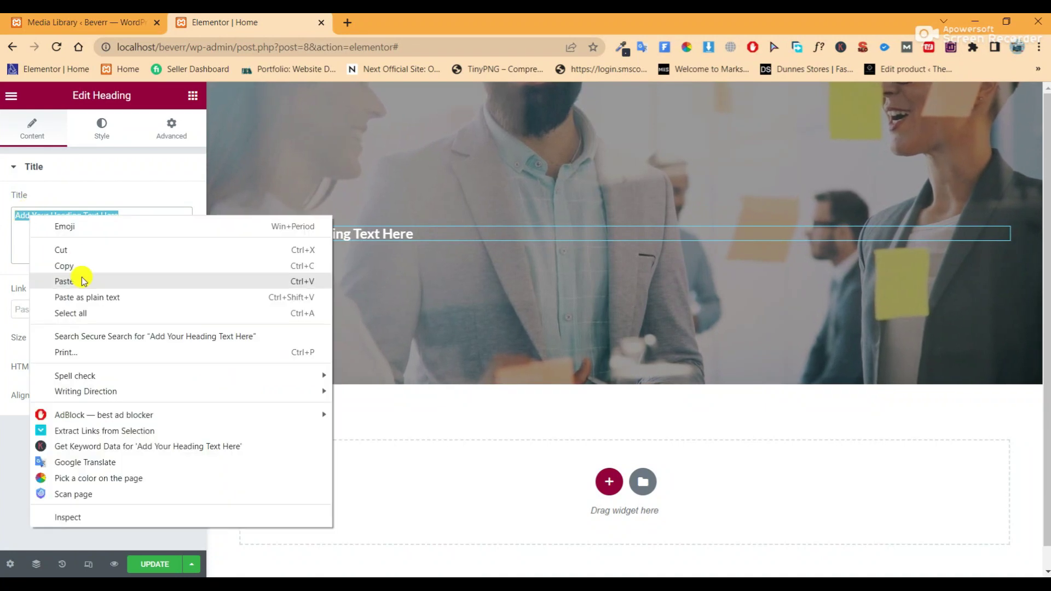
click(78, 277)
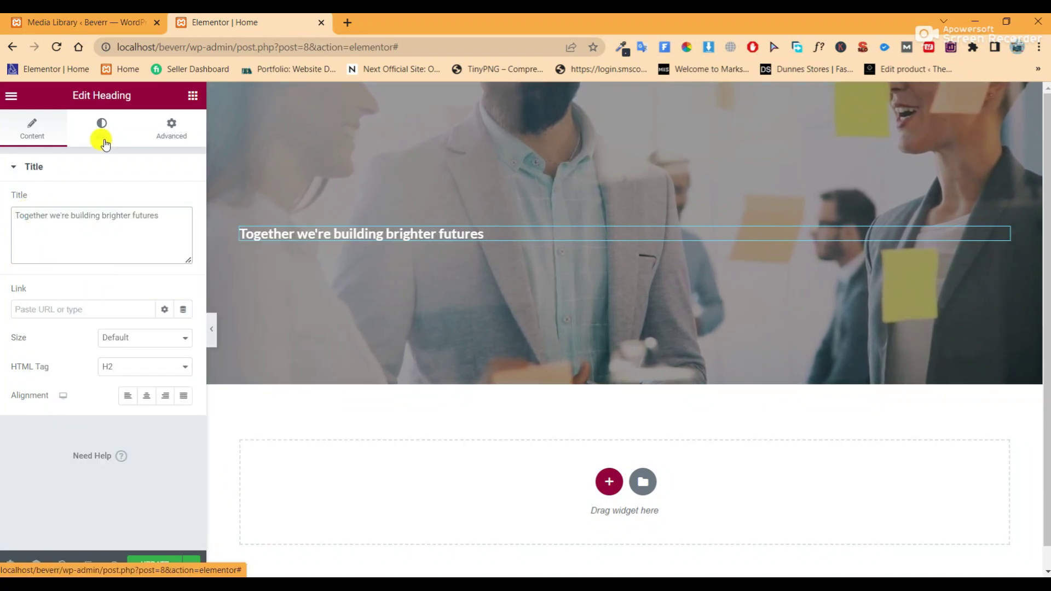
click(153, 399)
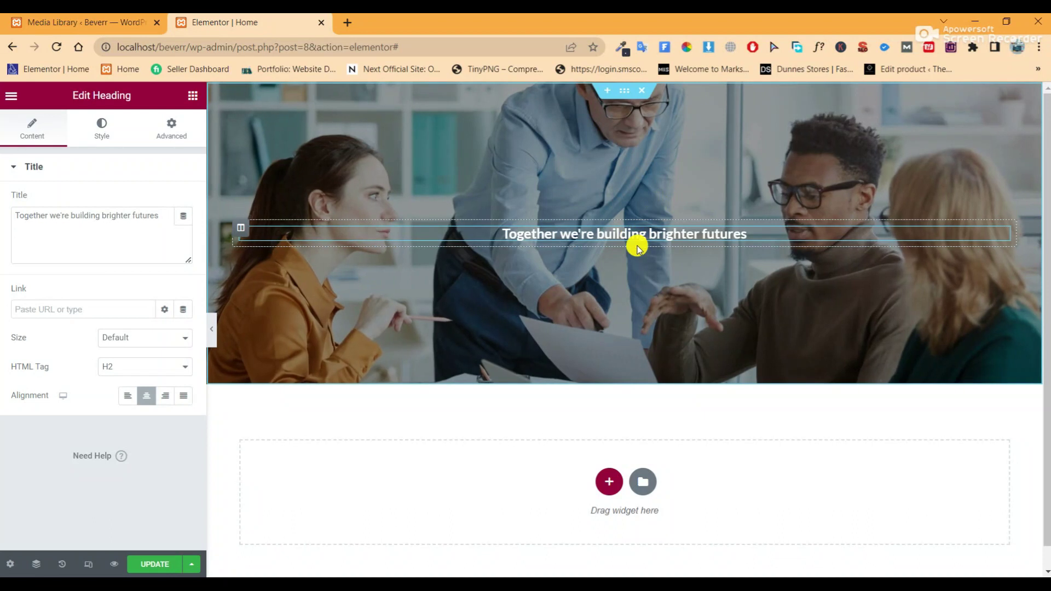
Style the heading with a light text colour, 70 px size, 900 Black weight, 70 line height
click(101, 141)
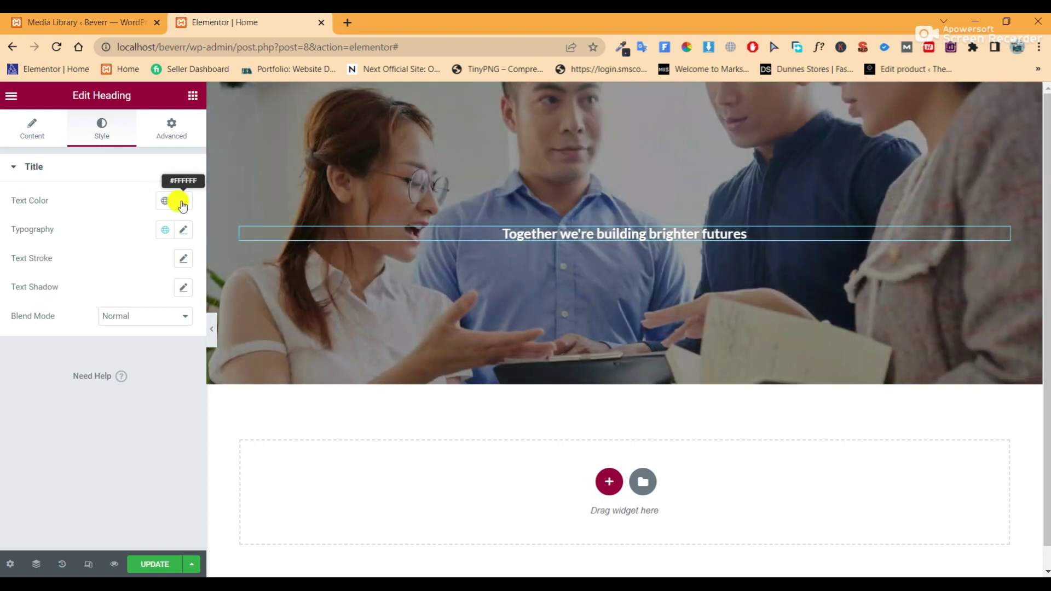
click(183, 204)
click(46, 272)
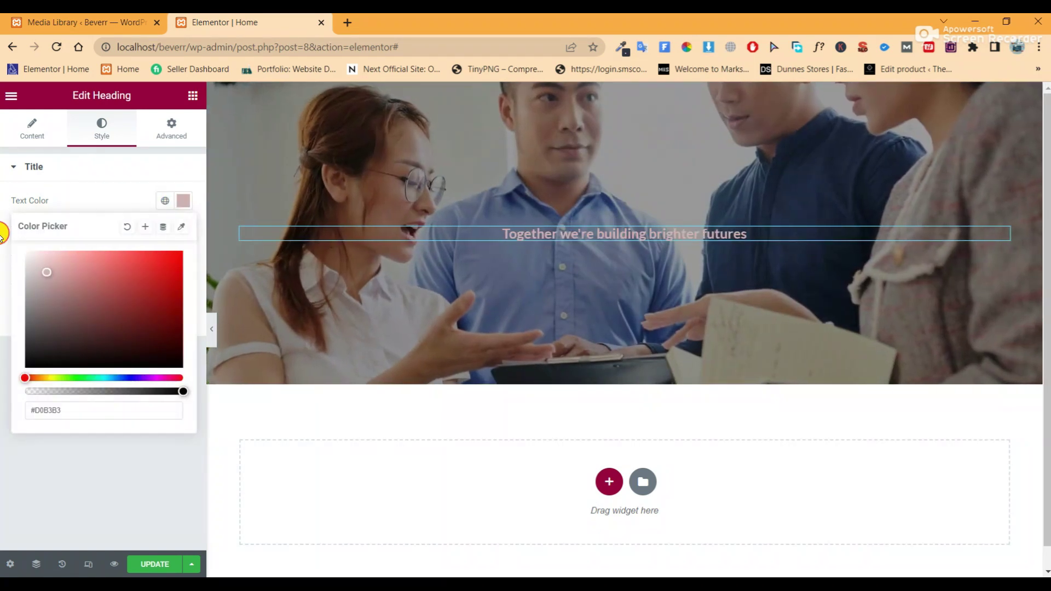
click(187, 204)
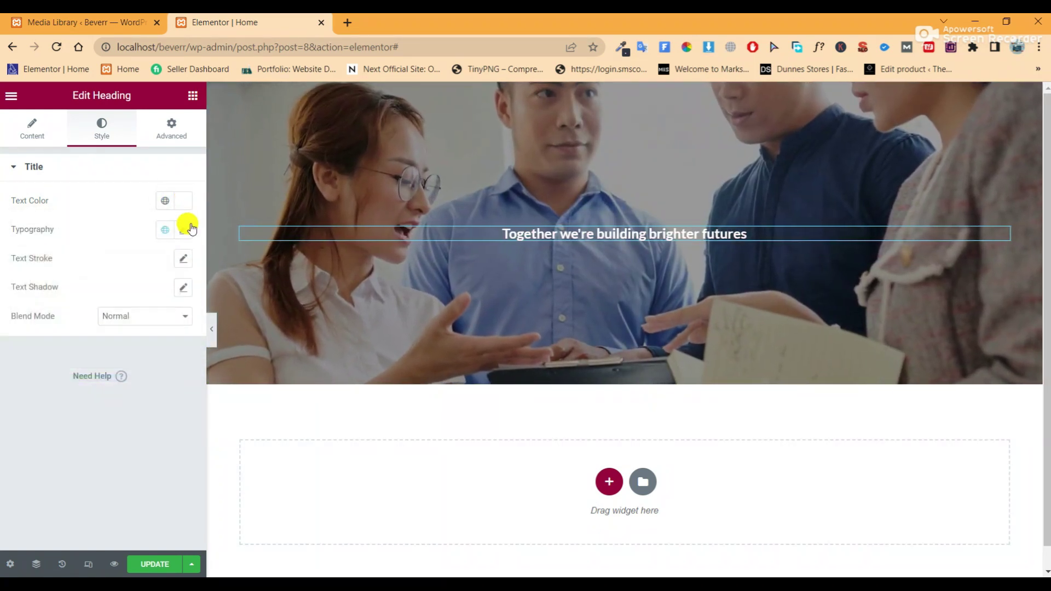
click(184, 230)
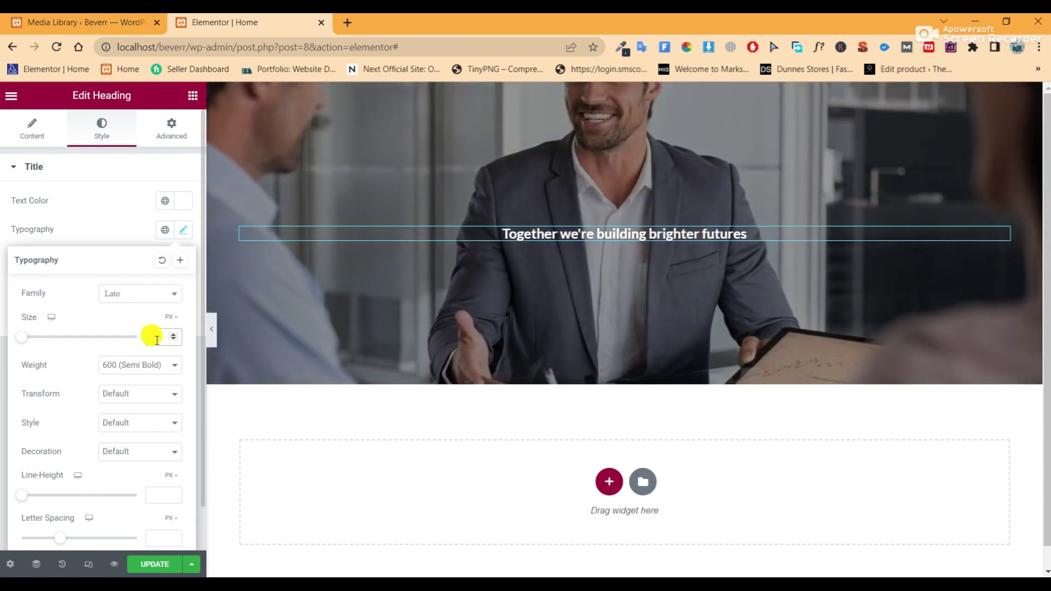
click(157, 338)
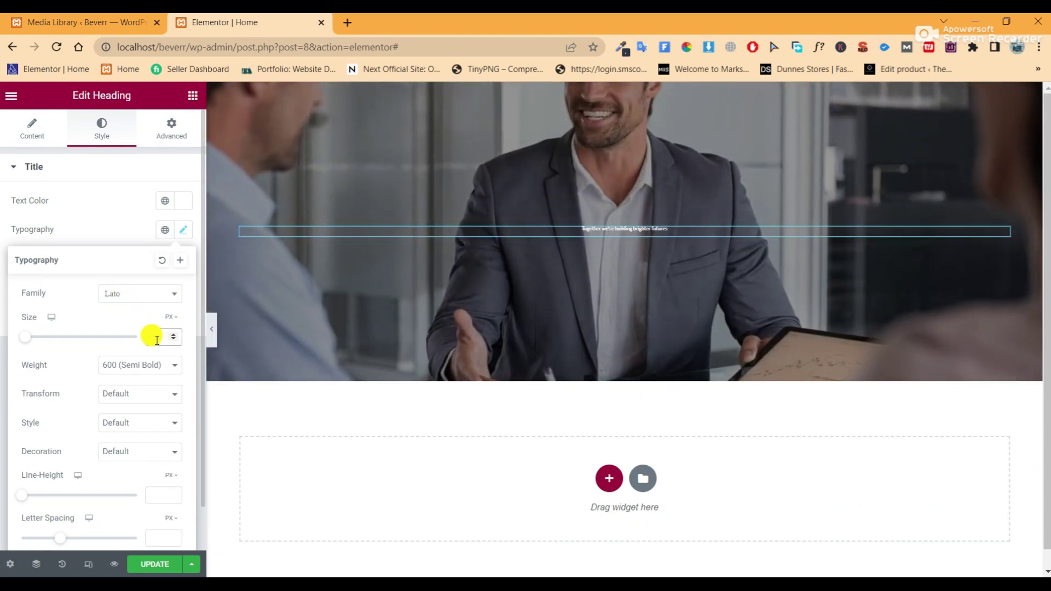
text(70)
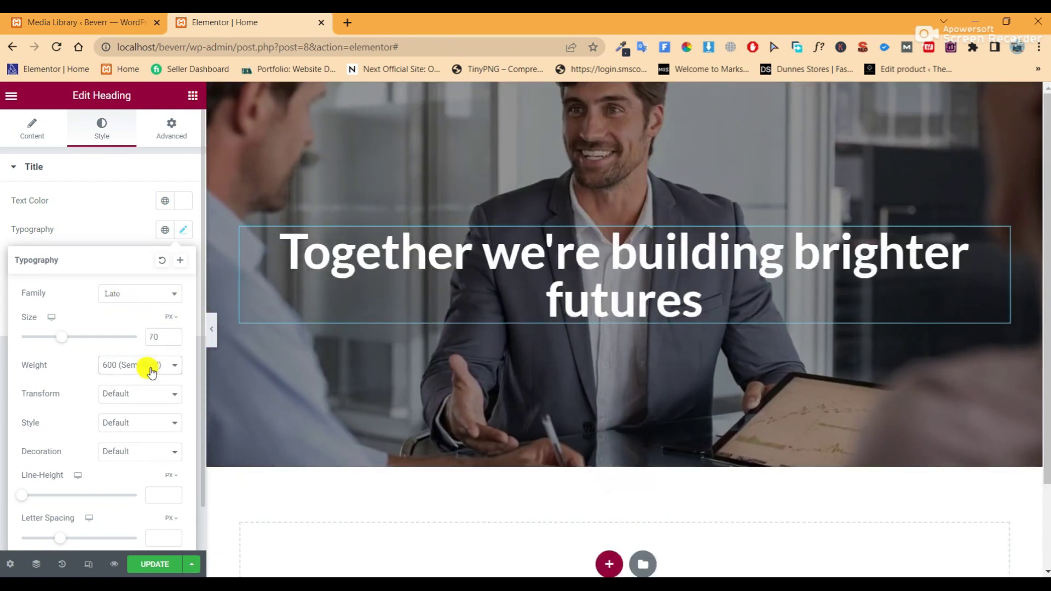
click(152, 365)
click(138, 464)
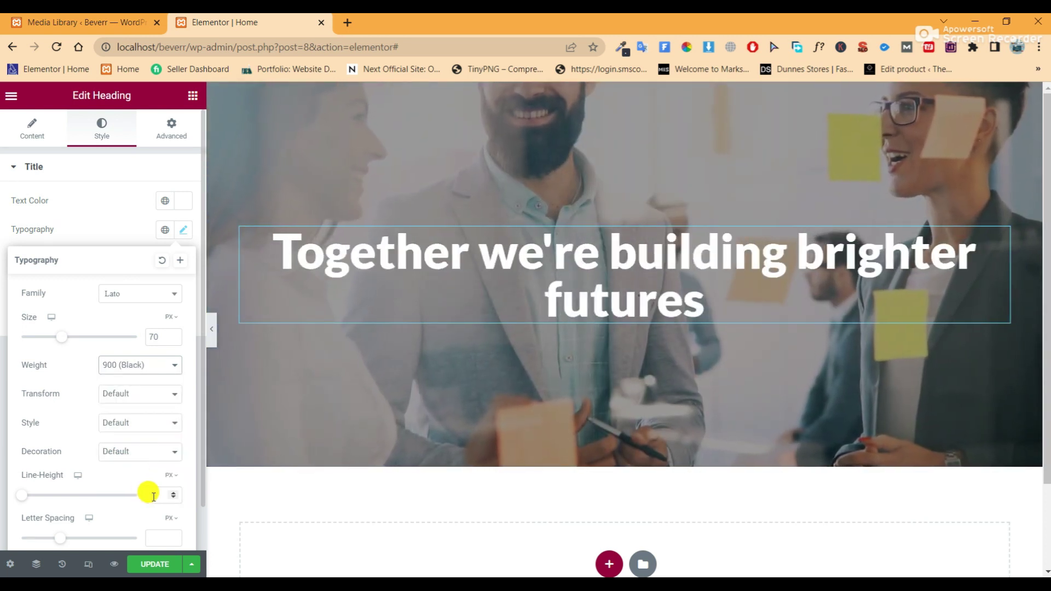
text(70)
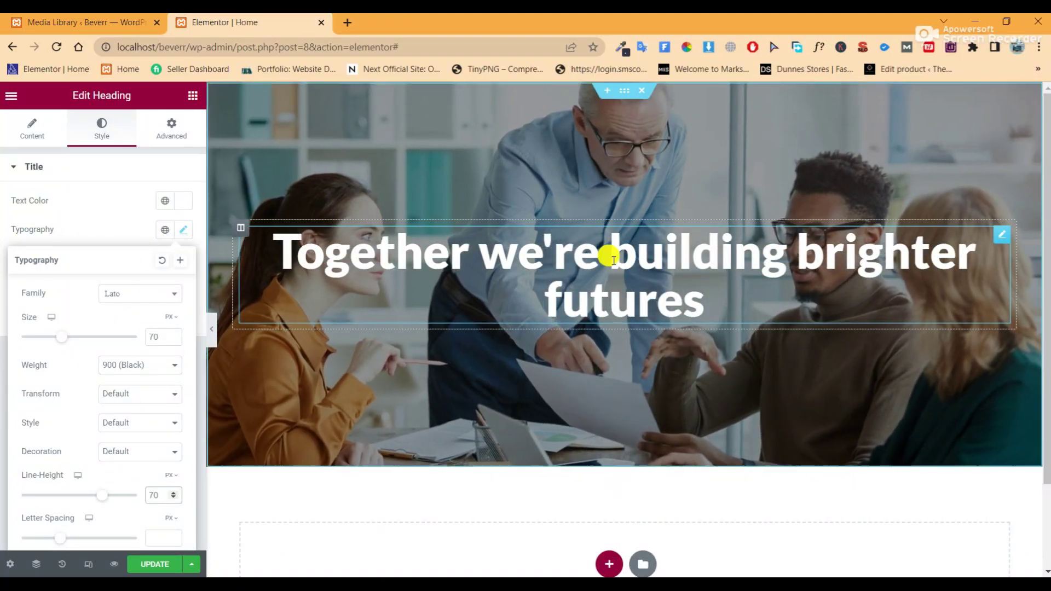
Insert <br> after 'building' so 'brighter futures' drops to a second line
click(36, 132)
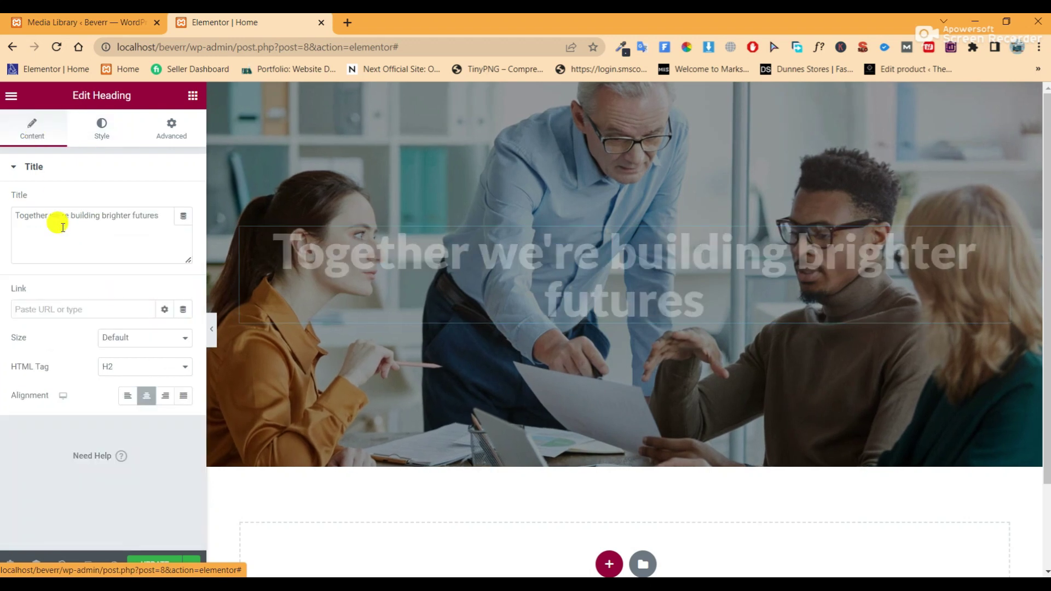
click(100, 215)
text(<br>)
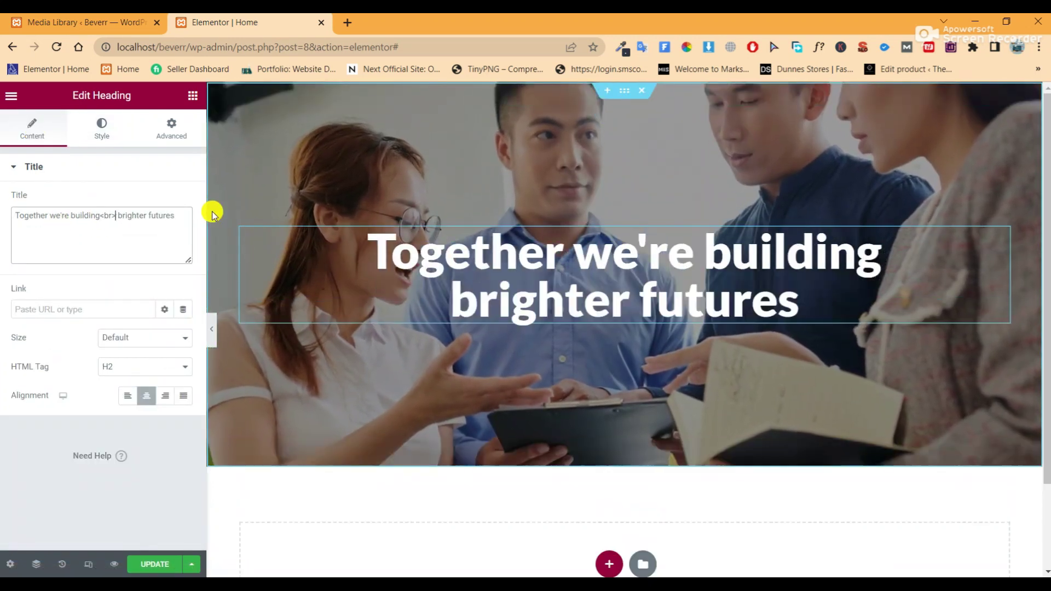
click(213, 334)
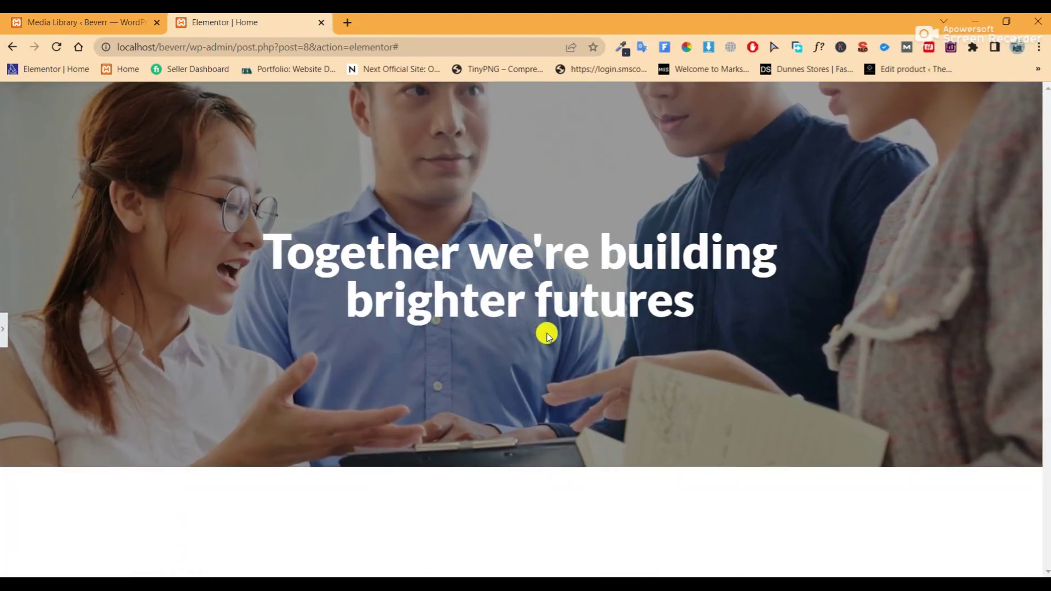
click(3, 327)
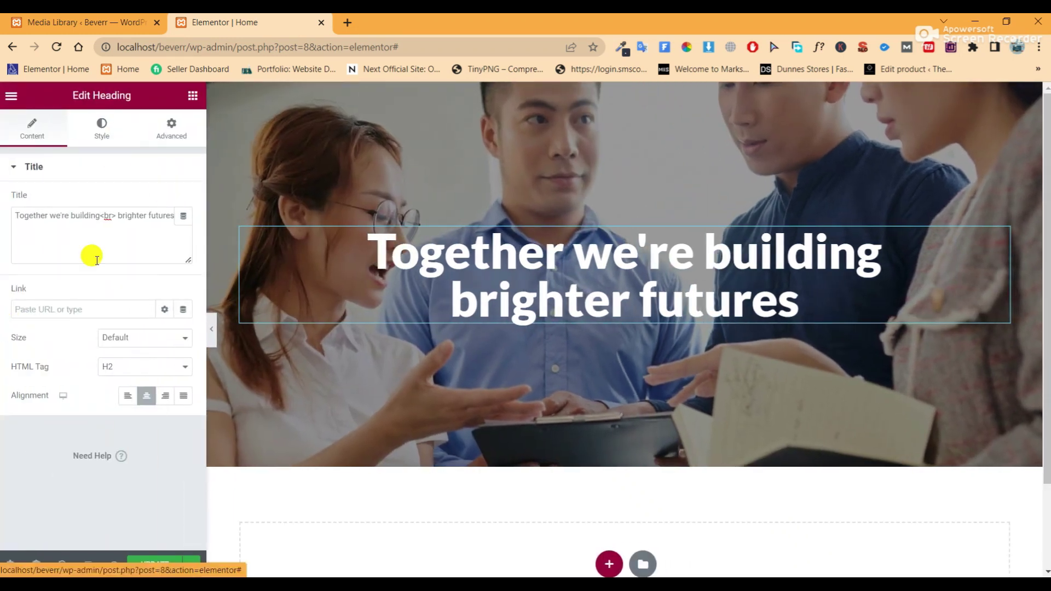
click(196, 99)
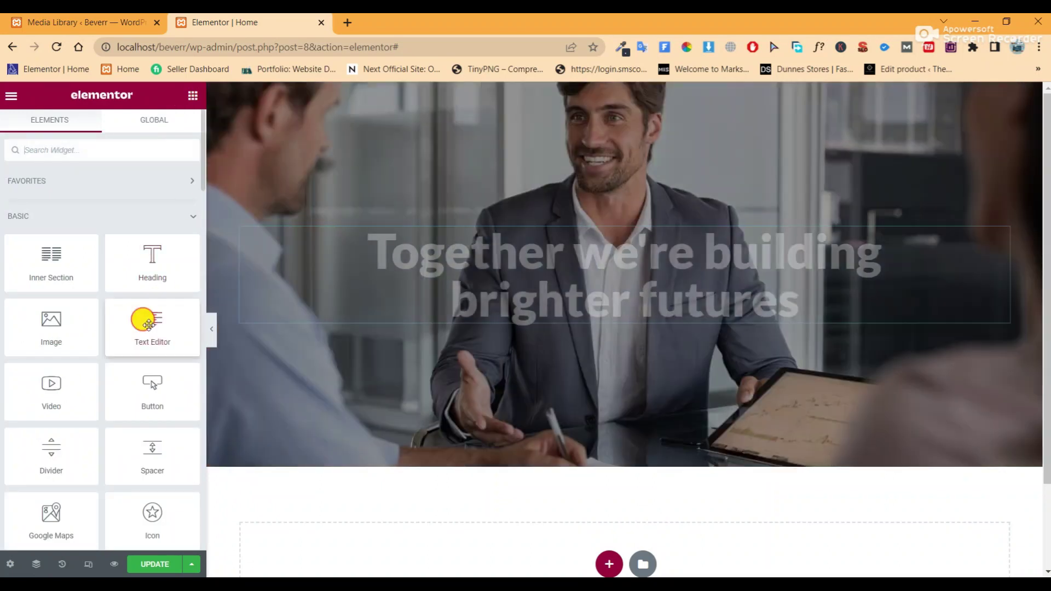
Drop a Text Editor widget under the heading and copy the professional-team sentence from the notes
drag(148, 324, 569, 301)
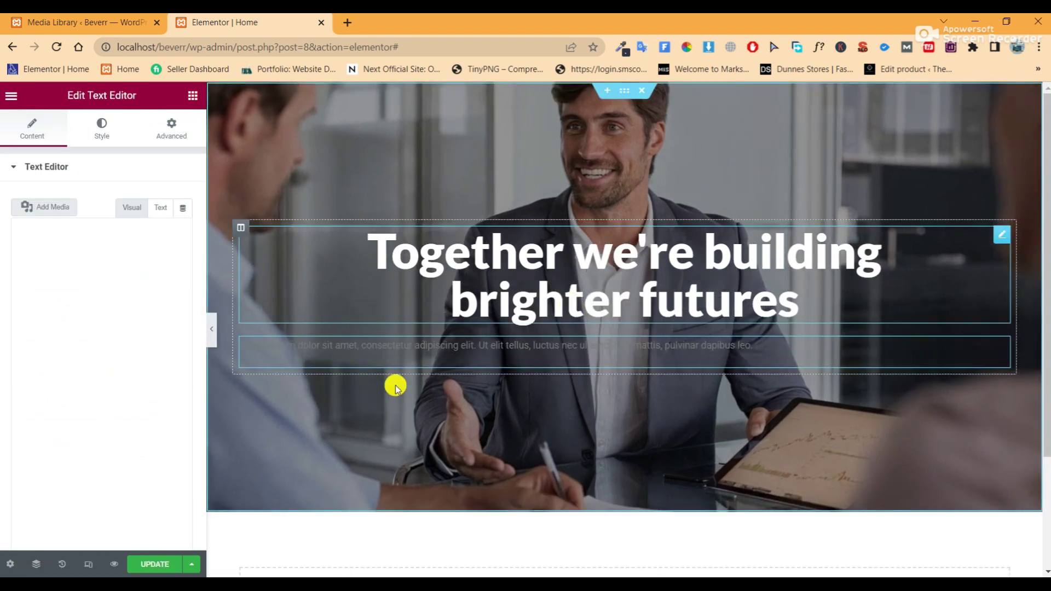
key(alt+Tab)
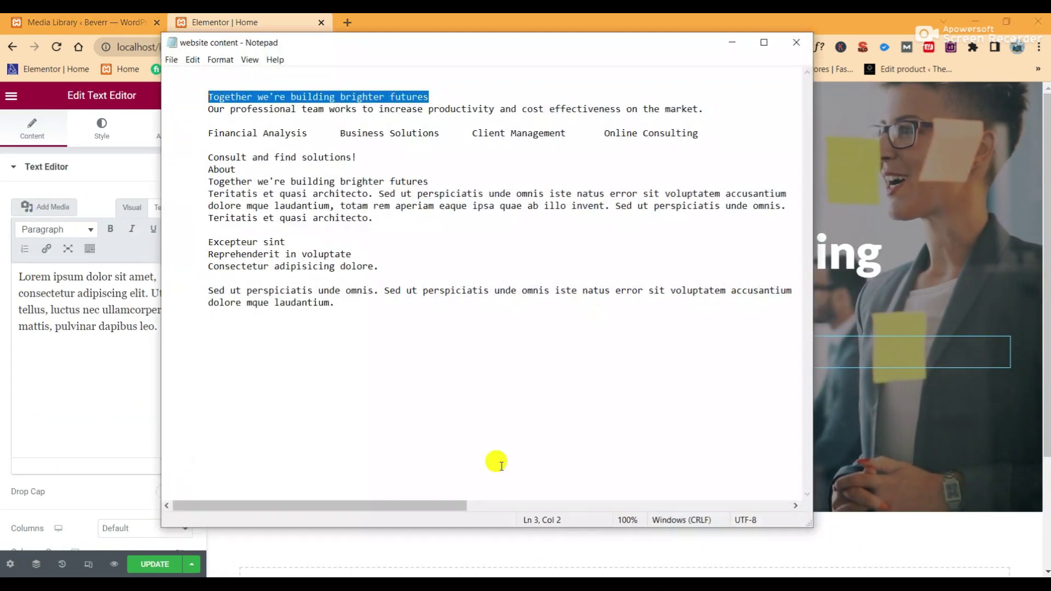
drag(706, 107, 213, 112)
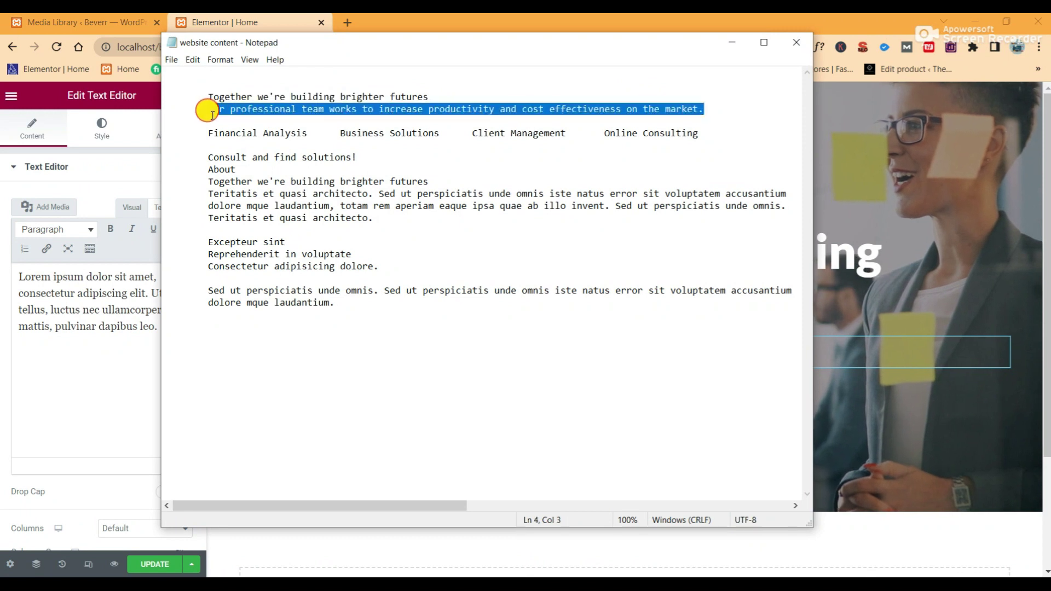
right_click(217, 112)
click(245, 147)
click(123, 320)
Replace the lorem text with the professional-team sentence, centred in the white Primary colour
drag(163, 327, 28, 272)
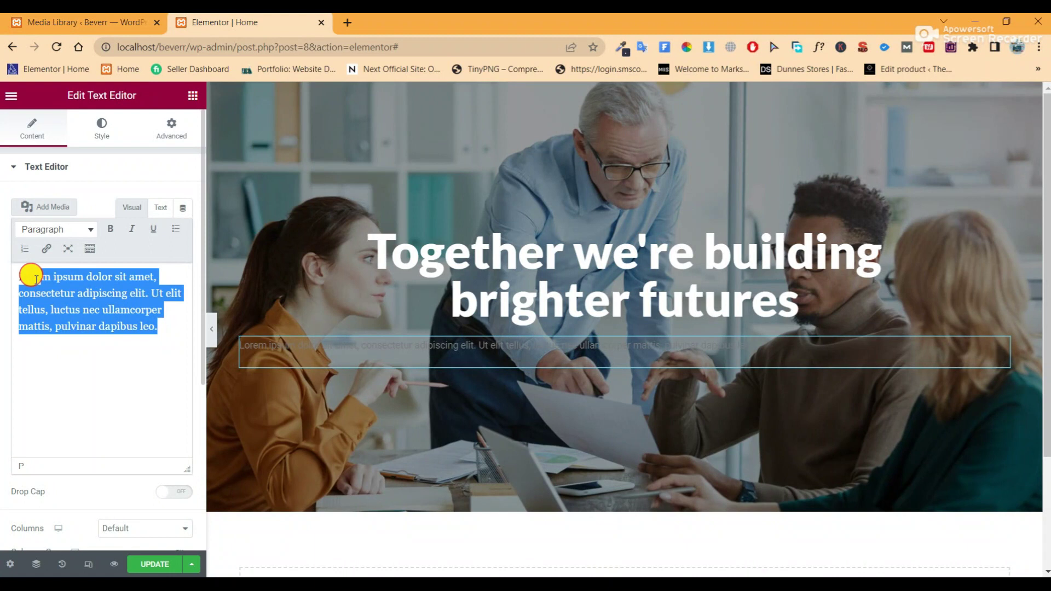
right_click(50, 279)
click(99, 349)
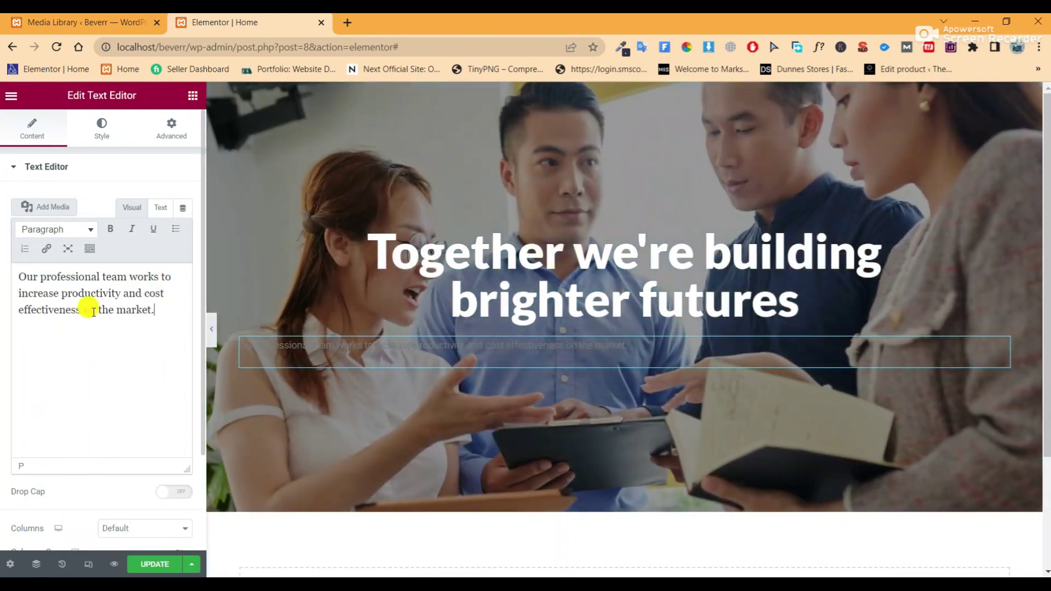
click(102, 129)
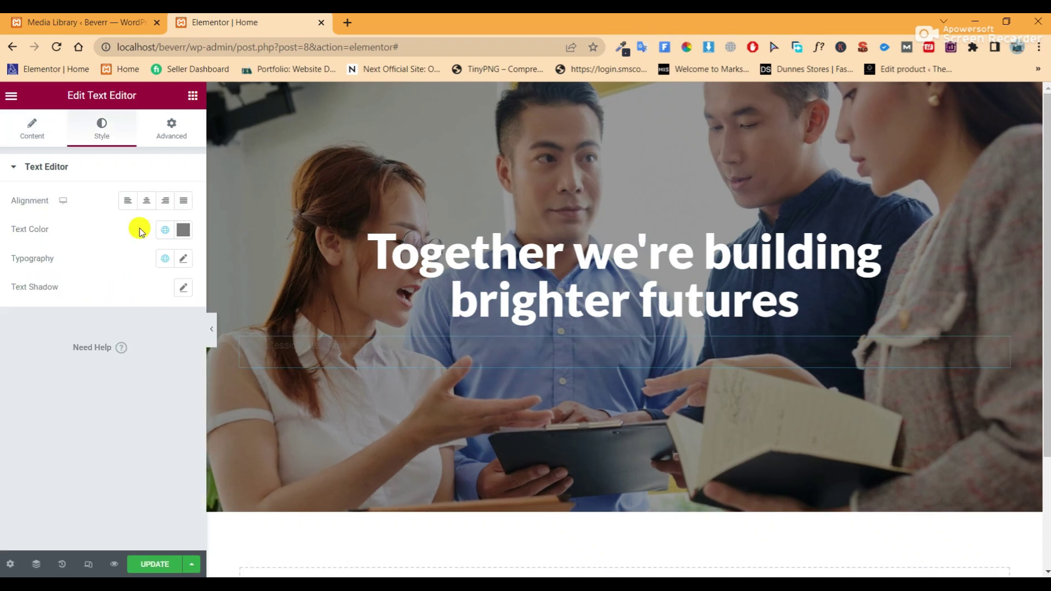
click(149, 200)
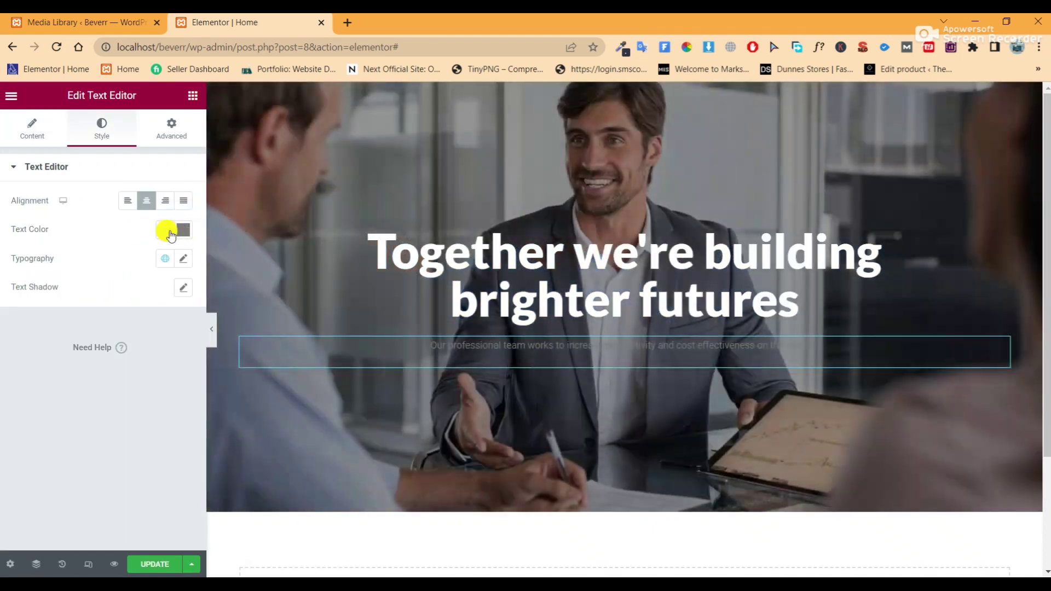
click(167, 231)
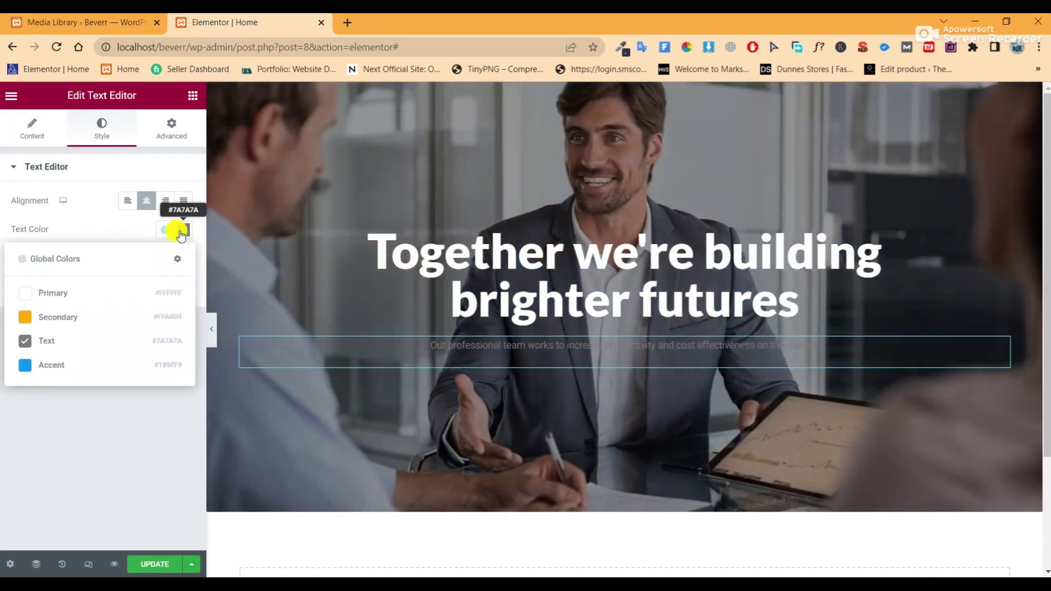
click(50, 292)
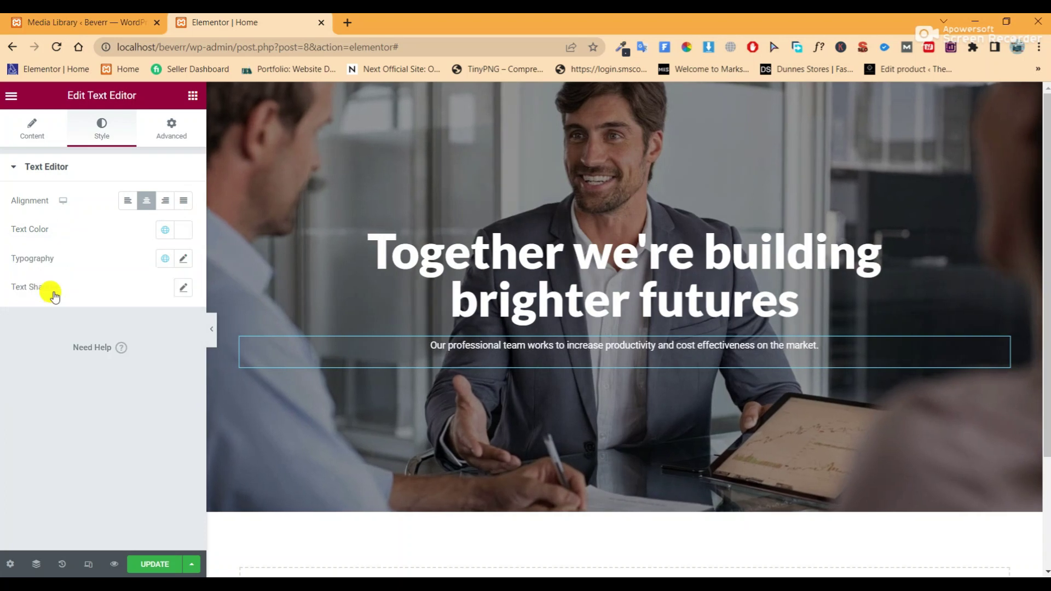
Set the paragraph typography to 16 px size with 24 px line height
click(181, 259)
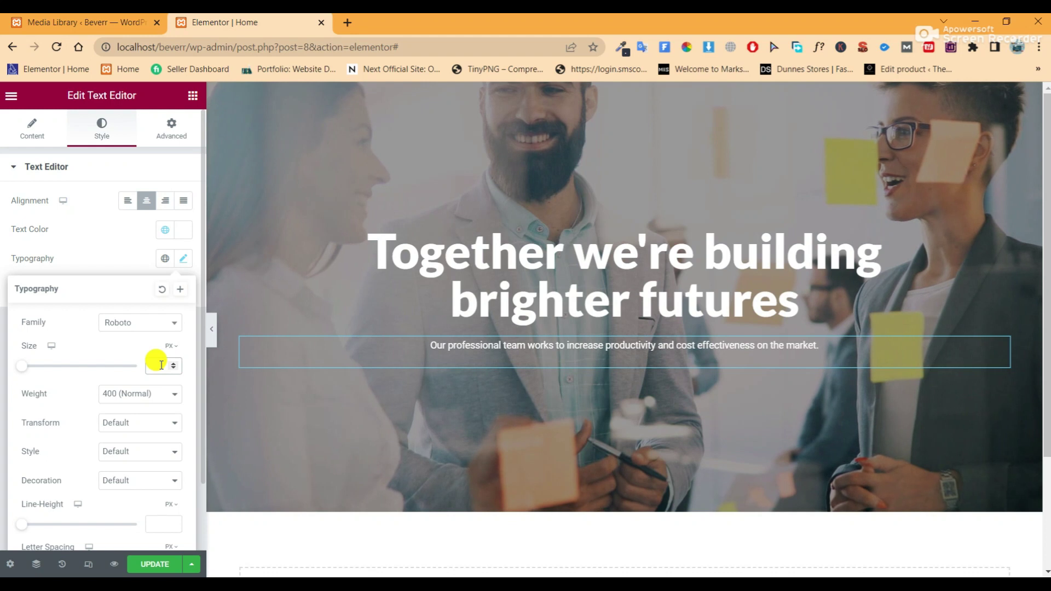
text(1)
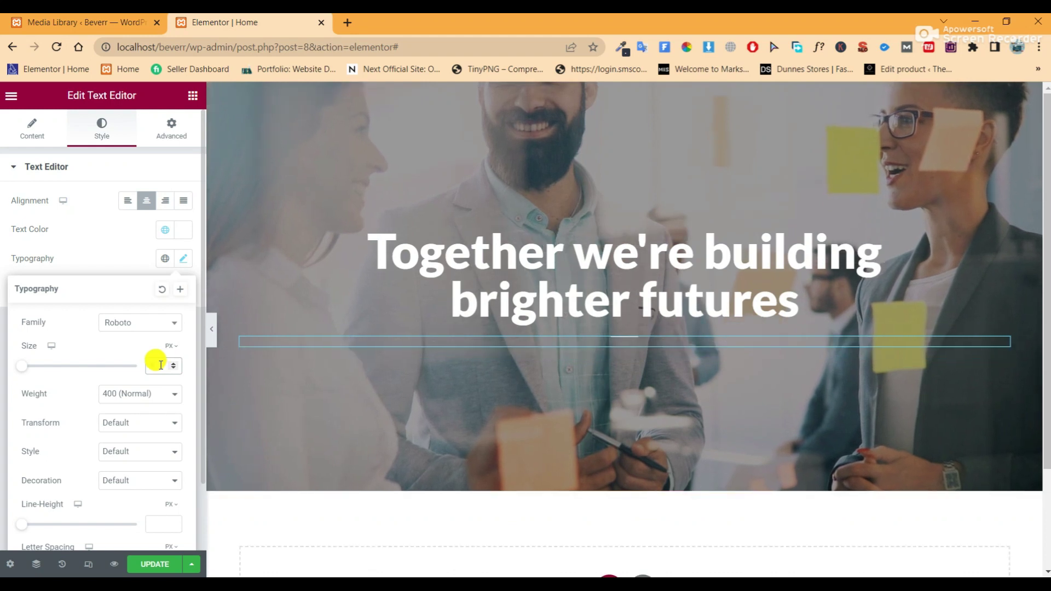
text(6)
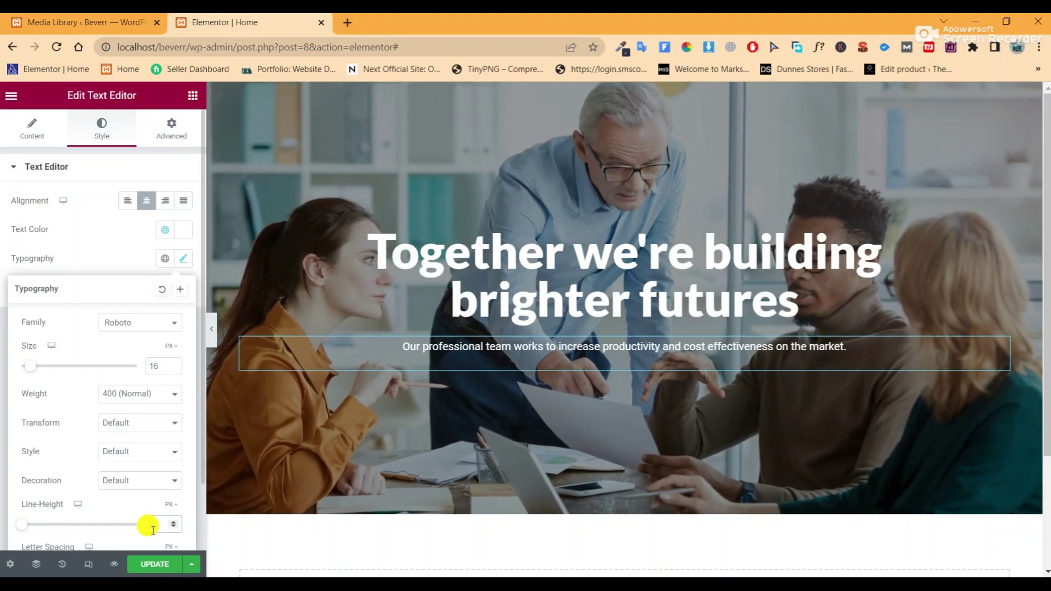
click(153, 526)
text(24)
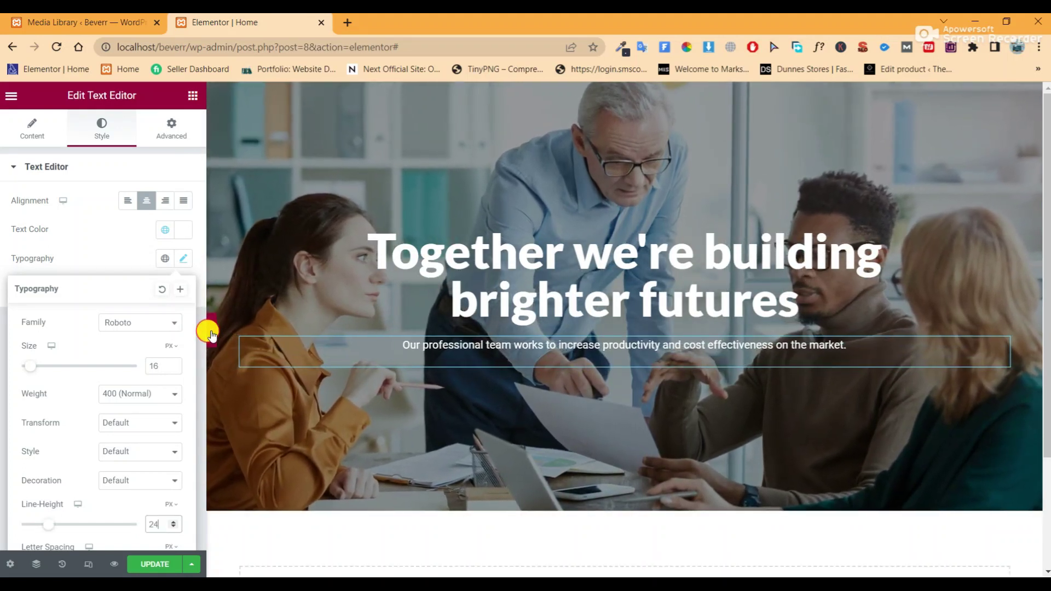
click(212, 330)
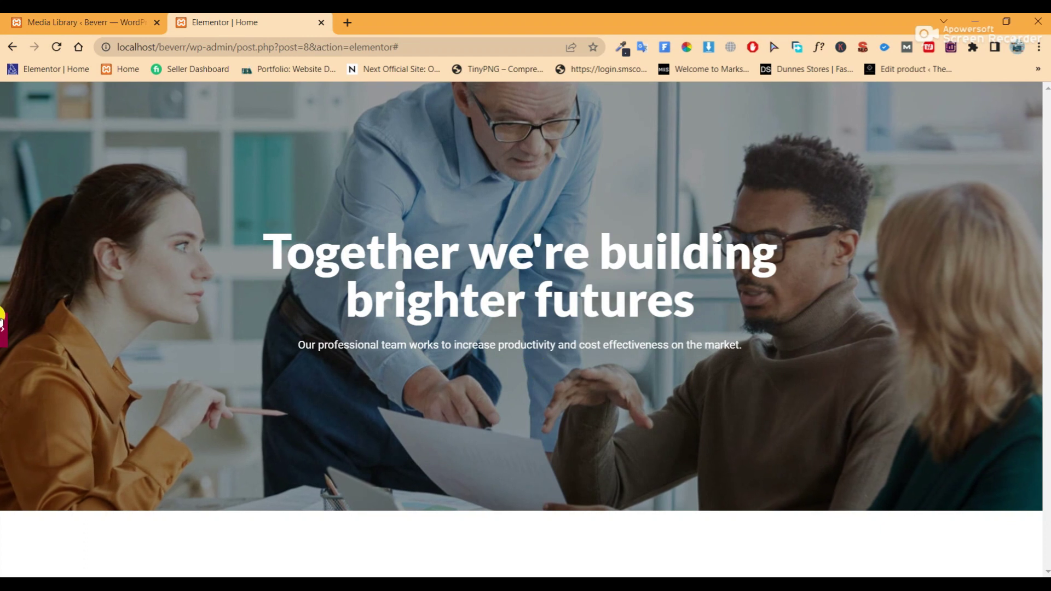
click(3, 329)
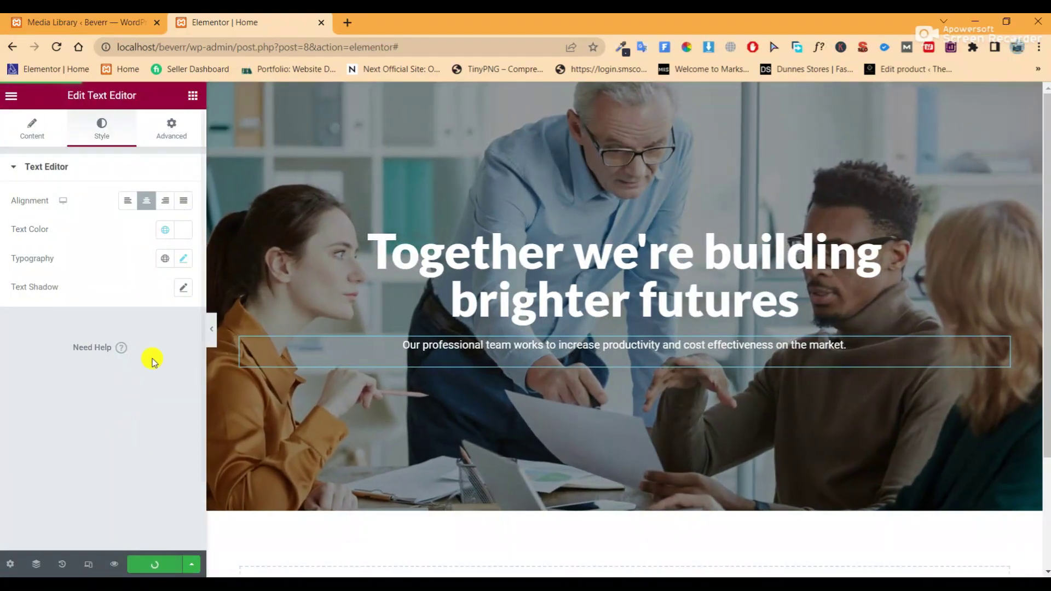
Add a Button widget below the hero paragraph and centre the hero column's contents horizontally
click(192, 97)
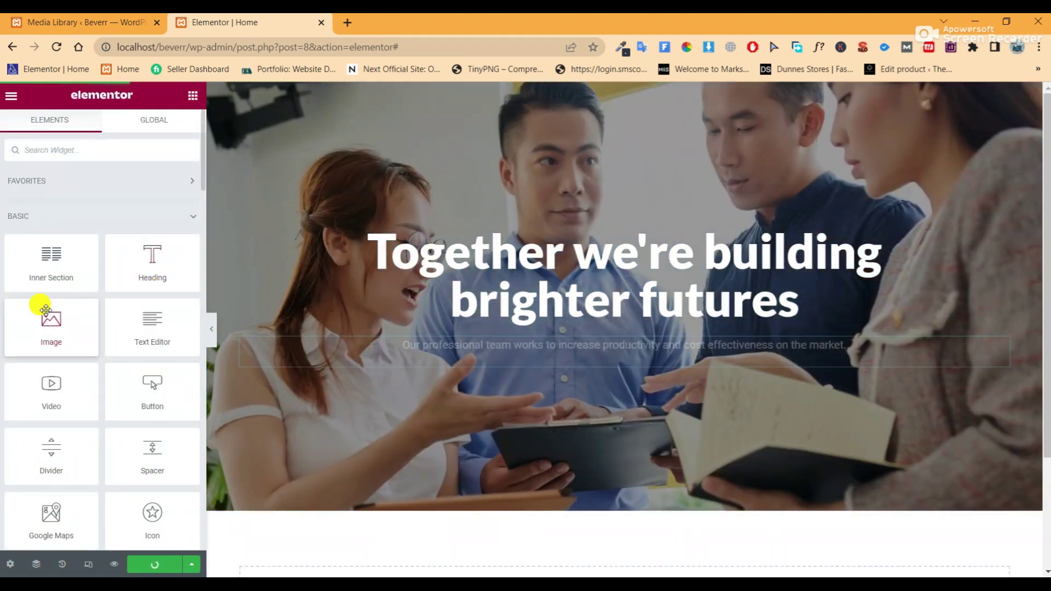
drag(146, 393, 526, 348)
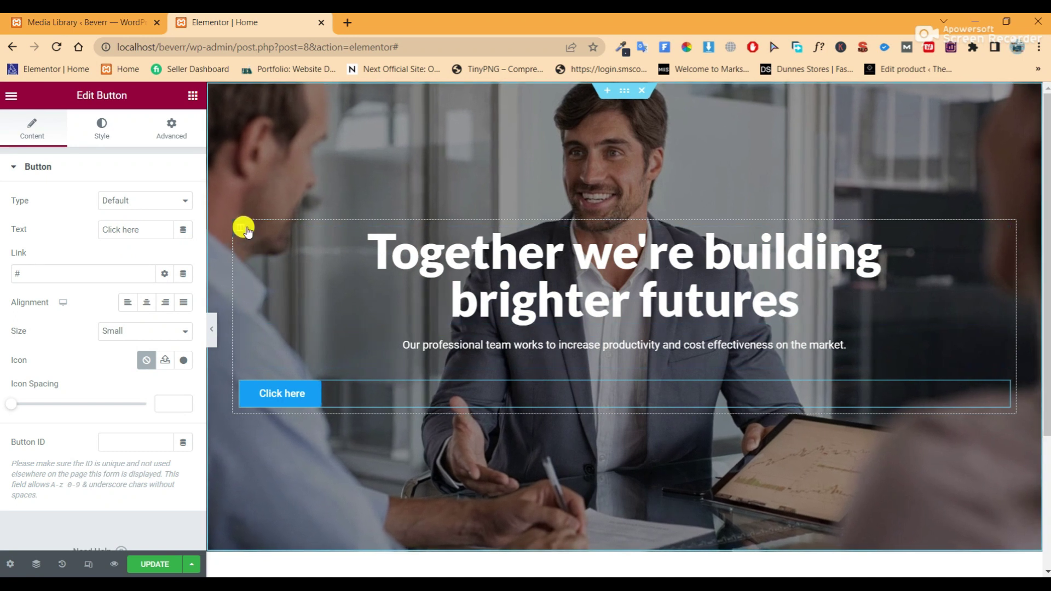
click(240, 231)
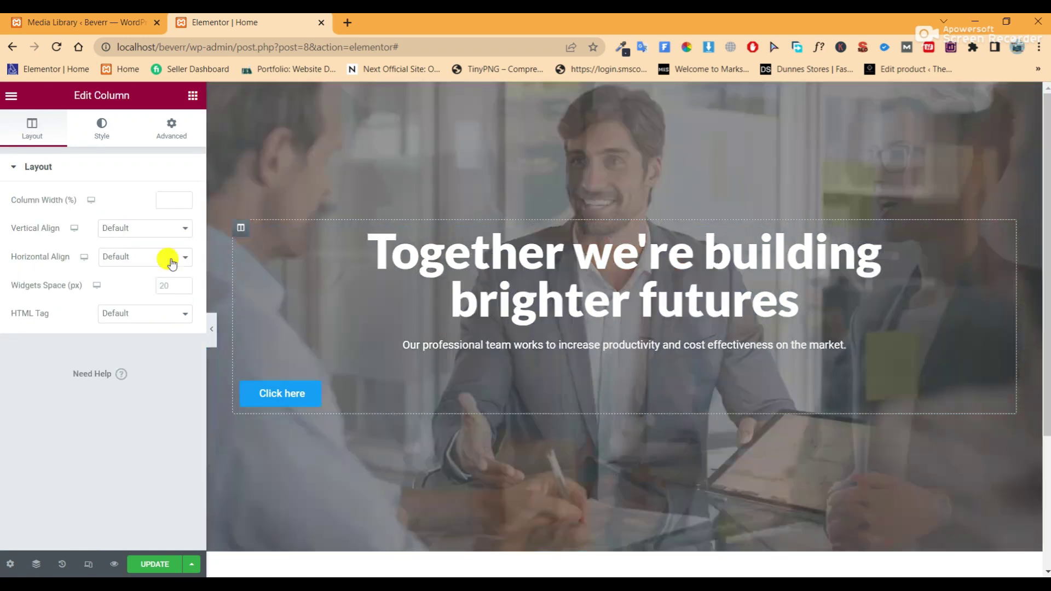
click(160, 256)
click(146, 293)
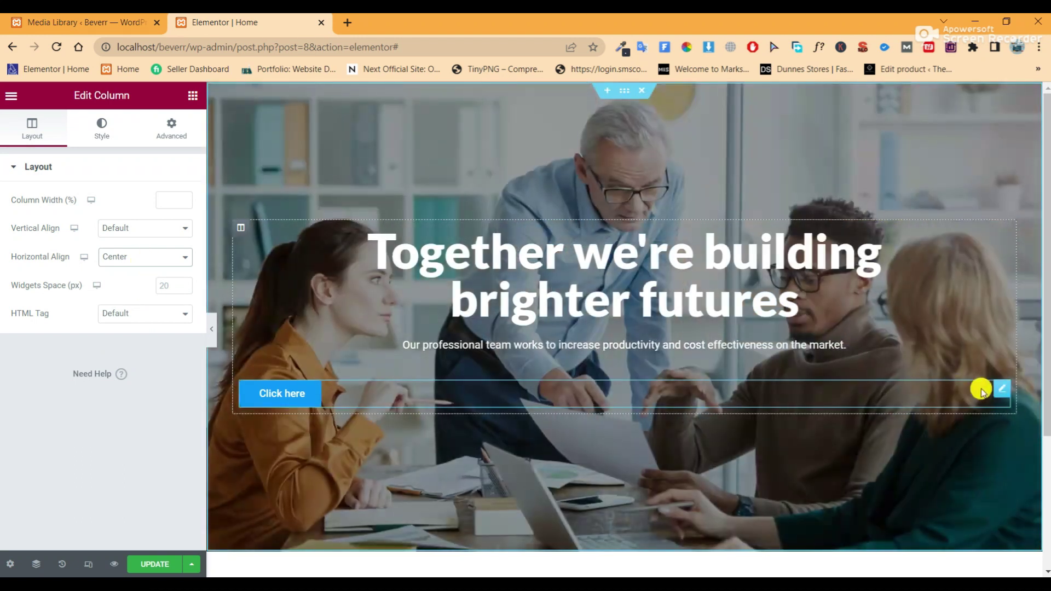
Set the button's width to fit its content so it sits centred
click(998, 394)
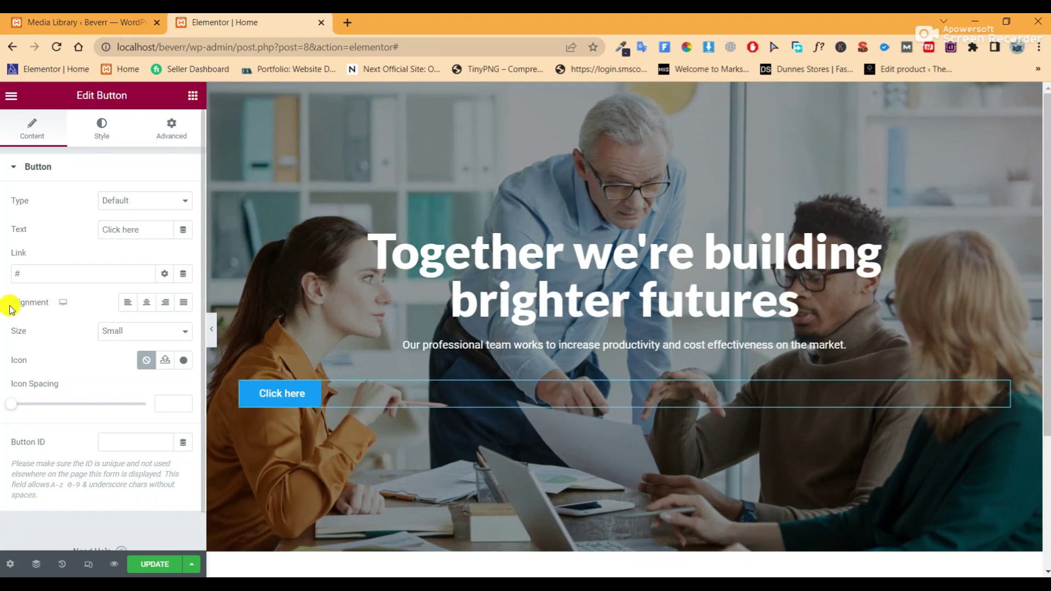
click(166, 131)
click(138, 307)
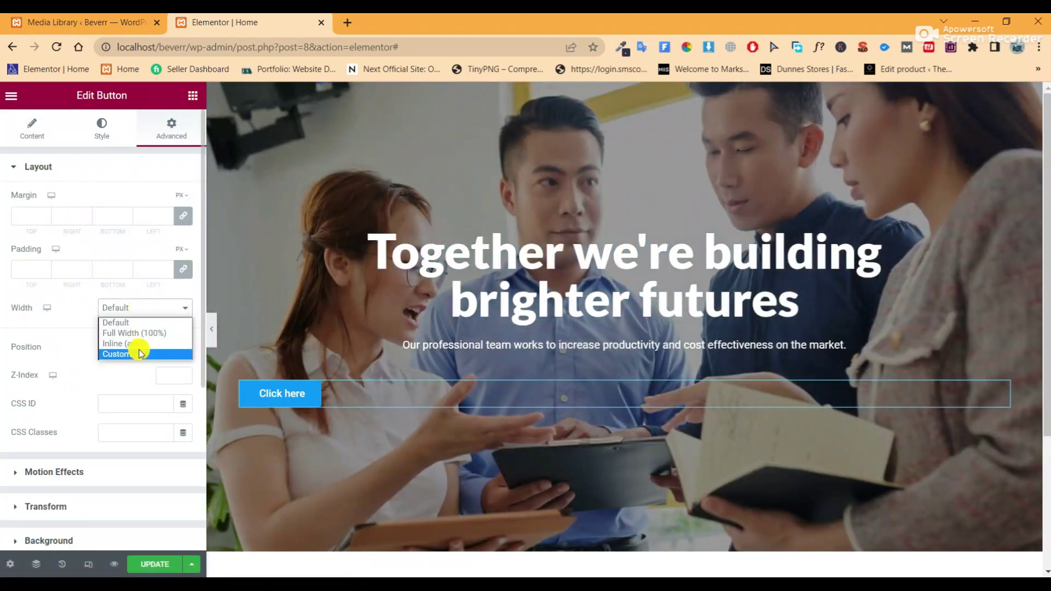
click(137, 343)
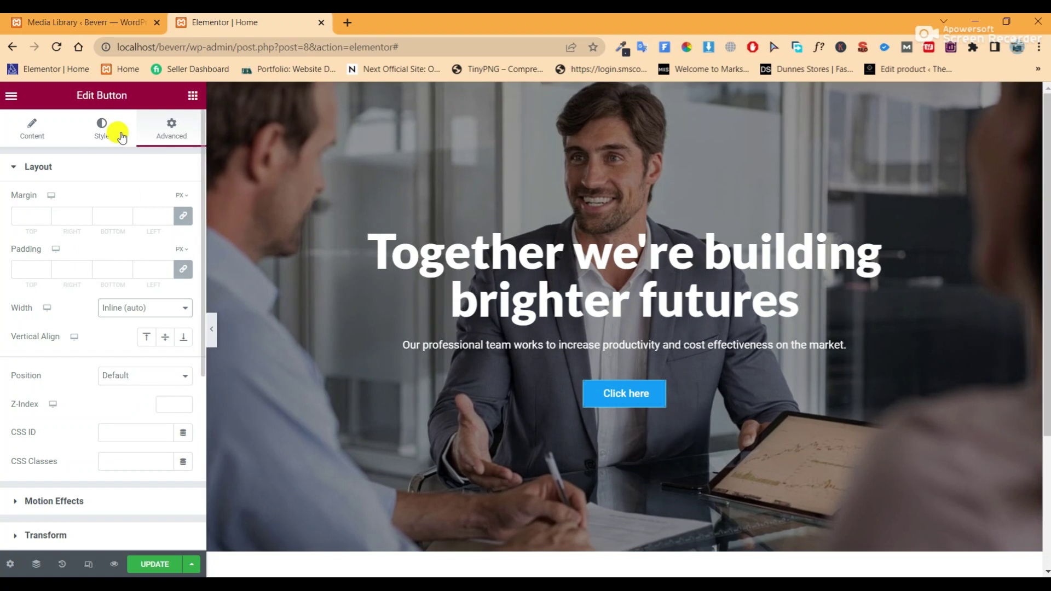
Replace the button label 'Click here' with 'Learn More'
click(33, 139)
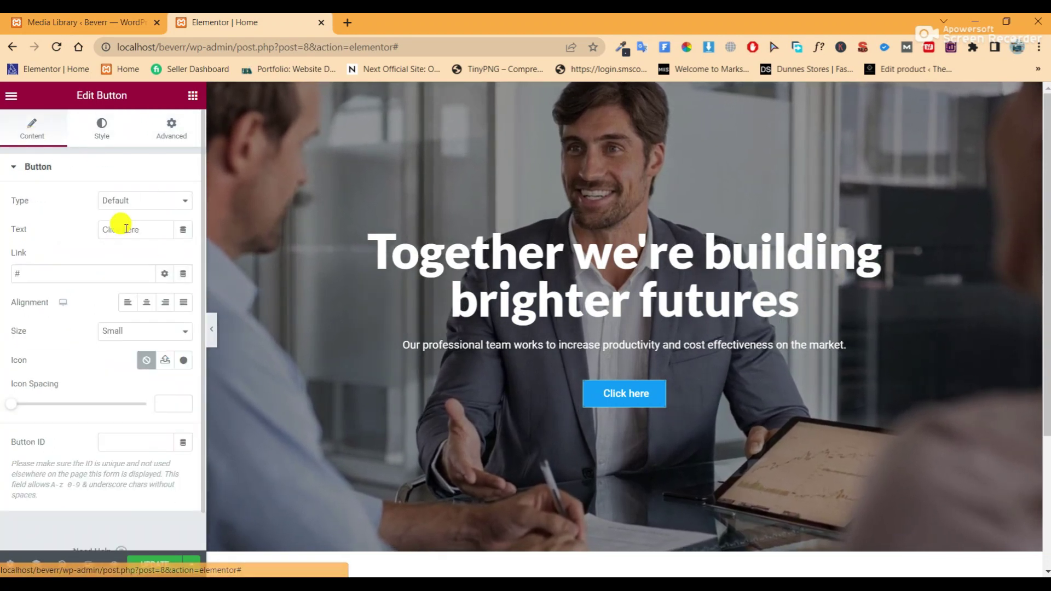
drag(141, 227, 50, 235)
text(Lear)
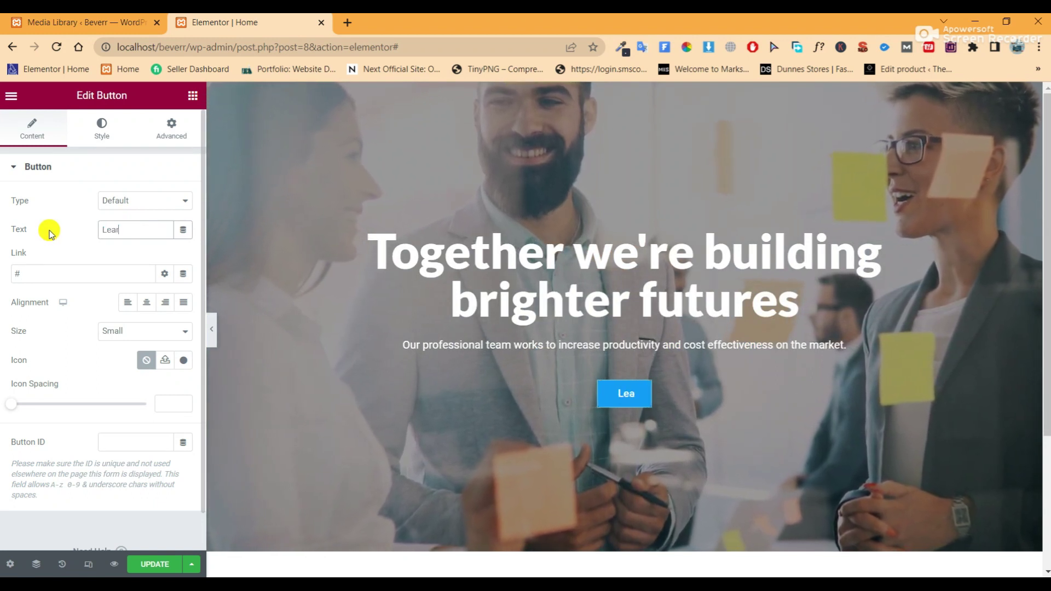
text(n More)
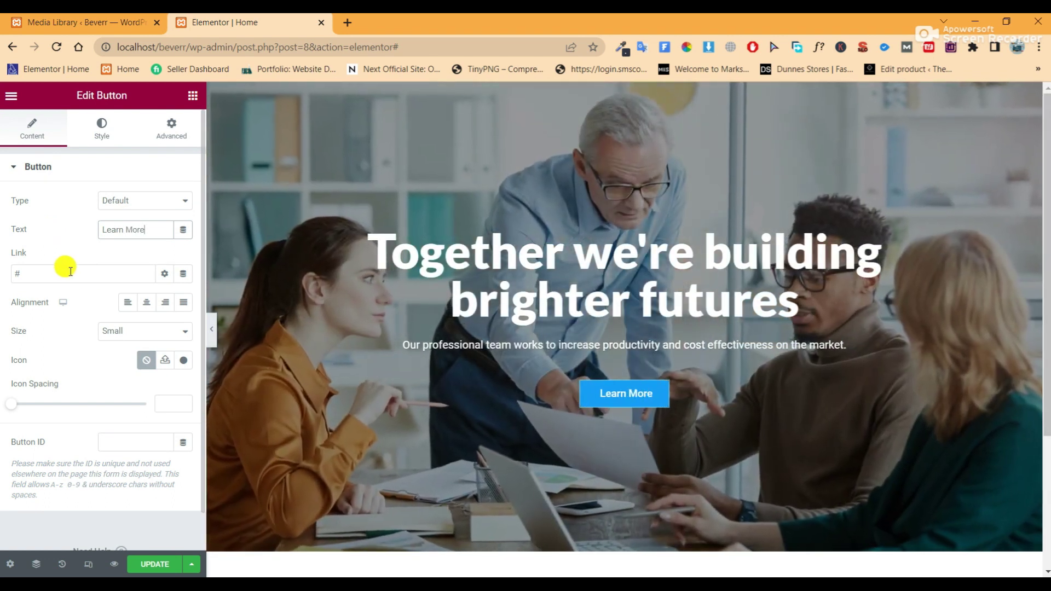
scroll(110, 296, down, 2)
scroll(110, 301, up, 2)
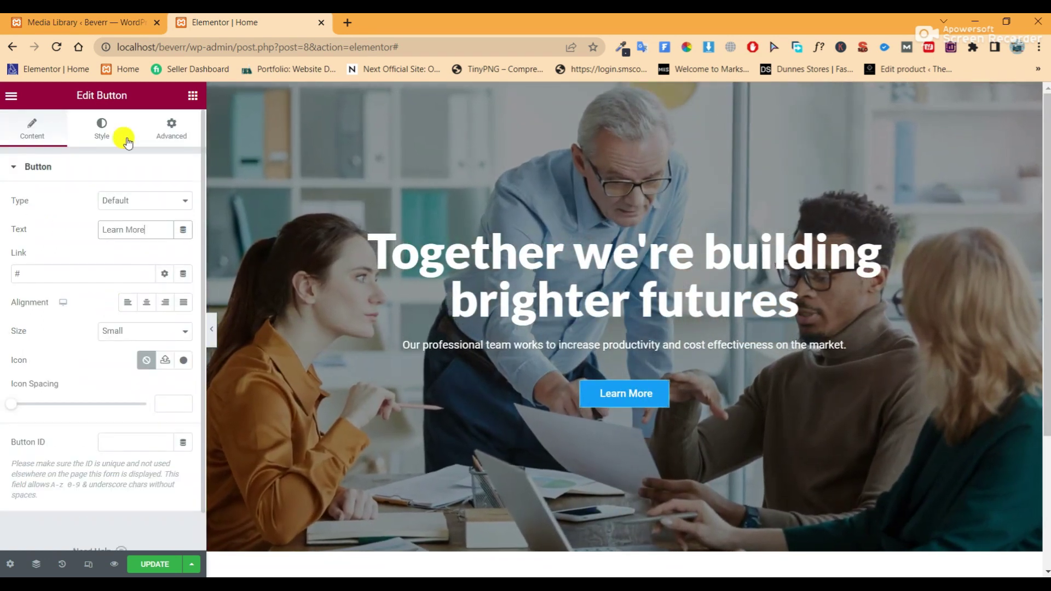
Give the button text a global font, weight 500 (Medium) and line height 16
click(98, 132)
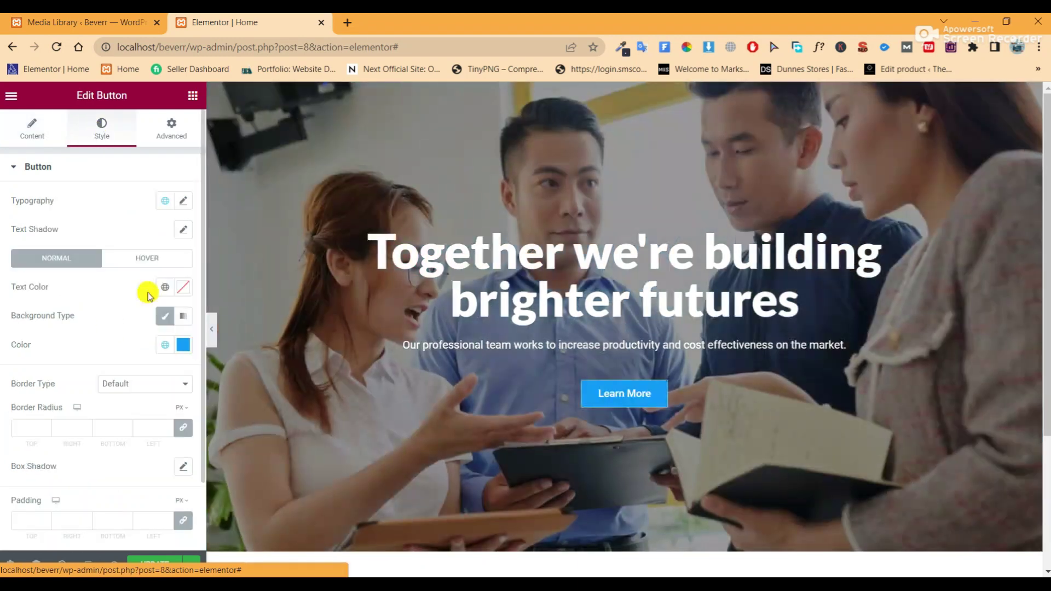
click(183, 201)
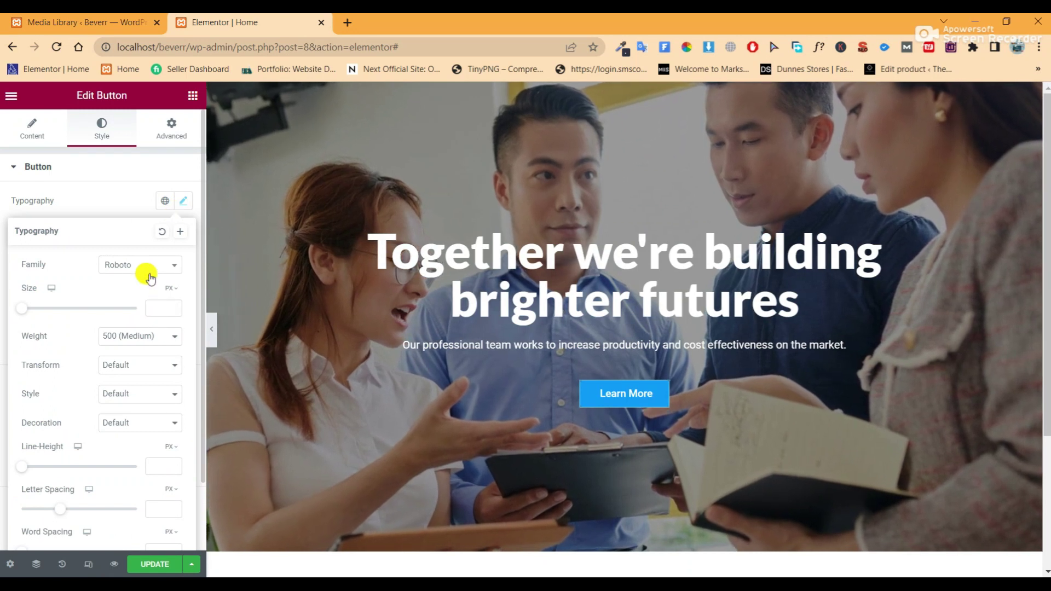
click(148, 275)
click(161, 205)
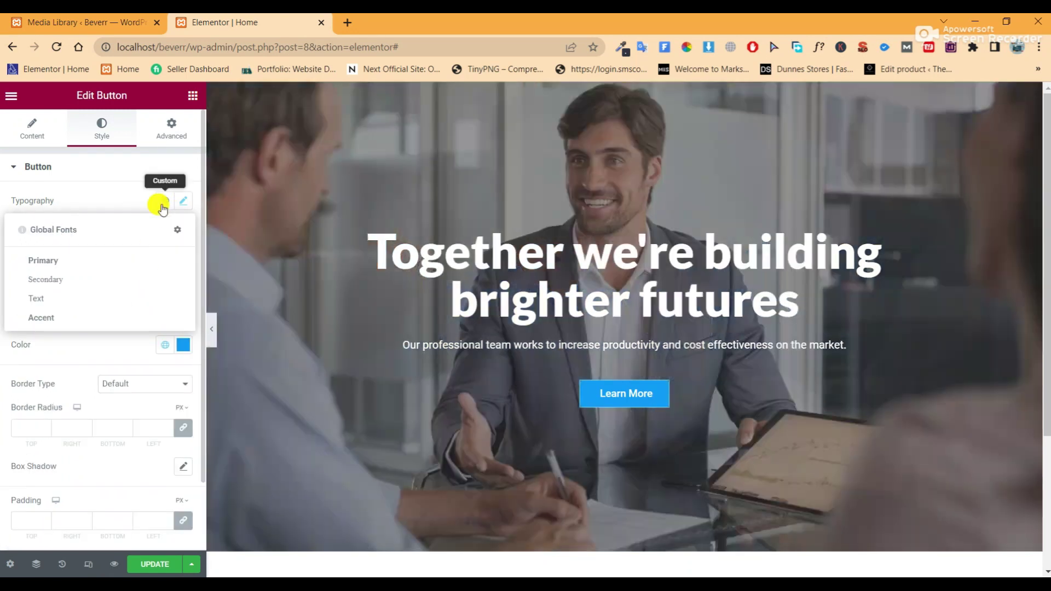
click(78, 266)
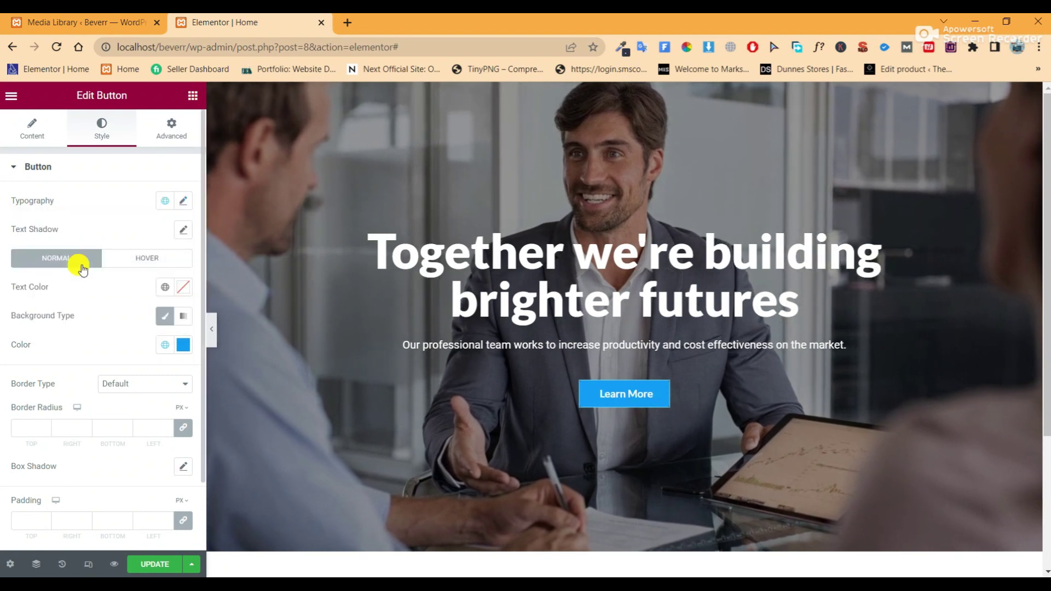
click(184, 207)
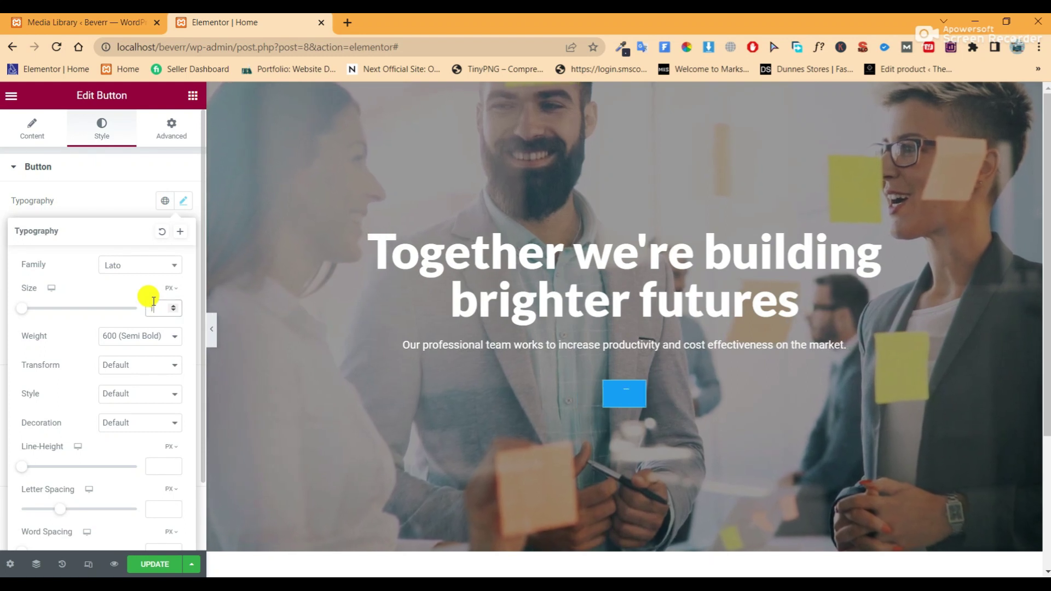
click(171, 336)
click(133, 379)
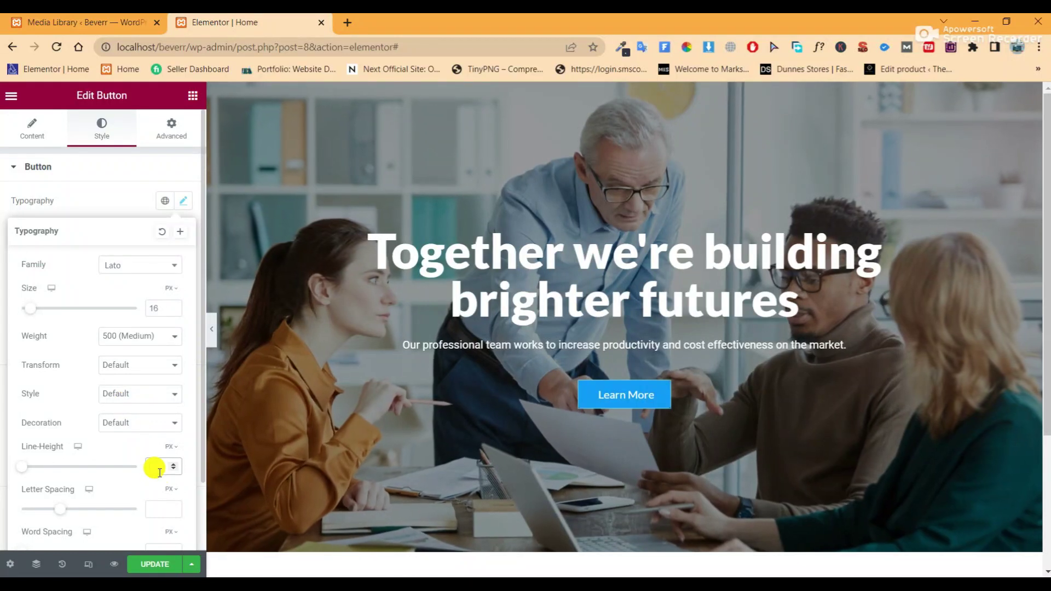
click(159, 468)
text(16)
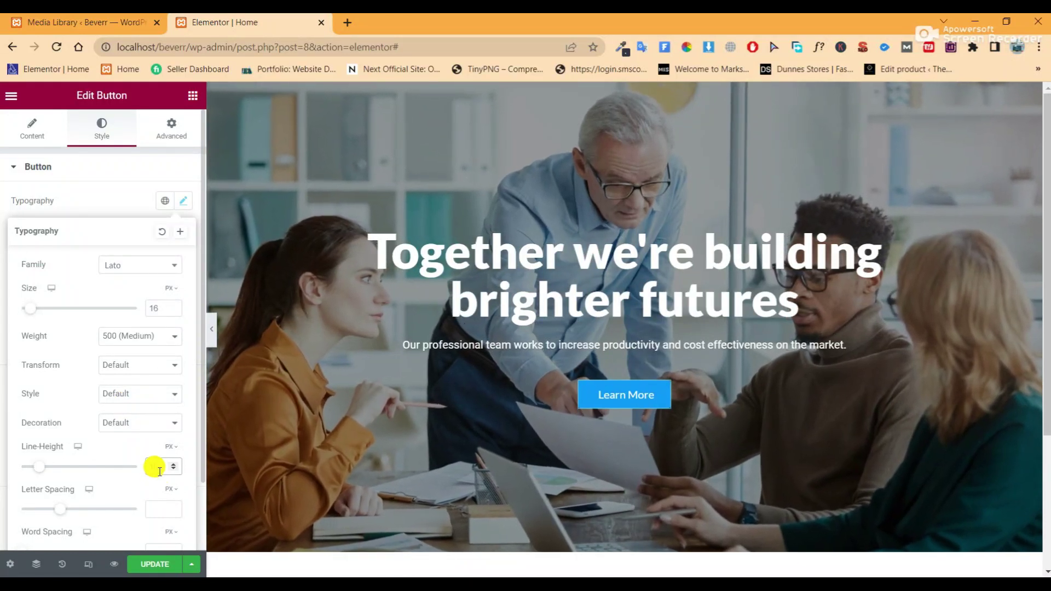
scroll(139, 487, down, 2)
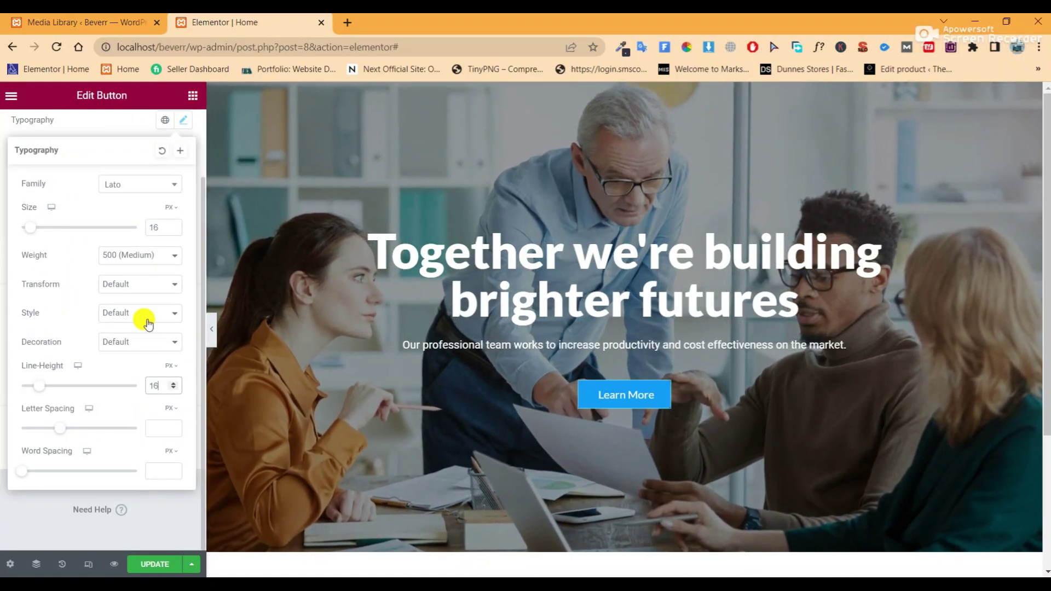
scroll(146, 319, up, 2)
click(184, 206)
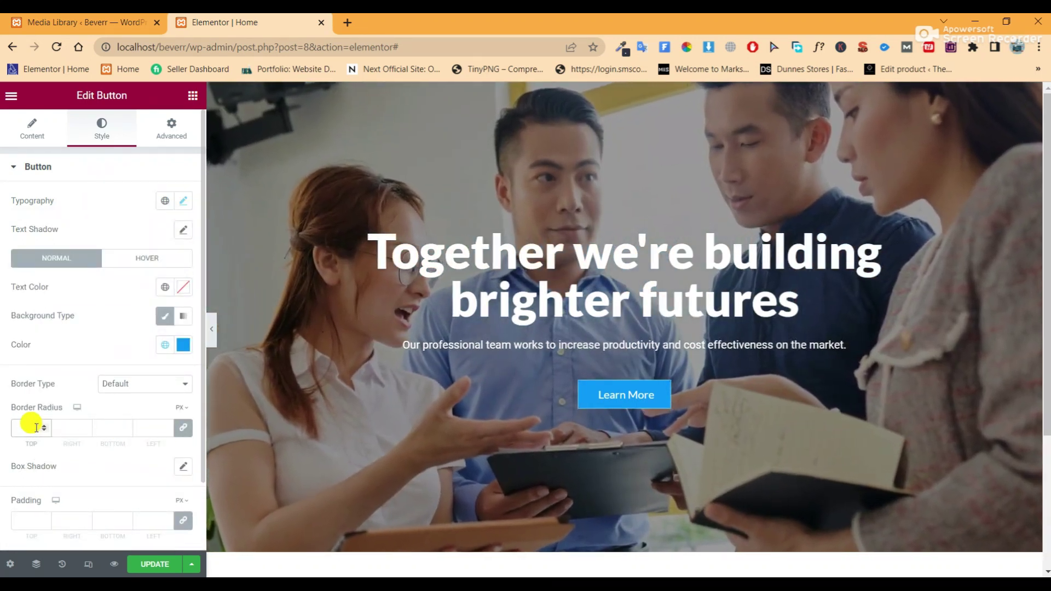
Round the button corners to 50, make it orange Secondary with a blue Accent hover, and save
click(37, 427)
text(50)
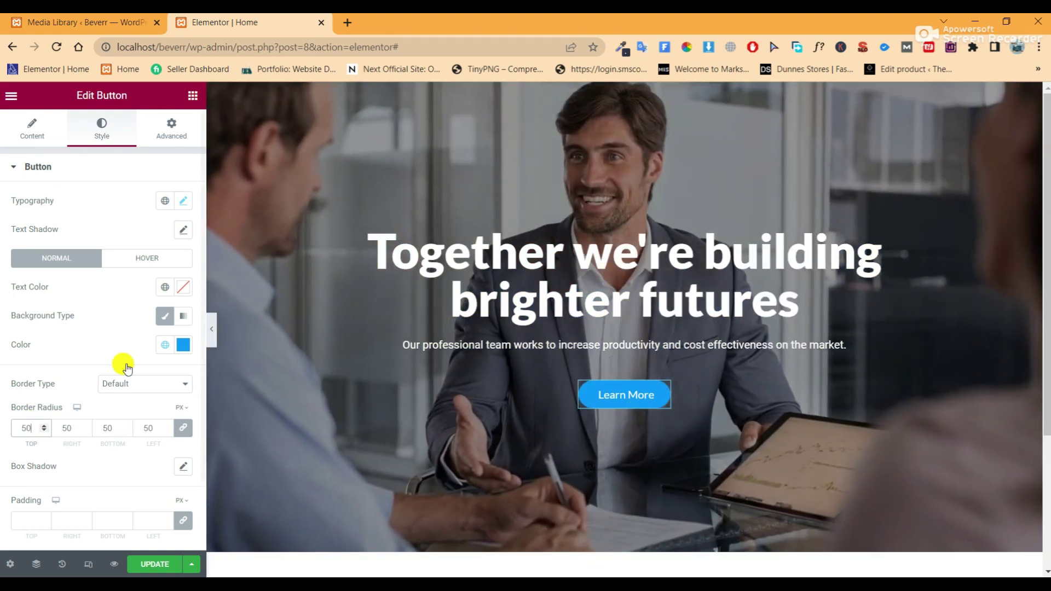
click(164, 345)
click(58, 432)
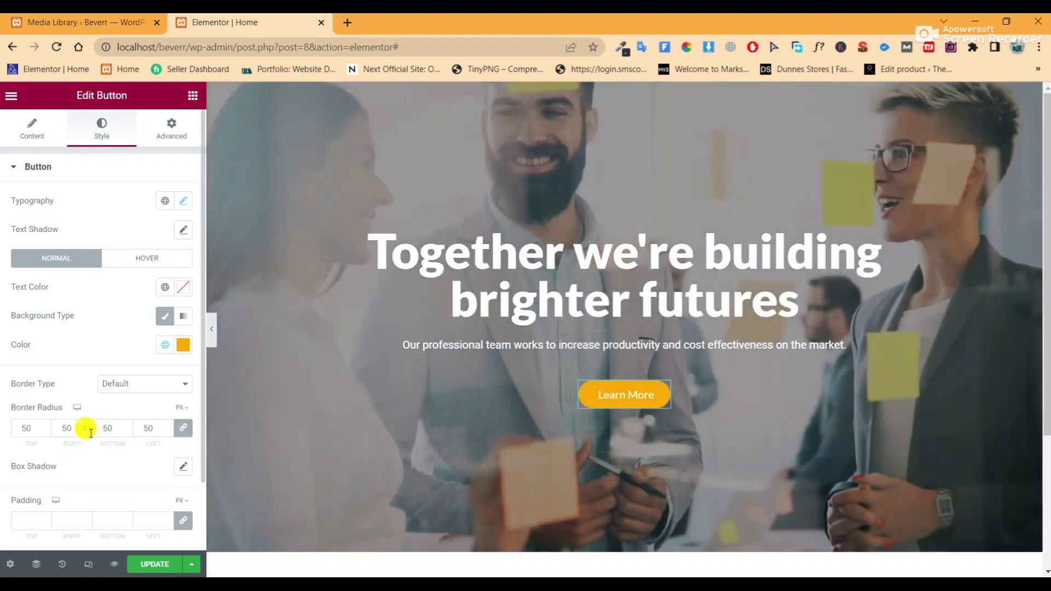
click(153, 259)
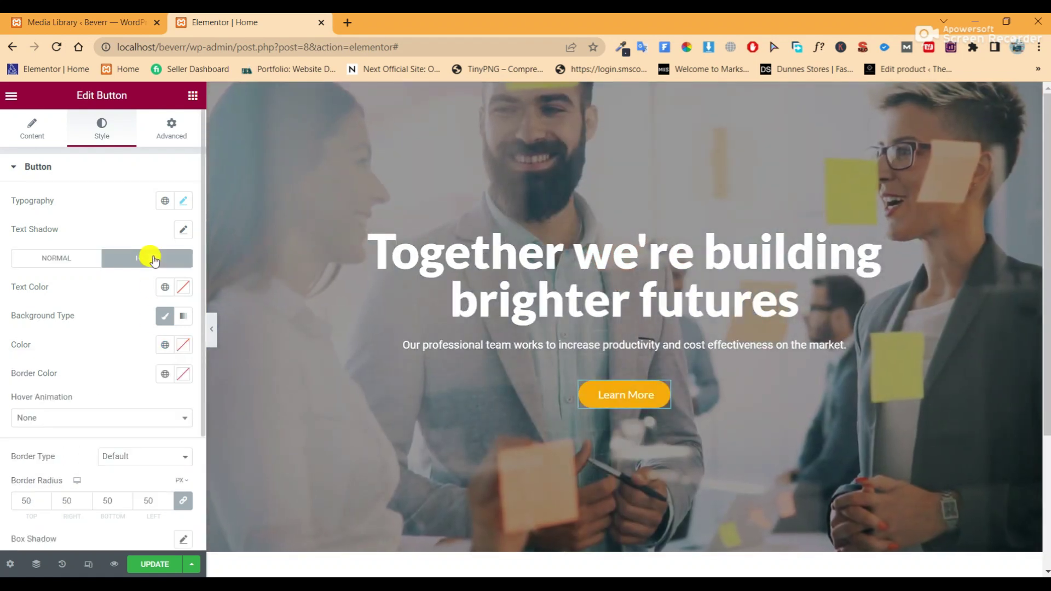
click(164, 345)
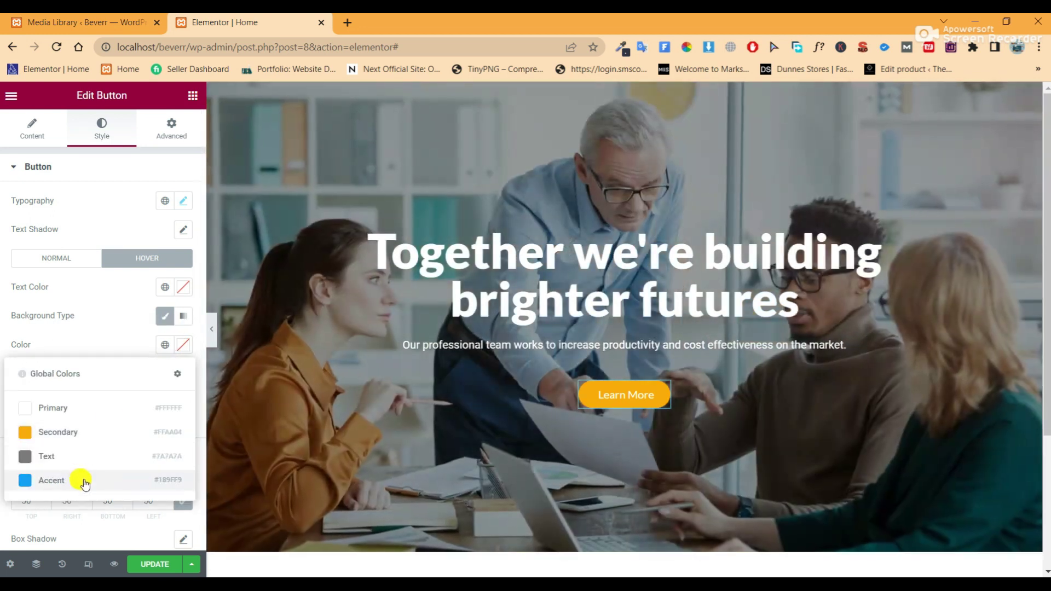
click(85, 482)
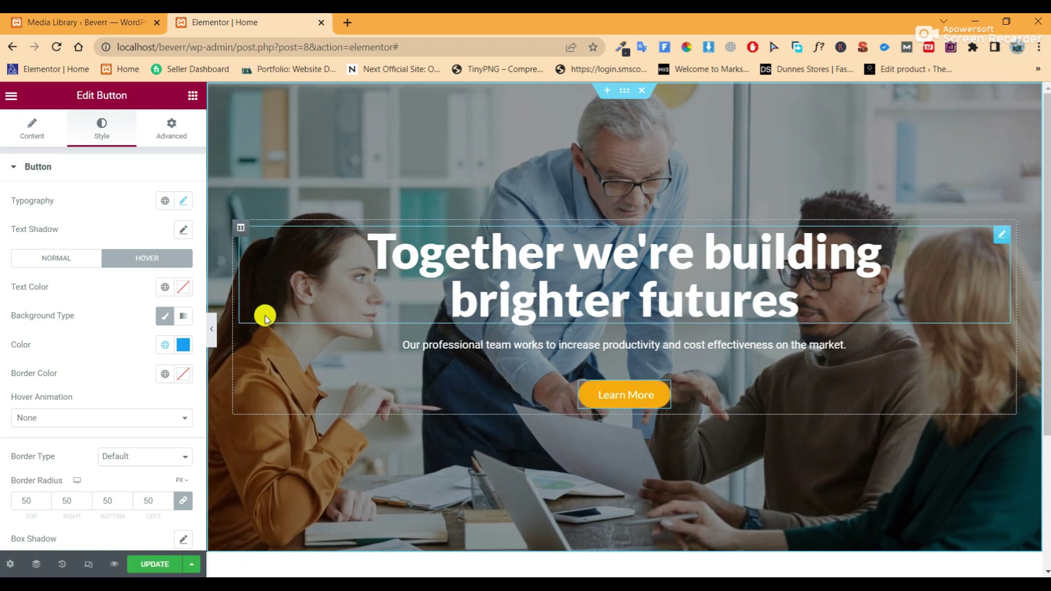
click(145, 566)
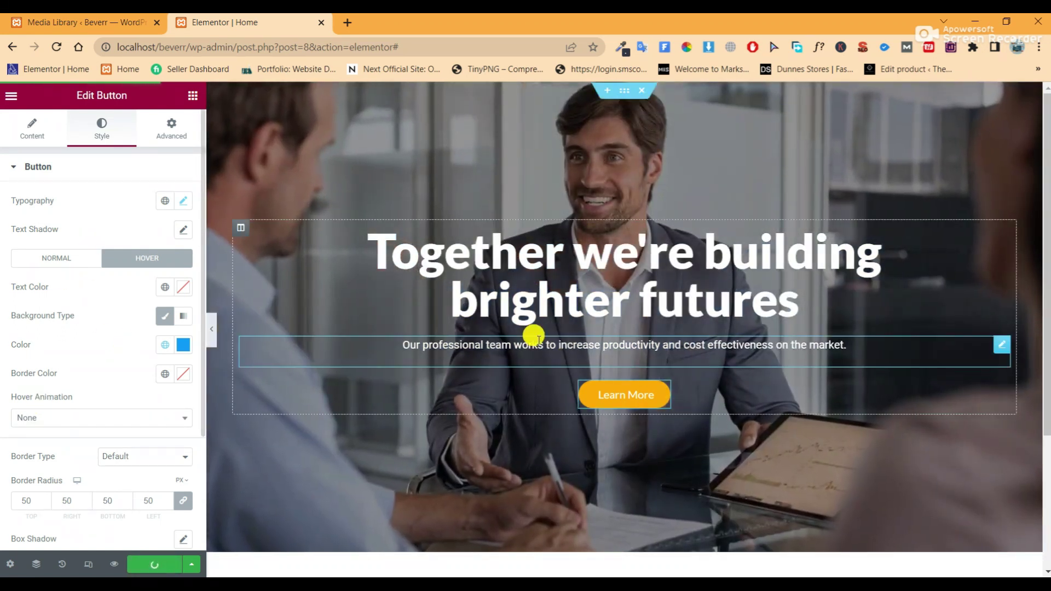
Duplicate the Learn More button and give the copy a 20 px left margin
right_click(664, 397)
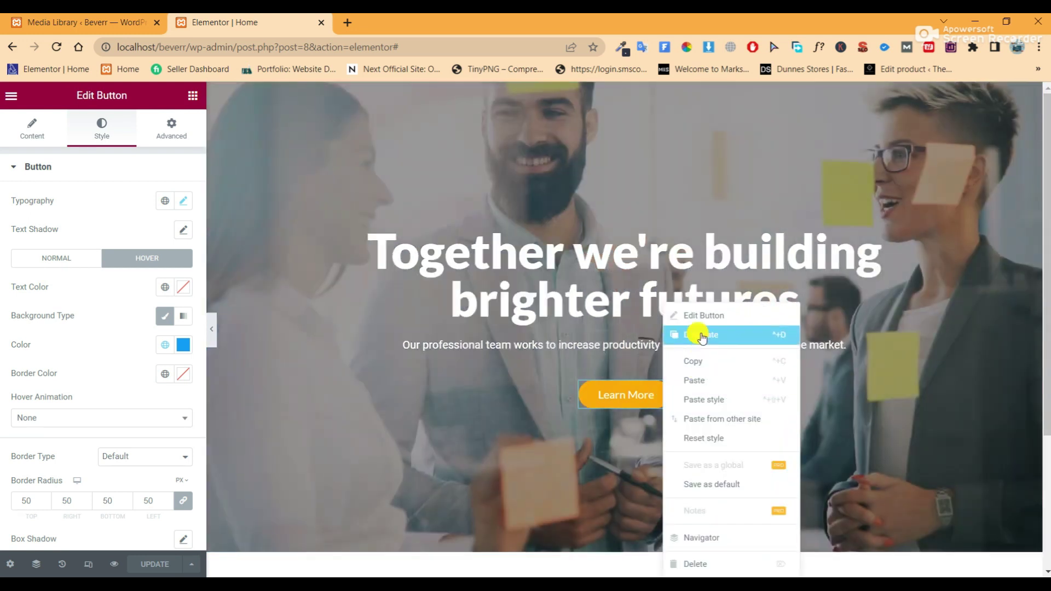
click(701, 337)
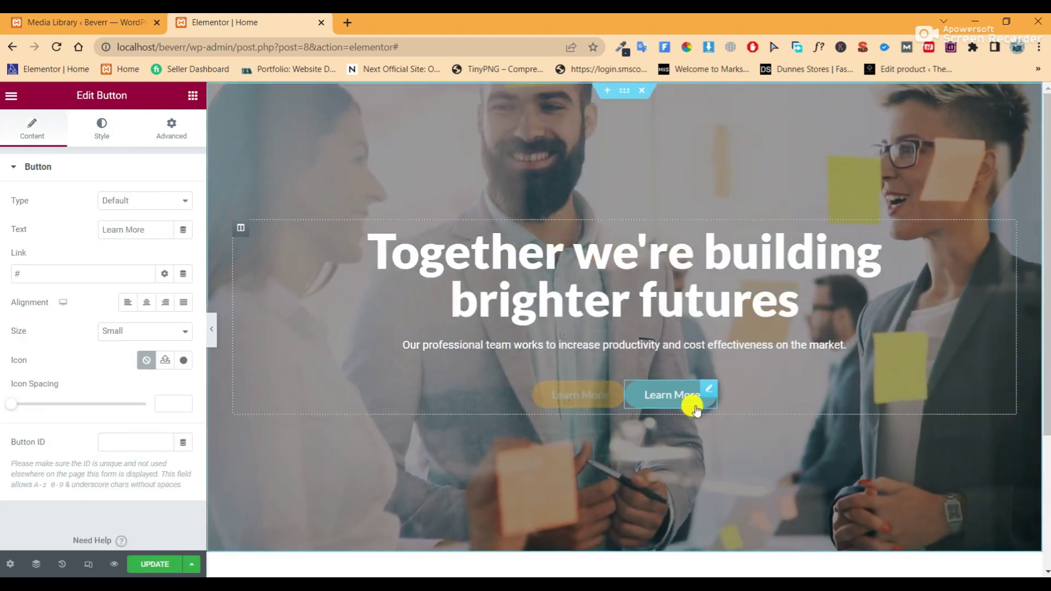
click(172, 126)
click(183, 216)
click(145, 217)
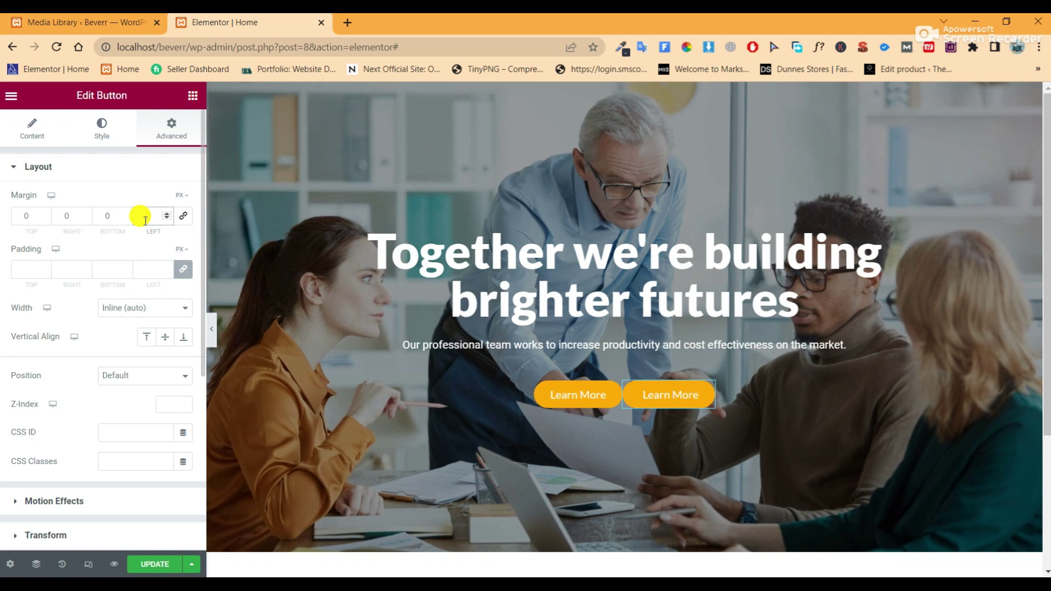
text(20)
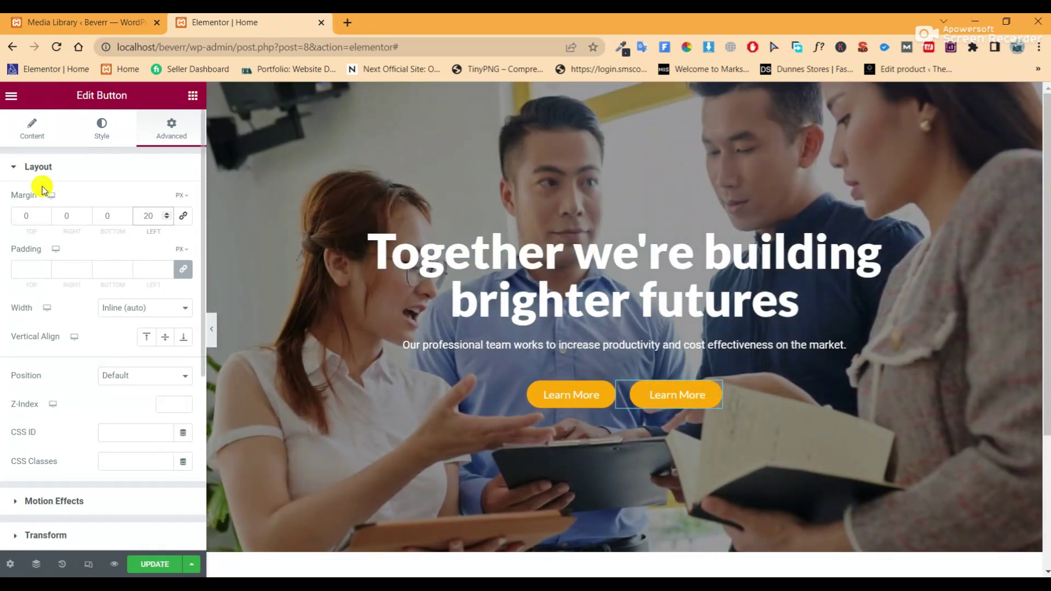
Make the second button blue Accent with no hover colour, and save the page
click(93, 134)
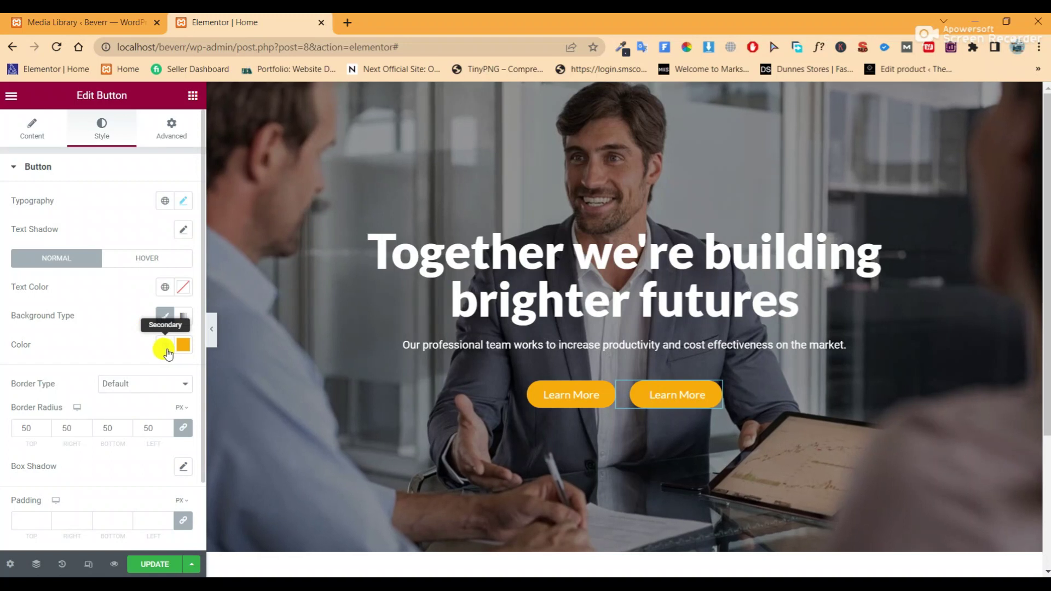
click(164, 344)
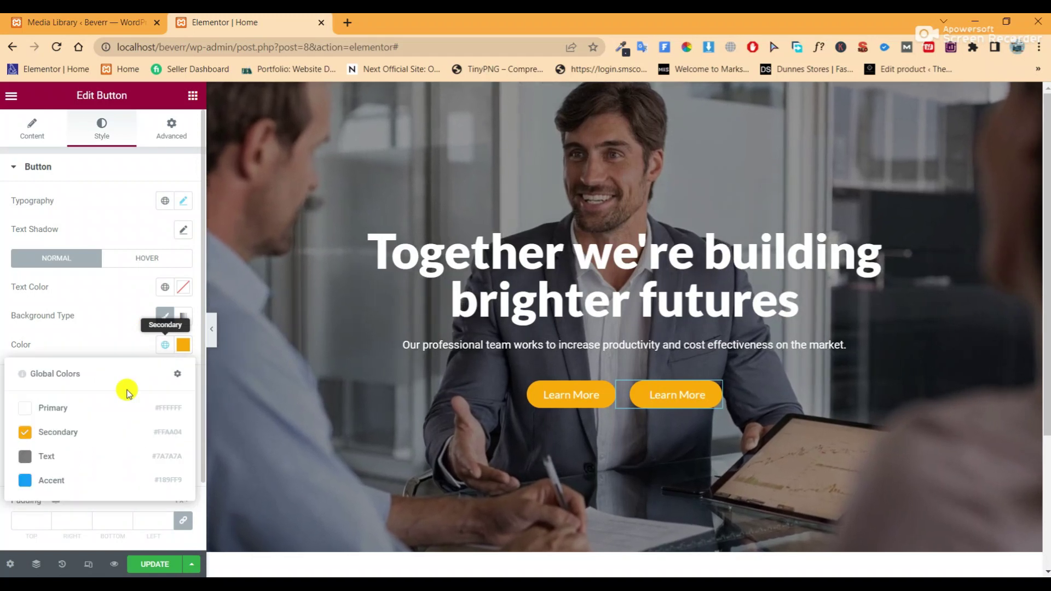
click(86, 479)
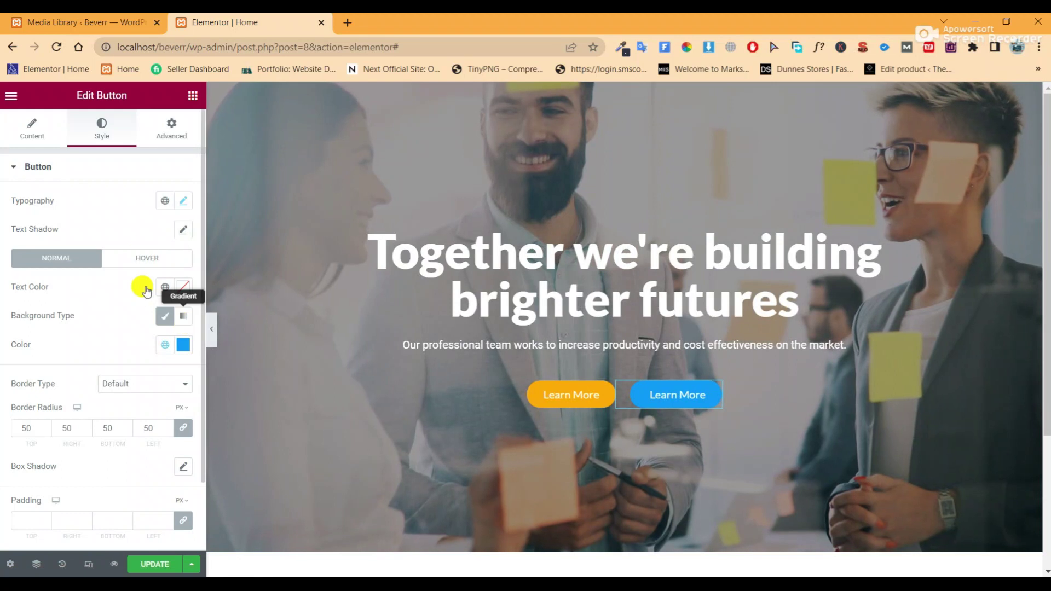
click(152, 260)
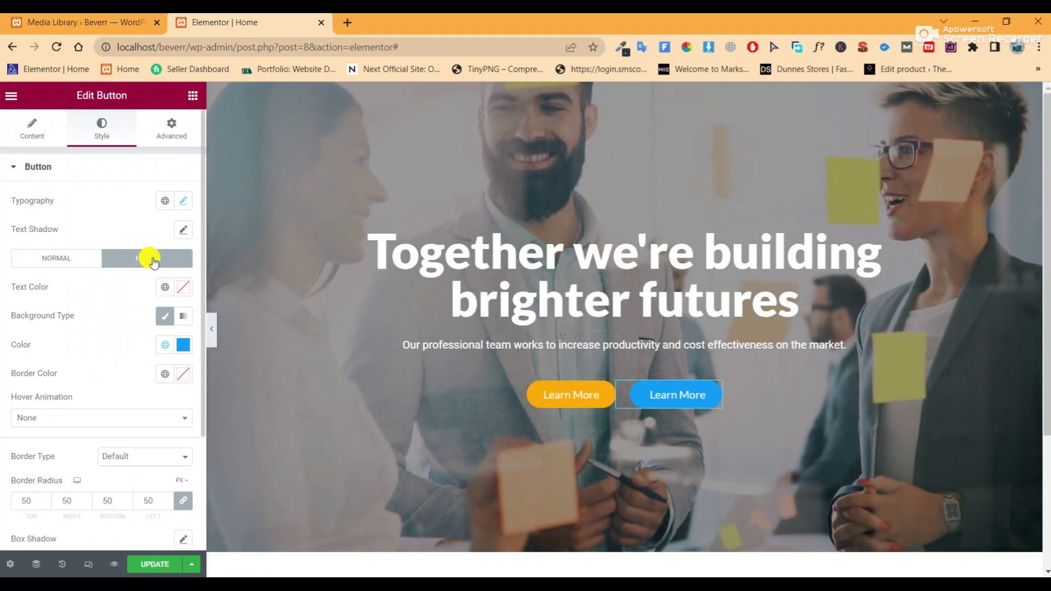
click(182, 346)
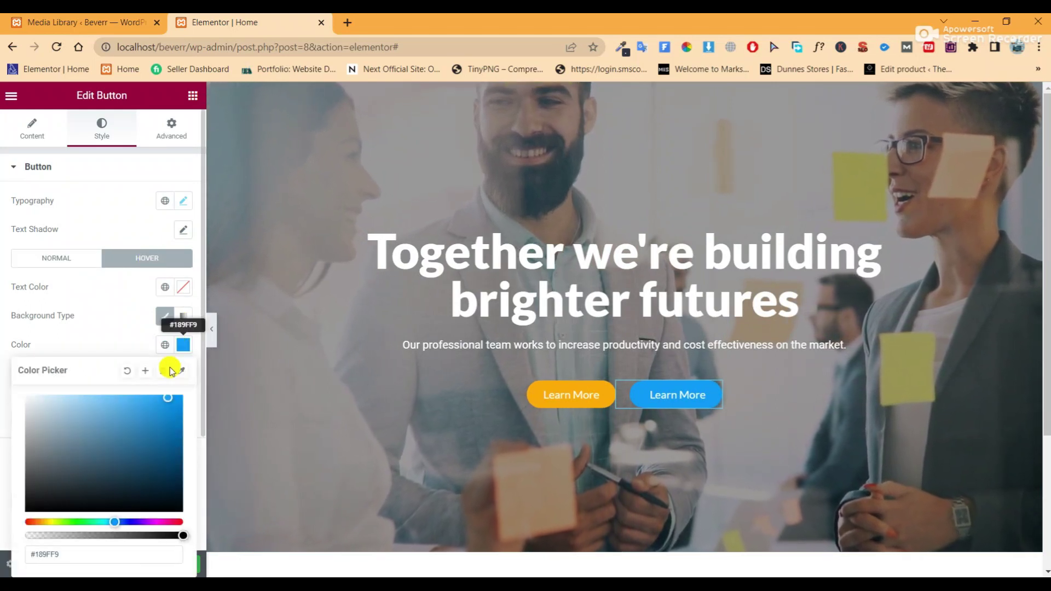
click(143, 312)
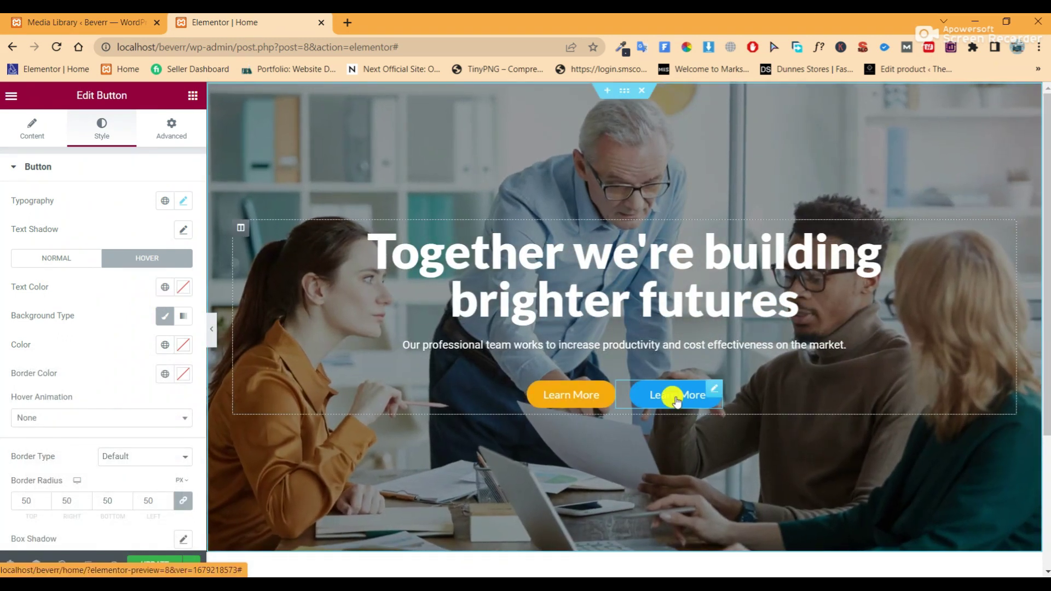
click(157, 563)
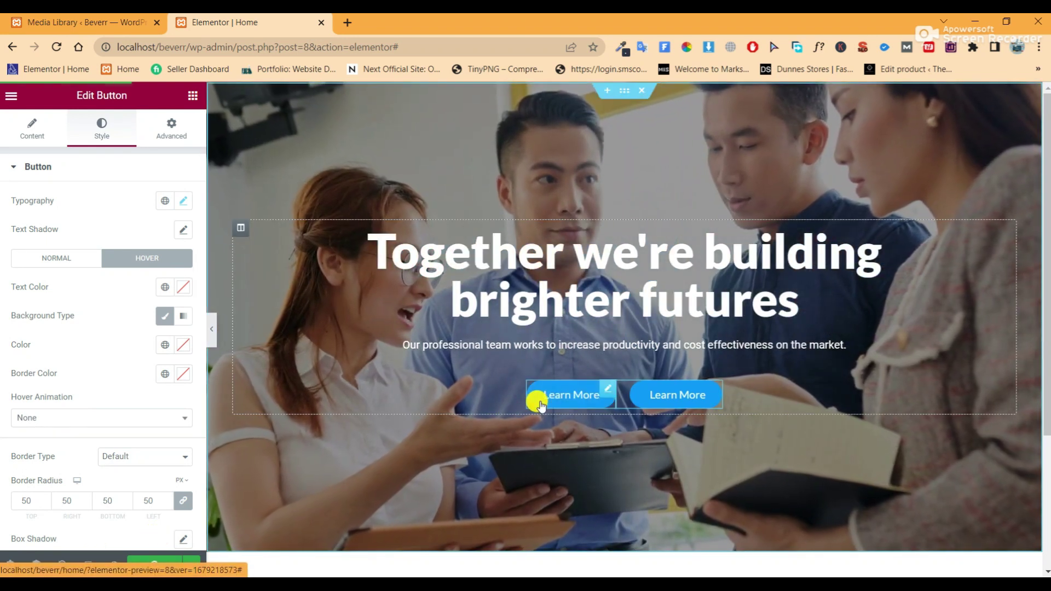
Add a new single-column section below the hero
scroll(514, 443, down, 4)
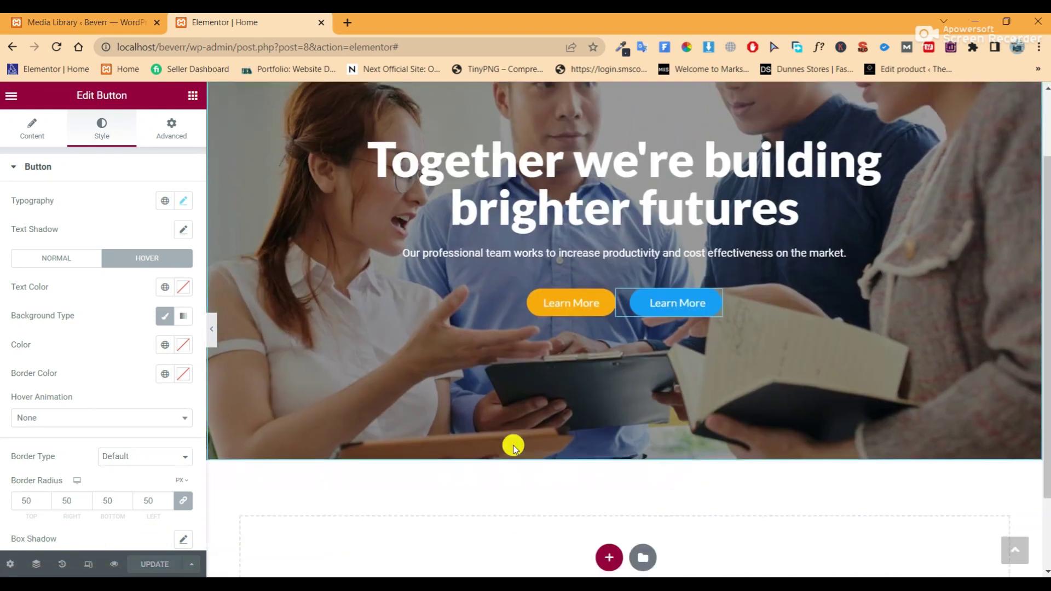
click(609, 460)
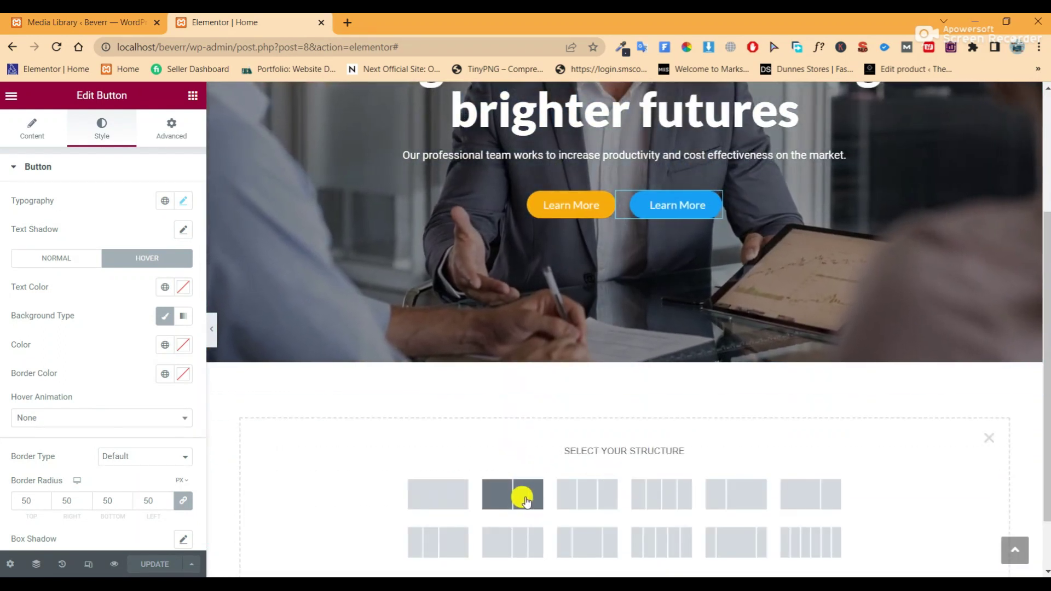
click(452, 500)
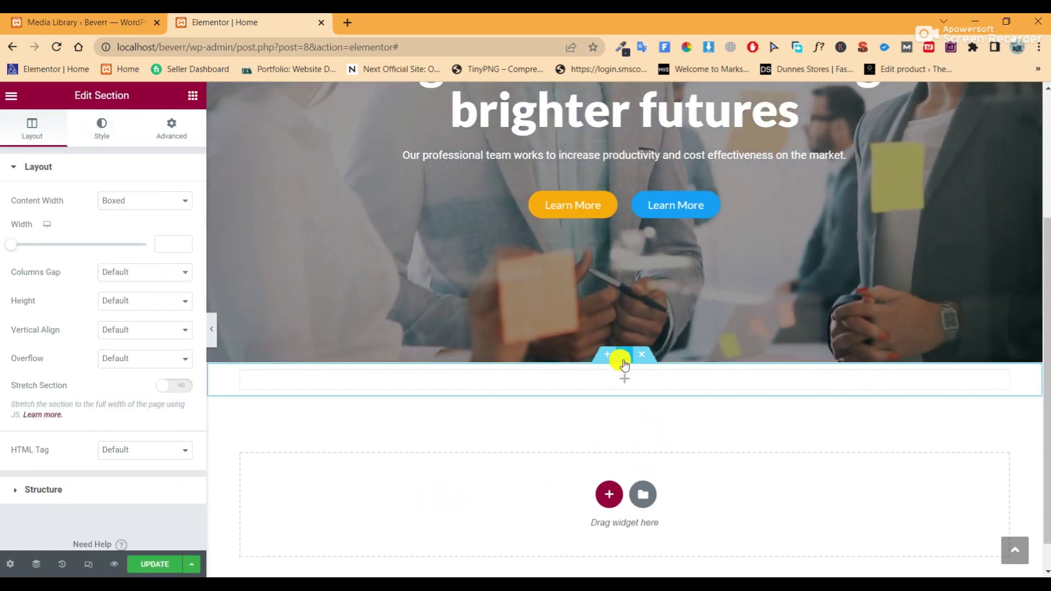
Clear the new section's padding values in its Advanced settings
click(152, 132)
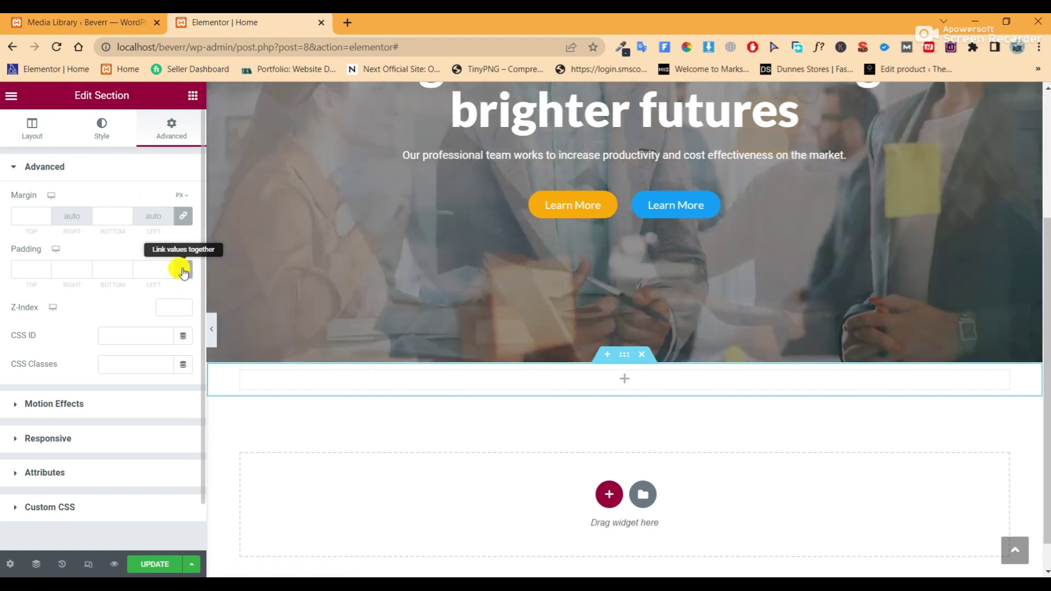
click(38, 270)
text(0)
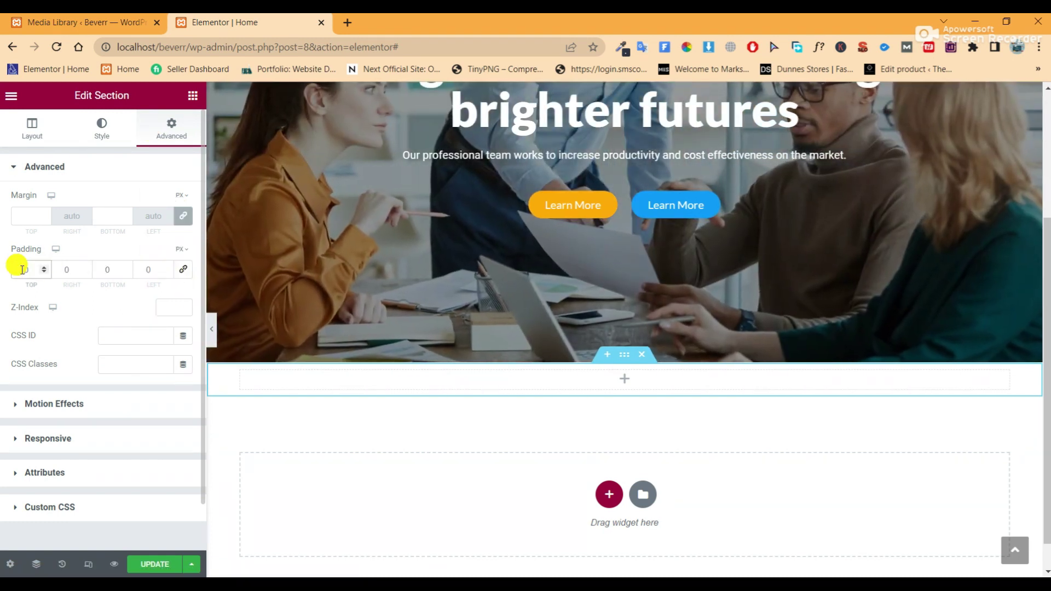
click(184, 268)
key(BackSpace)
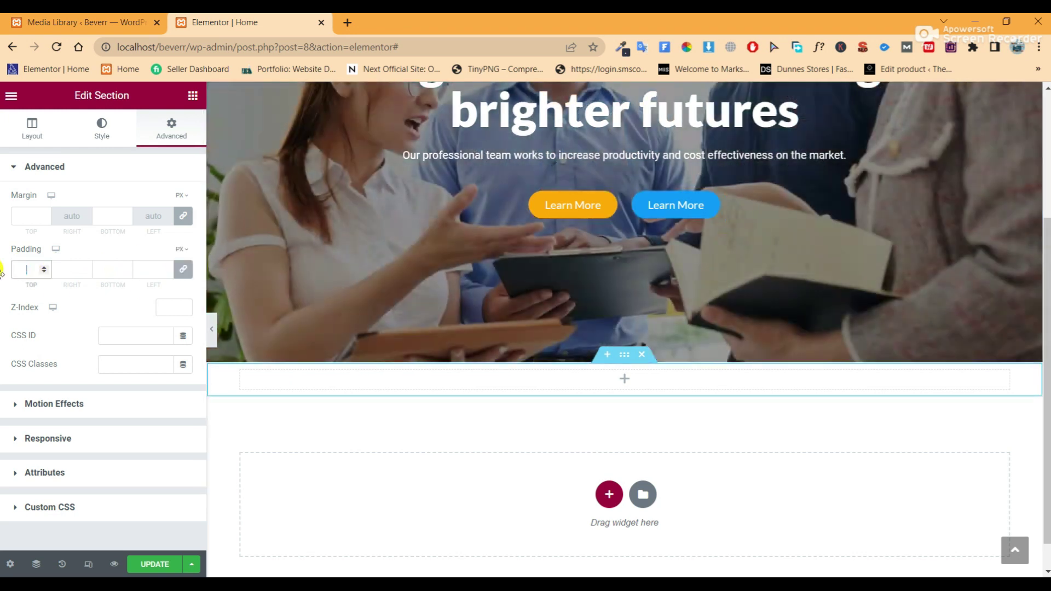
click(193, 95)
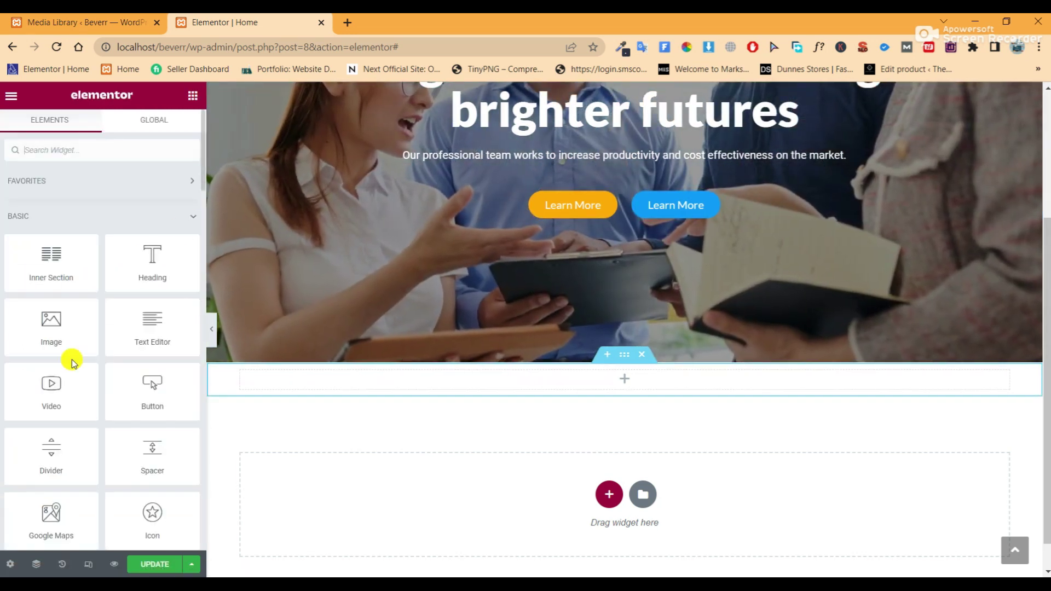
Drop an inner section into the empty section and duplicate columns to make four
drag(49, 267, 572, 380)
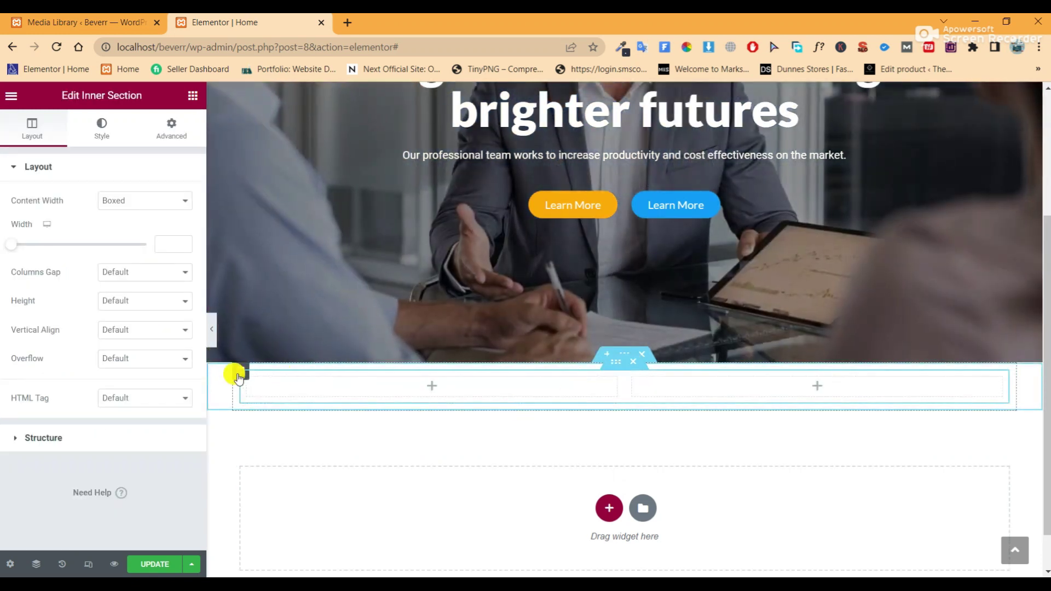
right_click(250, 386)
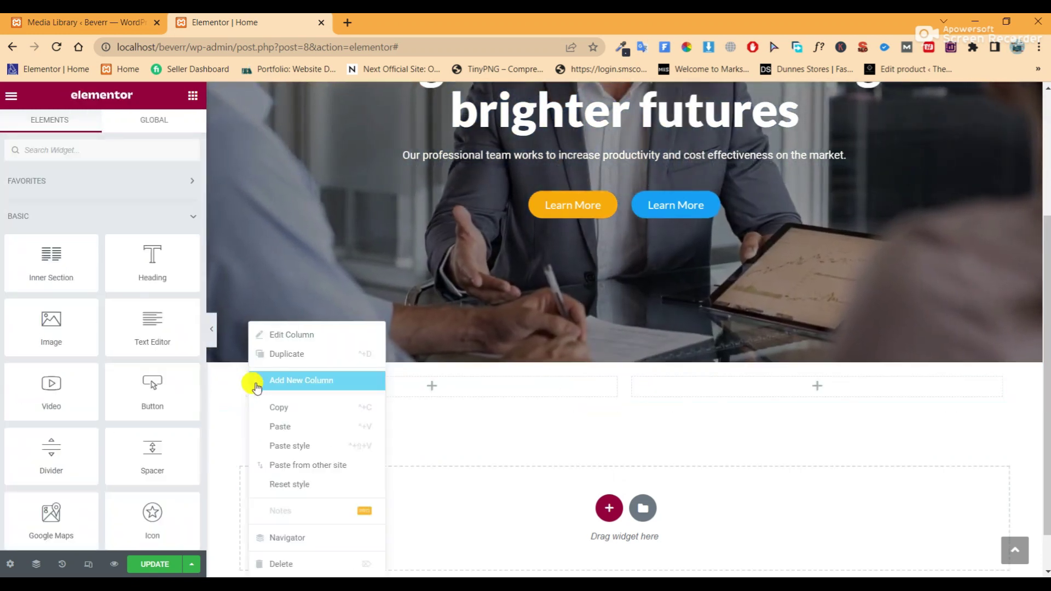
click(288, 360)
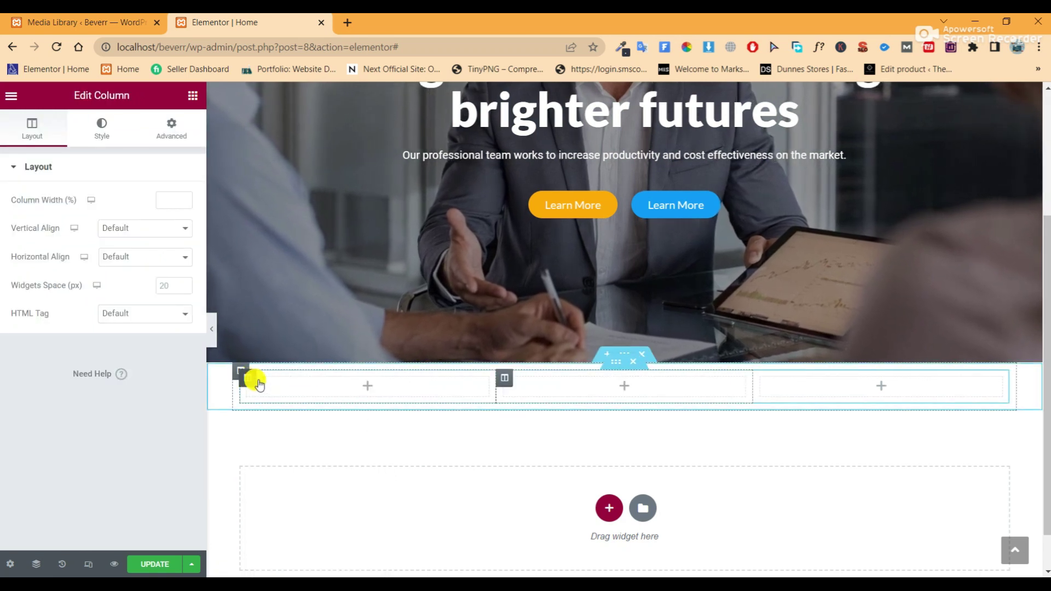
right_click(259, 386)
click(311, 357)
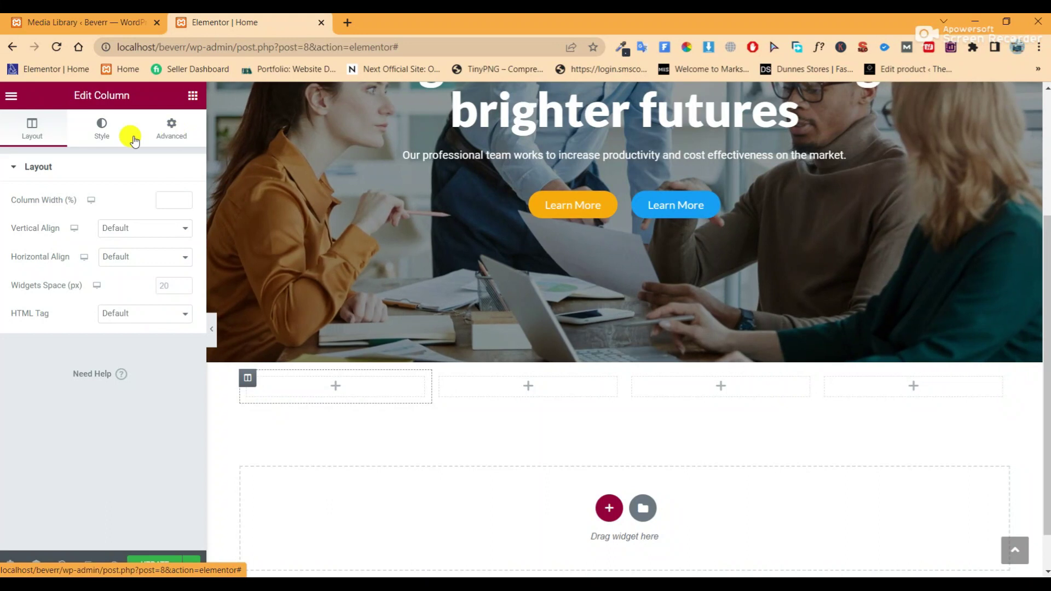
Give the first column a classic blue Accent background colour
click(108, 133)
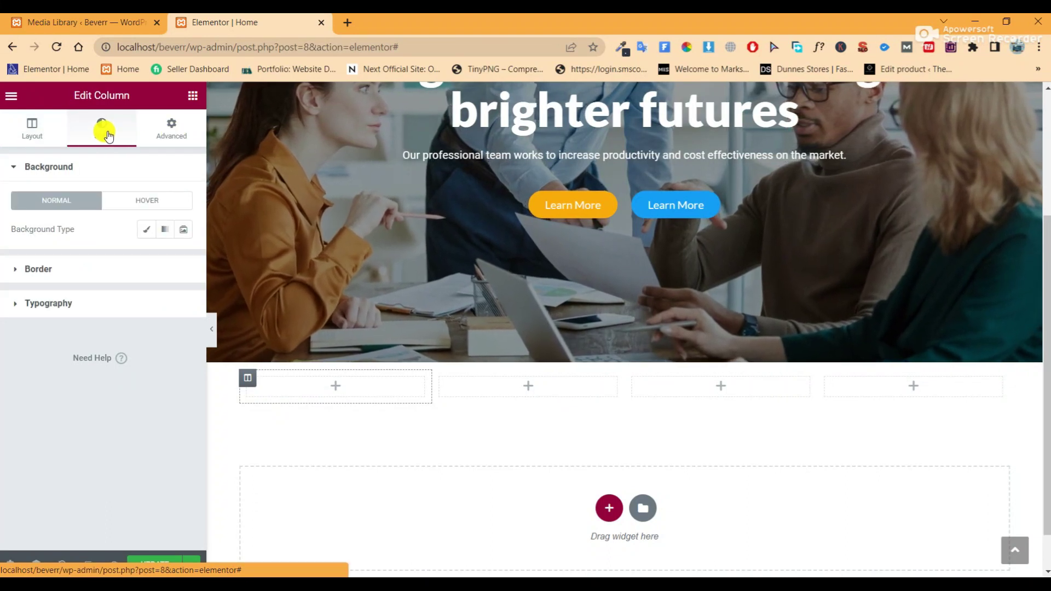
click(145, 229)
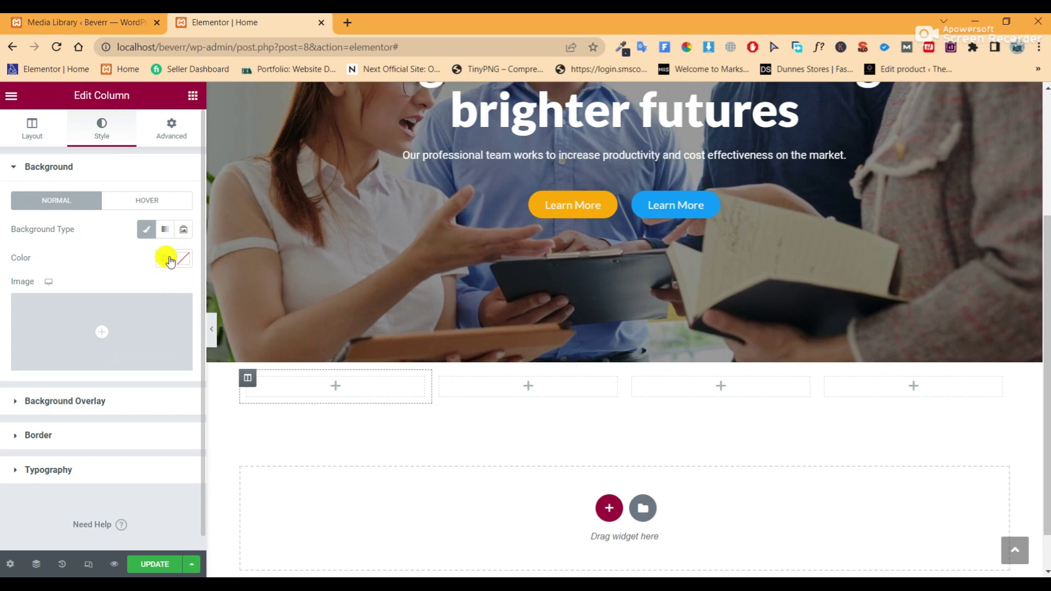
click(170, 263)
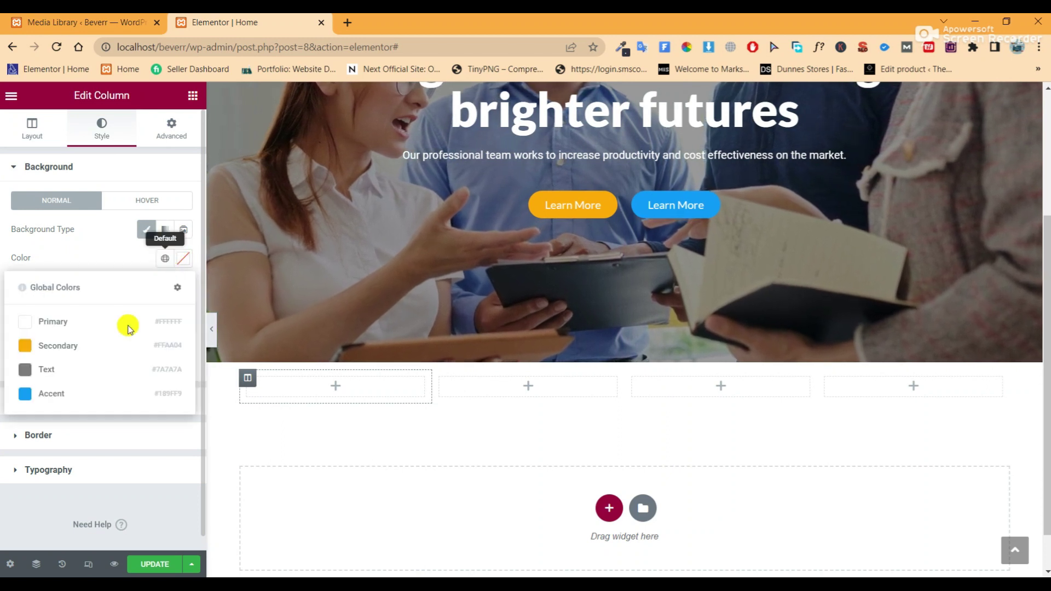
click(113, 395)
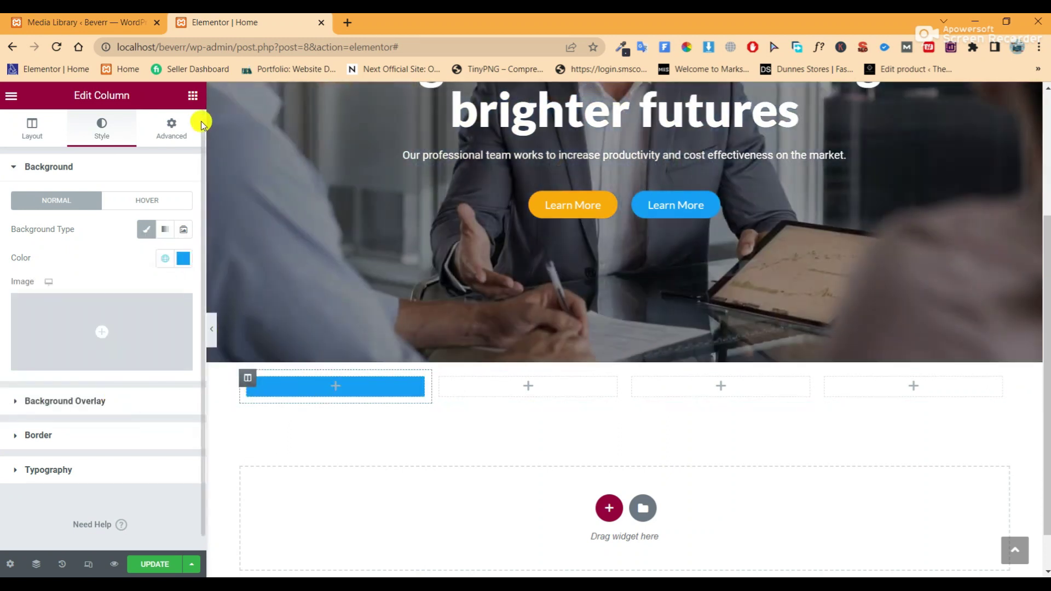
click(193, 97)
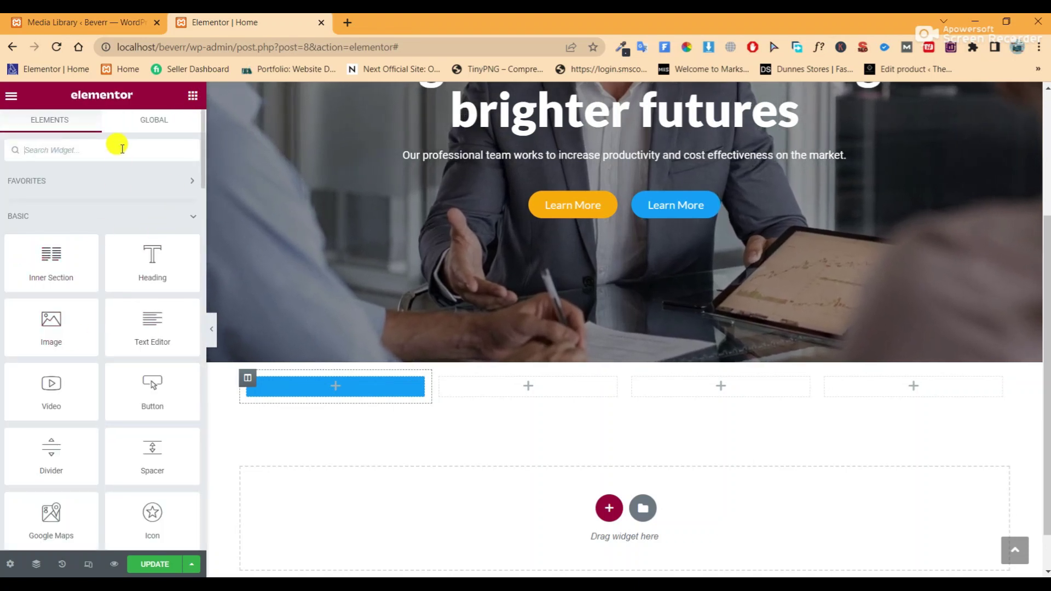
text(image)
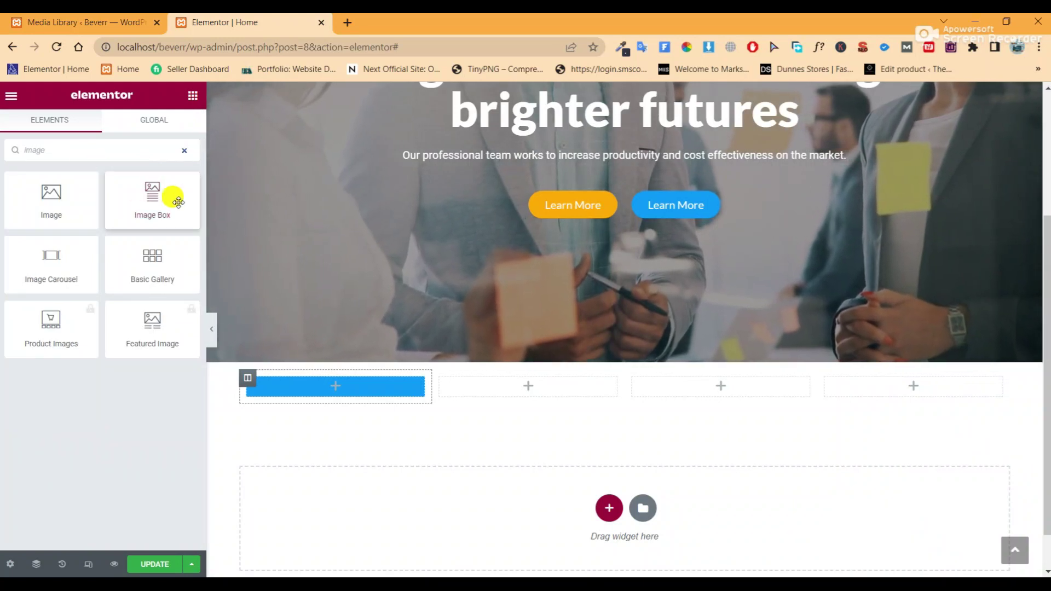
Place an Image Box in the blue first column and delete its placeholder description
drag(346, 390, 347, 394)
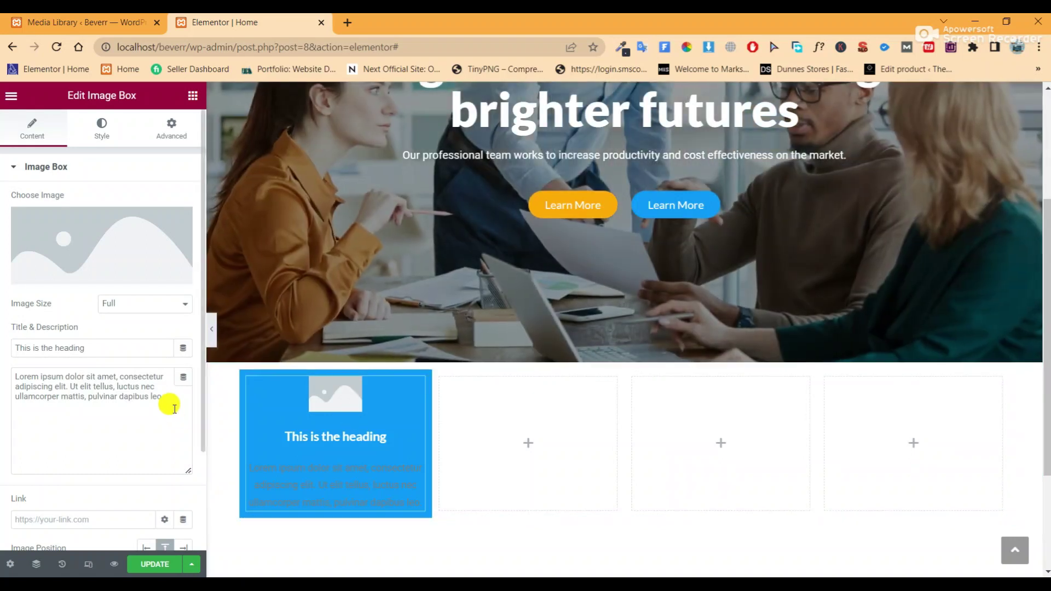
drag(174, 409, 2, 378)
key(BackSpace)
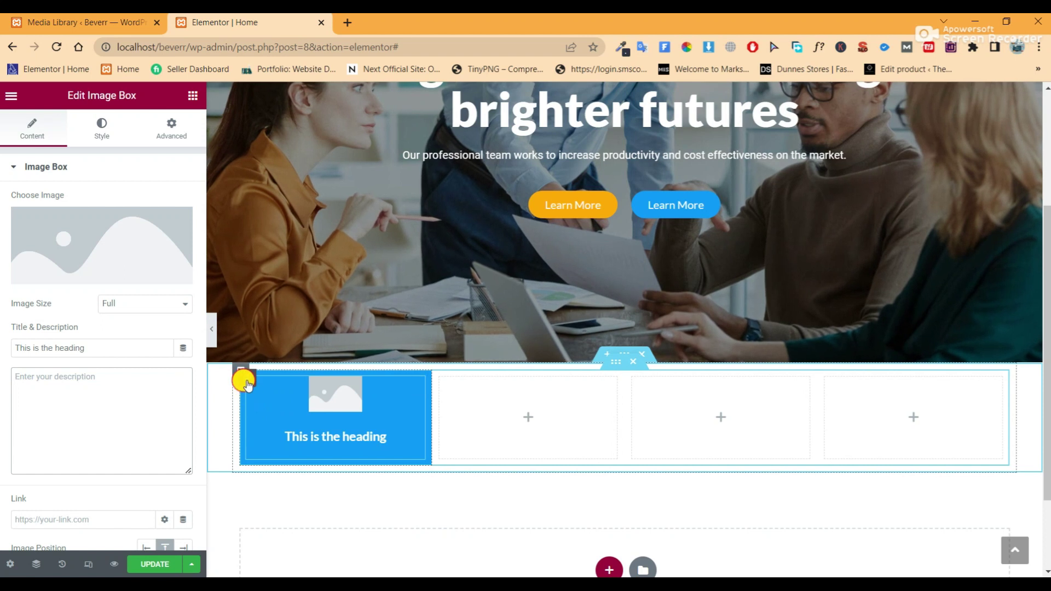
Set the first column's padding to 30 px on all sides
click(152, 135)
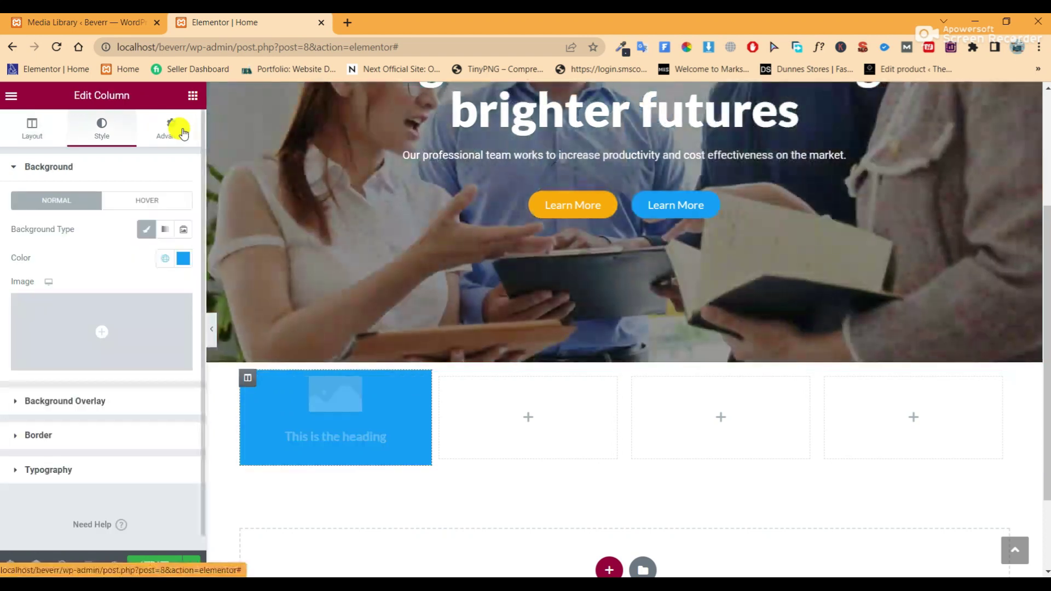
click(181, 132)
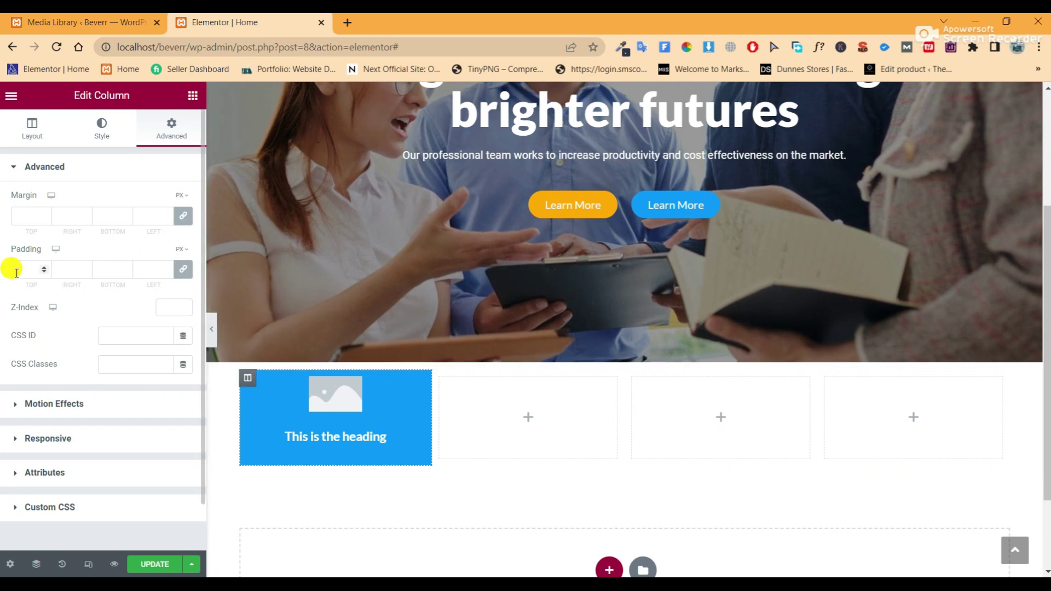
text(20)
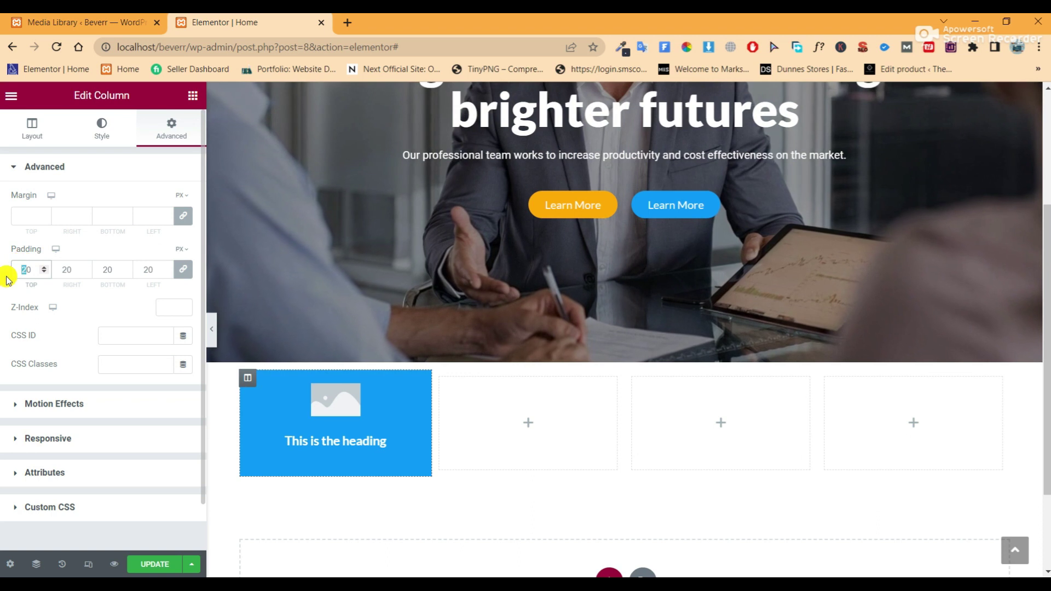
text(3)
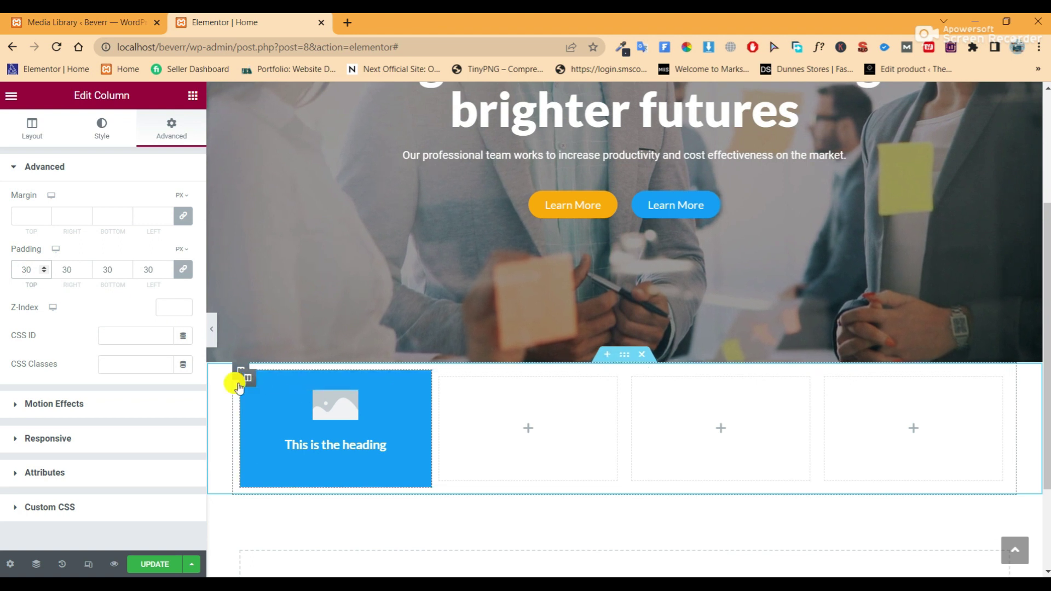
Give the blue first column a 70 px top-right corner radius and preview the result
click(96, 145)
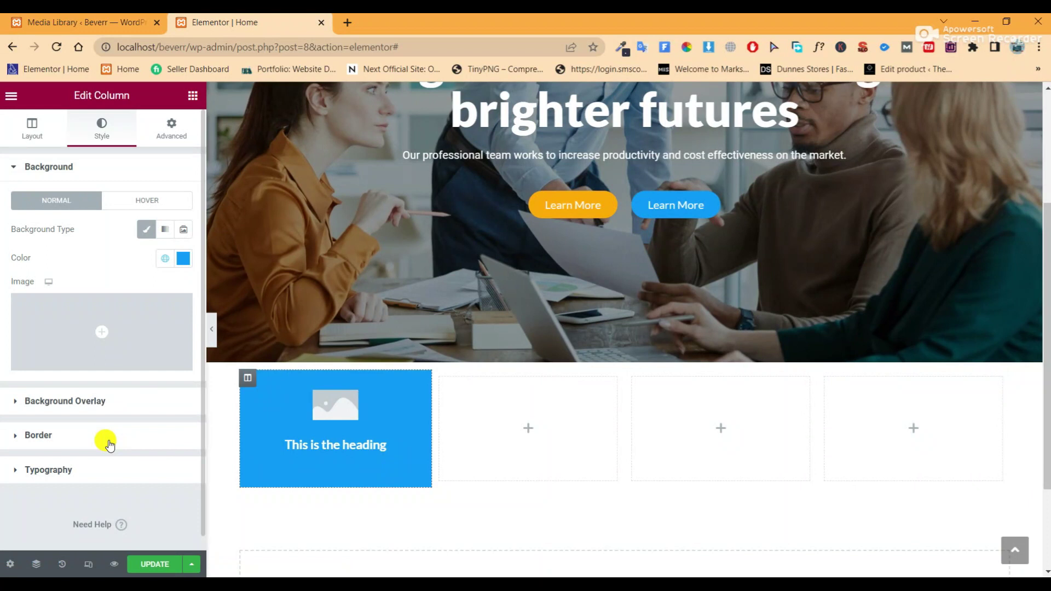
click(110, 437)
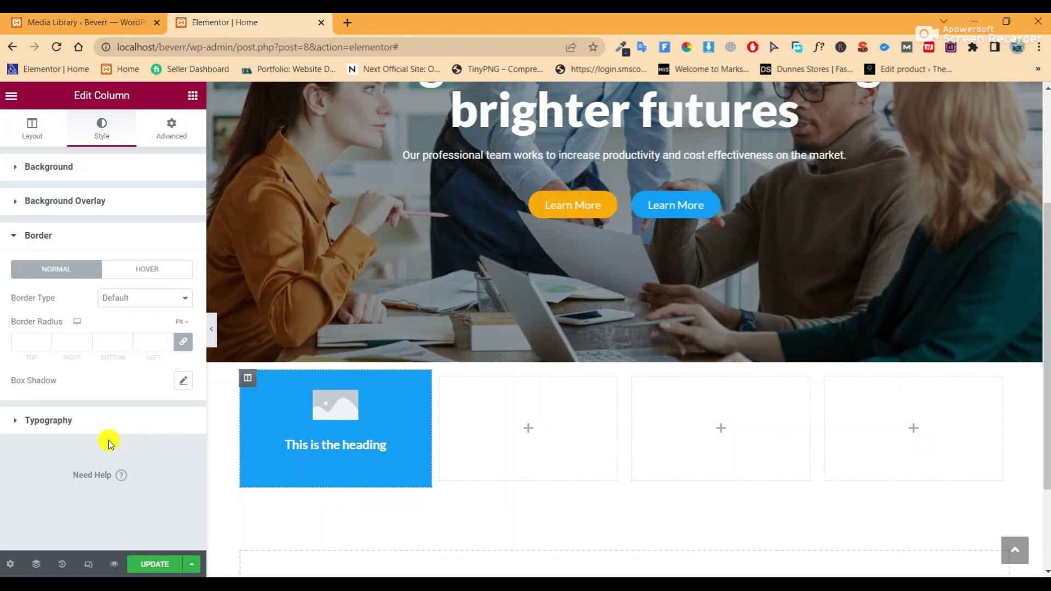
click(182, 345)
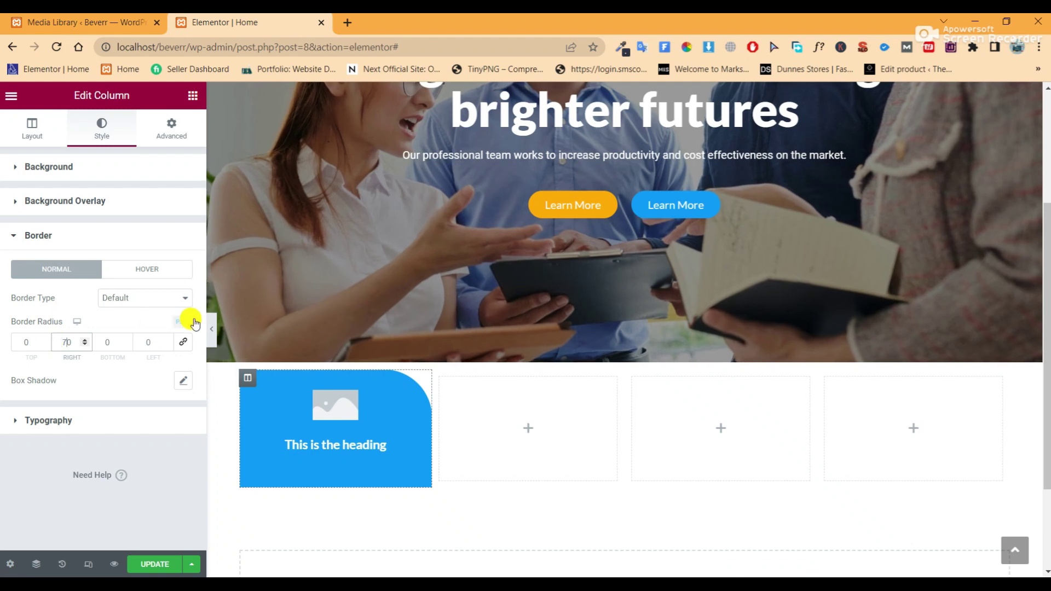
click(213, 335)
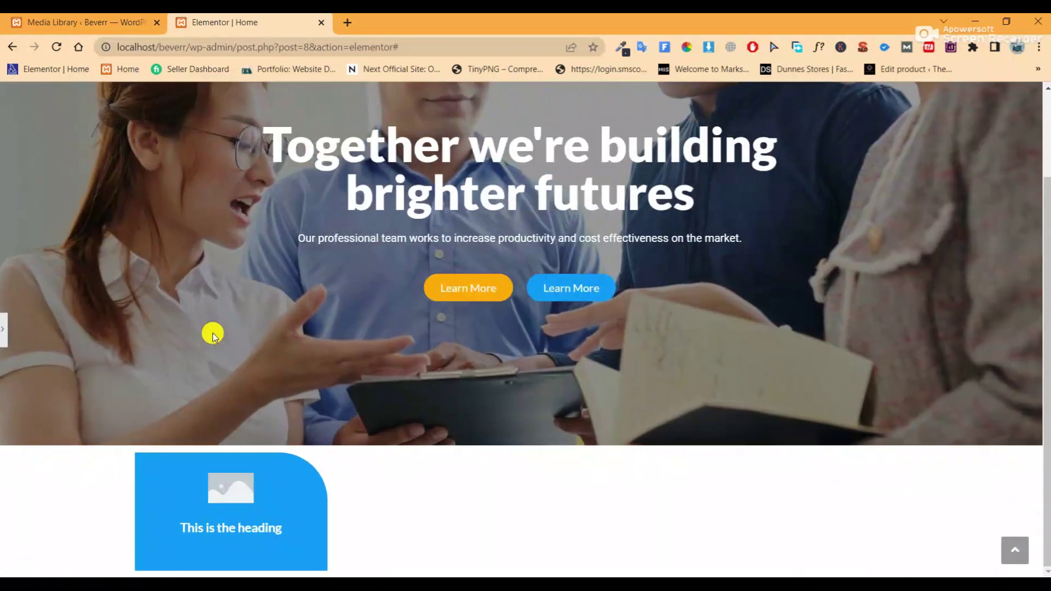
click(3, 332)
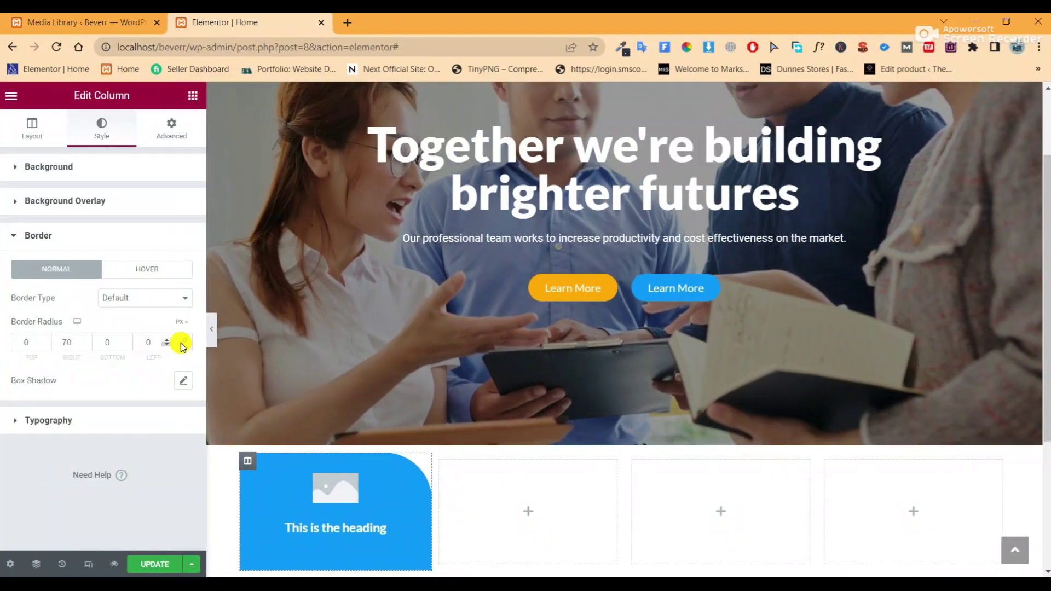
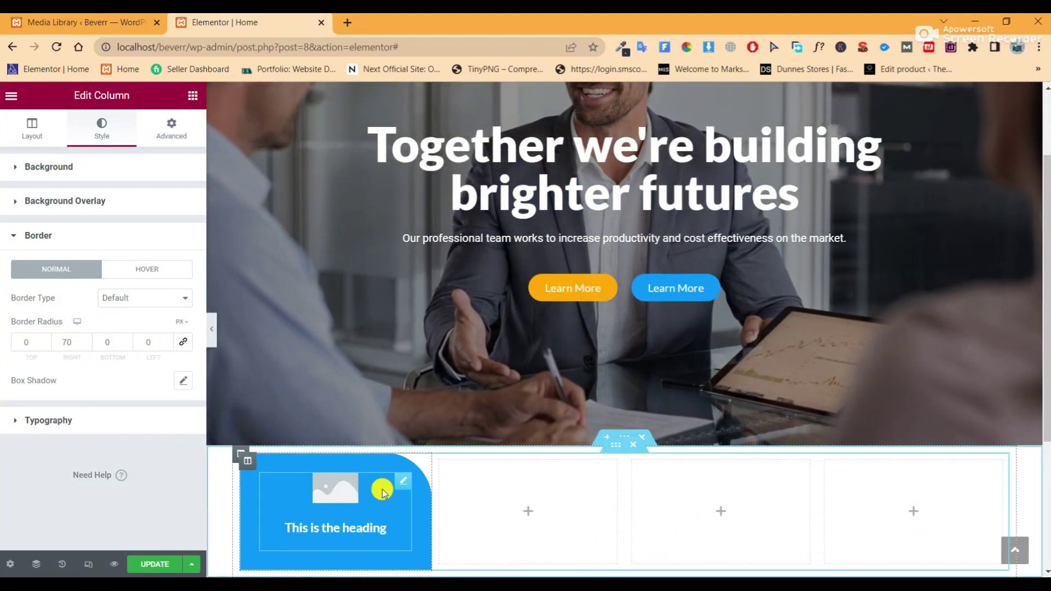
Swap the first blue image box's placeholder picture for the dollar-magnifier icon from the Media Library
click(397, 486)
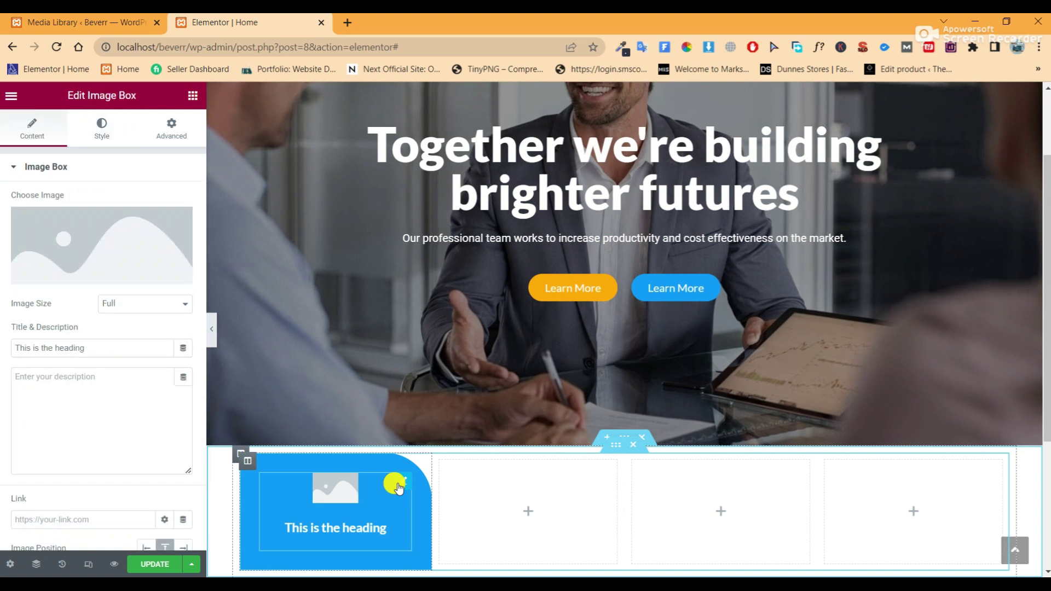
click(106, 130)
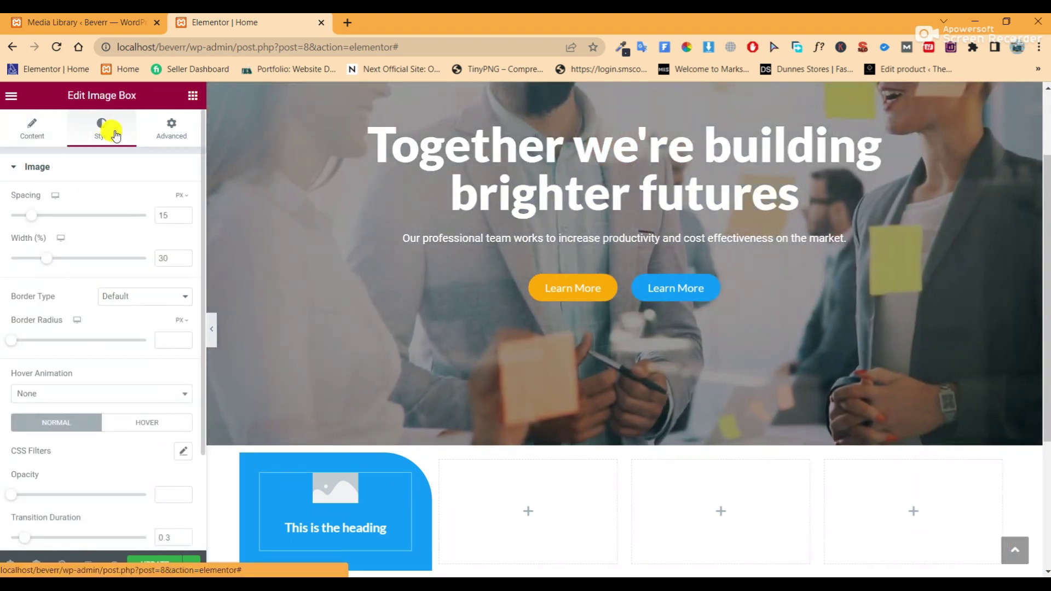
click(16, 132)
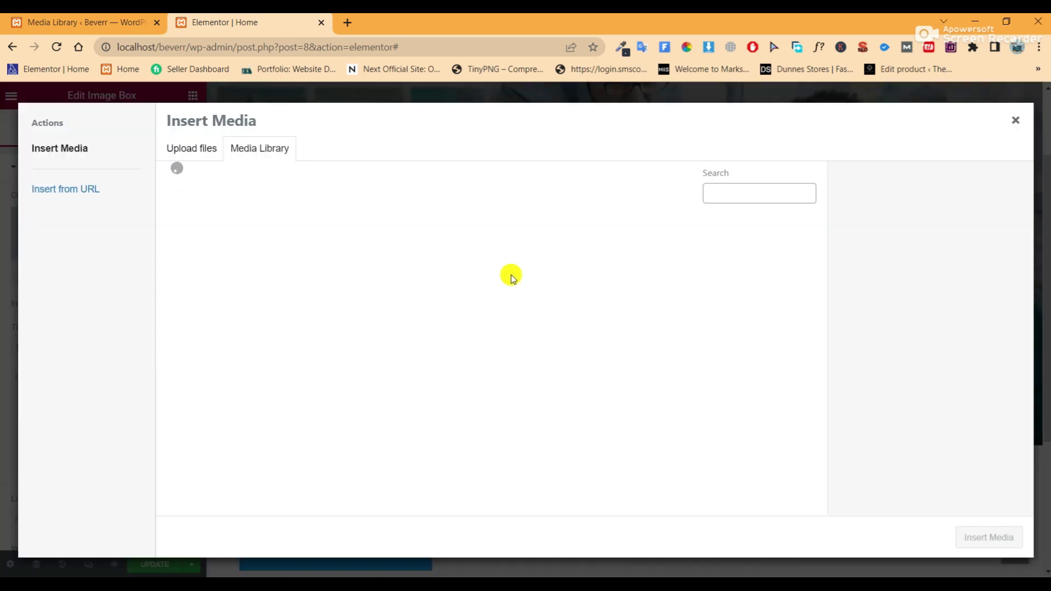
scroll(465, 339, down, 3)
click(364, 411)
click(983, 536)
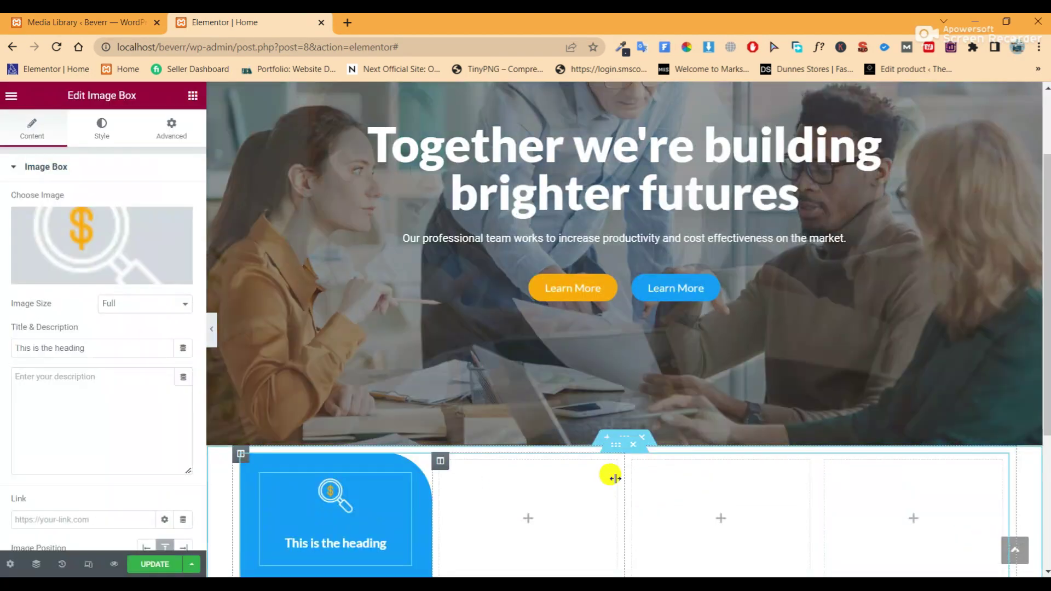
scroll(384, 468, down, 1)
scroll(383, 469, up, 2)
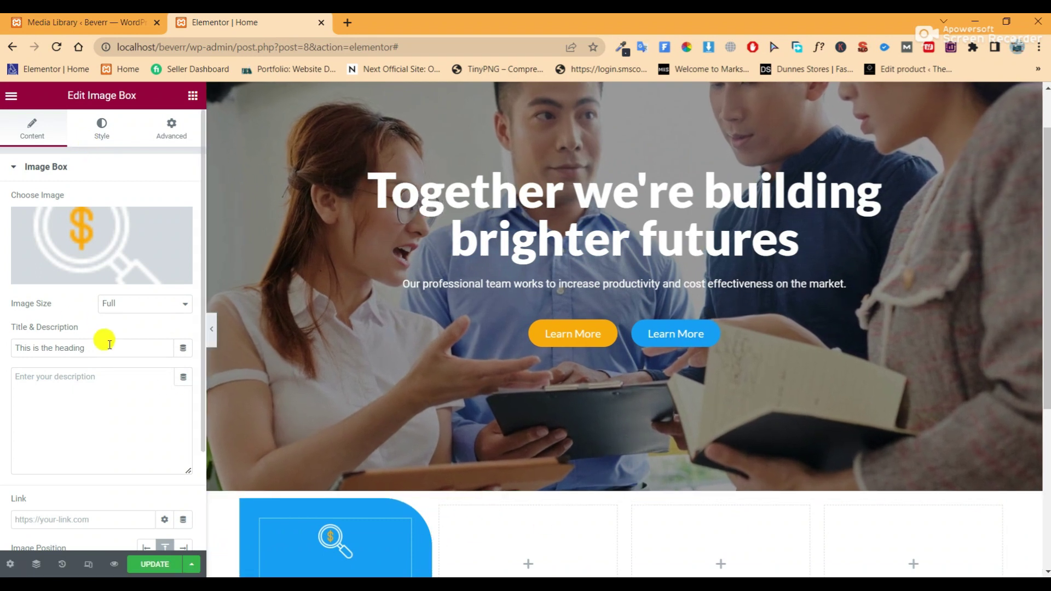
Clear the image box title and paste 'Financial Analysis' copied from the Notepad content notes
triple_click(109, 345)
key(BackSpace)
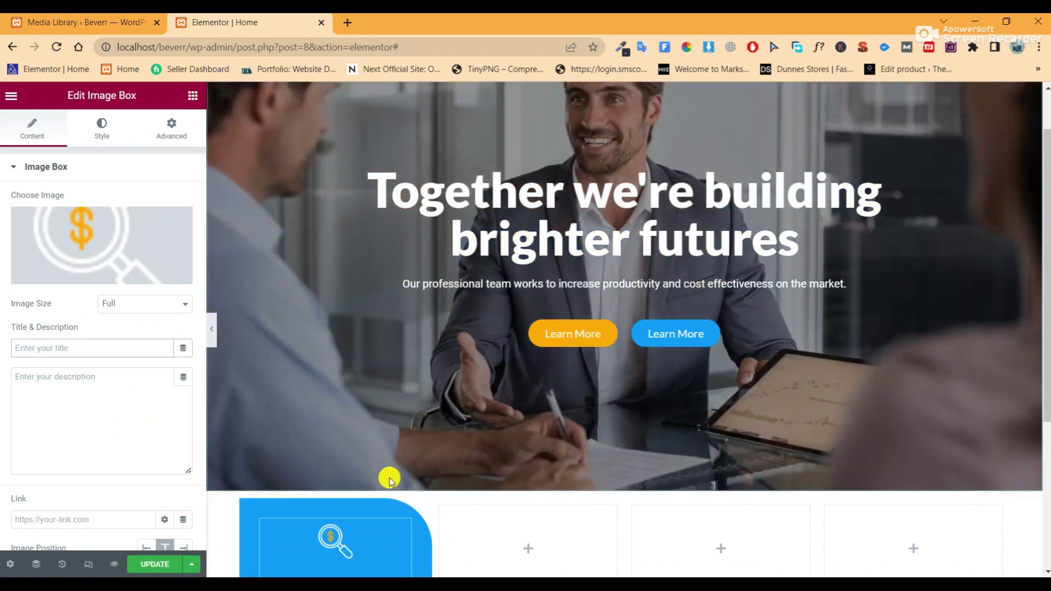
key(alt+Tab)
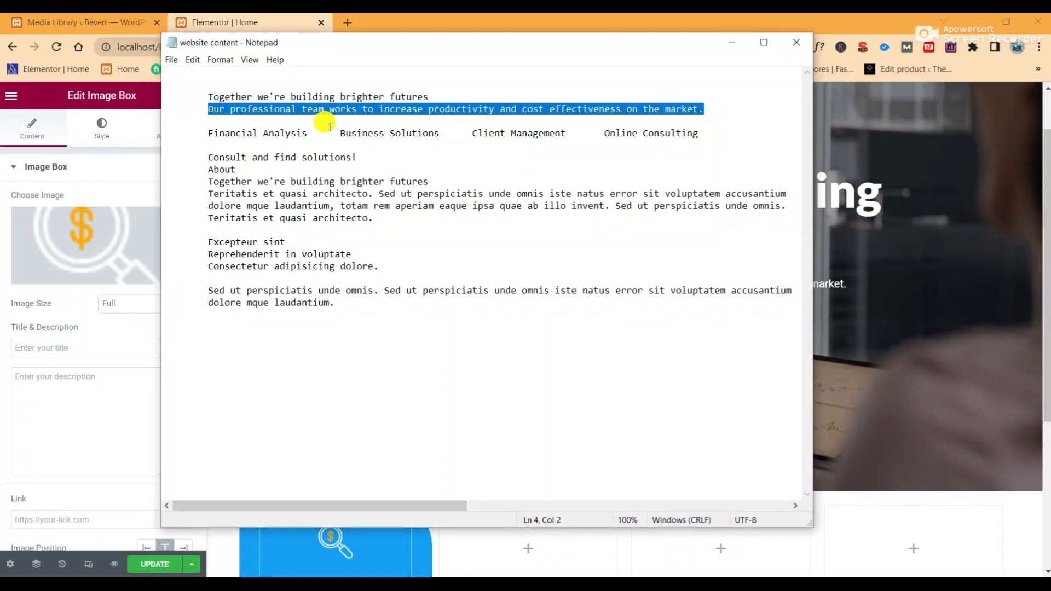
drag(308, 133, 261, 137)
right_click(224, 136)
click(240, 173)
click(100, 348)
right_click(99, 348)
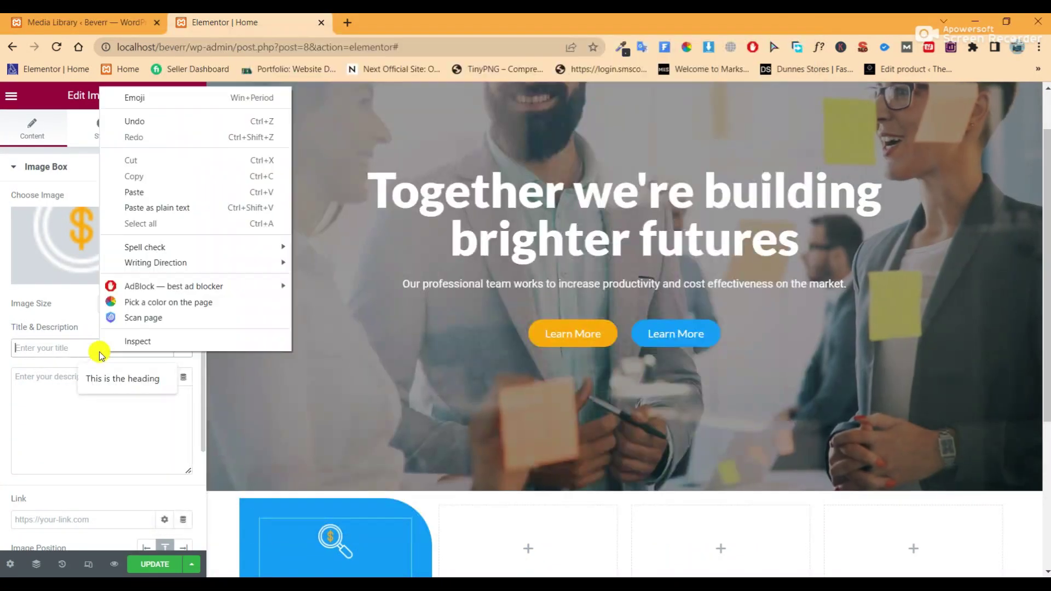
click(135, 192)
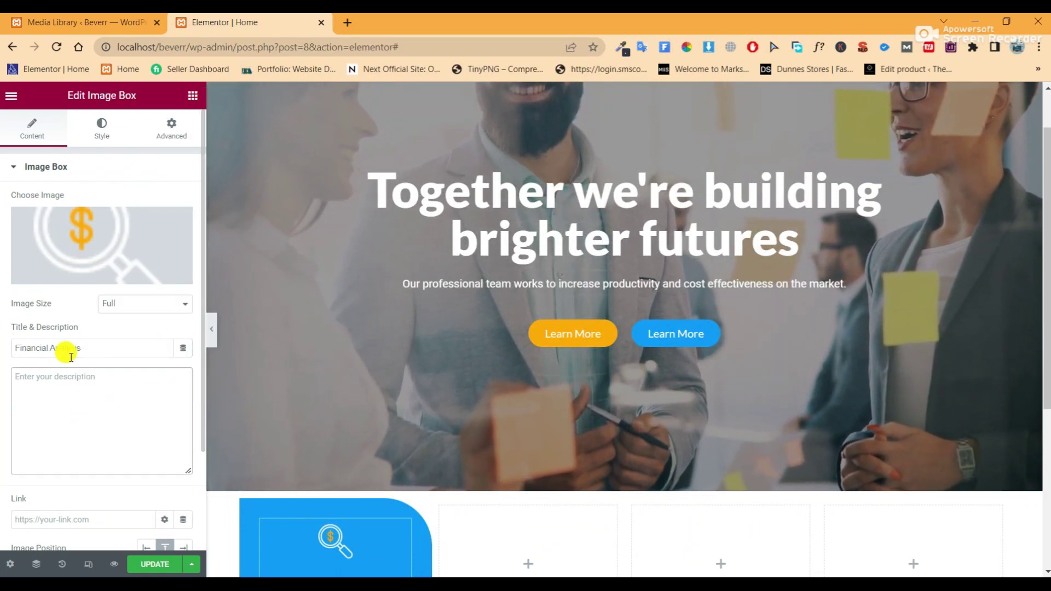
scroll(526, 406, down, 5)
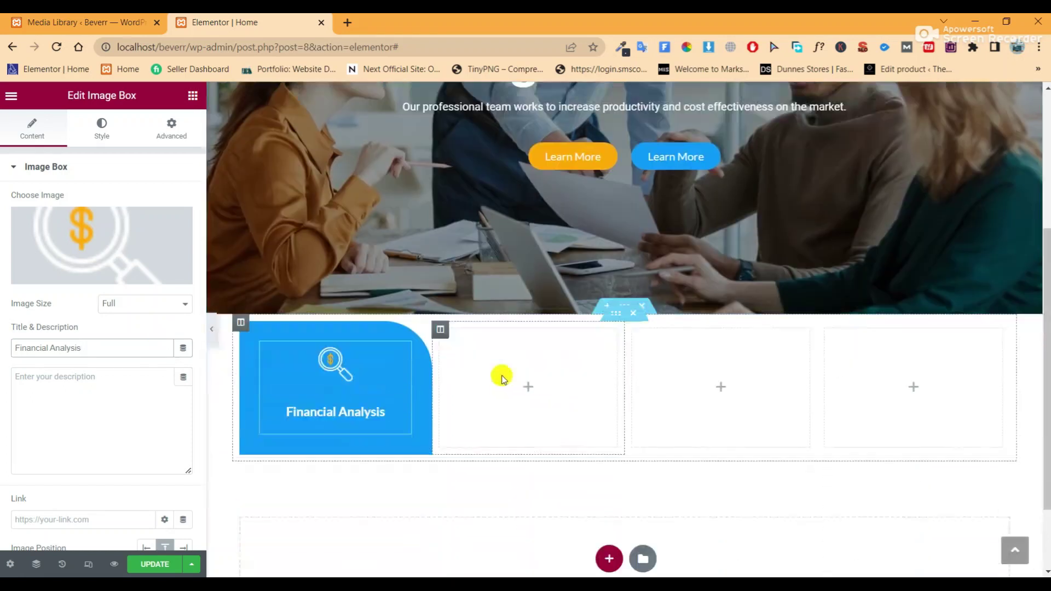
scroll(327, 316, up, 1)
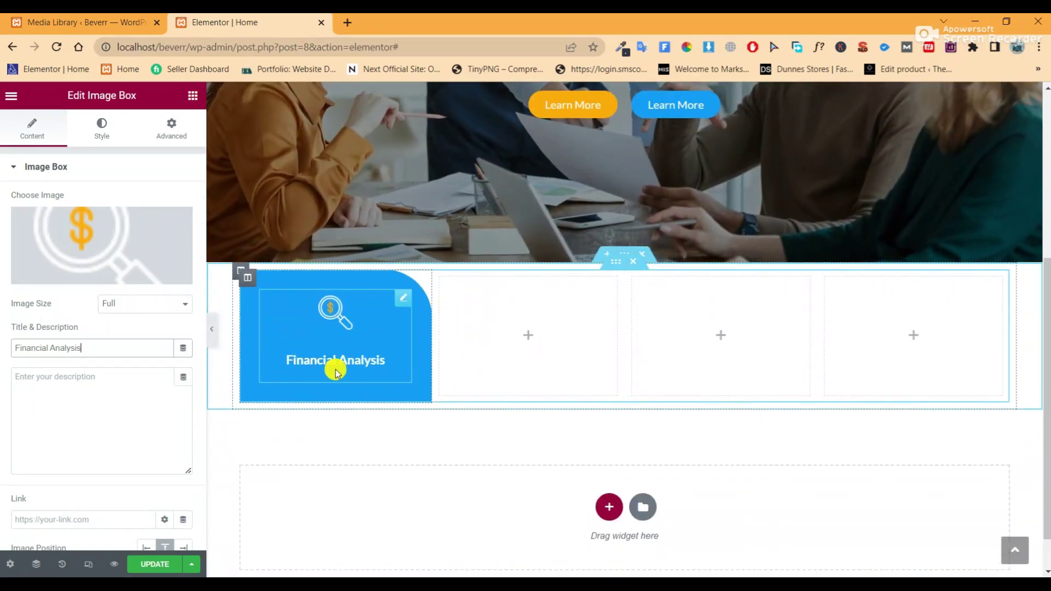
Set the image box icon's width to 50% and its spacing to 0 px
click(107, 130)
click(176, 258)
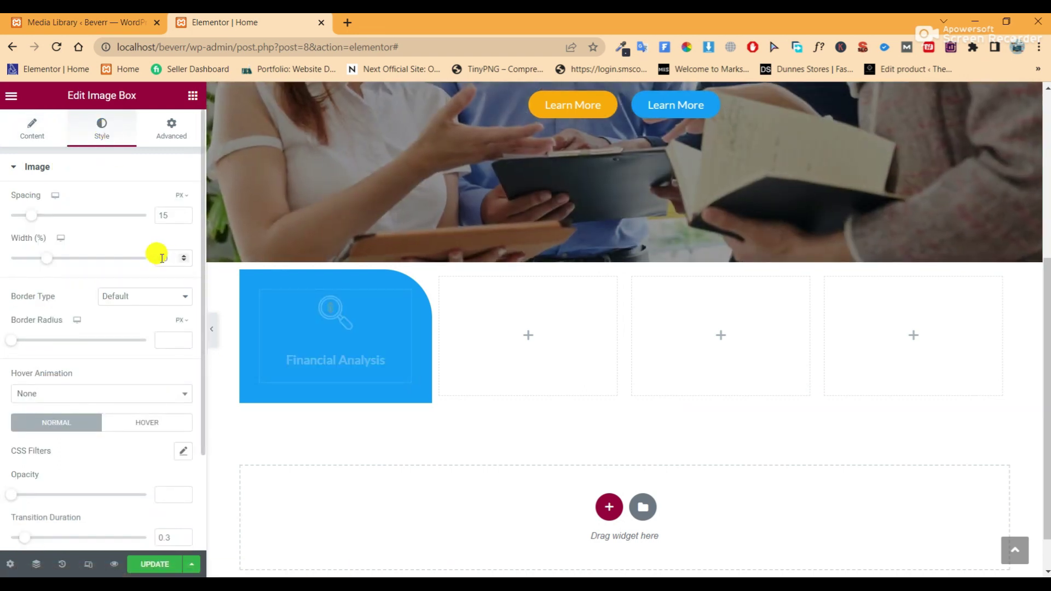
text(50)
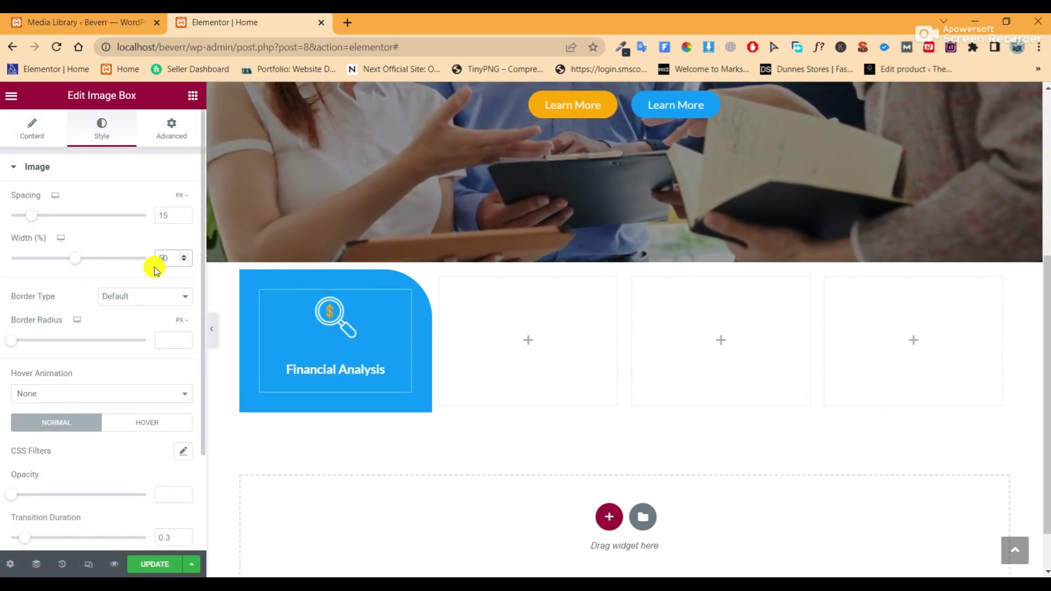
drag(26, 217, 1, 219)
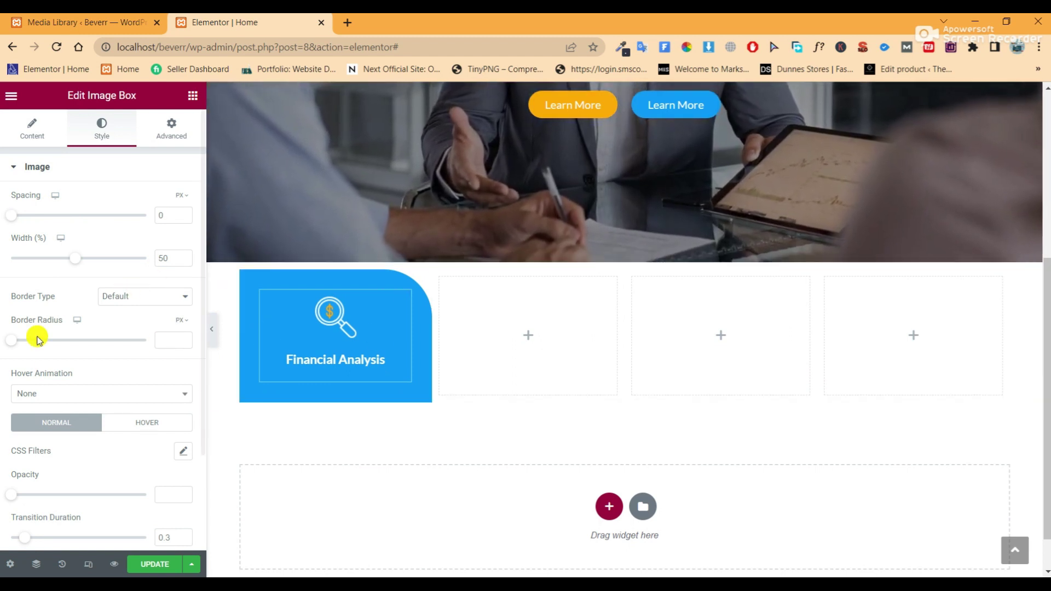
scroll(100, 395, down, 2)
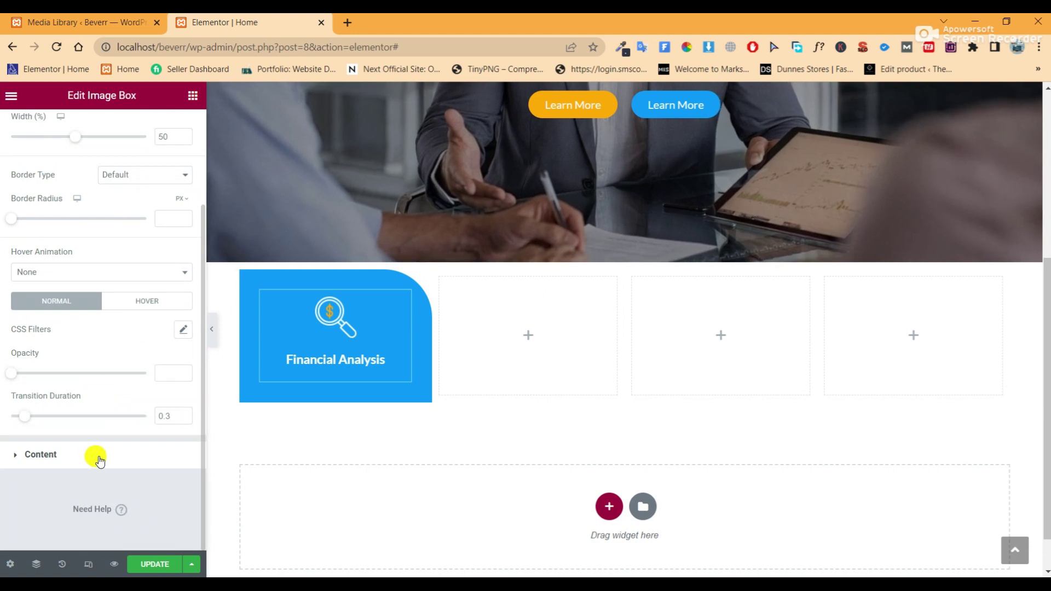
click(99, 458)
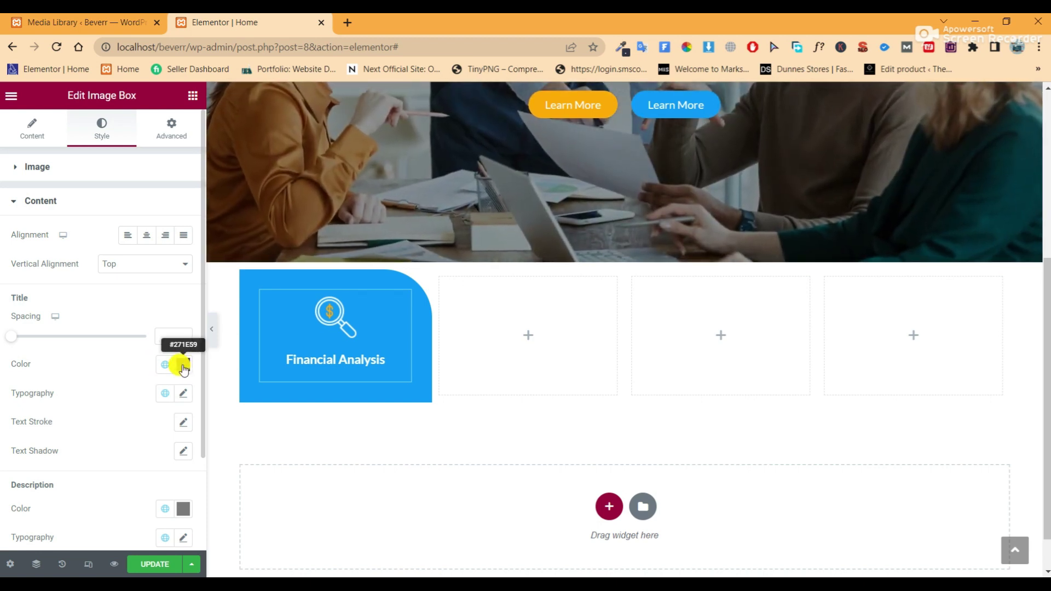
Make the Financial Analysis title colour white (#FFFFFF)
click(183, 365)
drag(104, 201, 2, 160)
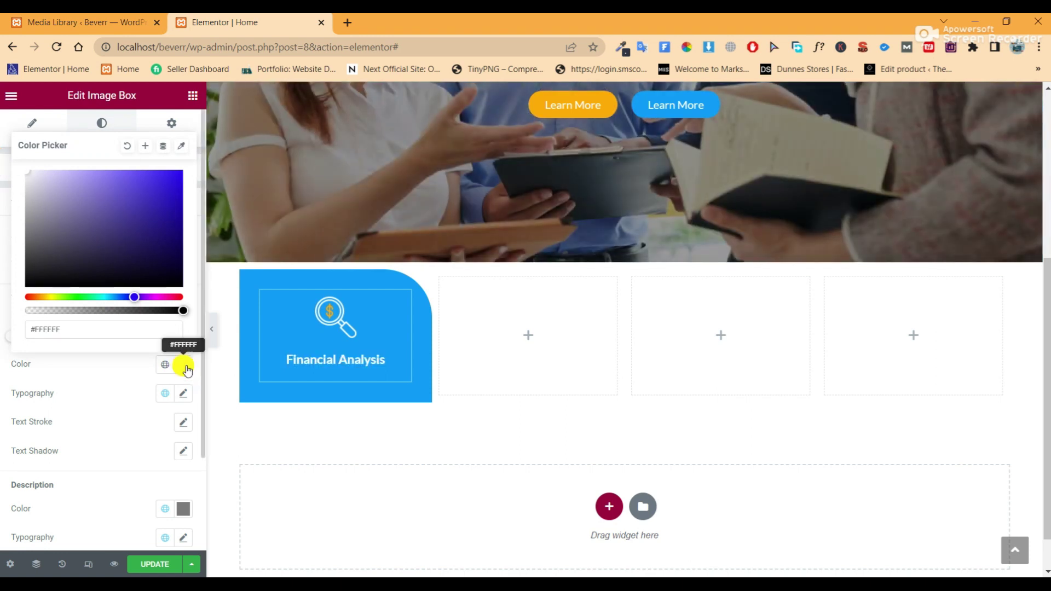
click(183, 366)
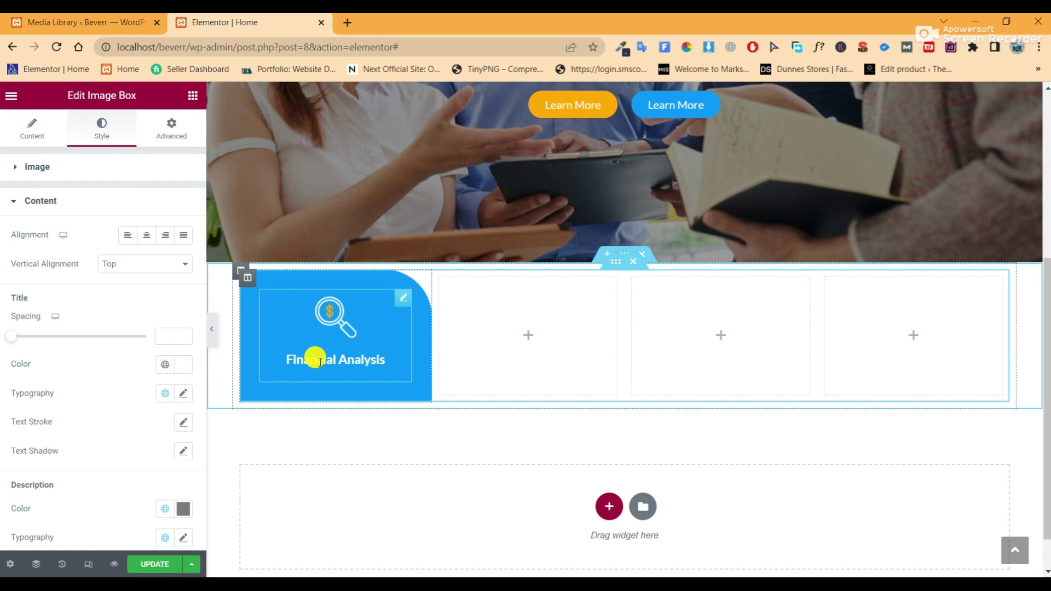
Set the title typography to Lato, 16 px size, 24 px line height
click(184, 394)
scroll(152, 426, down, 3)
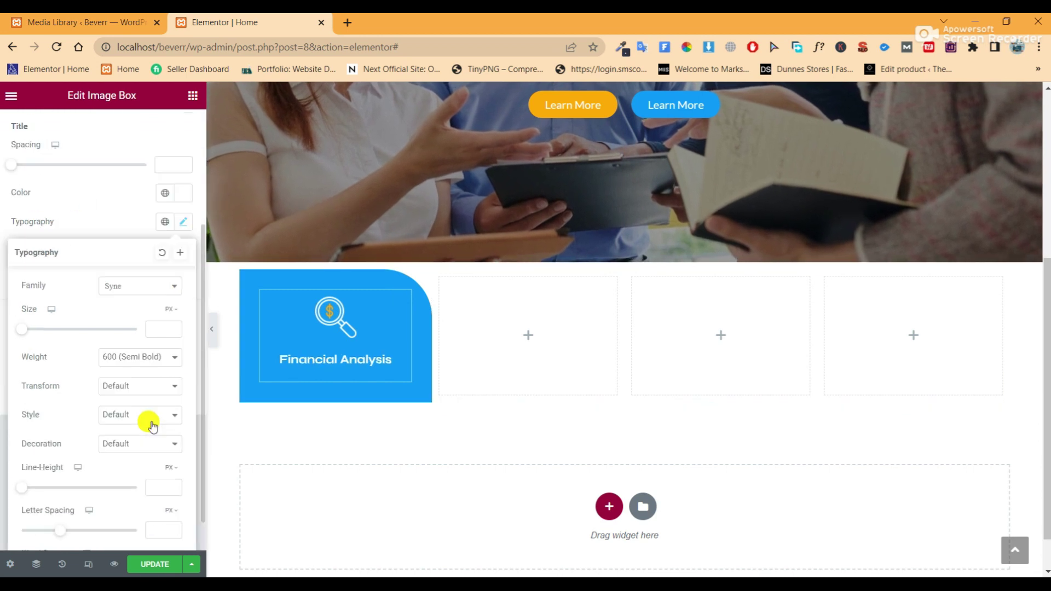
click(138, 287)
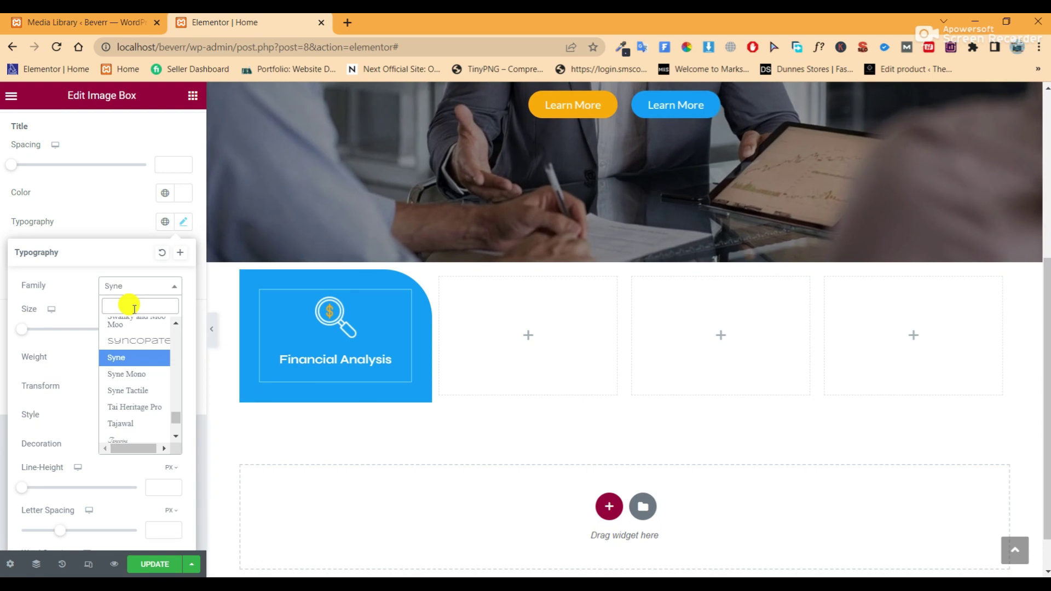
text(lato)
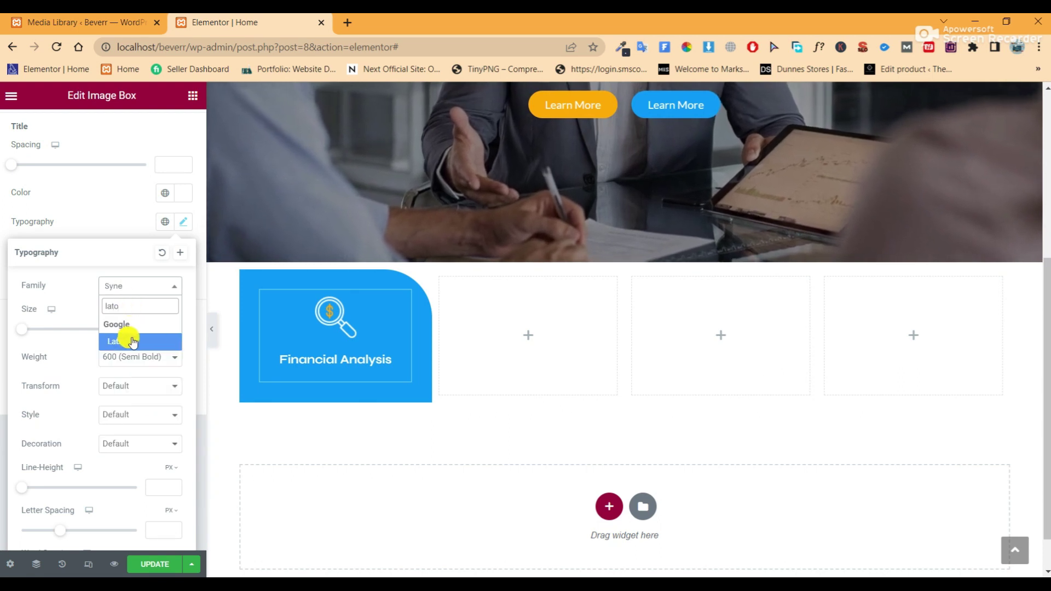
click(133, 341)
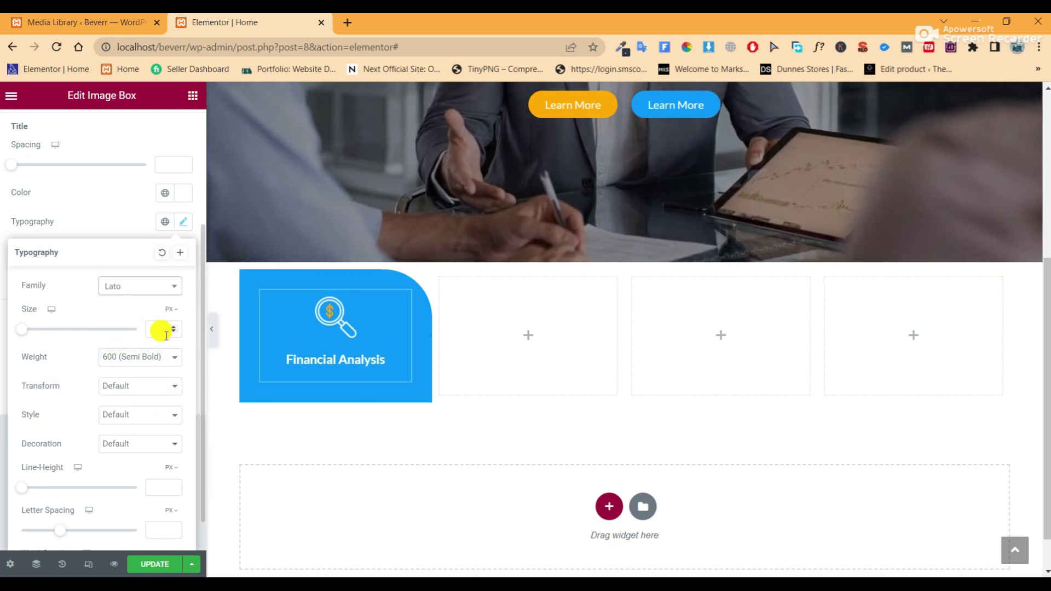
click(160, 334)
text(16)
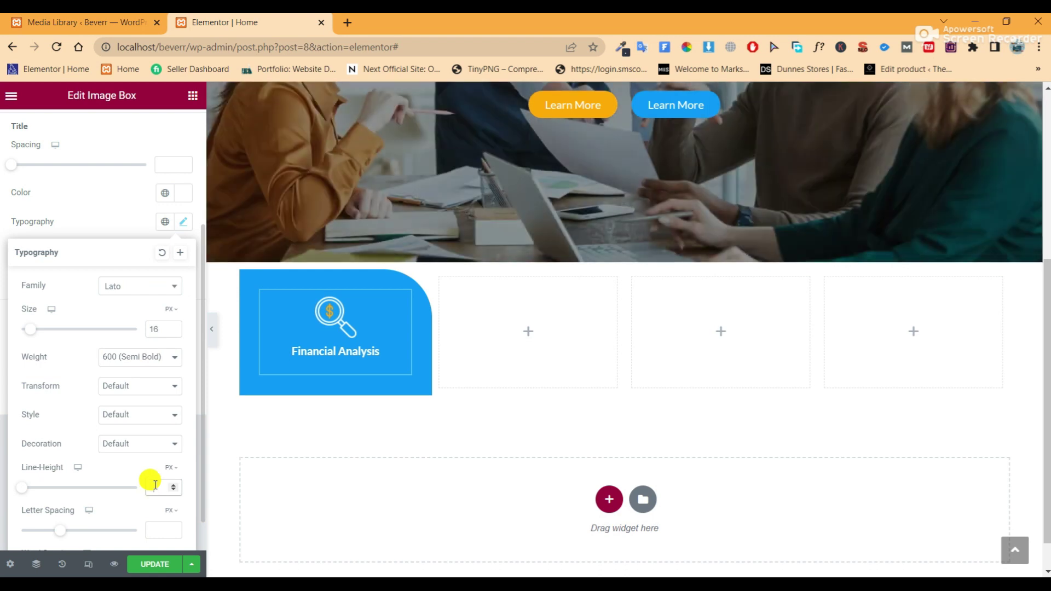
text(24)
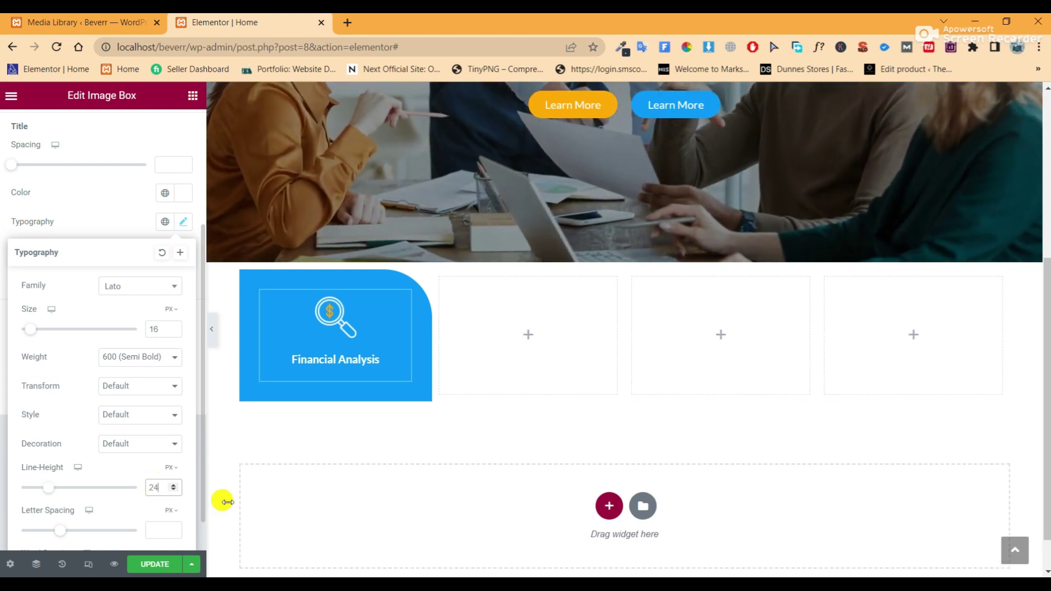
click(212, 331)
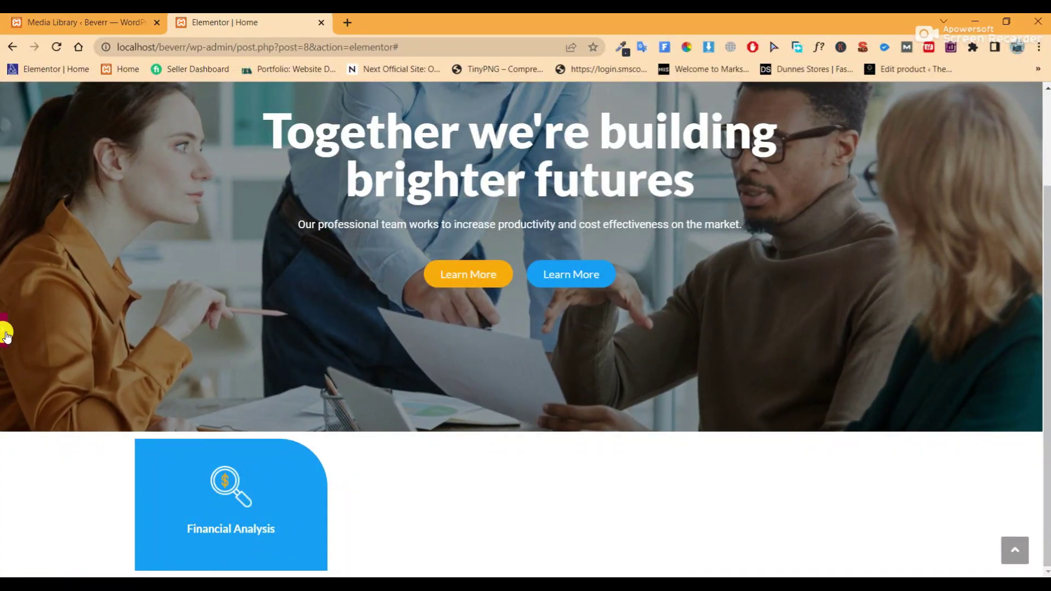
click(4, 335)
scroll(451, 405, down, 3)
scroll(451, 405, up, 1)
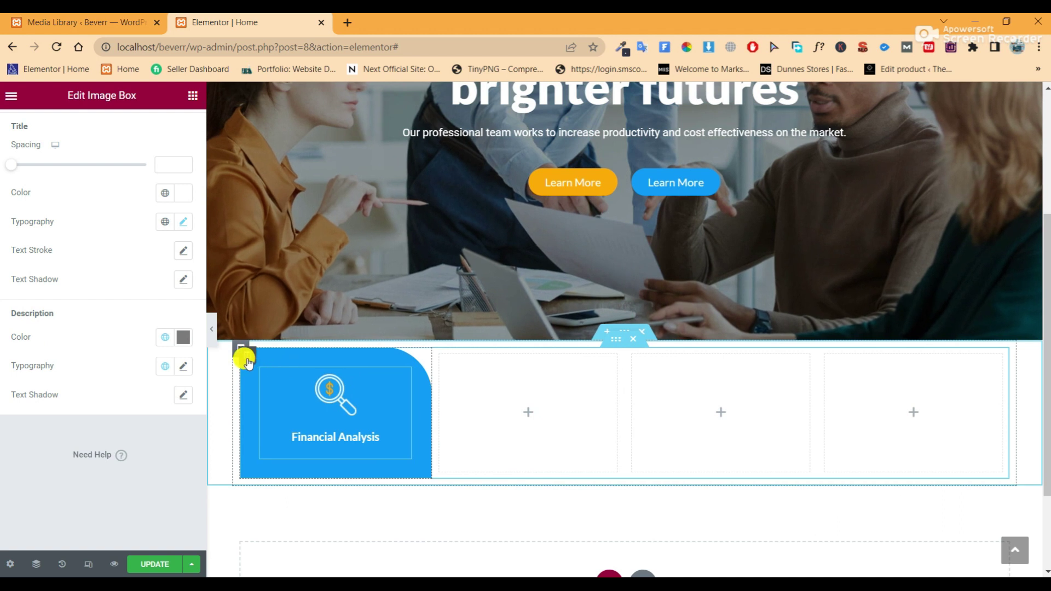
Duplicate the Financial Analysis column three times to make four cards
right_click(242, 356)
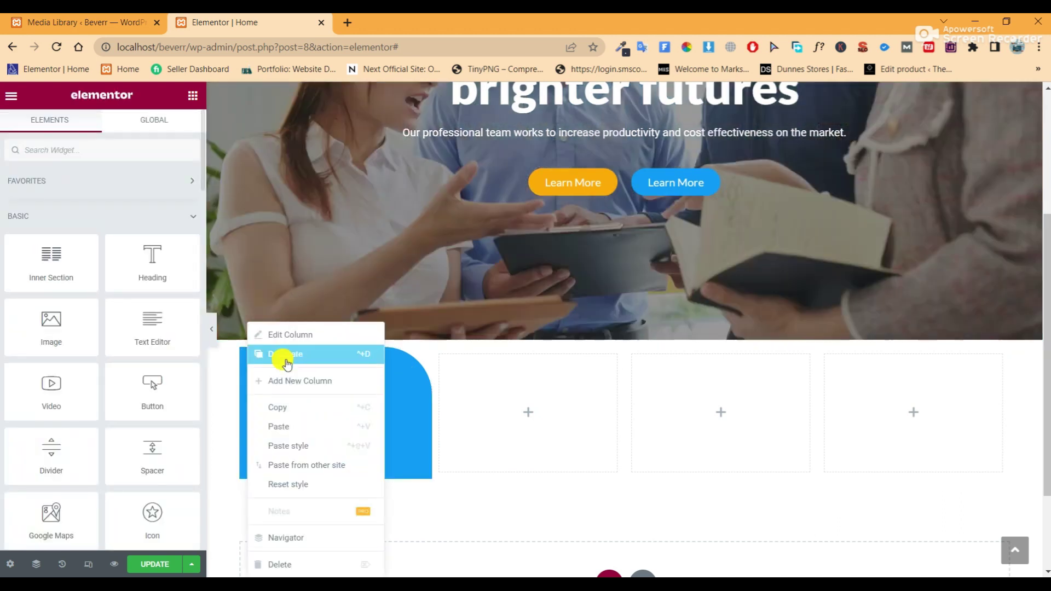
click(286, 359)
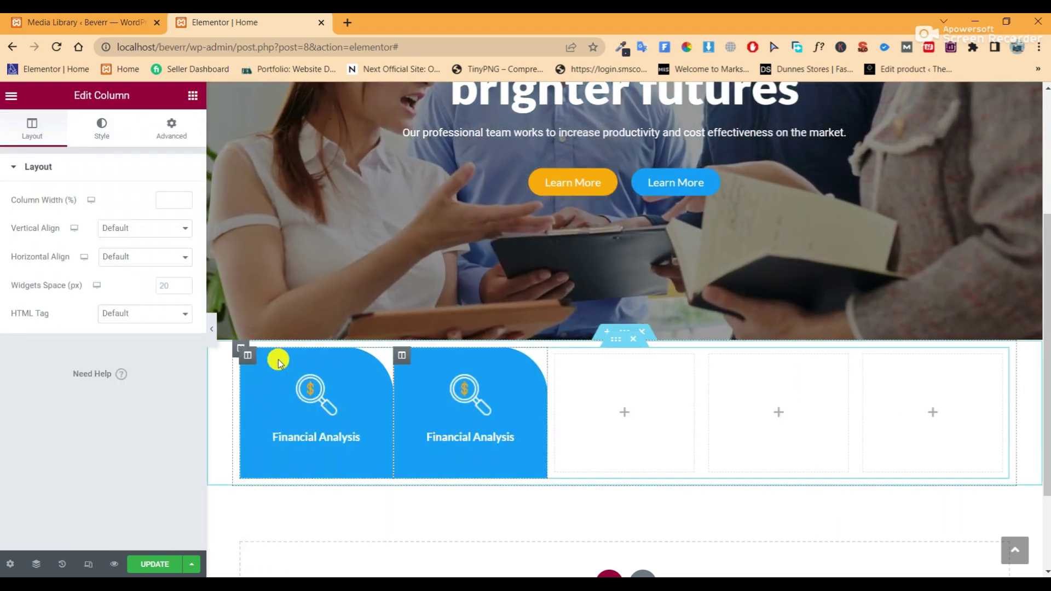
right_click(249, 362)
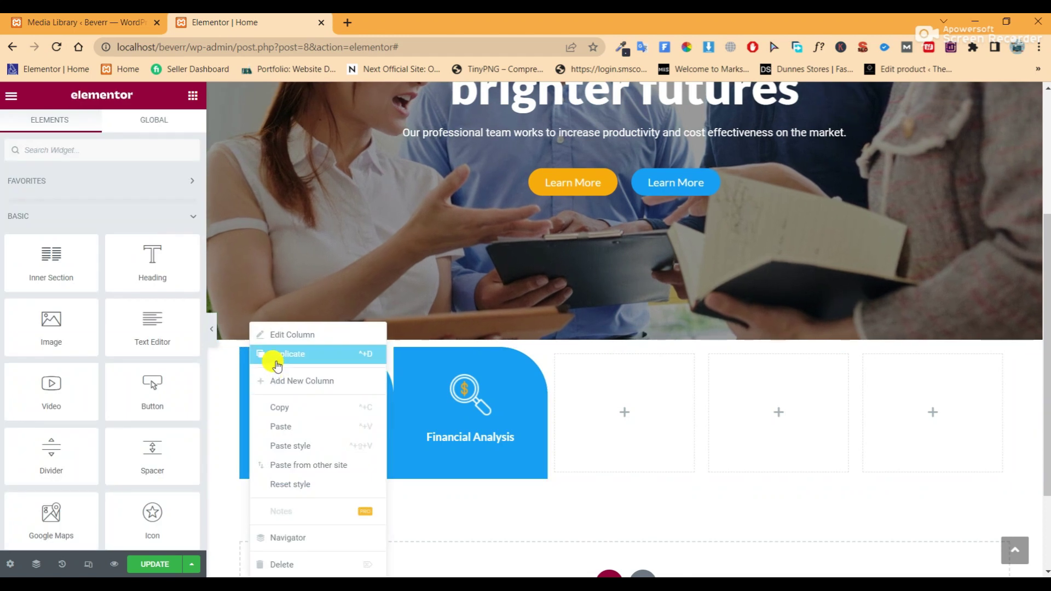
click(275, 361)
right_click(249, 361)
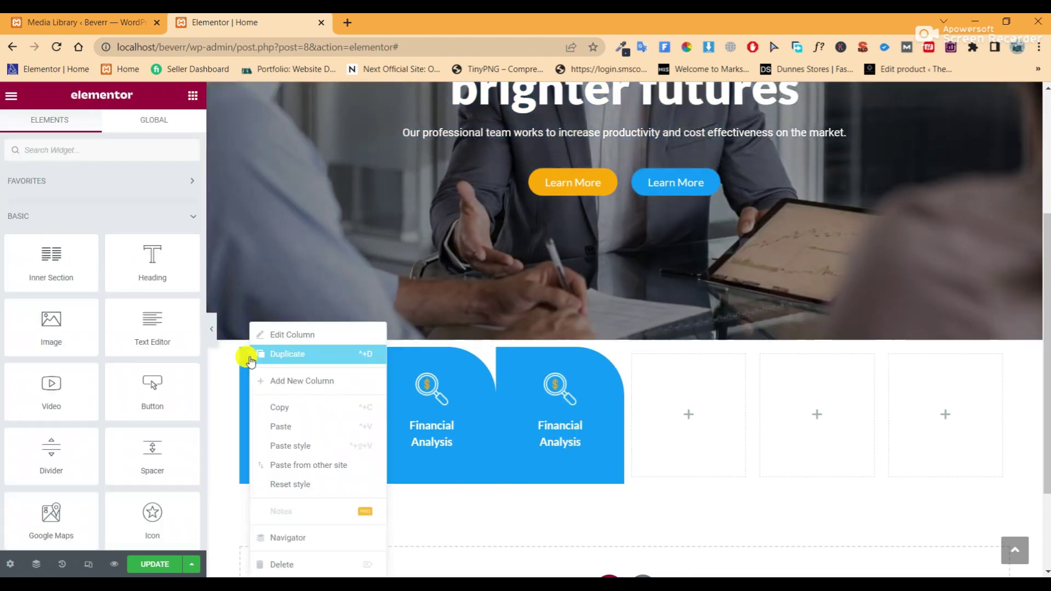
click(264, 358)
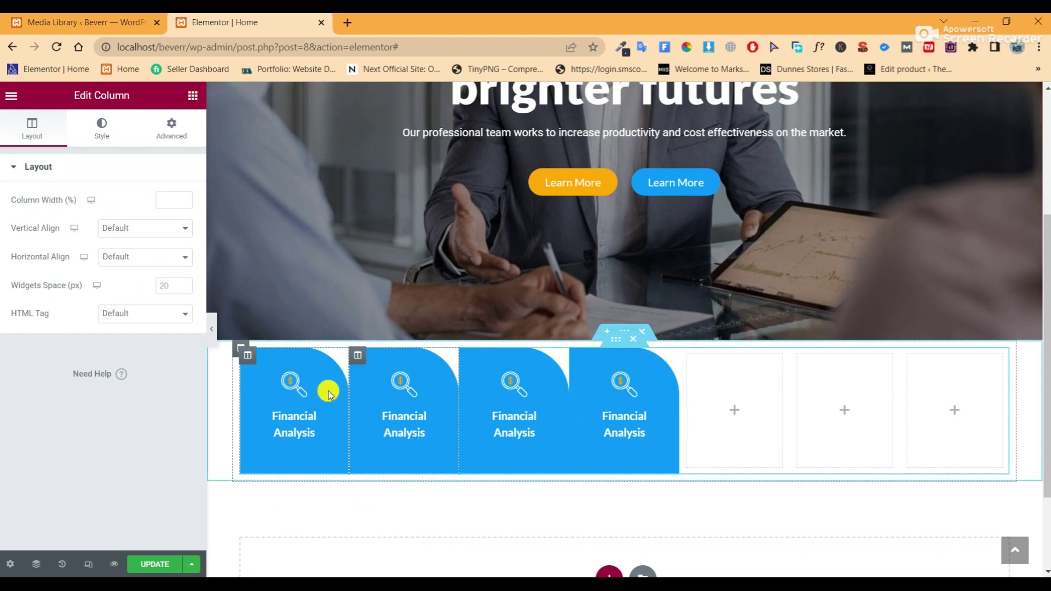
Delete the three empty columns left in the row
right_click(690, 359)
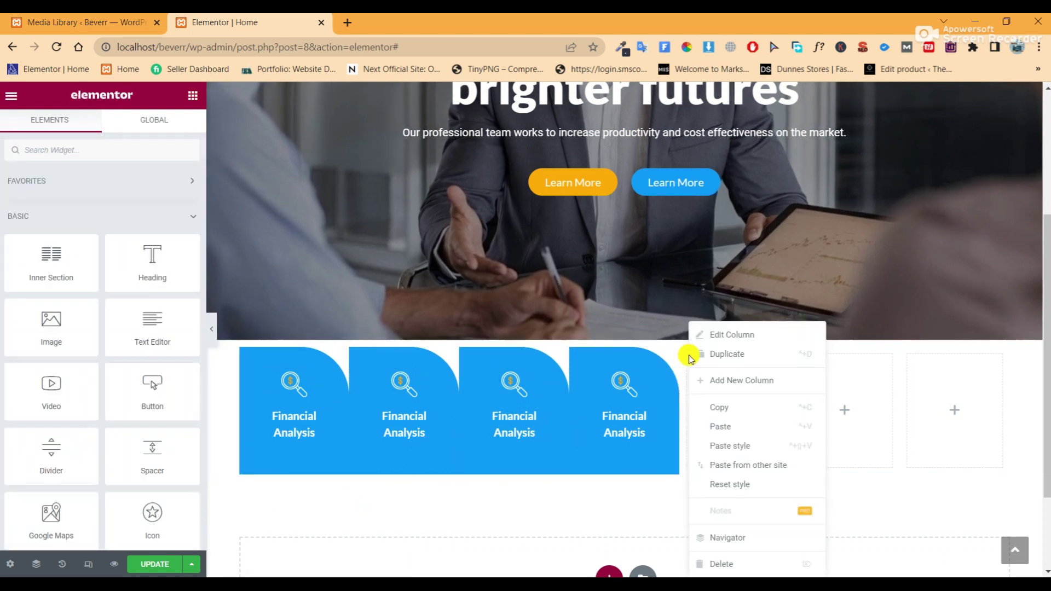
click(722, 564)
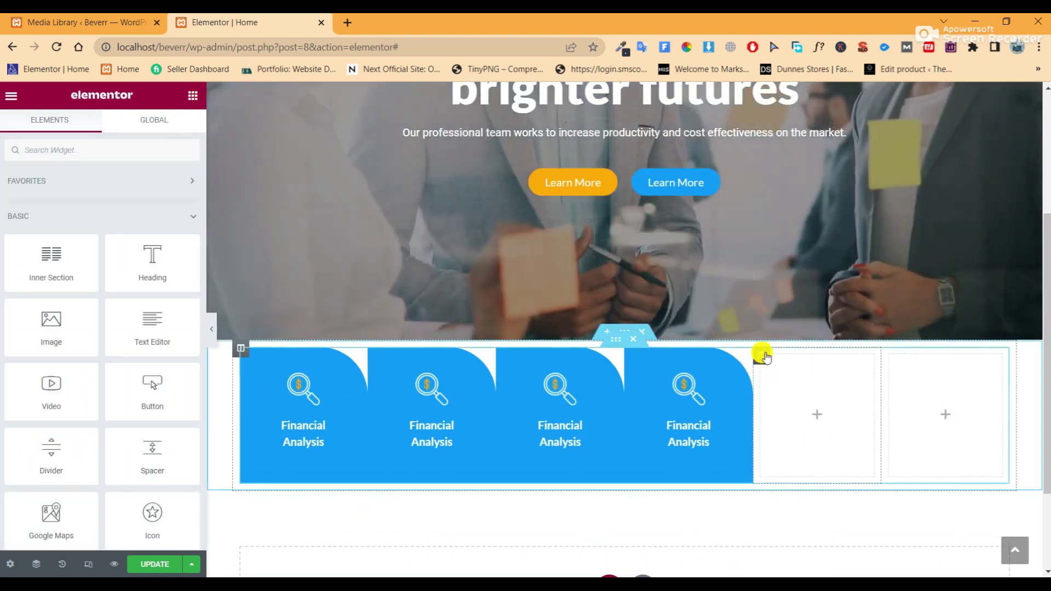
right_click(764, 357)
click(799, 563)
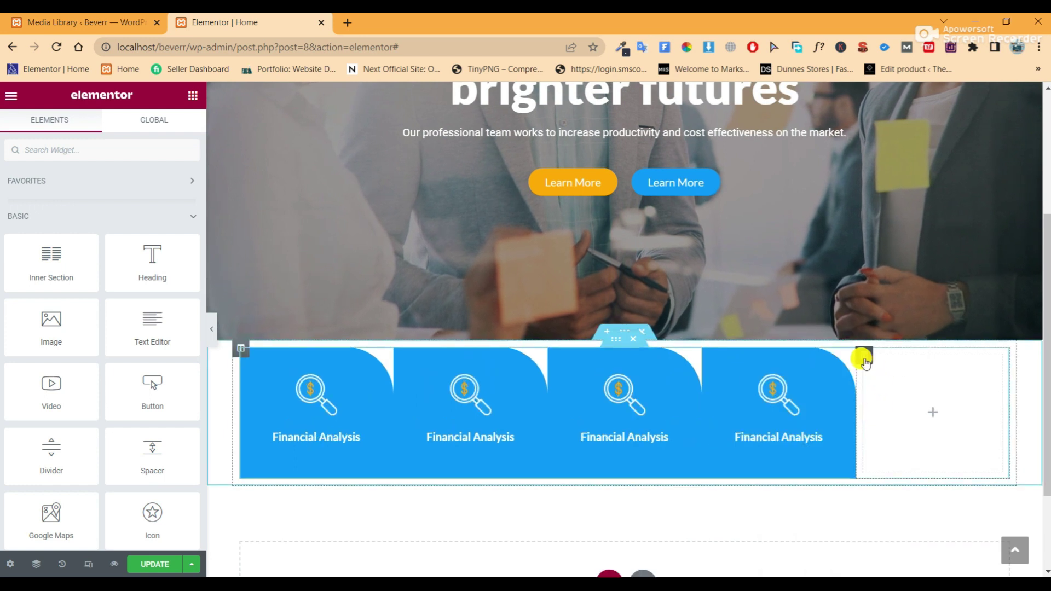
right_click(865, 359)
click(878, 563)
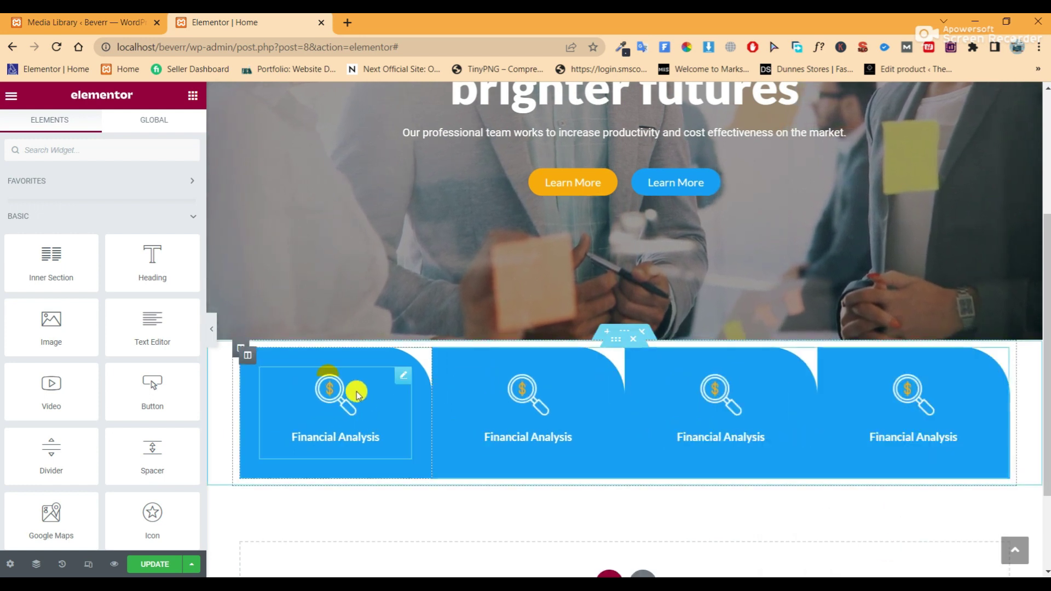
Unlink the first column's margins and set right and left margins to 10 px
click(246, 357)
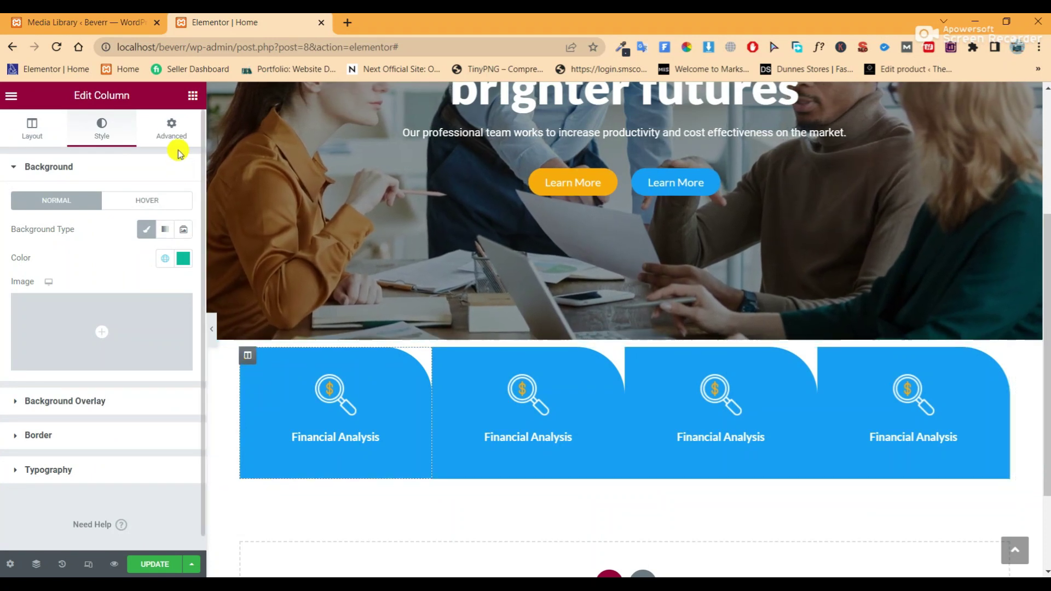
click(172, 131)
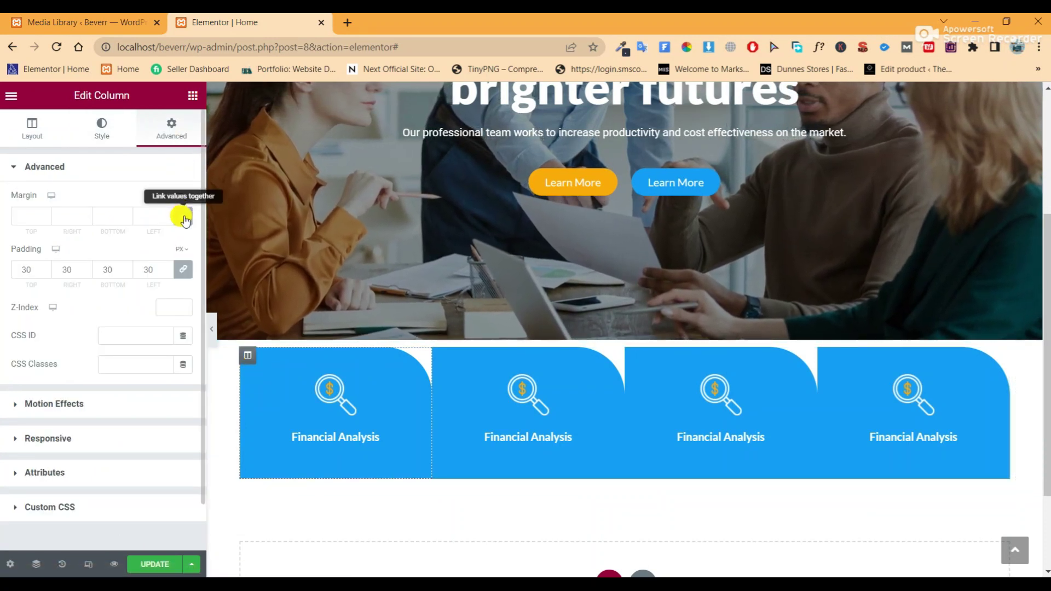
click(184, 218)
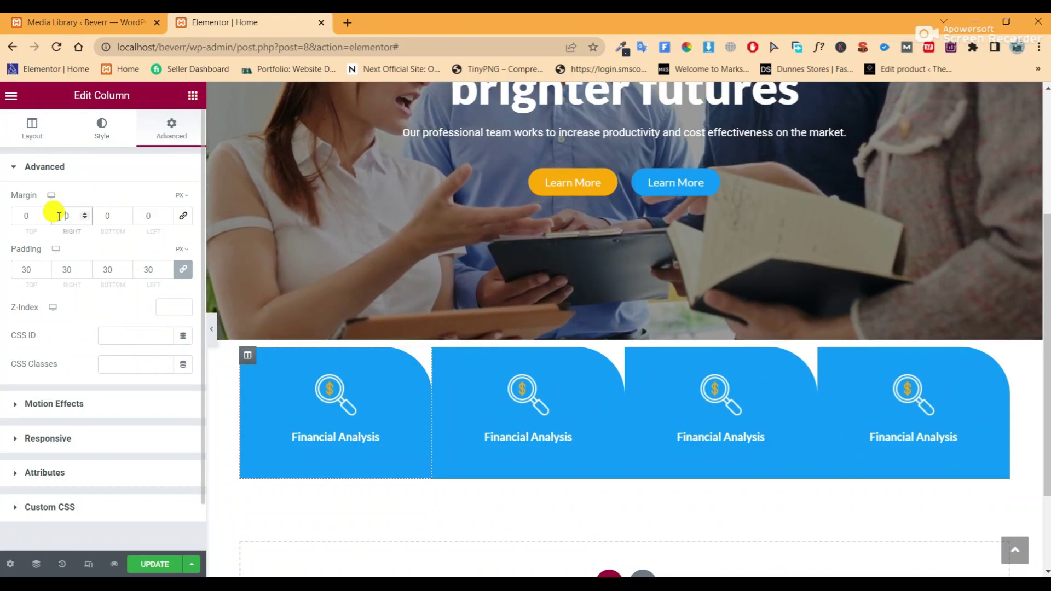
text(1)
click(139, 211)
text(1)
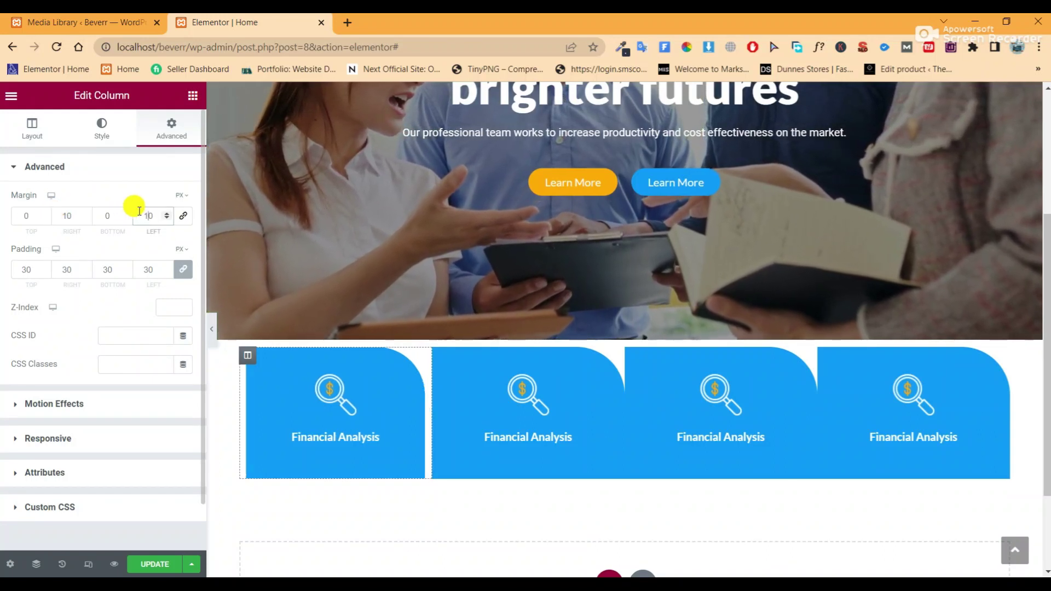
Copy the first column and paste its style onto the second, third and fourth columns
right_click(244, 360)
click(285, 408)
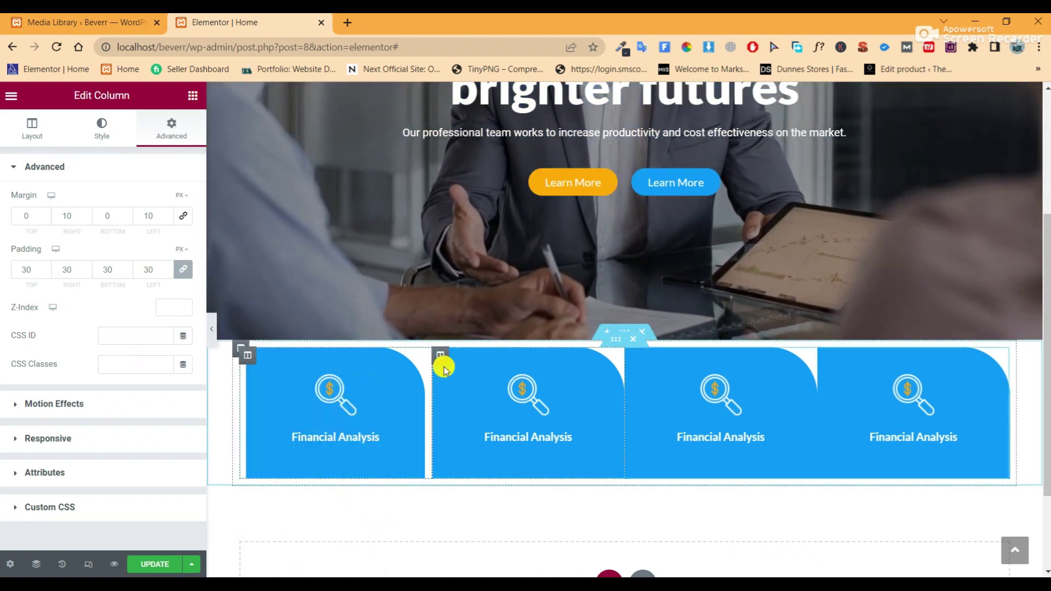
right_click(441, 359)
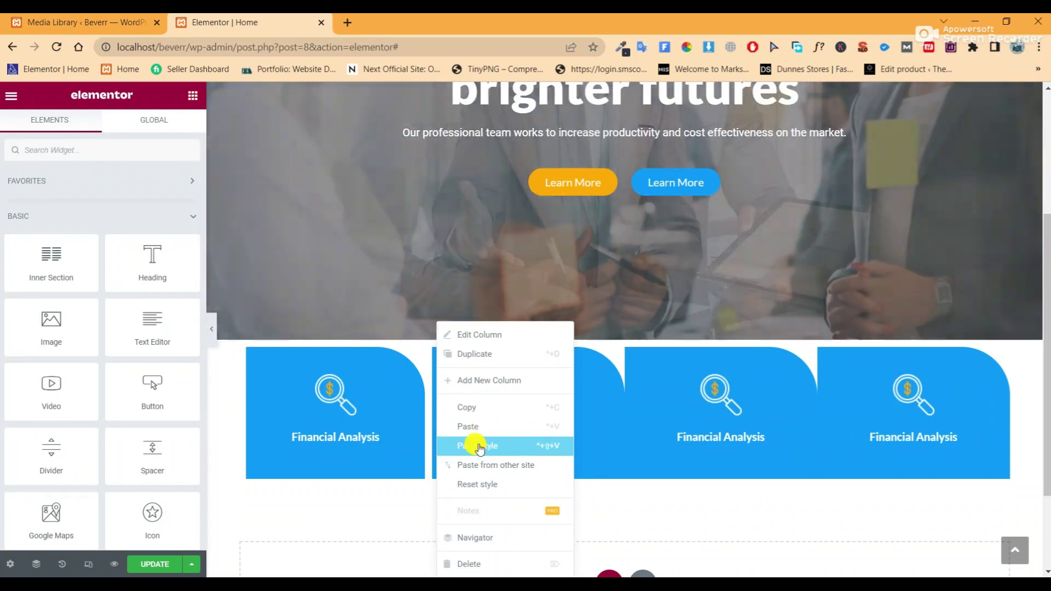
click(471, 439)
right_click(636, 355)
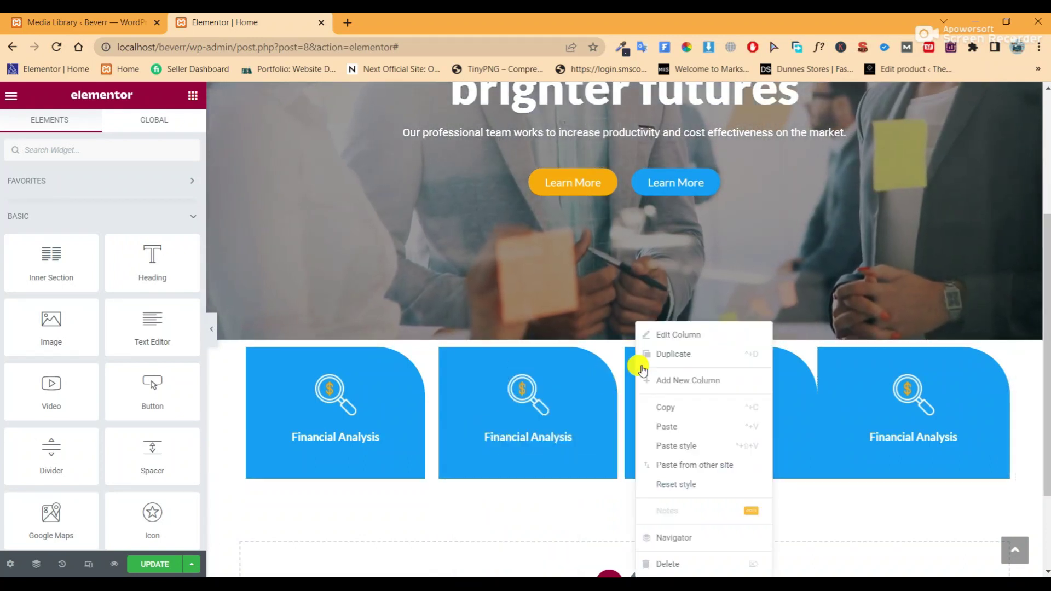
click(665, 448)
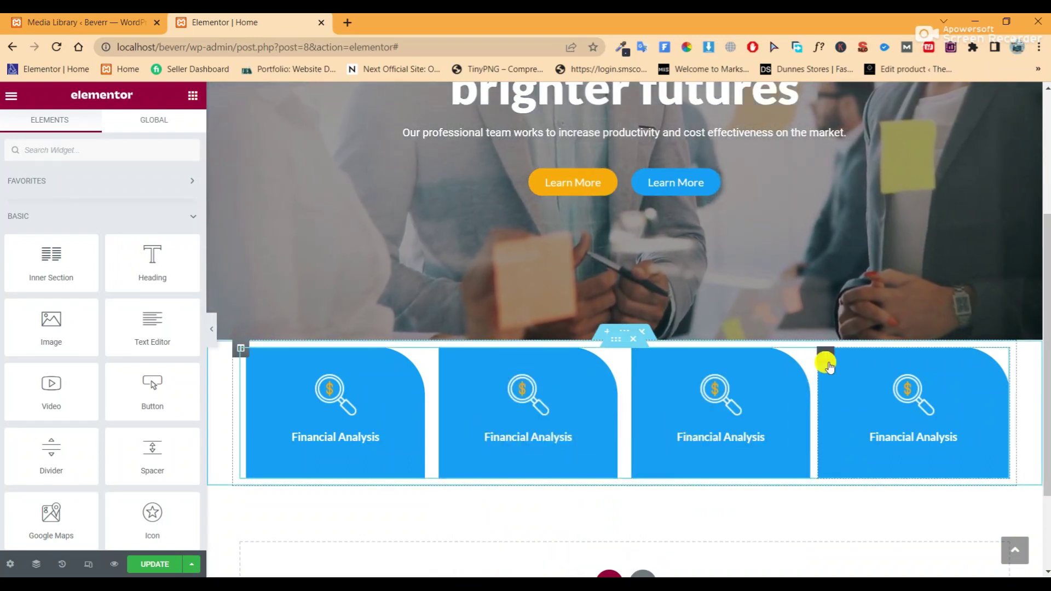
right_click(826, 362)
click(846, 448)
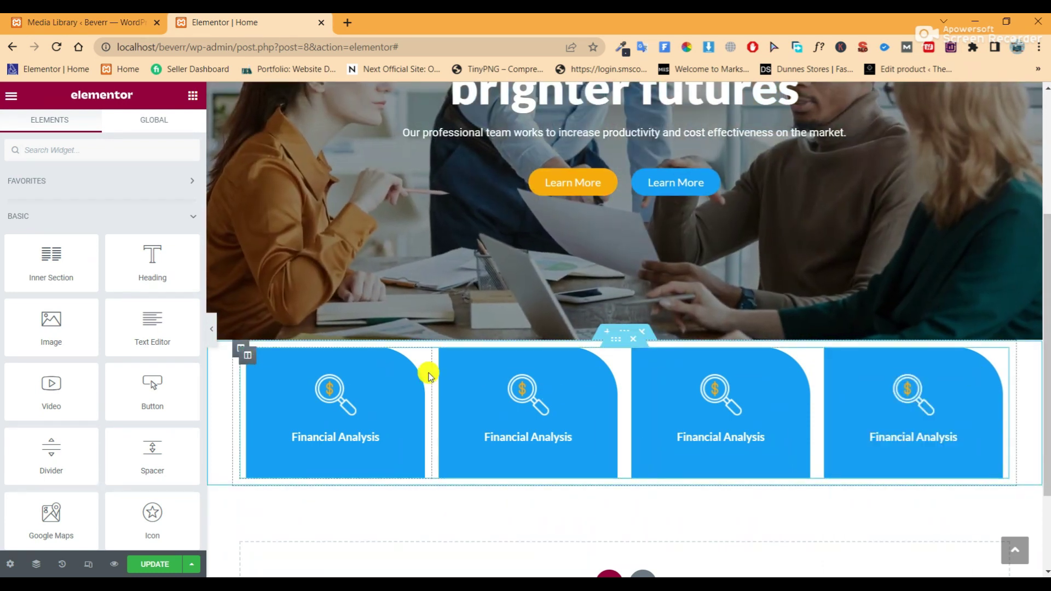
Set the second column's background colour to white (#FFFFFF)
click(440, 355)
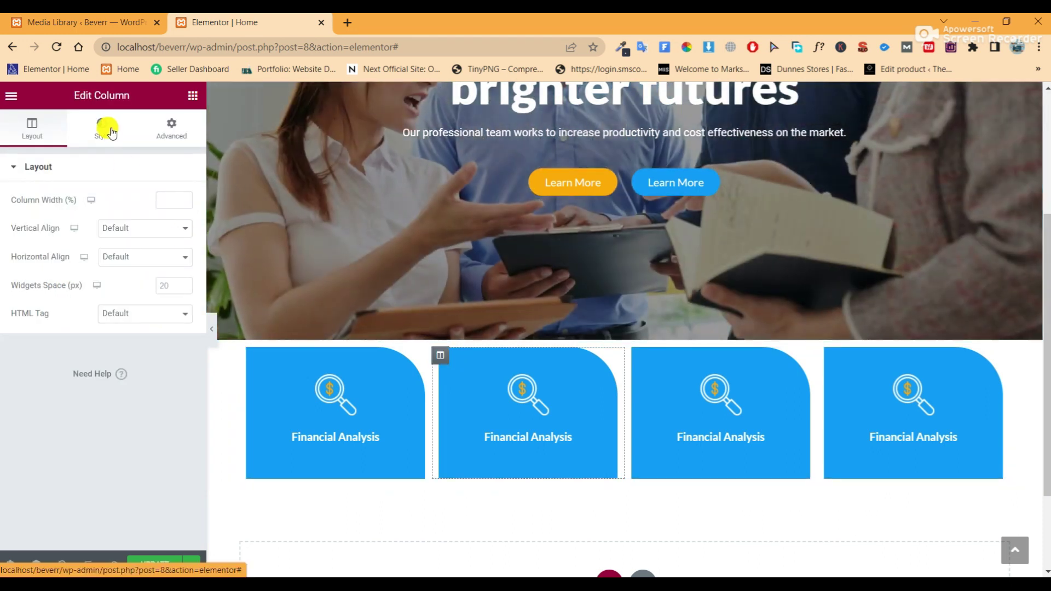
click(110, 132)
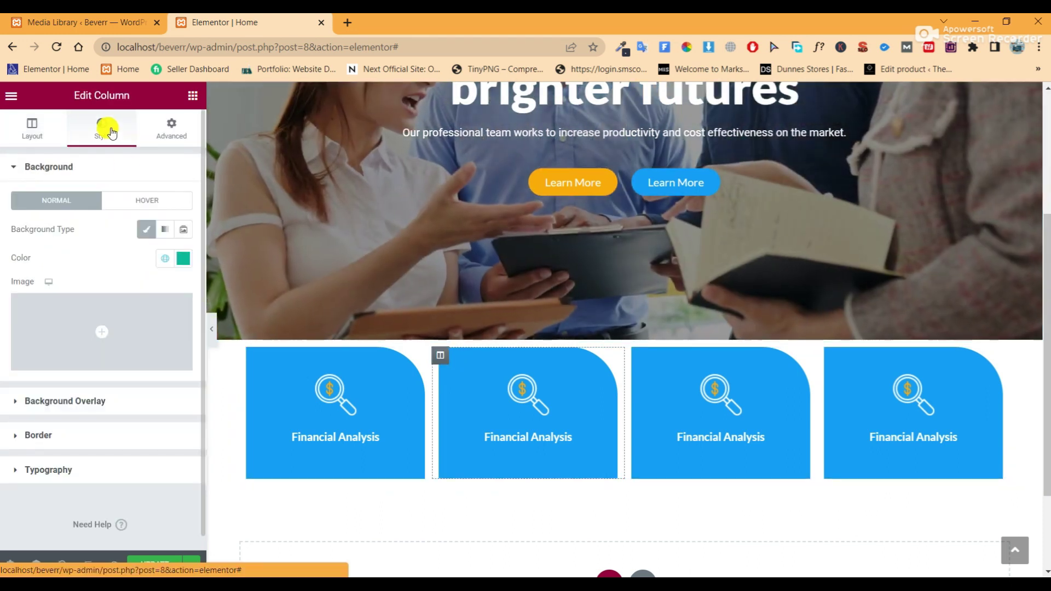
click(183, 258)
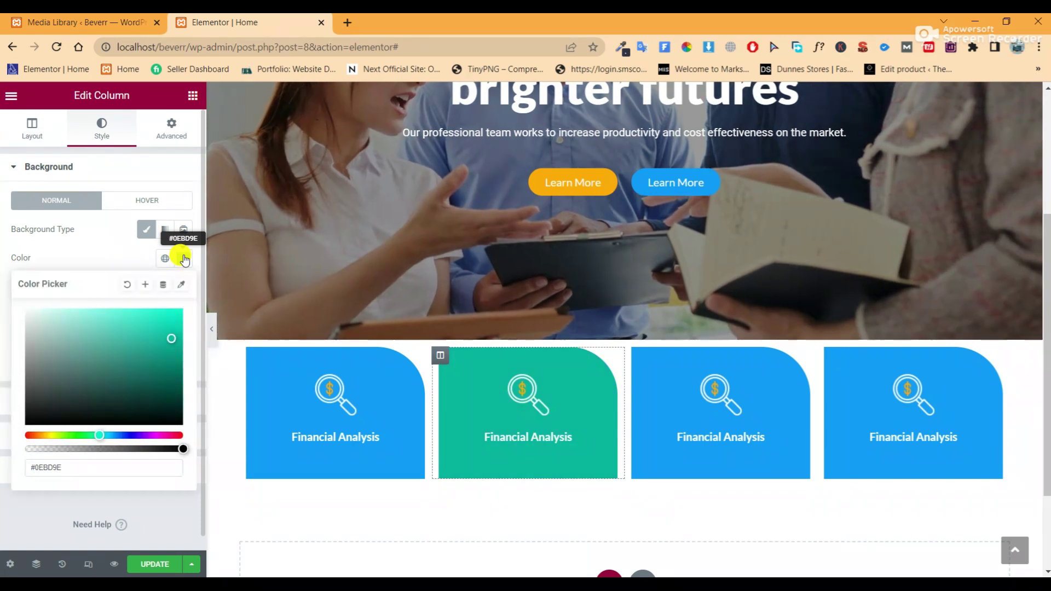
click(168, 259)
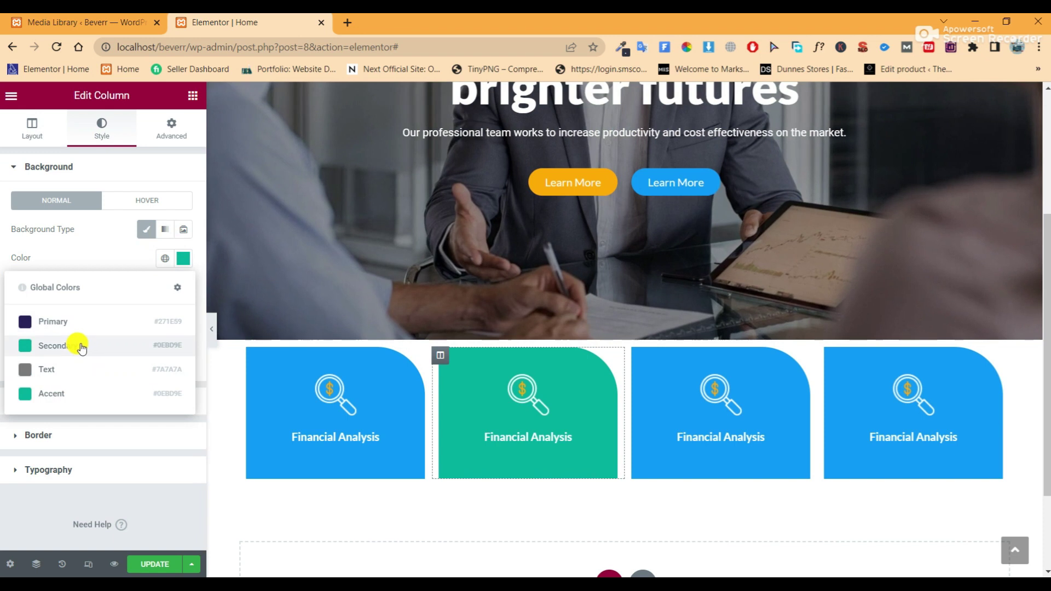
click(183, 264)
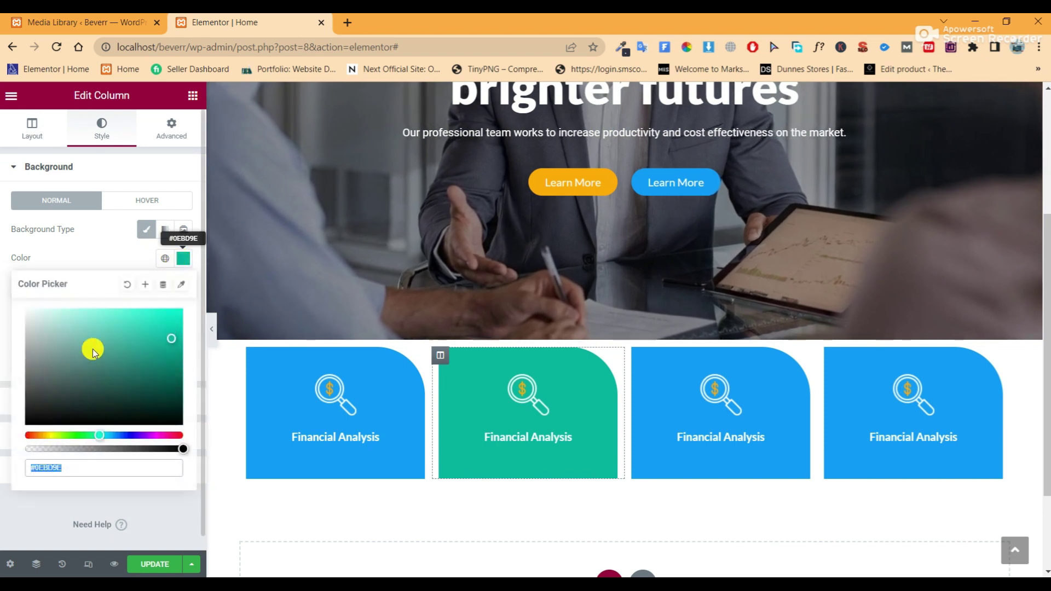
drag(92, 347, 5, 270)
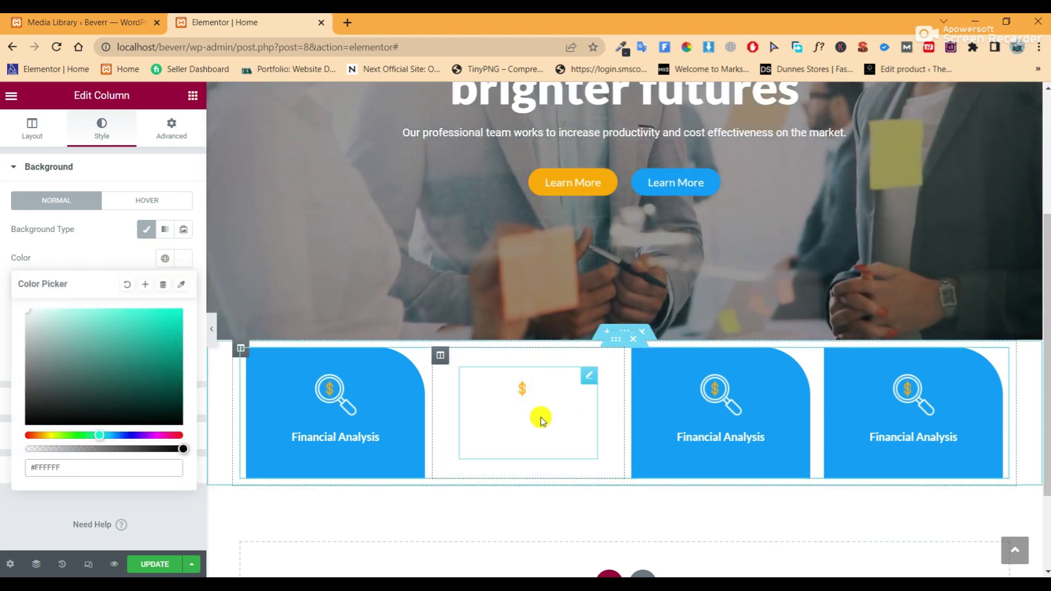
click(587, 382)
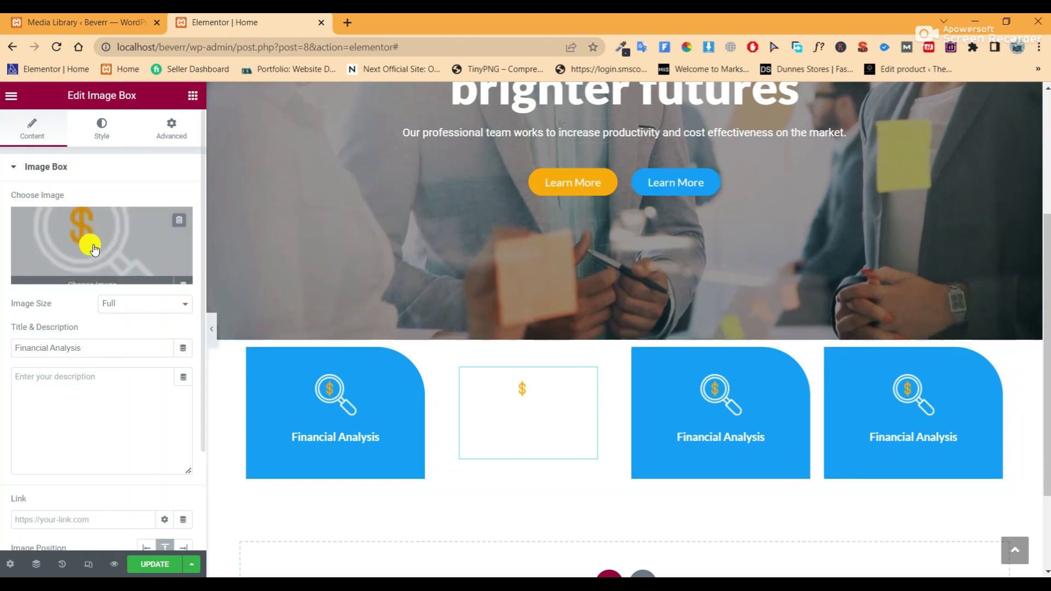
Replace the second box's image with the lightbulb icon
click(95, 240)
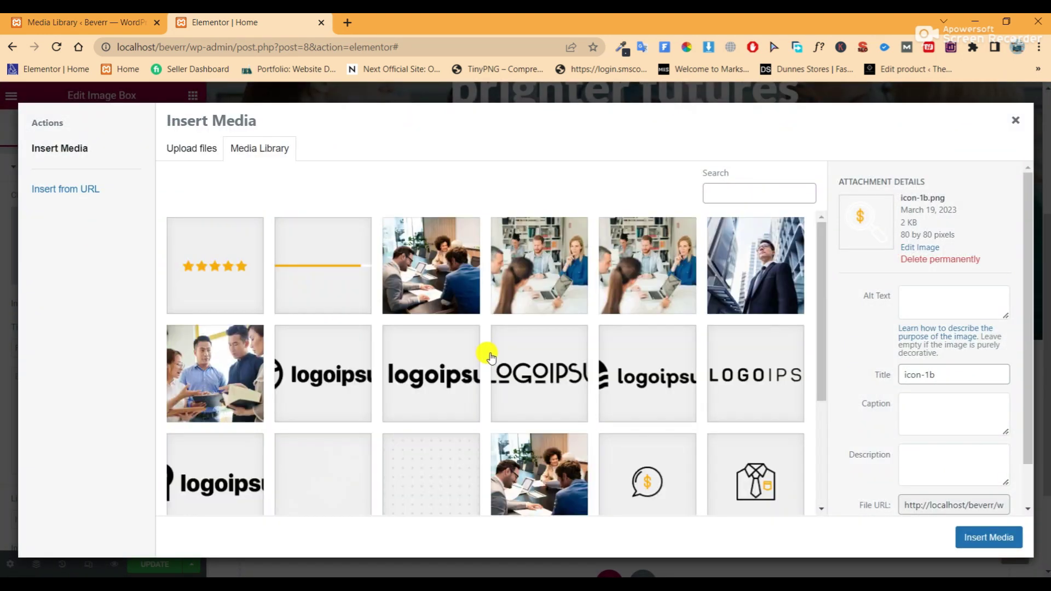
scroll(485, 356, down, 3)
click(201, 443)
click(987, 538)
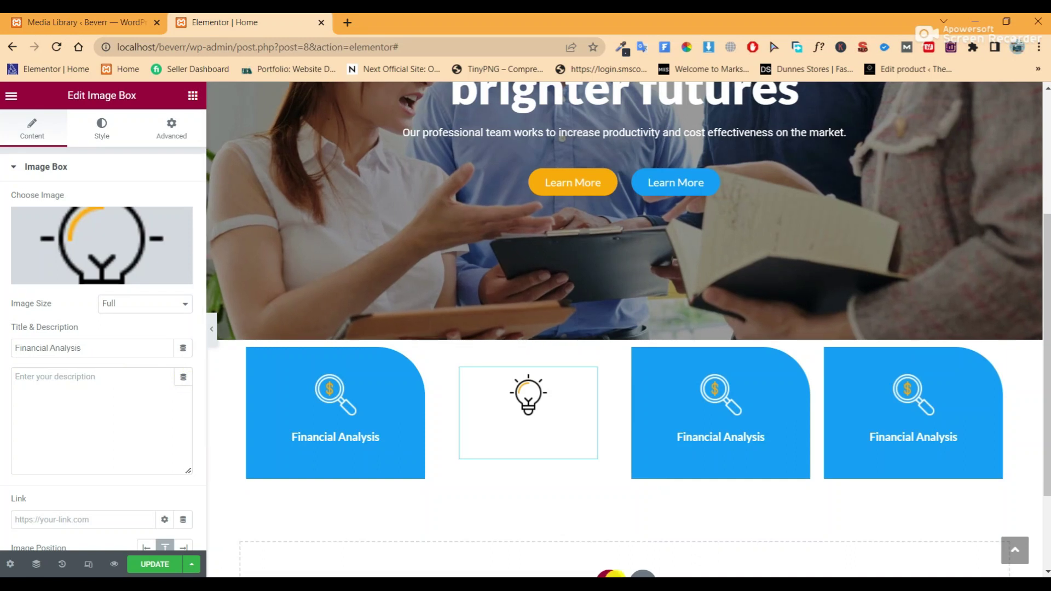
Replace the second box's title with 'Business Solutions' copied from the content notes
key(alt+Tab)
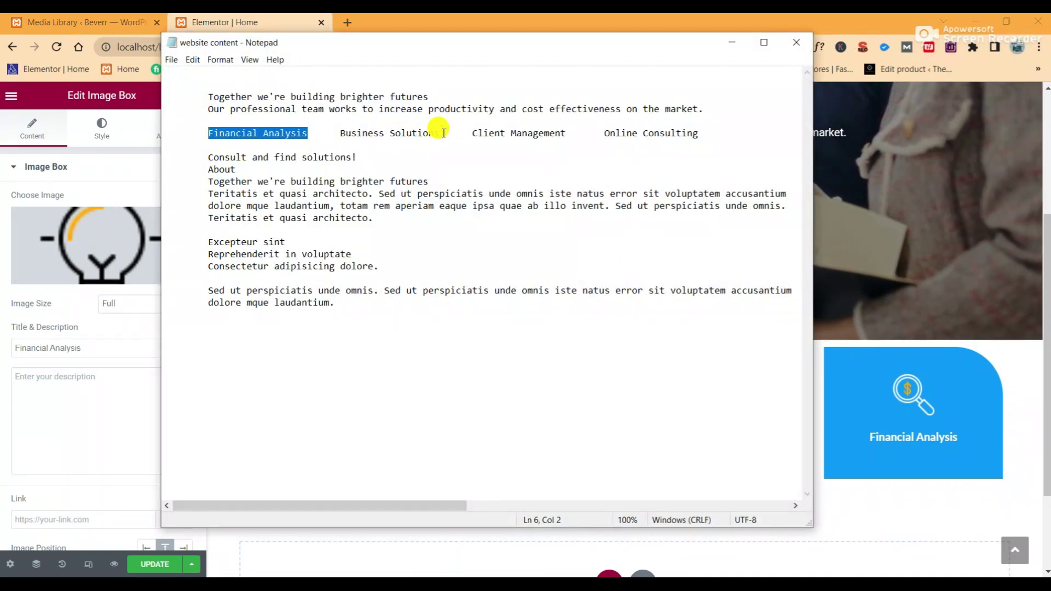
right_click(337, 133)
click(376, 169)
click(117, 344)
drag(117, 343, 24, 351)
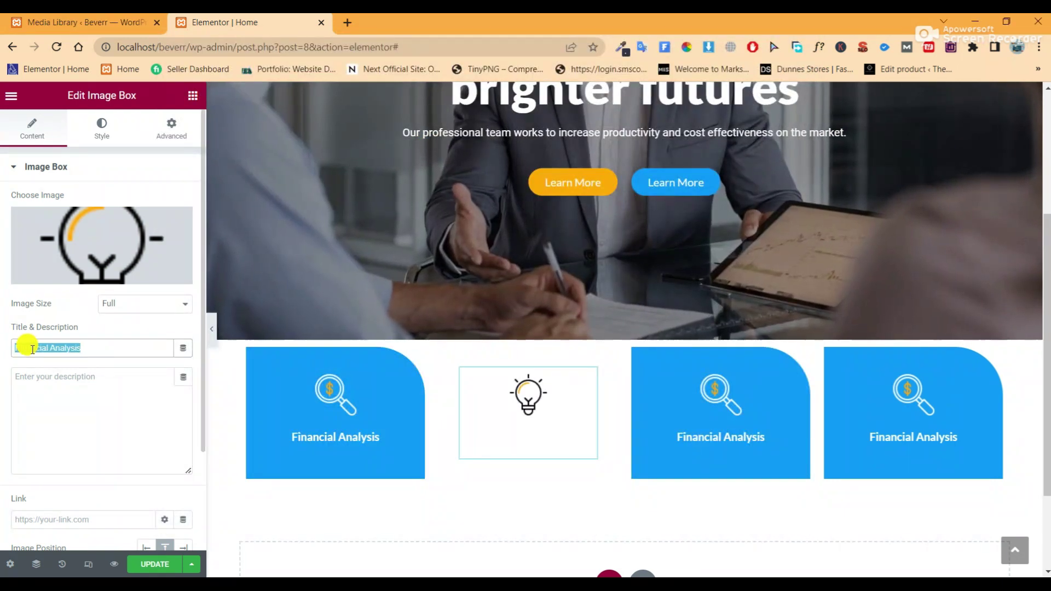
right_click(32, 350)
click(95, 104)
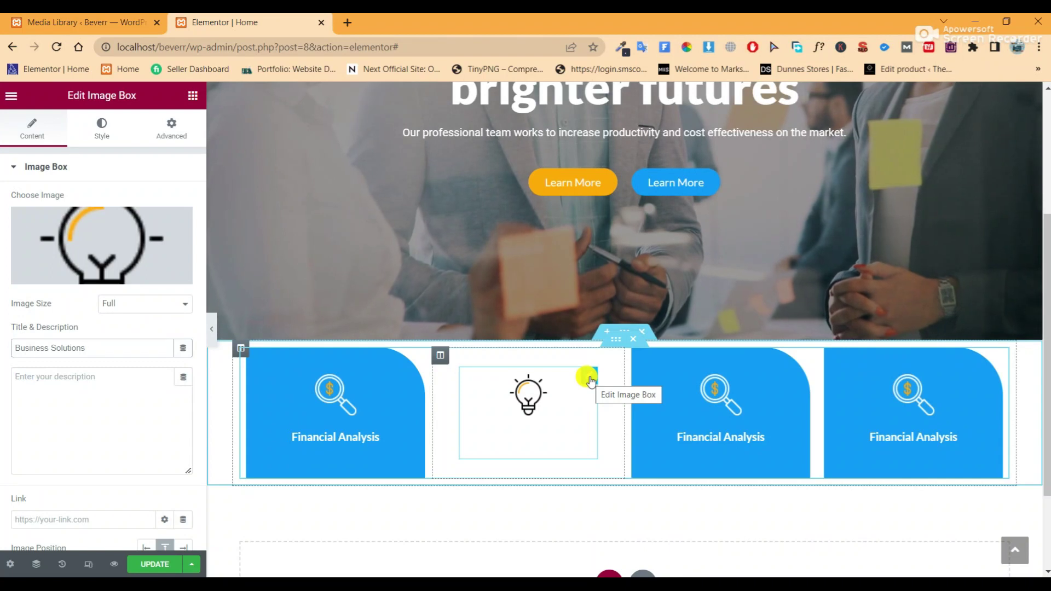
Set the Business Solutions title colour to black (#000000)
click(102, 142)
scroll(143, 366, down, 3)
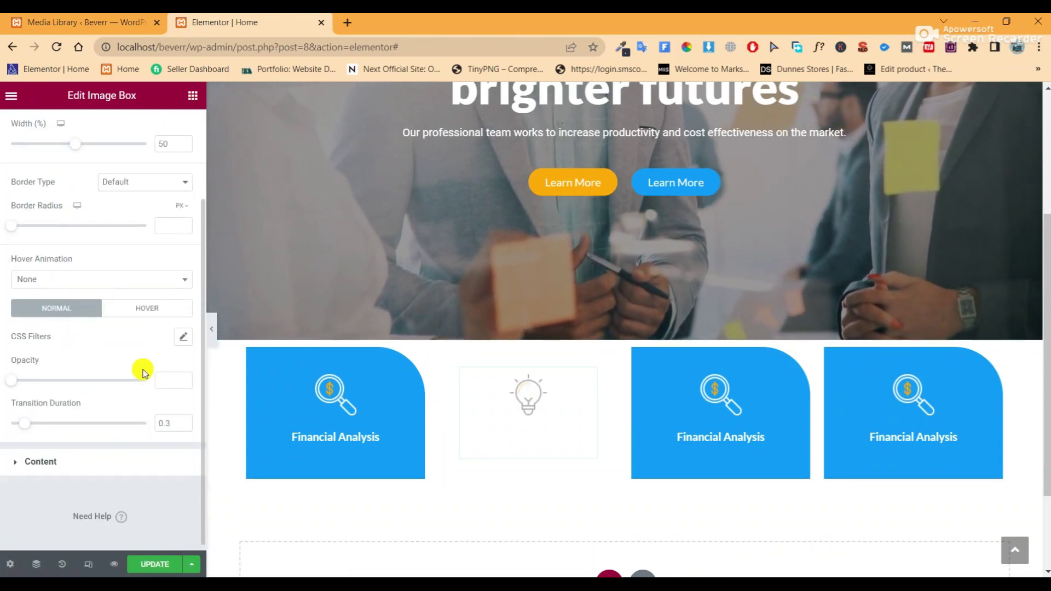
scroll(144, 370, up, 3)
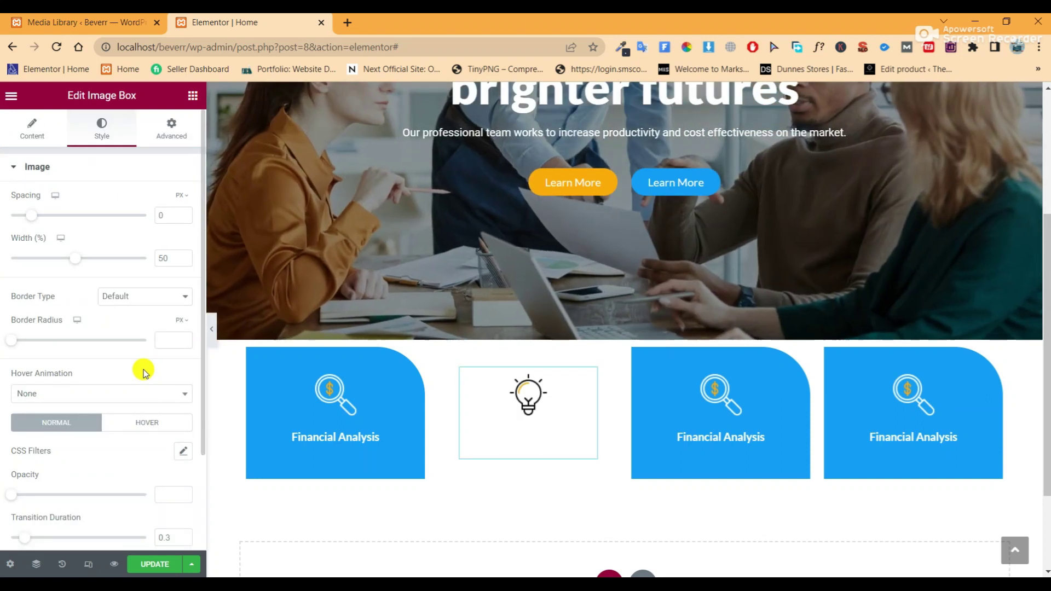
scroll(143, 370, down, 2)
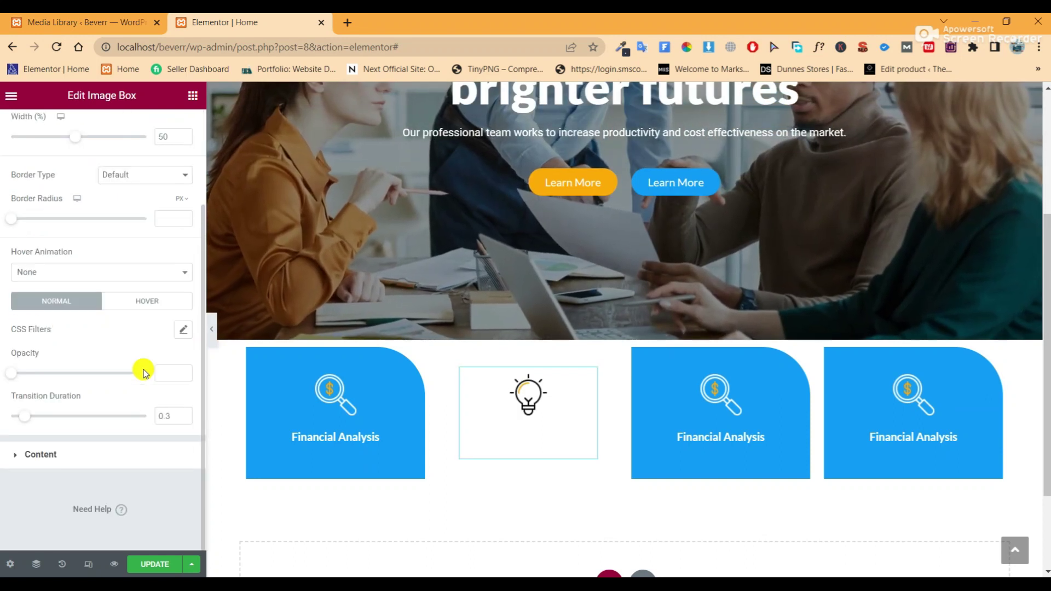
click(128, 457)
scroll(136, 413, down, 2)
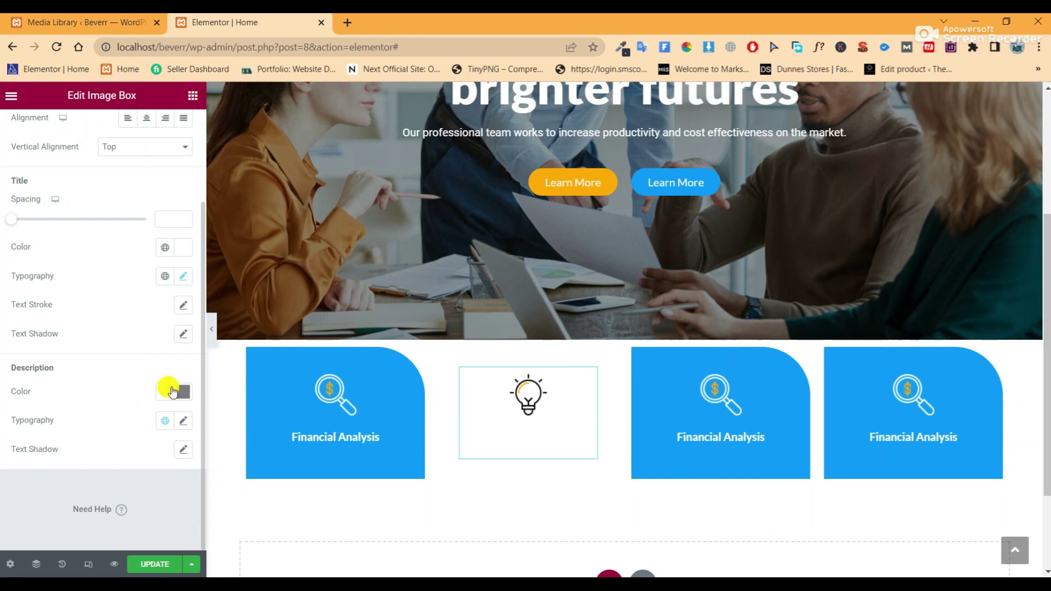
click(166, 250)
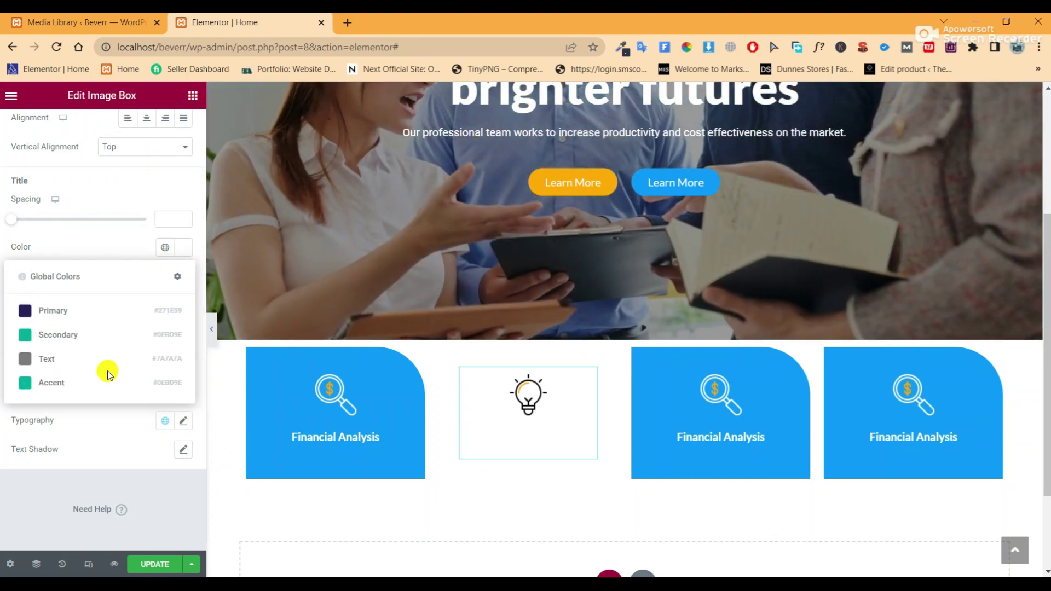
click(167, 250)
click(179, 251)
drag(84, 352, 1, 432)
click(529, 432)
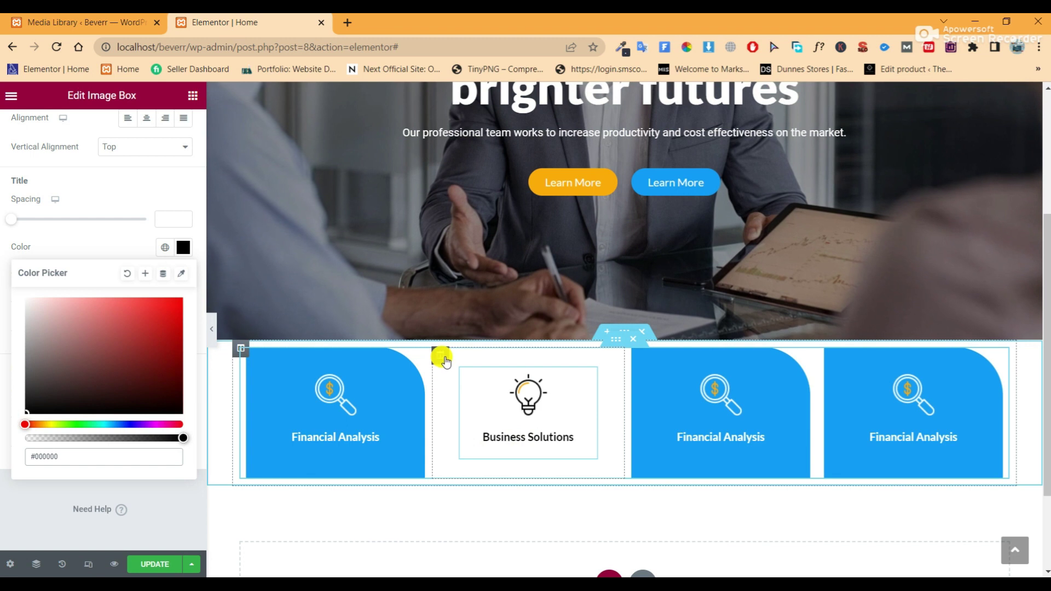
click(441, 357)
Add a box shadow to the Business Solutions column
click(101, 433)
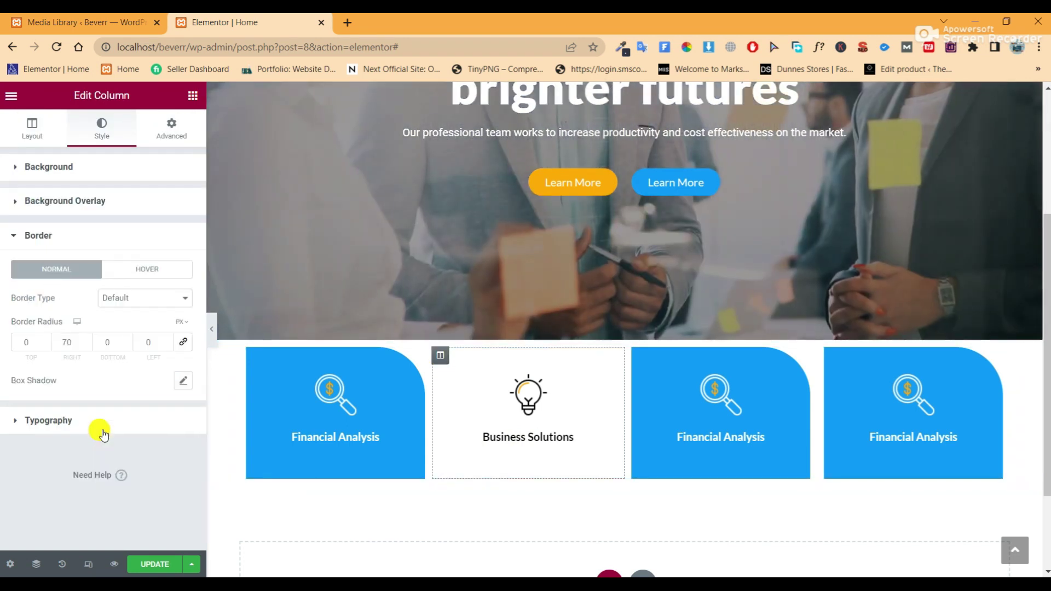
click(180, 384)
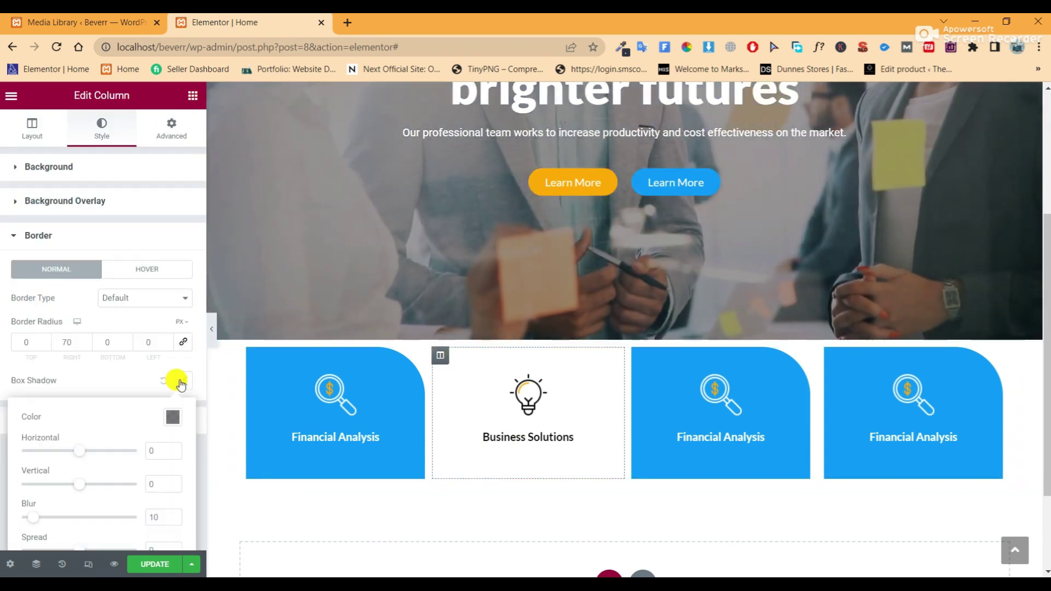
click(212, 331)
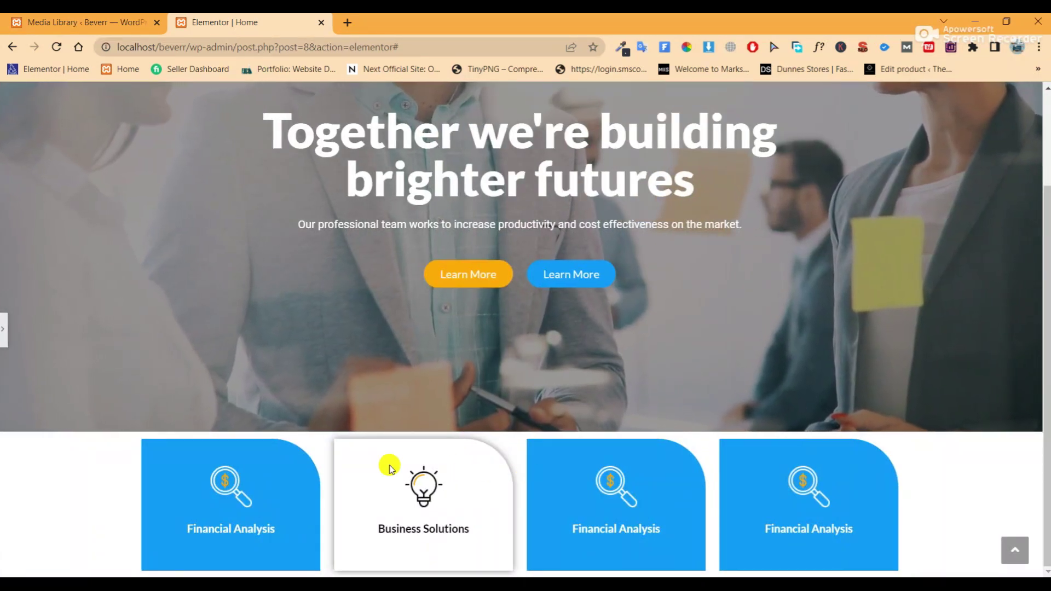
click(6, 328)
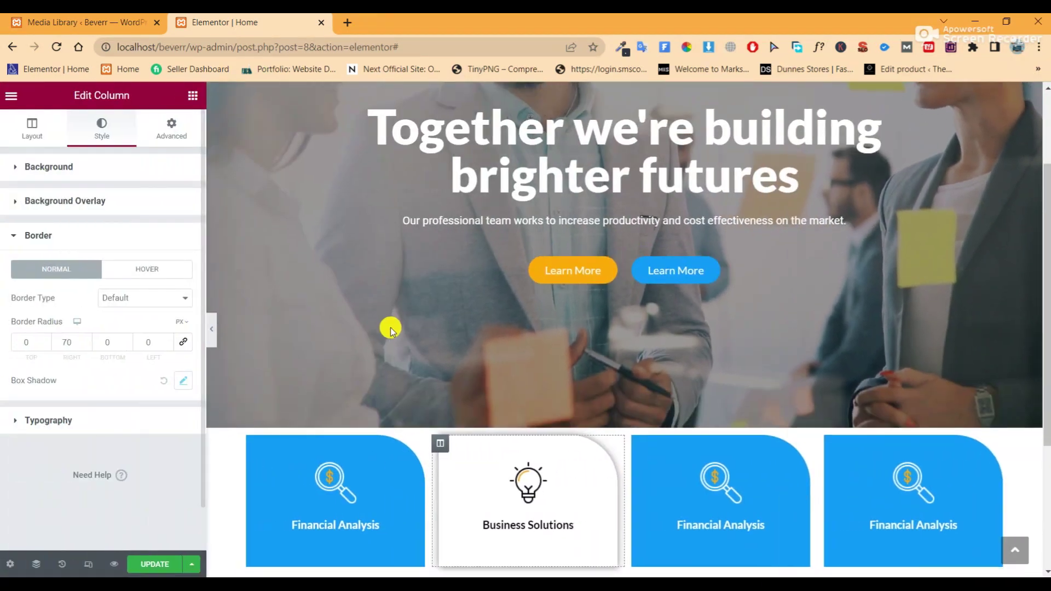
scroll(427, 378, down, 1)
Copy the Business Solutions column and paste its style onto the third and fourth columns
right_click(444, 408)
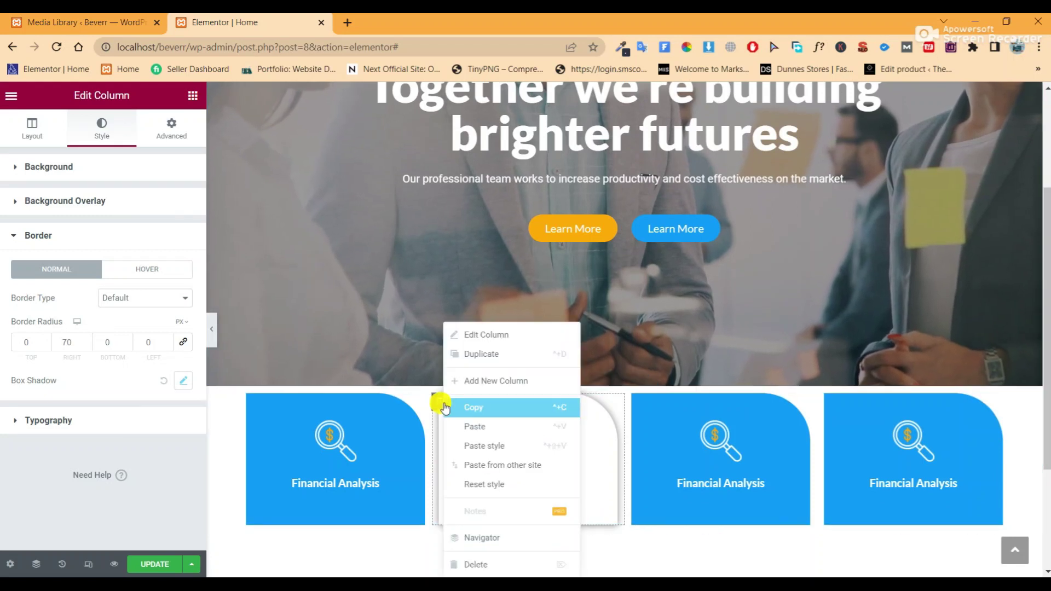
click(478, 409)
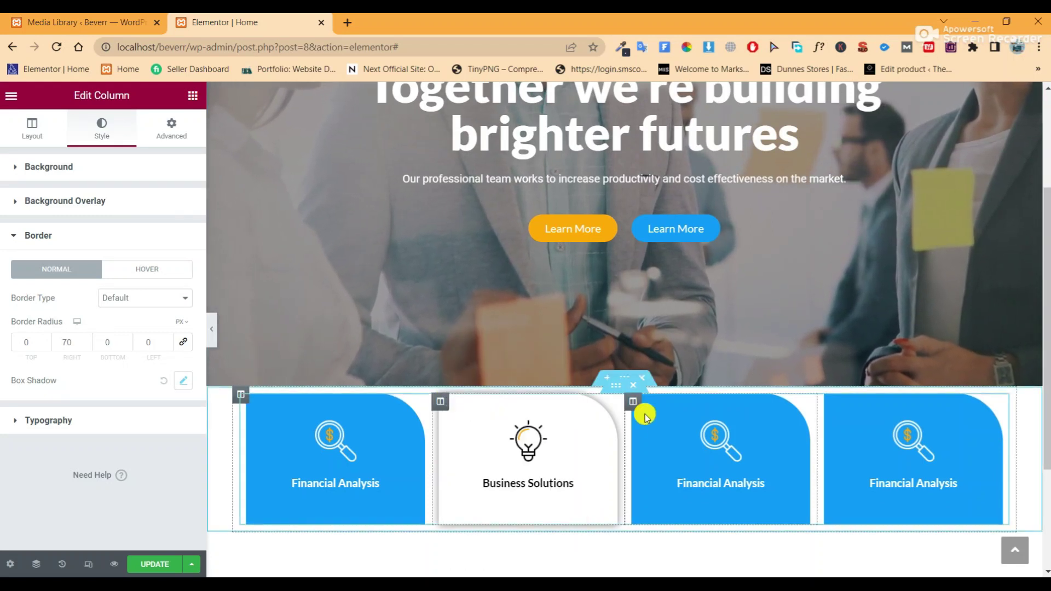
right_click(636, 405)
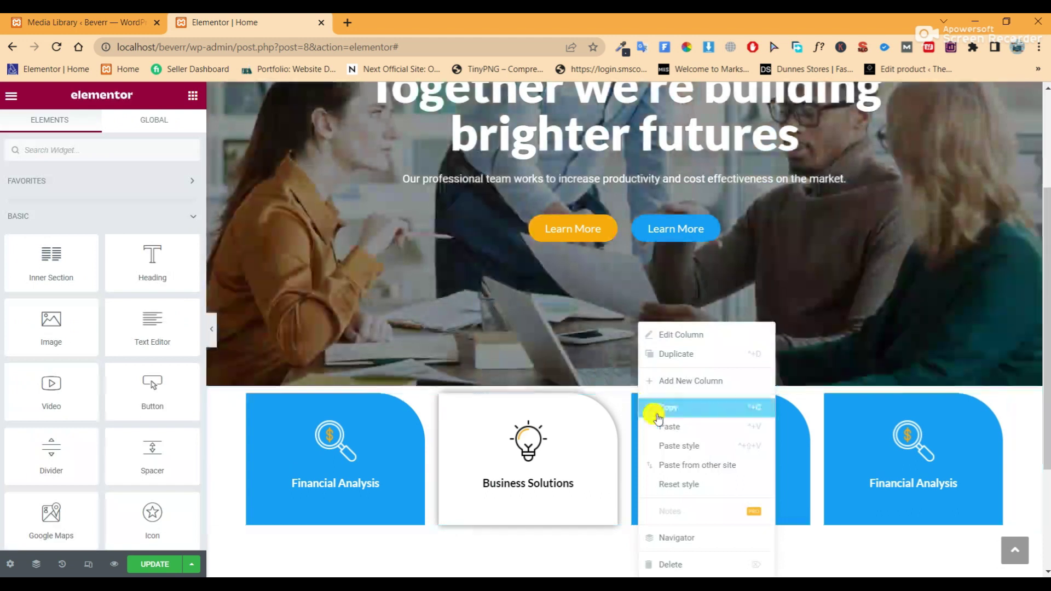
click(672, 446)
right_click(834, 406)
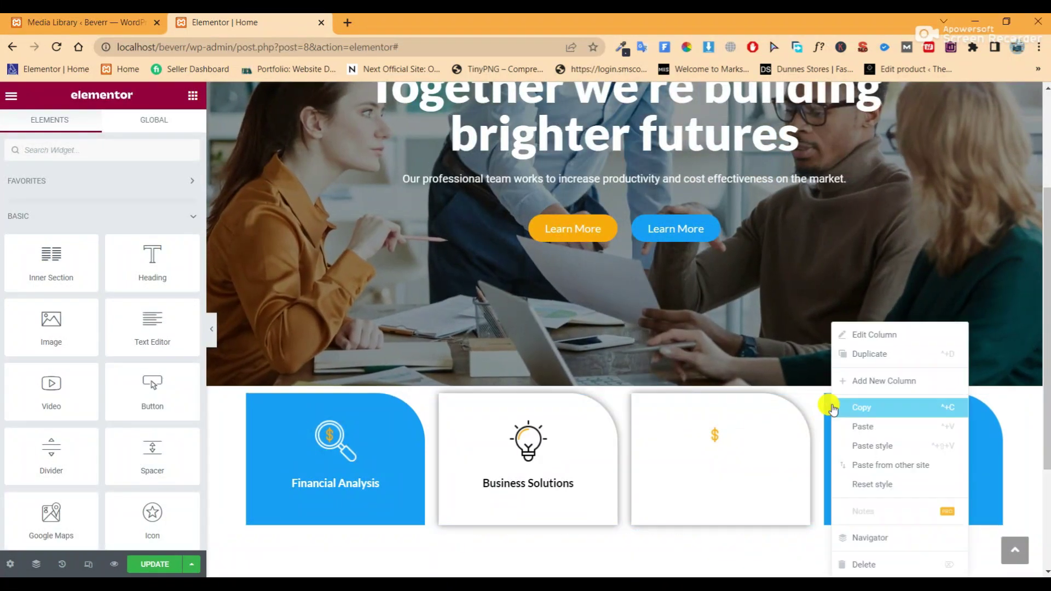
click(854, 446)
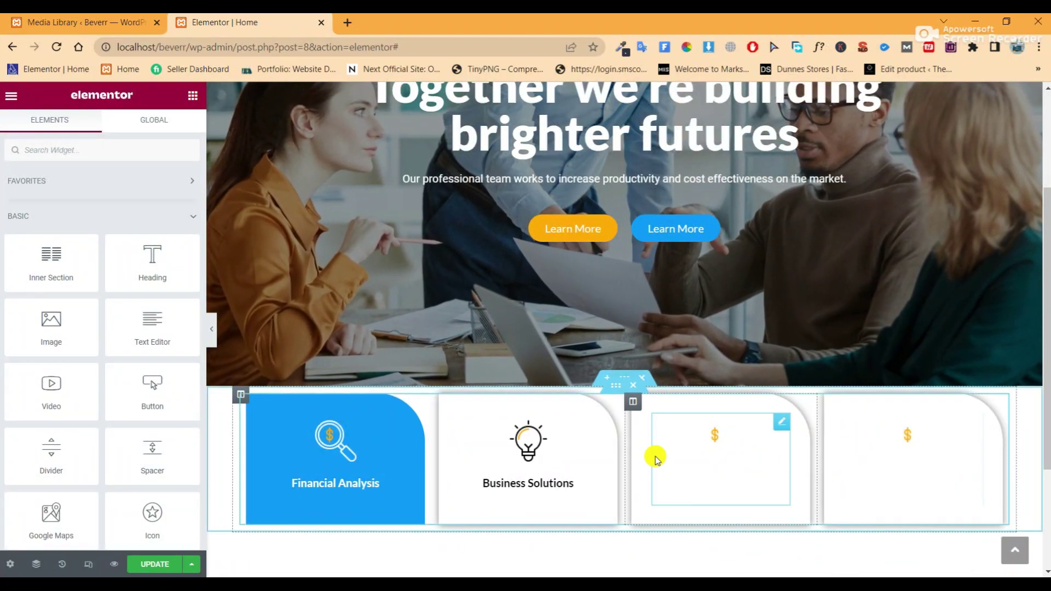
Copy the Business Solutions image box and paste its dark-title style onto the third and fourth boxes
right_click(588, 438)
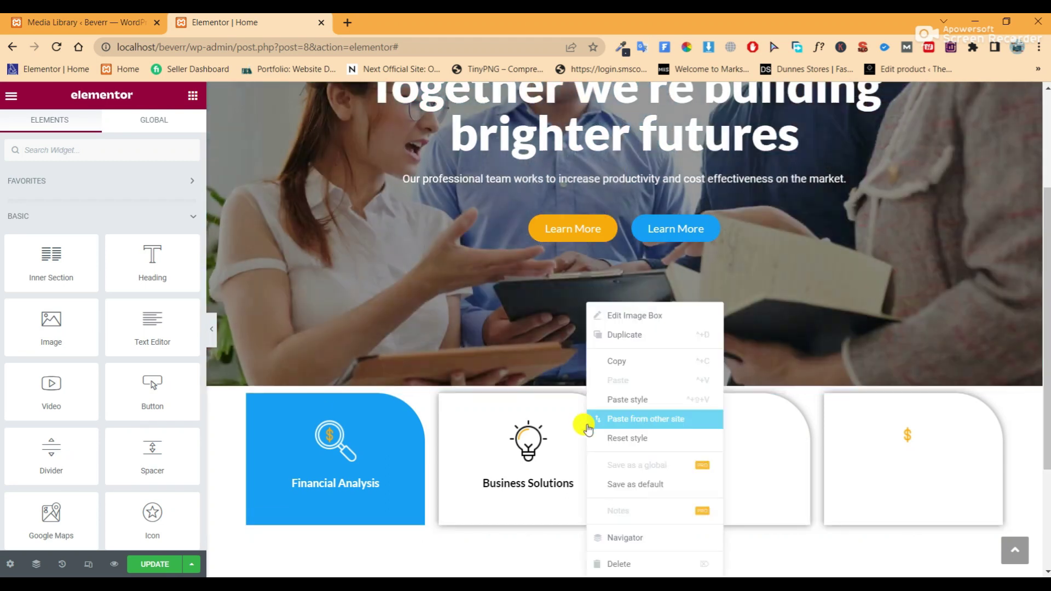
click(618, 363)
right_click(780, 419)
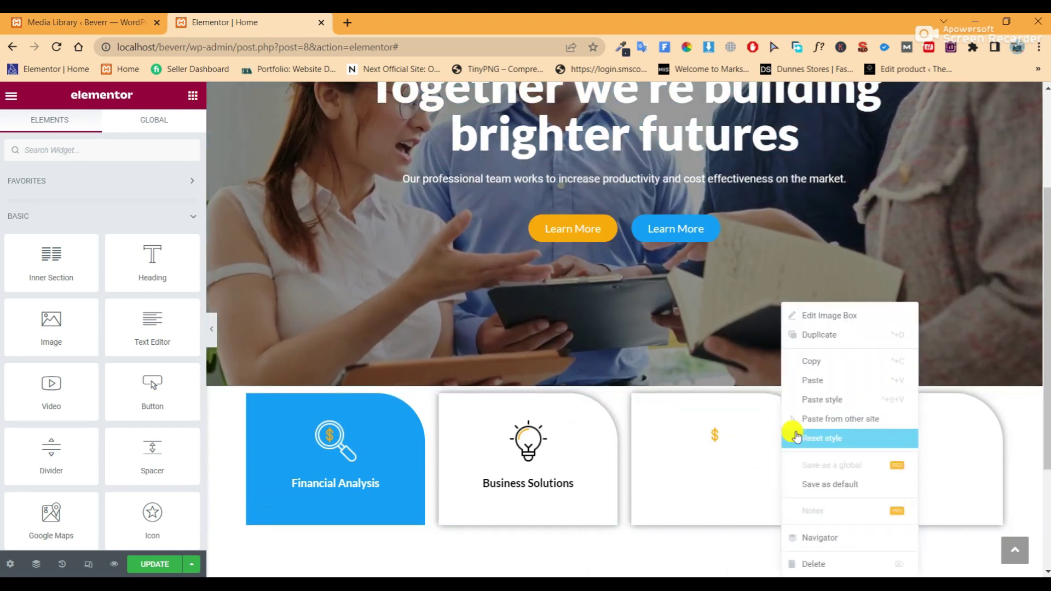
click(801, 400)
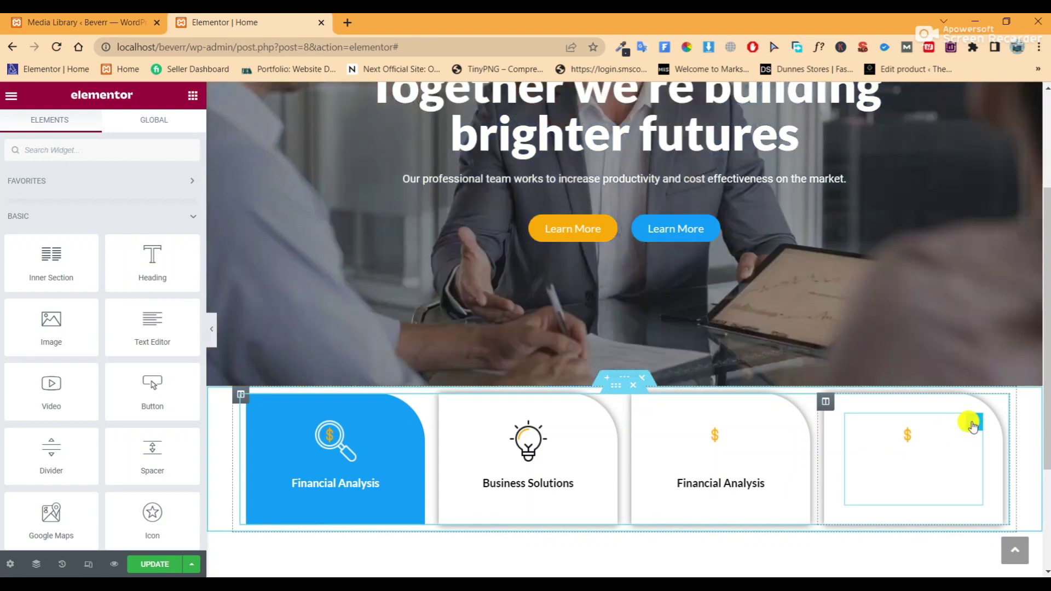
right_click(961, 430)
click(966, 400)
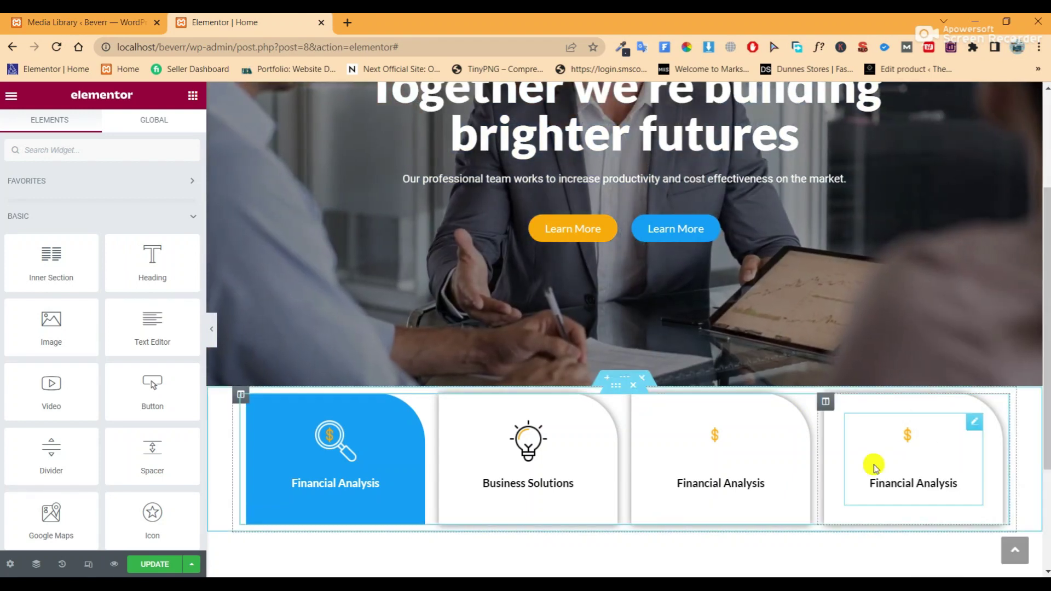
click(786, 424)
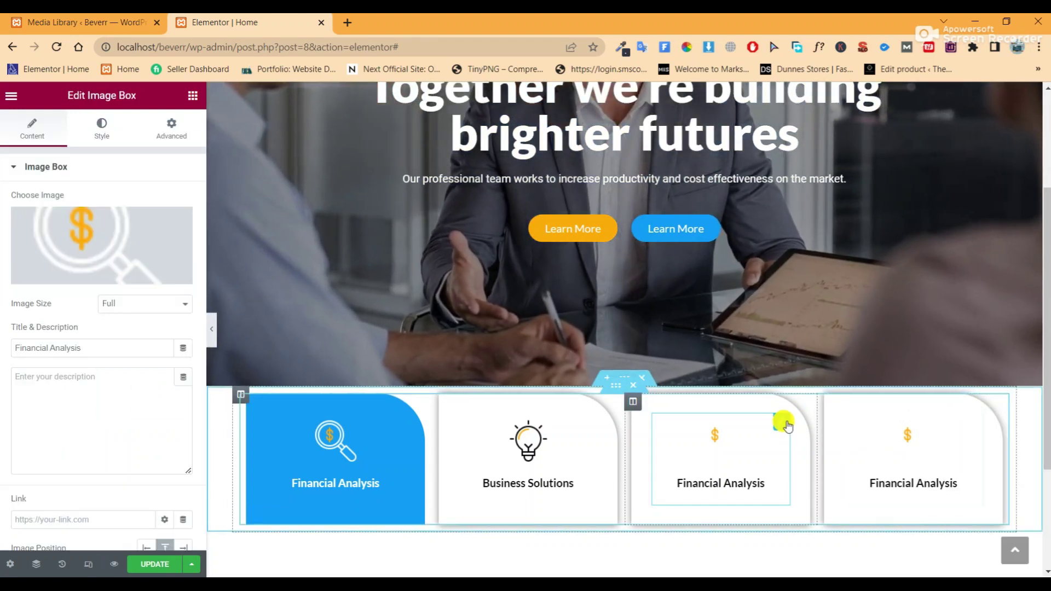
Give the third card the shirt-and-tie icon from the Media Library
click(109, 237)
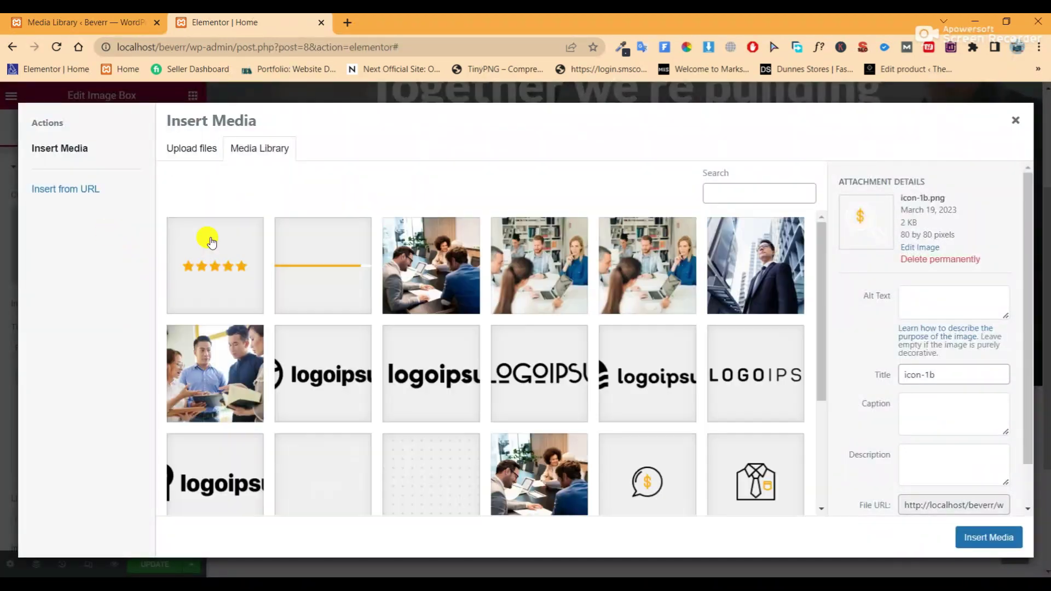
scroll(602, 416, down, 3)
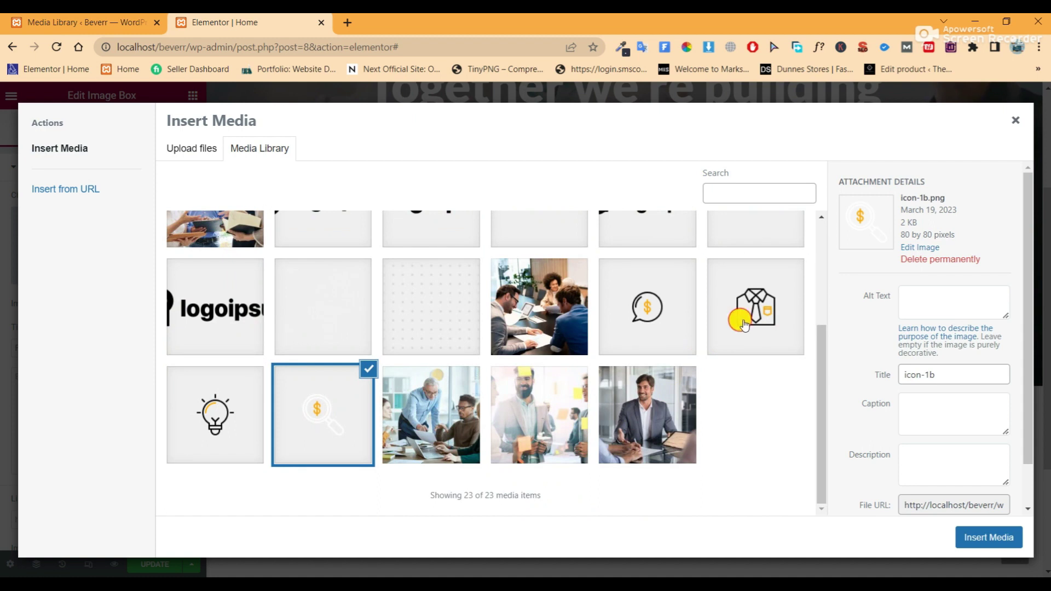
click(990, 537)
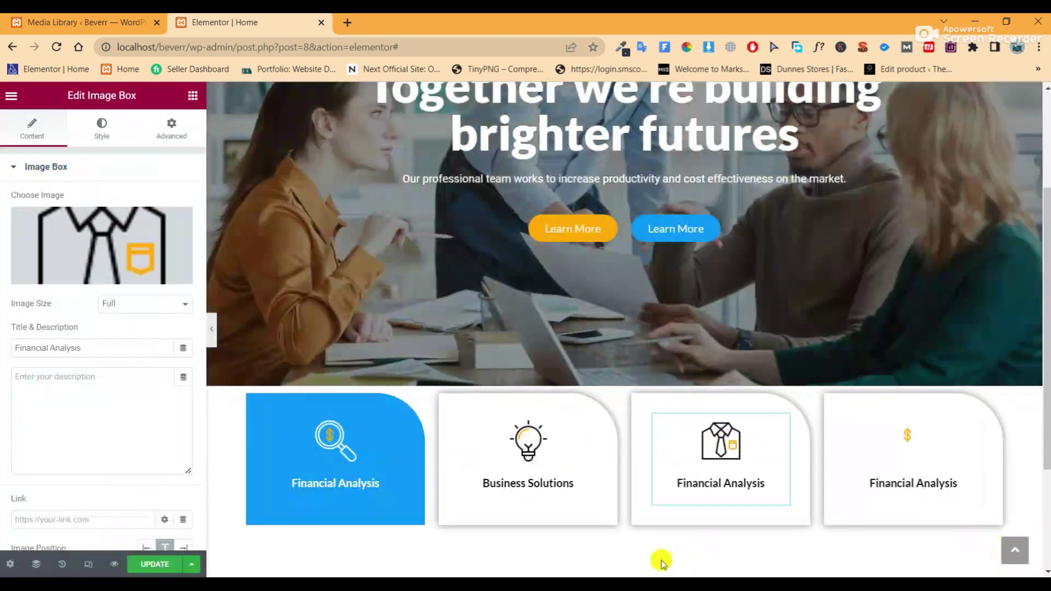
Title the third card 'Client Management' from the notes, then open the fourth card's media library
click(564, 576)
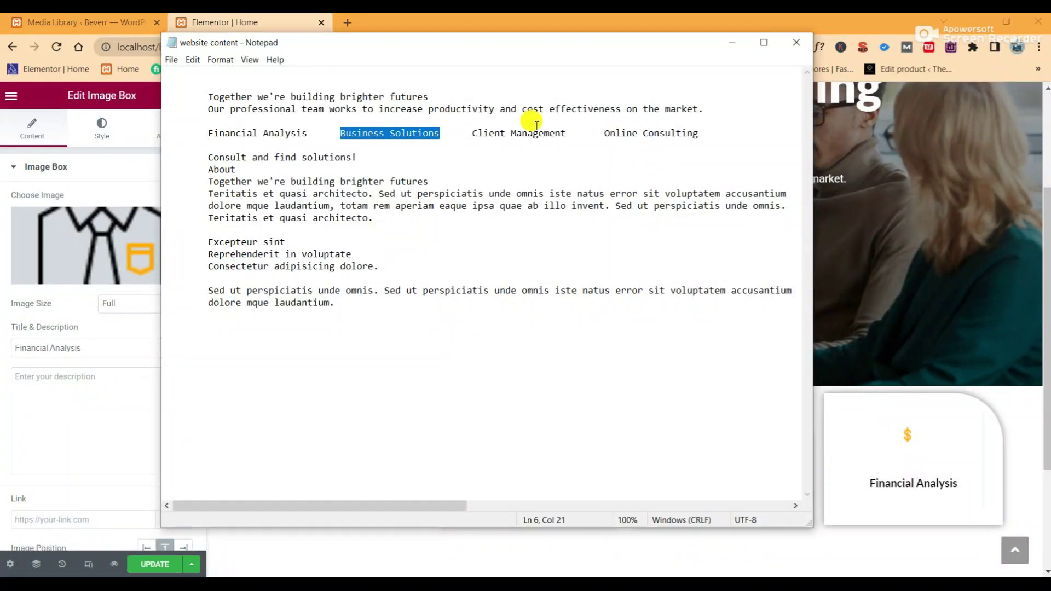
drag(565, 133, 473, 133)
right_click(473, 133)
click(501, 169)
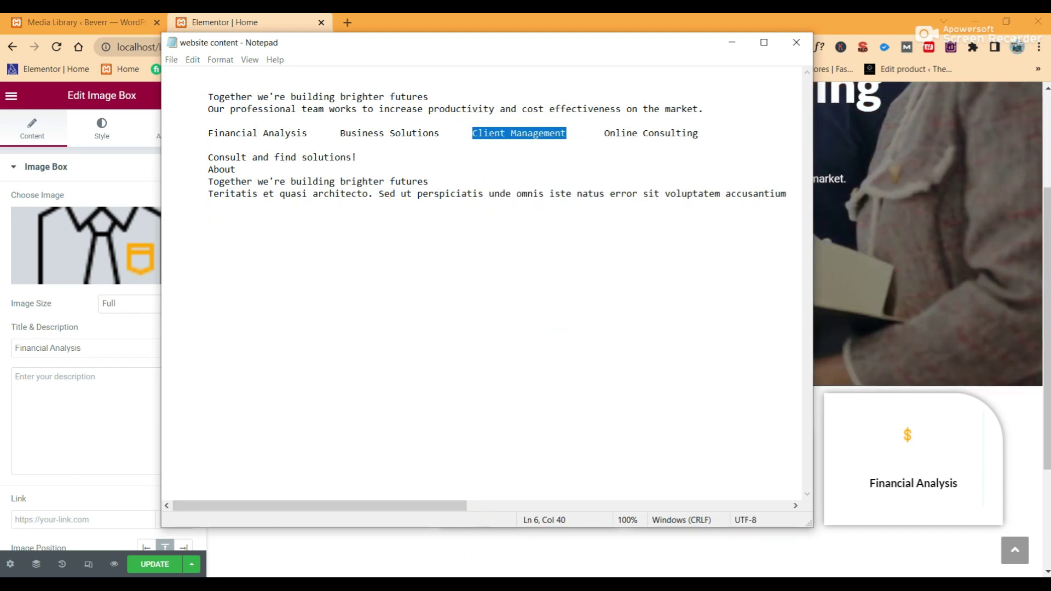
mouse_move(486, 579)
click(564, 534)
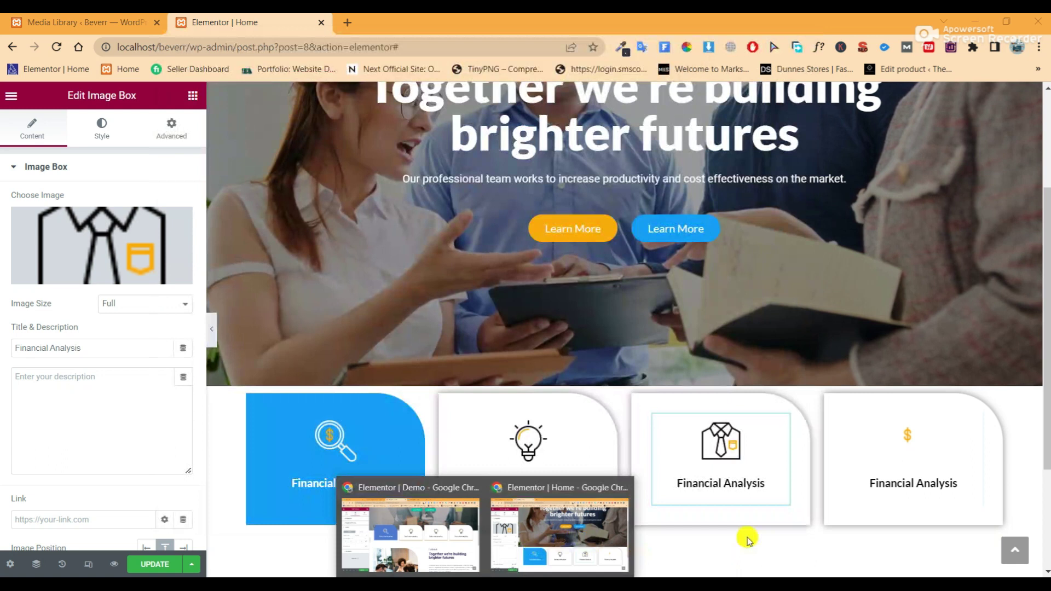
click(803, 556)
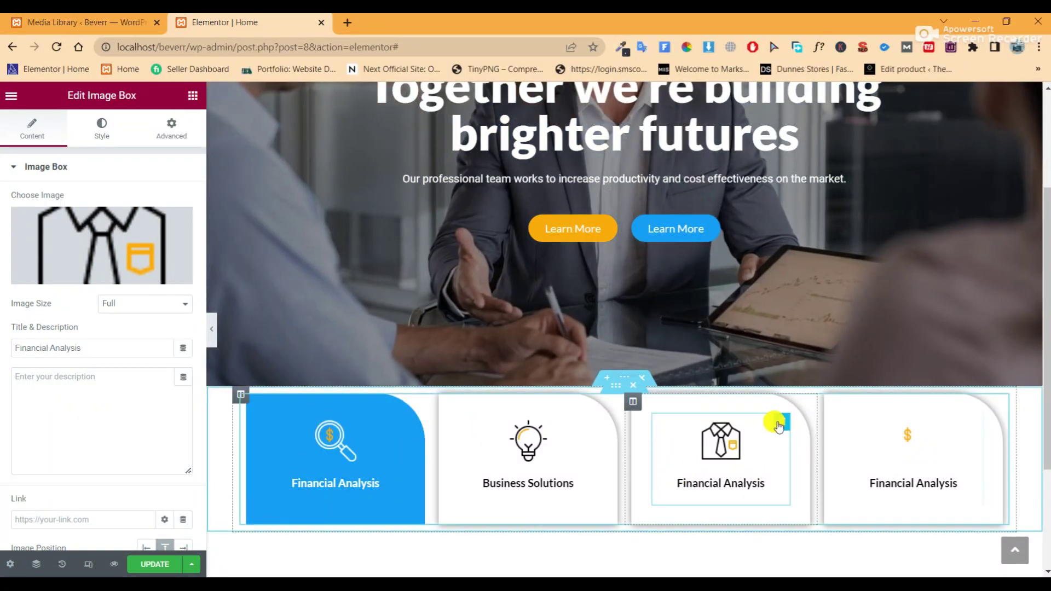
drag(96, 351, 11, 348)
right_click(42, 348)
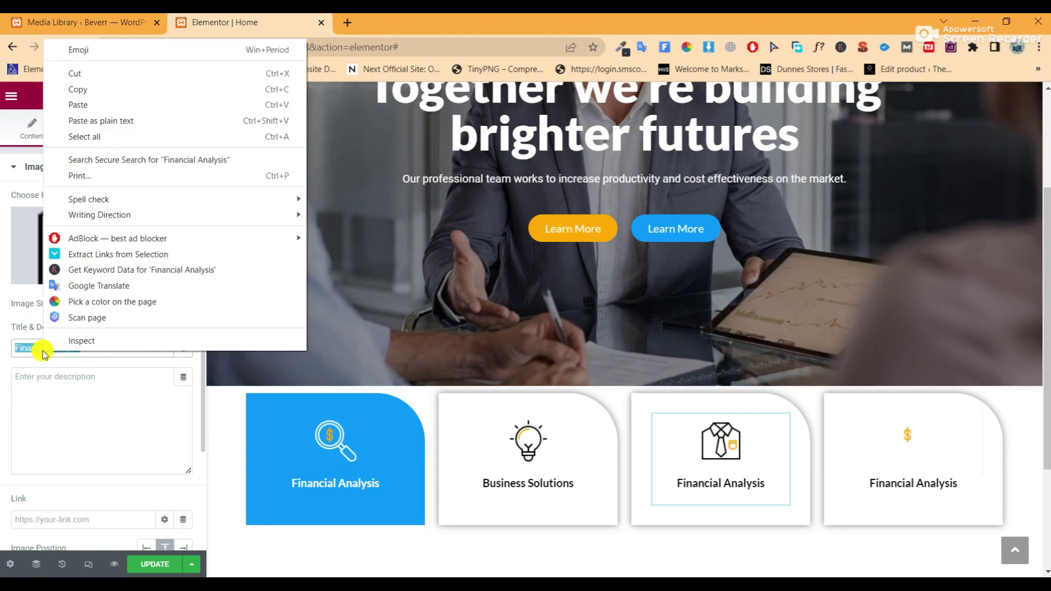
click(102, 104)
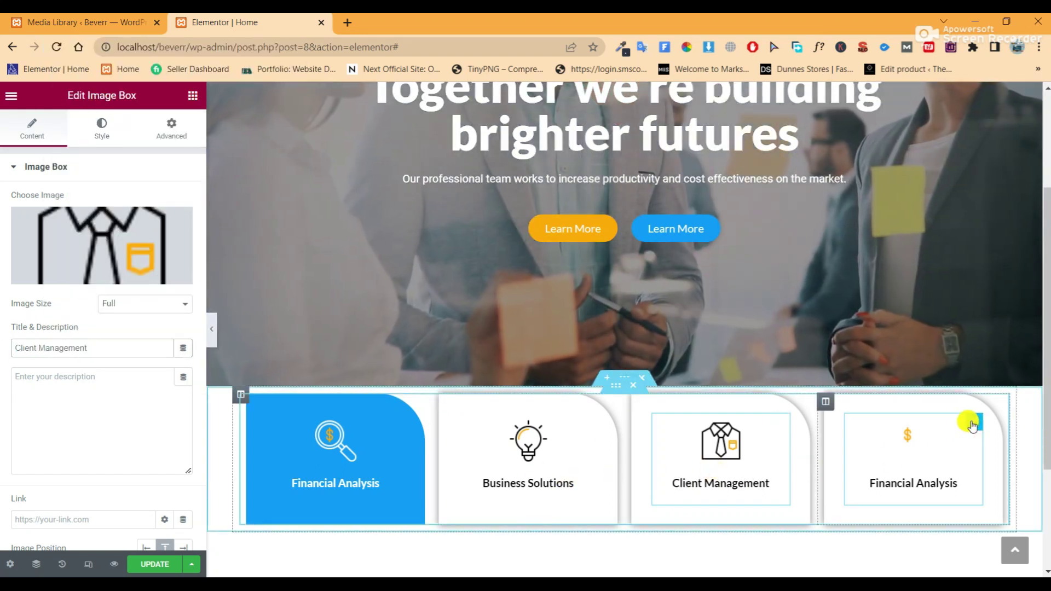
click(972, 427)
click(77, 261)
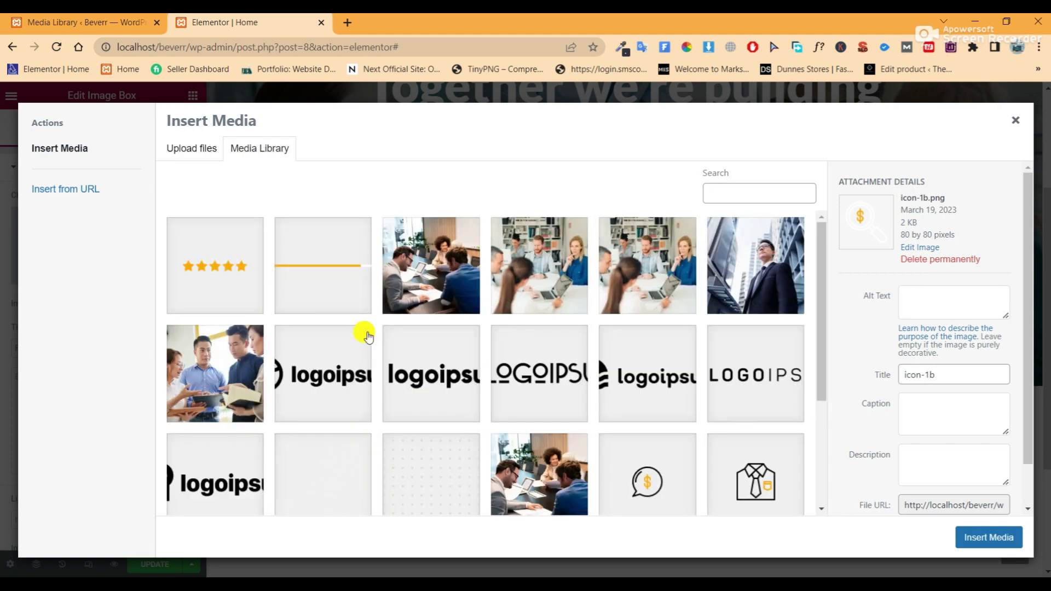
Insert the dollar speech-bubble icon (icon-4) into the fourth service card
click(658, 468)
scroll(657, 416, down, 3)
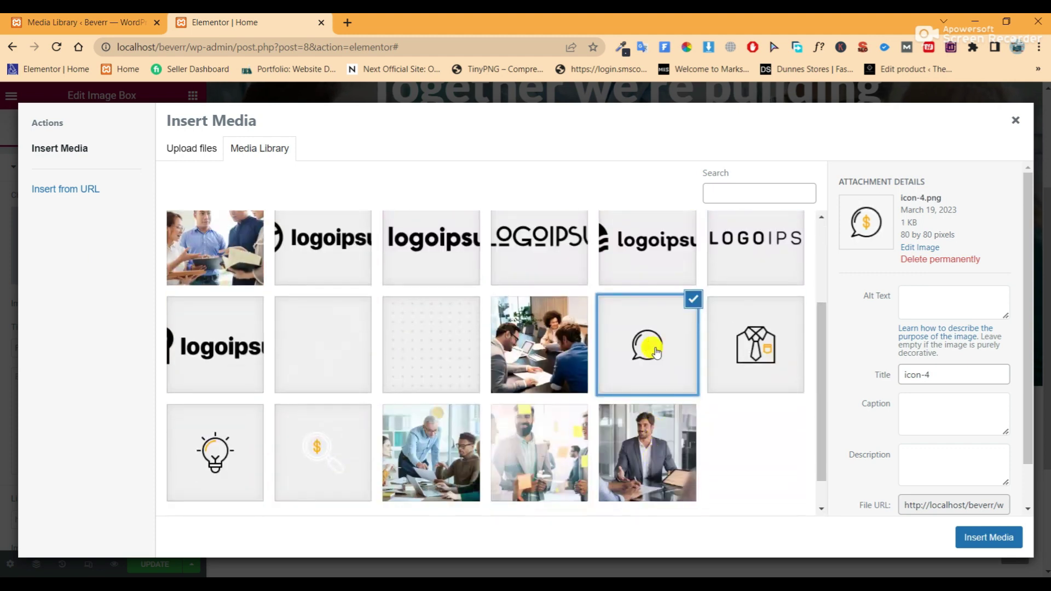
click(989, 537)
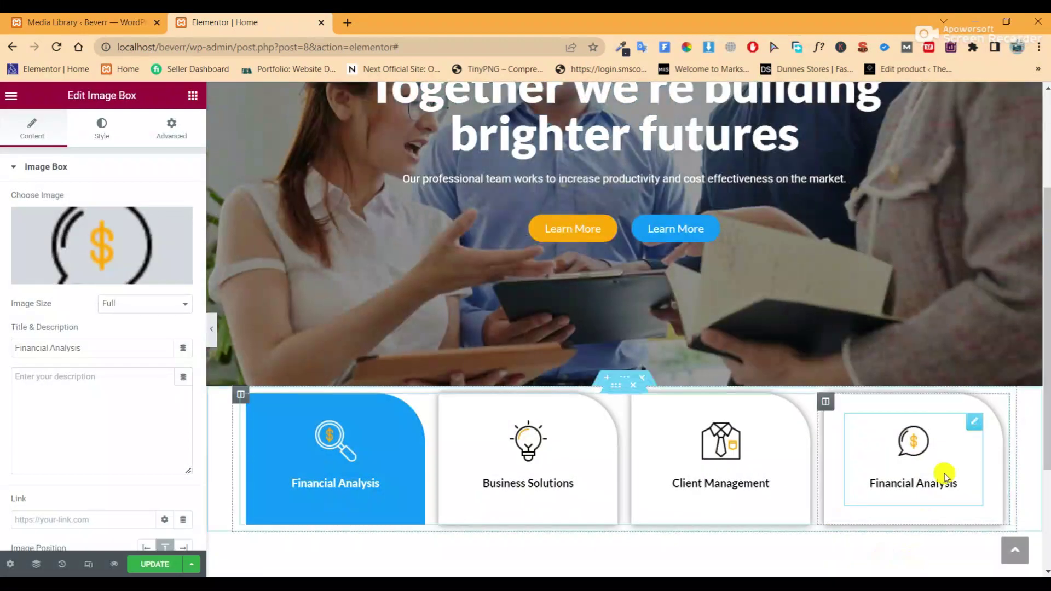
Copy 'Online Consulting' from the content notes and paste it as the fourth card's title
key(alt+Tab)
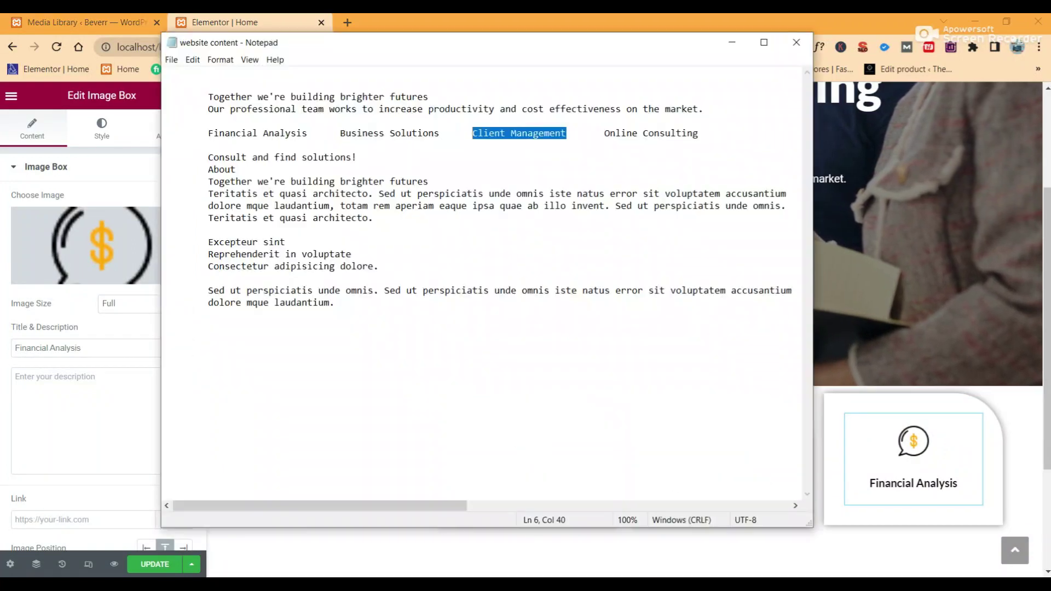
drag(700, 134, 623, 136)
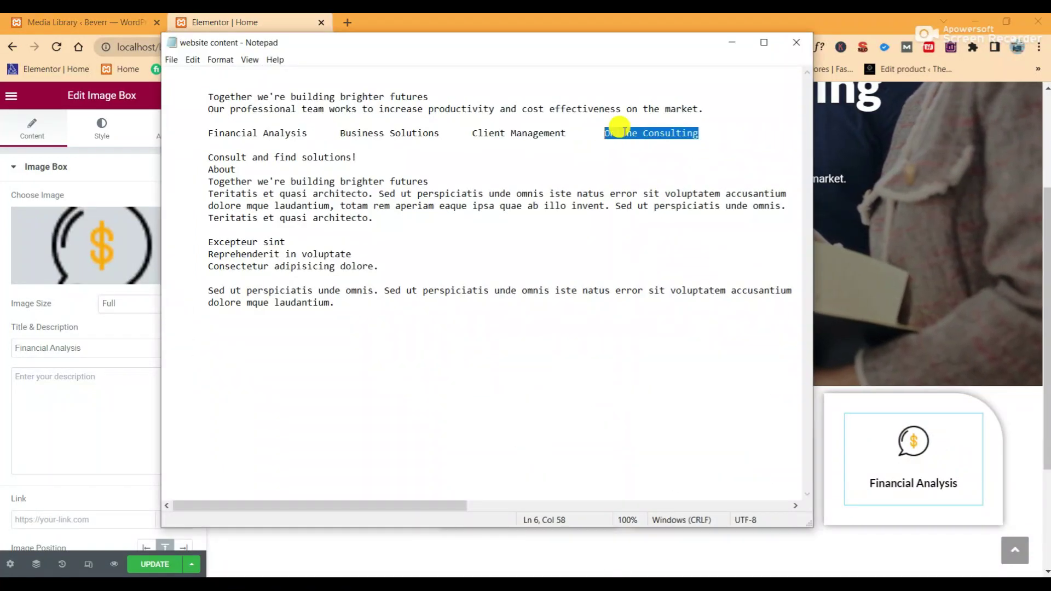
right_click(618, 132)
click(656, 167)
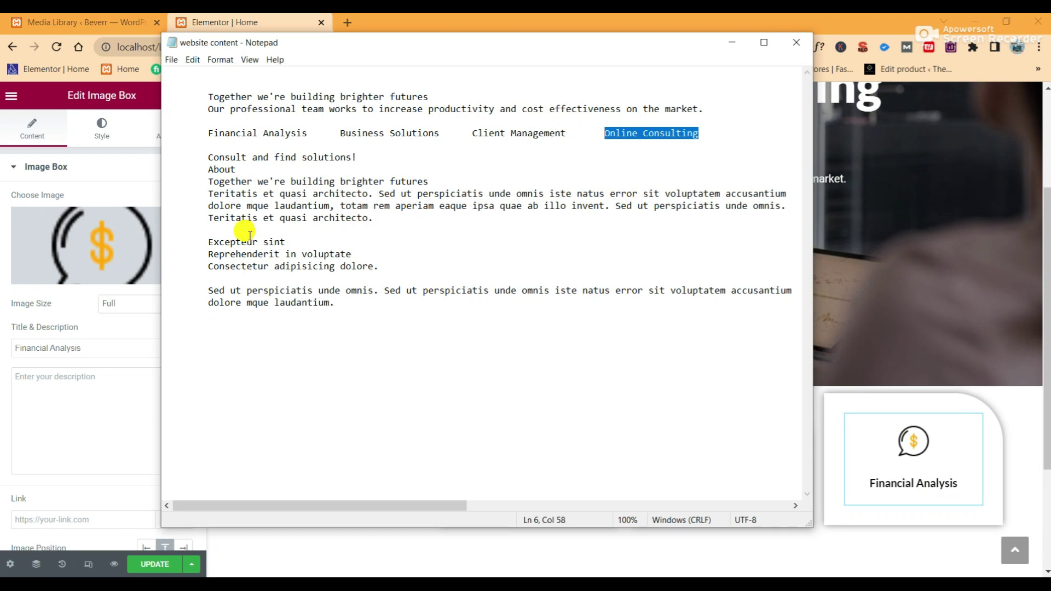
click(95, 350)
drag(94, 350, 5, 349)
right_click(43, 348)
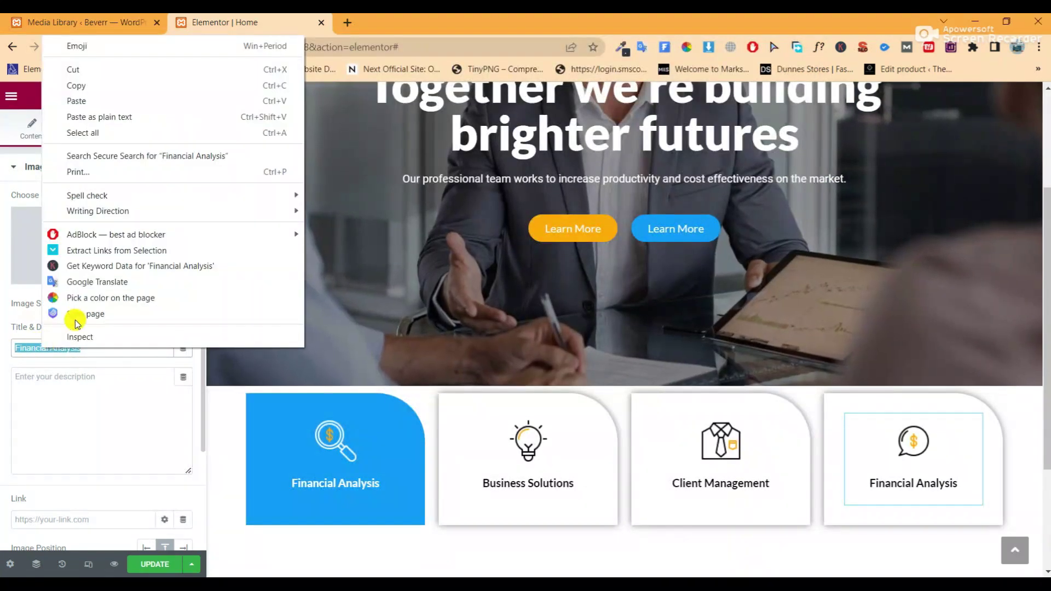
click(99, 103)
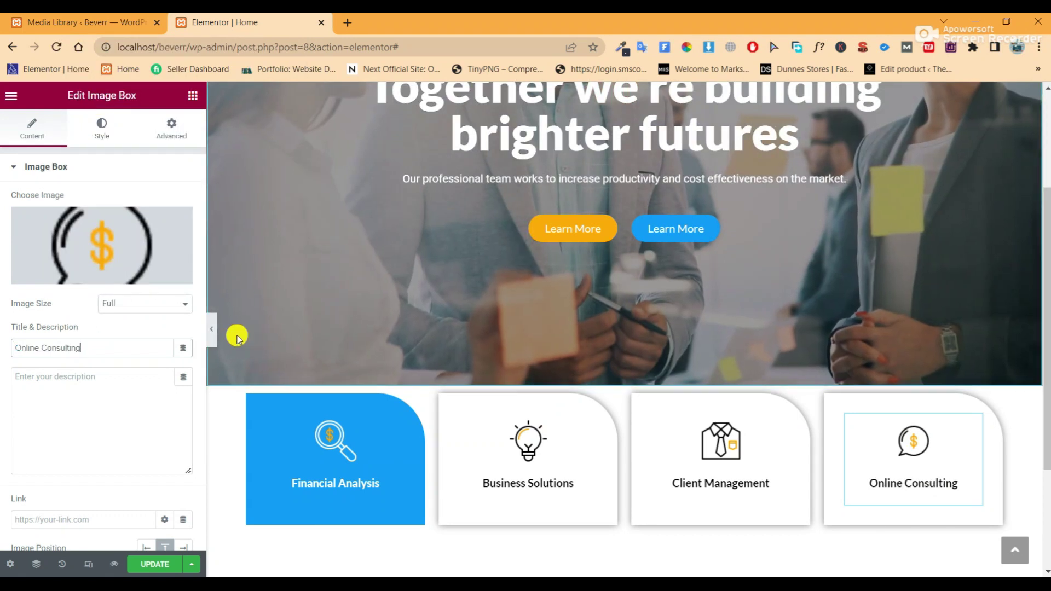
Update the page and preview it at full width
click(164, 564)
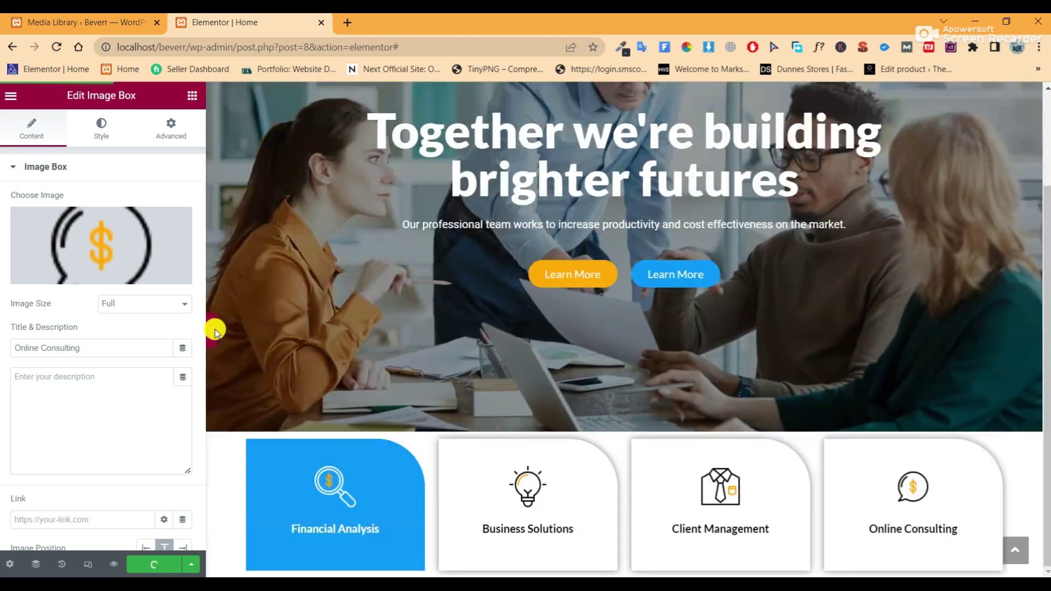
click(210, 331)
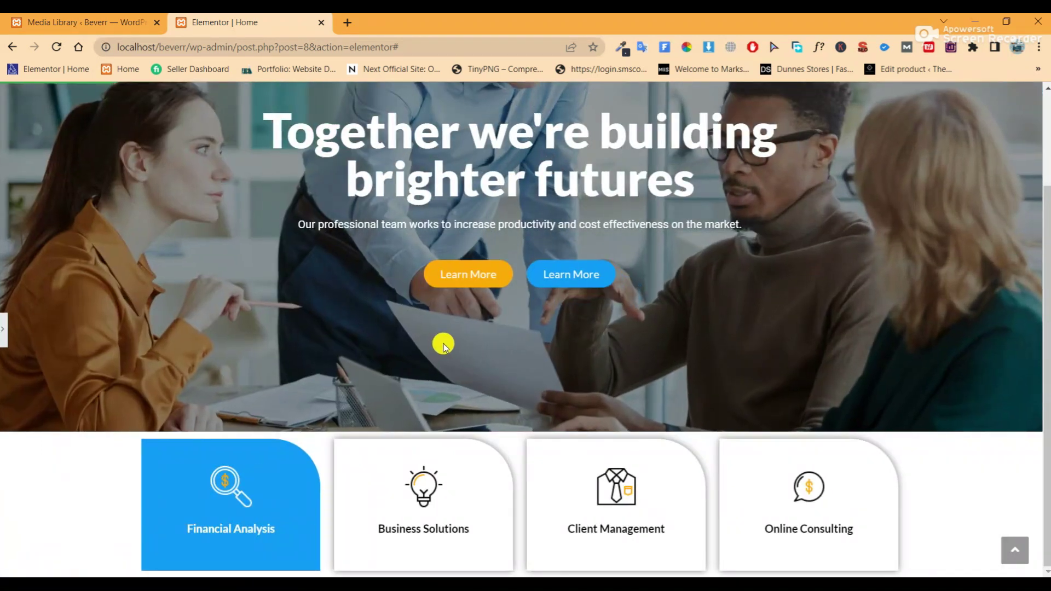
click(4, 329)
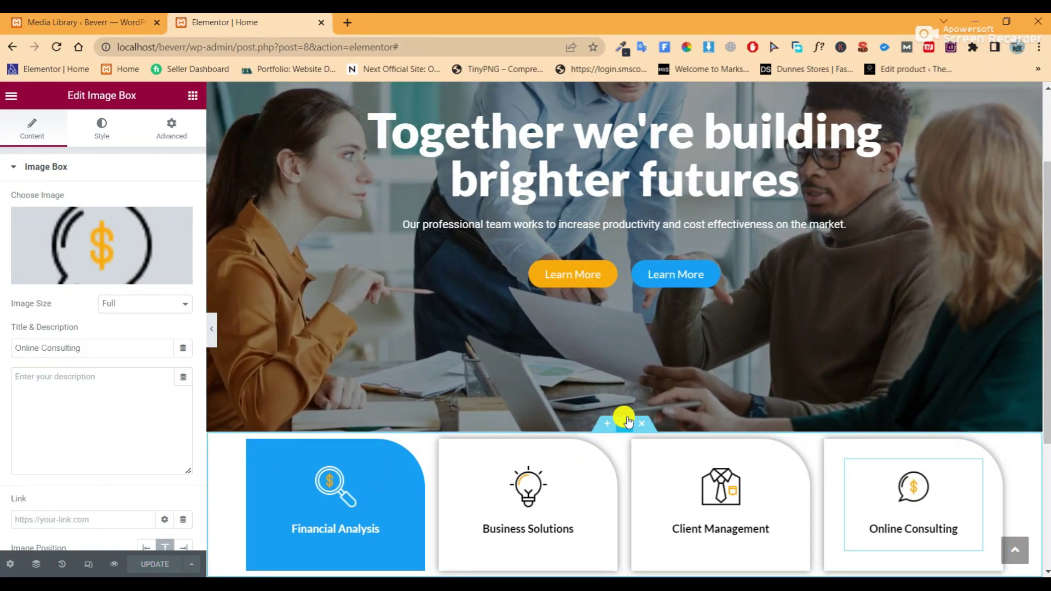
Give the service cards section an unlinked top margin of -70 px
click(627, 423)
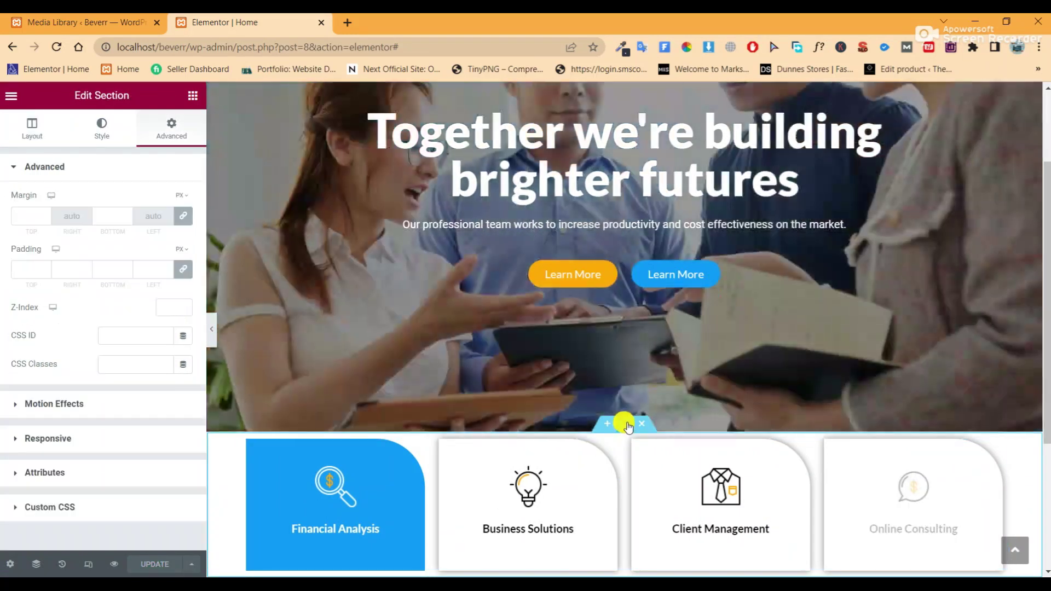
click(184, 217)
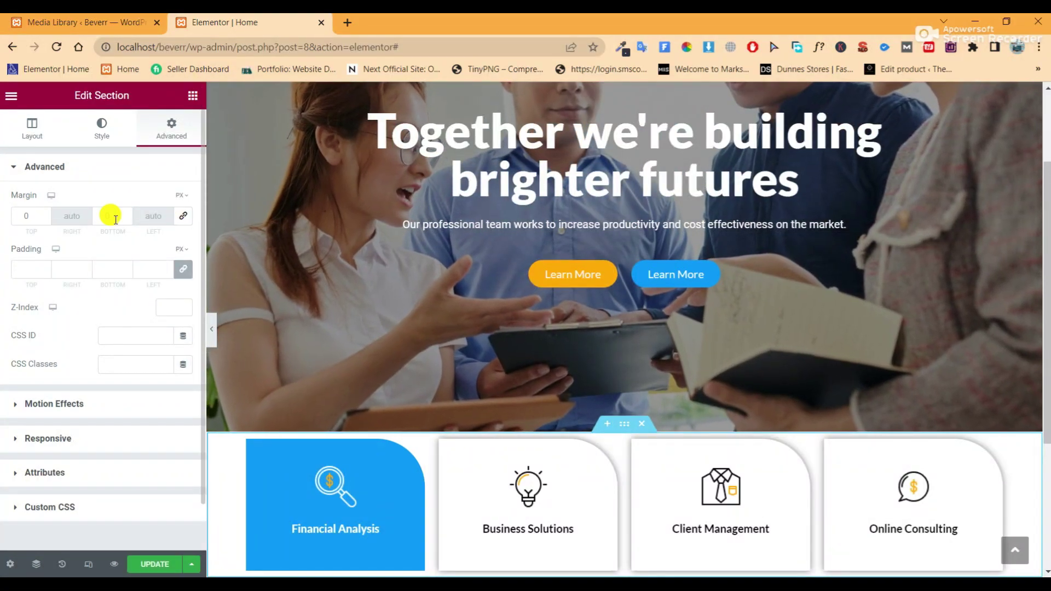
click(14, 216)
text(7)
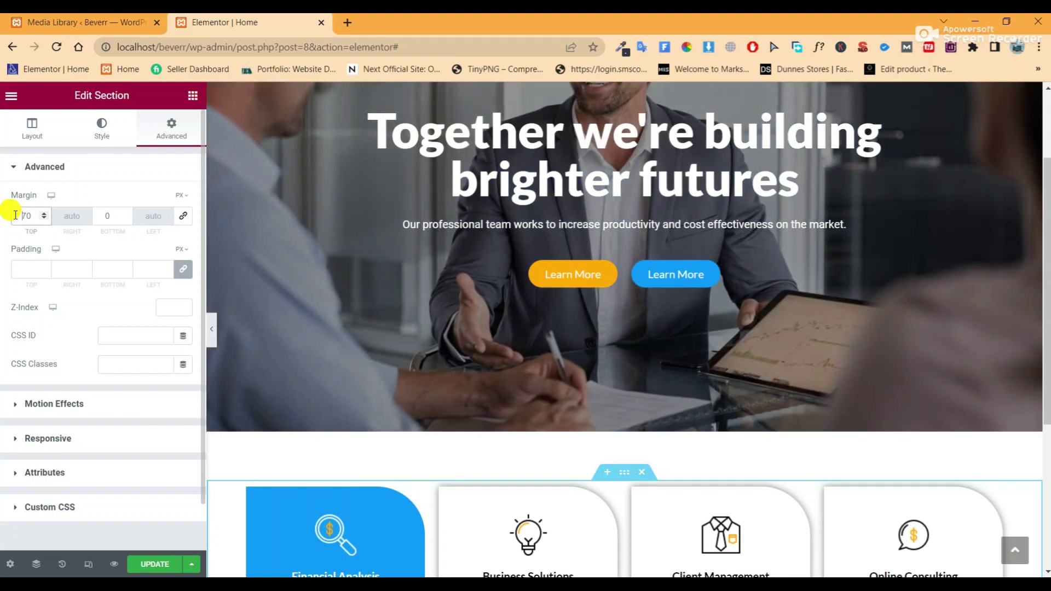
click(17, 215)
text(-)
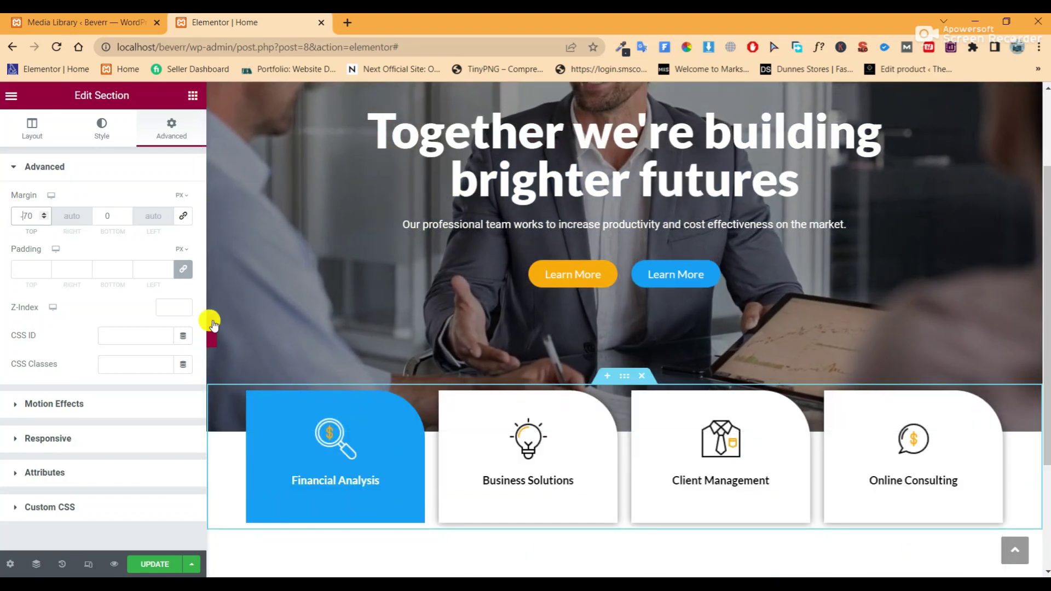
Preview the overlapping cards and update the page
click(212, 328)
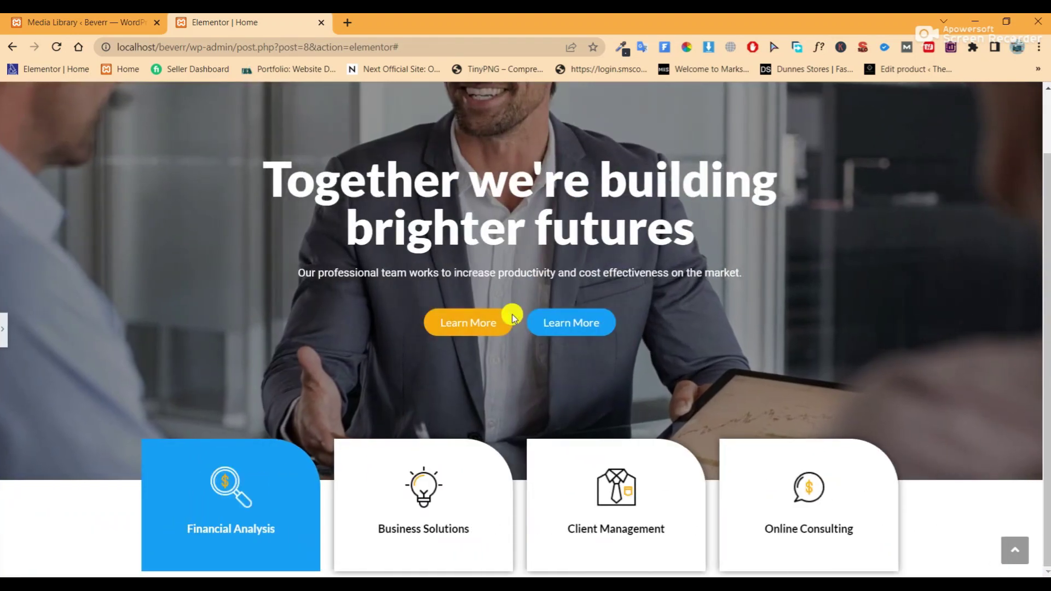
click(4, 329)
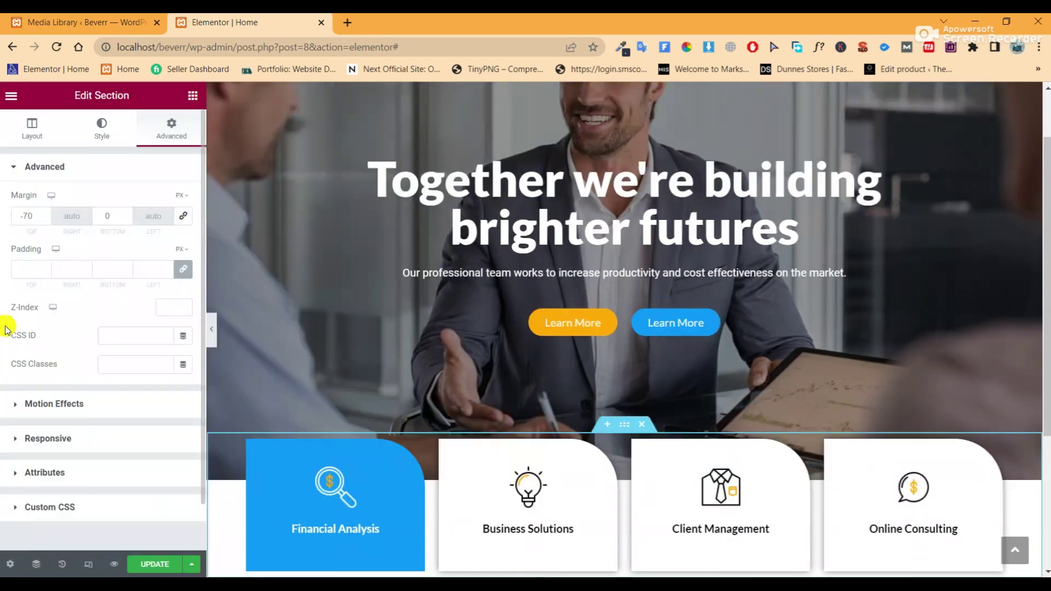
scroll(704, 294, down, 1)
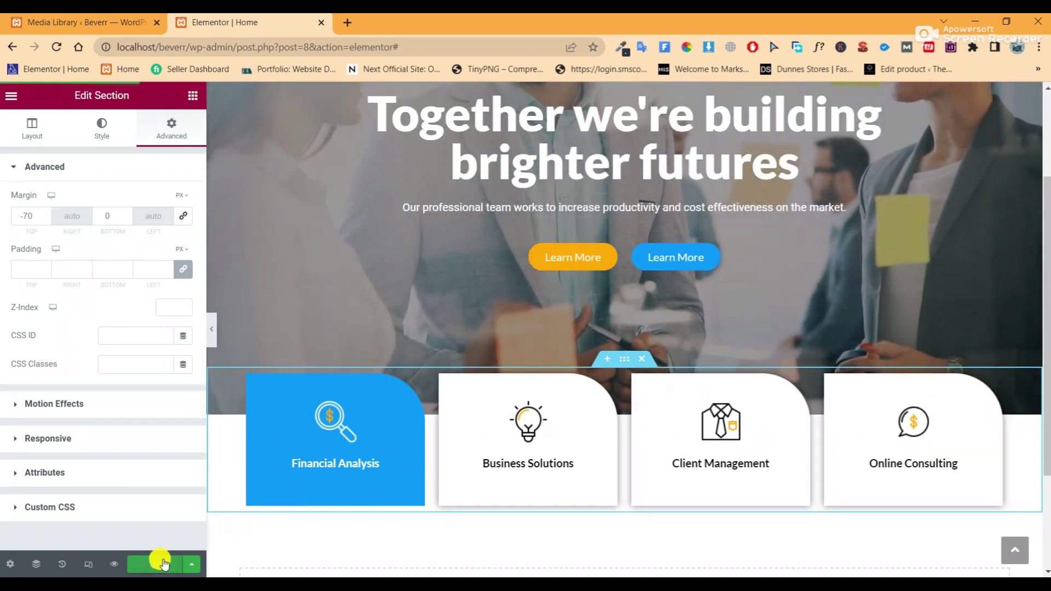
click(166, 562)
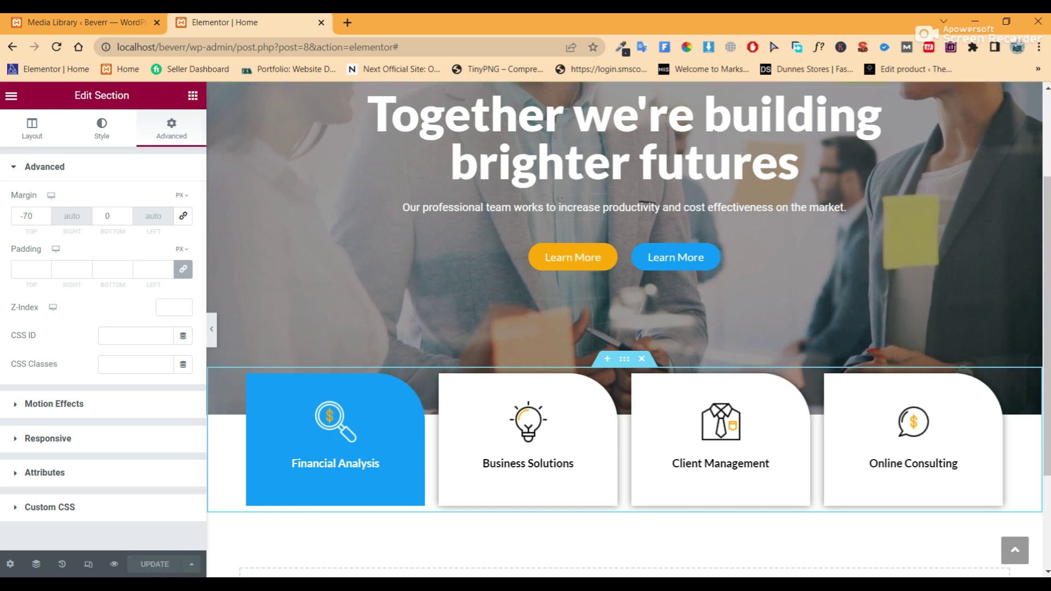
scroll(602, 463, down, 3)
Add a two-column section below the cards and unlink the left column's margins
click(607, 468)
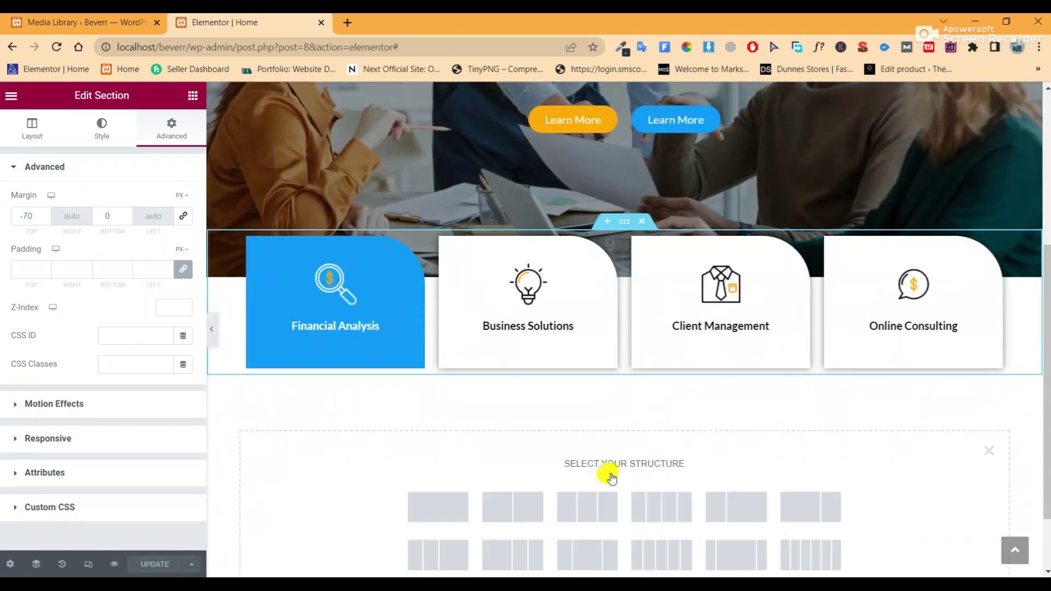
click(489, 506)
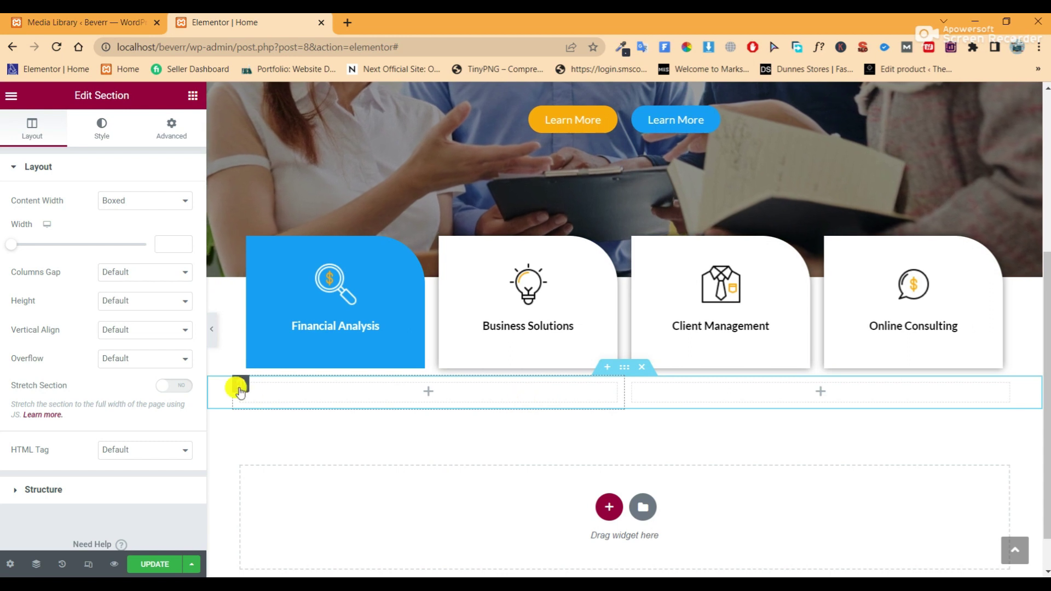
click(240, 383)
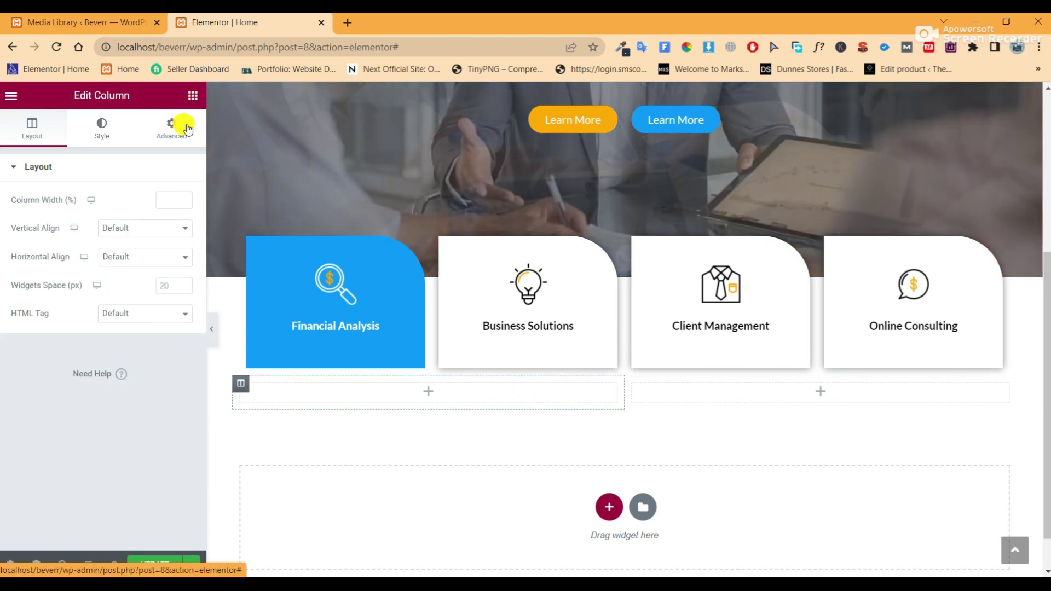
click(180, 125)
click(182, 219)
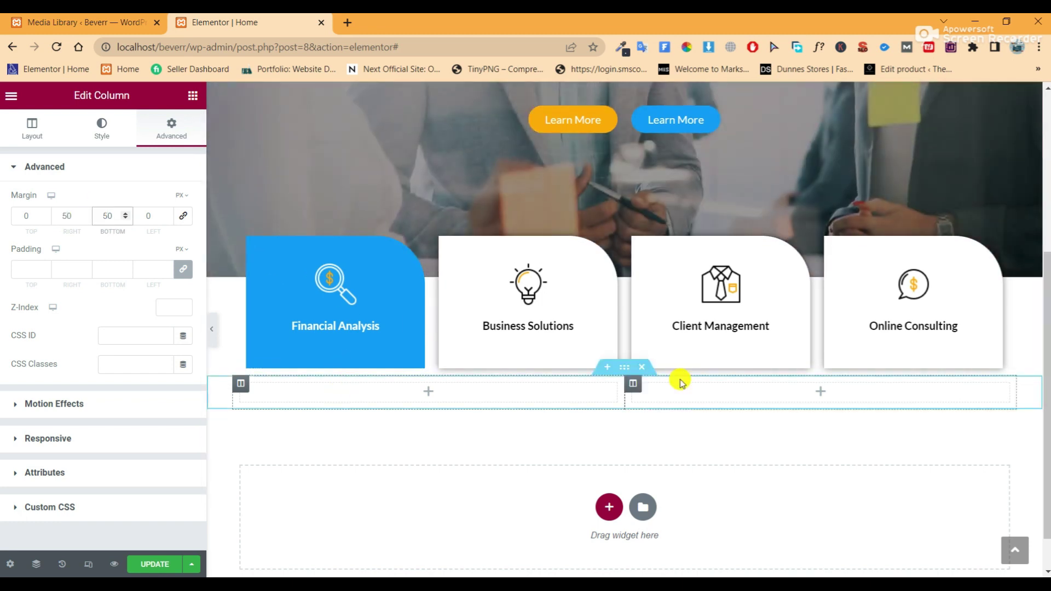
Set the new section's padding to 70 px top and 70 px bottom
click(625, 368)
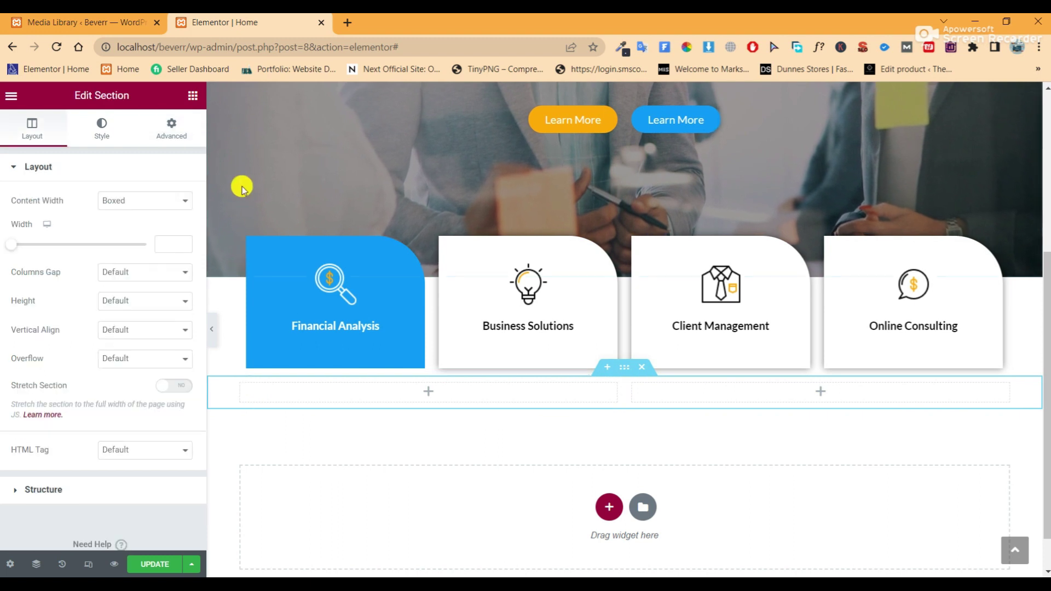
click(171, 130)
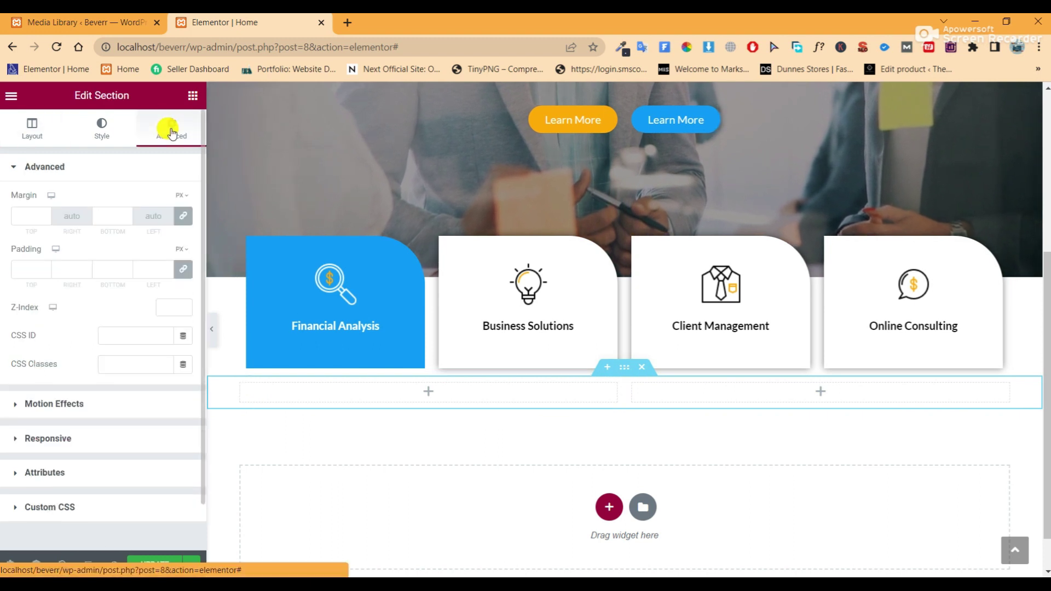
click(184, 270)
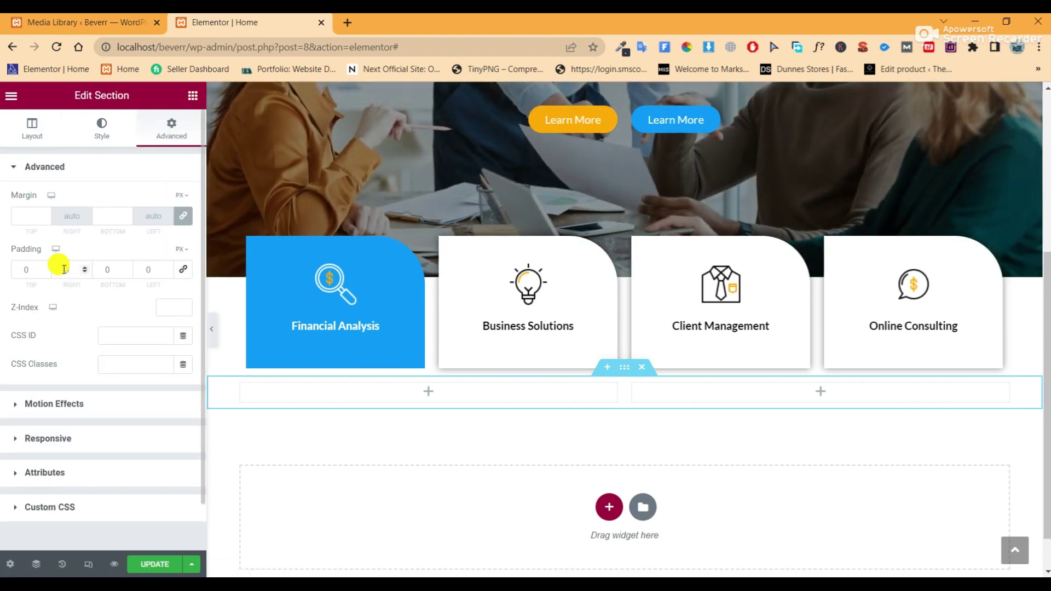
click(22, 270)
text(70)
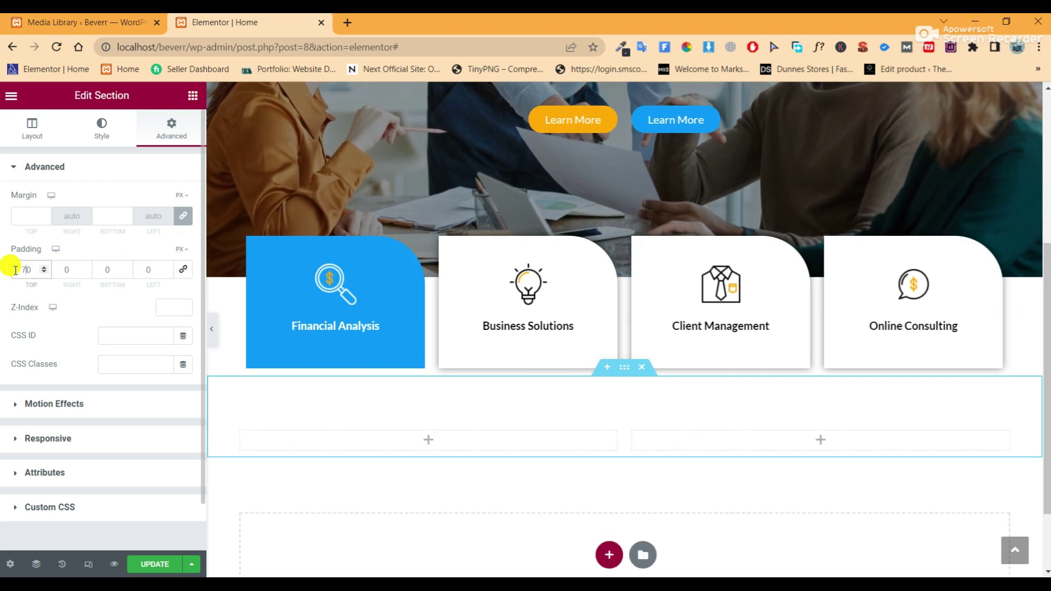
click(107, 269)
text(70)
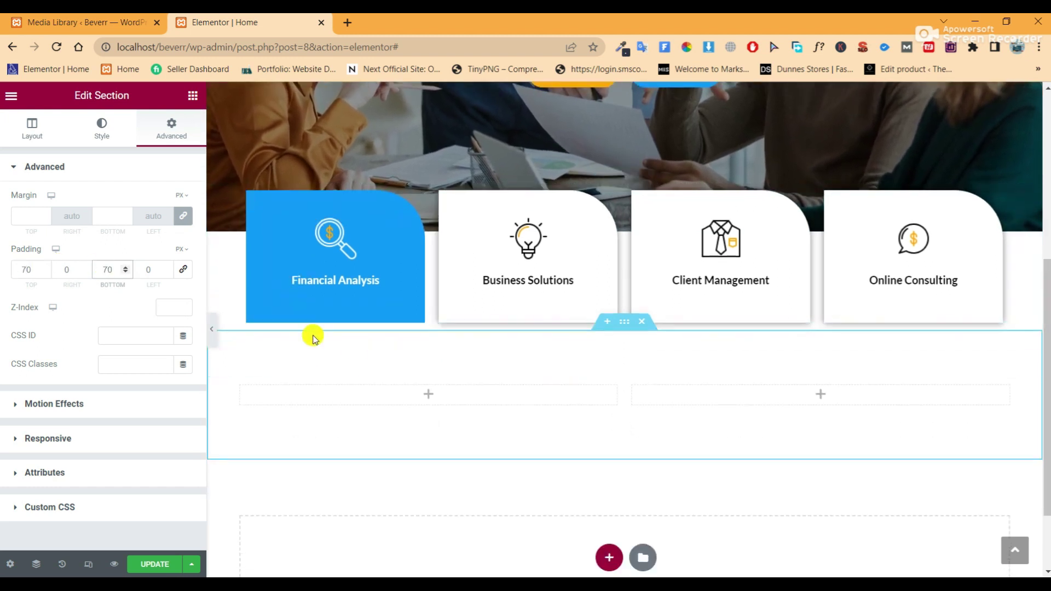
click(193, 97)
Add an Image widget to the left column showing the meeting-room photo
drag(44, 328, 414, 390)
scroll(577, 410, down, 5)
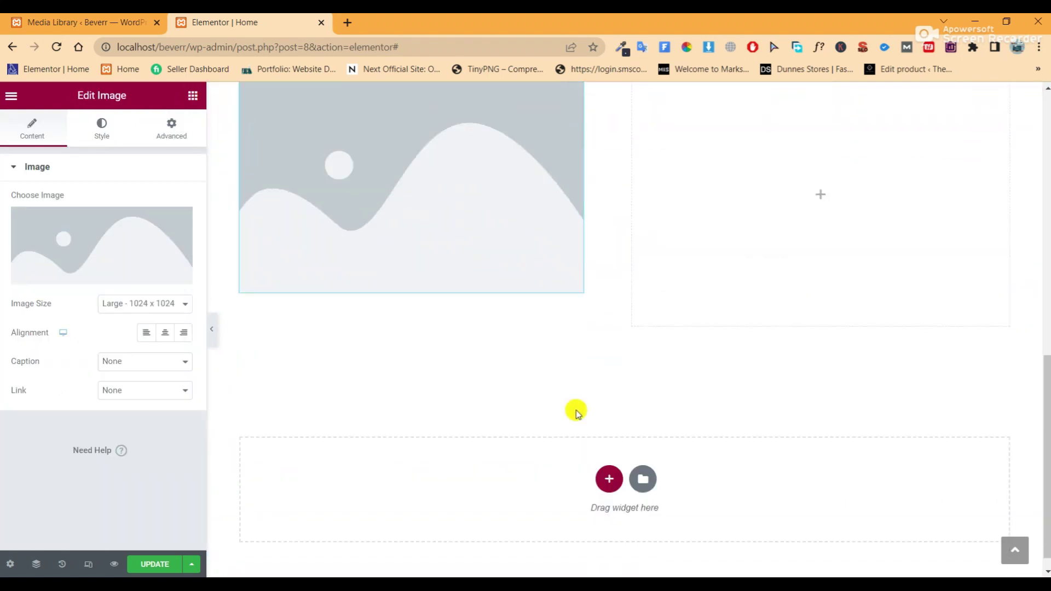
scroll(577, 411, up, 2)
click(91, 243)
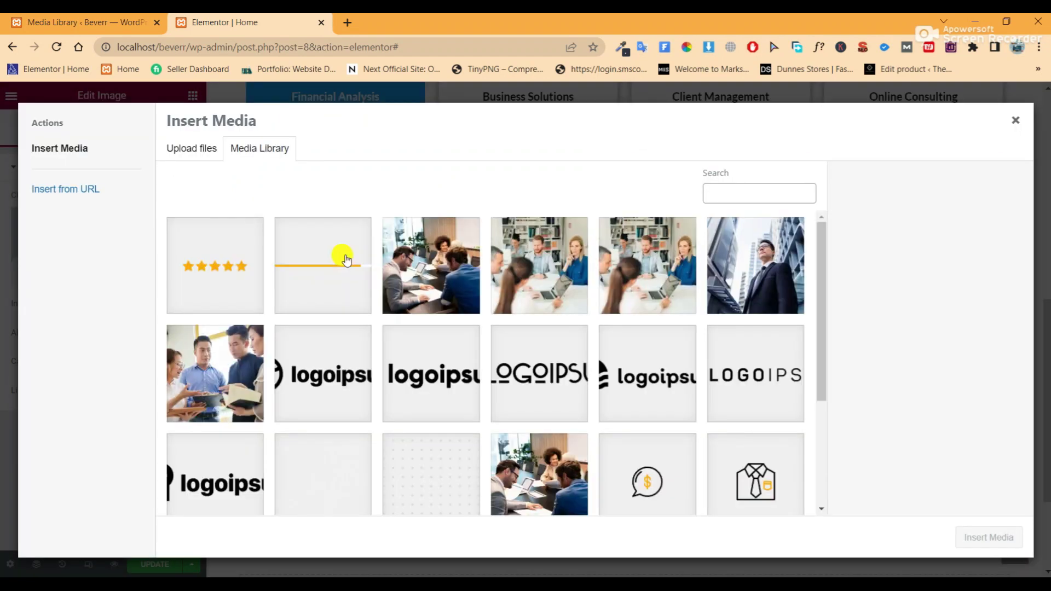
scroll(368, 287, down, 3)
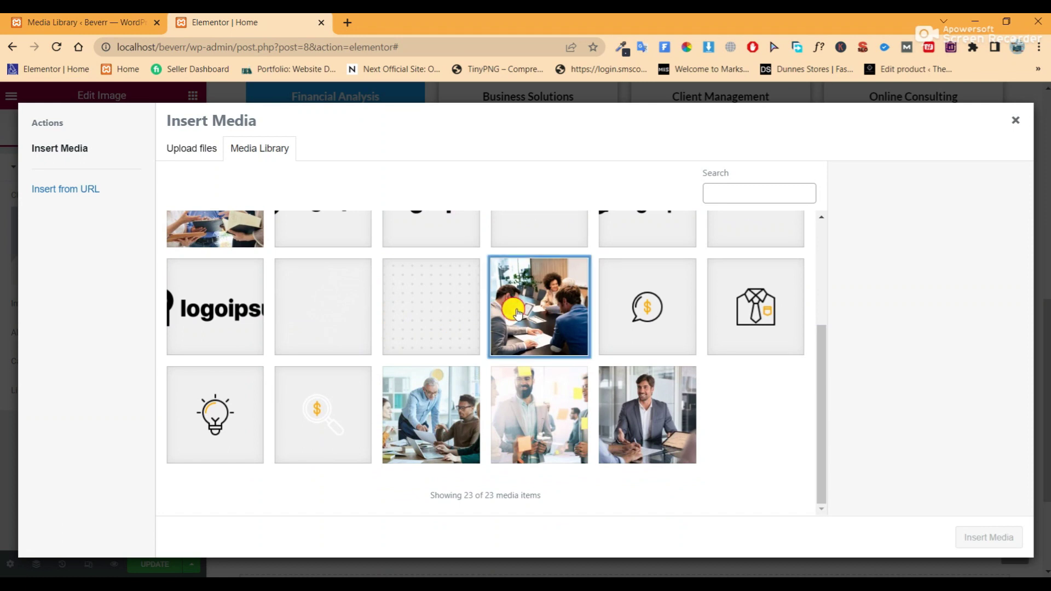
click(517, 313)
scroll(517, 314, up, 3)
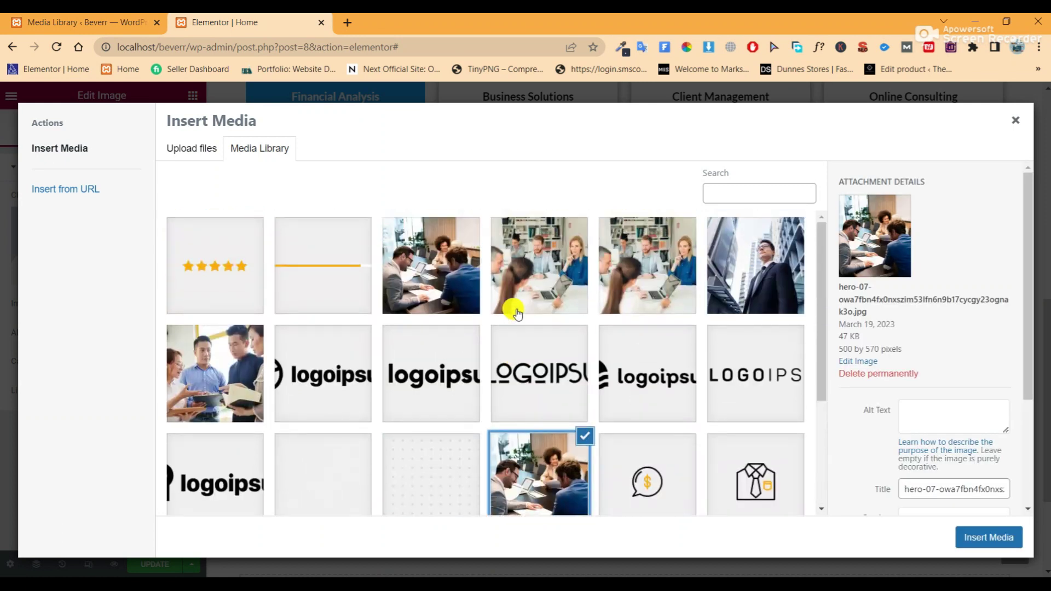
scroll(517, 314, down, 3)
scroll(517, 314, up, 2)
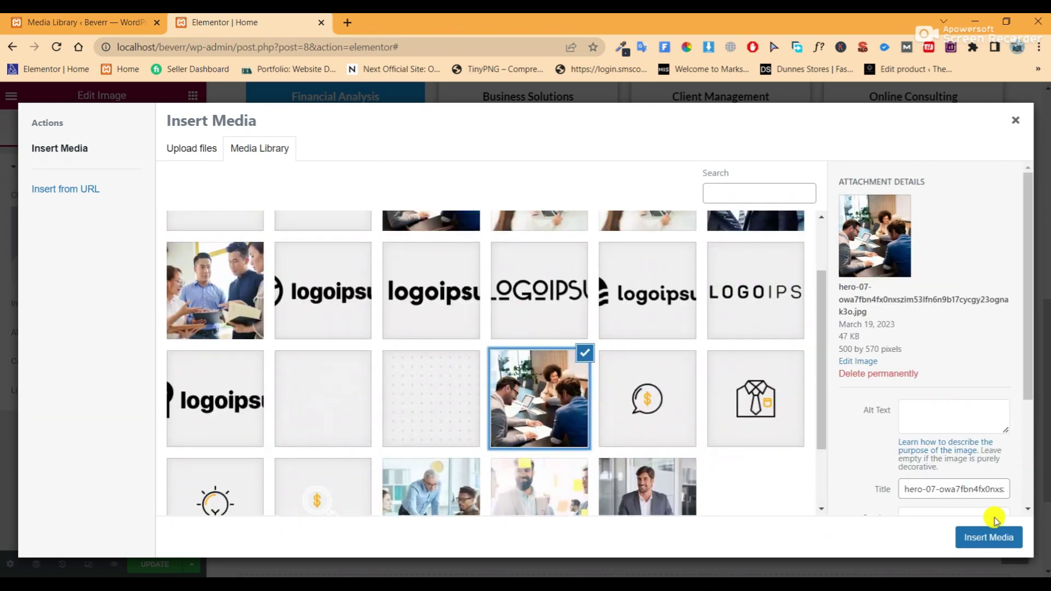
click(994, 535)
scroll(566, 378, down, 1)
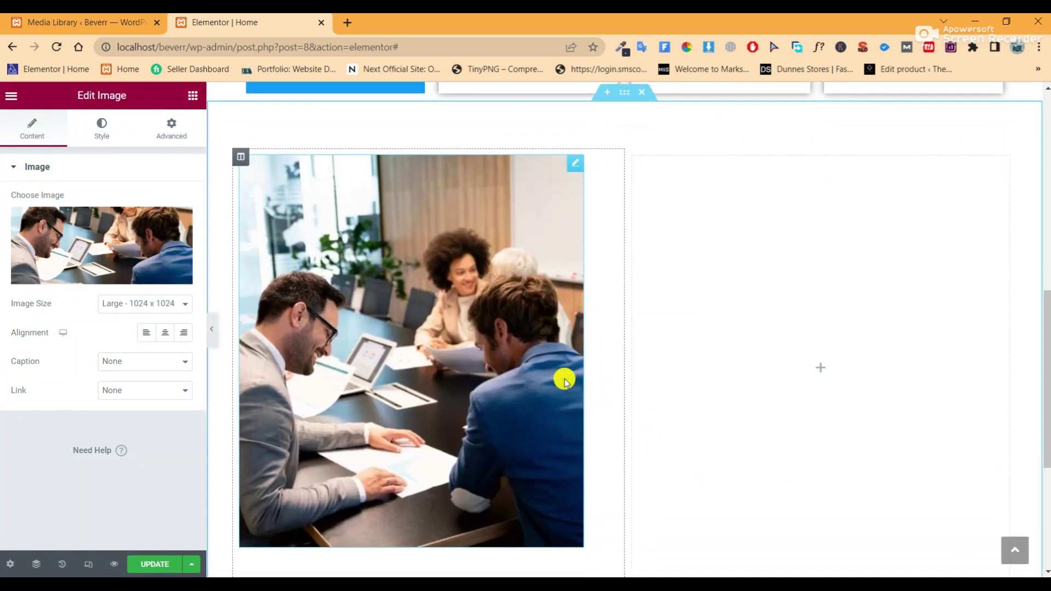
Round the photo's top-right corner with a 150 px border radius
click(89, 129)
scroll(113, 291, down, 2)
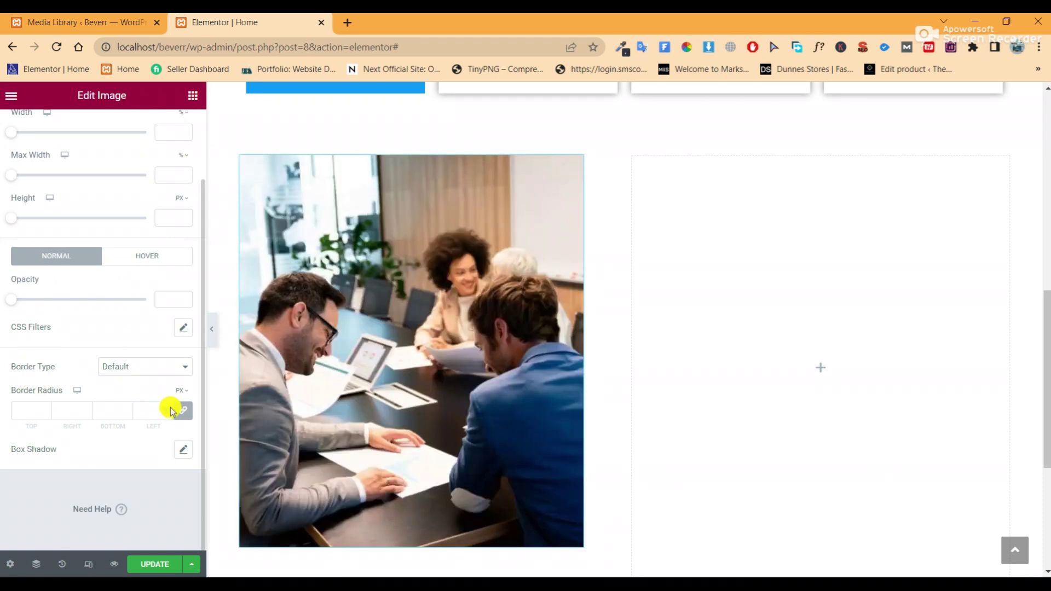
click(181, 414)
click(55, 413)
text(100)
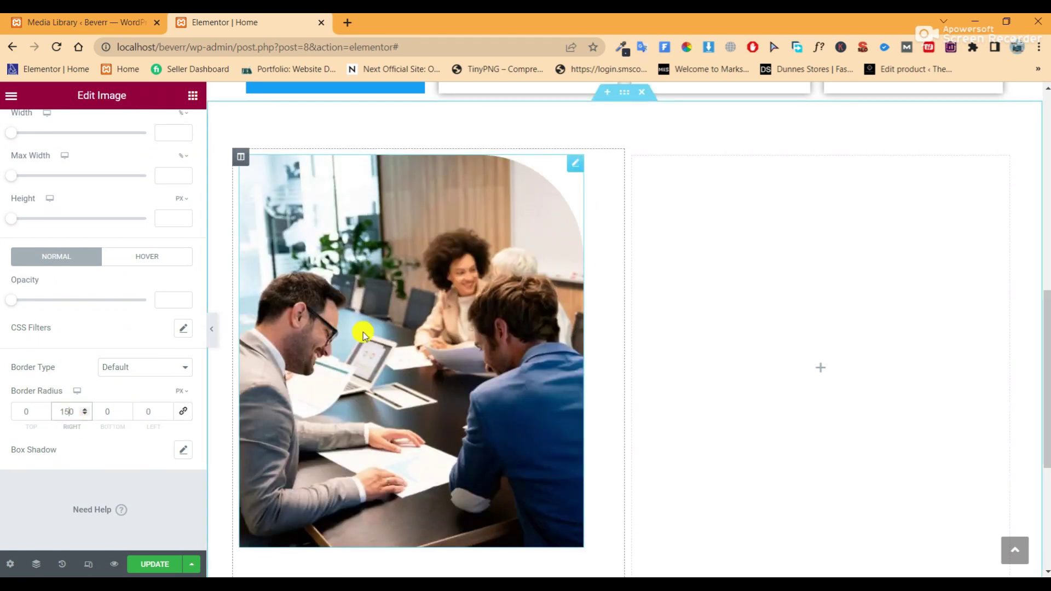
Preview the rounded photo and update the page
click(211, 329)
scroll(384, 316, down, 1)
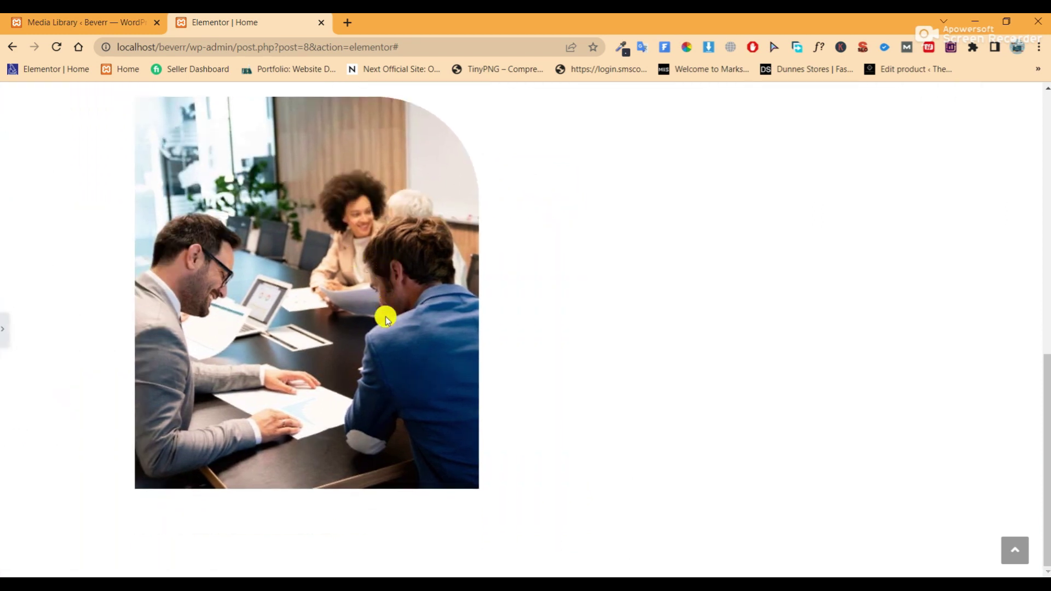
scroll(219, 323, up, 2)
click(6, 331)
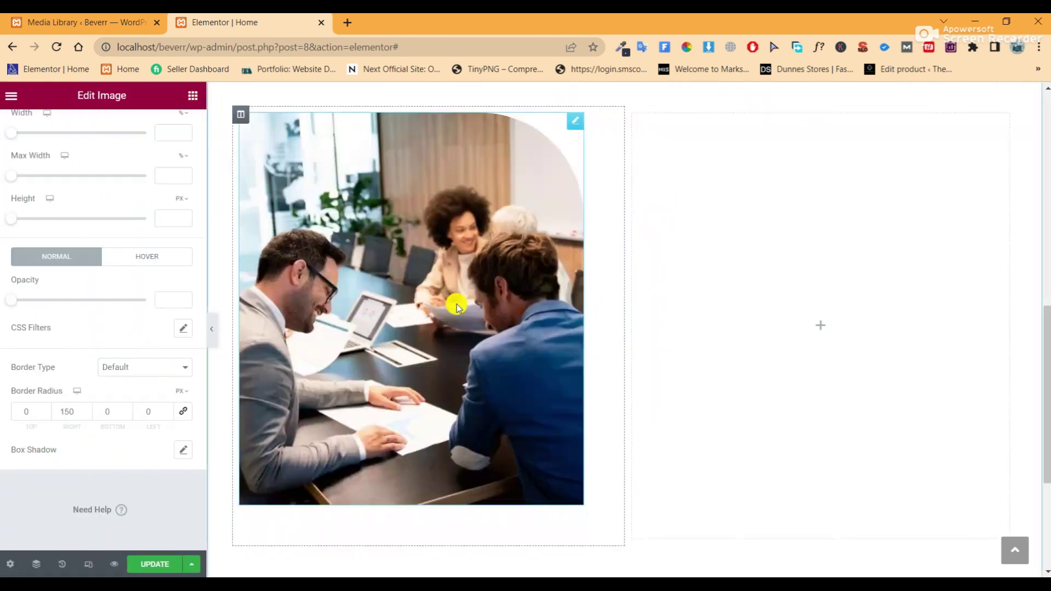
scroll(416, 328, down, 1)
click(142, 570)
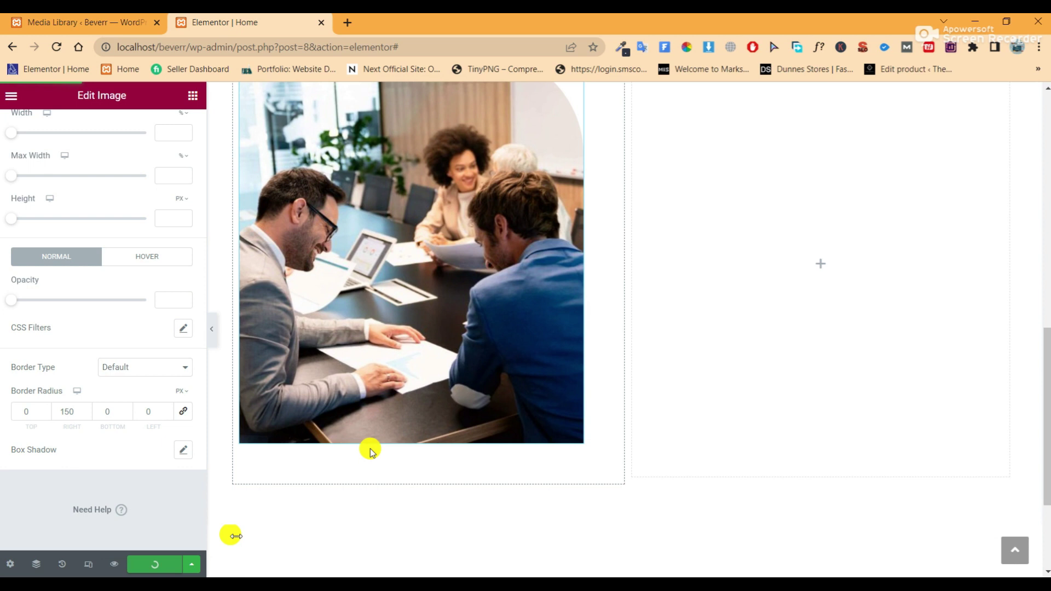
scroll(383, 403, up, 1)
scroll(327, 417, up, 1)
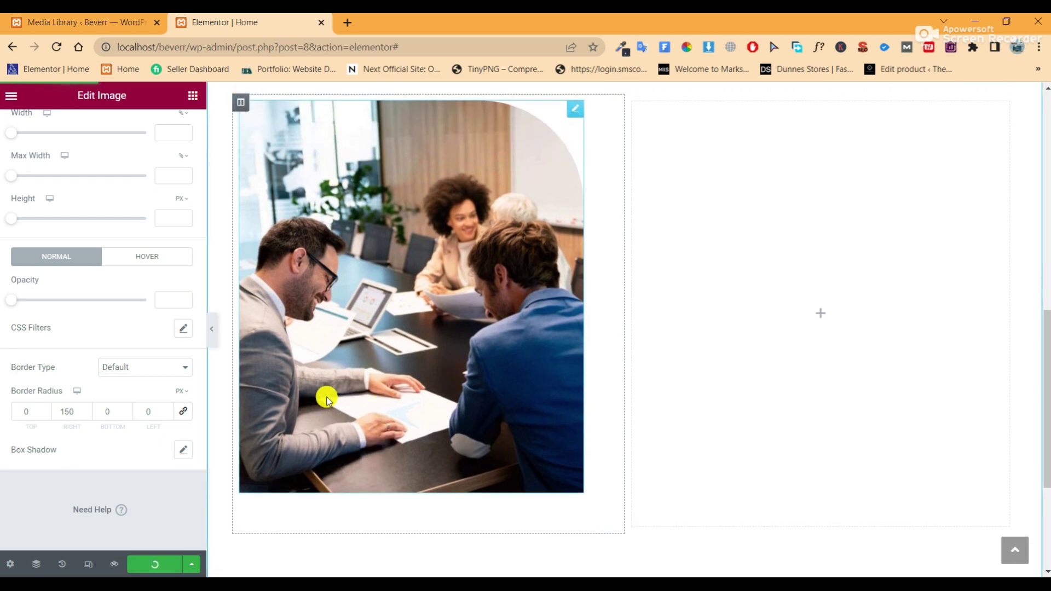
scroll(187, 229, up, 2)
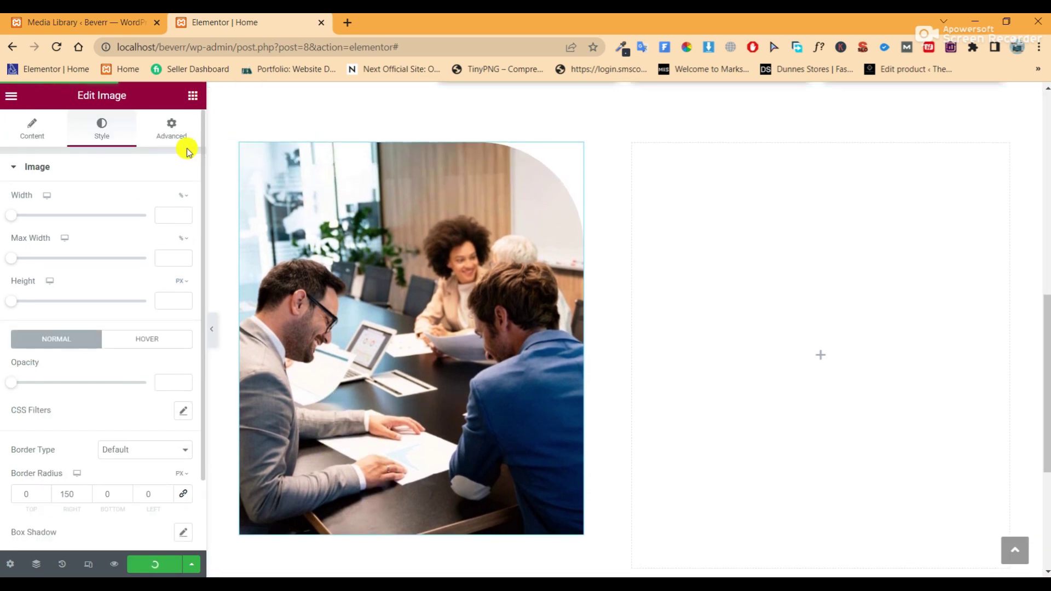
click(191, 95)
Add a two-column inner section under the photo and duplicate a column to make three
drag(51, 280, 398, 512)
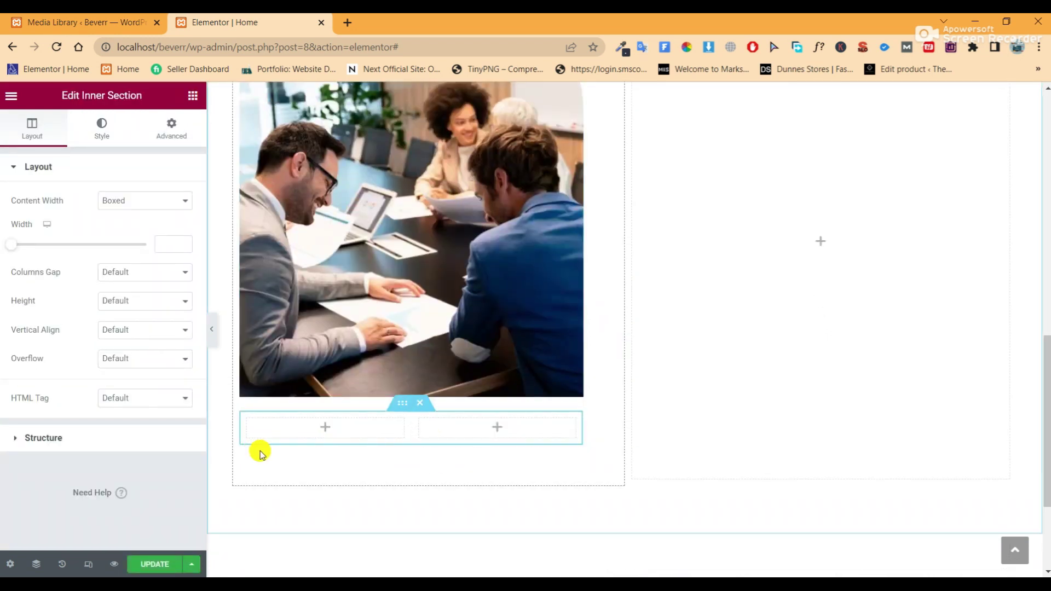
right_click(242, 418)
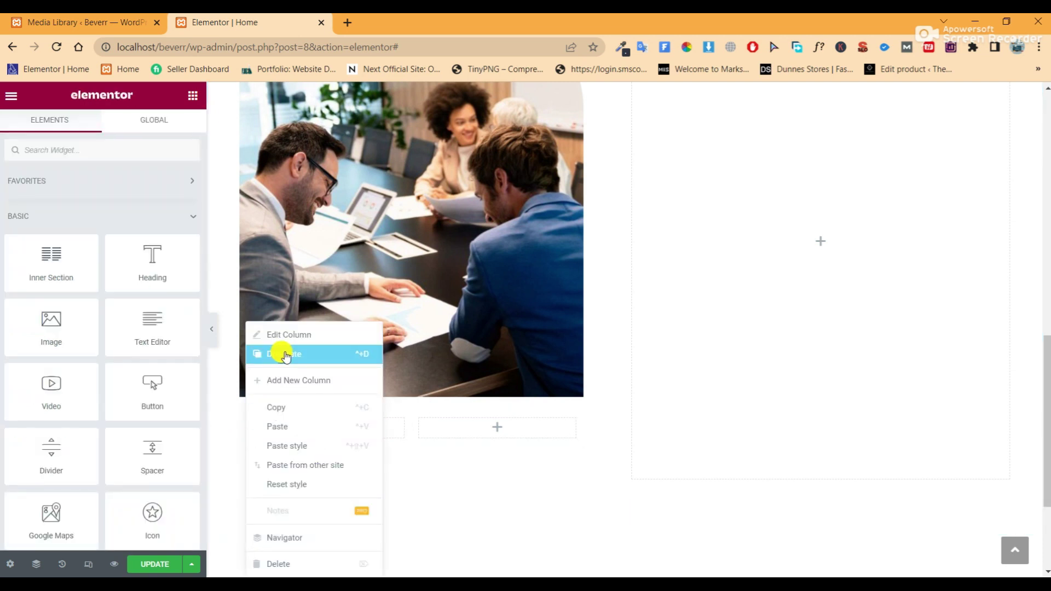
click(285, 354)
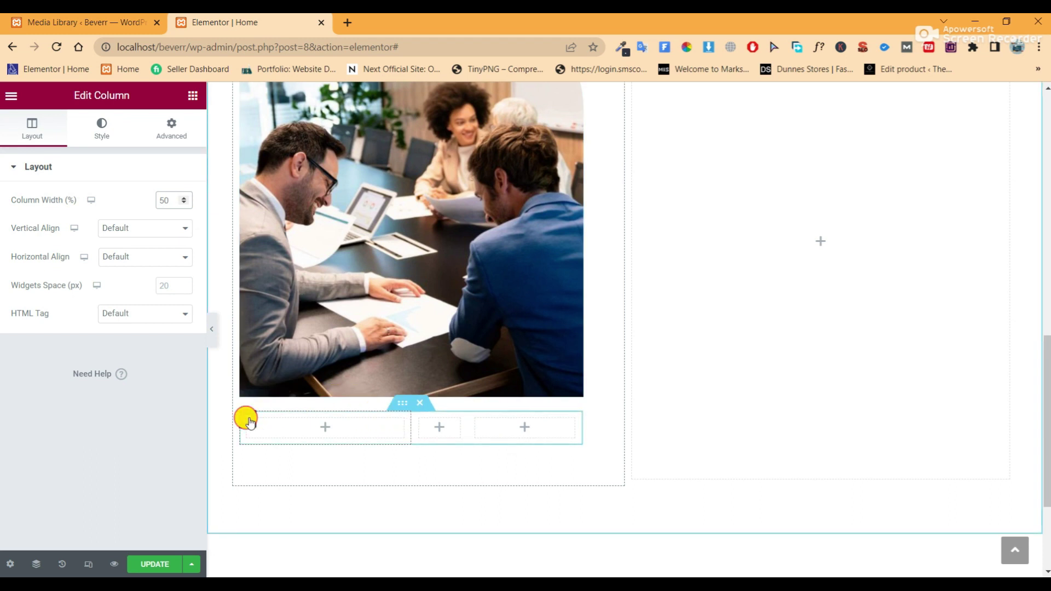
Give the first inner column a classic background in the orange Secondary global colour
click(104, 130)
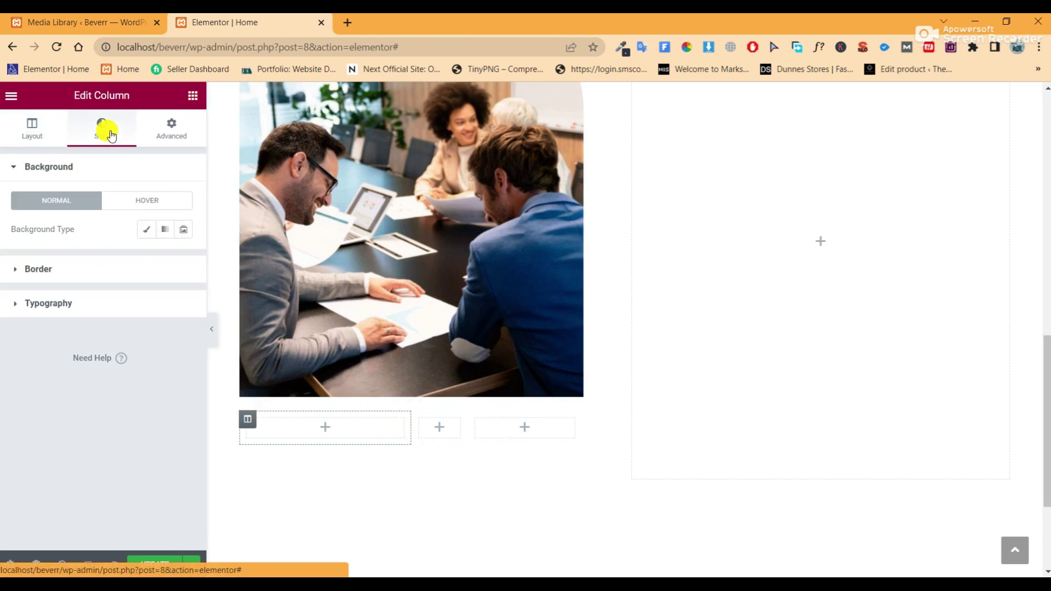
click(154, 230)
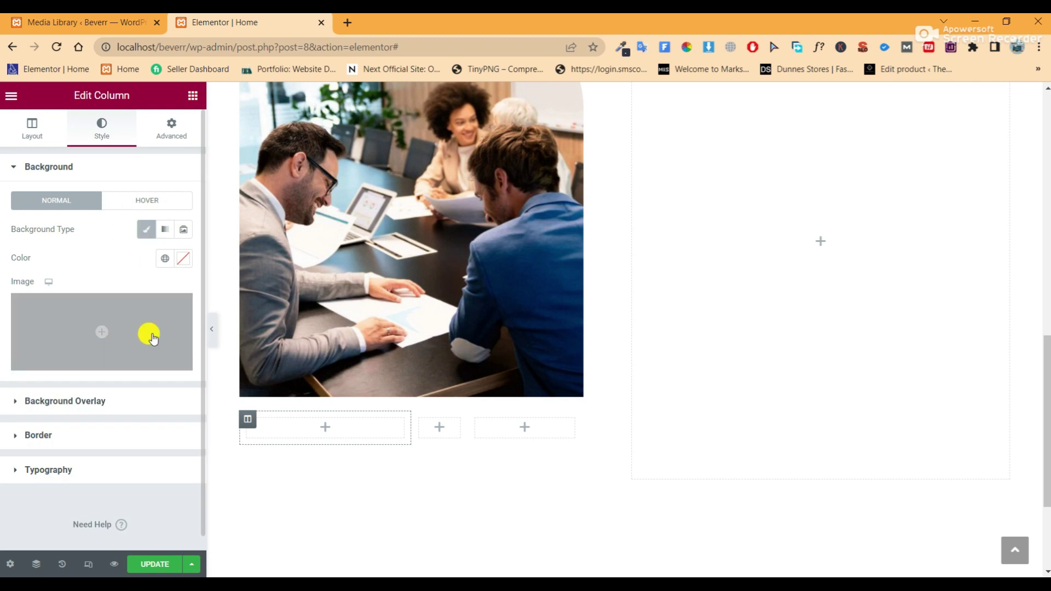
click(165, 259)
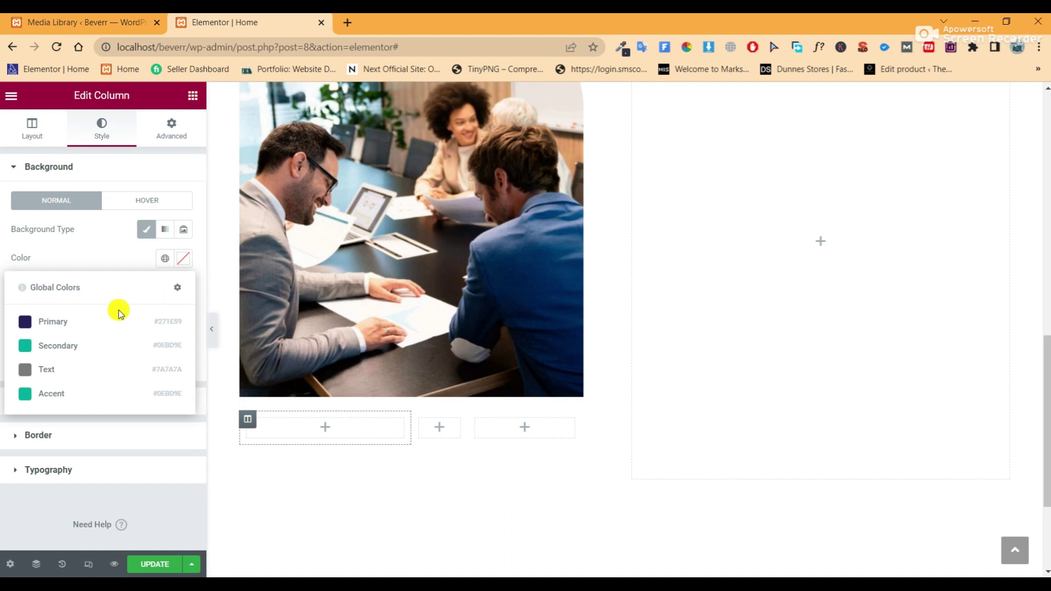
click(52, 322)
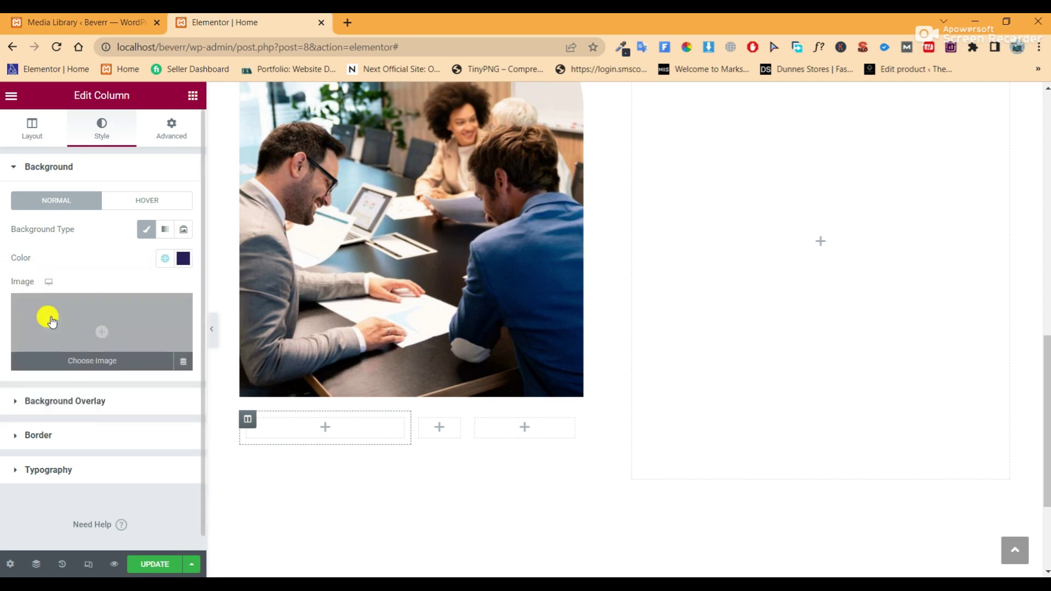
click(181, 260)
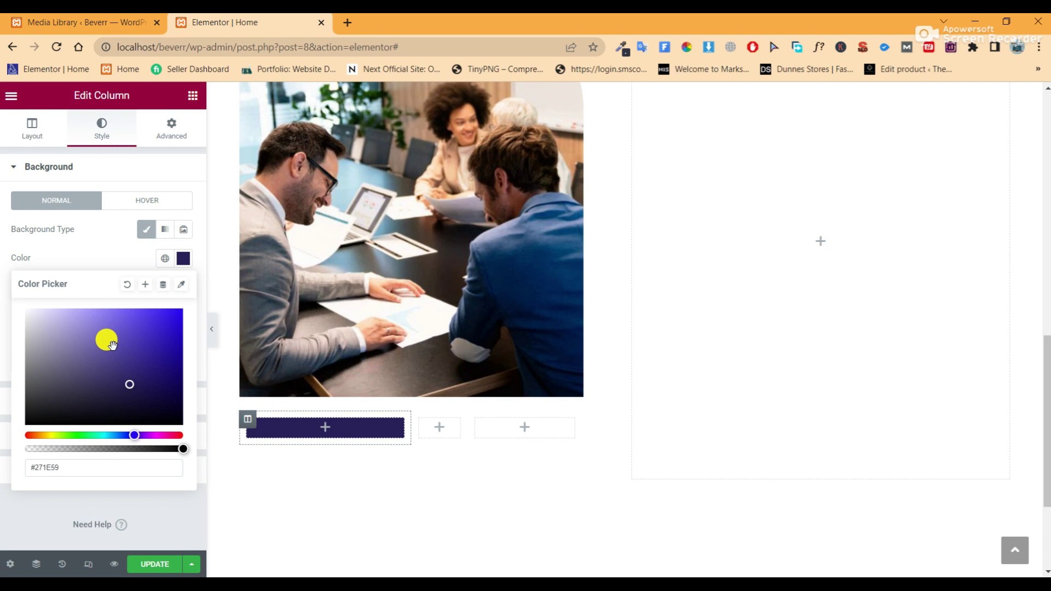
click(240, 408)
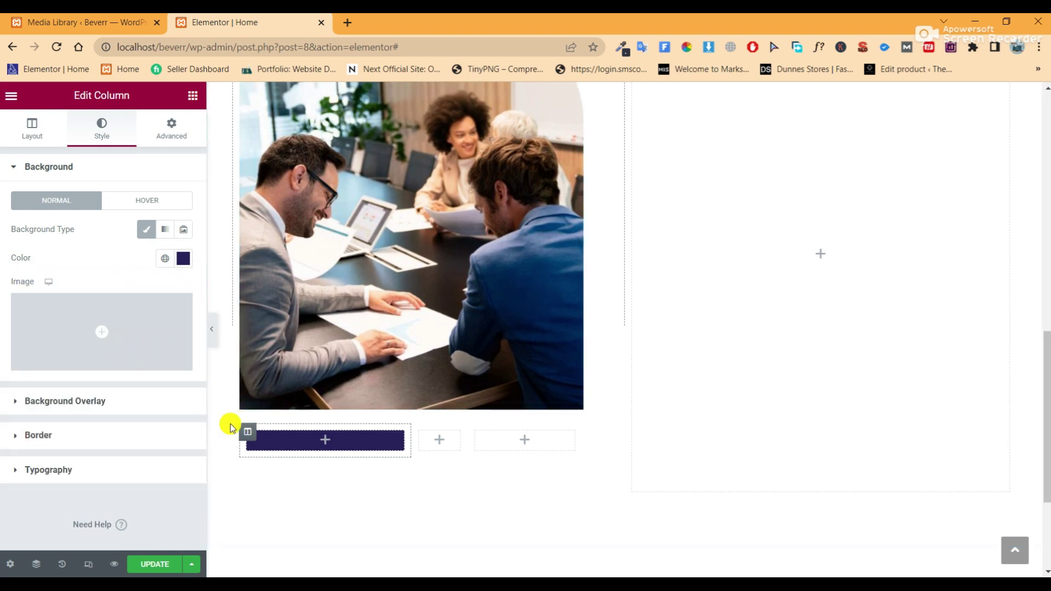
click(165, 258)
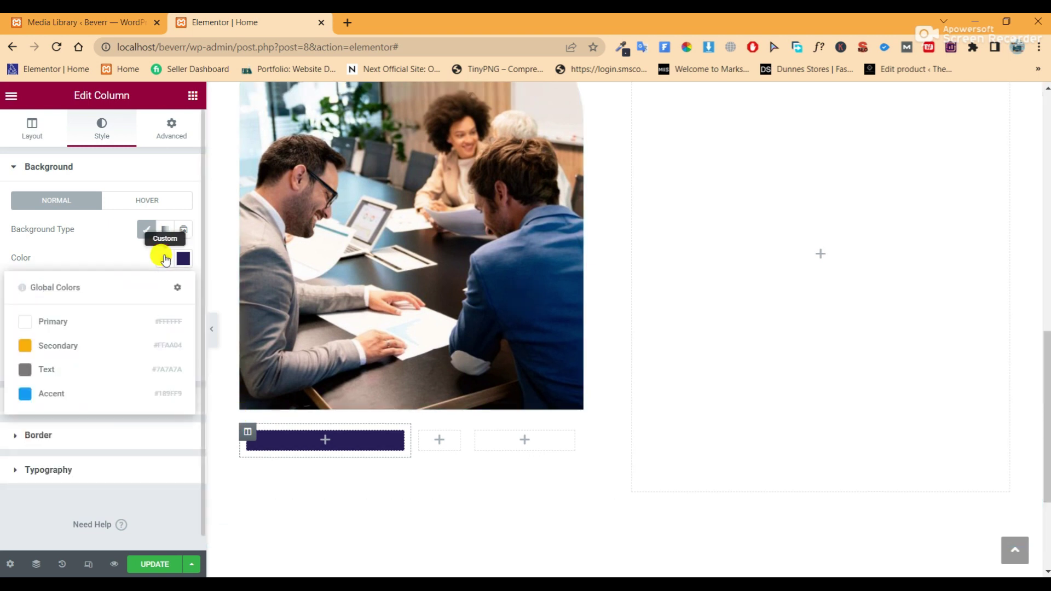
click(83, 347)
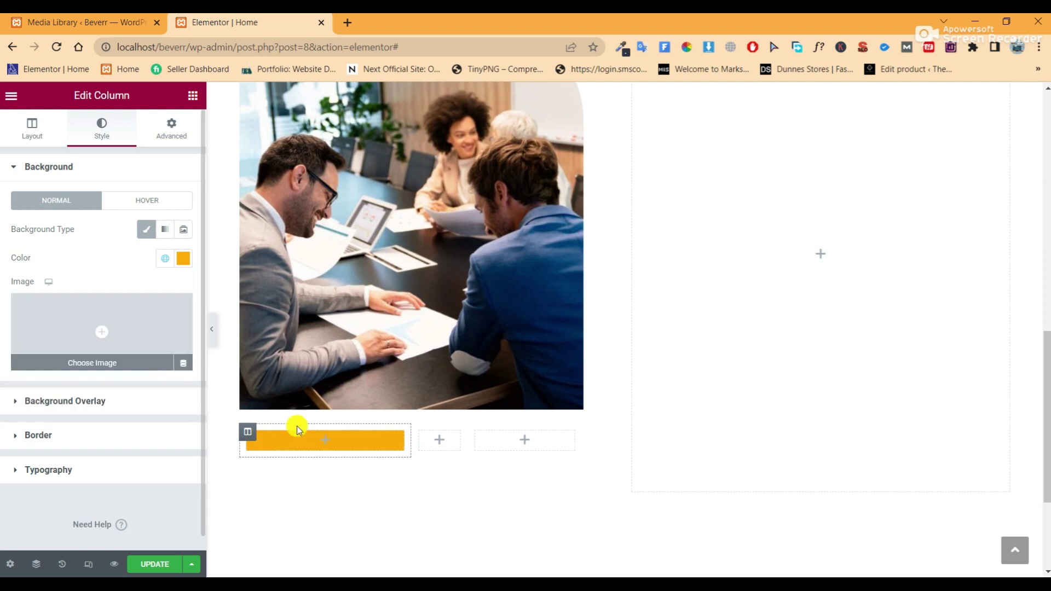
click(171, 127)
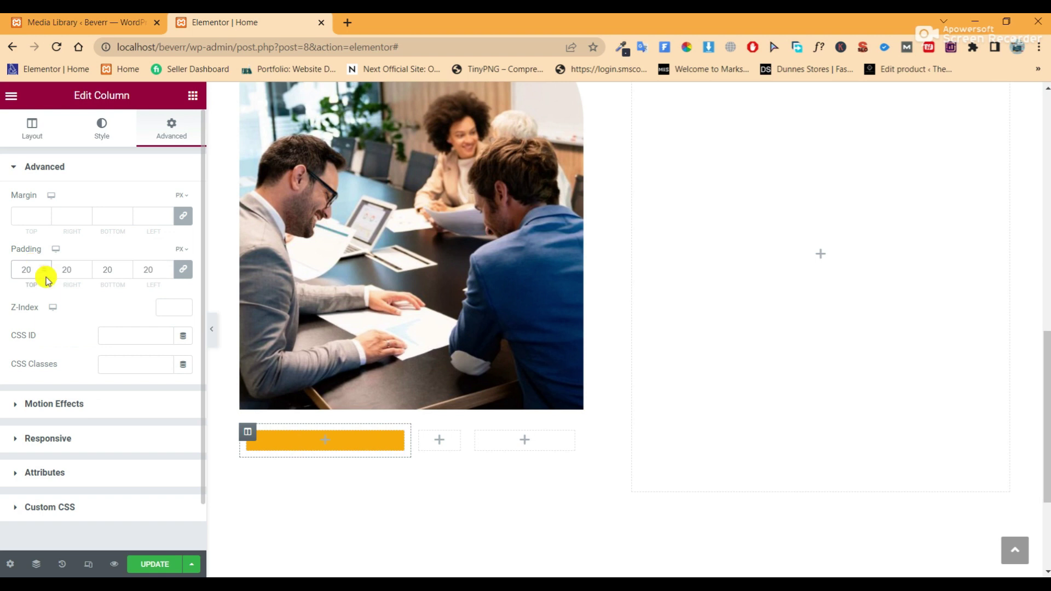
click(193, 96)
Add a heading to the orange column reading 'Consult and find solutions!'
drag(133, 260, 300, 438)
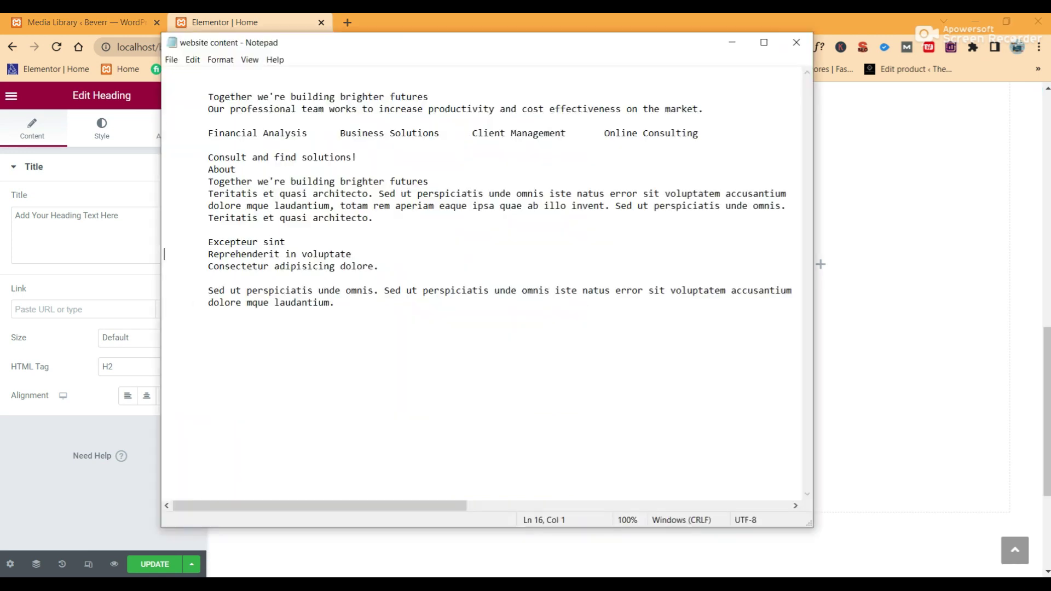
key(alt+Tab)
drag(357, 158, 213, 157)
right_click(216, 157)
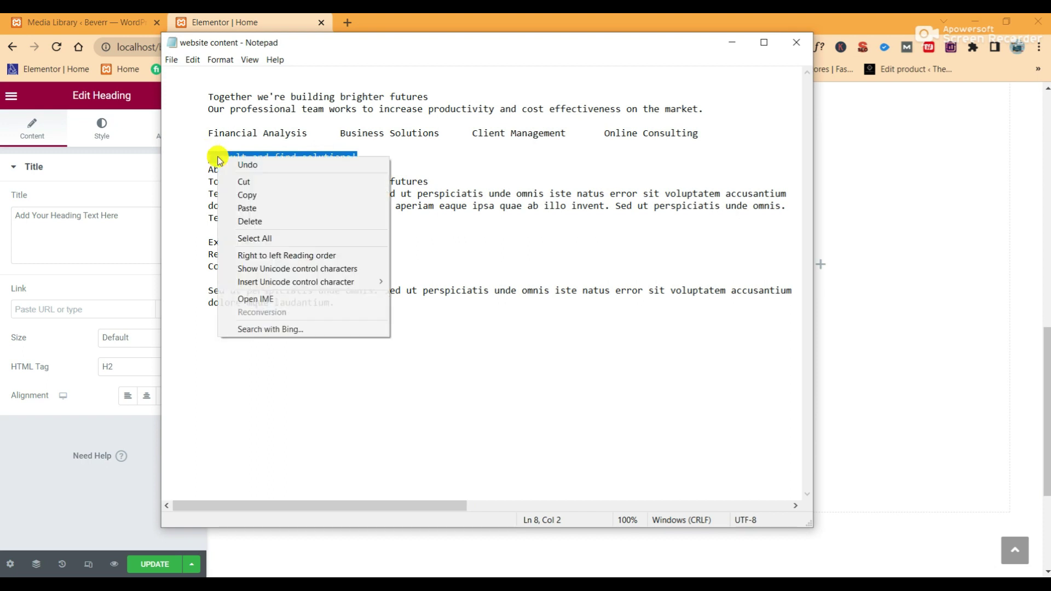
click(245, 192)
click(132, 222)
drag(132, 222, 2, 222)
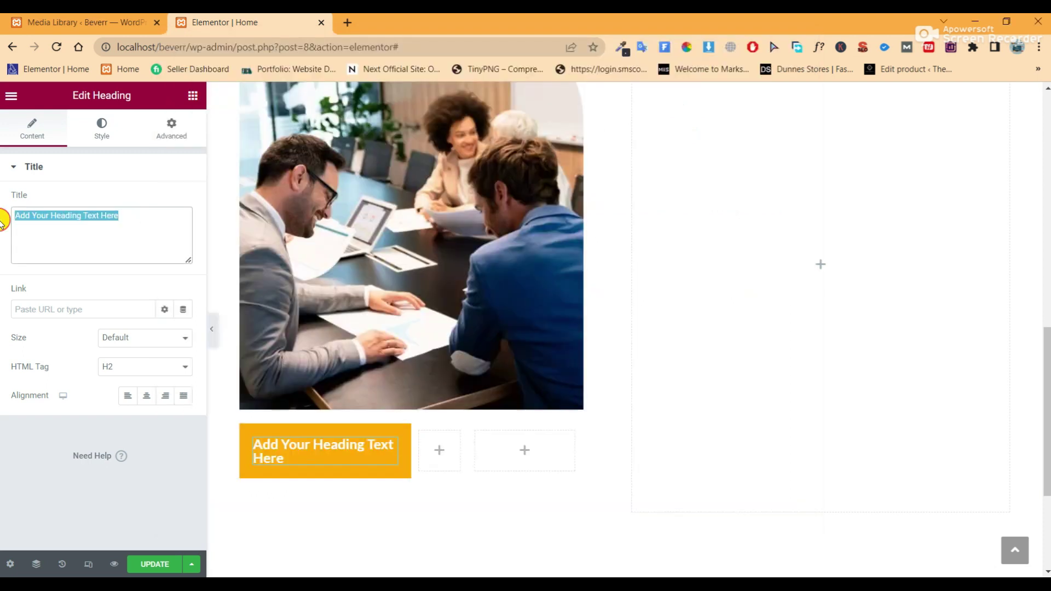
right_click(41, 217)
click(77, 283)
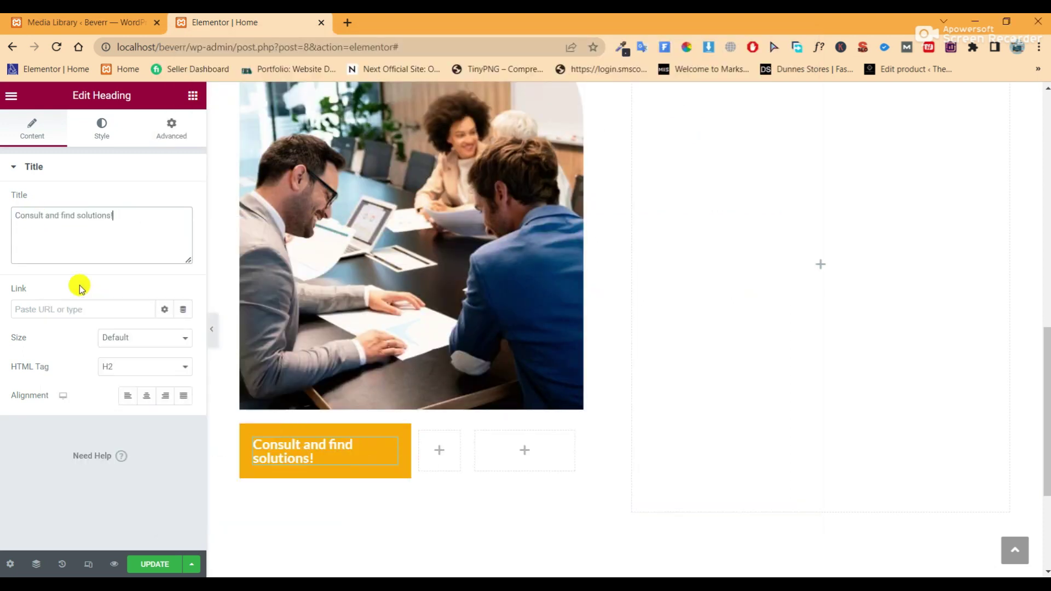
Style the heading with size 28, weight 600 Semi Bold and line-height 28, then preview
click(107, 130)
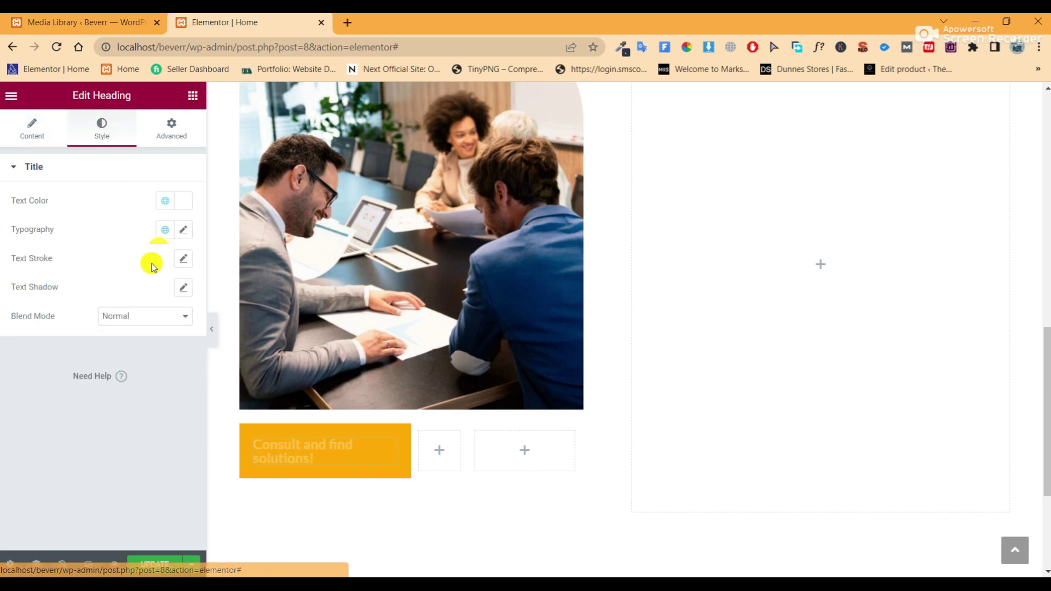
click(183, 230)
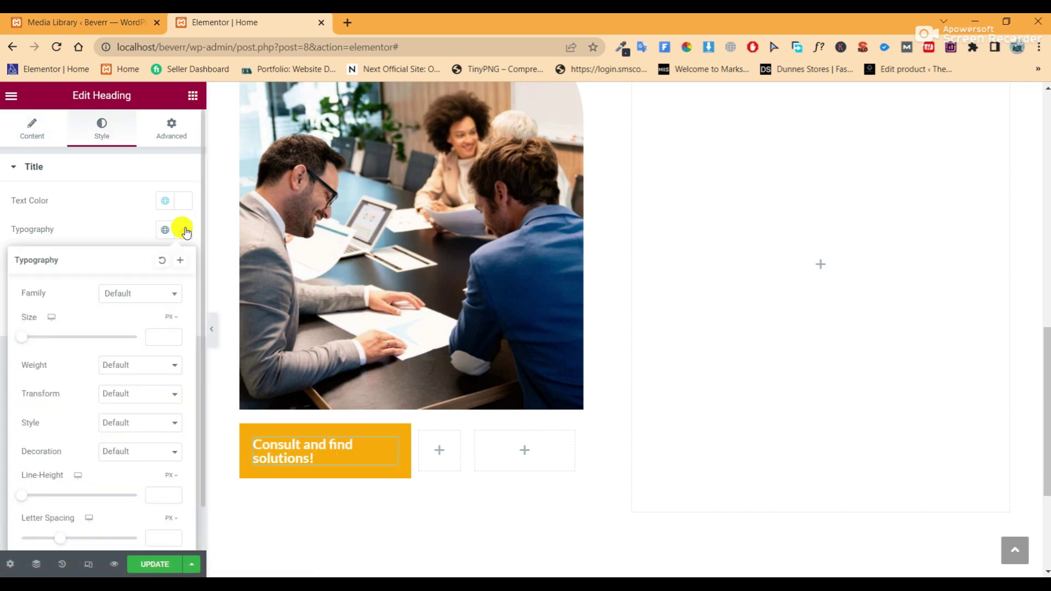
click(155, 338)
text(27)
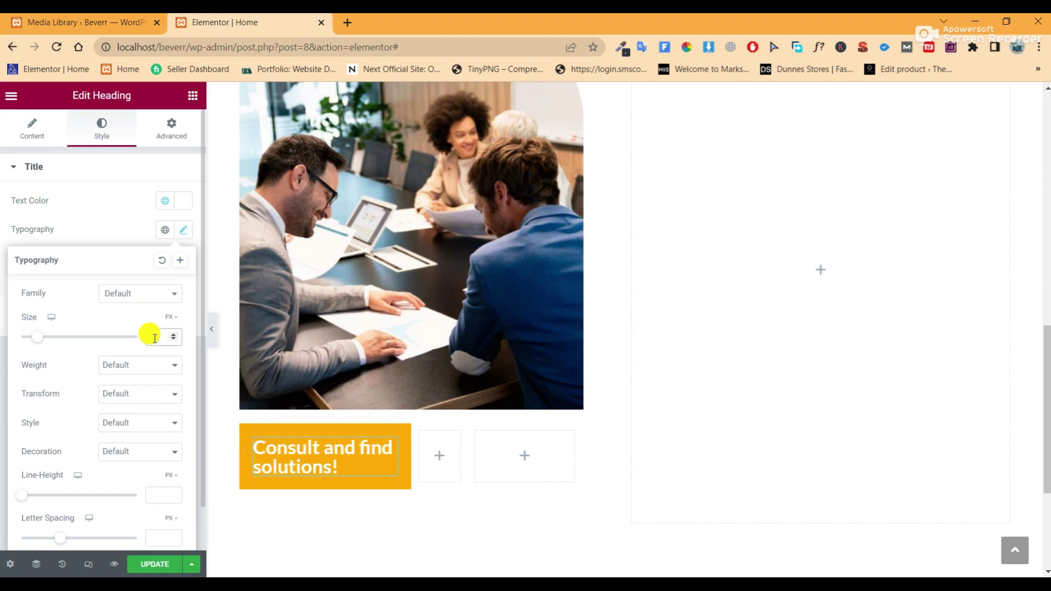
click(151, 367)
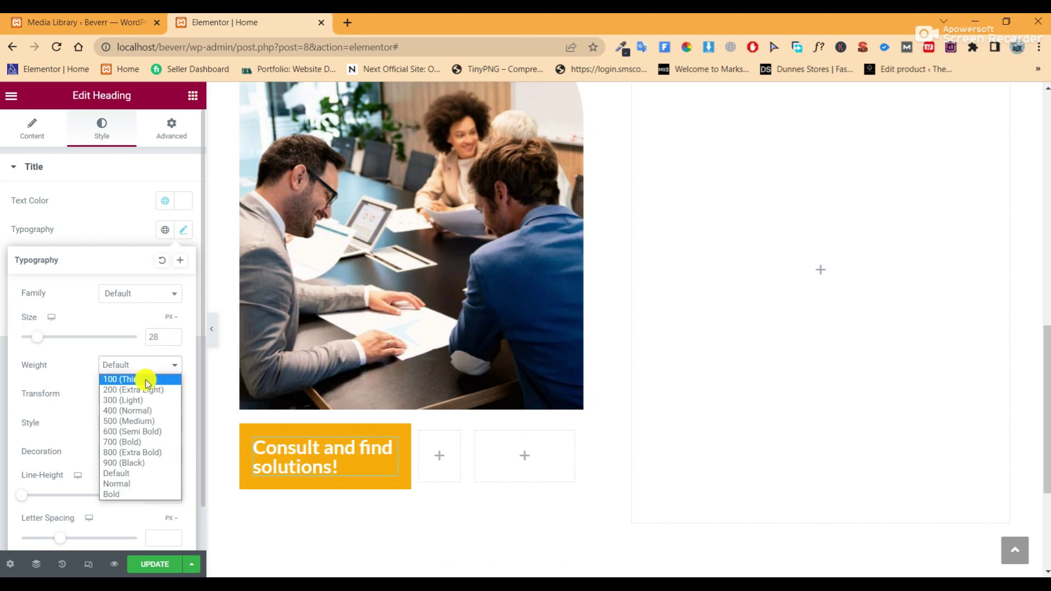
click(143, 421)
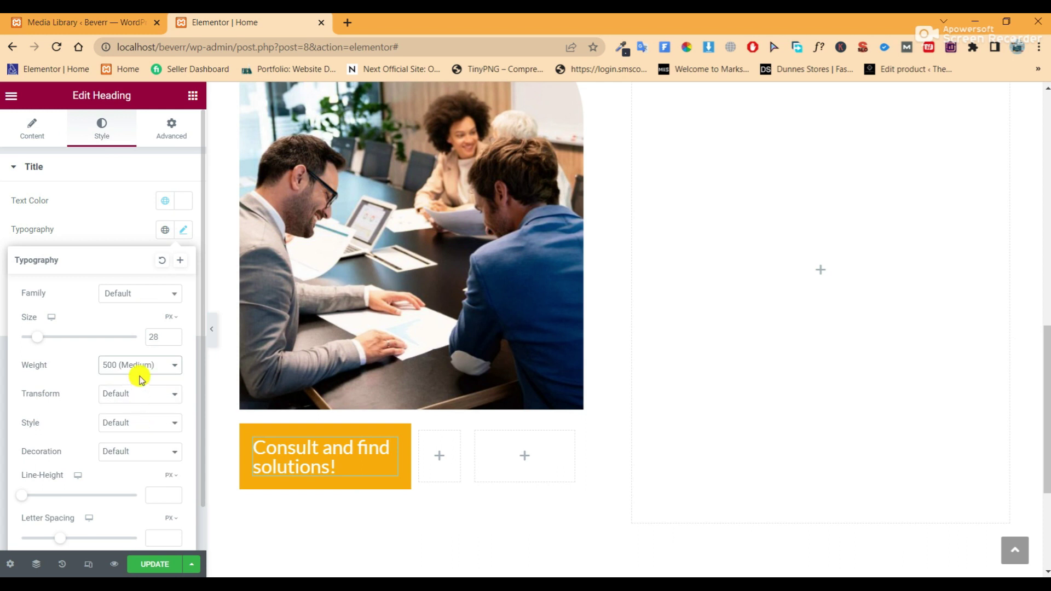
click(138, 370)
click(136, 433)
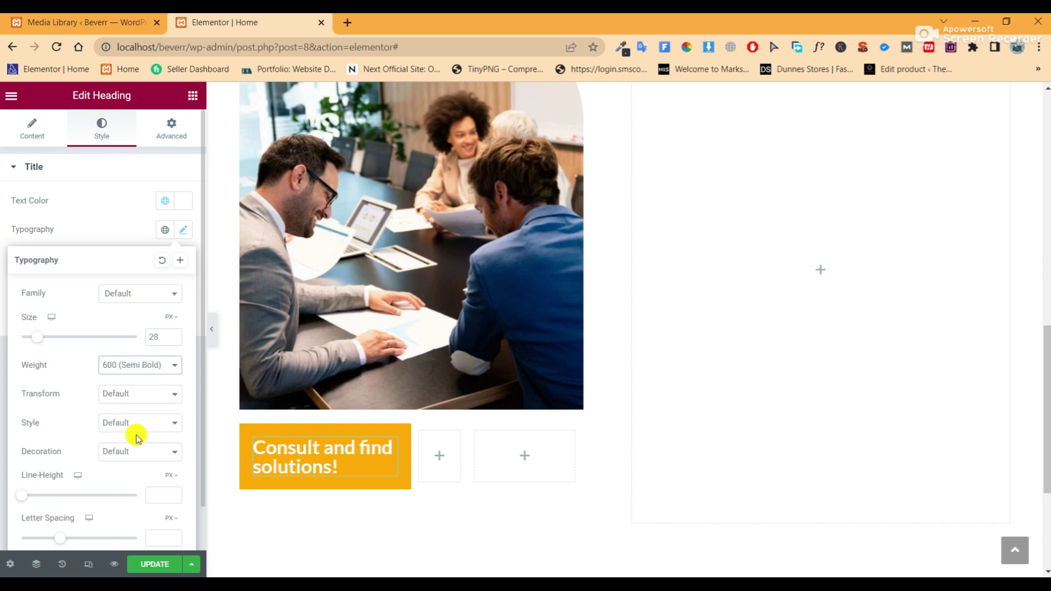
click(141, 376)
click(141, 438)
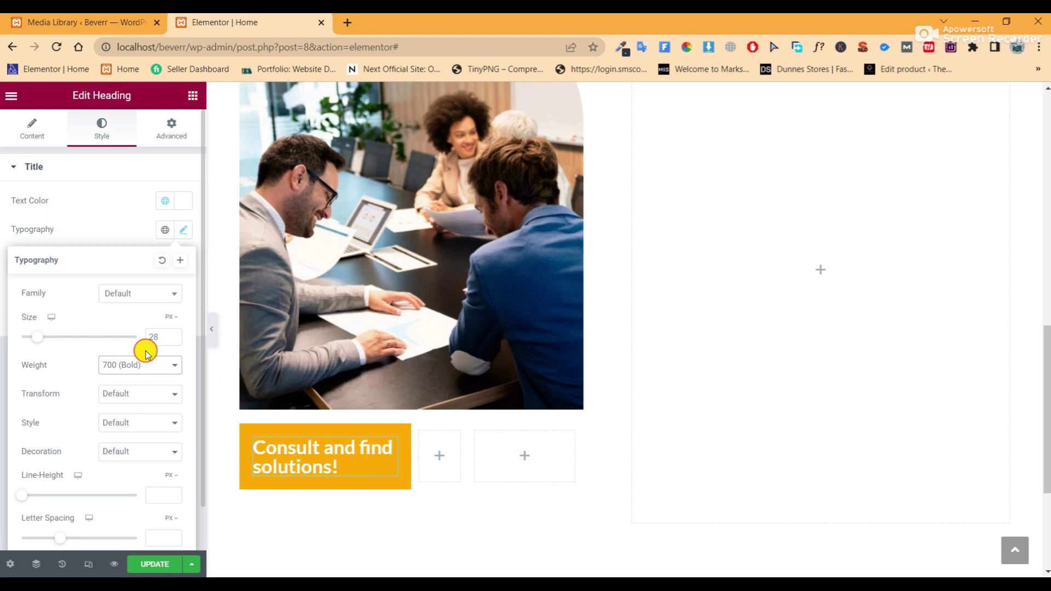
click(147, 370)
click(141, 430)
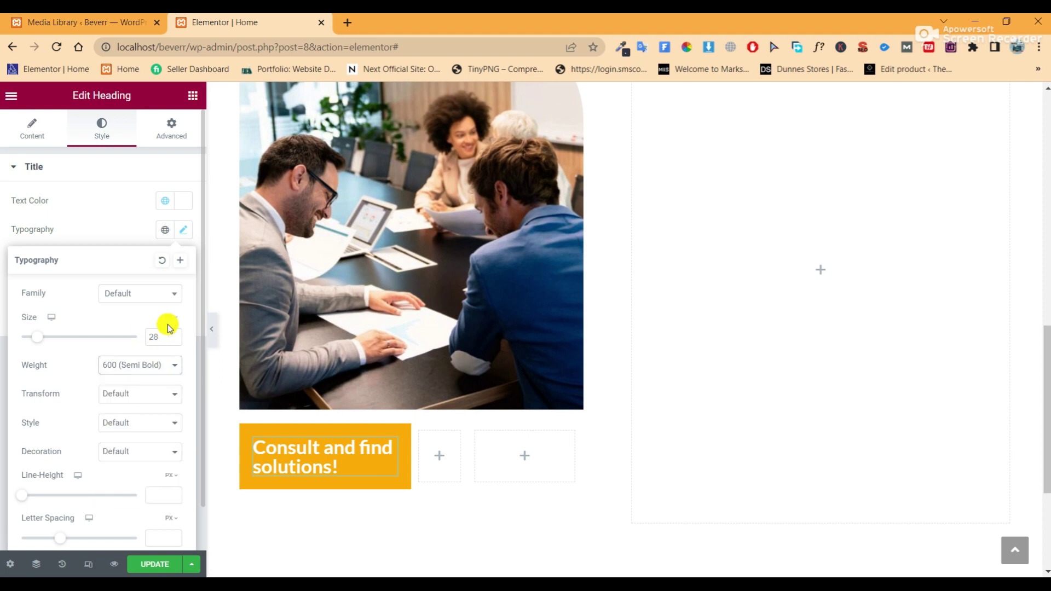
click(147, 496)
text(28)
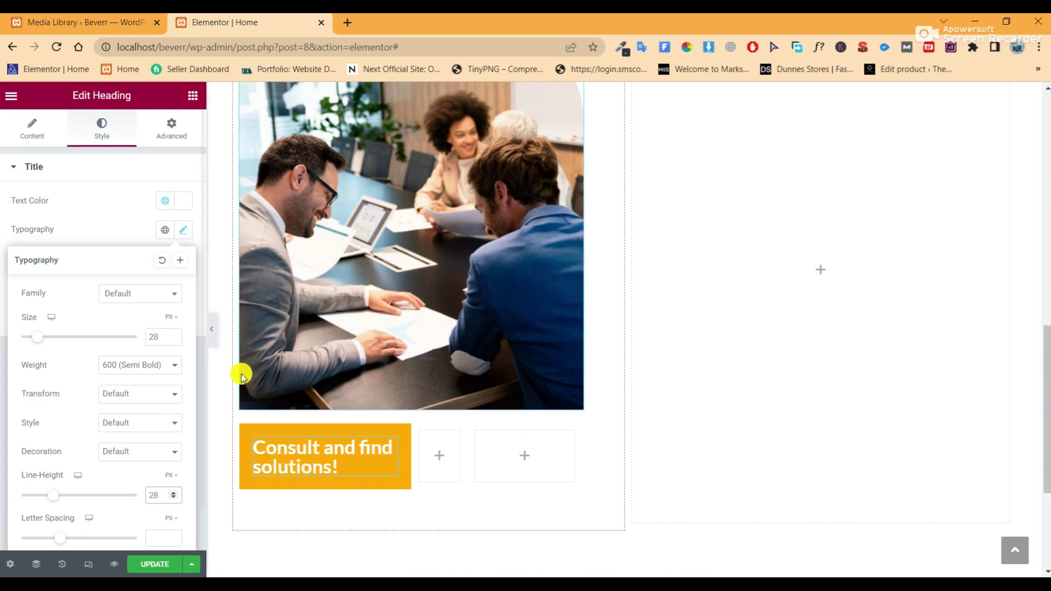
click(213, 329)
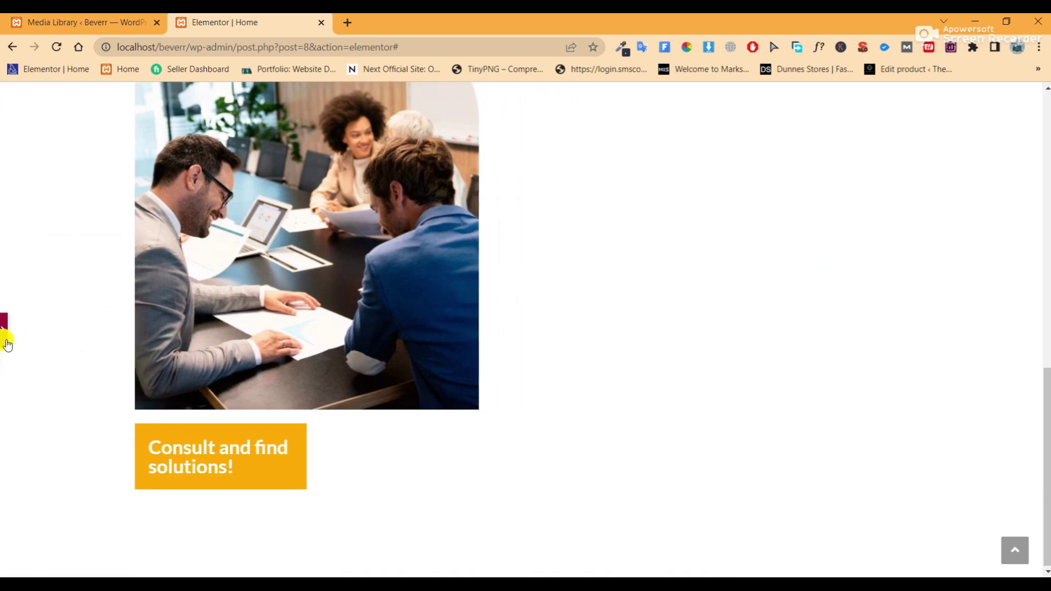
click(8, 341)
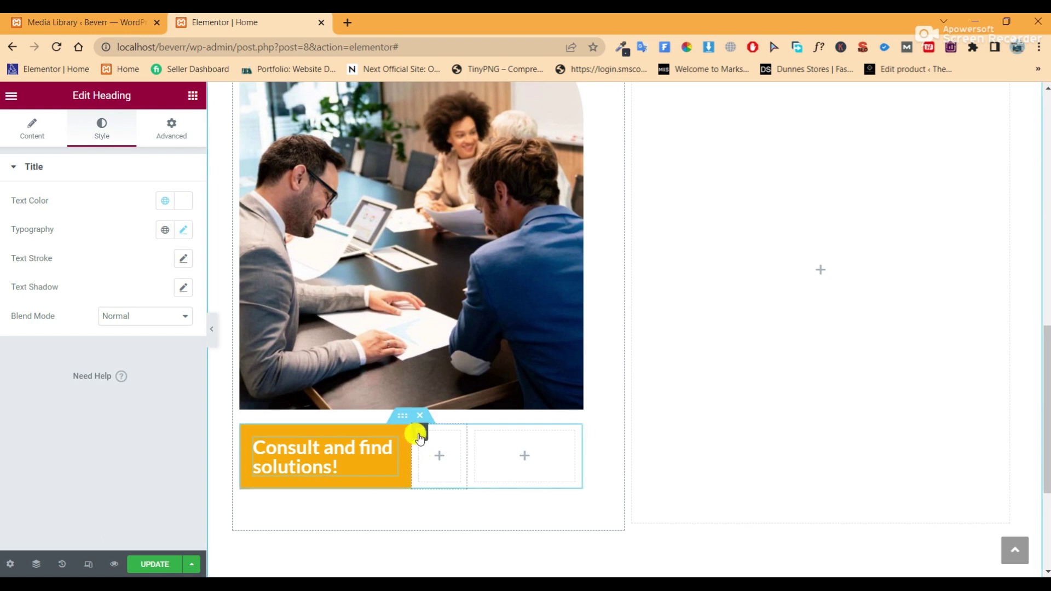
Give the middle inner column a blue Accent global colour background
click(419, 438)
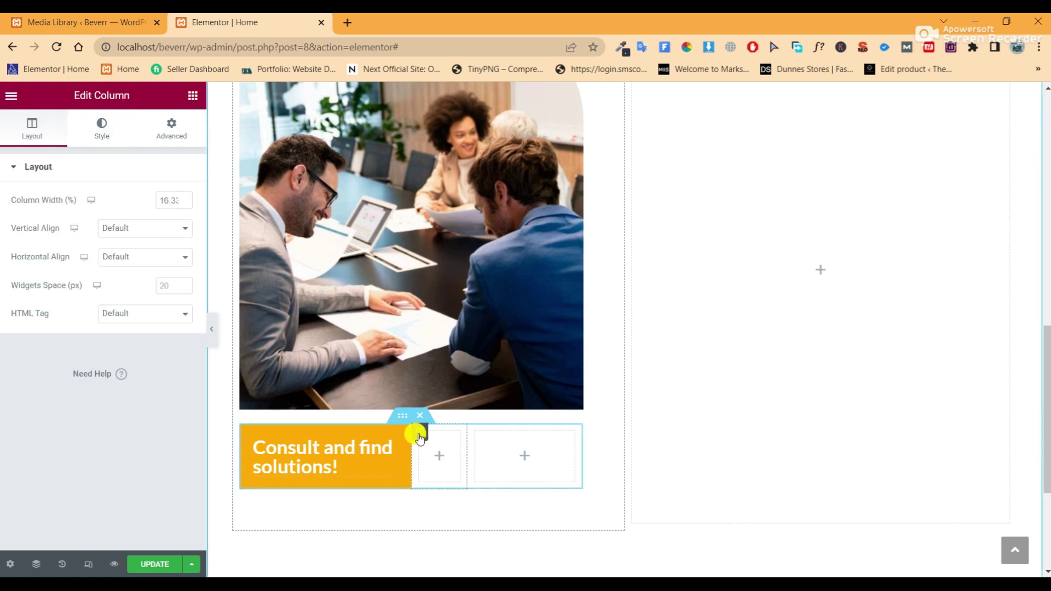
text(25)
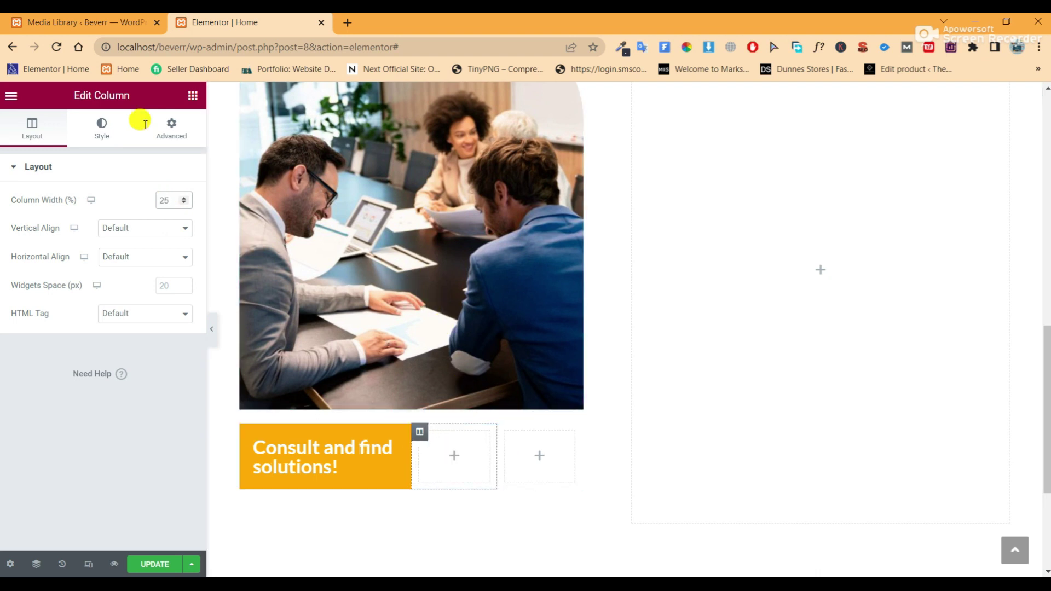
click(104, 126)
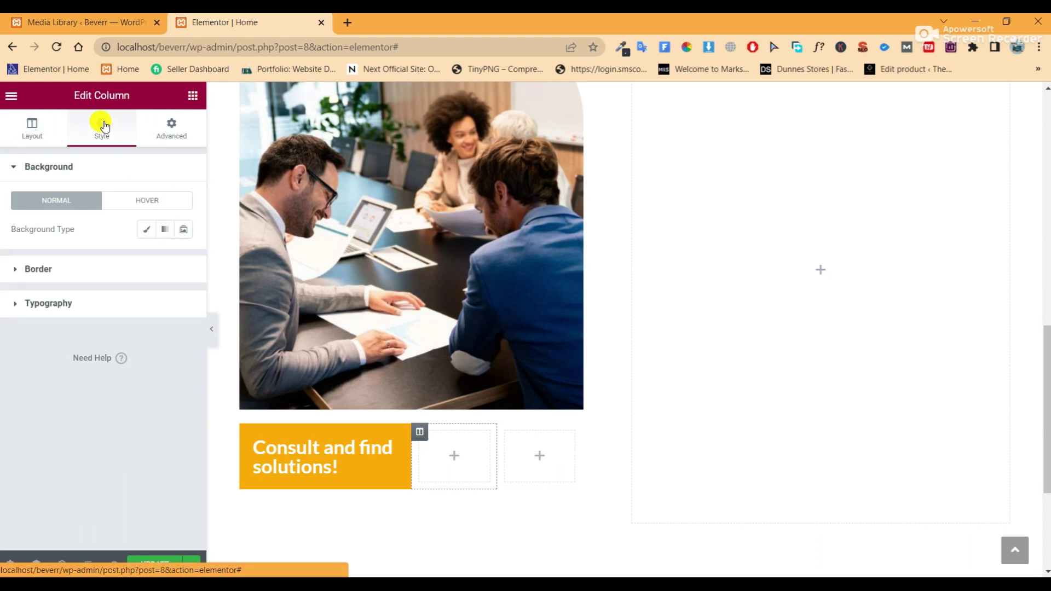
click(141, 228)
click(168, 261)
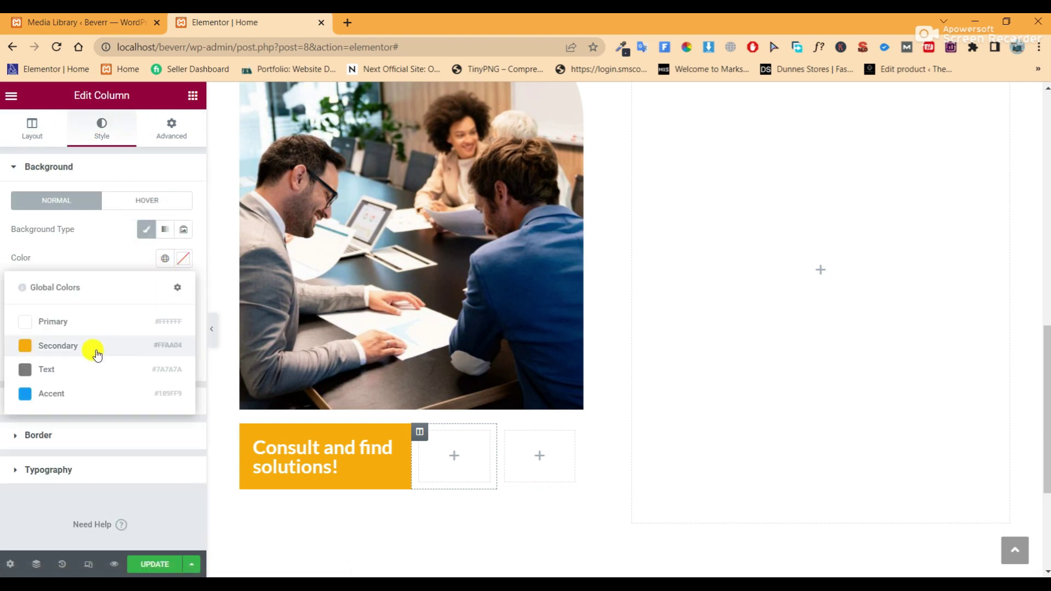
click(91, 391)
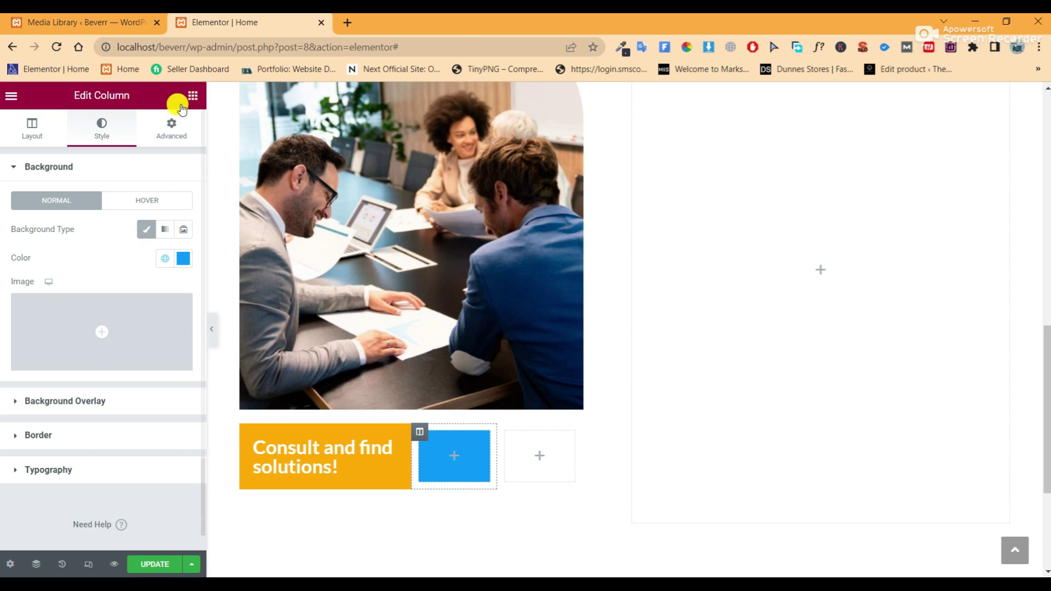
Add a 50 px Spacer widget inside the blue column
click(191, 95)
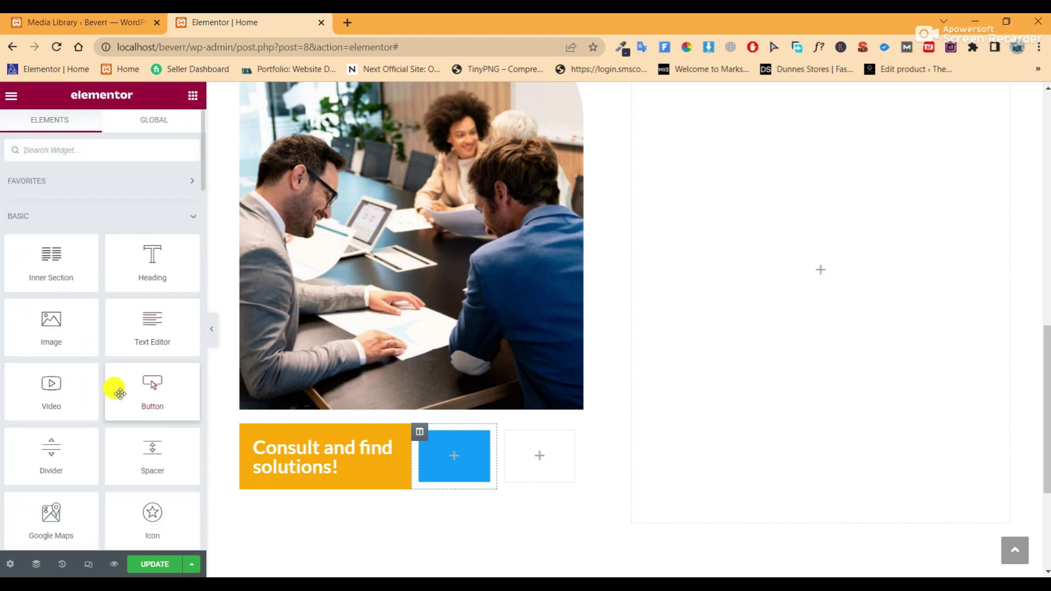
scroll(115, 390, down, 1)
drag(162, 399, 444, 450)
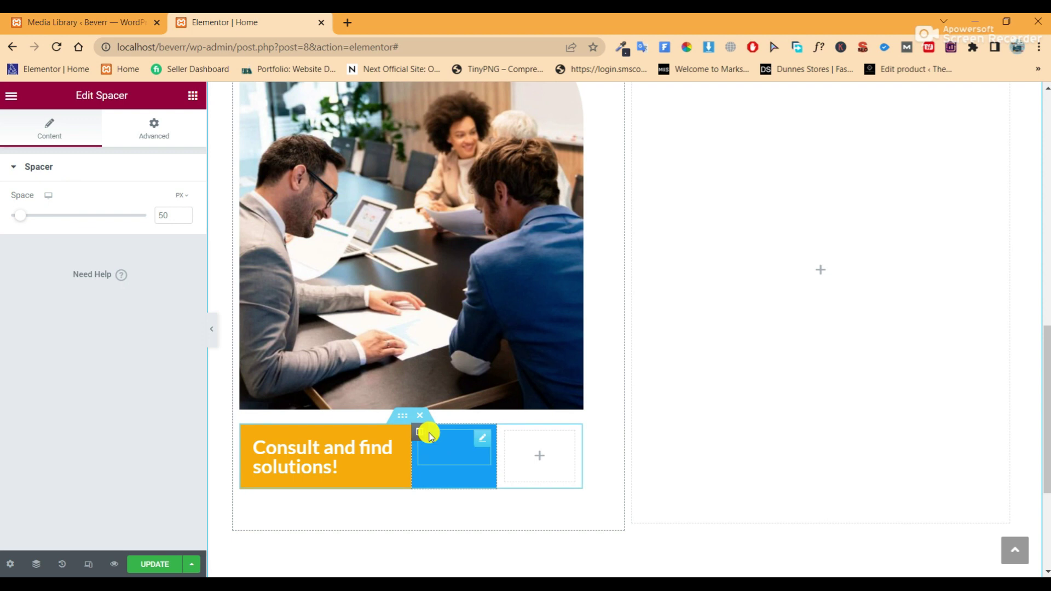
Round the blue column's top-right corner with an unlinked 60 px border radius and preview it
click(419, 432)
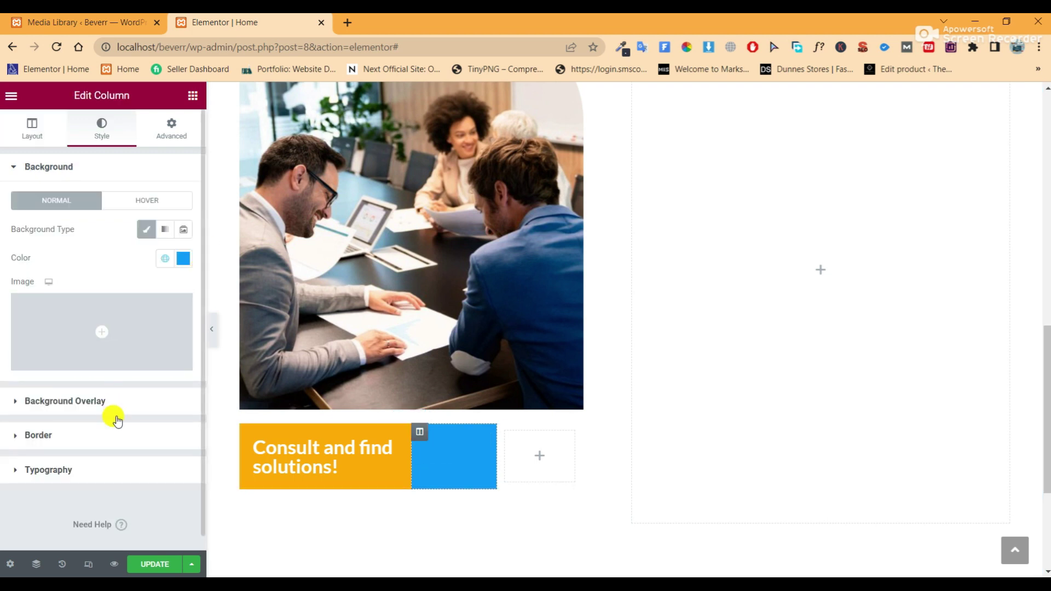
click(116, 438)
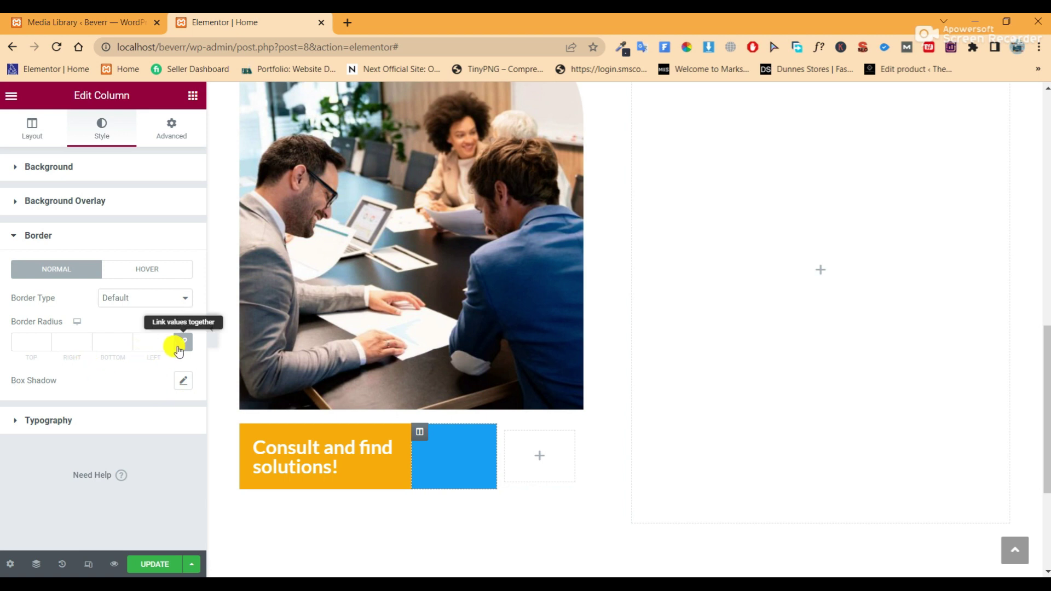
click(183, 342)
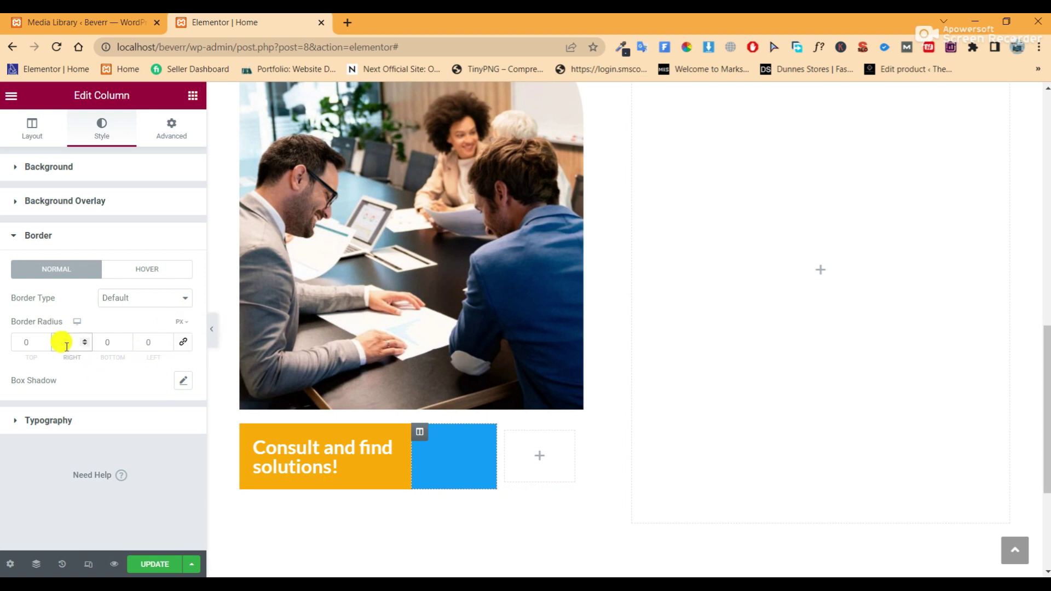
click(212, 329)
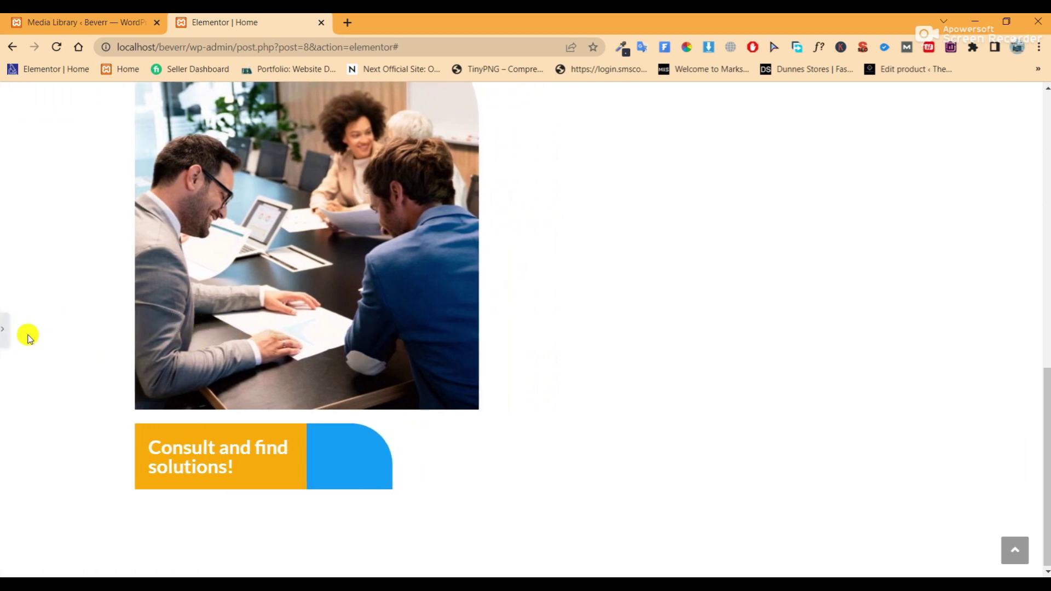
click(6, 337)
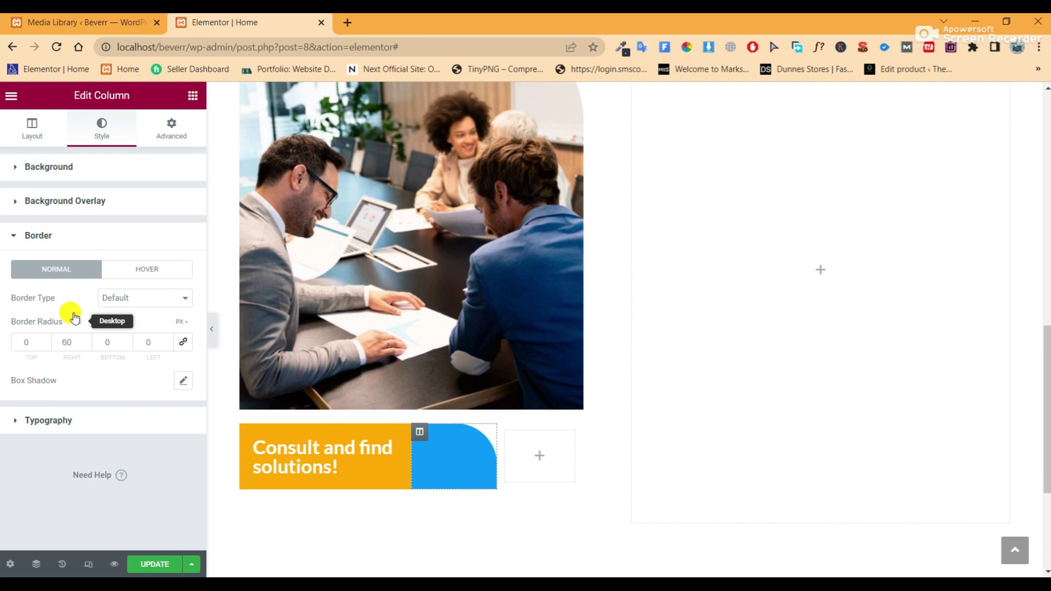
click(404, 423)
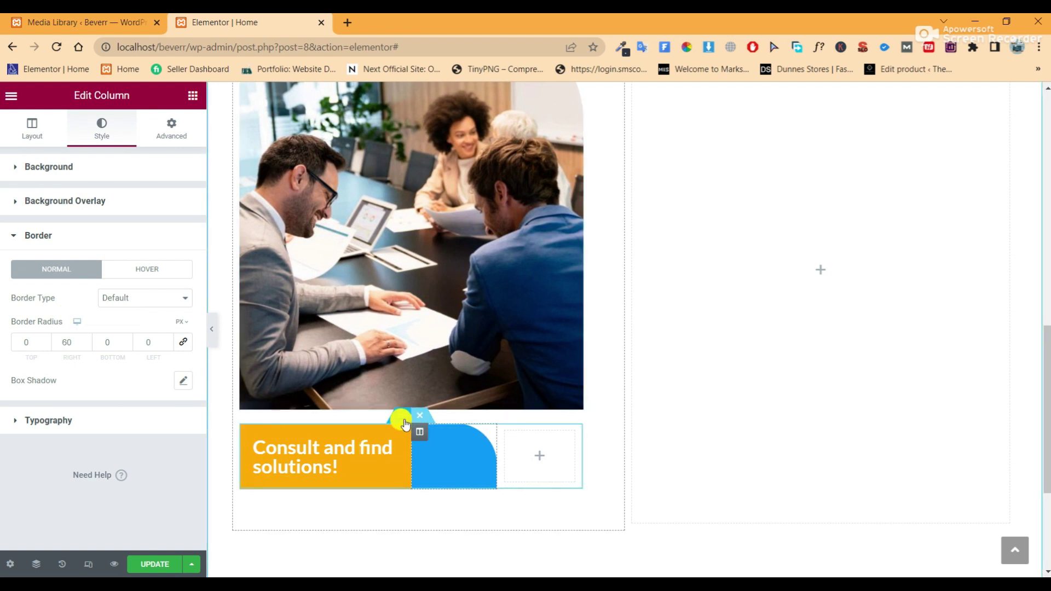
Set the banner inner section's top margin to -70 px and preview the overlap
click(158, 129)
click(18, 216)
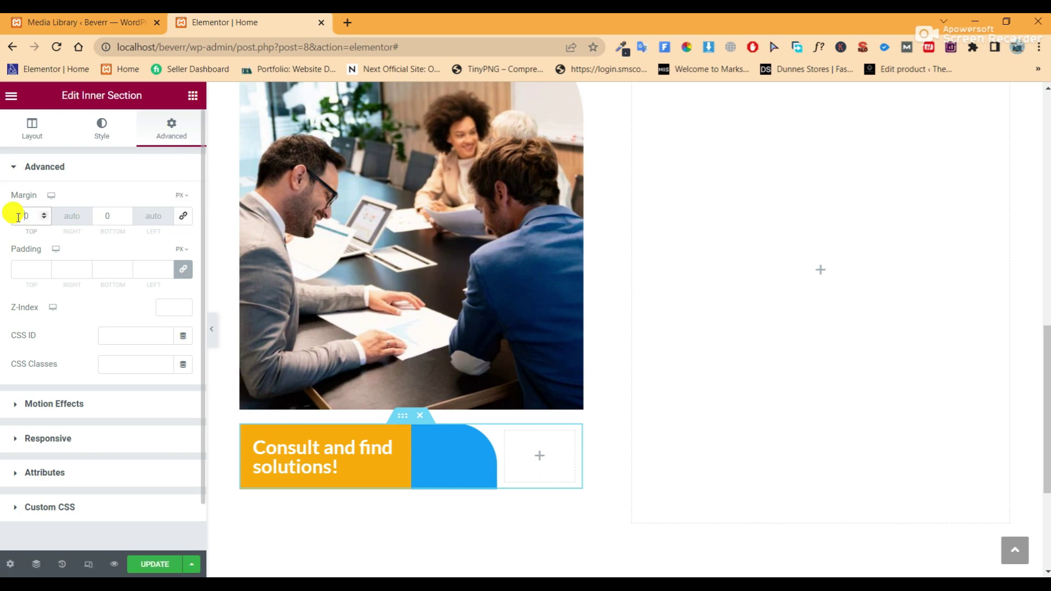
text(7)
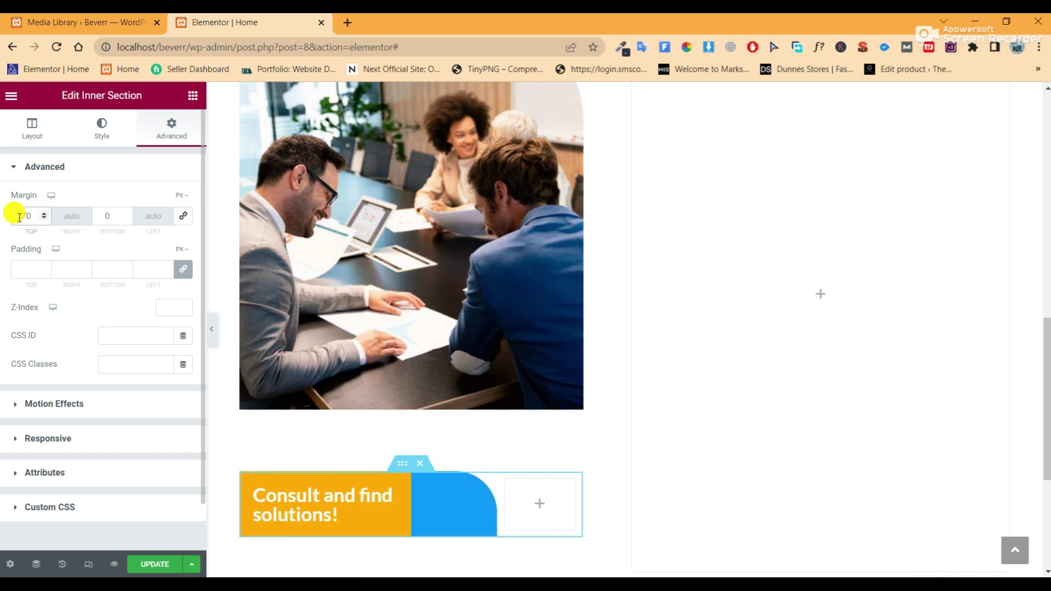
text(-)
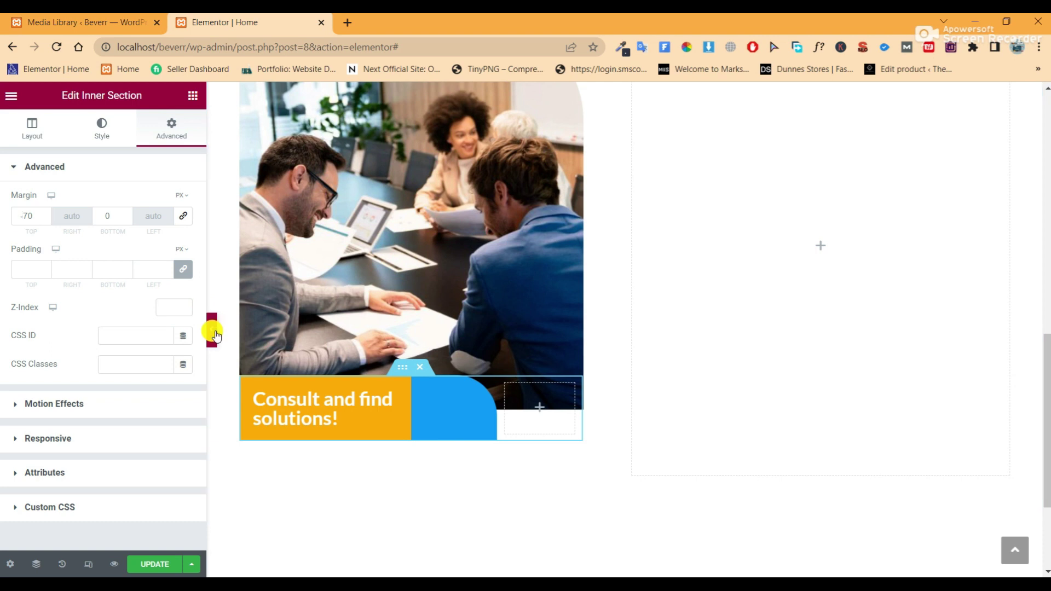
click(214, 331)
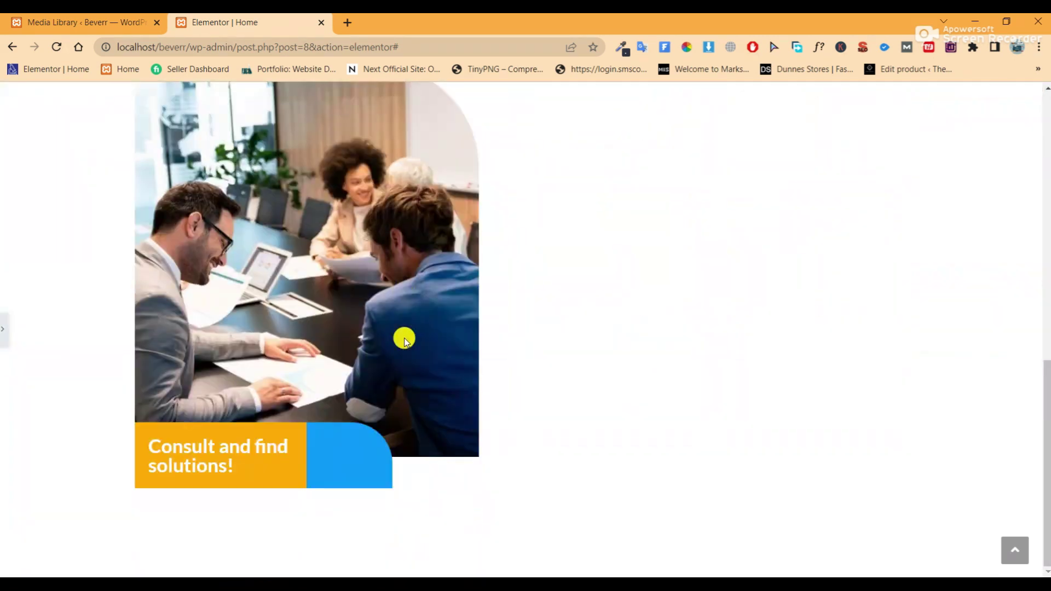
click(5, 331)
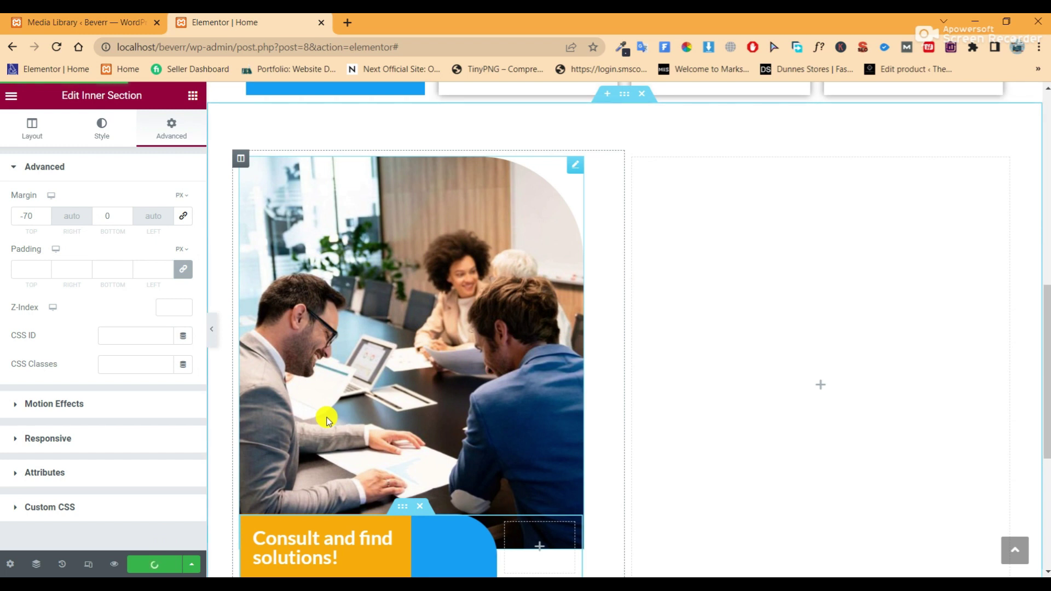
Unlink the right column's margins and set its bottom and left margins to 50 px
scroll(482, 408, up, 2)
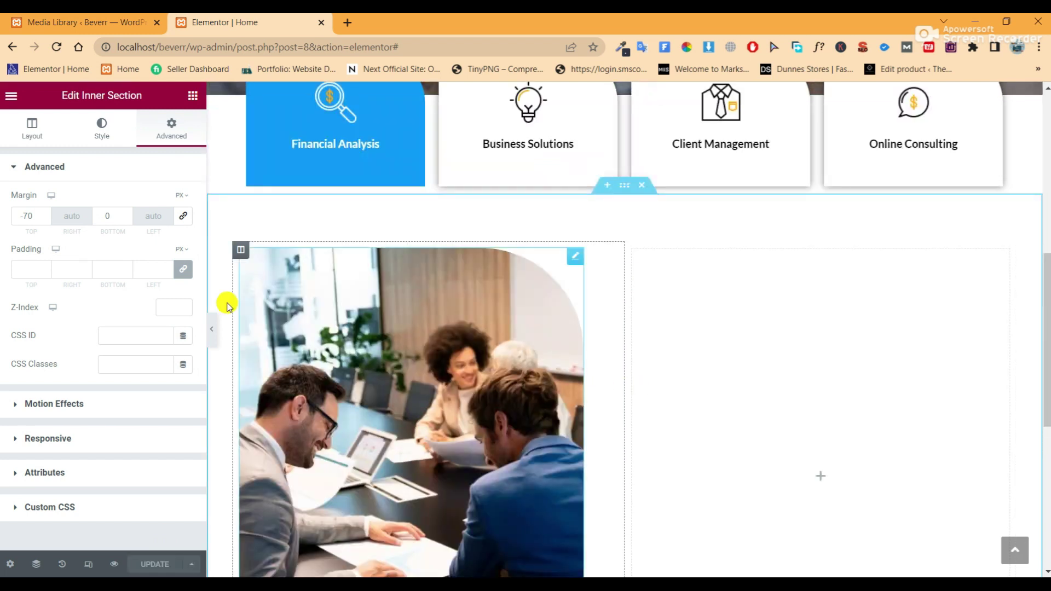
click(193, 95)
drag(153, 251, 766, 327)
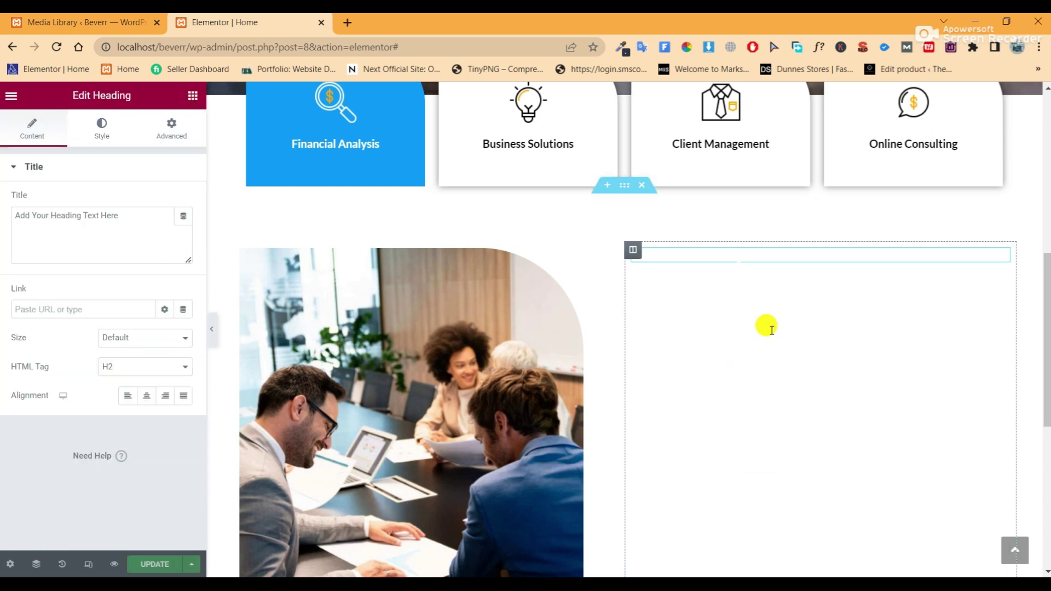
click(633, 251)
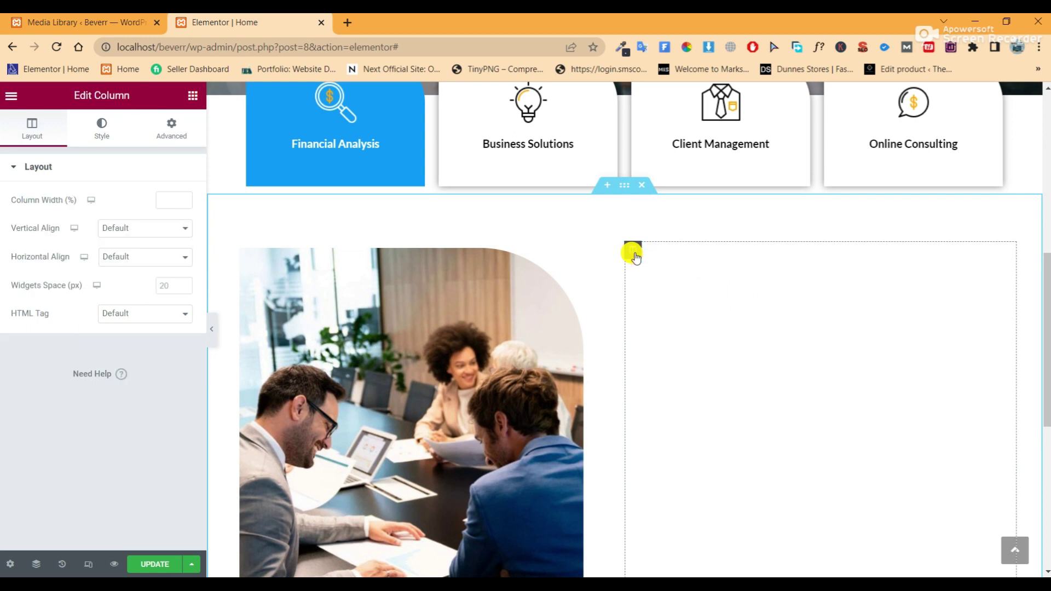
click(172, 129)
click(182, 215)
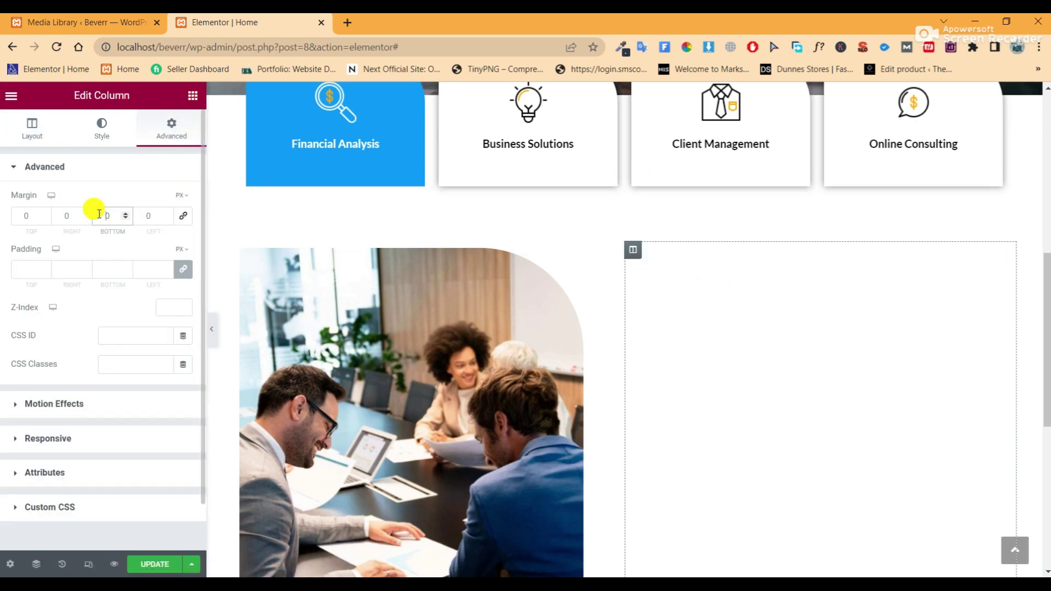
click(99, 215)
text(50)
click(142, 214)
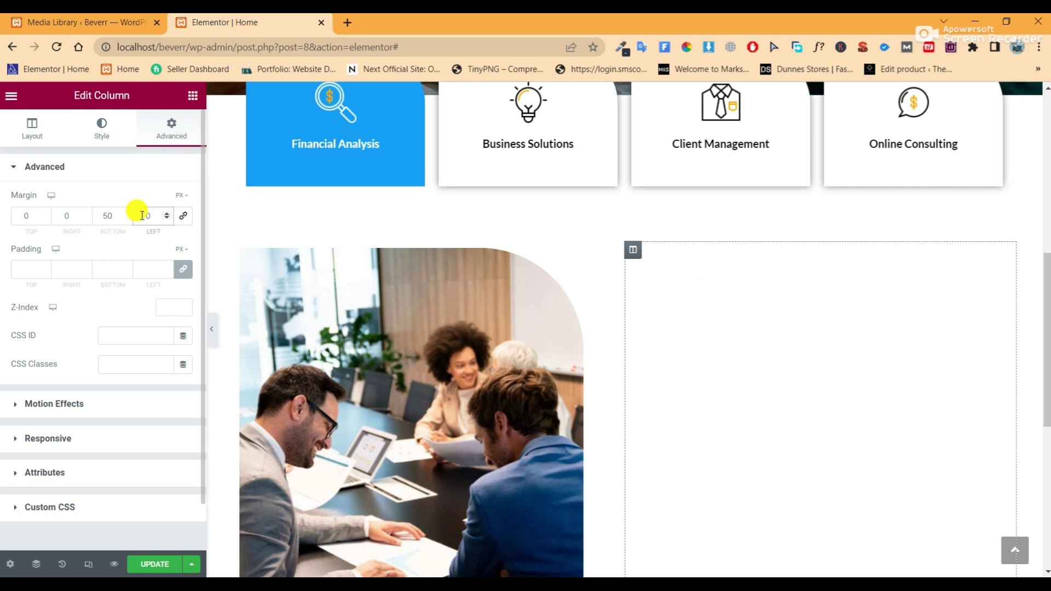
Try dragging a Heading widget into the still-empty right column
click(192, 97)
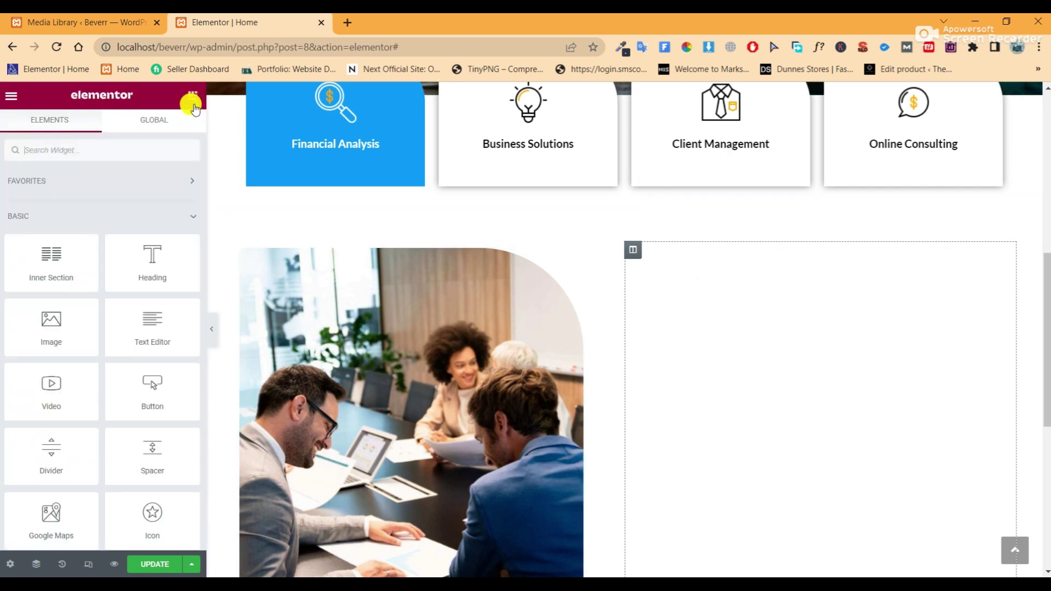
drag(153, 262, 777, 300)
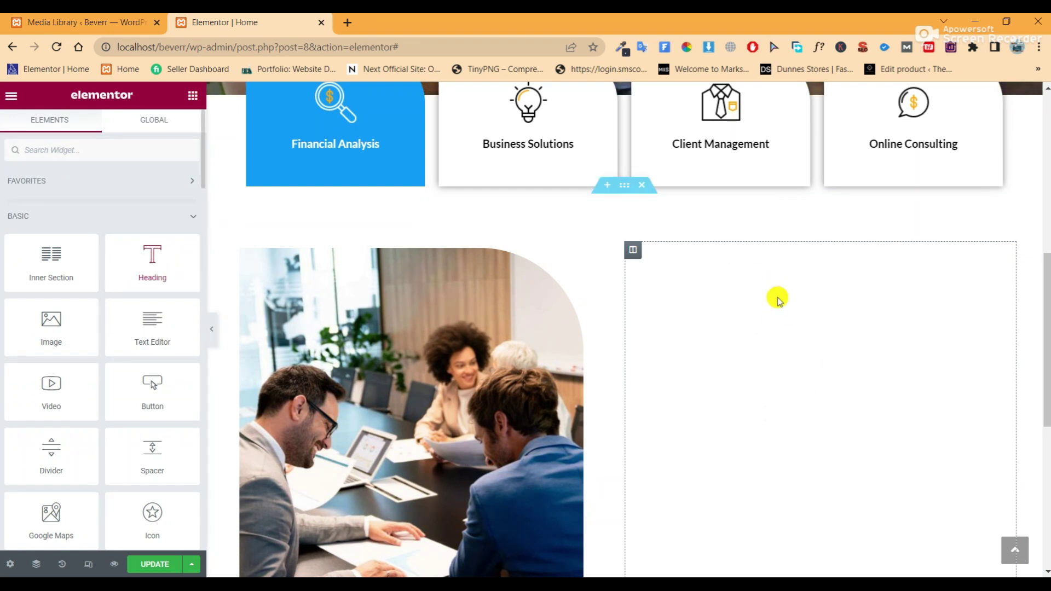
scroll(789, 318, down, 3)
scroll(798, 331, up, 1)
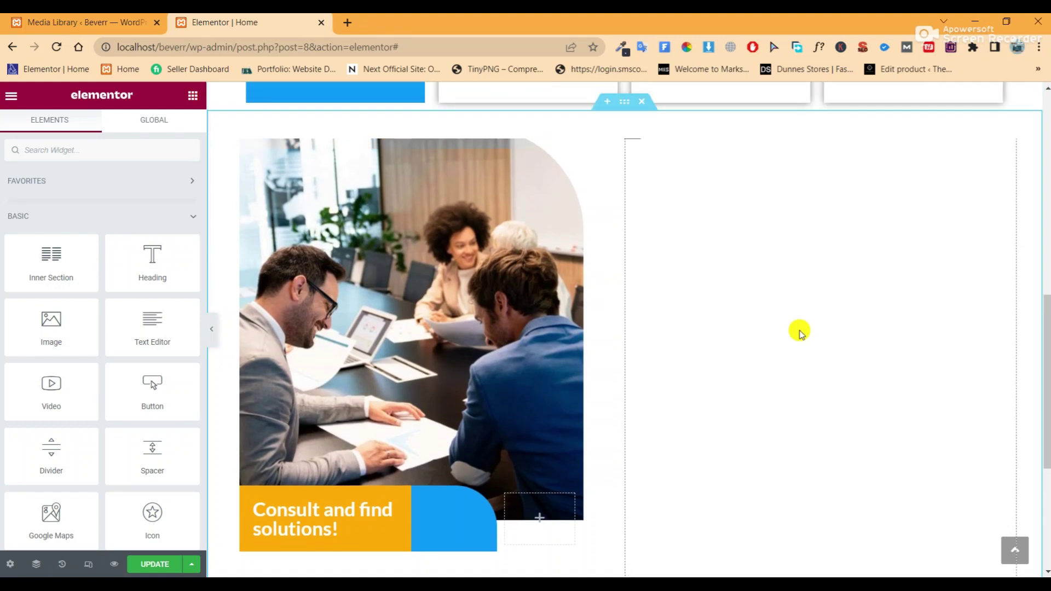
scroll(798, 331, down, 1)
scroll(798, 331, up, 2)
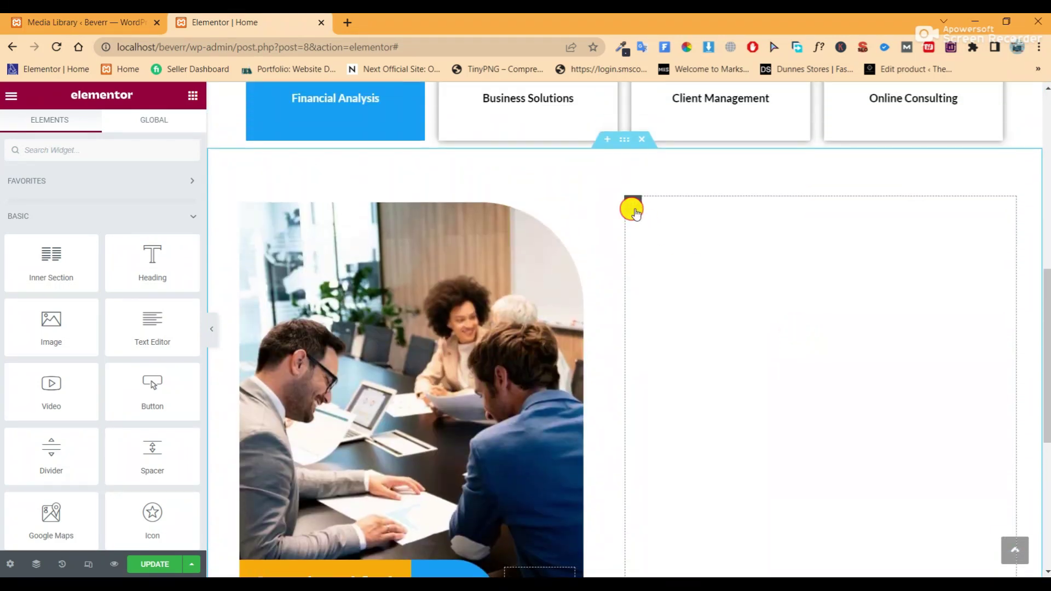
click(633, 207)
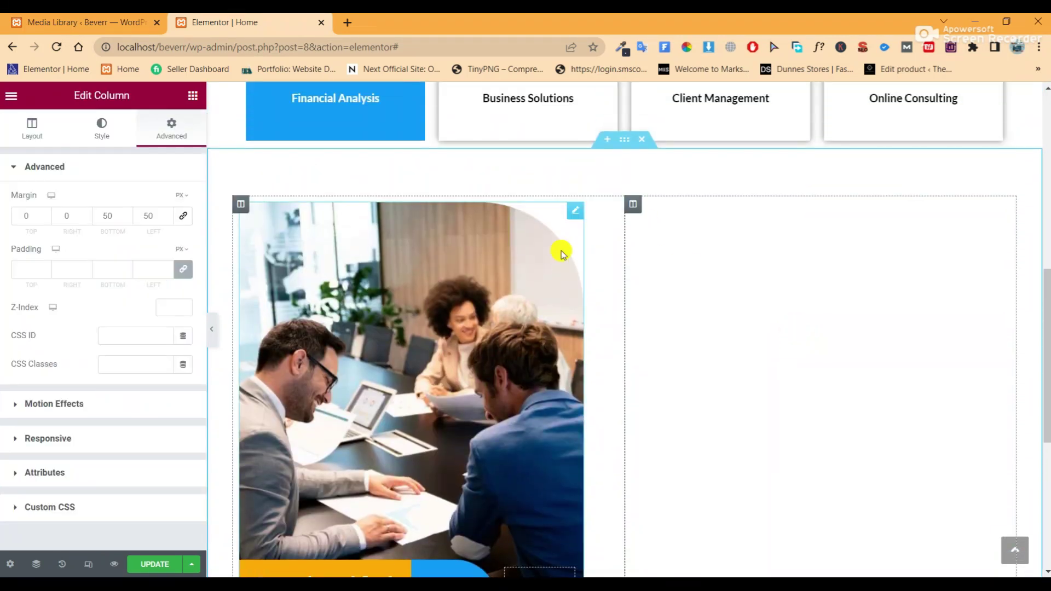
click(189, 97)
drag(137, 261, 835, 440)
scroll(835, 441, down, 3)
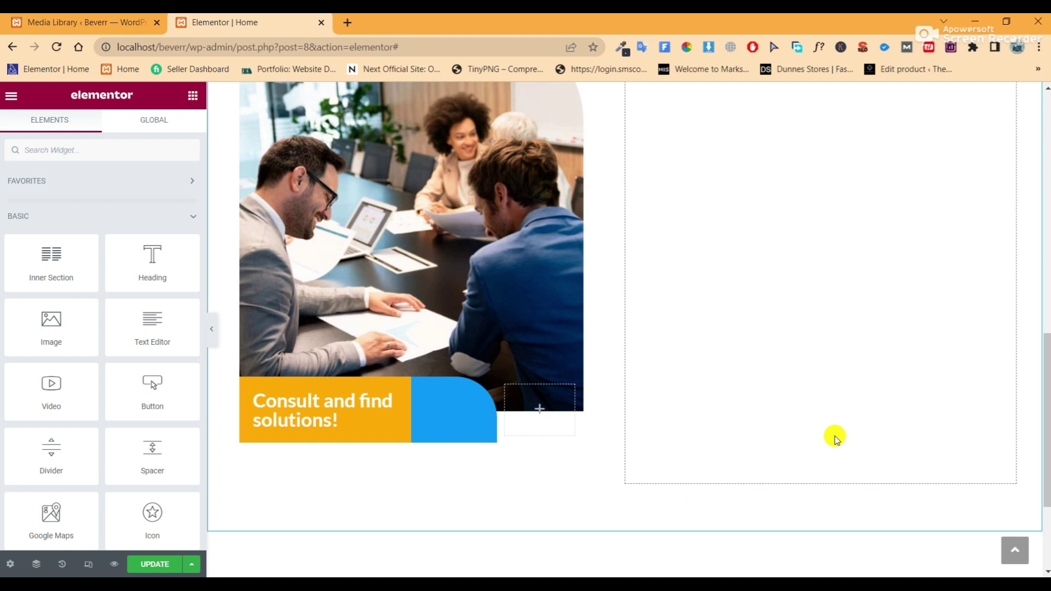
scroll(836, 438, up, 3)
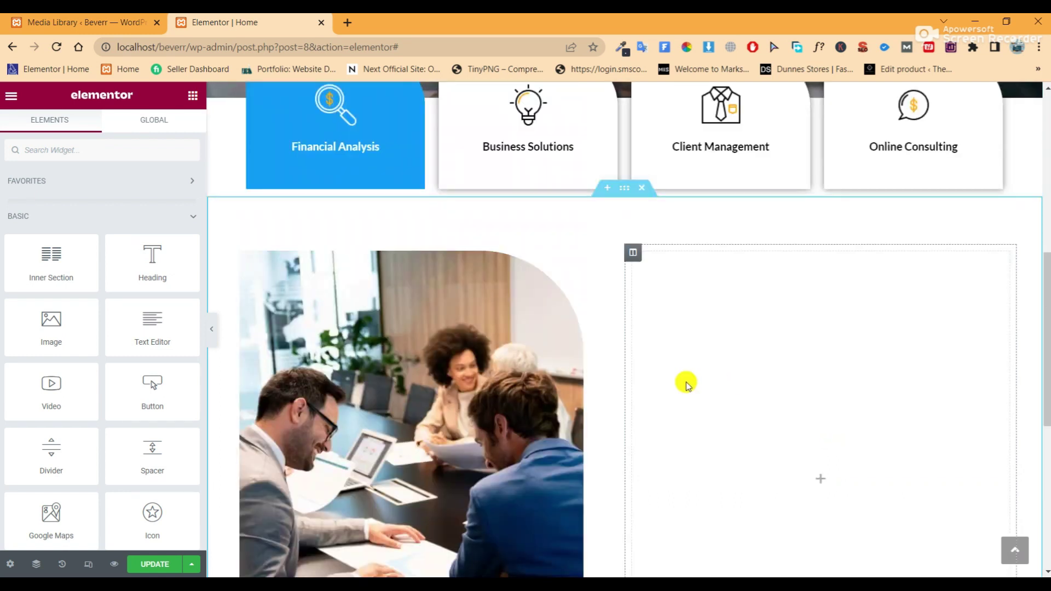
Place a heading in the right column and replace its title with 'About' copied from the notes
drag(157, 248, 839, 353)
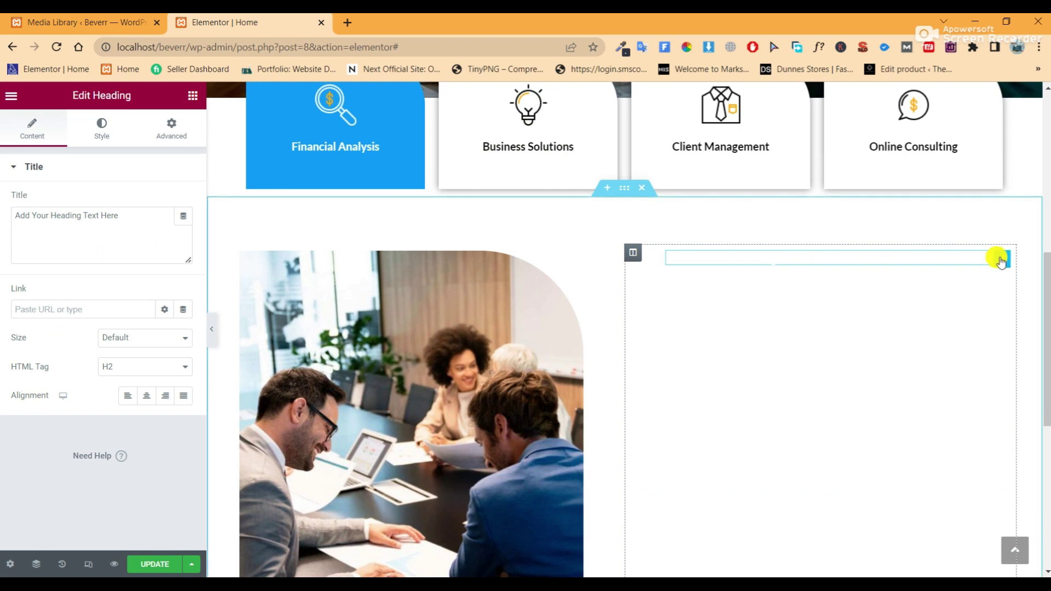
click(554, 576)
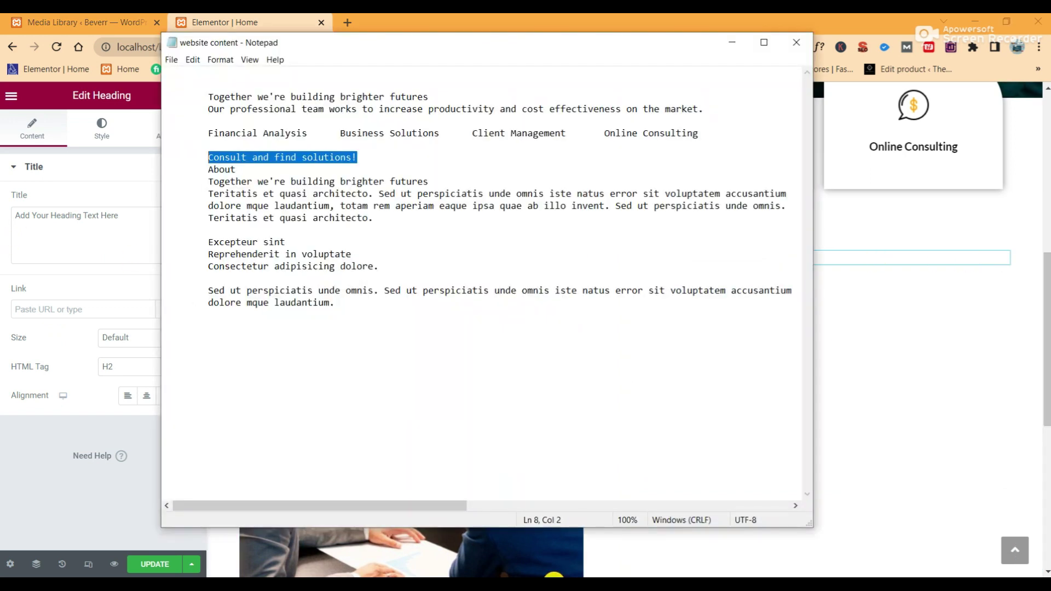
double_click(227, 170)
drag(227, 170, 230, 172)
right_click(228, 172)
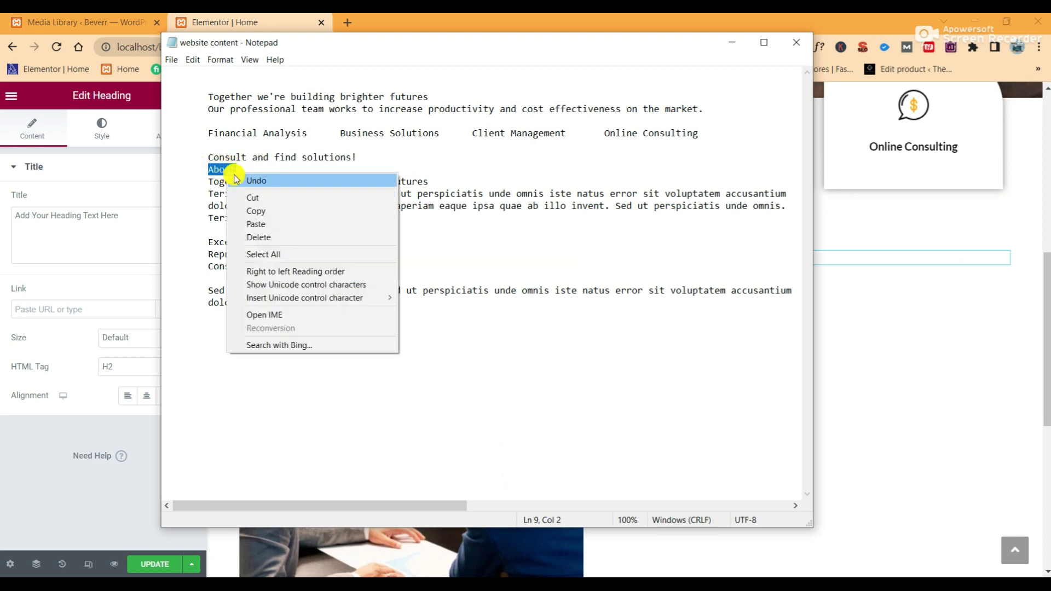
click(257, 208)
click(121, 216)
drag(120, 215, 20, 216)
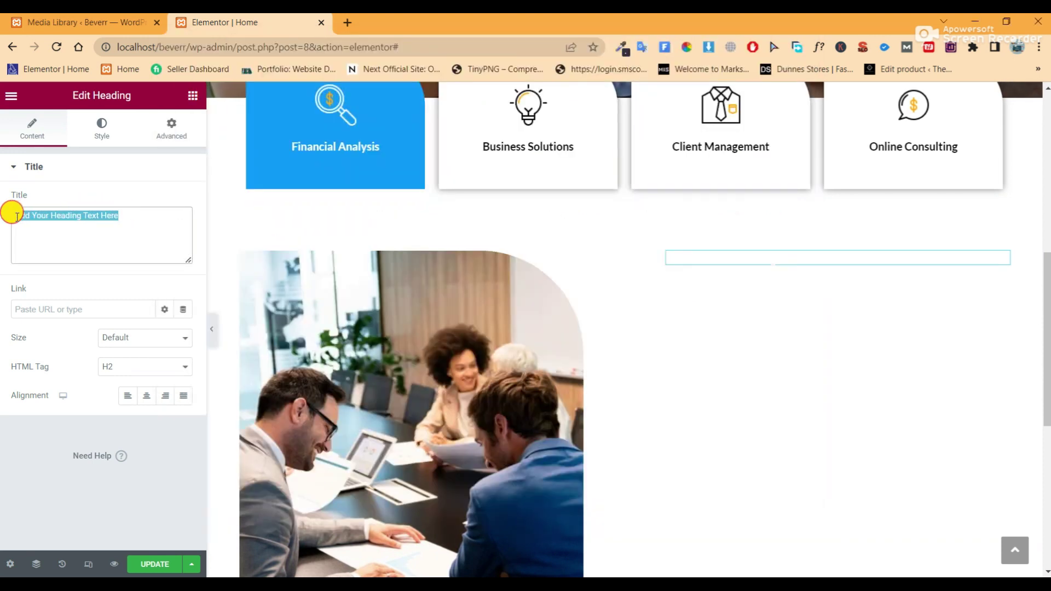
right_click(35, 216)
click(89, 282)
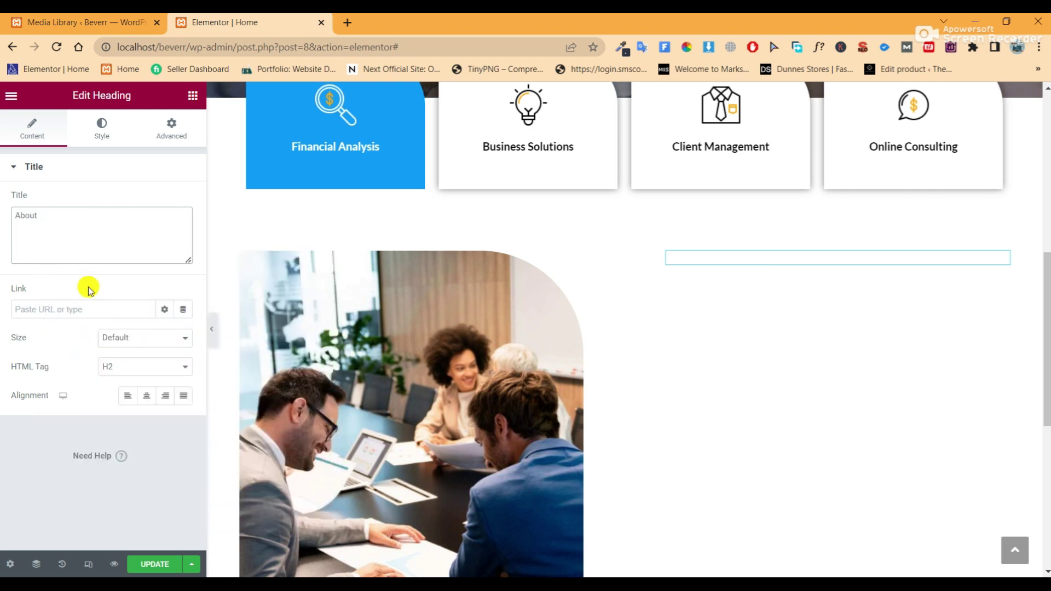
Give the About heading the orange Secondary global colour and 24 px size, then update the page
click(102, 125)
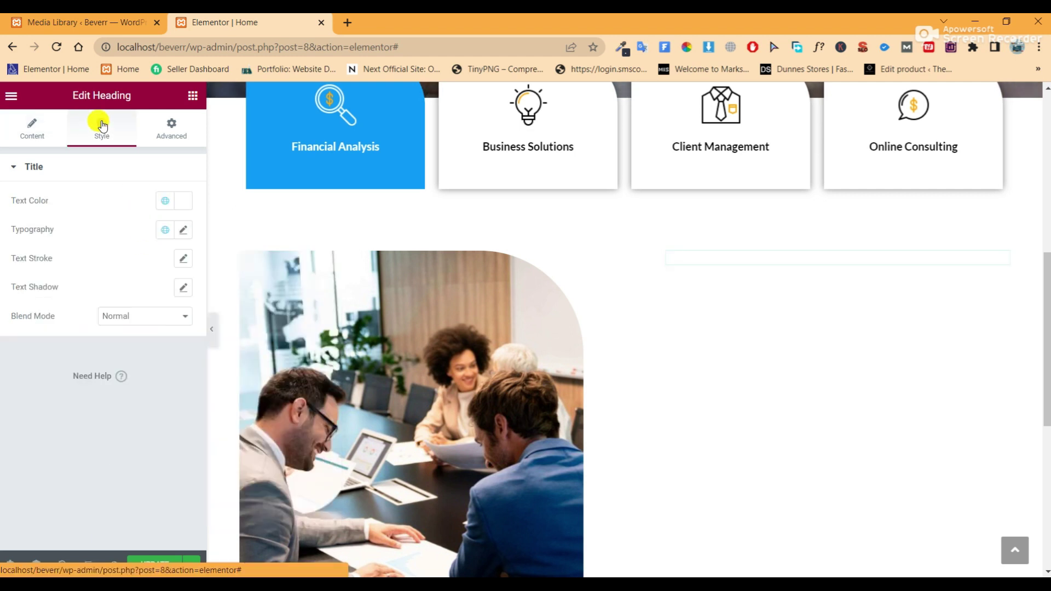
click(165, 200)
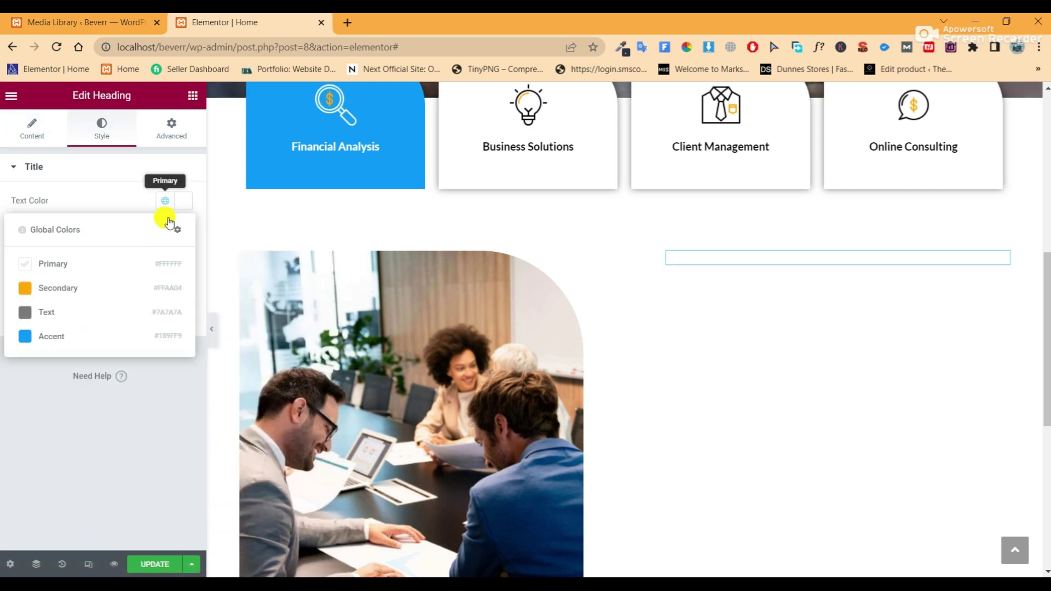
click(110, 282)
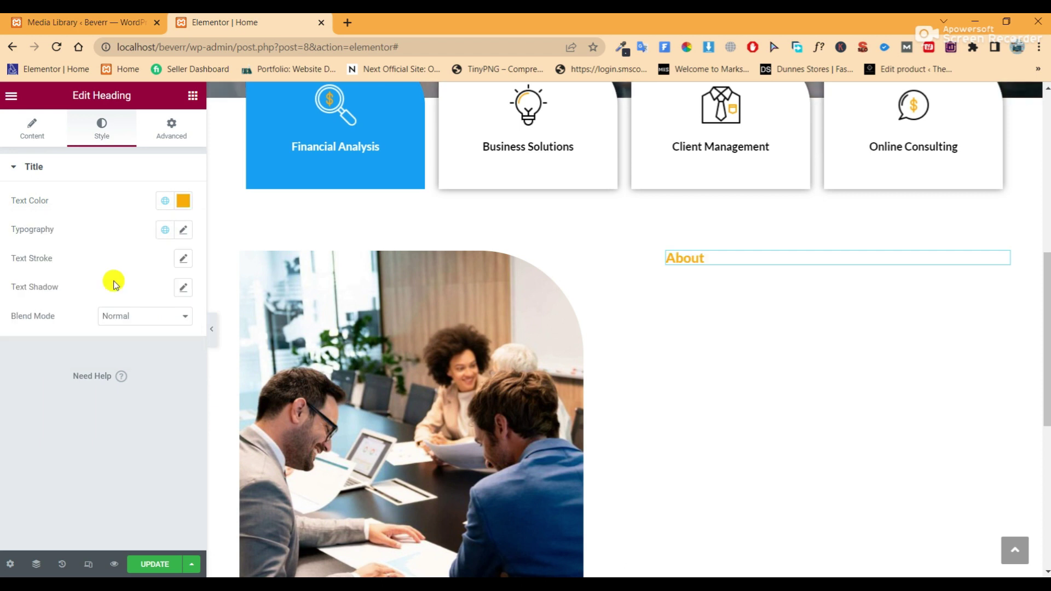
click(183, 230)
click(164, 337)
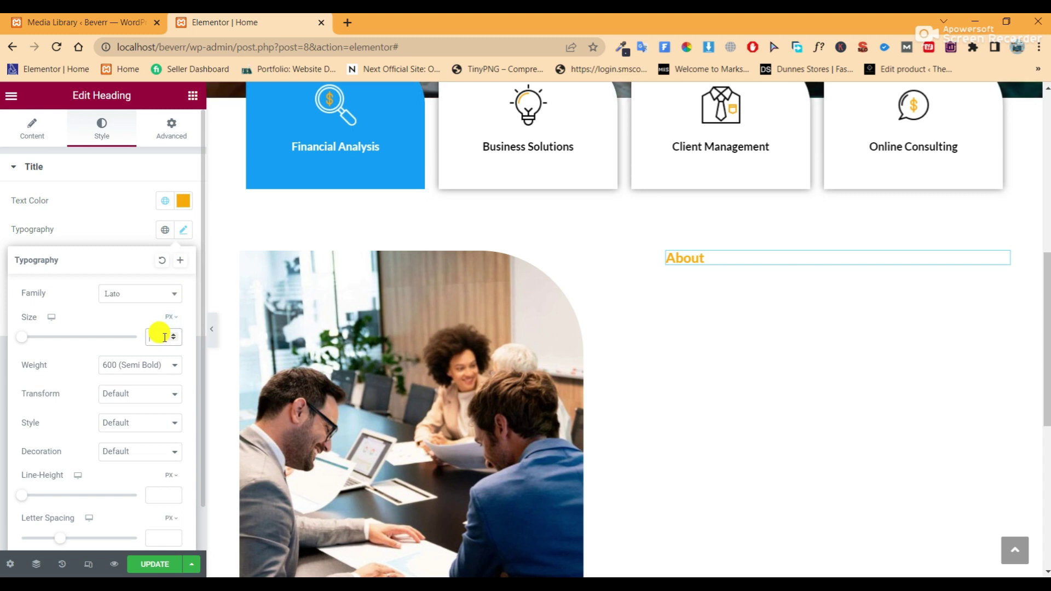
text(25)
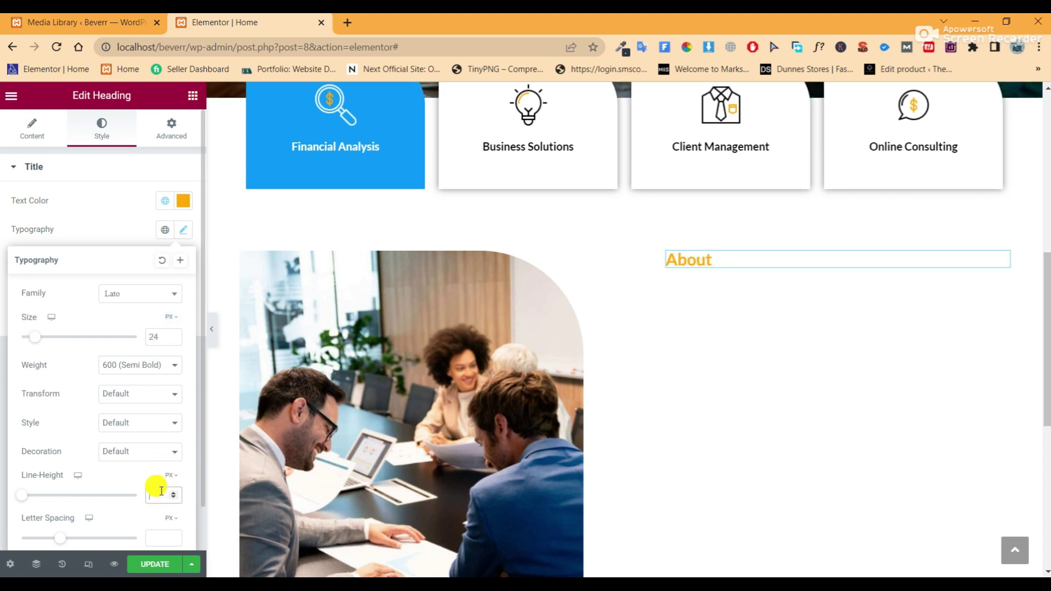
text(2)
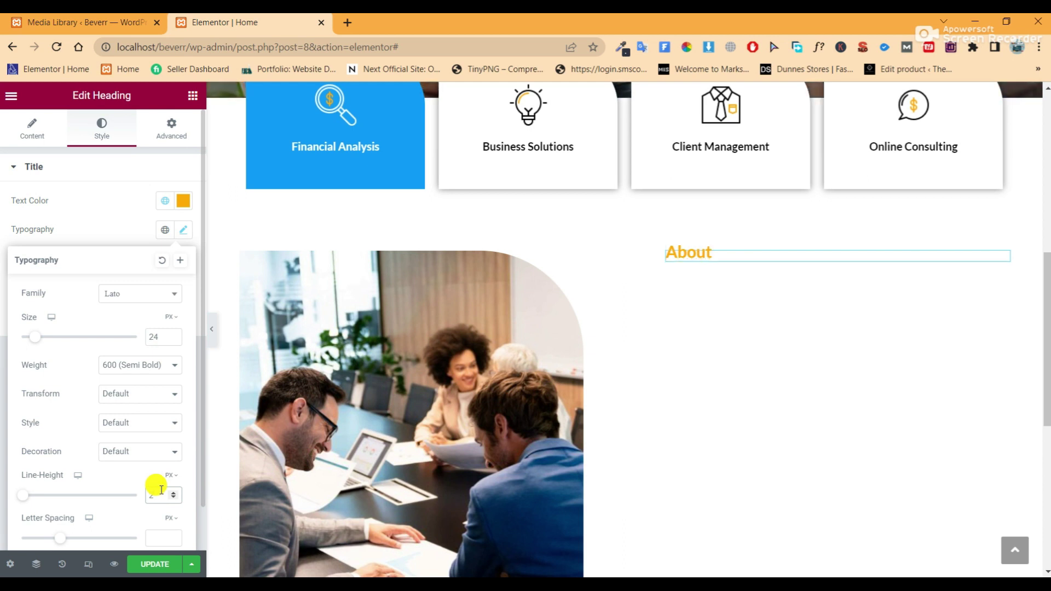
click(165, 564)
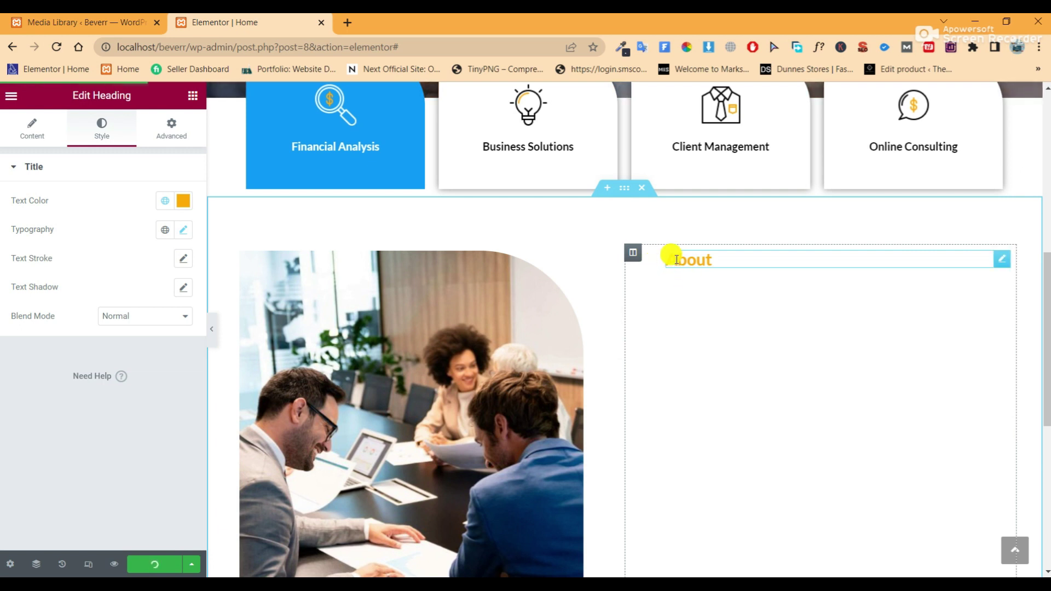
click(211, 325)
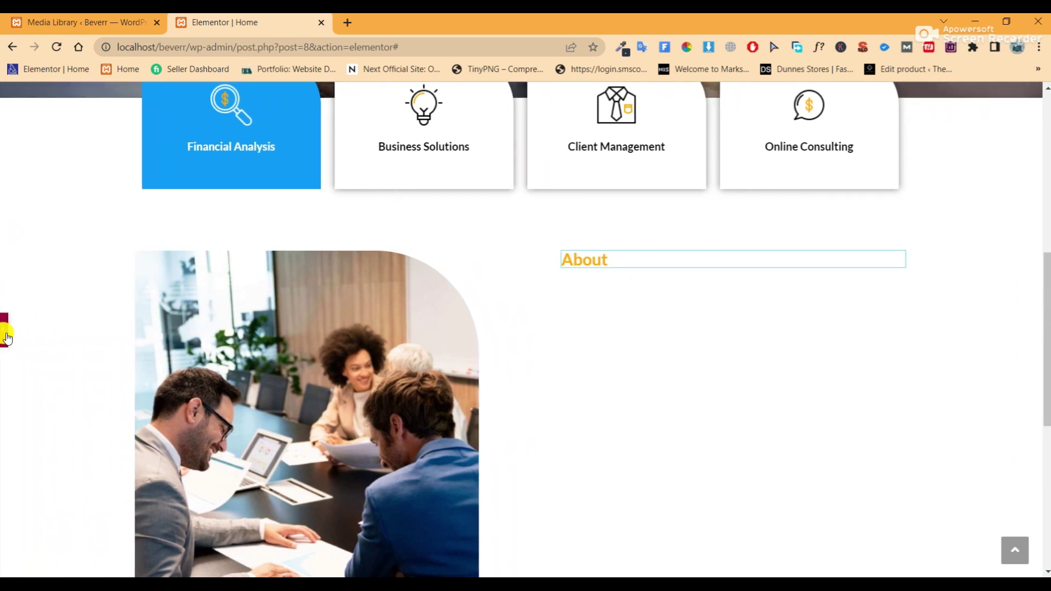
click(5, 331)
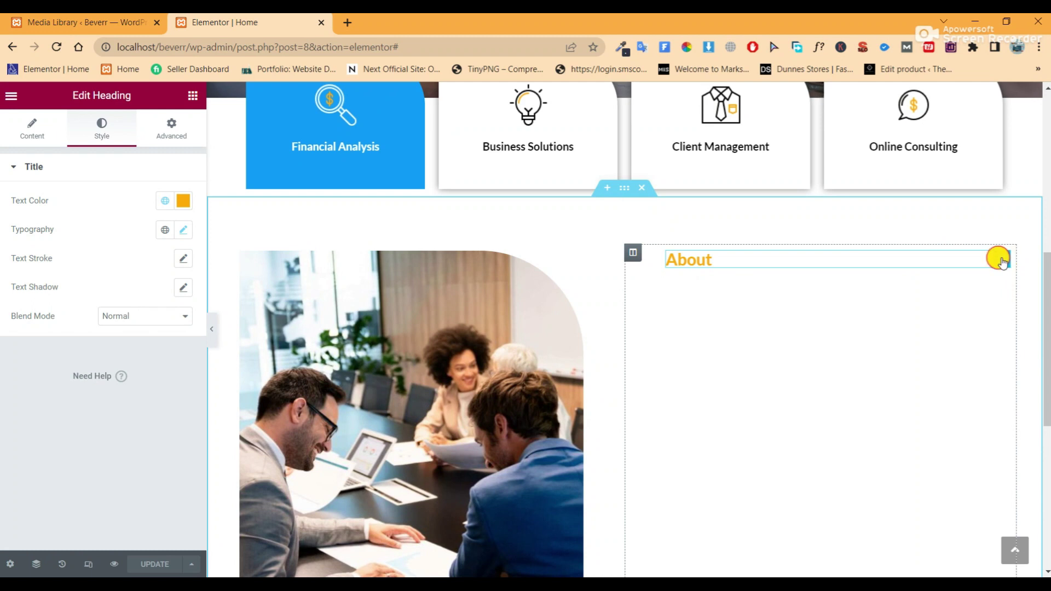
Unlink the About heading's margins and edit its left margin, entering 5 then clearing it
click(163, 133)
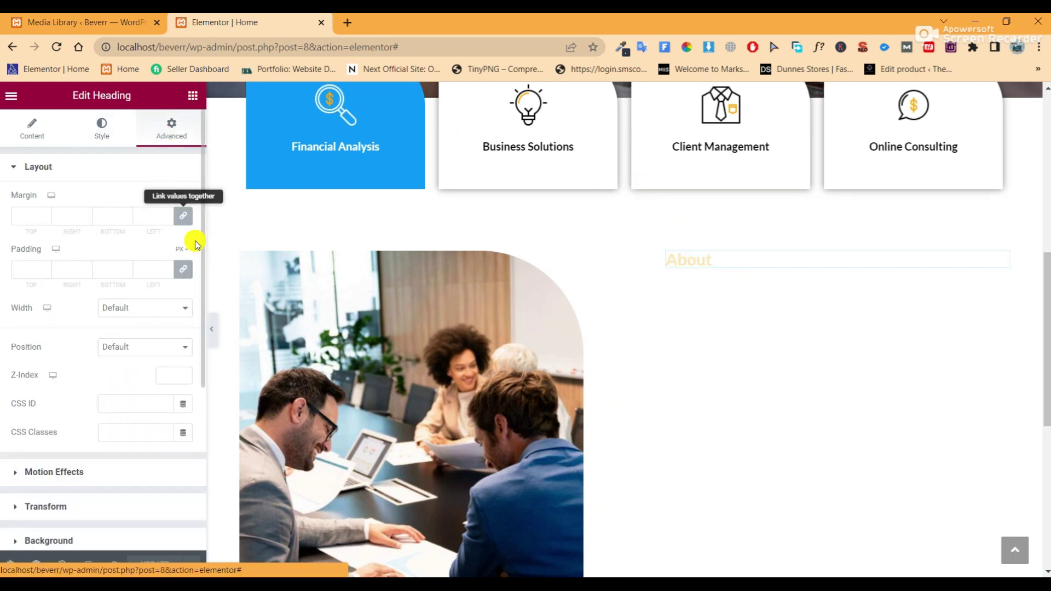
click(183, 216)
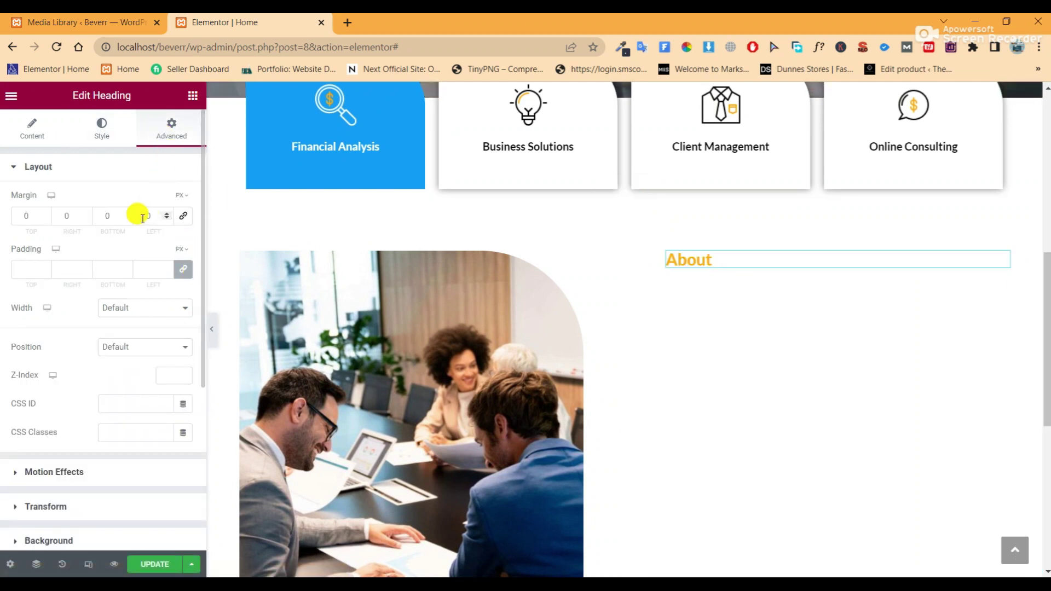
text(5)
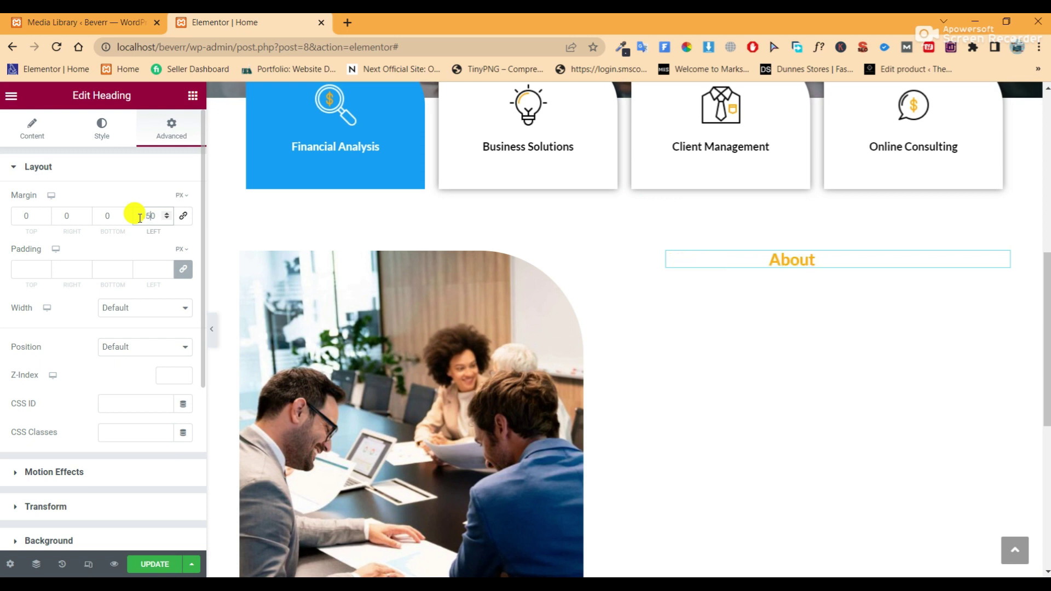
key(BackSpace)
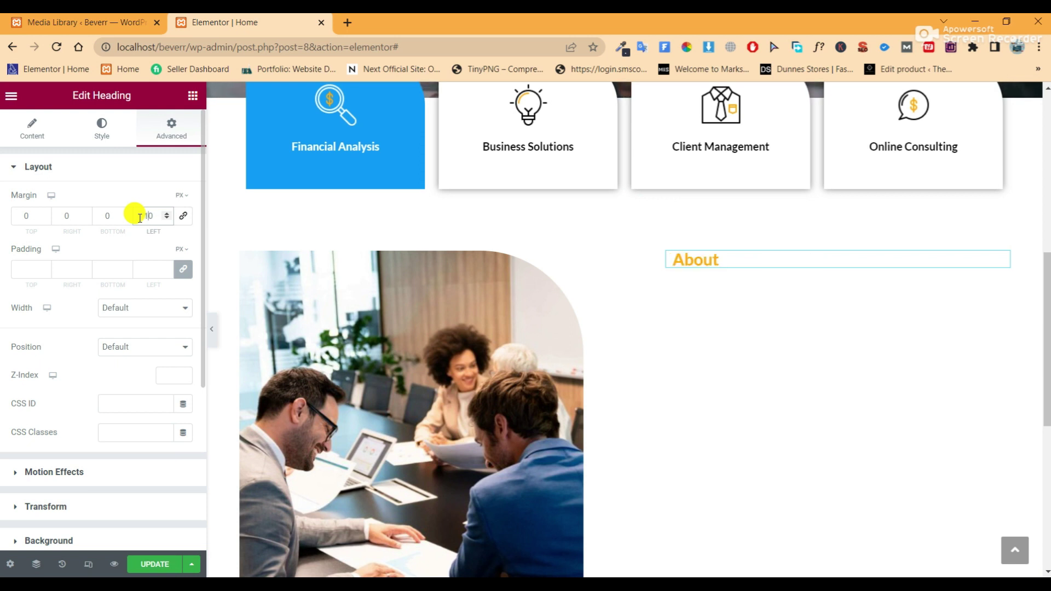
key(BackSpace)
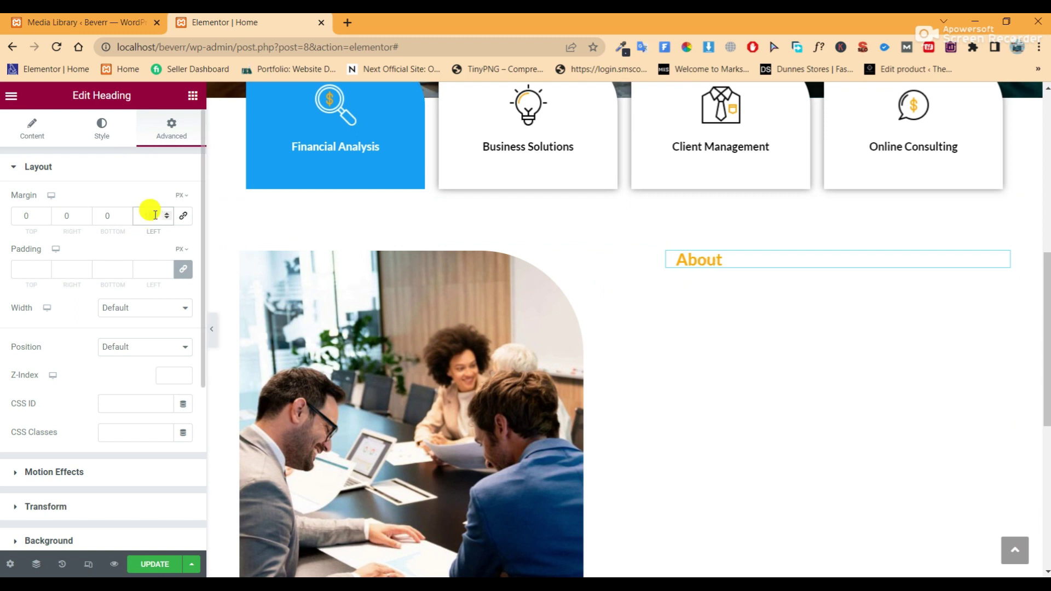
scroll(126, 352, down, 4)
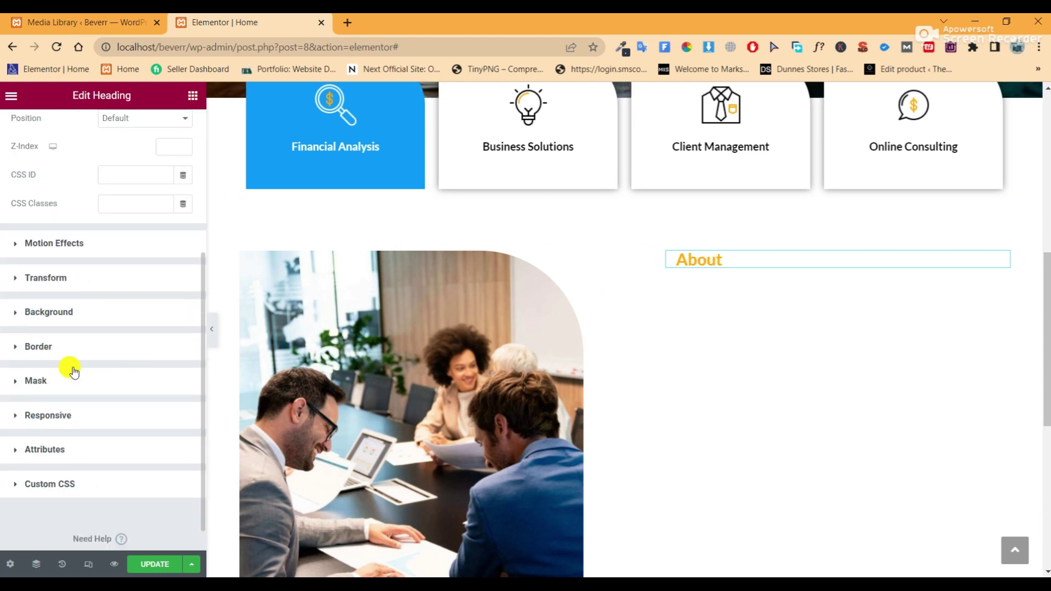
click(71, 350)
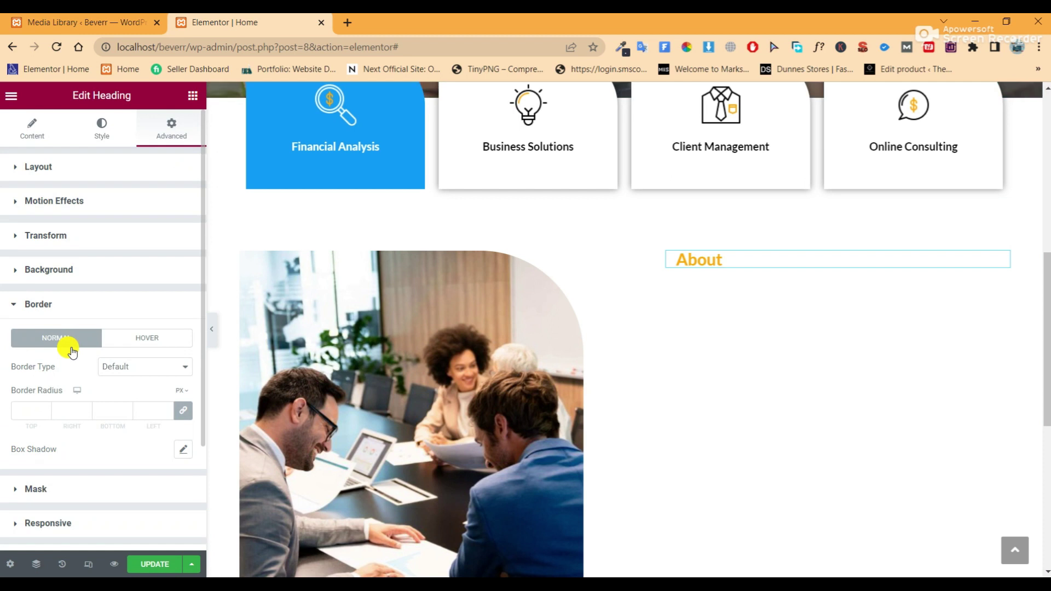
click(182, 411)
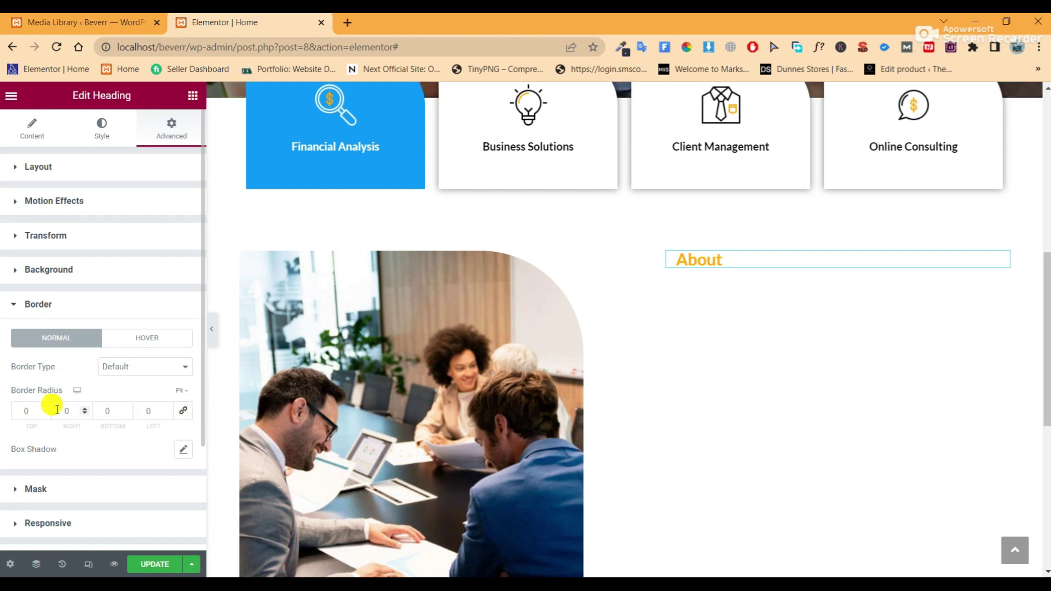
double_click(63, 410)
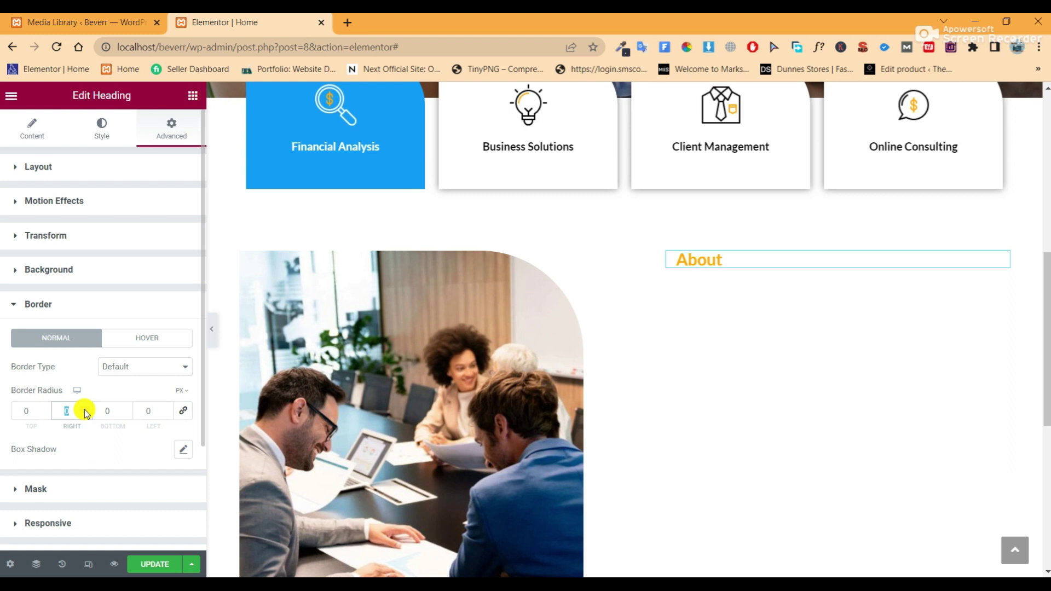
click(112, 368)
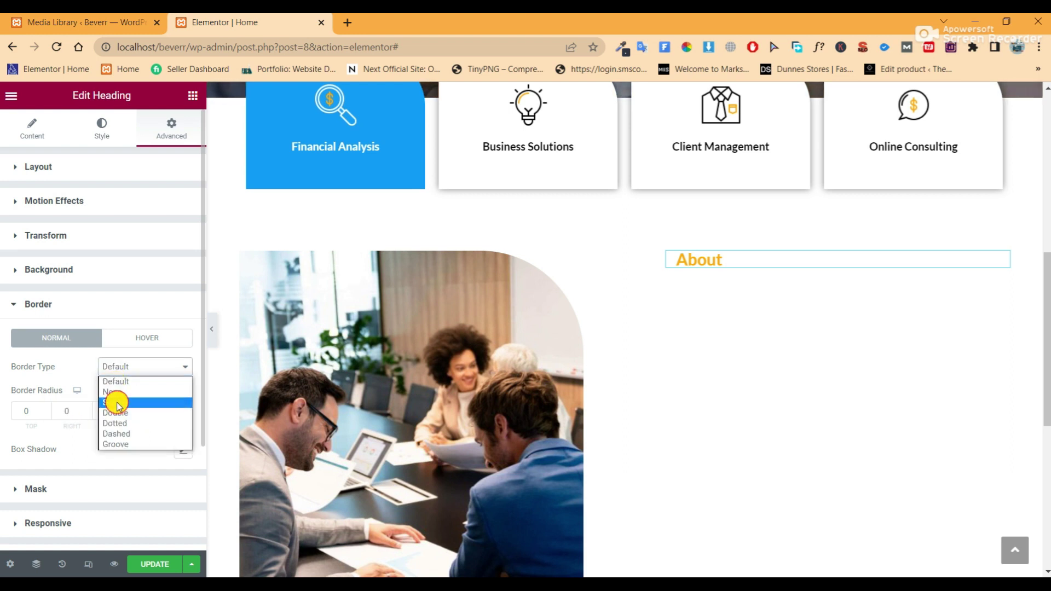
click(117, 404)
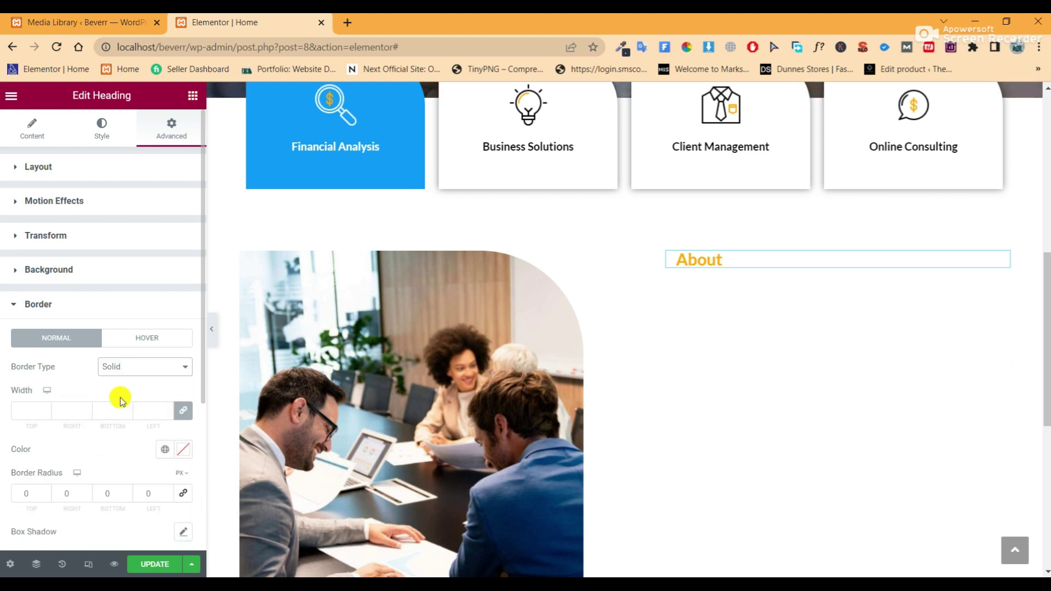
click(170, 450)
click(66, 371)
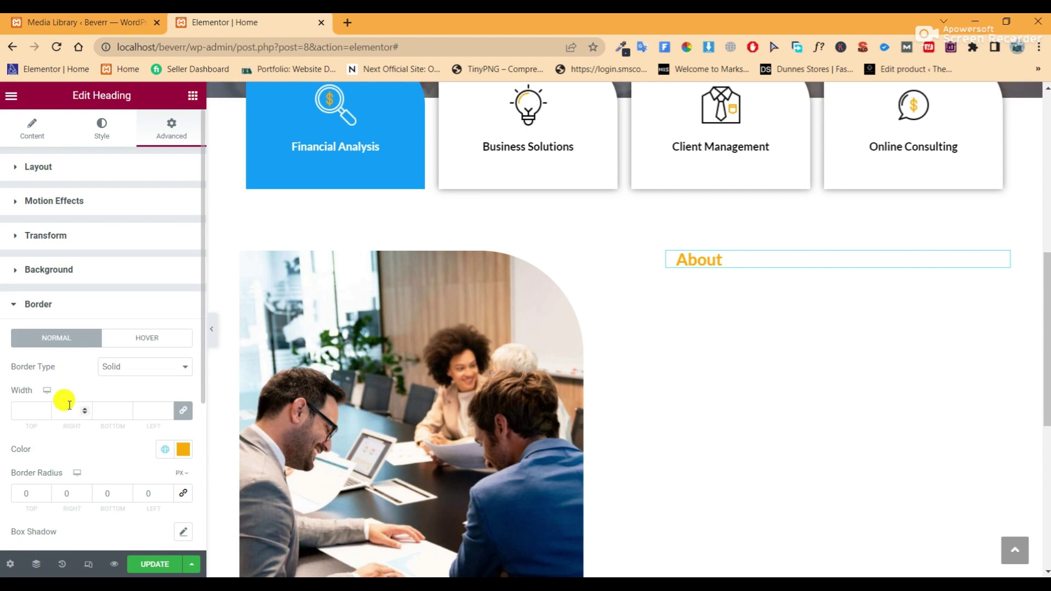
click(182, 410)
click(77, 414)
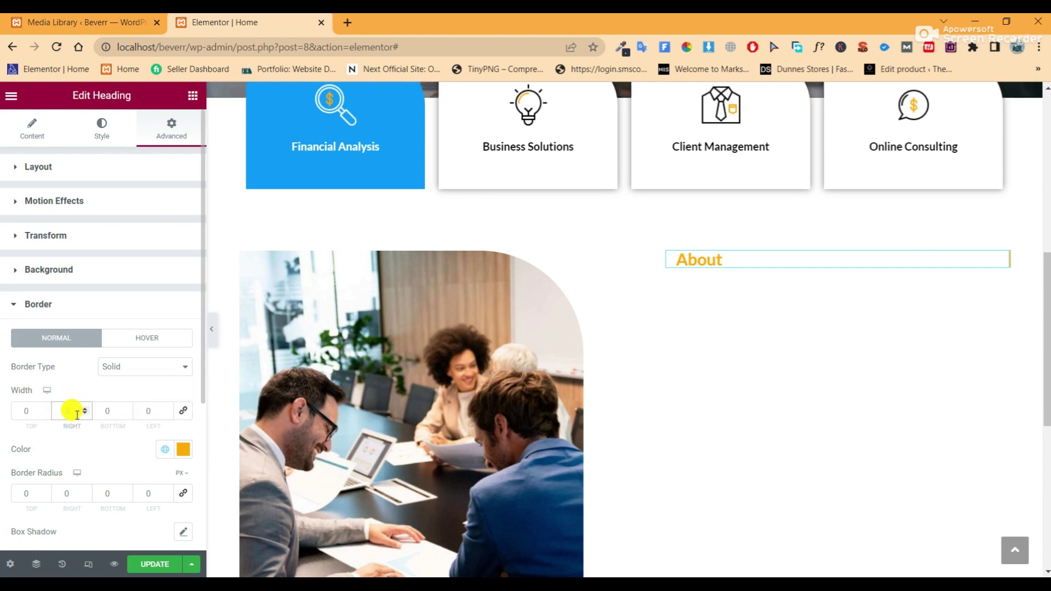
click(150, 411)
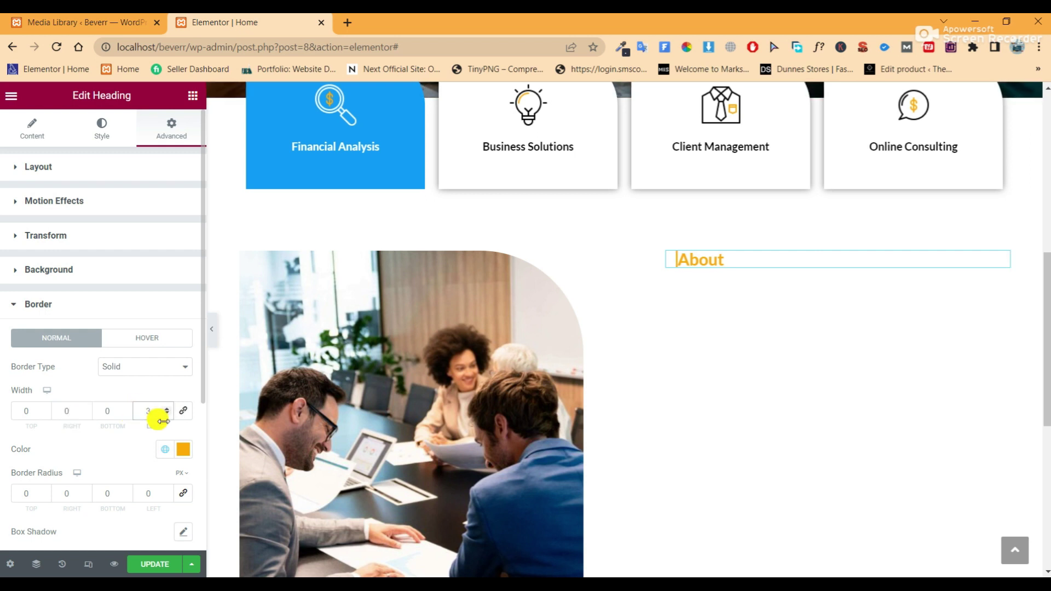
text(3)
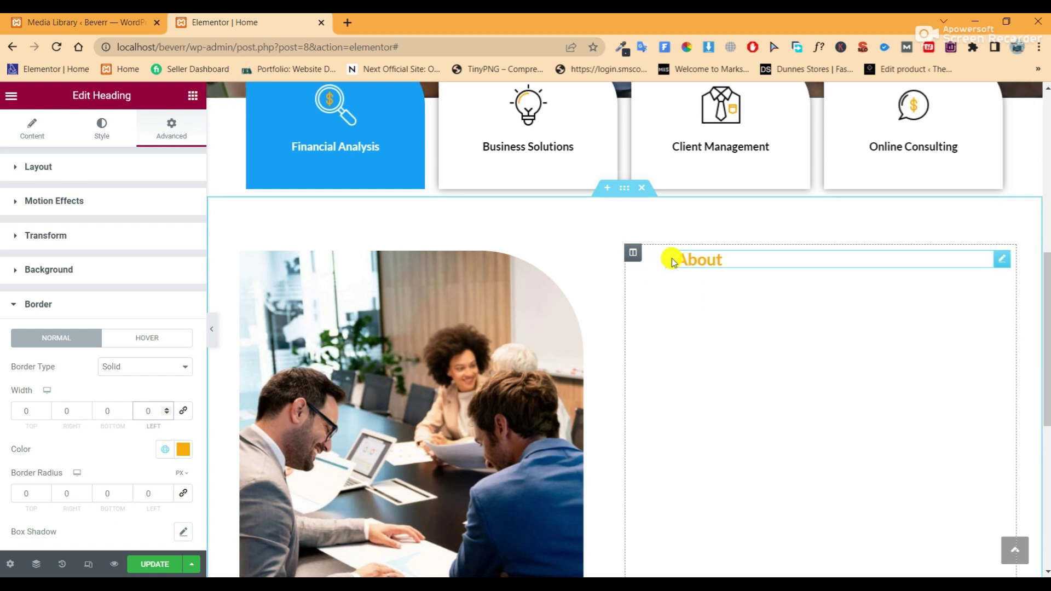
click(184, 450)
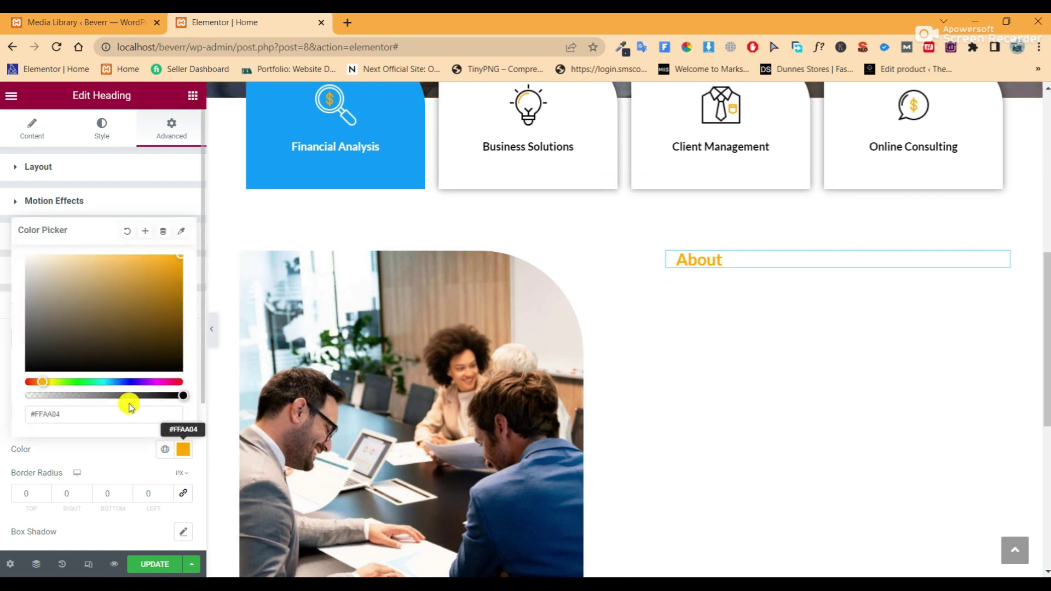
click(128, 235)
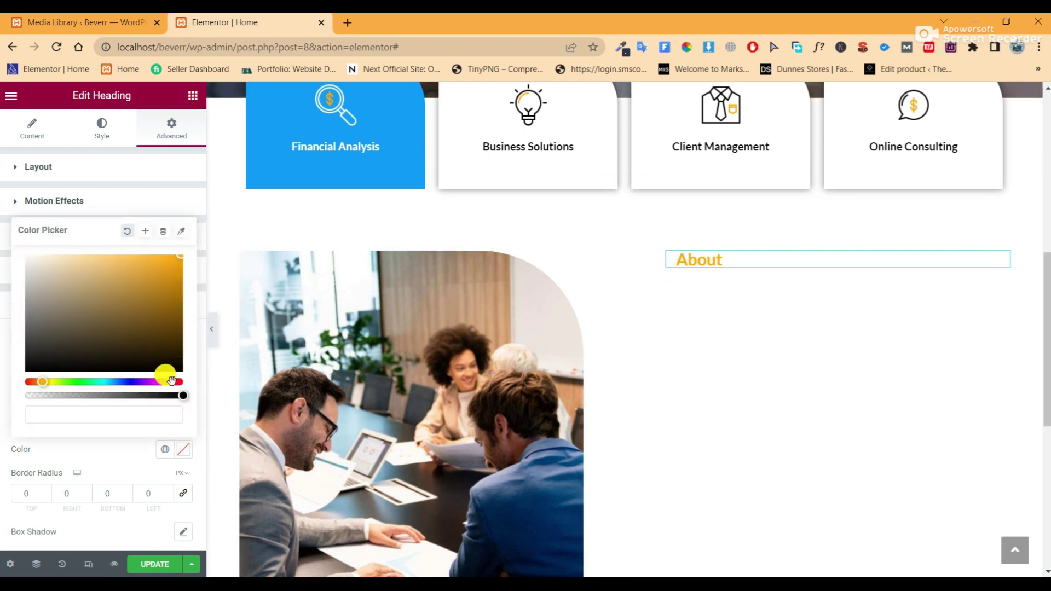
click(103, 438)
click(140, 367)
click(140, 366)
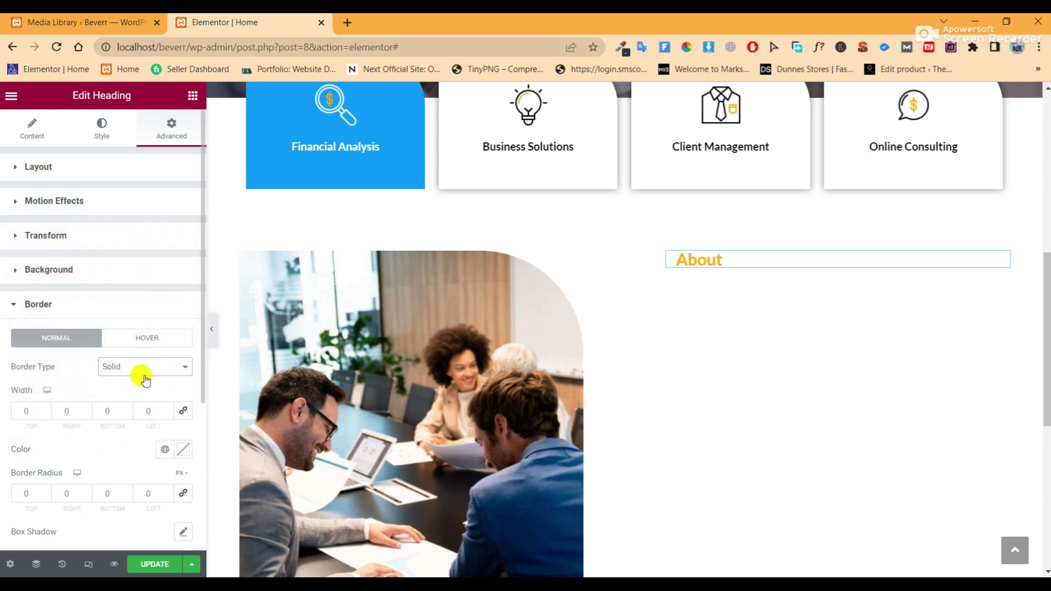
click(140, 367)
click(141, 366)
click(141, 367)
click(125, 381)
click(43, 412)
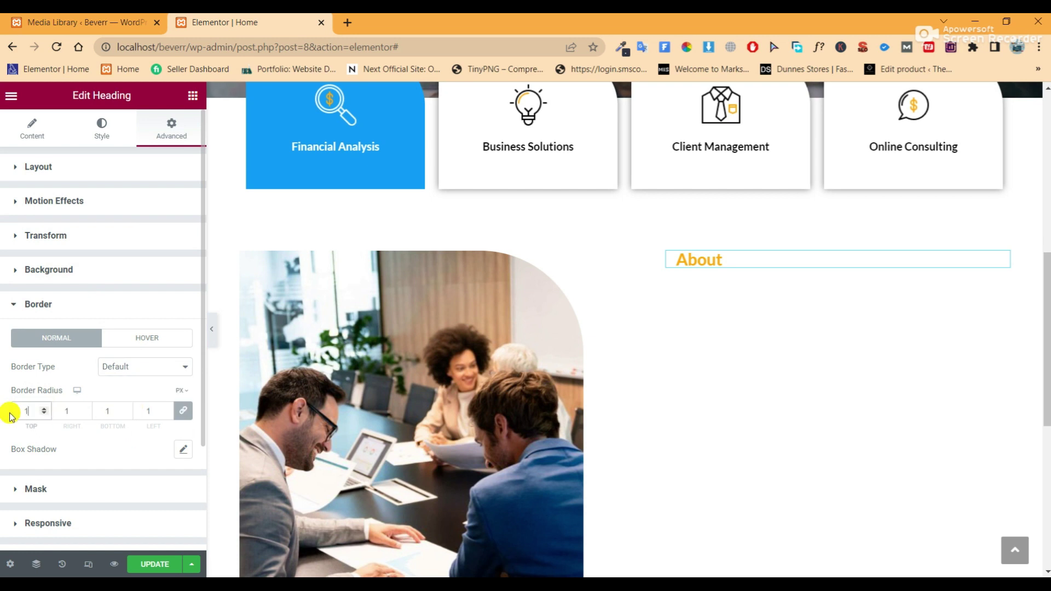
key(BackSpace)
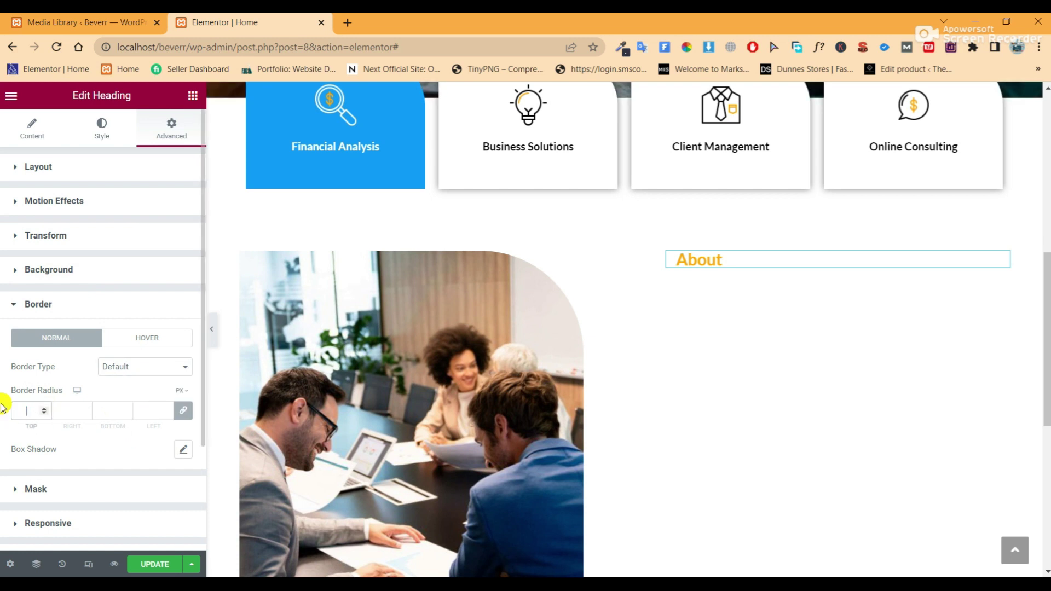
click(157, 563)
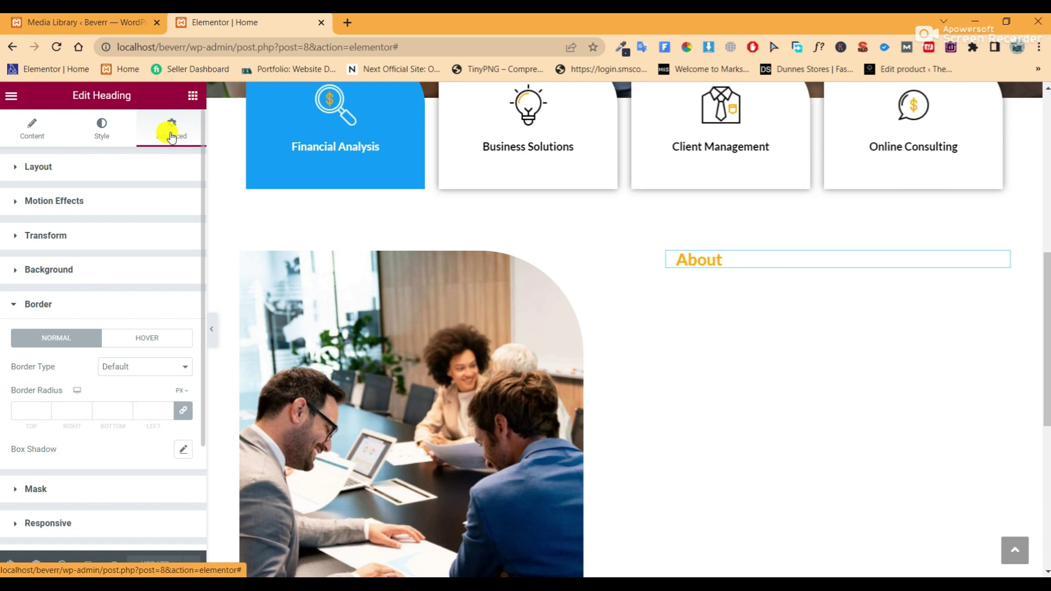
Relink the About heading's margins, update the page, and add a new heading beneath it
click(128, 167)
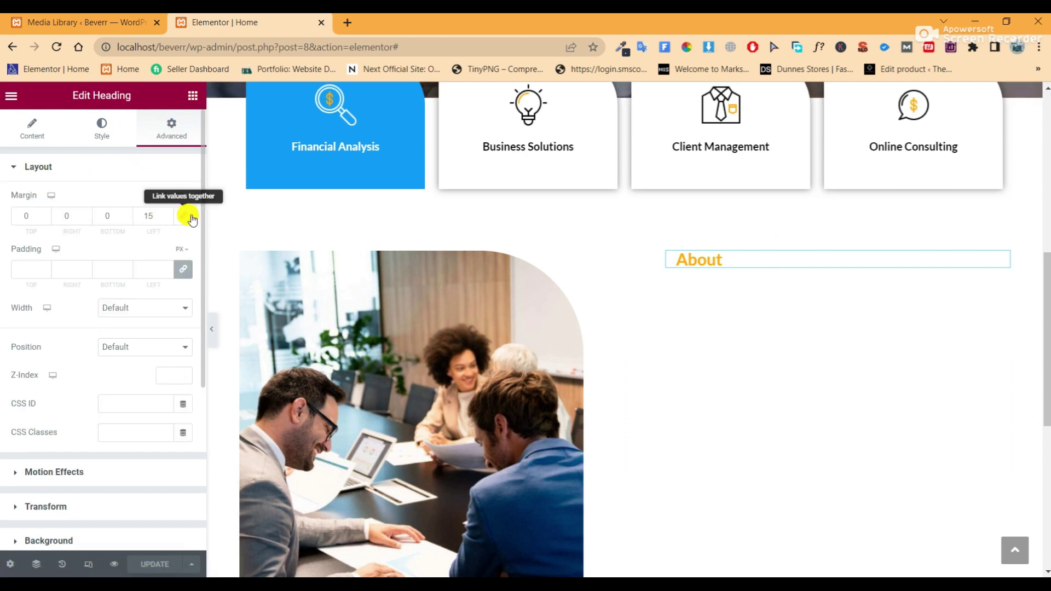
click(183, 216)
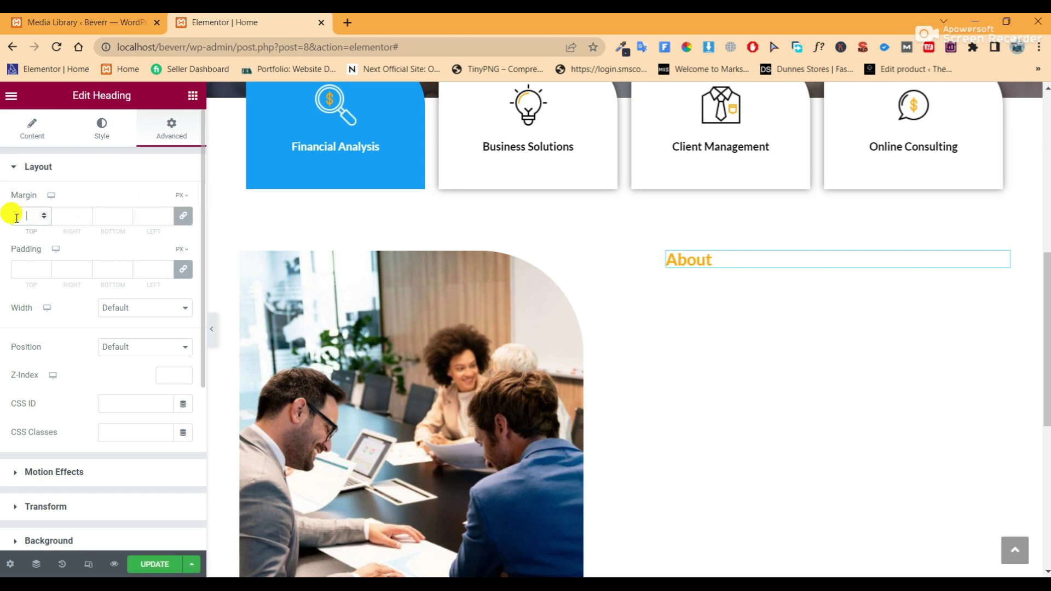
click(148, 563)
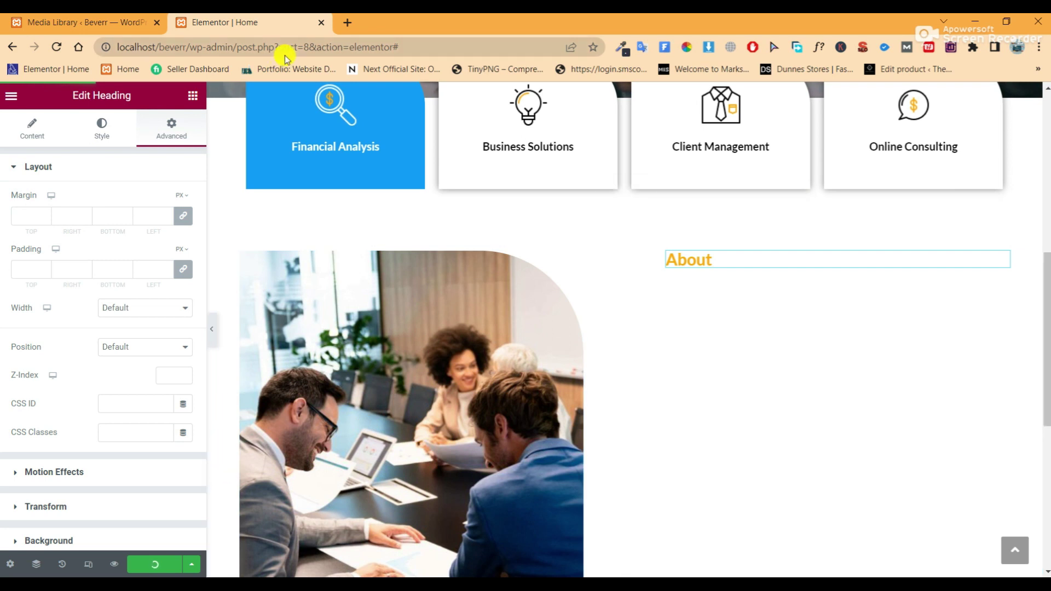
click(191, 98)
drag(146, 281, 713, 269)
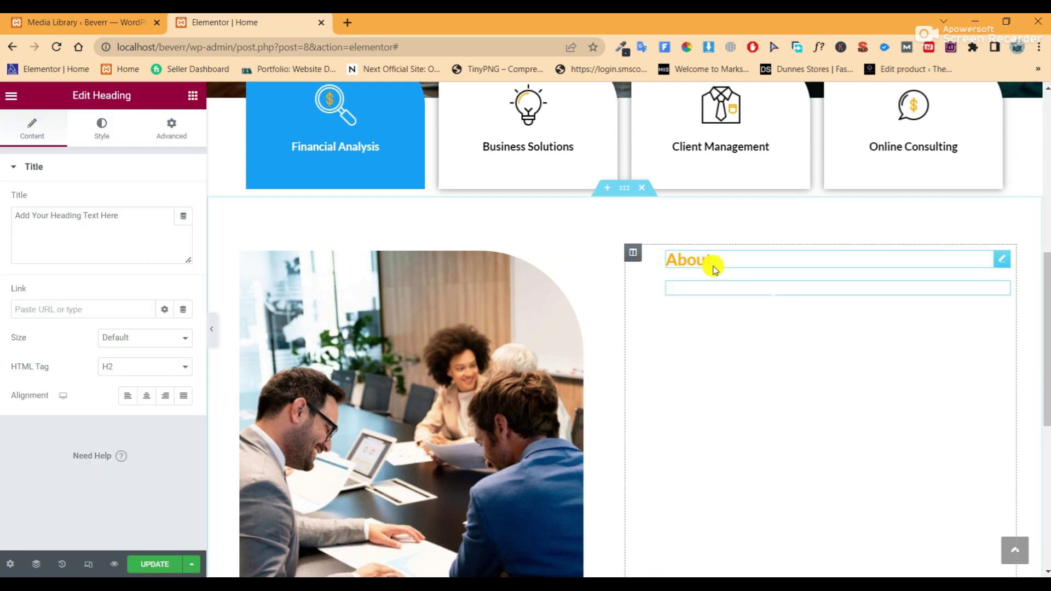
Copy 'Together we're building brighter futures' from the notes and select the heading's placeholder title
key(alt+Tab)
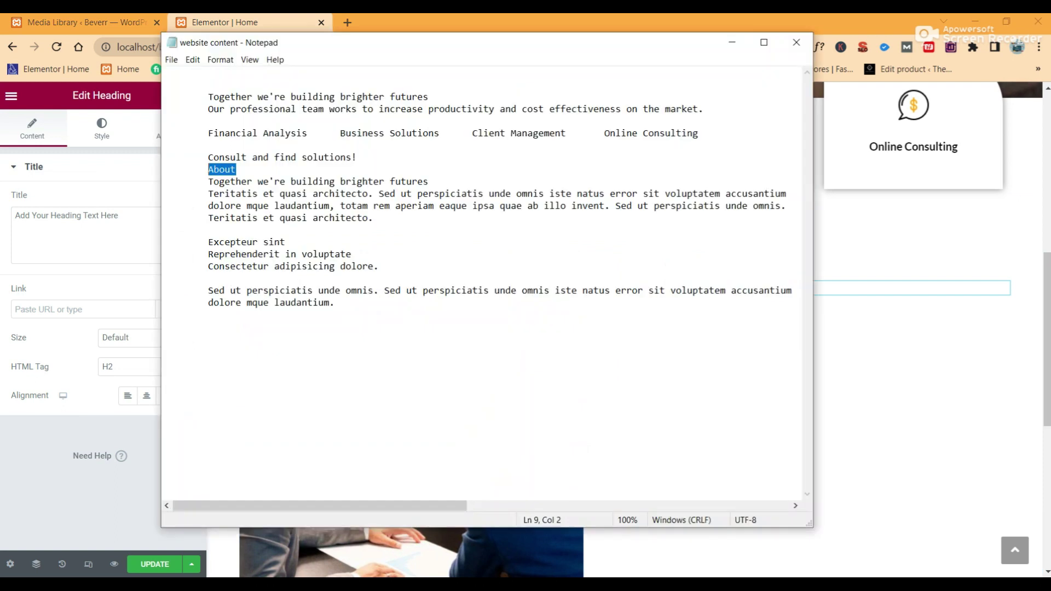
drag(428, 181, 214, 181)
right_click(221, 180)
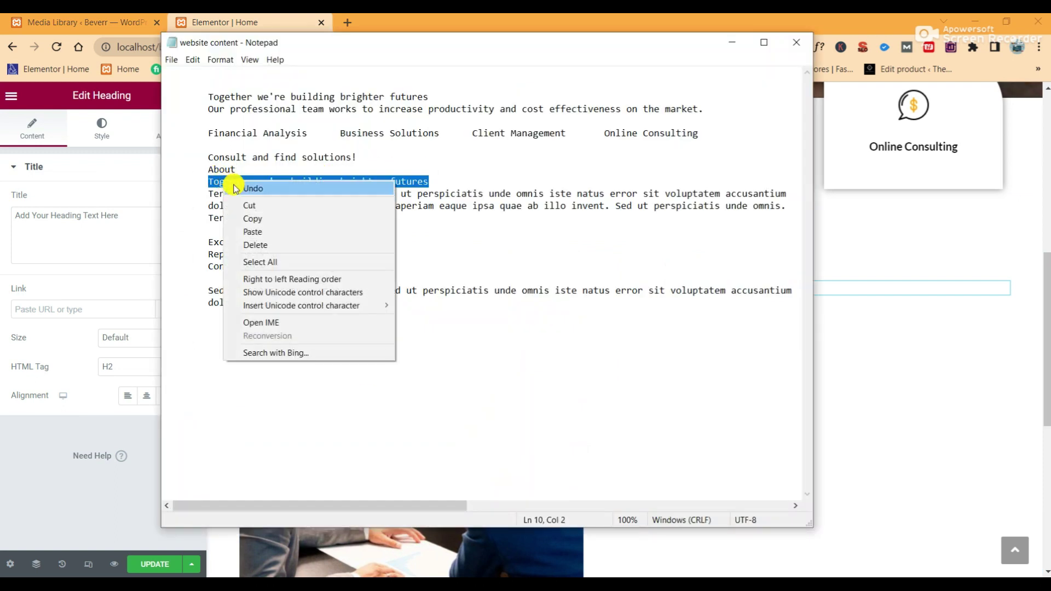
click(254, 214)
click(137, 214)
drag(137, 214, 58, 212)
Paste 'Together we're building brighter futures' as the title and set its text colour to #222222
right_click(58, 213)
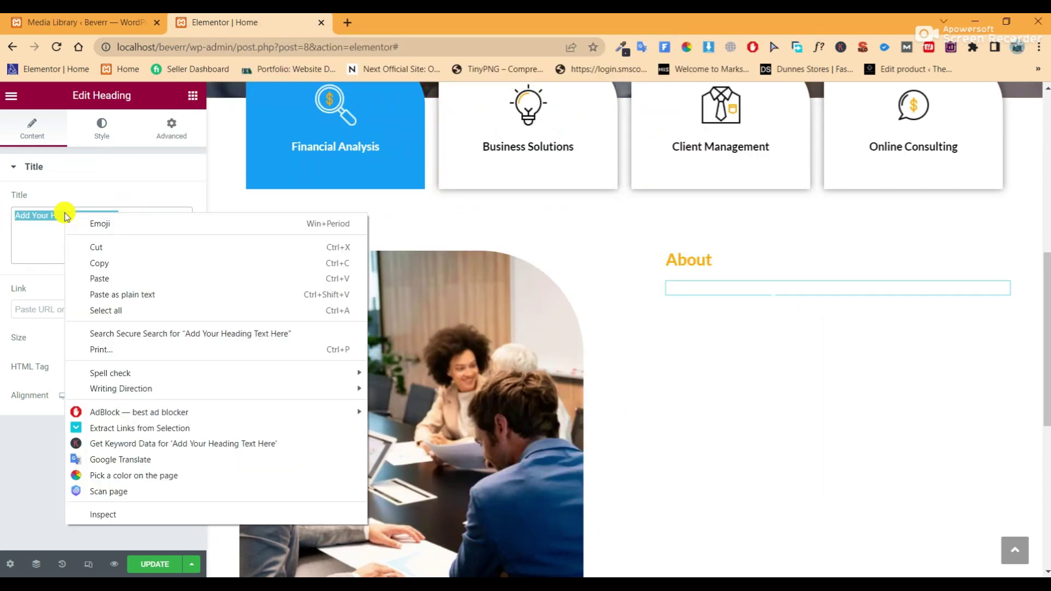
click(101, 274)
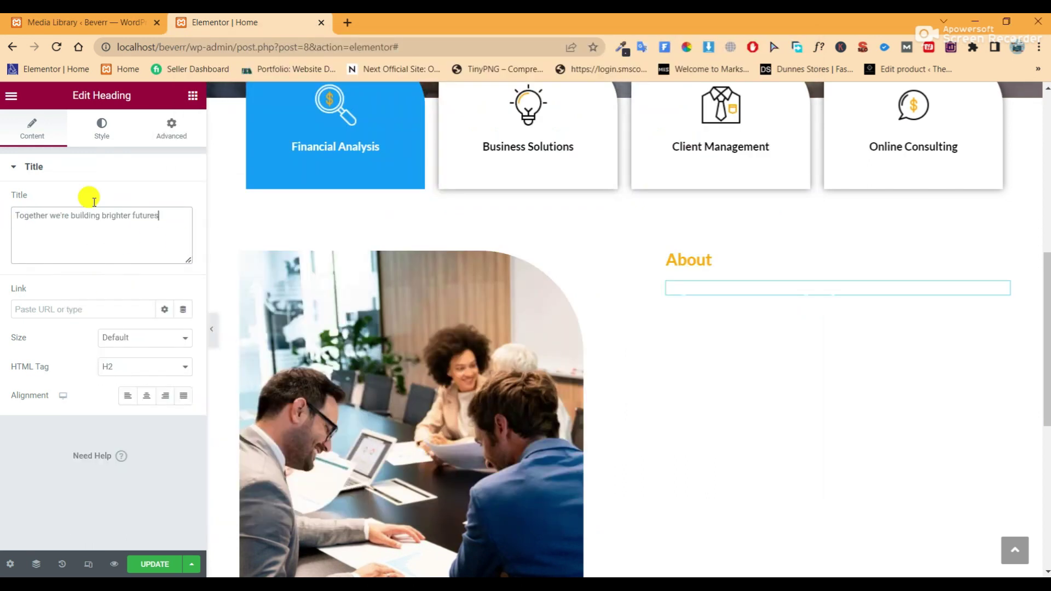
click(98, 133)
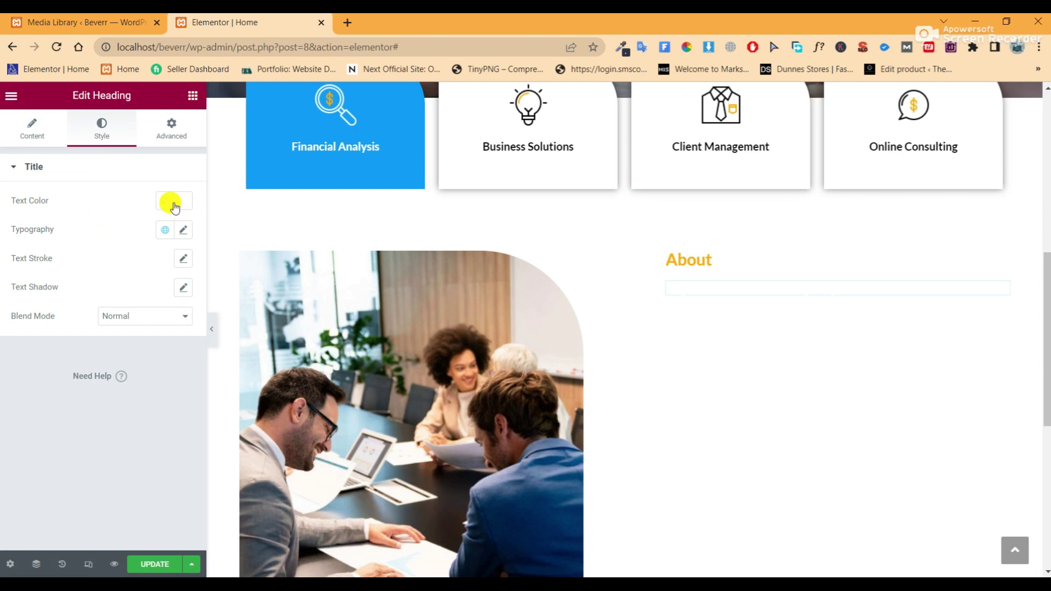
click(168, 202)
click(183, 201)
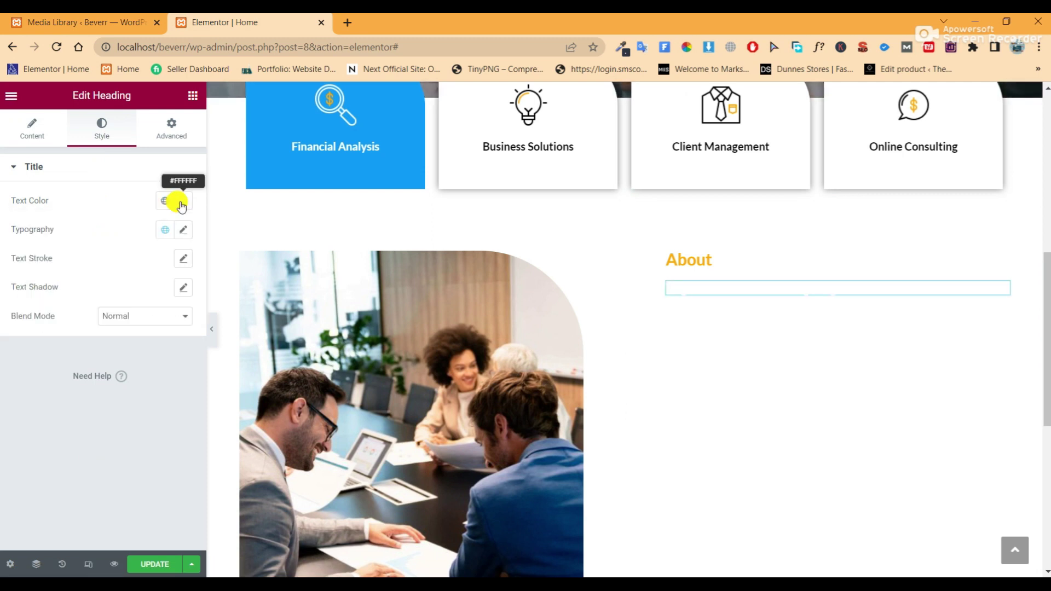
drag(94, 299, 0, 403)
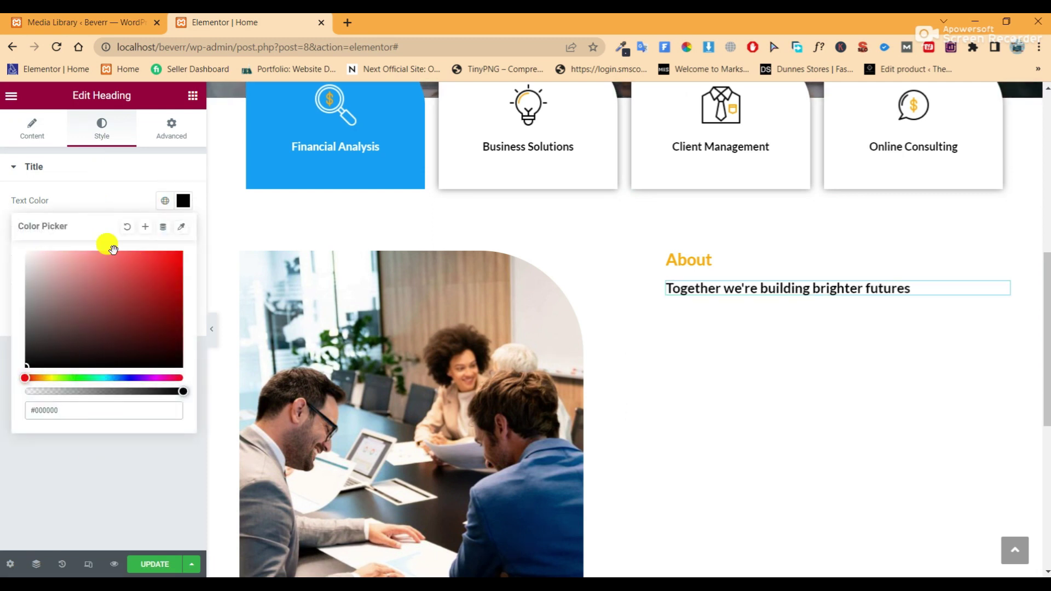
click(39, 411)
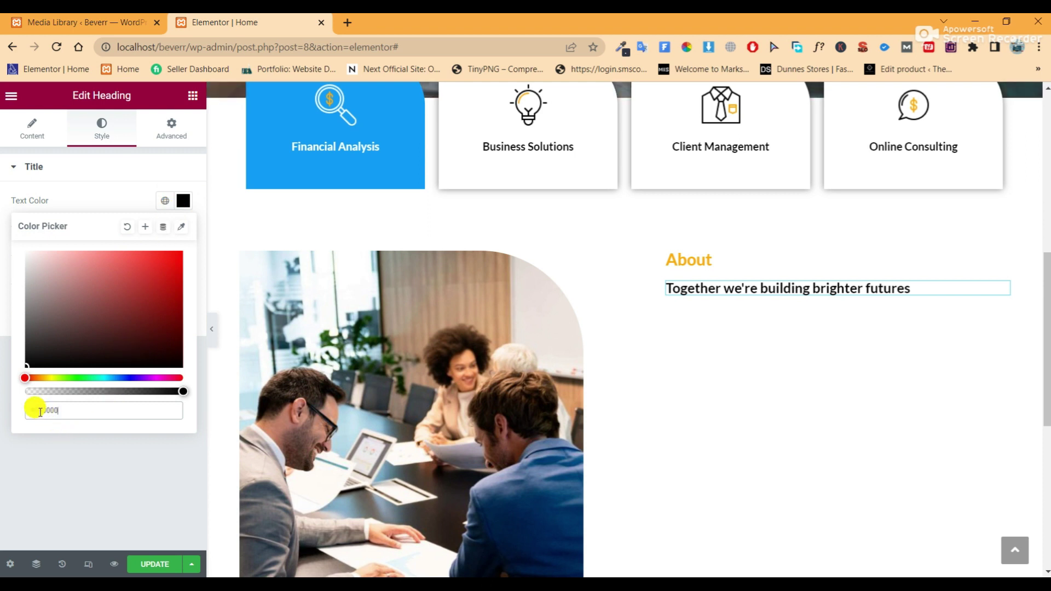
drag(37, 411, 69, 410)
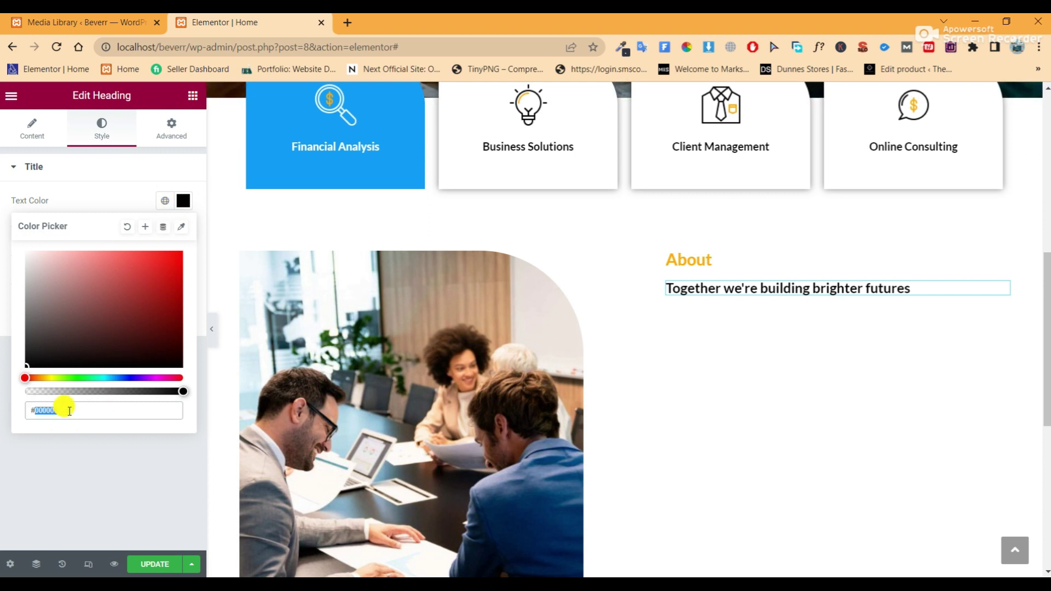
text(222222)
click(107, 199)
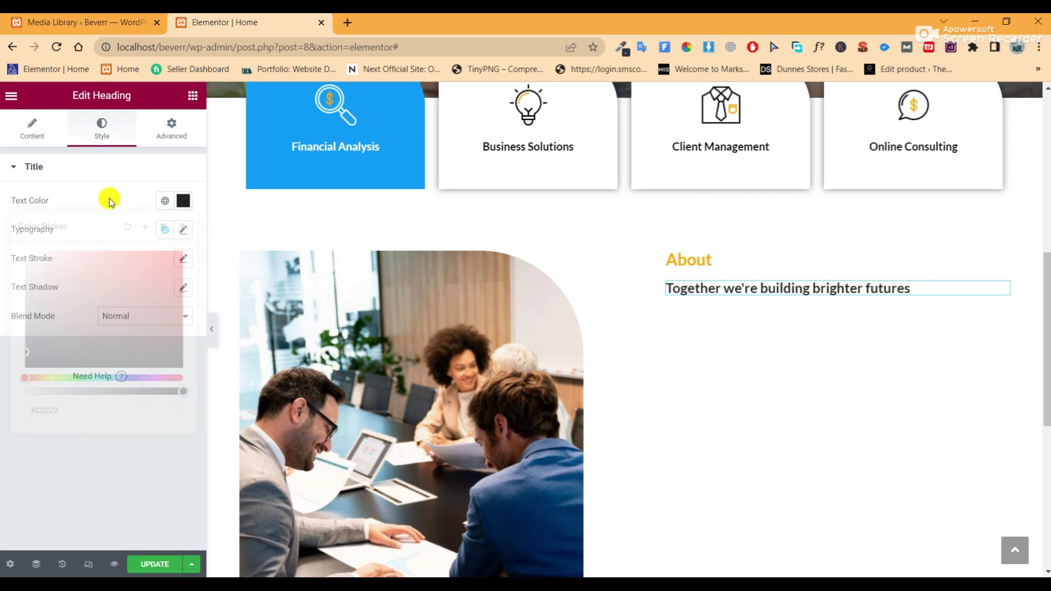
Set the heading to 40 px font size with 40 px line height and update the page
click(185, 232)
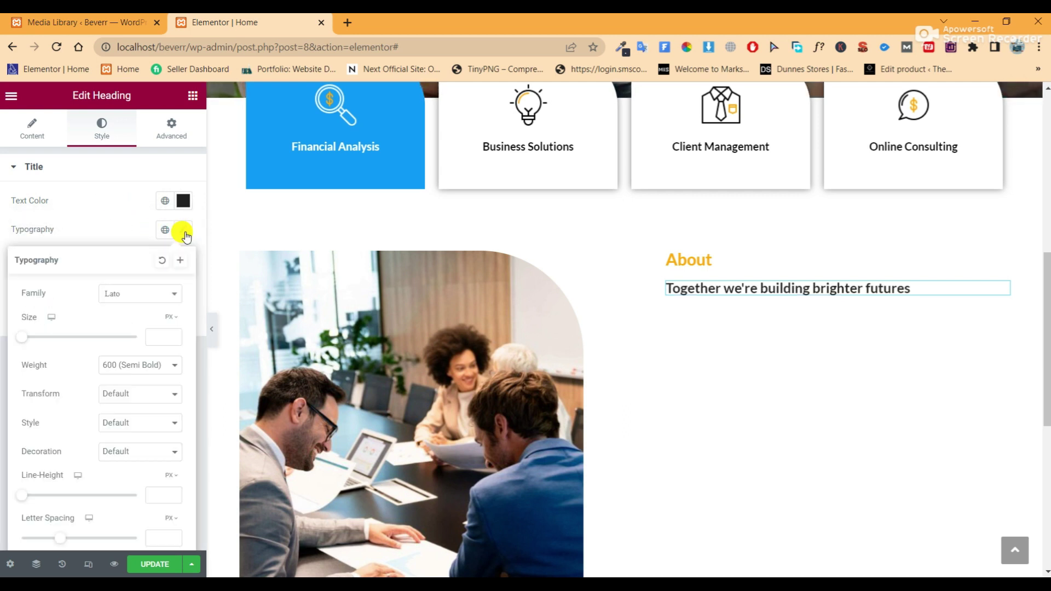
click(160, 335)
text(40)
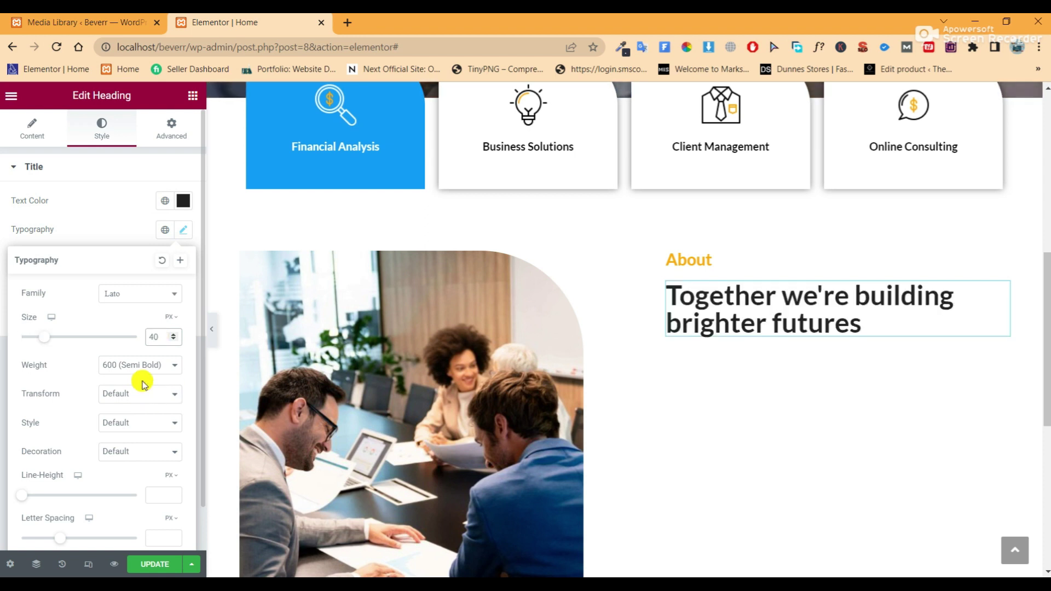
click(156, 498)
text(40)
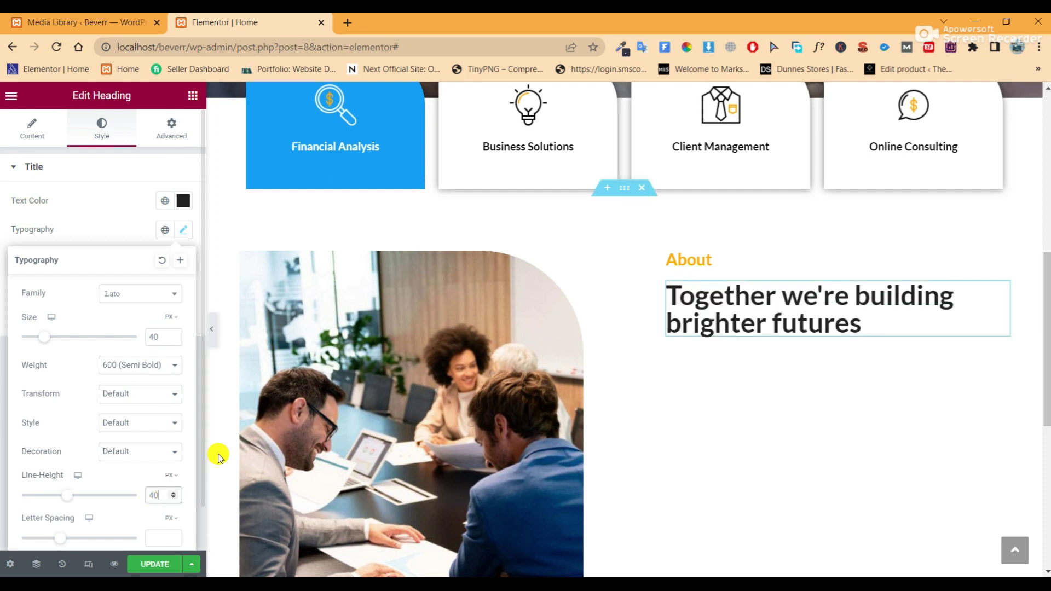
click(214, 331)
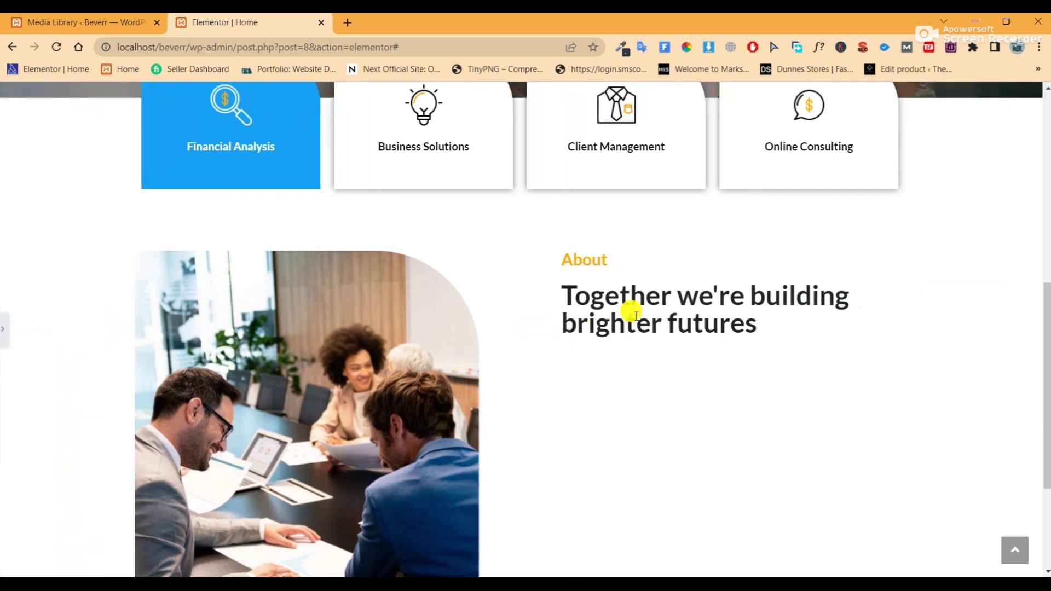
click(4, 330)
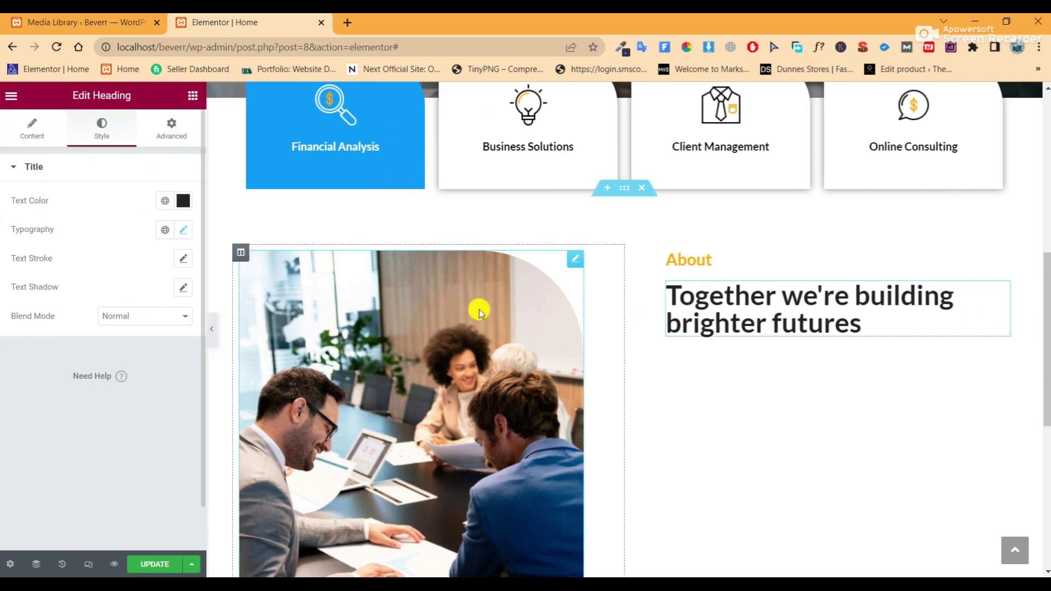
click(166, 562)
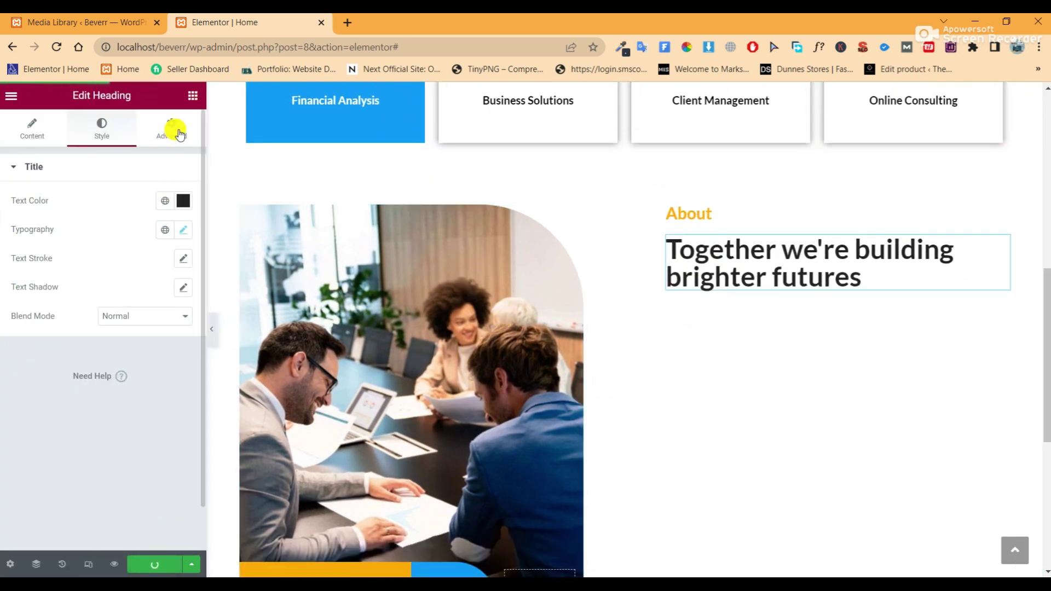
click(192, 97)
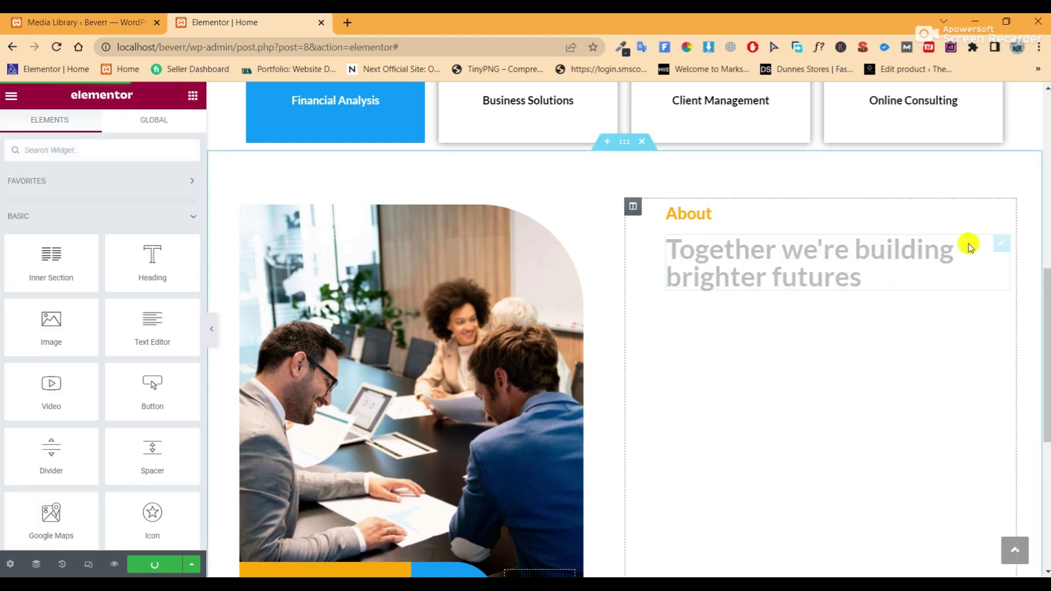
click(908, 277)
click(178, 138)
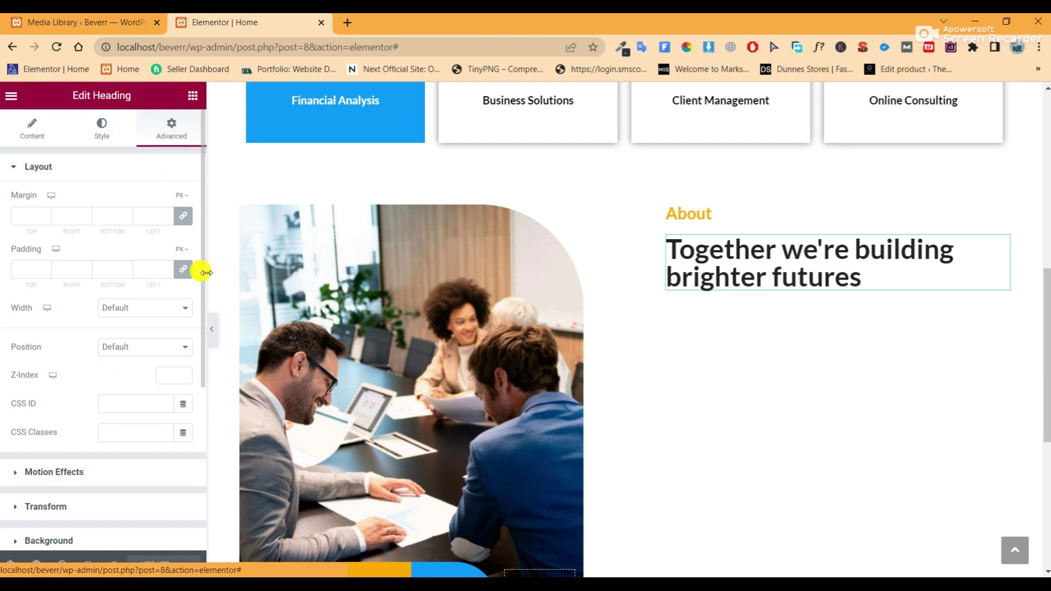
Unlink the heading's margin, set bottom to 40 px, update, and drop a Text Editor below it
click(182, 218)
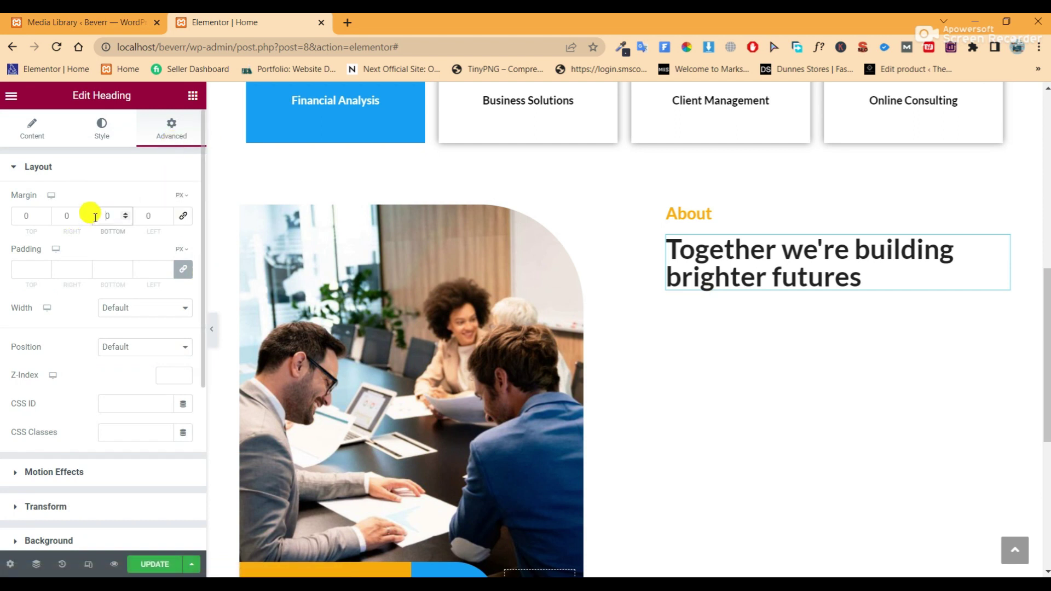
text(50)
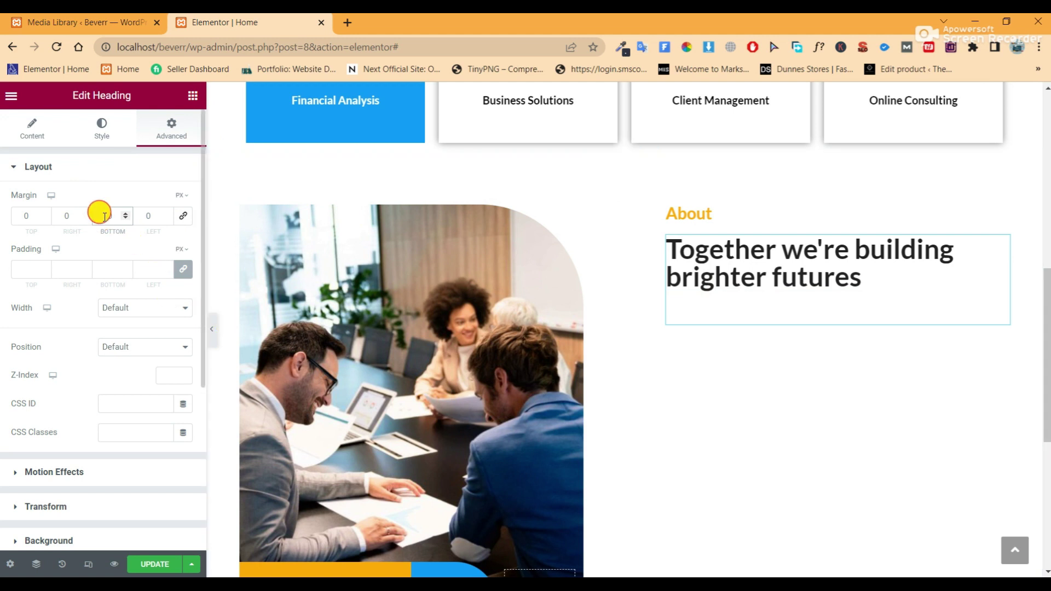
text(4)
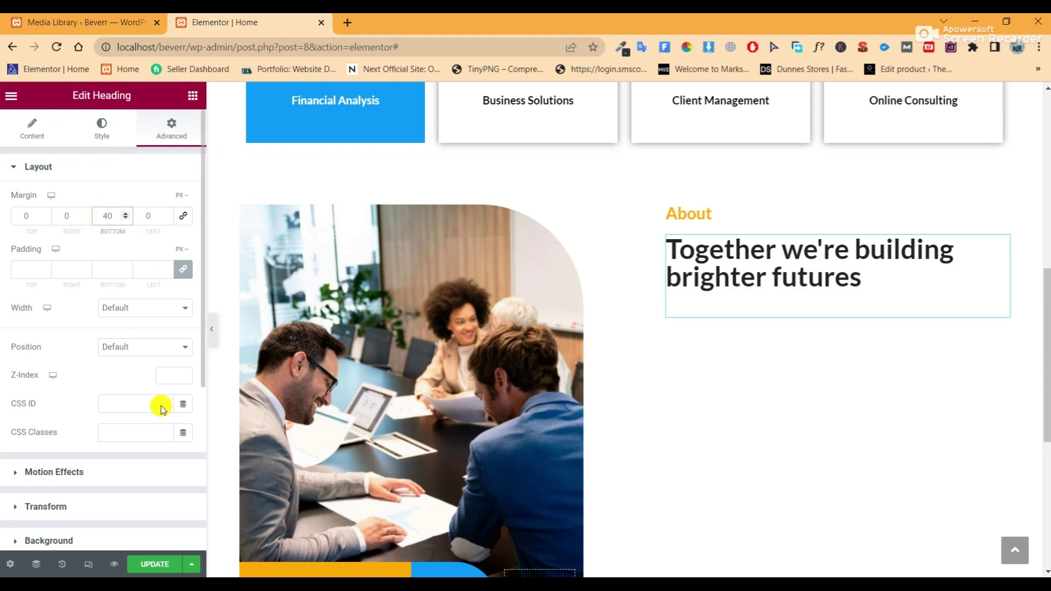
click(153, 568)
click(193, 96)
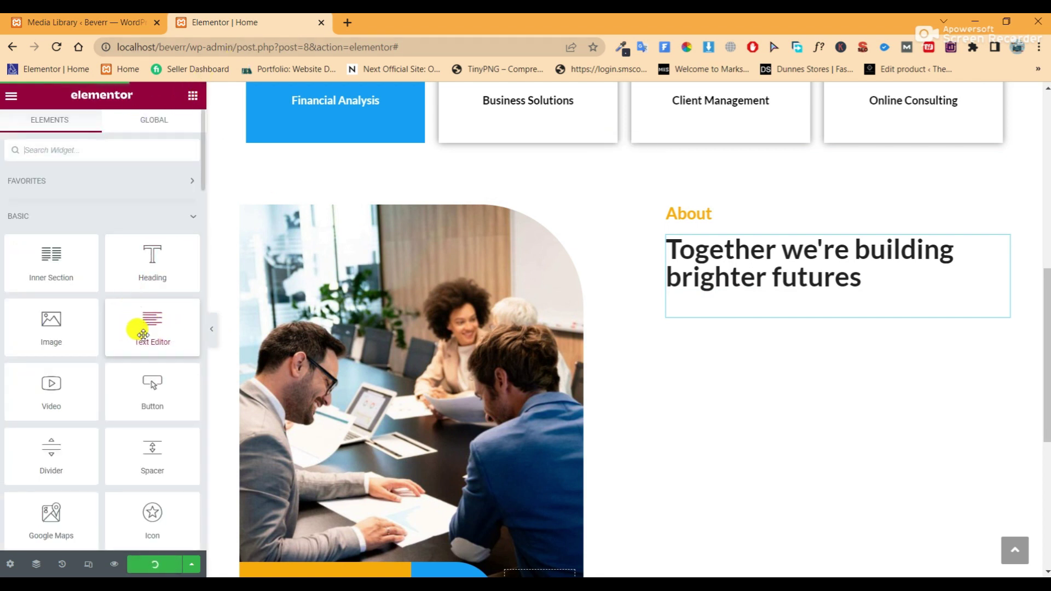
drag(137, 320, 787, 308)
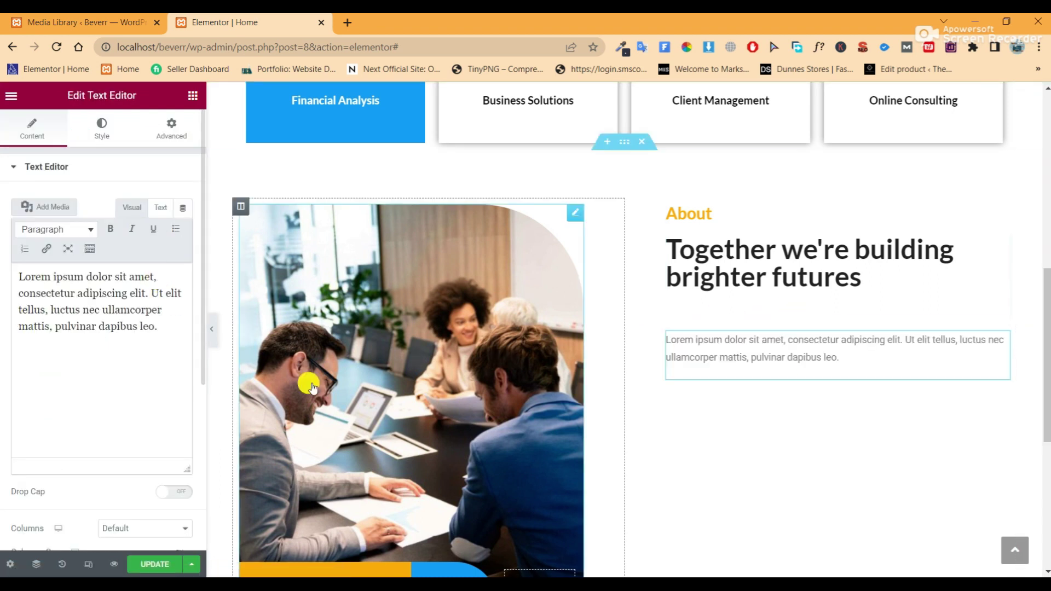
Cut the paragraph text from the notes and paste it over the Text Editor's Lorem ipsum placeholder
key(alt+Tab)
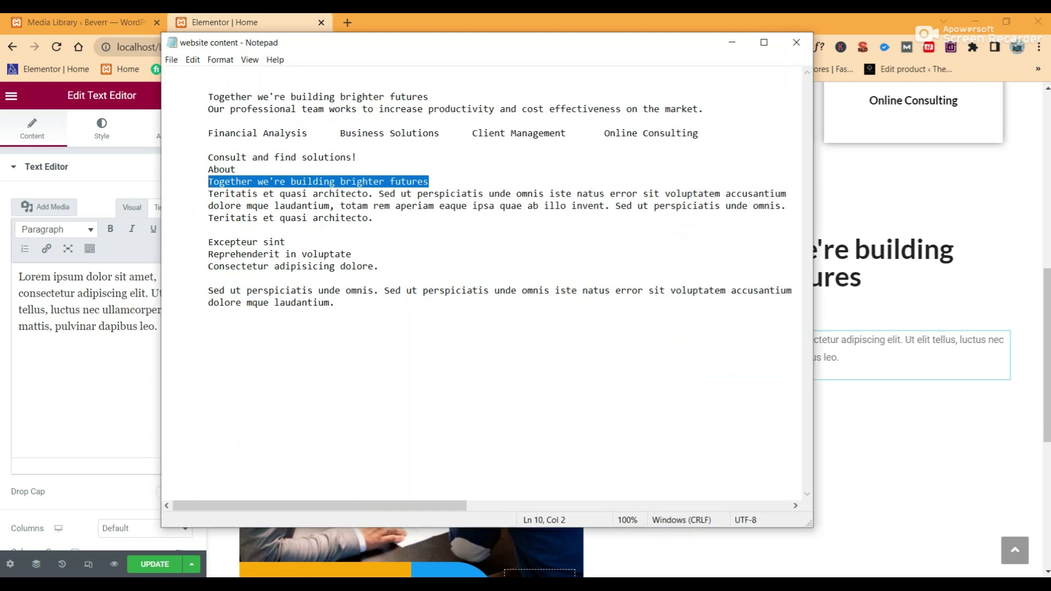
drag(378, 218, 211, 183)
right_click(210, 182)
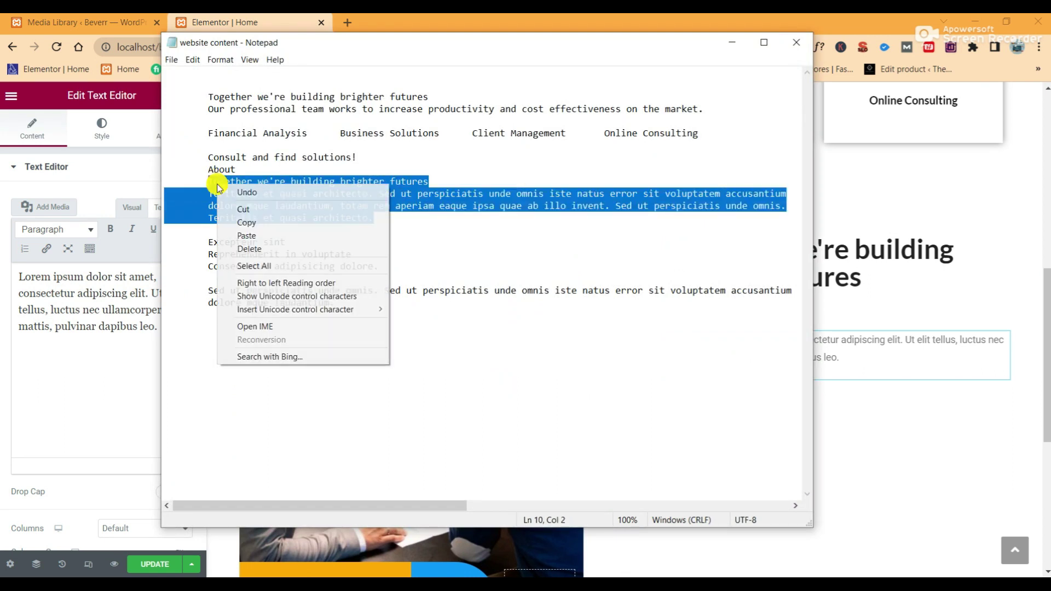
click(237, 206)
click(120, 293)
drag(154, 327, 9, 270)
right_click(62, 292)
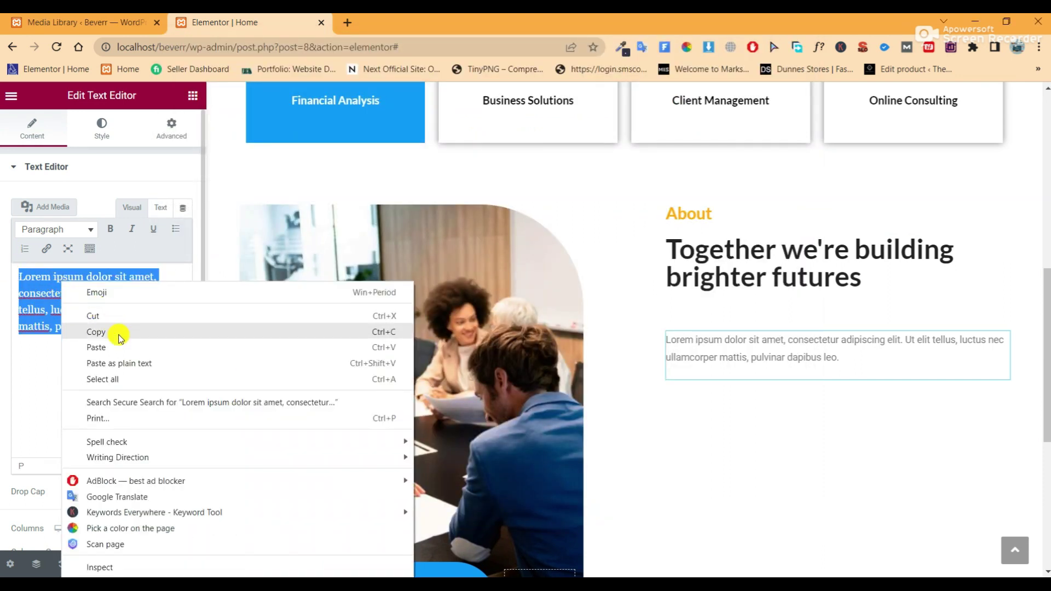
click(97, 347)
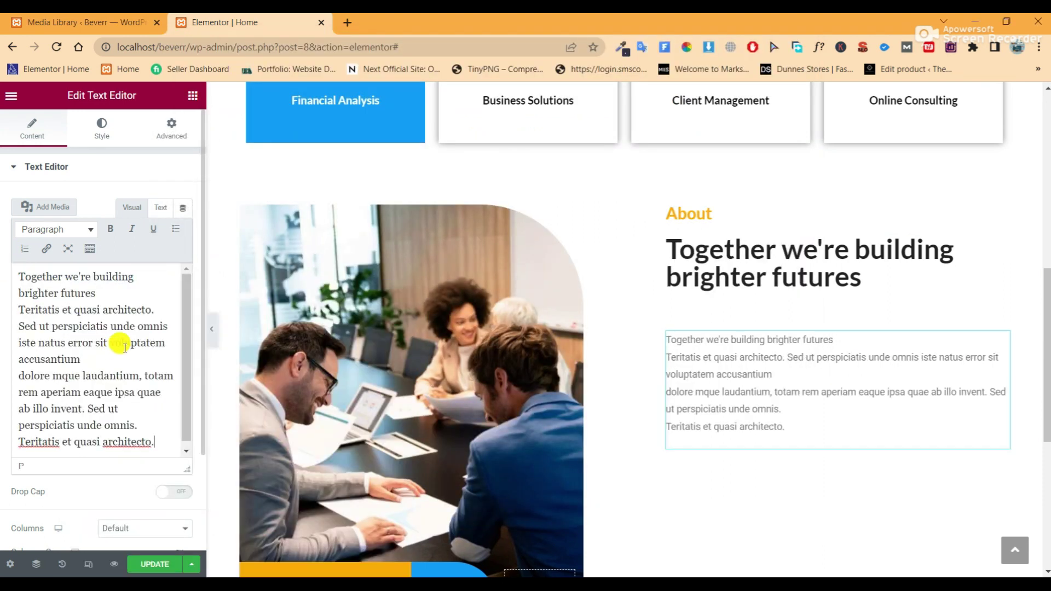
Remove the repeated heading line and join the broken lines into a single paragraph
click(19, 370)
key(BackSpace)
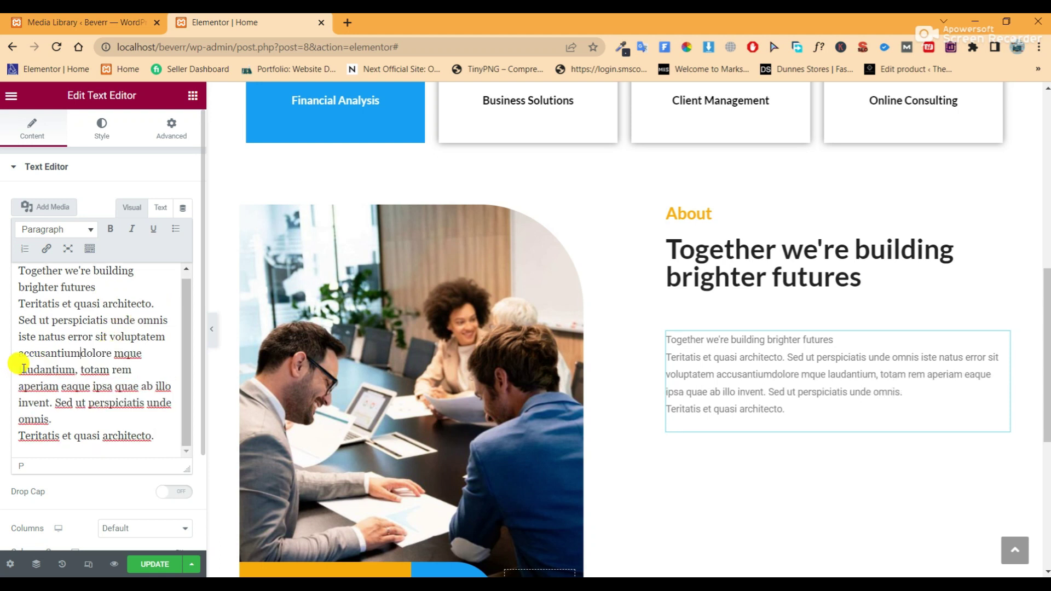
scroll(99, 317, up, 1)
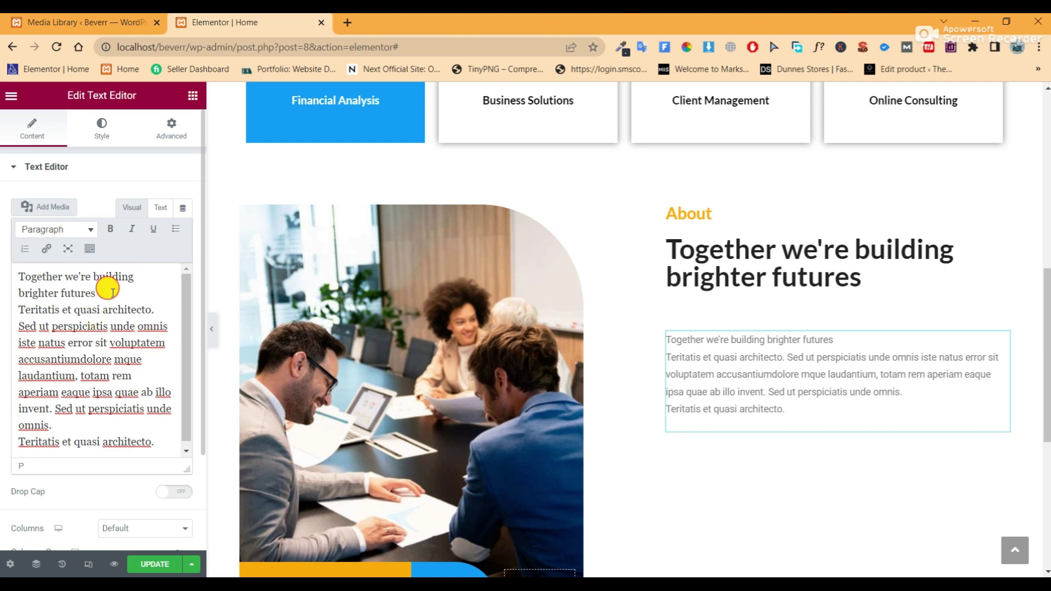
drag(113, 293, 16, 277)
key(BackSpace)
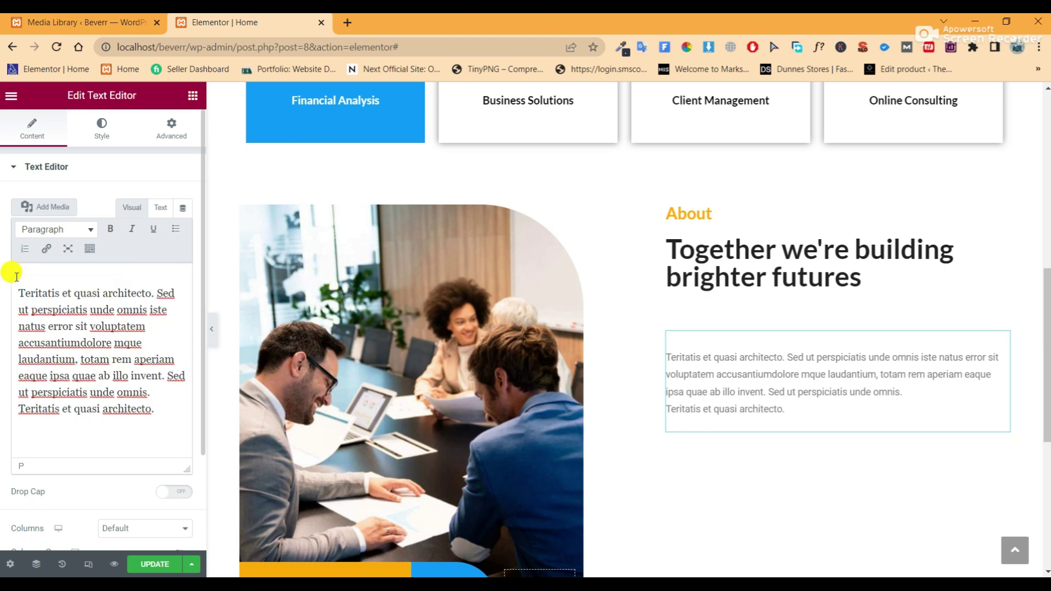
key(Delete)
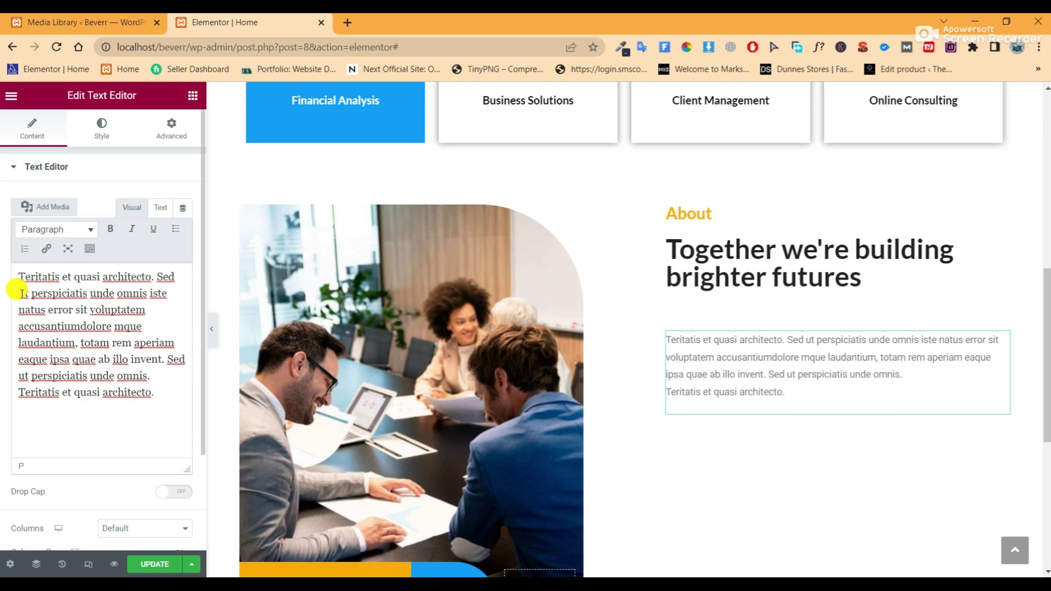
click(21, 393)
key(BackSpace)
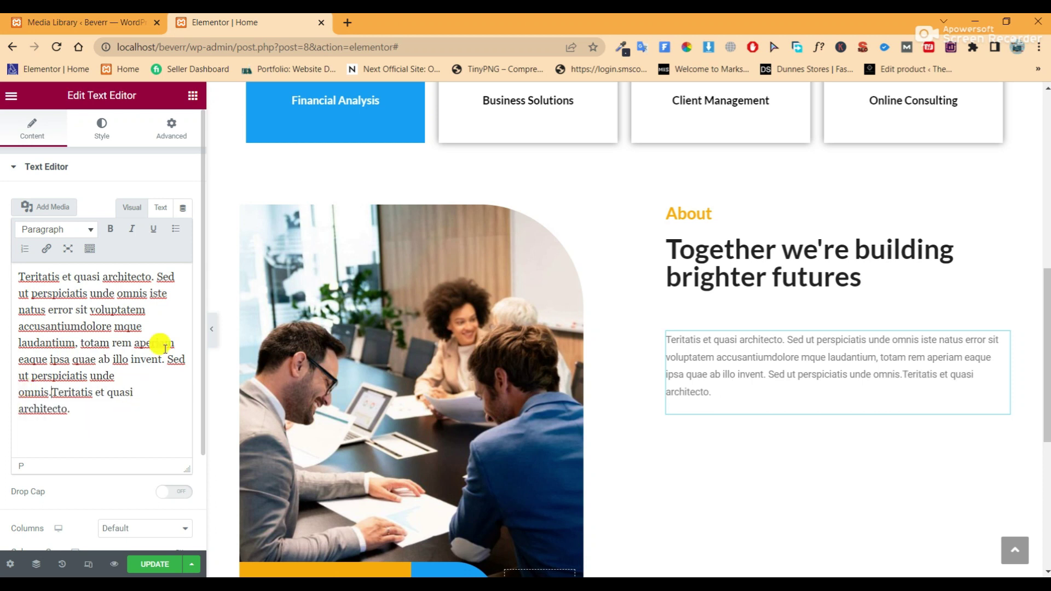
click(212, 328)
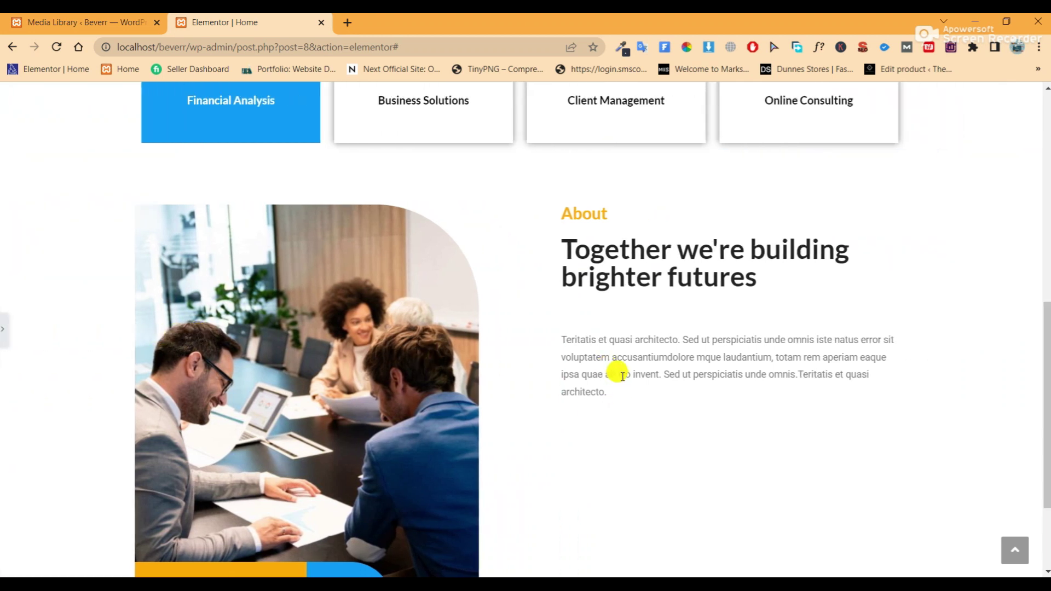
click(3, 335)
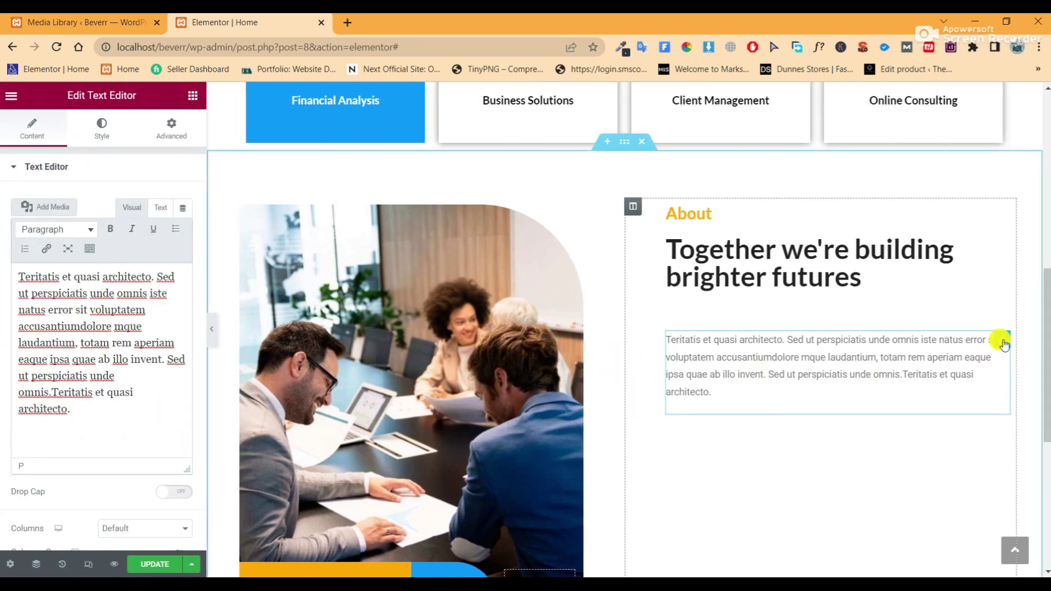
Set the paragraph's typography to 16 px size with 24 px line height
click(86, 134)
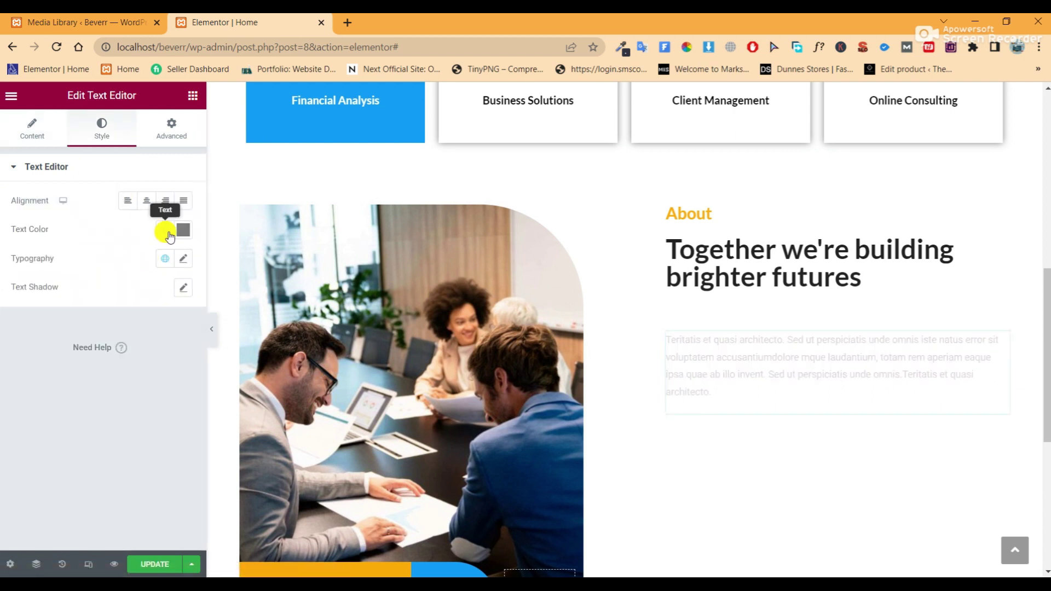
click(168, 233)
click(114, 220)
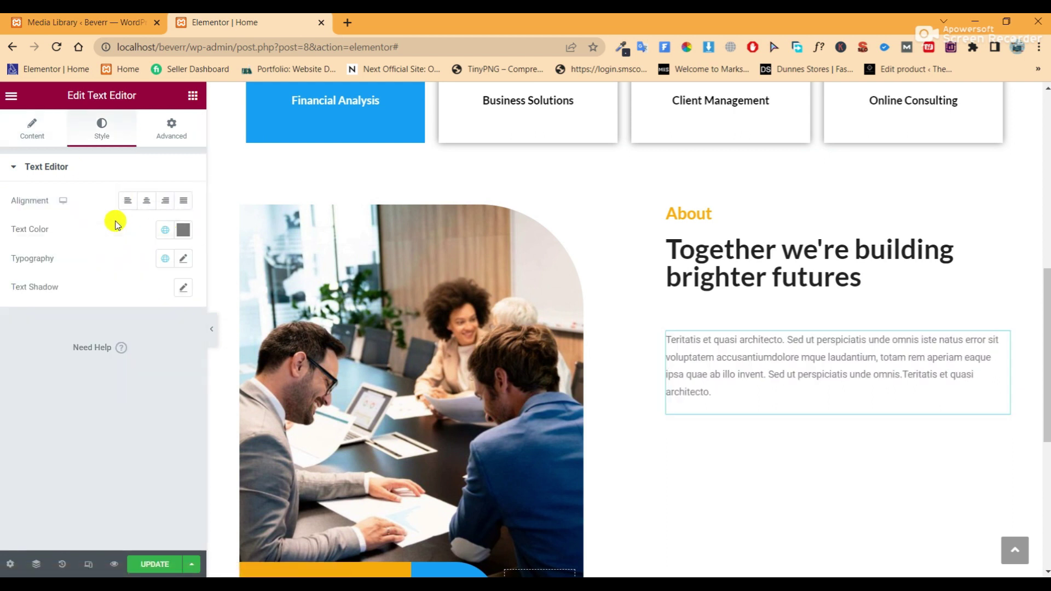
click(182, 258)
click(167, 365)
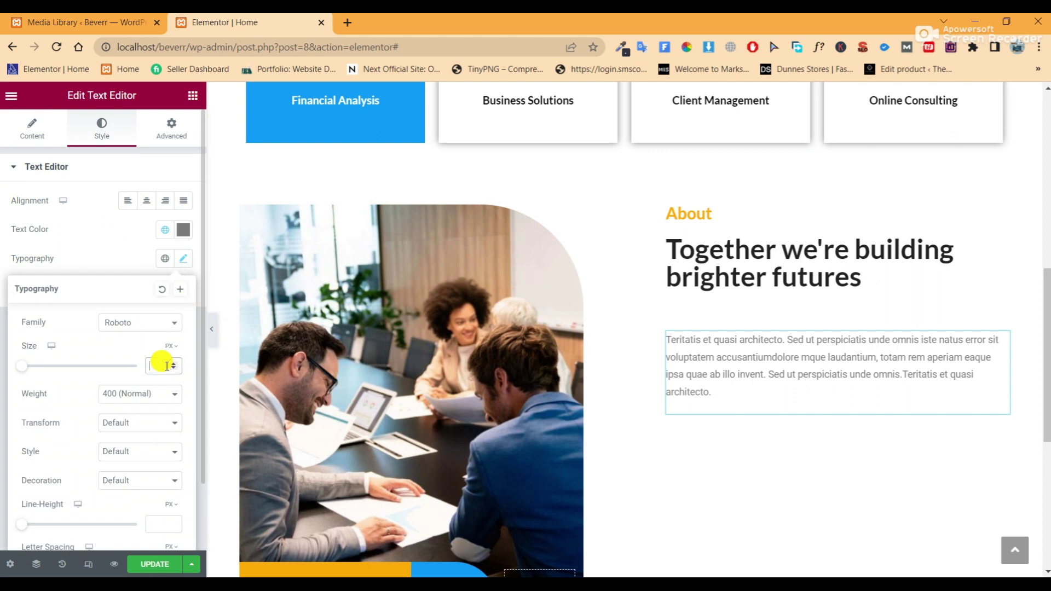
text(18)
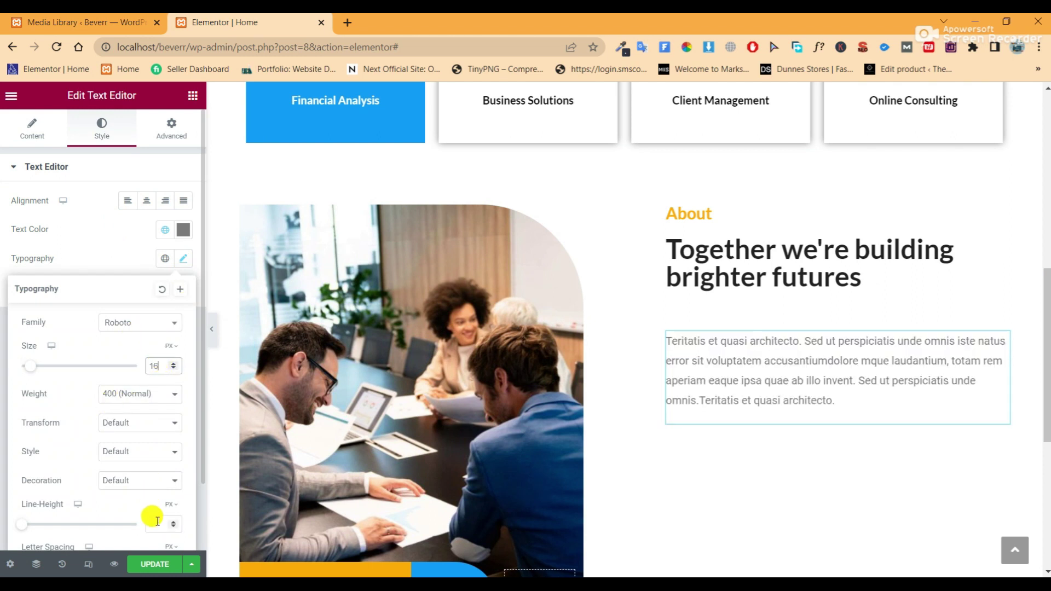
click(156, 521)
text(24)
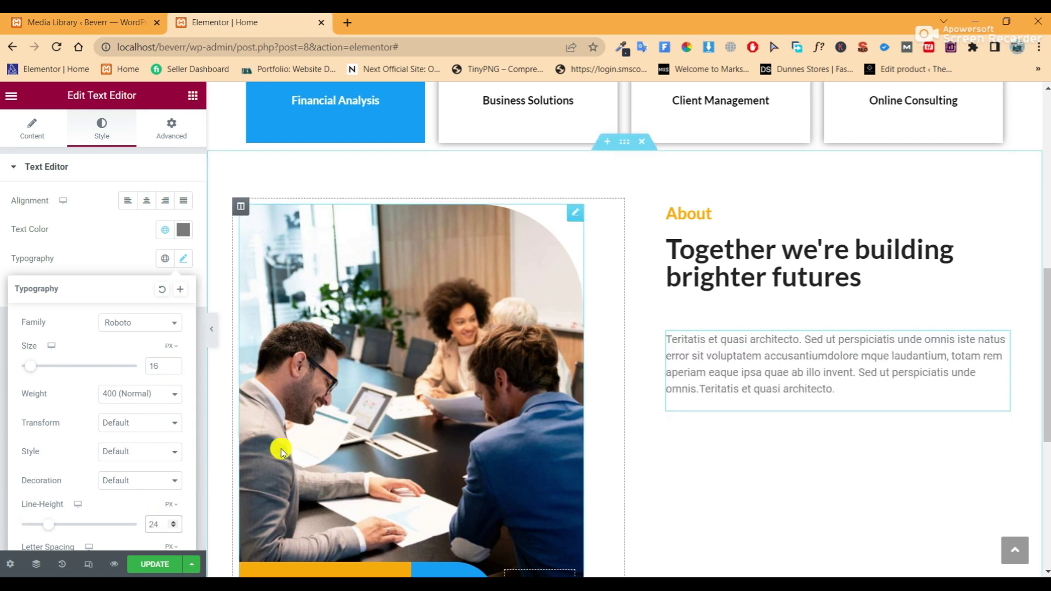
click(212, 331)
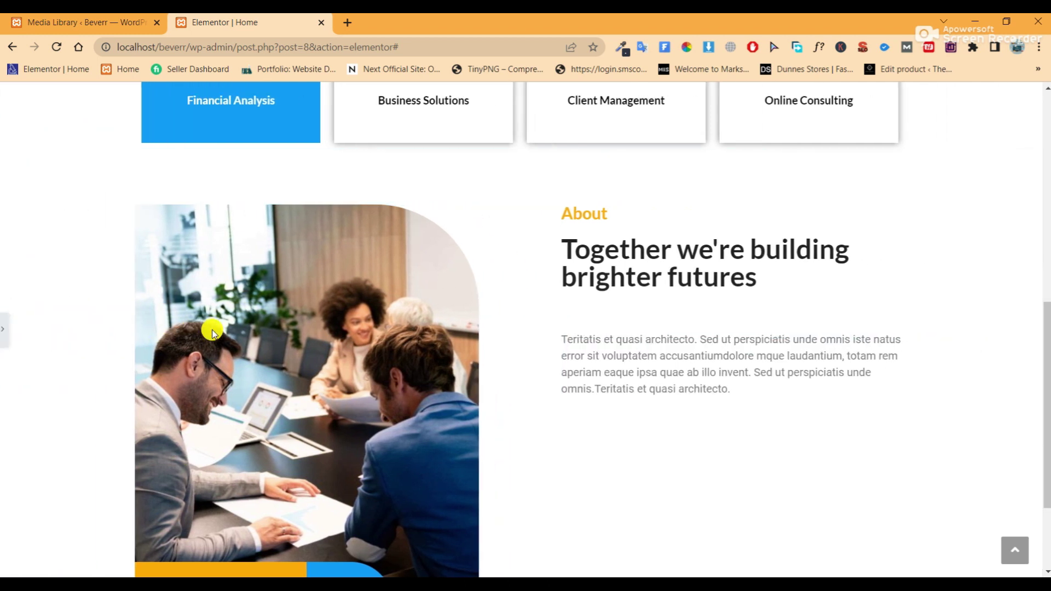
click(5, 326)
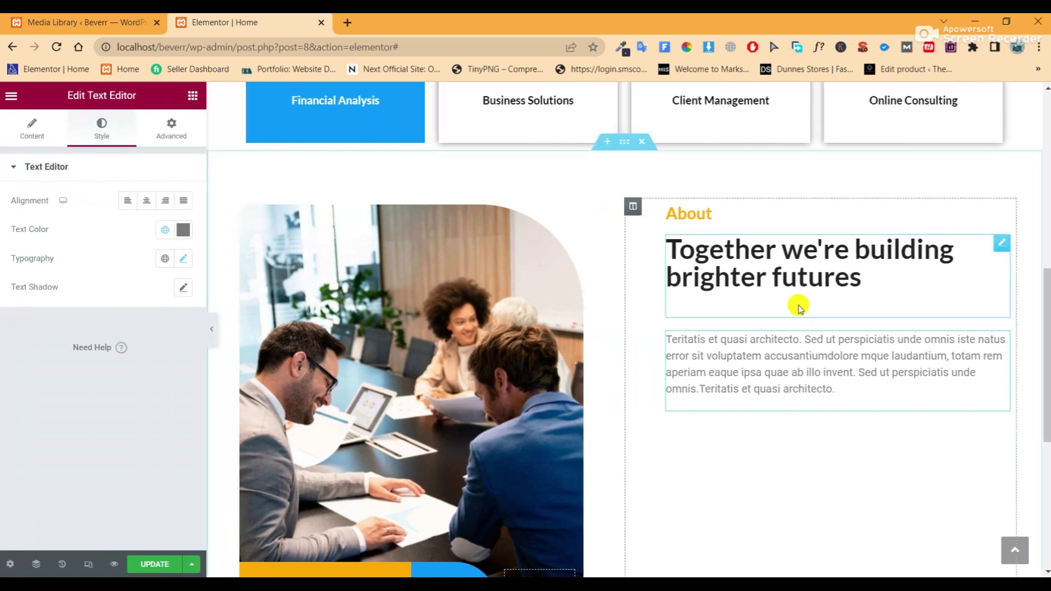
Reduce the heading's bottom margin to 30 px and reselect the paragraph
click(1002, 243)
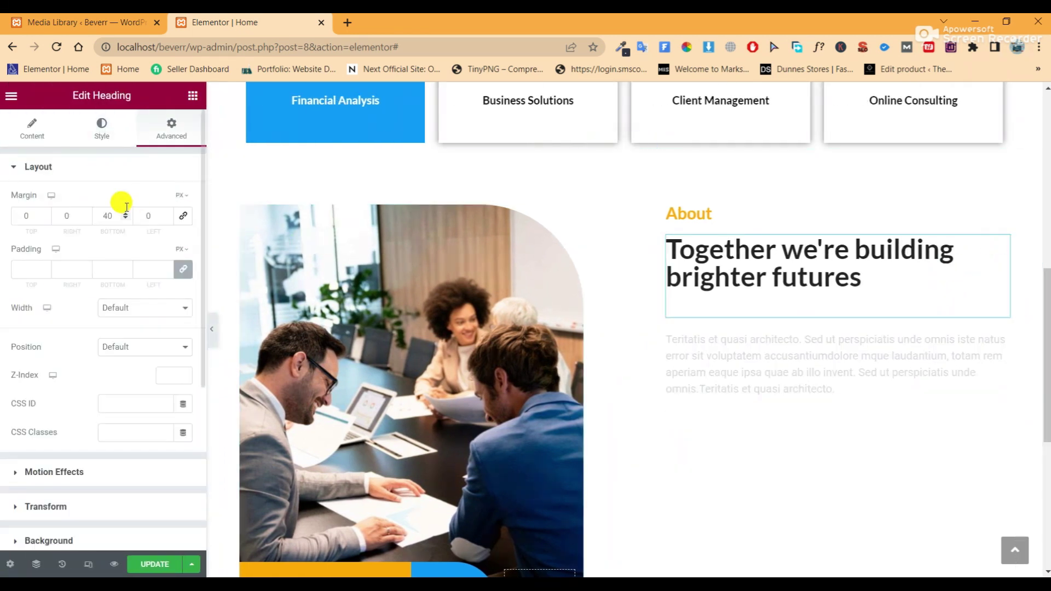
click(100, 216)
text(3)
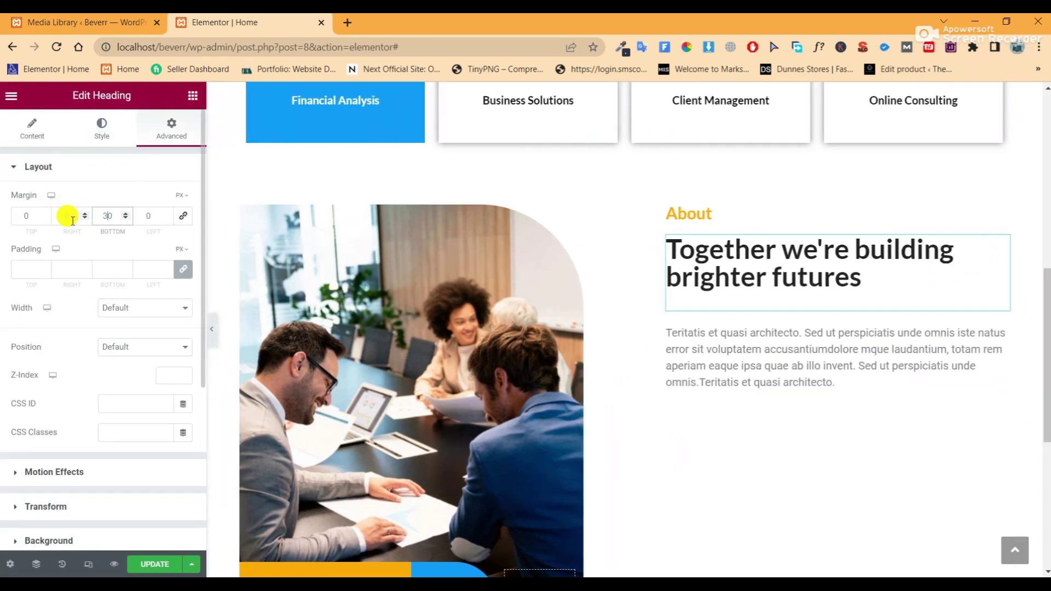
click(788, 355)
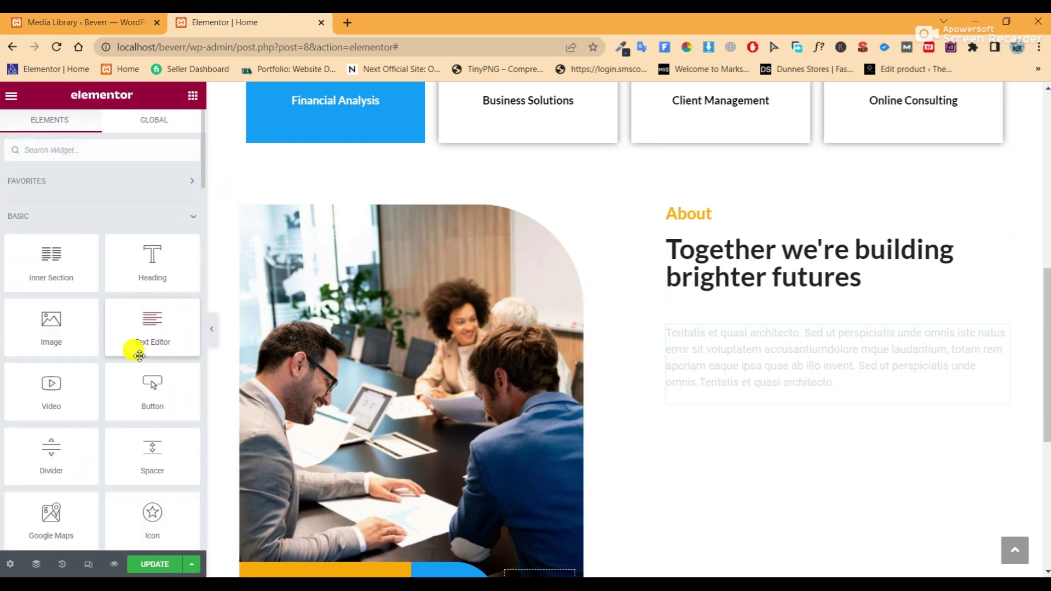
Place an Icon List widget below the paragraph and delete its second and third items
click(112, 147)
text(icon)
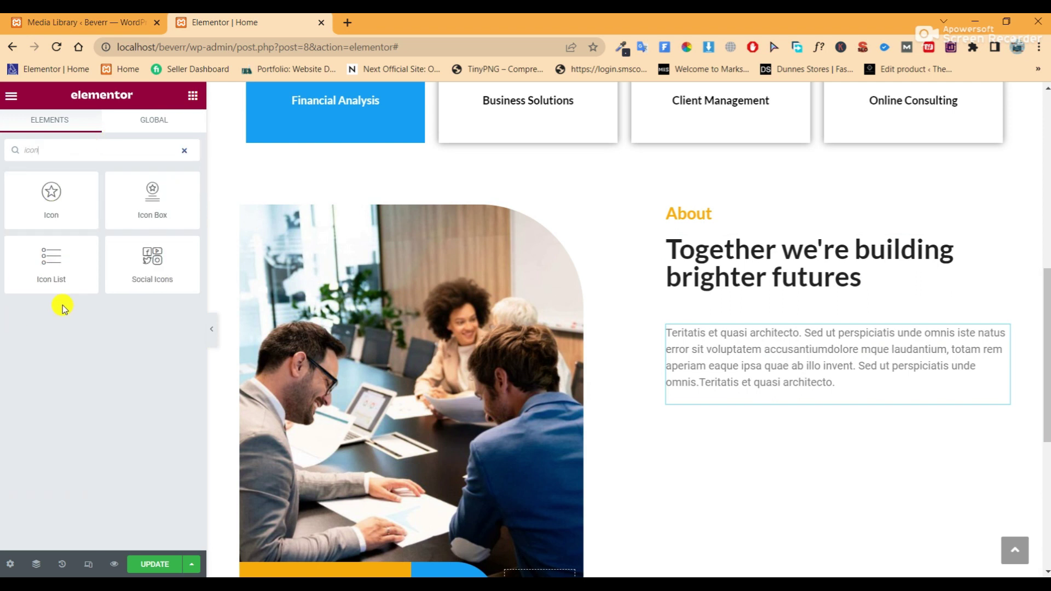
drag(80, 252, 788, 389)
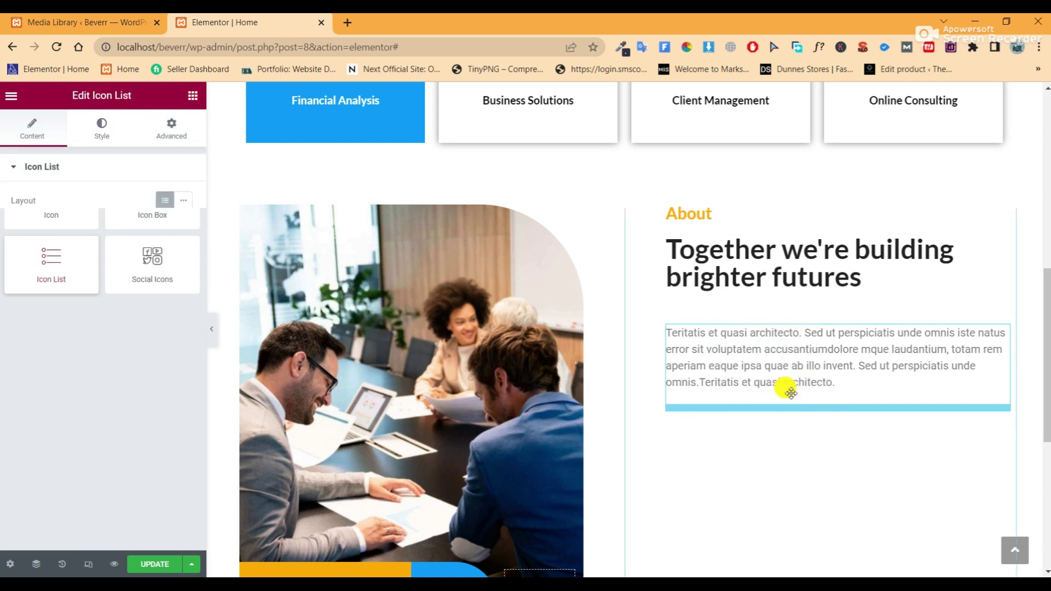
scroll(767, 449, down, 1)
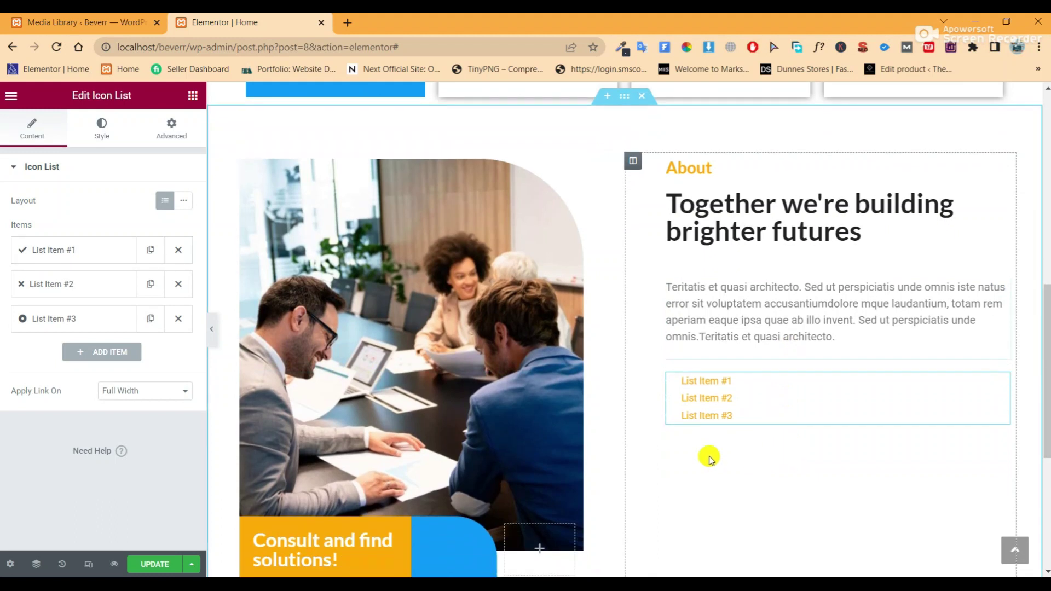
click(178, 319)
click(178, 284)
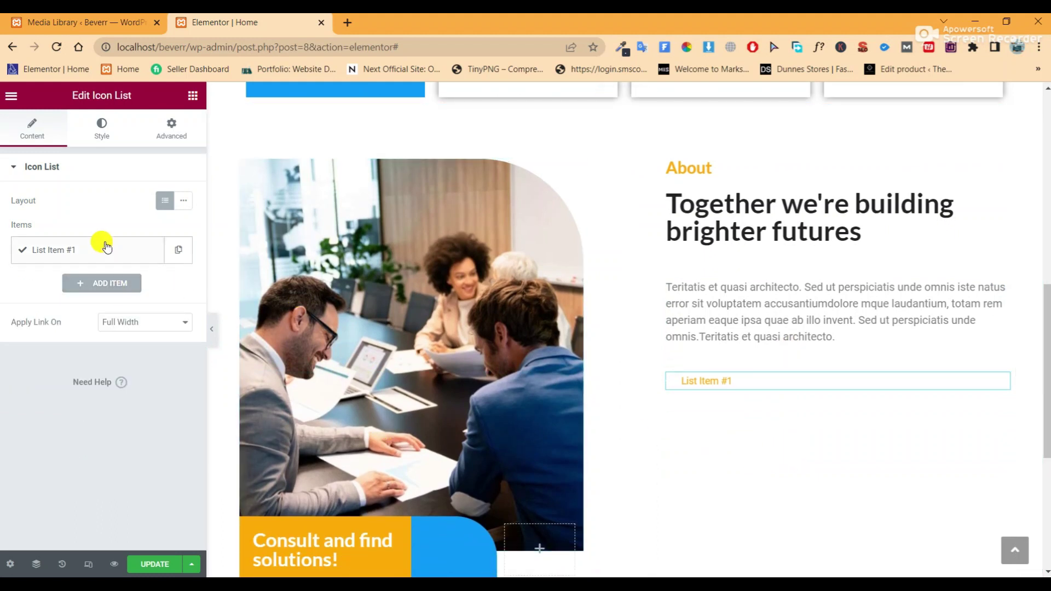
Copy the 'Excepteur sint' line from the website copy notes
key(alt+Tab)
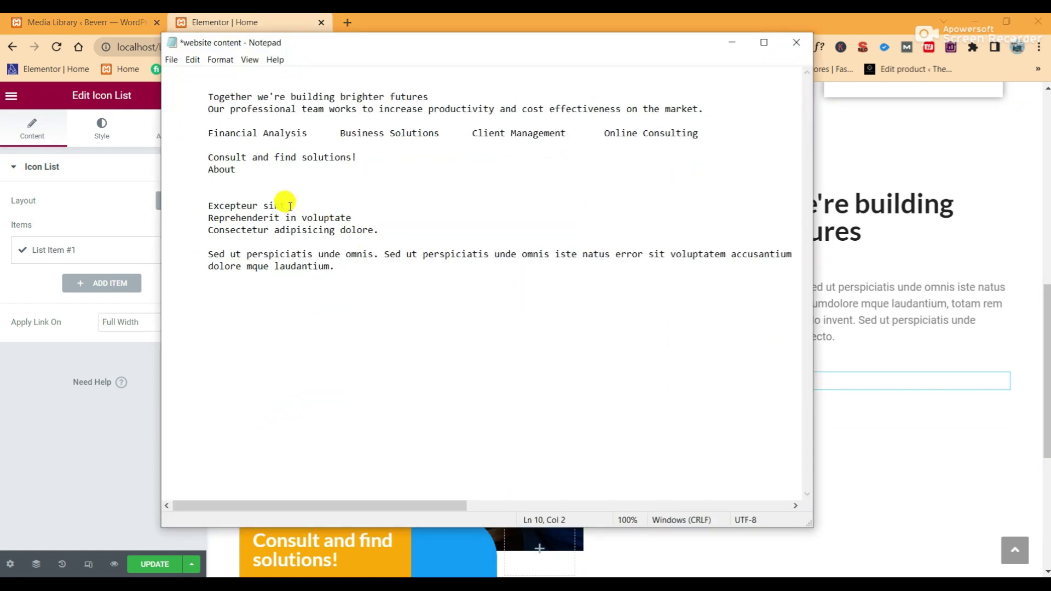
drag(290, 206, 209, 206)
right_click(215, 208)
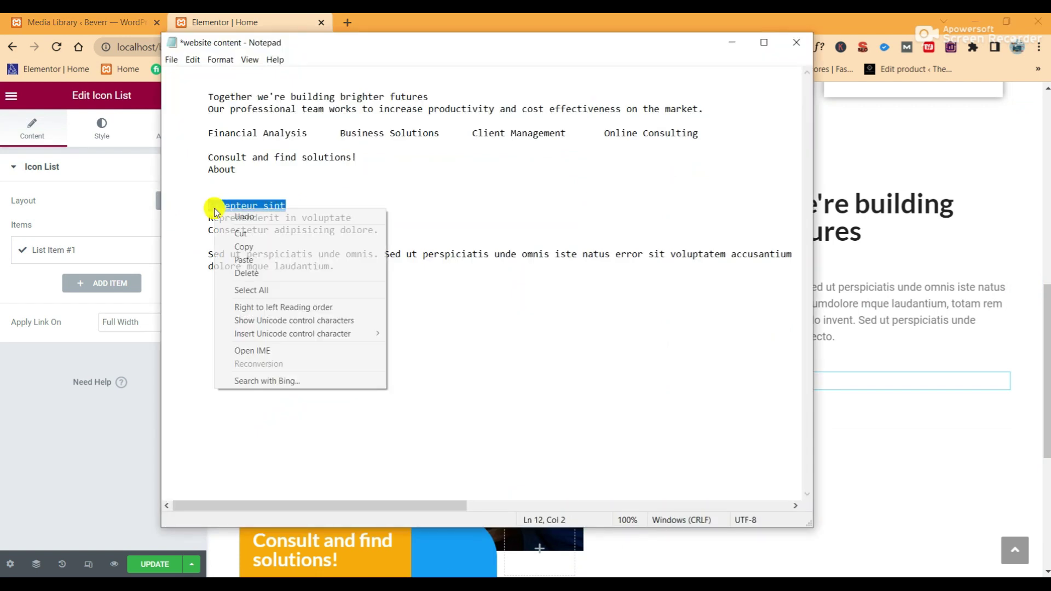
click(246, 250)
click(296, 306)
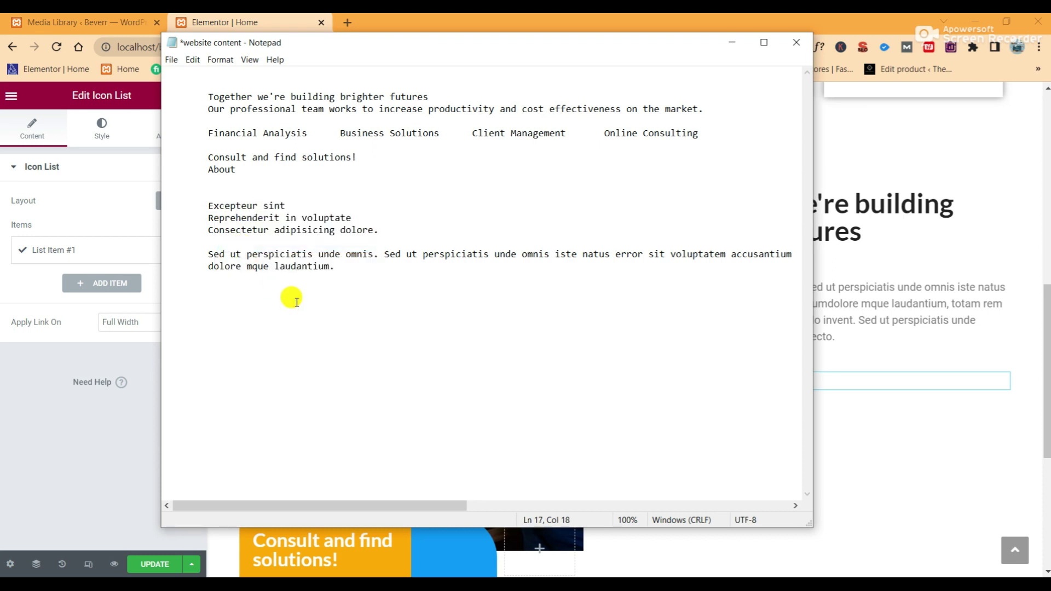
key(ctrl+z)
click(279, 217)
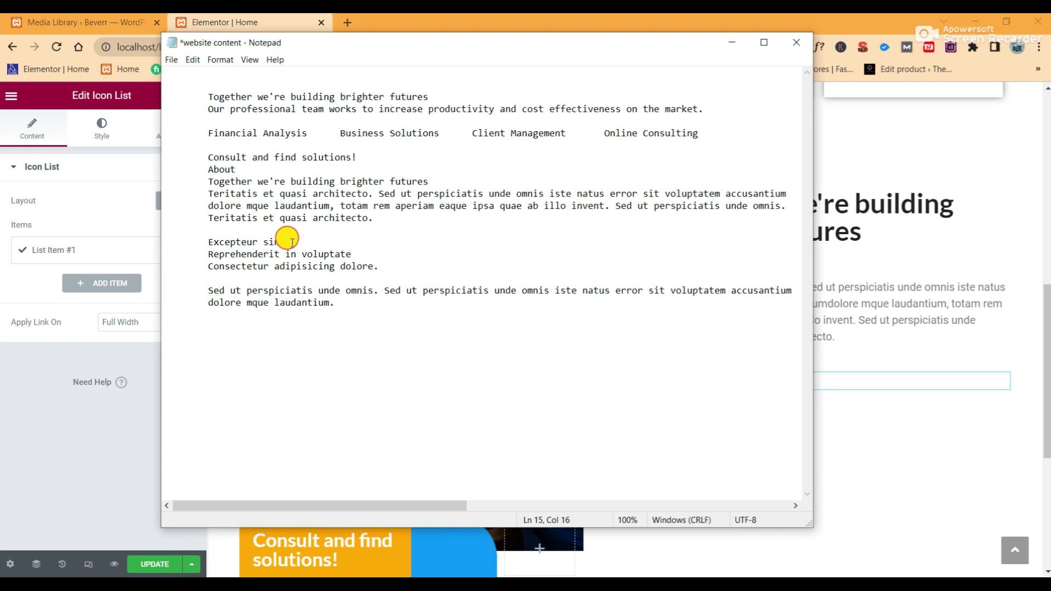
drag(292, 242, 214, 241)
right_click(229, 241)
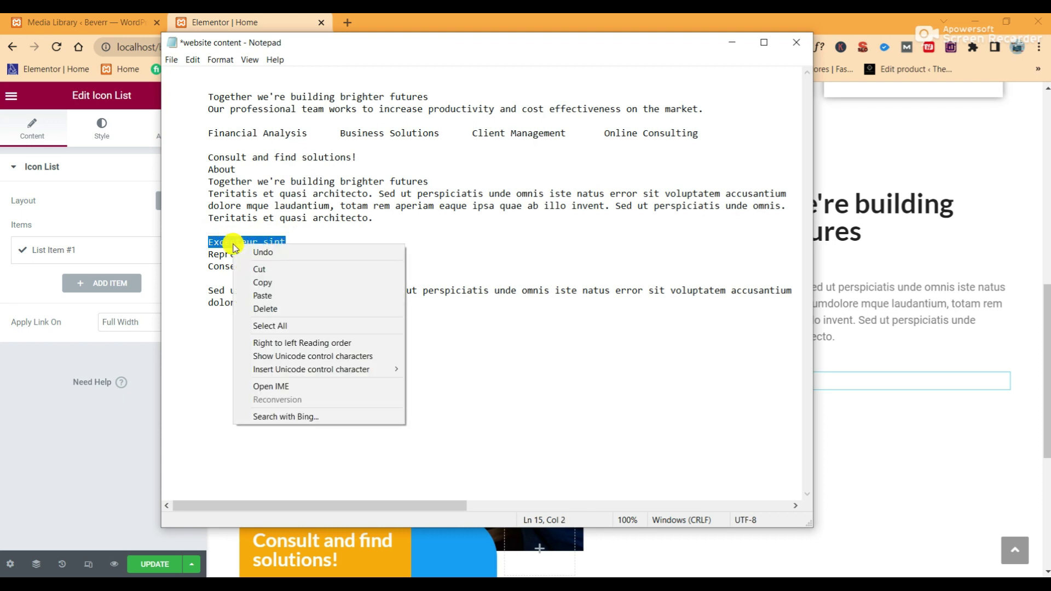
click(266, 280)
Replace the first list item's placeholder text with 'Excepteur sint'
click(93, 251)
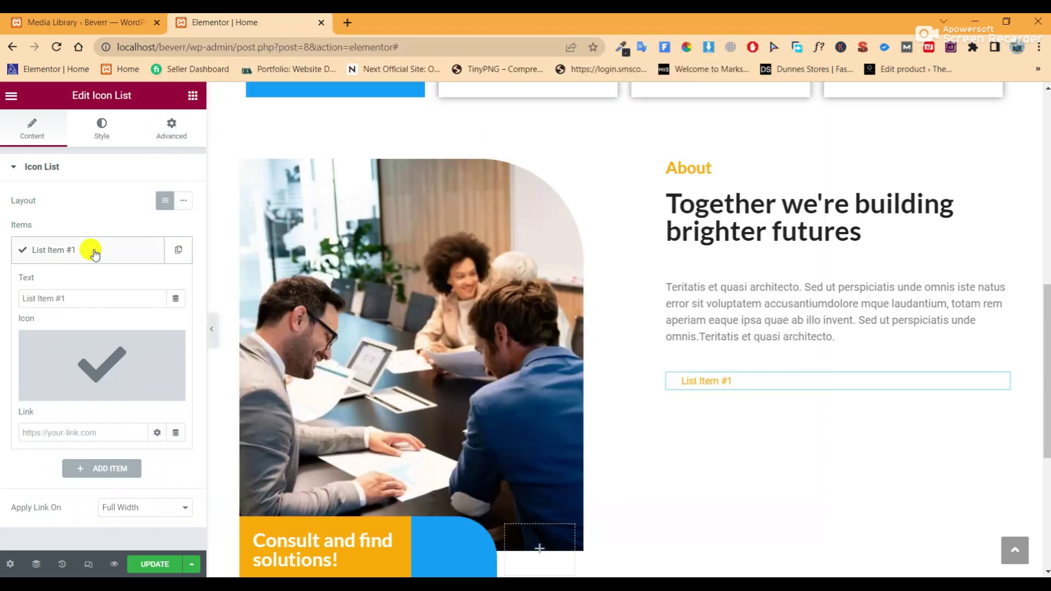
drag(82, 298, 7, 297)
right_click(34, 302)
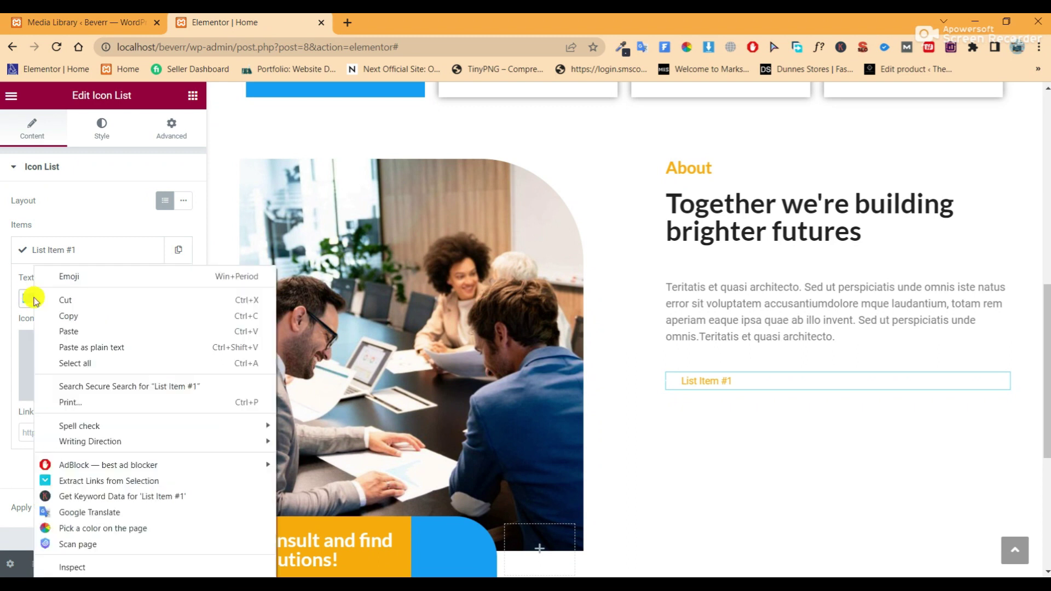
click(69, 331)
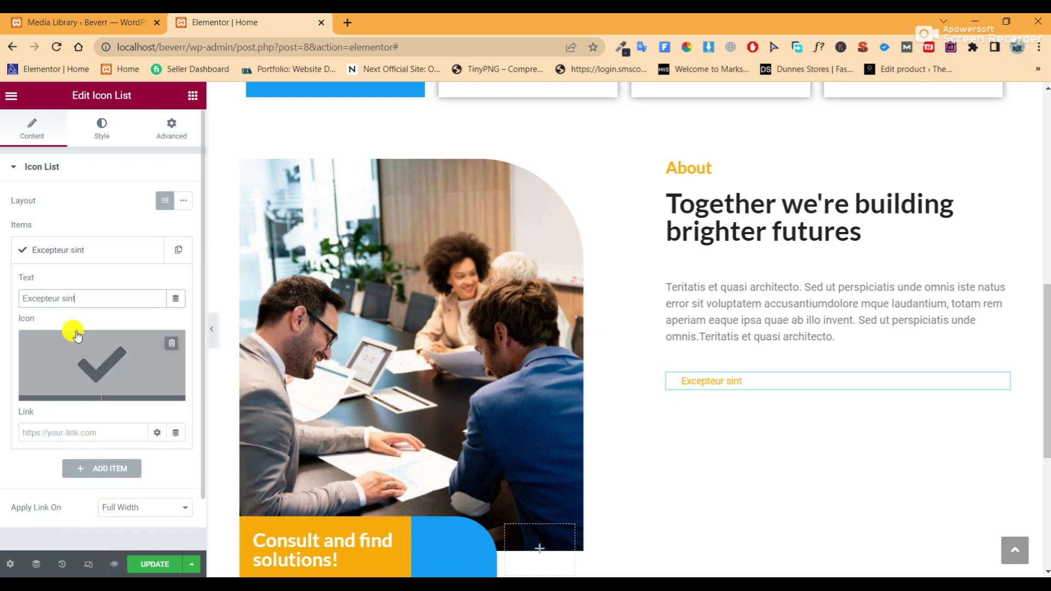
Set the item's icon to the square Check icon from the icon library
click(105, 365)
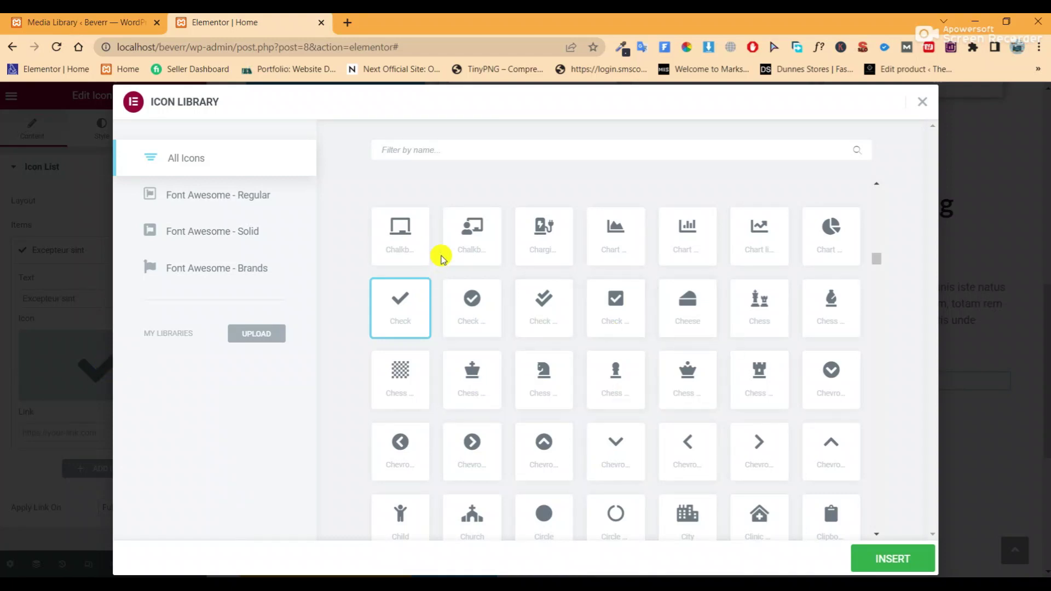
click(485, 150)
text(check)
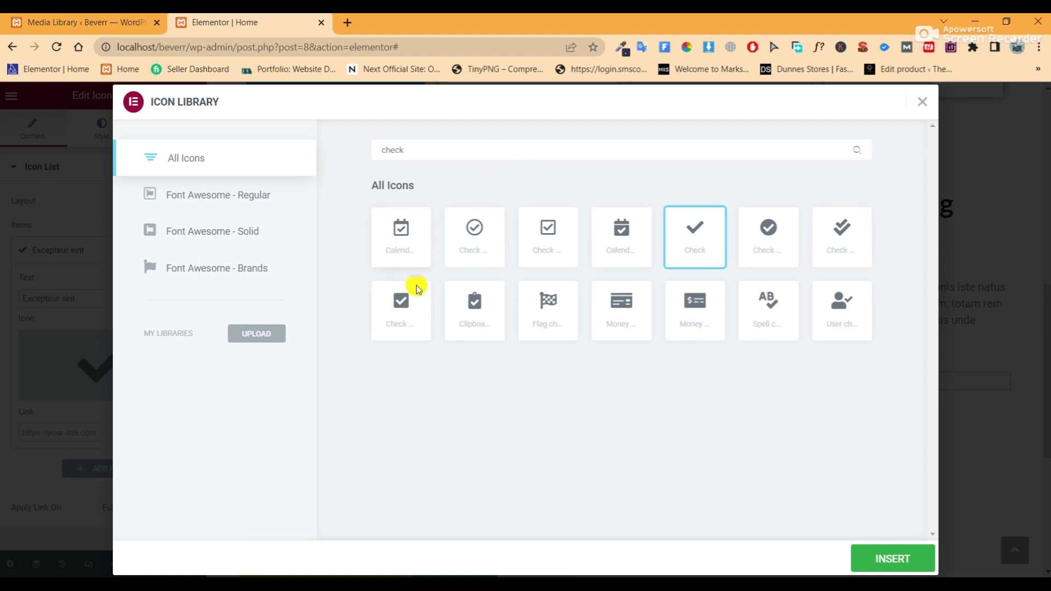
click(411, 293)
click(901, 558)
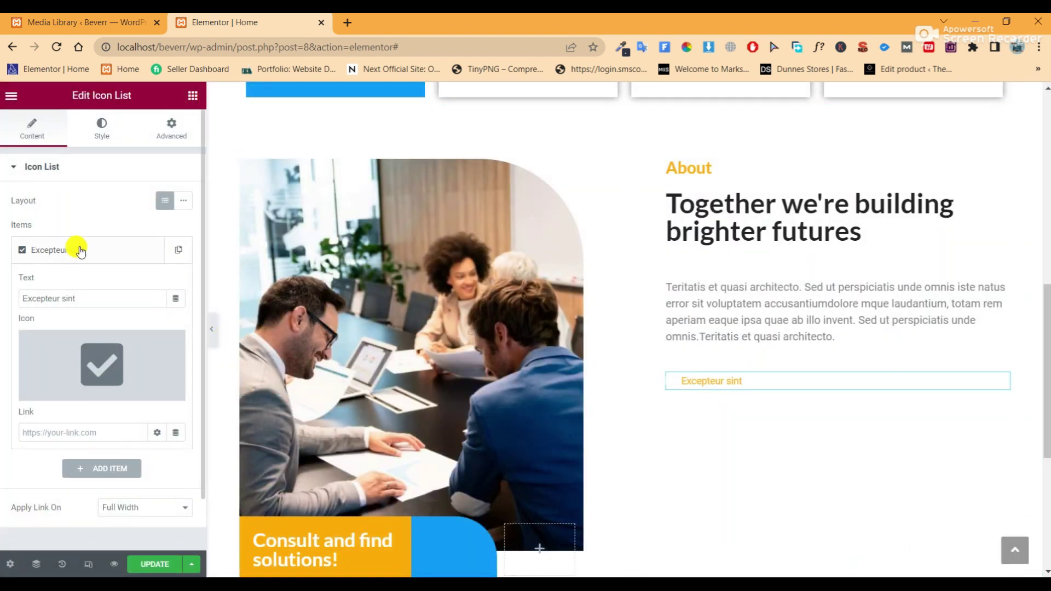
click(98, 249)
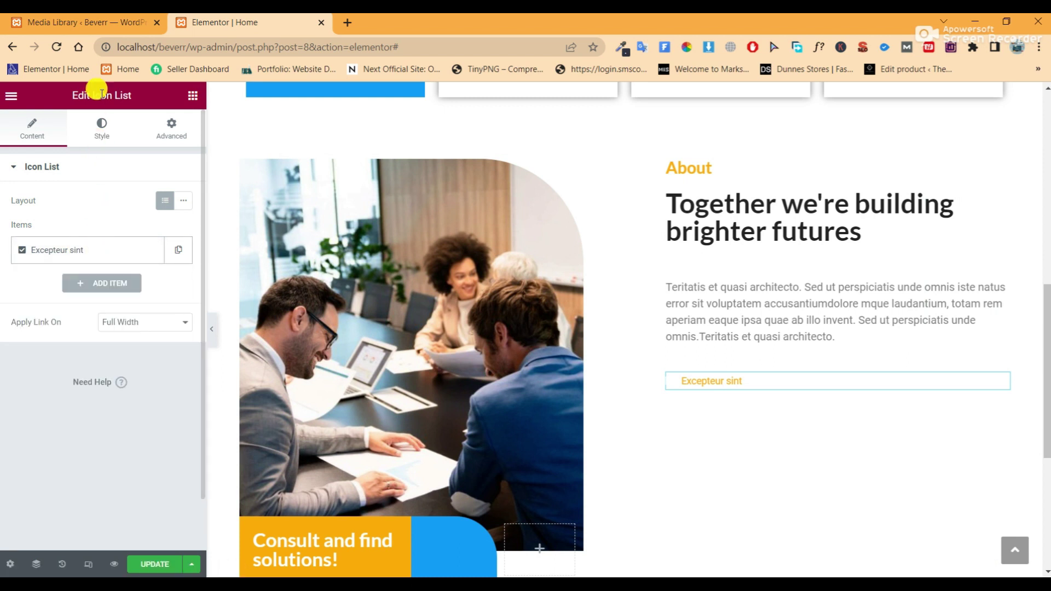
click(112, 144)
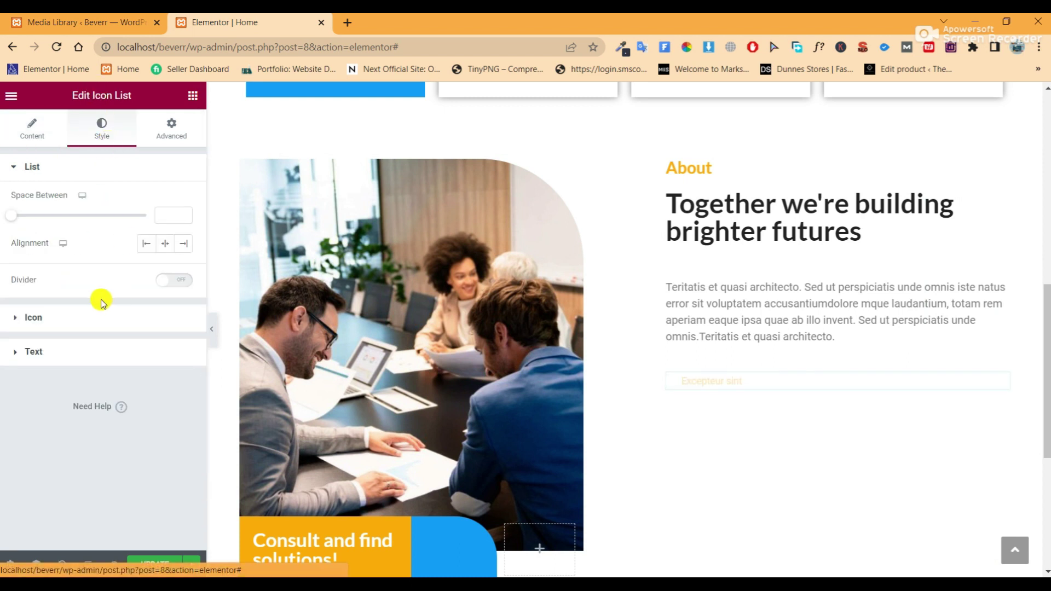
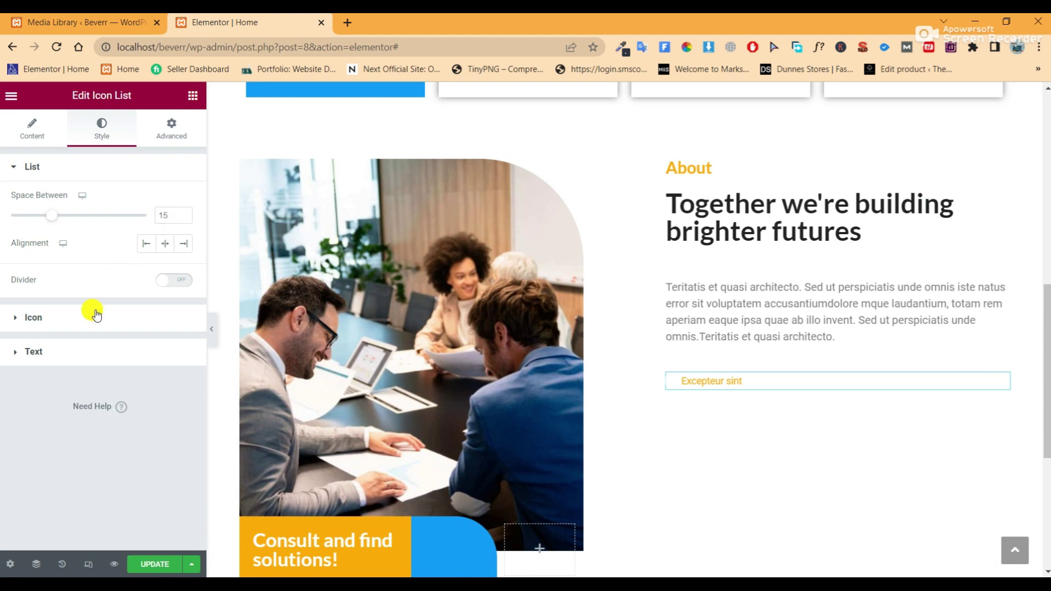
Give the list's check icon the global Accent colour
click(96, 315)
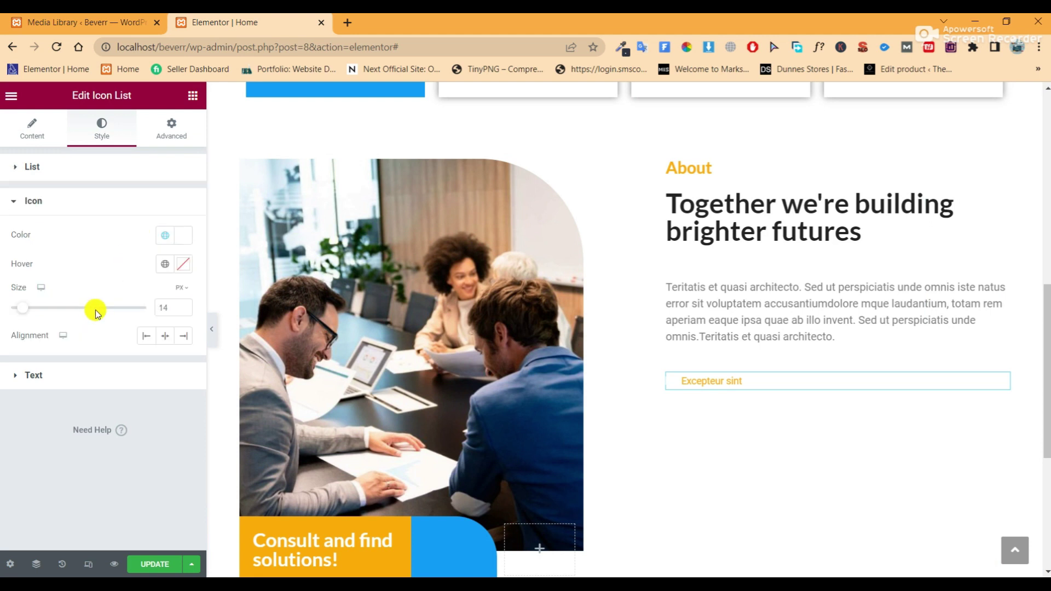
click(91, 166)
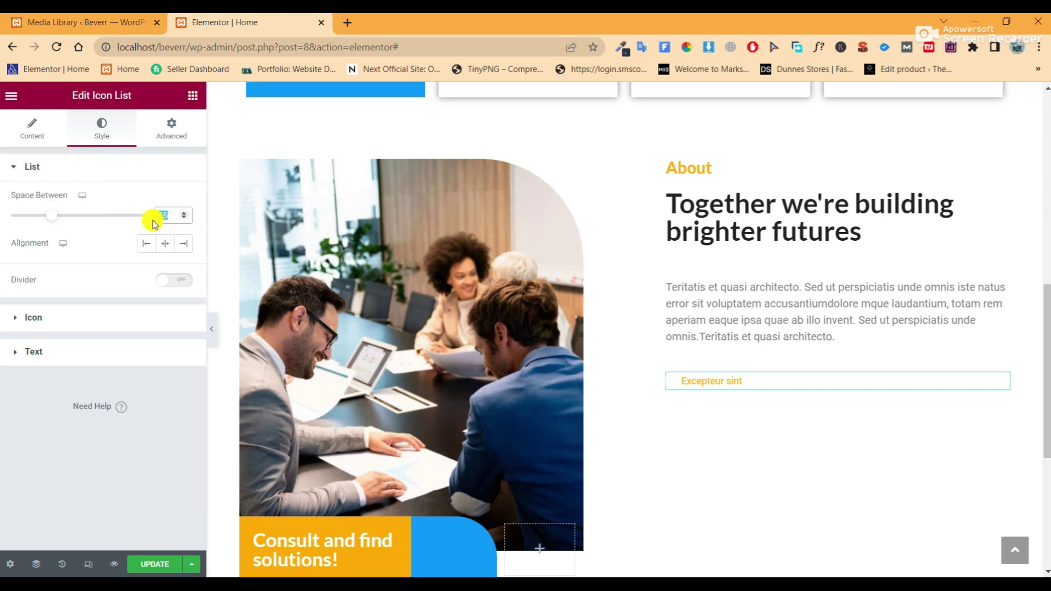
click(107, 322)
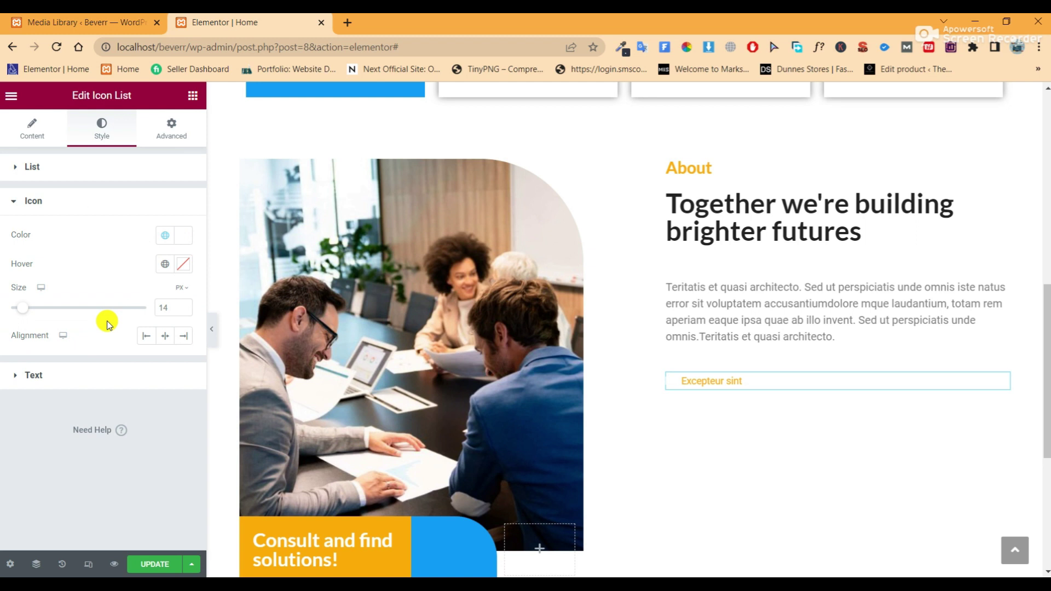
click(165, 235)
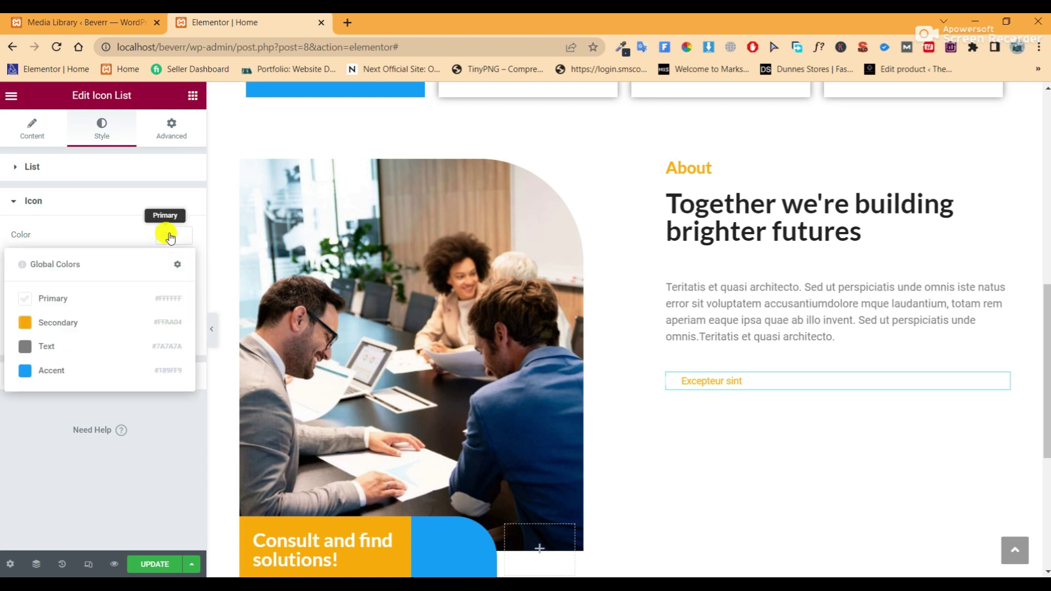
click(85, 365)
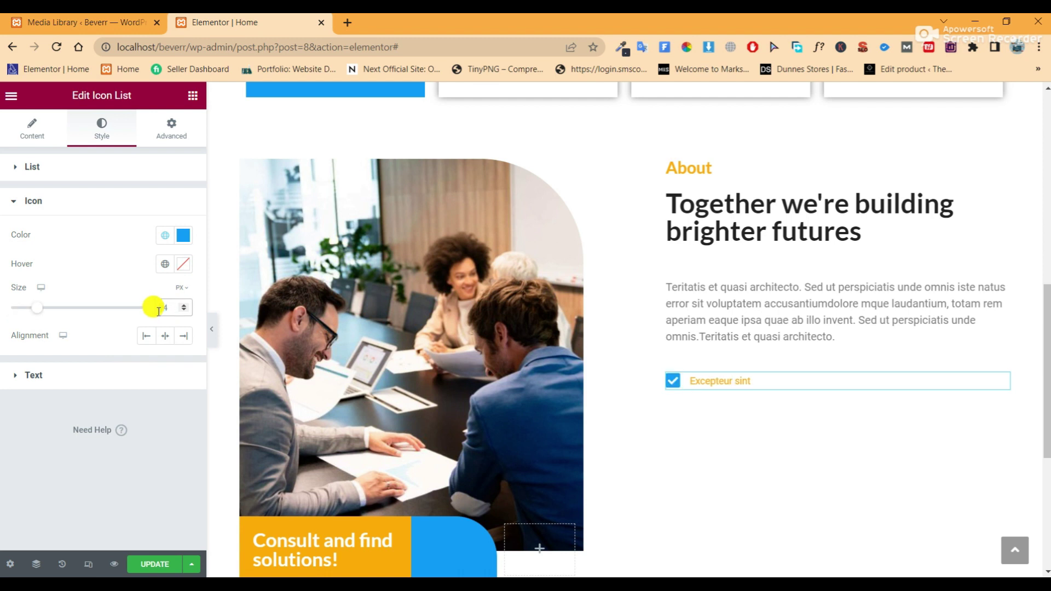
Make the 'Excepteur sint' list text the blue Accent colour instead of grey Text
click(136, 370)
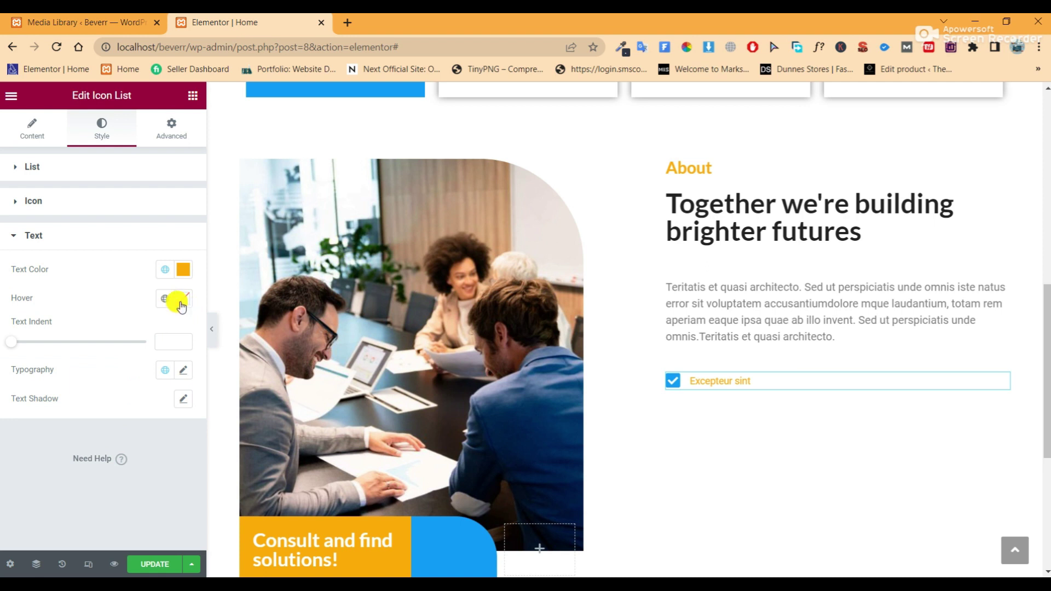
click(165, 270)
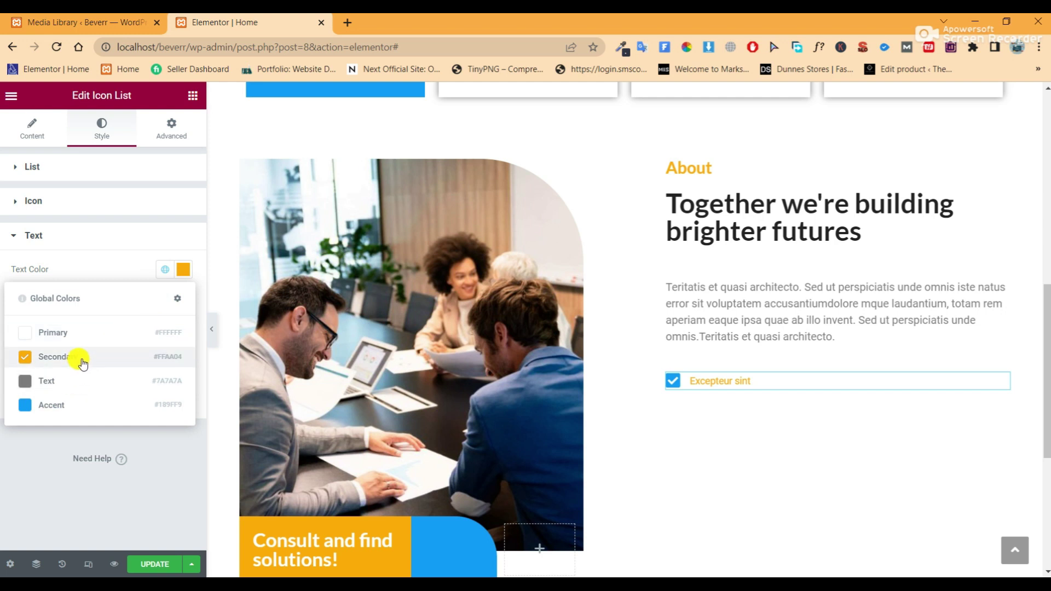
click(79, 388)
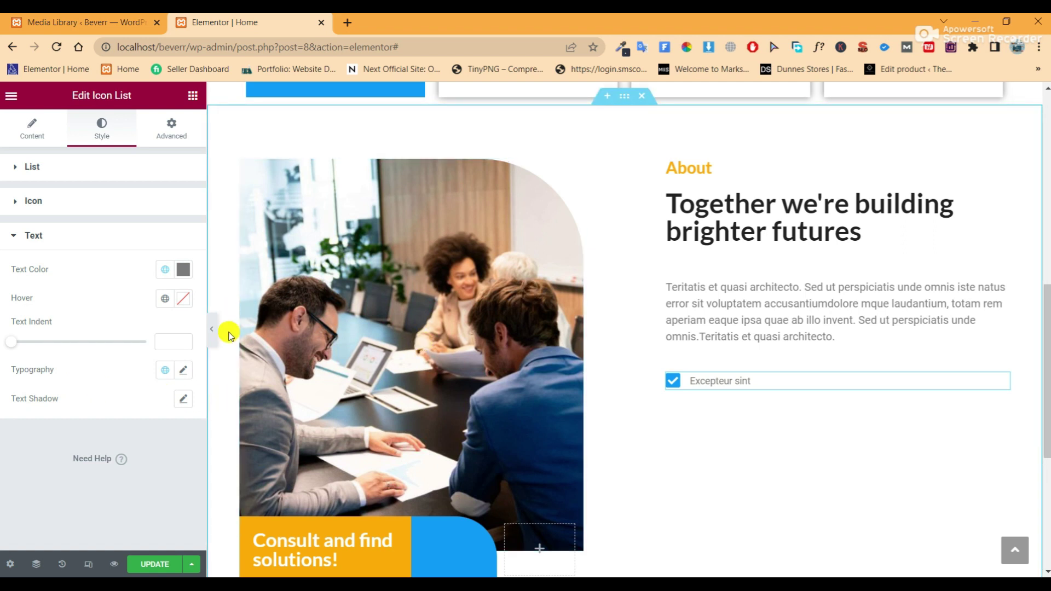
click(171, 271)
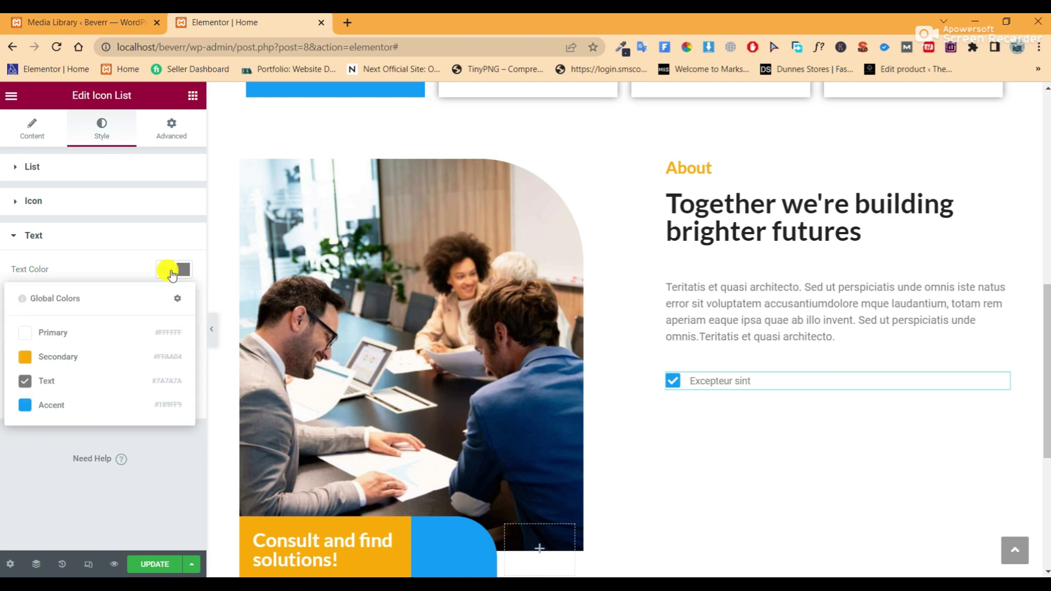
click(106, 402)
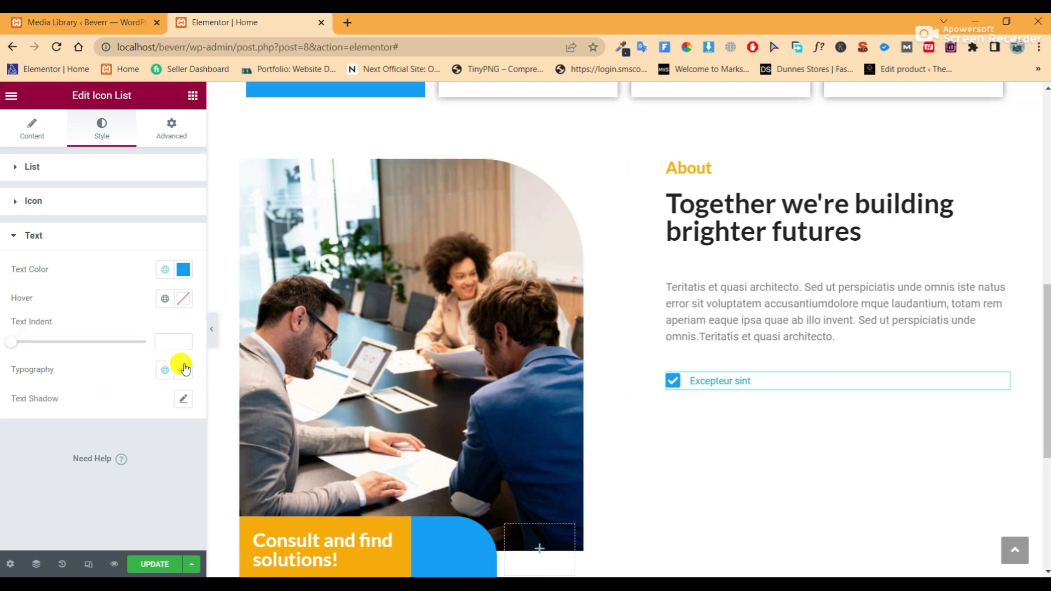
Change the check icon to a custom dark navy (#1C2A43) and preview the page
click(65, 200)
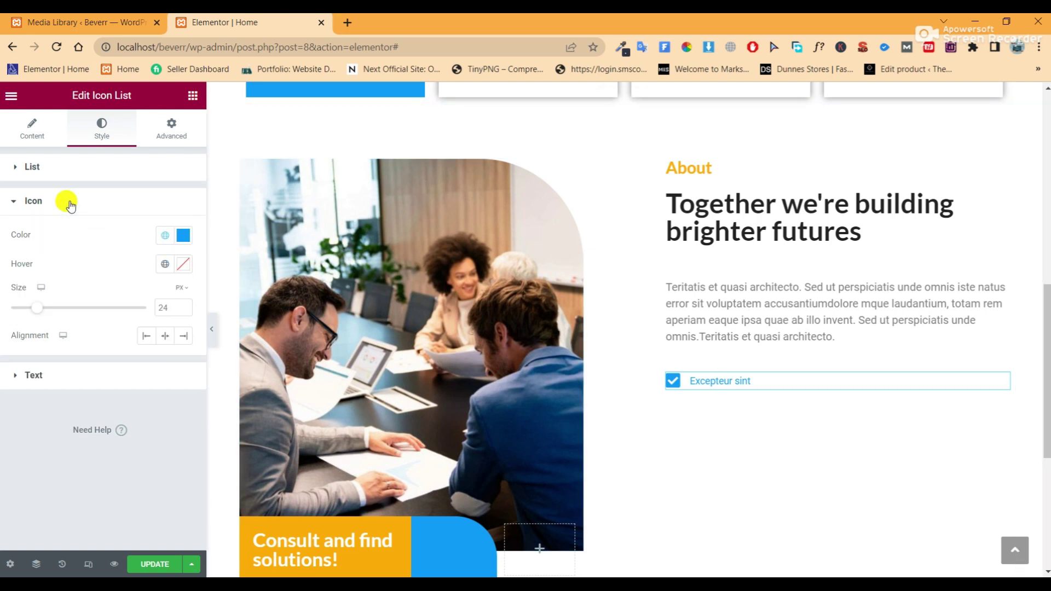
click(165, 236)
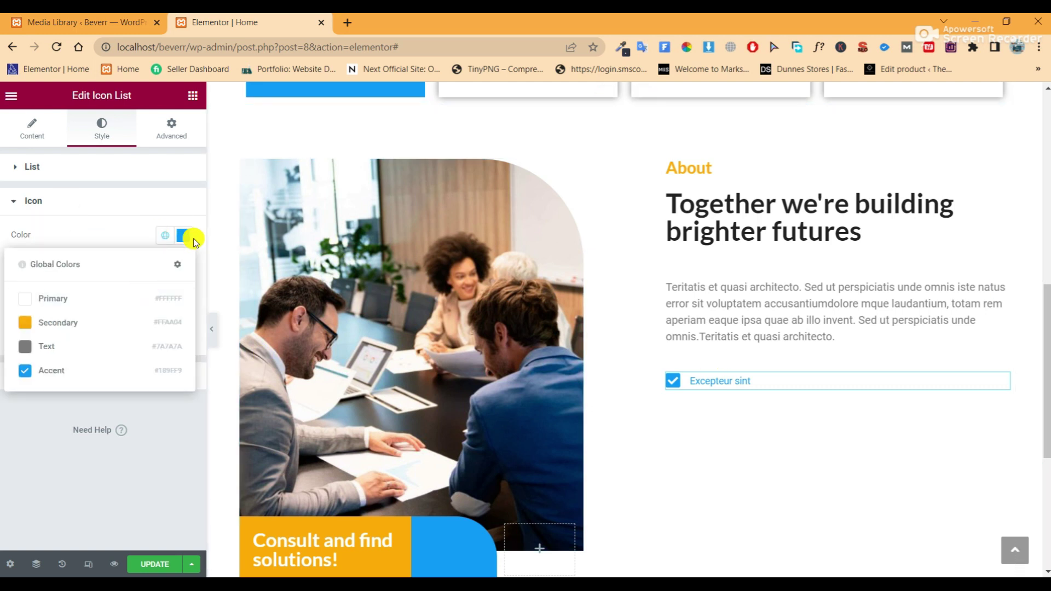
click(184, 237)
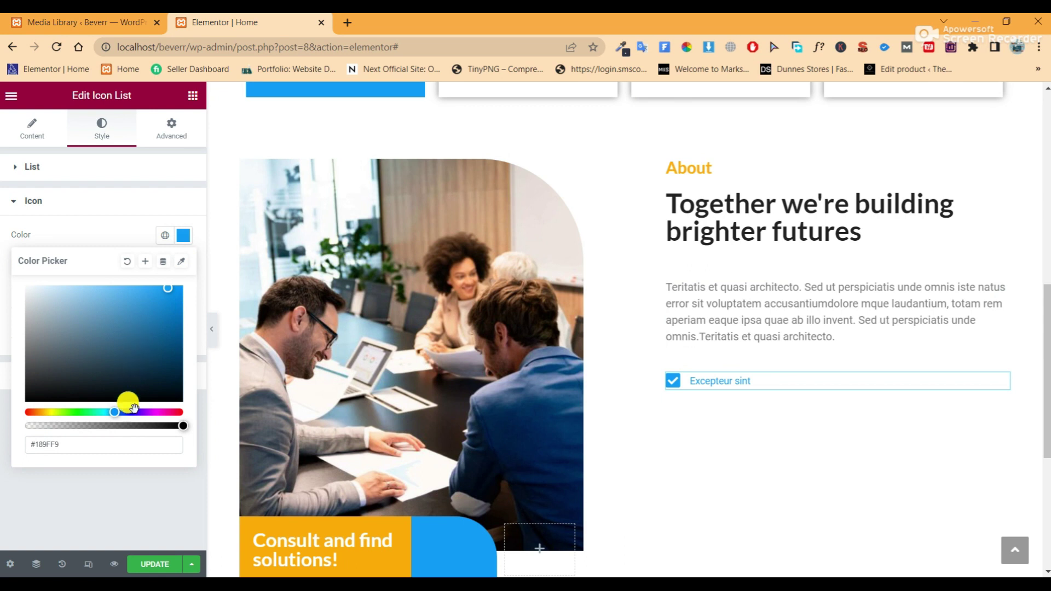
drag(117, 413, 119, 415)
drag(163, 288, 116, 371)
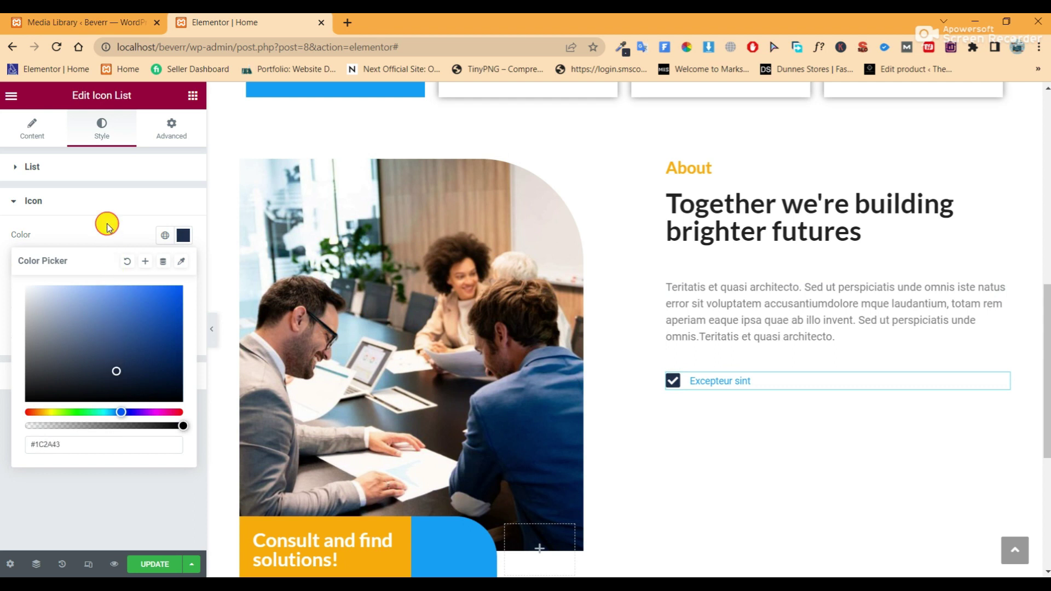
click(107, 227)
click(211, 329)
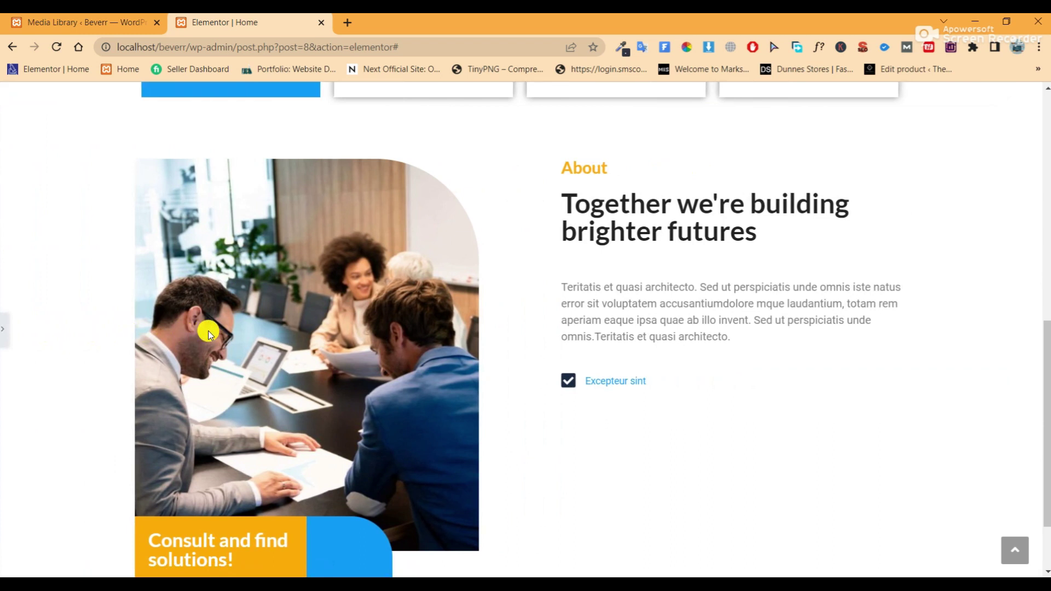
click(4, 330)
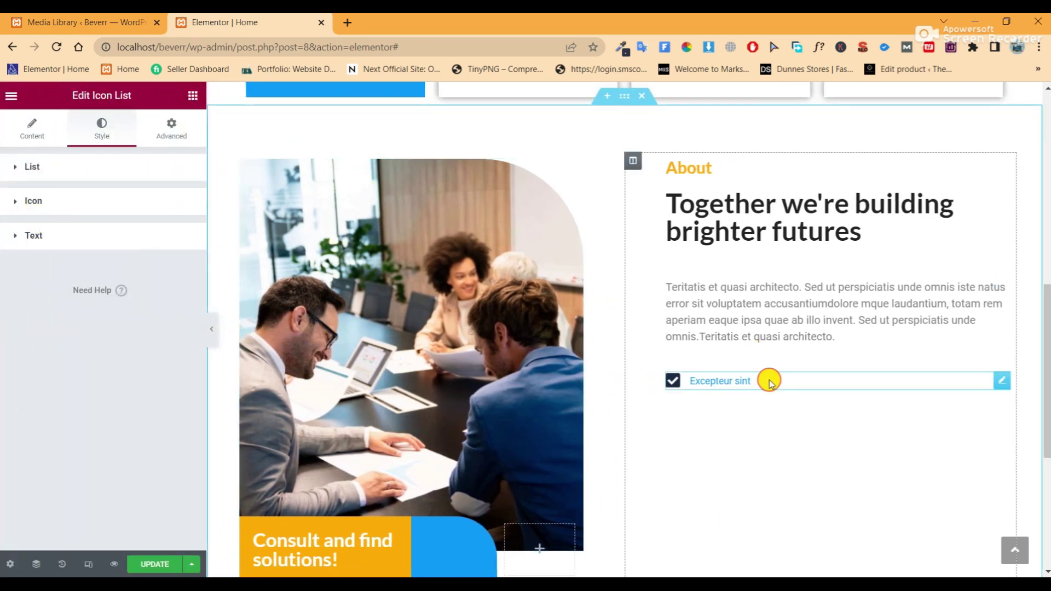
click(88, 239)
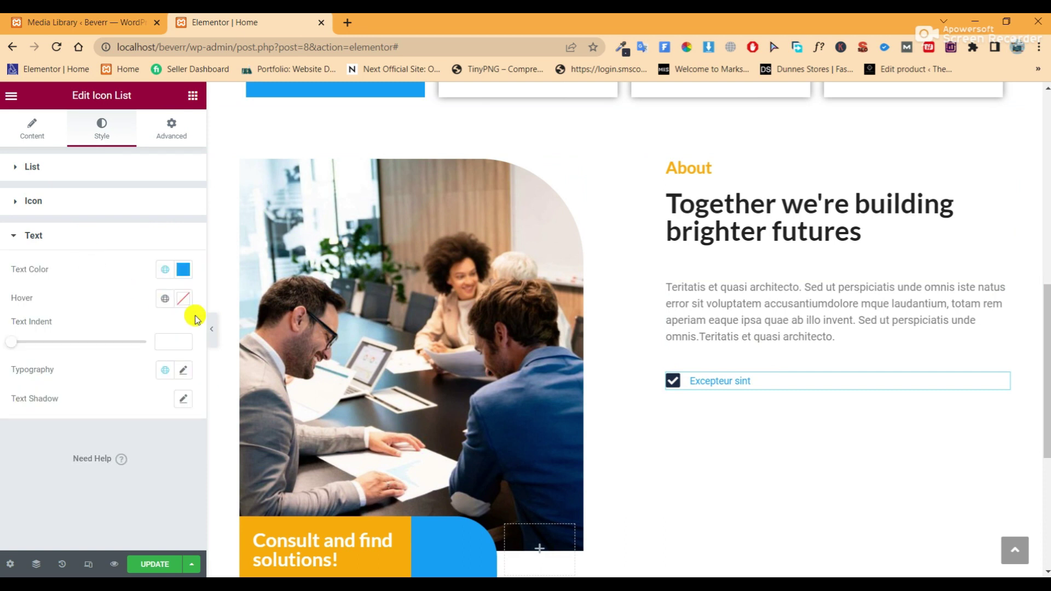
Set the list text's typography size to 20 and try out font weights
click(181, 378)
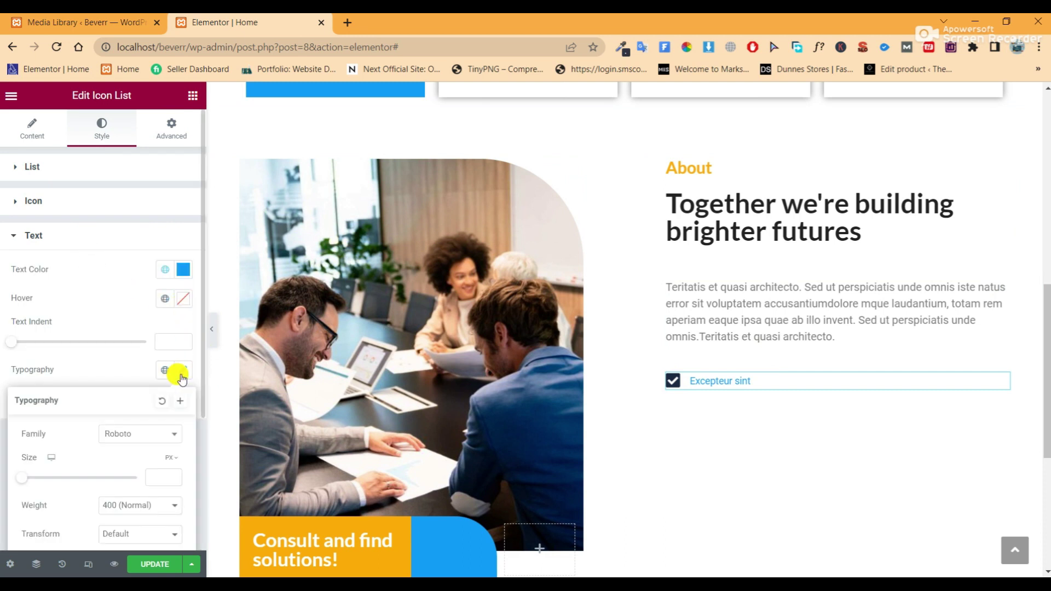
scroll(164, 405, down, 2)
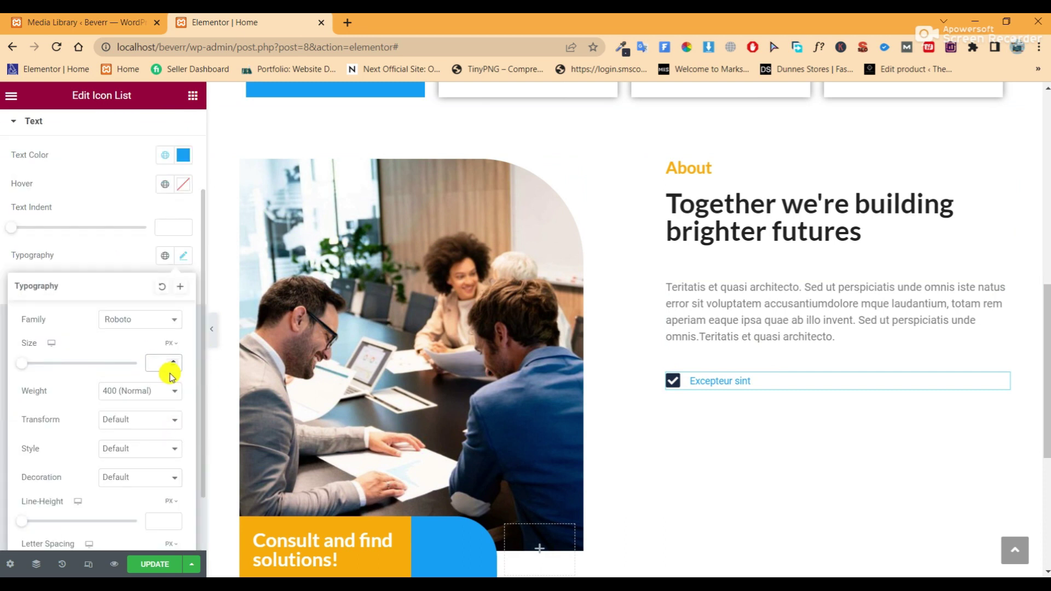
text(20)
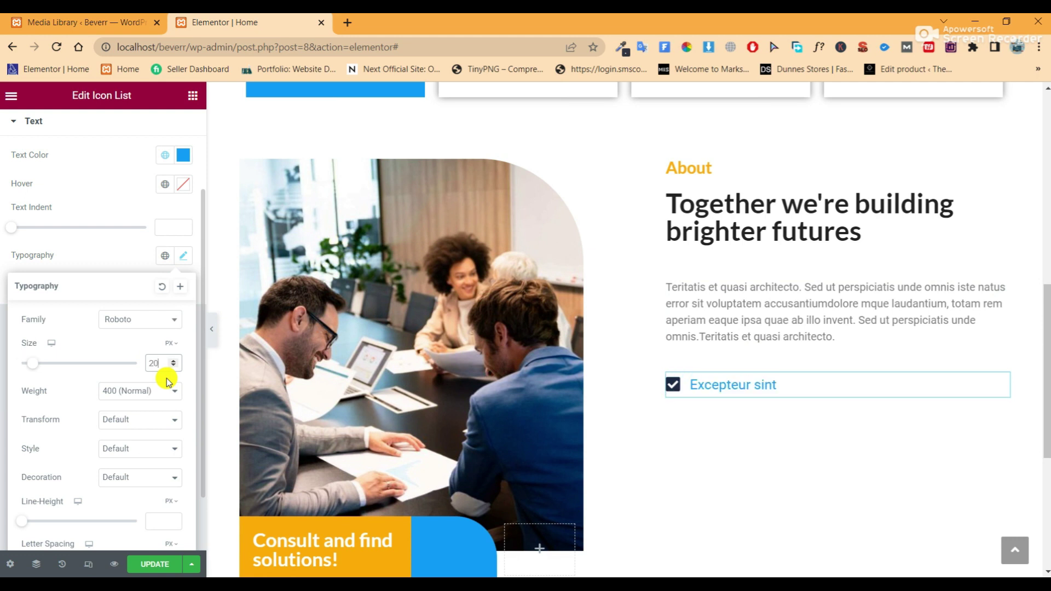
click(146, 391)
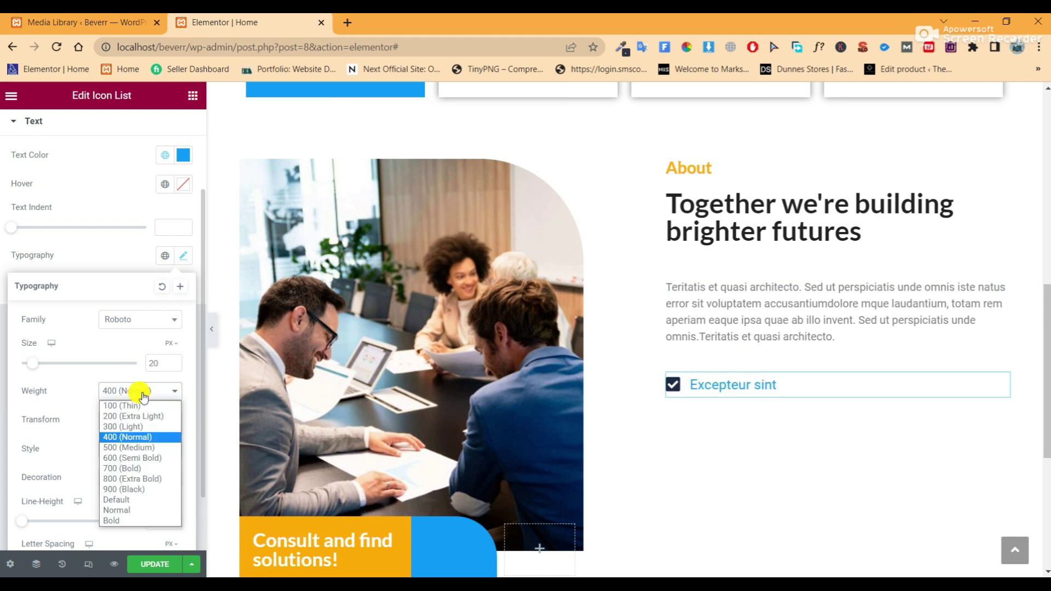
click(141, 459)
scroll(148, 446, down, 1)
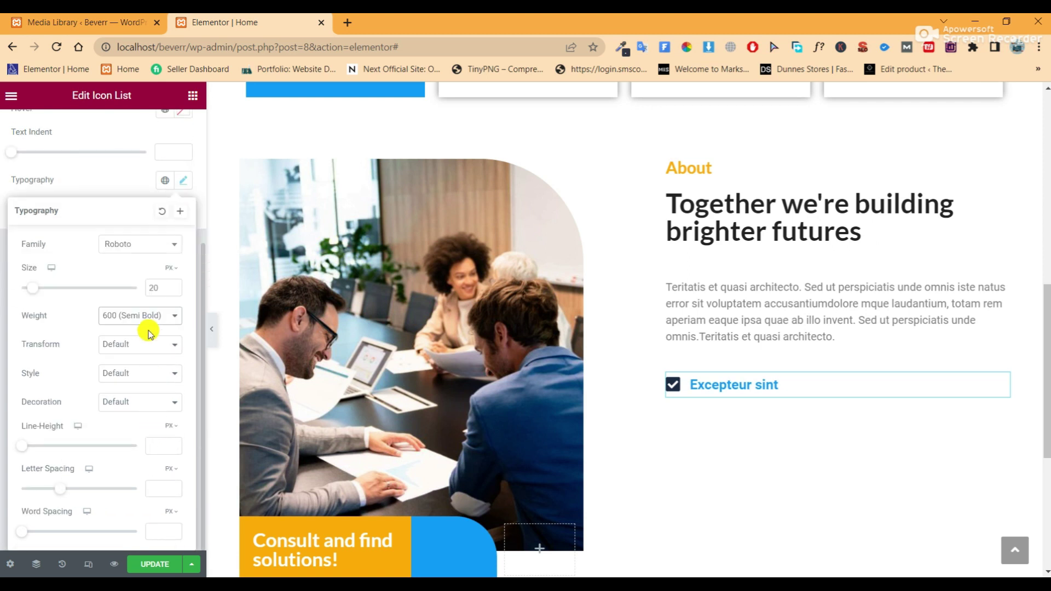
click(141, 315)
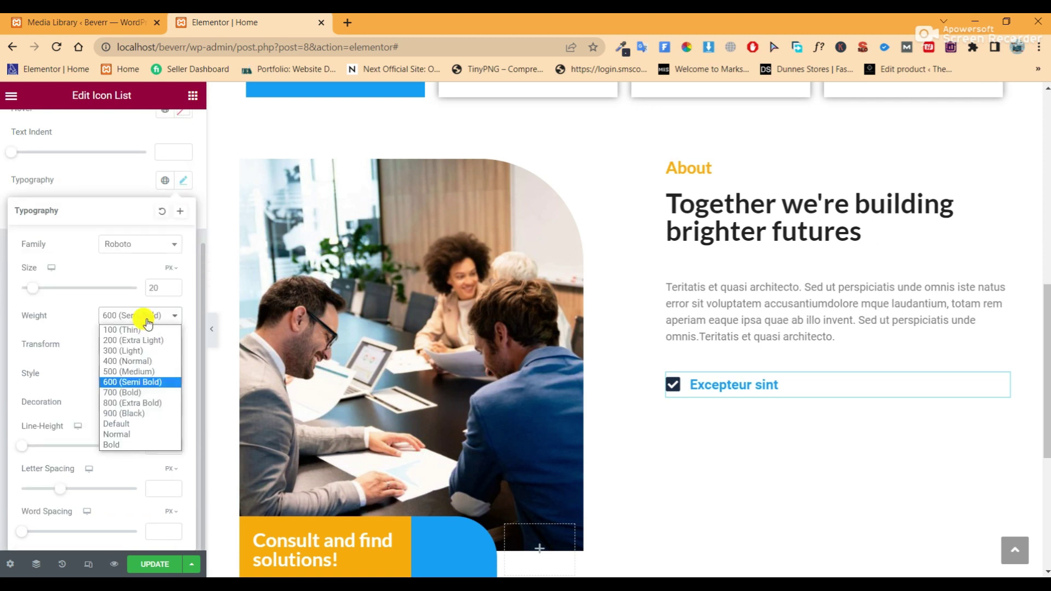
click(140, 373)
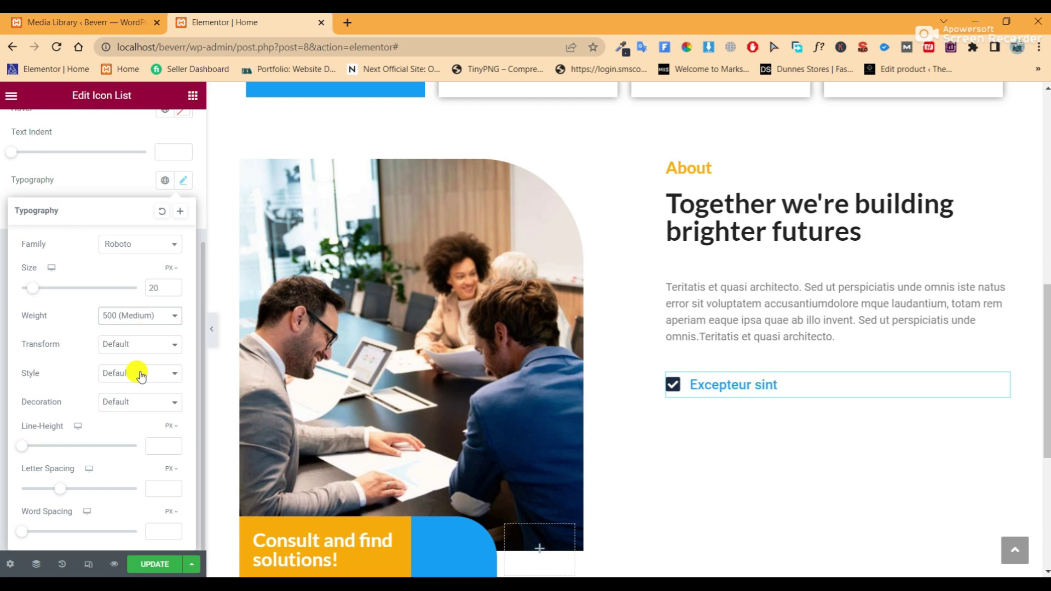
Switch the list text font to Lato at 600 Semi Bold and preview it
click(151, 248)
text(lat)
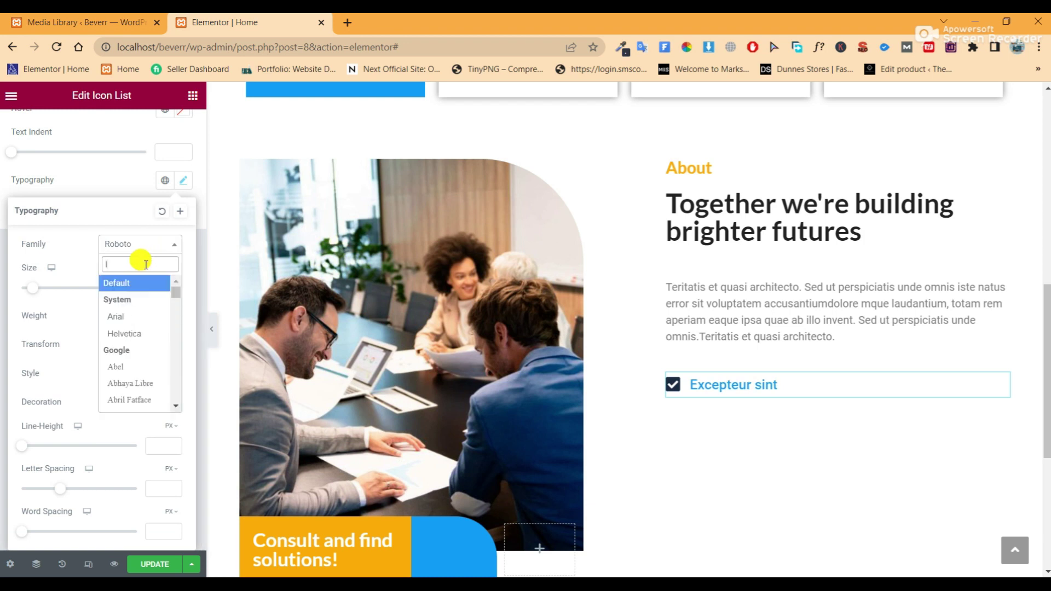
text(o)
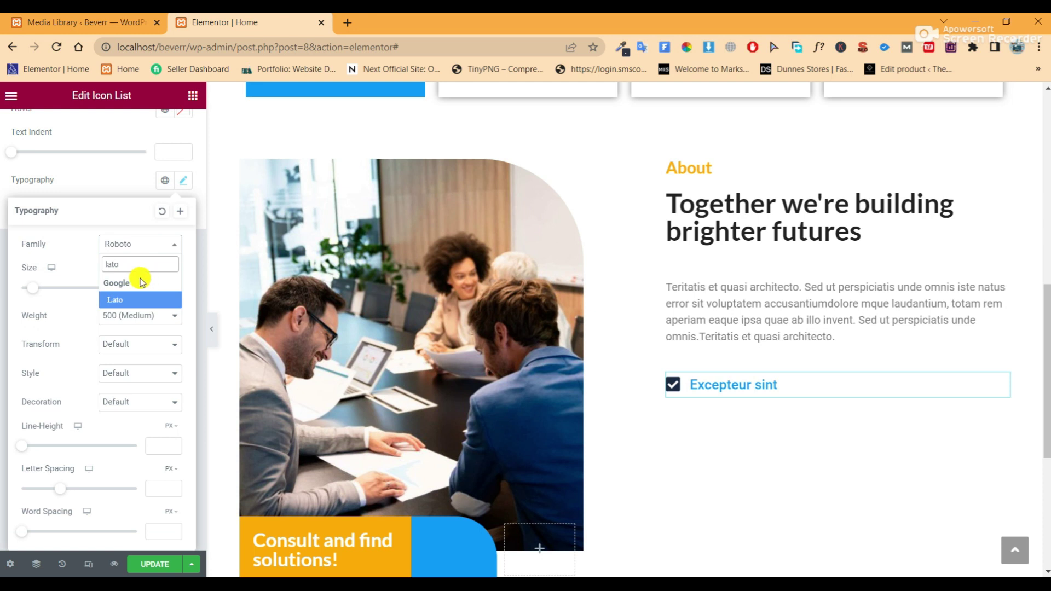
click(140, 299)
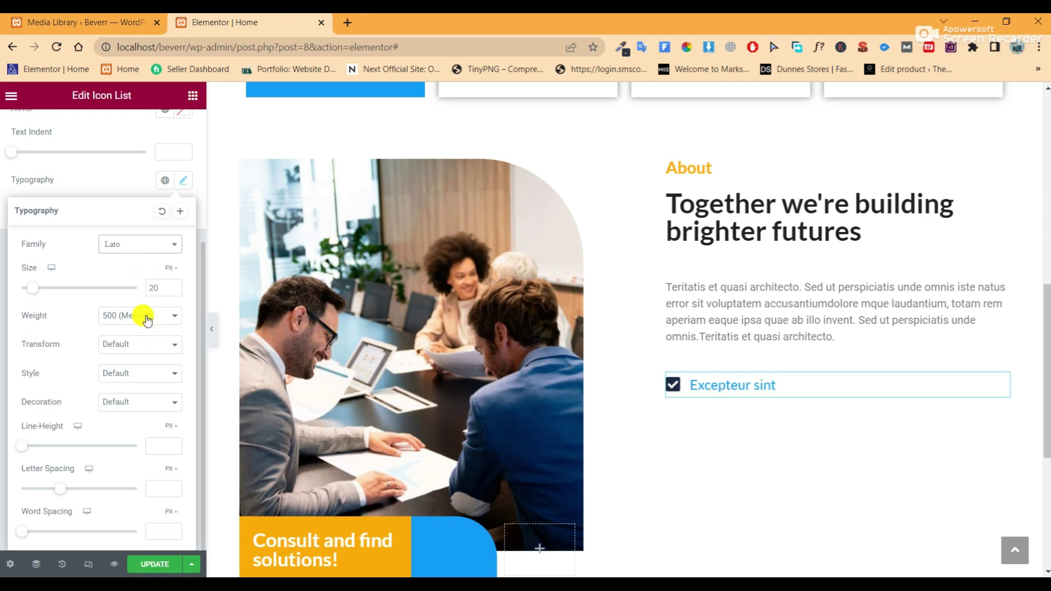
click(147, 321)
click(141, 377)
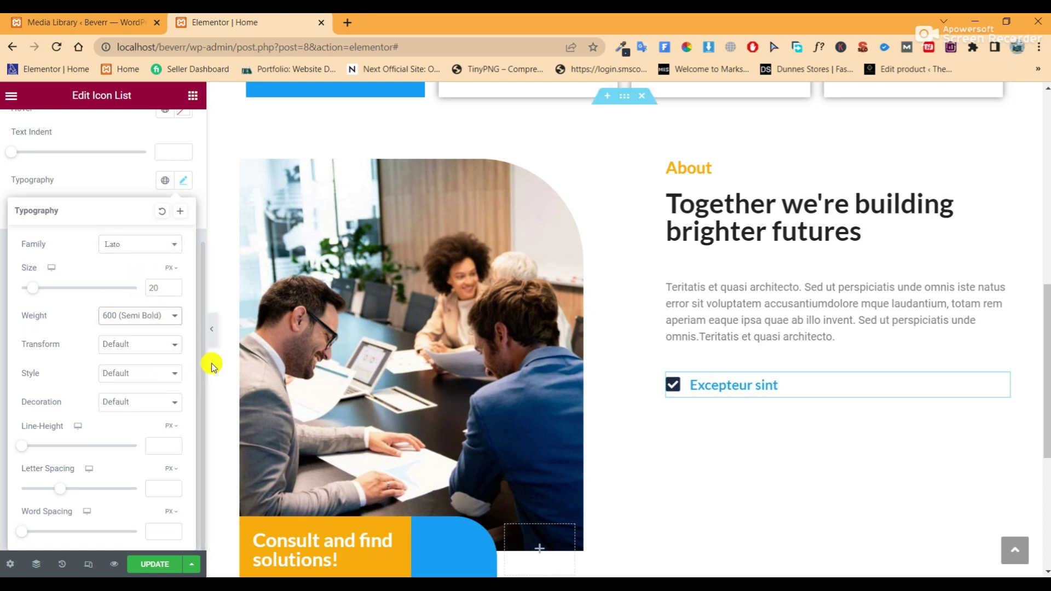
click(212, 329)
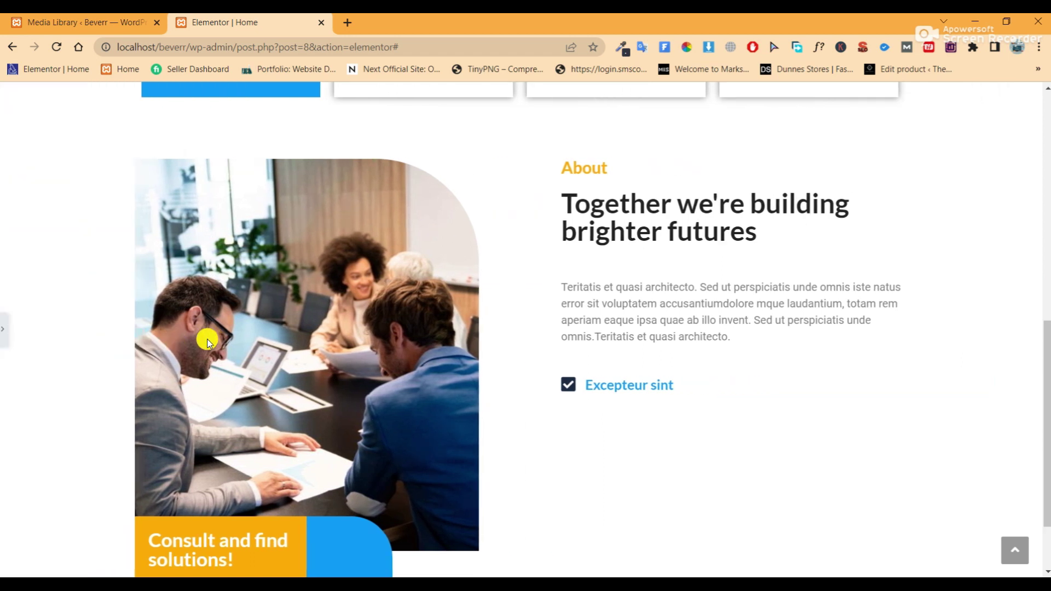
click(5, 333)
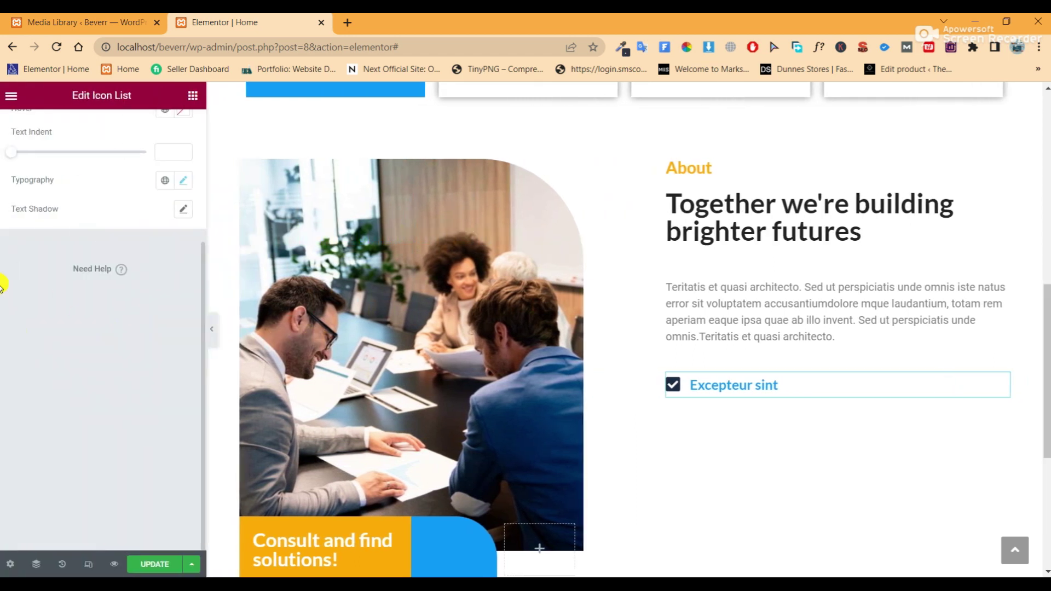
scroll(82, 274, up, 4)
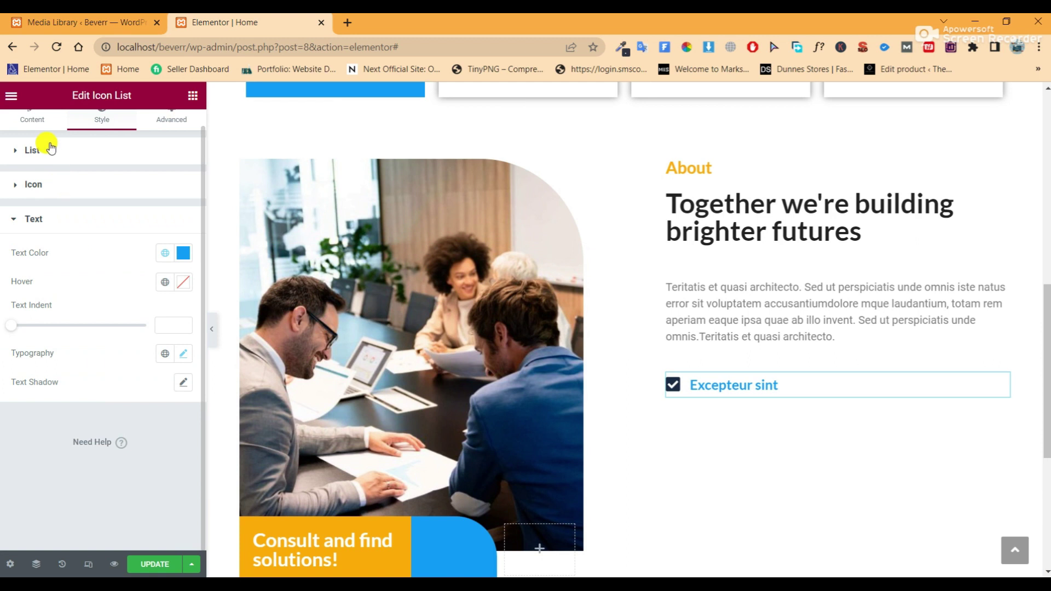
click(45, 146)
Duplicate the checklist item twice and set the space between items to 15
click(26, 139)
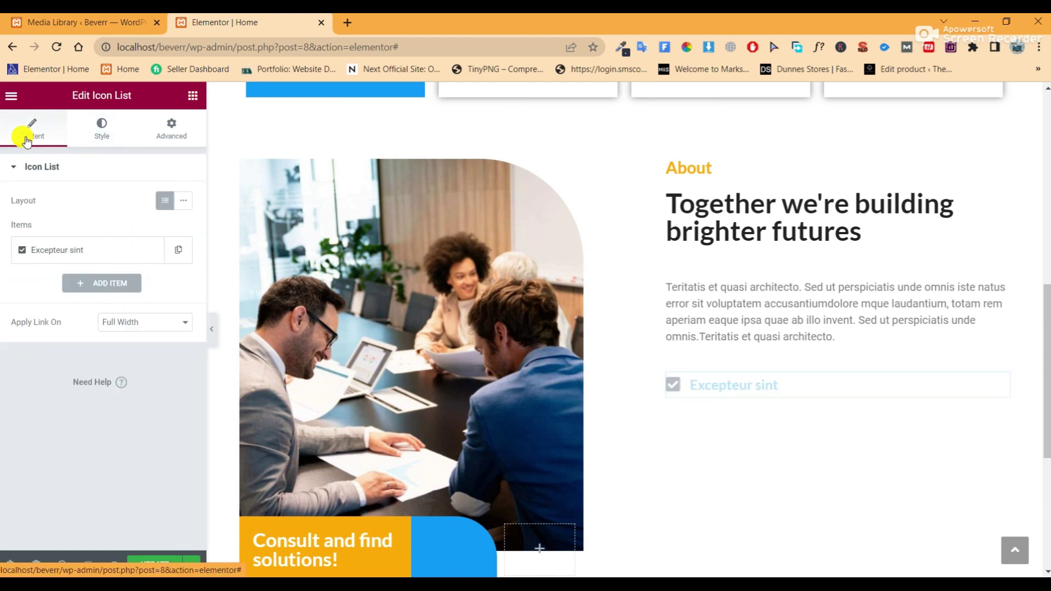
click(177, 254)
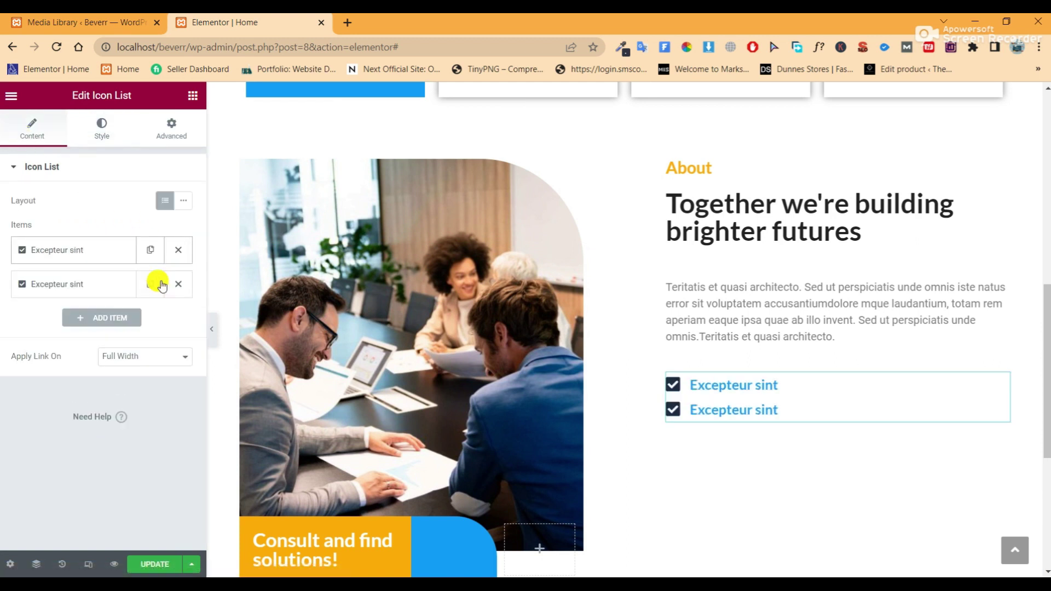
click(156, 286)
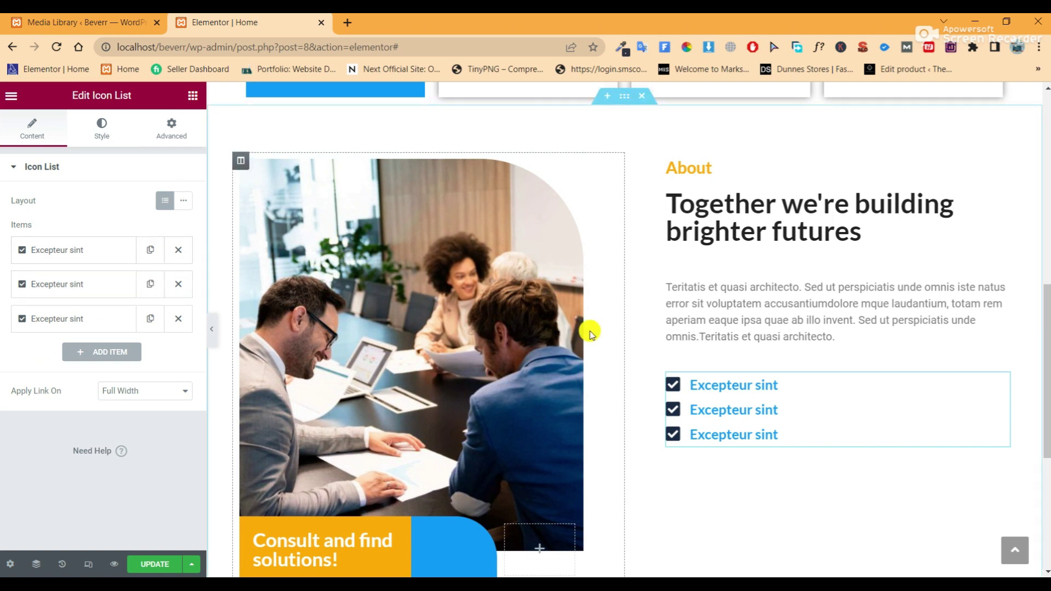
click(85, 134)
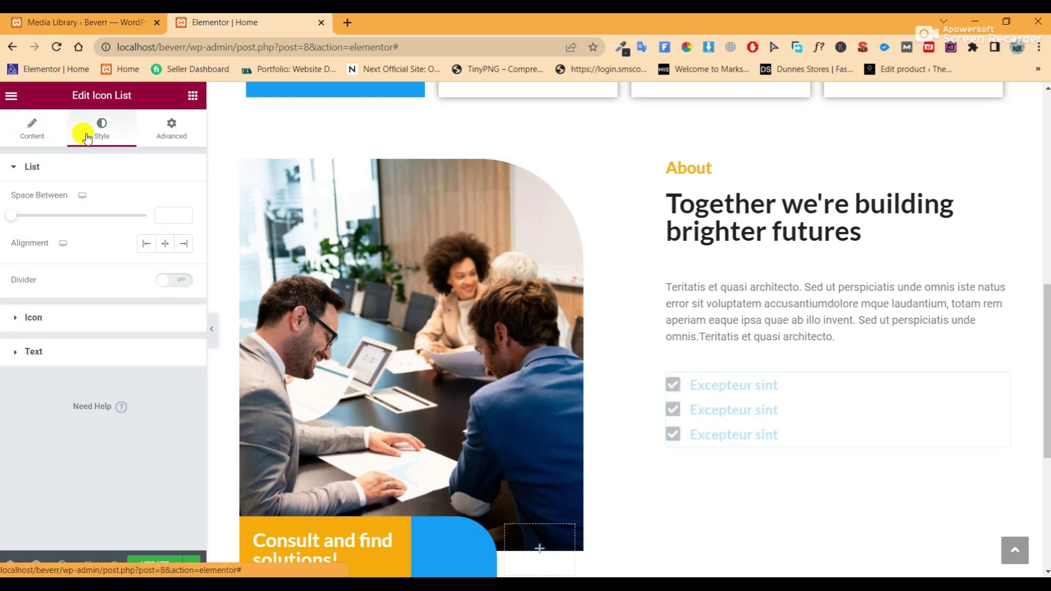
click(167, 221)
text(15)
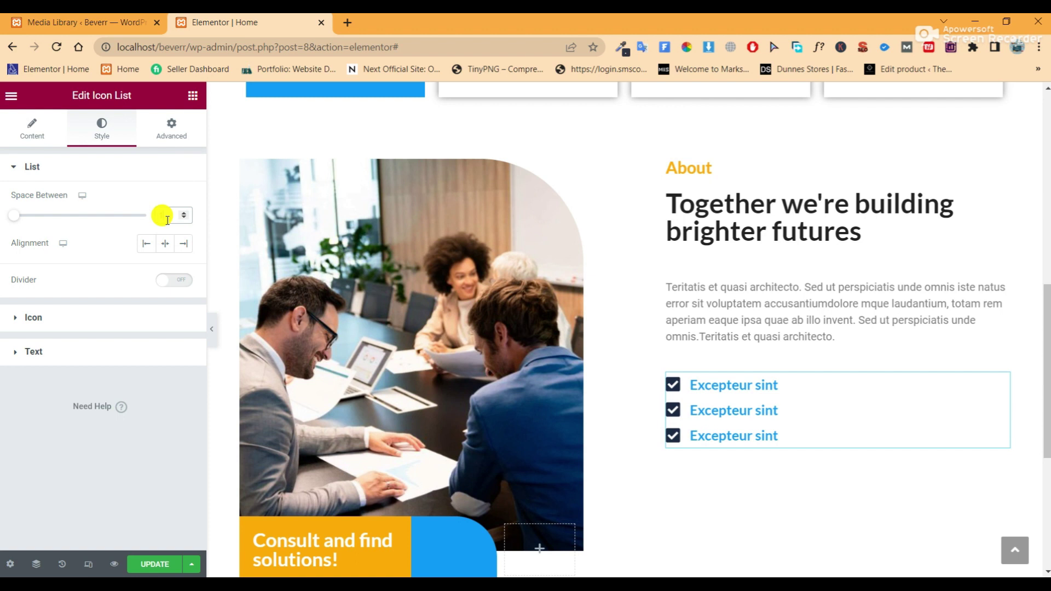
click(213, 331)
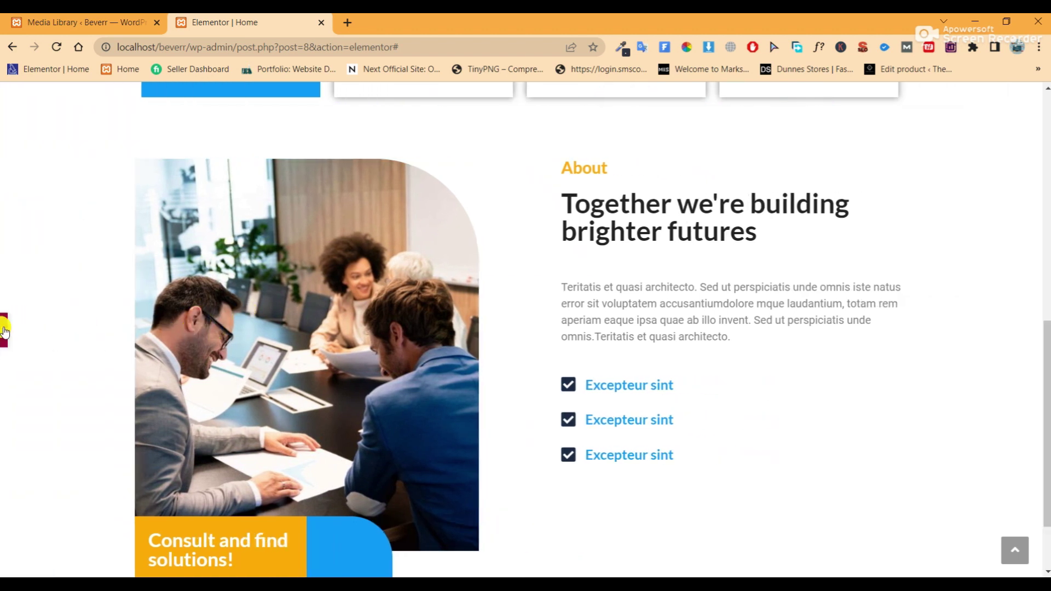
click(4, 331)
Replace the second item's text with 'Reprehenderit in voluptate' copied from the notes
click(19, 137)
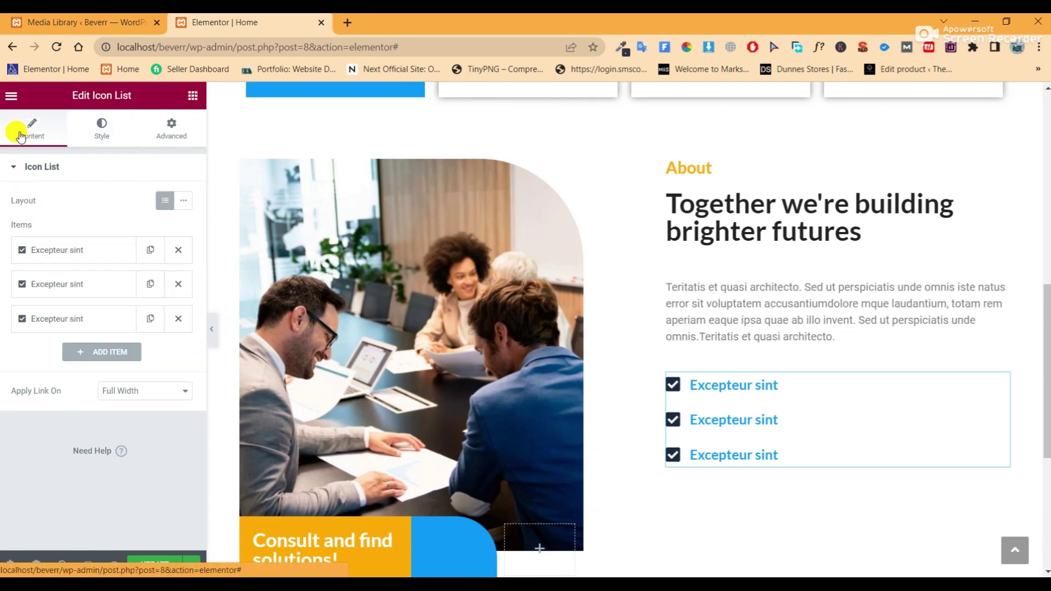
click(87, 284)
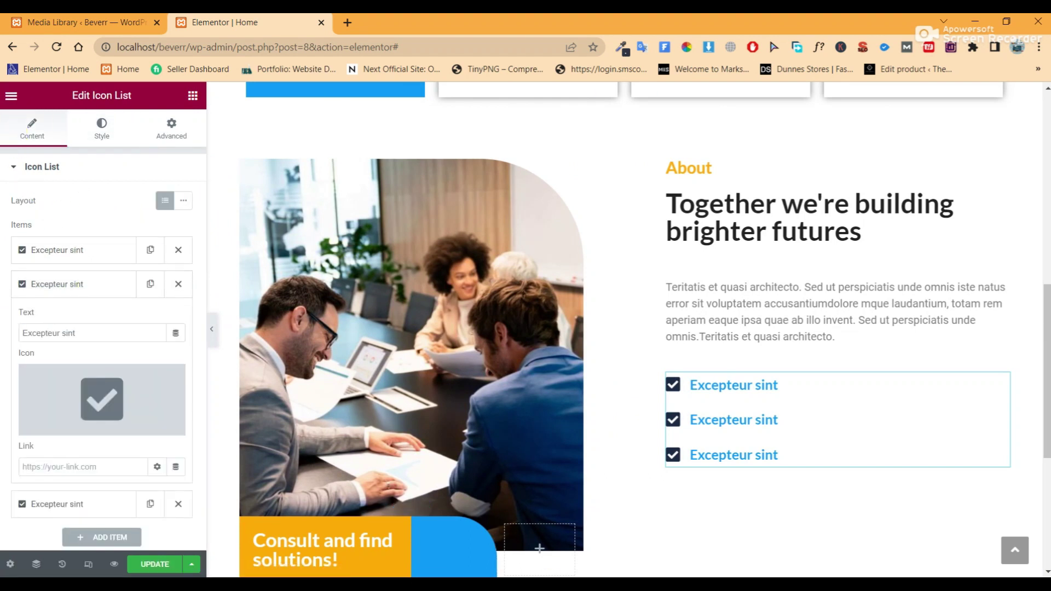
click(521, 575)
click(359, 252)
drag(358, 252, 210, 255)
right_click(210, 256)
click(255, 295)
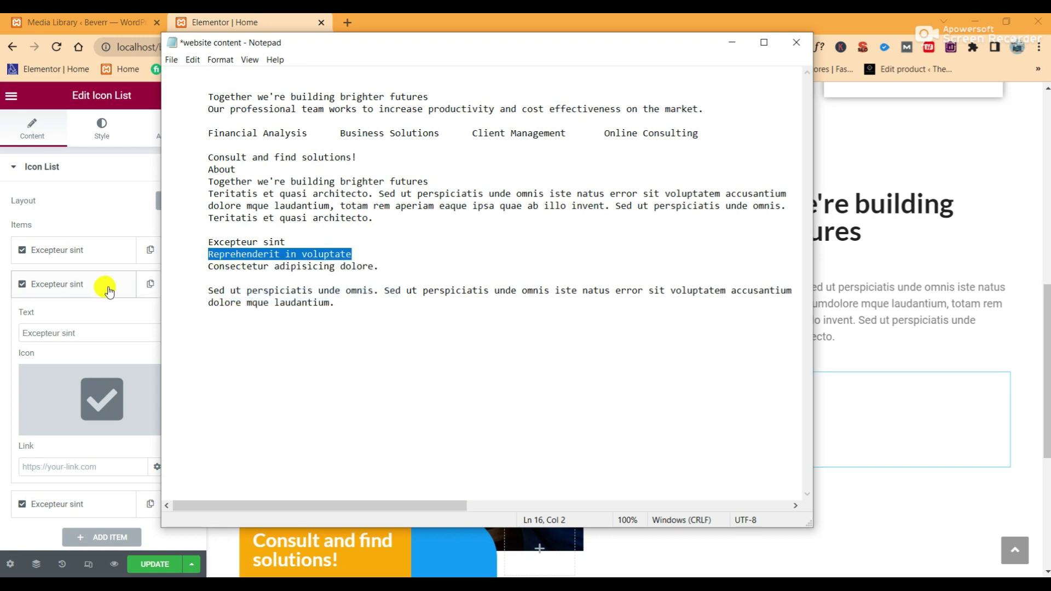
click(103, 285)
click(85, 290)
drag(79, 334, 21, 333)
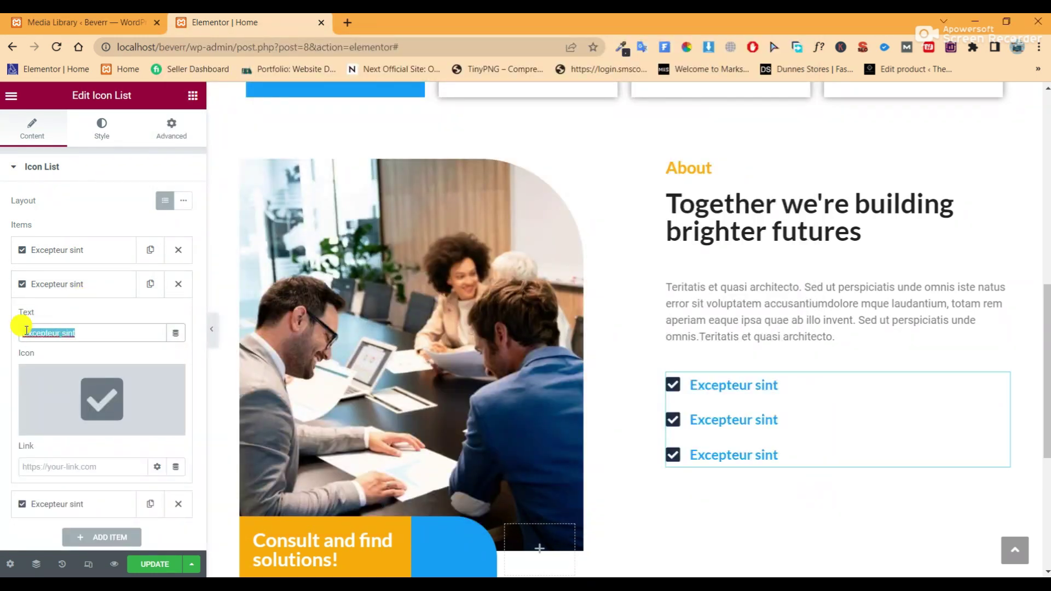
right_click(54, 333)
click(106, 85)
click(41, 282)
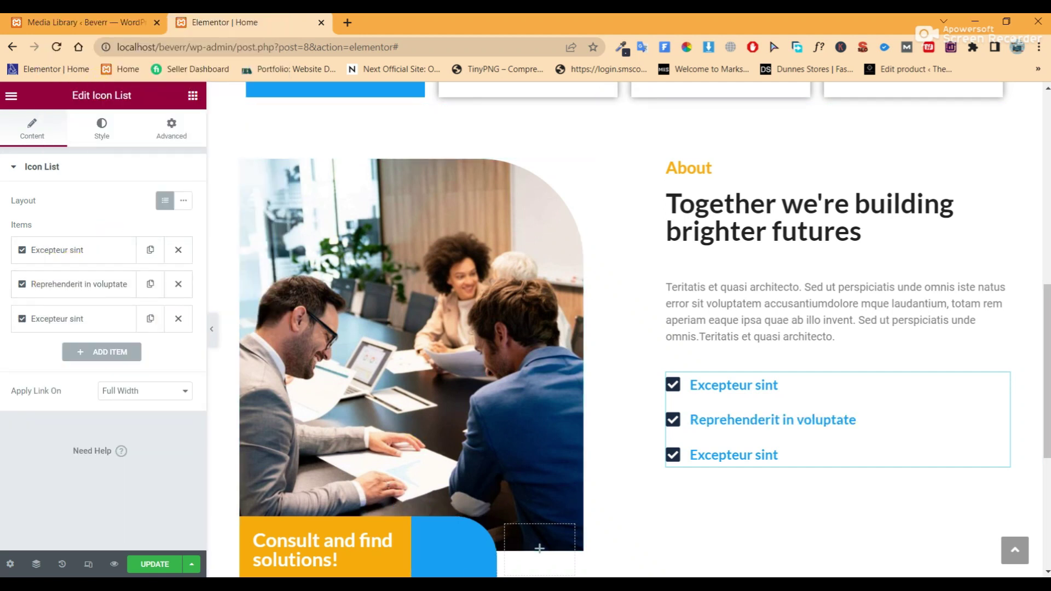
Replace the third item's text with 'Consectetur adipisicing dolore.' from the notes
key(alt+Tab)
drag(380, 267, 209, 267)
right_click(208, 266)
click(244, 299)
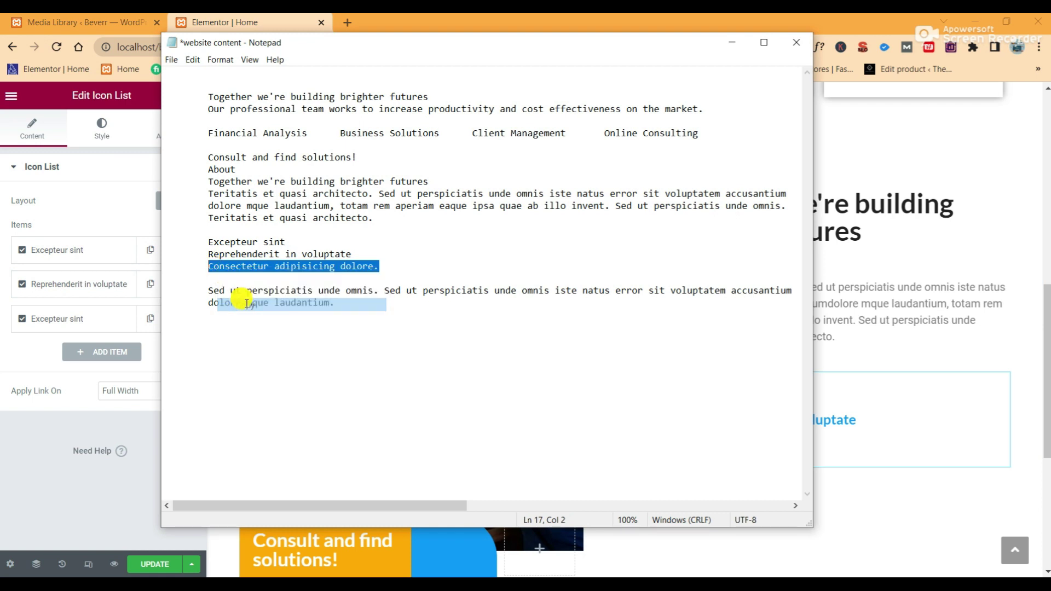
key(alt+Tab)
click(98, 321)
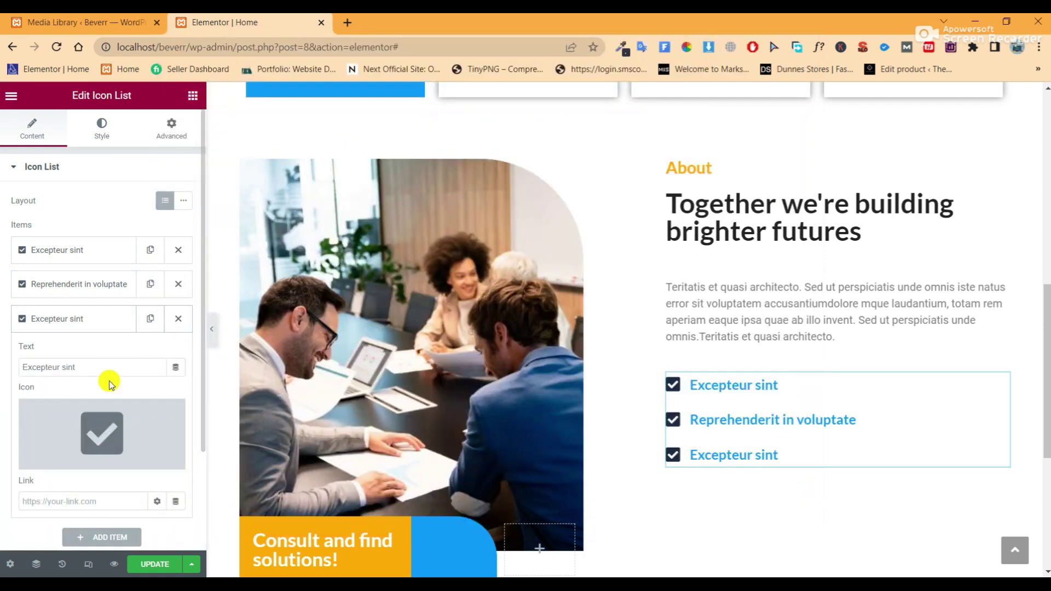
drag(90, 367, 1, 368)
right_click(44, 367)
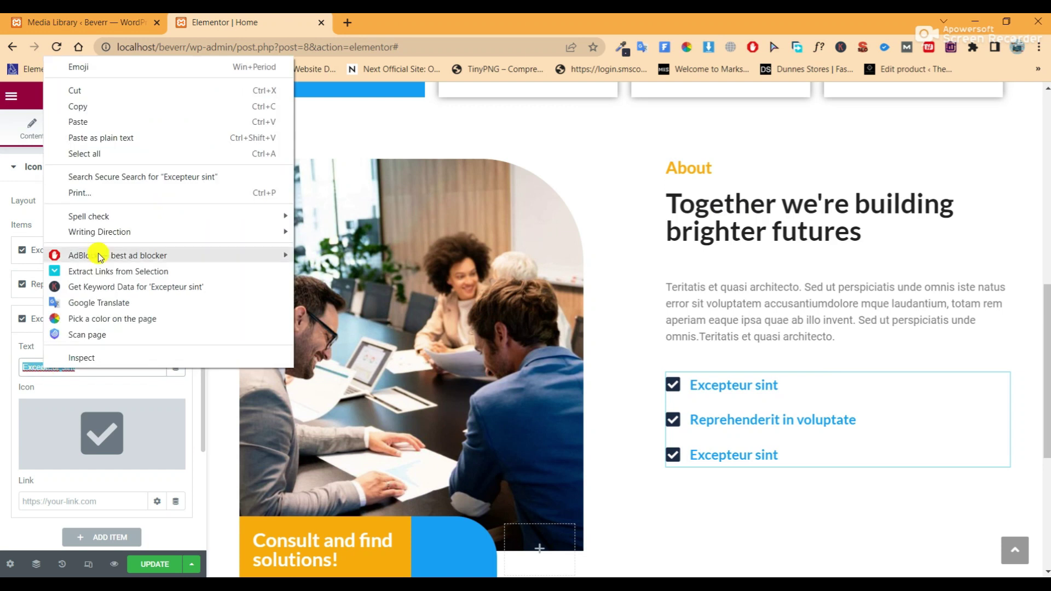
click(97, 127)
Save the page with Update and preview the three-item list
click(154, 564)
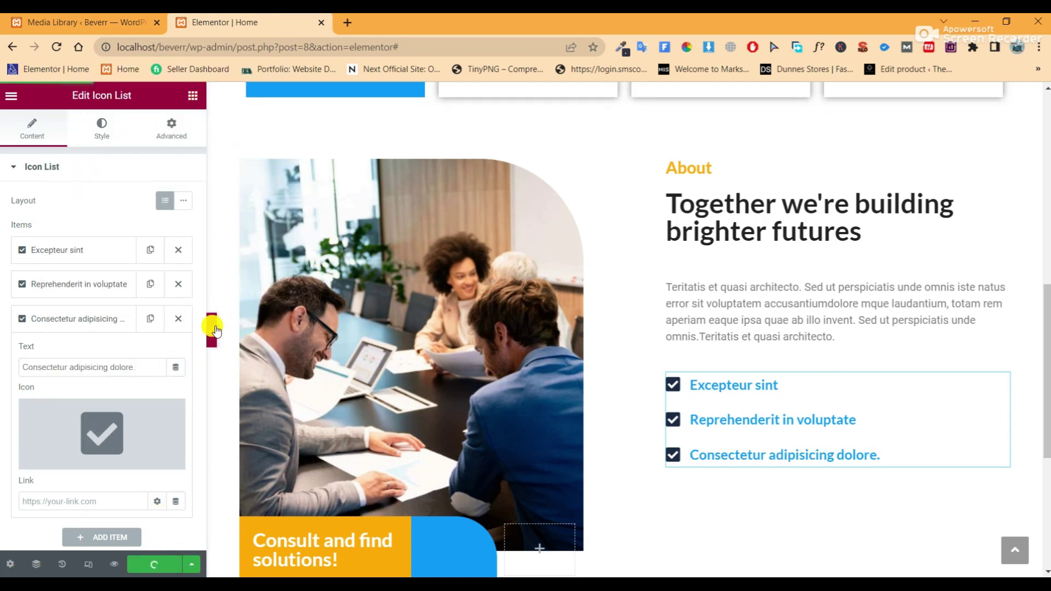
click(217, 324)
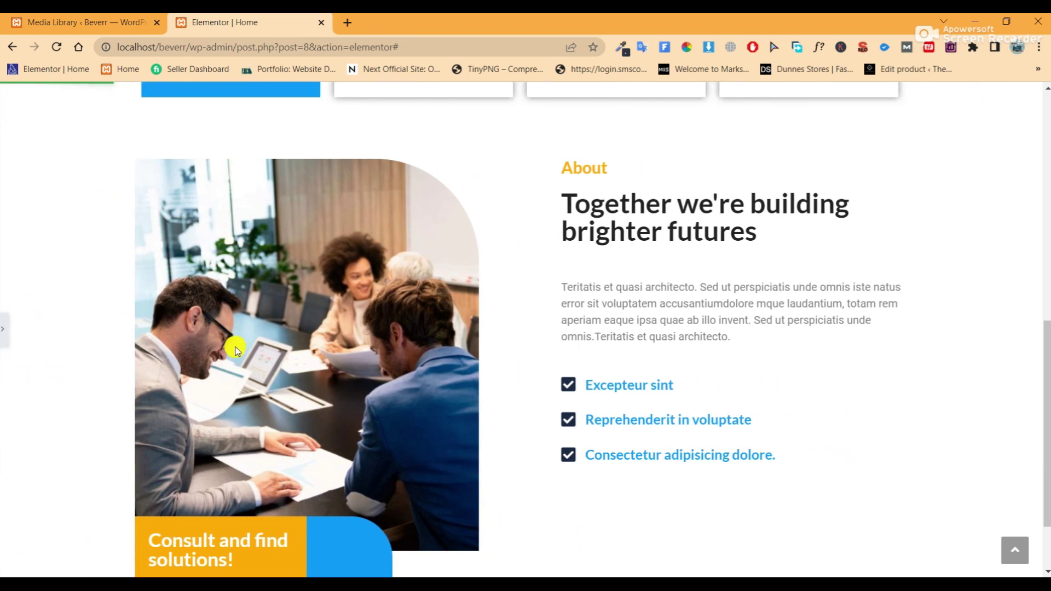
click(4, 332)
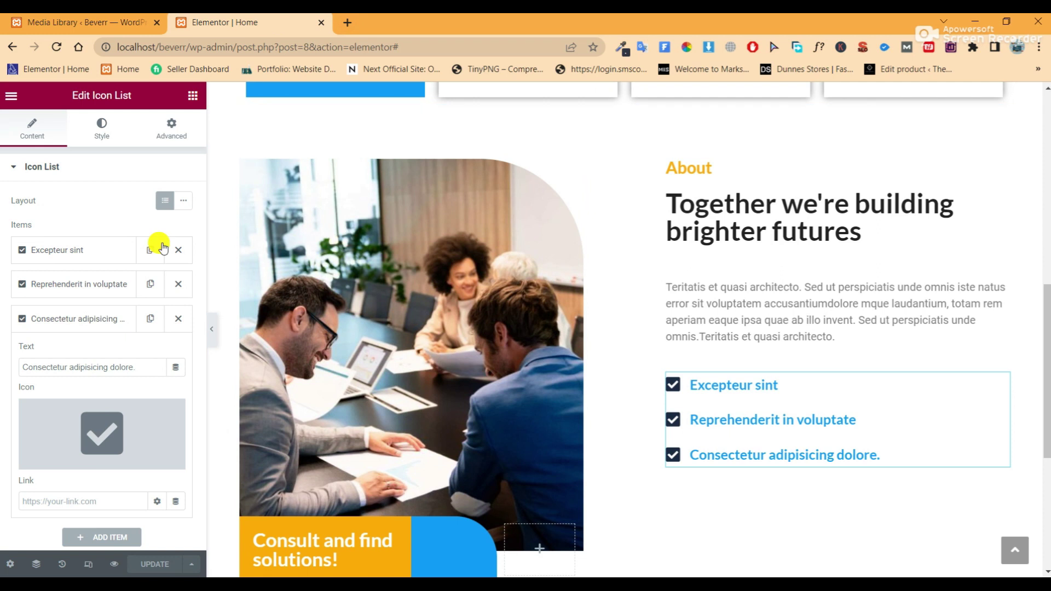
Add a Text Editor paragraph under the checklist styled like the existing paragraph
click(194, 96)
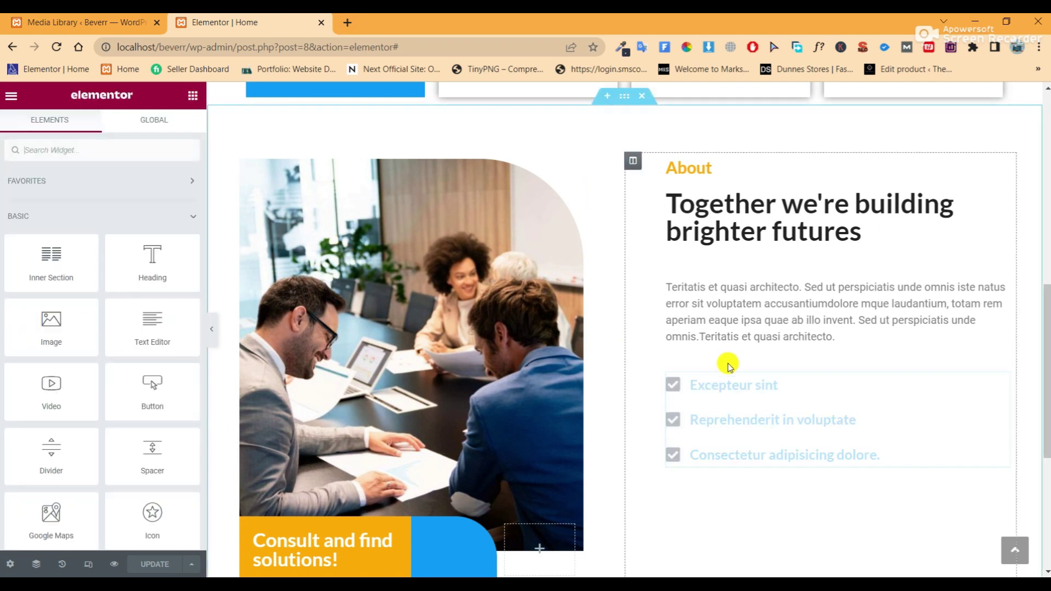
drag(146, 318, 763, 454)
scroll(768, 464, down, 2)
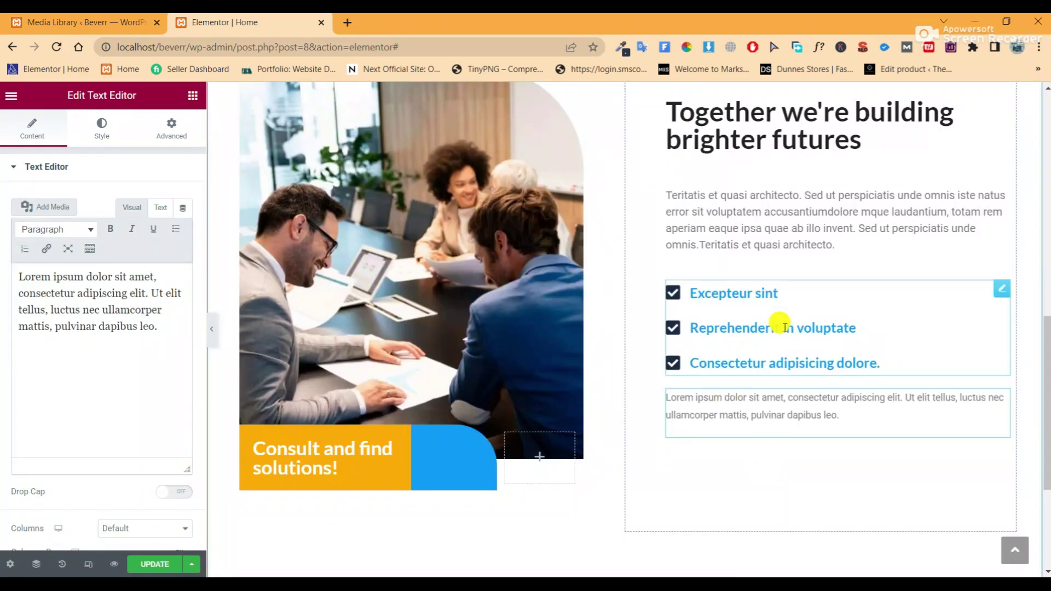
right_click(816, 229)
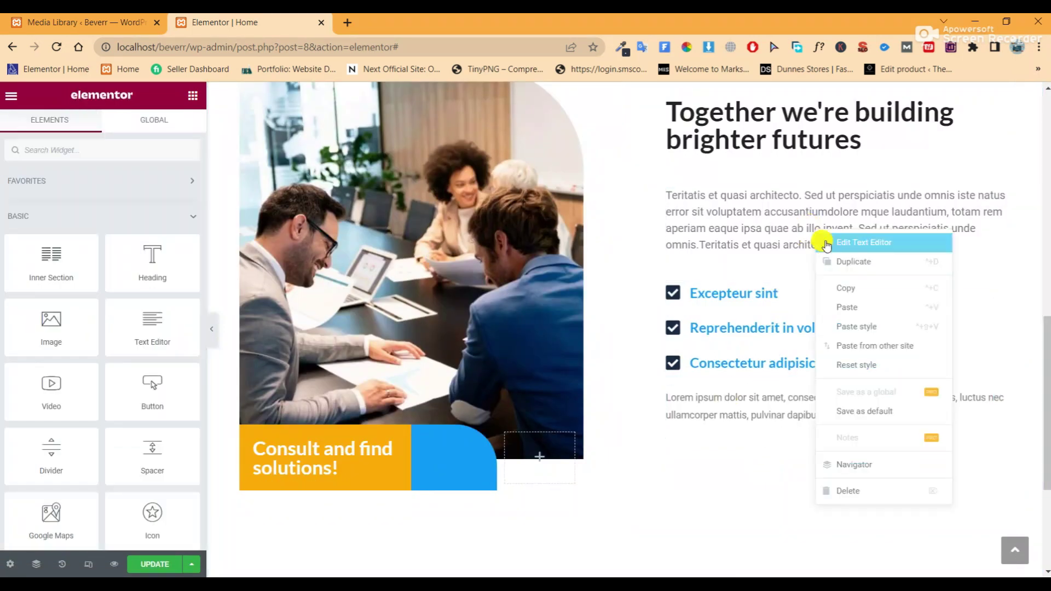
click(849, 284)
right_click(817, 399)
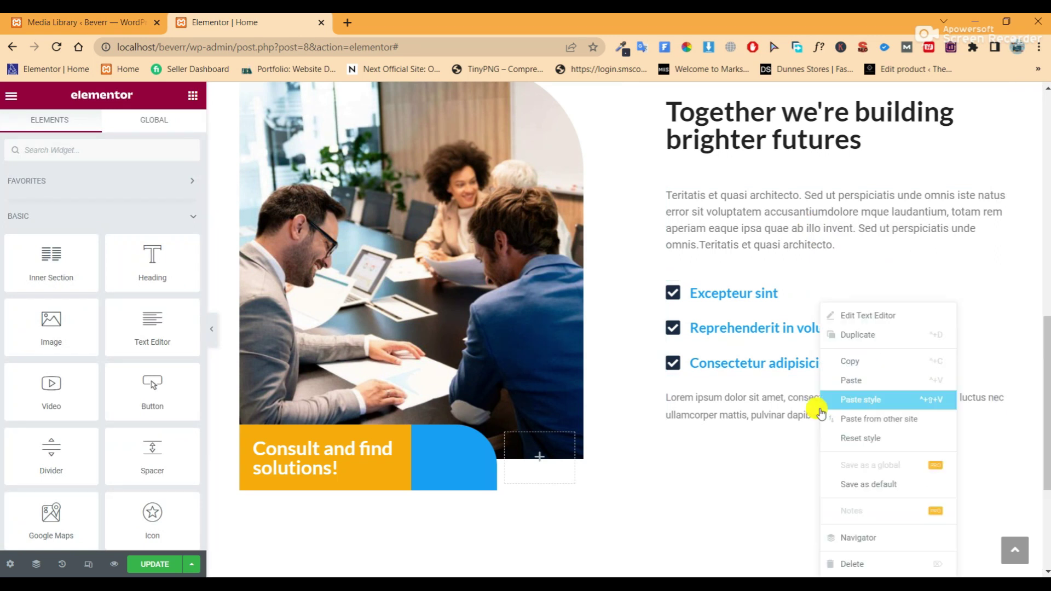
click(858, 400)
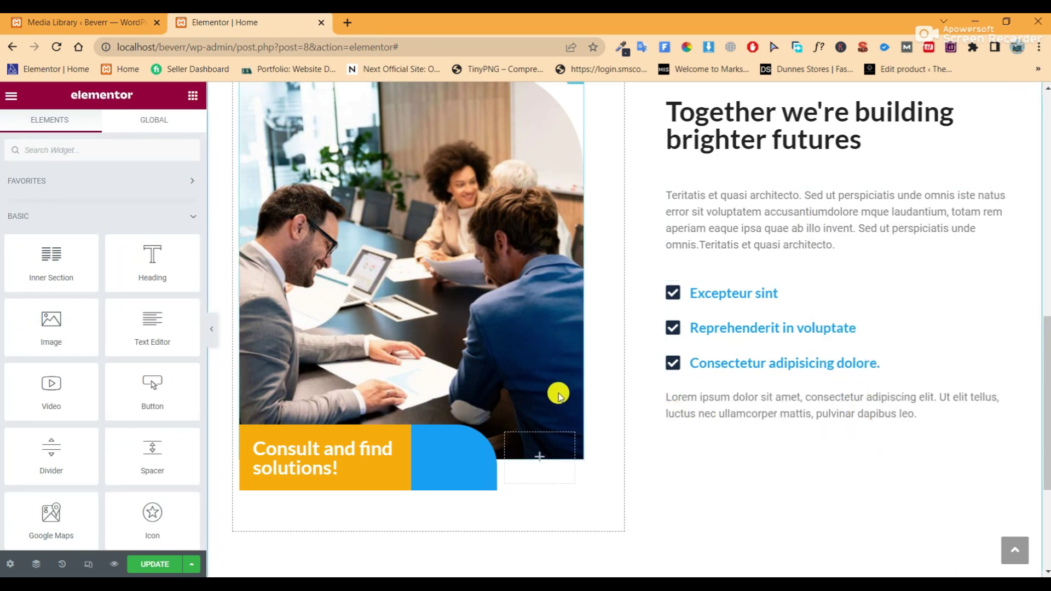
Copy the hero's blue Learn More button and paste it below the new paragraph
scroll(703, 392, up, 5)
scroll(703, 386, up, 2)
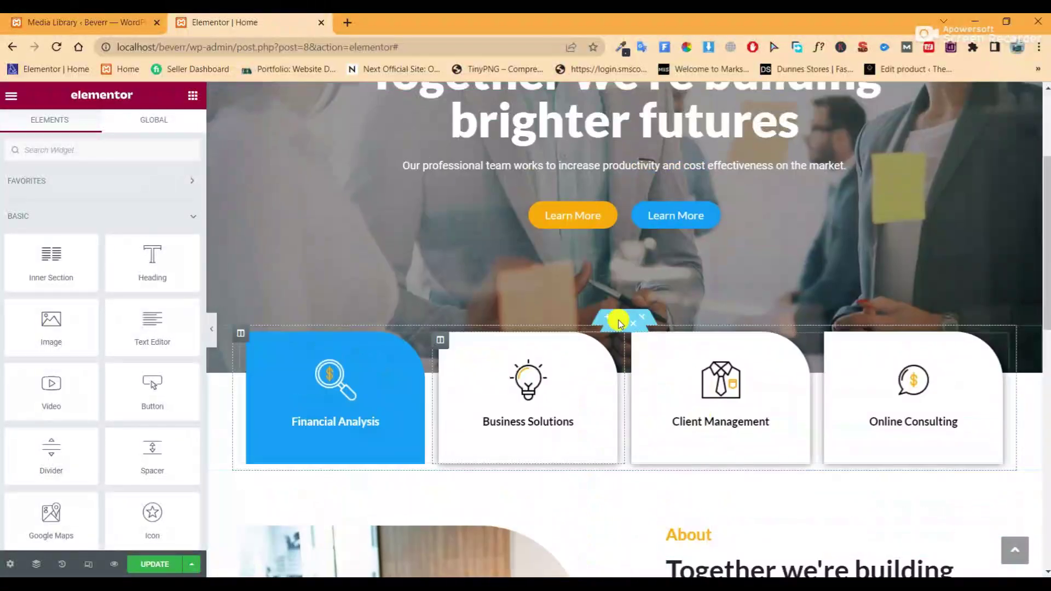
right_click(709, 213)
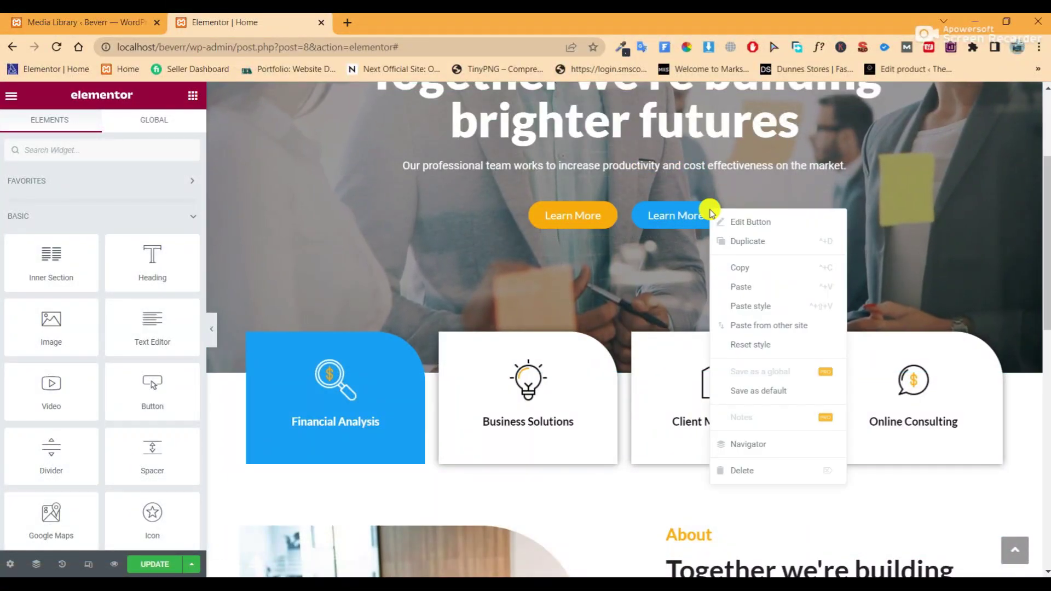
click(732, 265)
scroll(757, 329, down, 2)
scroll(681, 288, down, 7)
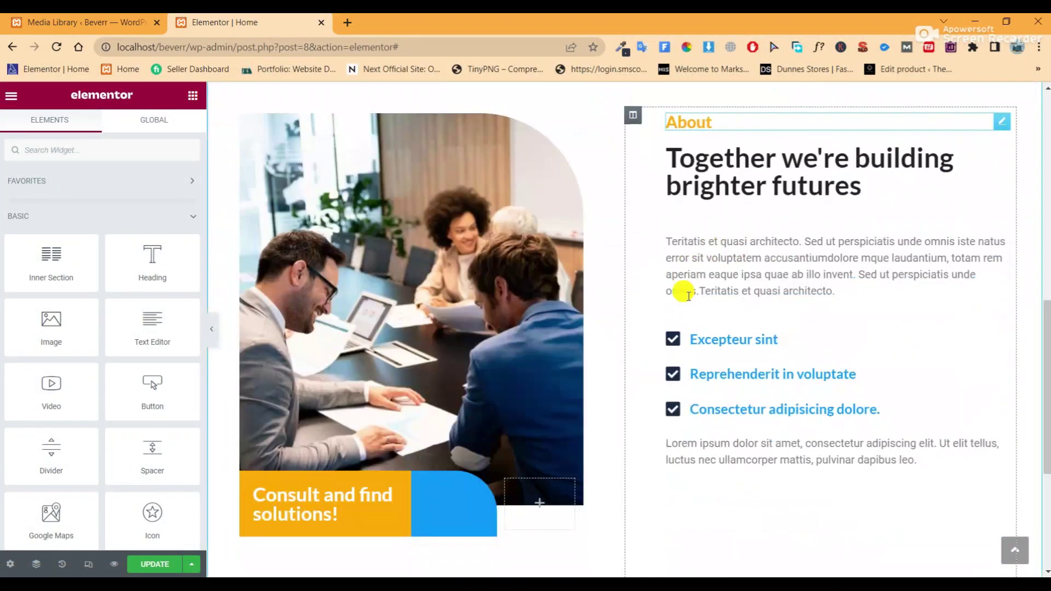
right_click(715, 366)
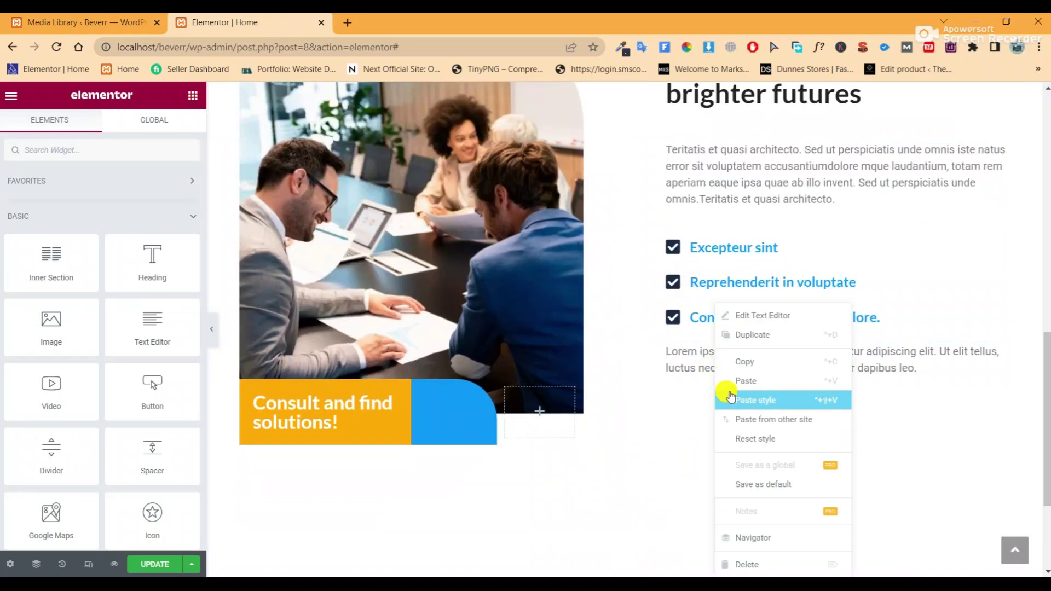
click(728, 381)
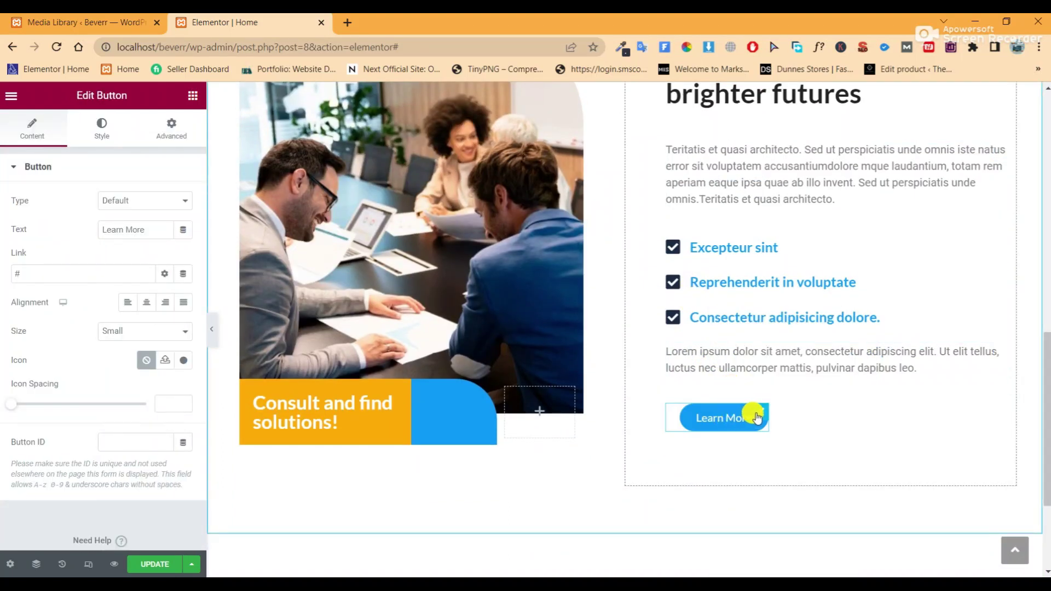
Clear all of the button's Advanced margins and save the page
click(171, 129)
drag(149, 216, 136, 219)
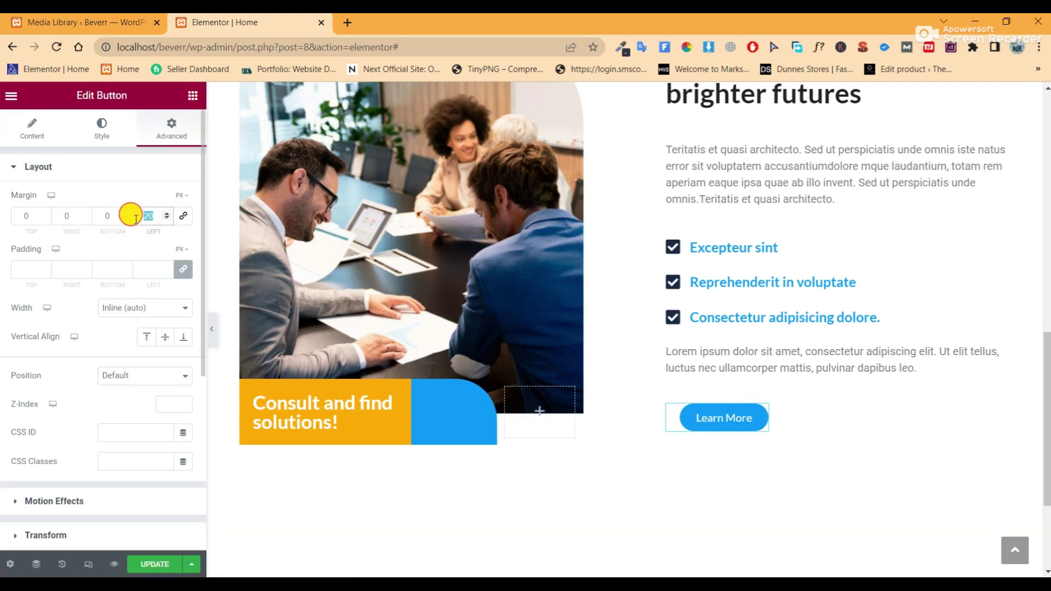
key(BackSpace)
click(183, 216)
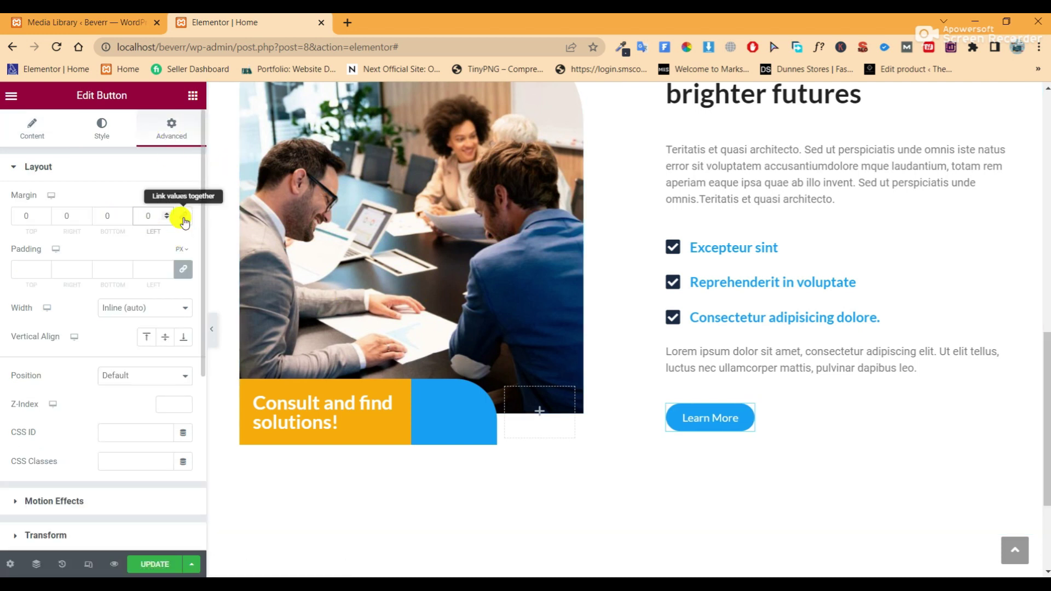
key(BackSpace)
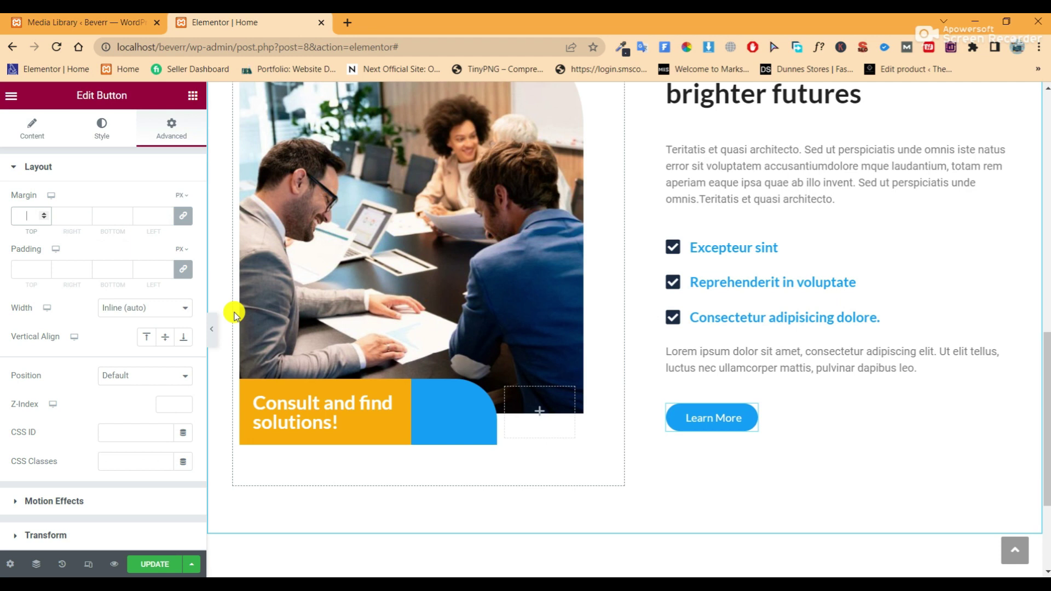
scroll(412, 522, up, 1)
click(154, 564)
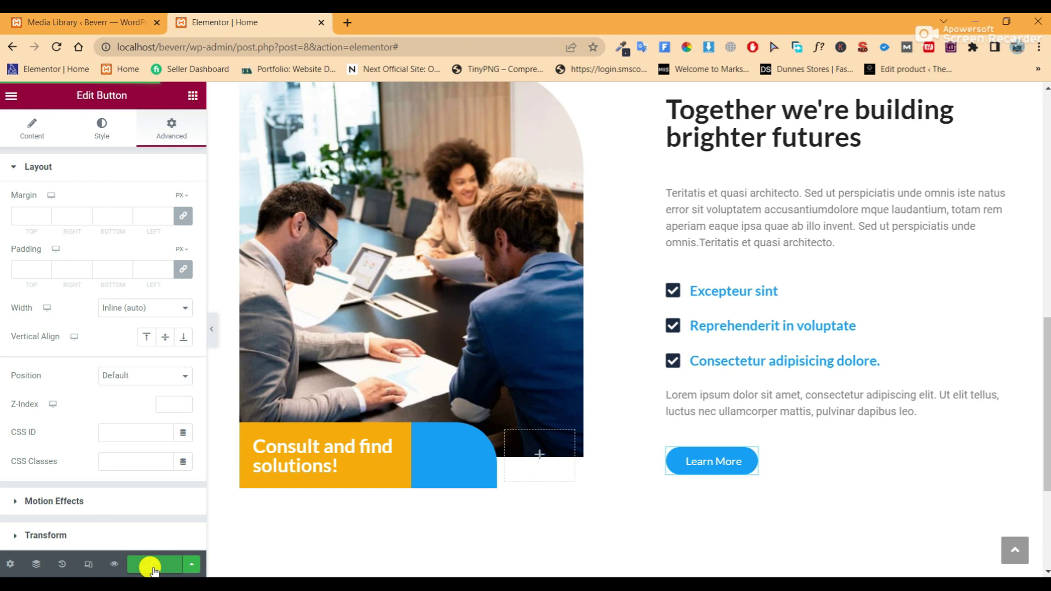
Preview the saved Home page in a new tab, scroll through it, then close it
click(114, 564)
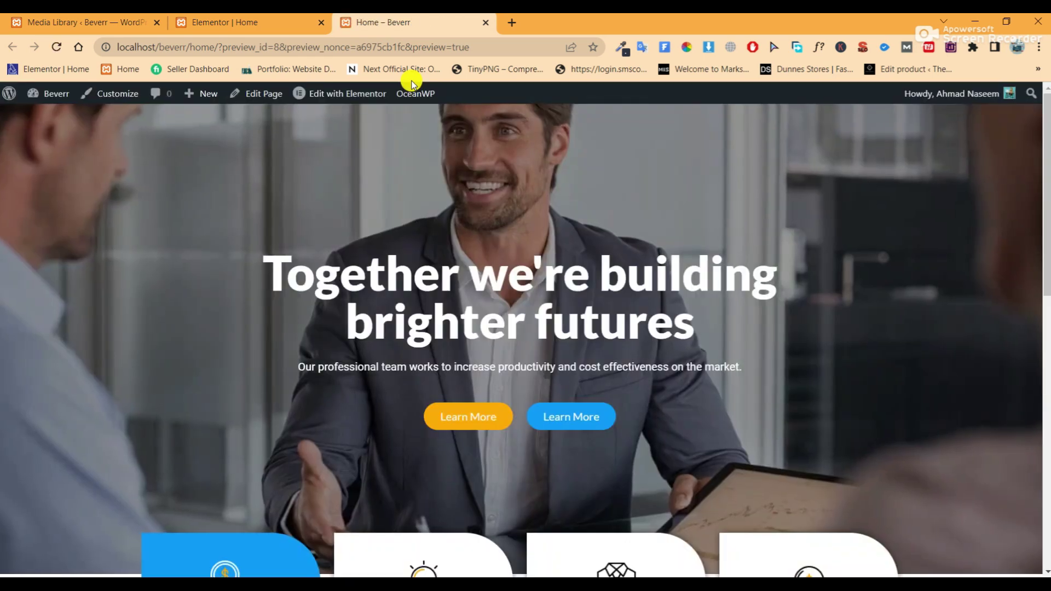
scroll(730, 305, down, 8)
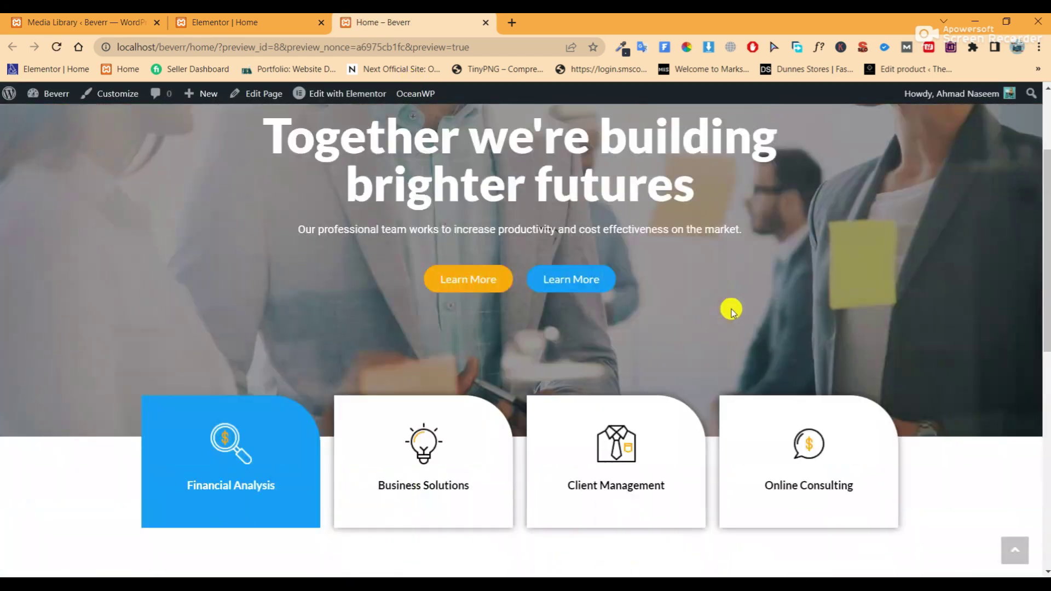
scroll(731, 312, down, 4)
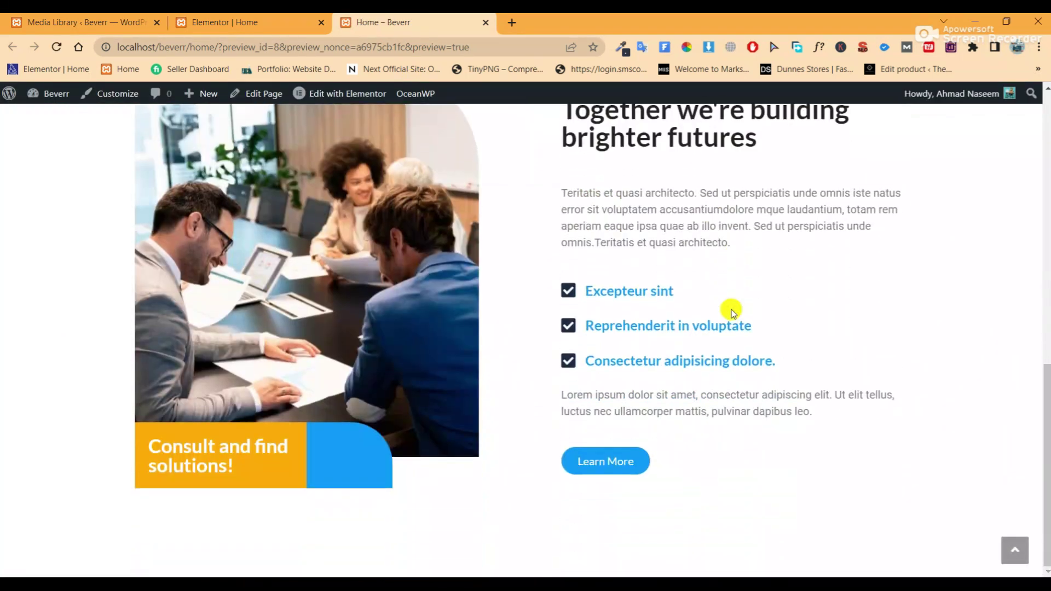
scroll(733, 312, up, 12)
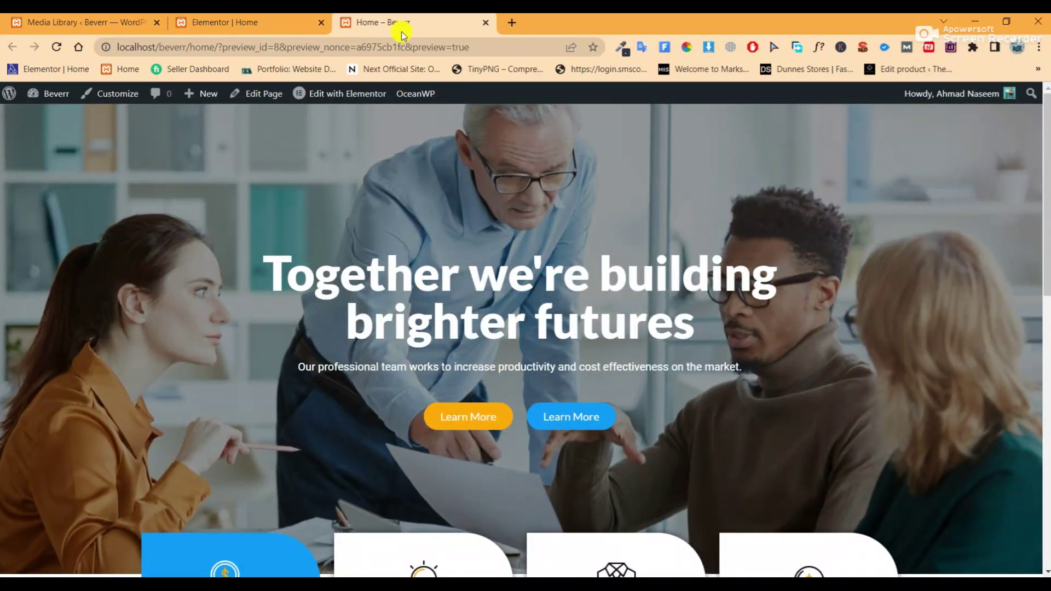
click(487, 22)
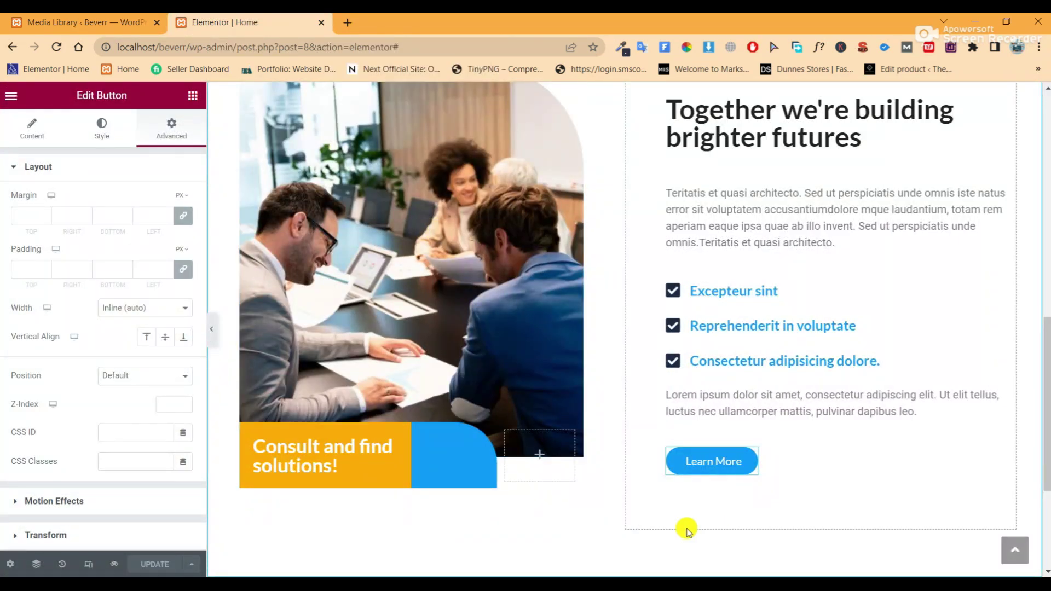
Add a single-column section below About and drop a two-column Inner Section into it
scroll(672, 502, down, 4)
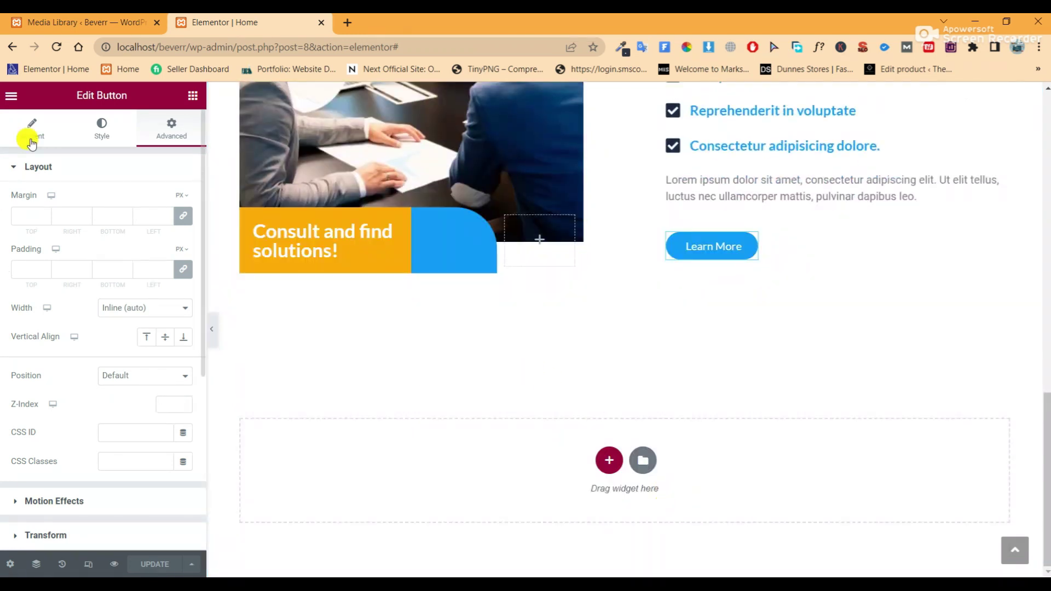
click(192, 95)
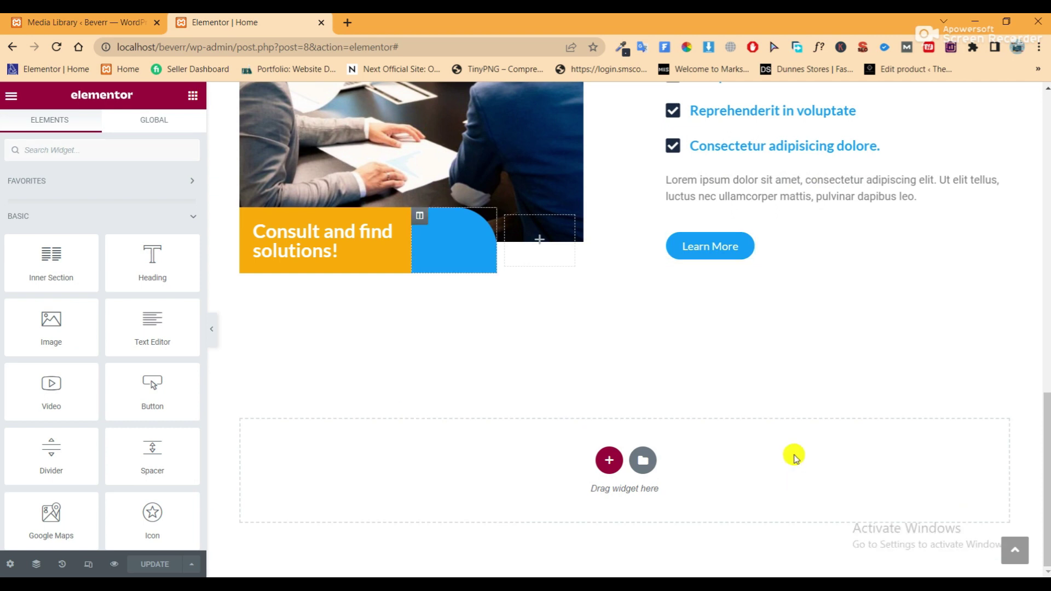
click(618, 468)
click(426, 496)
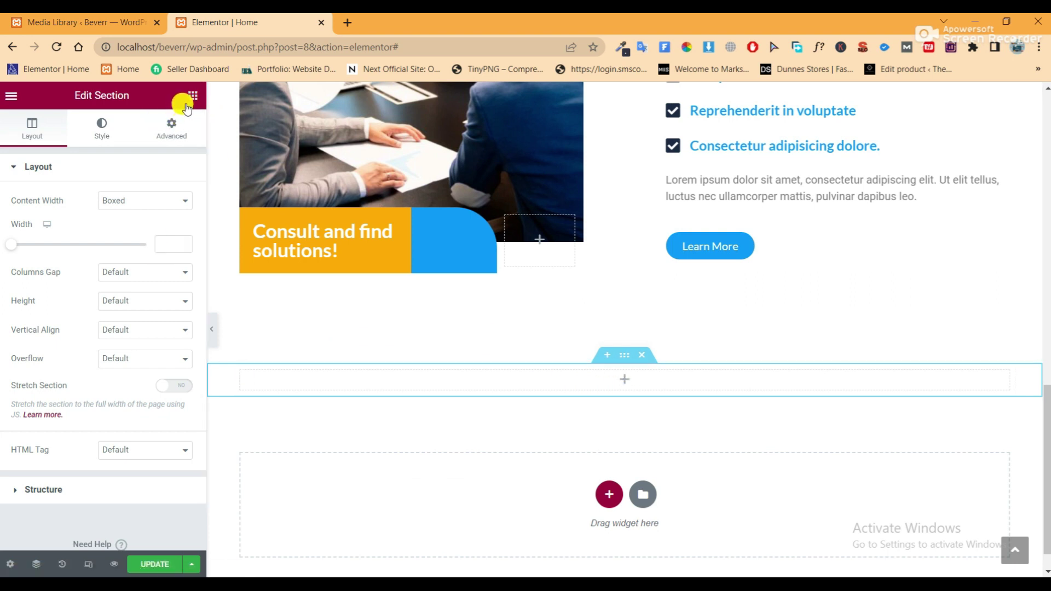
click(186, 104)
drag(48, 272, 651, 377)
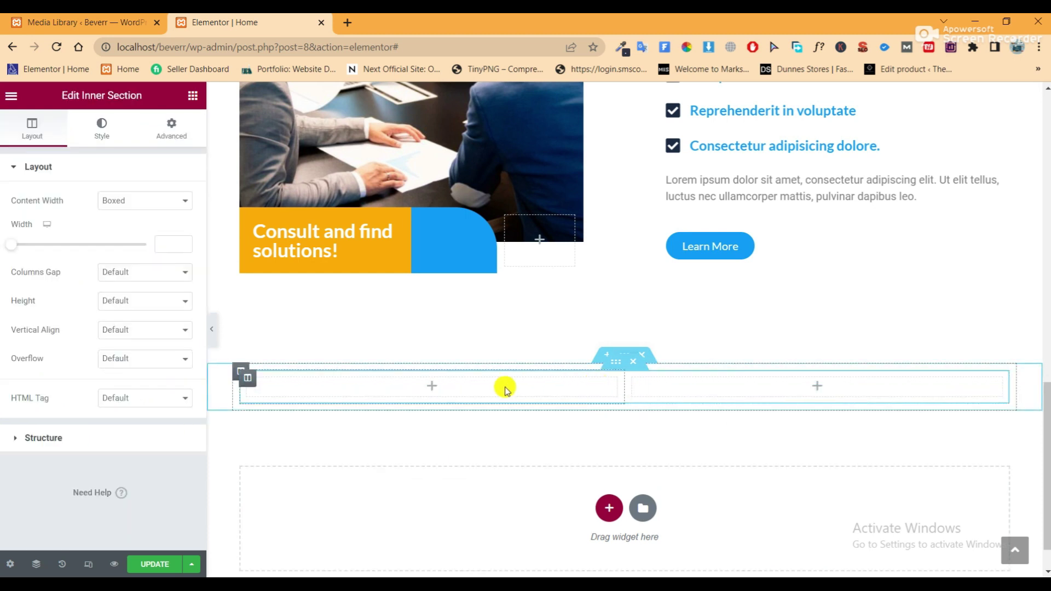
Put a Heading in the left column titled 'We help clients solve complex problems'
click(192, 99)
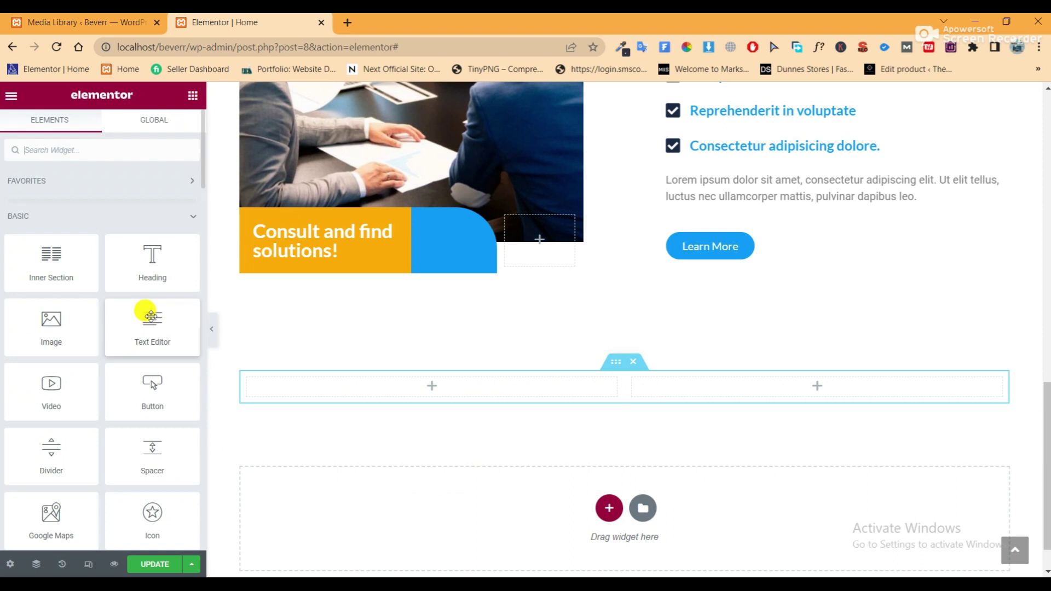
drag(148, 265, 389, 387)
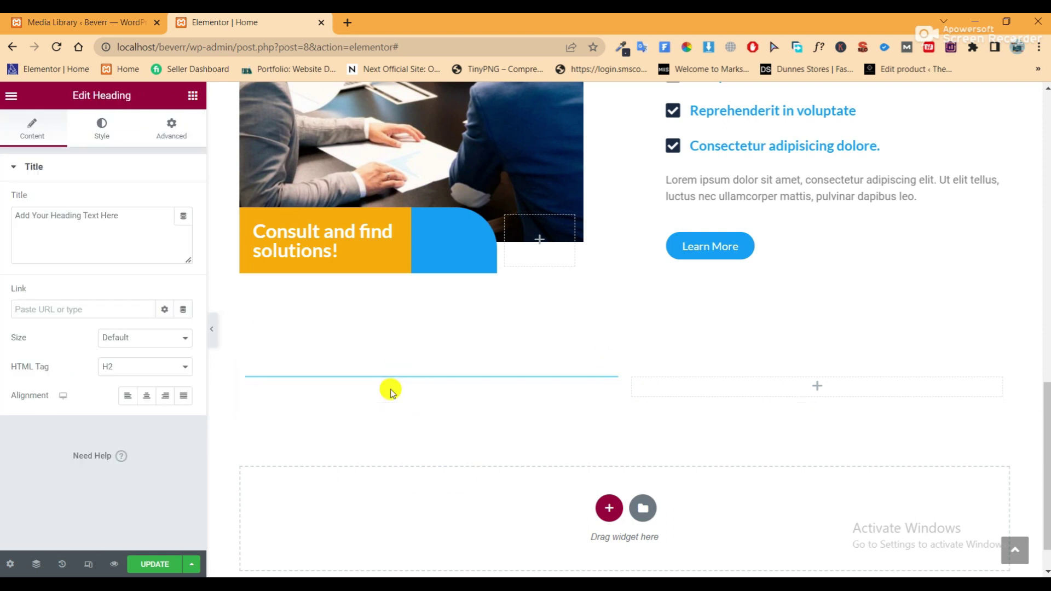
key(alt+Tab)
drag(418, 326, 206, 321)
right_click(228, 324)
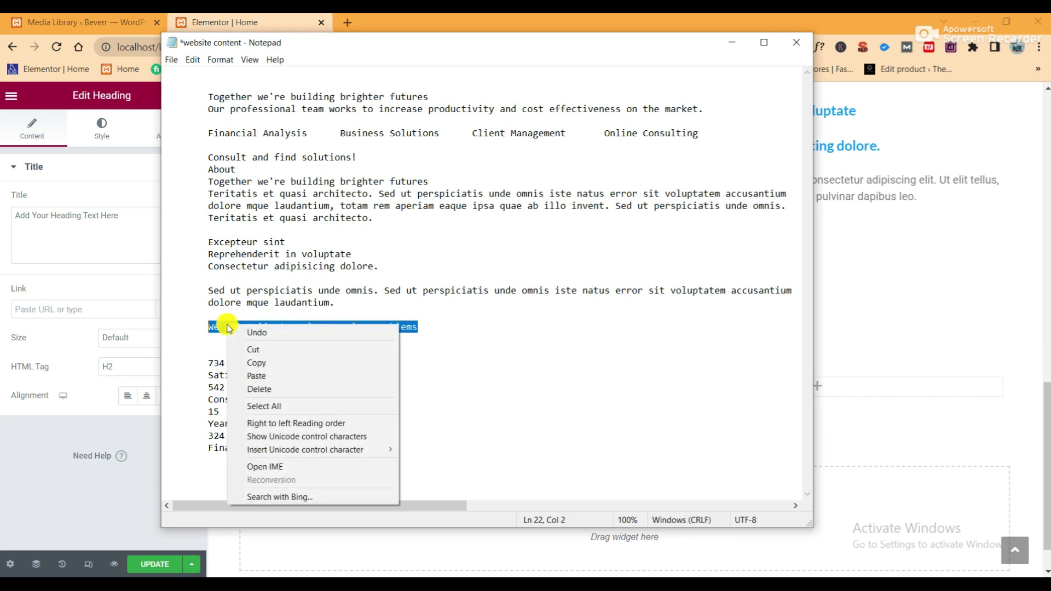
click(265, 359)
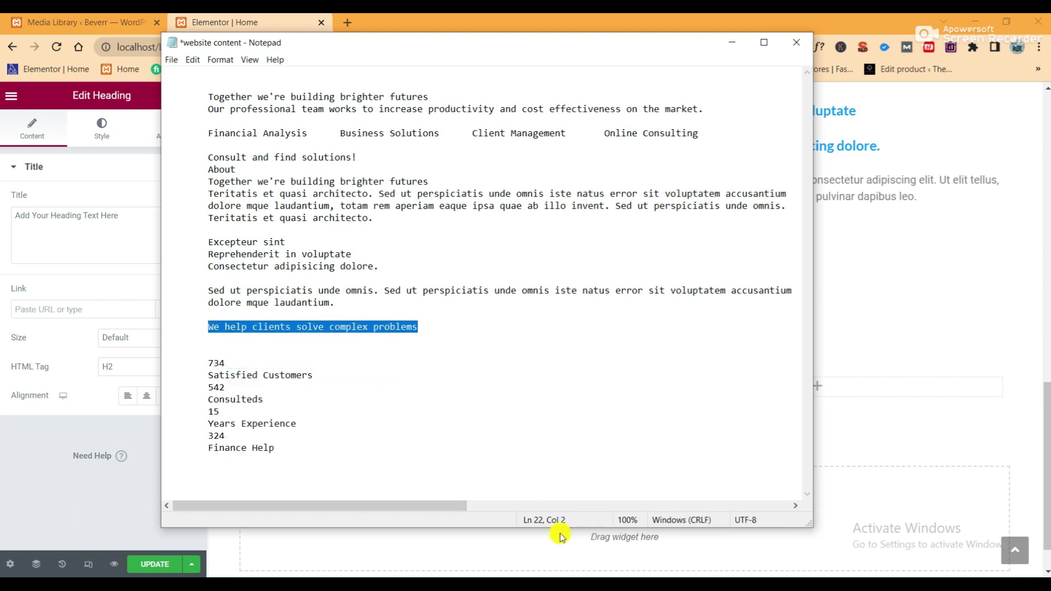
click(120, 267)
drag(122, 216, 13, 215)
right_click(43, 220)
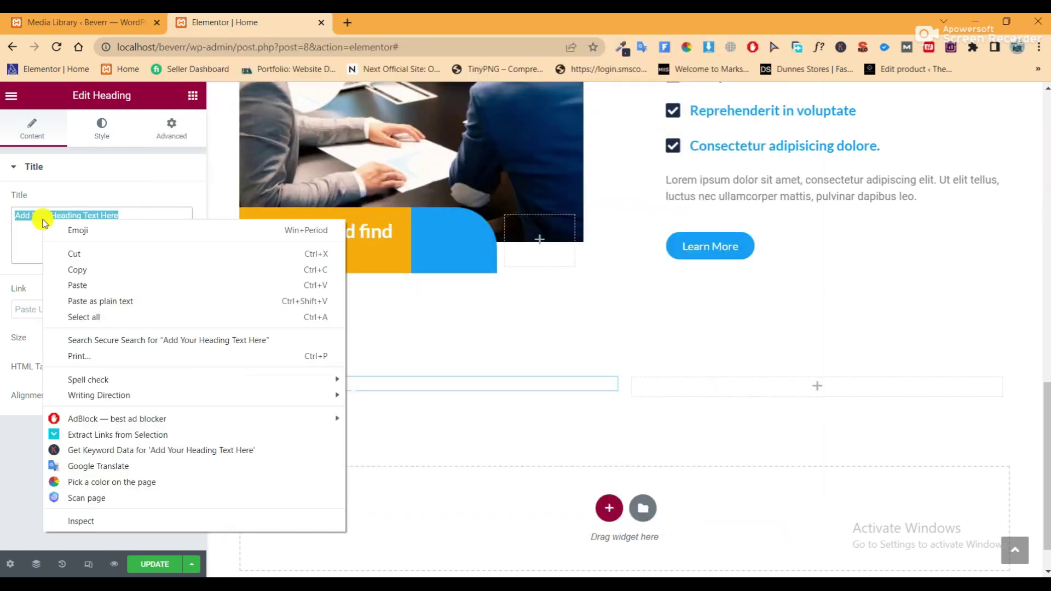
click(95, 291)
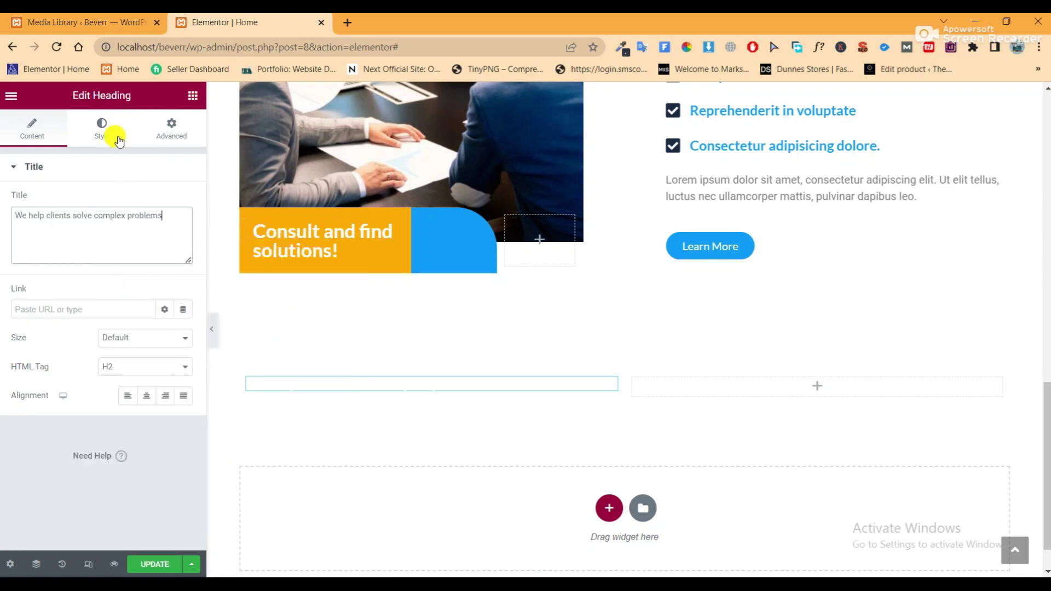
Apply the About section heading's style to the new heading and preview it
scroll(661, 280, up, 5)
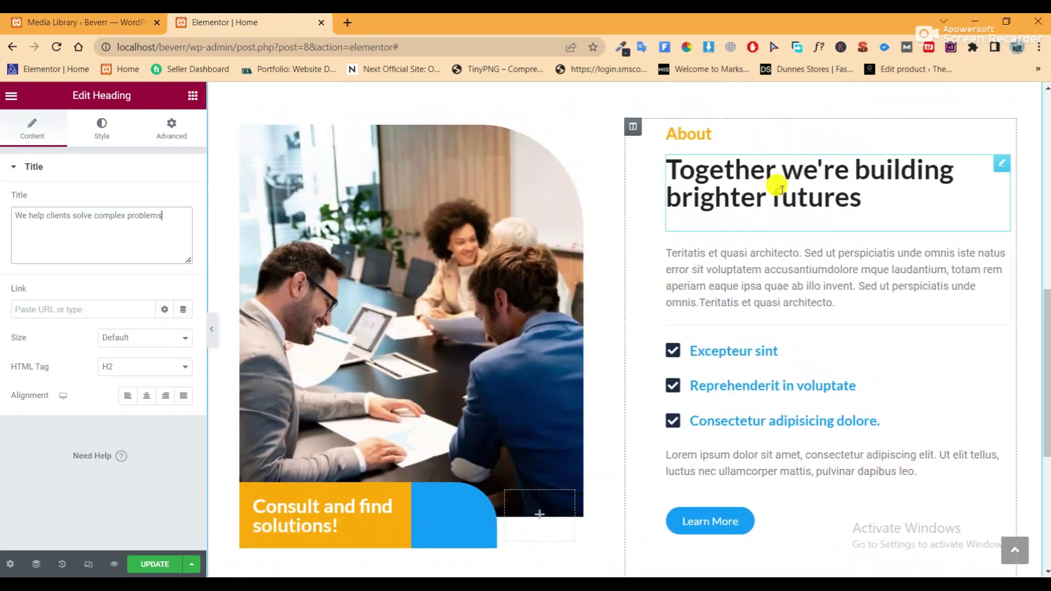
right_click(776, 186)
click(809, 247)
scroll(458, 326, down, 6)
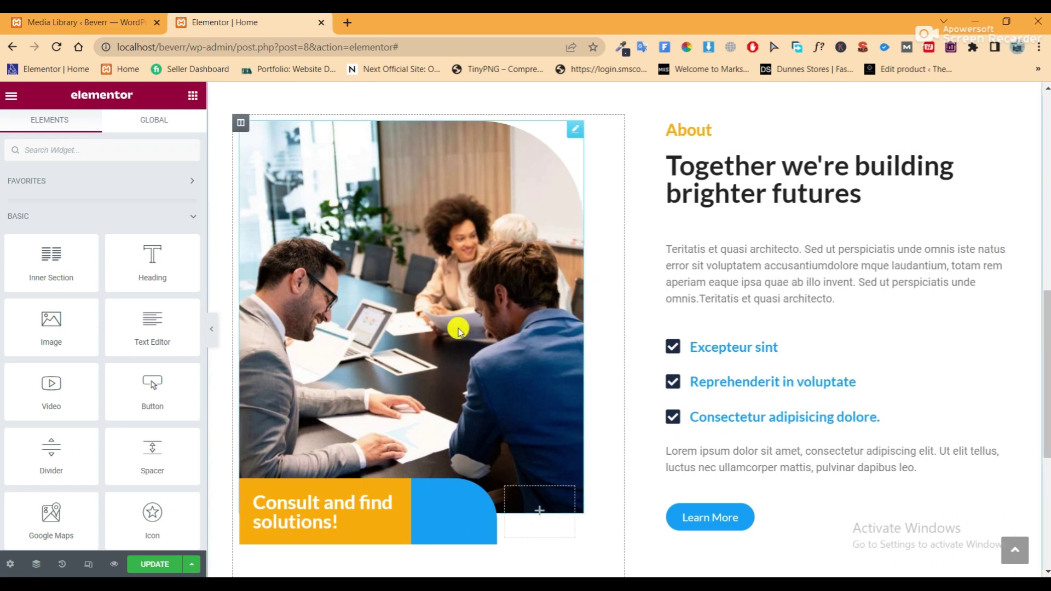
right_click(429, 340)
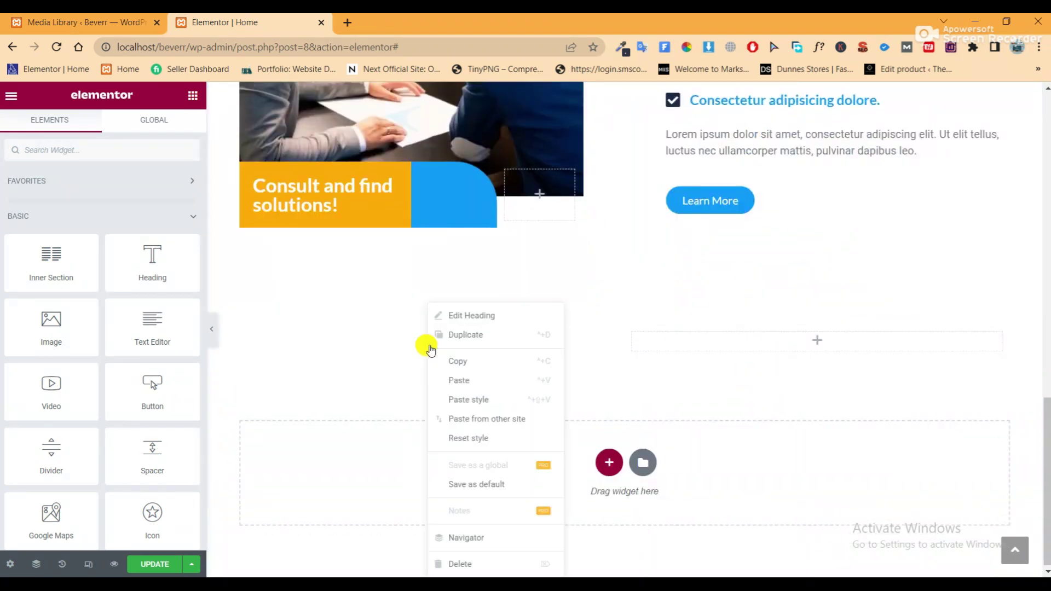
click(469, 401)
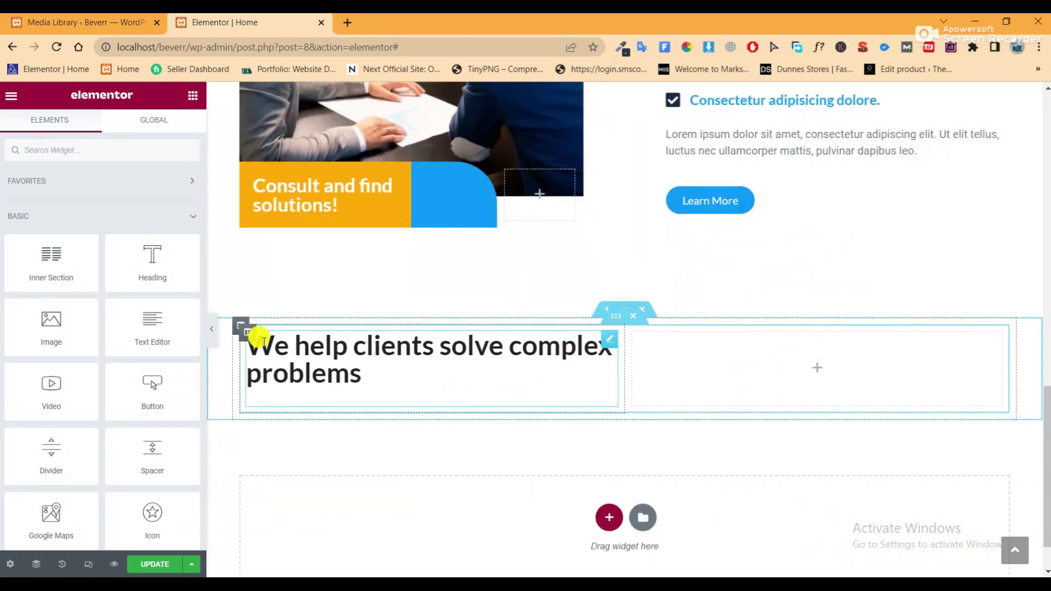
click(212, 330)
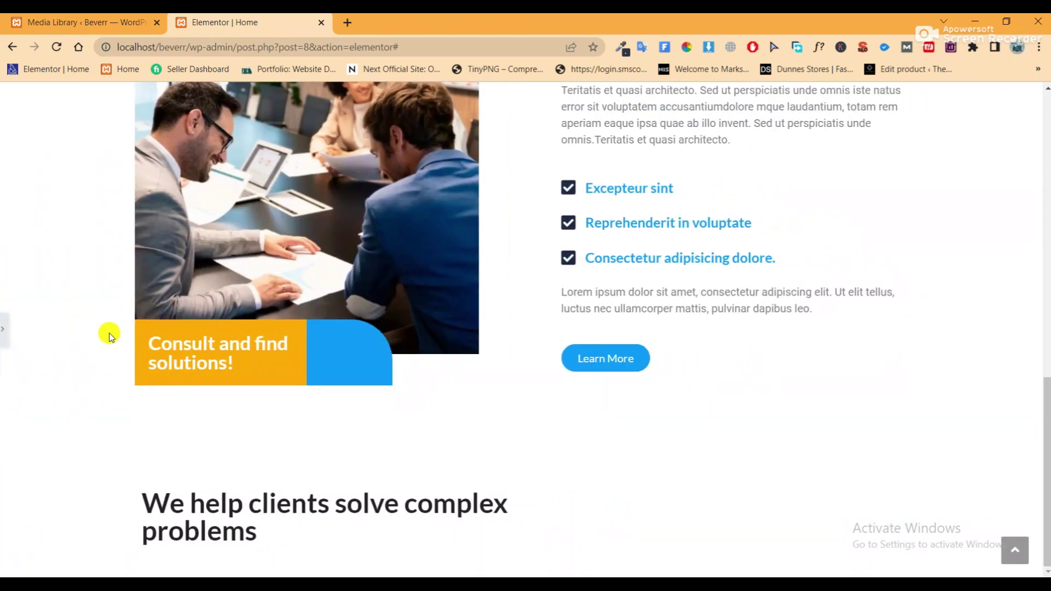
click(5, 331)
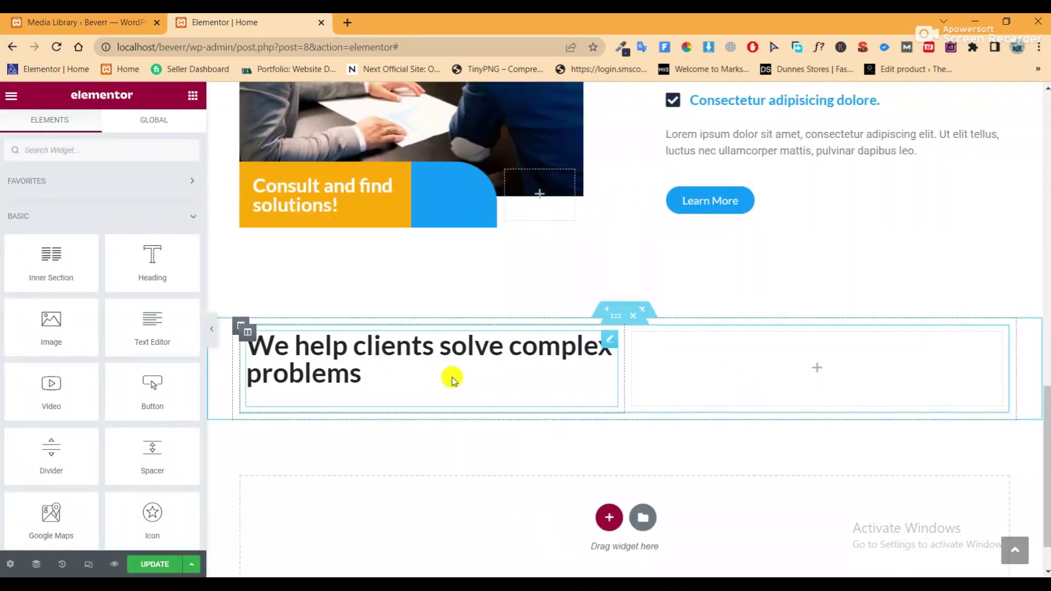
Change the new heading's typography font family to Roboto
click(452, 370)
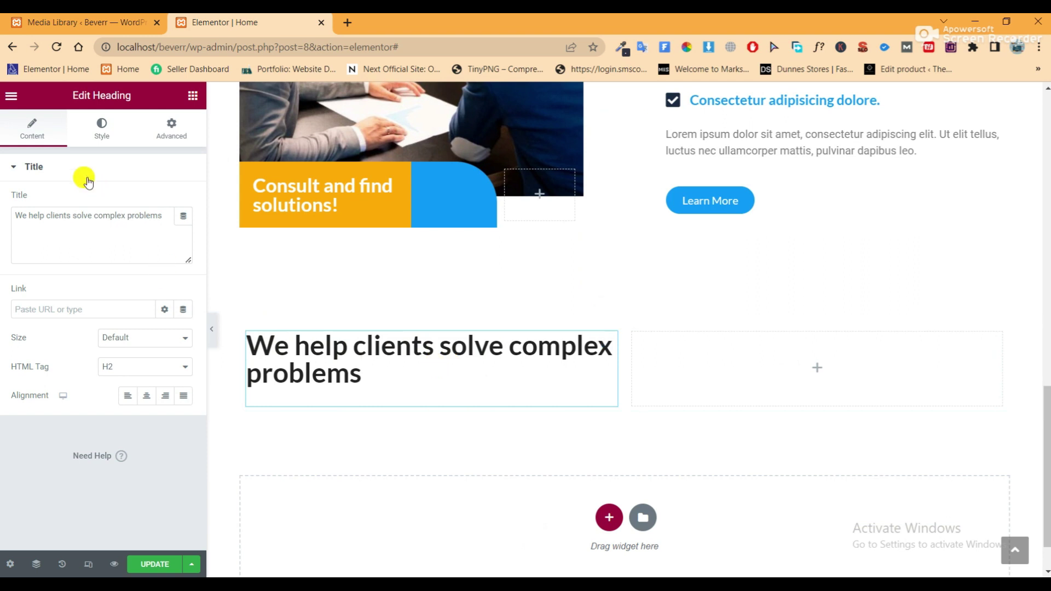
click(93, 132)
click(184, 231)
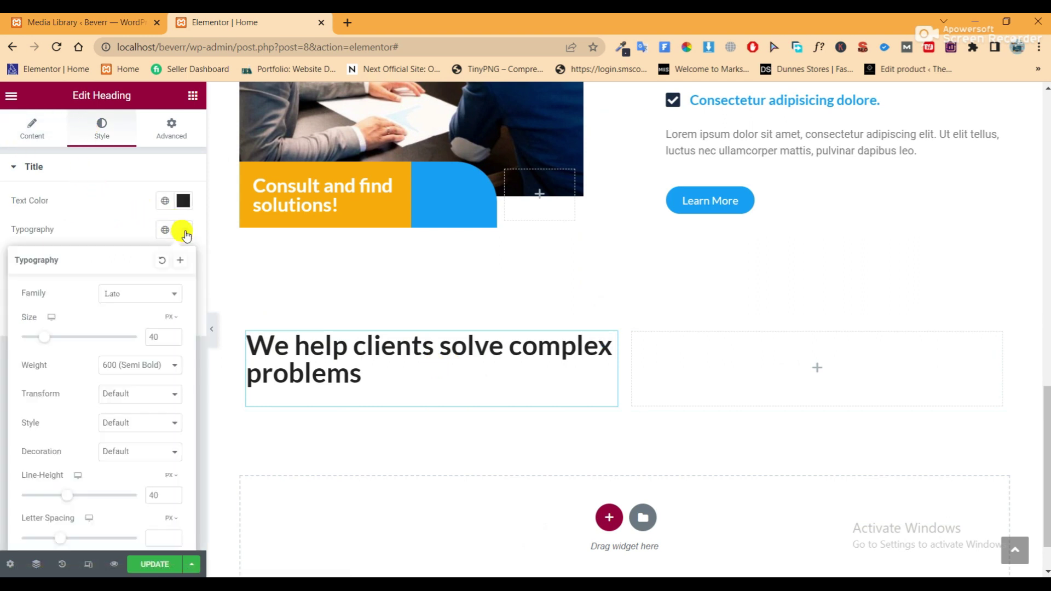
click(142, 297)
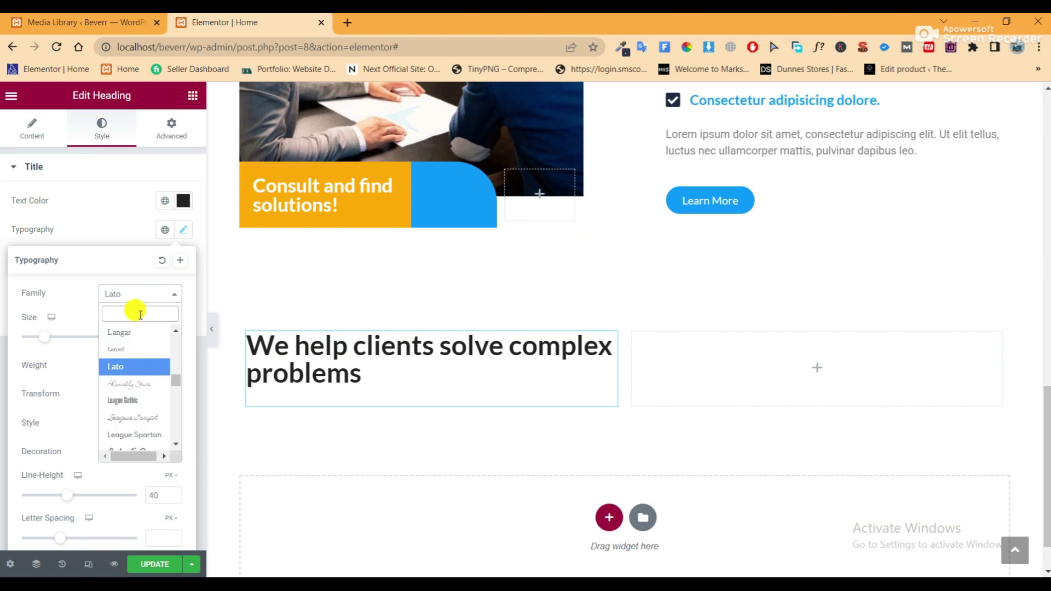
text(robo)
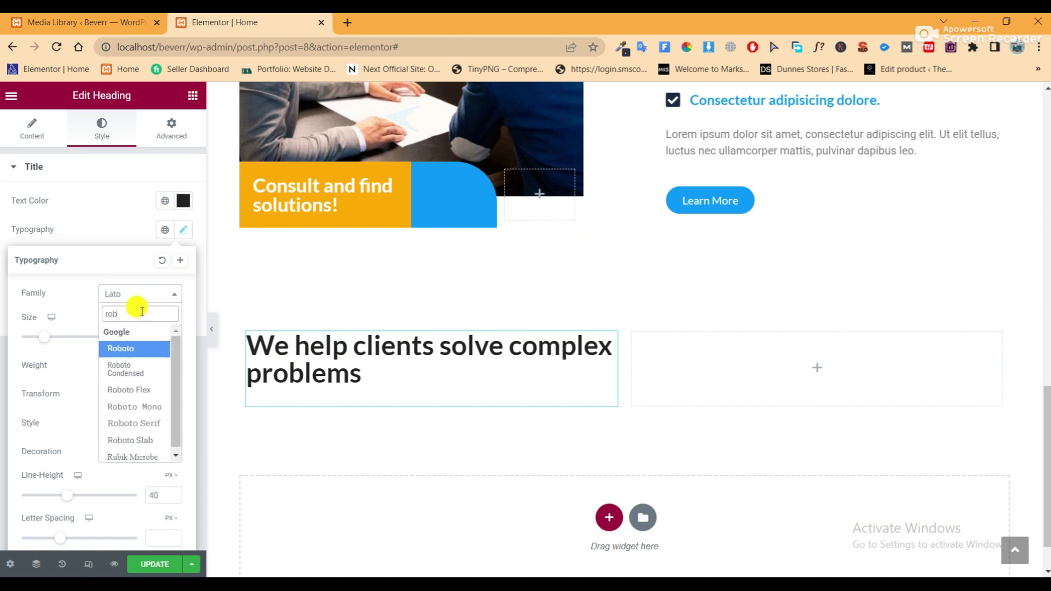
click(137, 347)
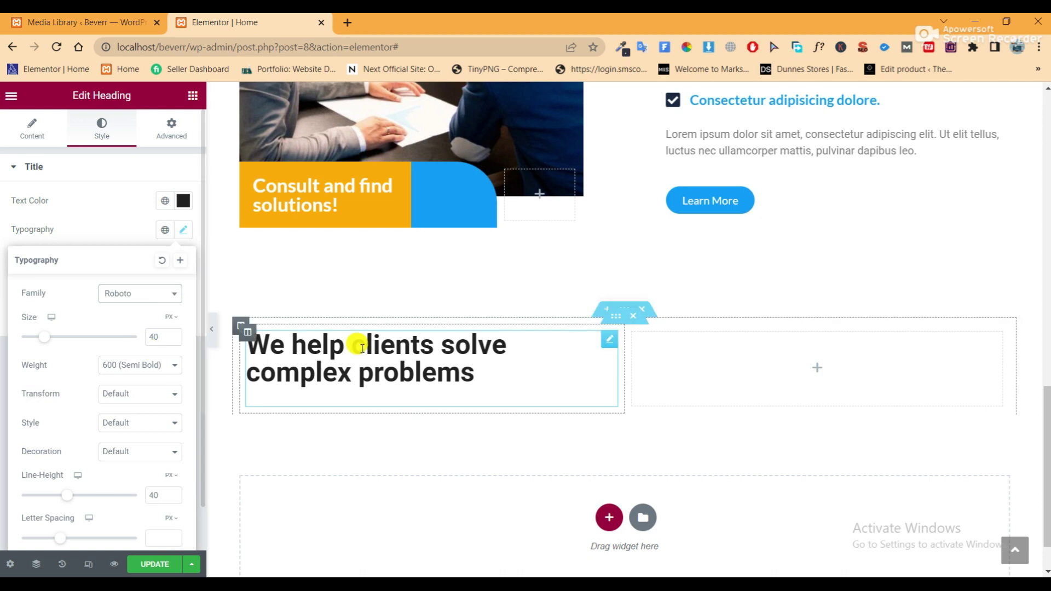
click(210, 323)
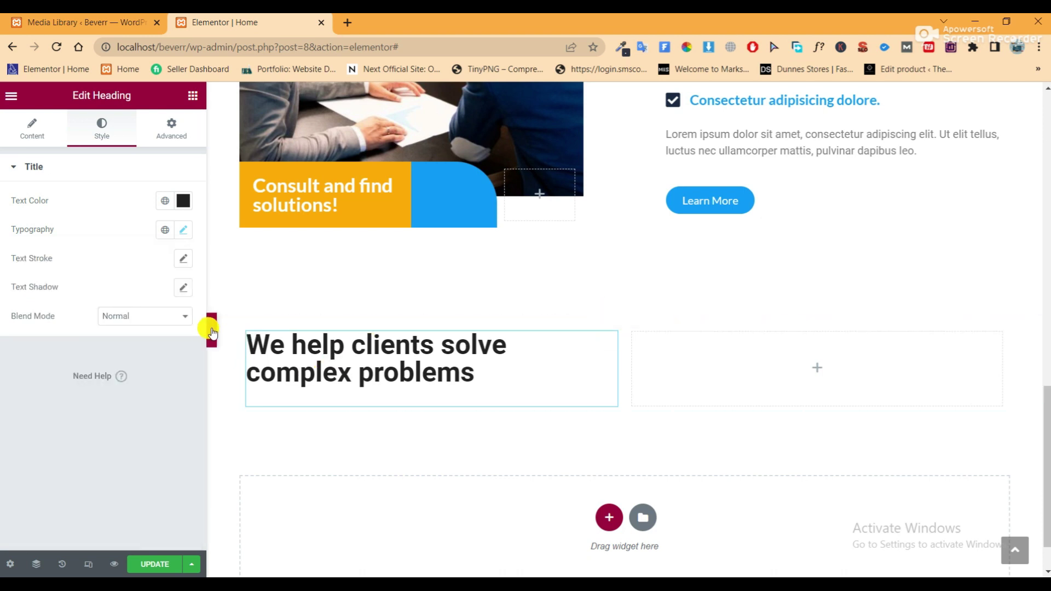
click(211, 330)
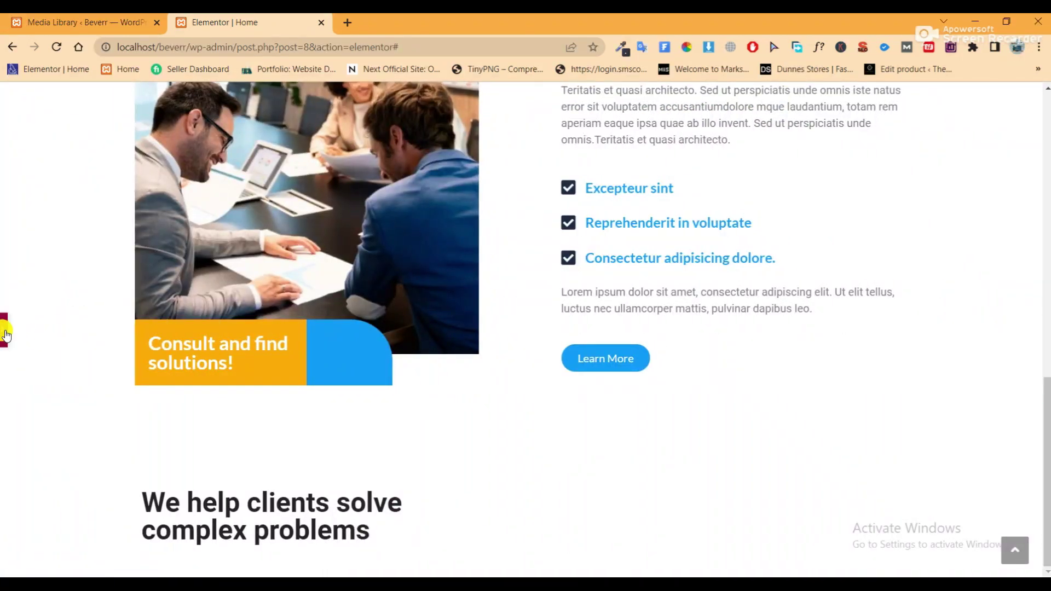
Copy the About section's Lorem ipsum paragraph into the empty right column
click(4, 331)
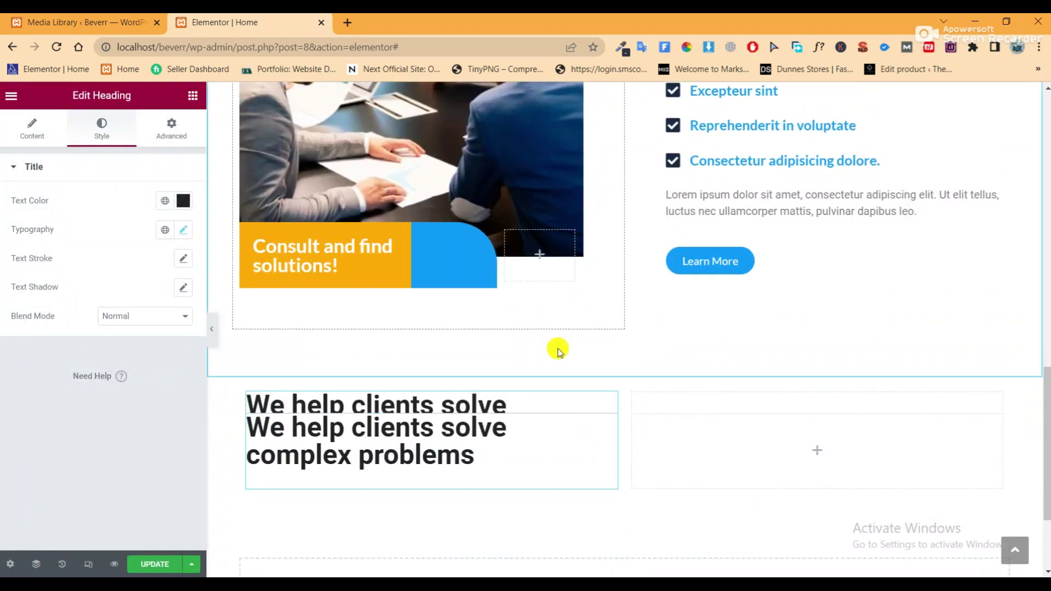
right_click(772, 241)
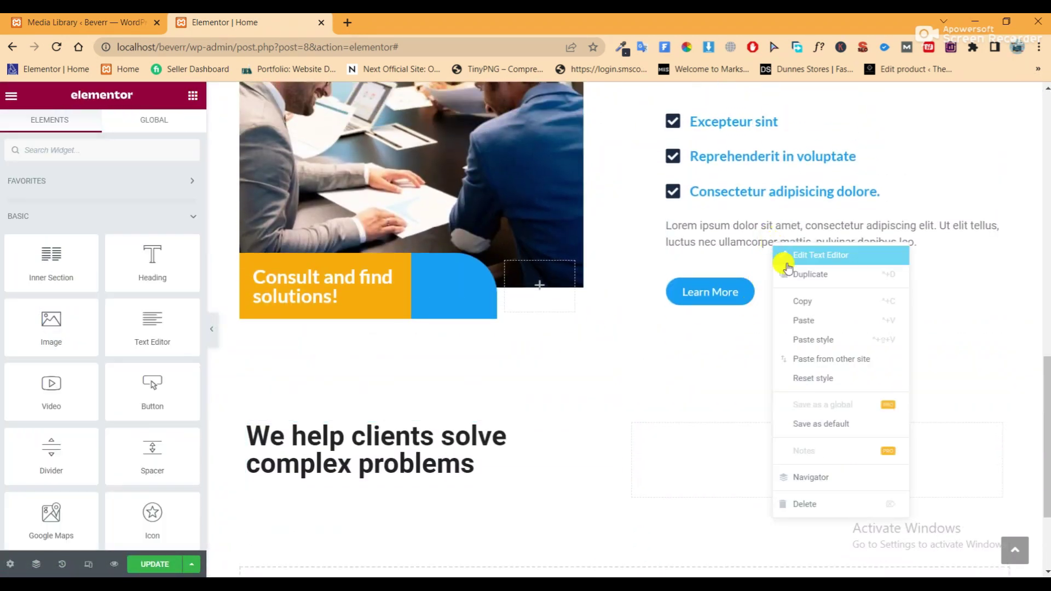
click(790, 301)
scroll(711, 383, down, 1)
right_click(711, 404)
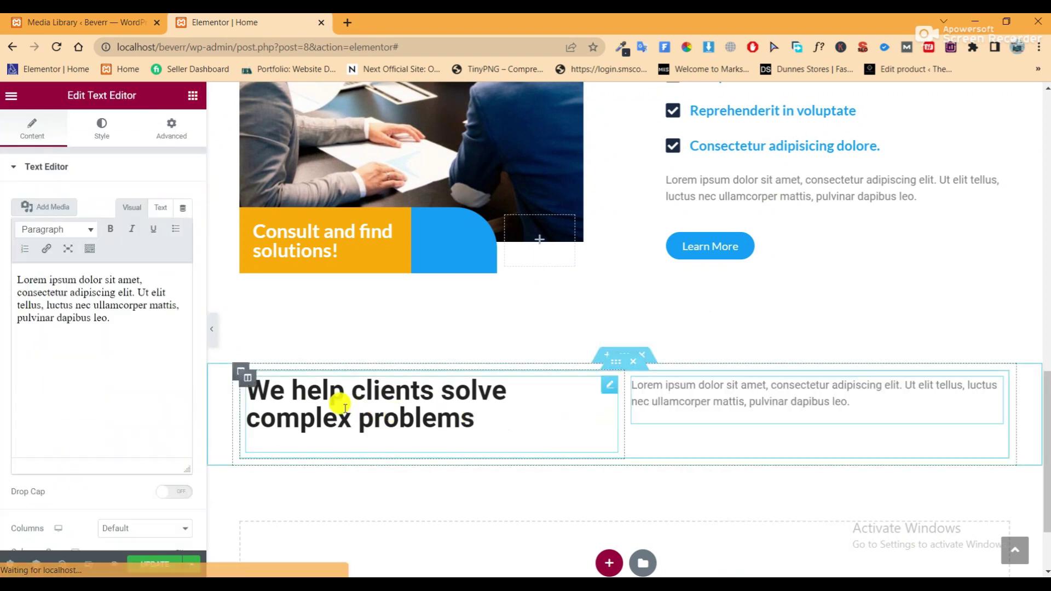
click(212, 331)
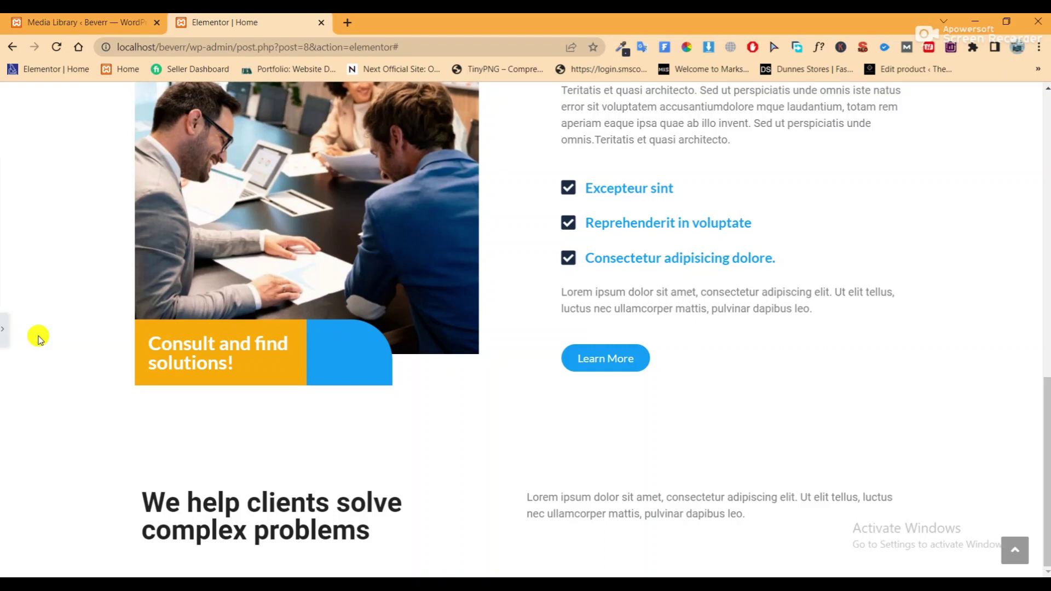
click(7, 339)
scroll(199, 335, down, 4)
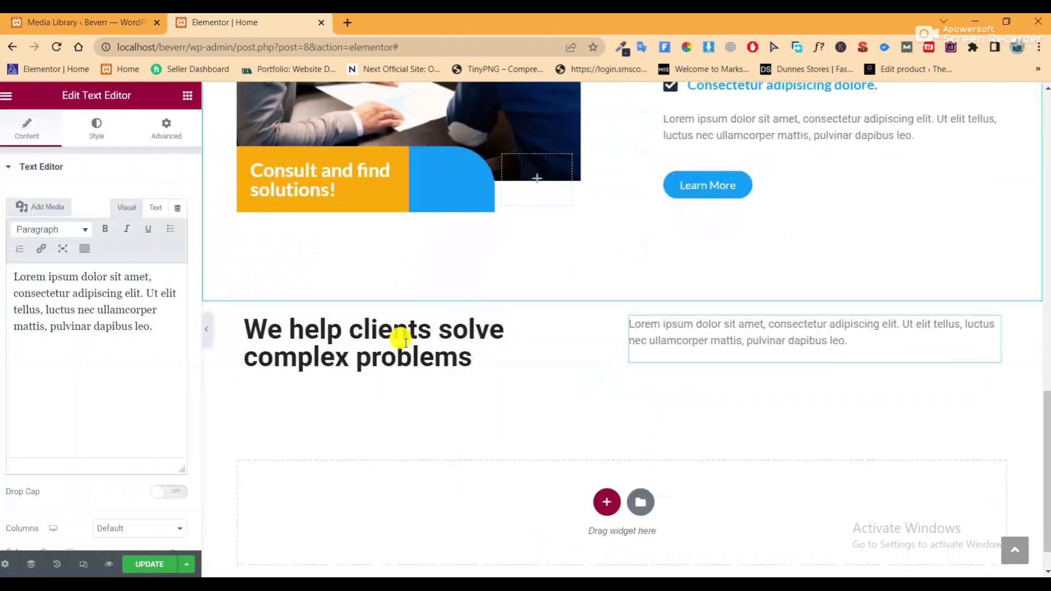
click(192, 96)
Add an inner section under the heading with a 30 px top margin
click(89, 158)
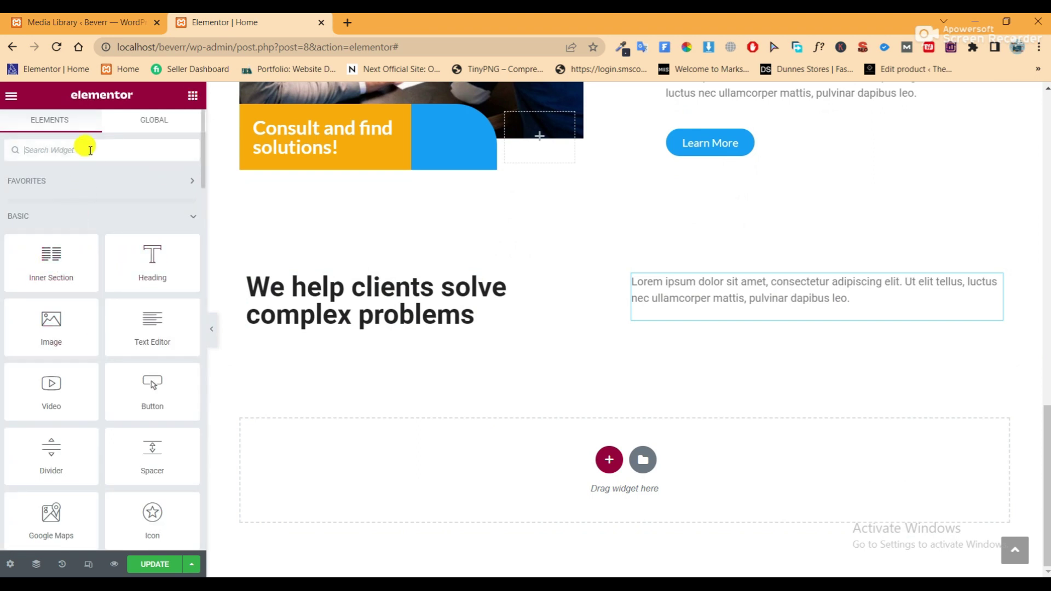
drag(35, 258, 623, 321)
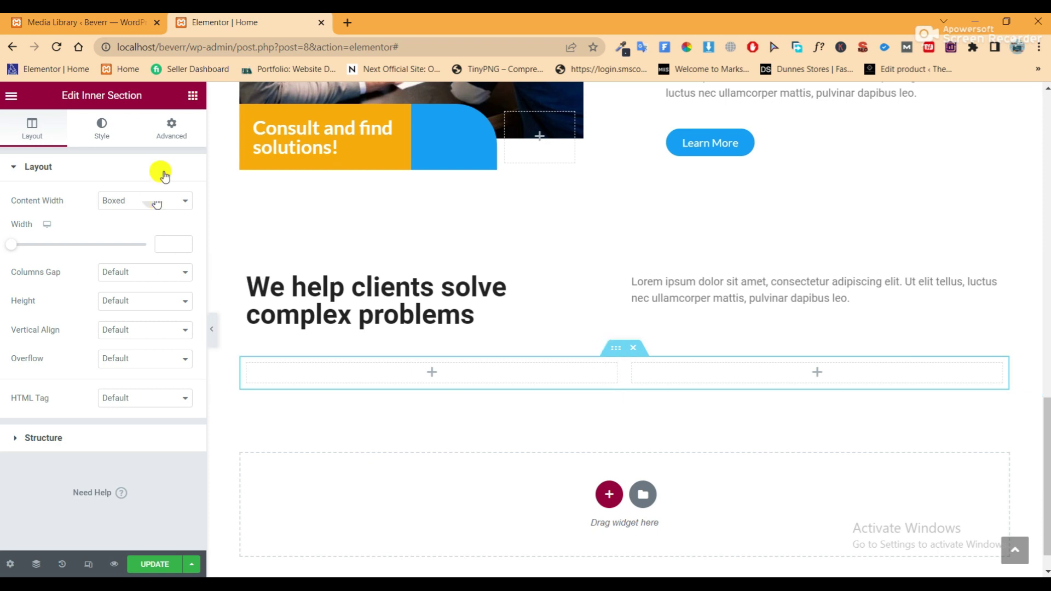
click(174, 127)
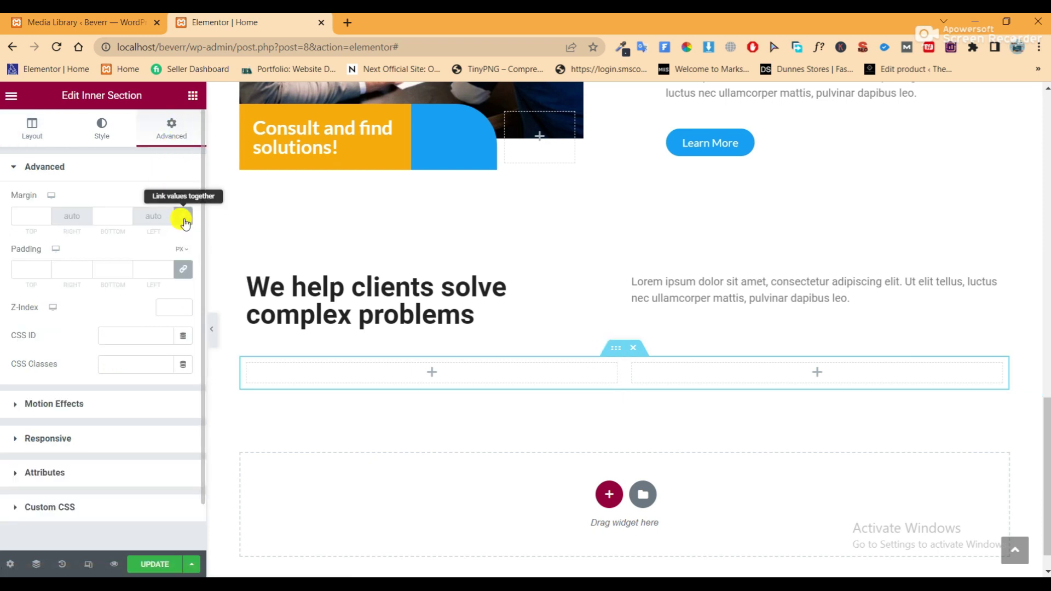
click(18, 214)
text(3)
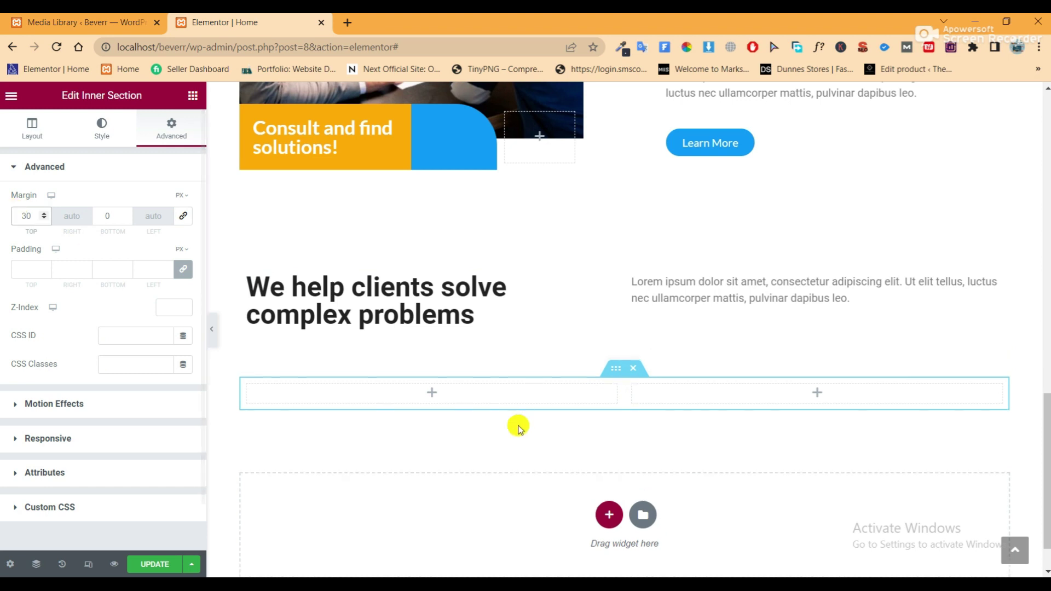
Duplicate a column twice to get four columns, then search the widgets for 'counter'
right_click(253, 389)
click(267, 353)
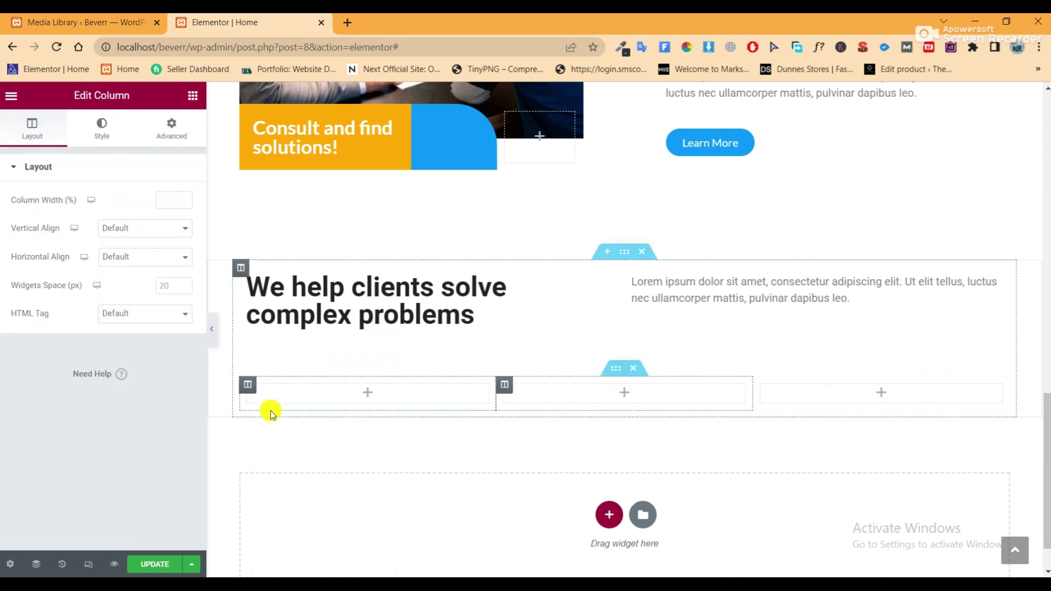
right_click(263, 391)
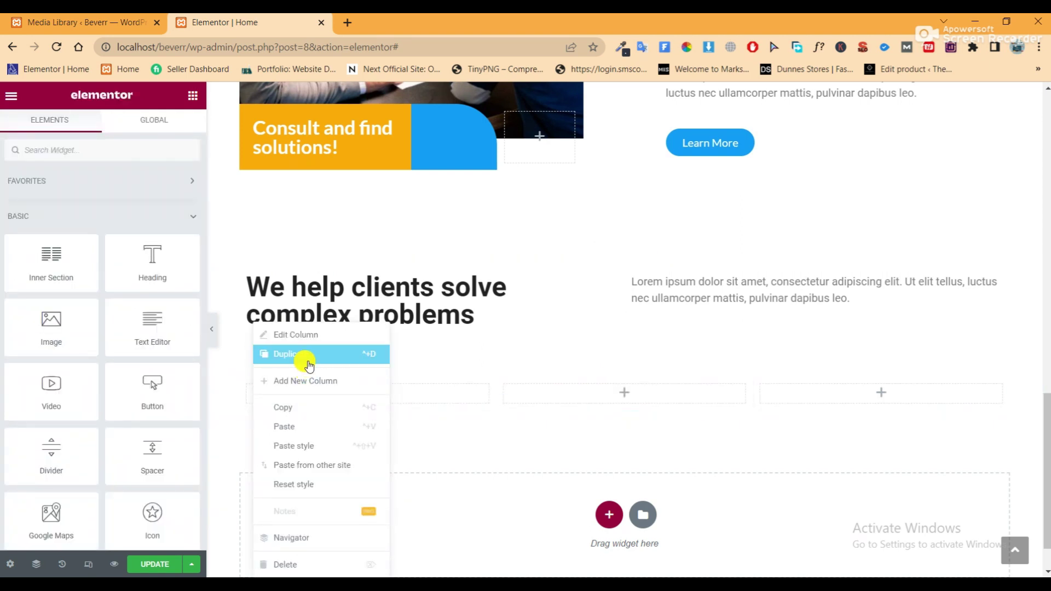
click(309, 363)
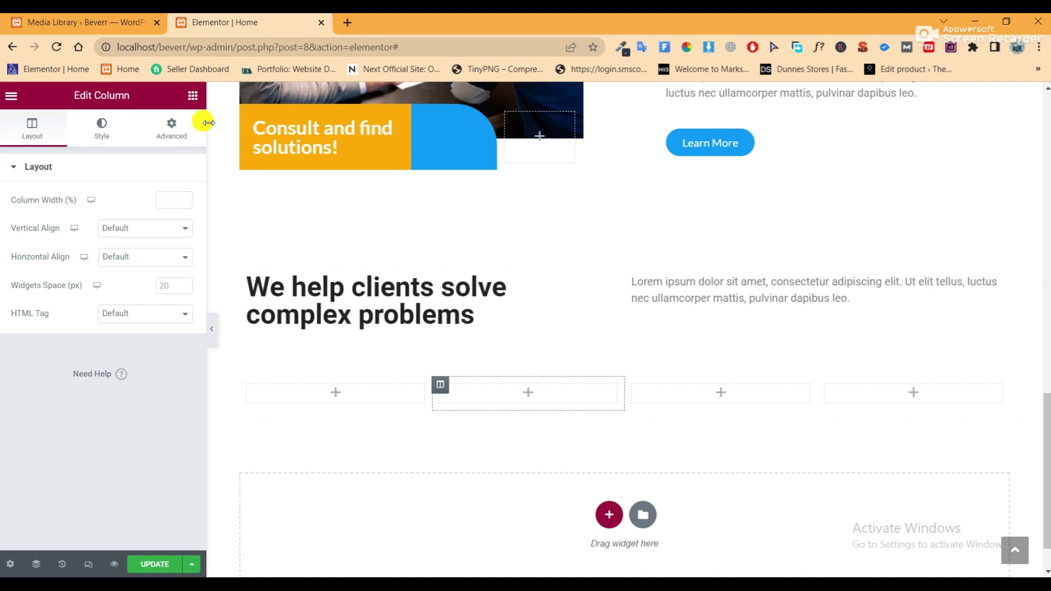
click(189, 99)
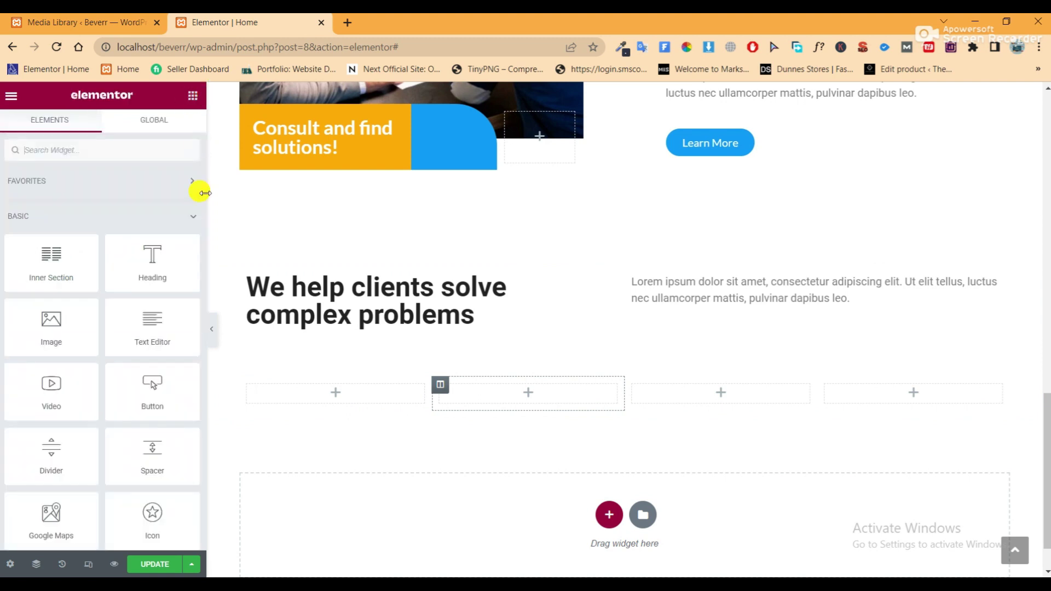
click(120, 153)
text(counter)
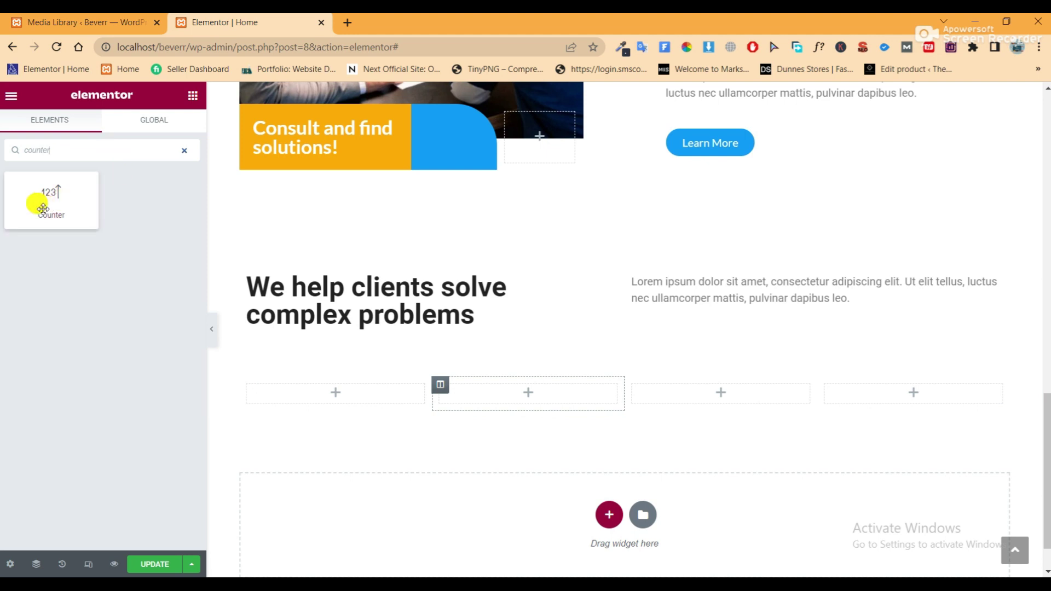
Drop a Counter widget into the first column and set its ending number to 734
drag(42, 204, 376, 401)
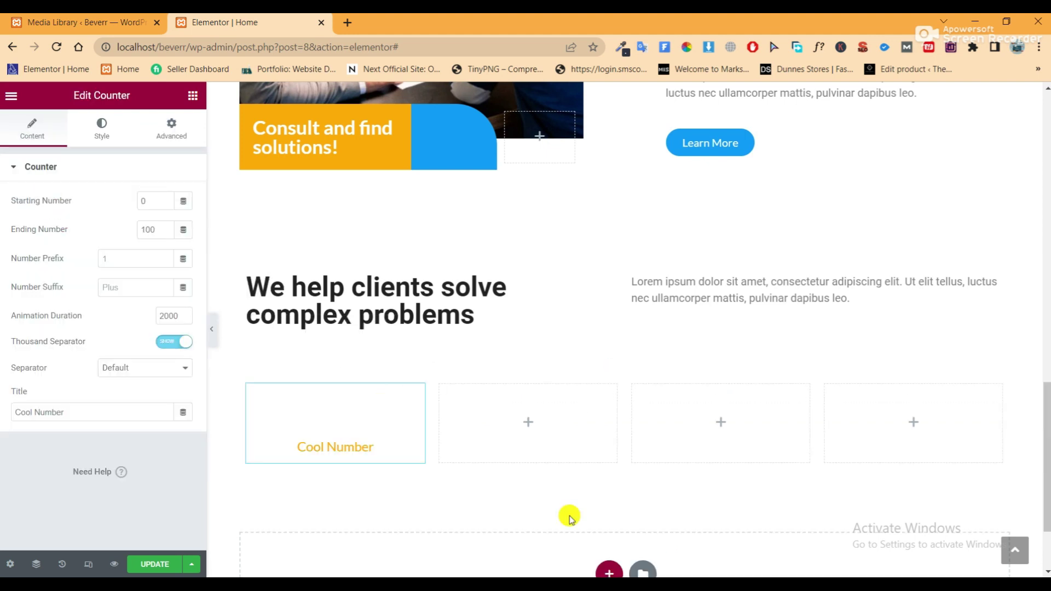
key(alt+Tab)
drag(225, 362, 197, 366)
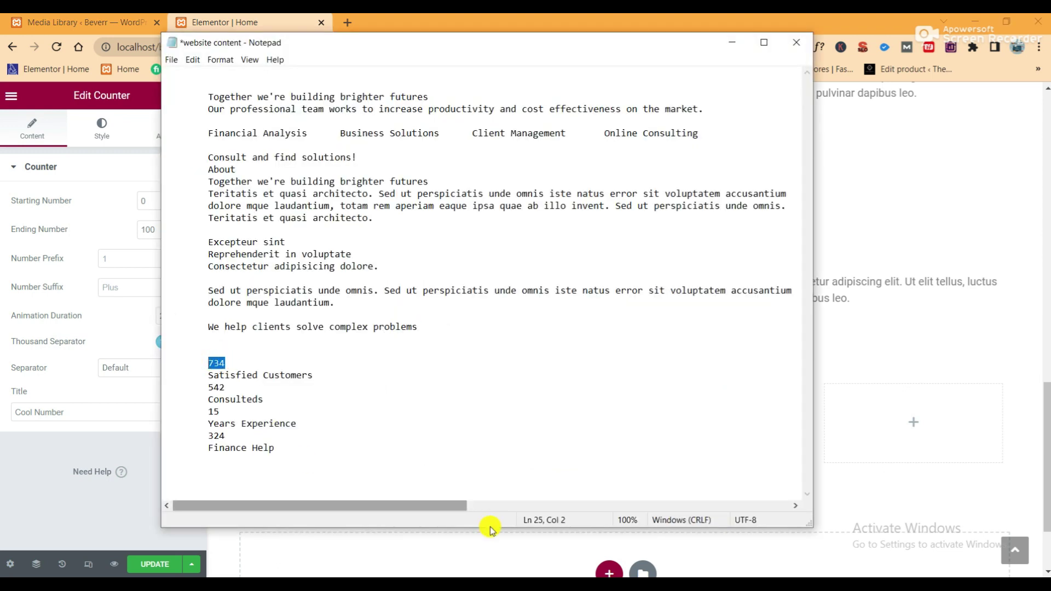
click(106, 256)
click(154, 230)
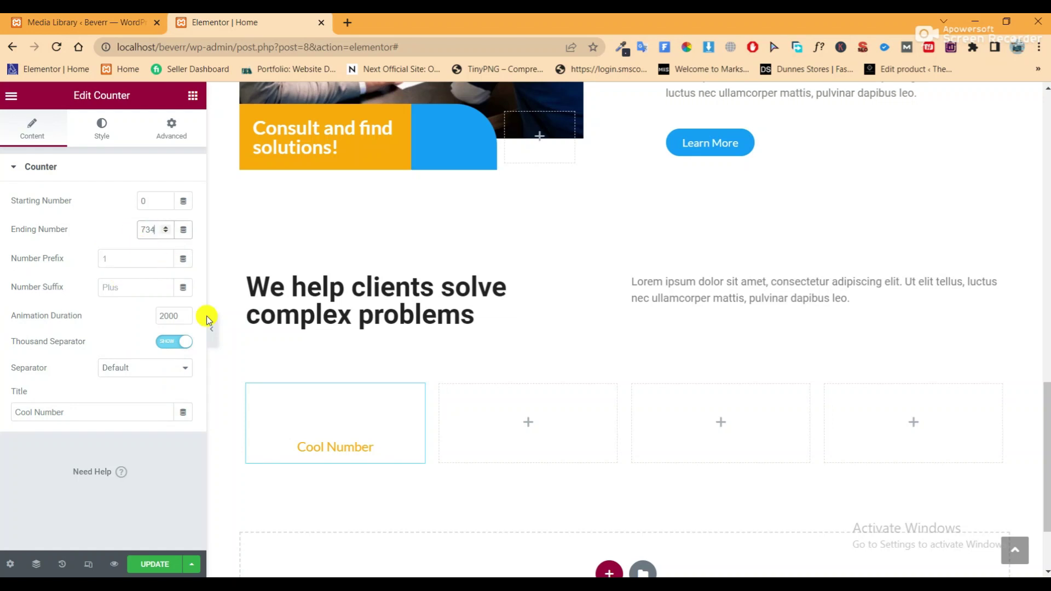
Replace the counter title 'Cool Number' with 'Satisfied Customers' copied from the notes
key(alt+Tab)
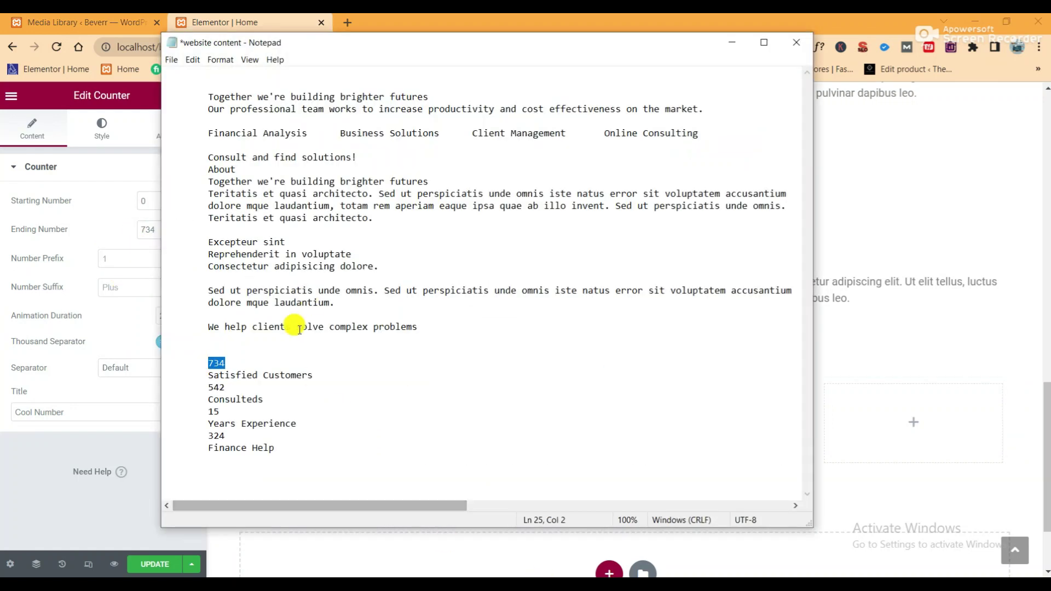
drag(313, 375, 205, 375)
right_click(235, 377)
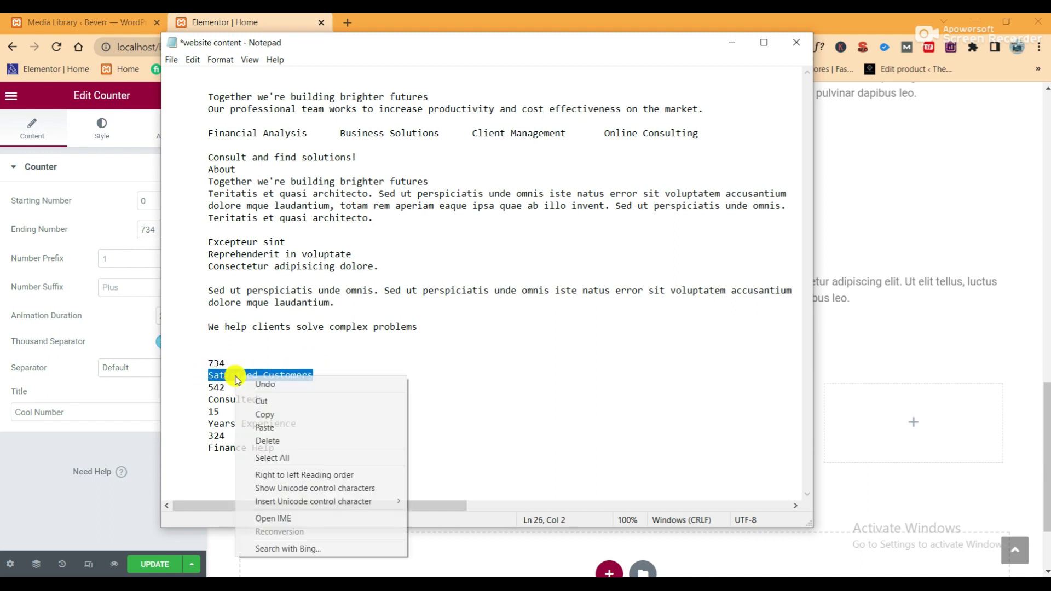
click(272, 415)
click(122, 324)
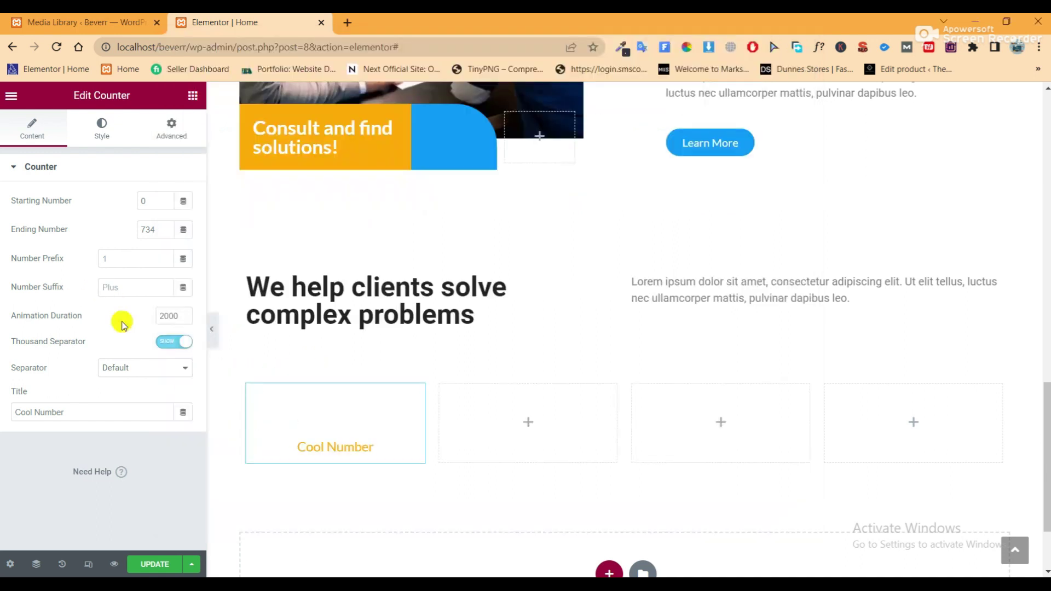
drag(77, 410, 31, 405)
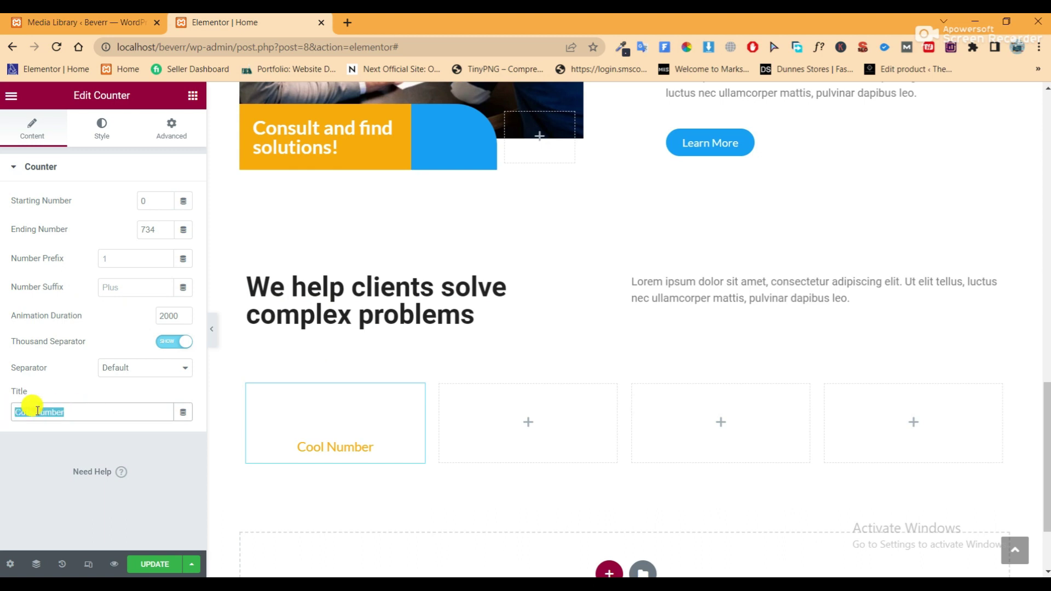
right_click(33, 411)
click(94, 181)
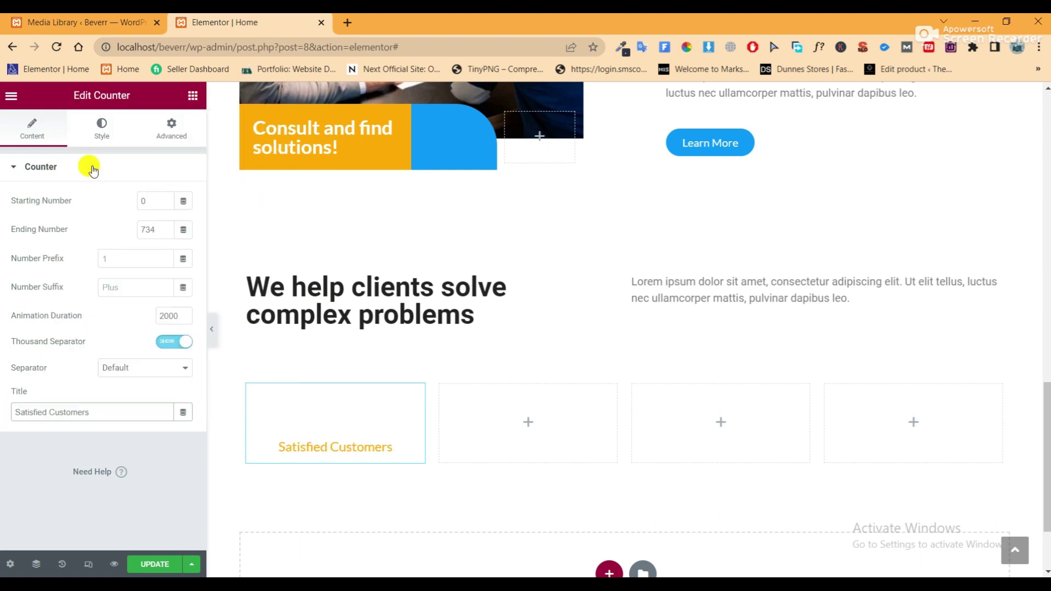
click(104, 131)
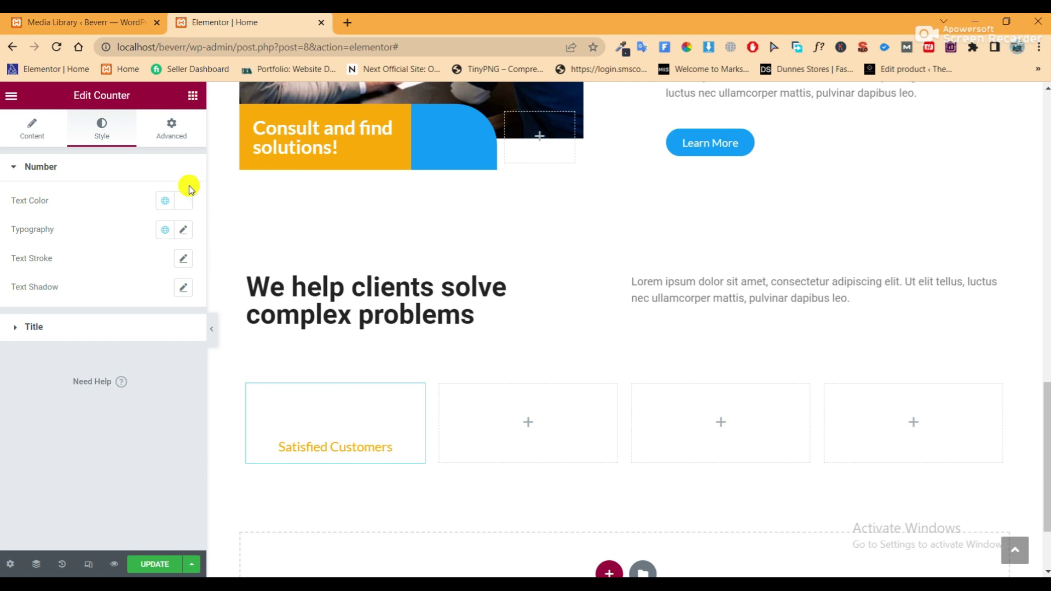
Make the counter number the Accent blue and set its font to Roboto
click(165, 200)
click(83, 335)
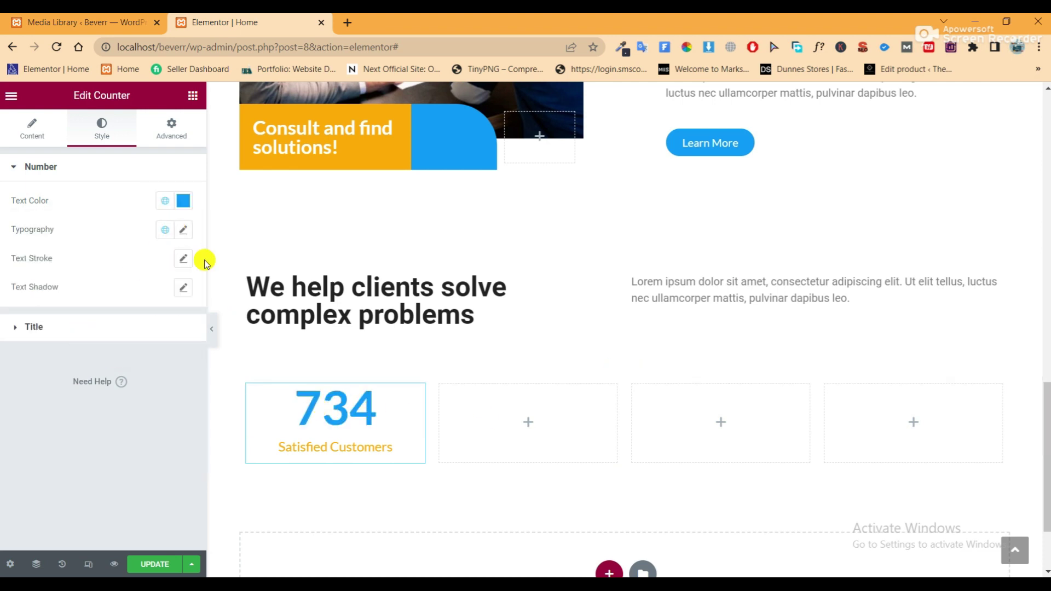
click(184, 231)
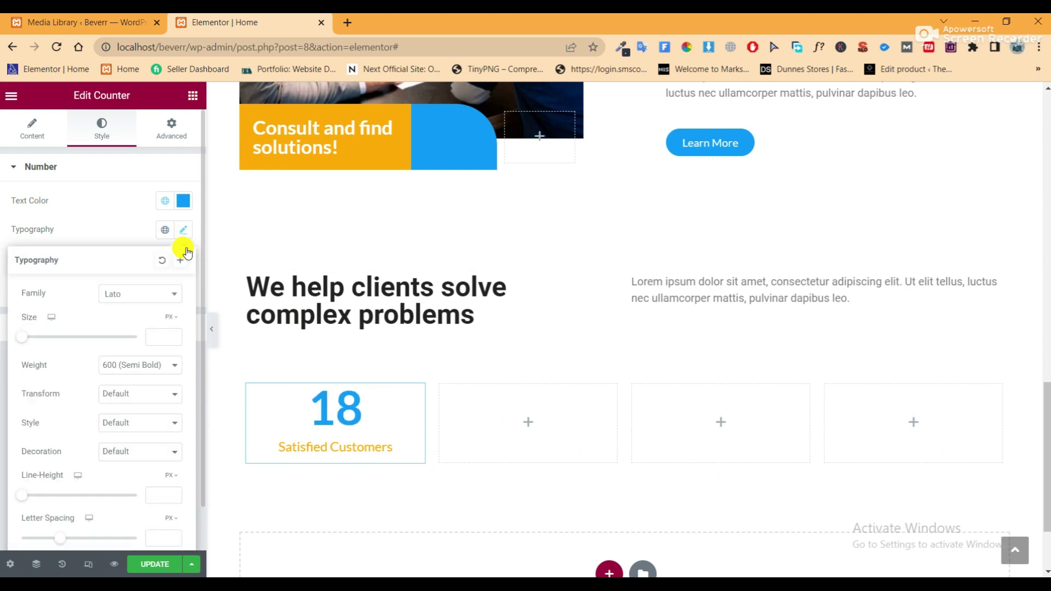
click(124, 300)
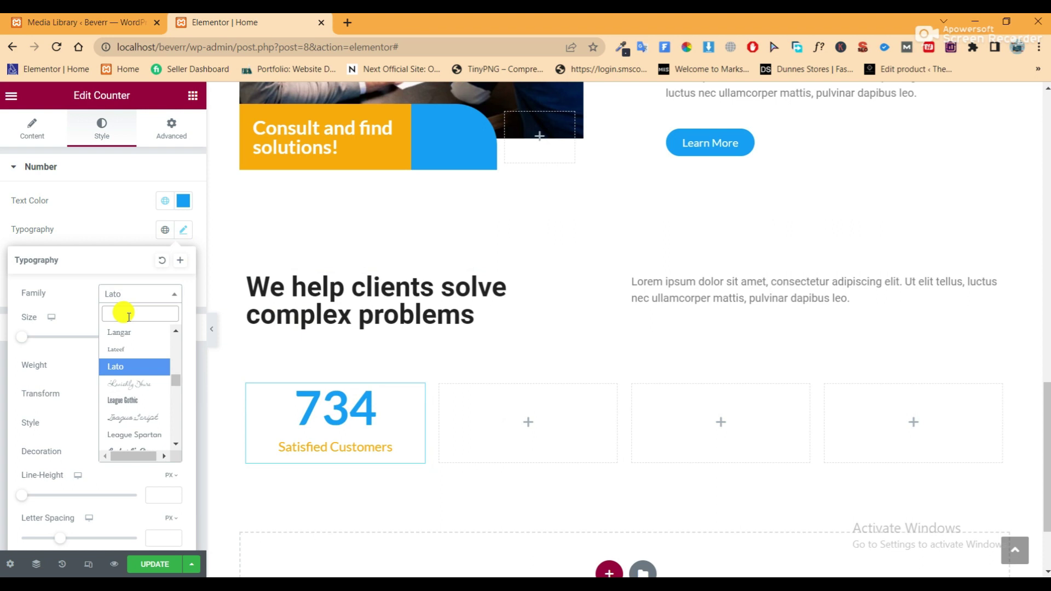
text(robo)
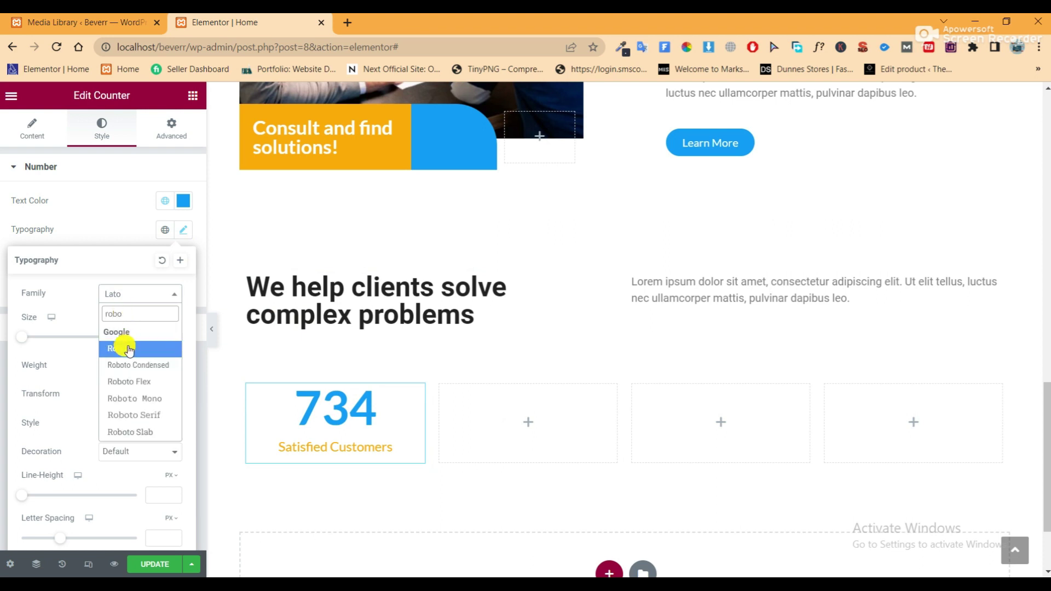
click(129, 349)
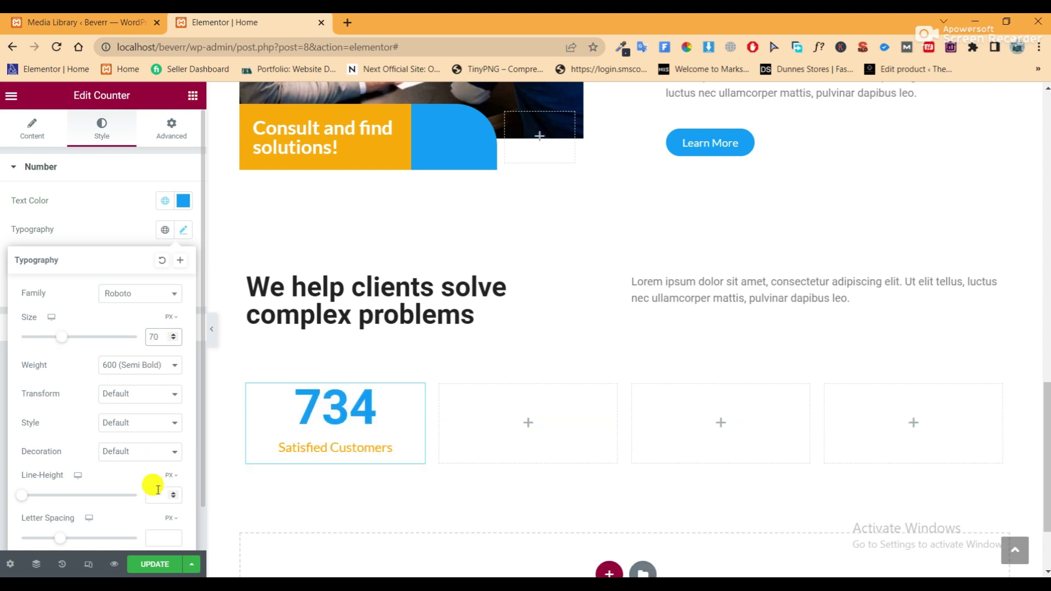
Set the number's size and line height to 70
click(160, 495)
text(70)
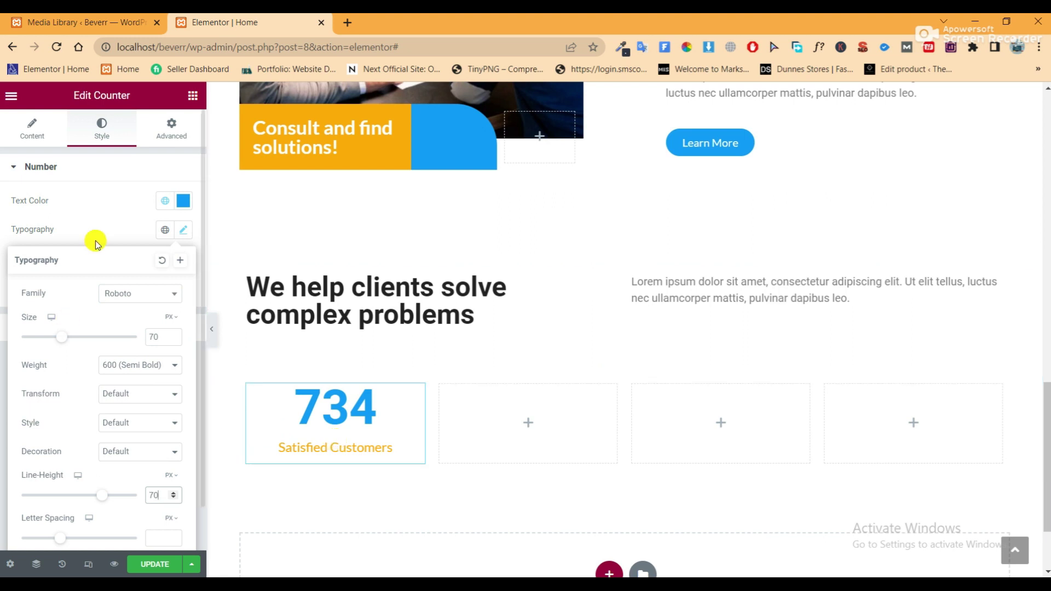
click(104, 212)
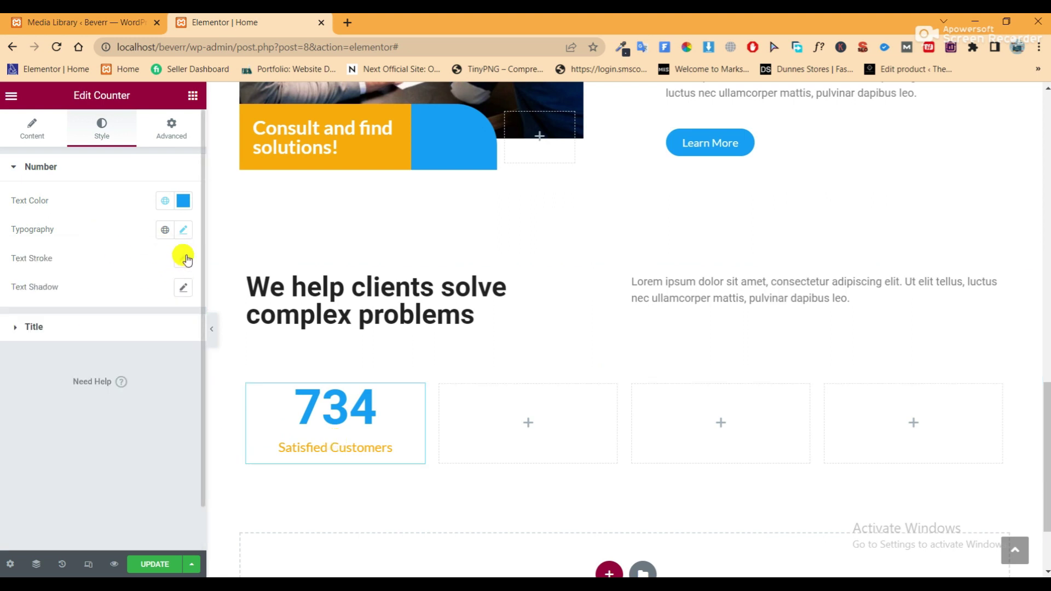
scroll(695, 261, up, 4)
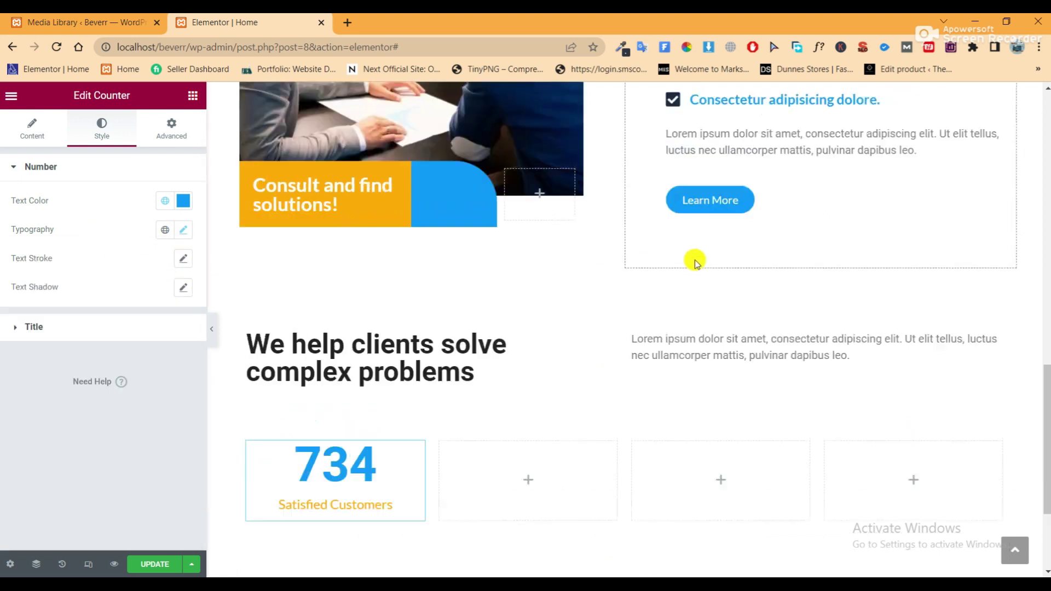
scroll(690, 265, down, 5)
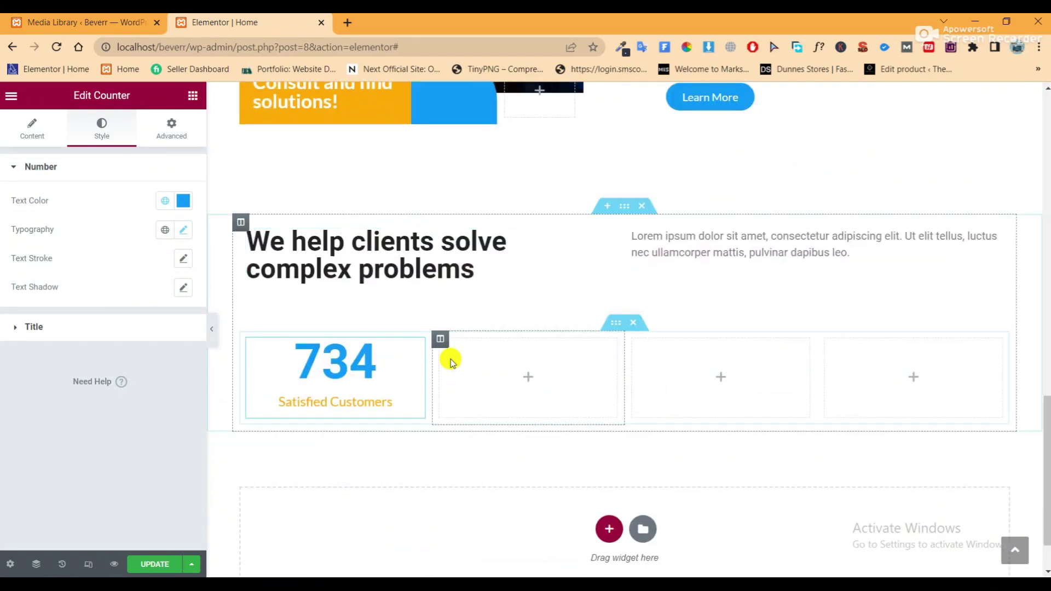
scroll(466, 355, up, 10)
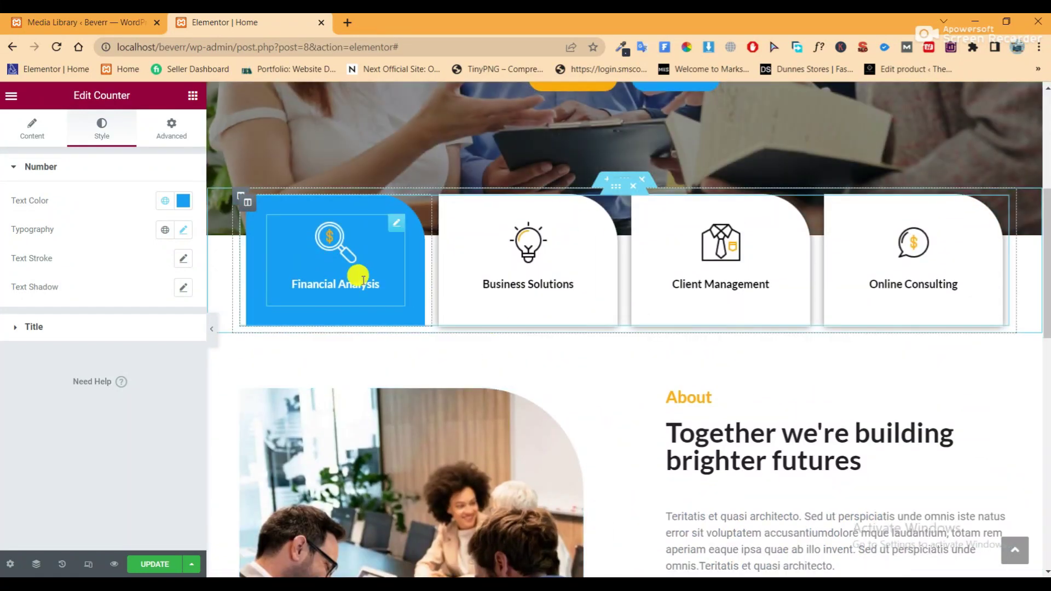
scroll(340, 403, down, 10)
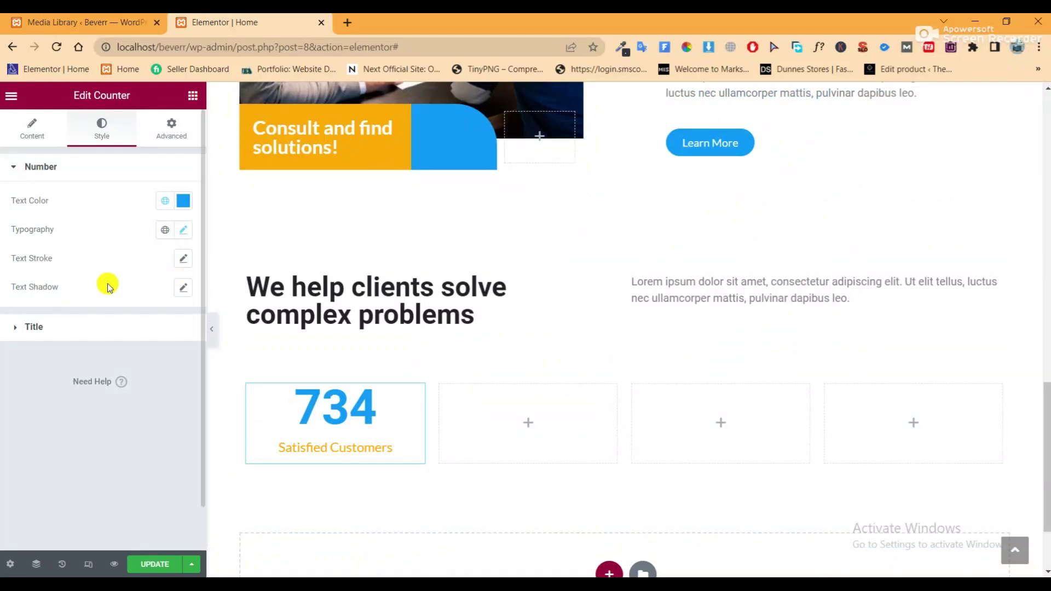
click(160, 328)
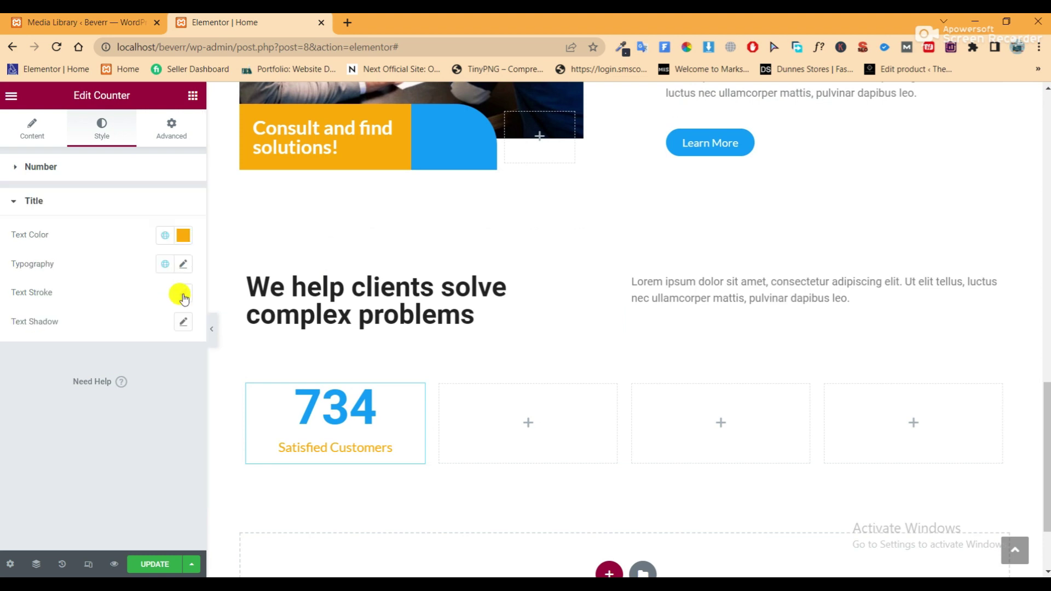
Give the counter title a custom #222222 colour
click(165, 240)
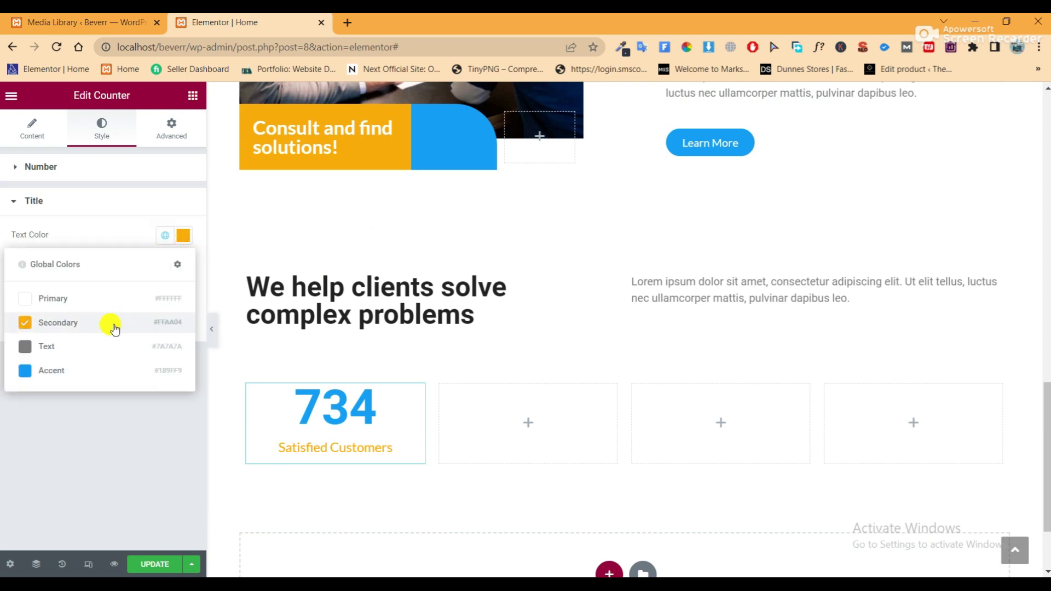
click(182, 234)
click(40, 440)
double_click(47, 445)
text(222222)
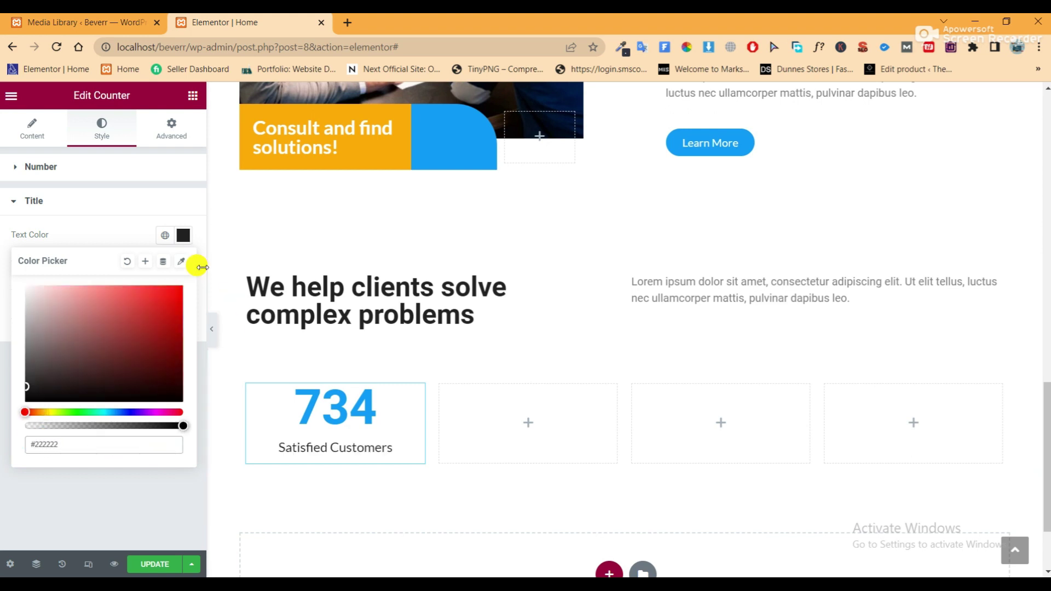
click(132, 234)
Keep the title font Lato at size 18 with a 48 line height, then preview
click(186, 265)
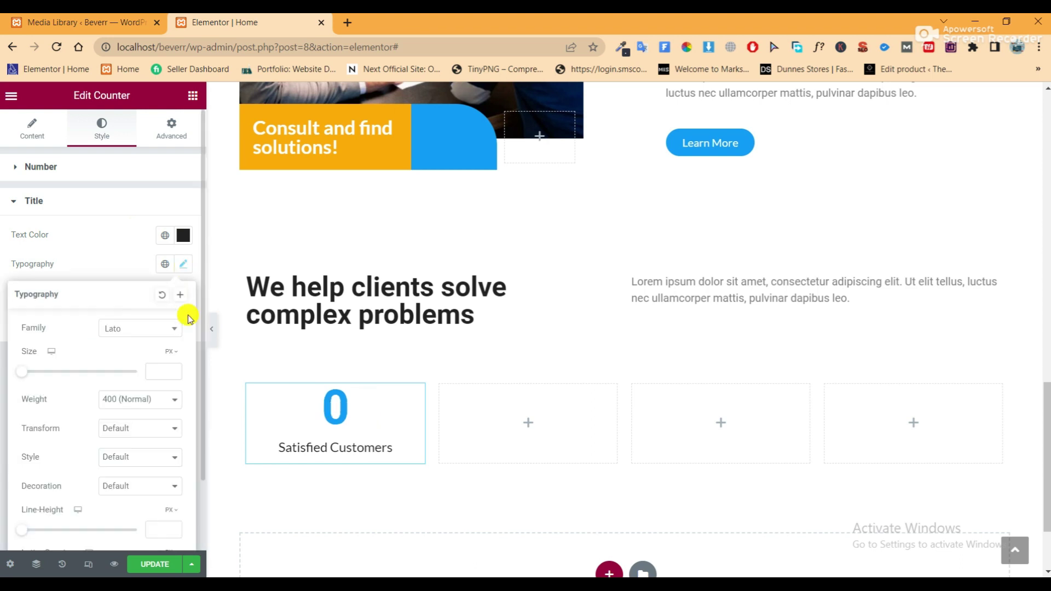
click(147, 331)
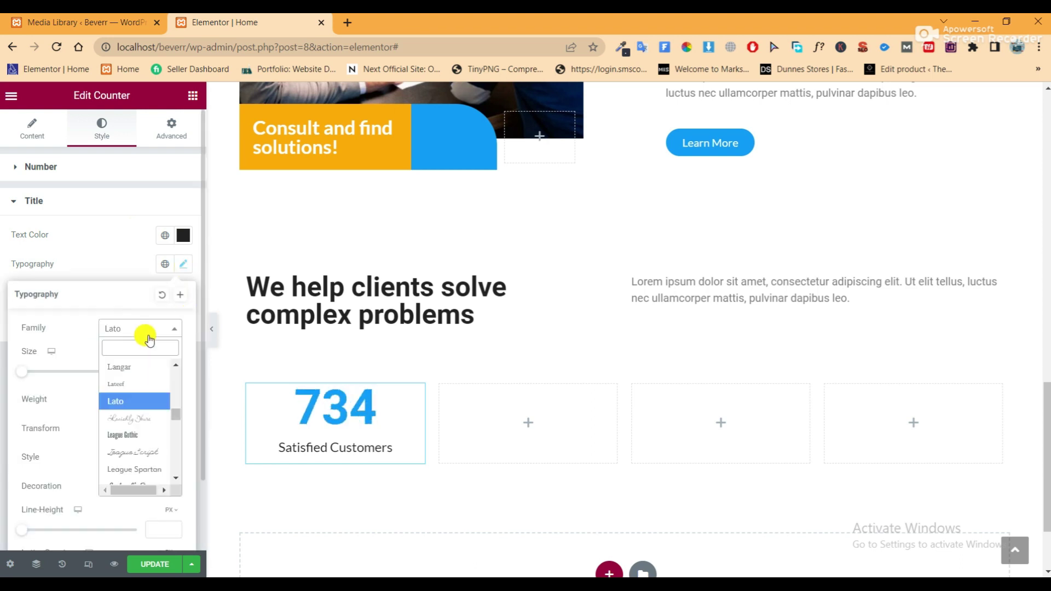
click(80, 325)
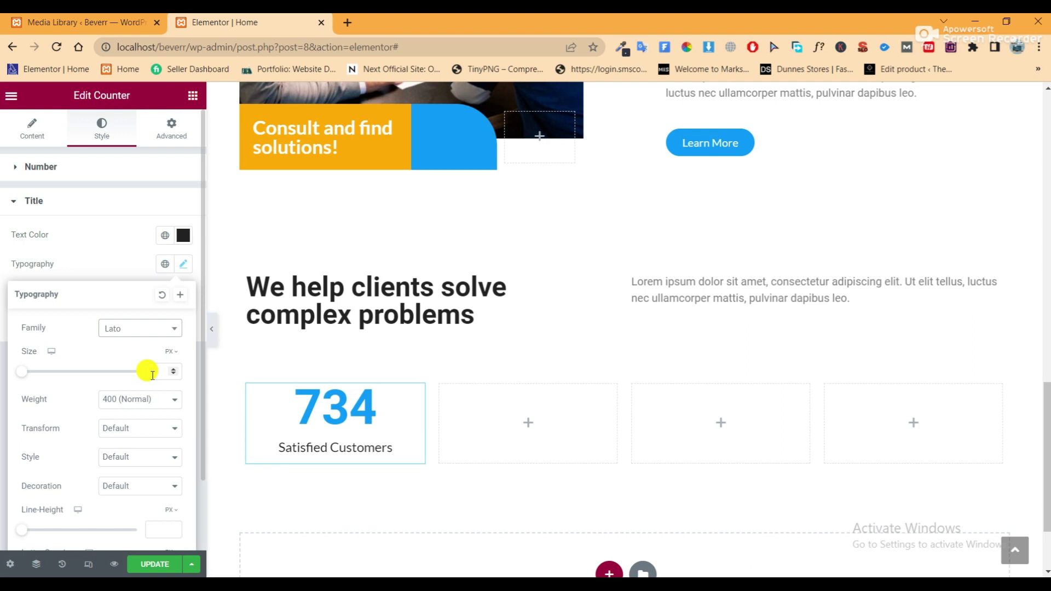
text(1)
text(8)
click(159, 530)
text(48)
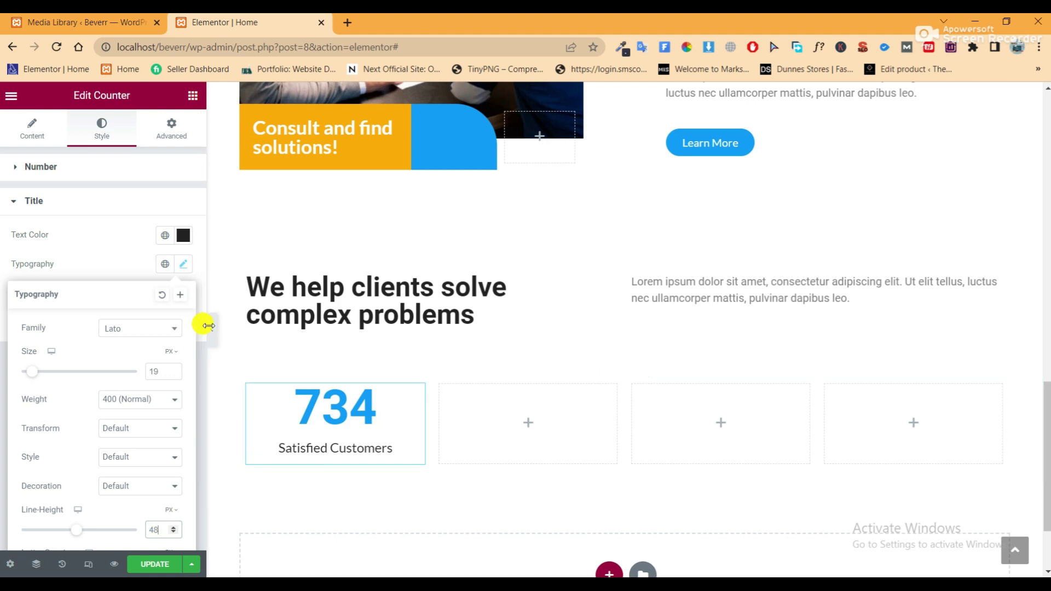
click(211, 331)
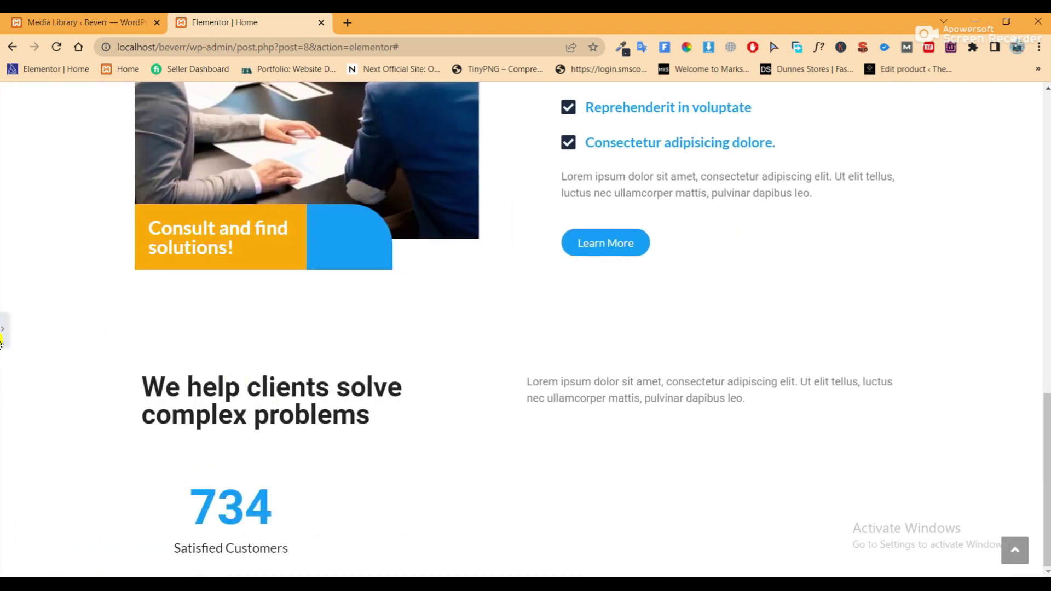
click(5, 335)
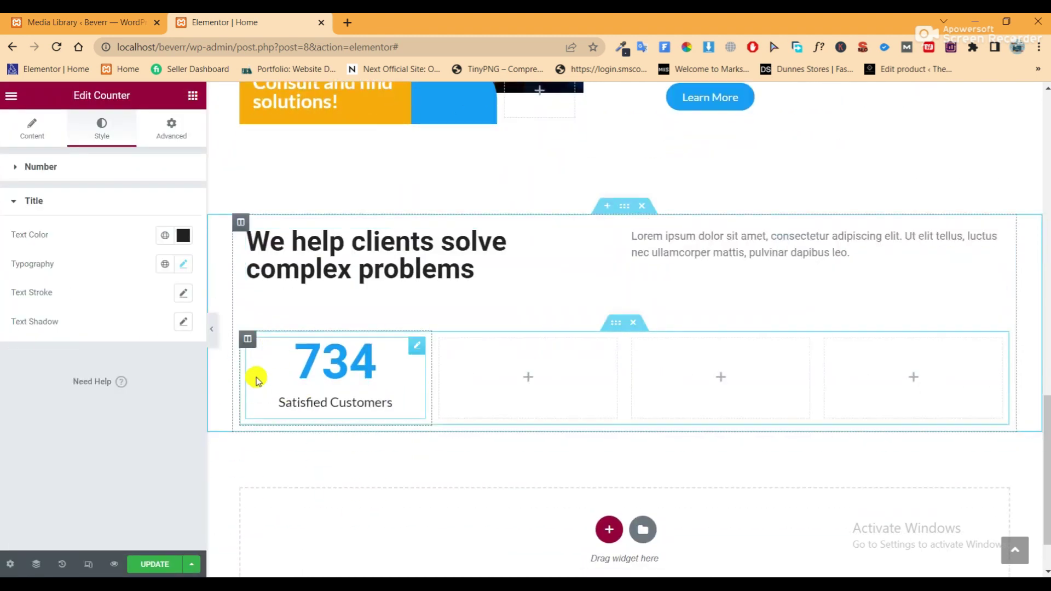
right_click(251, 343)
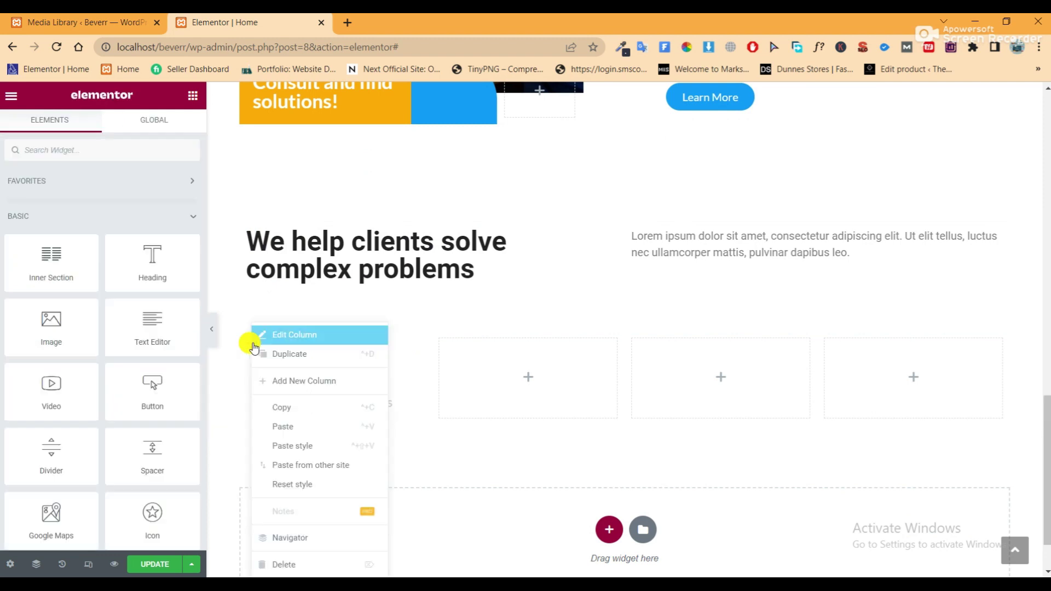
Duplicate the 734 Satisfied Customers counter column three times
click(277, 359)
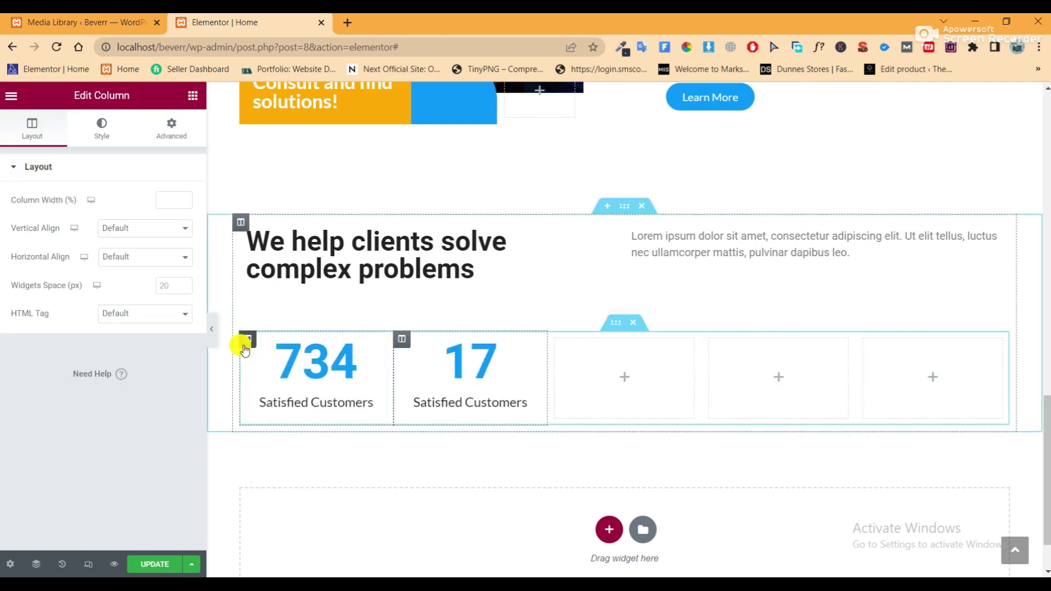
right_click(244, 342)
click(277, 362)
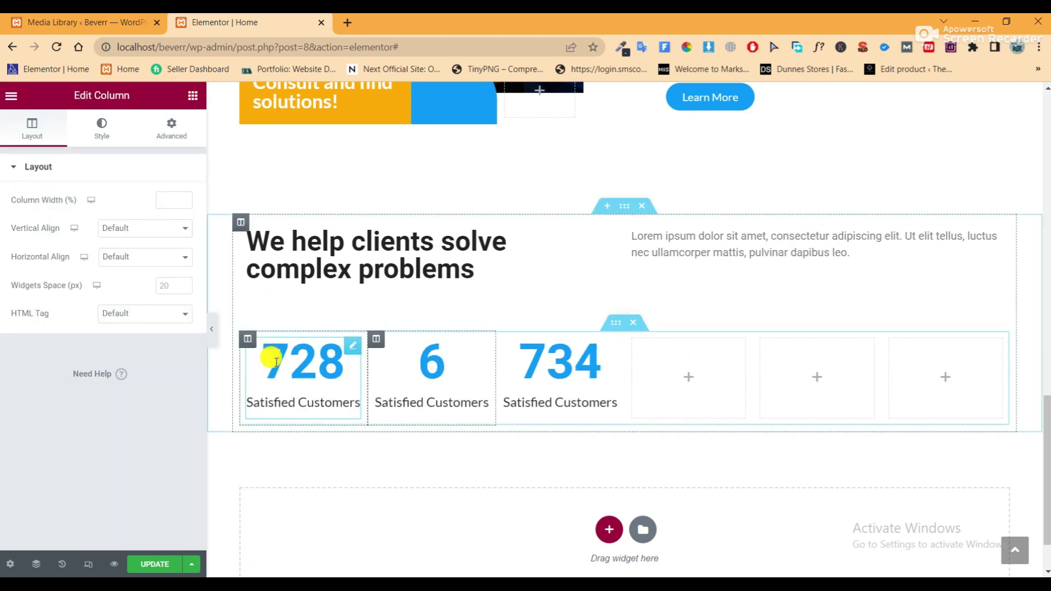
right_click(244, 341)
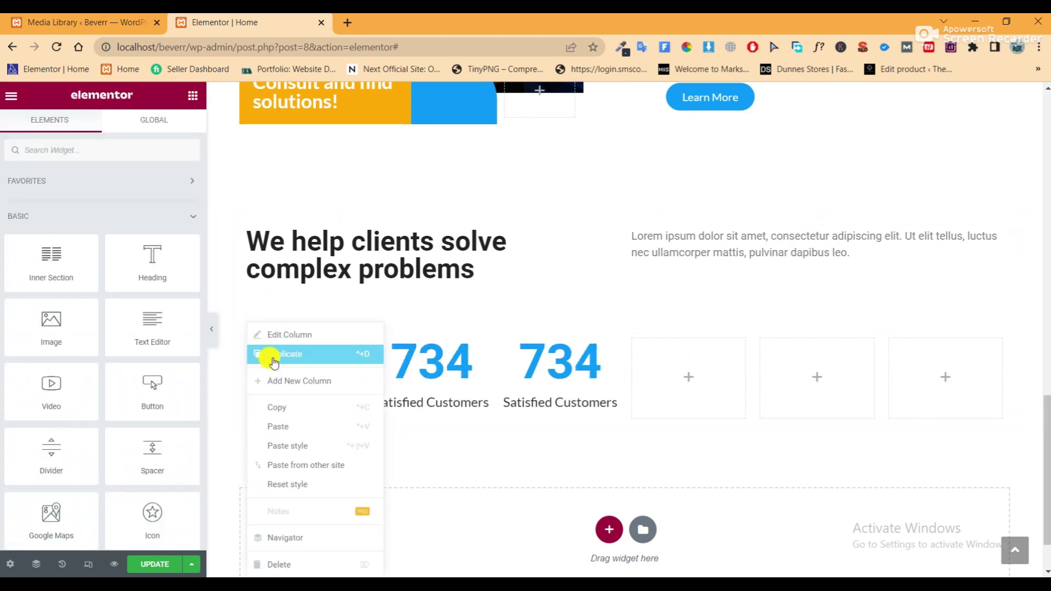
click(269, 355)
Delete the three leftover empty columns from the row
right_click(687, 344)
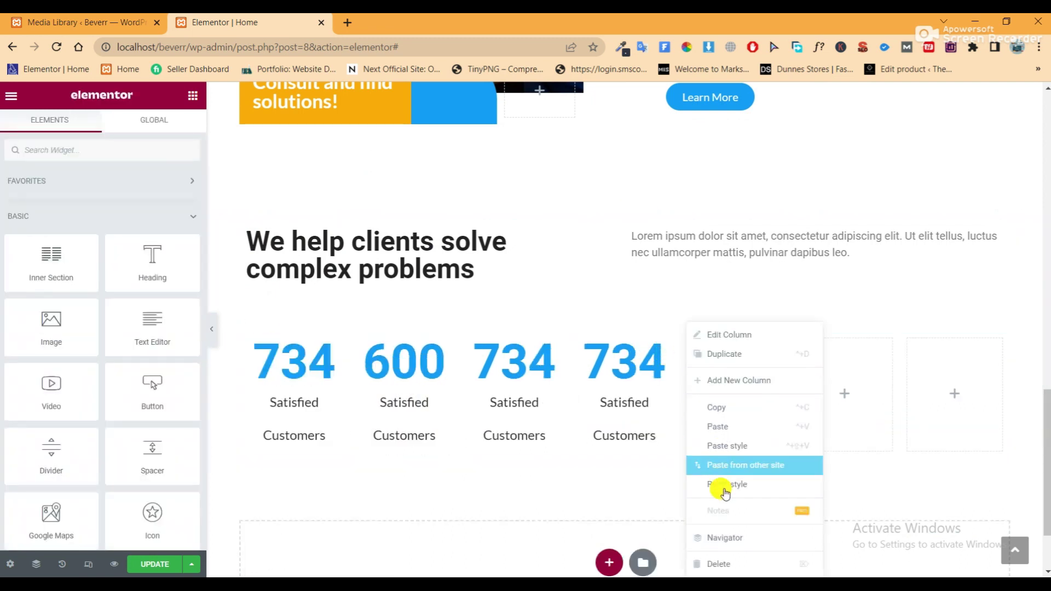
click(723, 563)
right_click(764, 343)
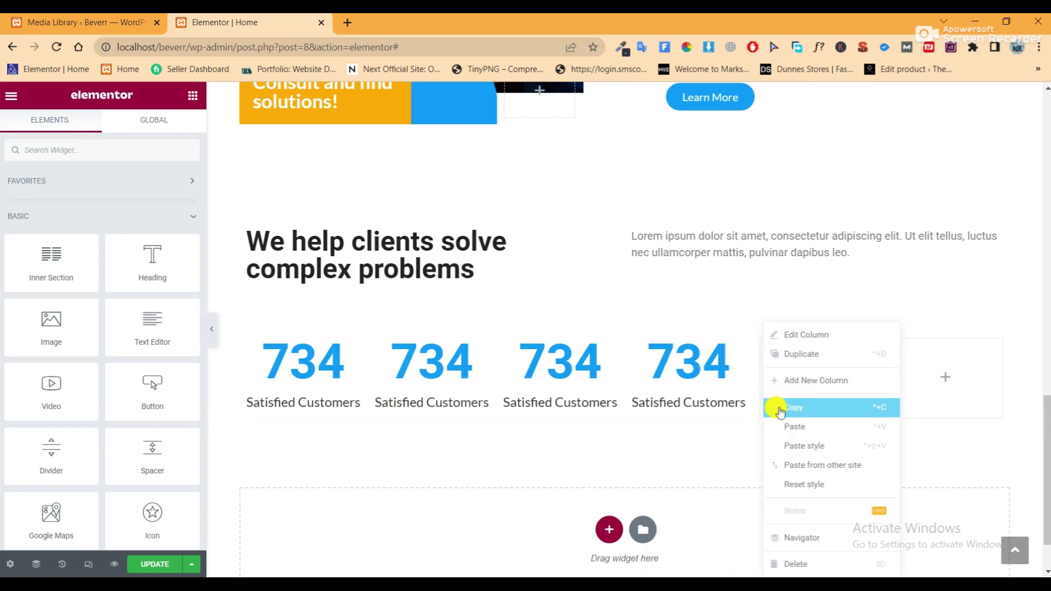
click(789, 561)
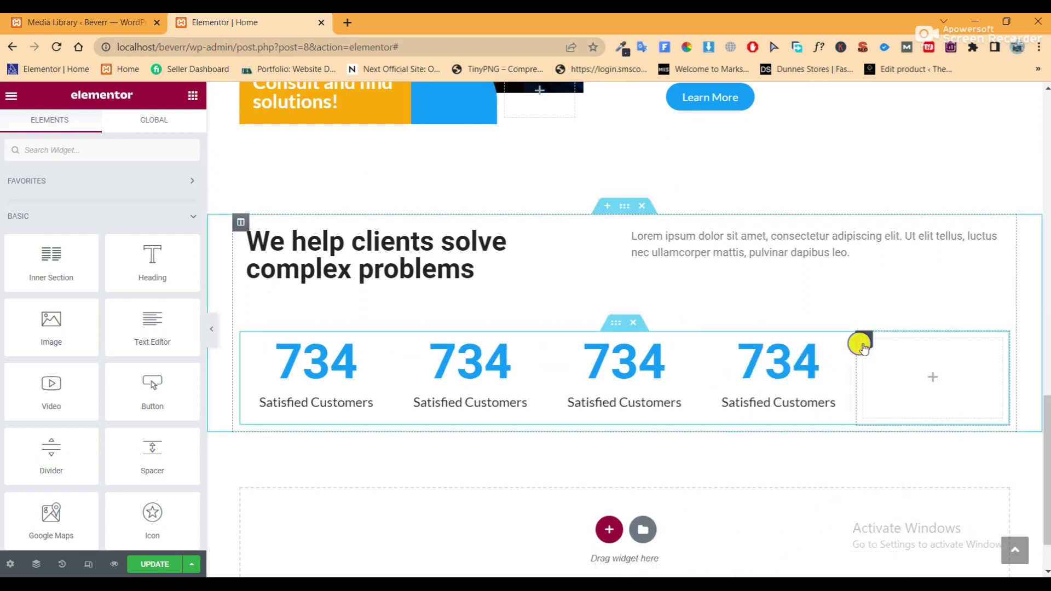
right_click(862, 344)
click(895, 562)
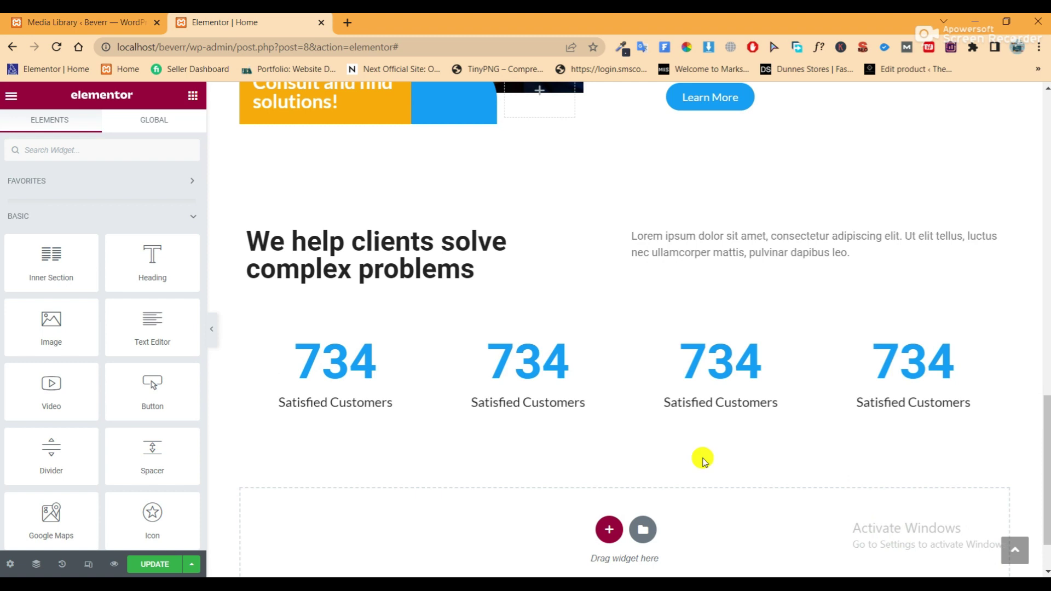
key(alt+Tab)
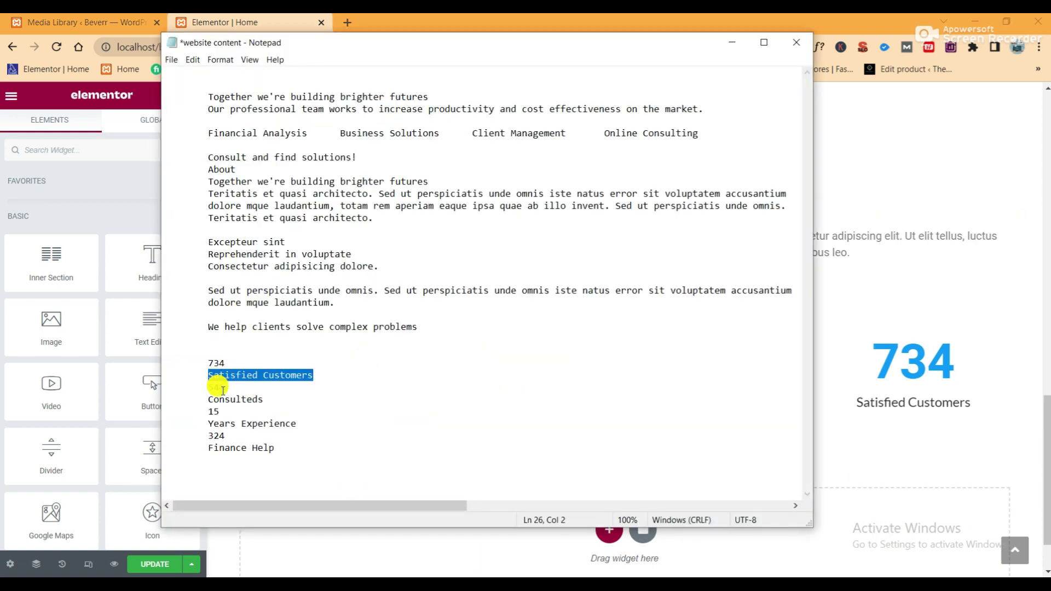
Change the second counter to 542 with the title 'Consulteds'
drag(264, 400, 208, 399)
key(ctrl+c)
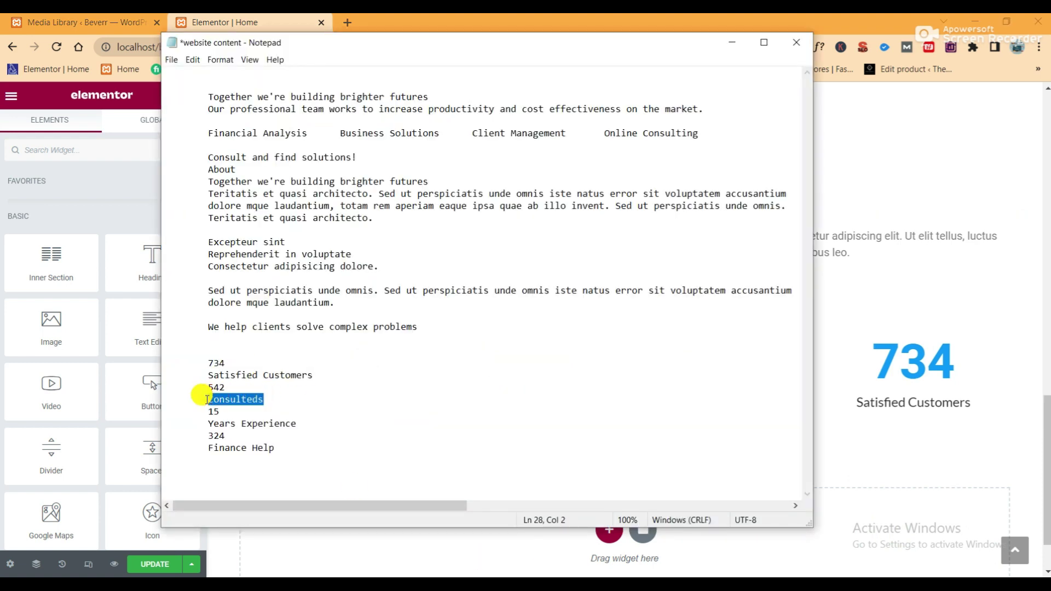
click(873, 361)
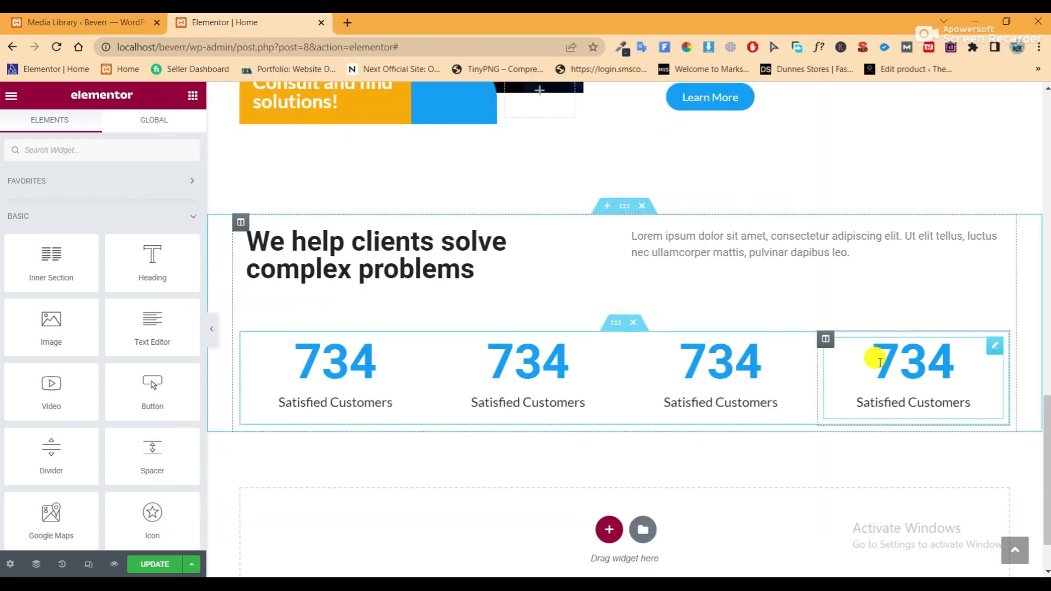
click(518, 378)
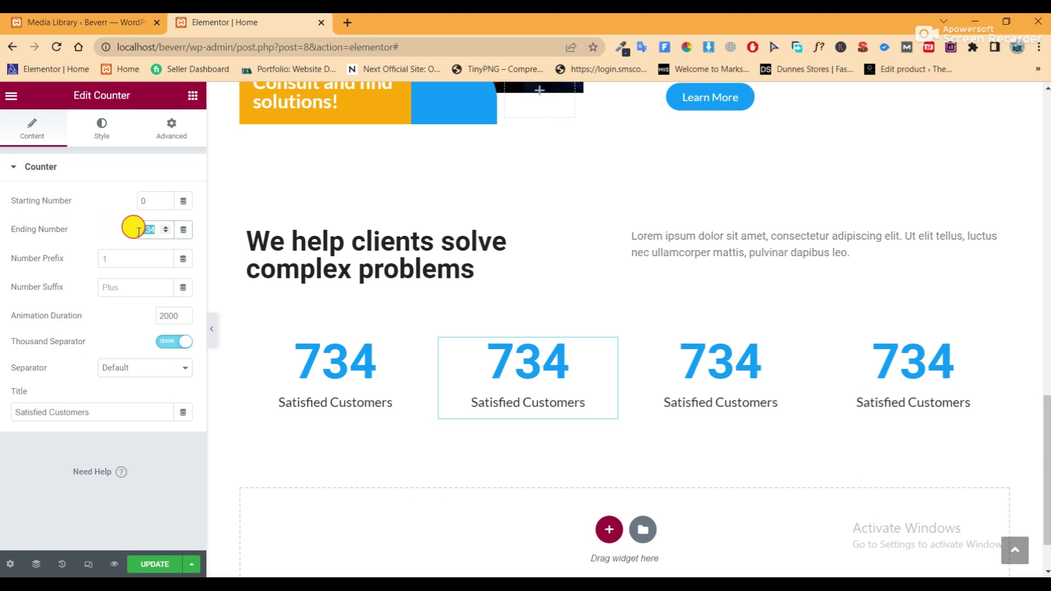
key(BackSpace)
text(542)
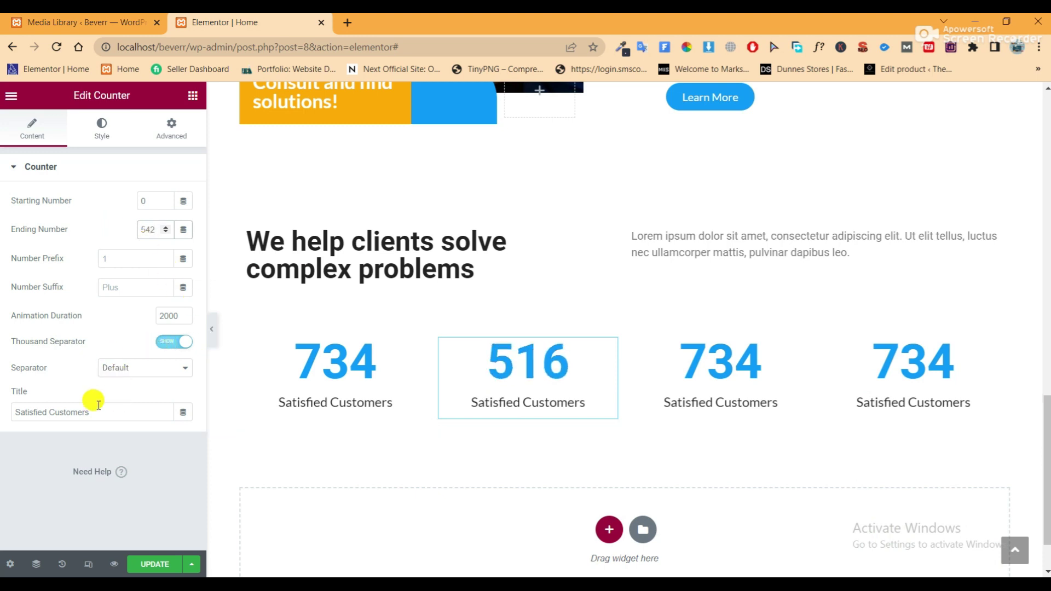
drag(99, 406, 2, 416)
right_click(50, 407)
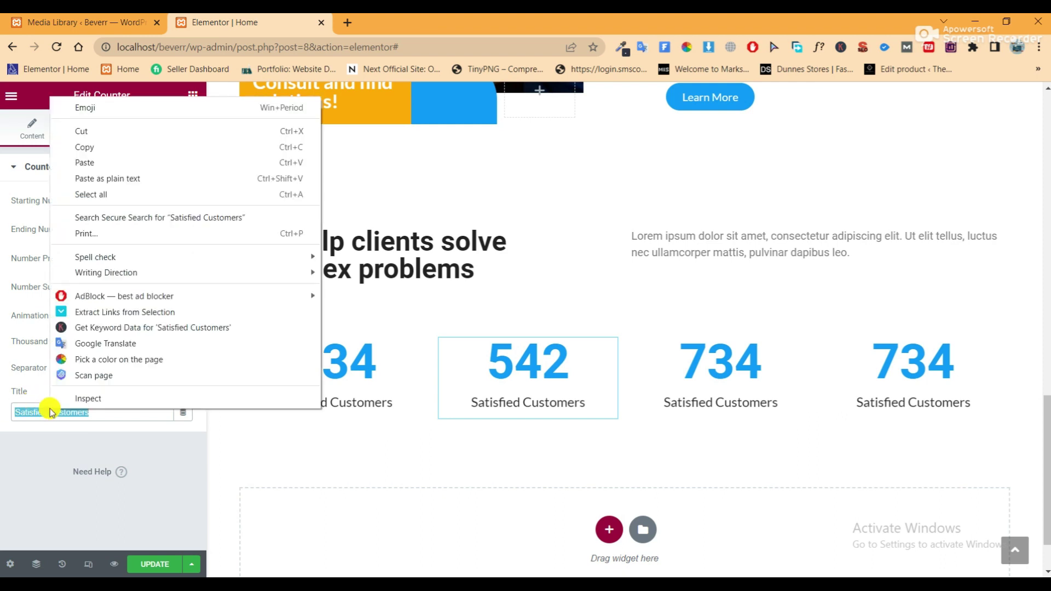
click(102, 167)
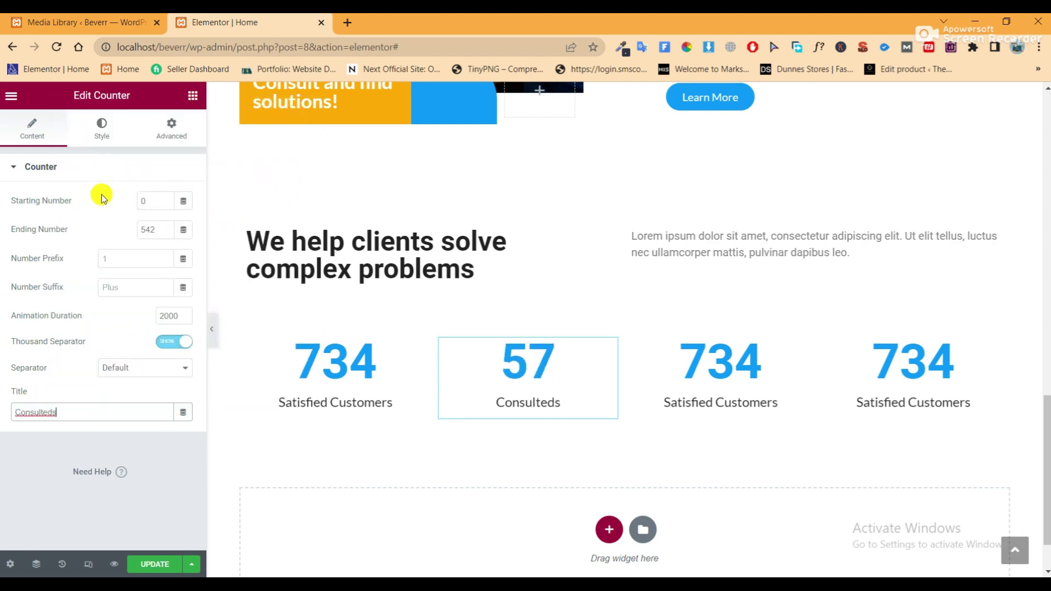
Change the third counter to 15 with the title 'Years Experience'
key(alt+Tab)
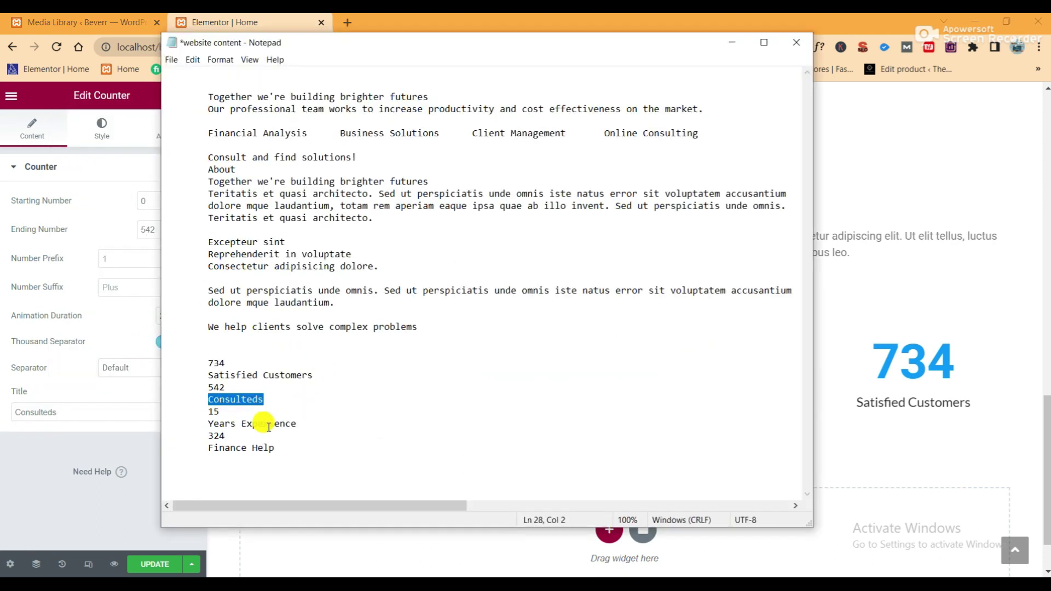
drag(306, 423, 213, 425)
right_click(224, 424)
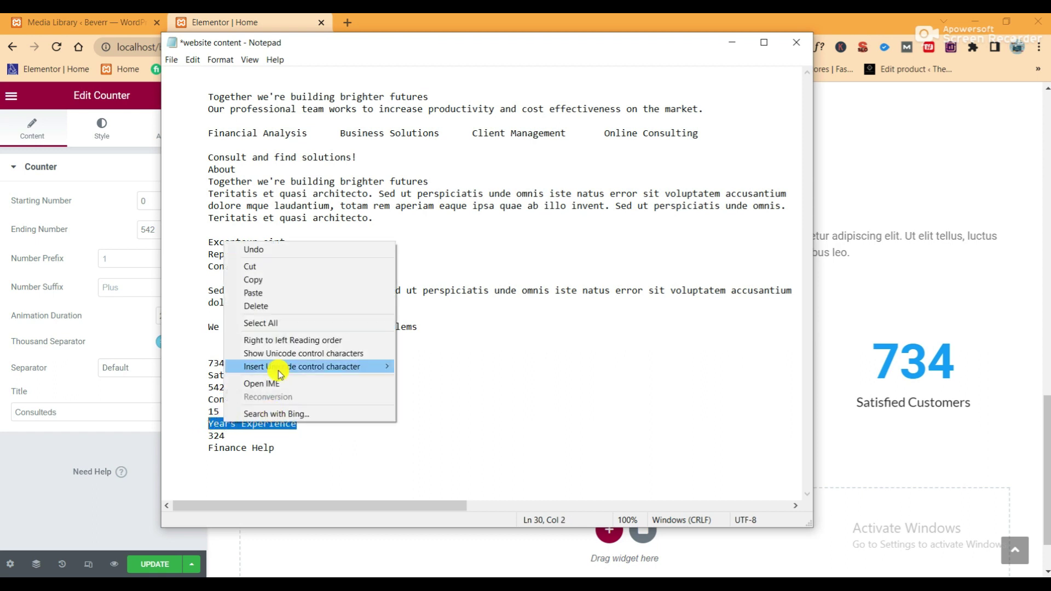
click(276, 280)
click(71, 459)
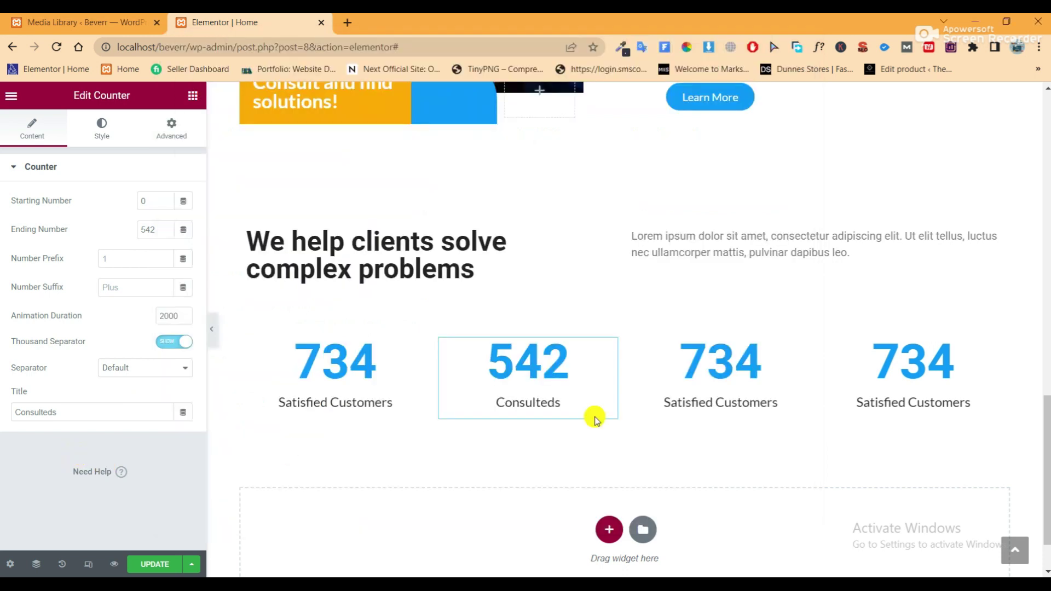
click(719, 370)
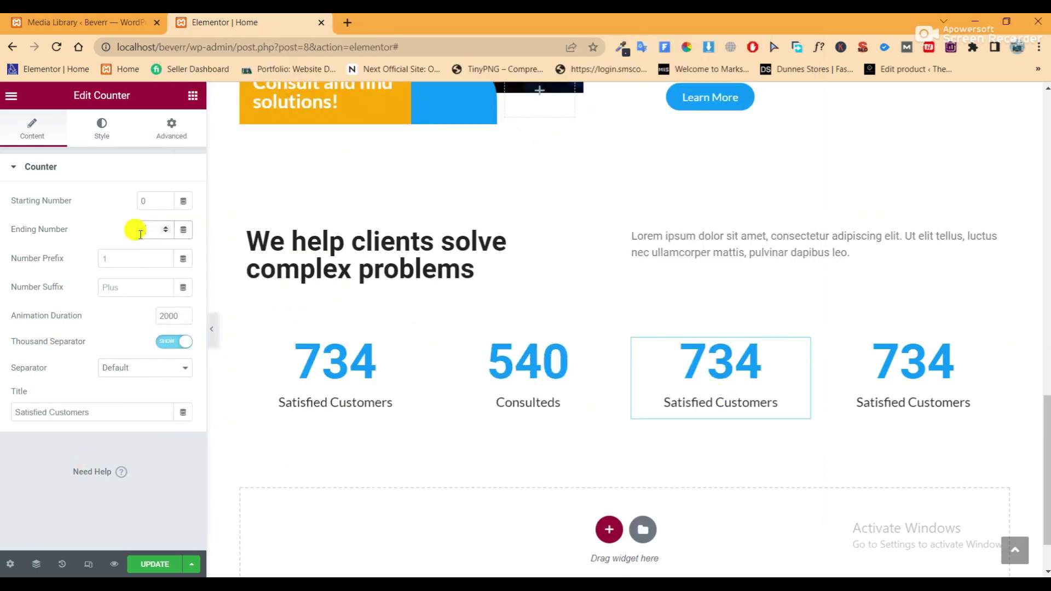
text(5)
drag(94, 412, 8, 414)
right_click(31, 415)
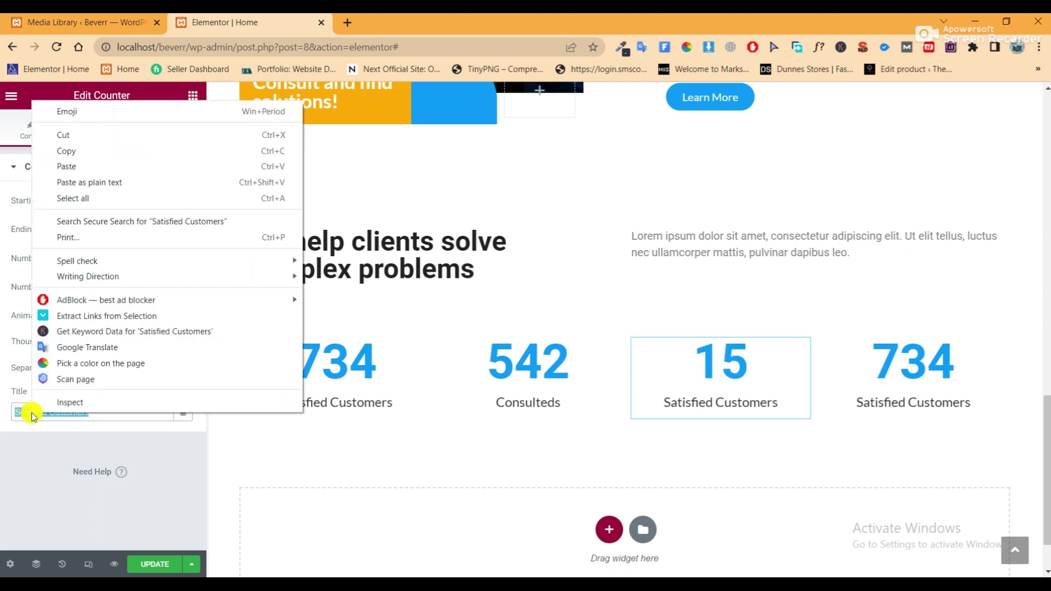
click(82, 166)
Change the fourth counter to 324 with the copied 'Finance Hel' title, then preview the row
click(504, 575)
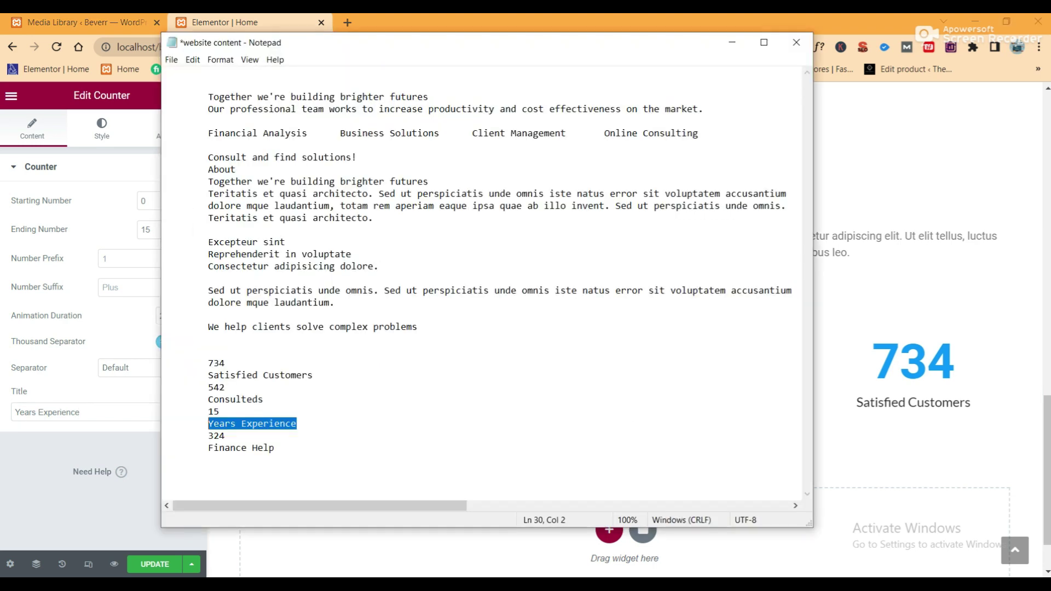
drag(270, 448, 208, 450)
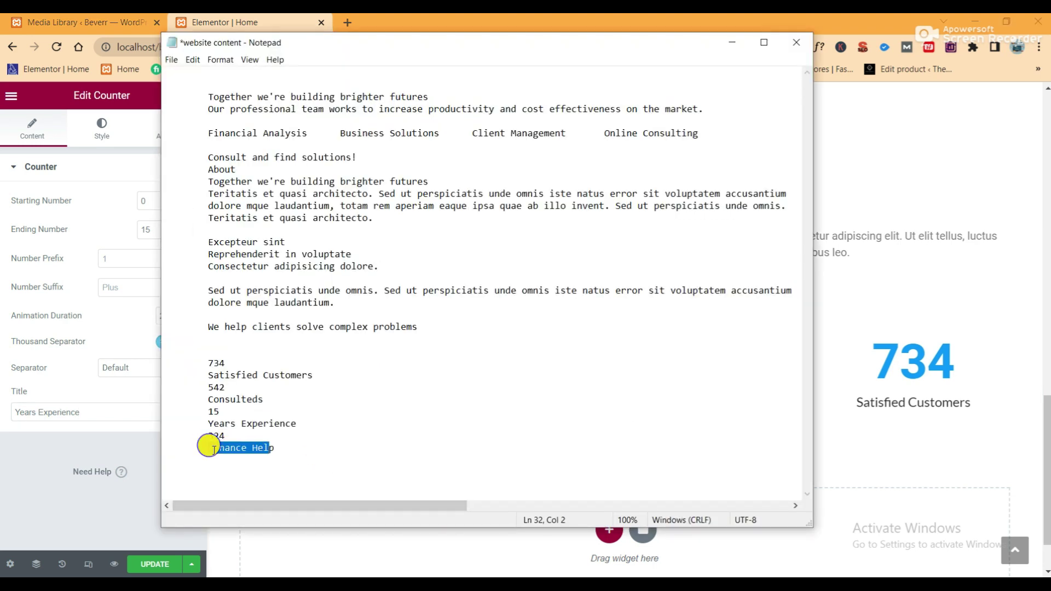
right_click(209, 450)
click(251, 307)
click(106, 449)
click(887, 388)
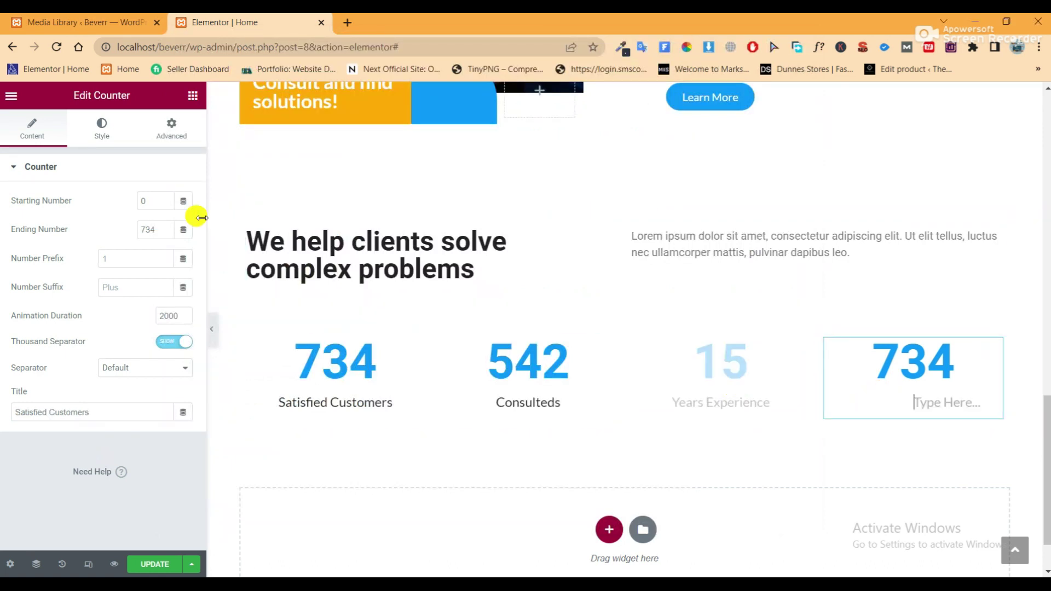
drag(148, 225, 120, 236)
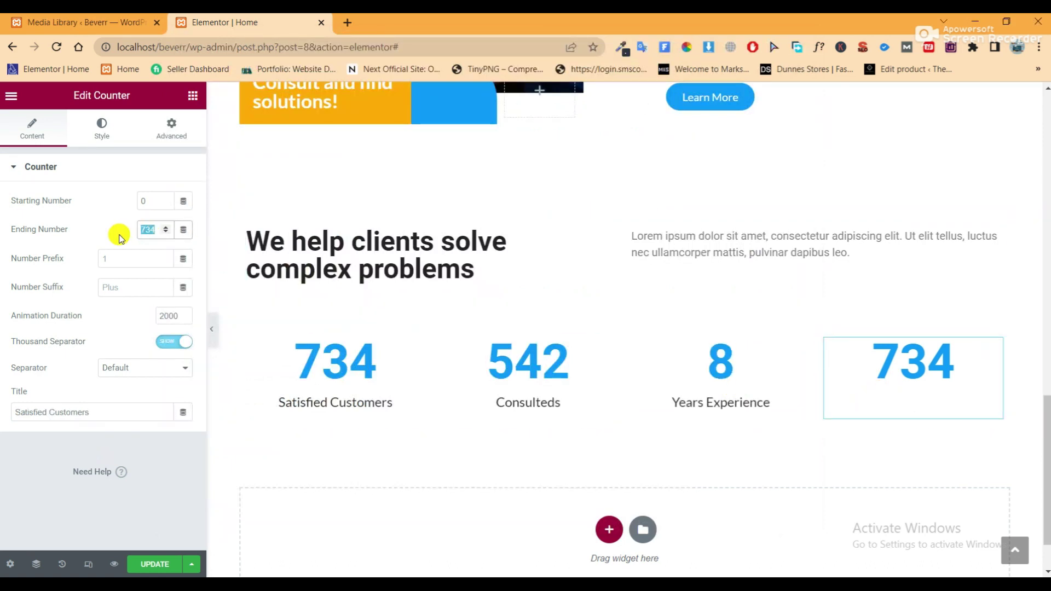
text(324)
drag(90, 411, 13, 411)
right_click(41, 410)
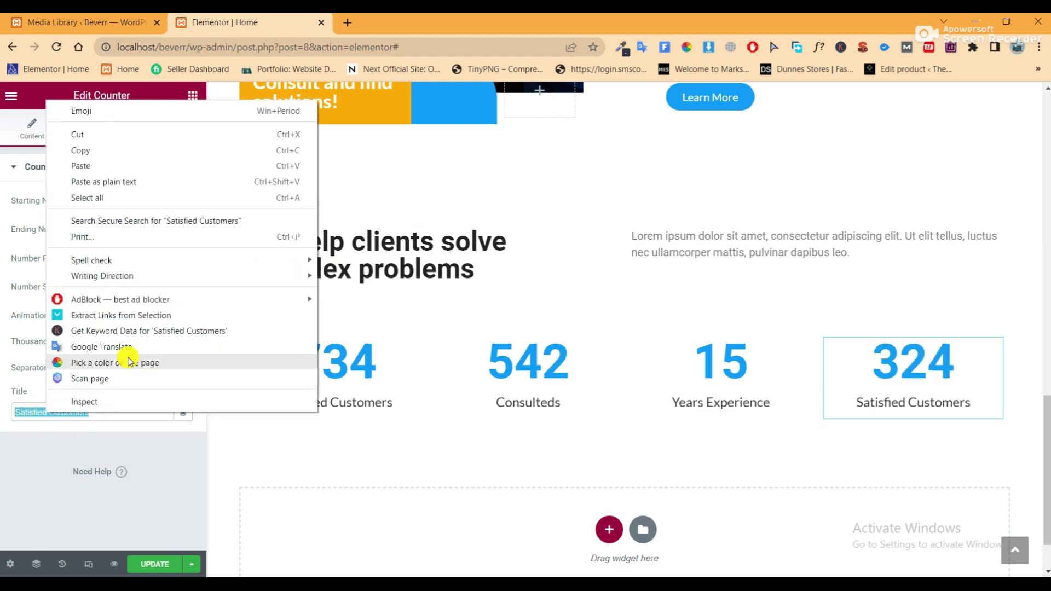
click(97, 170)
click(211, 329)
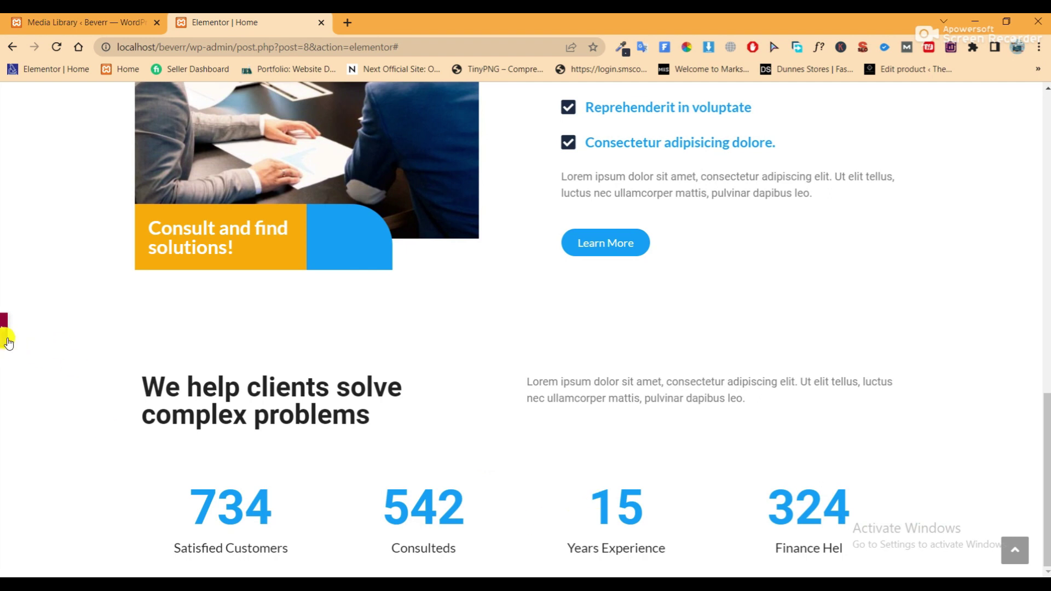
scroll(7, 343, down, 3)
click(4, 320)
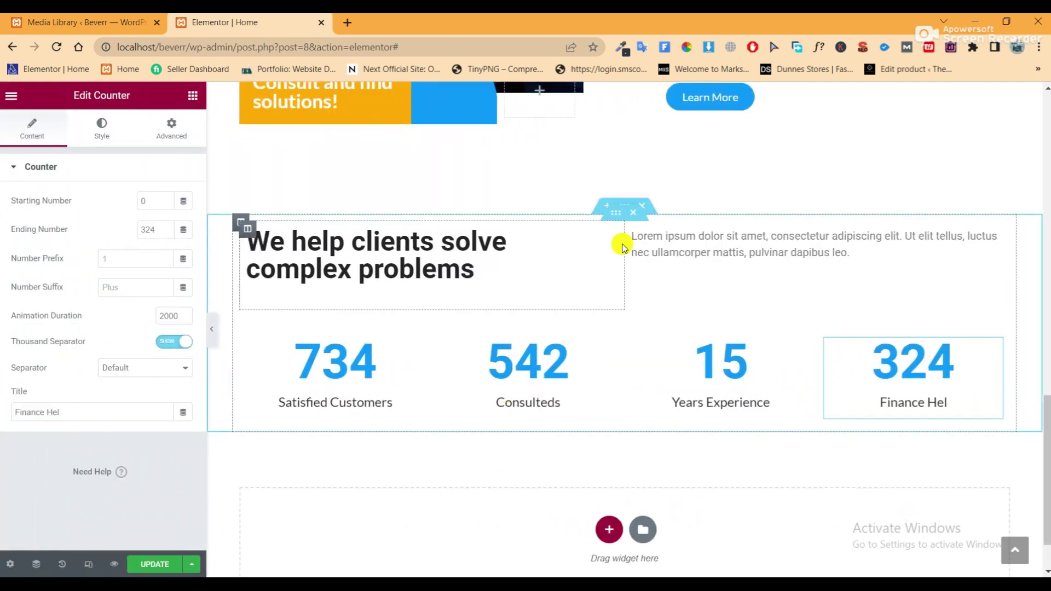
Give the stats section 100 px of bottom padding and save the page
click(624, 208)
click(172, 131)
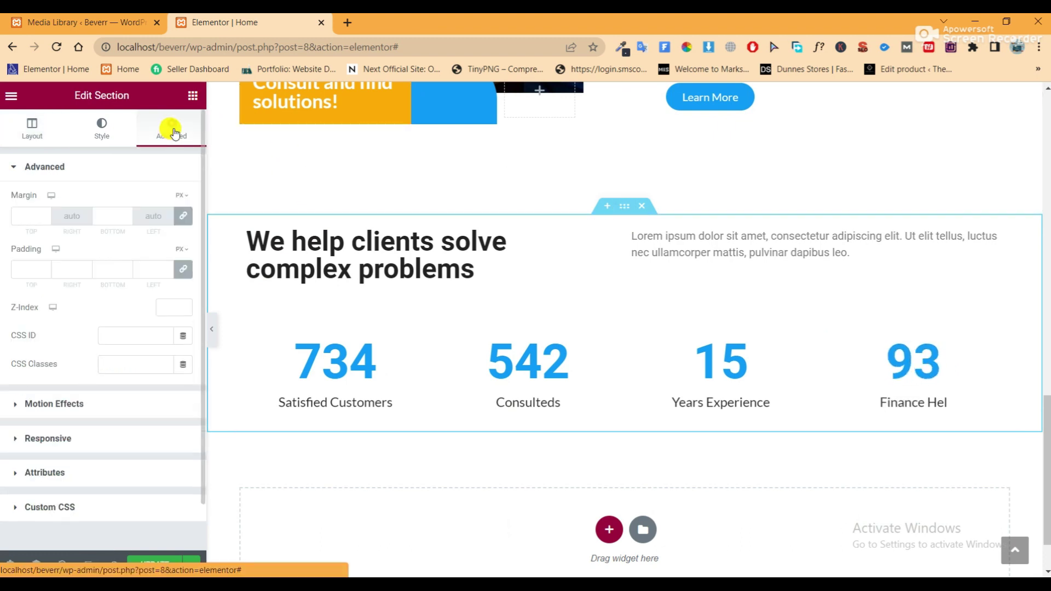
click(183, 269)
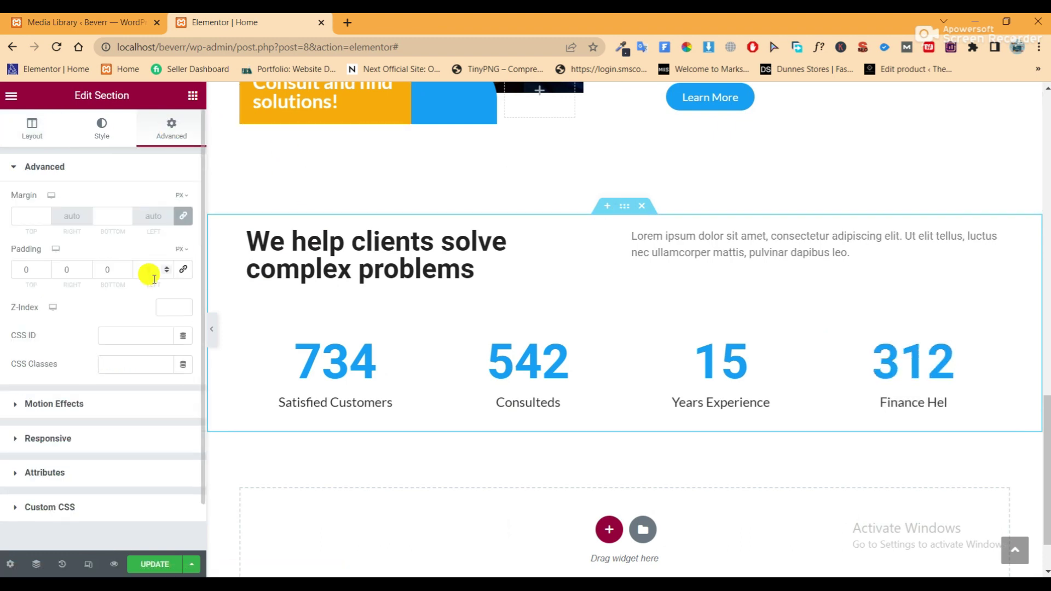
click(102, 273)
text(100)
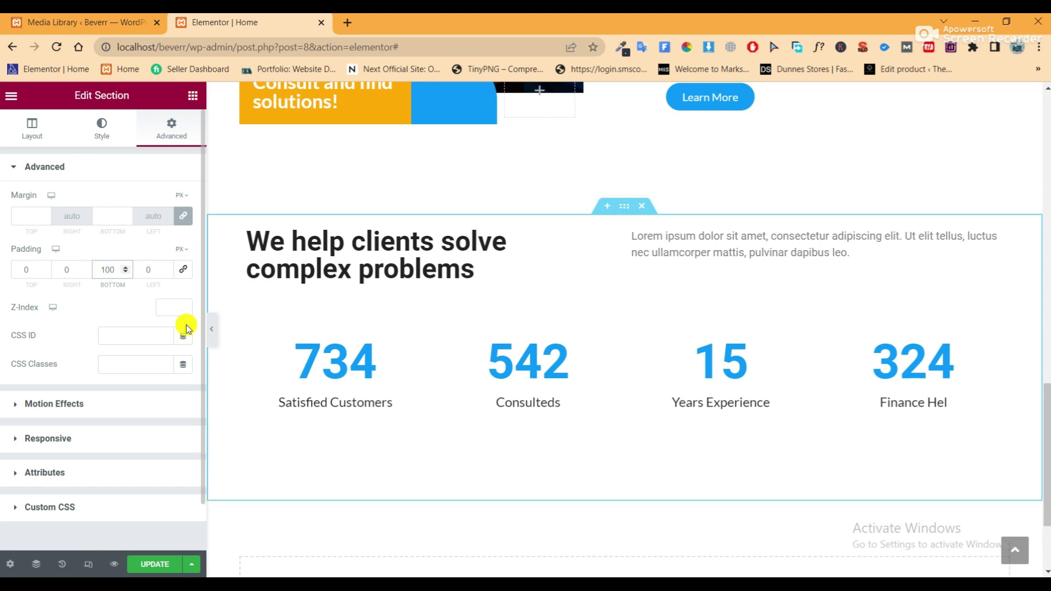
click(154, 564)
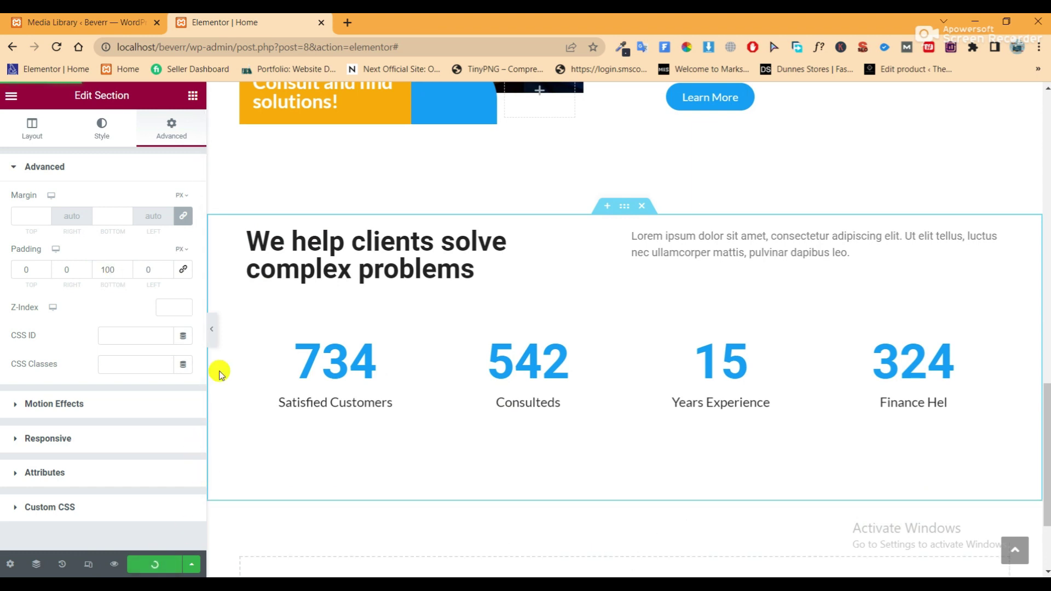
Correct the fourth counter's title to 'Finance Help', save, and open Preview Changes
click(212, 332)
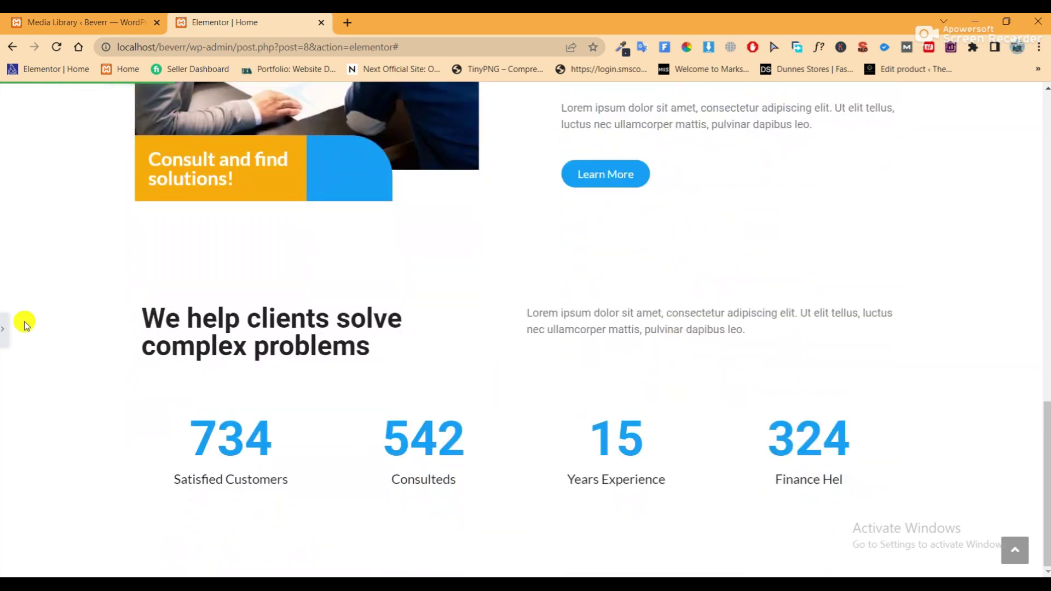
click(4, 332)
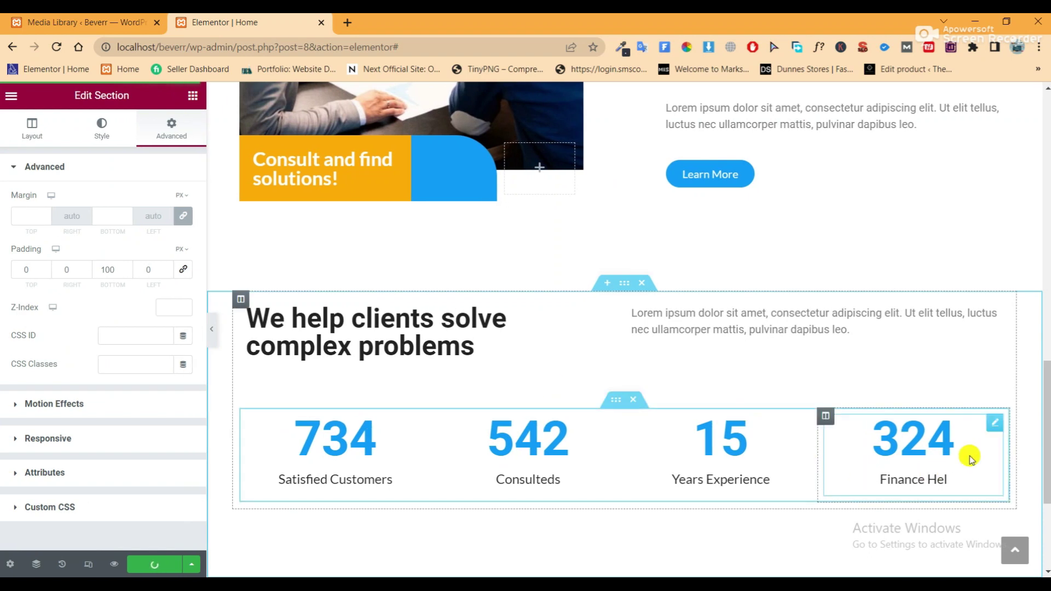
click(994, 428)
click(71, 414)
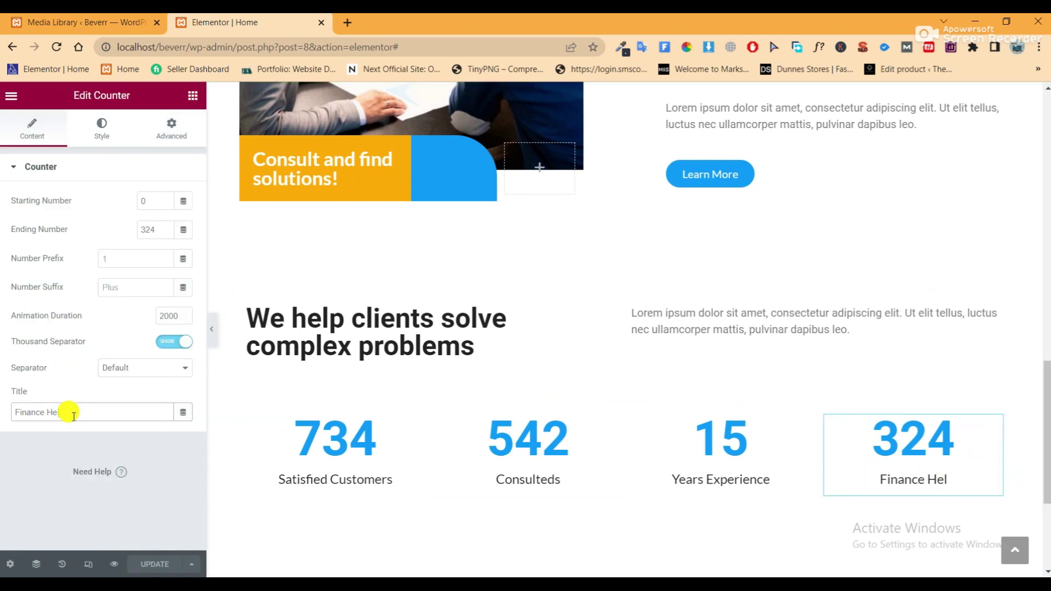
text(p)
click(148, 566)
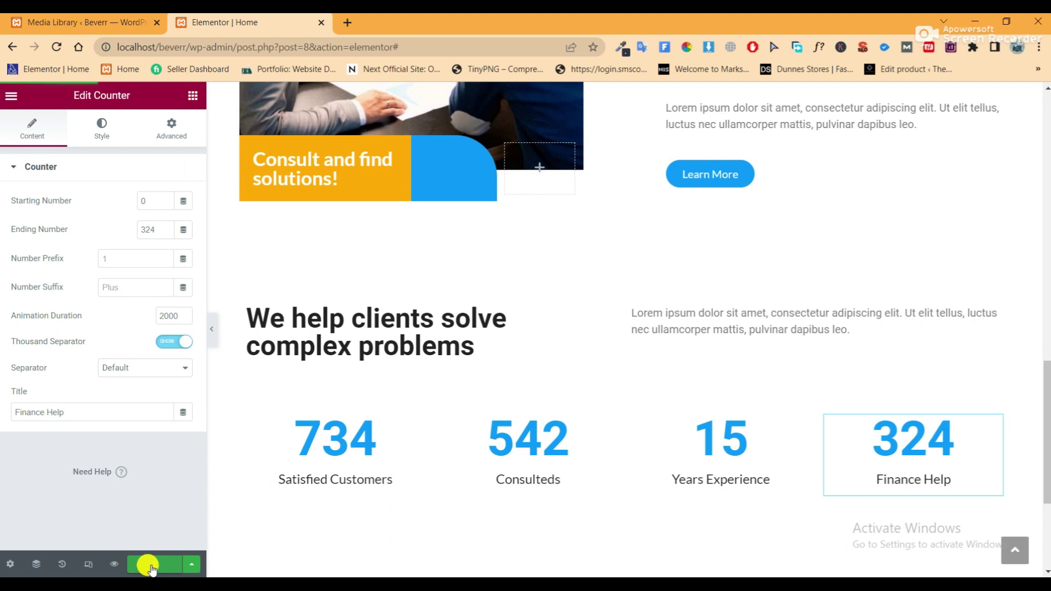
click(113, 563)
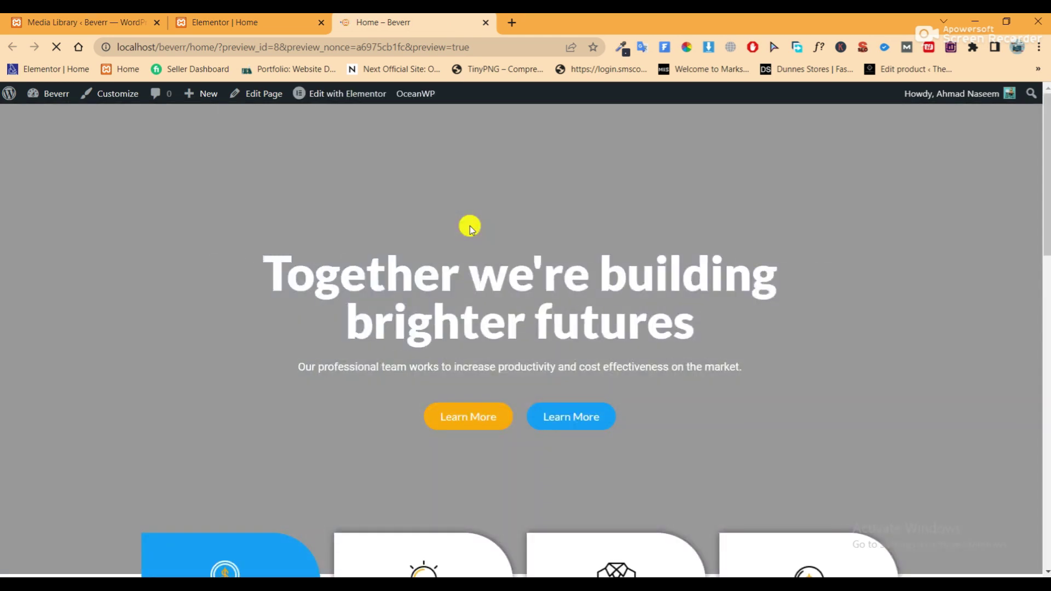
Scroll the live preview down to the counters, then close the 'Home – Beverr' tab
scroll(471, 230, down, 8)
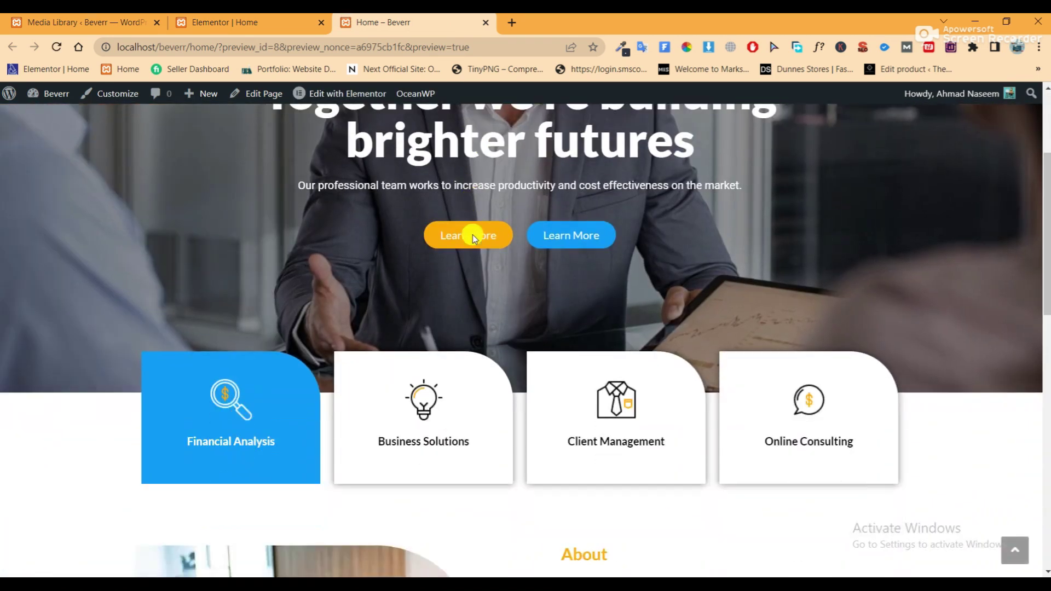
scroll(474, 237, down, 9)
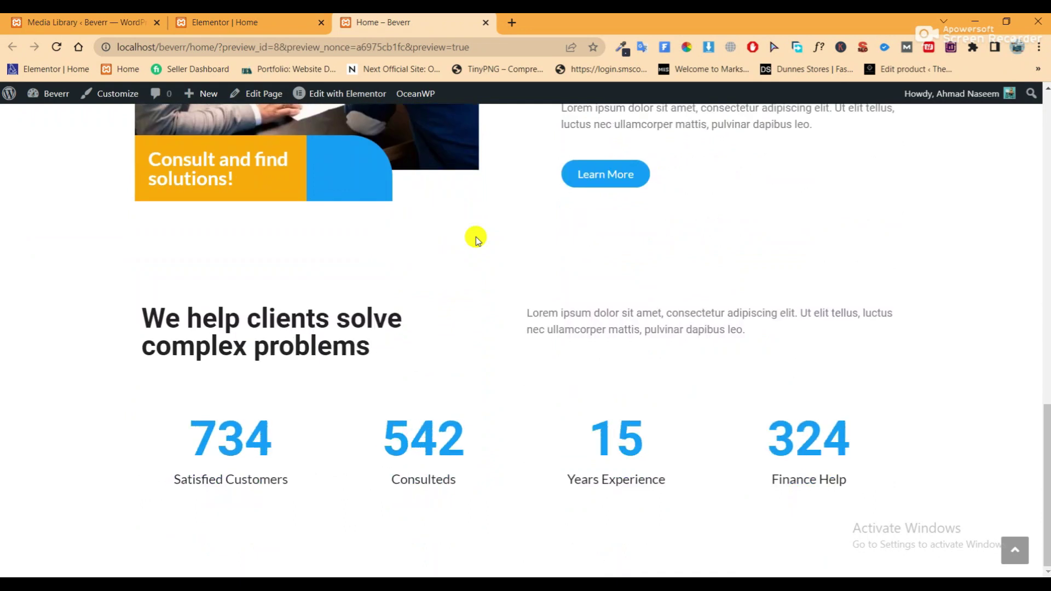
click(485, 24)
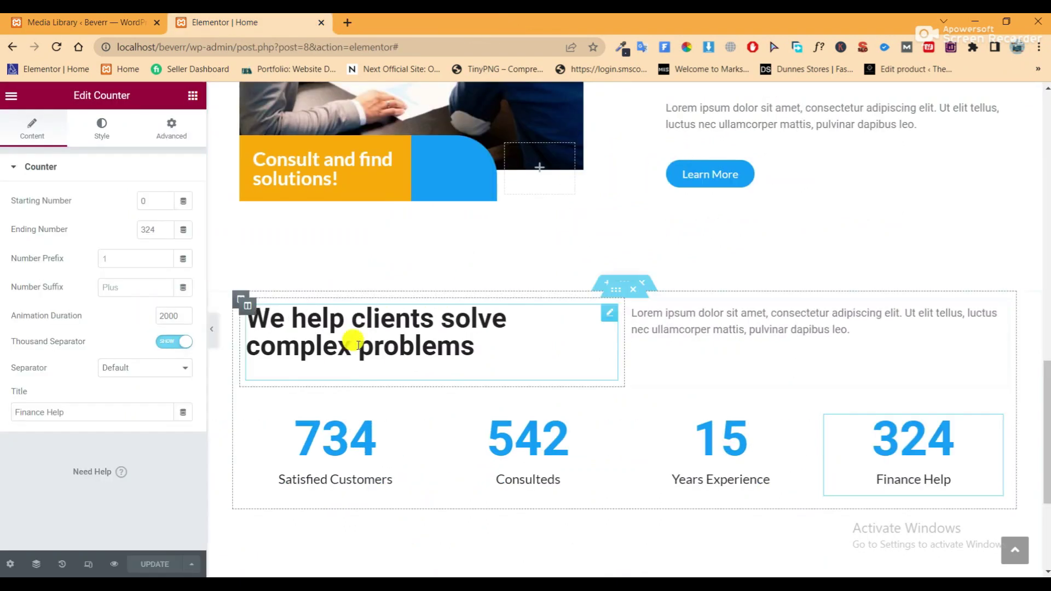
Add a one-column section below the counters with the hero-06 photo as classic background
scroll(488, 338, down, 2)
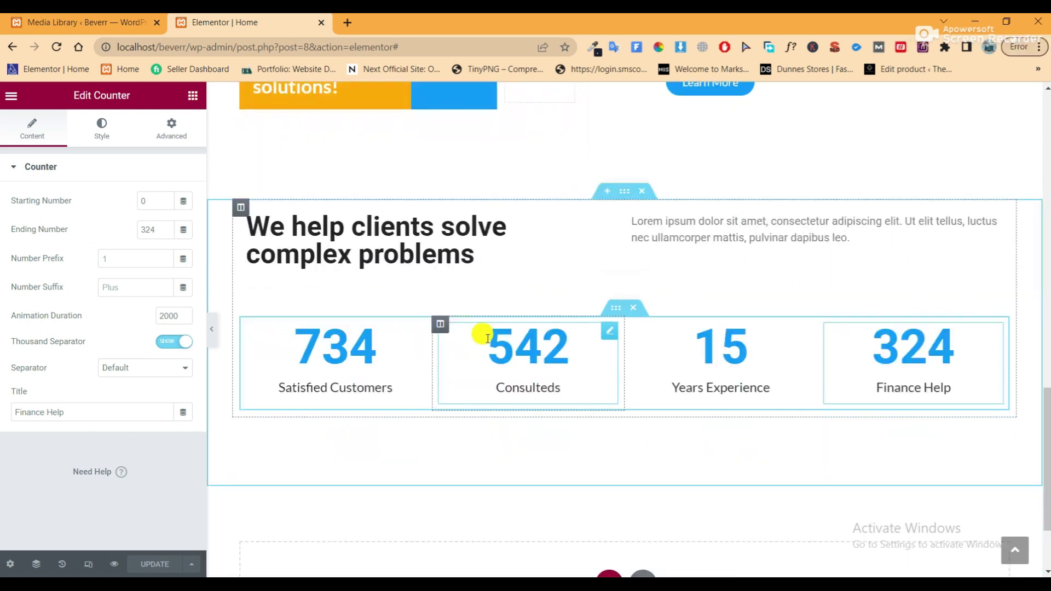
scroll(555, 345, down, 3)
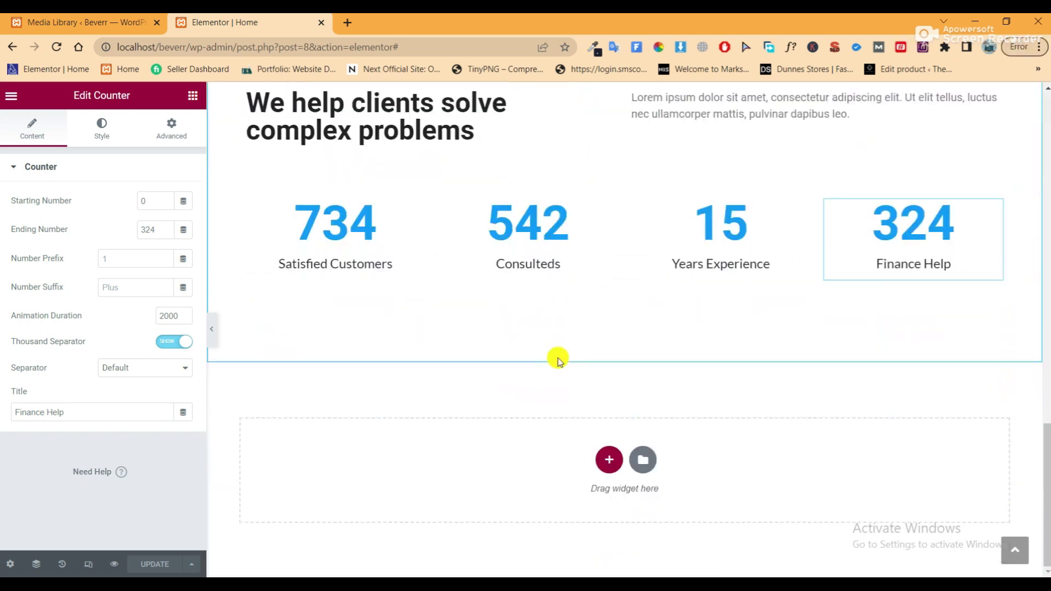
click(608, 457)
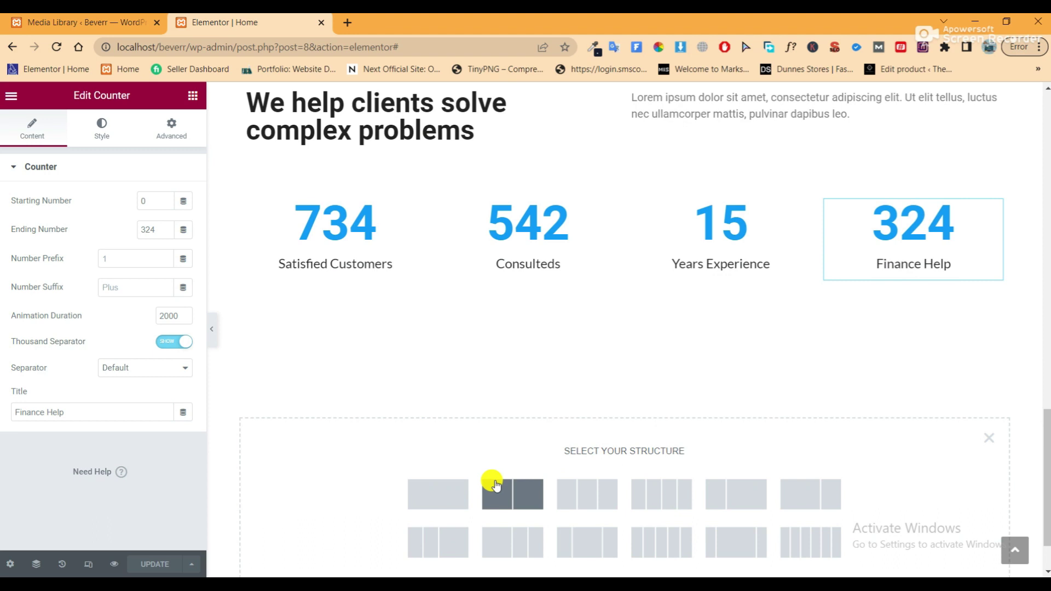
click(449, 489)
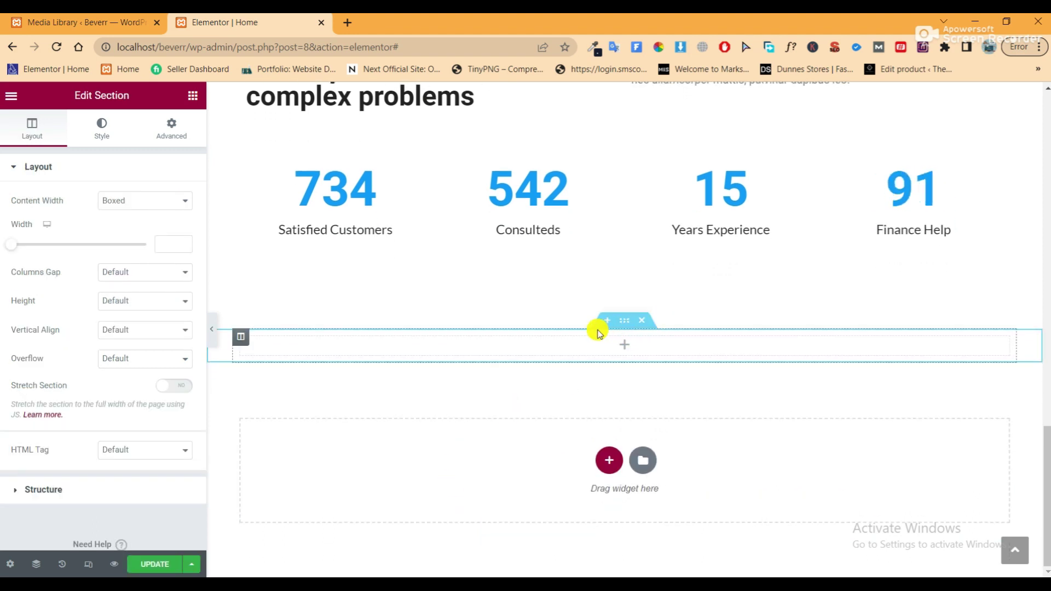
click(100, 130)
click(130, 228)
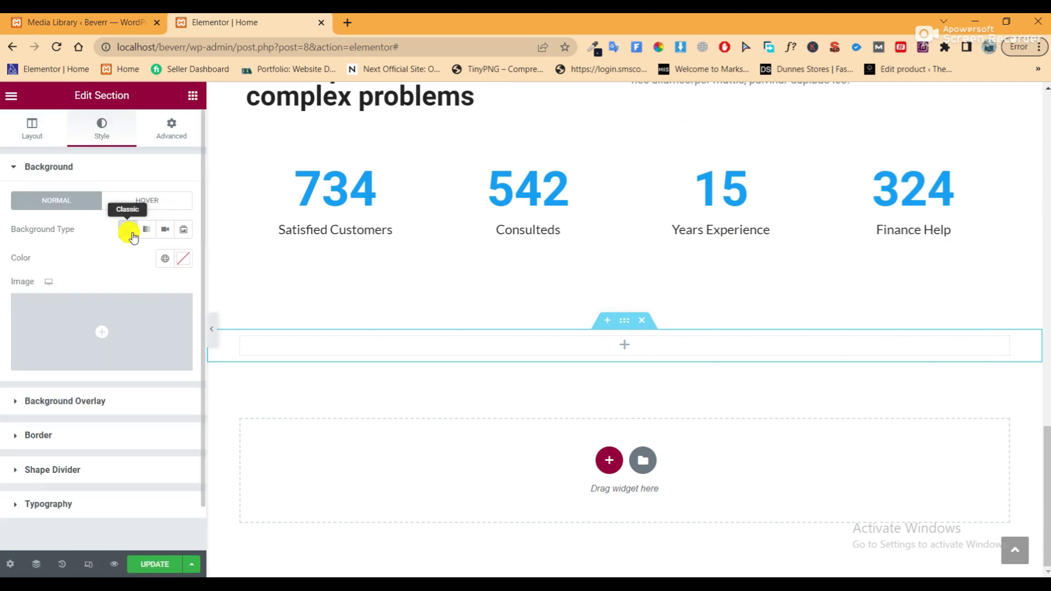
click(134, 311)
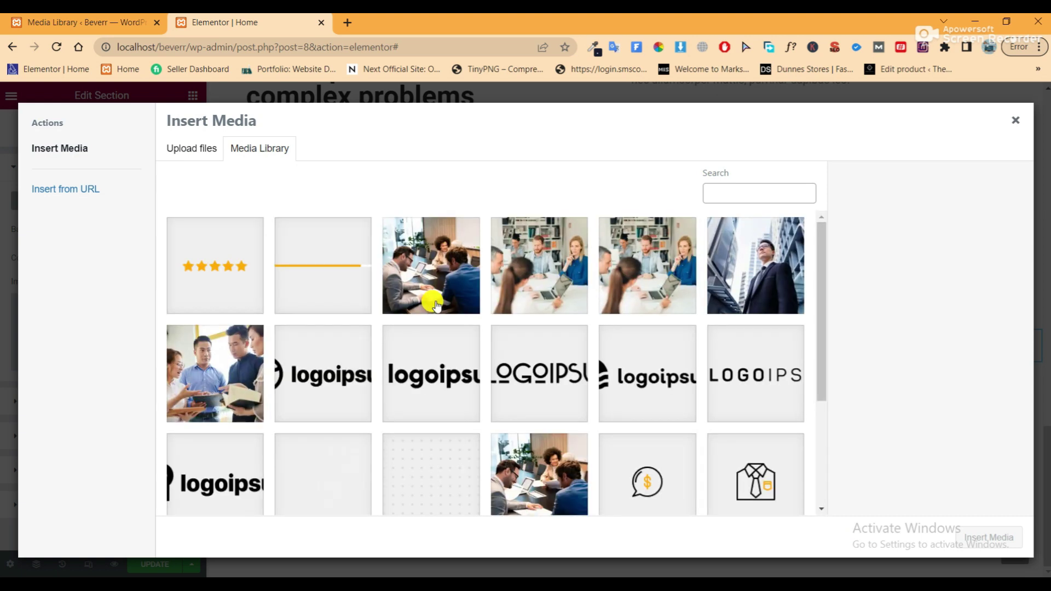
click(651, 300)
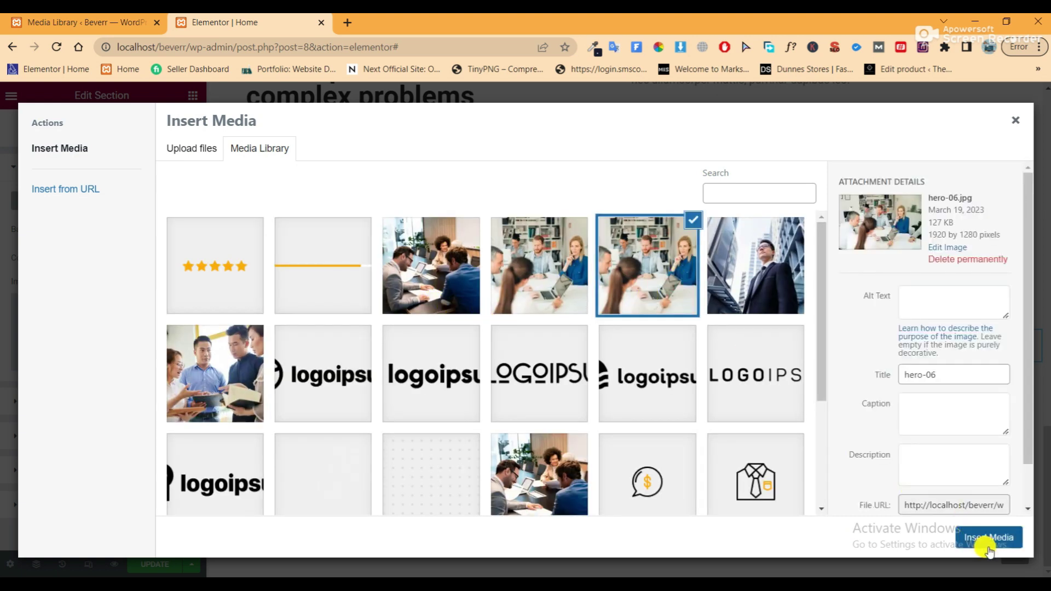
click(989, 539)
Set the background image to Center Center, No-repeat and Cover
click(140, 429)
scroll(141, 429, down, 3)
click(140, 264)
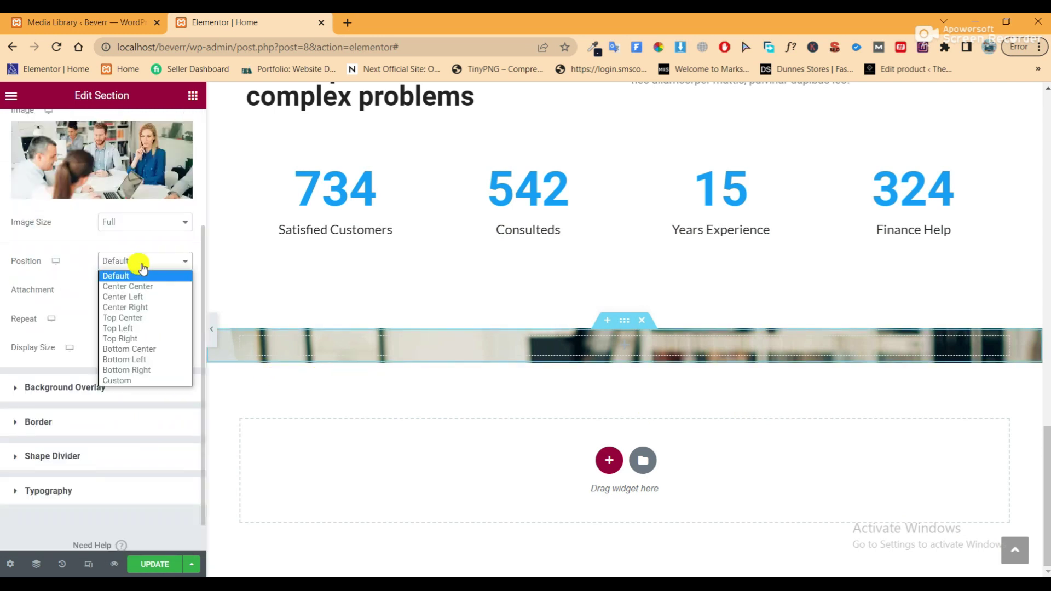
click(141, 285)
click(144, 325)
click(145, 343)
click(144, 347)
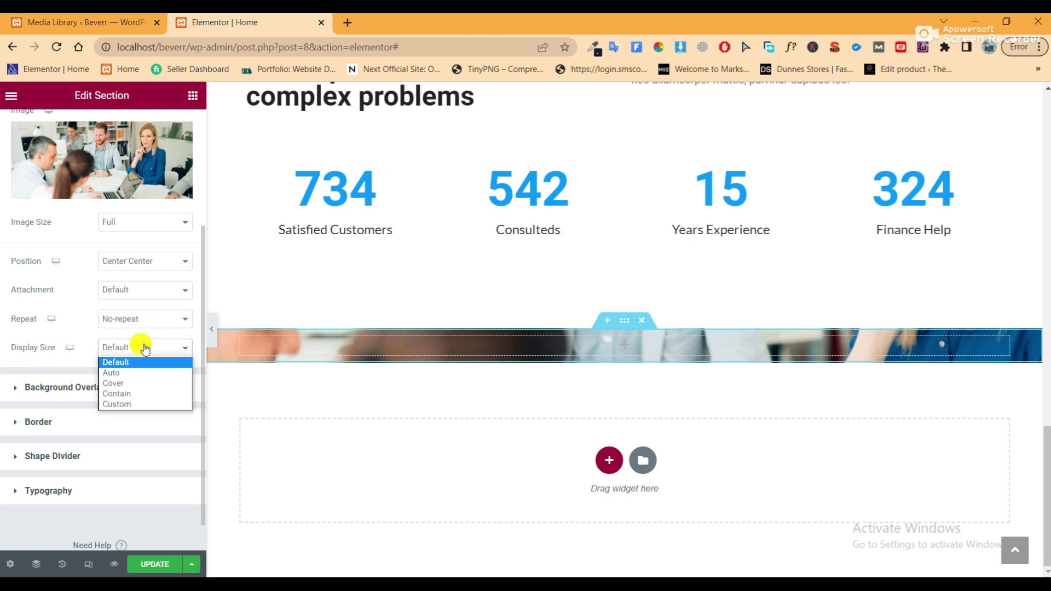
click(141, 381)
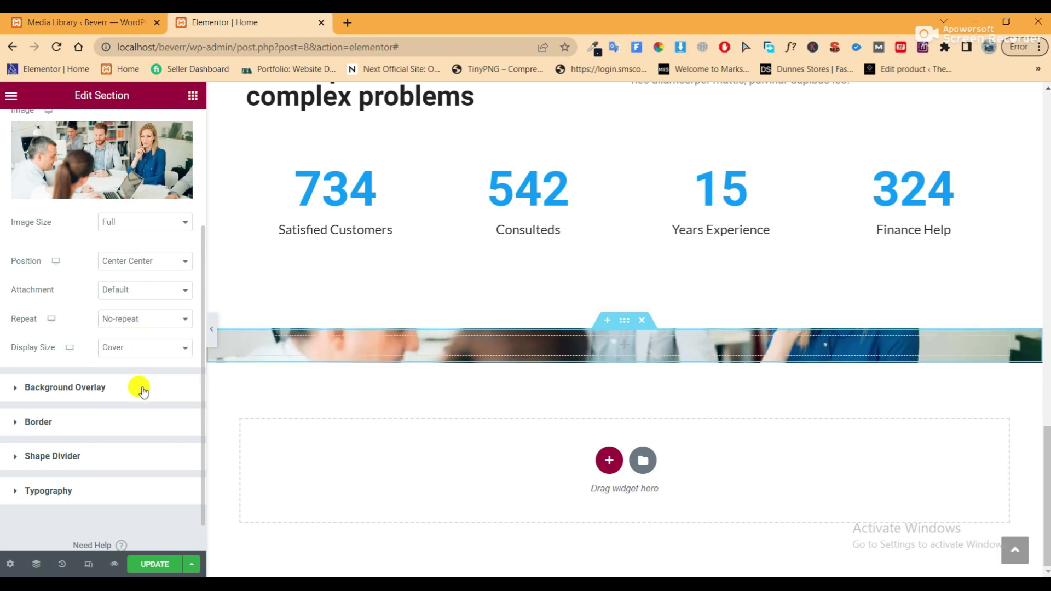
Add a classic black background overlay at 50% opacity
click(142, 389)
click(163, 263)
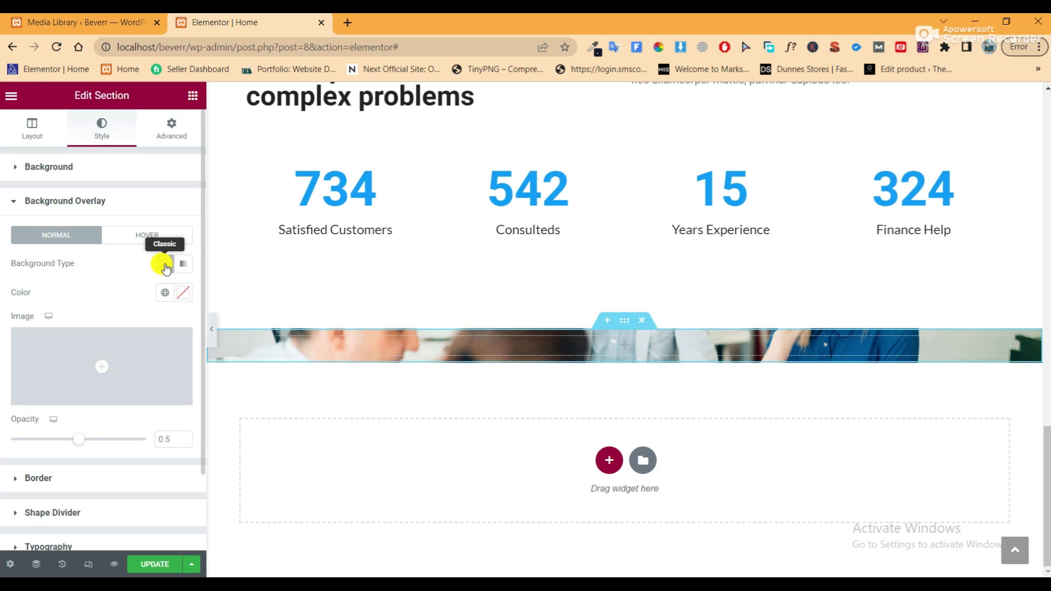
click(181, 294)
mouse_move(104, 386)
mouse_down()
mouse_move(35, 439)
mouse_move(11, 474)
mouse_up()
click(116, 276)
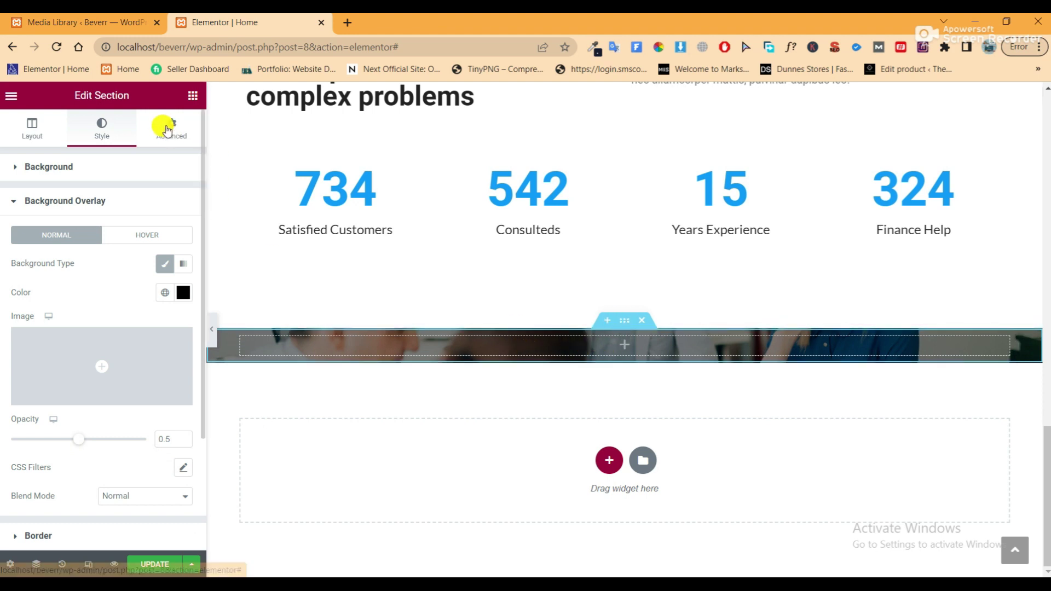
click(171, 127)
Unlink the section padding and set Top to 200 px and Bottom to 300 px
click(183, 269)
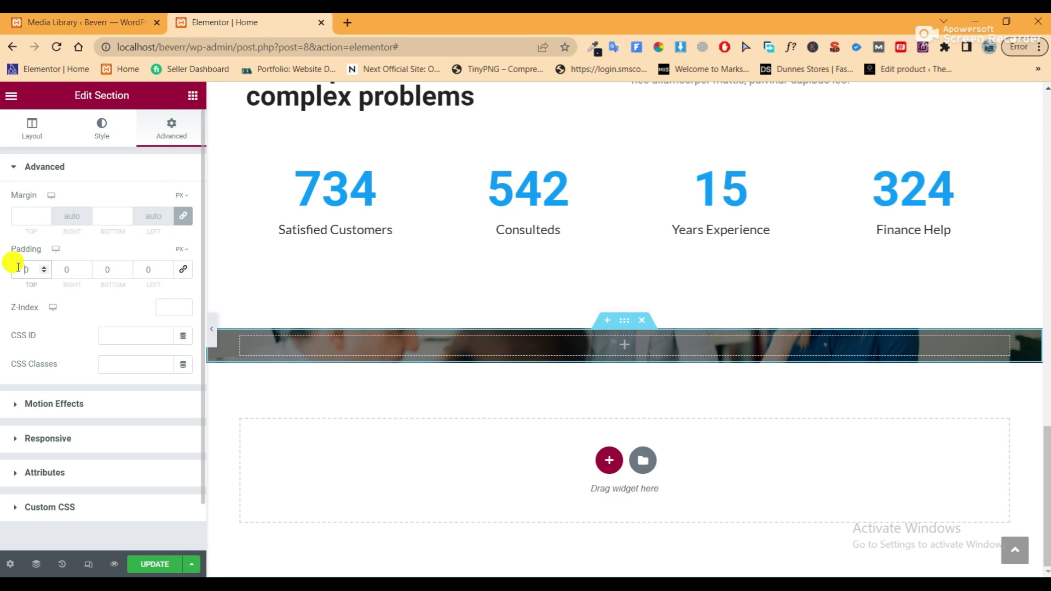
click(18, 267)
text(200)
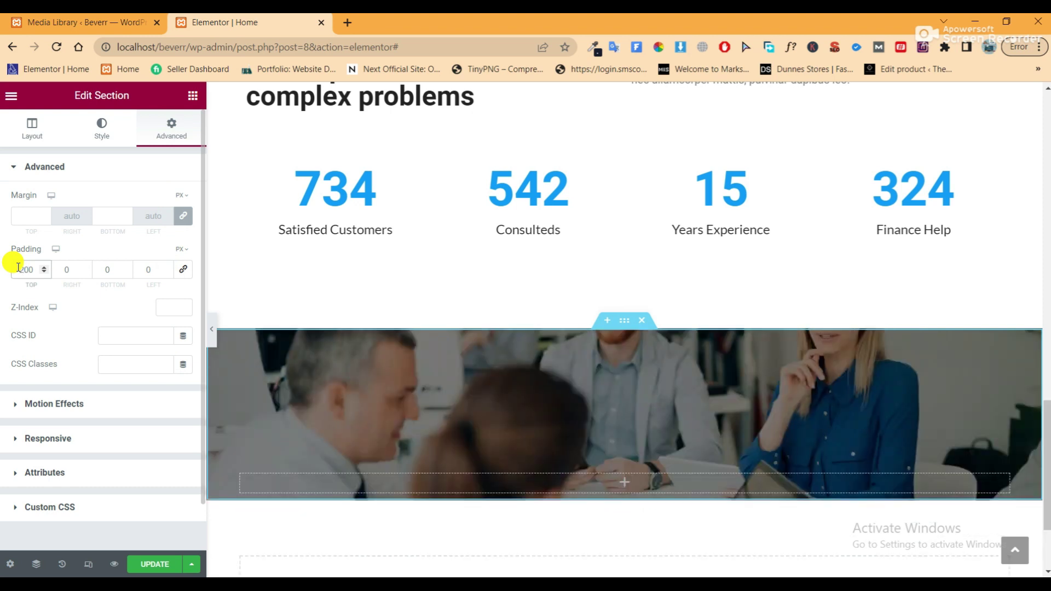
click(100, 268)
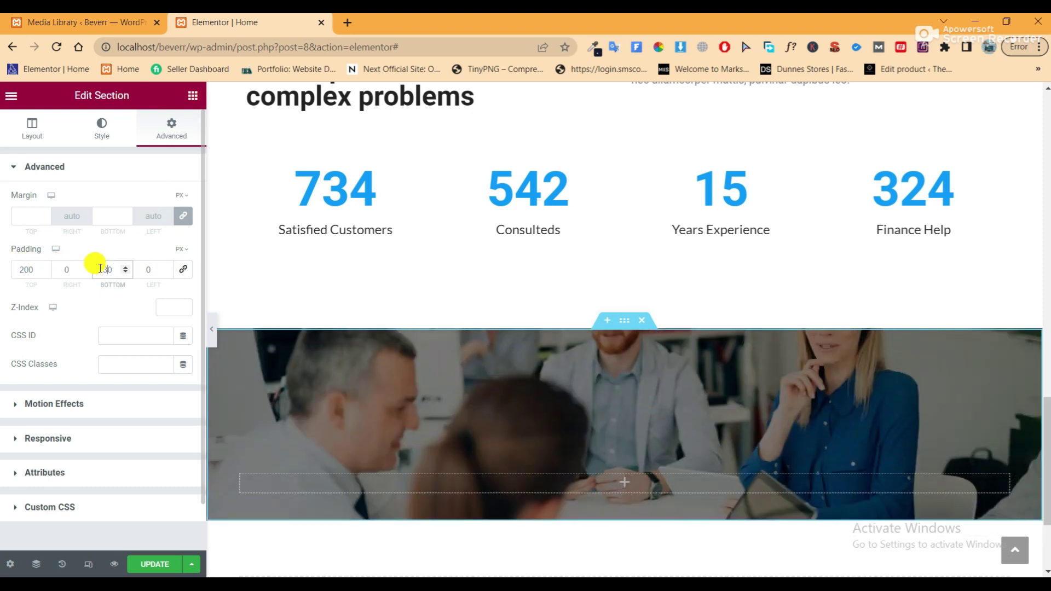
text(200)
scroll(432, 297, down, 4)
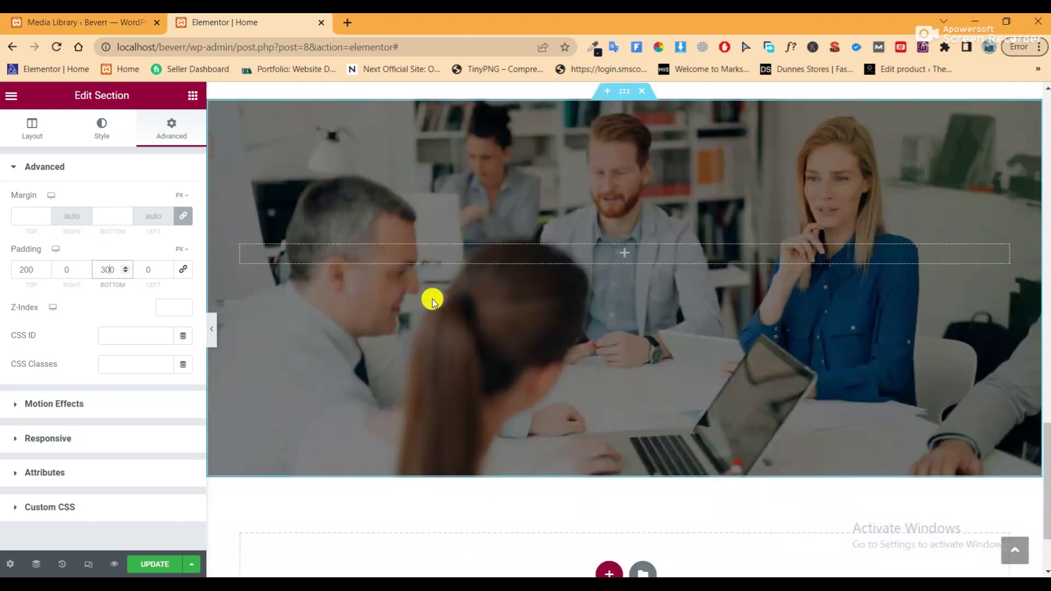
Save the page with UPDATE and check the taller section in preview mode
click(149, 560)
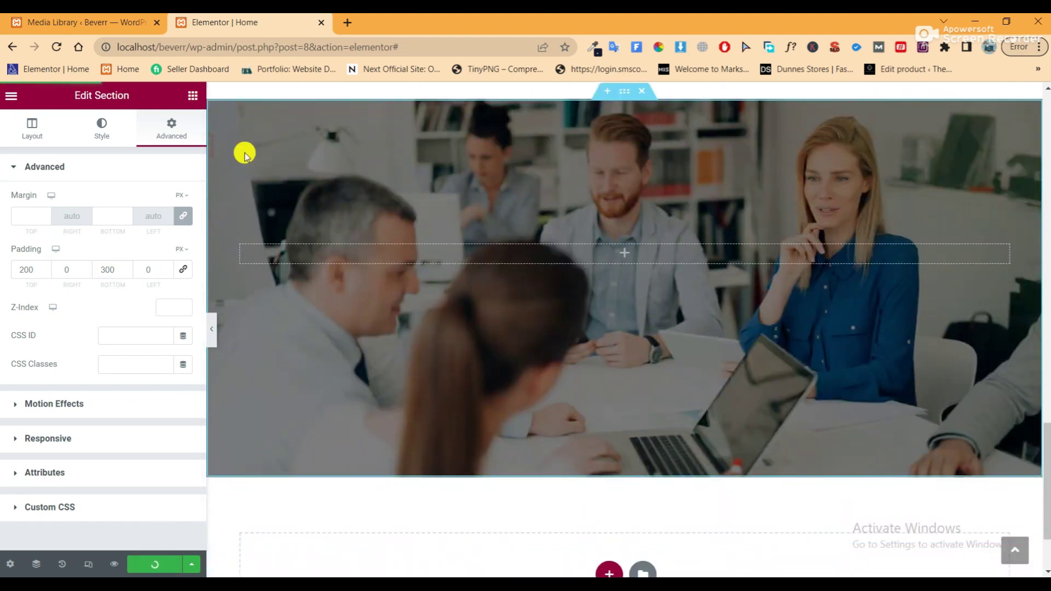
click(213, 328)
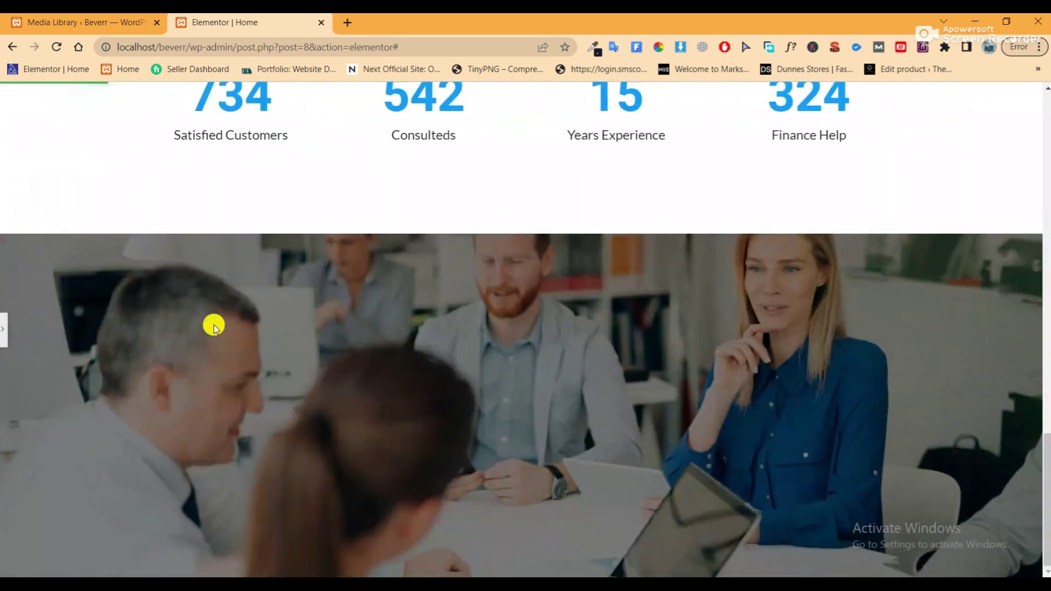
click(4, 330)
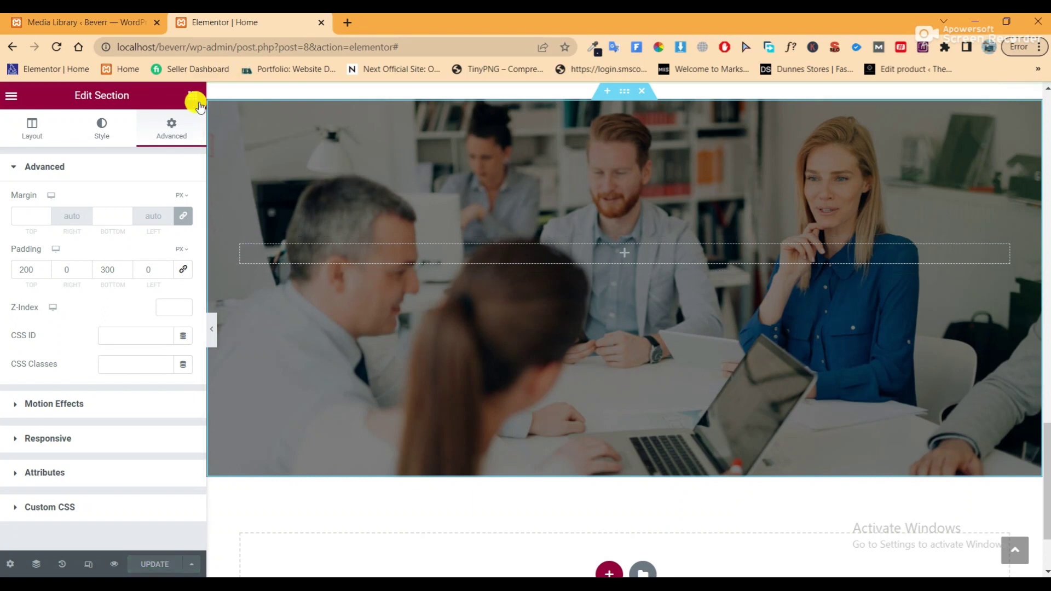
click(193, 96)
Add an Image widget to the photo section and upload and insert play.png
drag(55, 314, 523, 251)
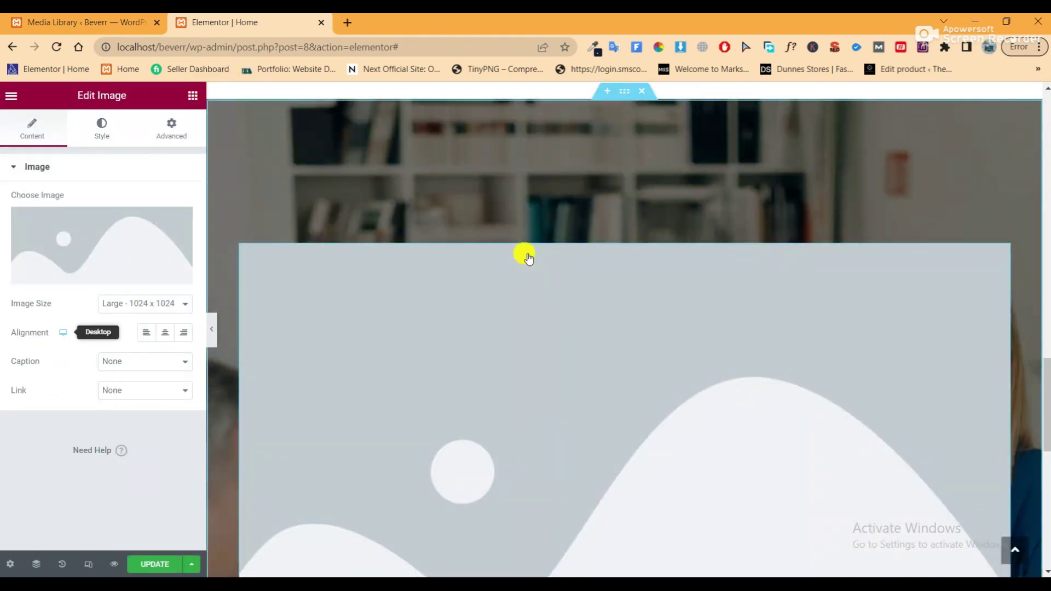
click(69, 232)
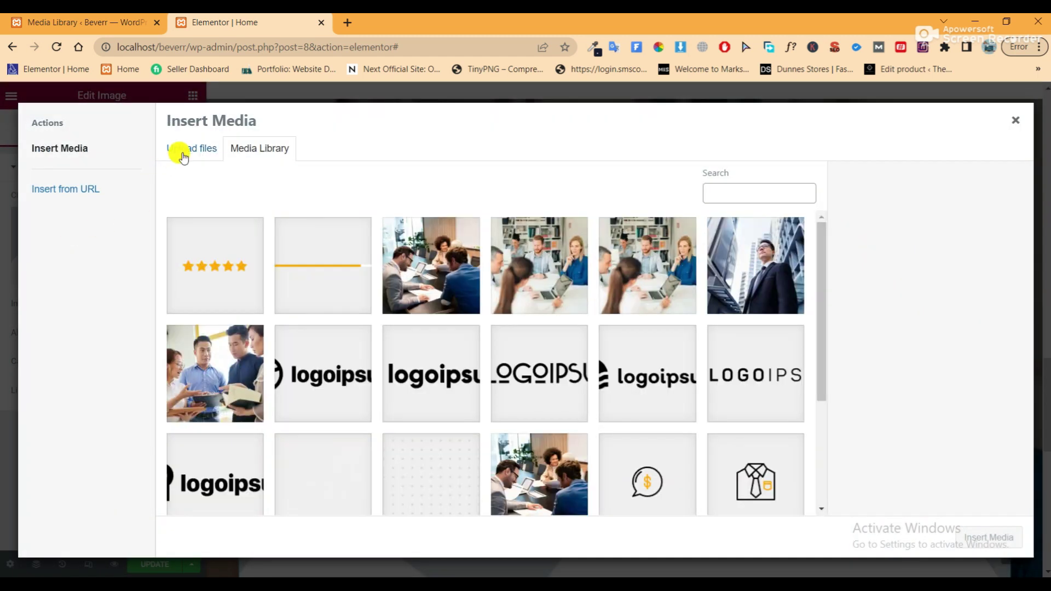
click(184, 158)
click(578, 330)
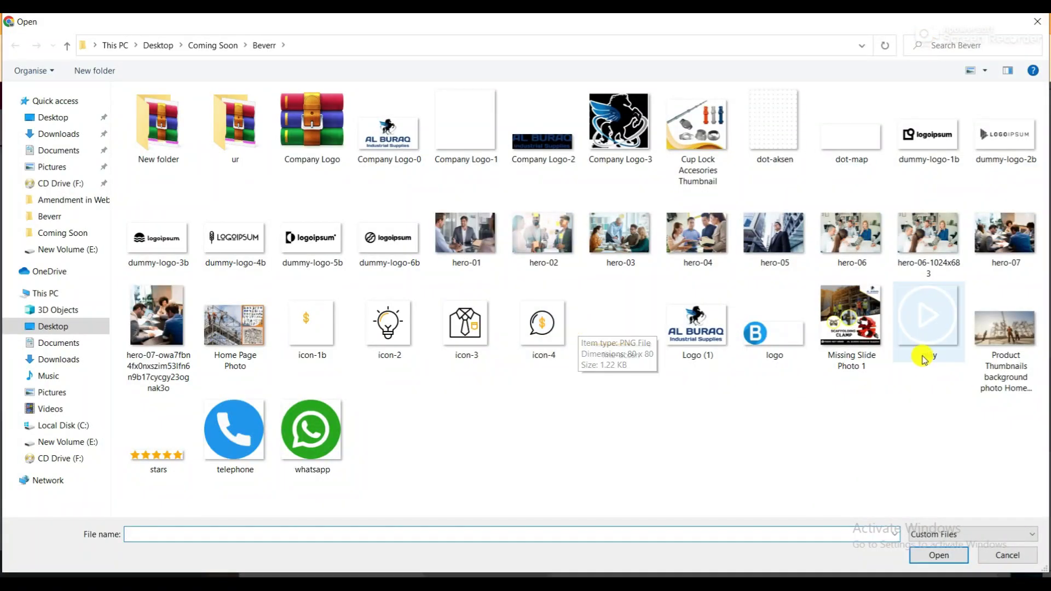
click(925, 366)
click(939, 555)
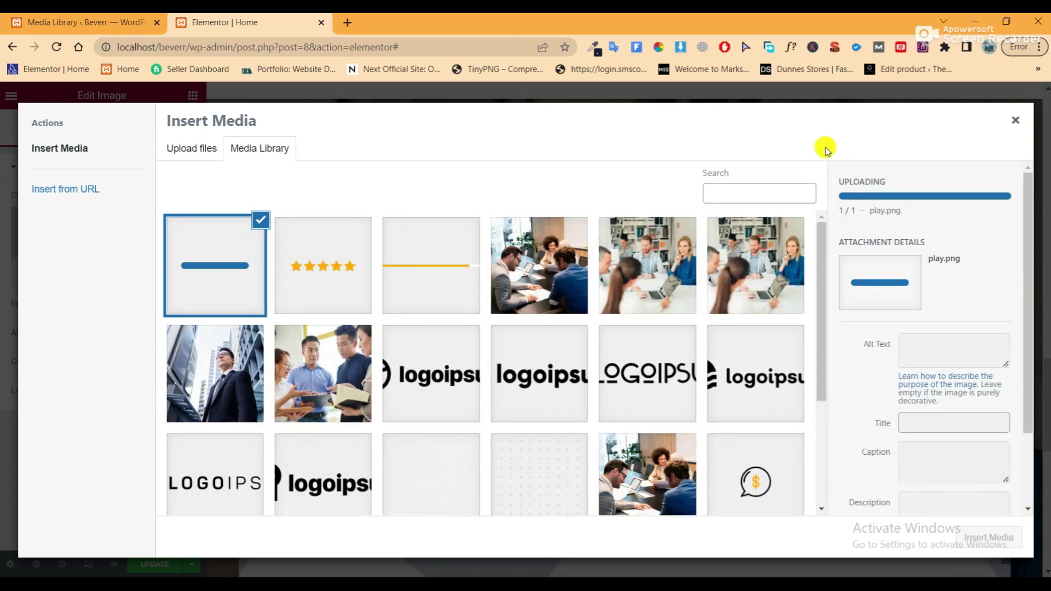
click(984, 536)
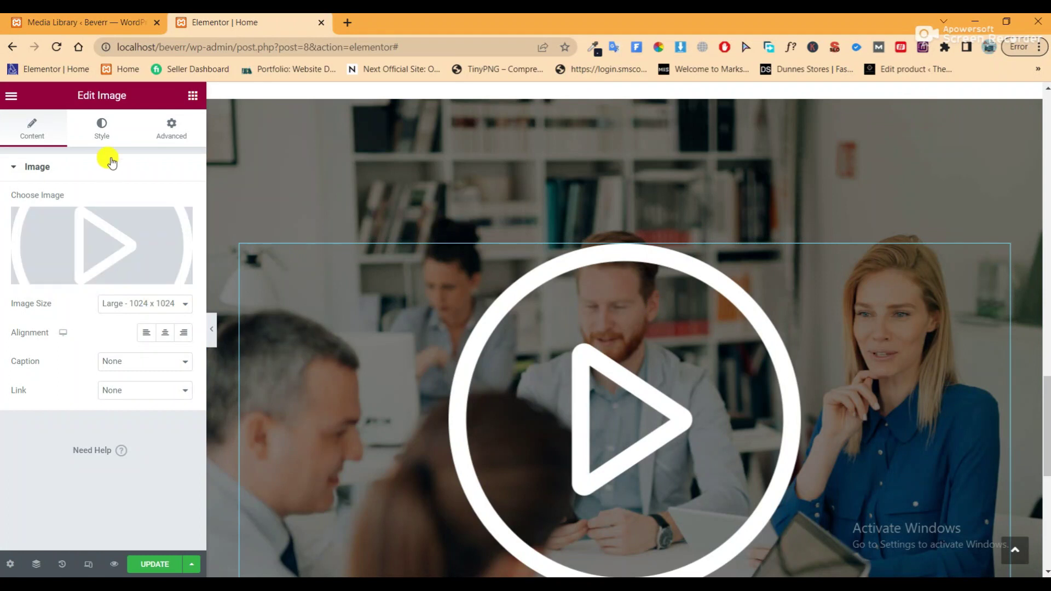
Set the play icon's width to 8%, preview it, and save the page
click(108, 143)
click(160, 215)
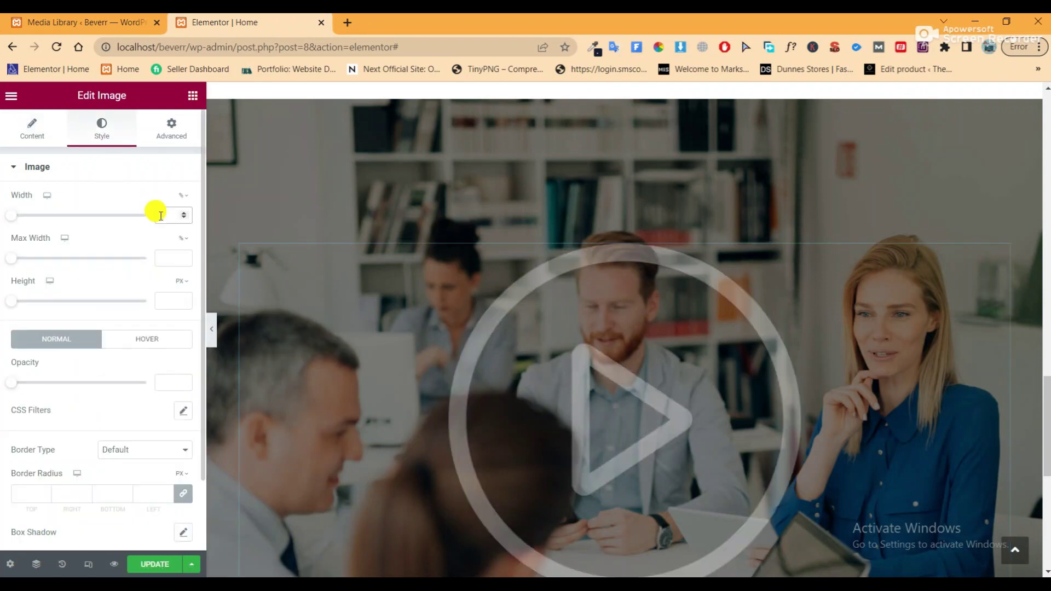
text(8)
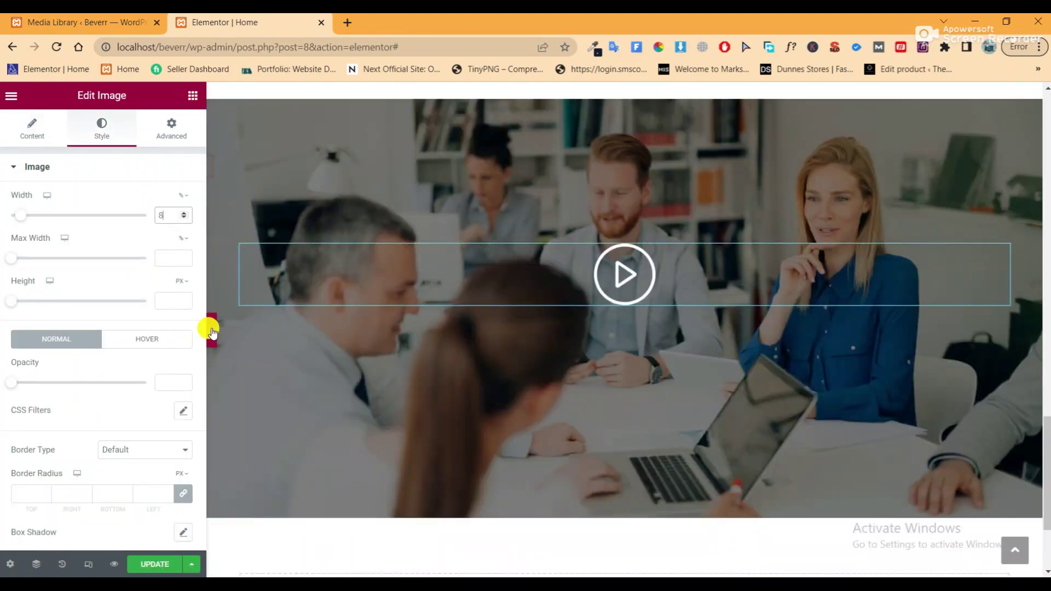
click(212, 331)
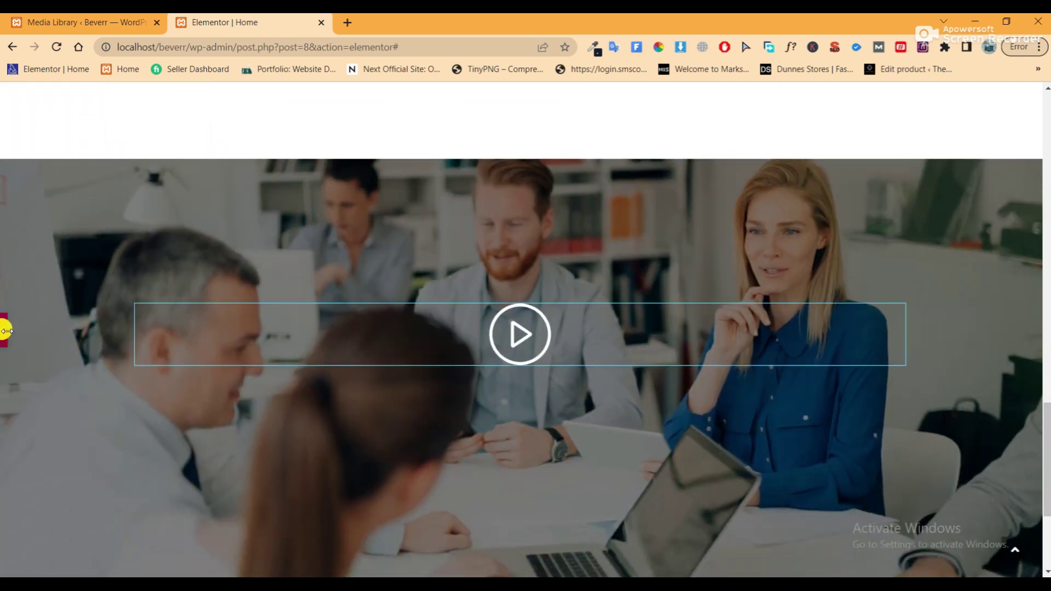
click(7, 335)
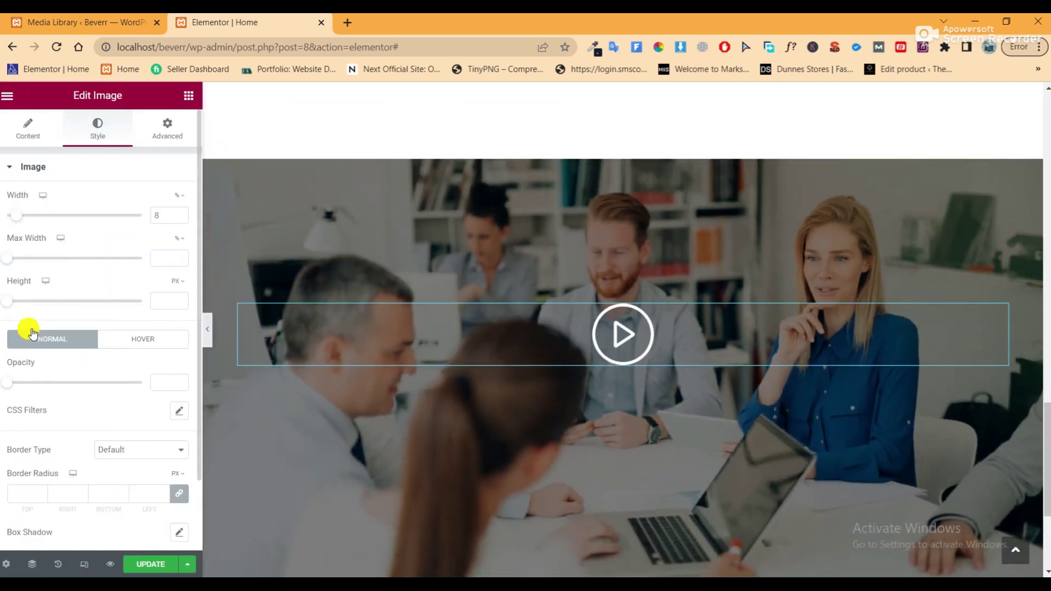
click(149, 565)
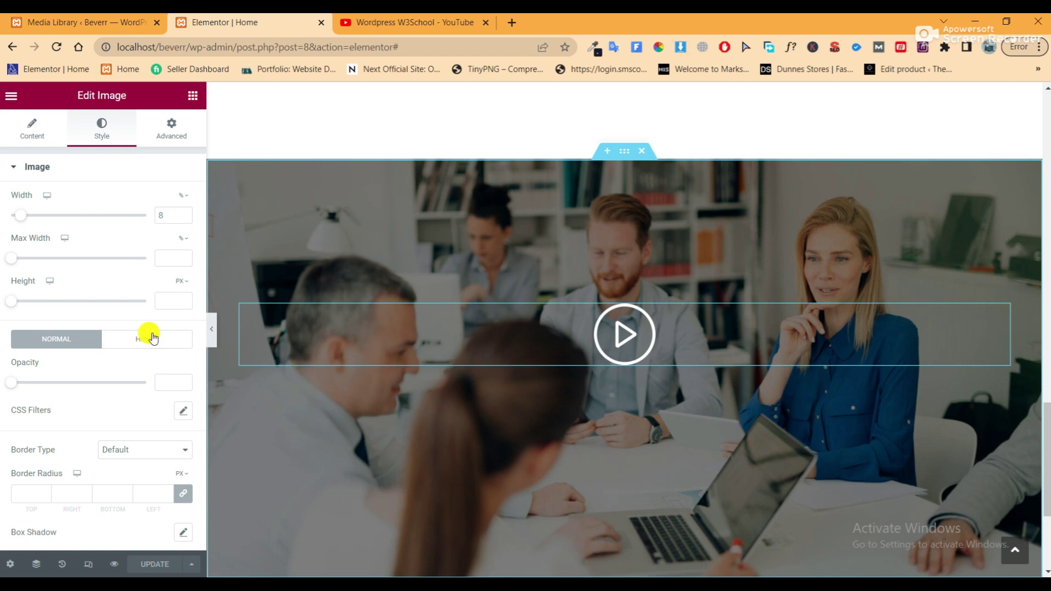
Link the play icon to a Custom URL pasted from the YouTube video's link address
click(36, 127)
click(148, 390)
click(148, 427)
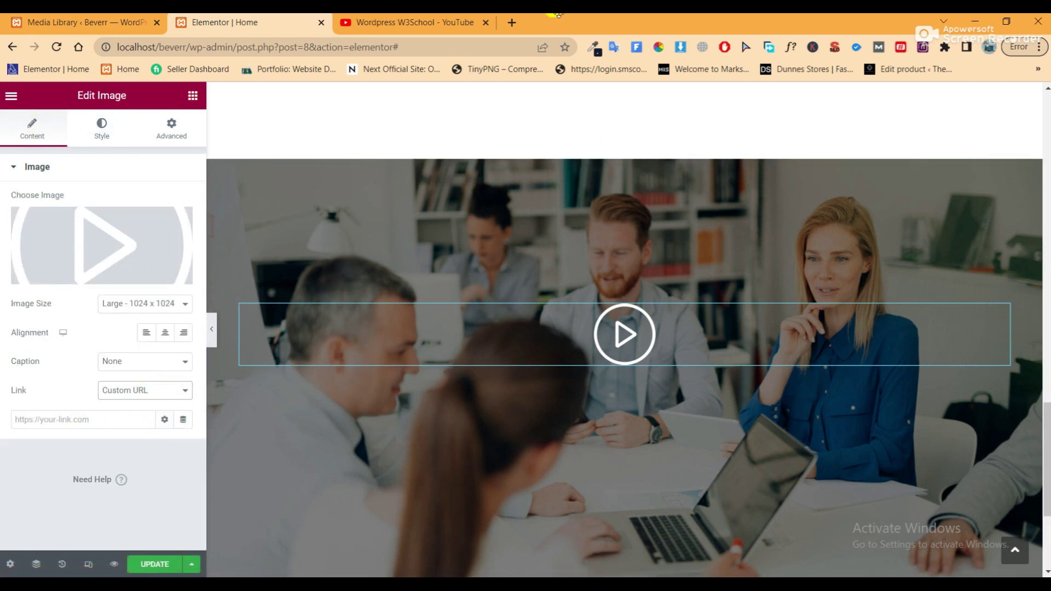
click(414, 22)
scroll(487, 260, down, 2)
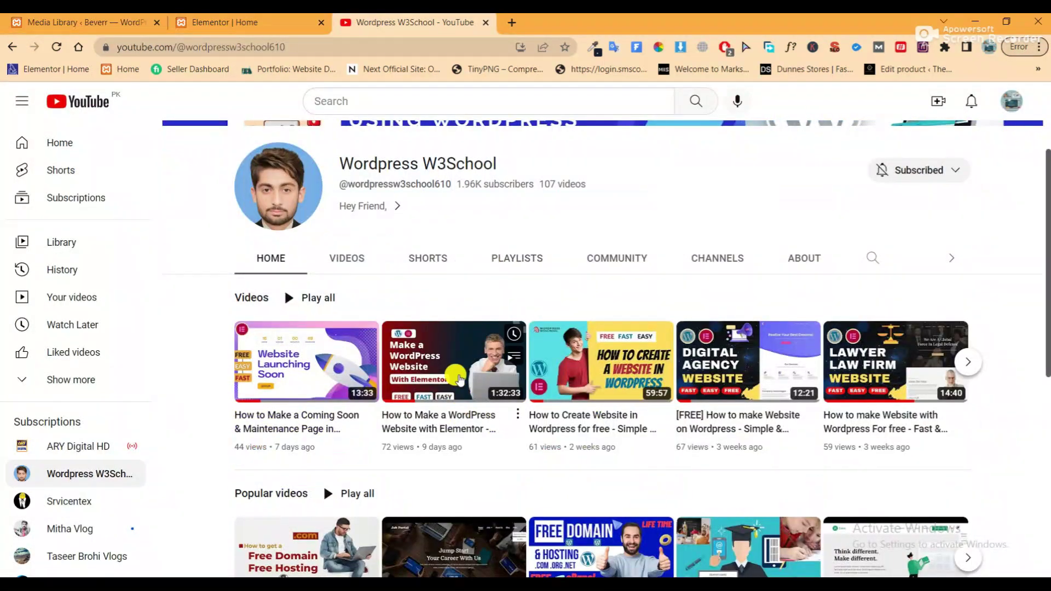
right_click(446, 364)
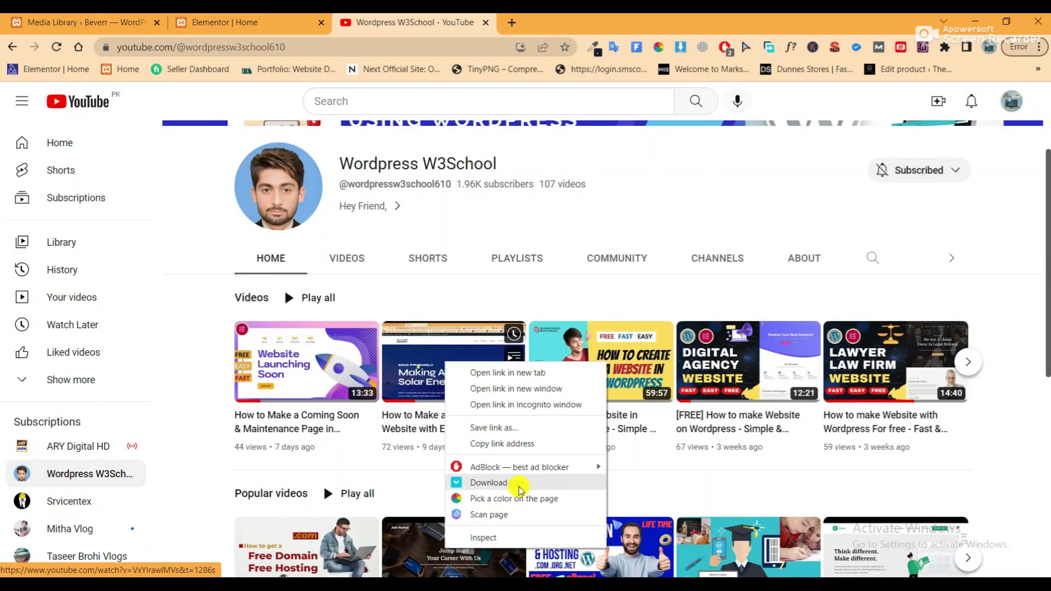
click(509, 444)
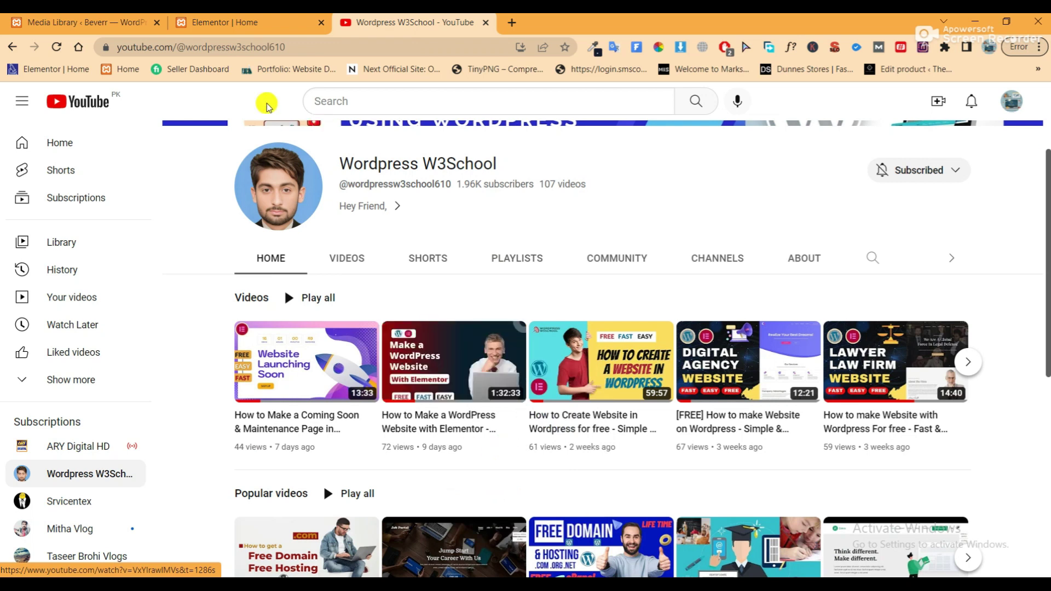
click(237, 25)
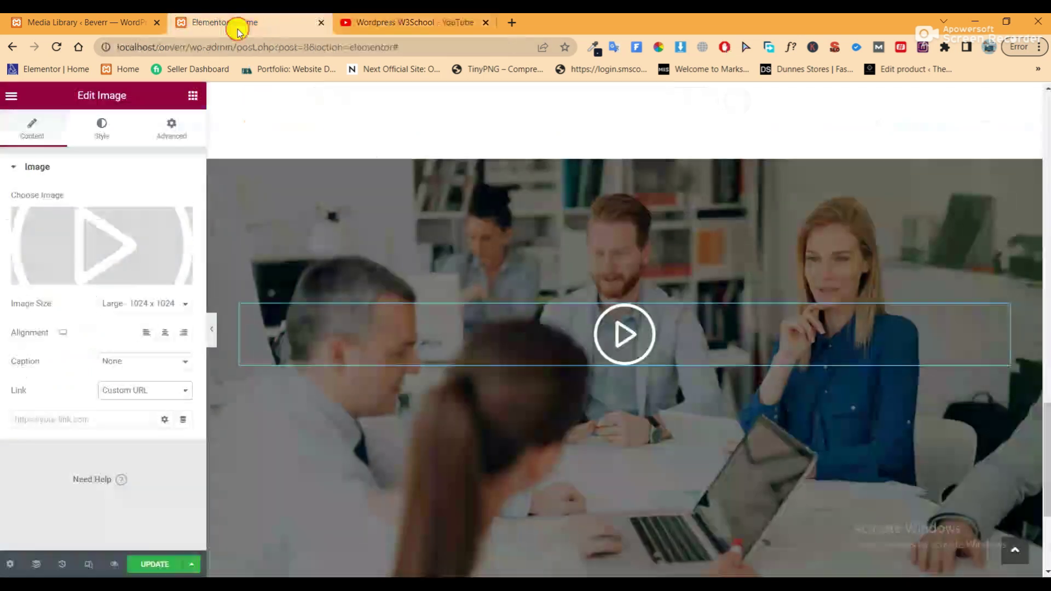
right_click(94, 418)
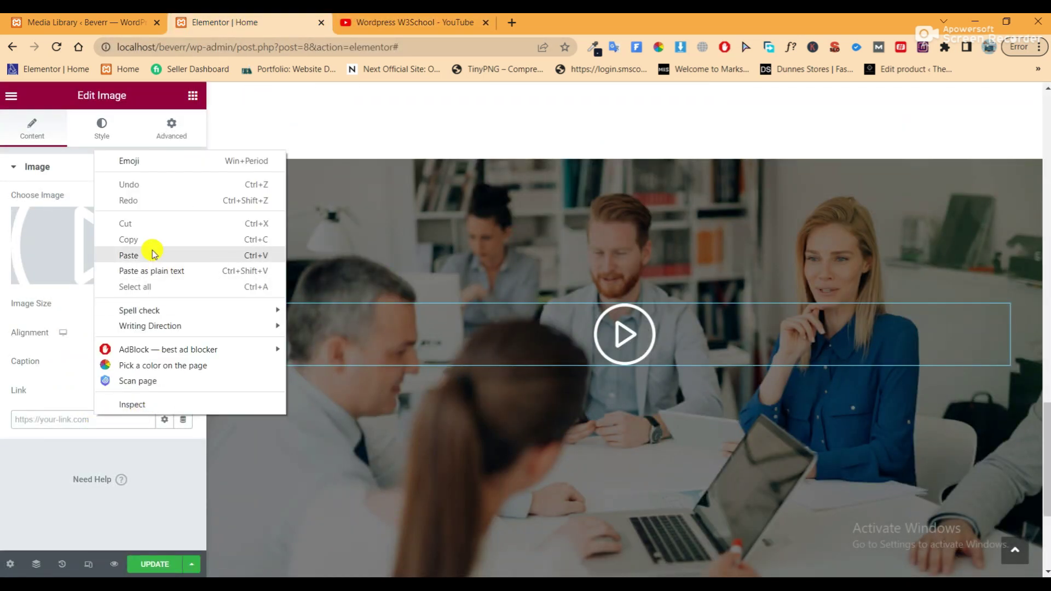
click(129, 256)
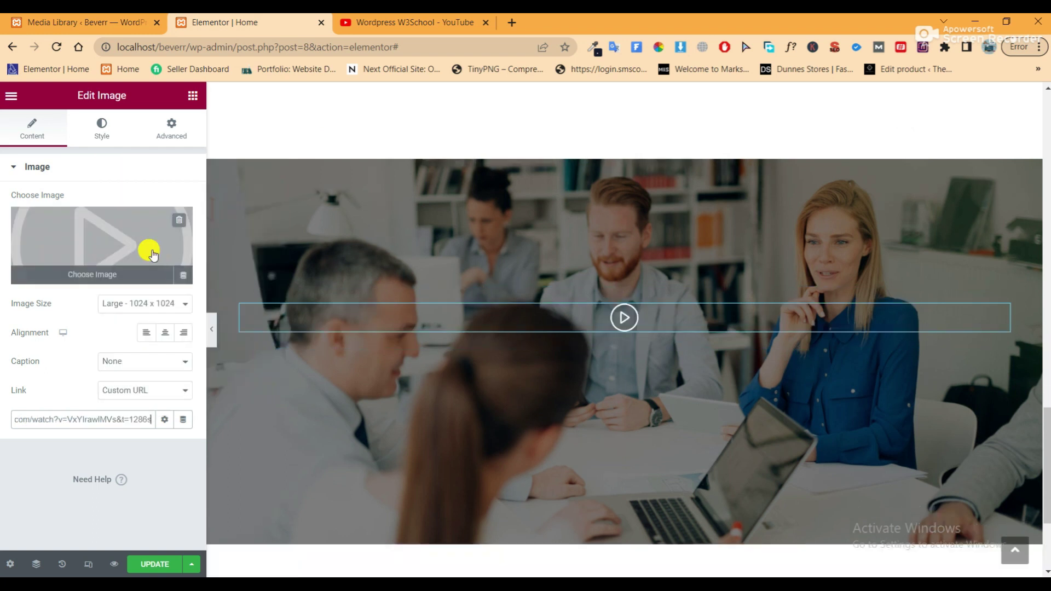
Enlarge the play icon to 20% width and close the YouTube tab
click(102, 131)
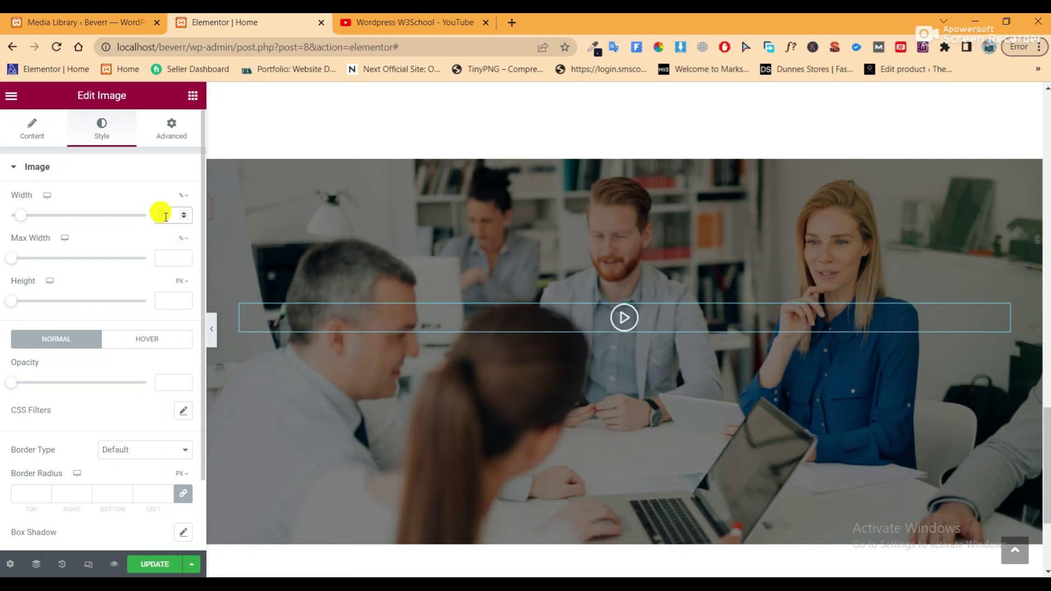
click(165, 217)
text(20)
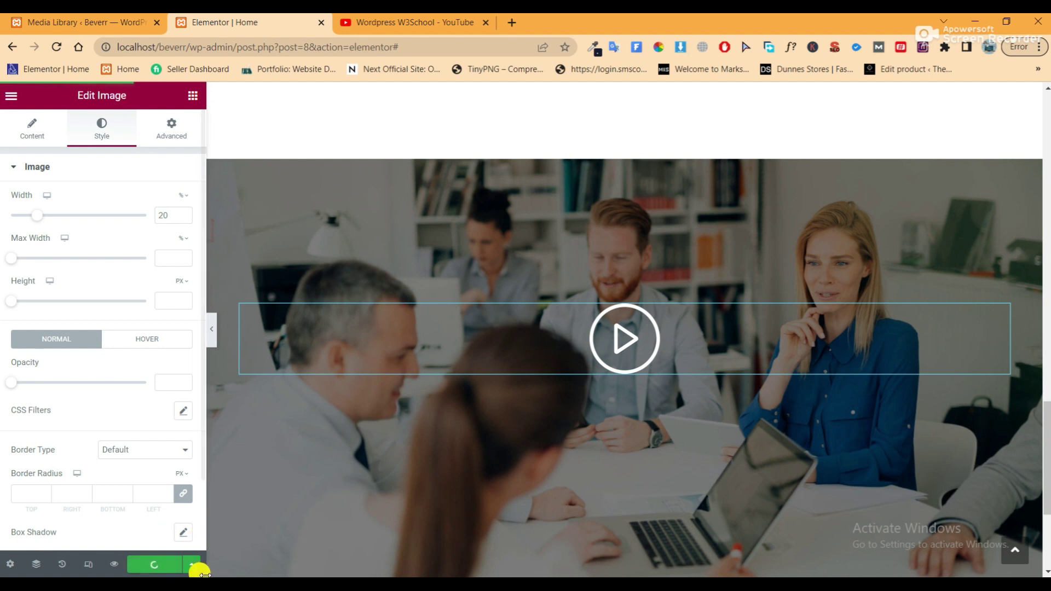
click(484, 23)
click(114, 564)
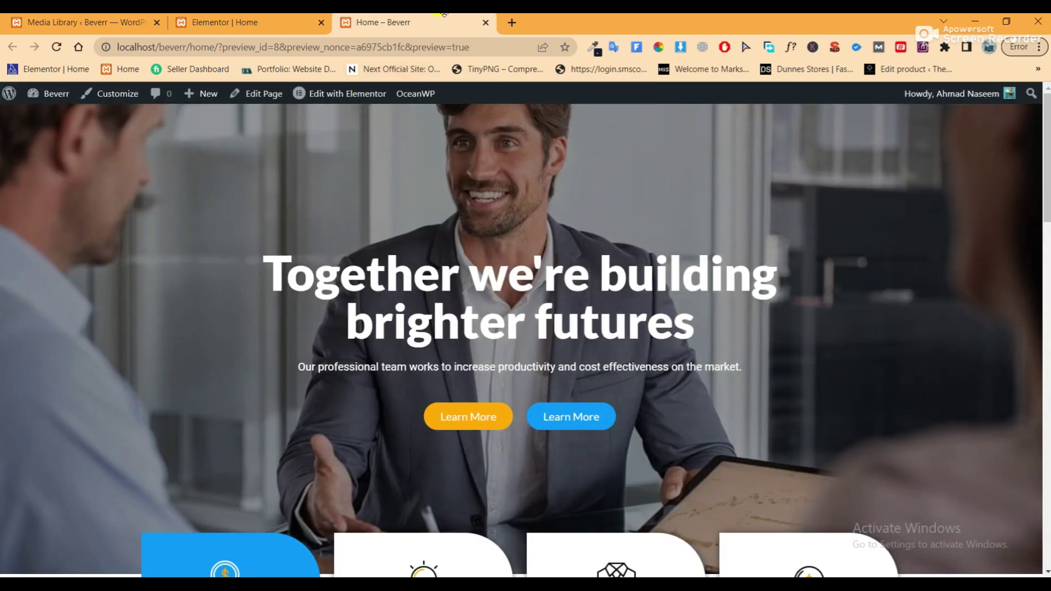
scroll(669, 294, down, 5)
scroll(669, 309, down, 14)
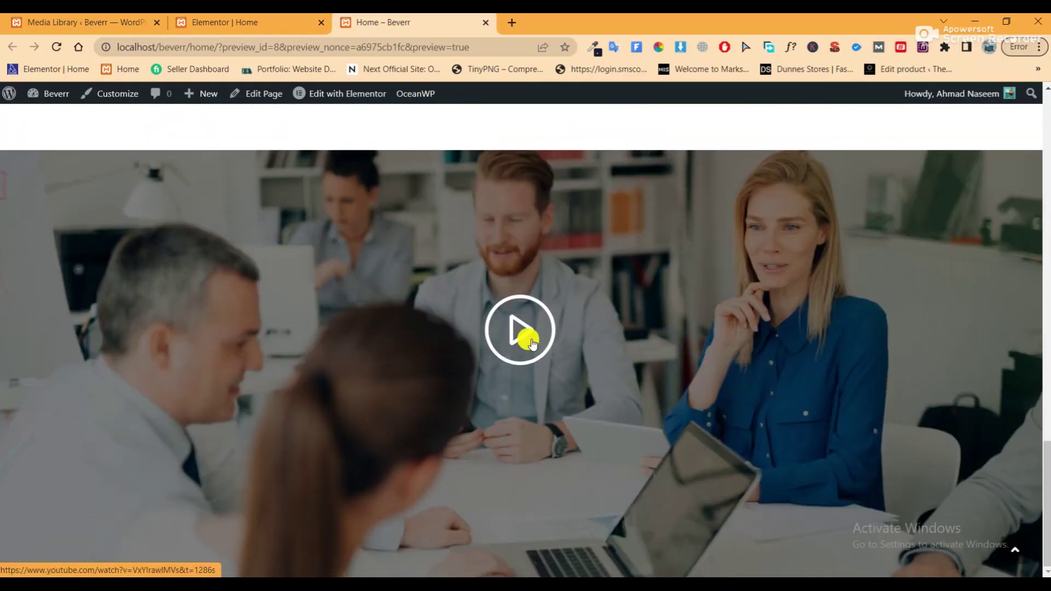
click(529, 338)
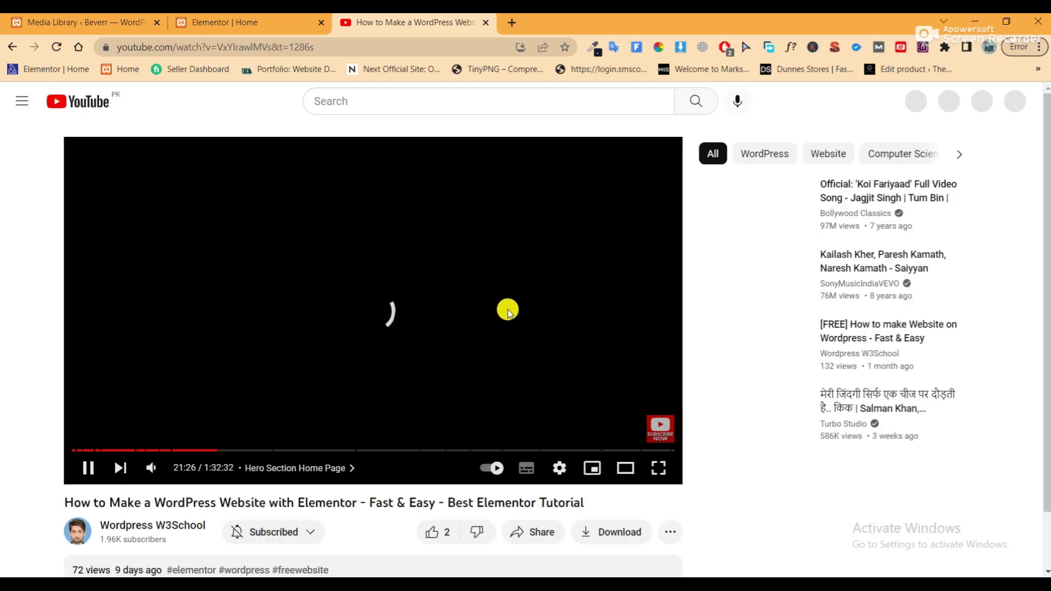
scroll(508, 311, down, 4)
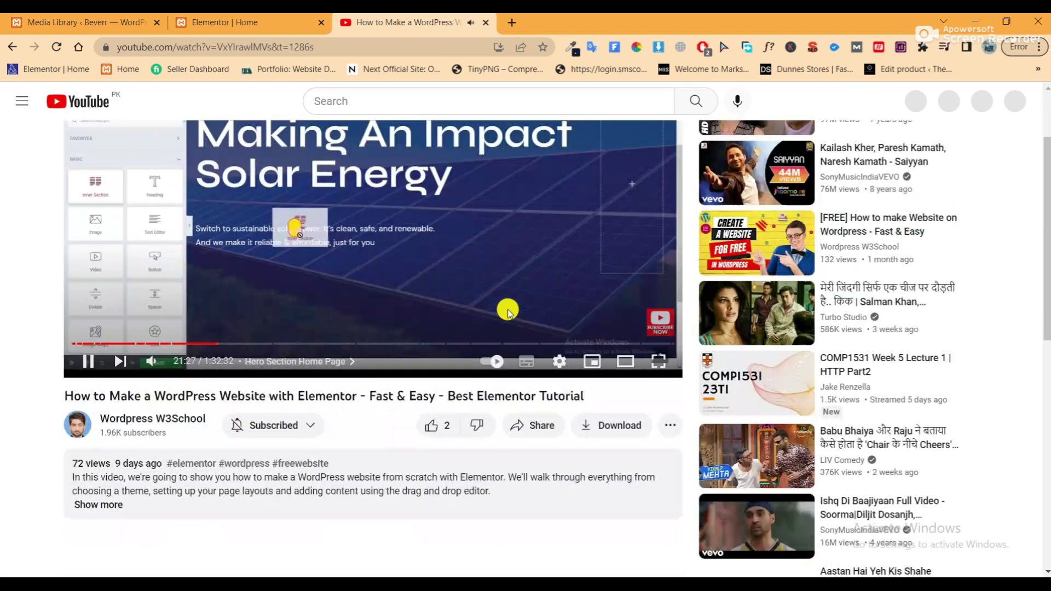
scroll(508, 311, up, 4)
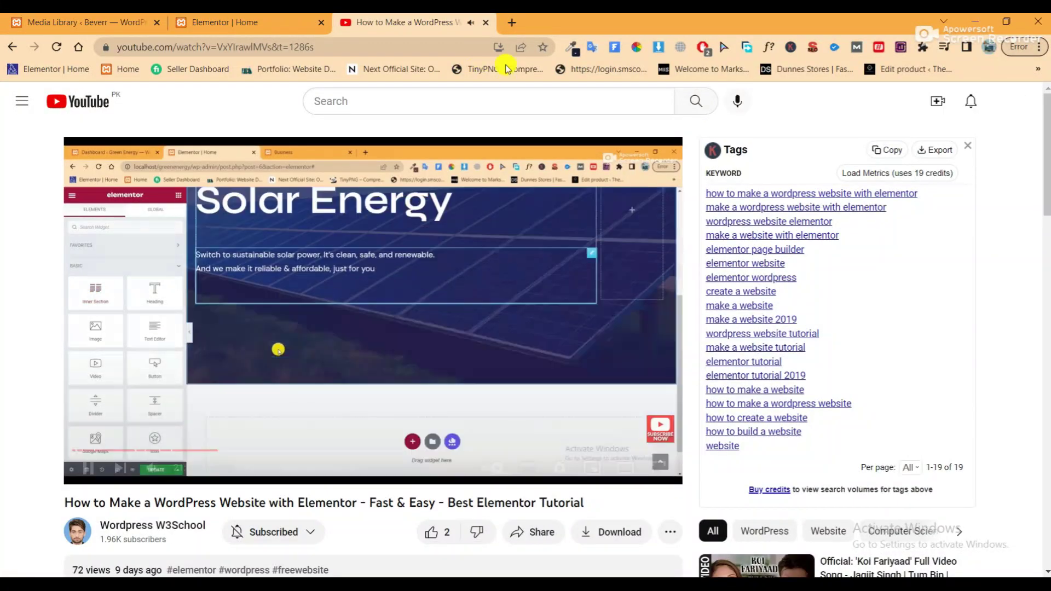
click(487, 23)
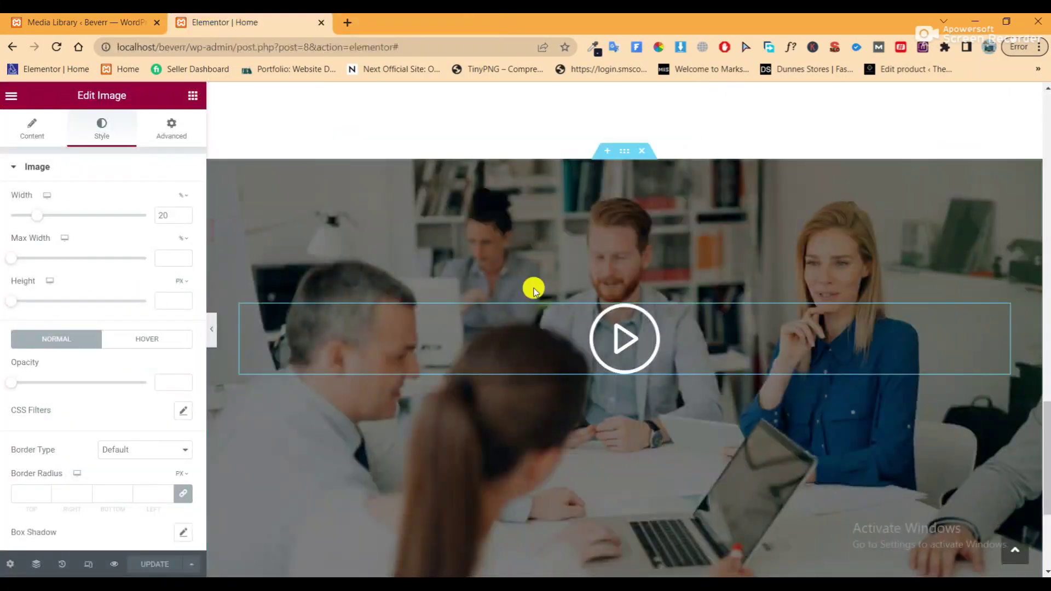
Keep the image caption at None and add a one-column section below the meeting photo
click(36, 136)
click(151, 366)
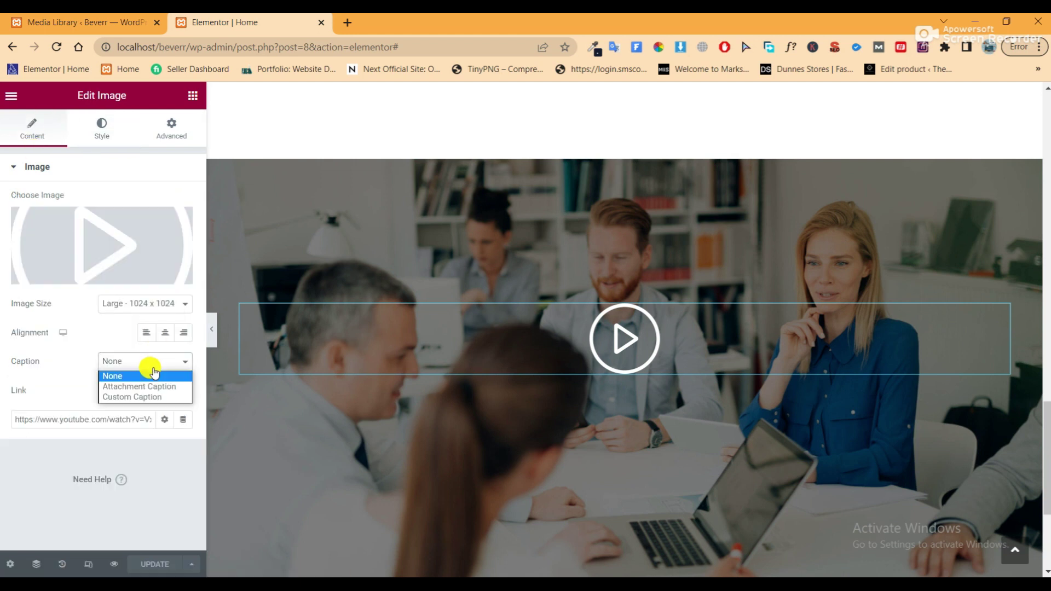
click(155, 374)
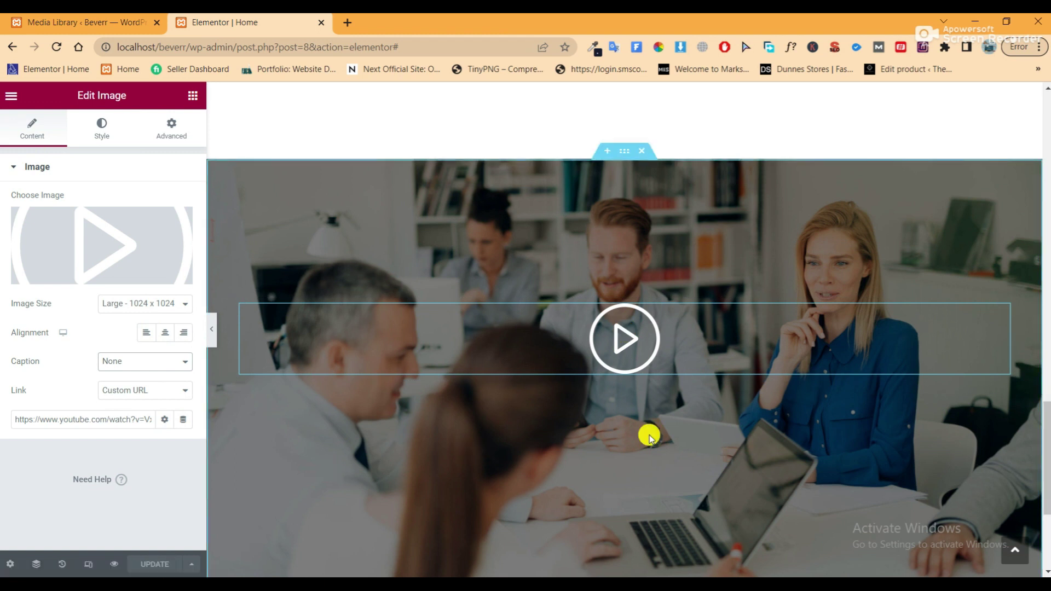
scroll(648, 434, down, 3)
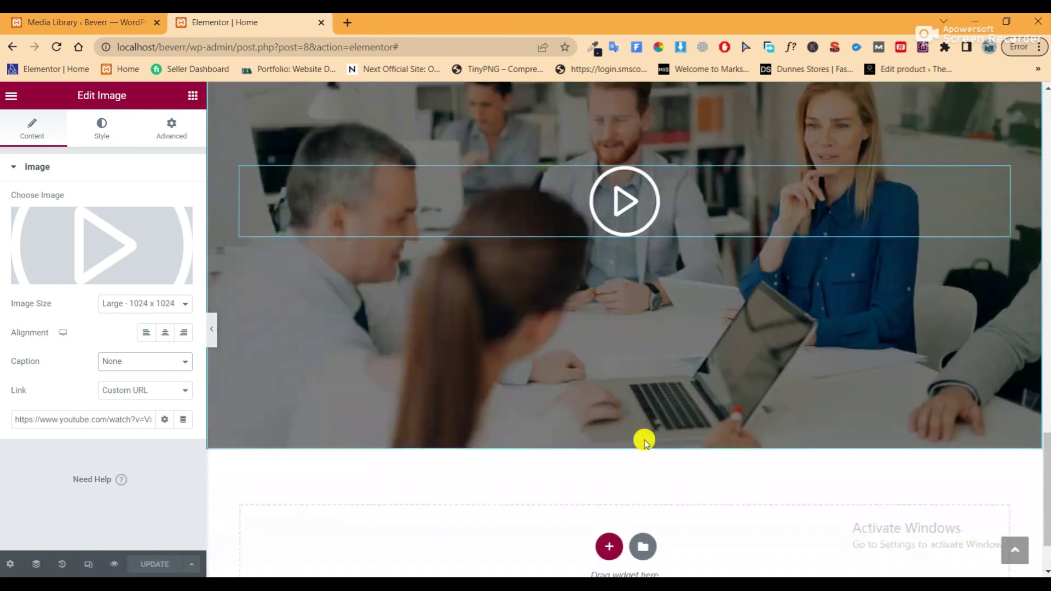
click(610, 546)
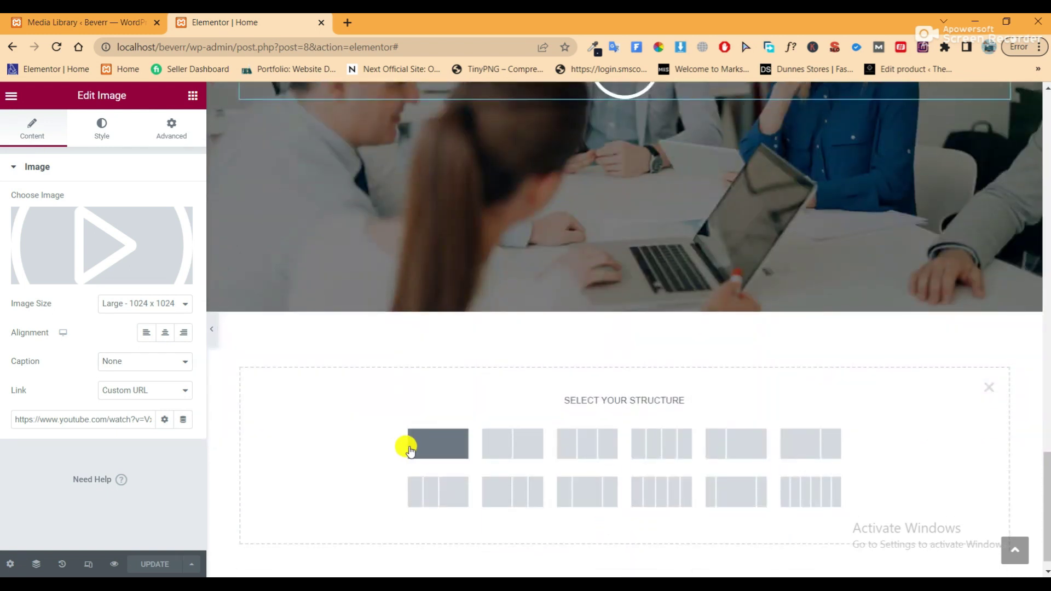
click(431, 450)
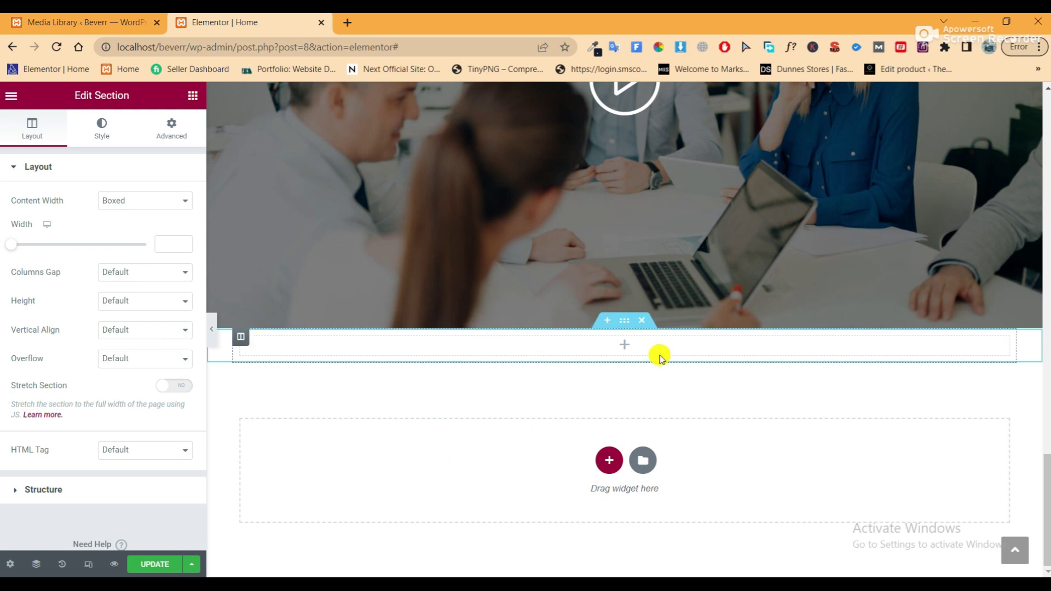
scroll(556, 333, up, 1)
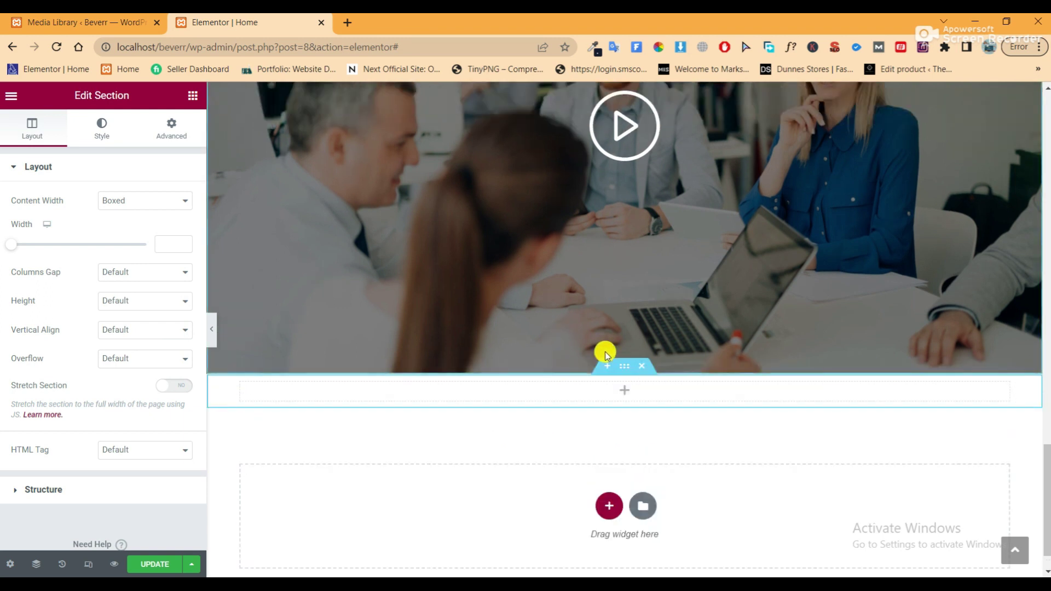
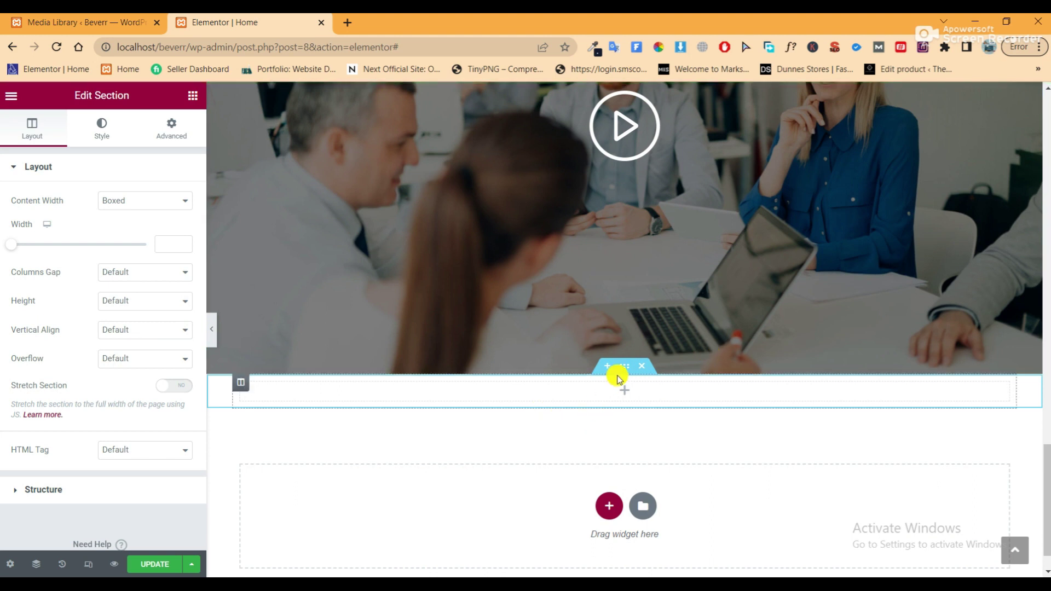
Unlink the section's padding and set Top to 100 px and Bottom to 300 px
click(167, 130)
click(182, 270)
click(17, 274)
text(1)
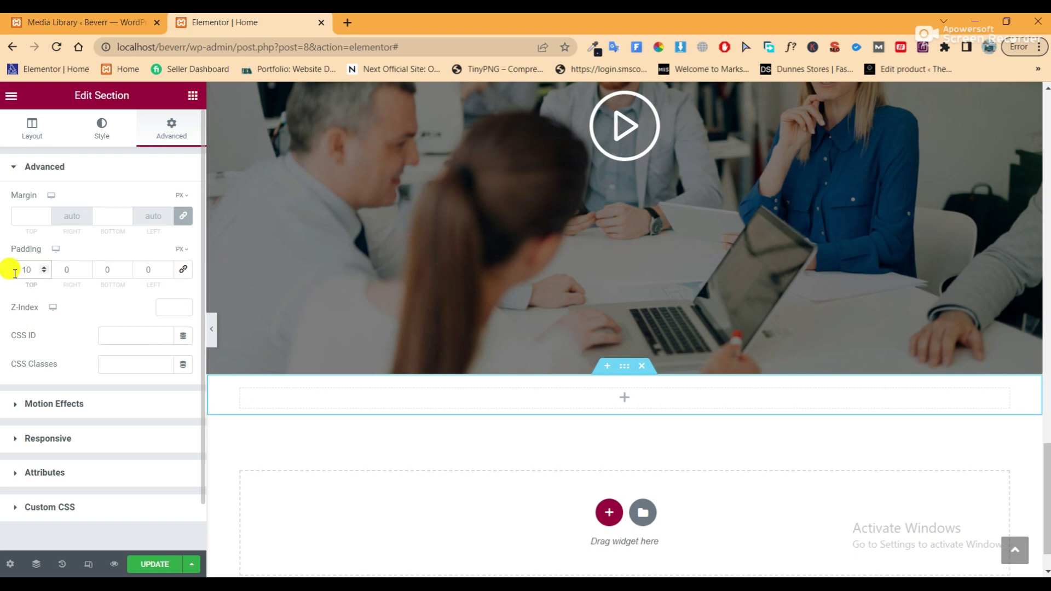
text(0)
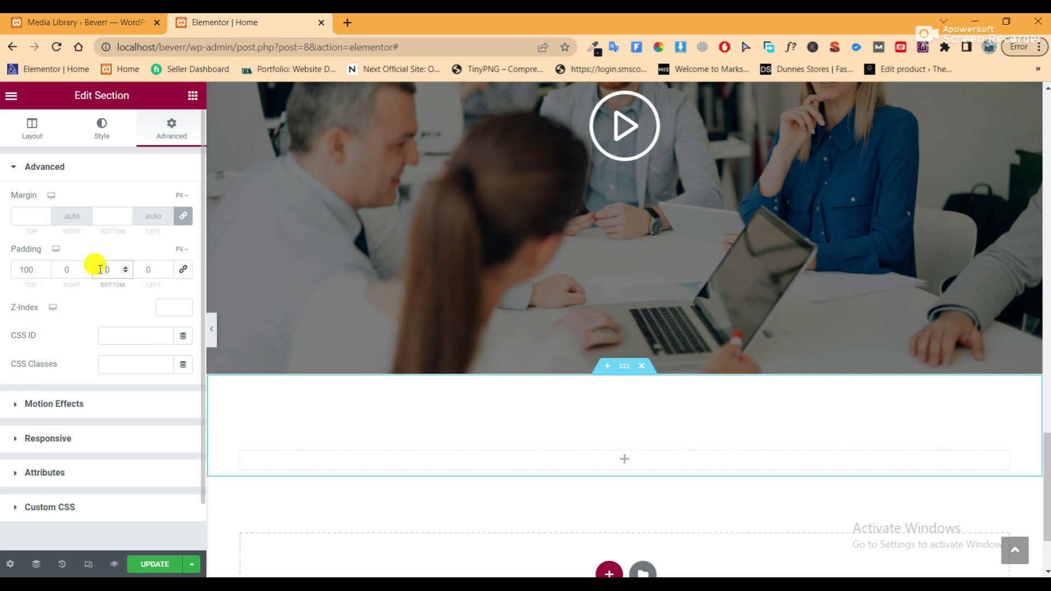
click(100, 269)
text(300)
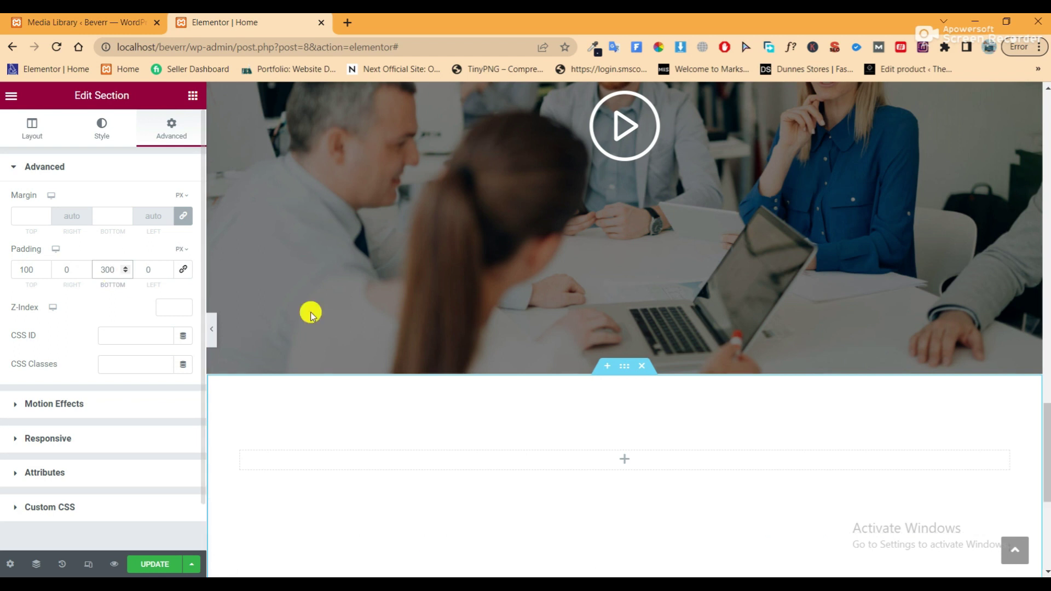
scroll(474, 371, down, 2)
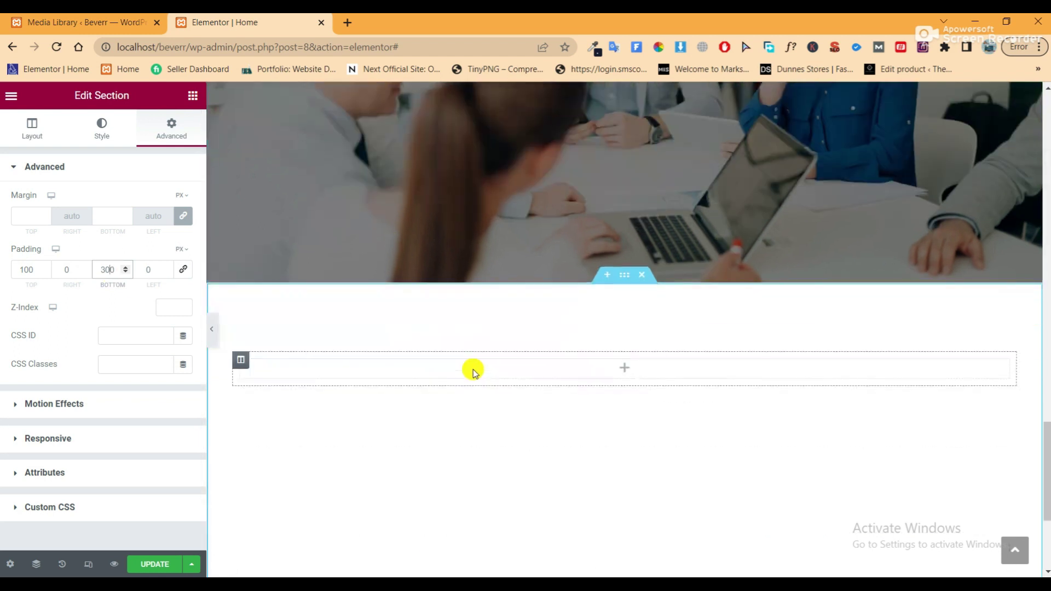
Add a classic background overlay using the dot-map image from the Media Library
click(88, 138)
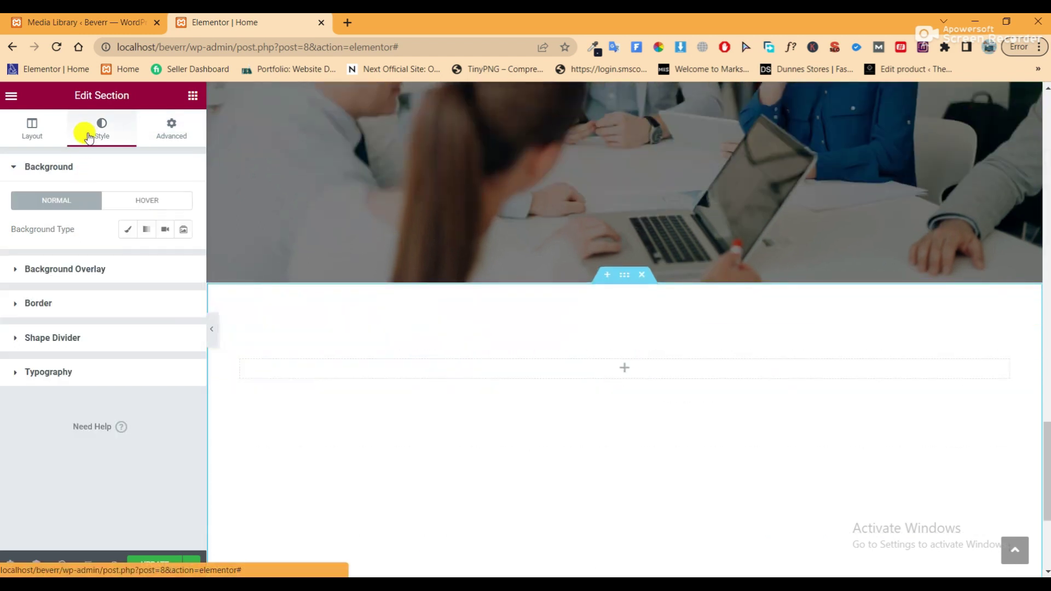
click(121, 272)
click(162, 265)
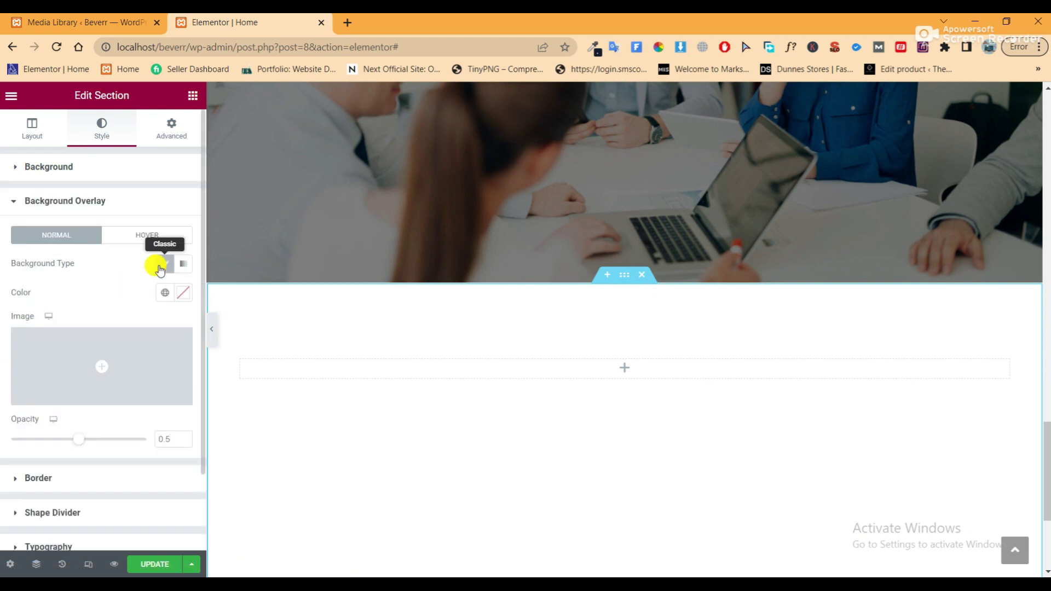
click(117, 376)
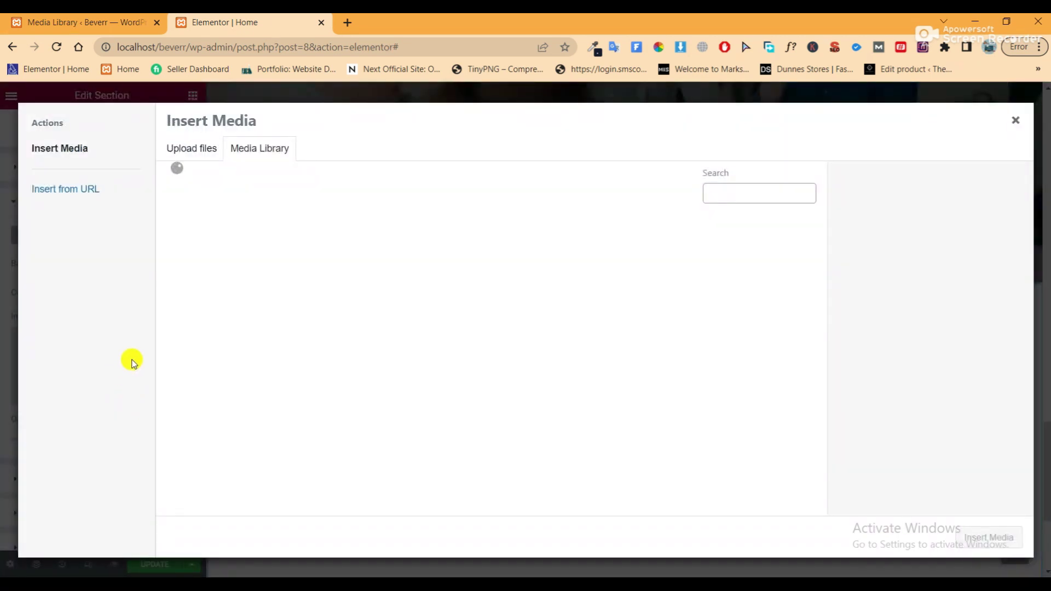
scroll(344, 359, down, 1)
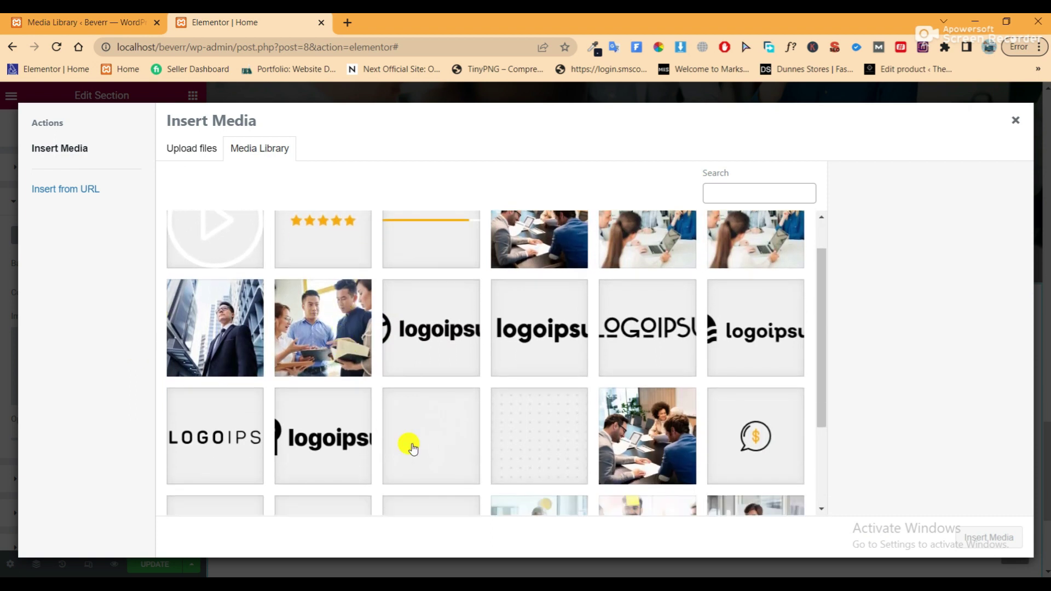
click(415, 448)
click(1013, 537)
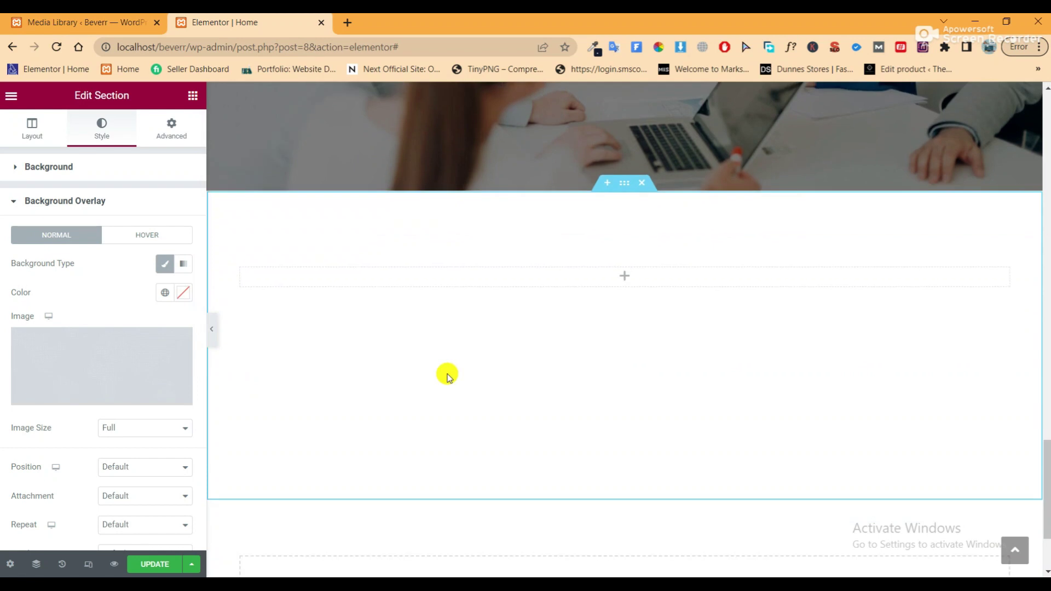
Set the overlay image to Center Center, No-repeat and Cover, and pick a starting pink overlay colour
scroll(117, 441, down, 2)
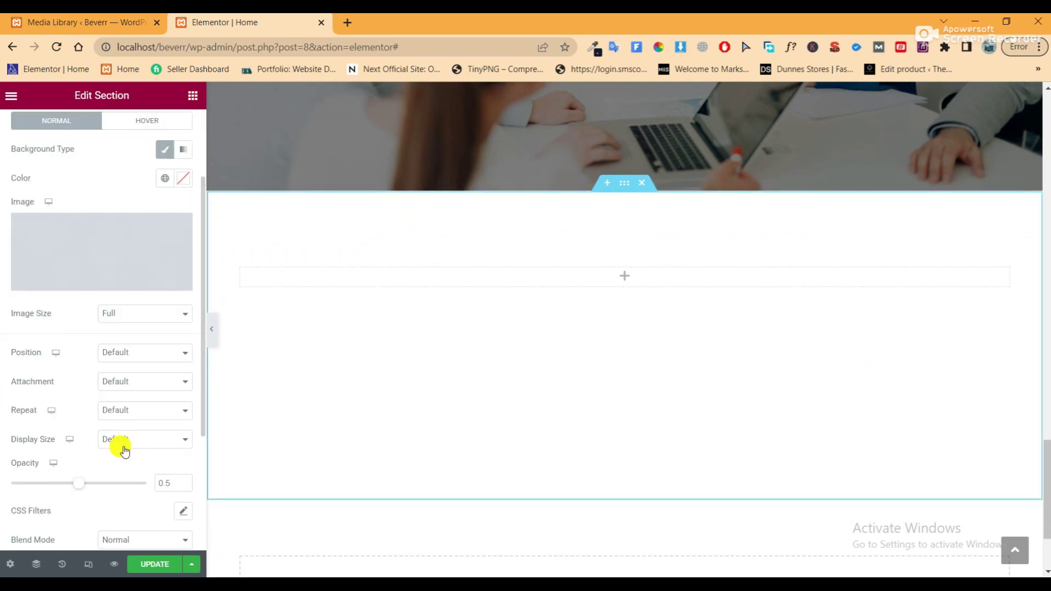
click(139, 356)
click(138, 364)
click(144, 411)
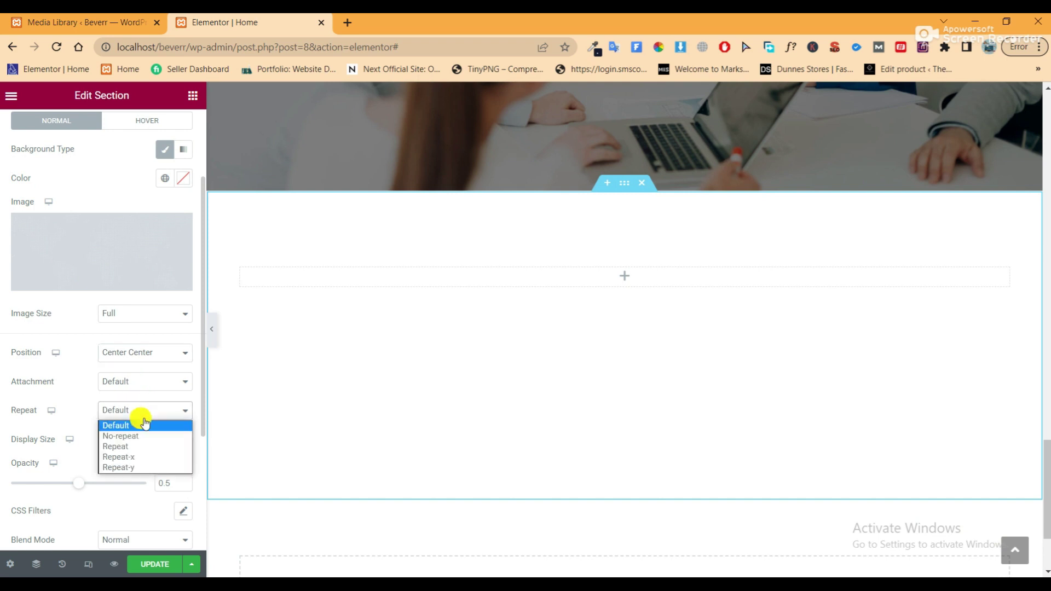
click(143, 436)
click(144, 442)
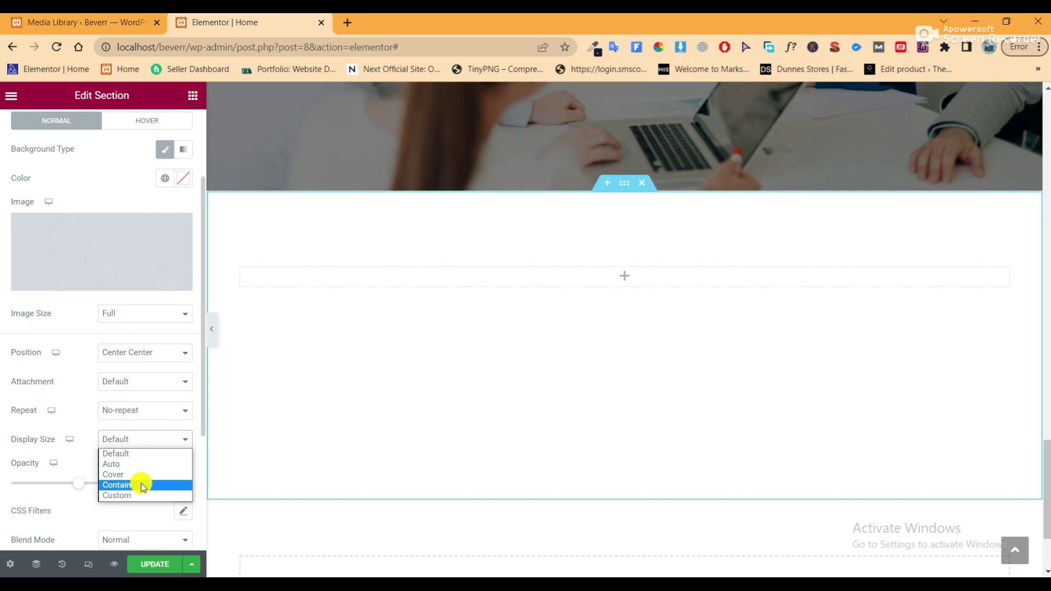
click(138, 464)
click(142, 439)
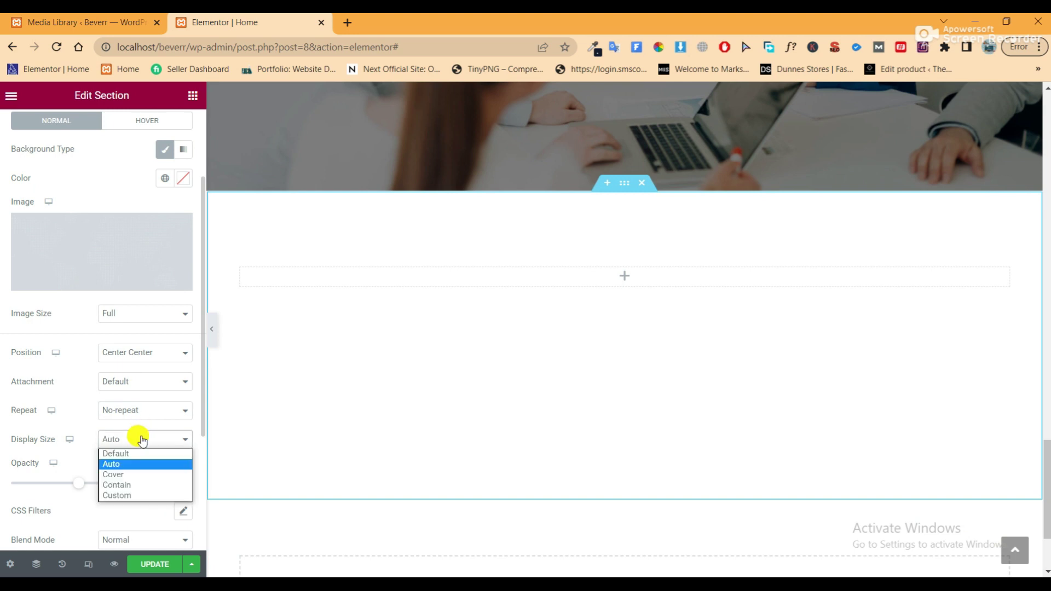
click(141, 474)
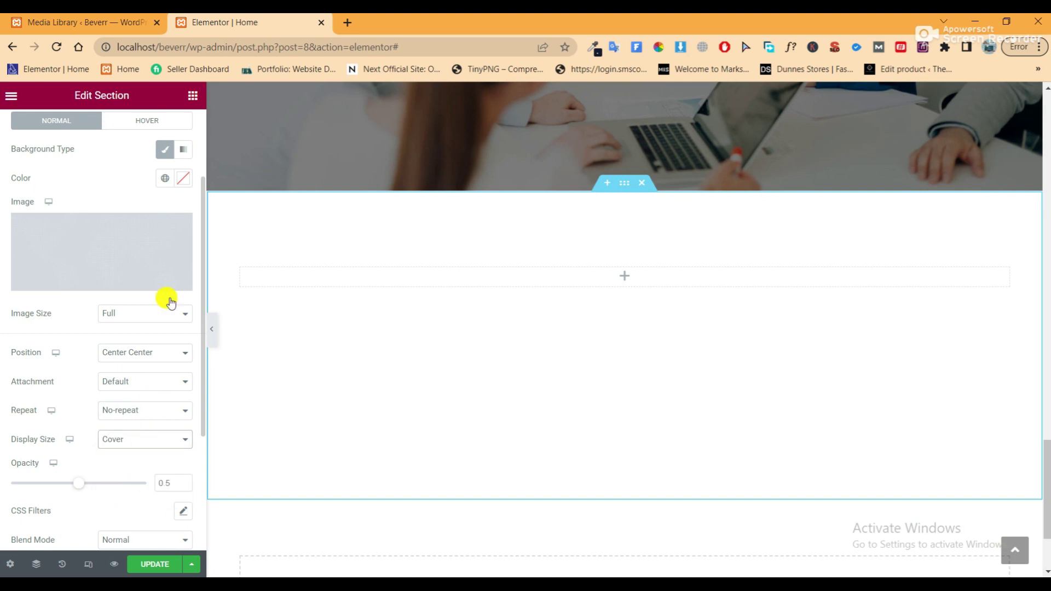
click(174, 176)
click(146, 268)
Try out lighter, darker and blue overlay tones in the colour picker
mouse_move(150, 259)
mouse_down()
mouse_move(77, 263)
mouse_move(64, 249)
mouse_up()
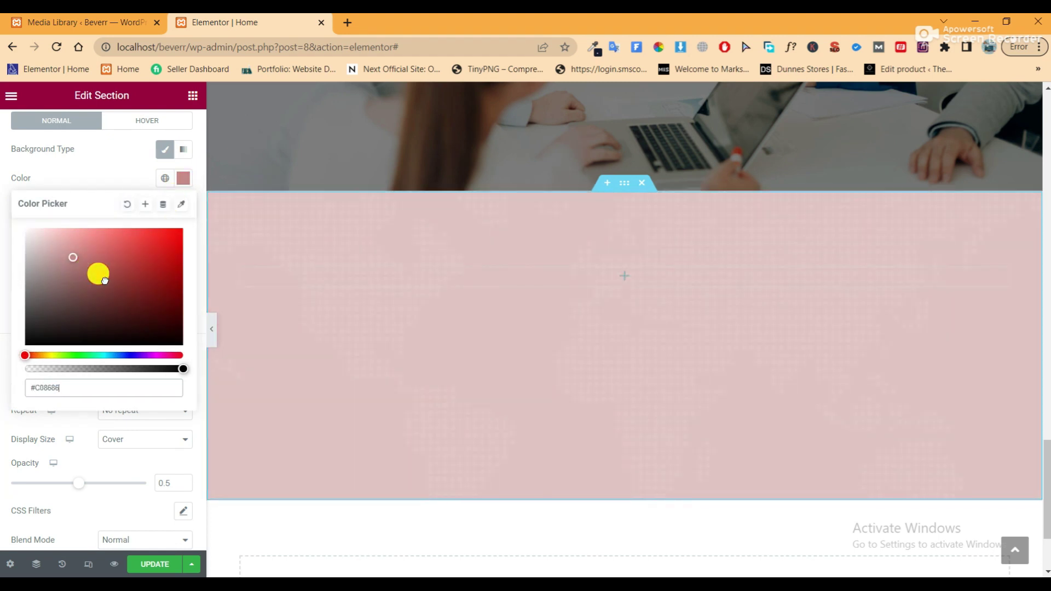
click(104, 280)
mouse_move(125, 357)
mouse_down()
mouse_move(144, 356)
mouse_move(126, 355)
mouse_up()
drag(104, 278, 174, 336)
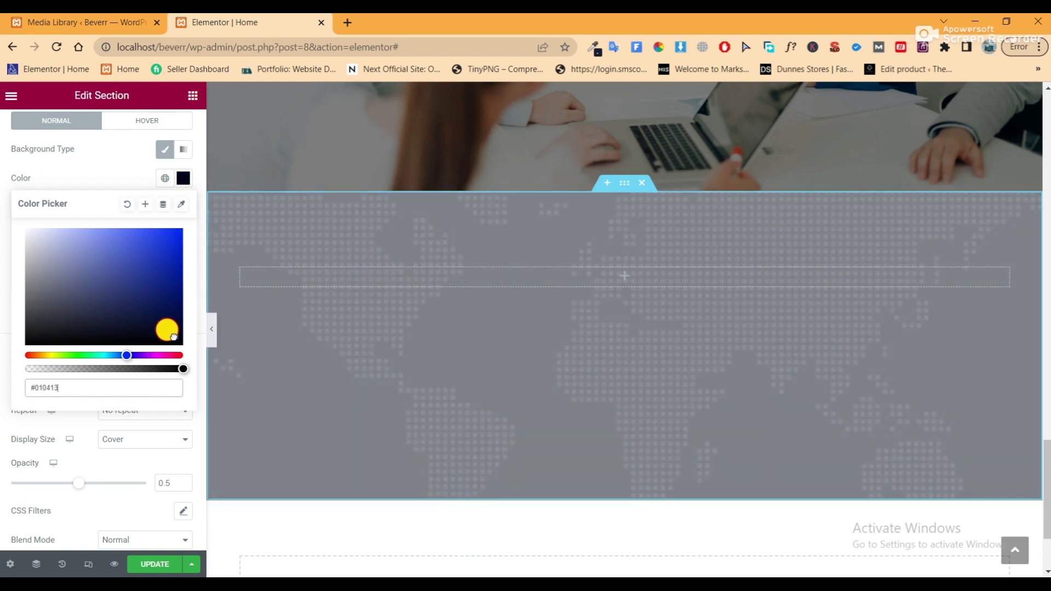
drag(117, 310, 200, 287)
mouse_move(137, 350)
mouse_down()
mouse_move(124, 355)
mouse_move(139, 356)
mouse_up()
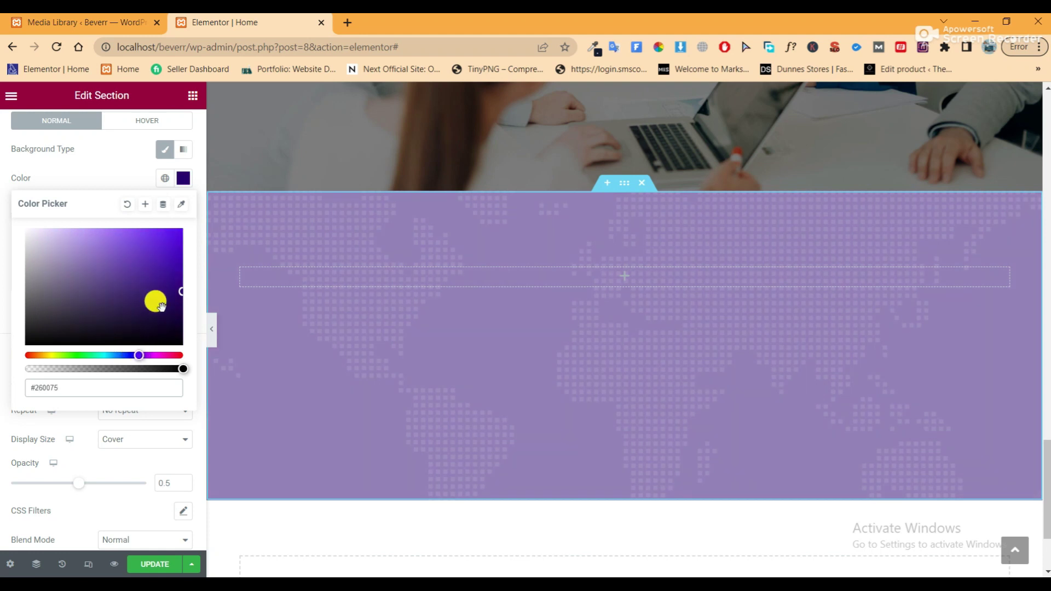
Paste #161D30 as the overlay colour, raise opacity nearly to full, and hide the panel
drag(76, 389, 33, 393)
right_click(31, 391)
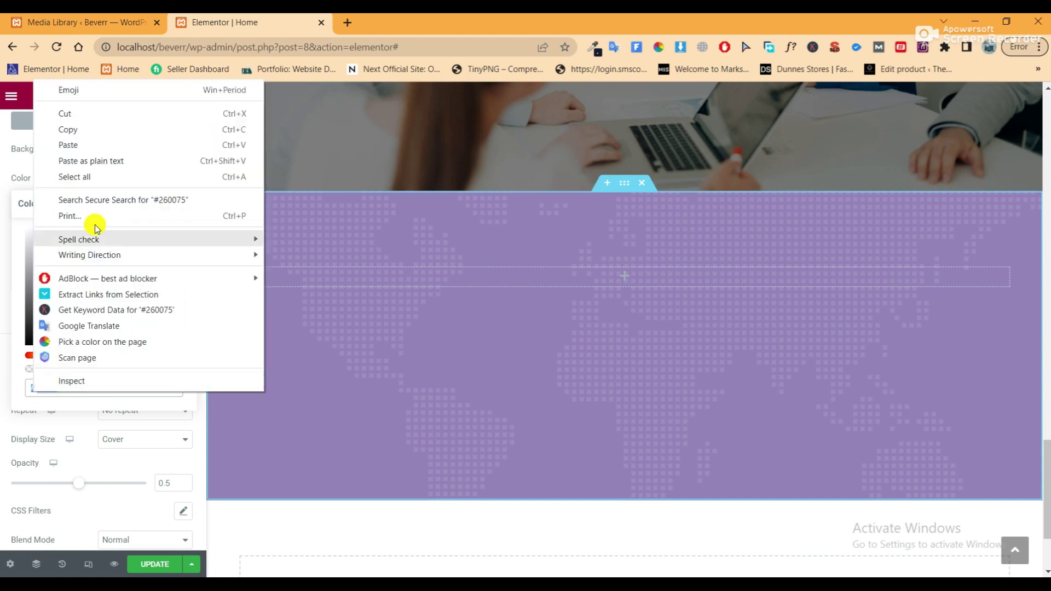
click(90, 142)
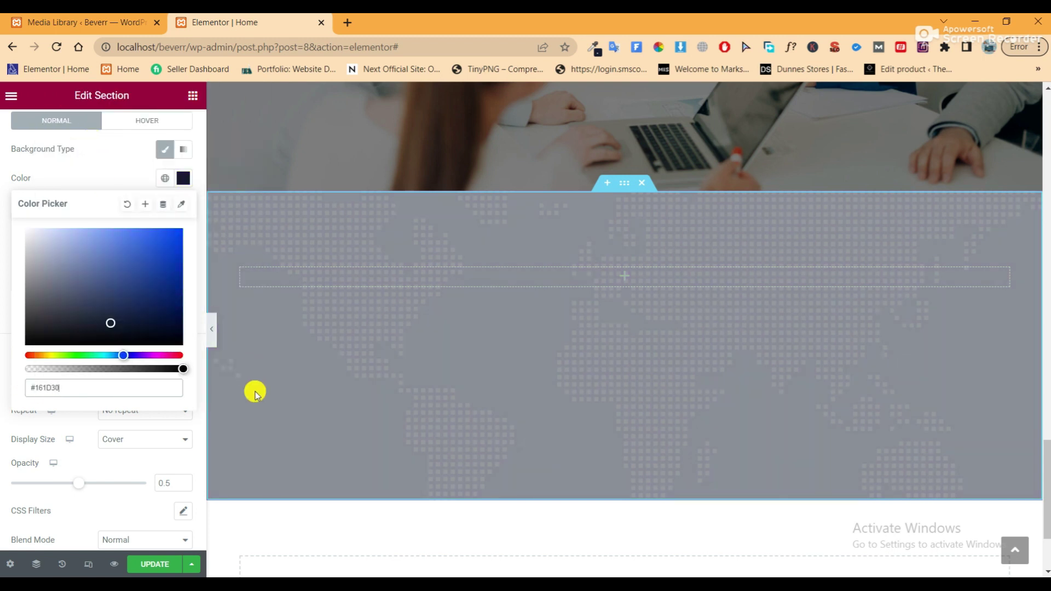
drag(82, 489, 163, 486)
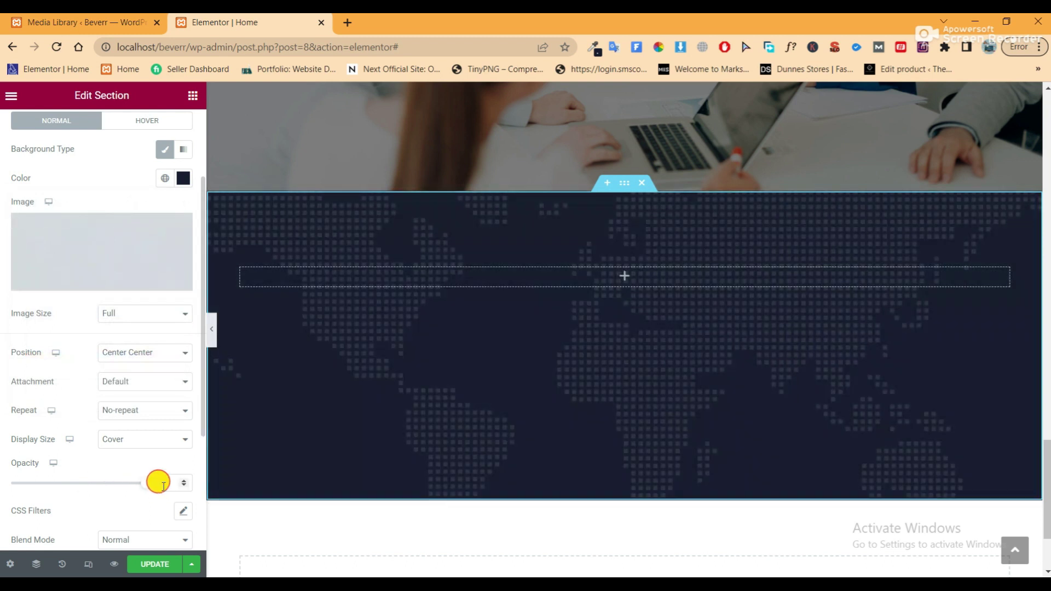
click(211, 329)
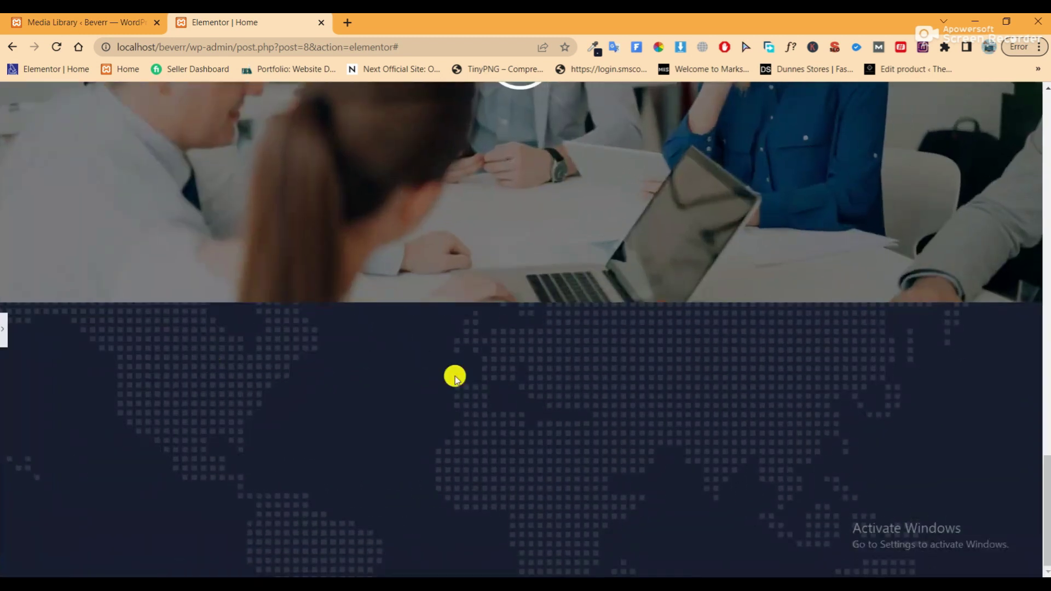
Drag an inner section into the dark section, then undo it
click(5, 335)
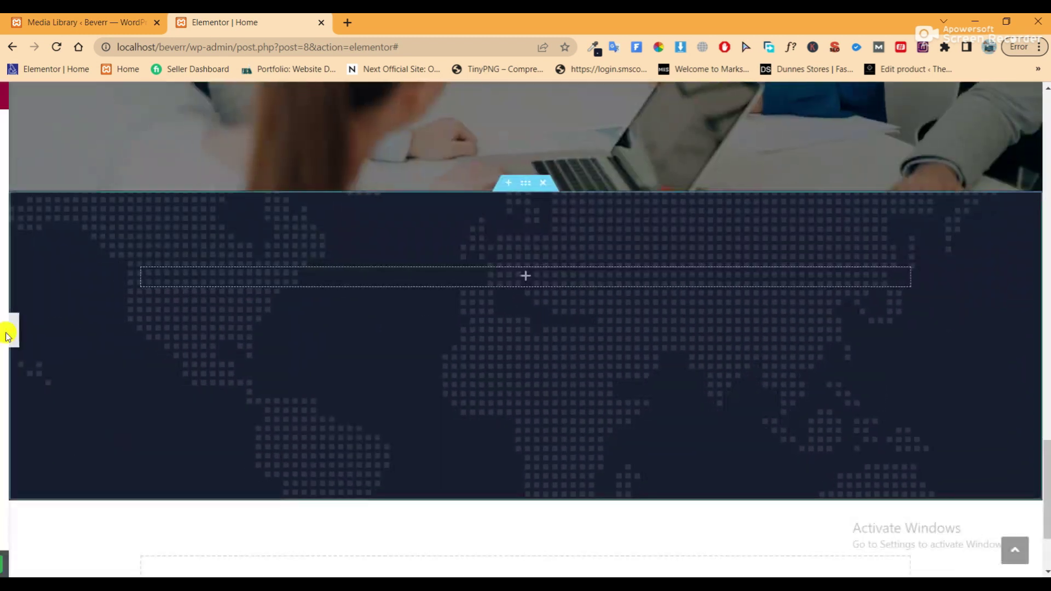
click(191, 98)
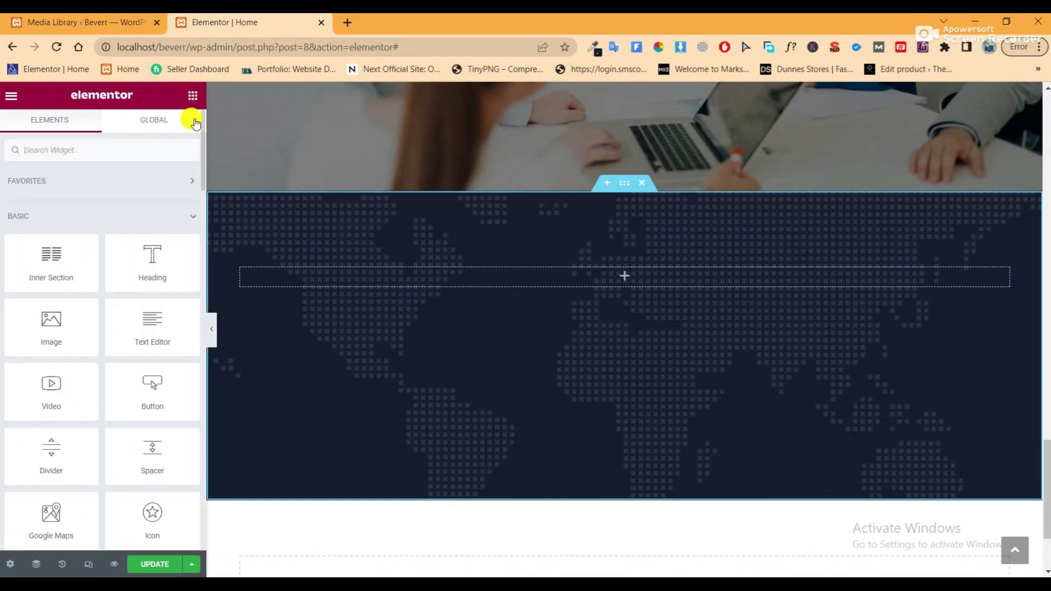
drag(35, 265, 356, 292)
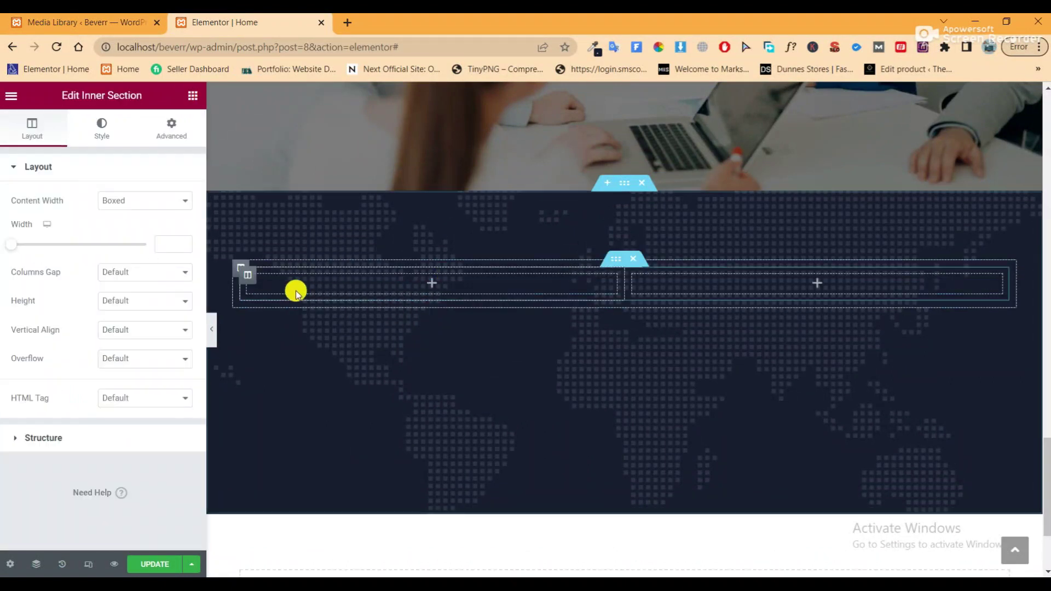
right_click(250, 279)
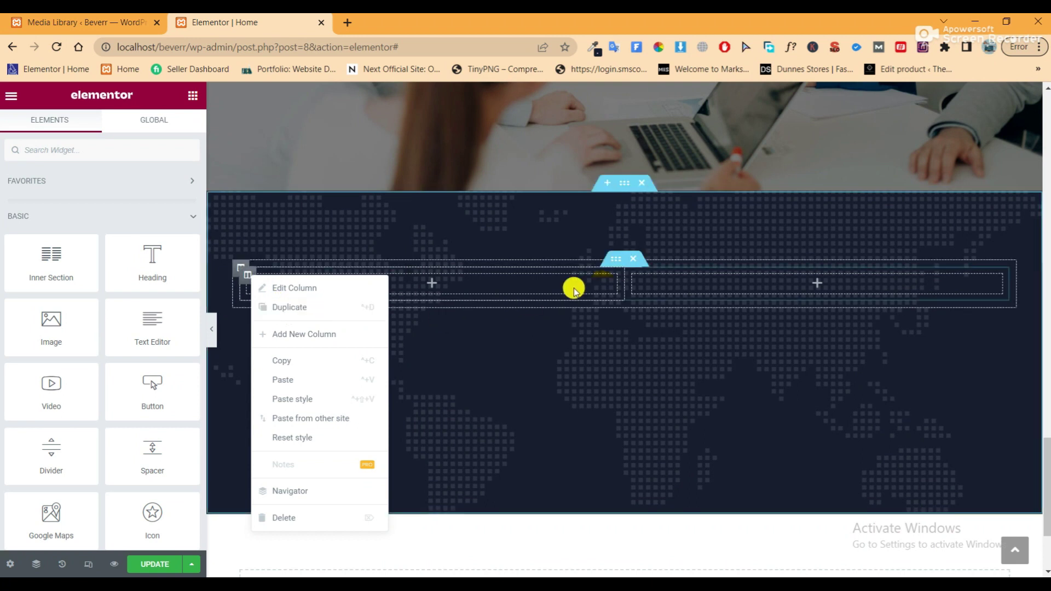
click(633, 271)
key(ctrl+z)
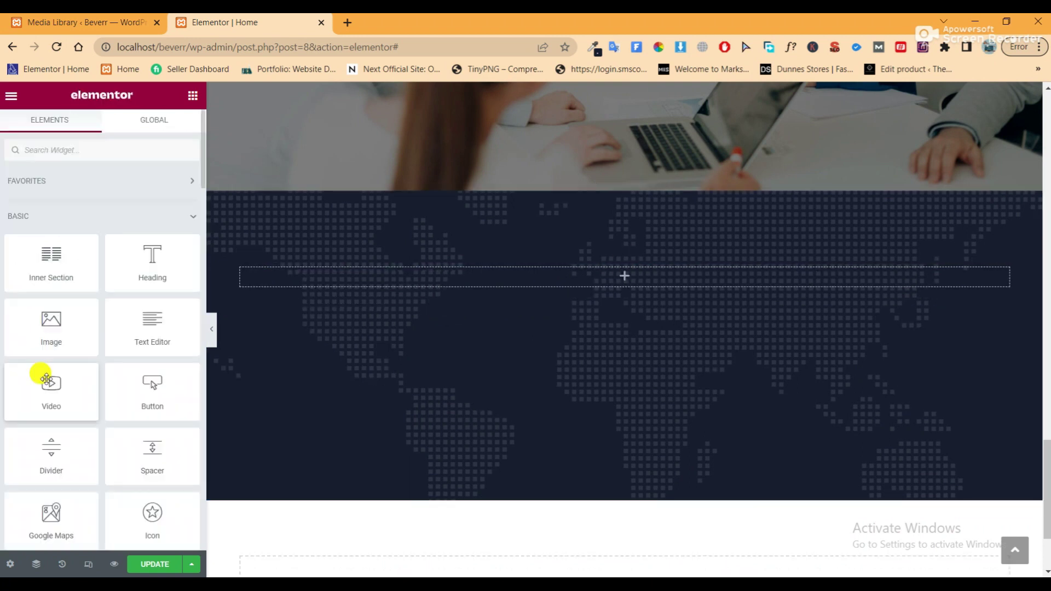
Duplicate the column twice so the section has three columns
right_click(239, 270)
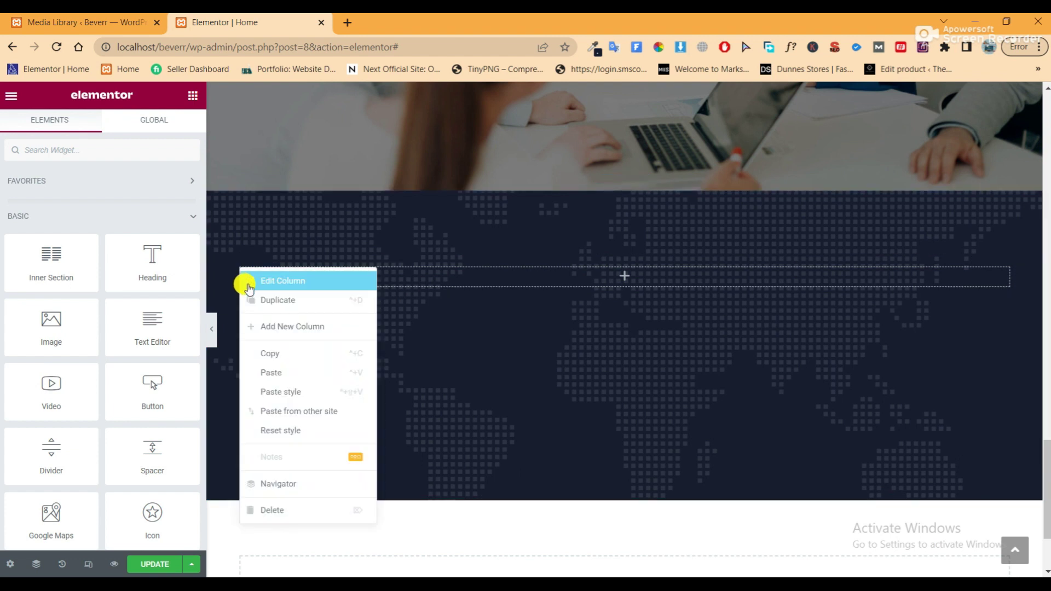
click(254, 300)
right_click(241, 272)
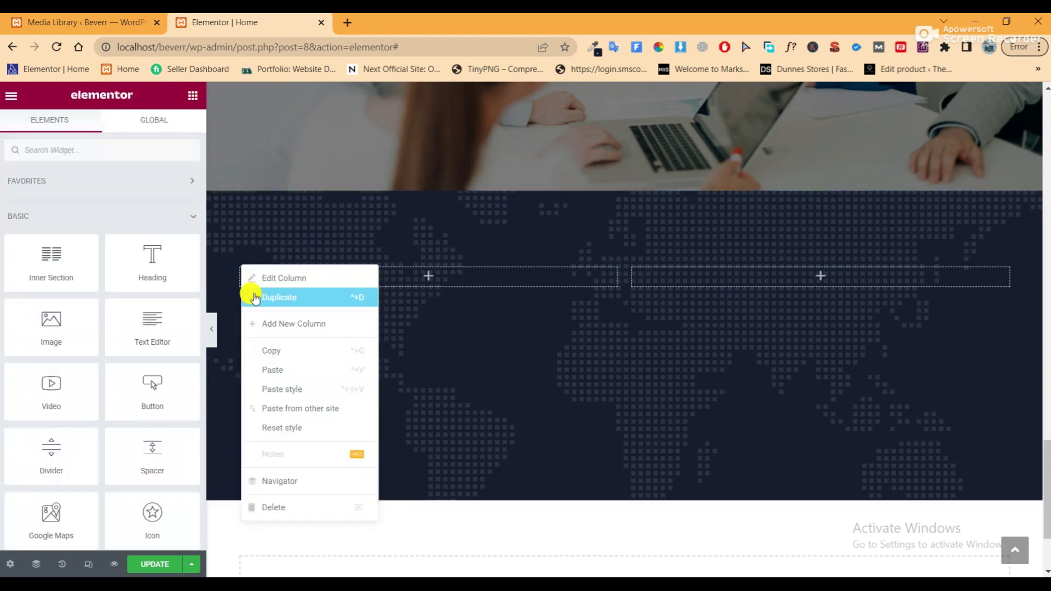
click(255, 298)
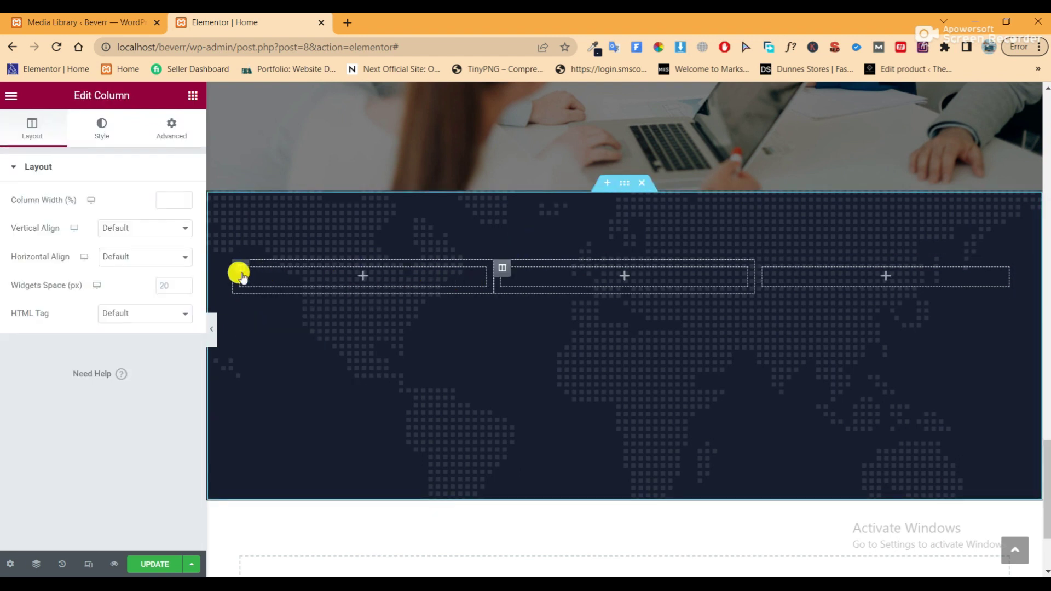
Set the first and third columns to 25% width and save the page
click(163, 199)
text(25)
click(768, 276)
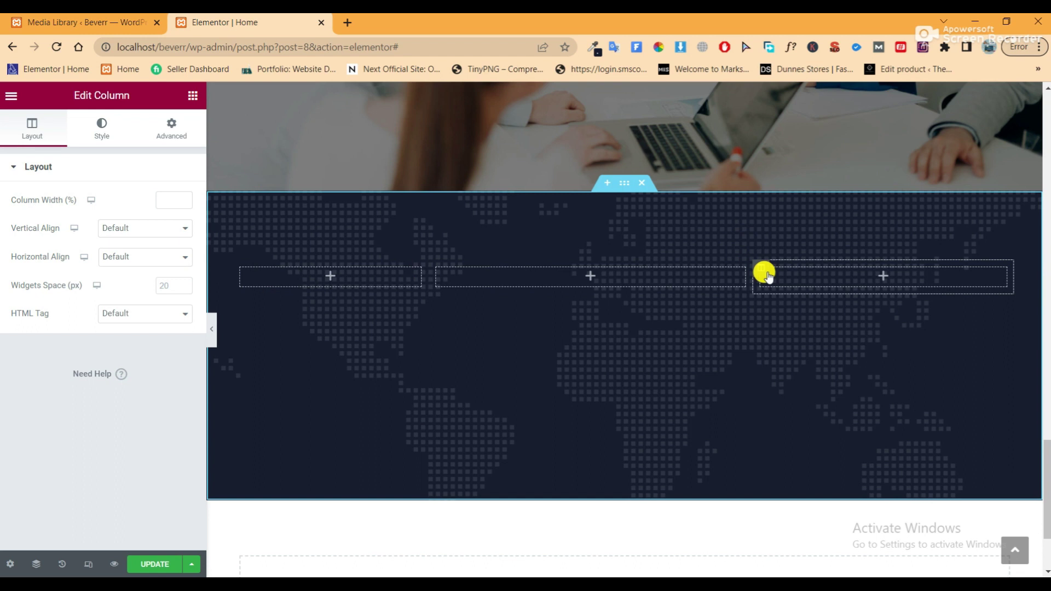
click(172, 202)
text(25)
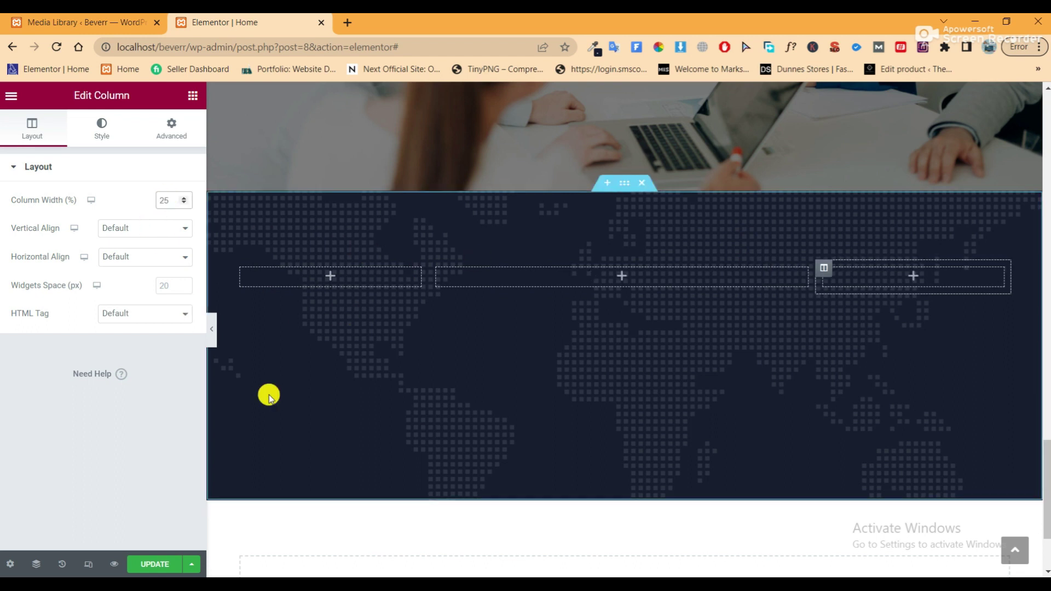
click(156, 566)
scroll(603, 392, up, 1)
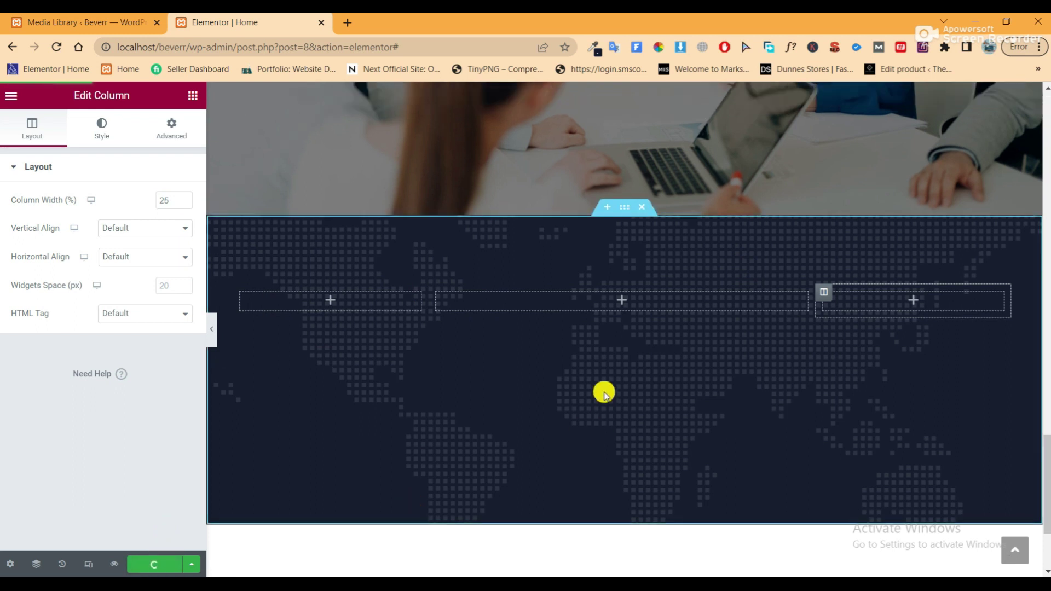
Drop a Heading widget into the middle column of the dark section
click(195, 96)
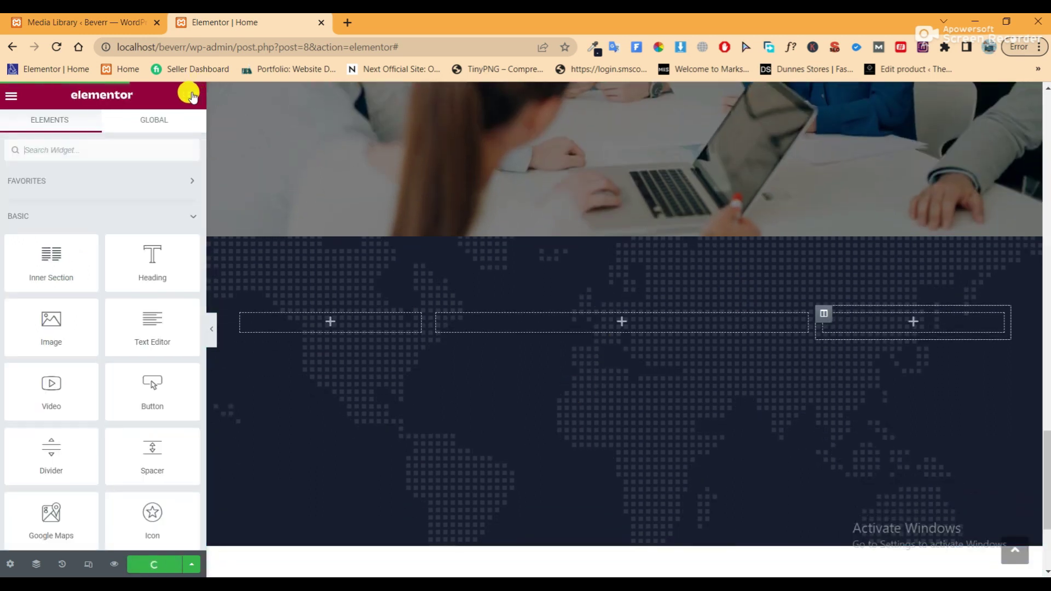
drag(130, 258, 583, 314)
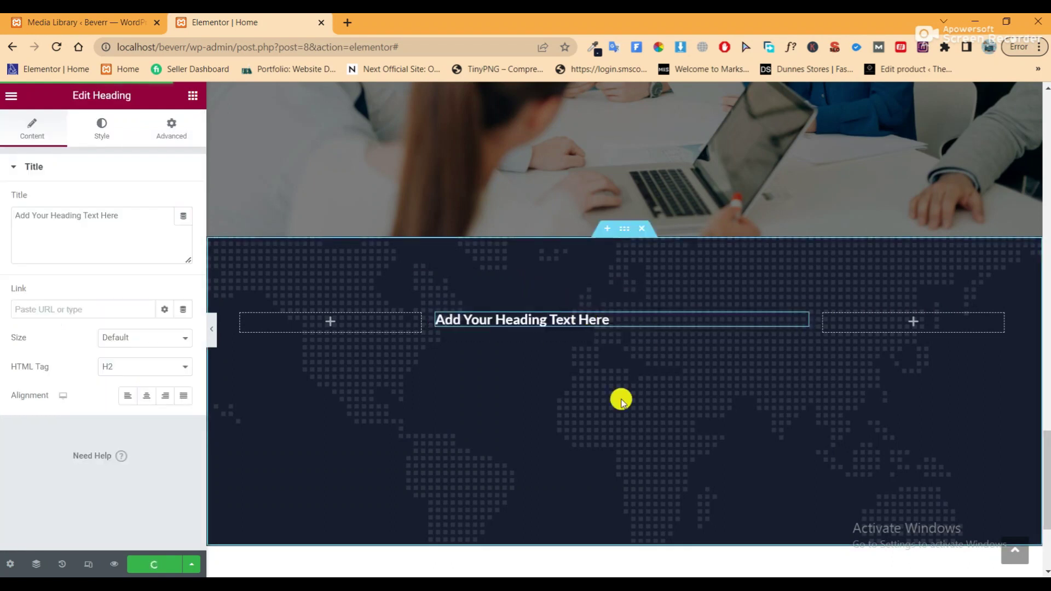
scroll(739, 302, up, 15)
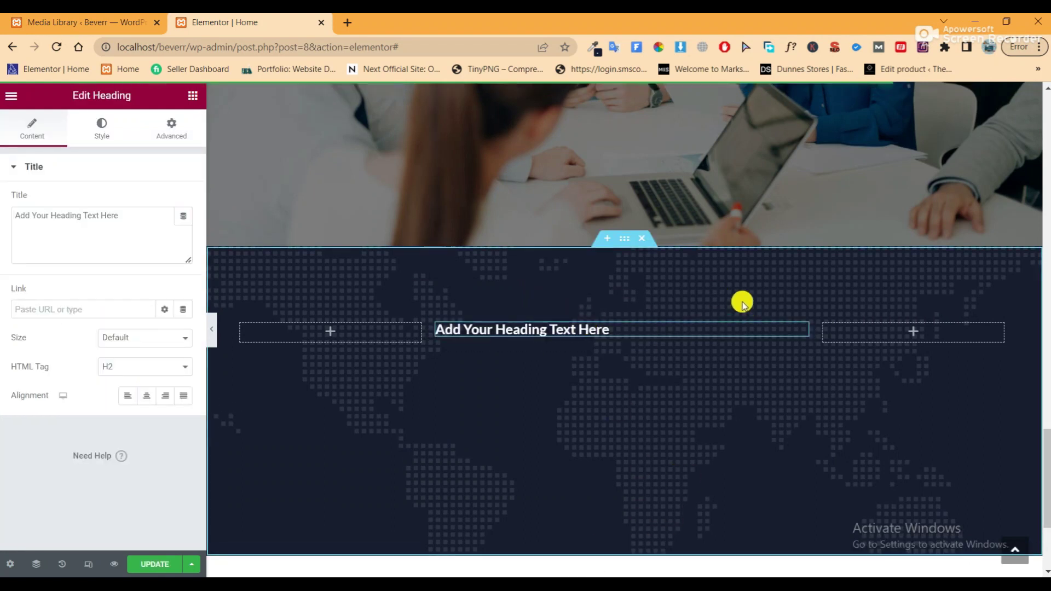
scroll(736, 303, up, 2)
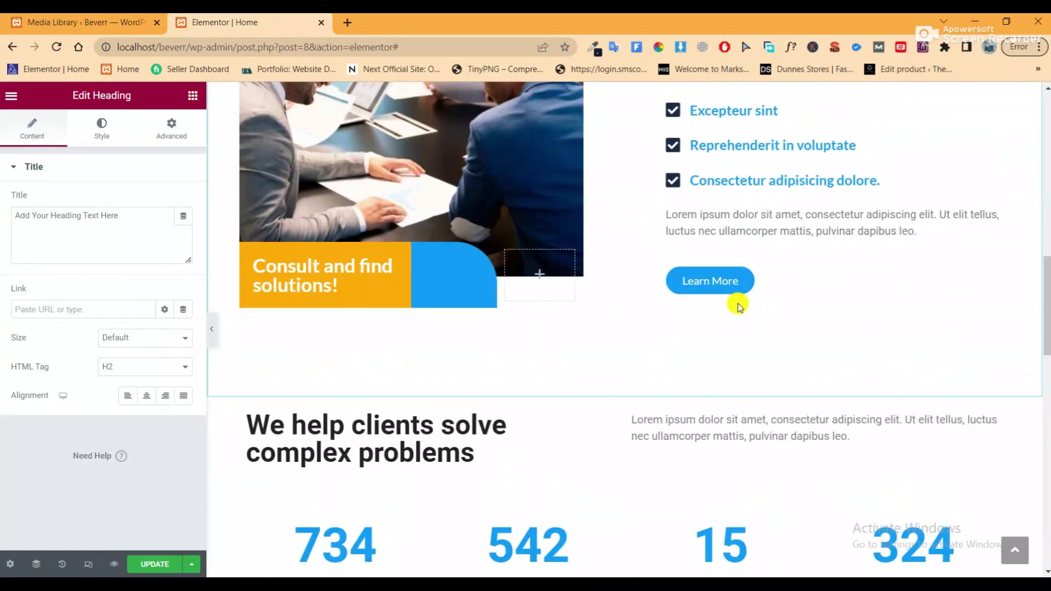
scroll(684, 329, down, 2)
Copy the 'We help clients solve complex problems' heading and paste its style onto the new heading
right_click(376, 344)
click(394, 361)
scroll(547, 386, down, 12)
scroll(547, 386, down, 3)
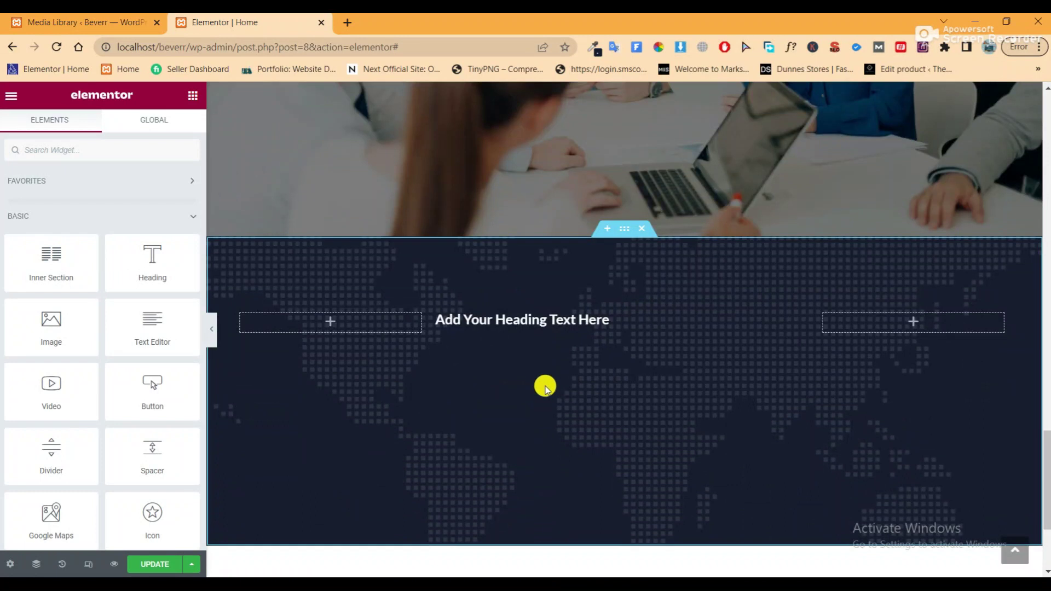
right_click(543, 308)
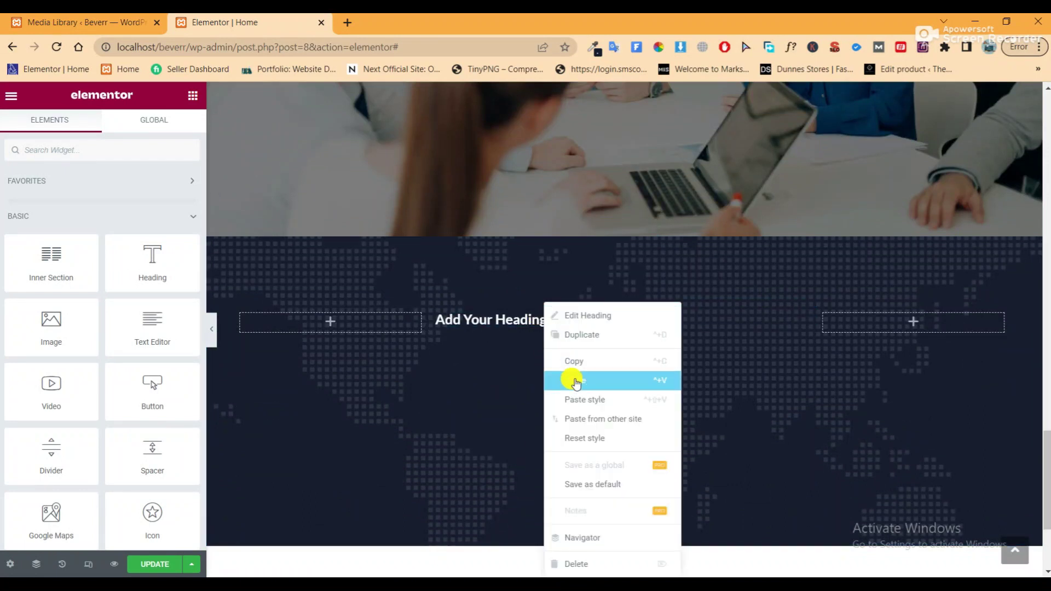
click(575, 382)
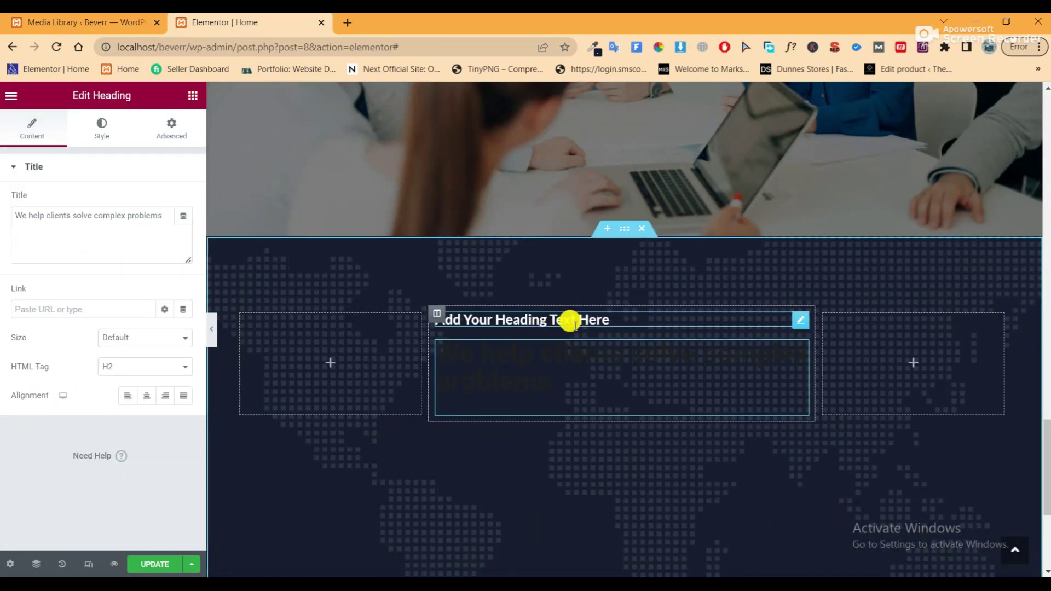
right_click(797, 346)
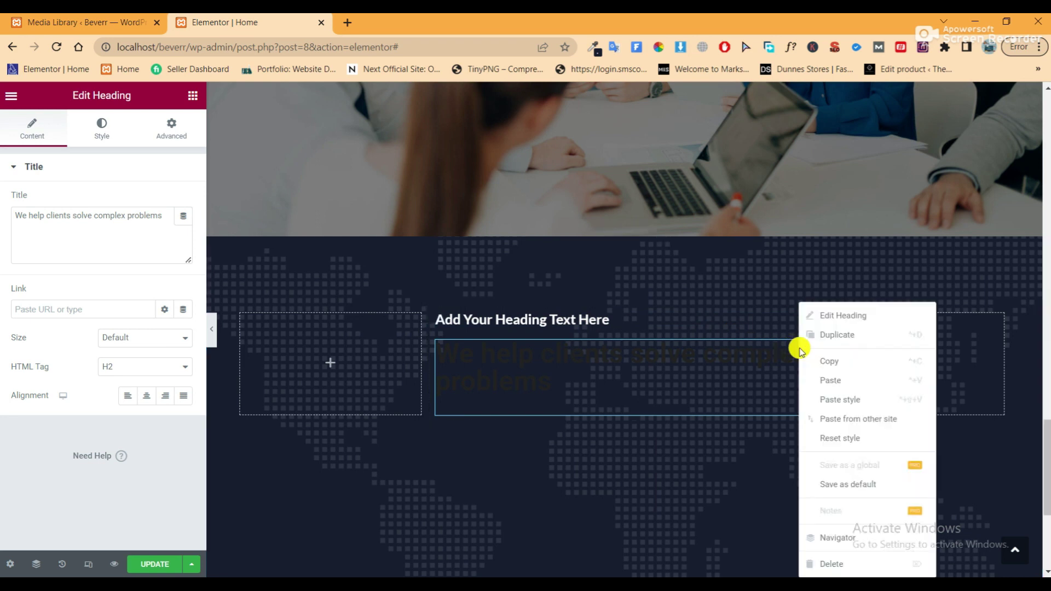
click(824, 564)
right_click(570, 312)
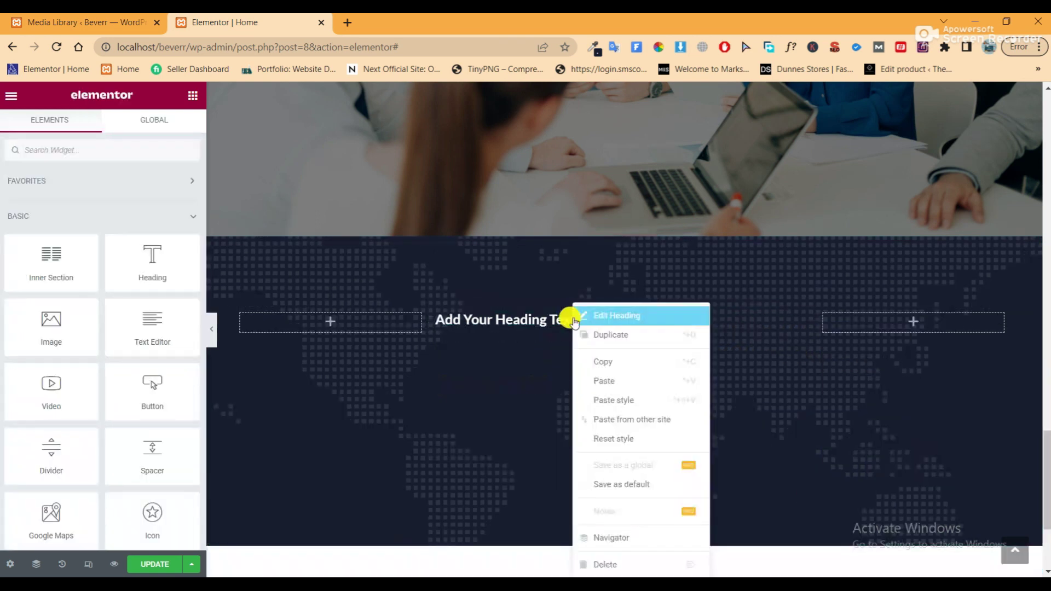
click(624, 400)
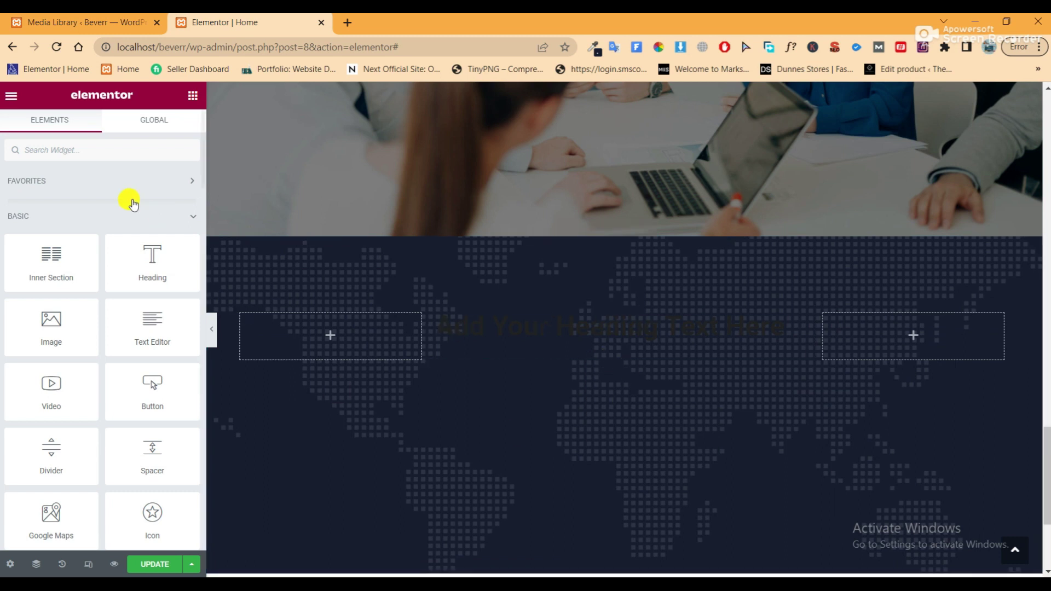
Set the new heading's text colour to white
click(797, 323)
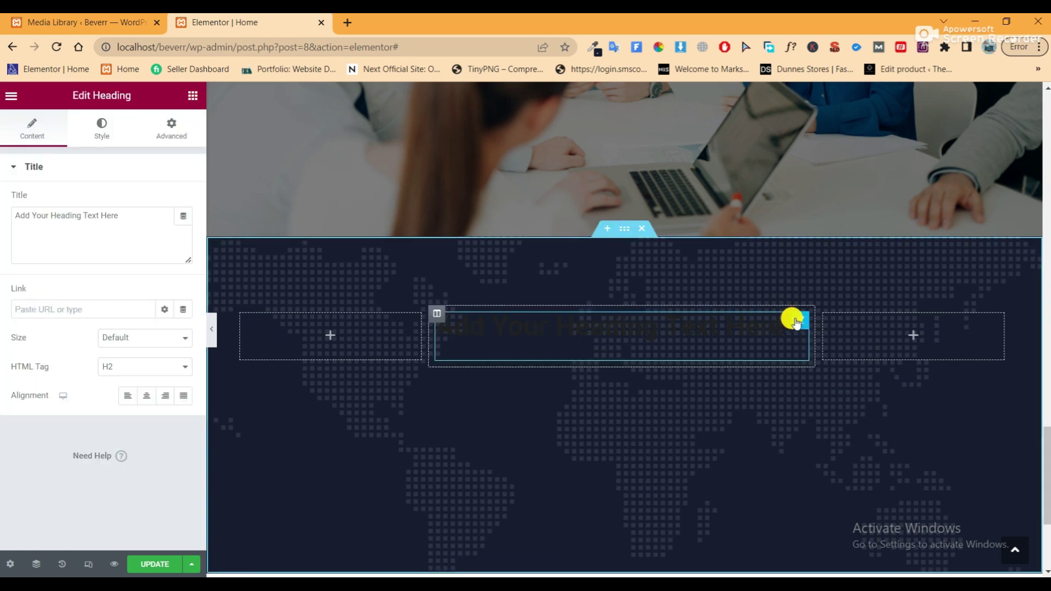
click(92, 134)
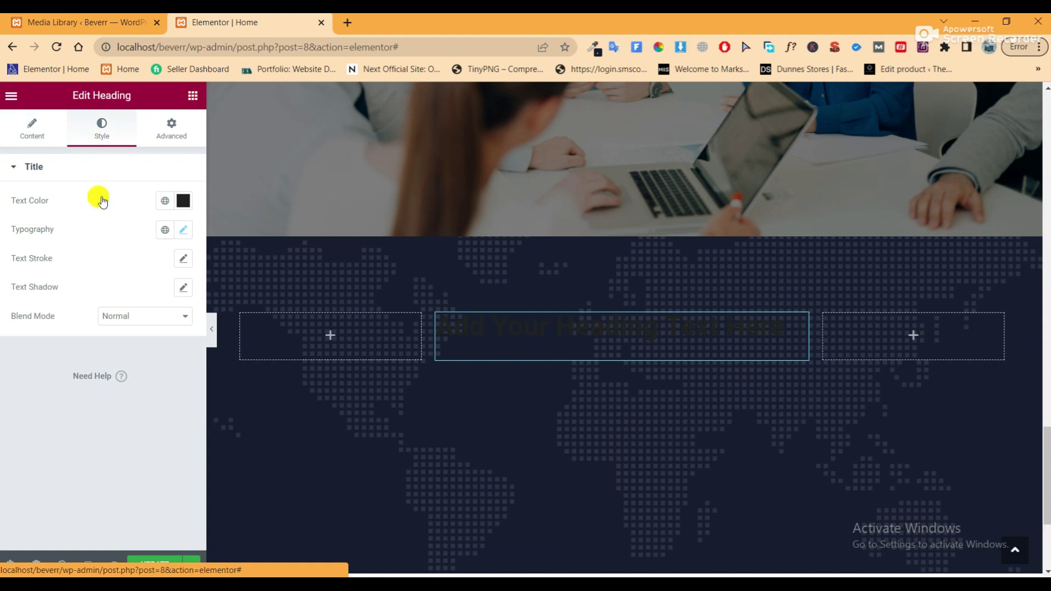
click(182, 202)
key(ctrl+v)
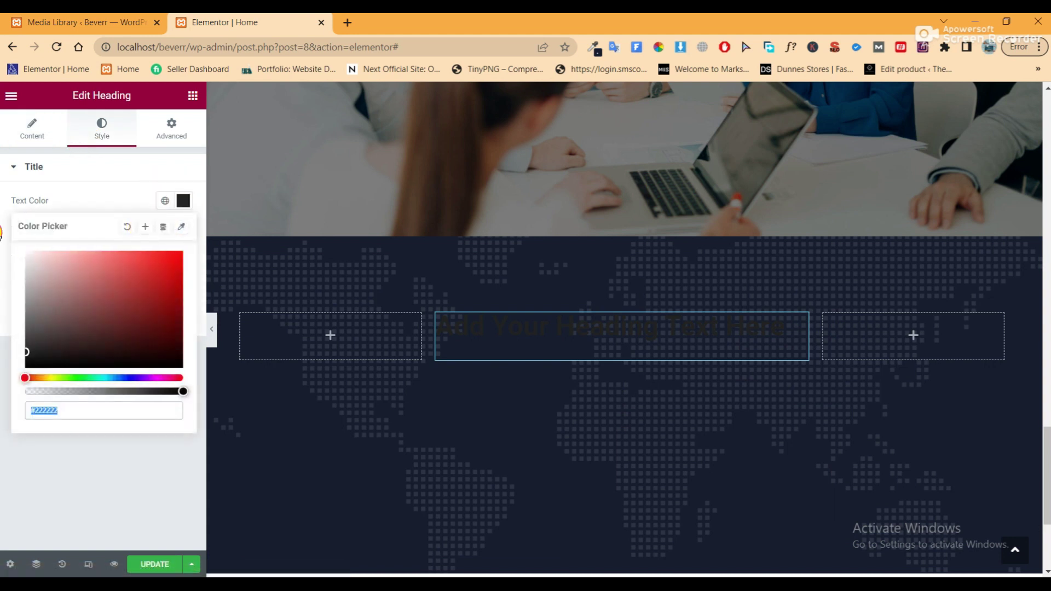
click(451, 436)
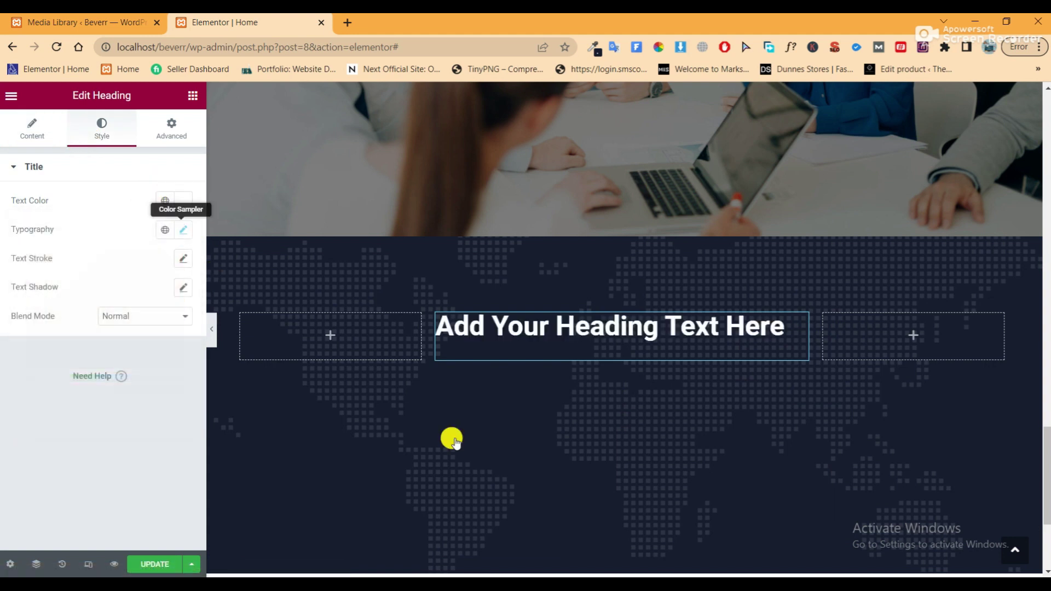
Copy 'All of our customers trust their success to us' from the notes and return to the editor
key(alt+Tab)
drag(491, 372, 206, 374)
right_click(241, 374)
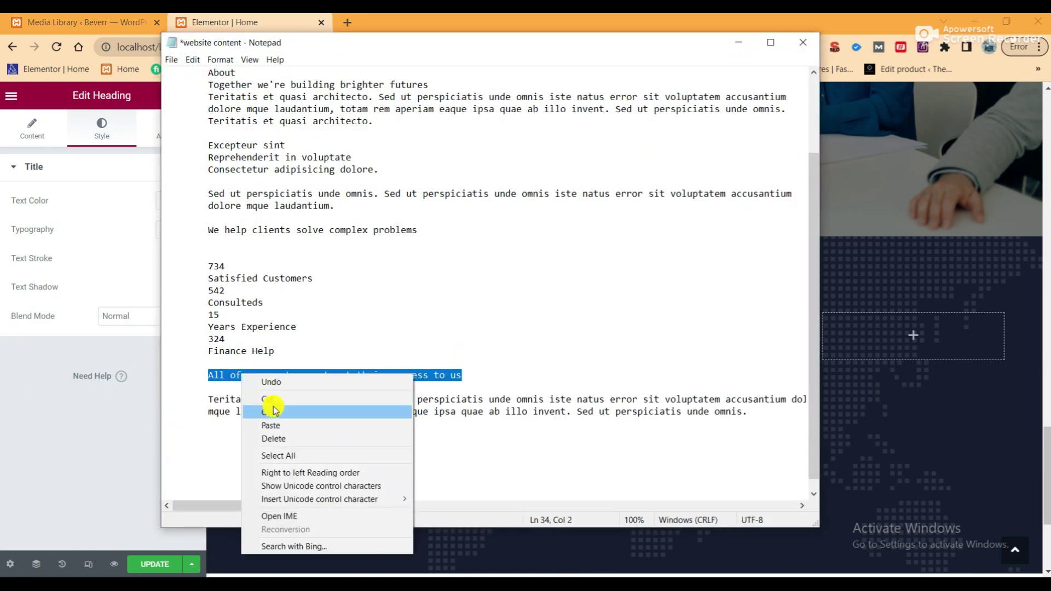
click(274, 410)
click(112, 232)
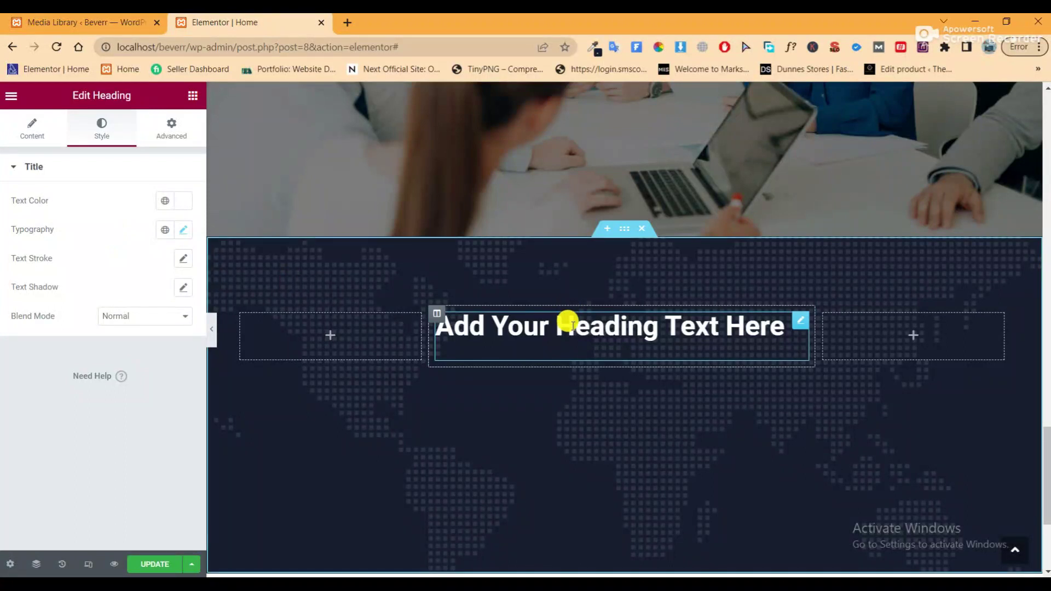
Replace the heading title with 'All of our customers trust their success to us' and centre it
click(14, 127)
drag(119, 215, 12, 214)
right_click(37, 218)
click(82, 282)
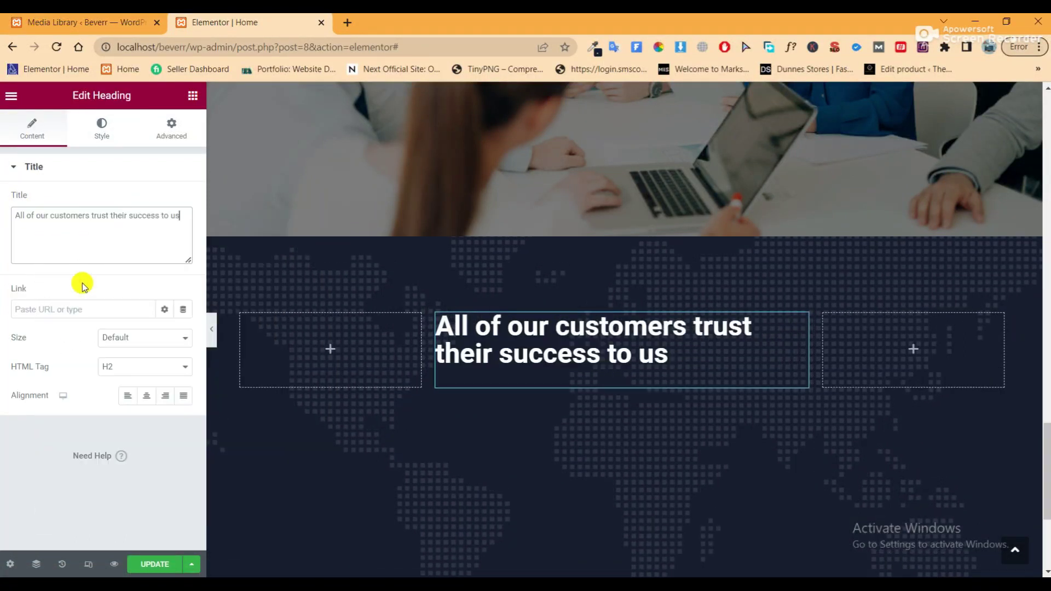
click(146, 396)
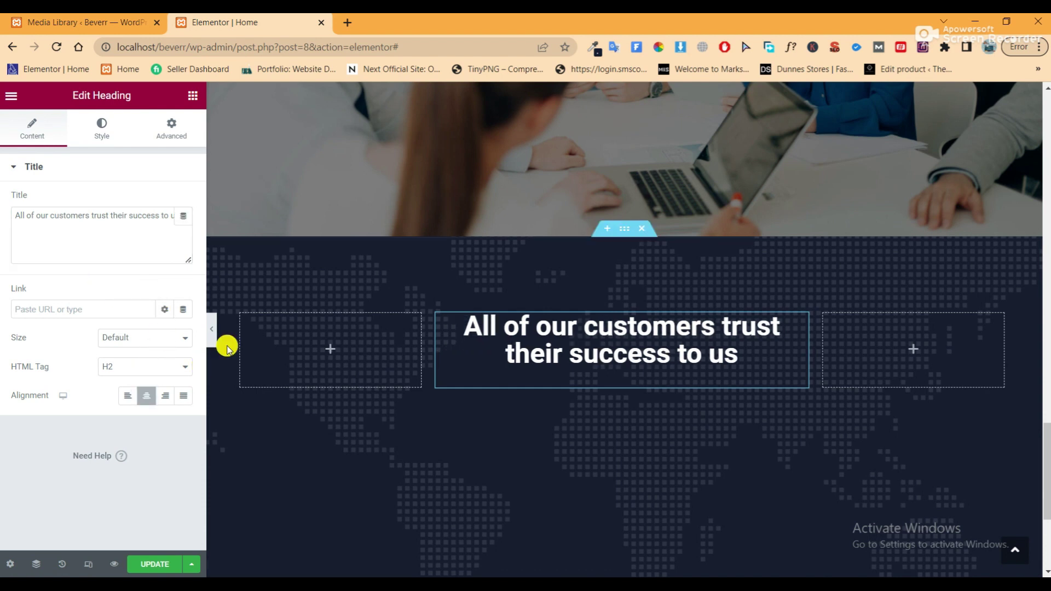
click(213, 330)
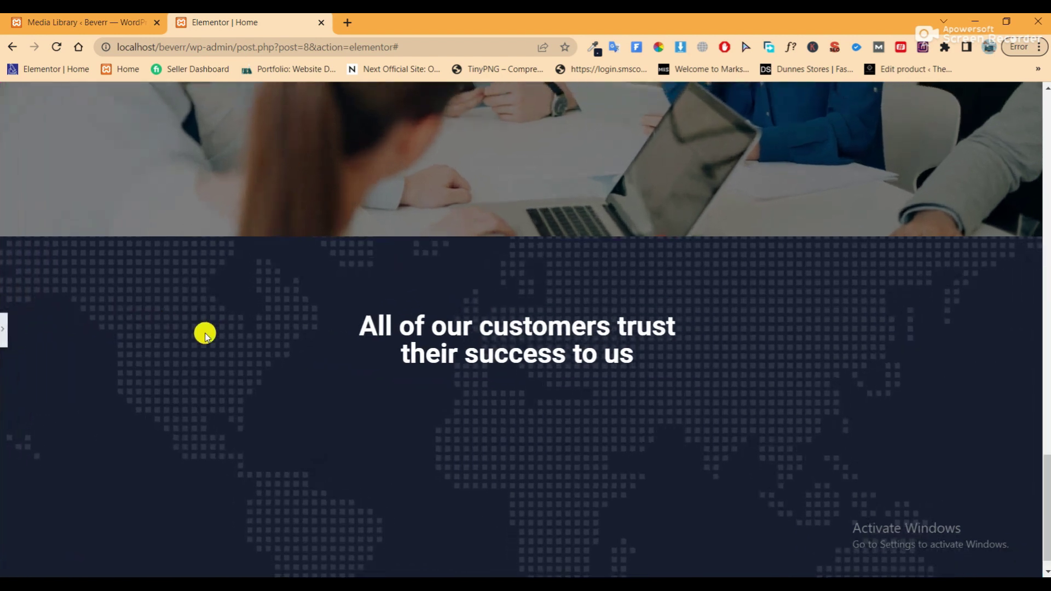
click(7, 330)
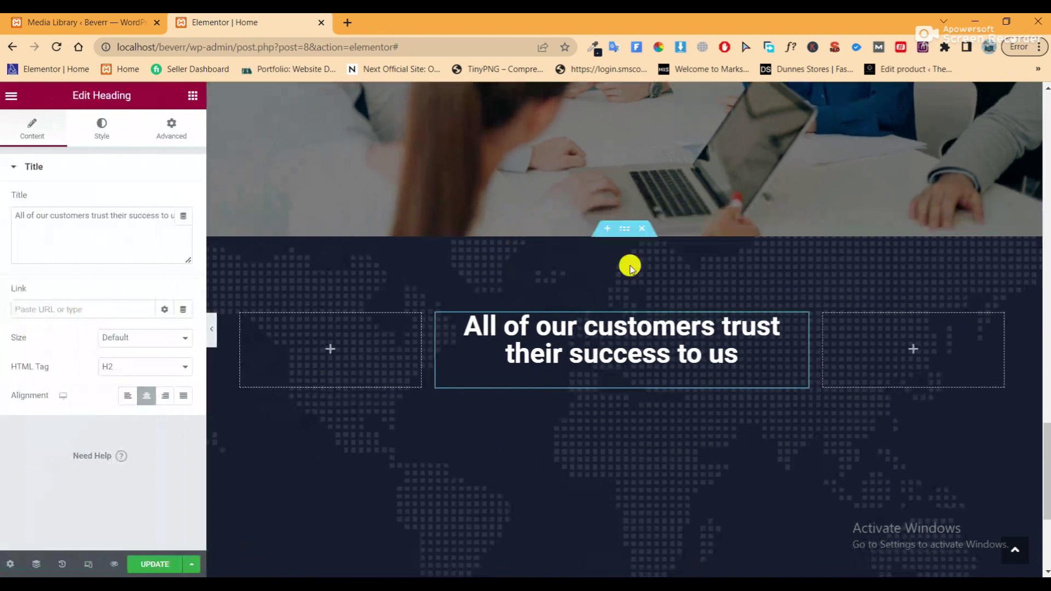
scroll(655, 291, up, 2)
scroll(658, 291, up, 10)
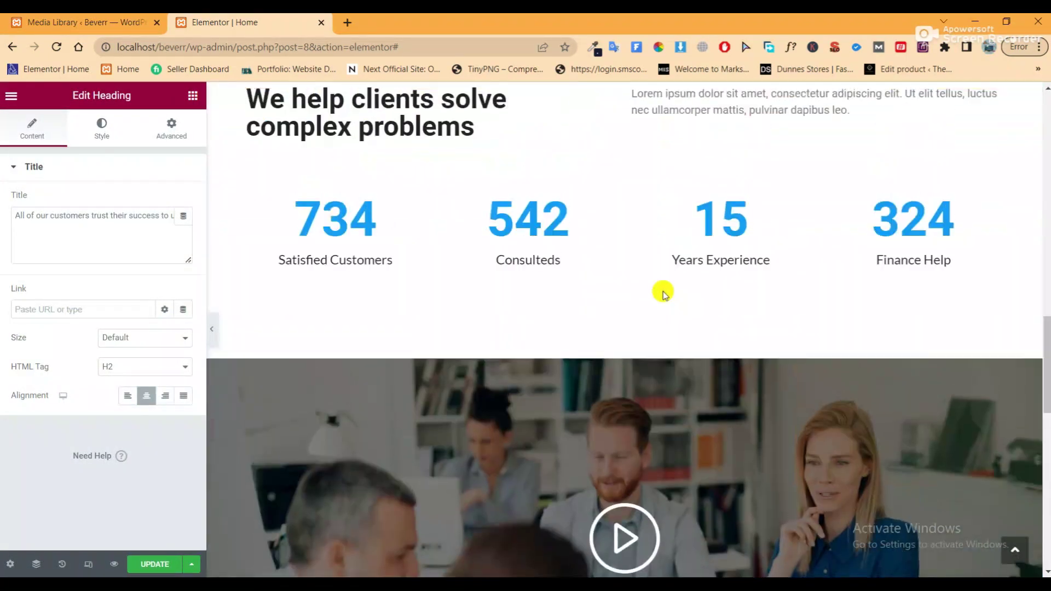
Copy the Lorem ipsum paragraph widget and paste it below the new heading
right_click(767, 241)
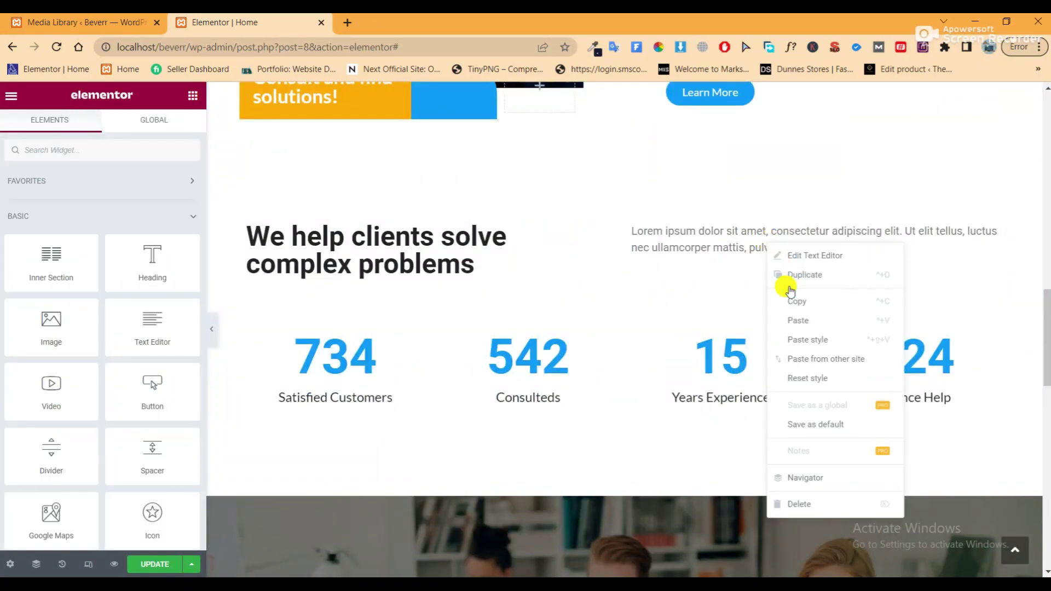
click(794, 300)
scroll(633, 328, down, 10)
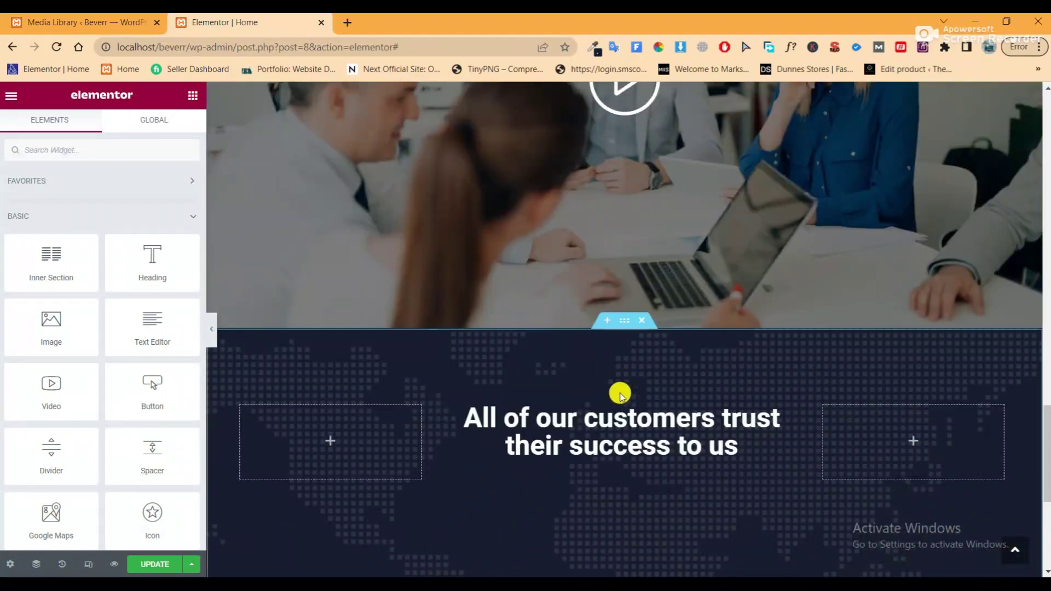
right_click(619, 425)
click(639, 376)
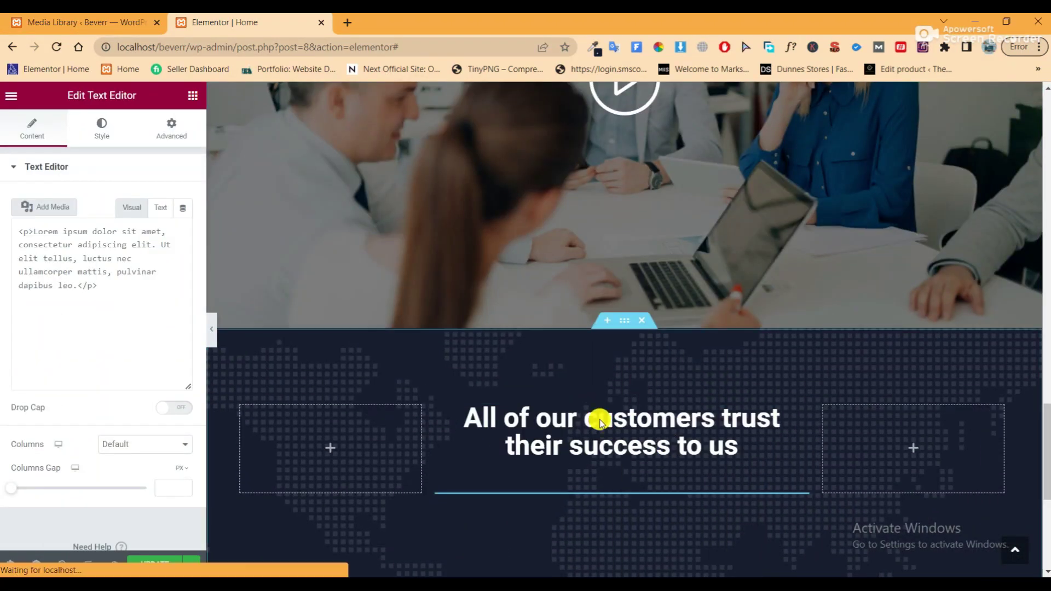
scroll(597, 424, down, 3)
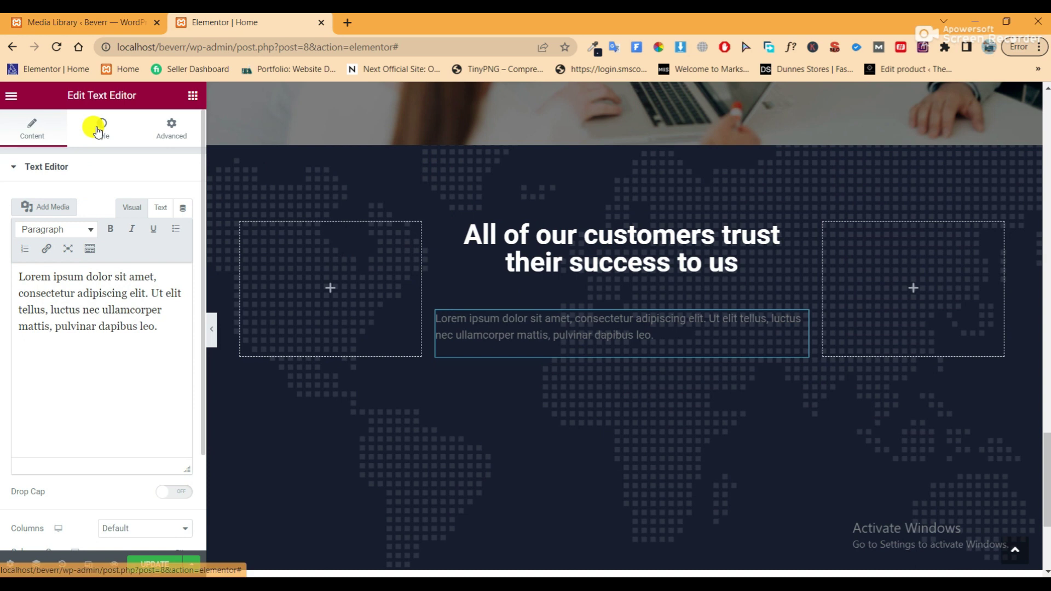
Centre the pasted paragraph and make its text white
click(98, 131)
click(142, 201)
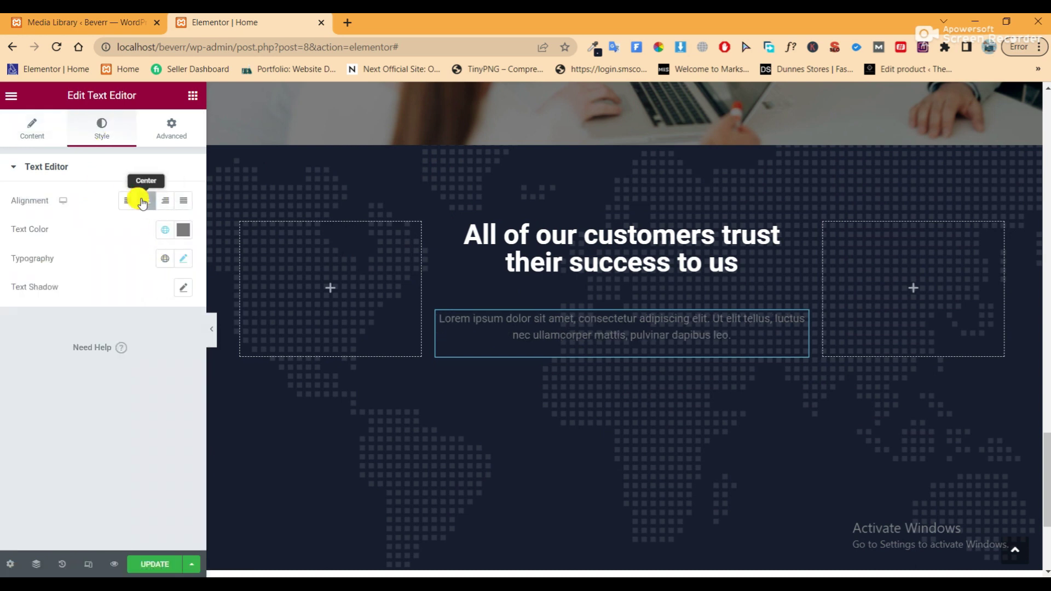
click(183, 229)
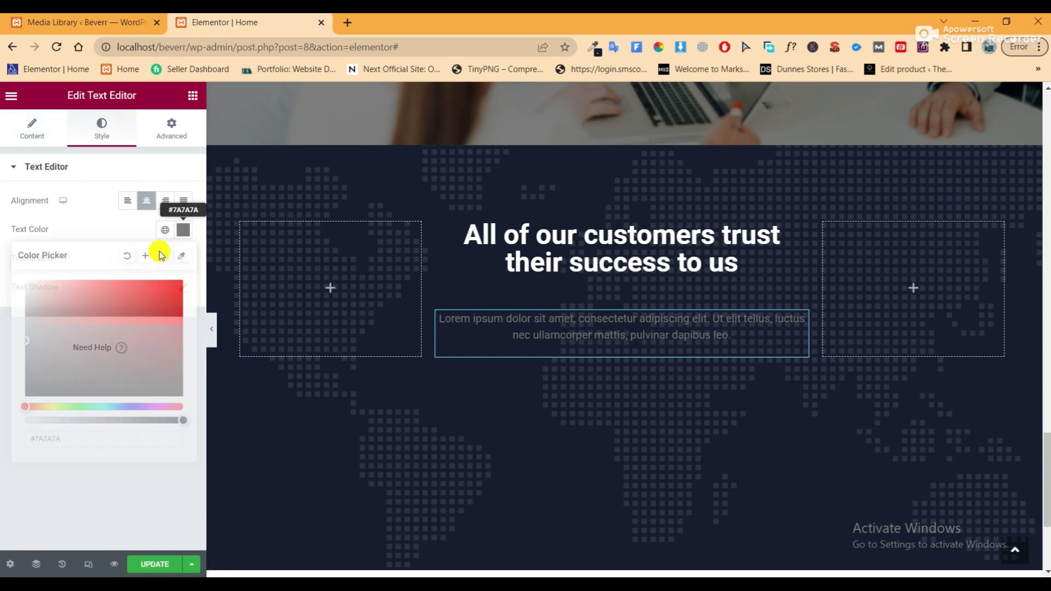
drag(103, 305, 4, 271)
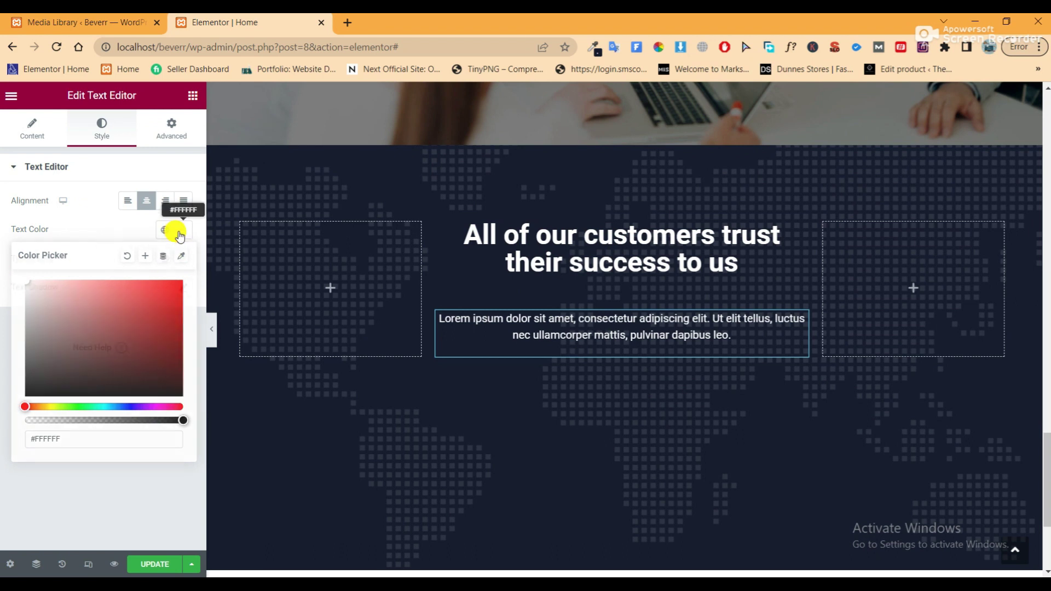
click(223, 305)
Preview the finished section with the panel hidden, then reopen the panel
scroll(214, 338, up, 1)
click(195, 329)
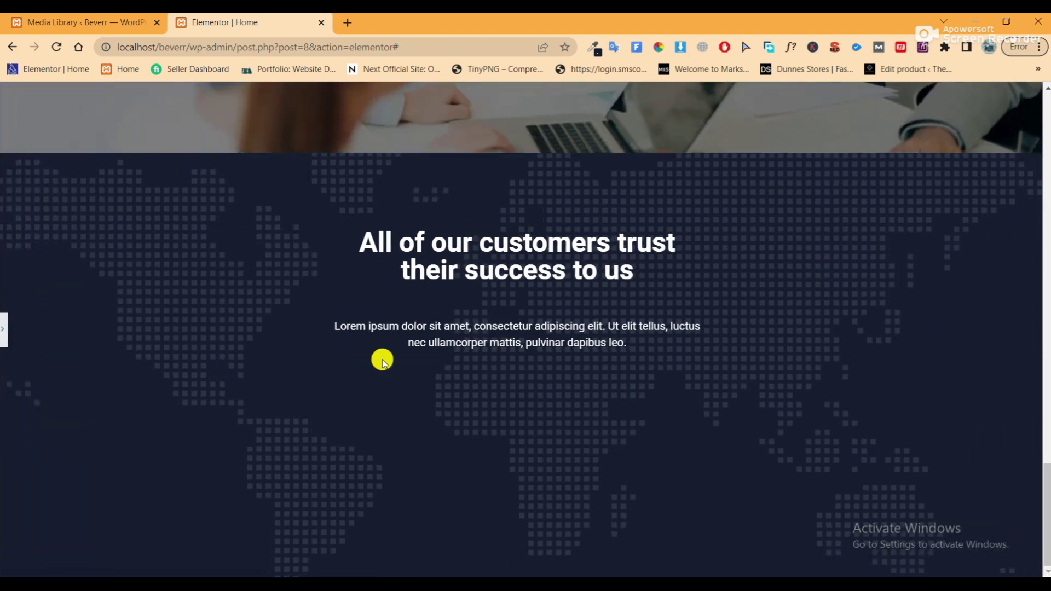
click(4, 329)
scroll(427, 328, down, 3)
scroll(431, 330, up, 1)
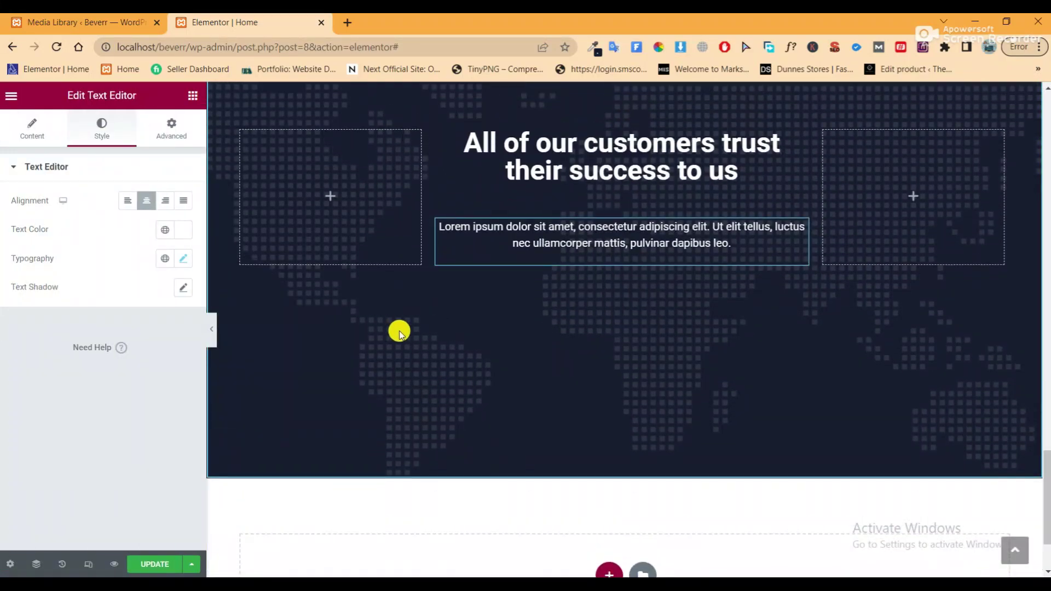
scroll(416, 334, down, 2)
scroll(427, 336, up, 3)
scroll(395, 334, down, 1)
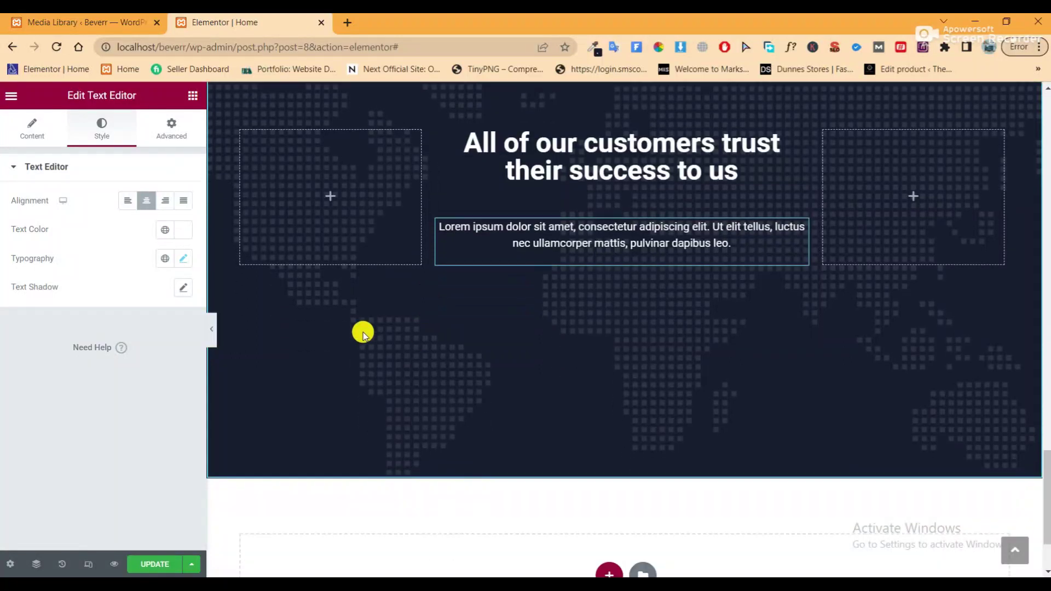
click(212, 329)
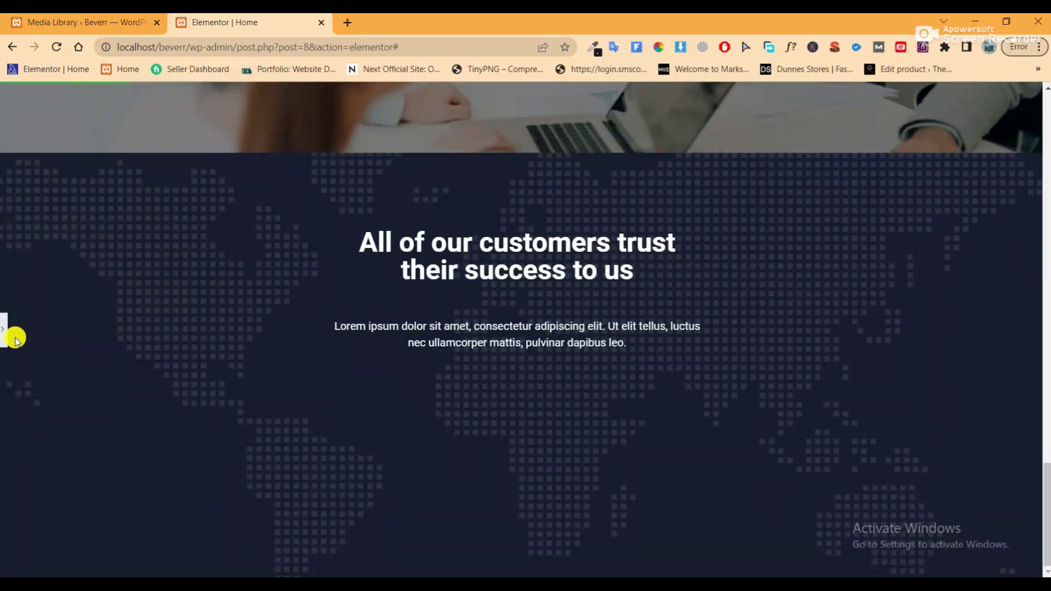
click(7, 335)
scroll(475, 323, up, 4)
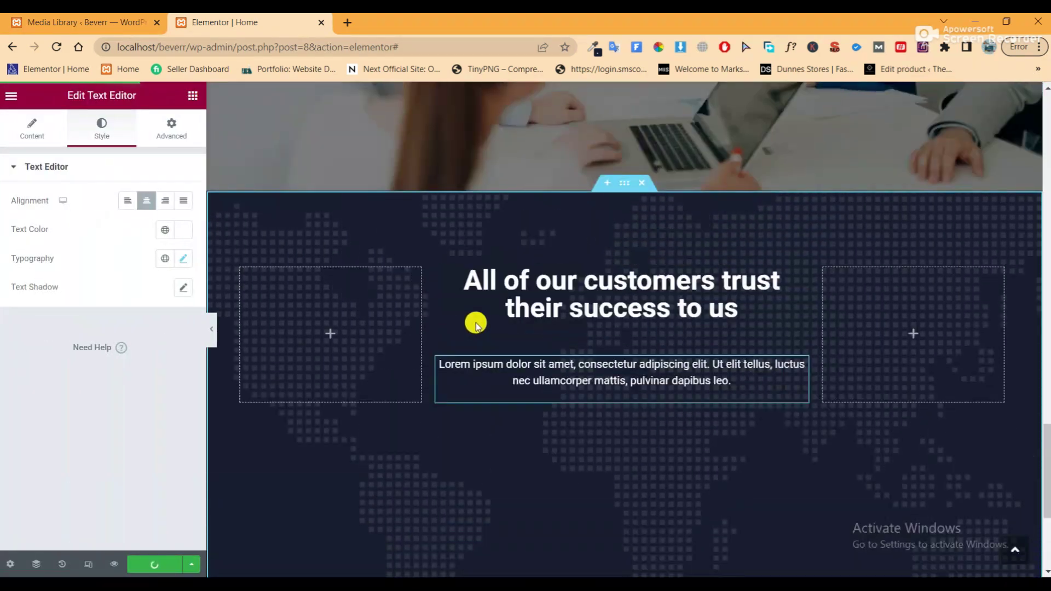
scroll(687, 439, down, 2)
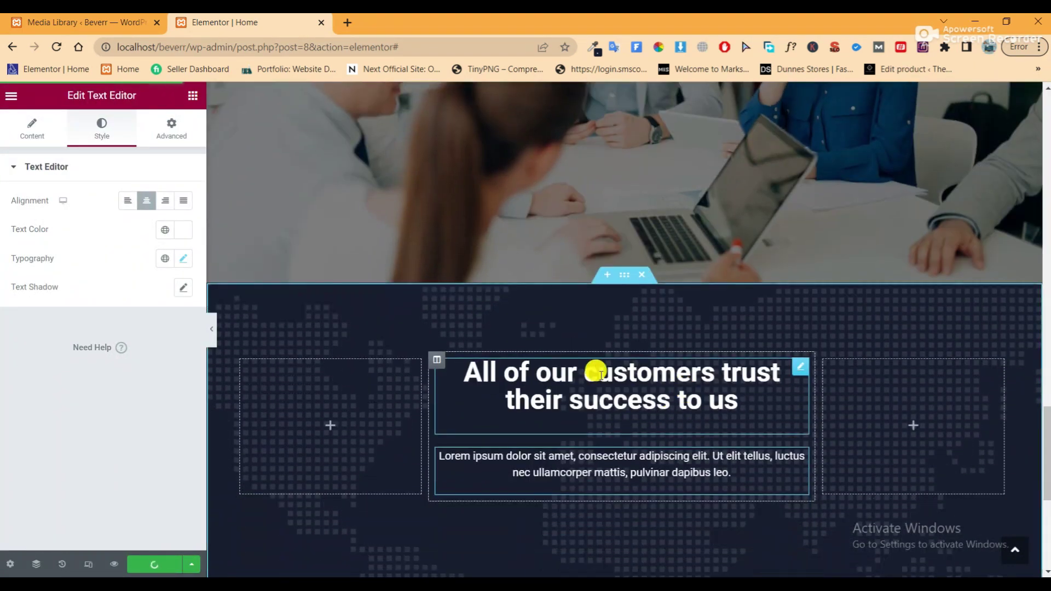
Unlink the dark section's border radius and set only the top-left corner to 200 px
click(624, 276)
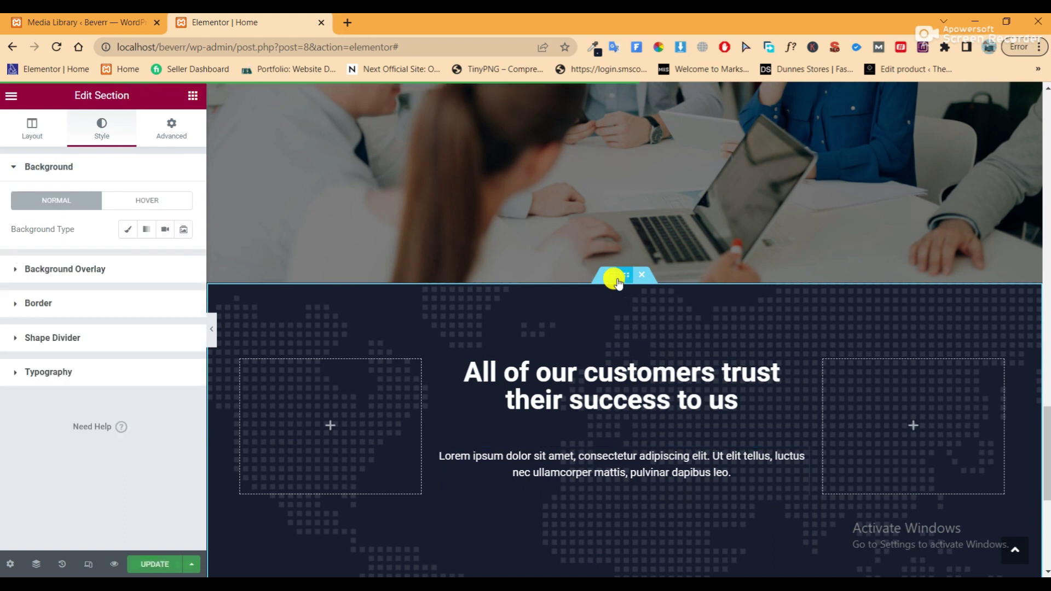
click(108, 311)
click(183, 341)
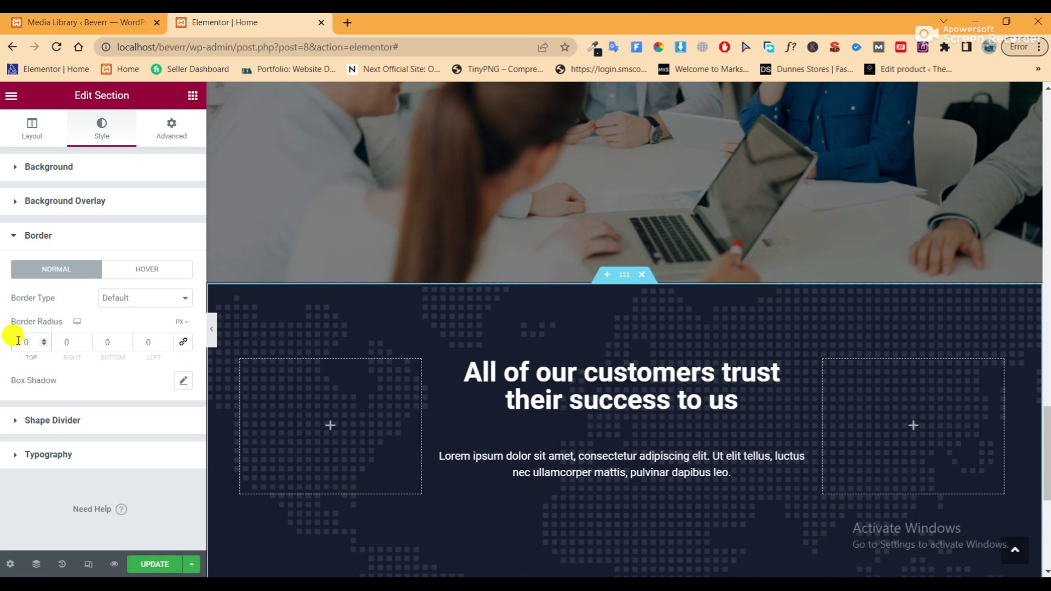
click(18, 341)
text(700)
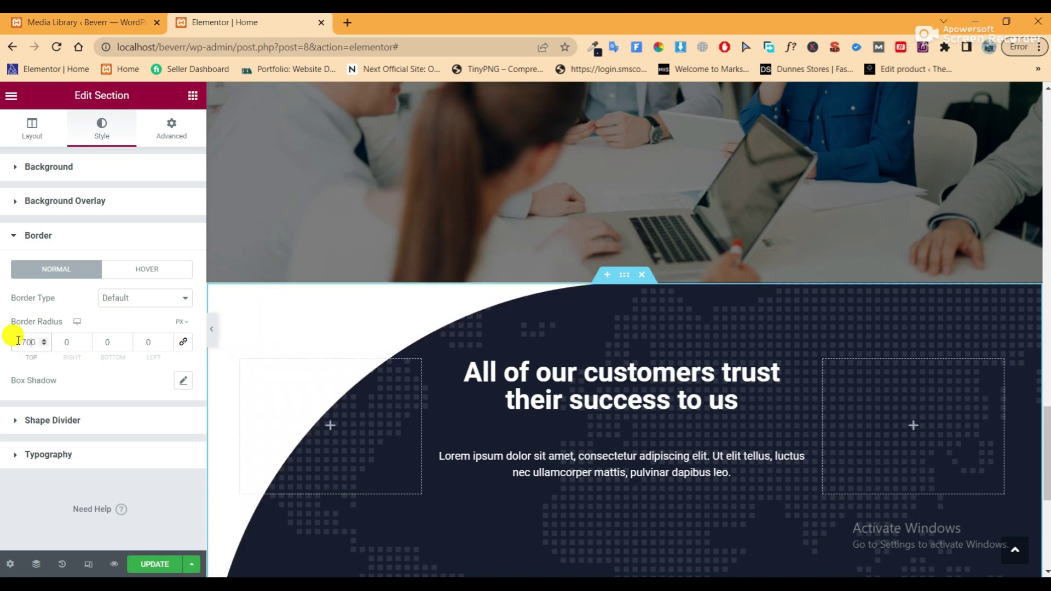
key(Left)
key(BackSpace)
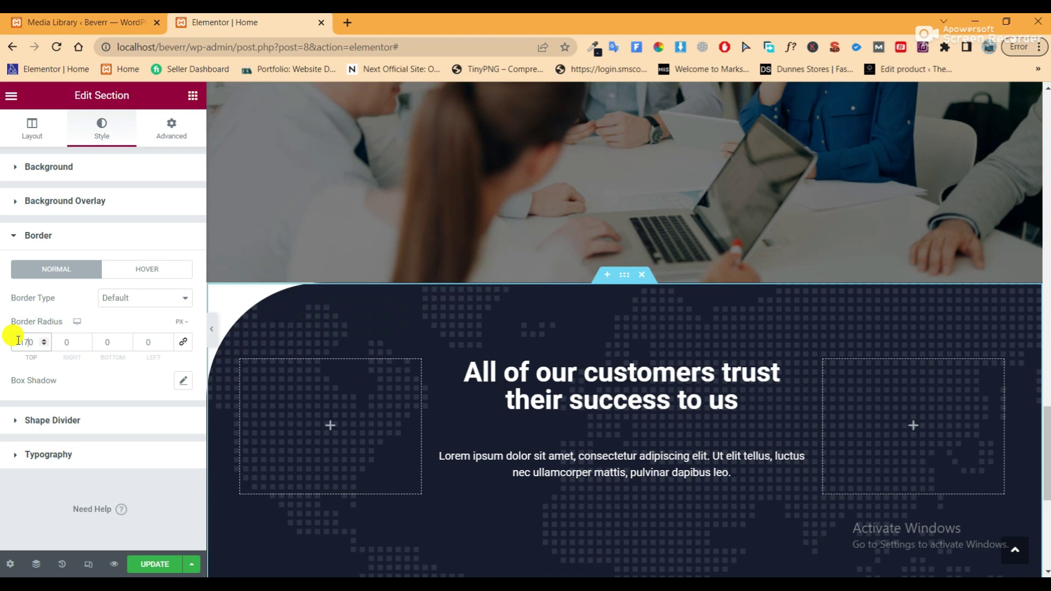
click(212, 330)
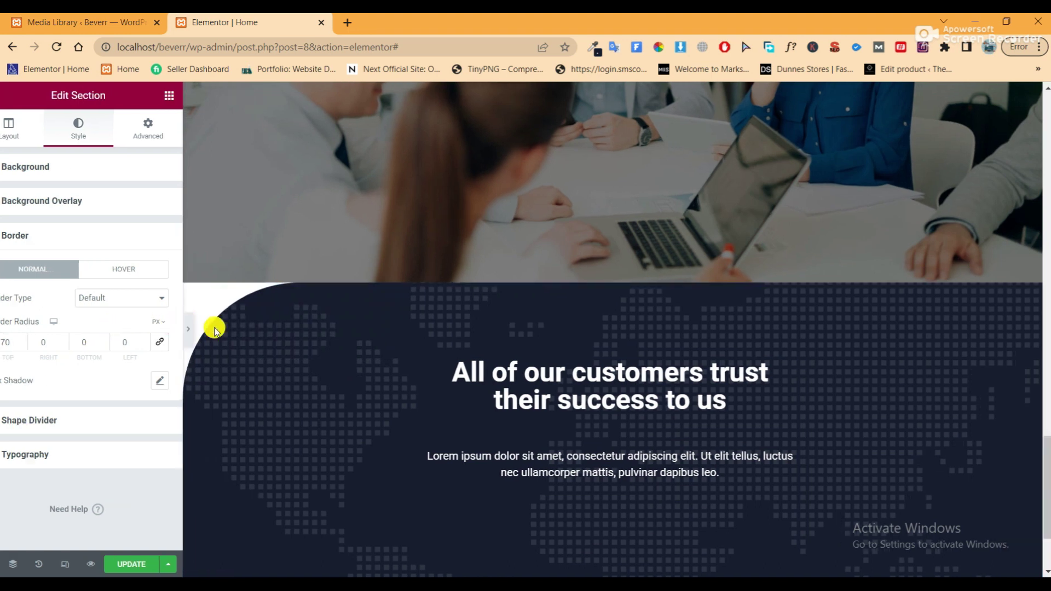
click(3, 331)
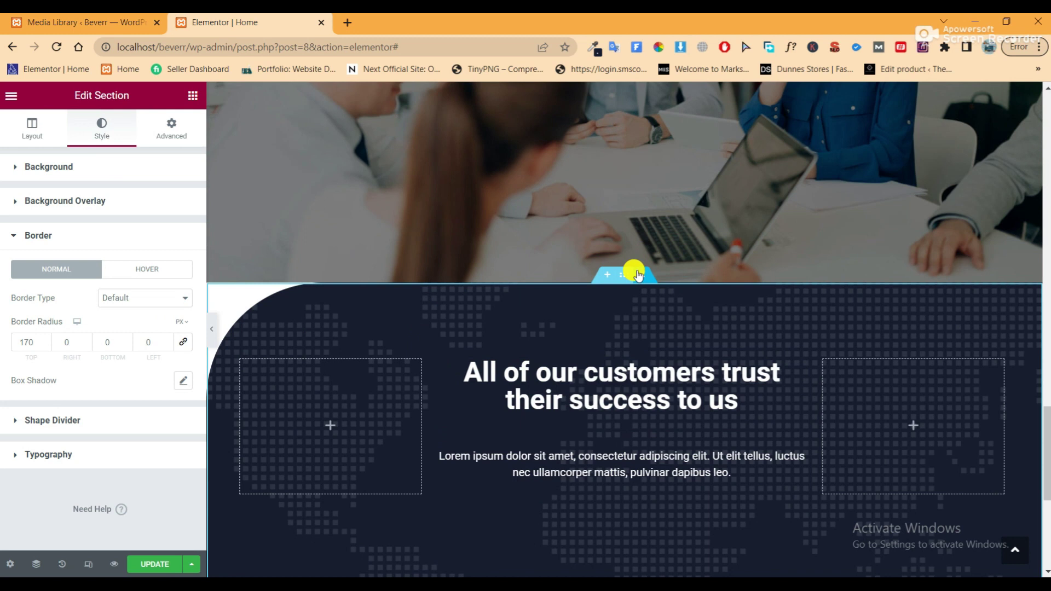
drag(29, 339, 7, 353)
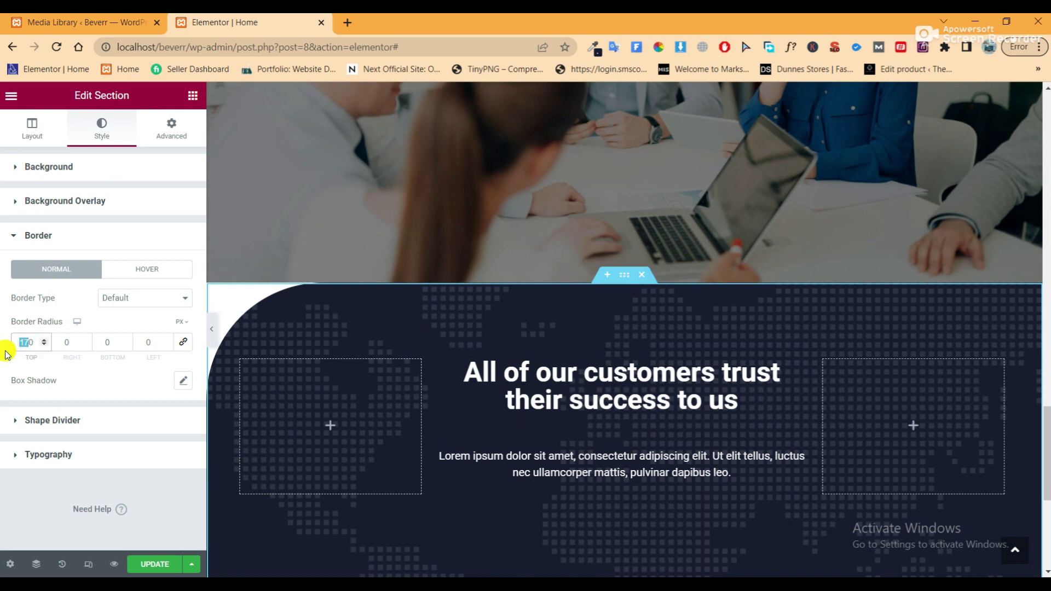
text(200)
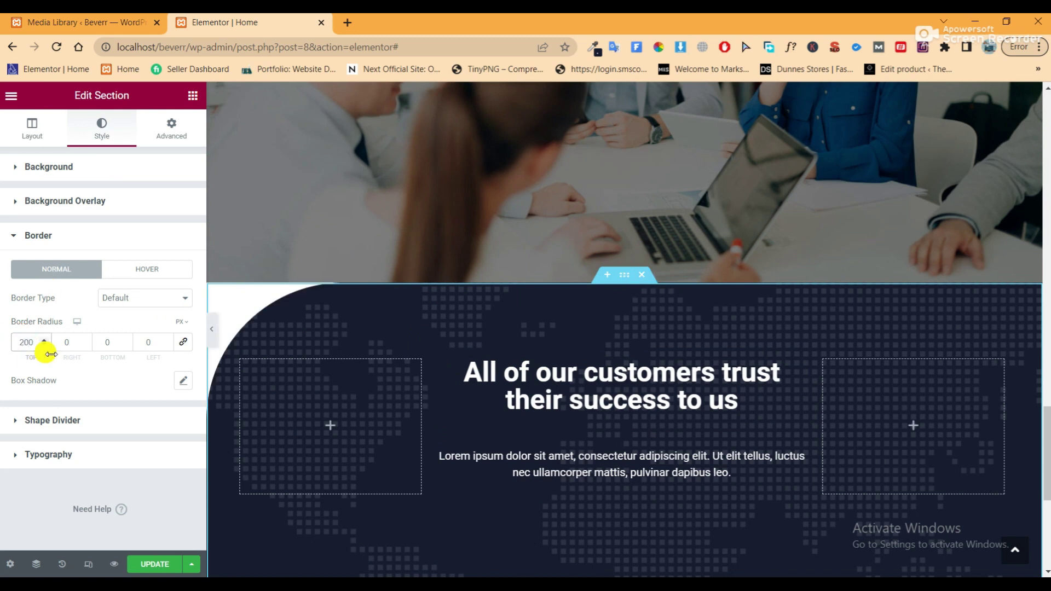
Set the section's top margin to -170 px
click(174, 131)
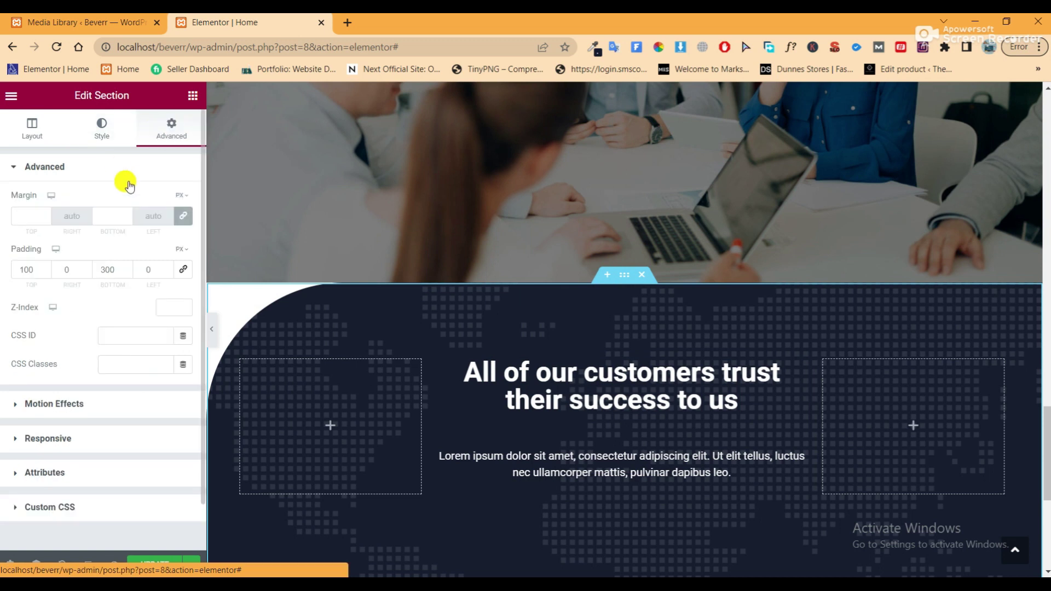
click(14, 215)
text(17)
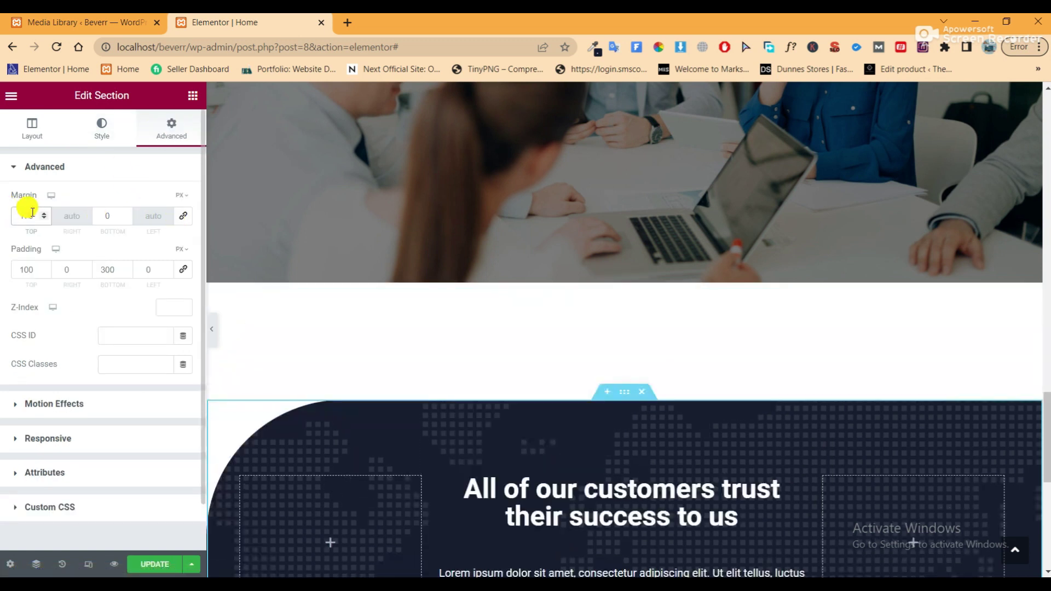
click(22, 215)
text(-170)
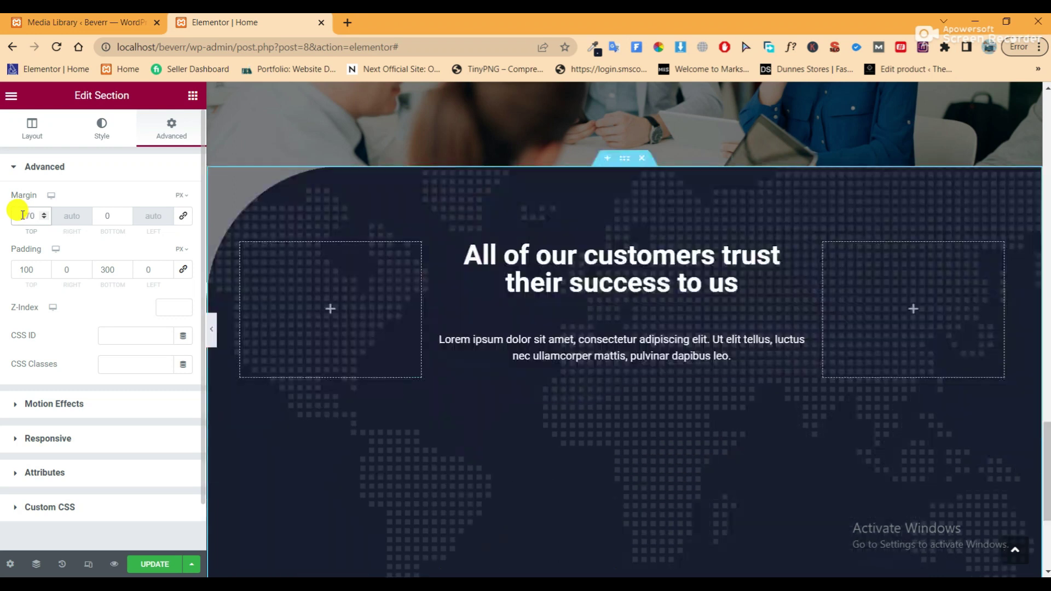
Preview the overlap with the photo, then reopen the panel and save the page
click(212, 329)
scroll(693, 340, up, 5)
scroll(694, 342, down, 2)
scroll(693, 342, up, 2)
scroll(693, 341, down, 5)
scroll(693, 342, up, 4)
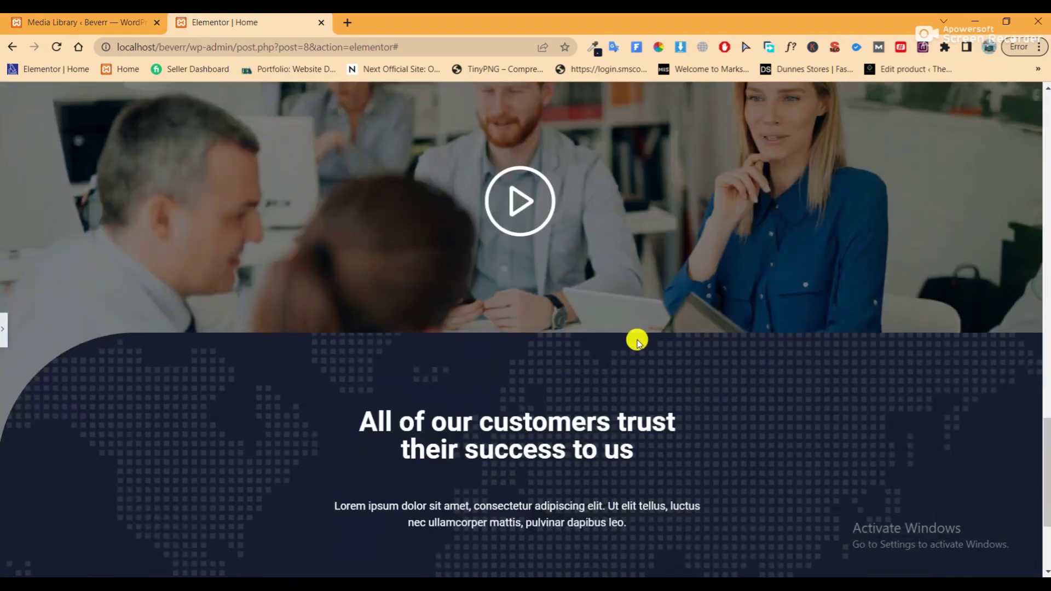
scroll(634, 340, down, 3)
click(5, 328)
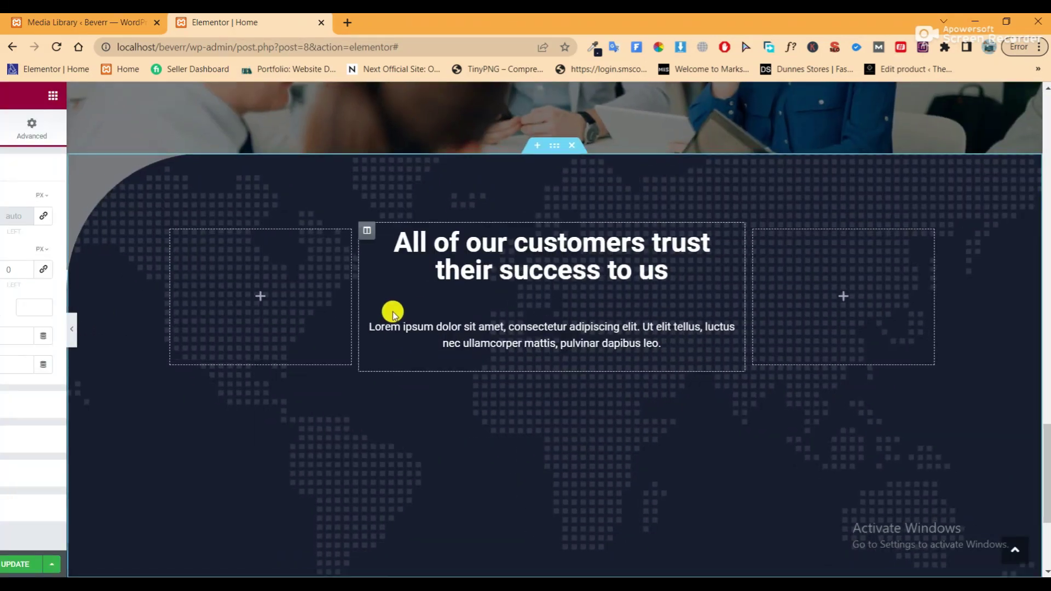
click(153, 563)
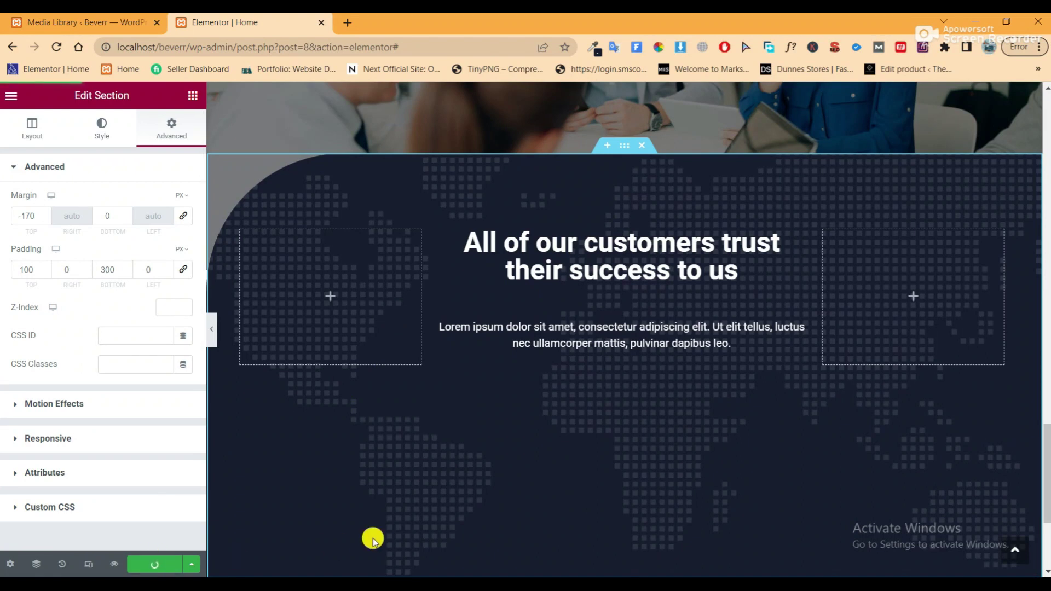
scroll(373, 540, down, 4)
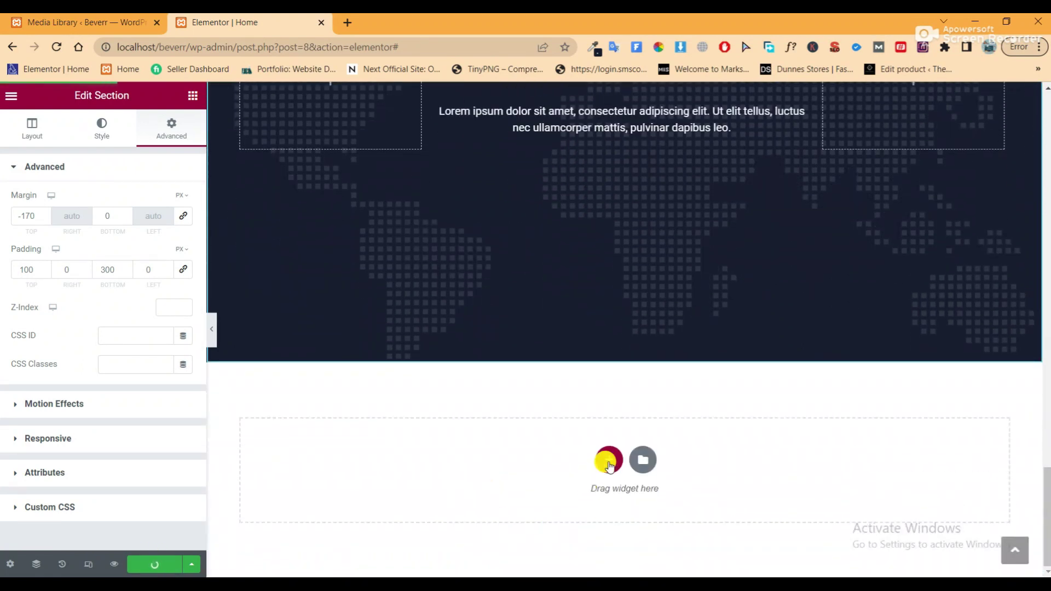
Insert an empty single-column section beneath the dark dot-map section
click(610, 460)
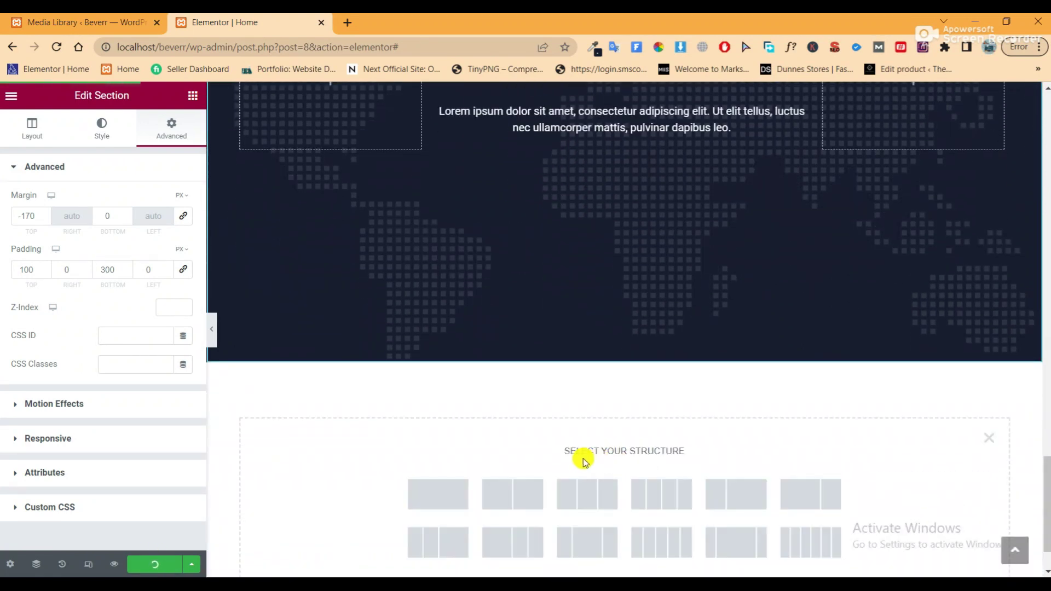
click(457, 496)
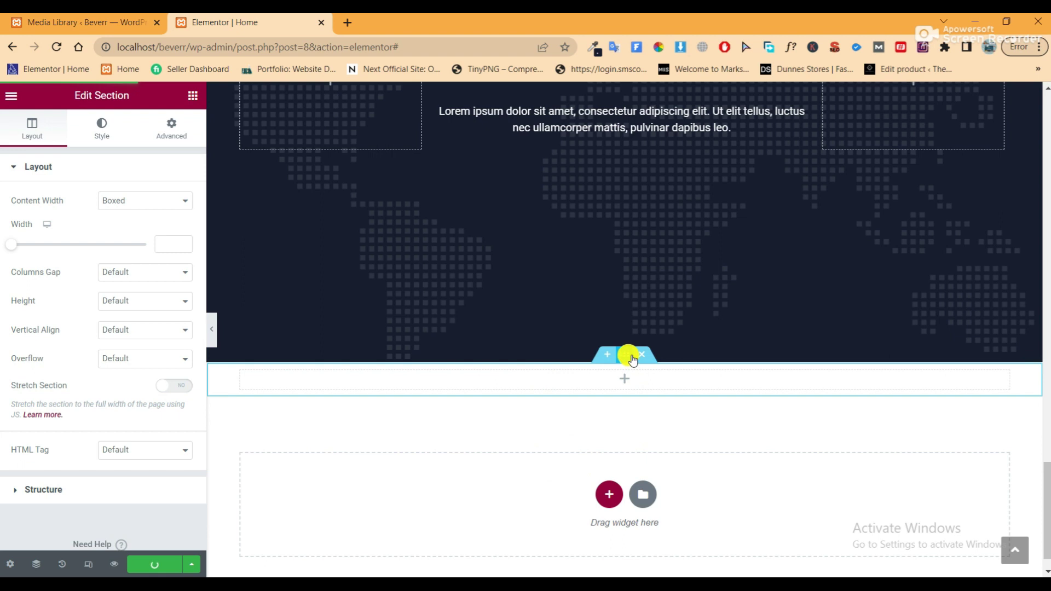
Unlink the section's padding and give it a 100 px bottom padding
click(160, 124)
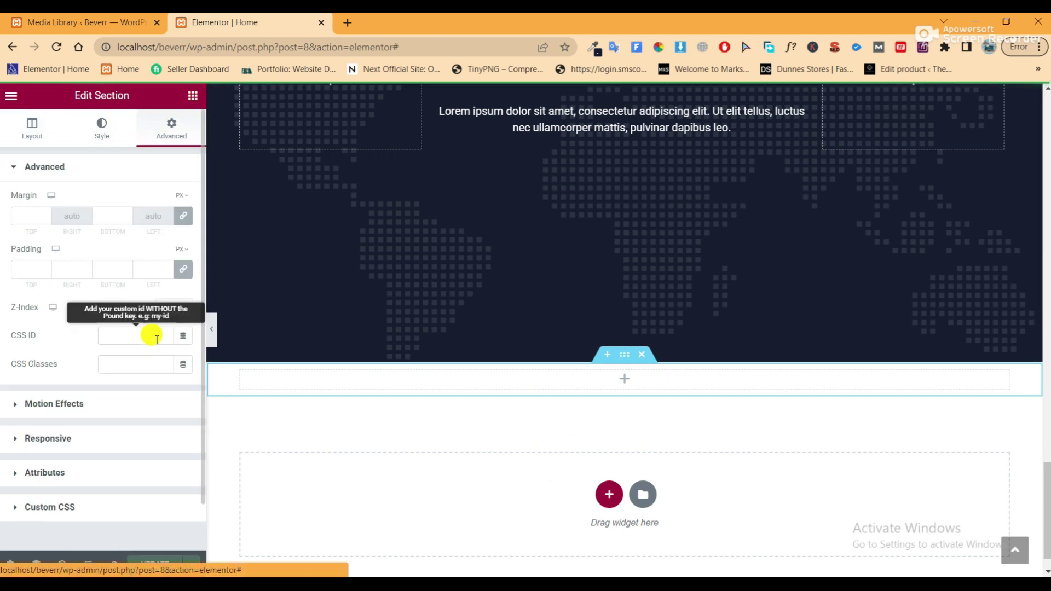
click(183, 269)
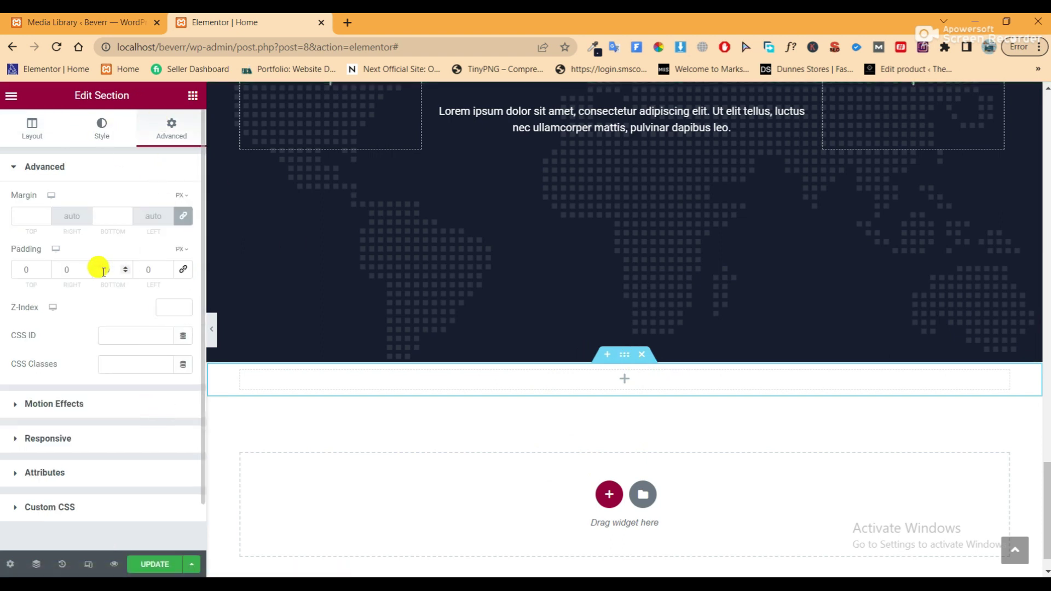
text(100)
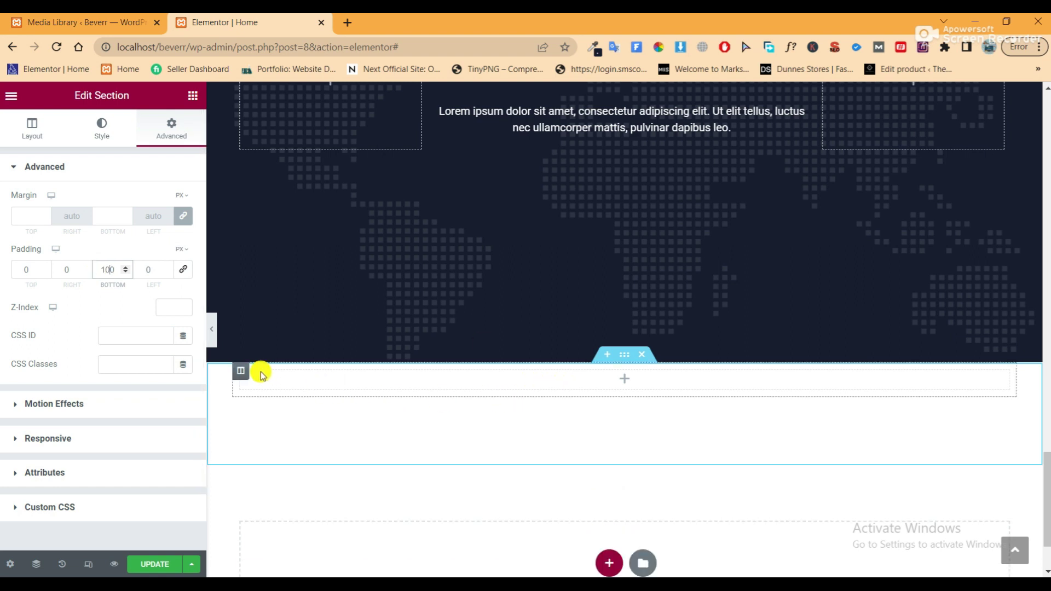
Give the section's column 100 px top and bottom padding with zero sides
click(240, 372)
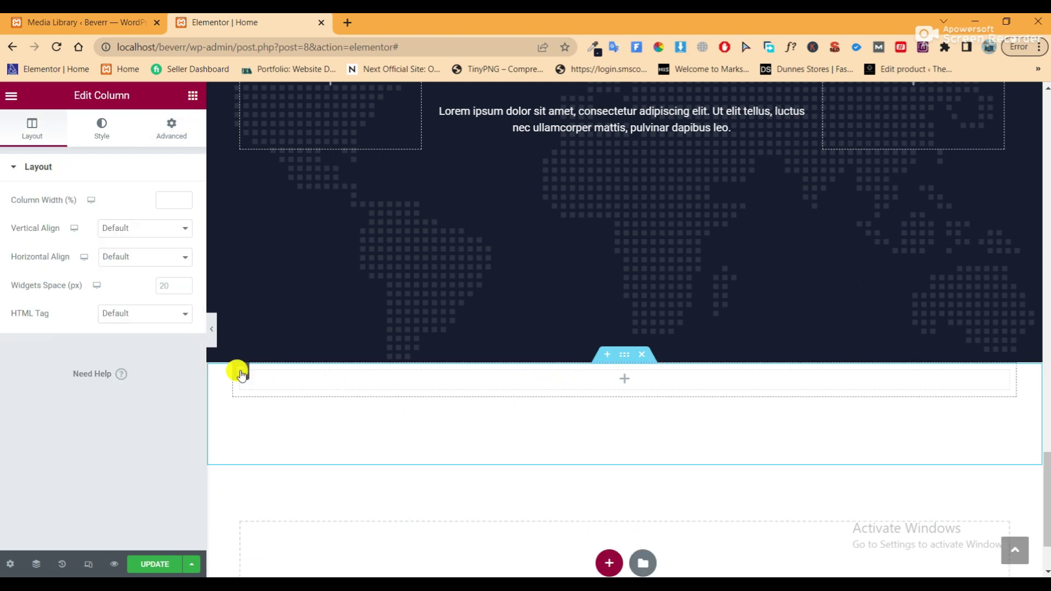
click(175, 129)
click(185, 271)
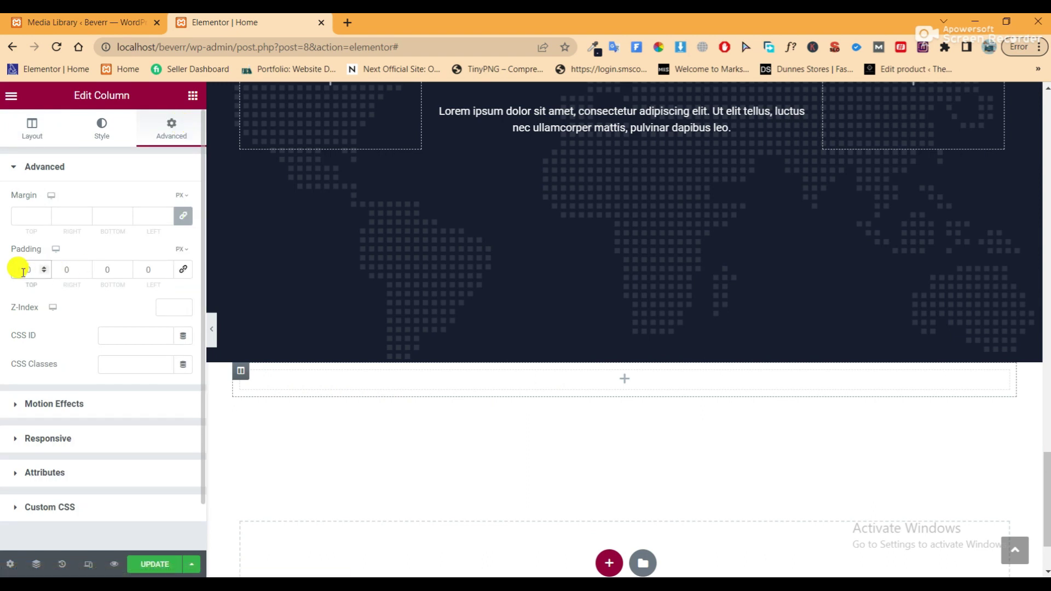
click(23, 272)
text(100)
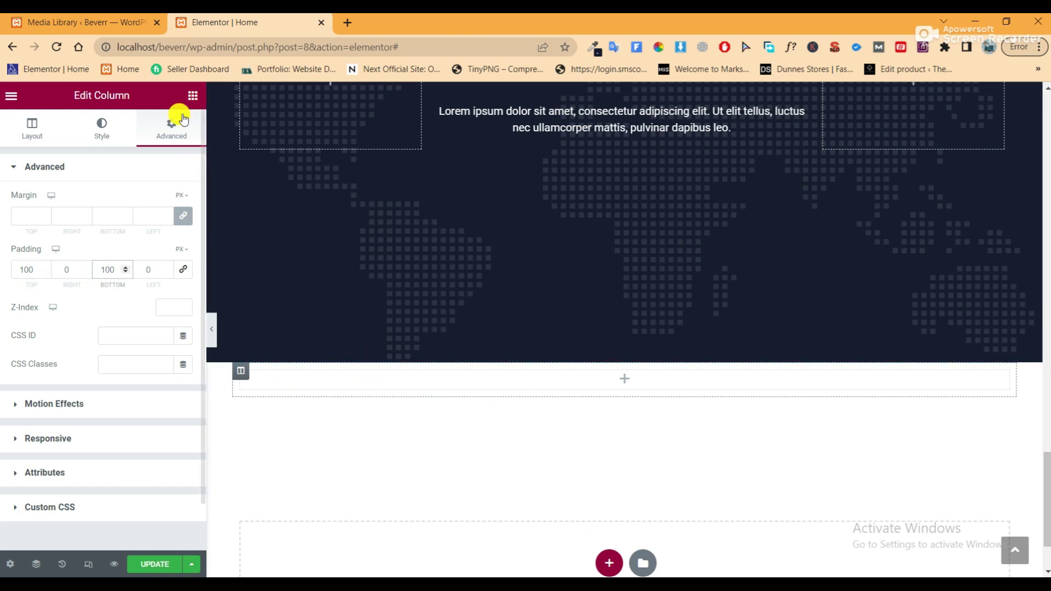
click(193, 96)
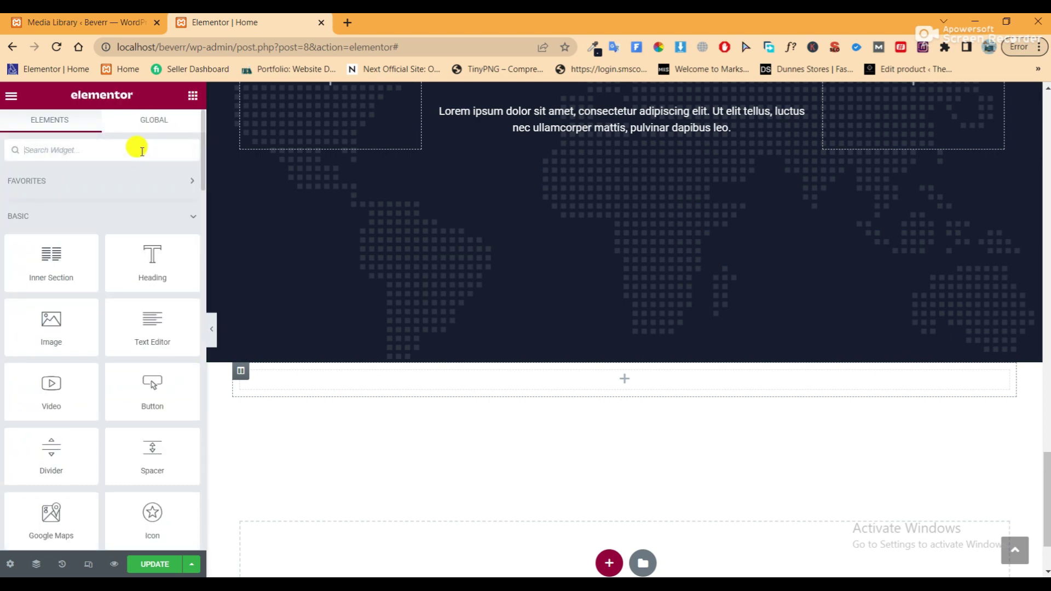
Place an Image Carousel widget into the new column
text(imag)
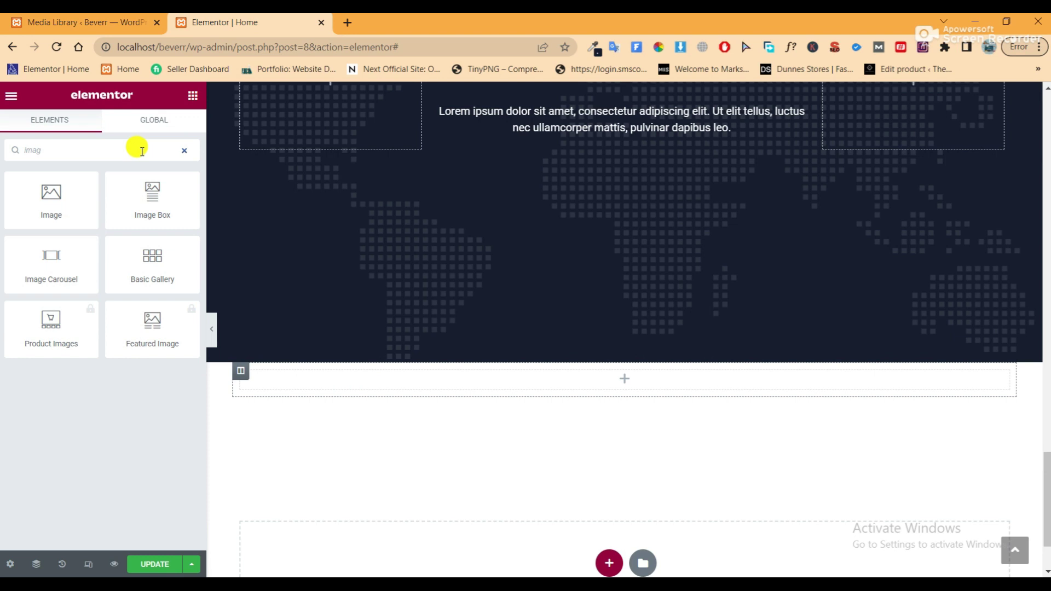
drag(40, 263, 512, 378)
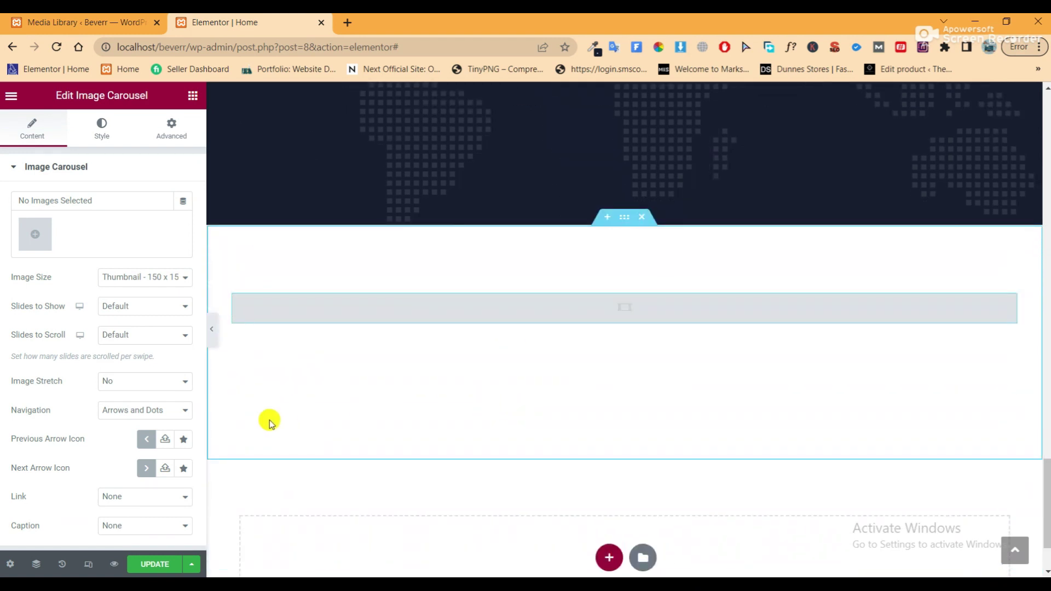
click(149, 411)
click(148, 408)
Select six logo images, including LOGOIPS, from the media library and insert them as the carousel gallery
click(33, 240)
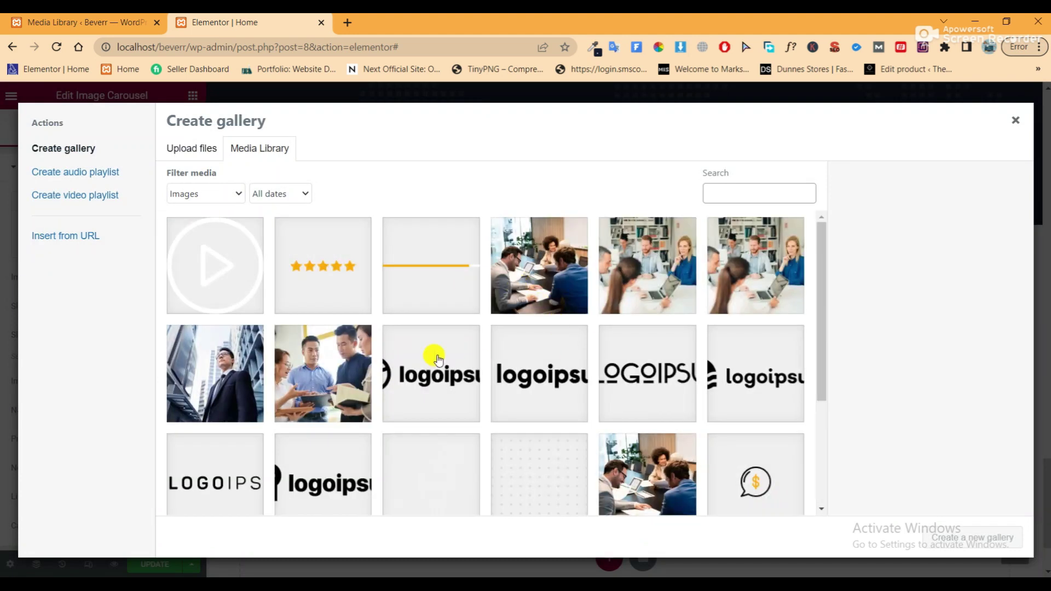
click(438, 358)
click(563, 357)
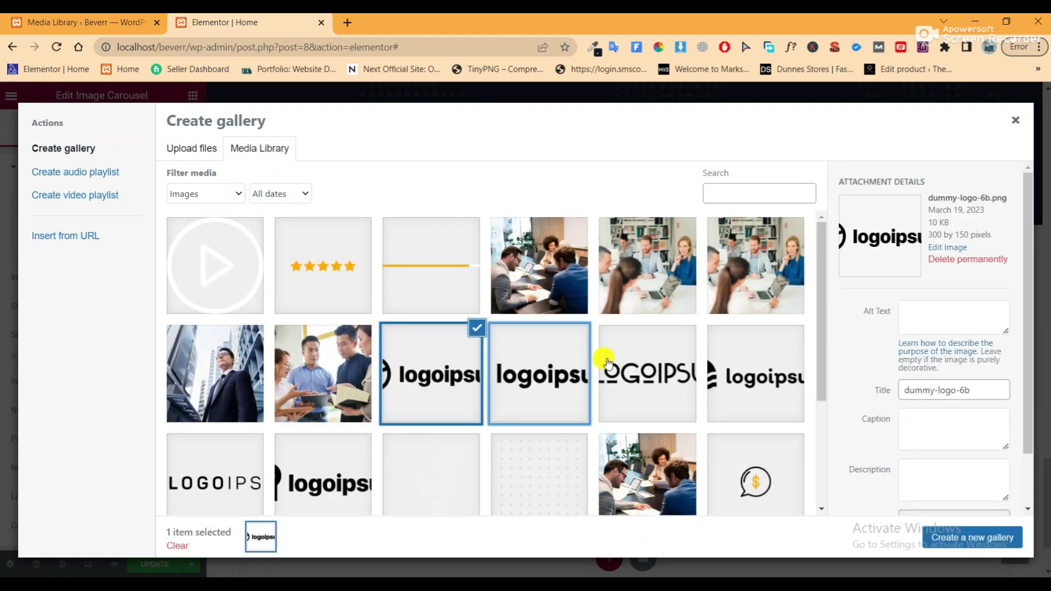
click(606, 357)
click(735, 357)
click(232, 469)
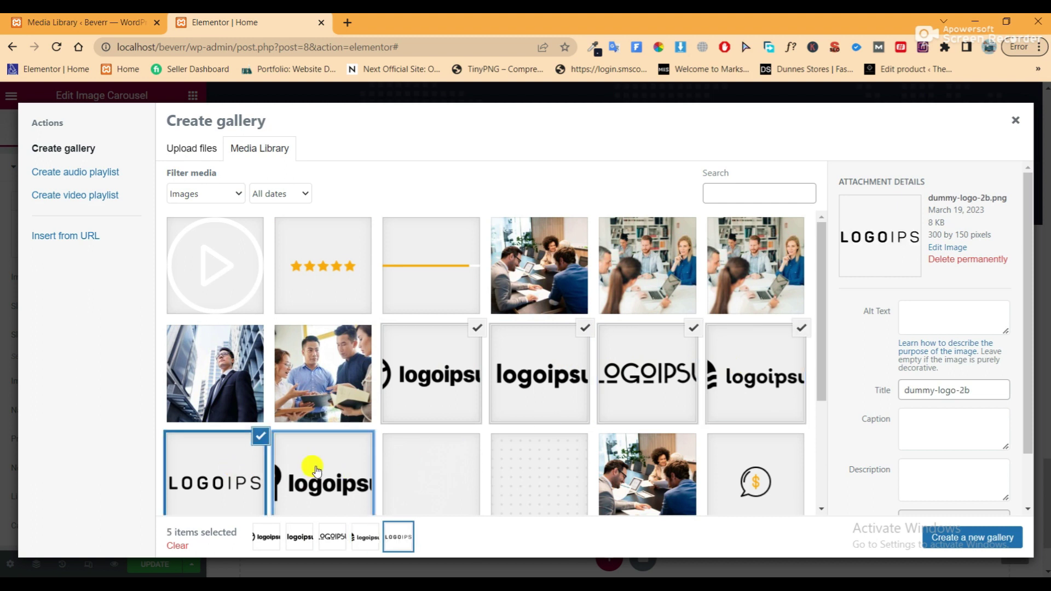
click(305, 466)
click(974, 541)
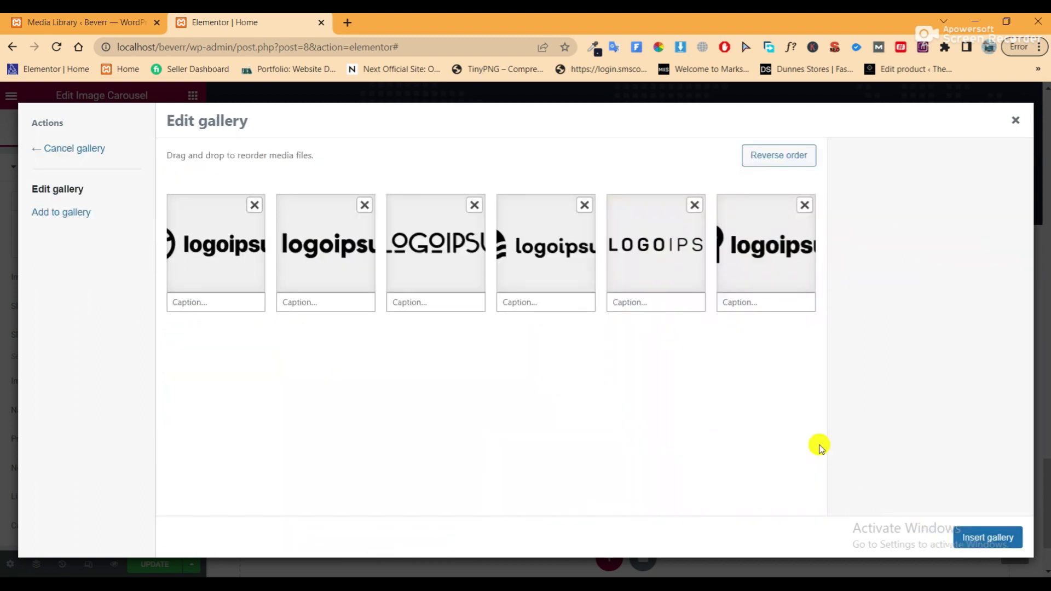
click(992, 536)
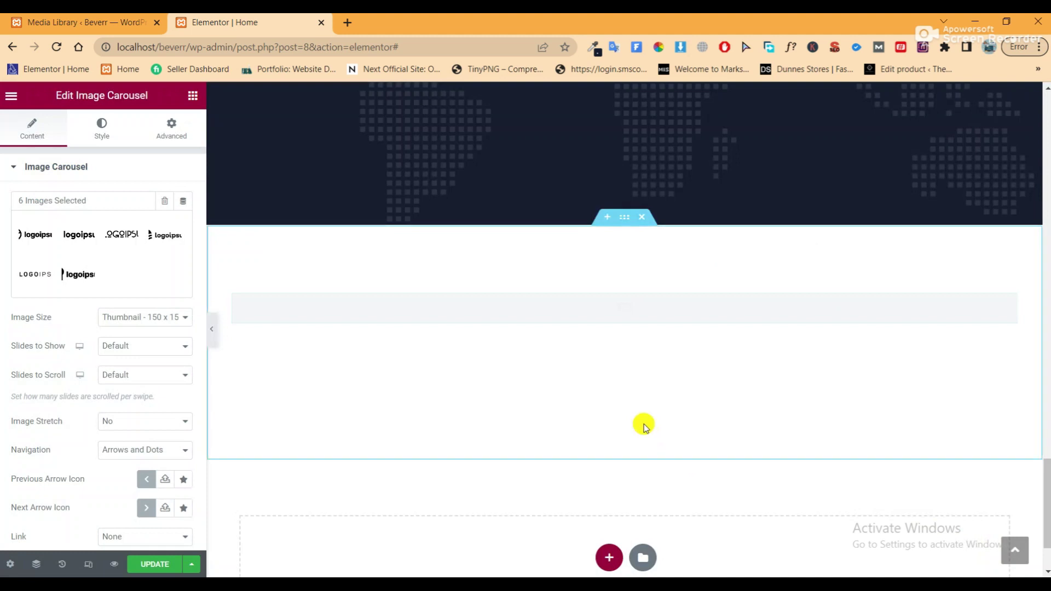
Set the carousel's Image Size to Full and Navigation to None
click(132, 318)
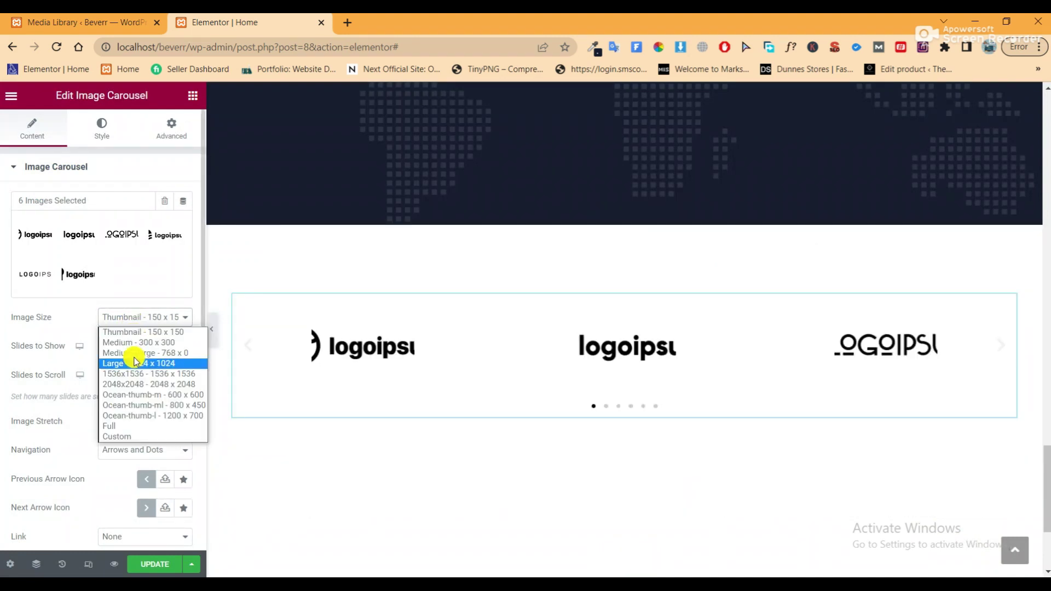
click(134, 426)
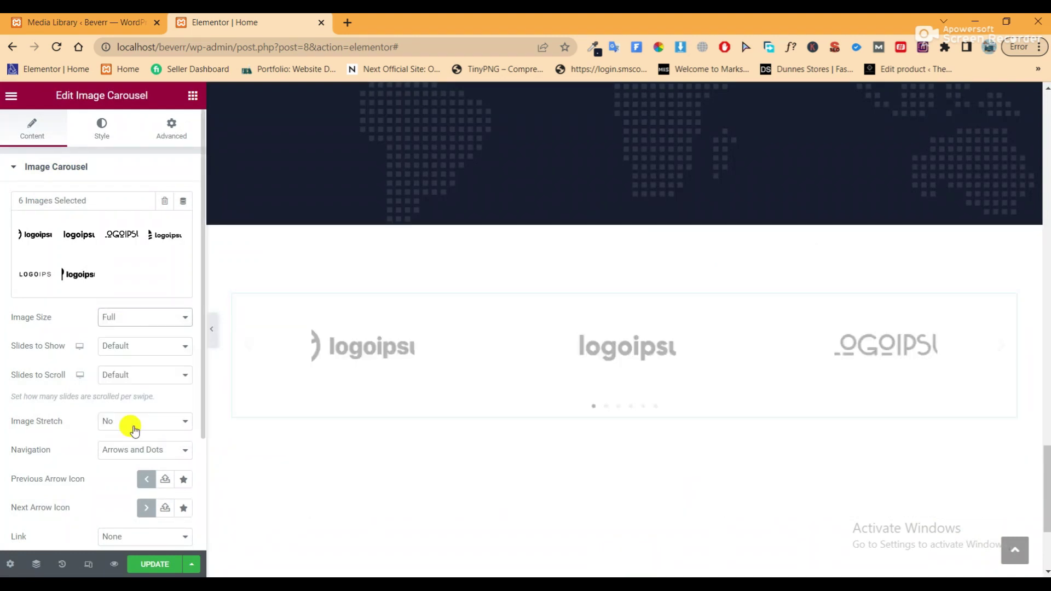
click(147, 350)
click(147, 351)
click(143, 372)
click(142, 372)
click(145, 421)
click(141, 423)
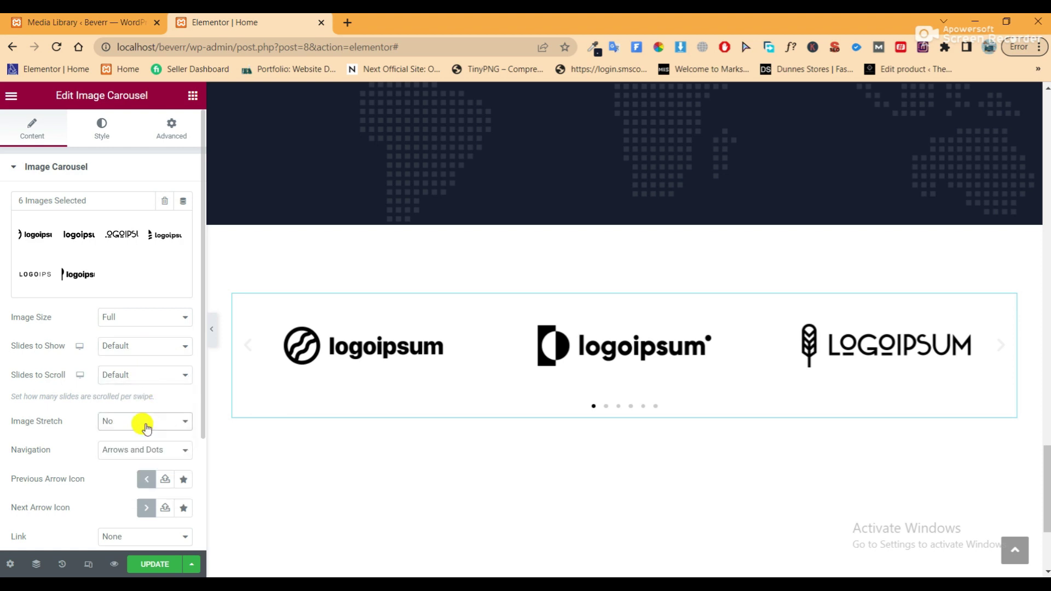
click(141, 449)
click(137, 496)
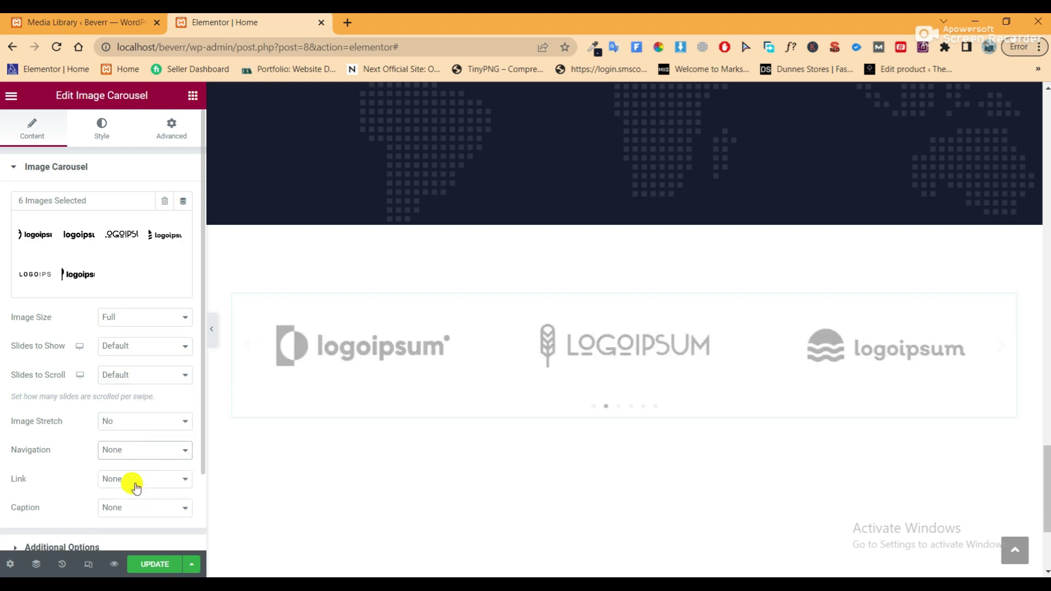
Set Slides to Show to 4 and save the page
scroll(137, 438, down, 2)
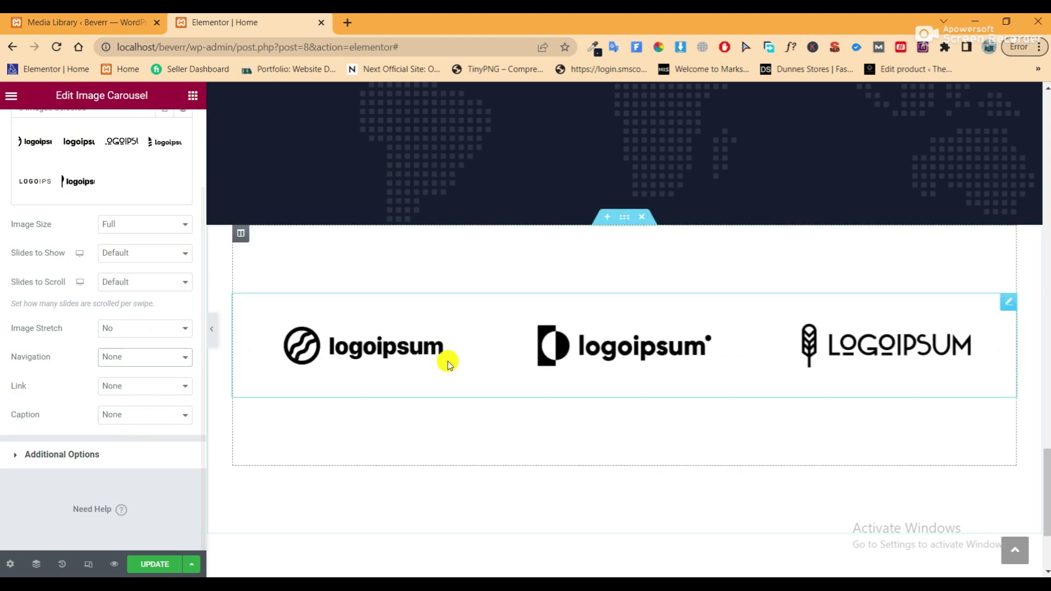
click(138, 260)
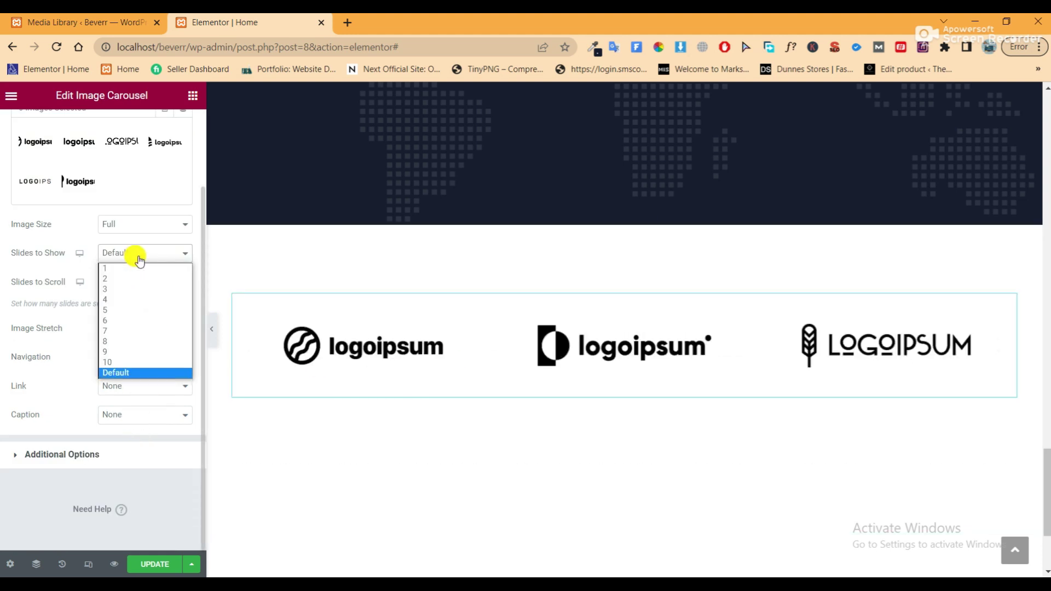
click(130, 299)
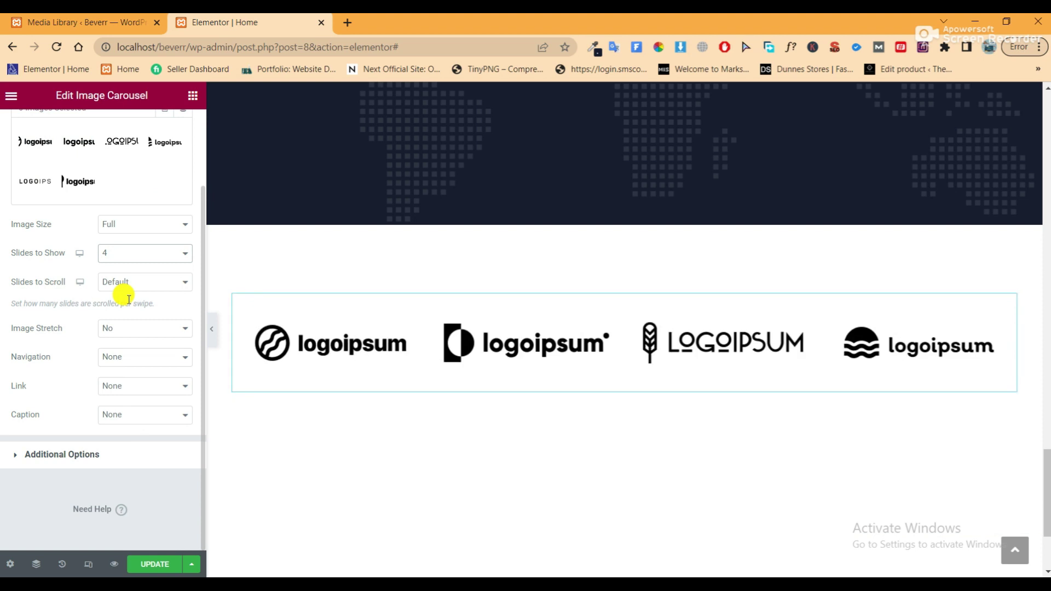
click(152, 567)
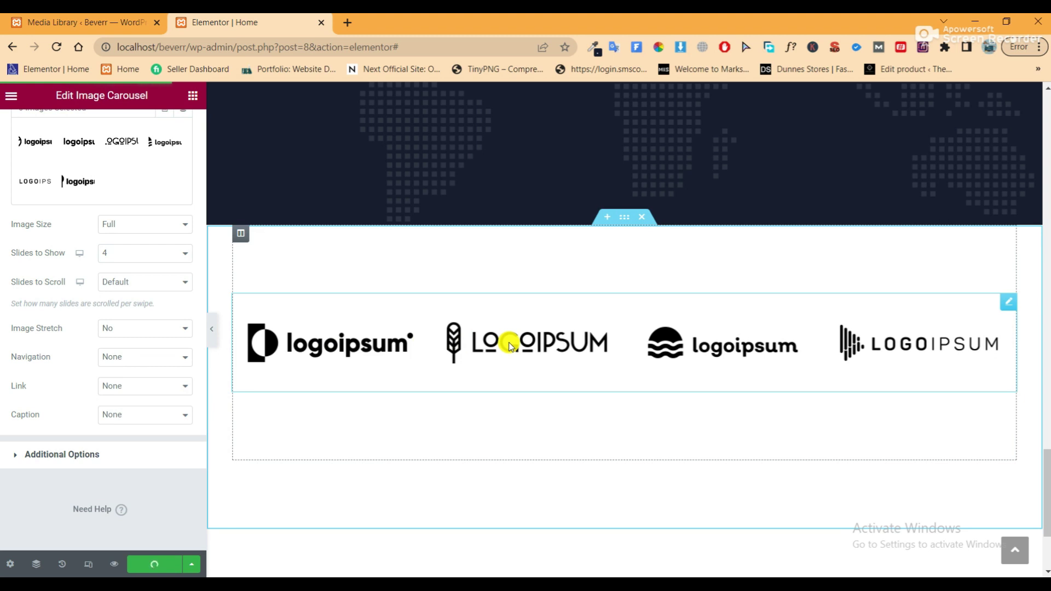
scroll(509, 346, up, 5)
scroll(460, 296, down, 6)
scroll(460, 296, up, 3)
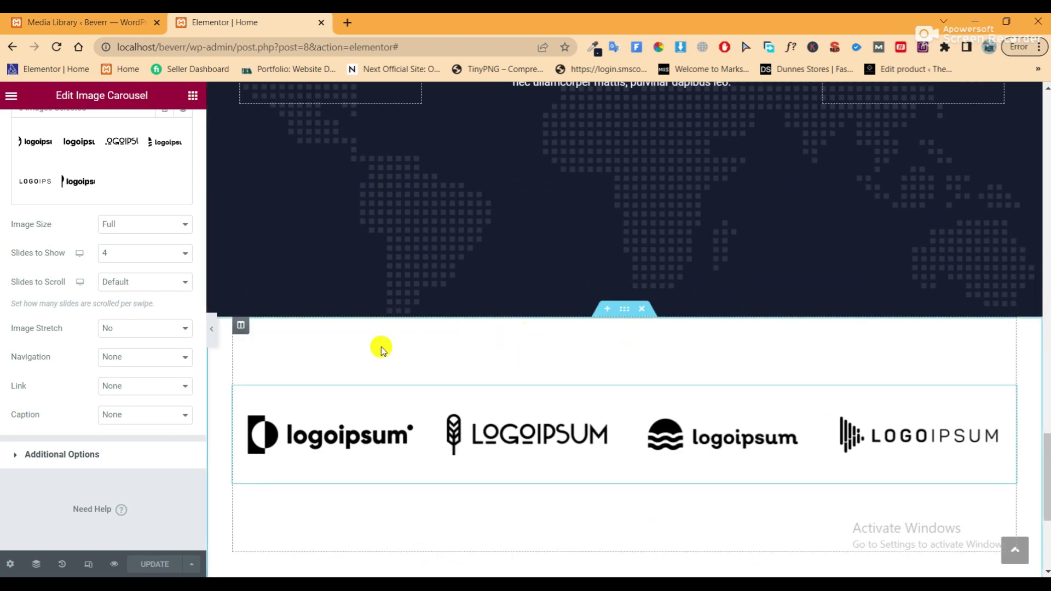
click(625, 309)
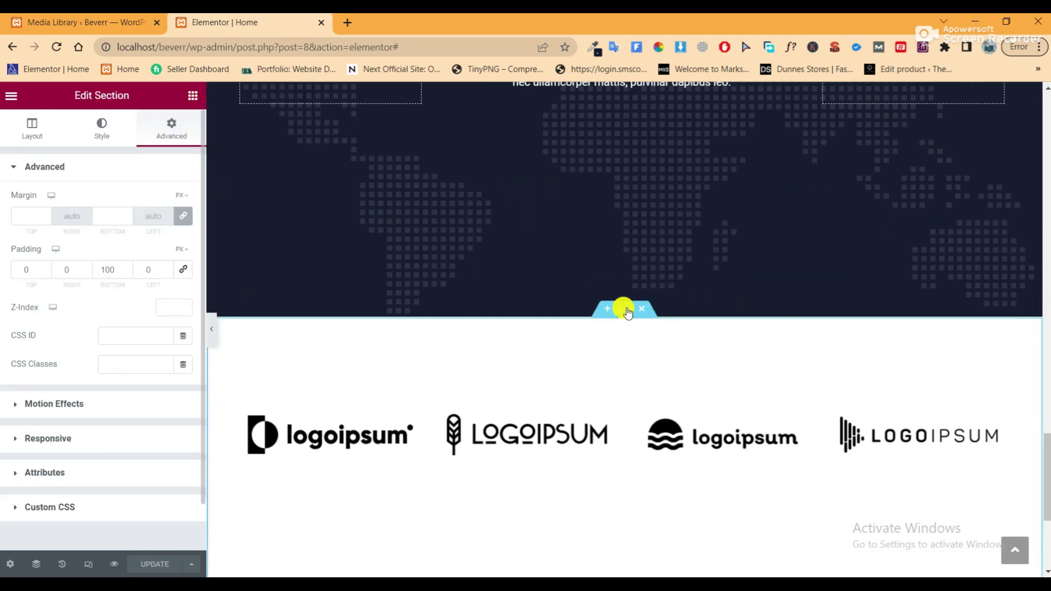
Give the logo section a Classic colour background and the logo column a white one
click(110, 133)
click(127, 229)
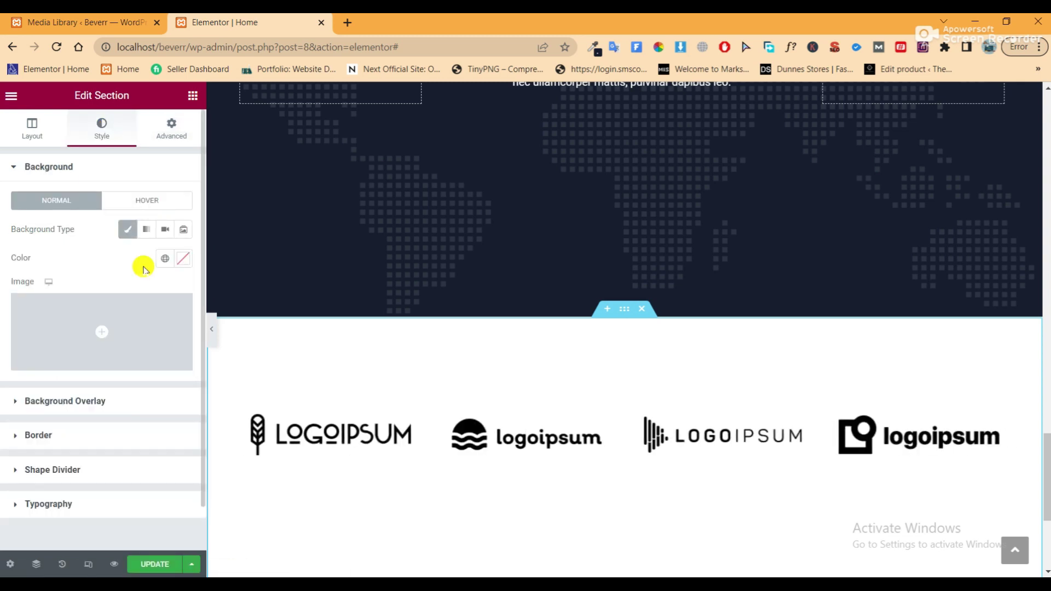
click(183, 258)
drag(66, 343, 13, 306)
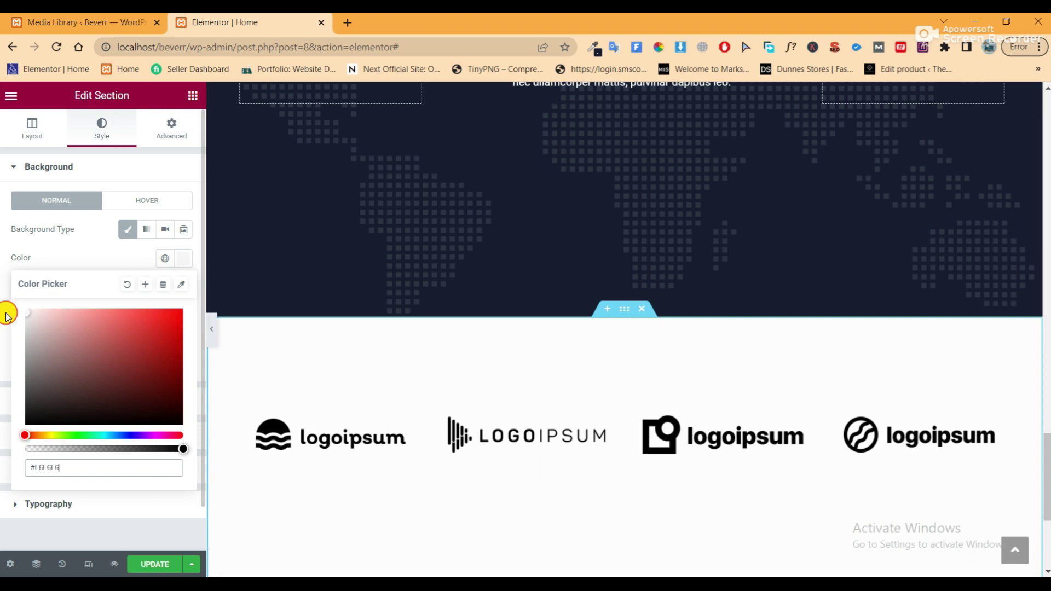
drag(7, 312, 7, 277)
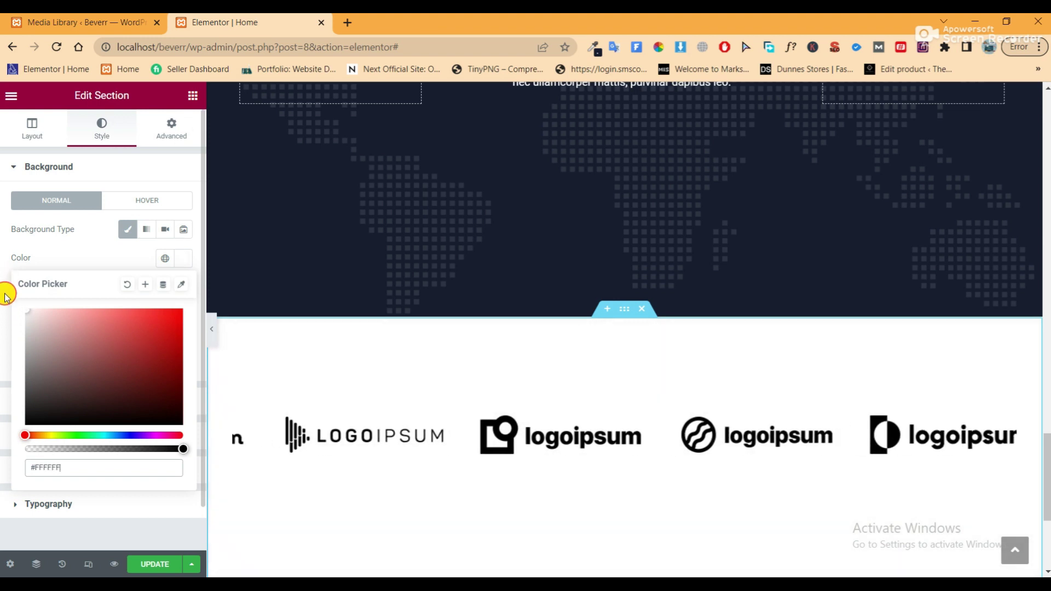
click(239, 328)
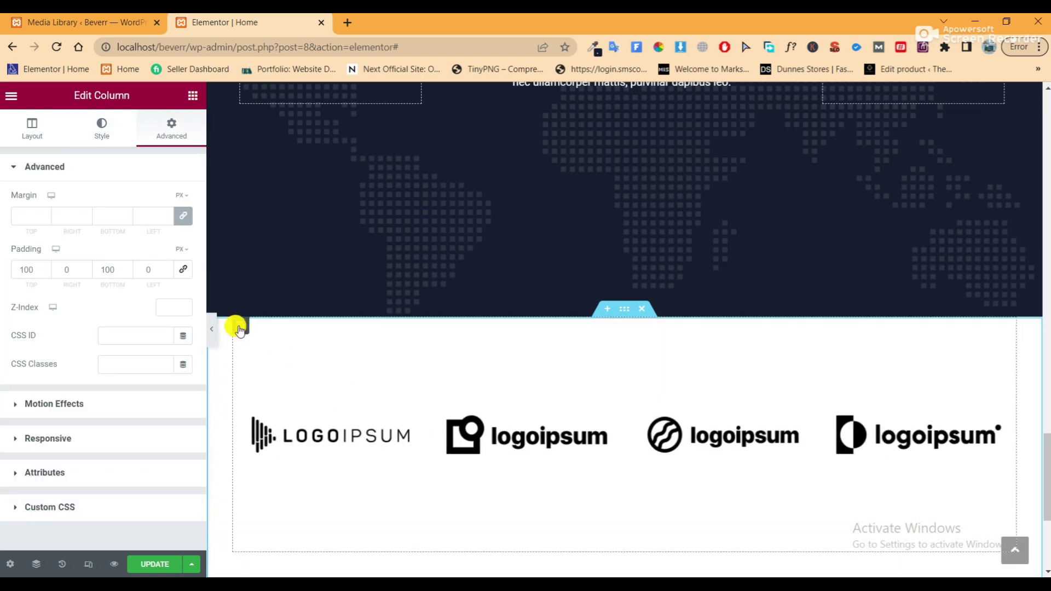
click(110, 138)
click(145, 229)
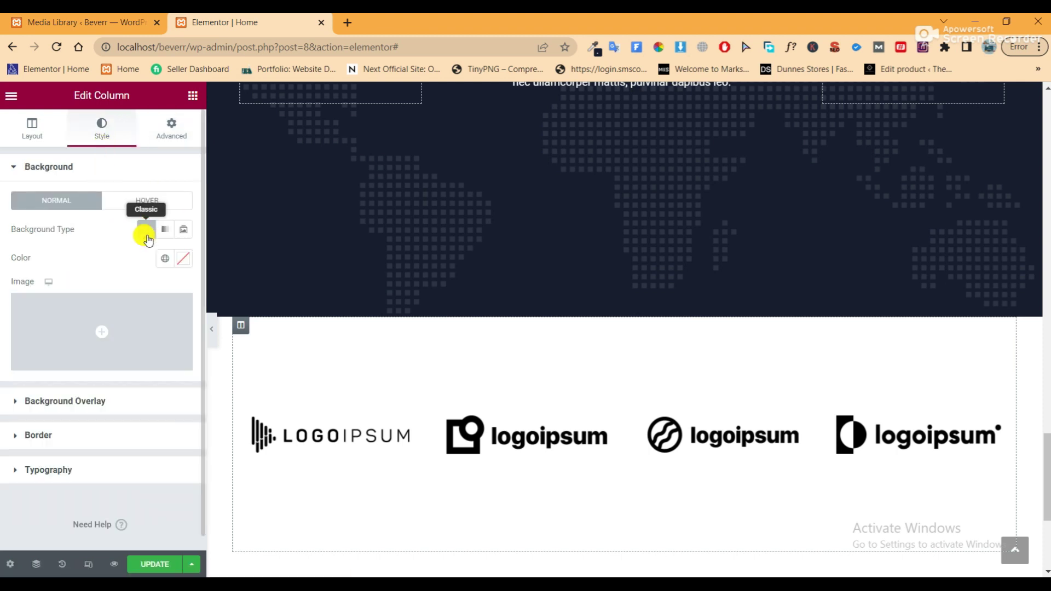
click(178, 263)
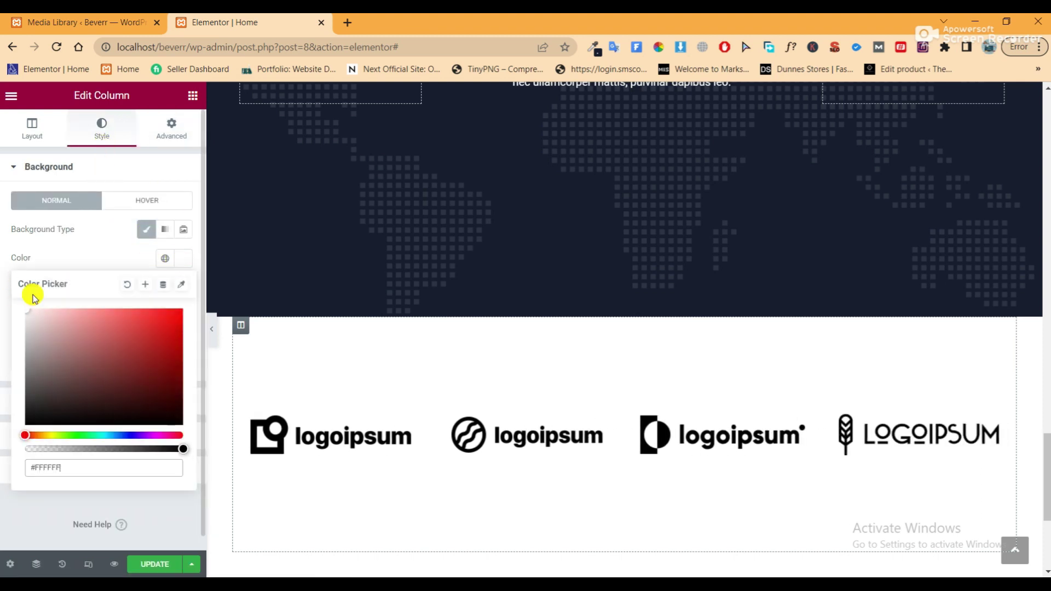
Change the section background to light grey #F2F2F2 and save the page
click(624, 309)
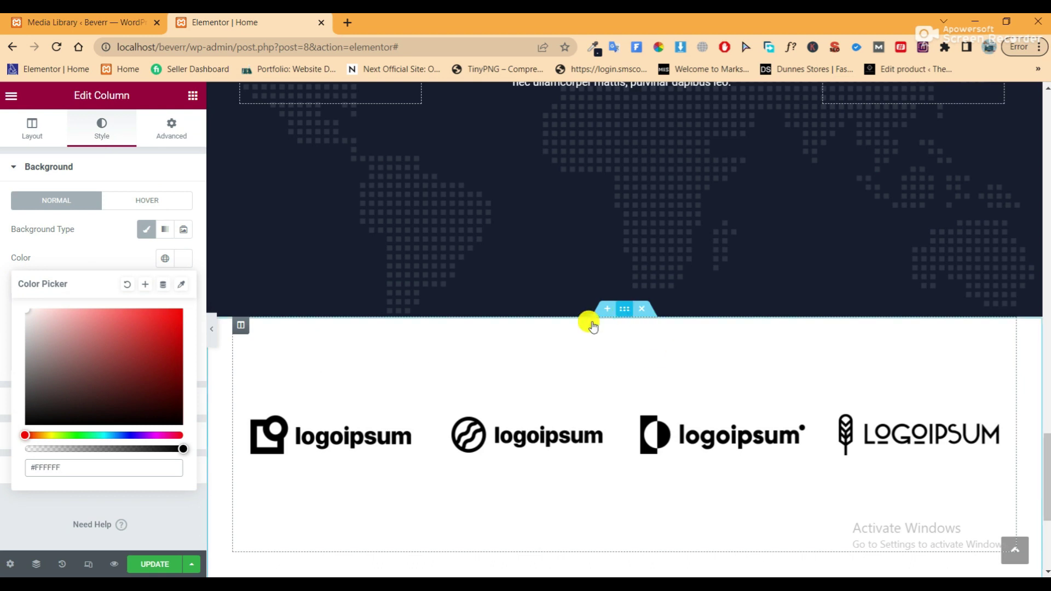
click(164, 258)
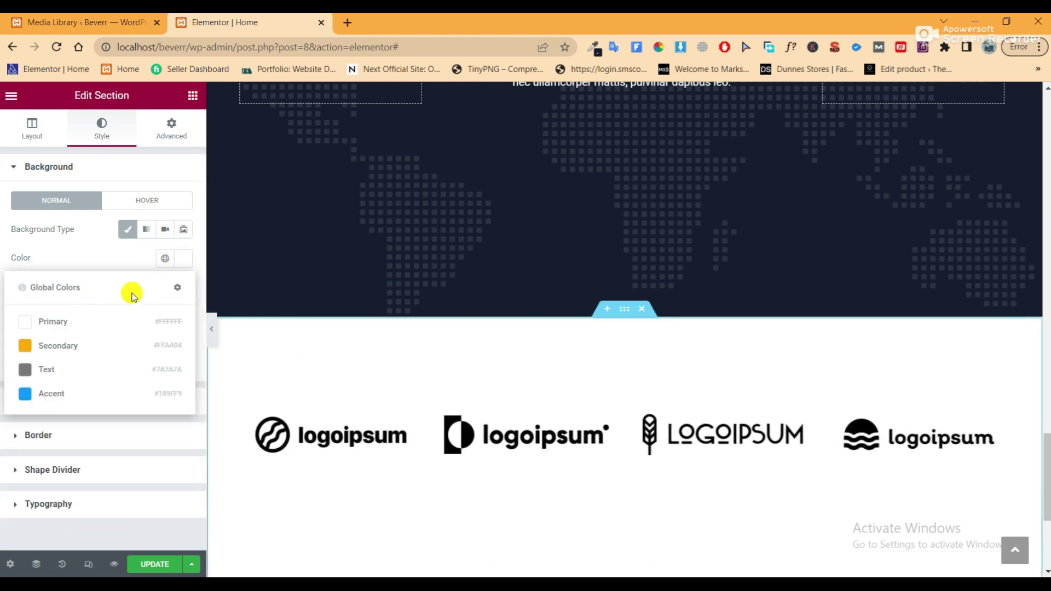
click(180, 259)
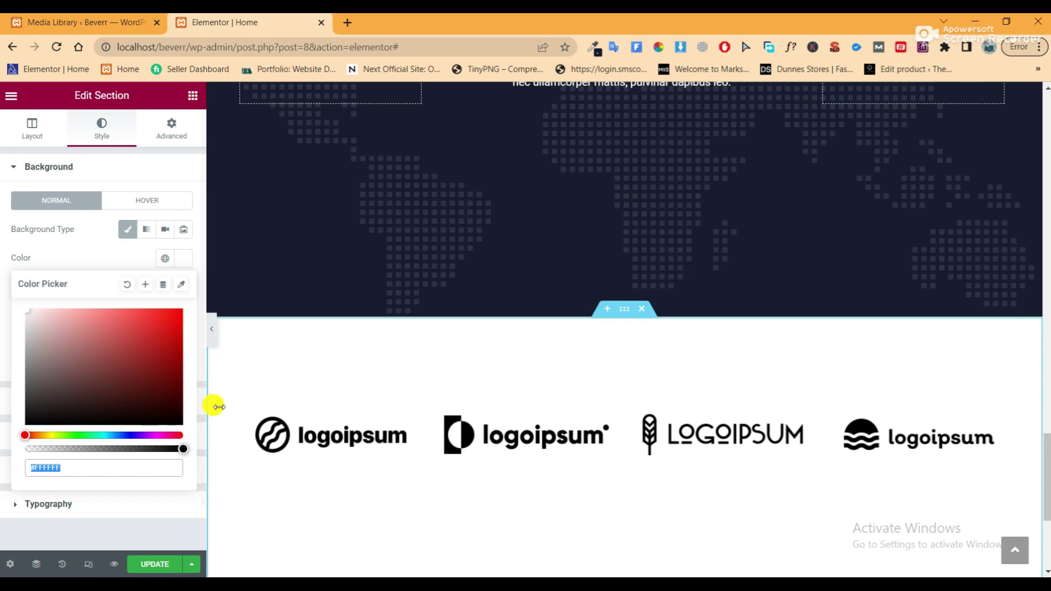
mouse_move(30, 317)
mouse_down()
mouse_move(19, 331)
mouse_move(24, 348)
mouse_move(15, 320)
mouse_up()
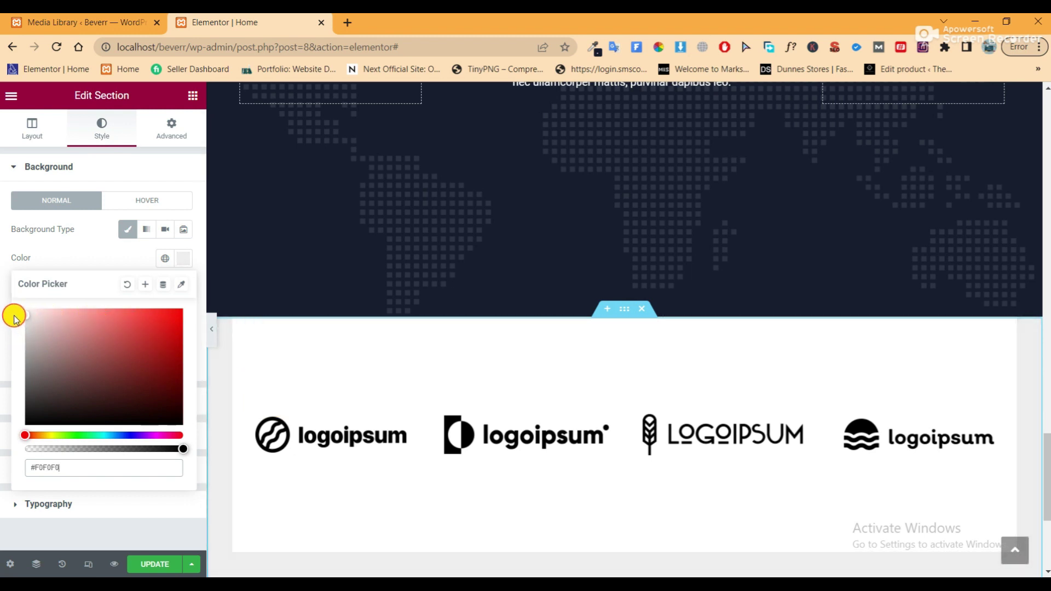
click(206, 328)
click(211, 328)
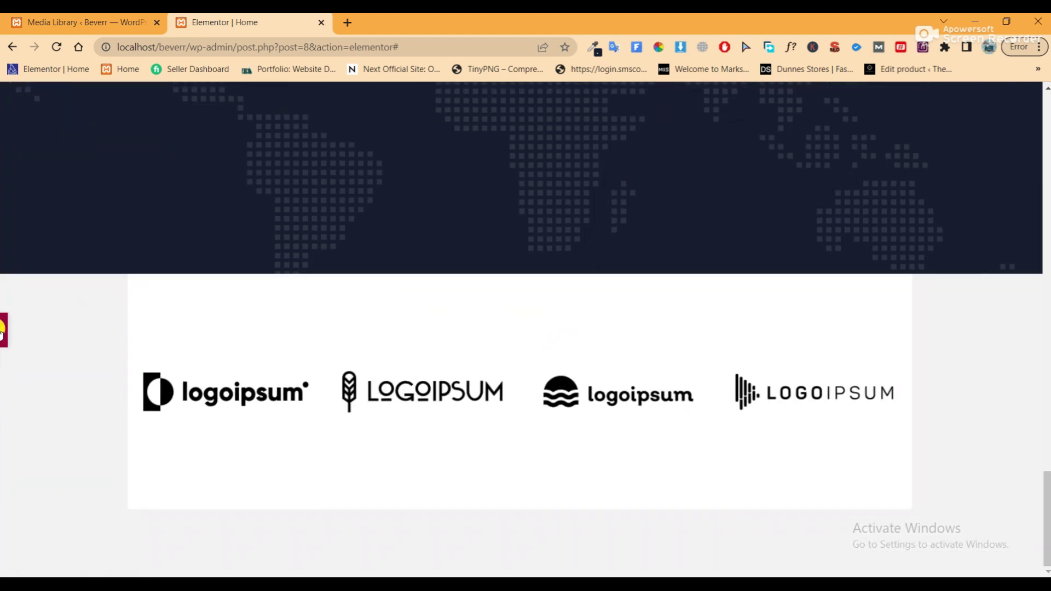
click(3, 331)
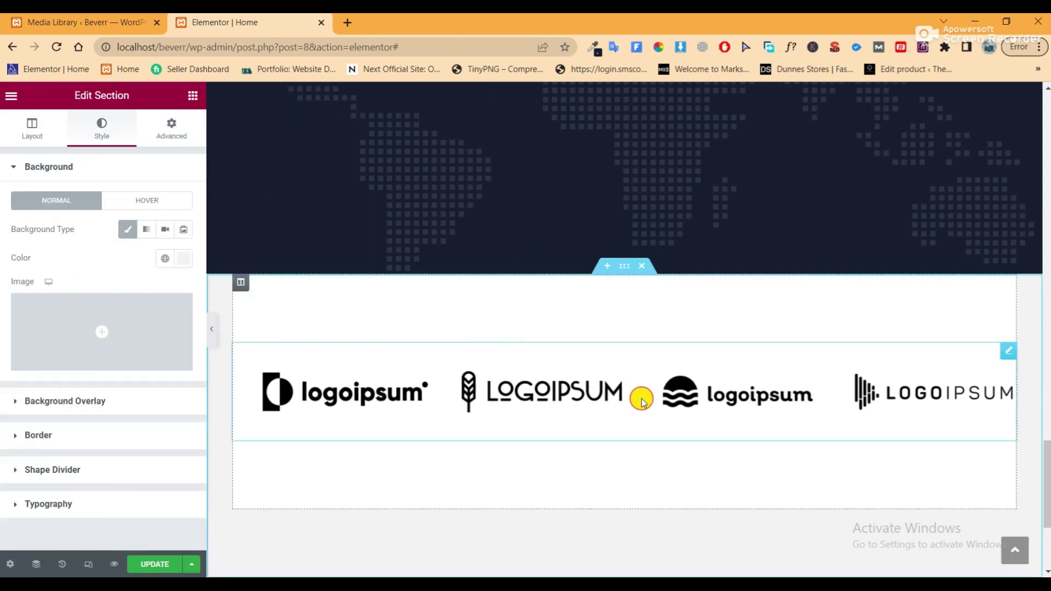
click(156, 564)
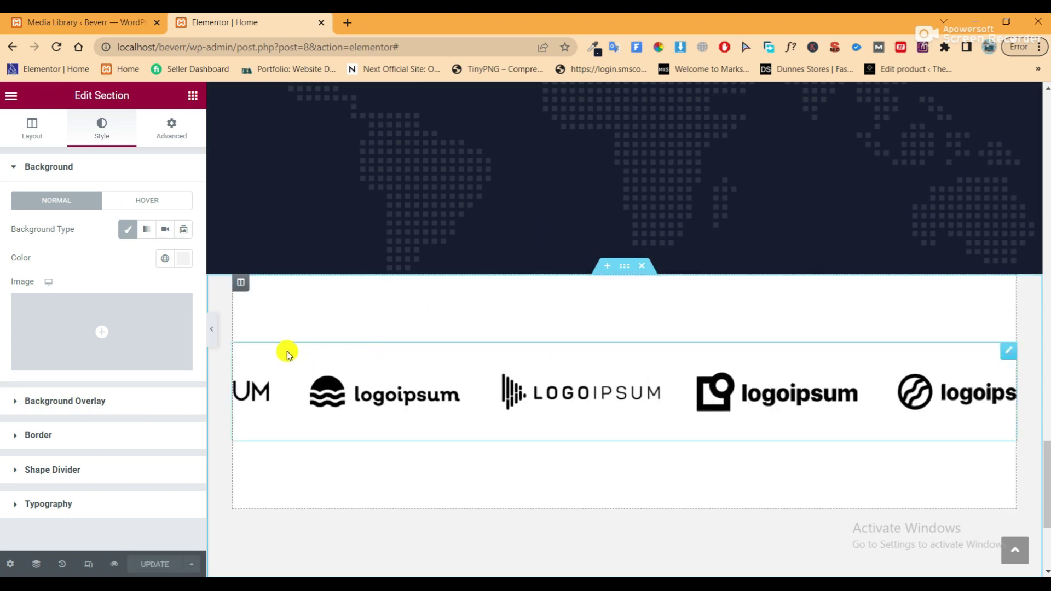
click(240, 282)
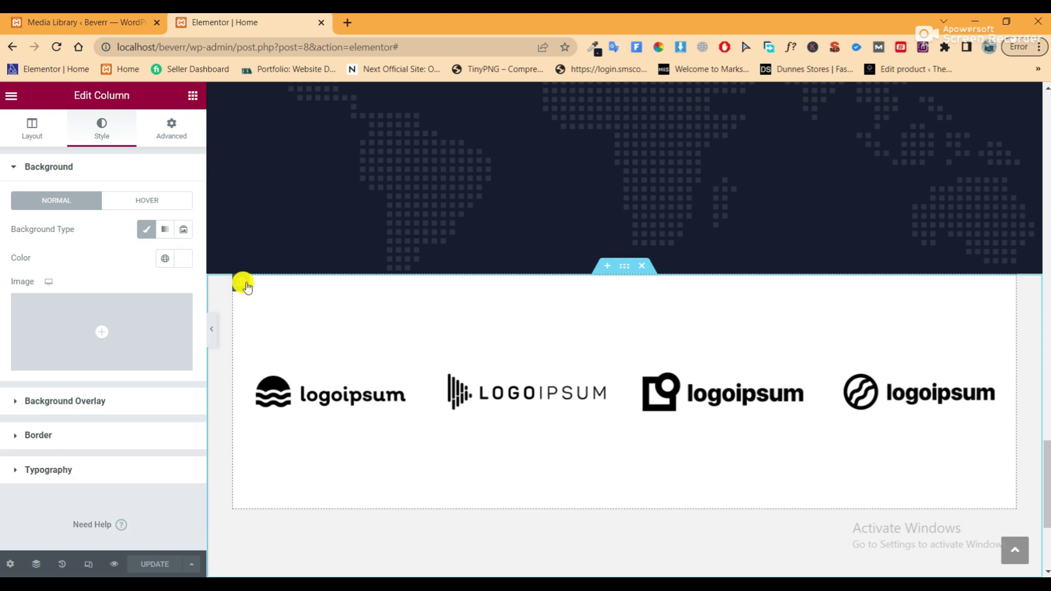
click(80, 432)
Give the logo column a 100 top-right corner radius and a -170 px top margin
click(183, 342)
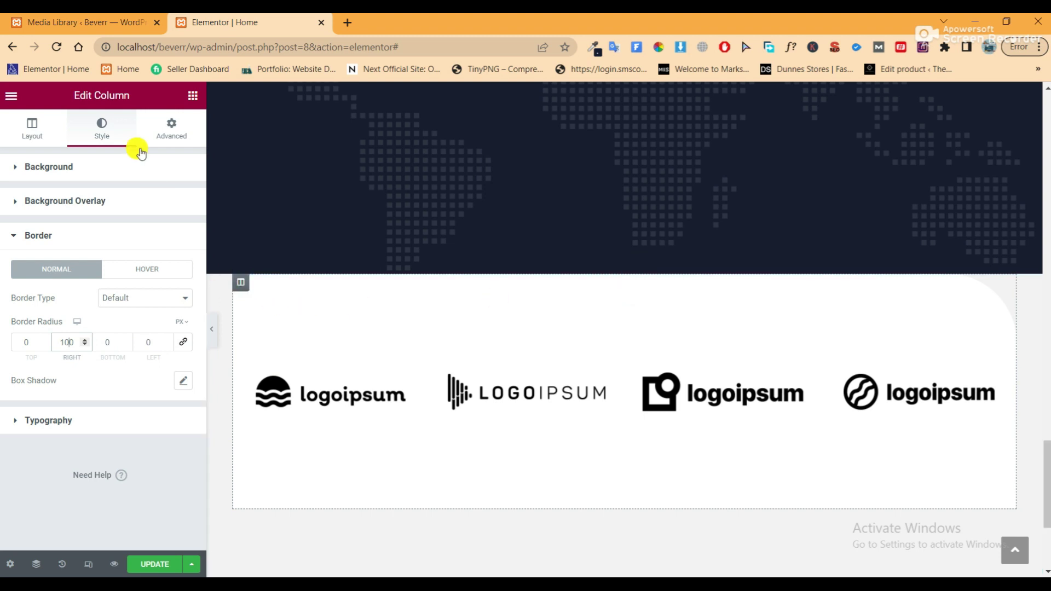
click(170, 131)
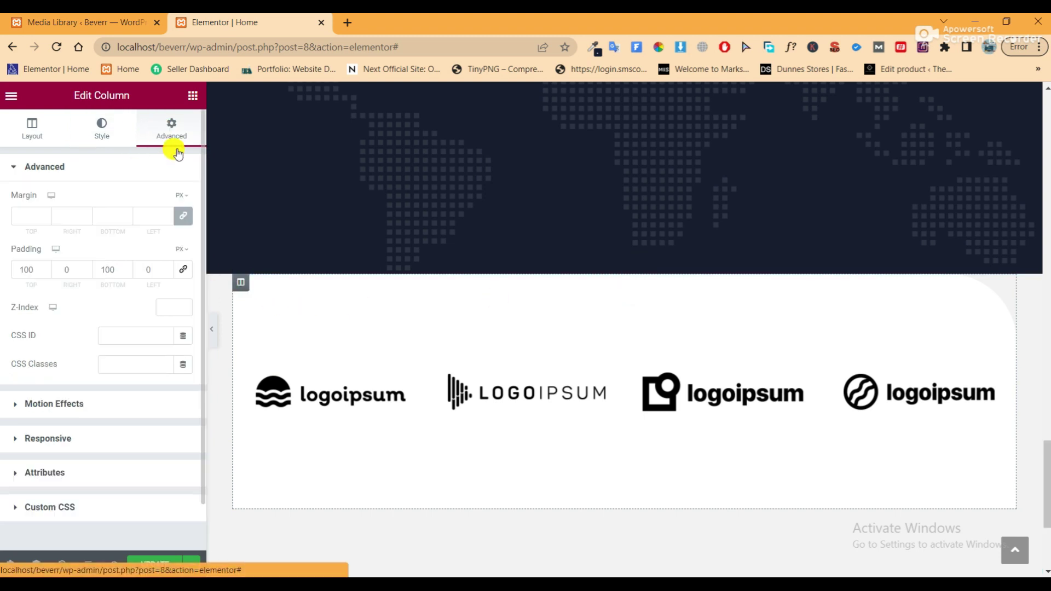
click(186, 217)
text(200)
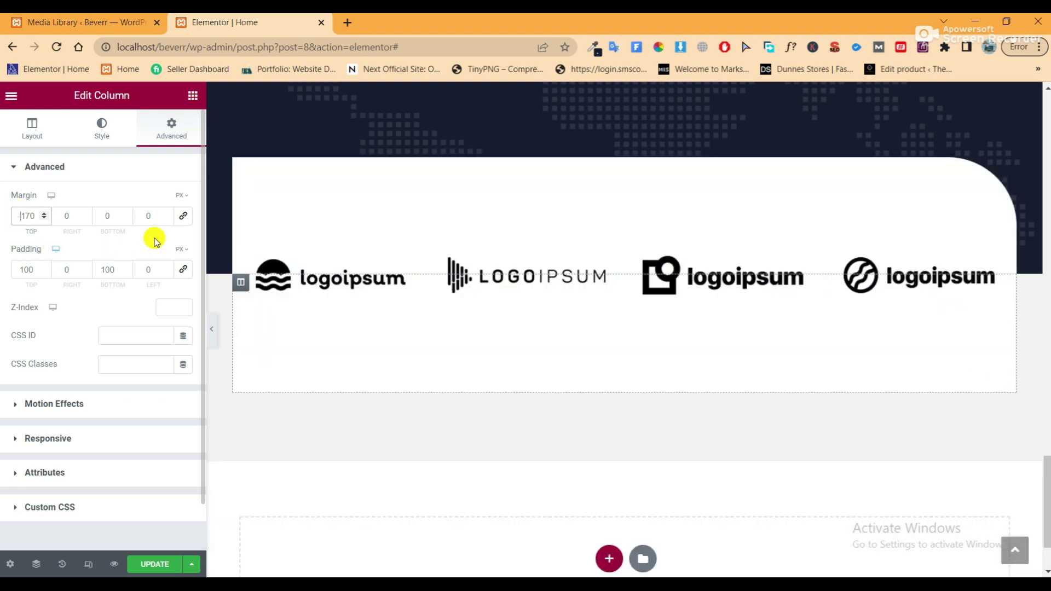
click(212, 332)
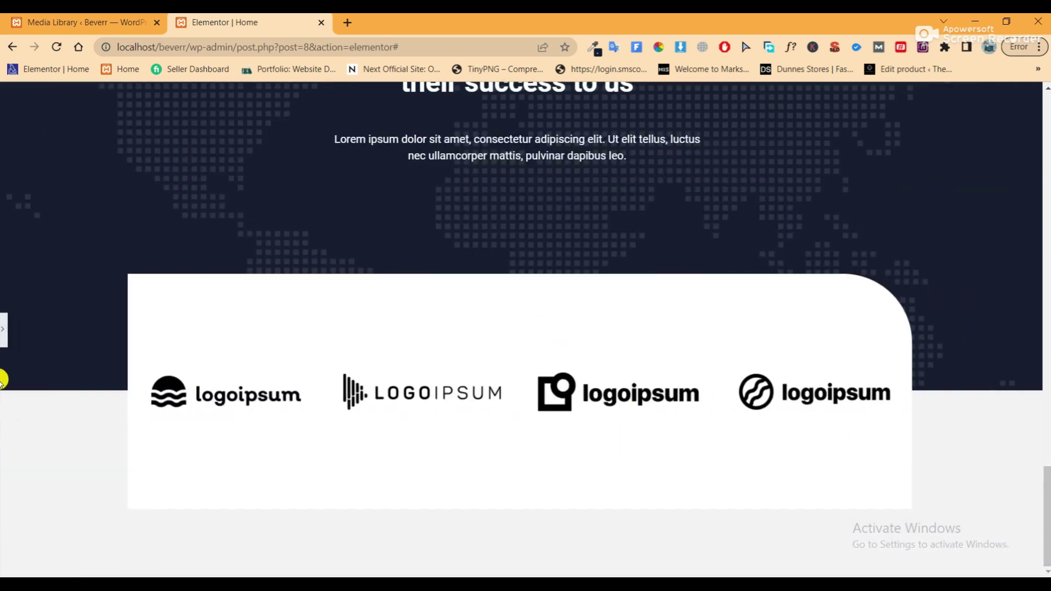
click(4, 338)
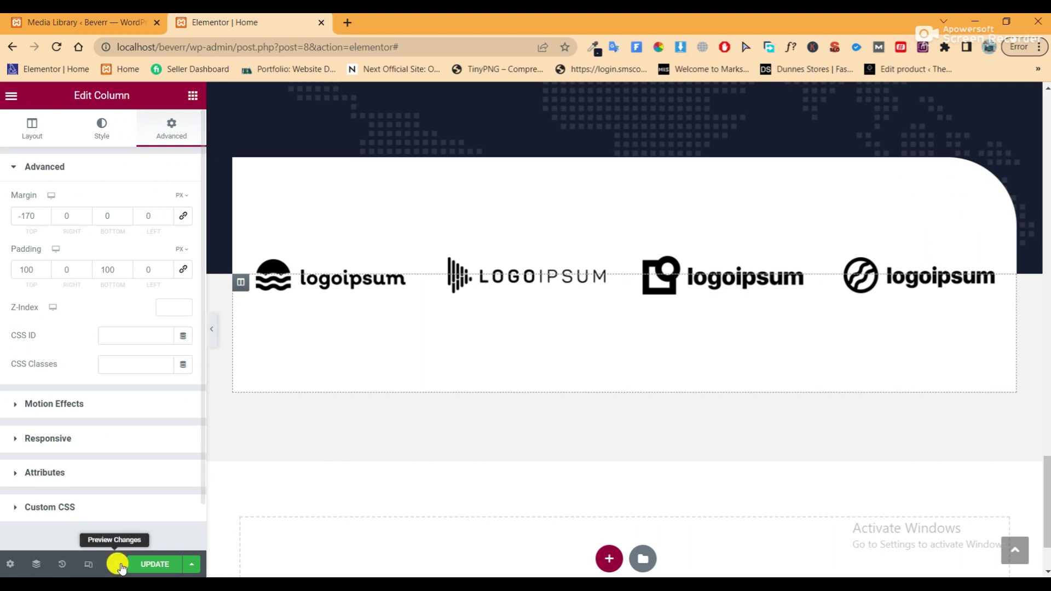
Save, open the page preview, and scroll from the hero down to the logo carousel
click(156, 569)
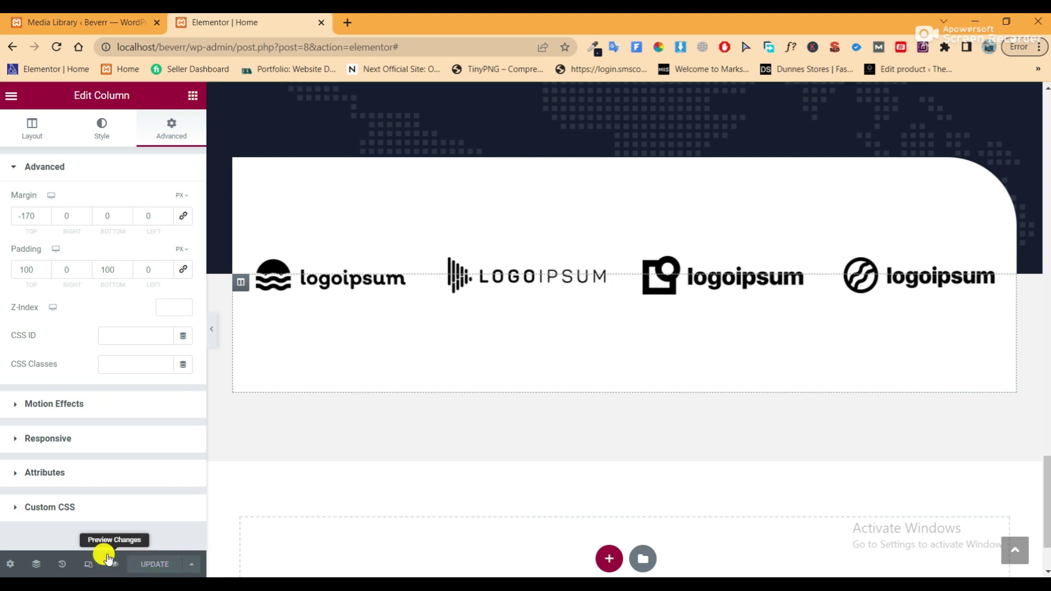
click(115, 563)
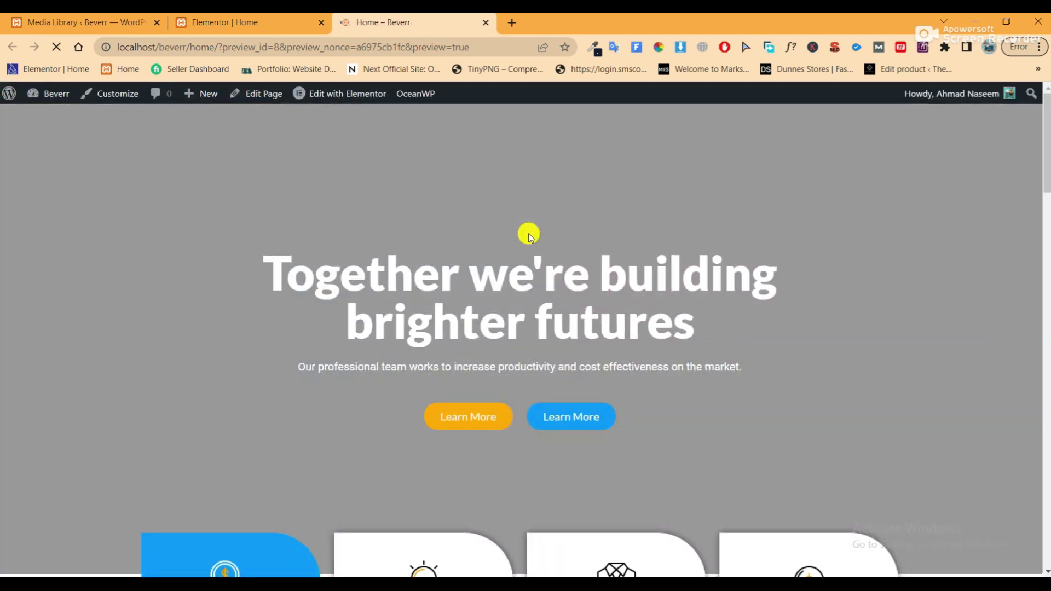
scroll(530, 238, down, 6)
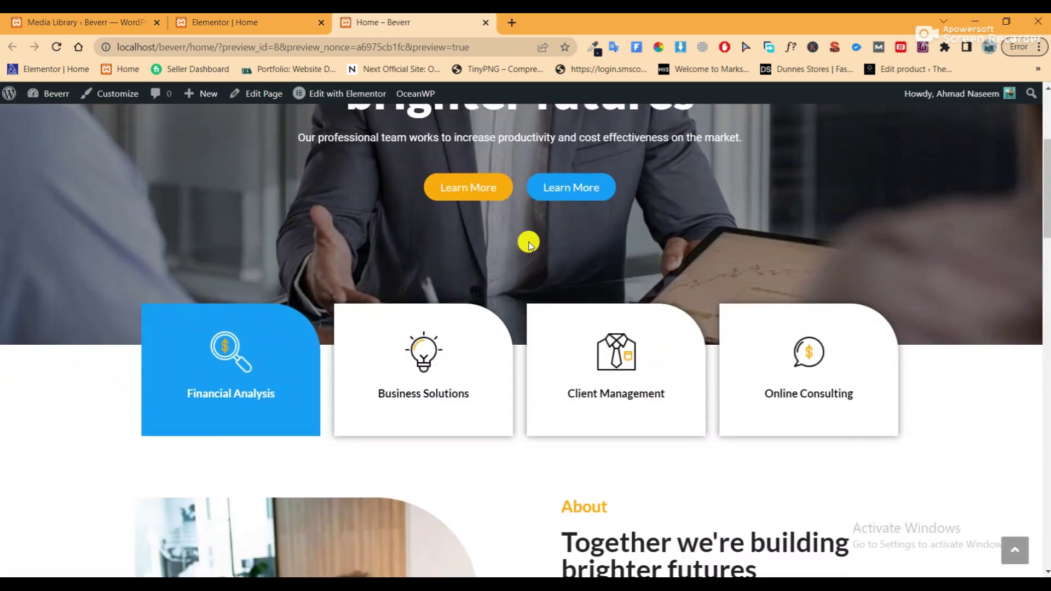
scroll(530, 243, down, 12)
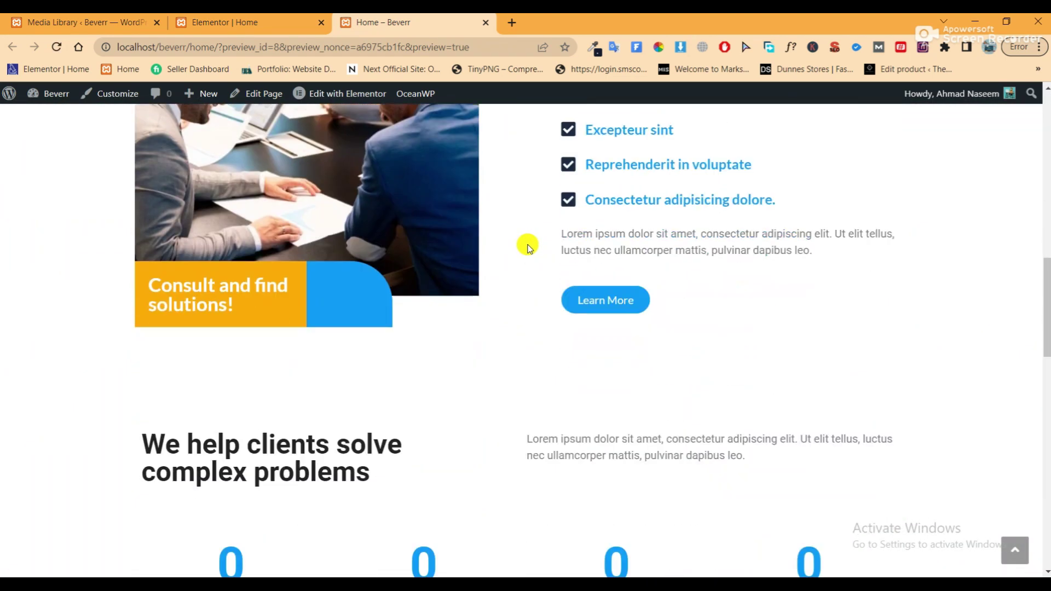
scroll(529, 246, down, 10)
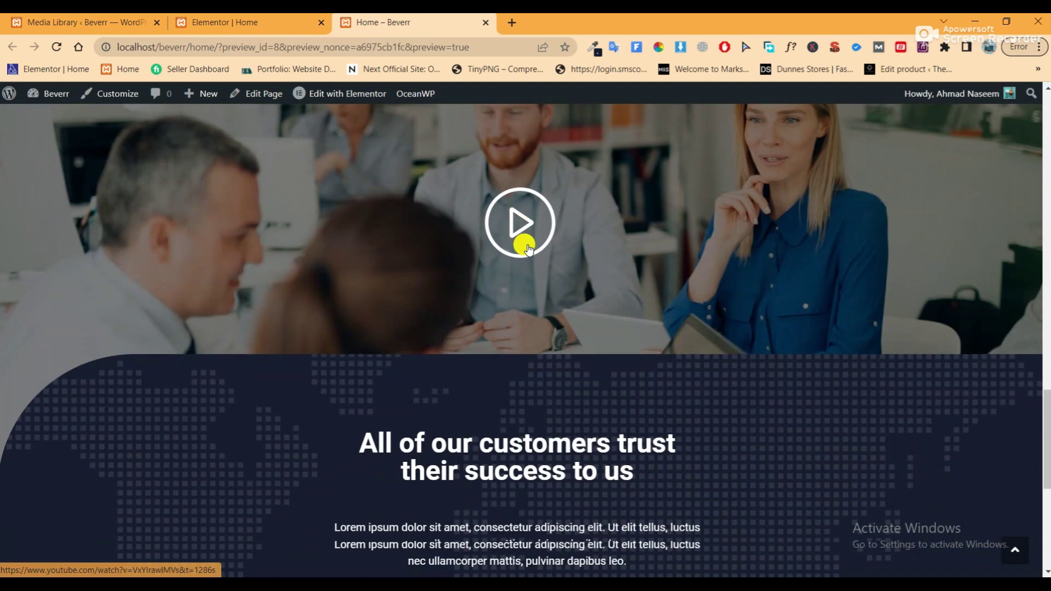
scroll(528, 246, down, 4)
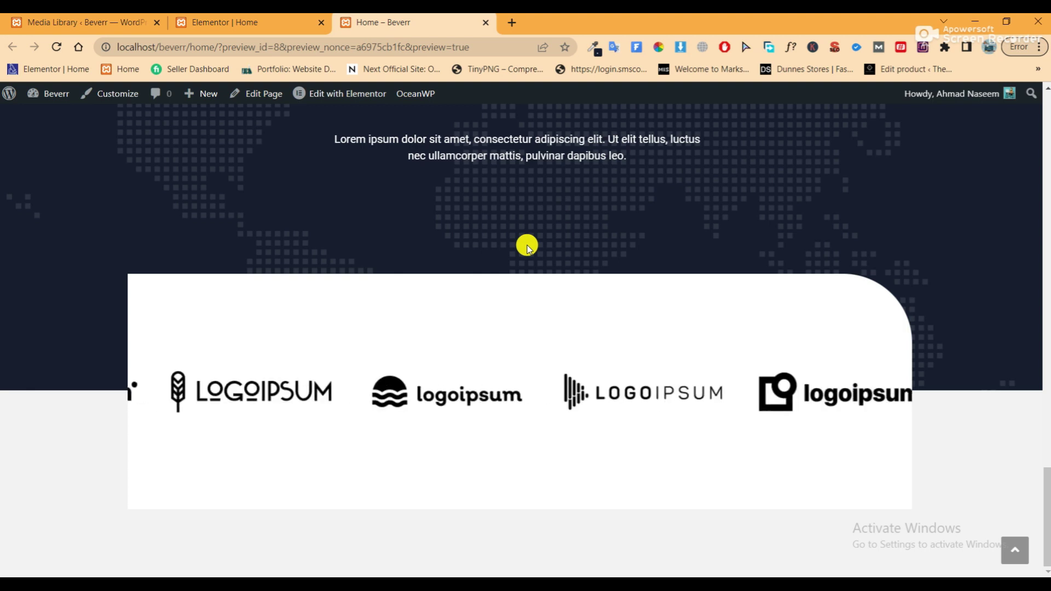
scroll(527, 246, up, 6)
scroll(527, 247, up, 5)
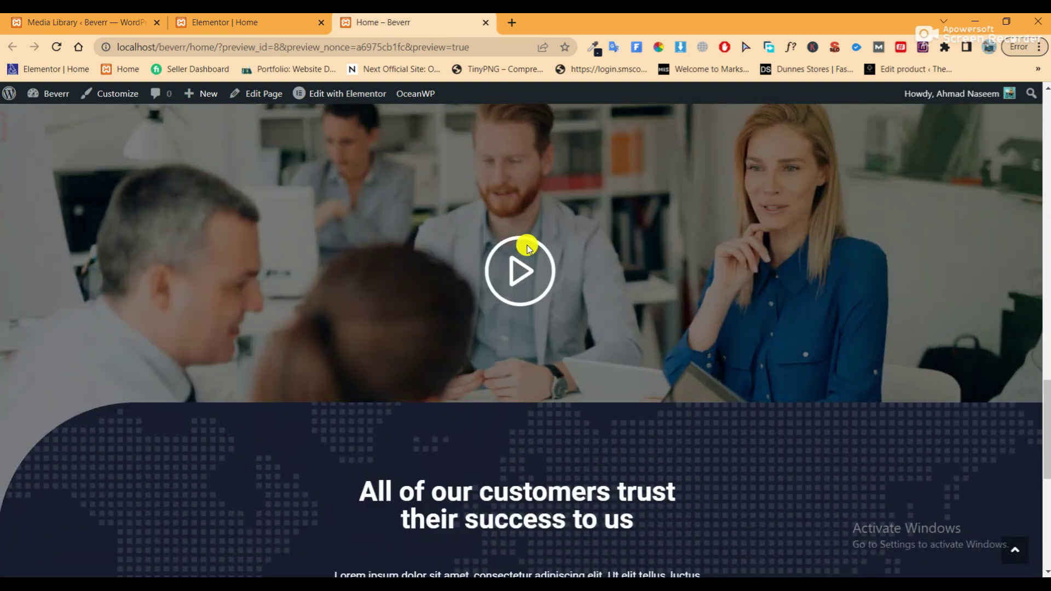
scroll(527, 249, down, 10)
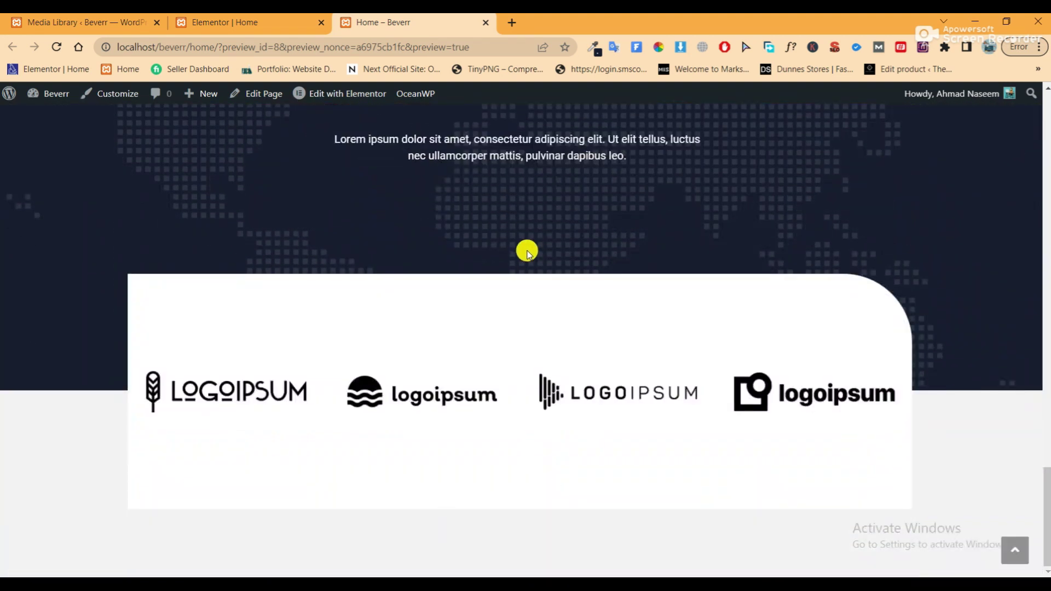
scroll(528, 249, up, 6)
Return to the editor and add a two-column section below the logo strip
click(487, 23)
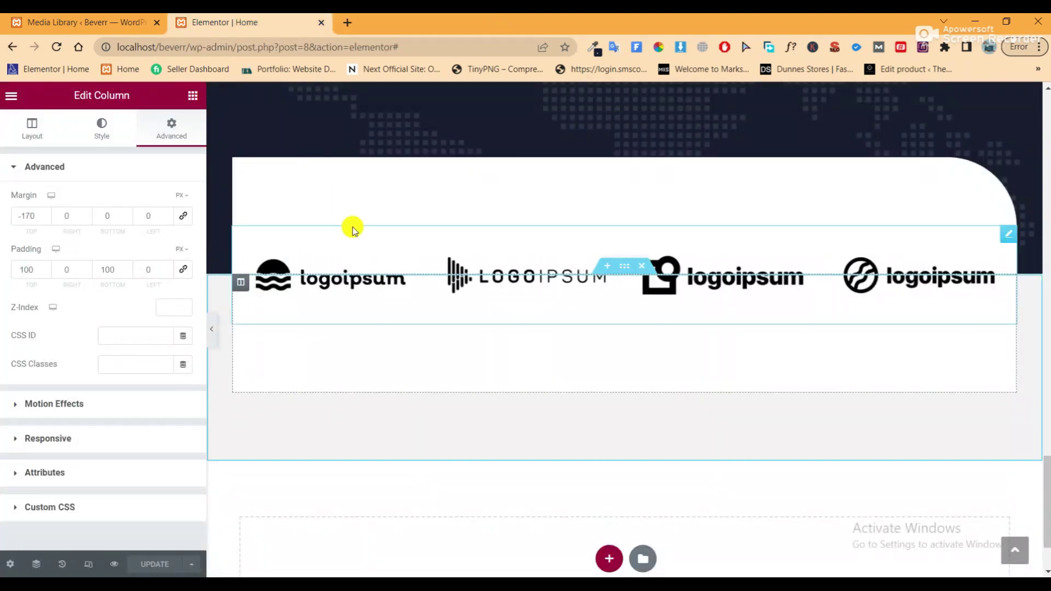
scroll(536, 366, down, 2)
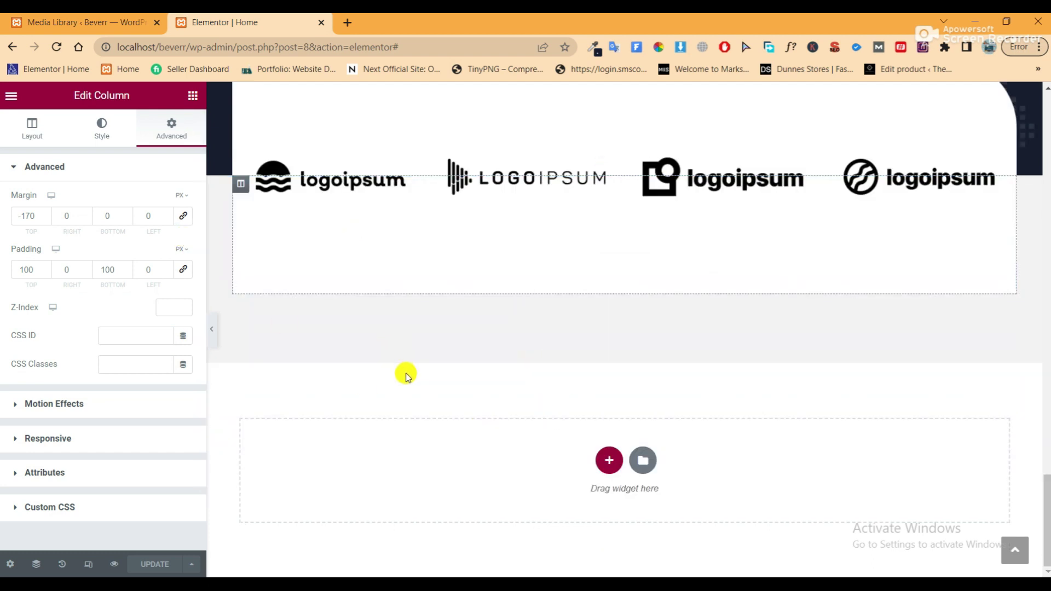
click(606, 460)
click(486, 502)
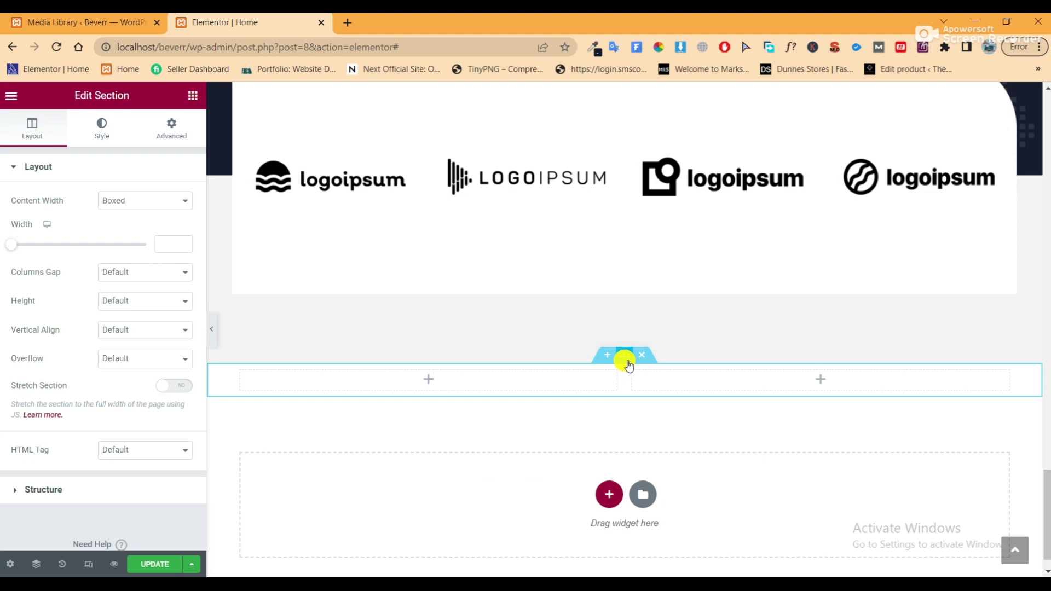
Give the new section 100 px top and bottom padding and save the page
click(172, 130)
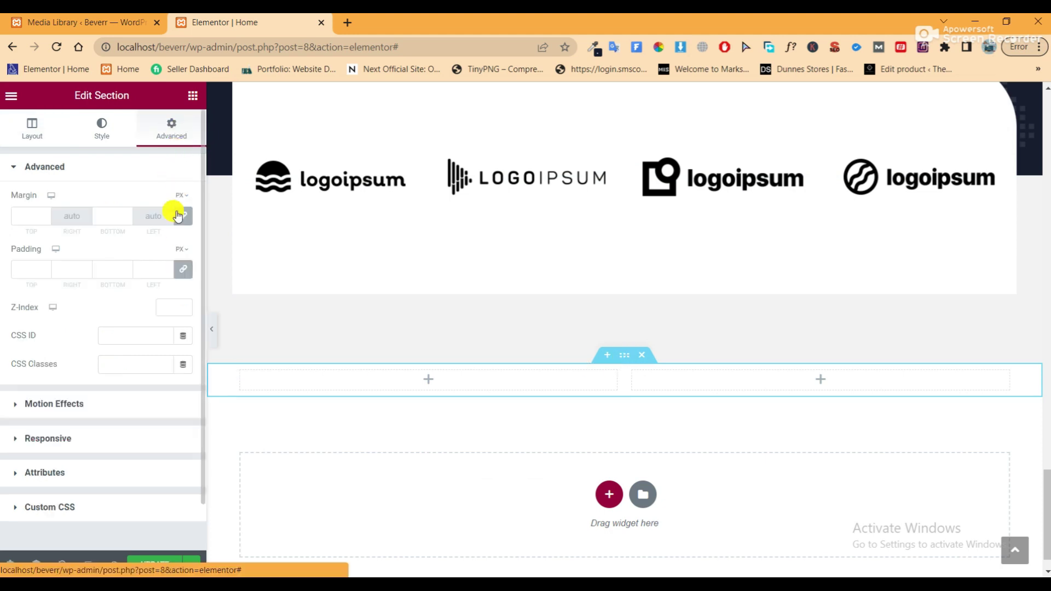
click(182, 270)
click(21, 270)
text(100)
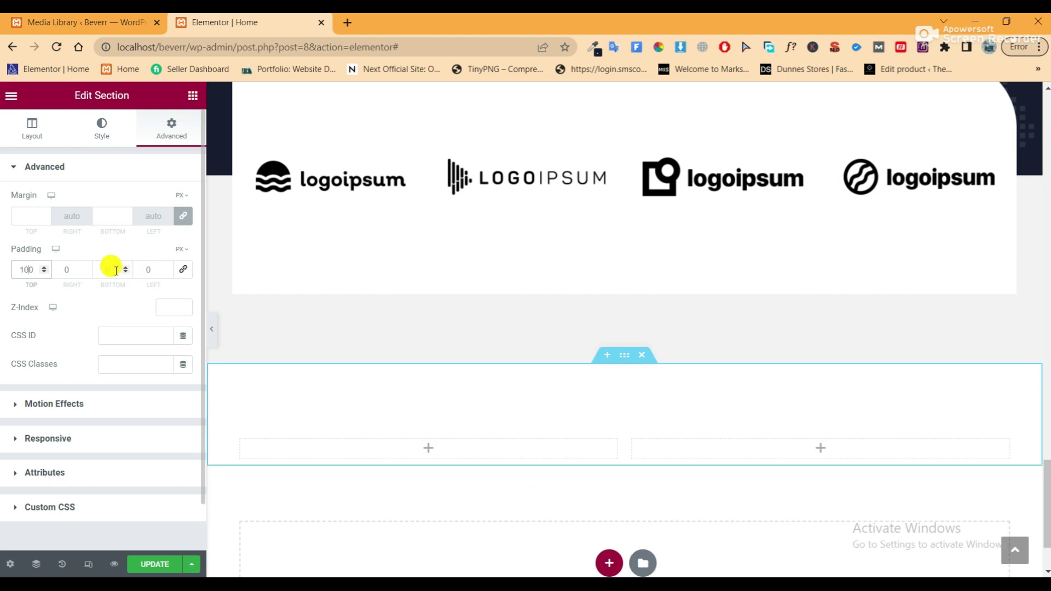
click(103, 270)
text(100)
scroll(453, 293, down, 1)
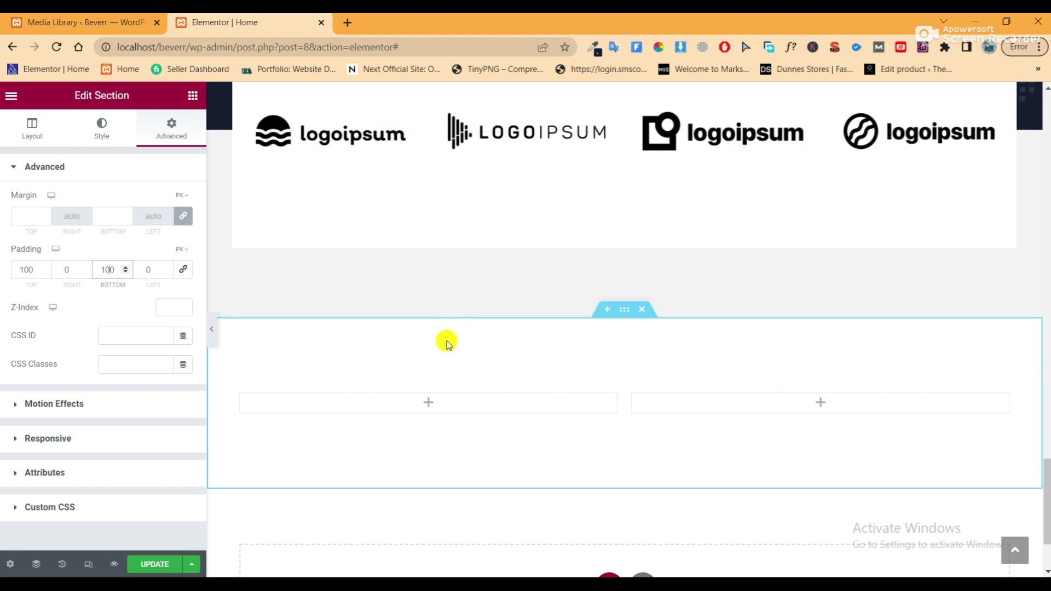
click(148, 564)
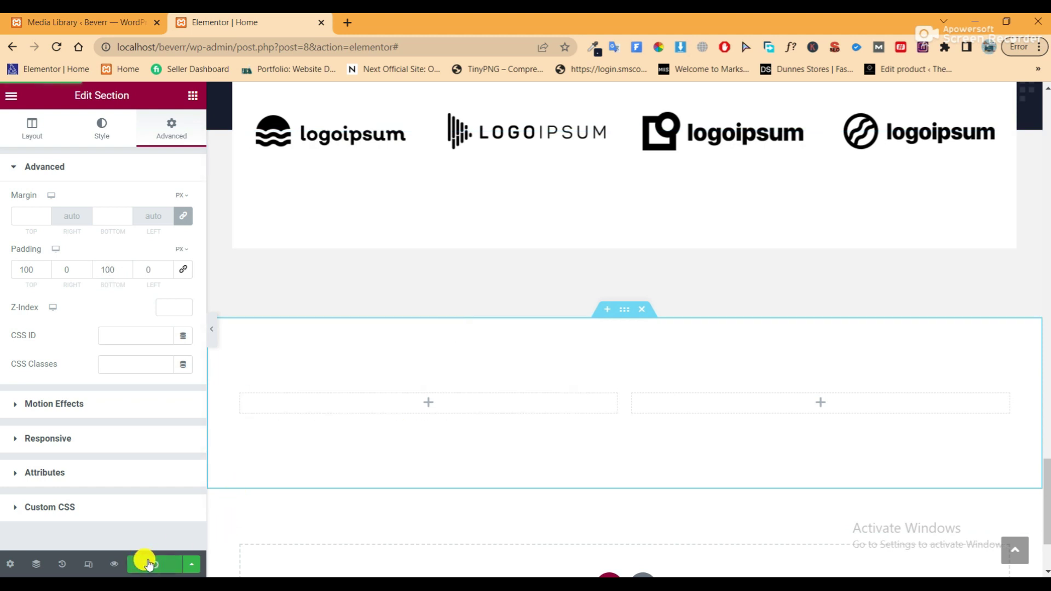
click(102, 126)
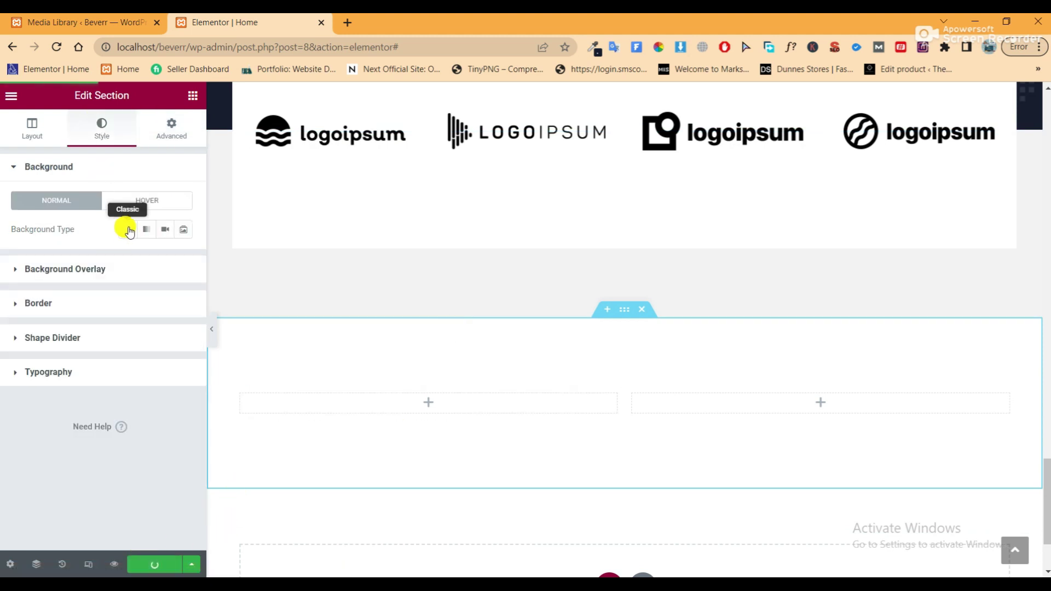
click(126, 229)
Set the office meeting photo from the Media Library as the section background
click(139, 335)
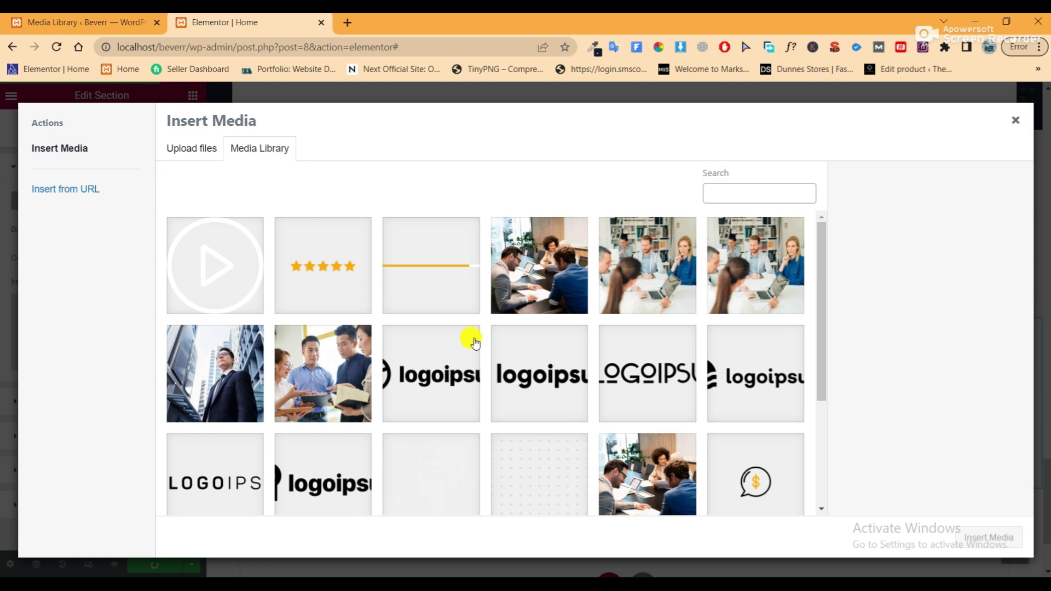
click(549, 290)
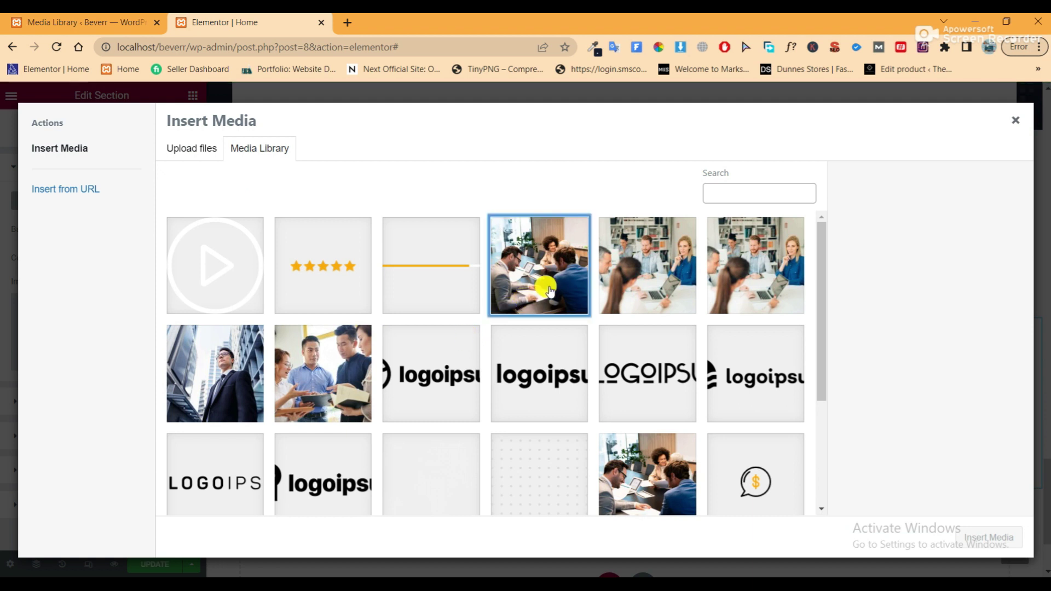
click(995, 538)
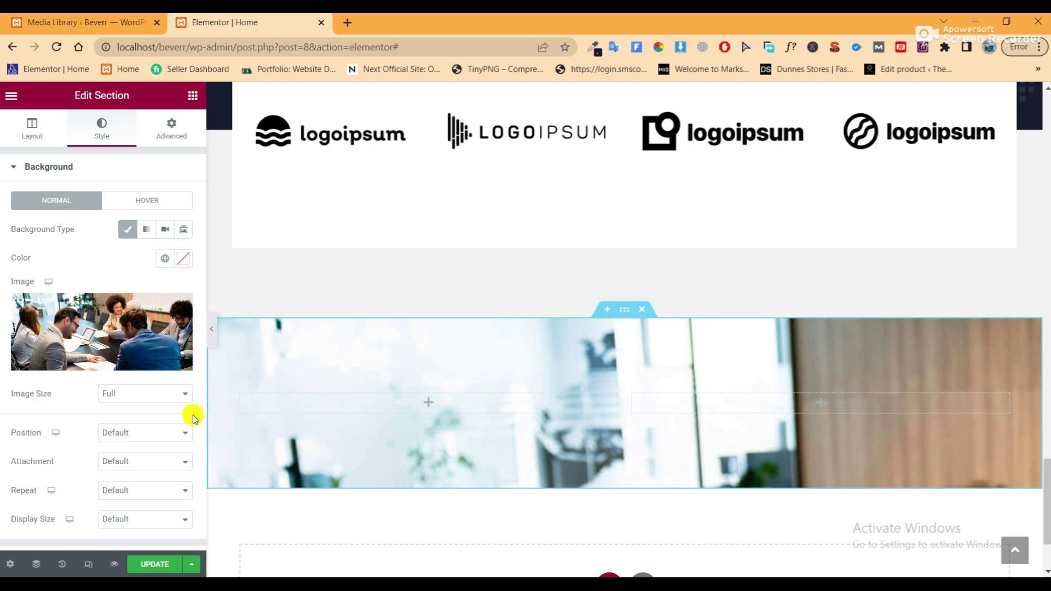
Set the background photo to Center Center position, No-repeat and Cover size
scroll(137, 285, down, 2)
click(136, 322)
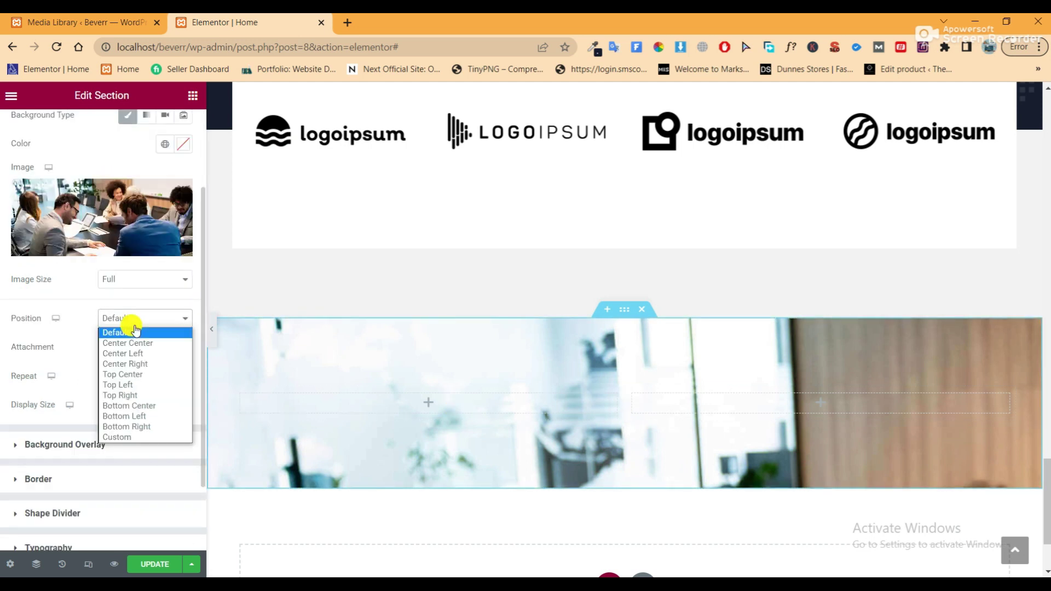
click(135, 343)
click(136, 349)
click(136, 361)
click(141, 376)
click(146, 399)
click(145, 404)
click(140, 439)
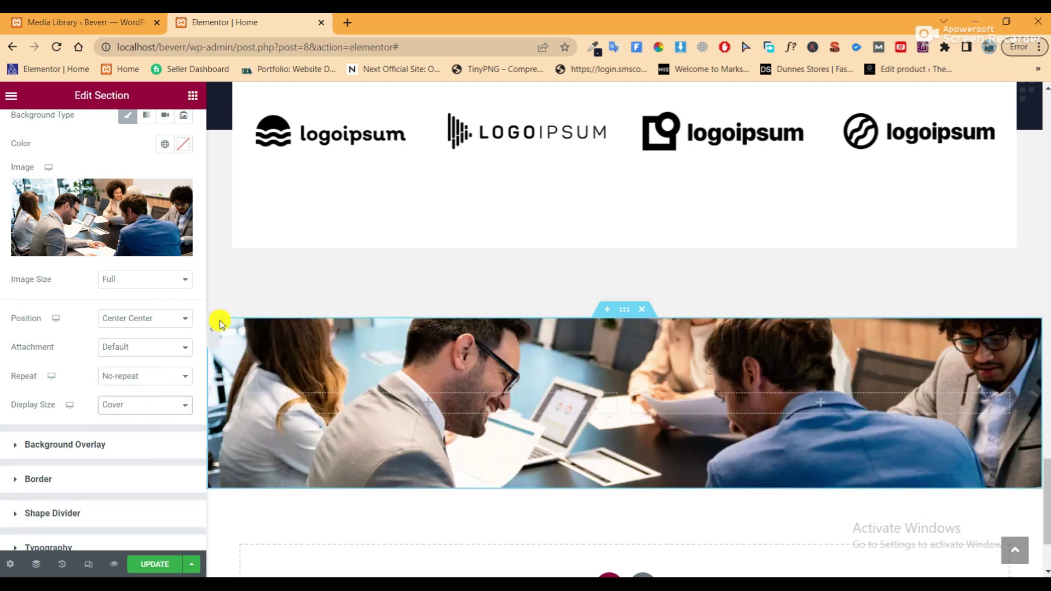
click(106, 454)
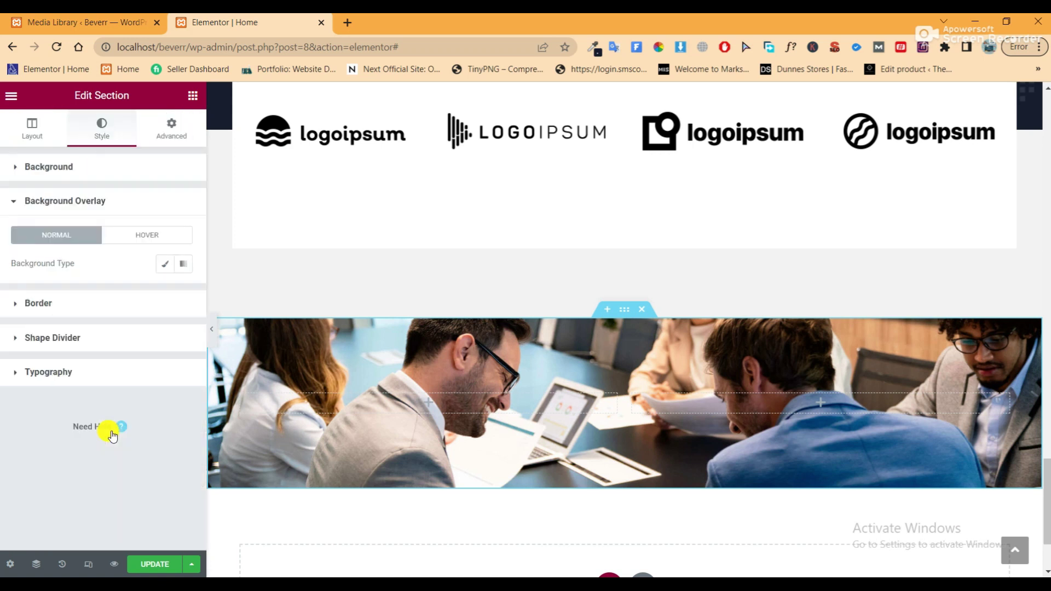
Apply a Classic Accent-blue background overlay at 0.9 opacity over the meeting photo
click(162, 265)
click(165, 291)
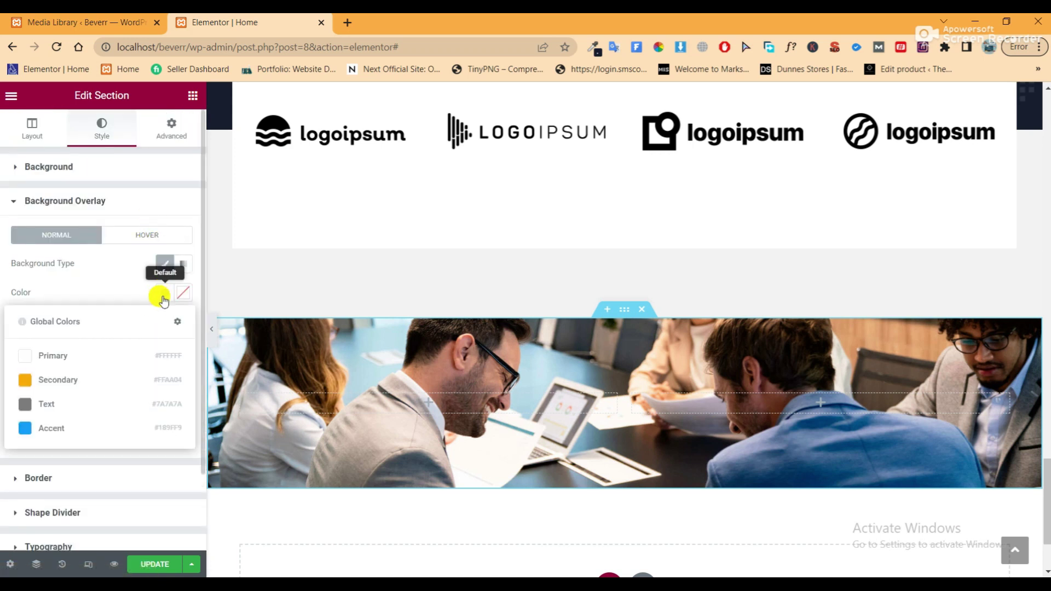
click(80, 426)
drag(83, 439, 126, 445)
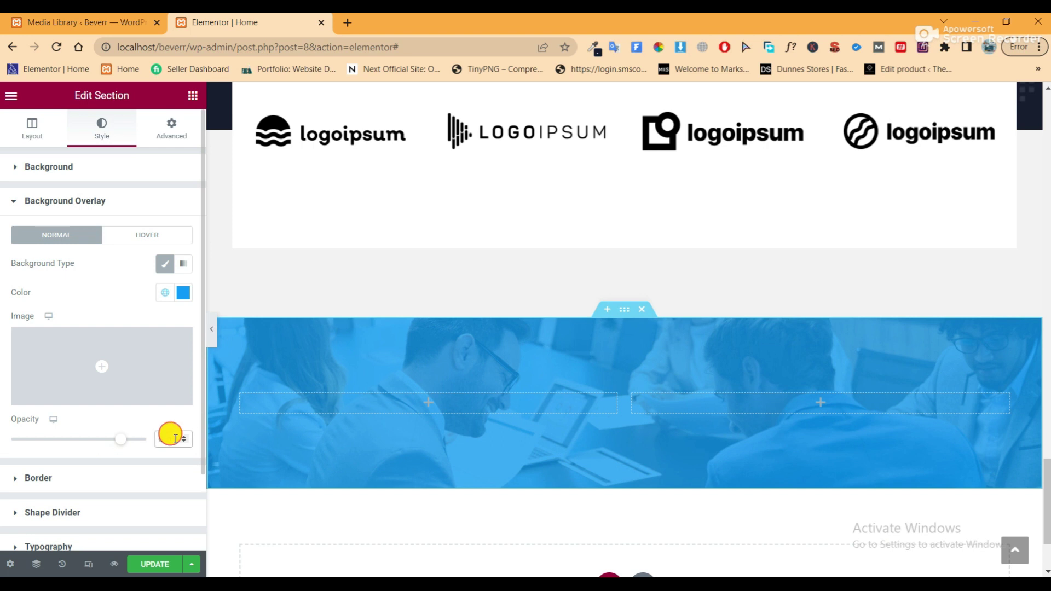
scroll(176, 439, up, 9)
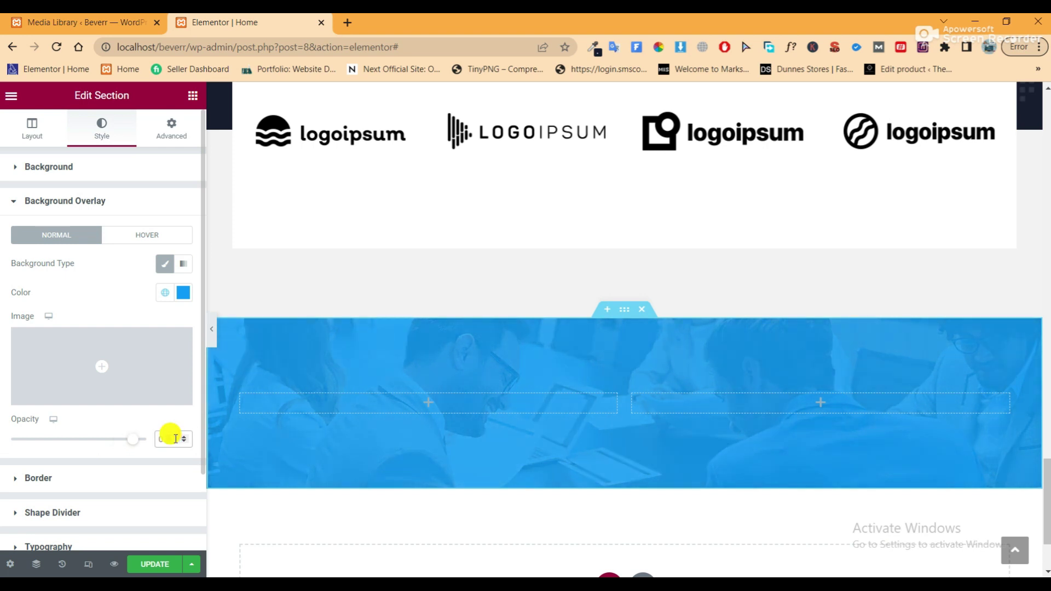
click(214, 333)
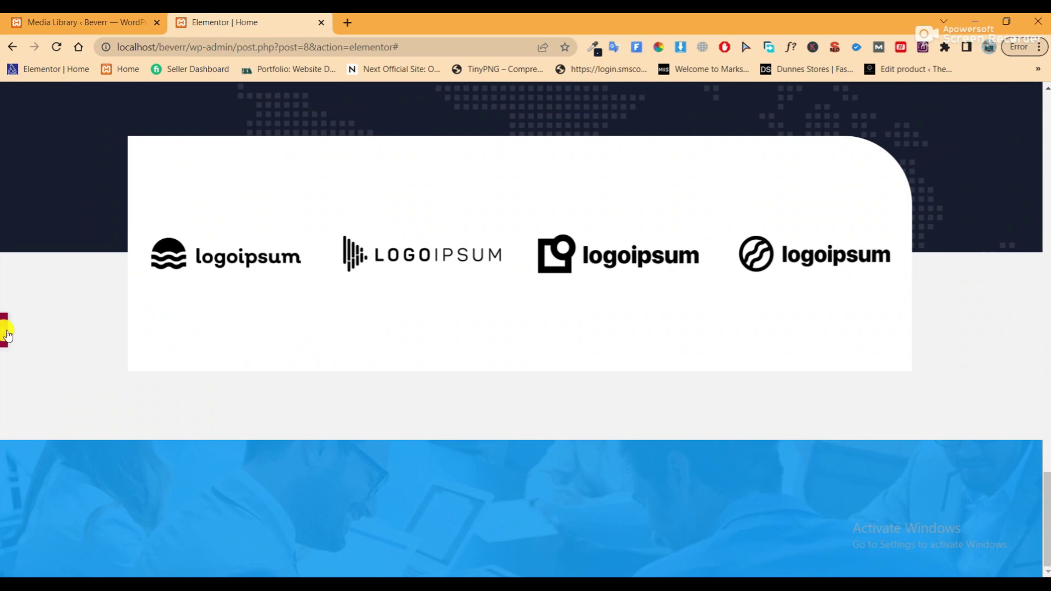
scroll(6, 329, down, 2)
click(5, 328)
scroll(329, 362, down, 1)
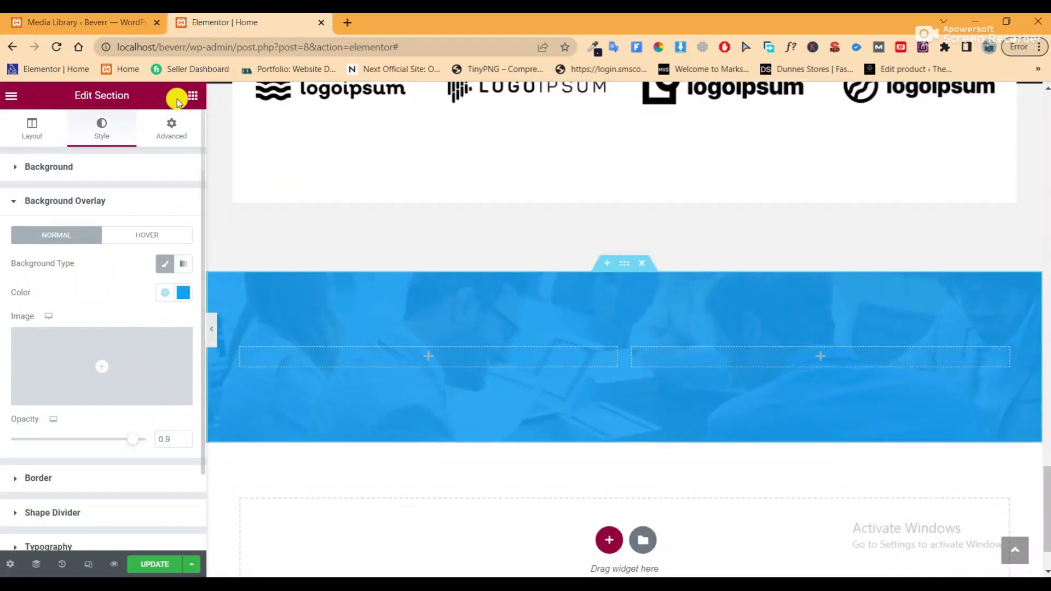
click(192, 97)
Replace the placeholder heading in the blue section's left column with a copy of the customers-trust heading
drag(138, 276, 386, 342)
scroll(488, 281, up, 3)
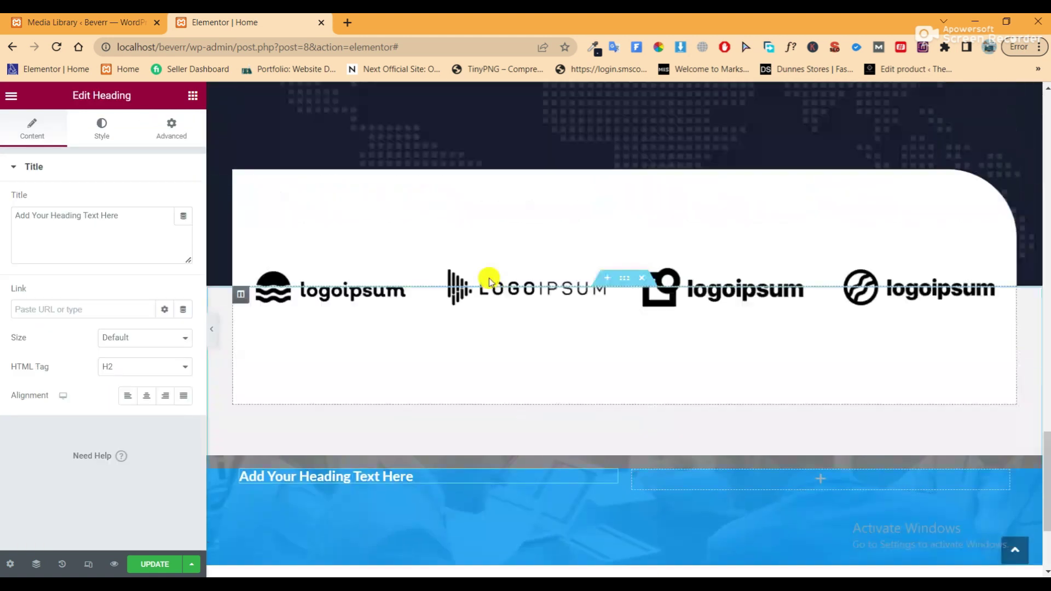
scroll(488, 281, up, 5)
right_click(569, 269)
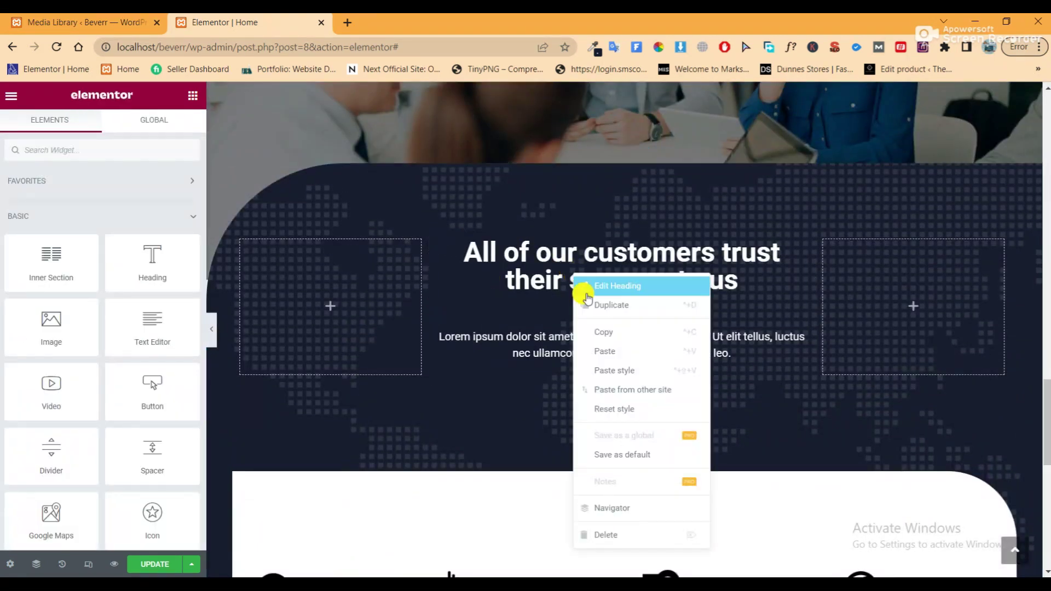
click(599, 333)
scroll(427, 310, down, 5)
scroll(427, 309, down, 3)
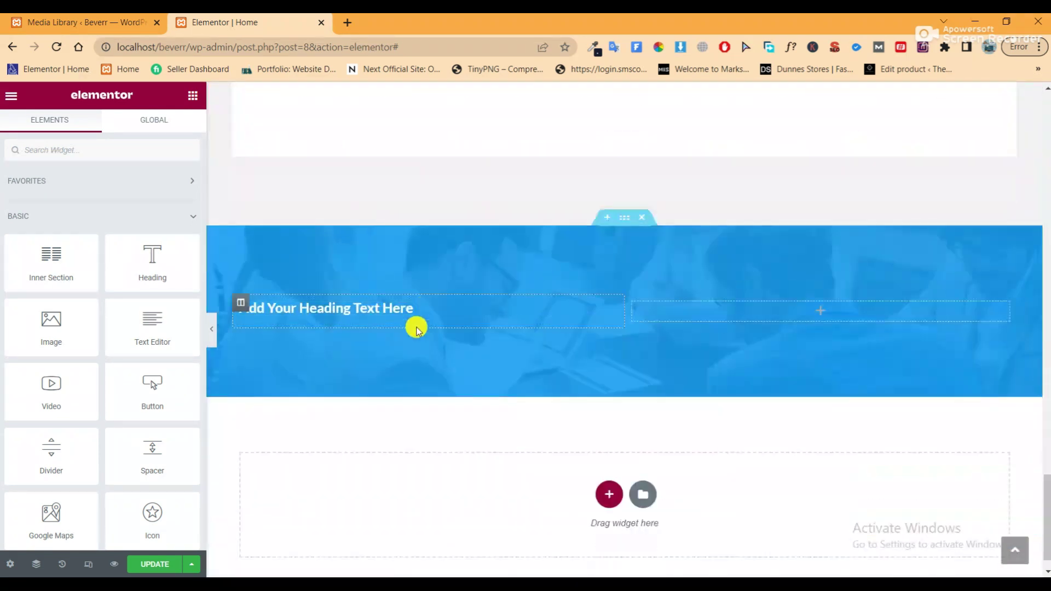
right_click(378, 304)
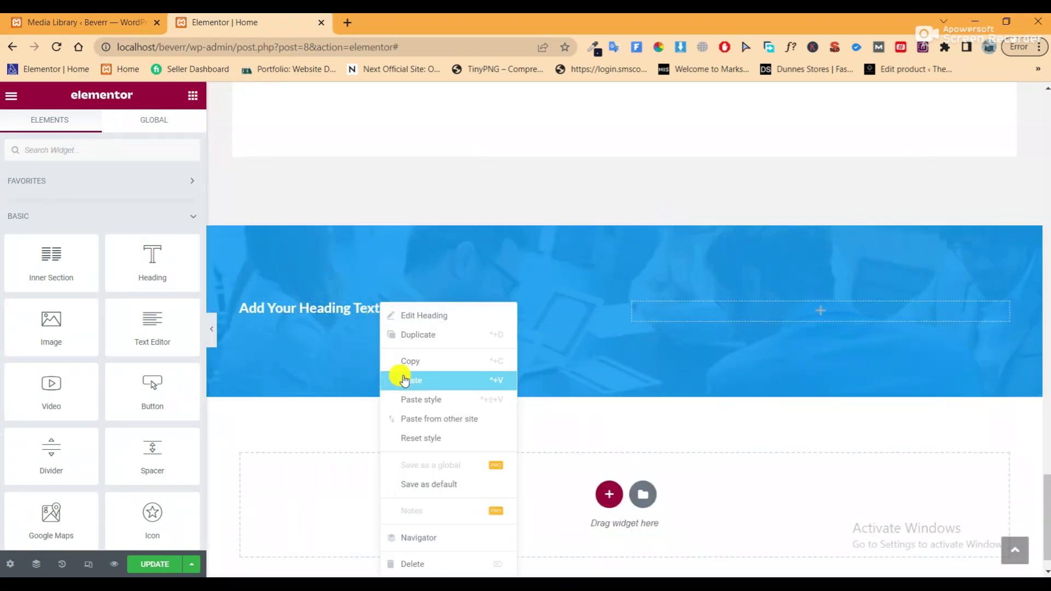
click(401, 380)
right_click(377, 306)
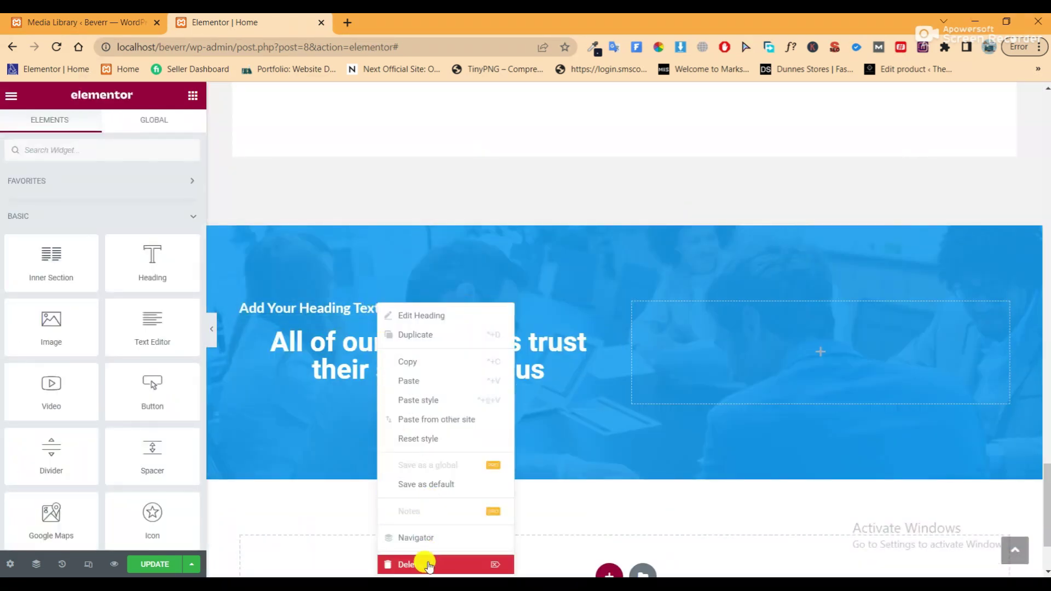
click(419, 564)
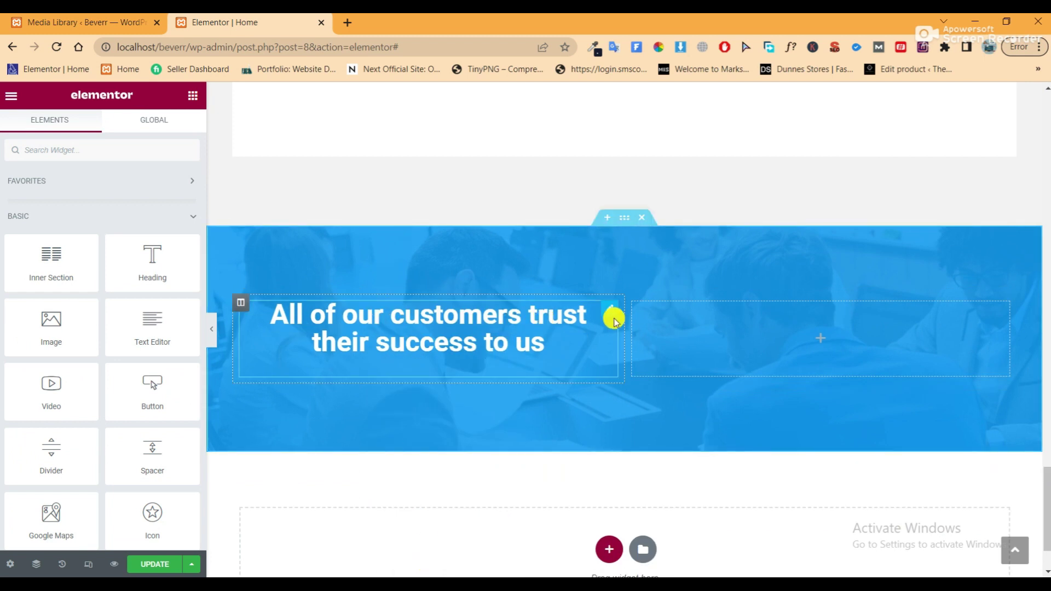
Left-align the heading and retitle it 'Request a Free Quote' from the notes, with <br> after Free
click(609, 309)
click(137, 395)
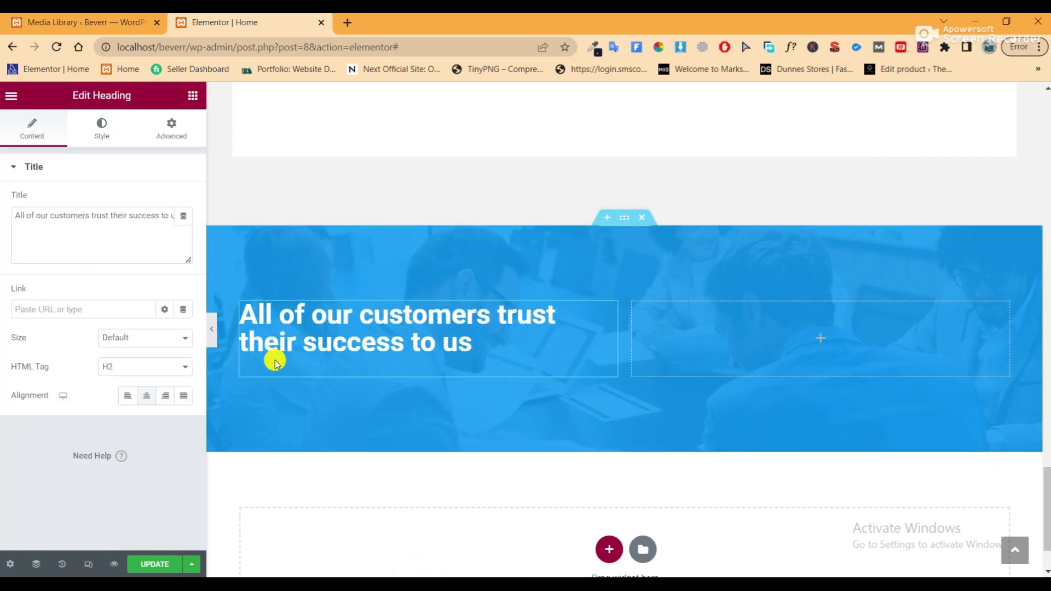
click(545, 574)
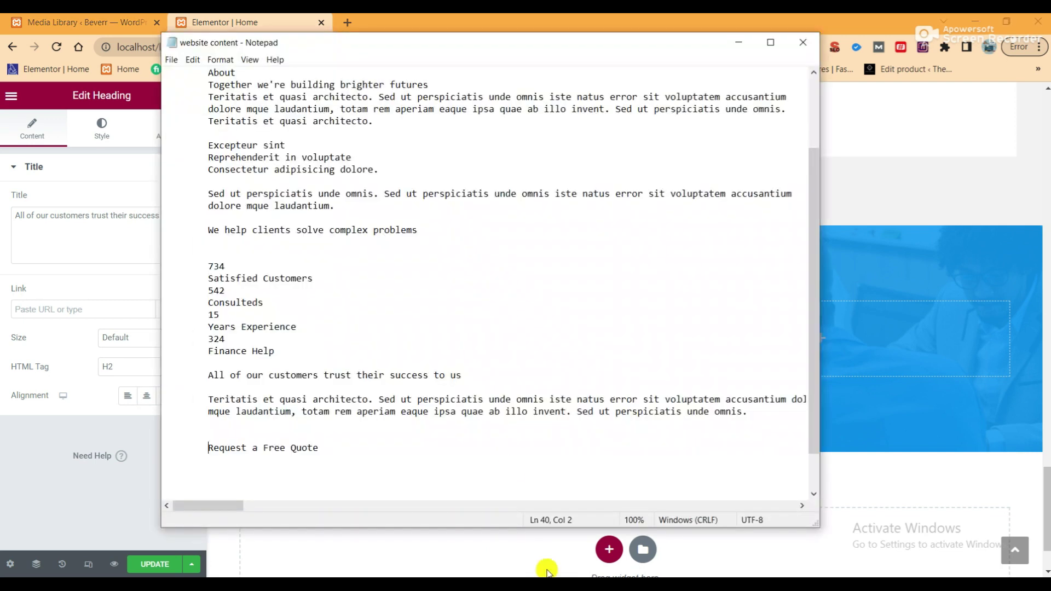
drag(319, 448, 213, 448)
right_click(220, 449)
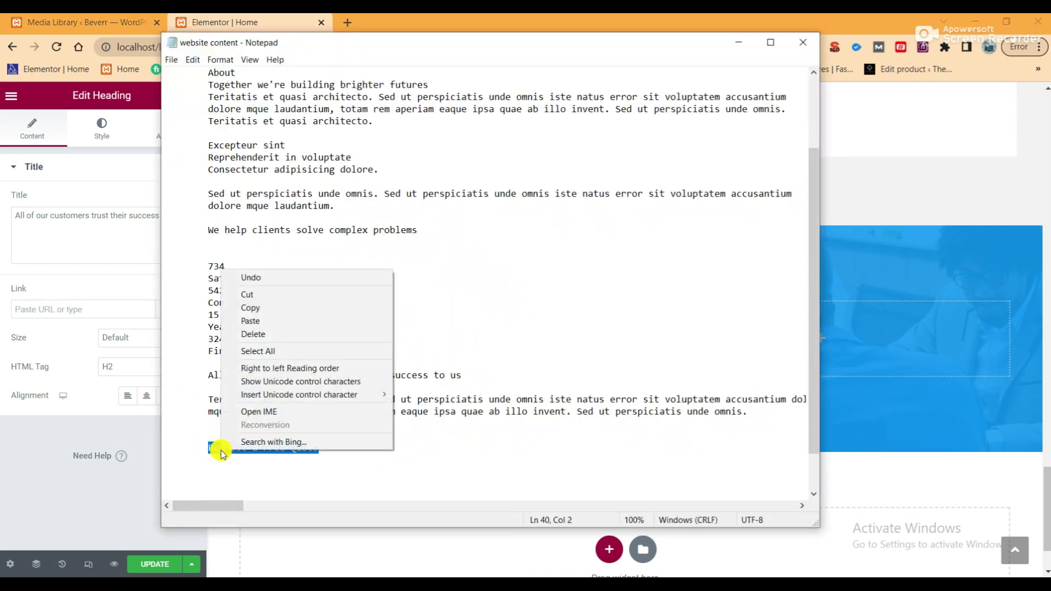
click(265, 299)
click(99, 251)
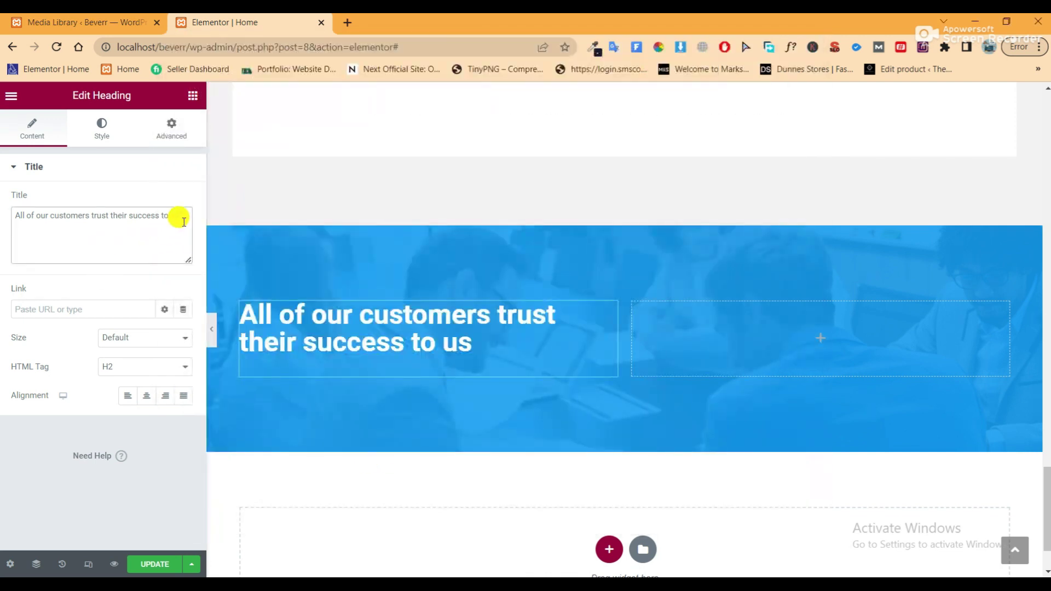
drag(180, 216, 8, 218)
right_click(44, 217)
click(78, 282)
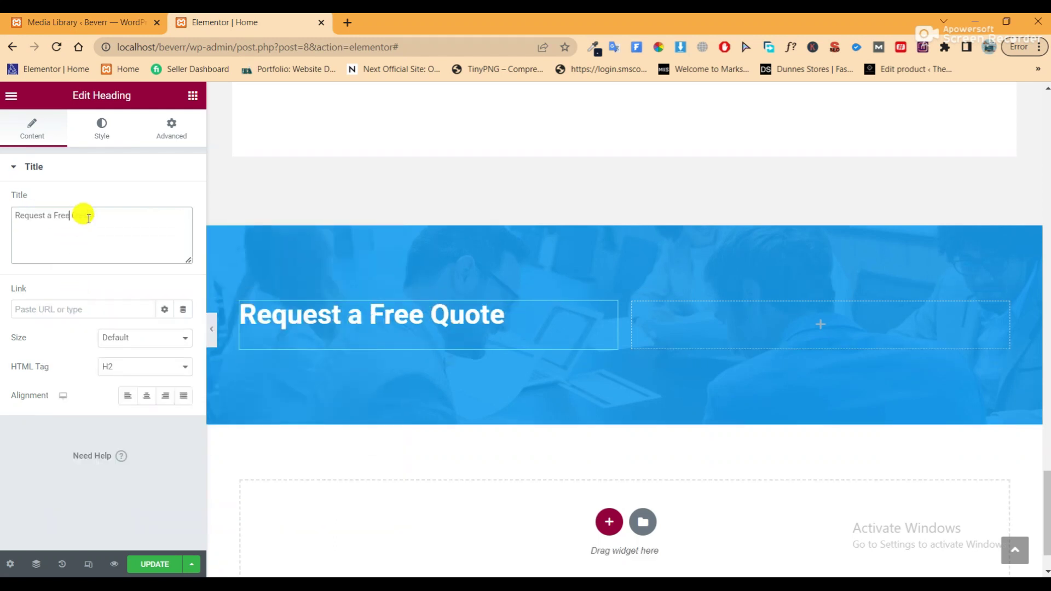
text(<br)
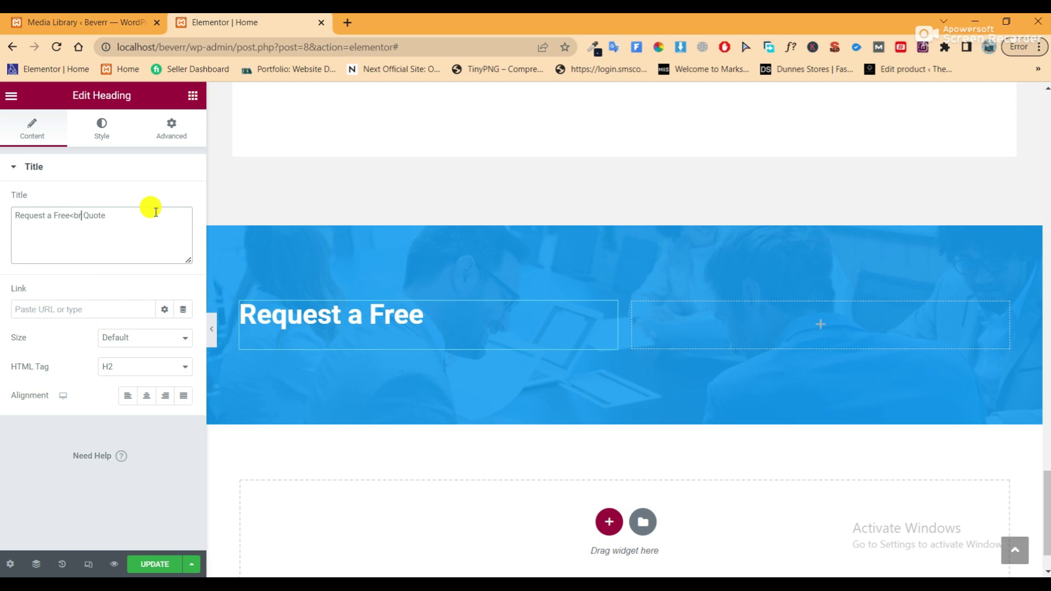
text(>)
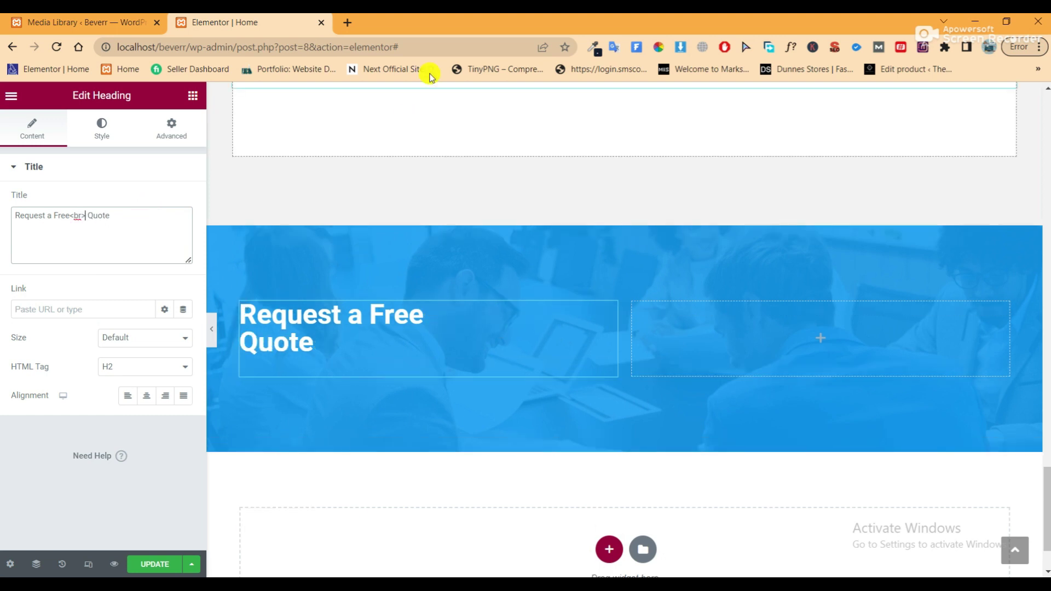
click(213, 331)
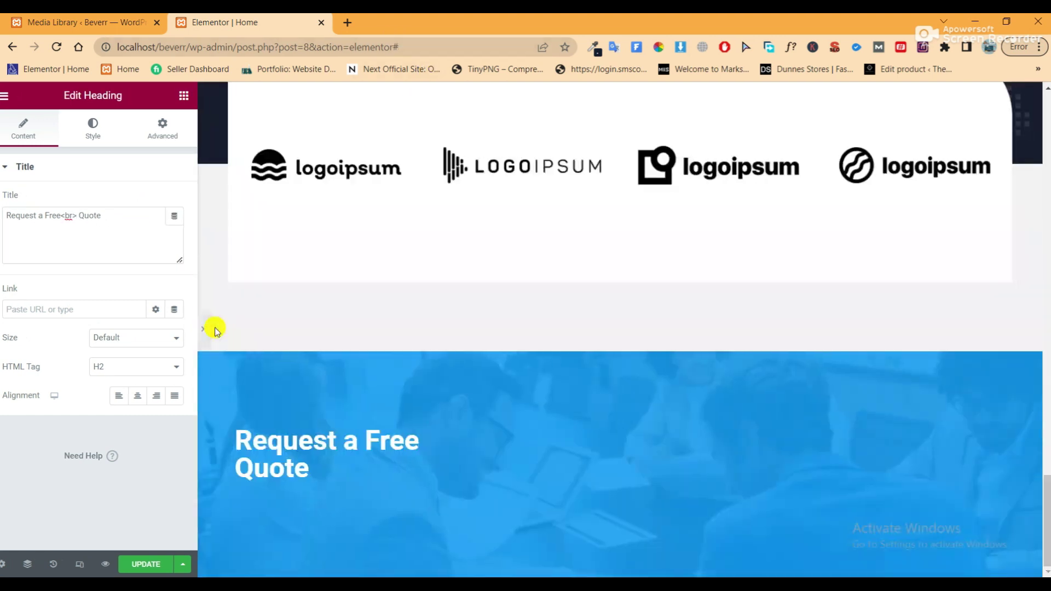
Paste a copy of the dark section's lorem ipsum paragraph below the Request a Free Quote heading
click(2, 330)
scroll(206, 273, down, 2)
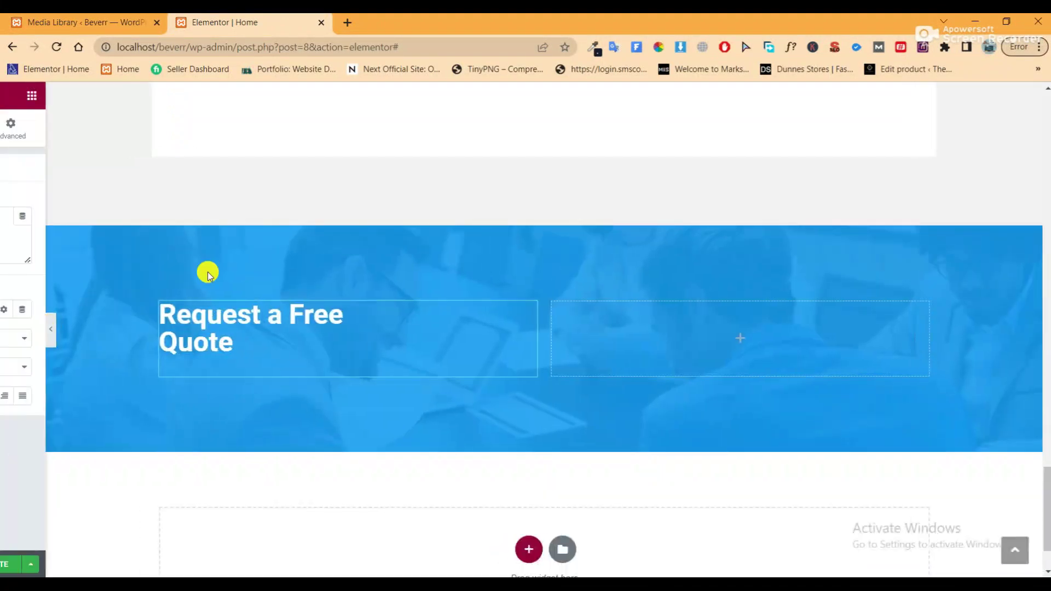
scroll(535, 338, up, 2)
scroll(535, 338, up, 10)
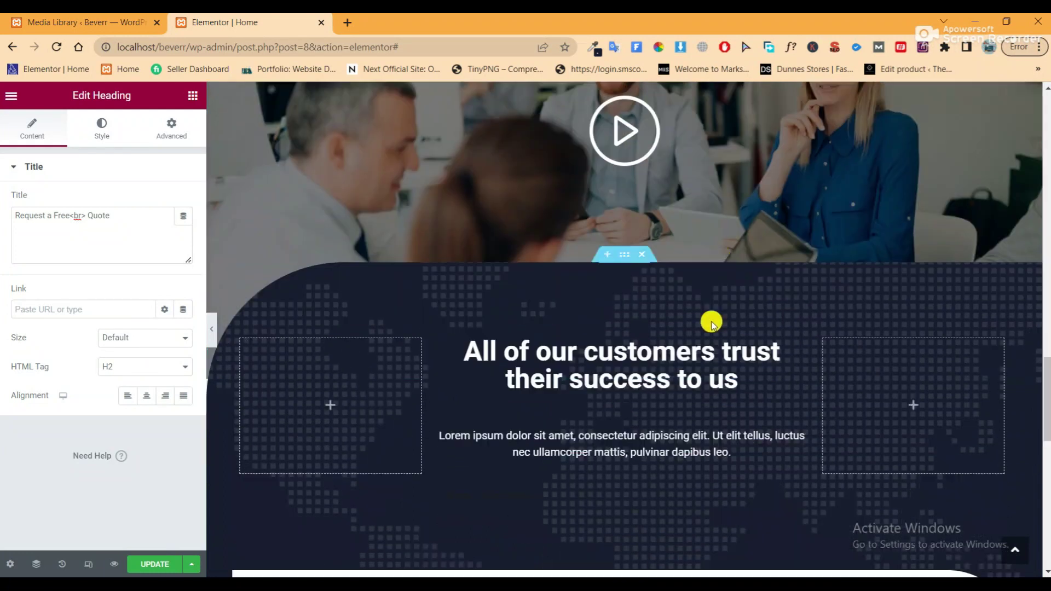
scroll(625, 342, down, 3)
right_click(624, 342)
click(657, 358)
scroll(538, 368, down, 7)
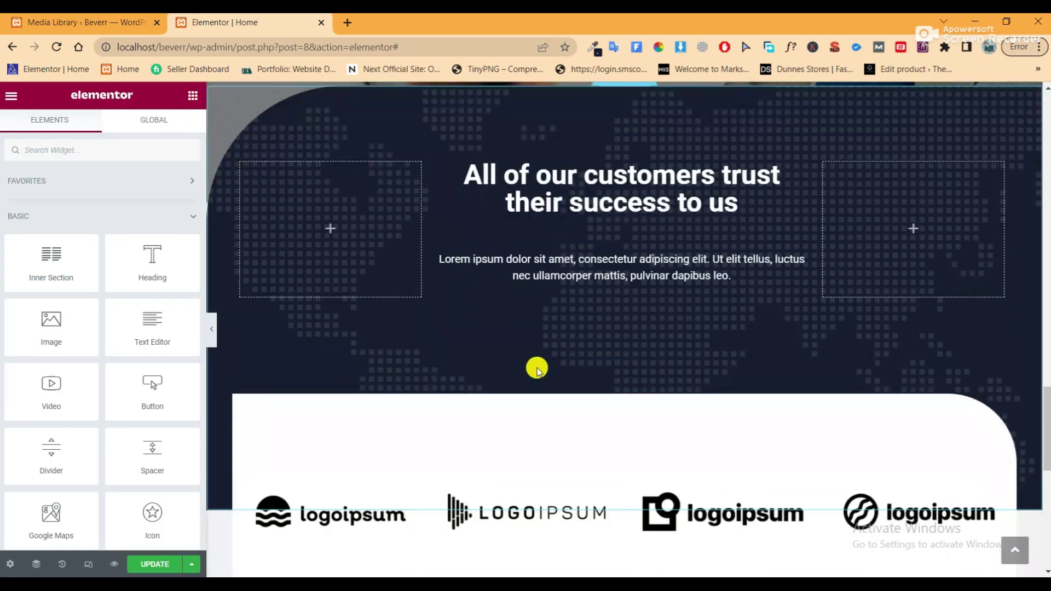
scroll(454, 318, up, 2)
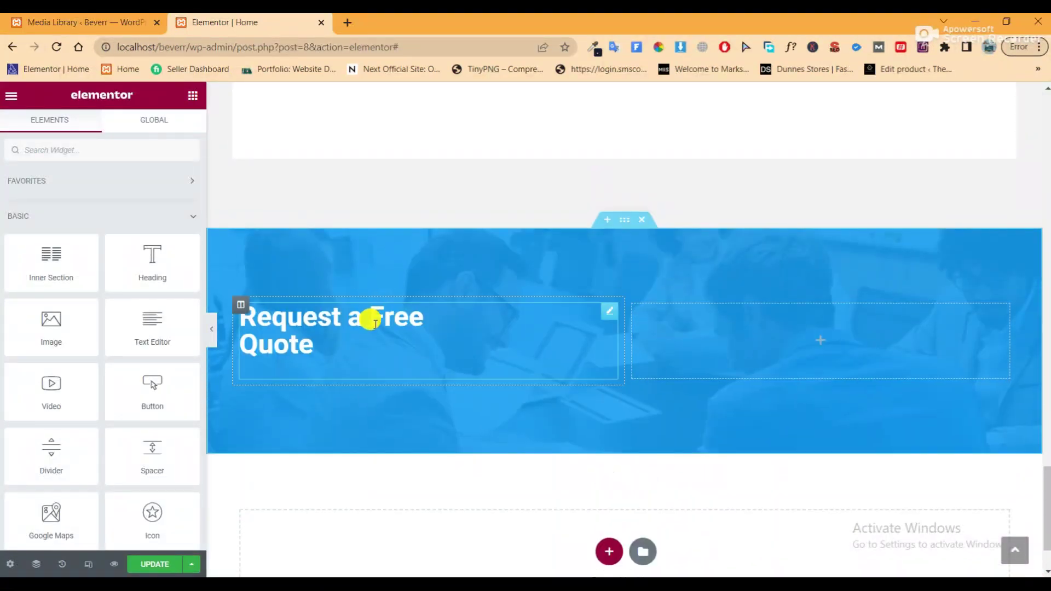
right_click(375, 328)
click(417, 379)
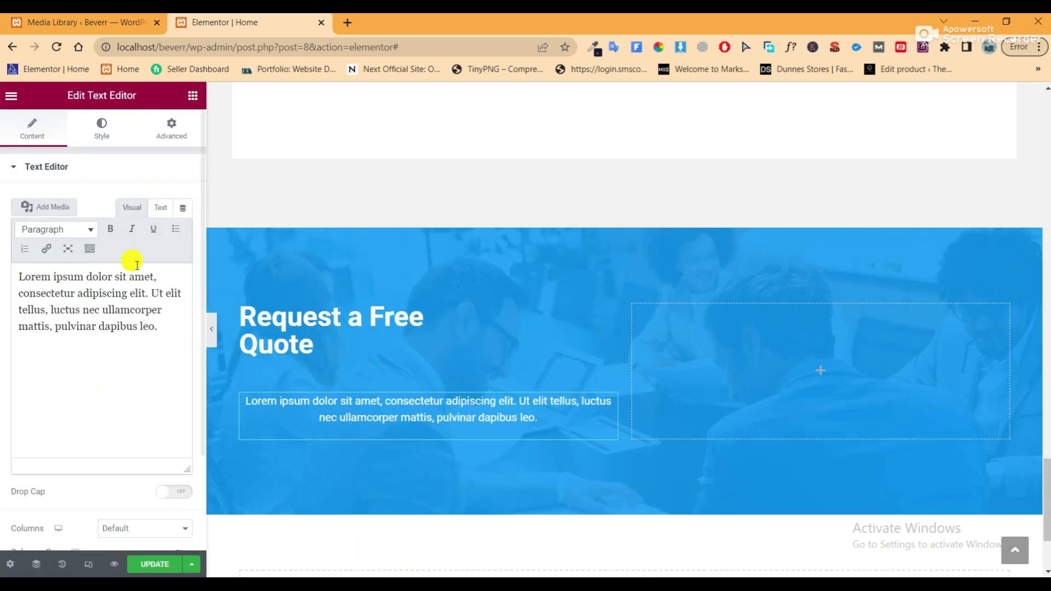
Left-align the pasted paragraph's text and preview the section
click(102, 125)
click(124, 201)
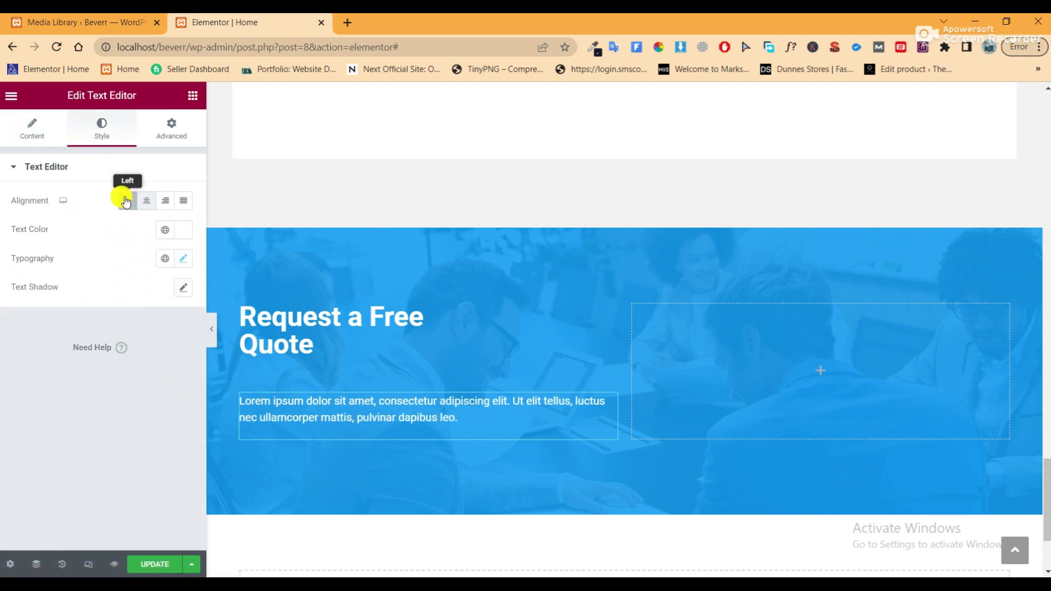
click(212, 329)
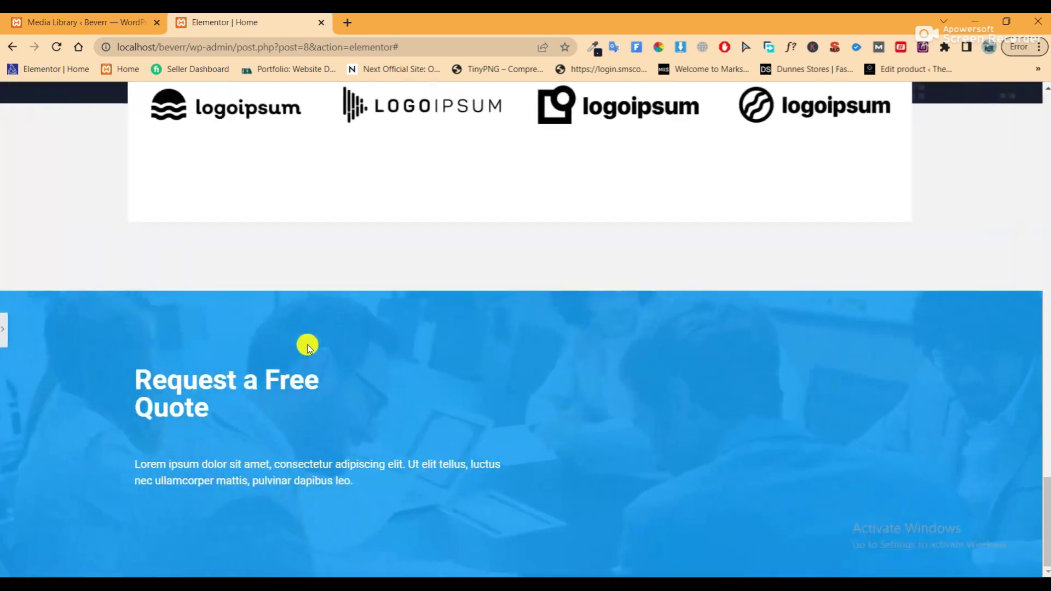
click(8, 329)
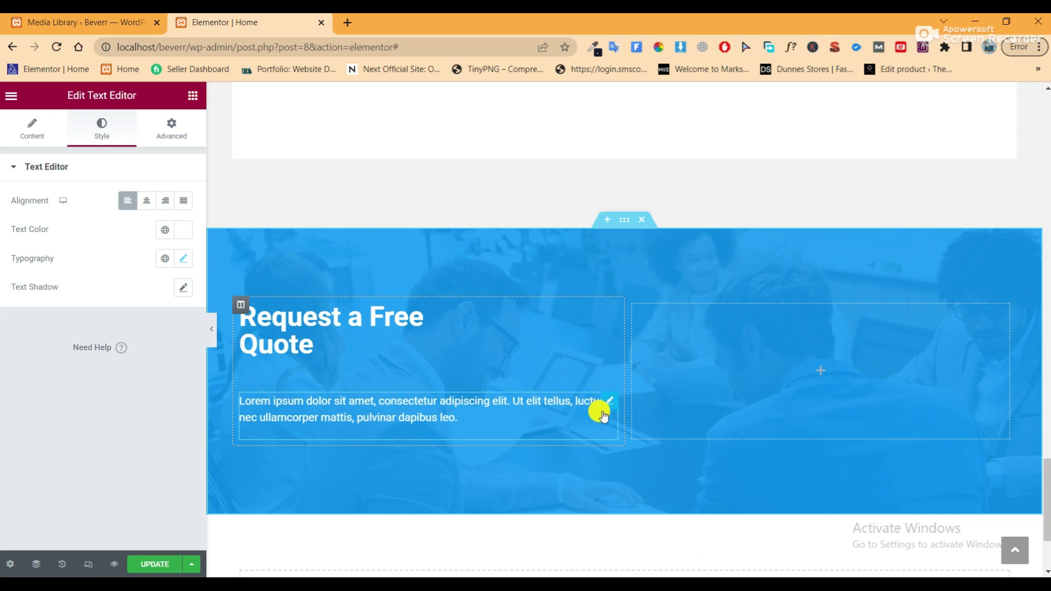
Unlink the paragraph's padding and set its right padding to 100 px
click(166, 129)
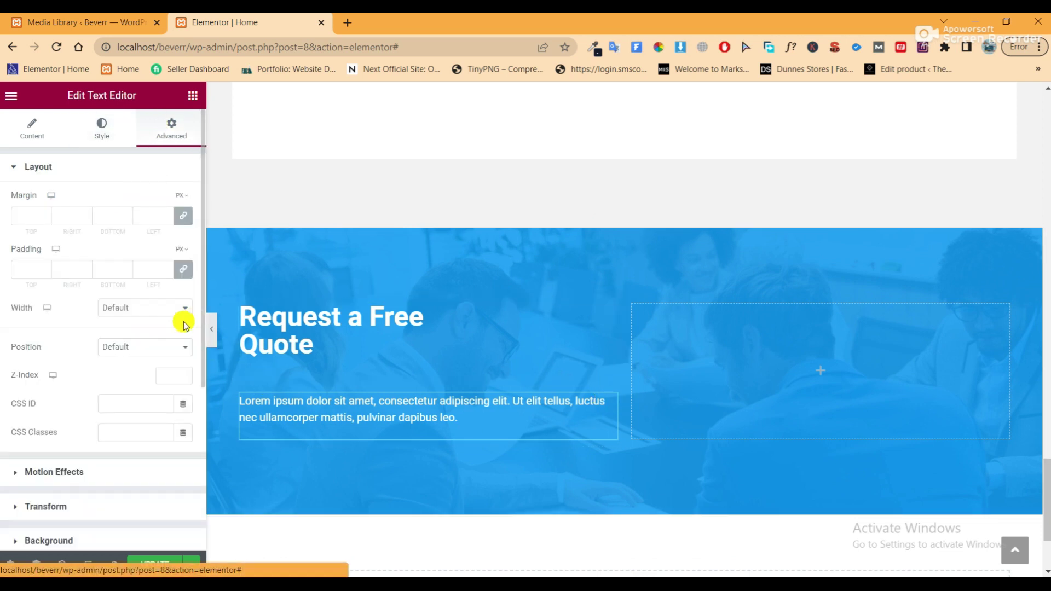
click(183, 272)
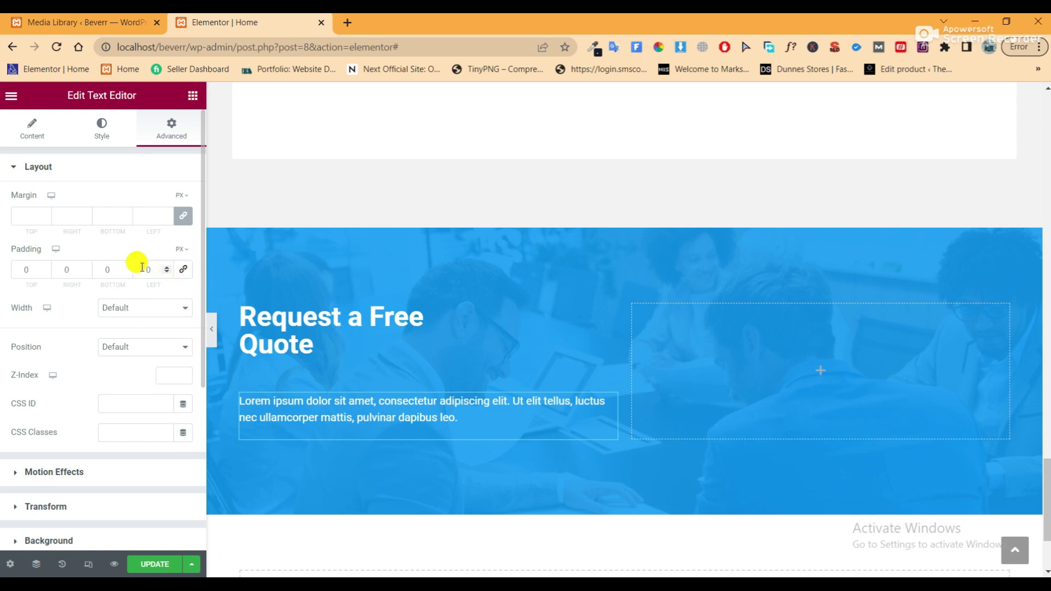
text(300)
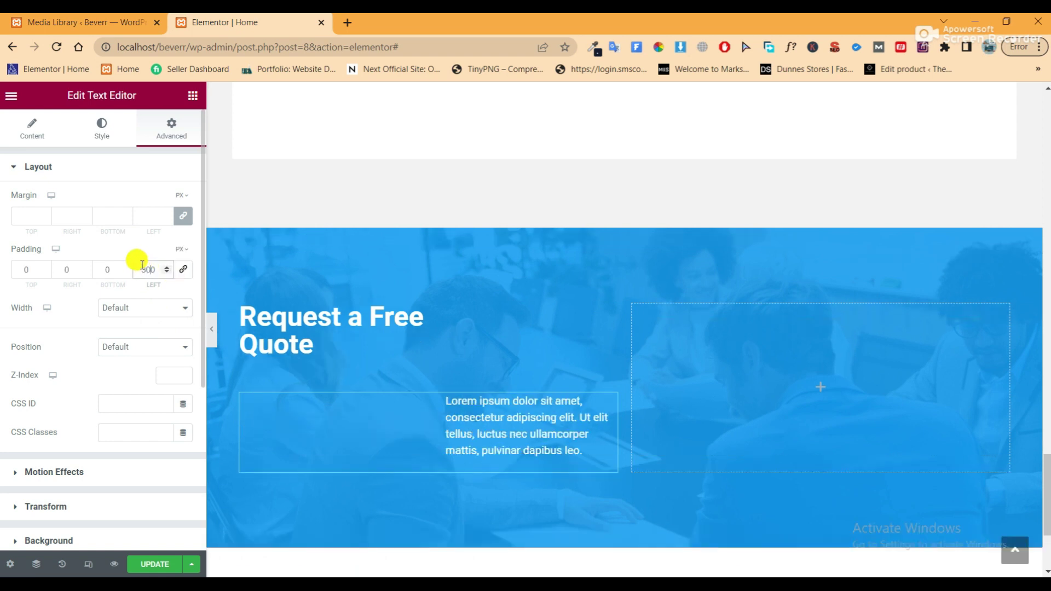
key(BackSpace)
key(BackSpace)
key(BackSpace)
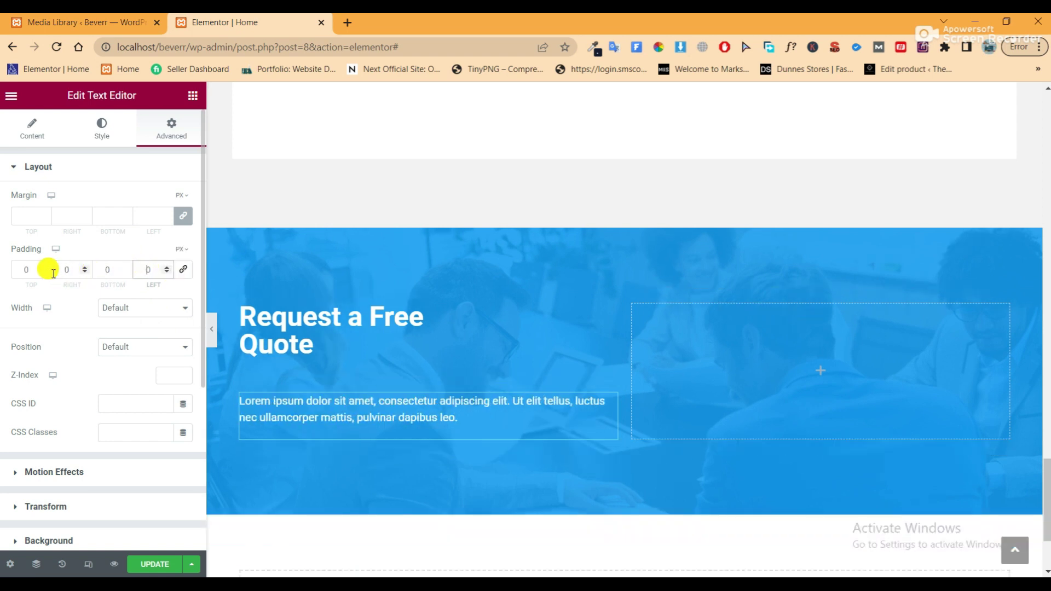
click(55, 273)
text(200)
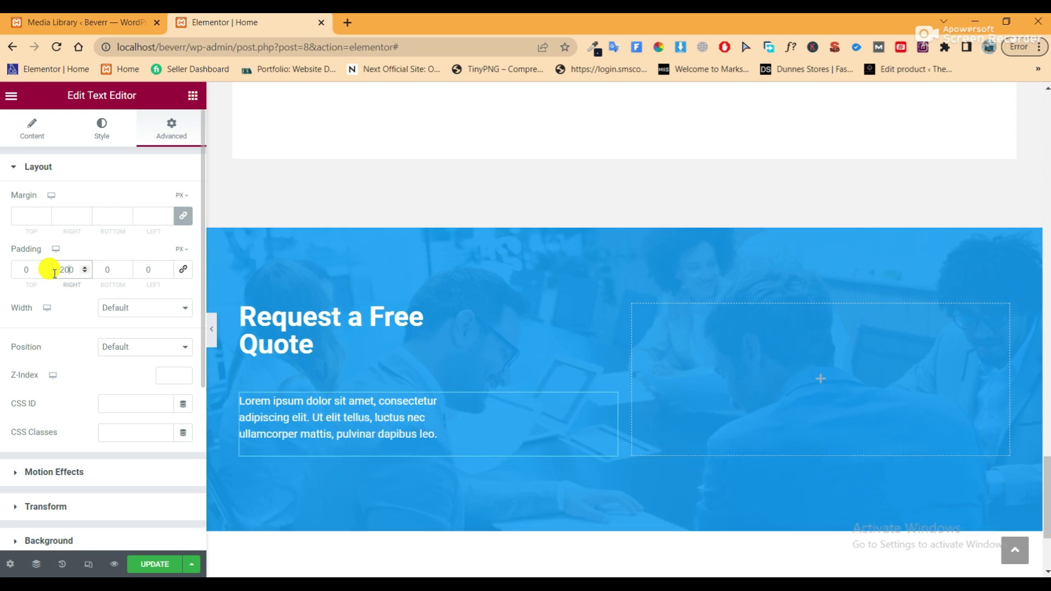
key(BackSpace)
key(BackSpace)
key(BackSpace)
text(10)
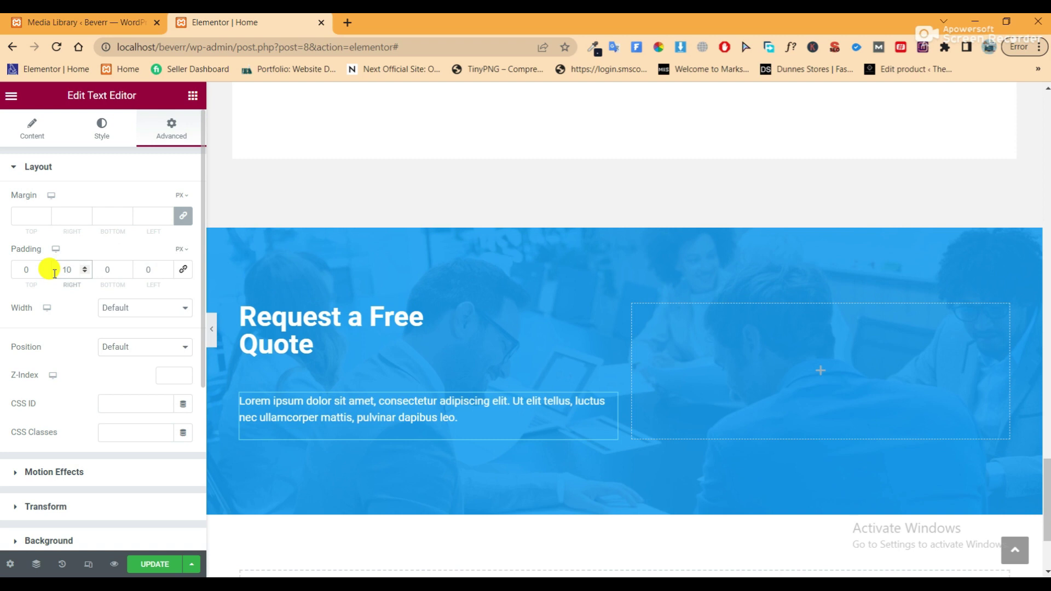
text(0)
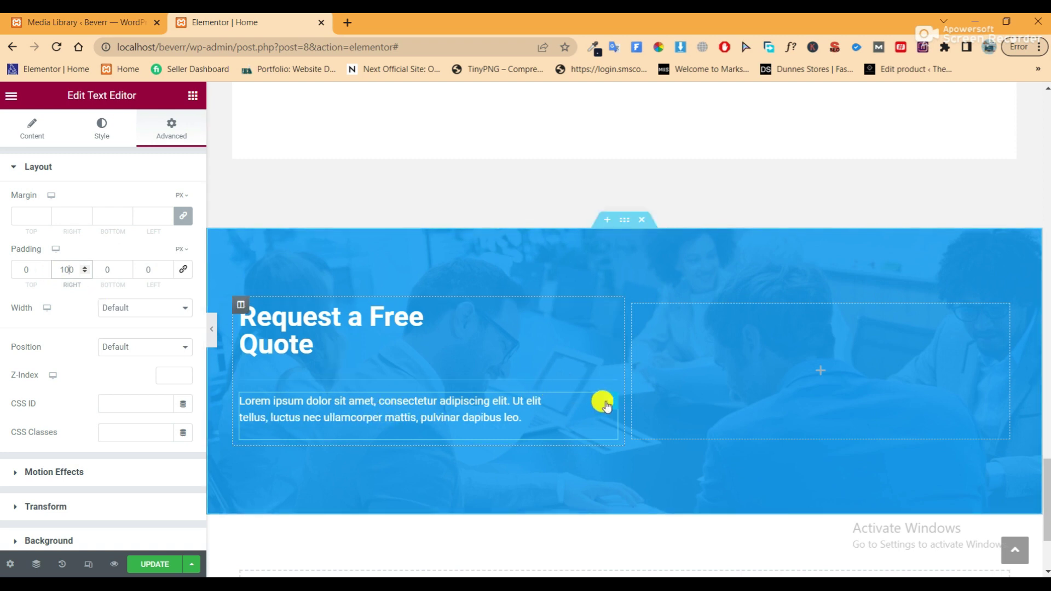
Unlink the paragraph's margins, set the top margin to -30 px, and update the page
click(183, 216)
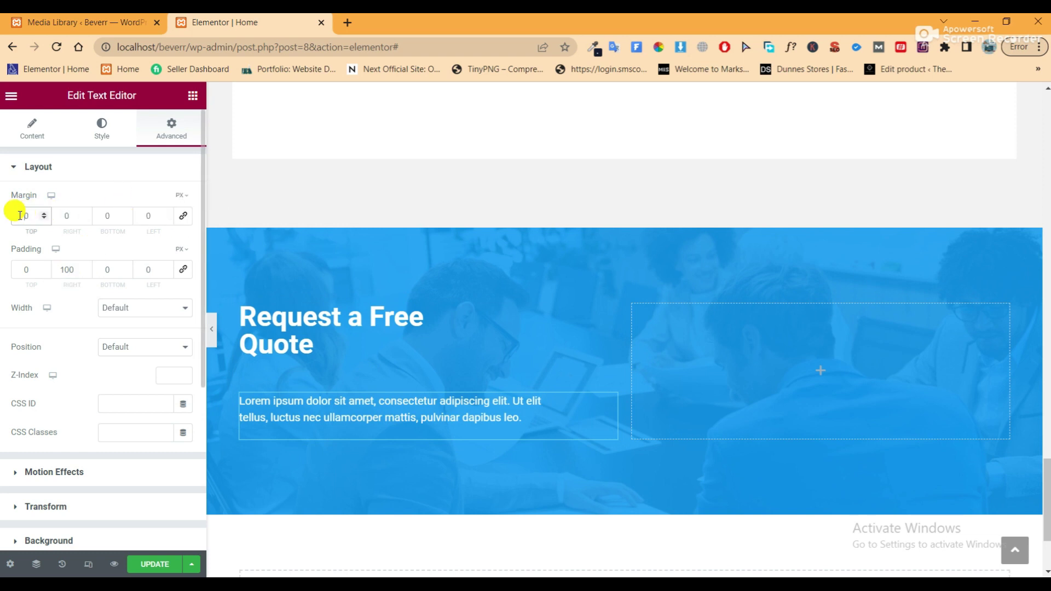
click(20, 216)
text(6)
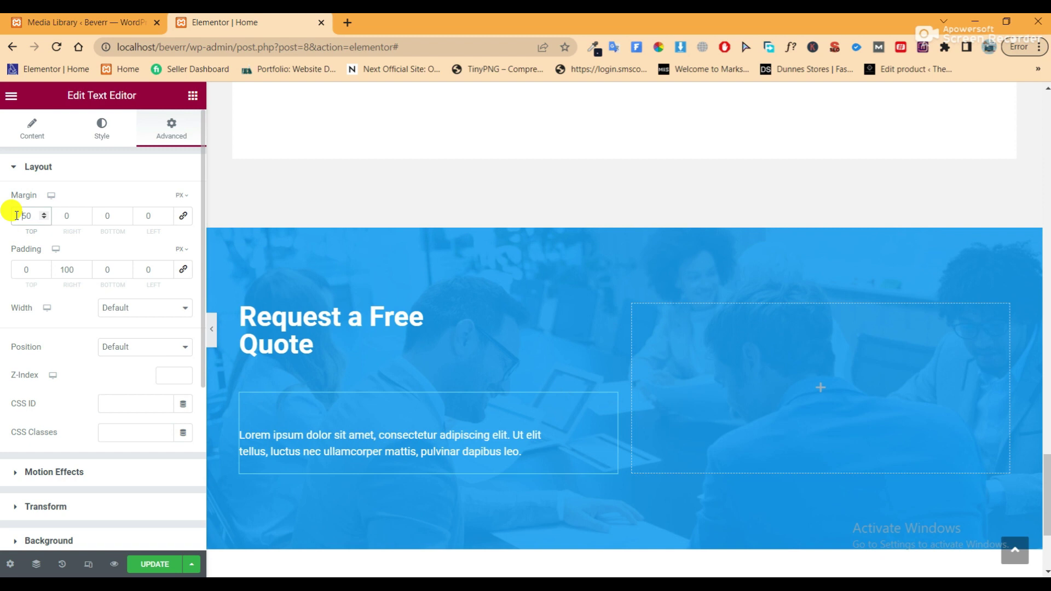
text(-)
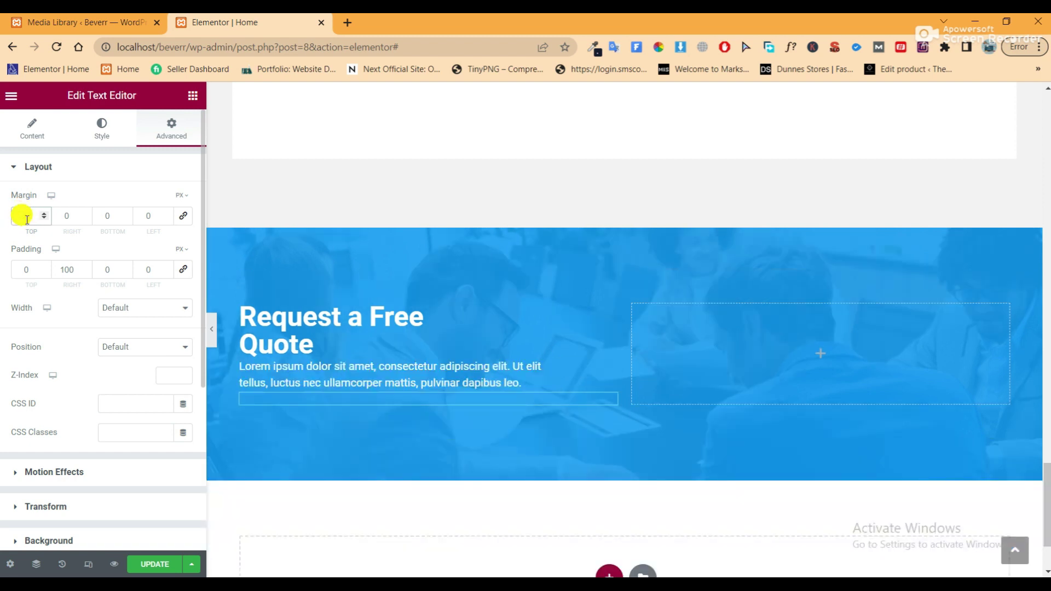
key(BackSpace)
text(-30)
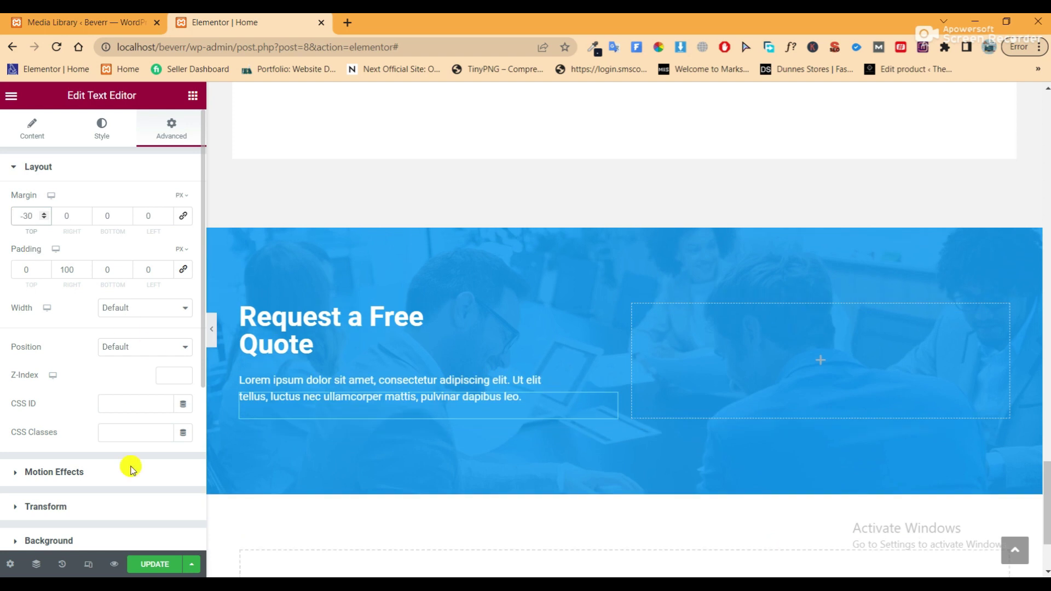
click(141, 565)
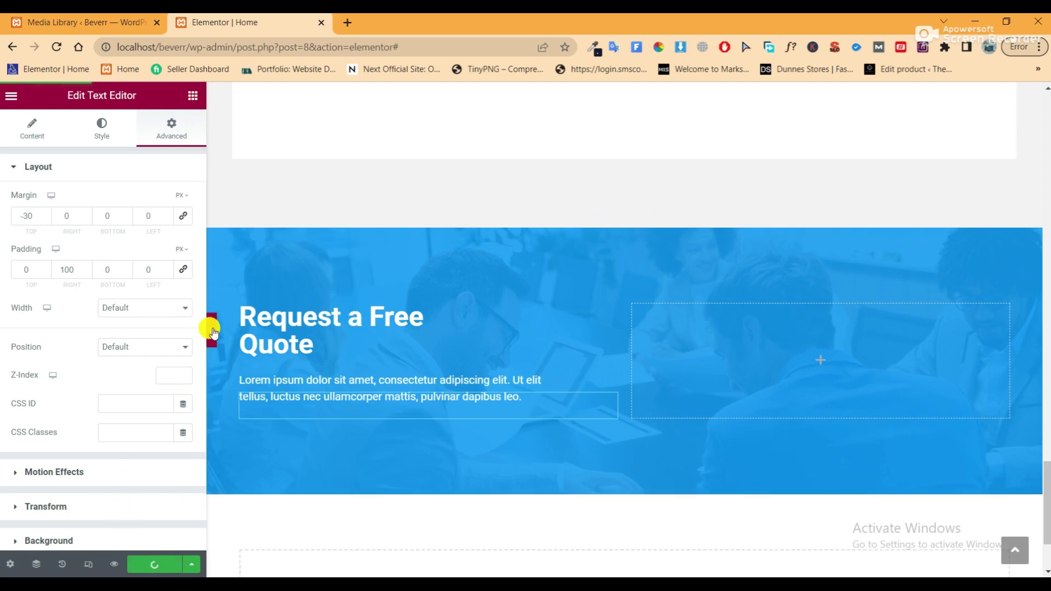
click(212, 329)
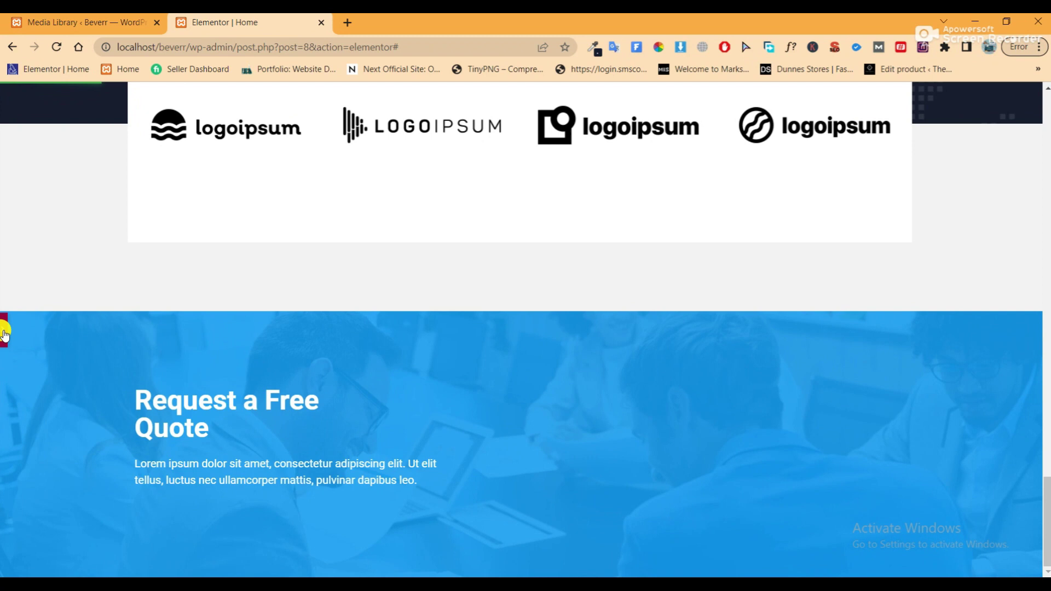
click(6, 335)
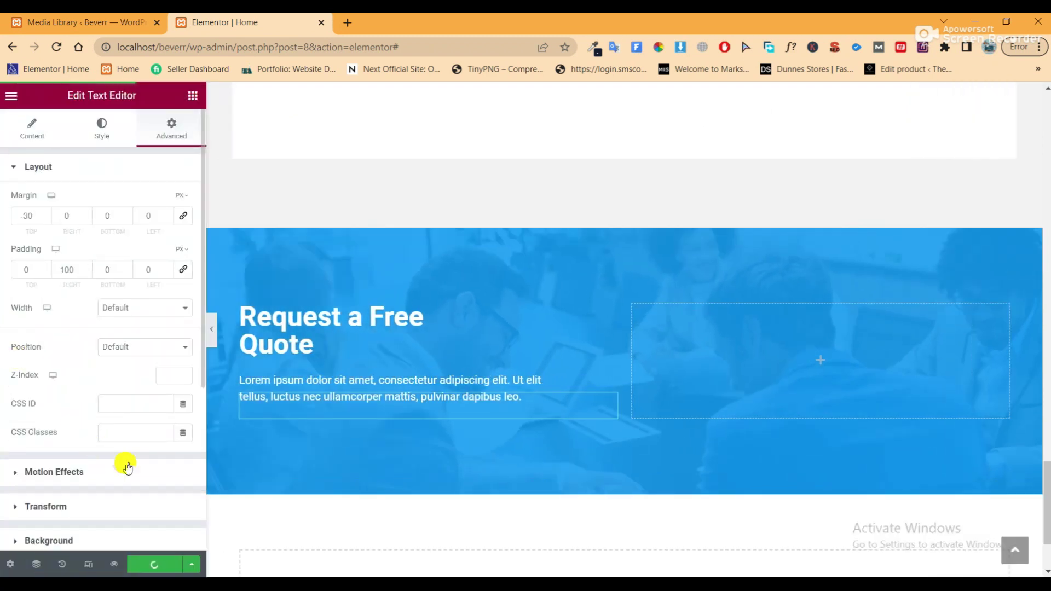
click(85, 28)
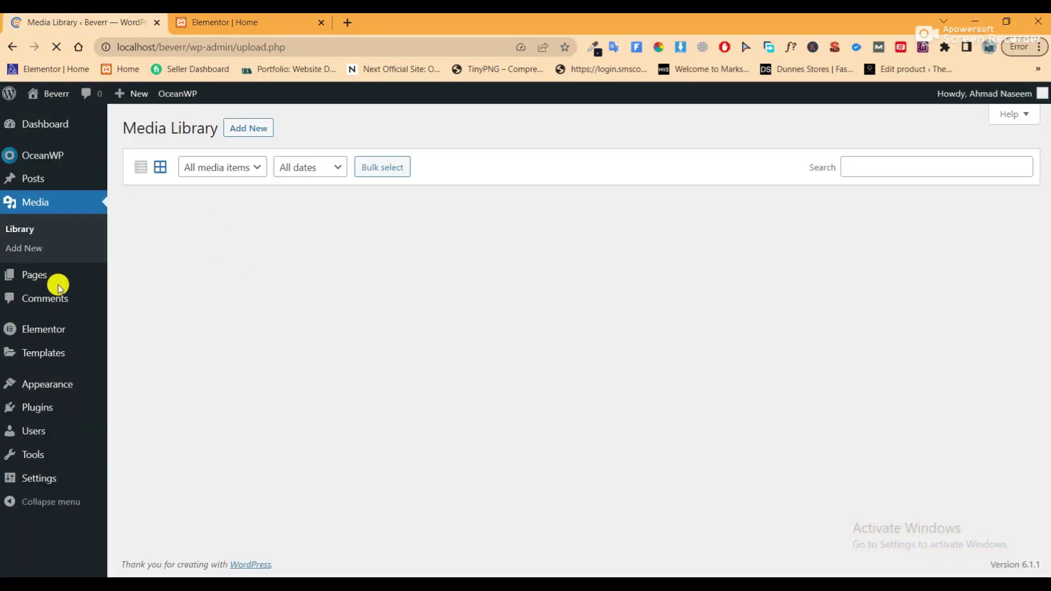
Search Add New Plugins for 'Metfo', then install and activate MetForm
mouse_move(42, 410)
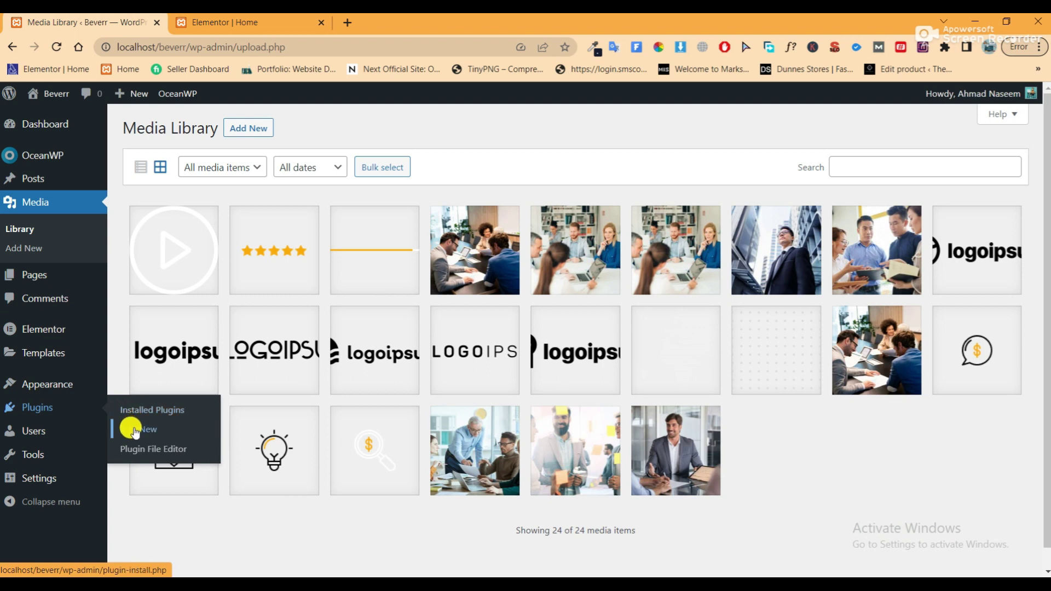
click(141, 429)
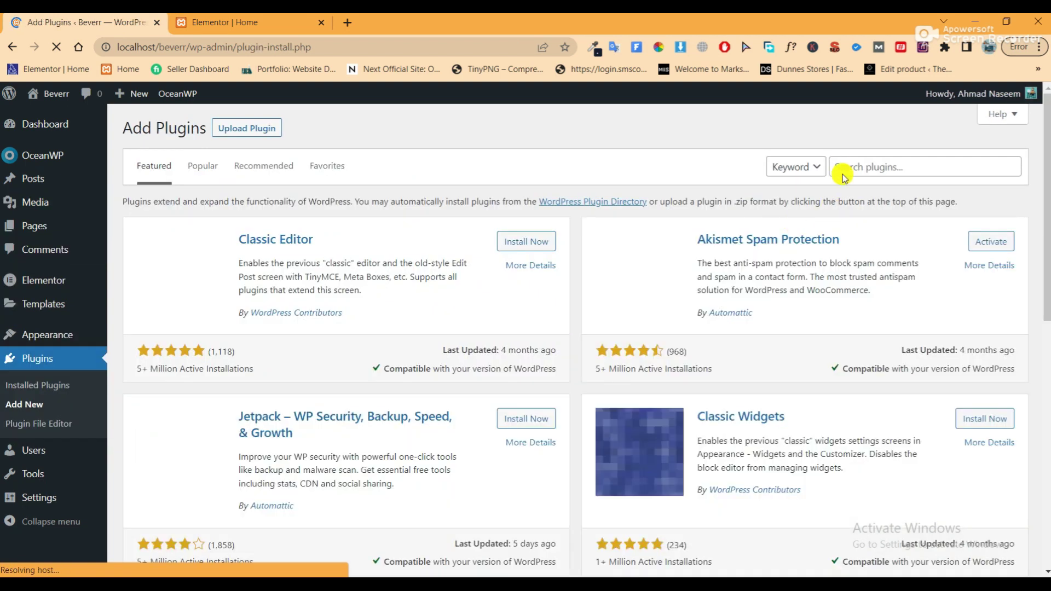
click(846, 167)
text(Me)
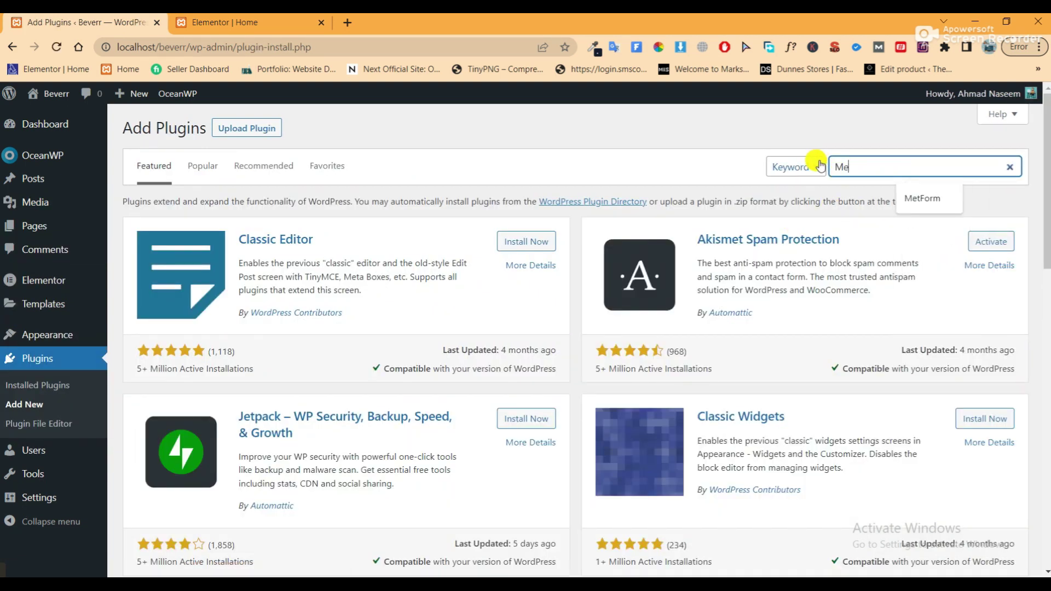
text(tform)
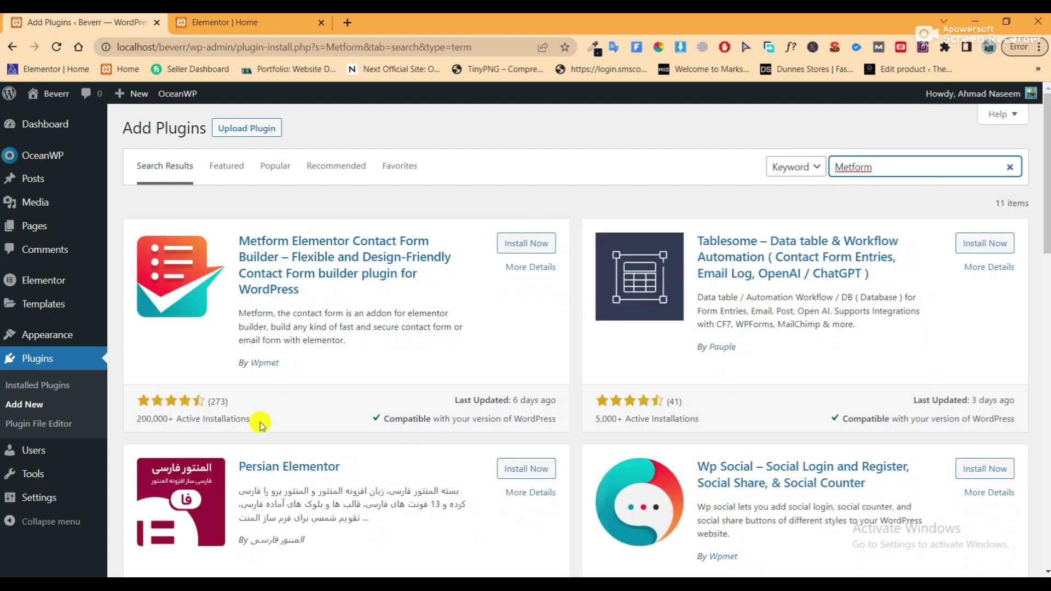
drag(131, 426, 219, 422)
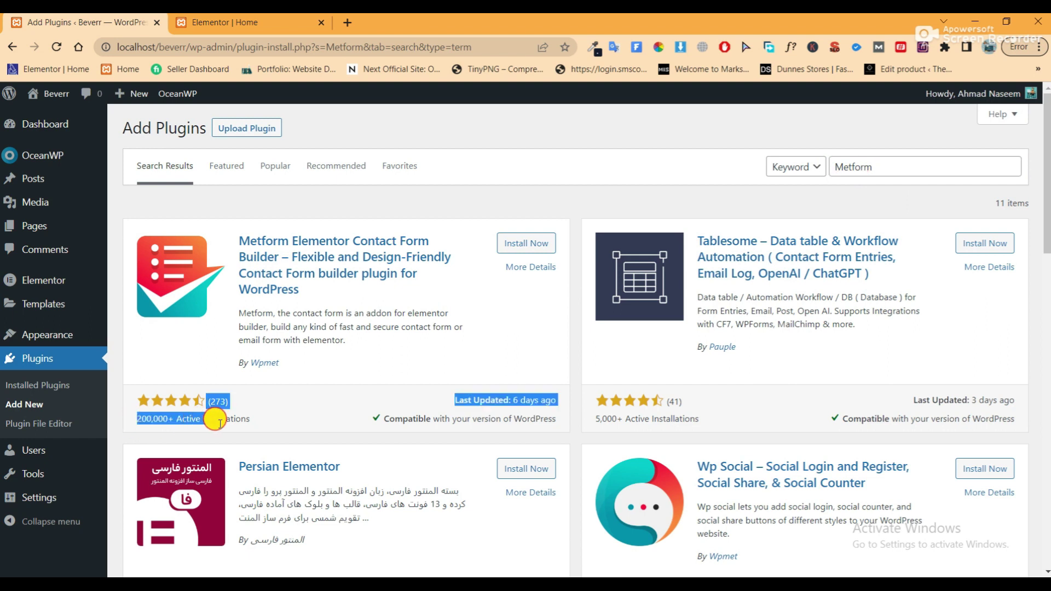
click(274, 431)
click(514, 242)
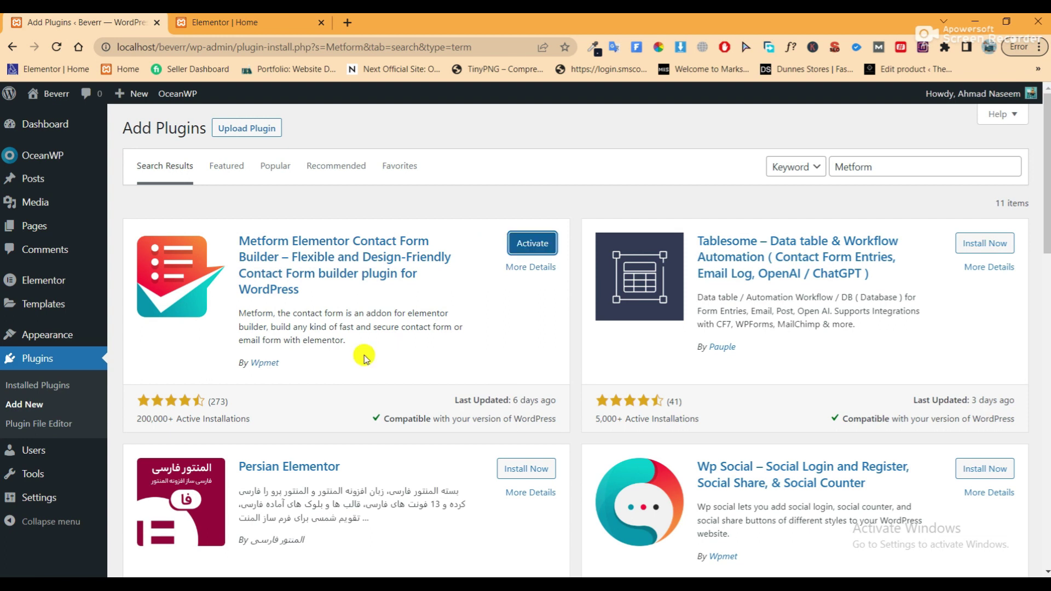
click(526, 242)
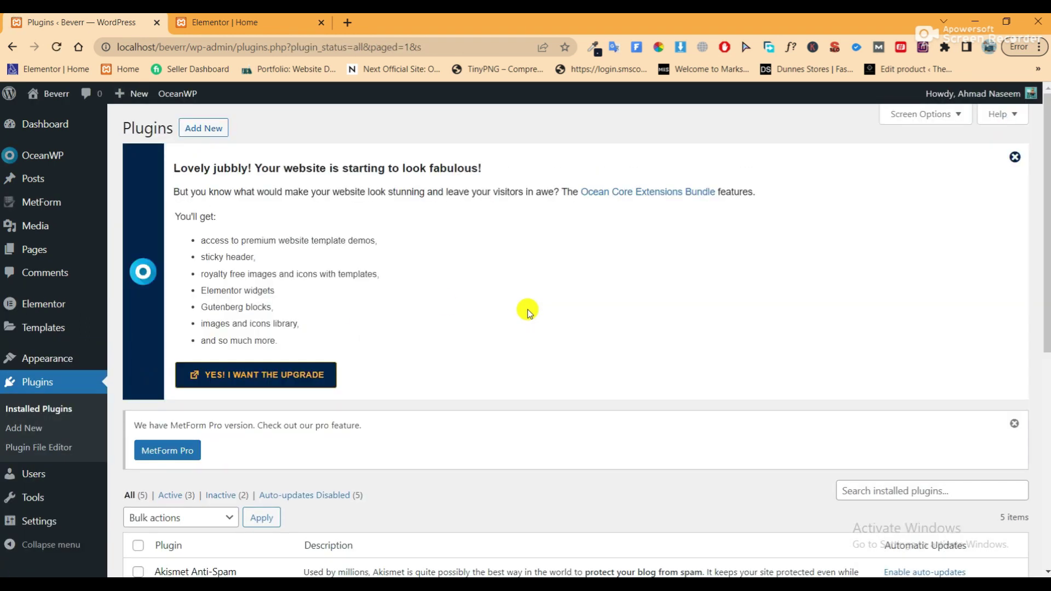
Return to the Elementor editor tab
scroll(429, 237, down, 5)
scroll(429, 241, up, 4)
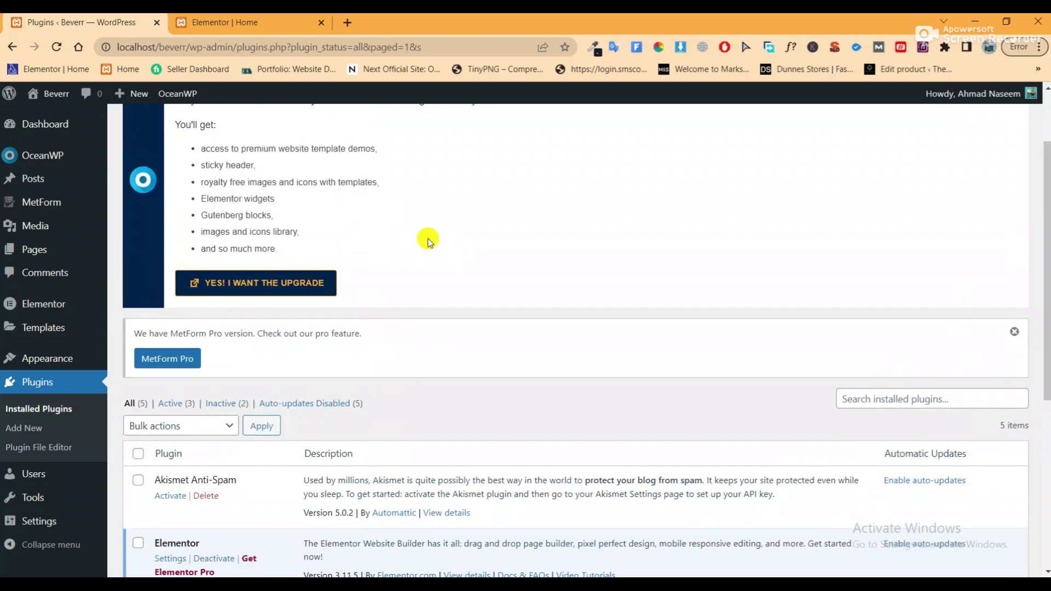
scroll(428, 239, up, 2)
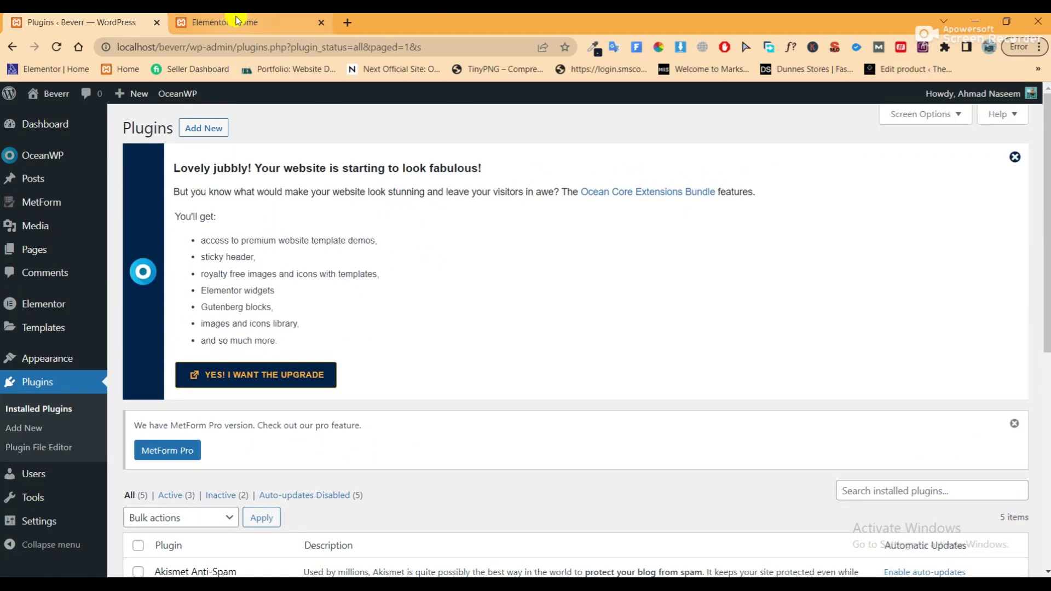
click(237, 21)
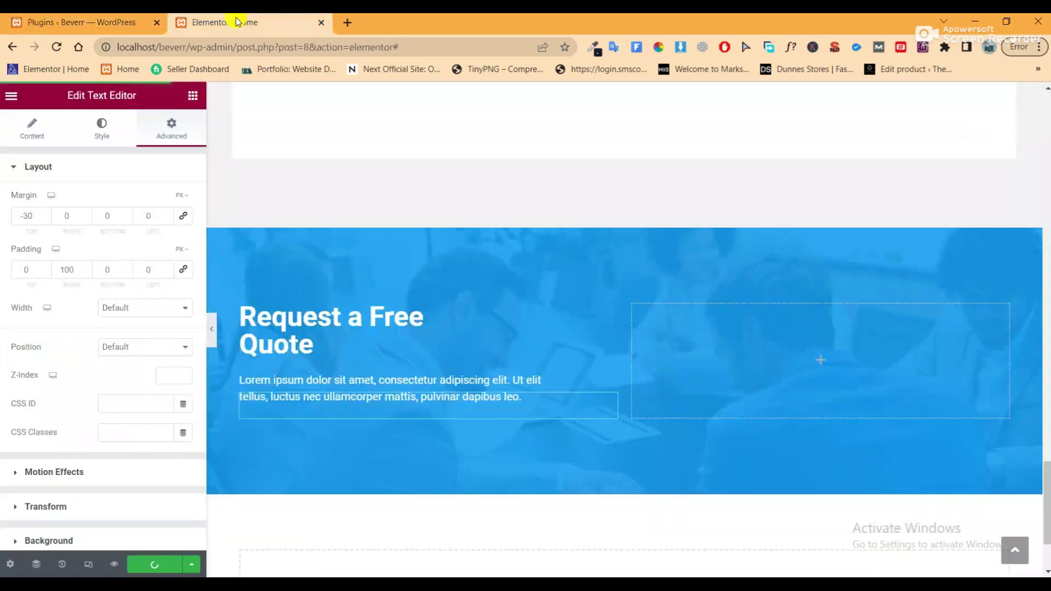
Reload the Elementor editor and scroll down to the blue Request a Free Quote section
click(55, 48)
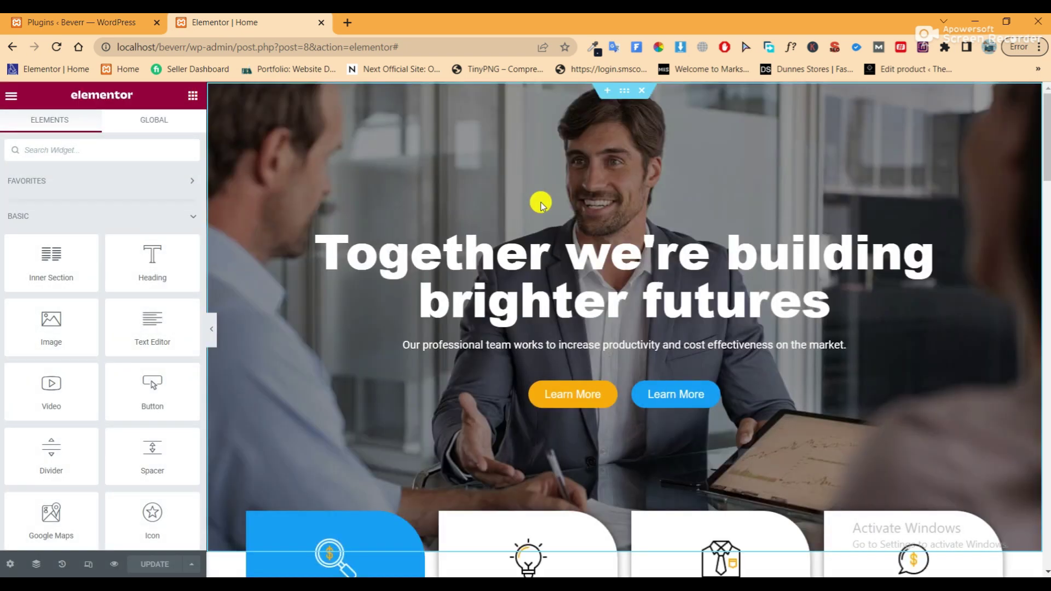
scroll(542, 206, down, 10)
scroll(546, 212, down, 15)
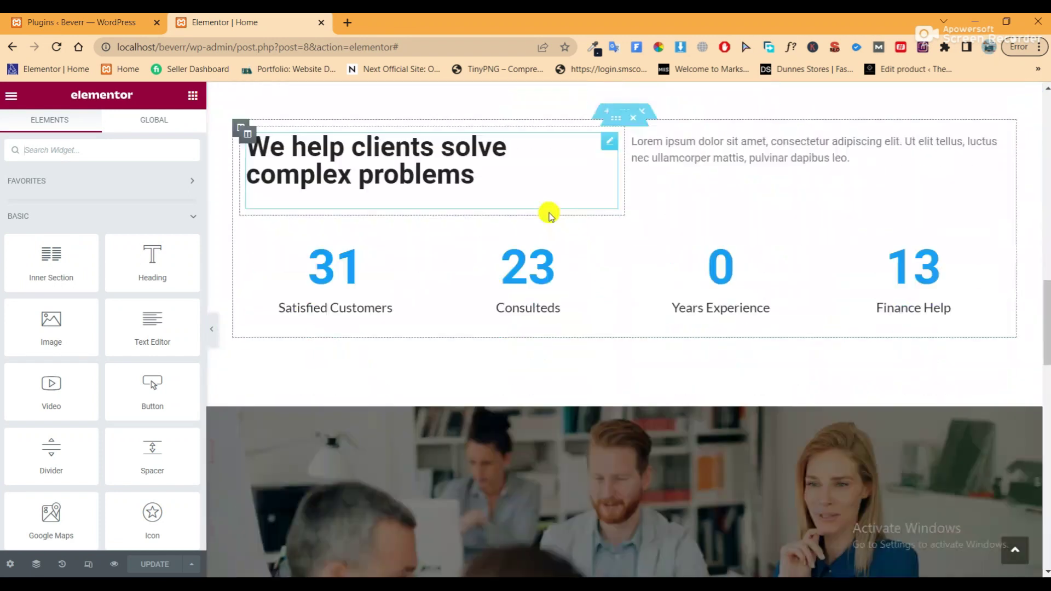
scroll(550, 218, down, 6)
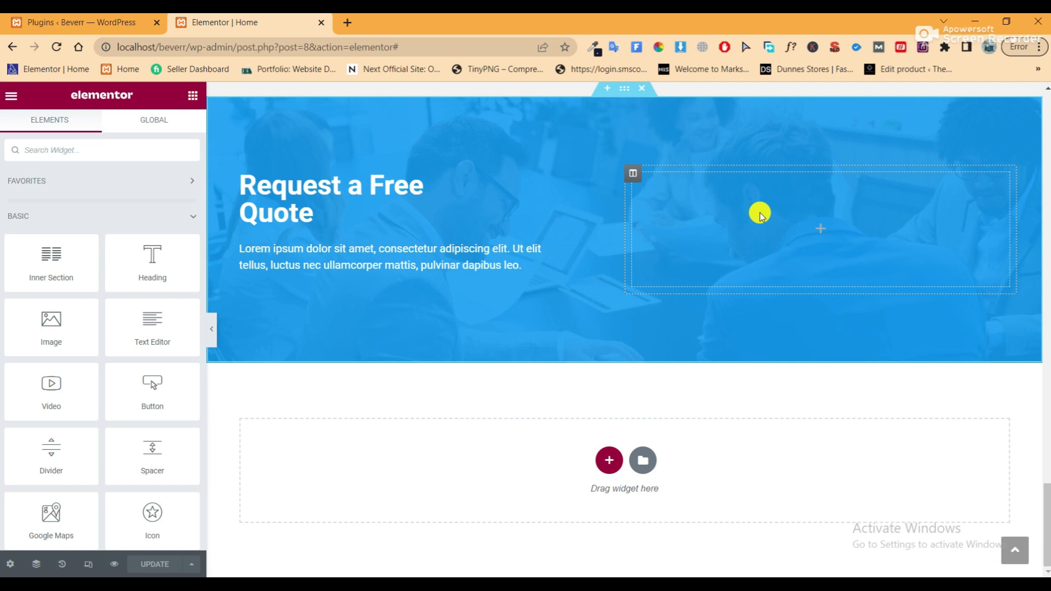
Drop an inner section into the blue section's right column and delete its second column
drag(47, 258, 887, 228)
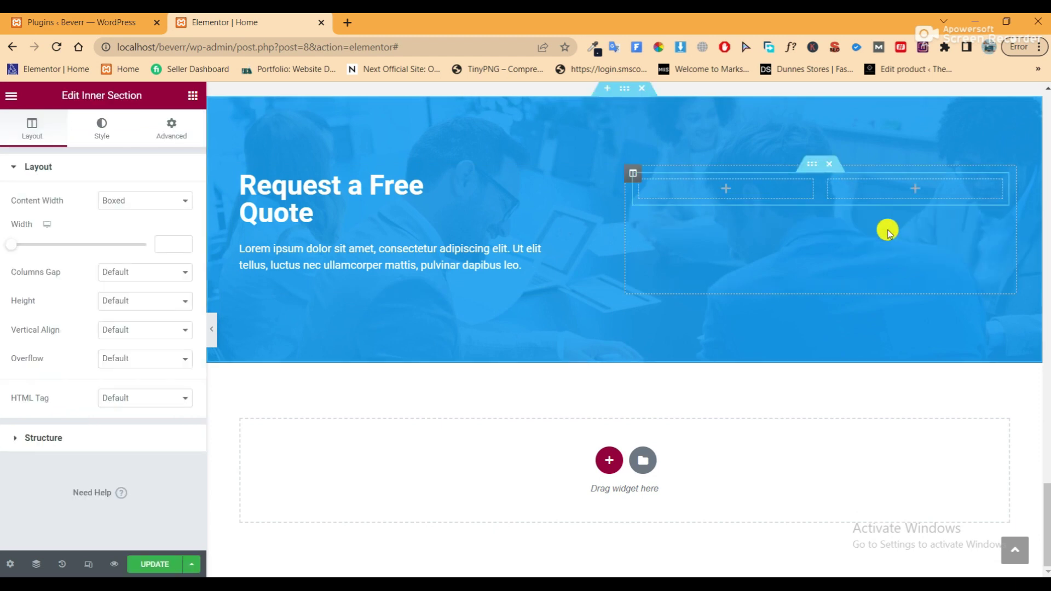
right_click(827, 173)
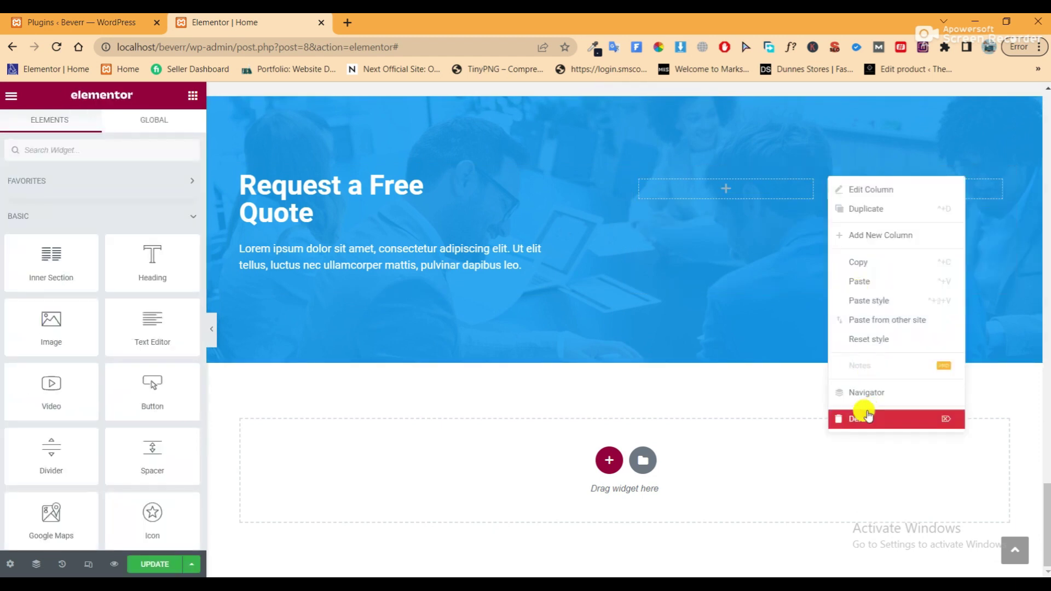
click(860, 418)
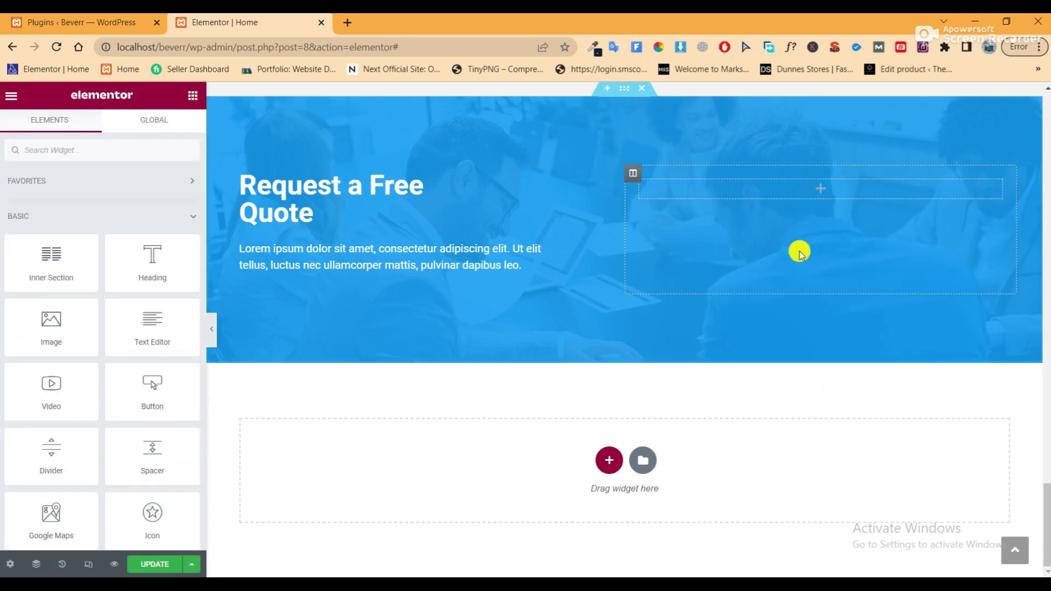
click(647, 186)
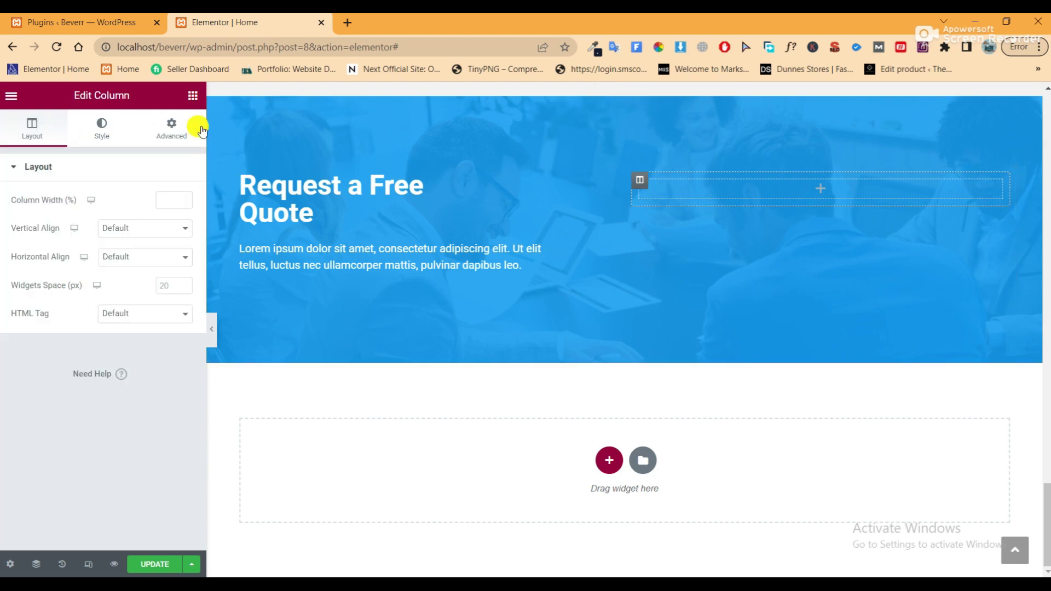
click(191, 97)
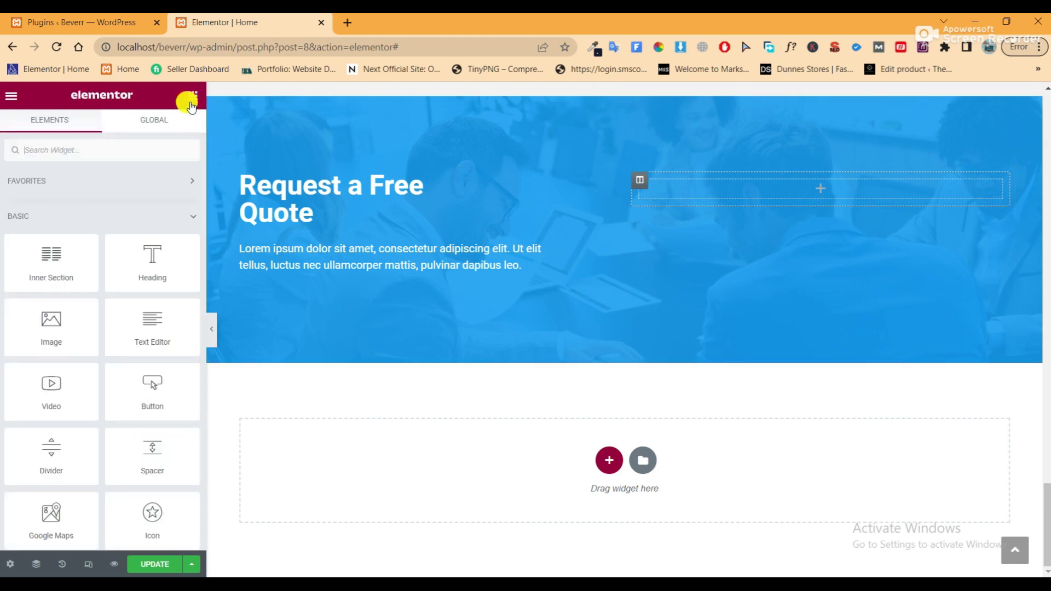
click(640, 186)
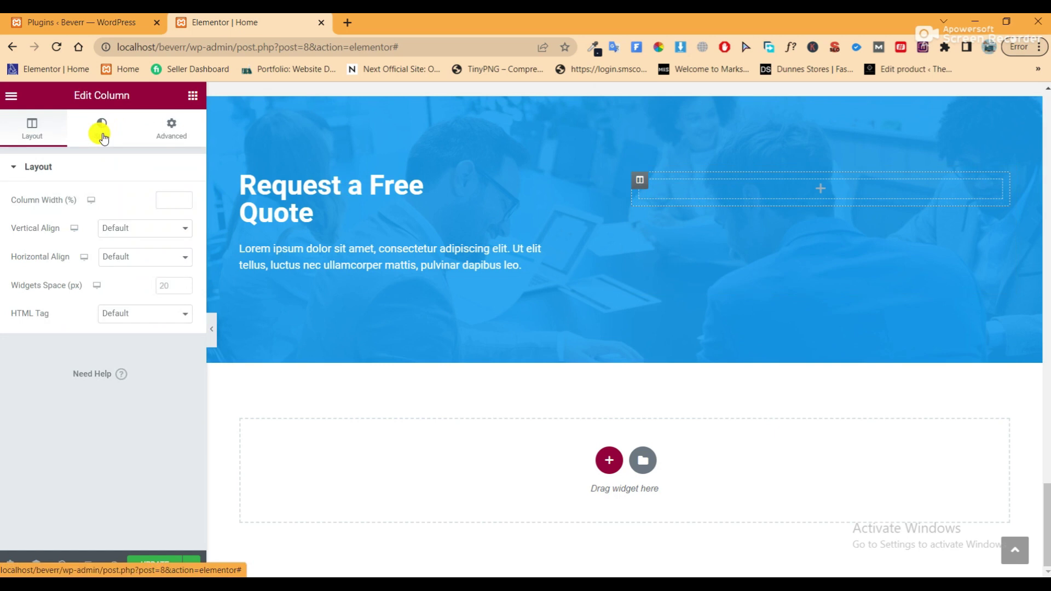
click(107, 133)
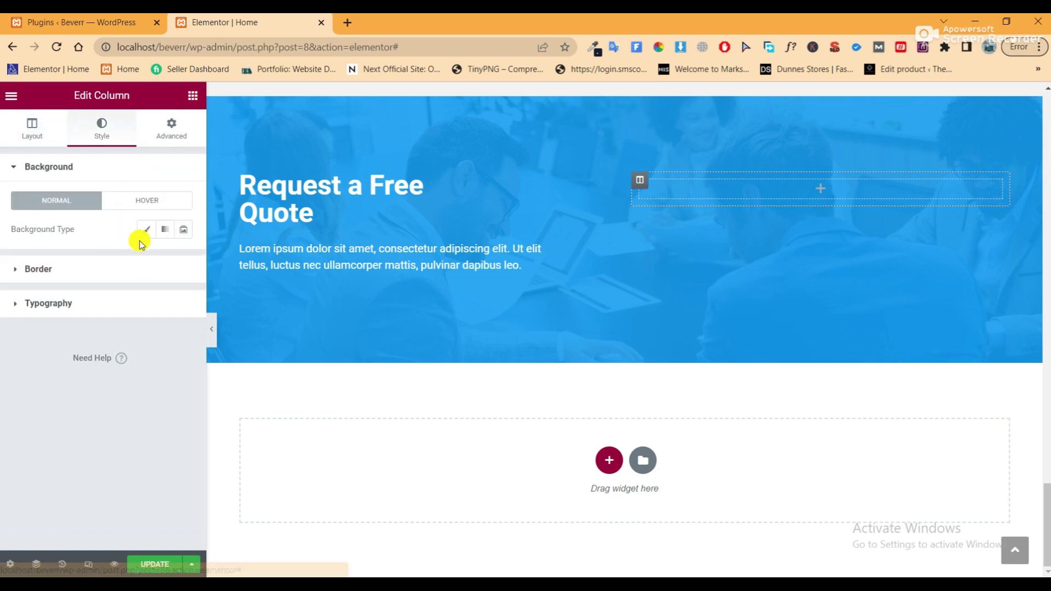
Give the inner column a classic background in the Secondary orange global colour
click(146, 231)
click(165, 258)
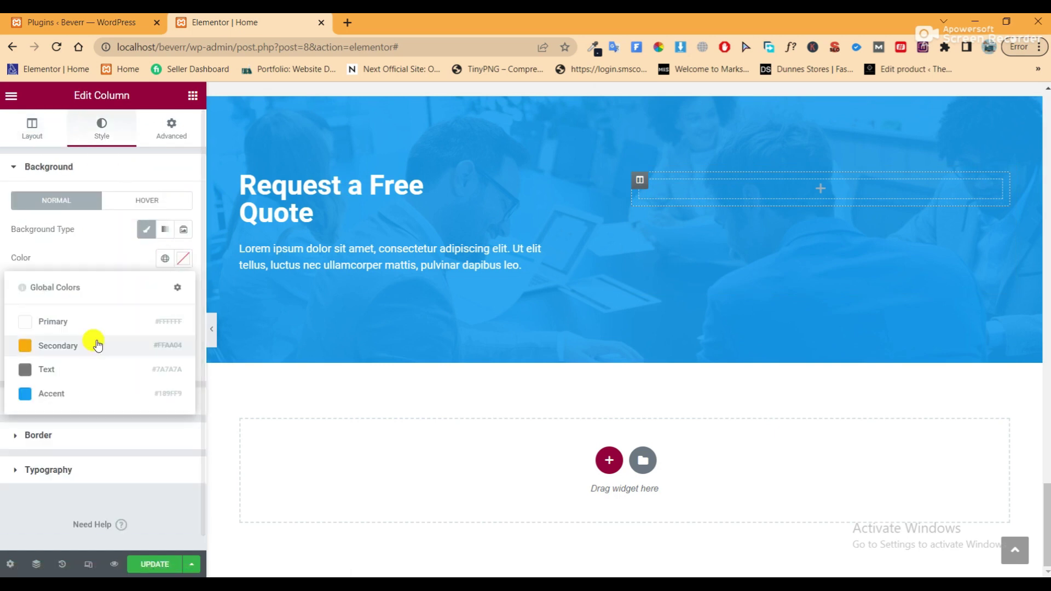
click(94, 343)
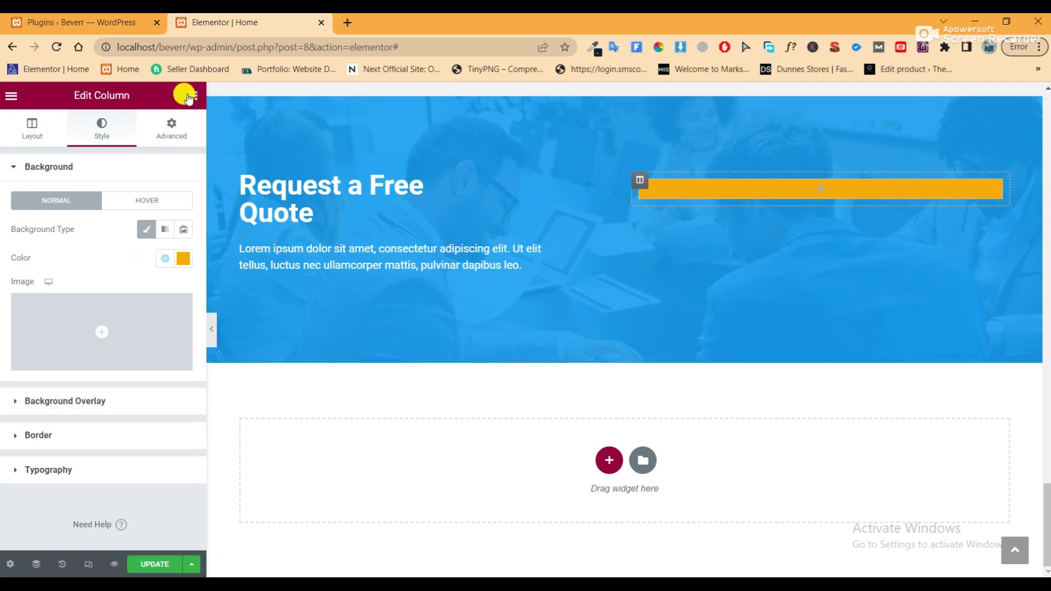
Add a heading to the orange column titled 'Request a Free Quote', pasted from the notes
click(191, 97)
drag(150, 270, 782, 188)
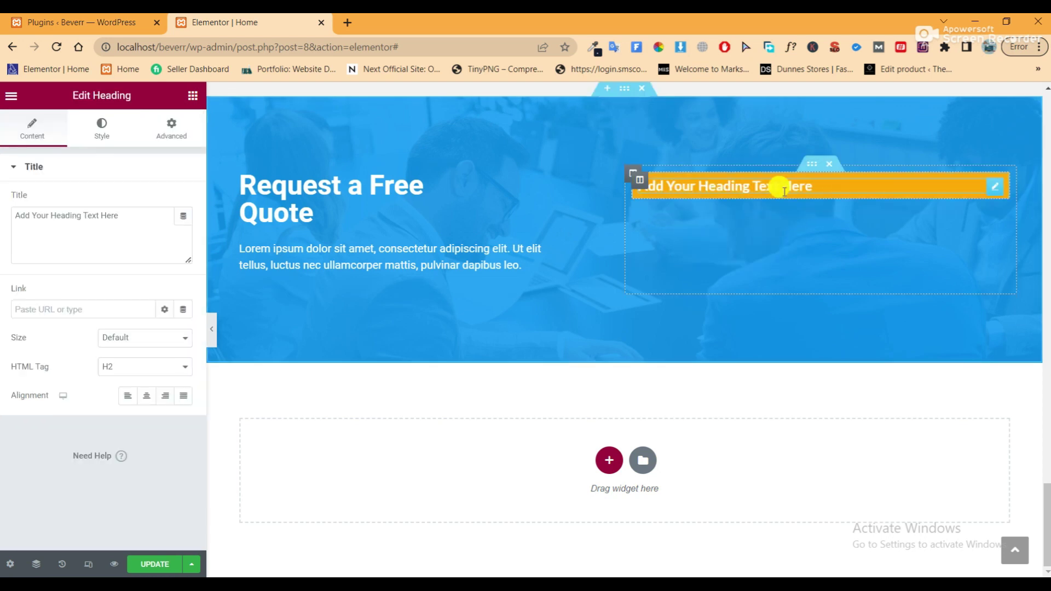
triple_click(122, 213)
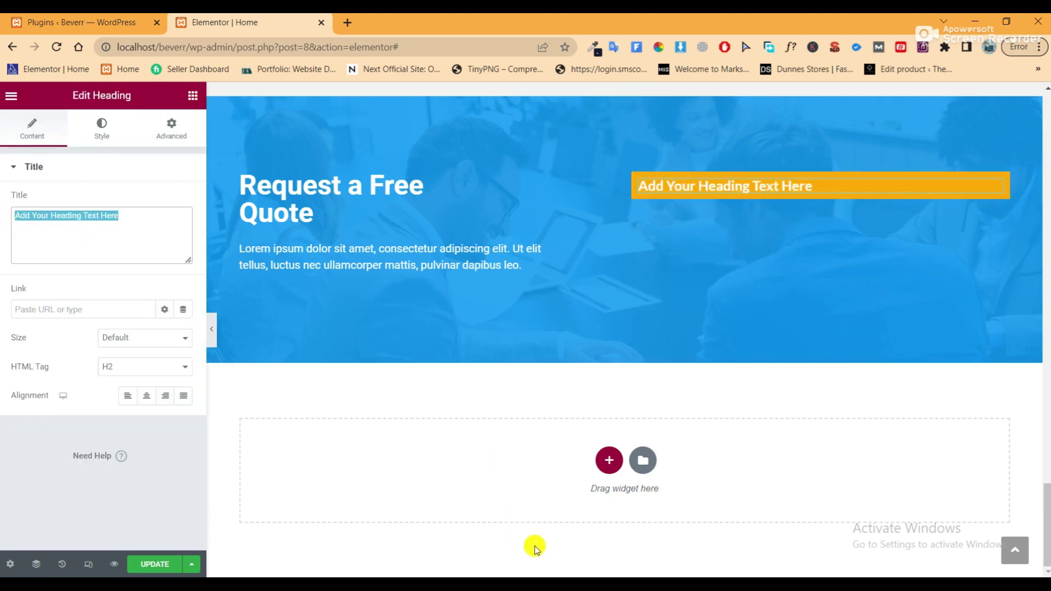
click(547, 575)
right_click(310, 446)
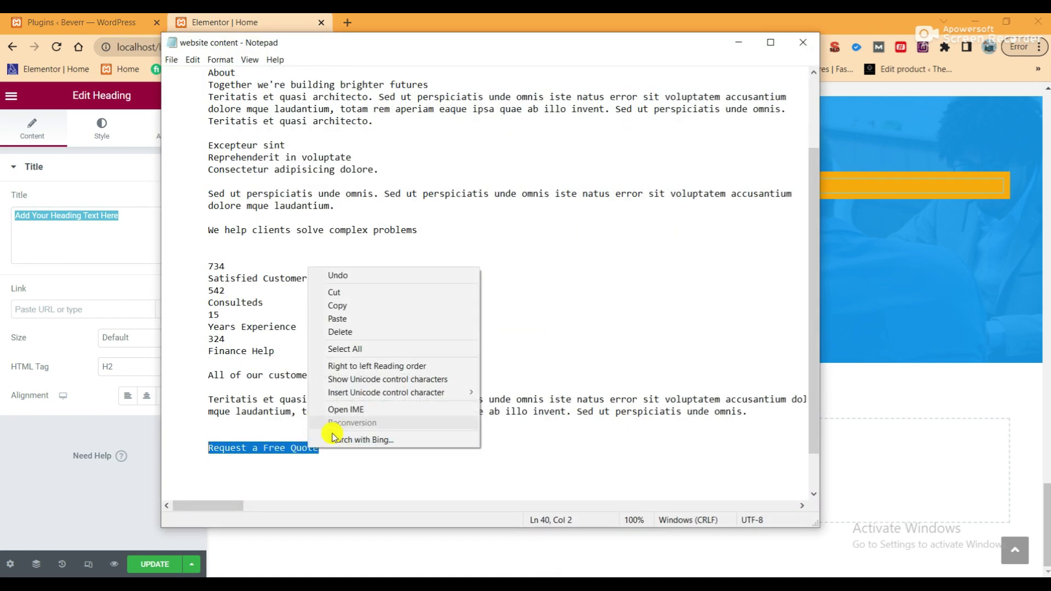
click(338, 306)
click(106, 215)
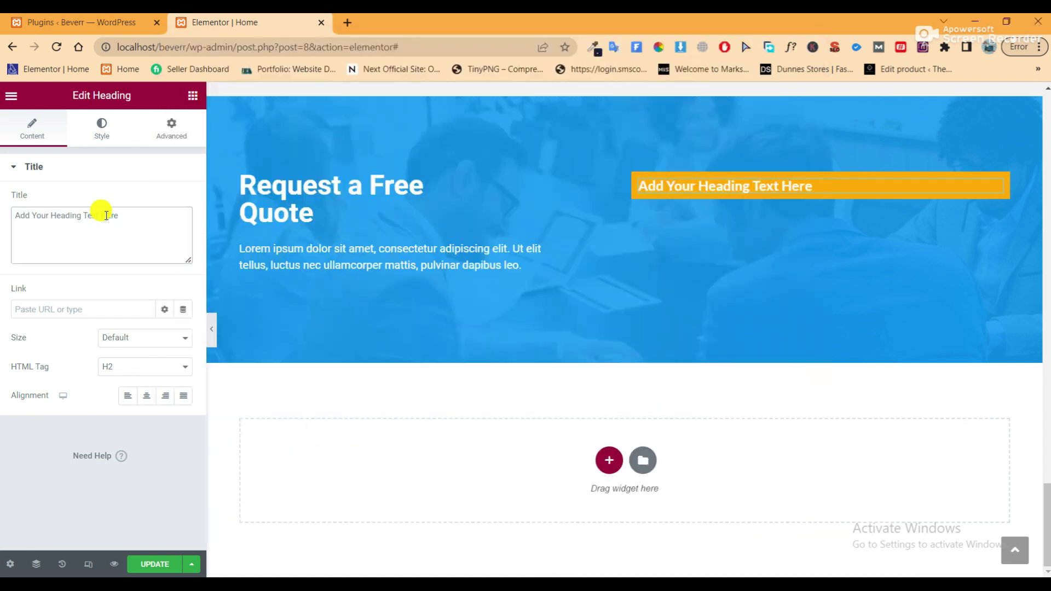
drag(118, 214, 17, 217)
right_click(28, 216)
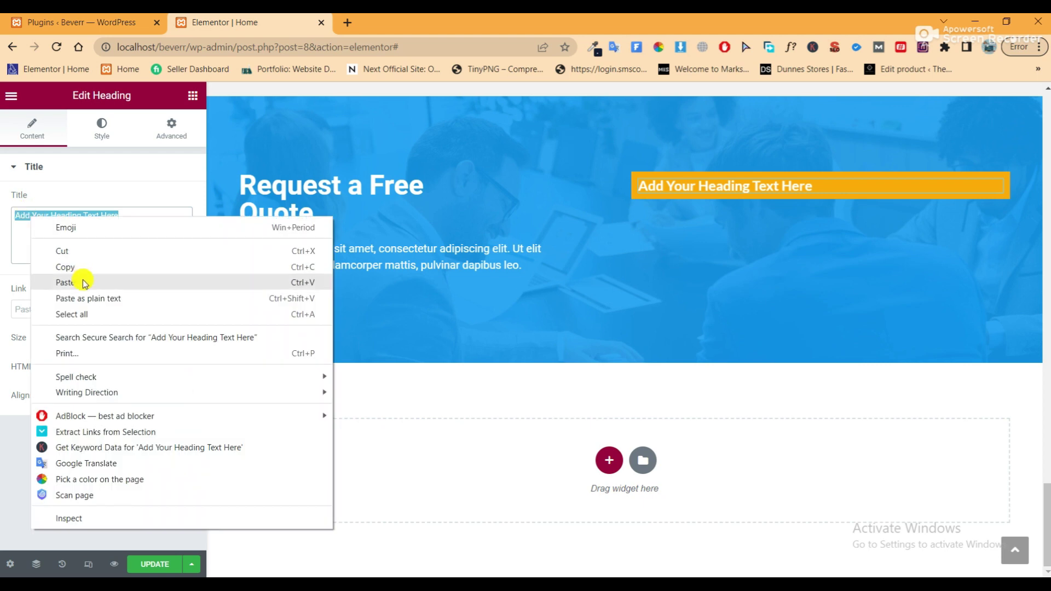
click(64, 282)
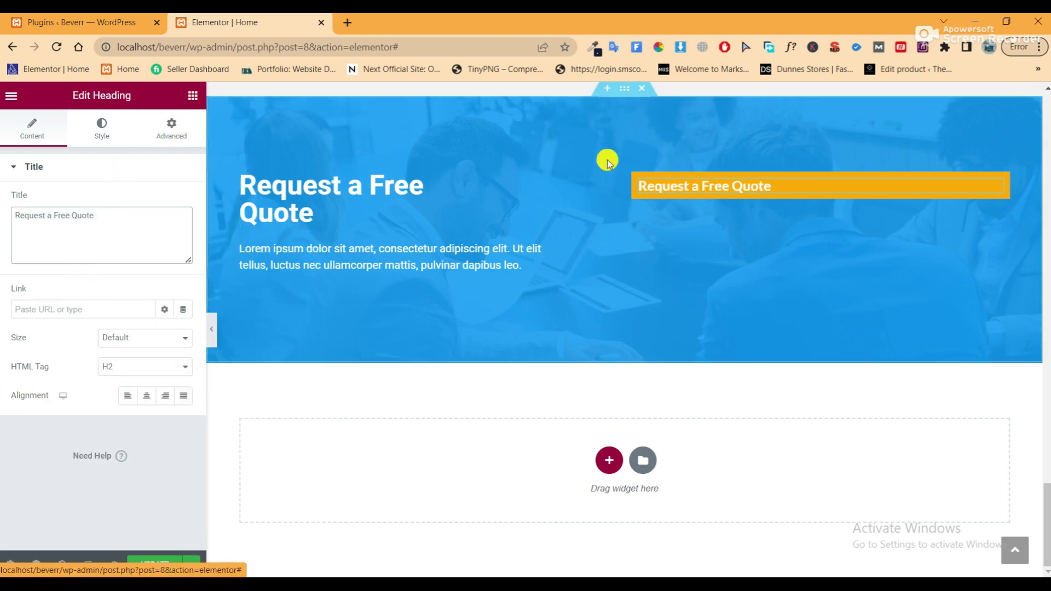
click(640, 180)
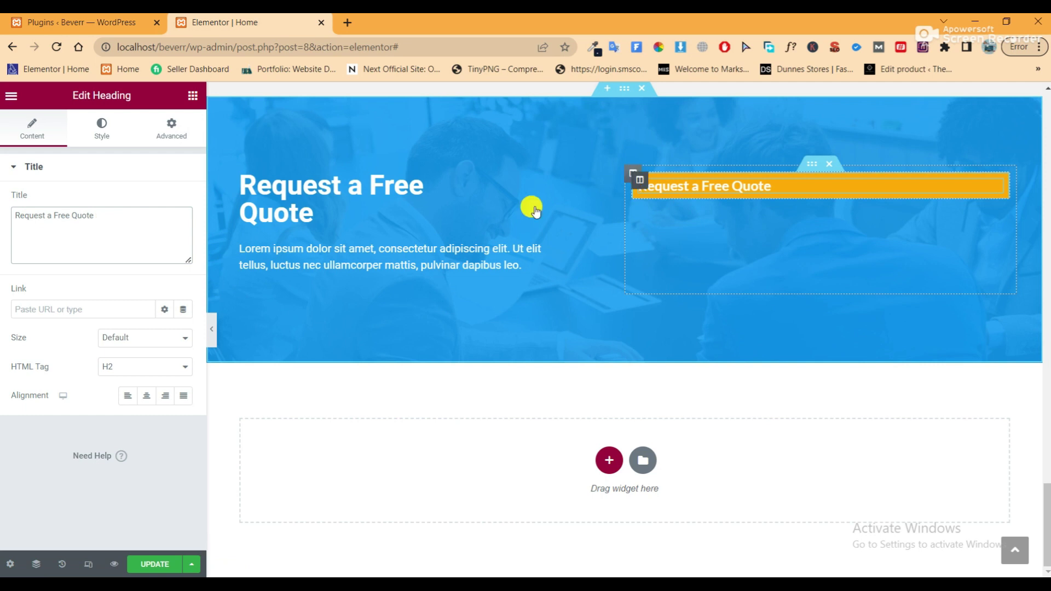
Set the orange heading's typography to Roboto, 30 px size and 30 px line height
click(174, 135)
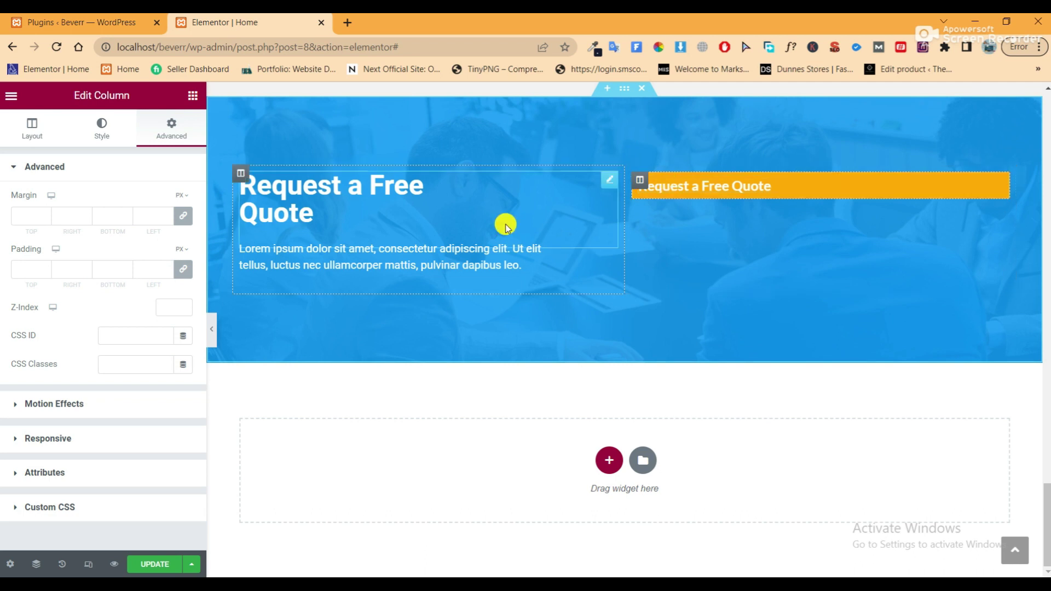
click(750, 187)
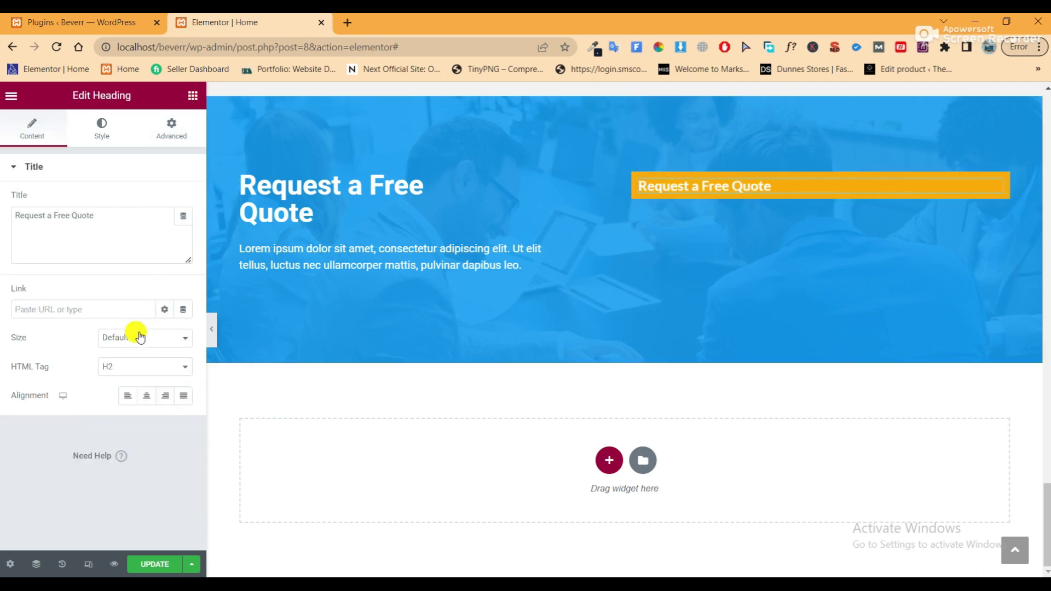
click(109, 131)
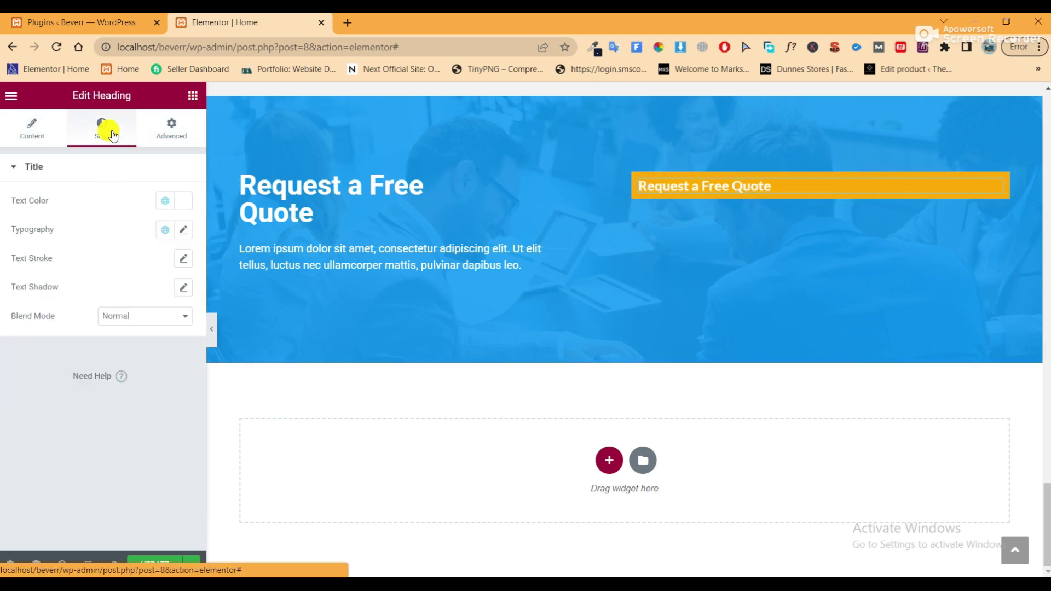
click(183, 201)
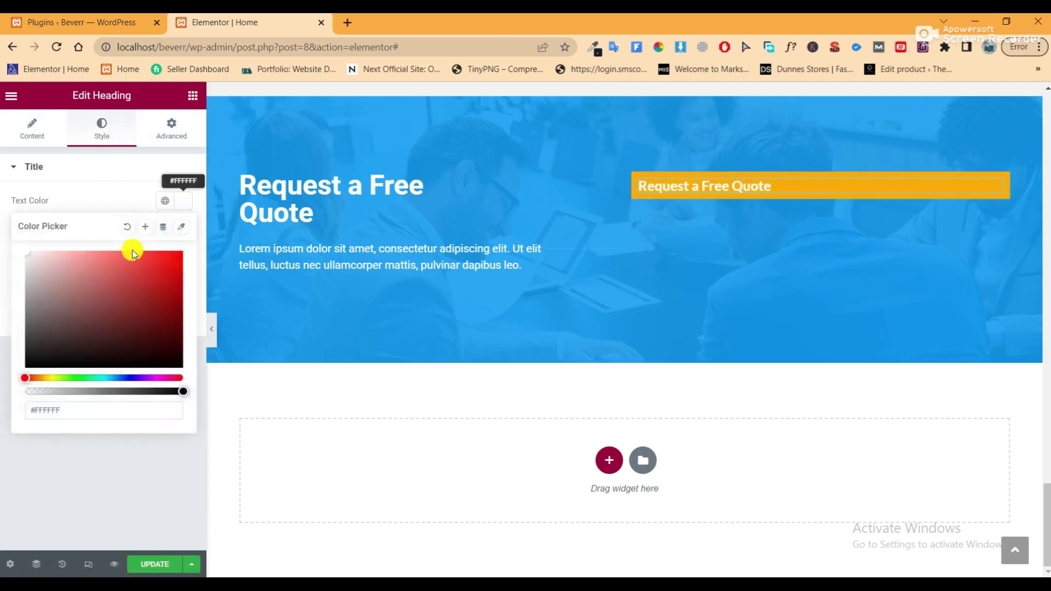
click(183, 201)
click(184, 234)
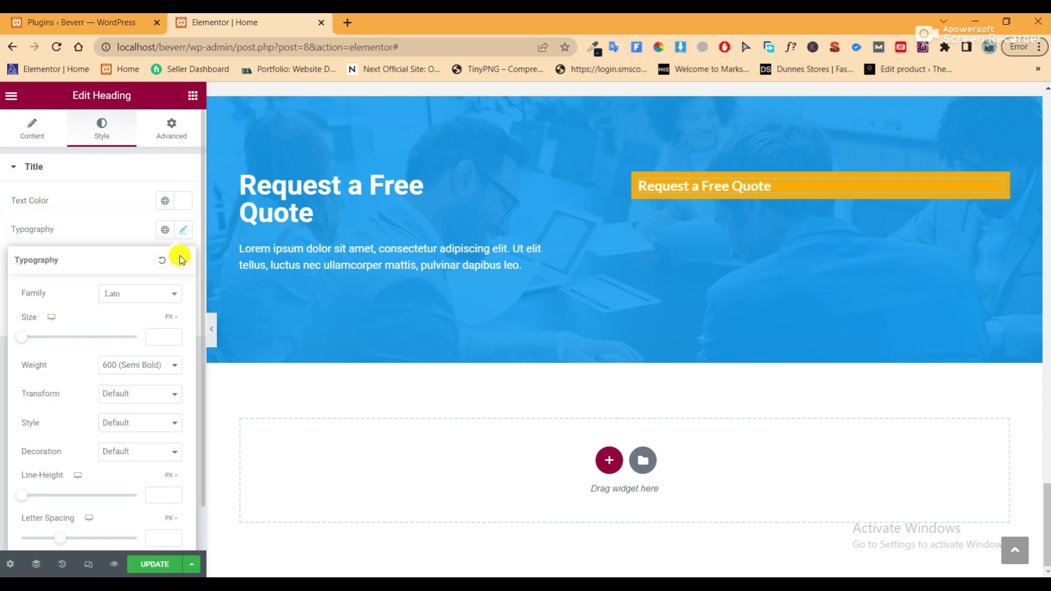
click(156, 293)
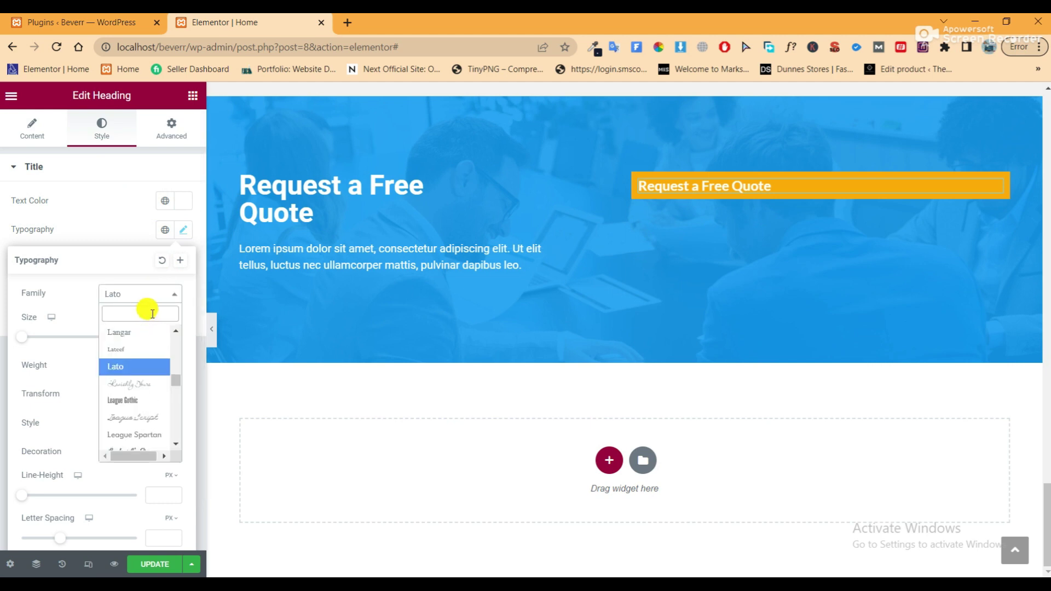
text(robo)
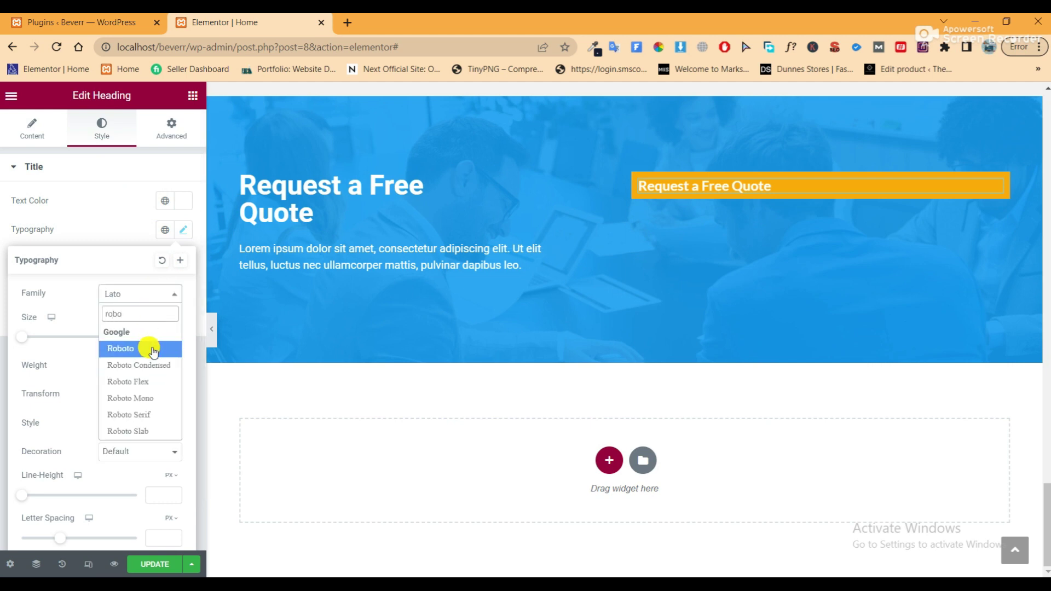
click(153, 350)
click(163, 333)
text(30)
click(155, 493)
text(30)
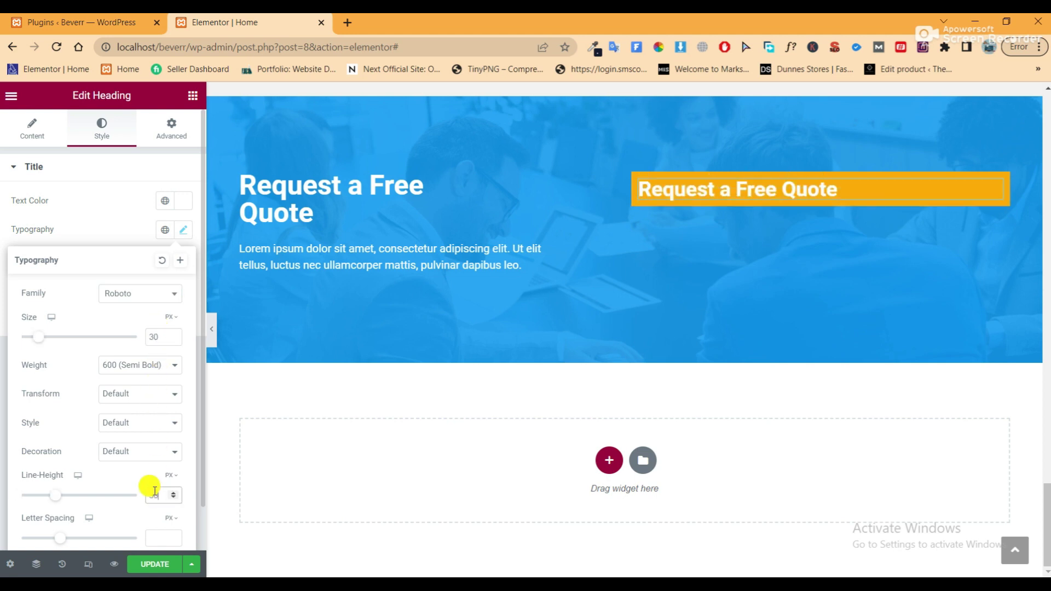
click(636, 181)
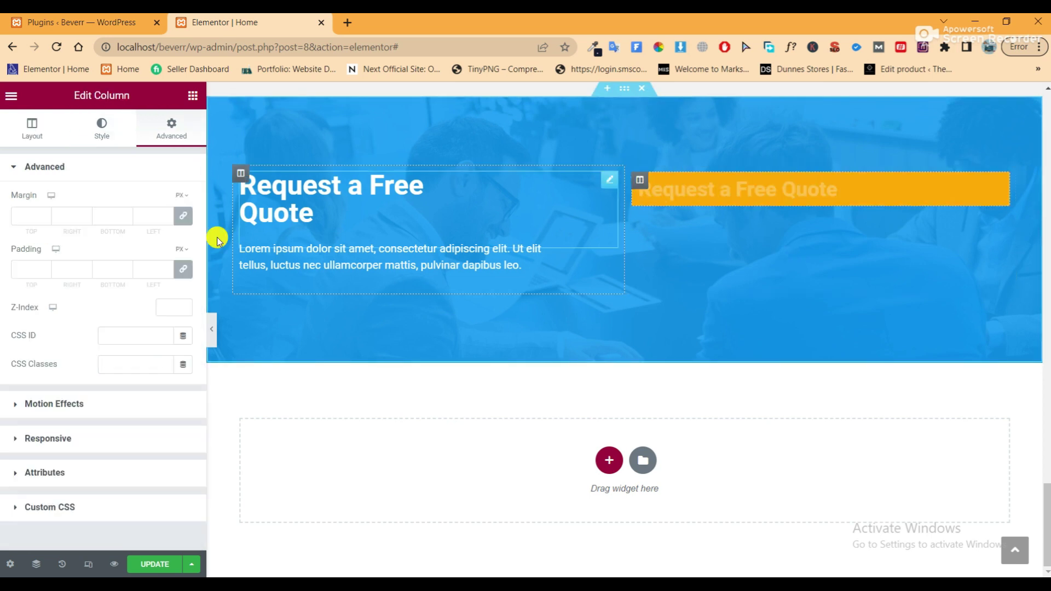
Set the heading column's linked padding to 30 px on all sides
click(28, 270)
text(20)
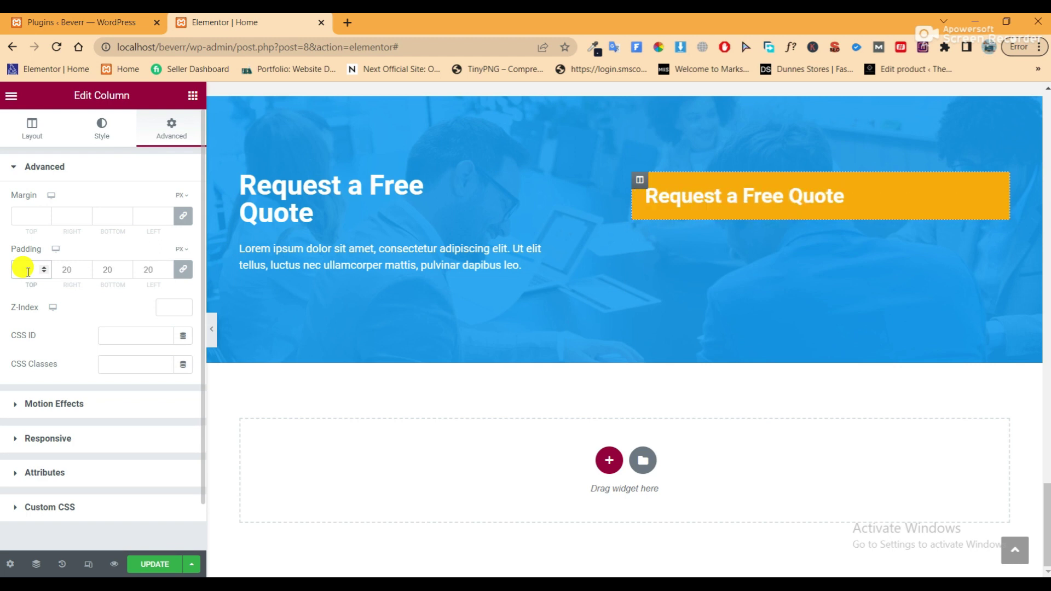
drag(28, 269, 11, 270)
text(40)
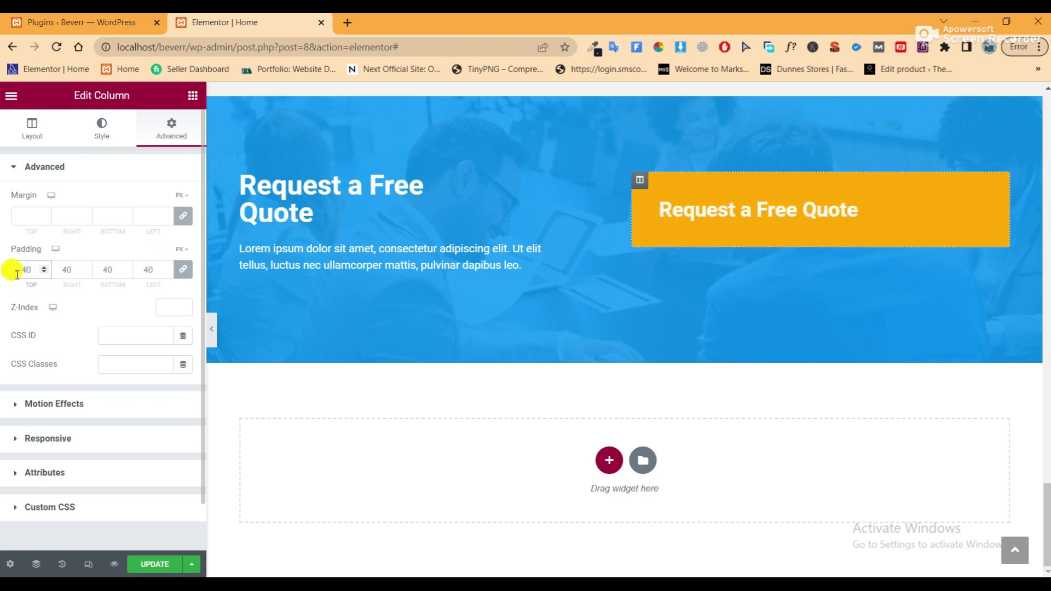
key(BackSpace)
key(BackSpace)
text(30)
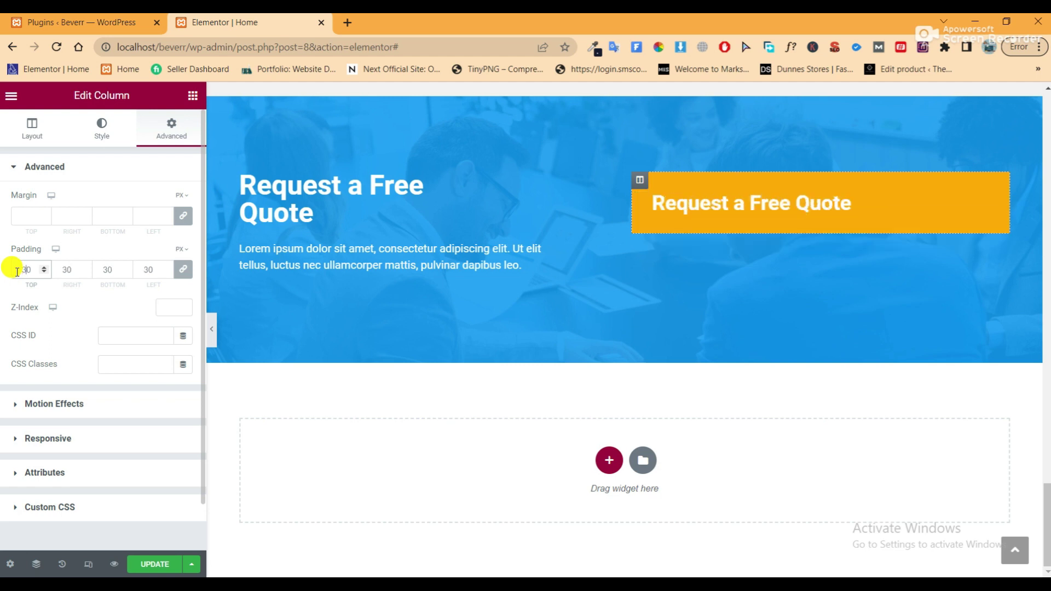
click(214, 336)
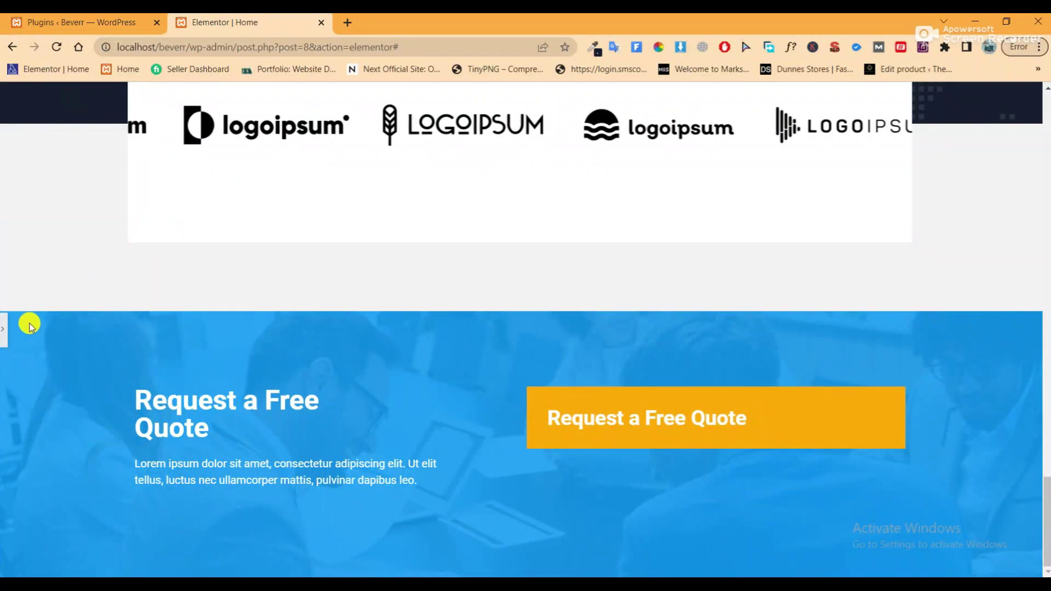
scroll(7, 334, down, 4)
click(6, 329)
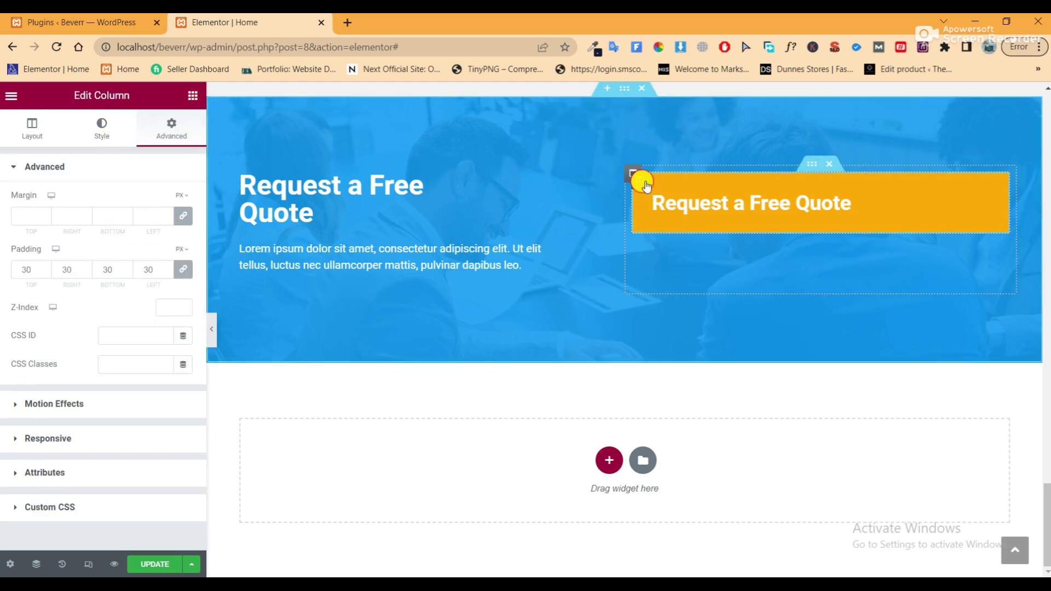
Unlink the column's border radius and round only the top-right corner to 70 px
click(108, 132)
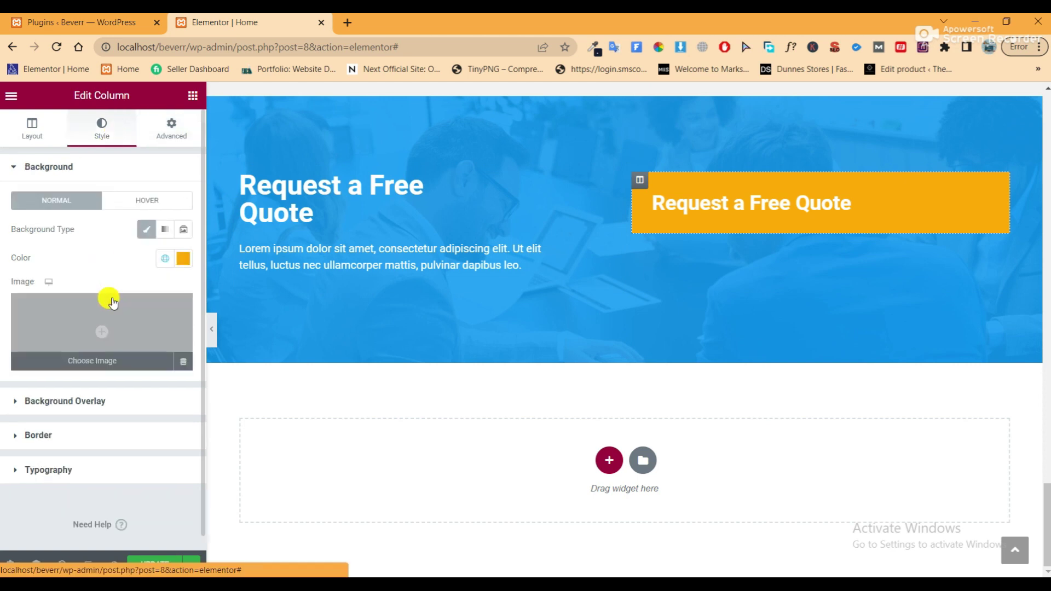
click(97, 435)
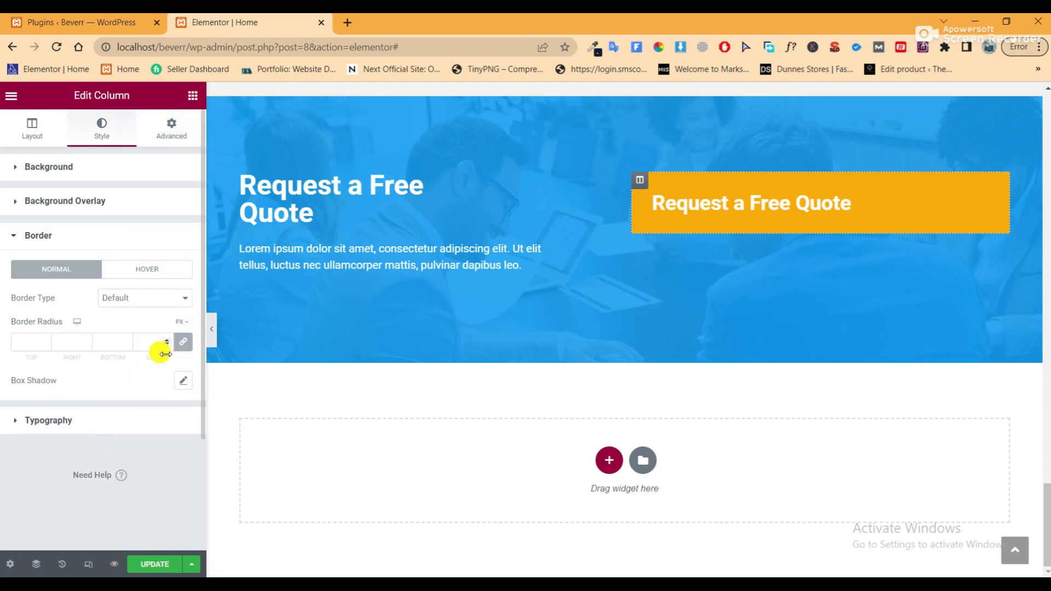
click(183, 342)
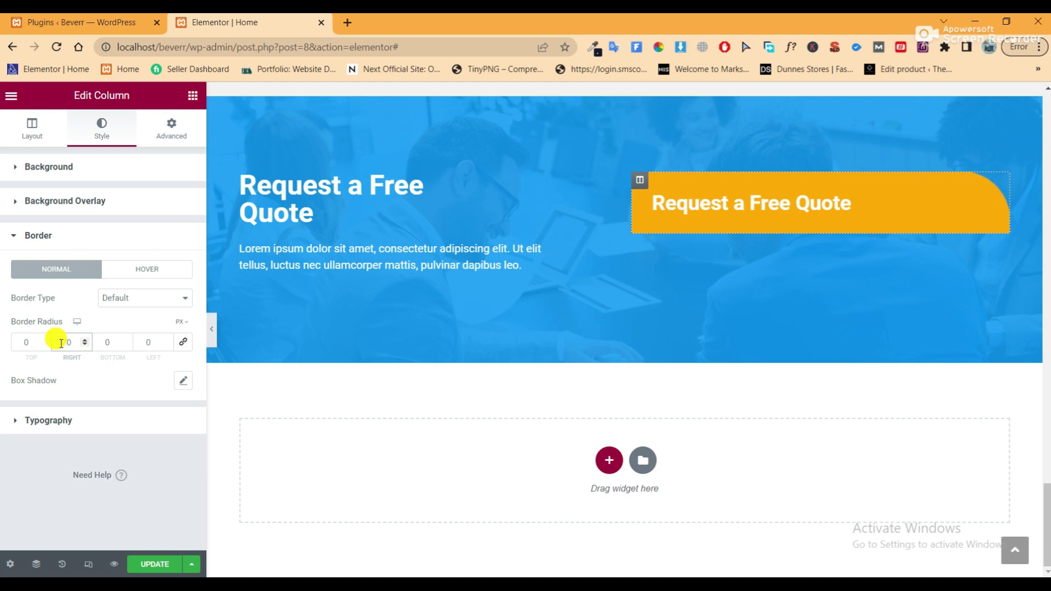
click(212, 329)
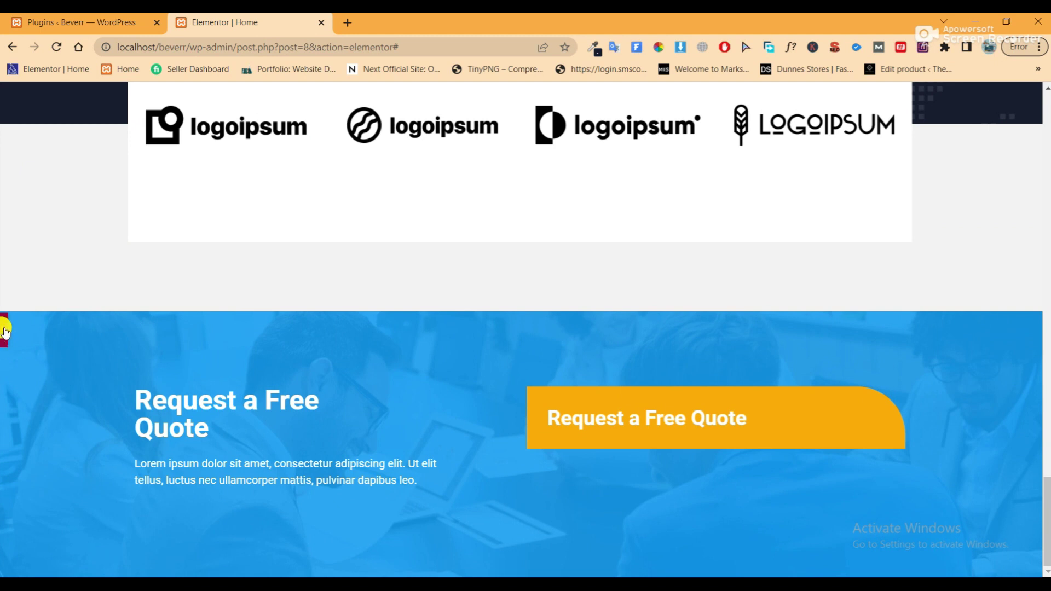
click(4, 332)
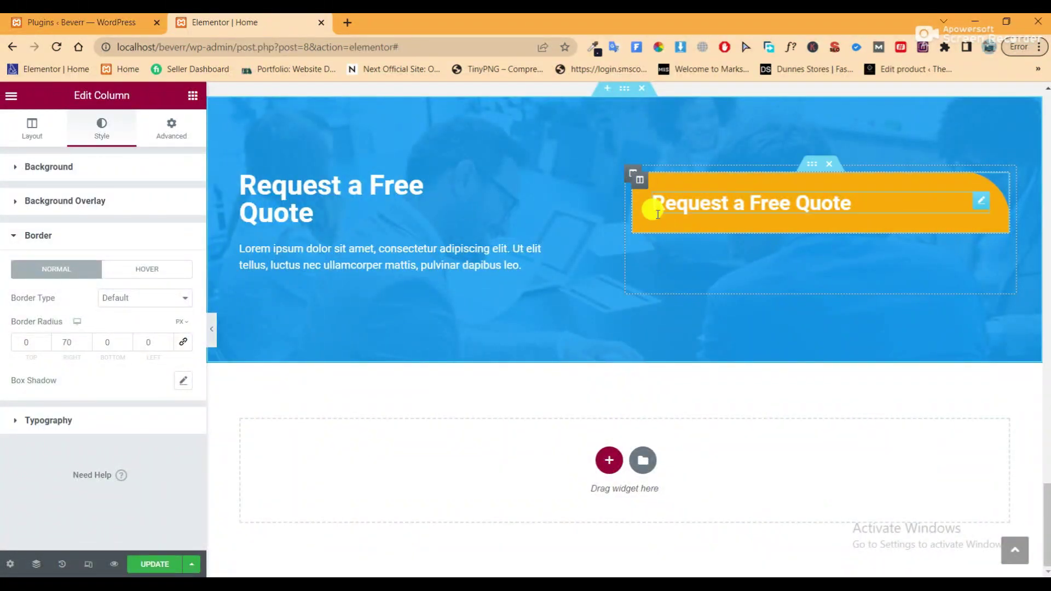
click(191, 97)
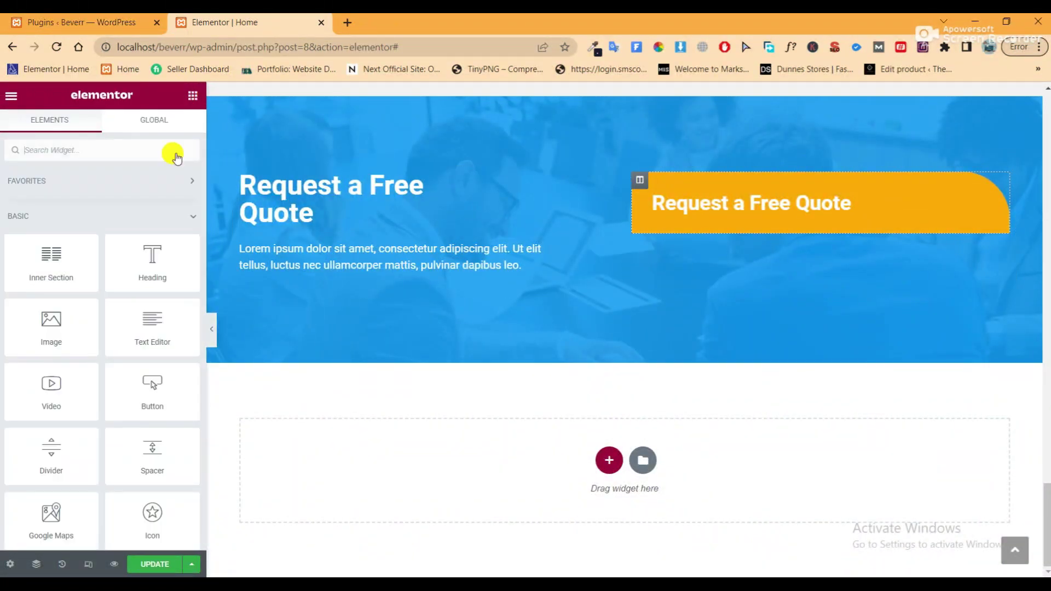
Insert an inner section below the orange box, delete one column, and drop MetForm into the remaining column
drag(48, 254, 810, 214)
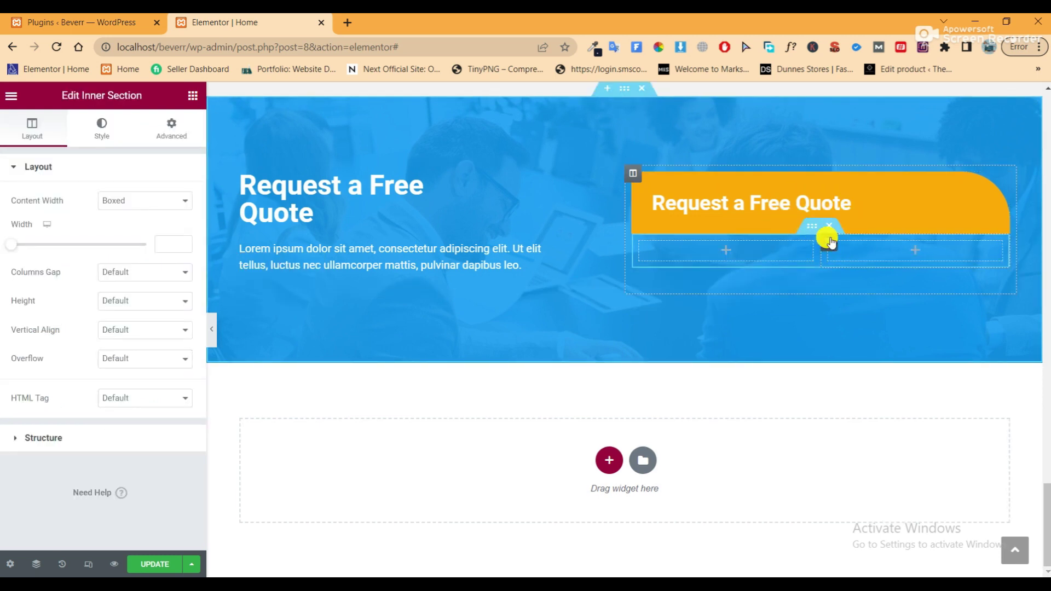
right_click(830, 242)
click(870, 473)
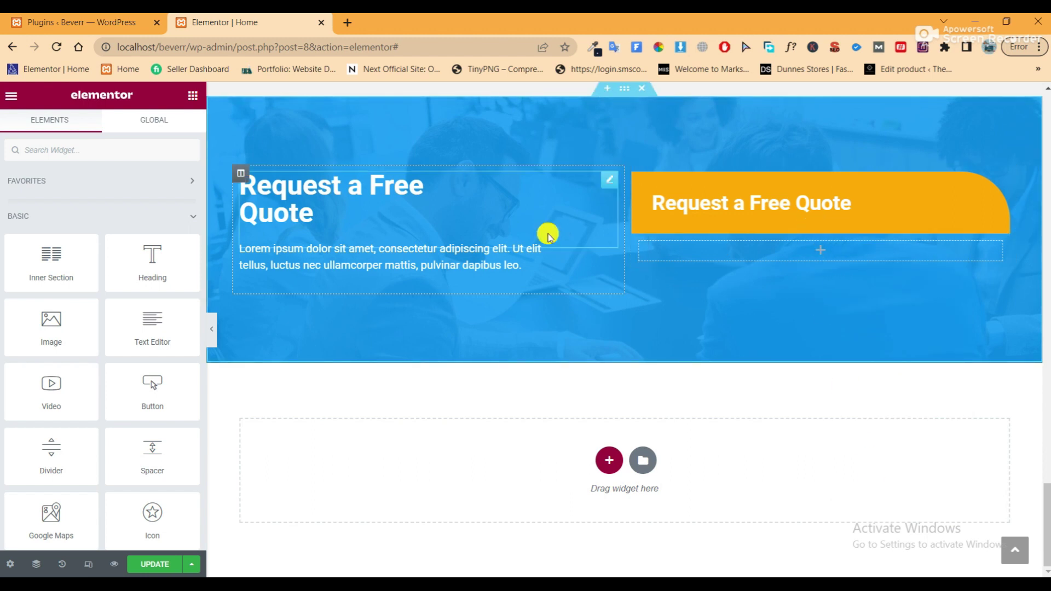
click(131, 154)
text(met)
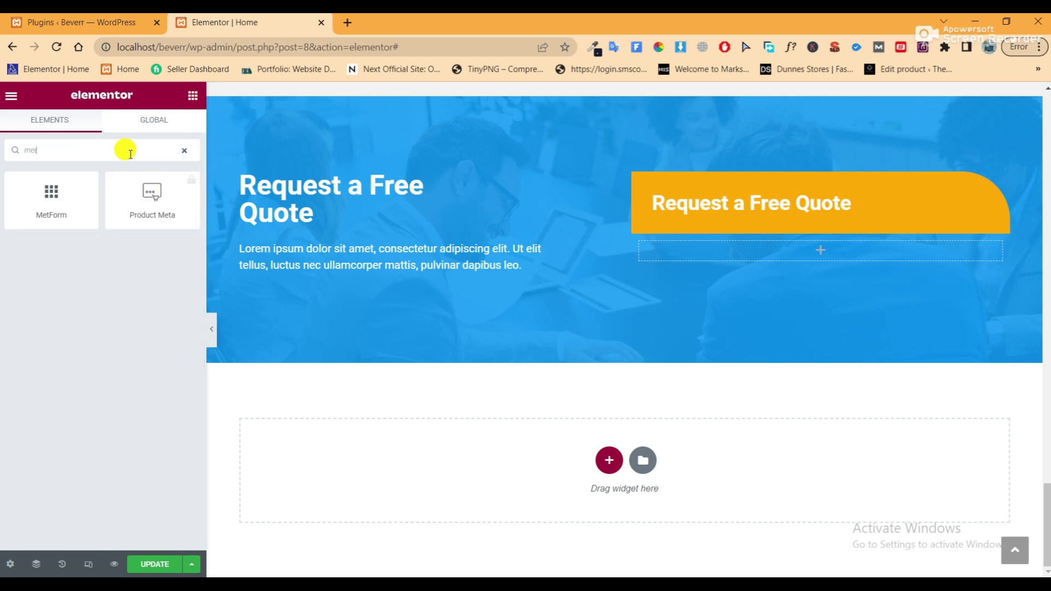
drag(31, 182, 833, 236)
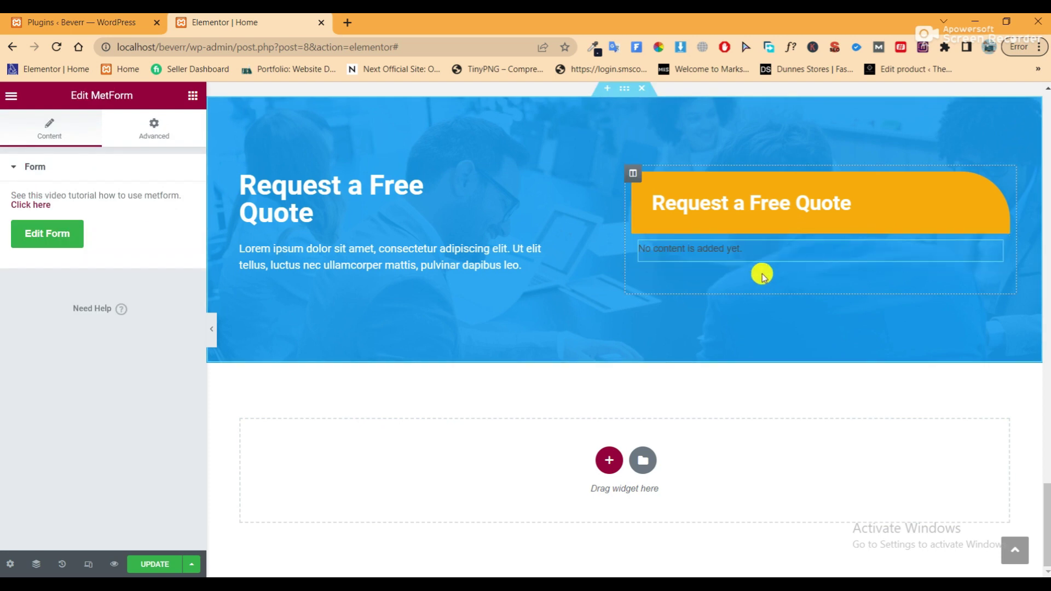
Pick the Simple Contact Form 1 template for the MetForm widget's new form and open it in the editor
click(46, 231)
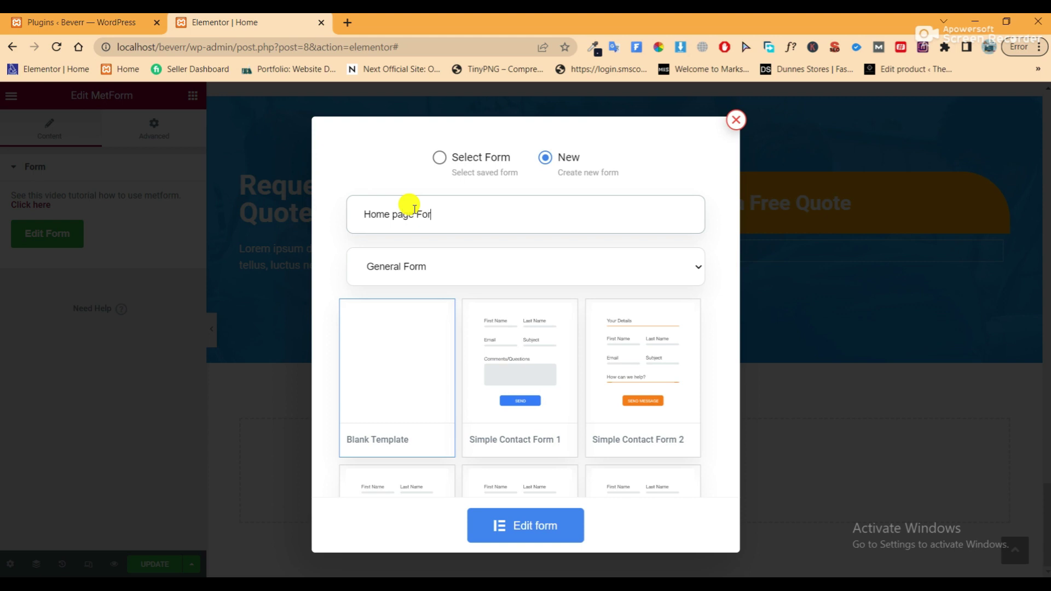
scroll(580, 369, down, 3)
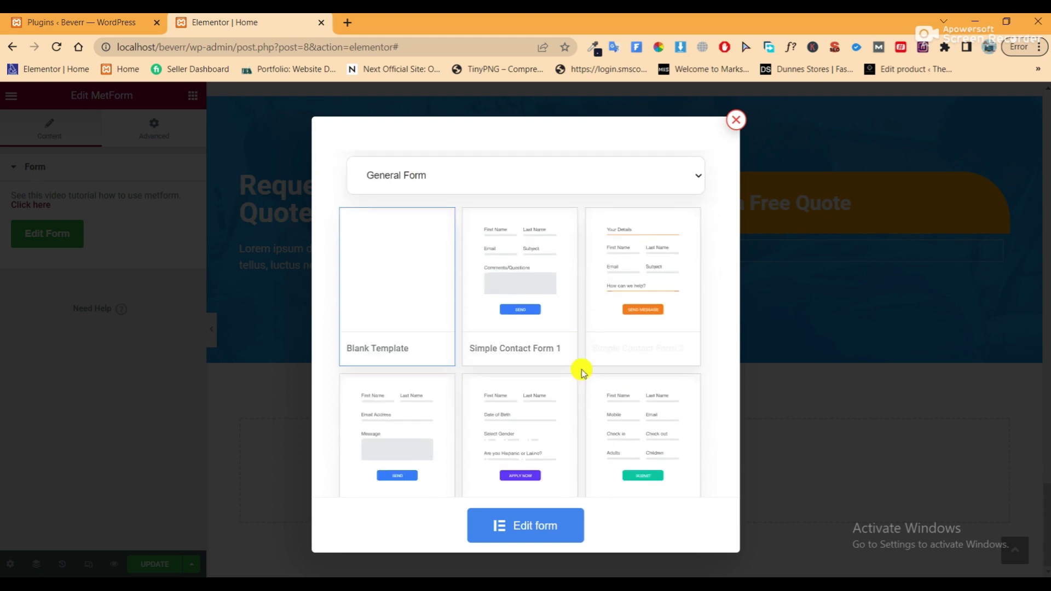
scroll(580, 371, down, 1)
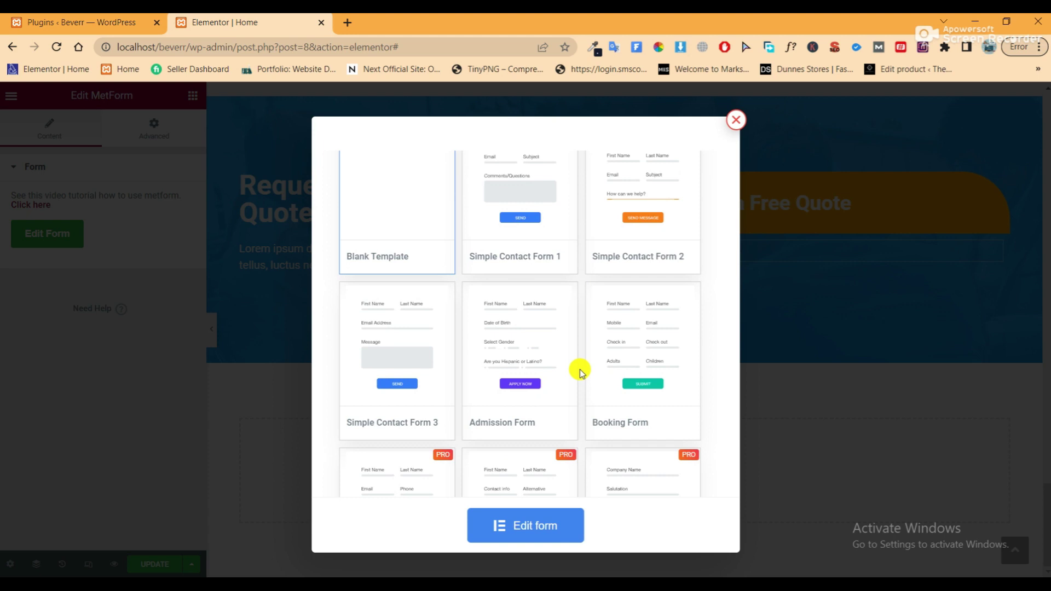
scroll(580, 370, down, 3)
scroll(580, 371, up, 4)
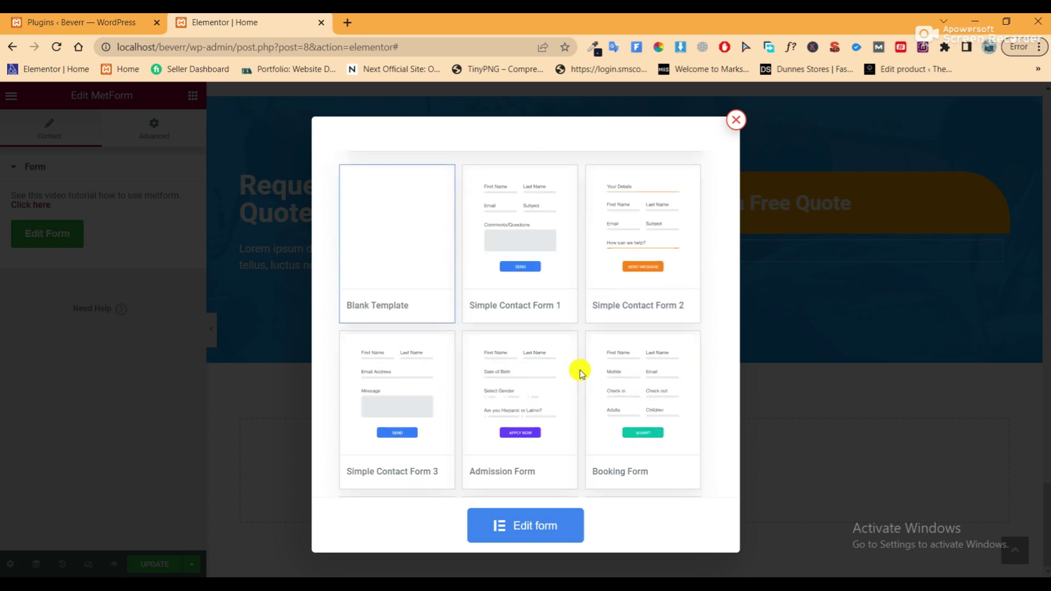
scroll(580, 370, up, 2)
scroll(625, 336, down, 2)
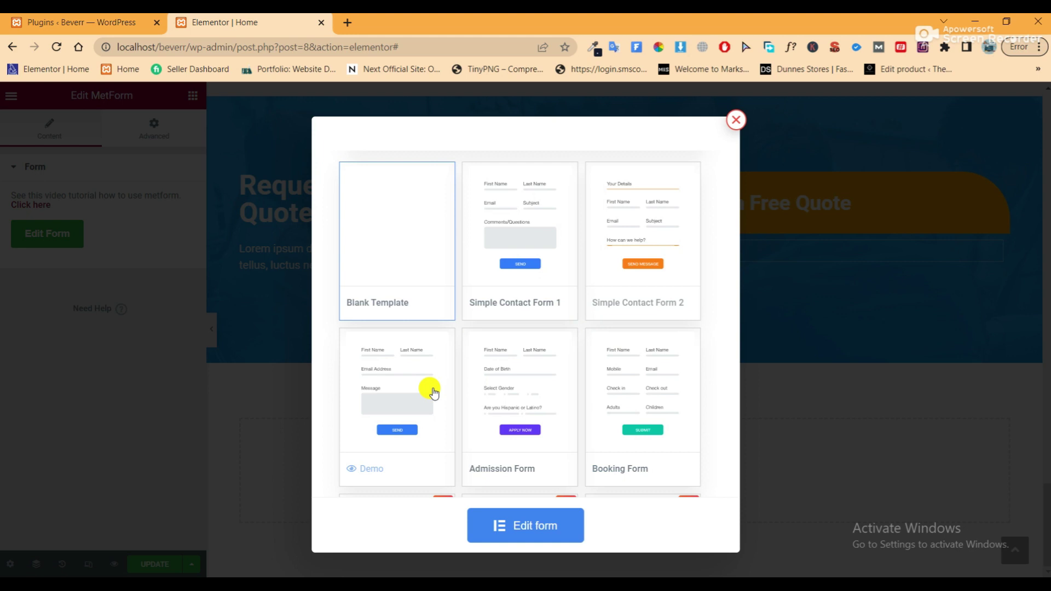
scroll(529, 340, up, 1)
scroll(529, 341, up, 1)
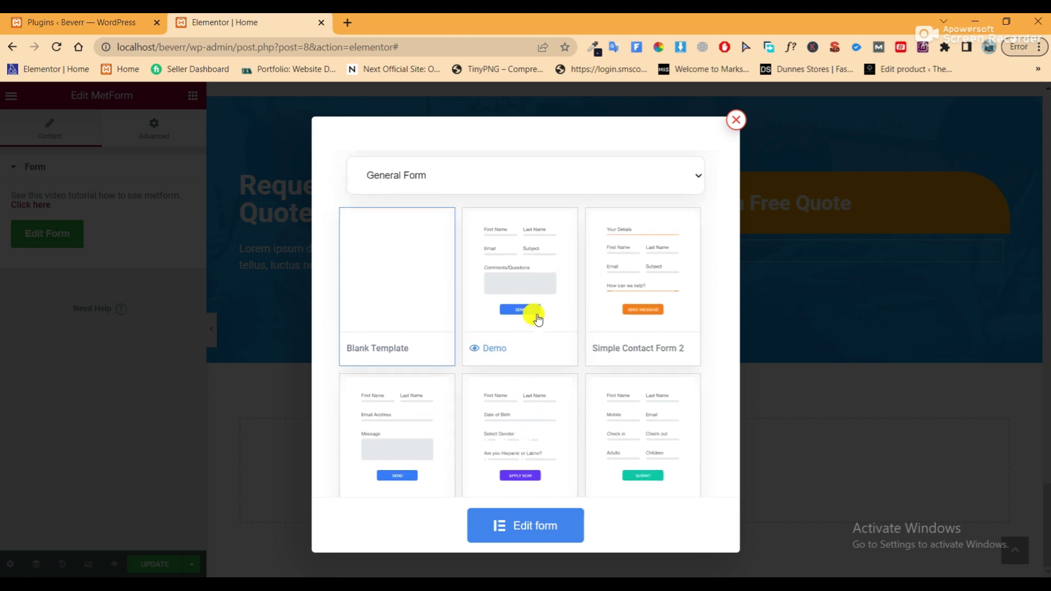
click(519, 251)
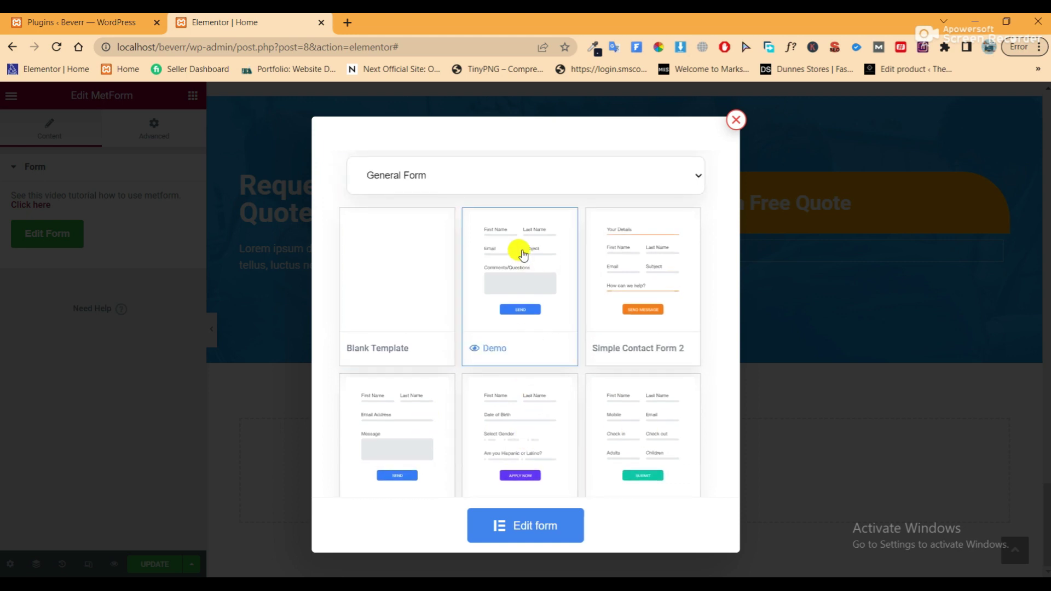
click(537, 527)
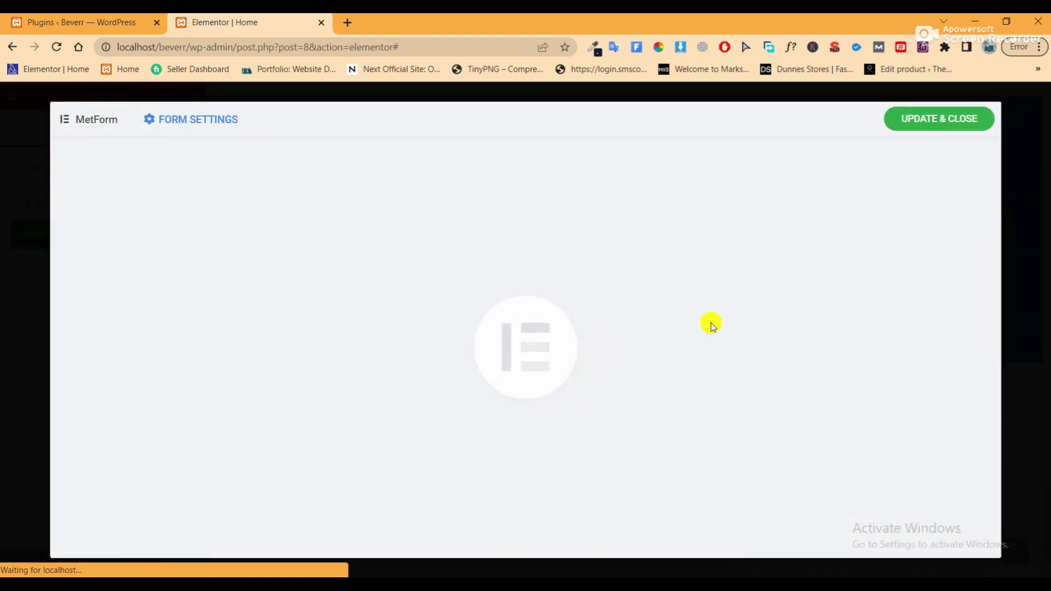
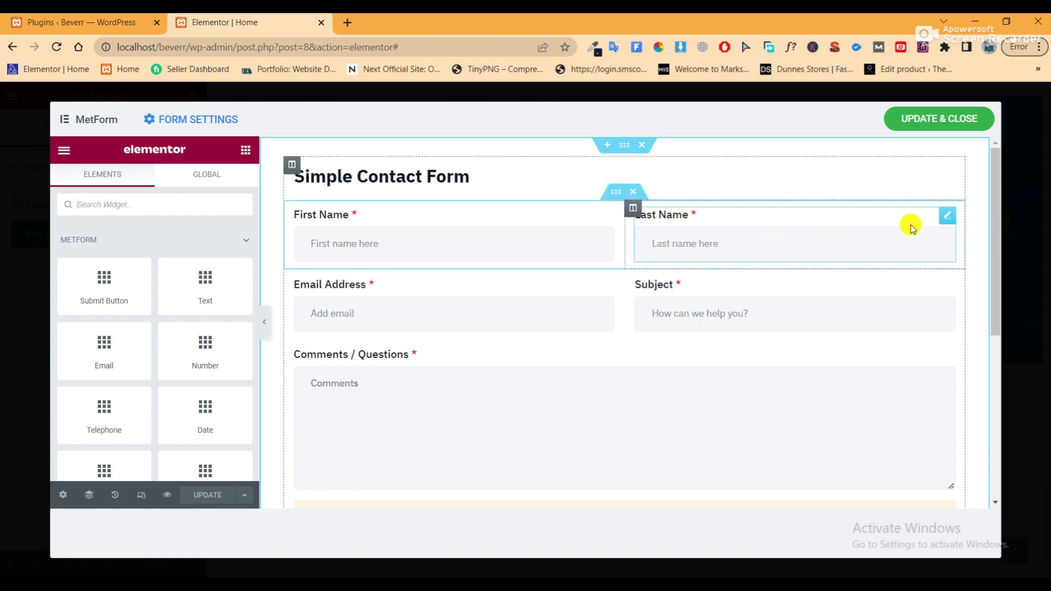
Delete the Last Name field and its empty column beside First Name
right_click(936, 354)
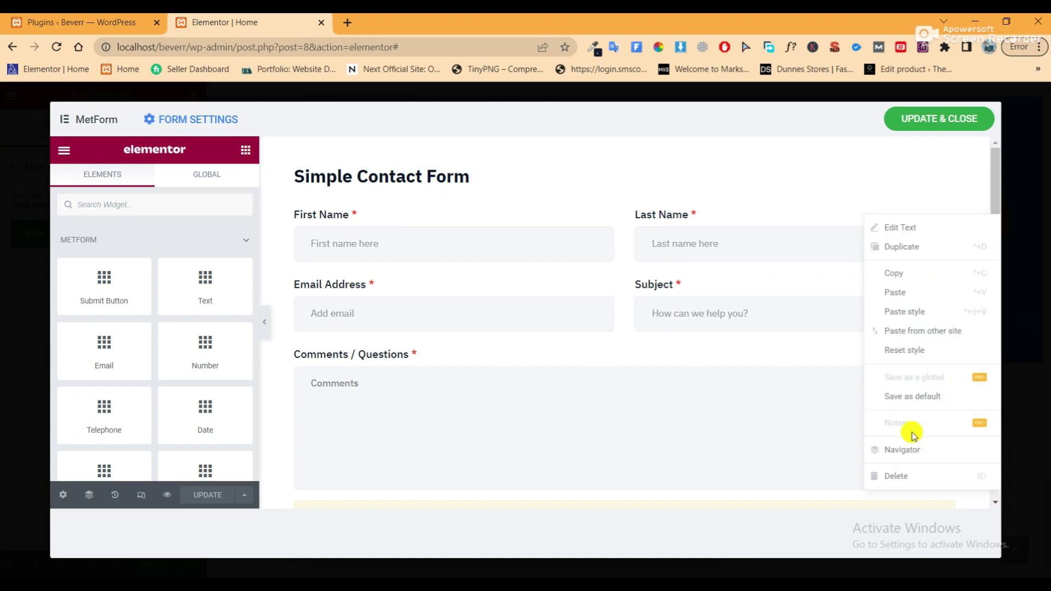
click(903, 476)
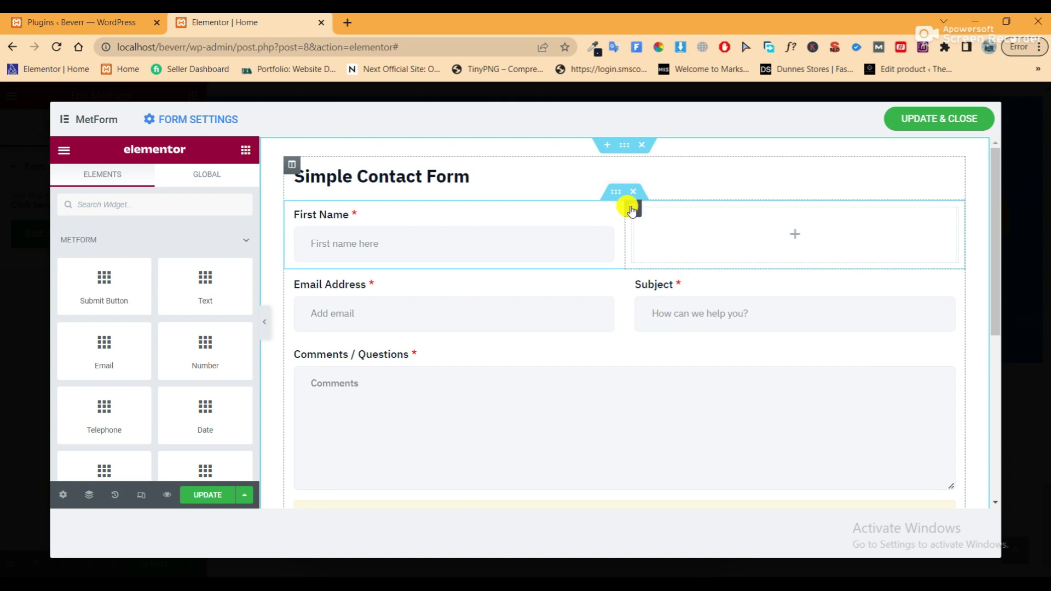
right_click(631, 209)
click(651, 448)
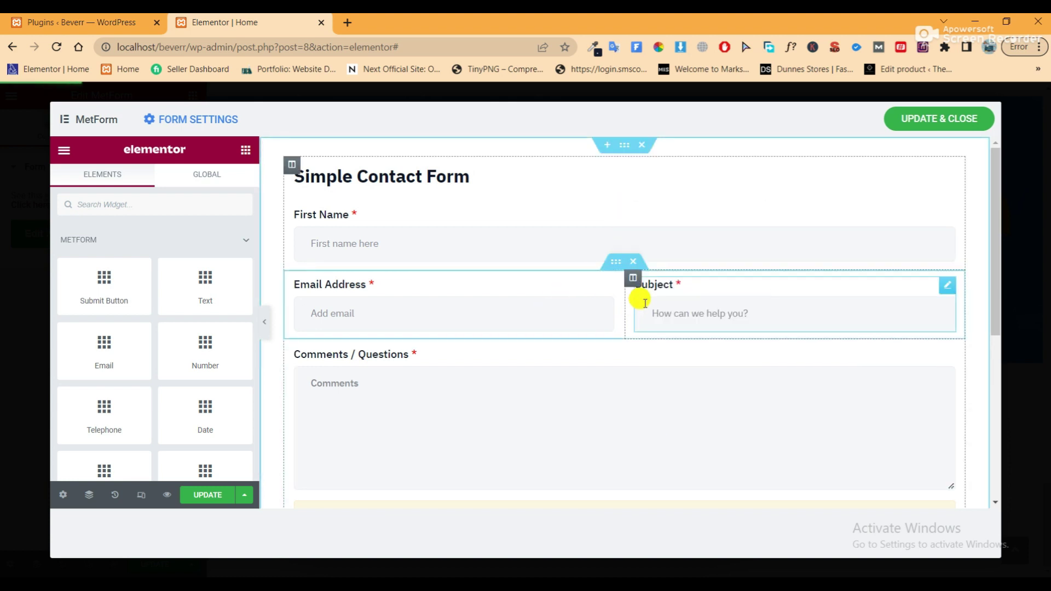
Duplicate the Email/Subject row so Email Address and Subject each sit alone in their own full-width row
right_click(617, 263)
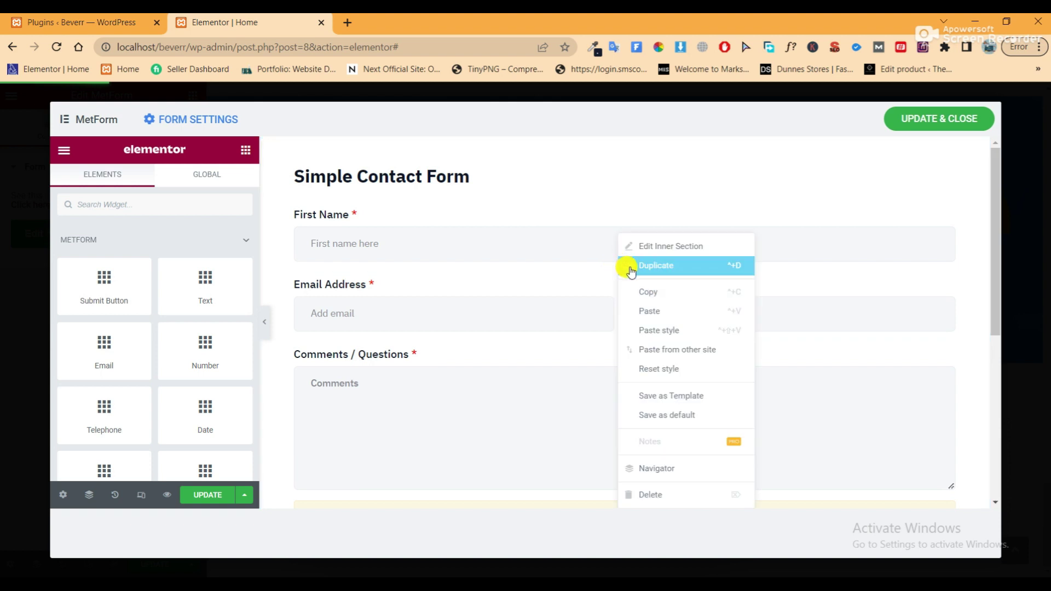
click(645, 267)
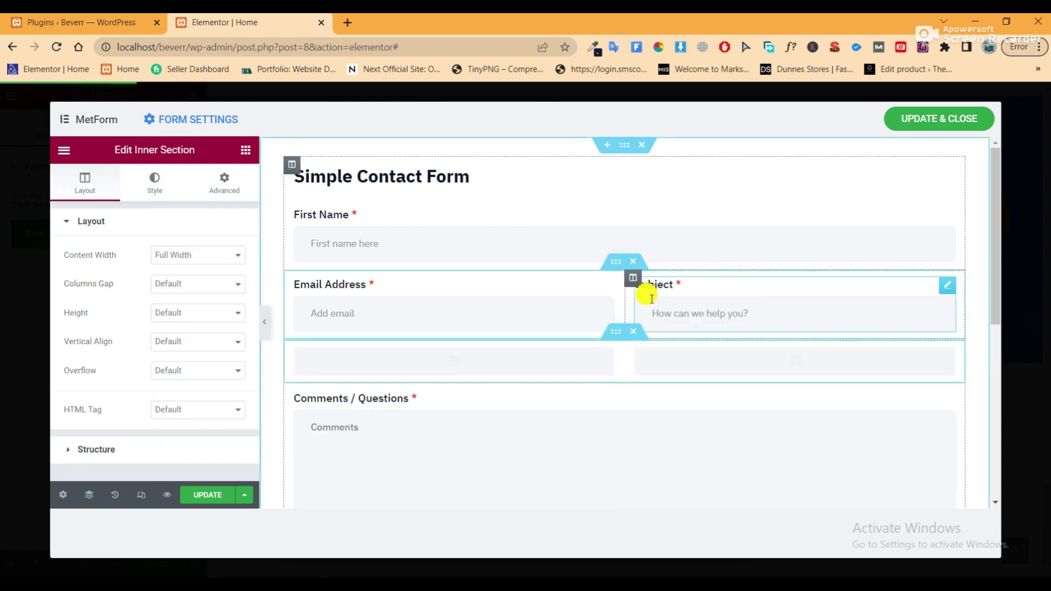
right_click(631, 277)
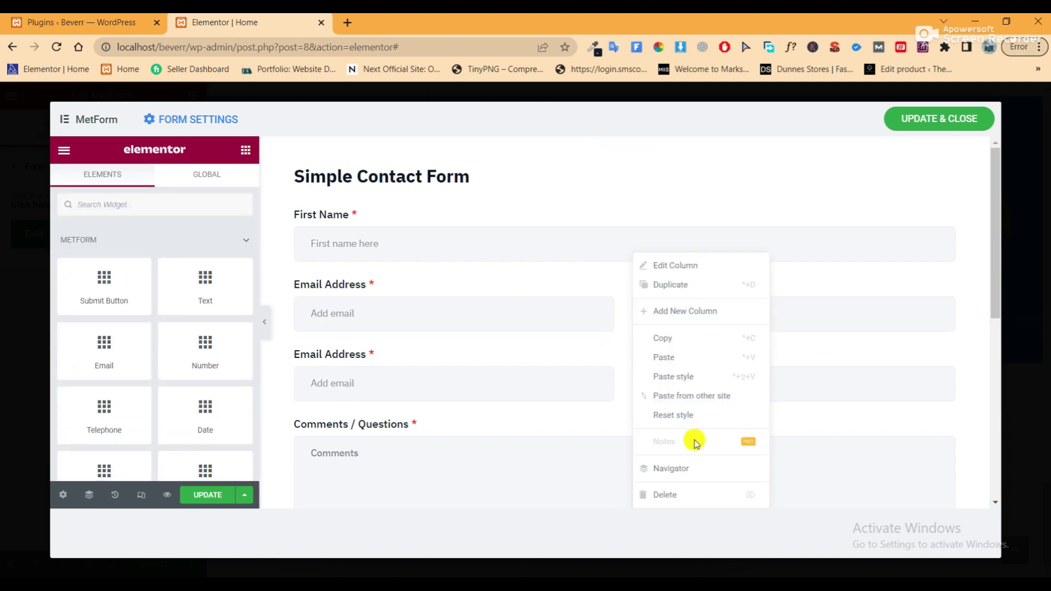
click(694, 499)
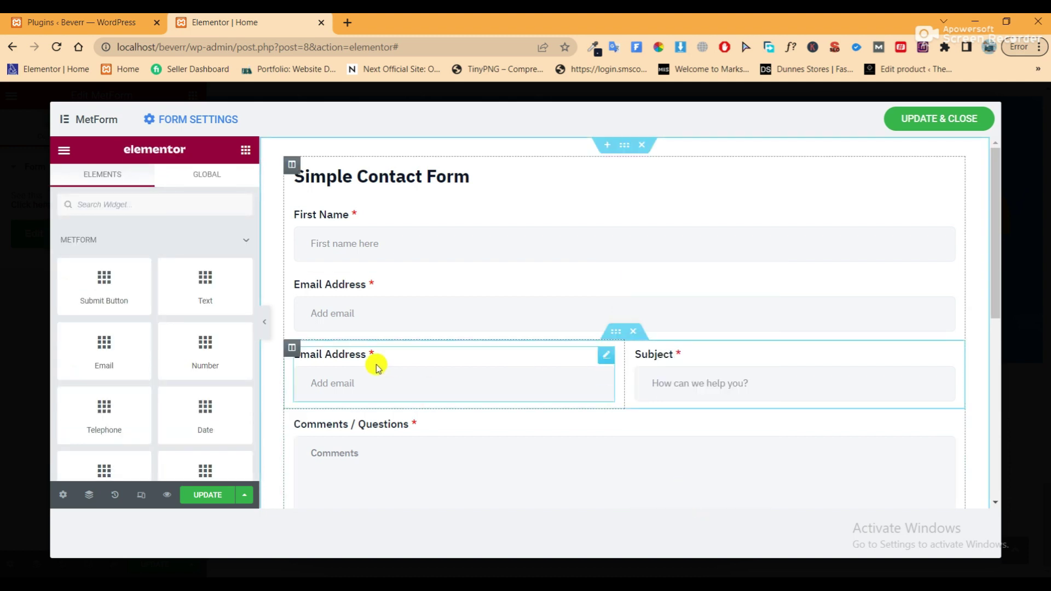
right_click(291, 350)
click(305, 492)
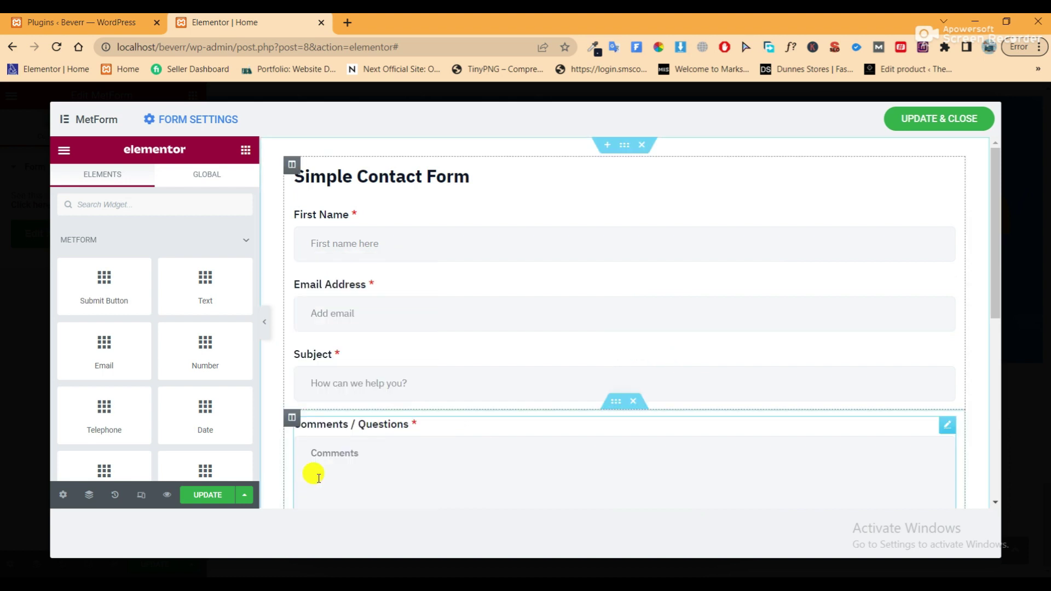
Delete the reCAPTCHA block from the form
click(264, 323)
scroll(622, 329, down, 3)
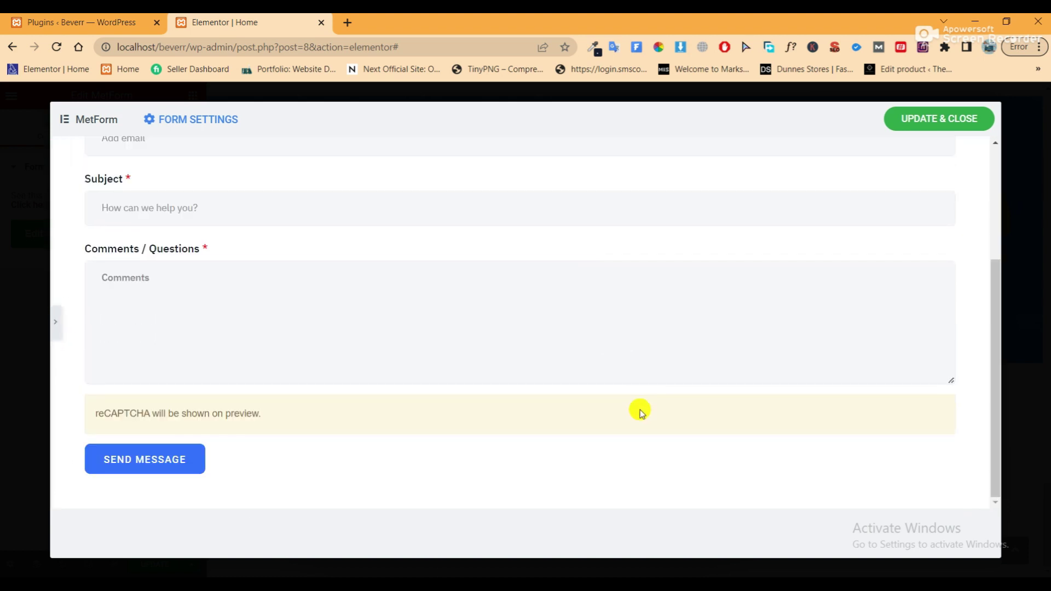
click(55, 323)
right_click(685, 415)
click(682, 489)
scroll(528, 369, up, 4)
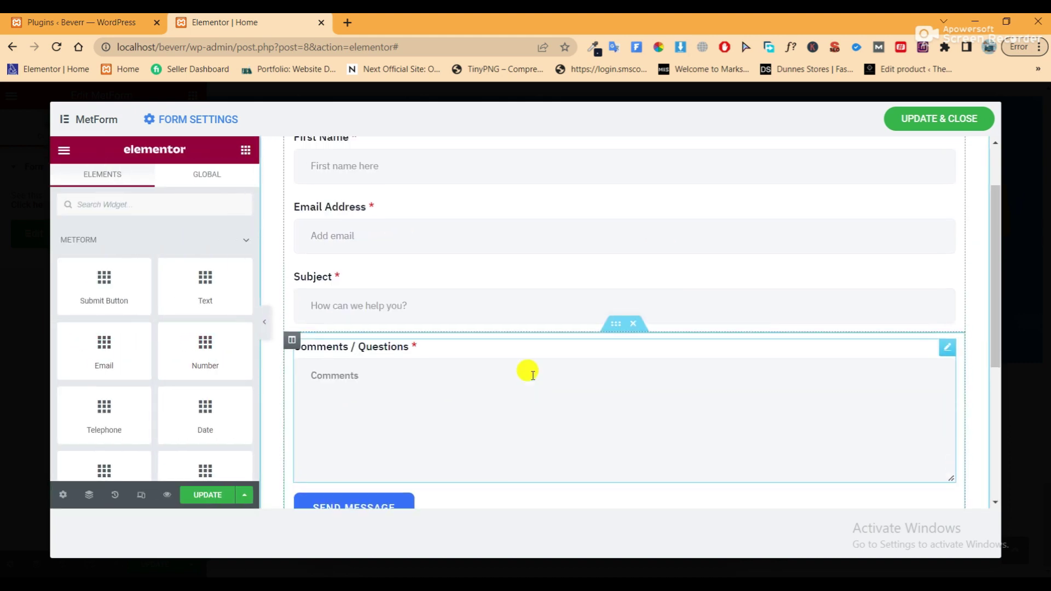
Delete the 'Simple Contact Form' heading and preview the result
right_click(438, 175)
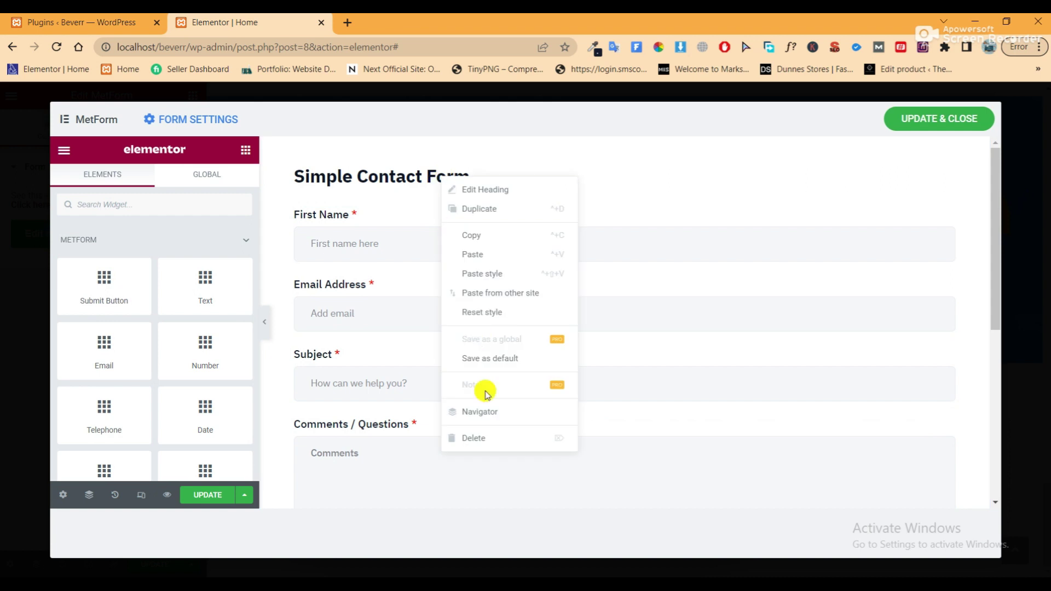
click(482, 432)
click(265, 321)
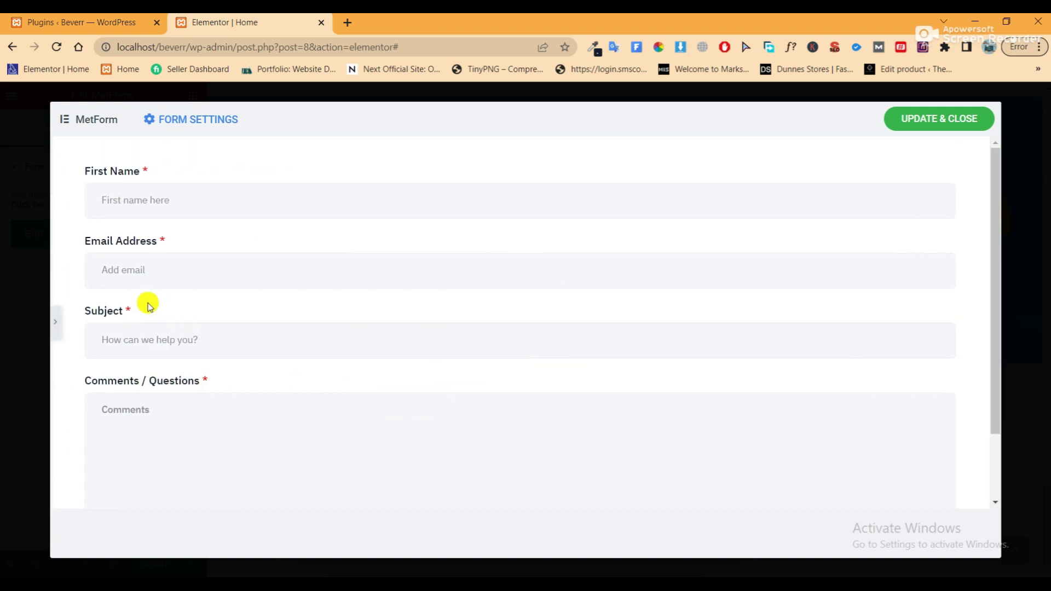
click(54, 321)
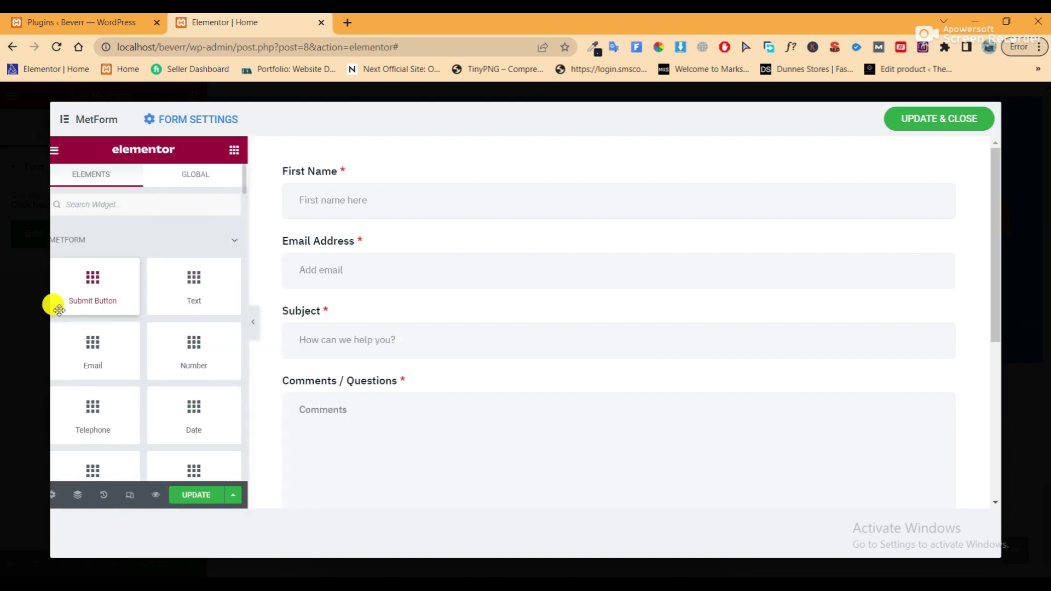
Save the form with UPDATE & CLOSE, update the page, then reopen the form in the MetForm editor
click(910, 124)
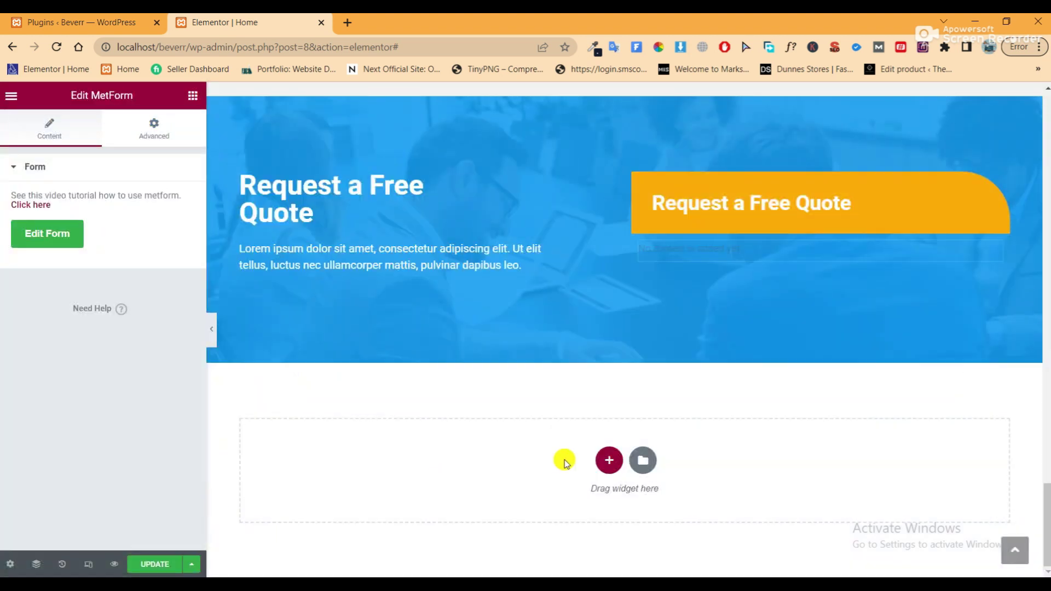
click(152, 567)
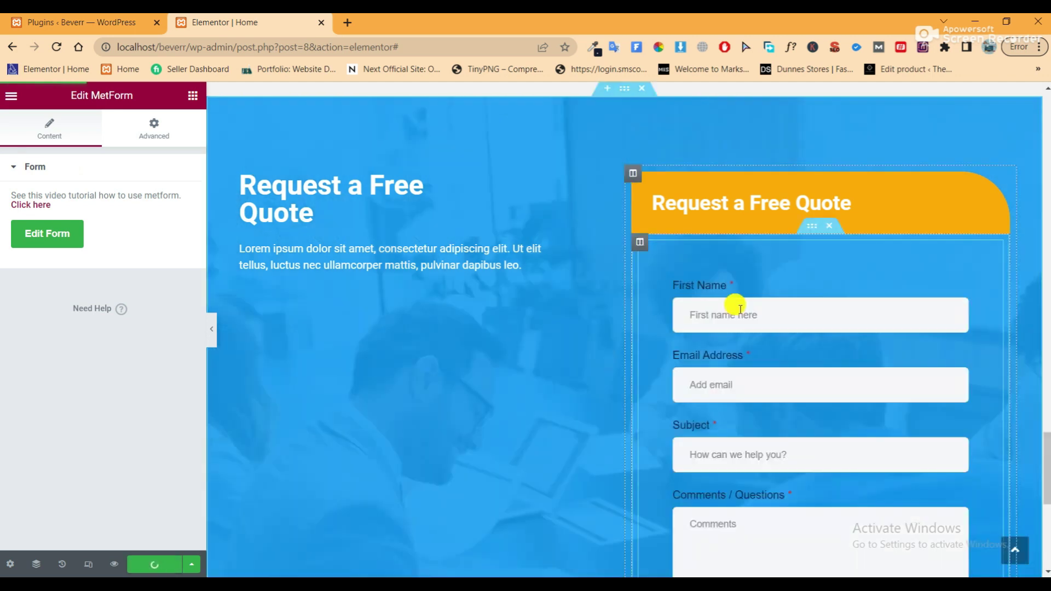
scroll(736, 315, down, 2)
scroll(741, 327, down, 2)
scroll(739, 329, up, 4)
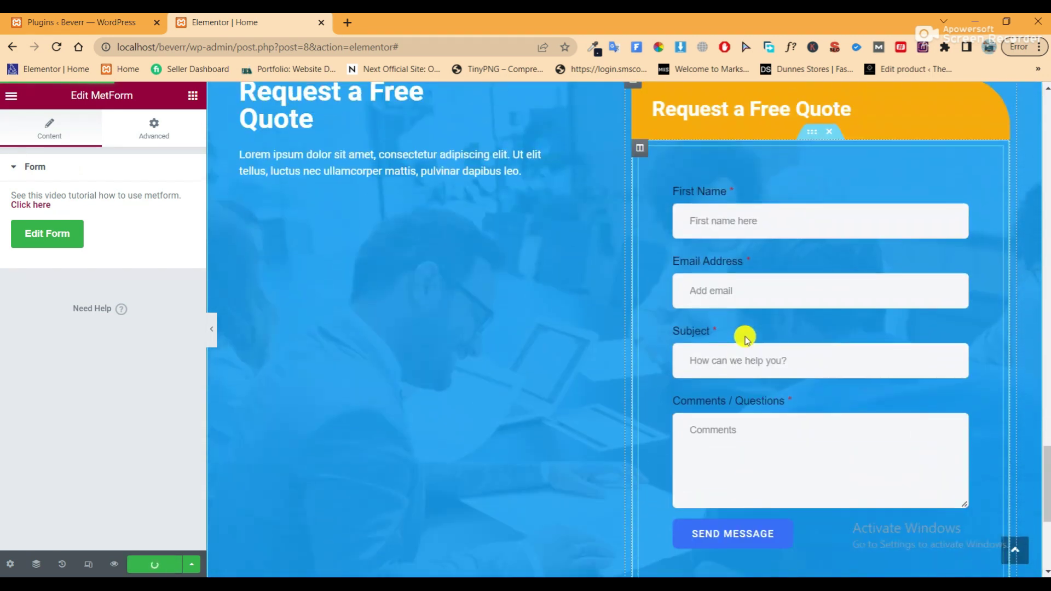
scroll(750, 328, down, 1)
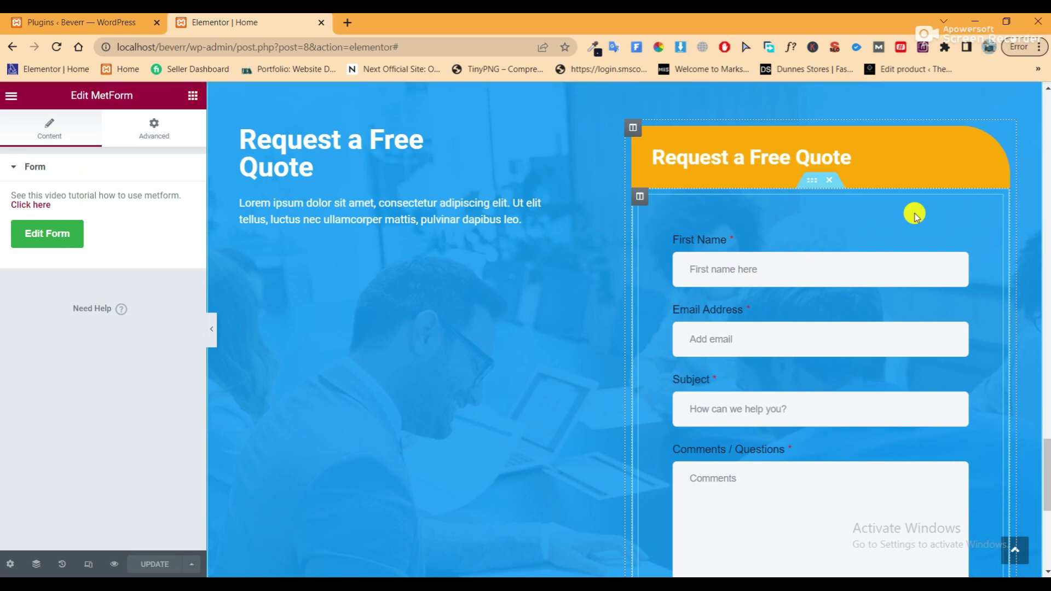
click(82, 234)
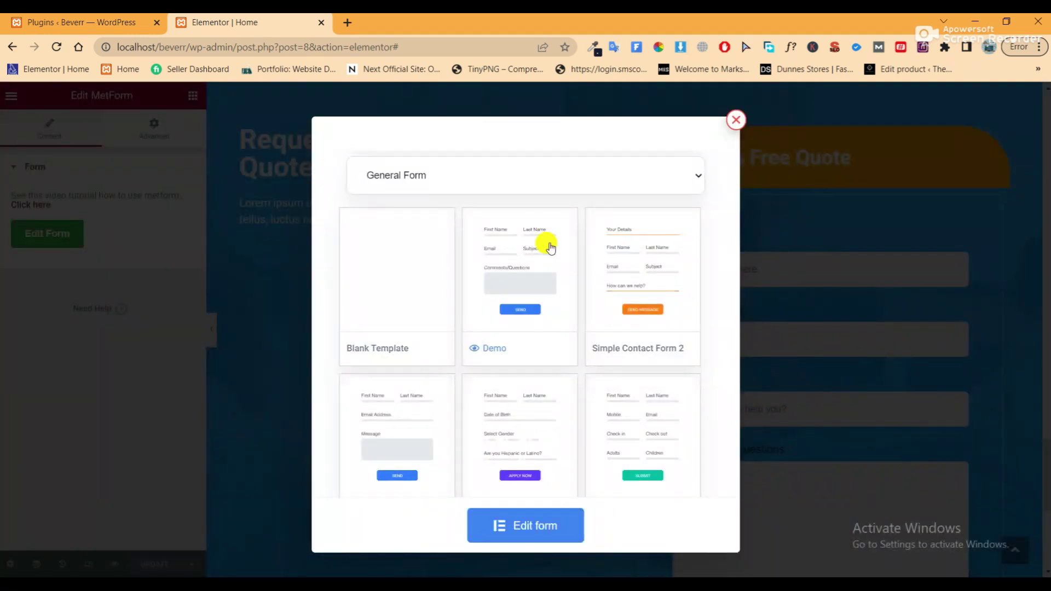
click(507, 282)
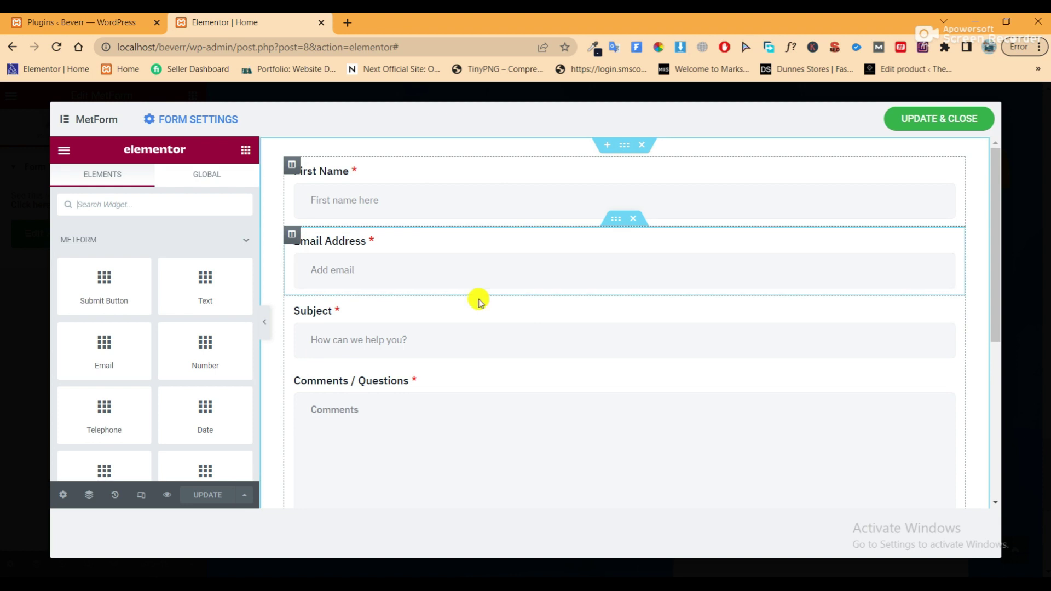
Set the form section's Columns Gap to No Gap
click(626, 145)
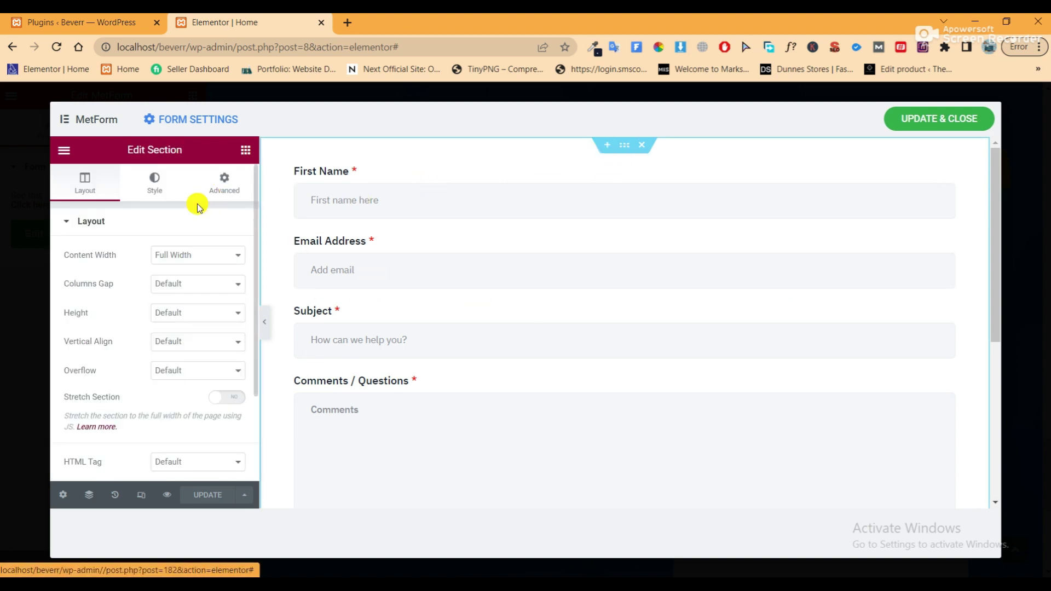
click(180, 285)
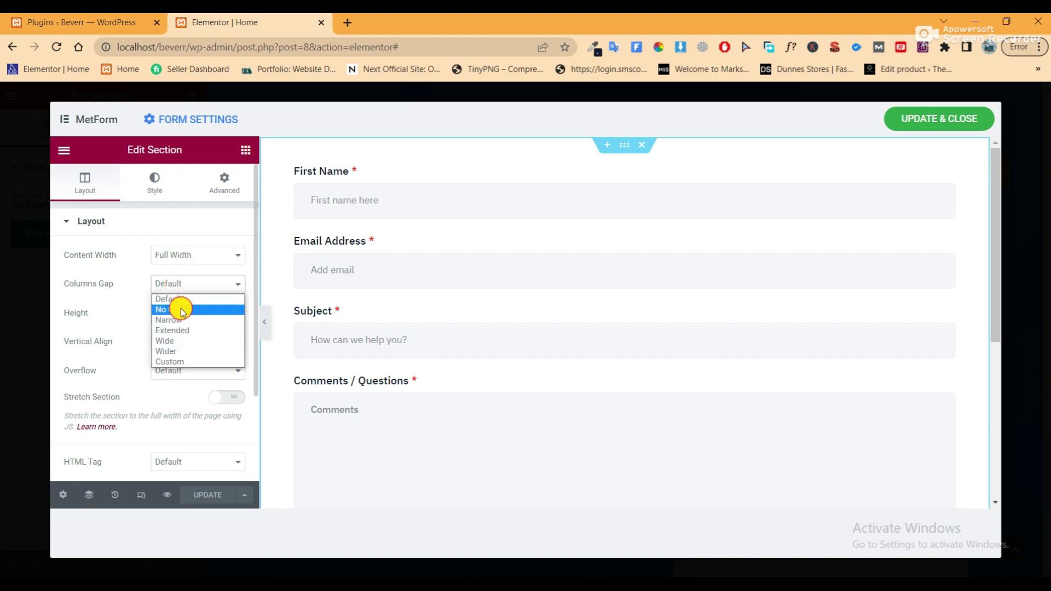
click(180, 309)
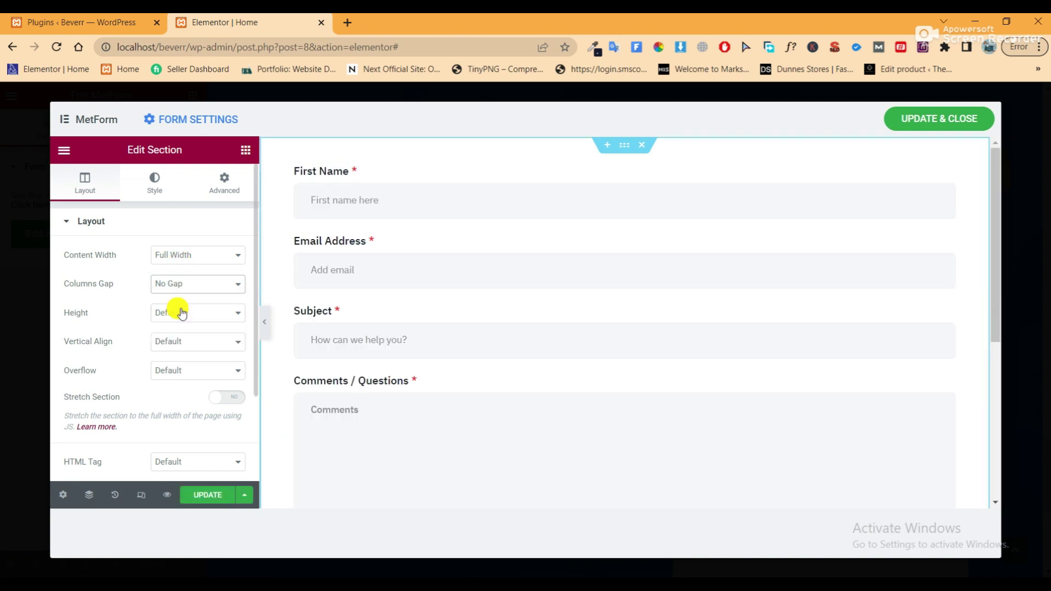
scroll(635, 354, down, 3)
scroll(635, 354, up, 3)
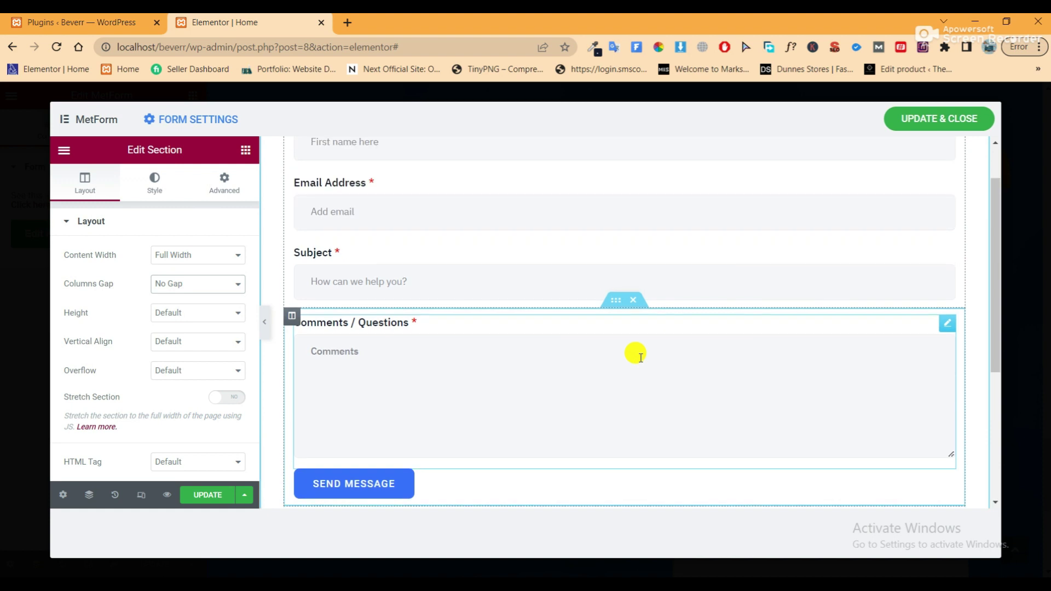
scroll(635, 356, up, 1)
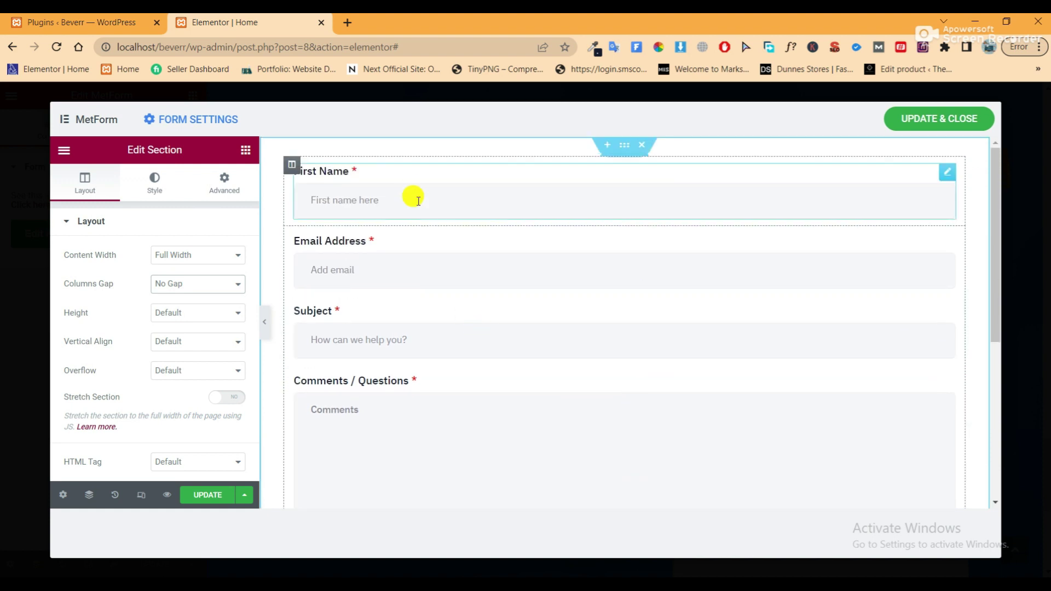
Turn Show Label off for First Name, Email Address, Subject and Comments / Questions, then save the form
click(948, 174)
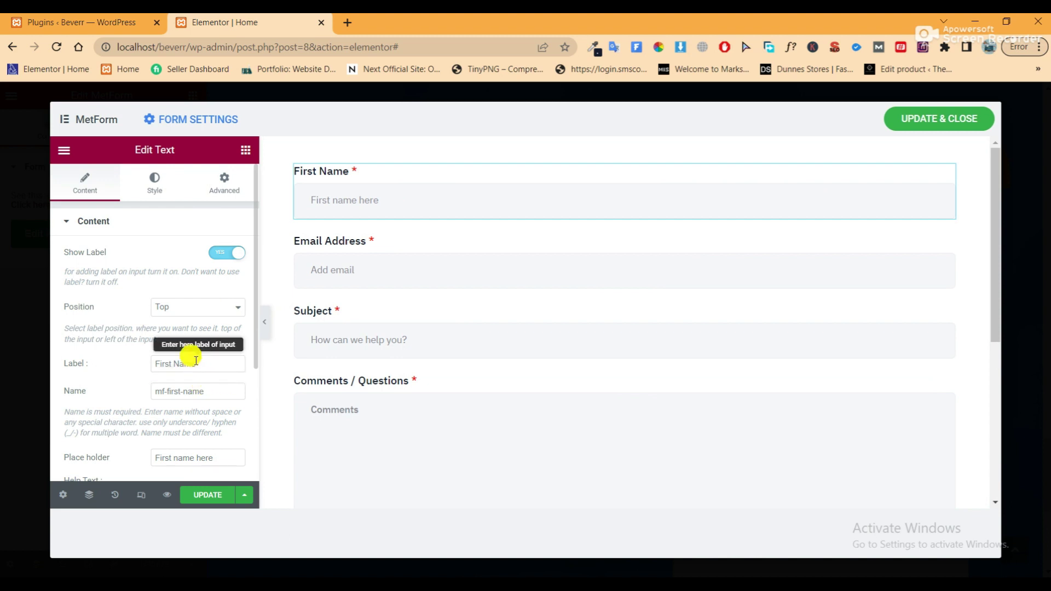
click(224, 253)
drag(206, 307, 106, 316)
click(220, 374)
scroll(453, 265, down, 1)
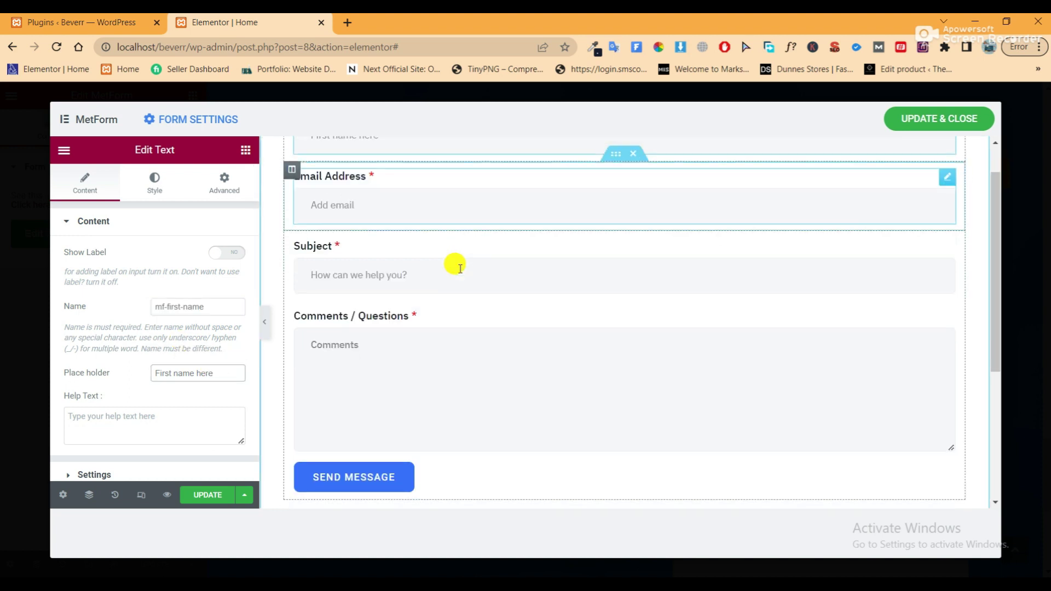
click(943, 178)
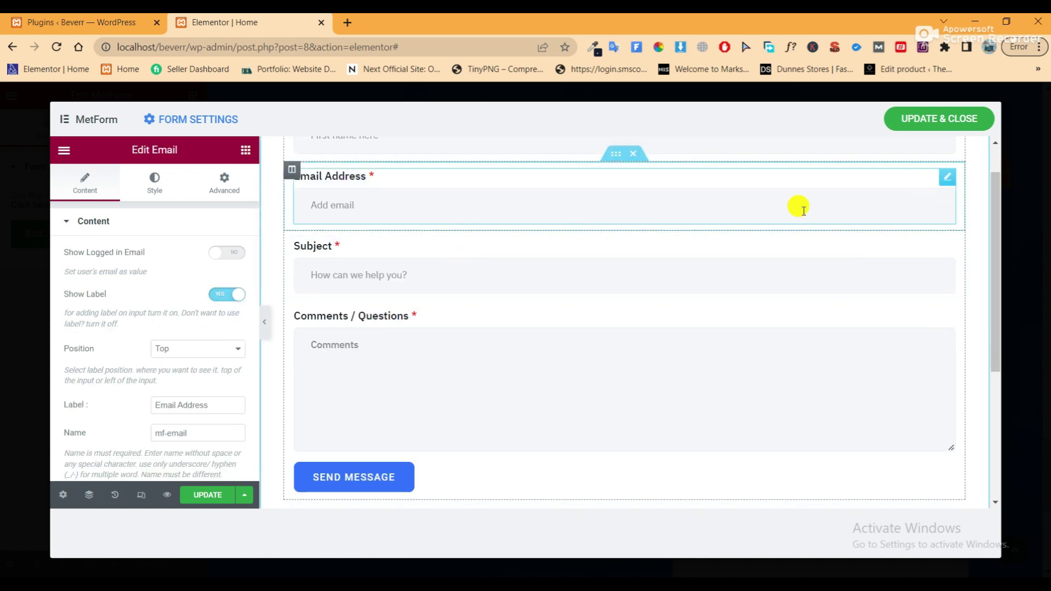
click(229, 297)
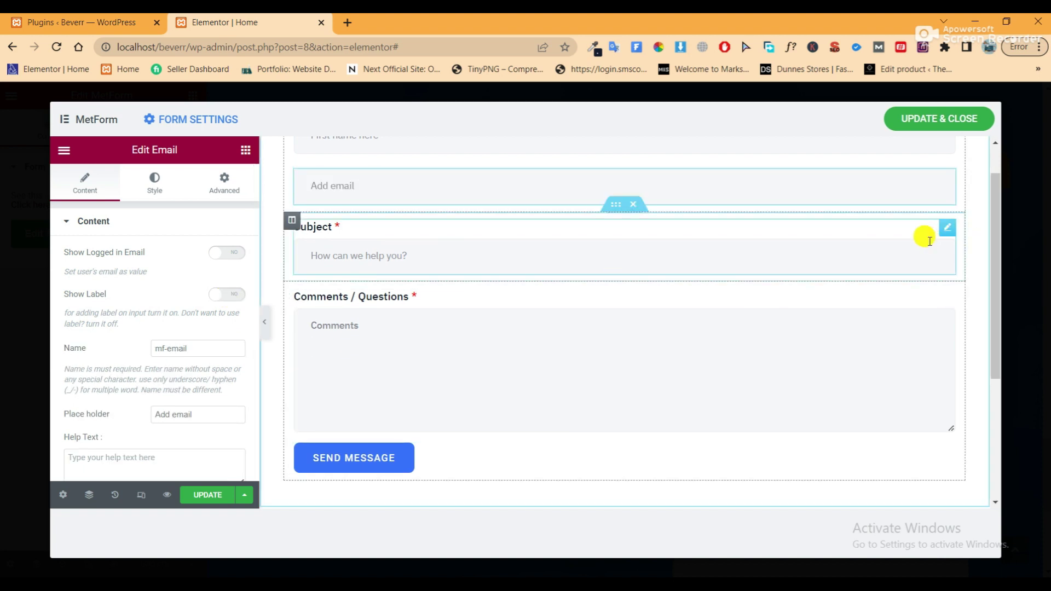
click(946, 227)
click(226, 253)
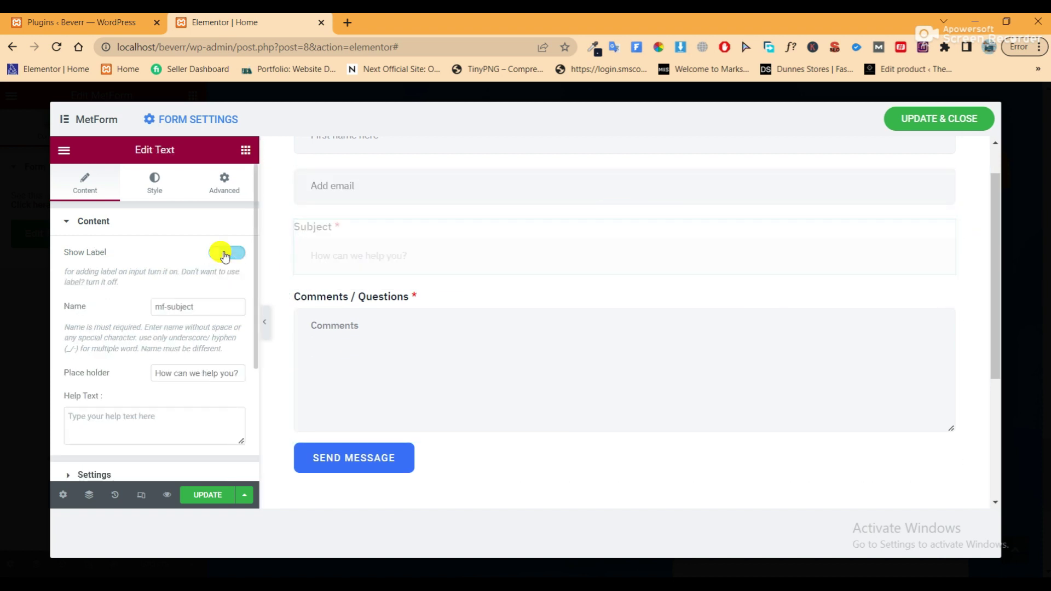
click(947, 296)
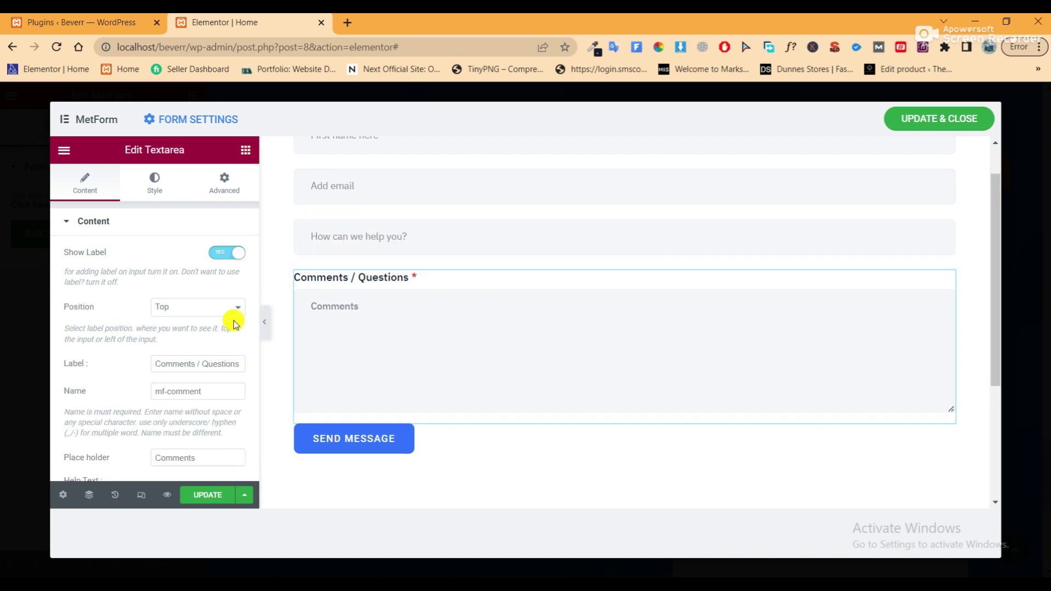
click(222, 252)
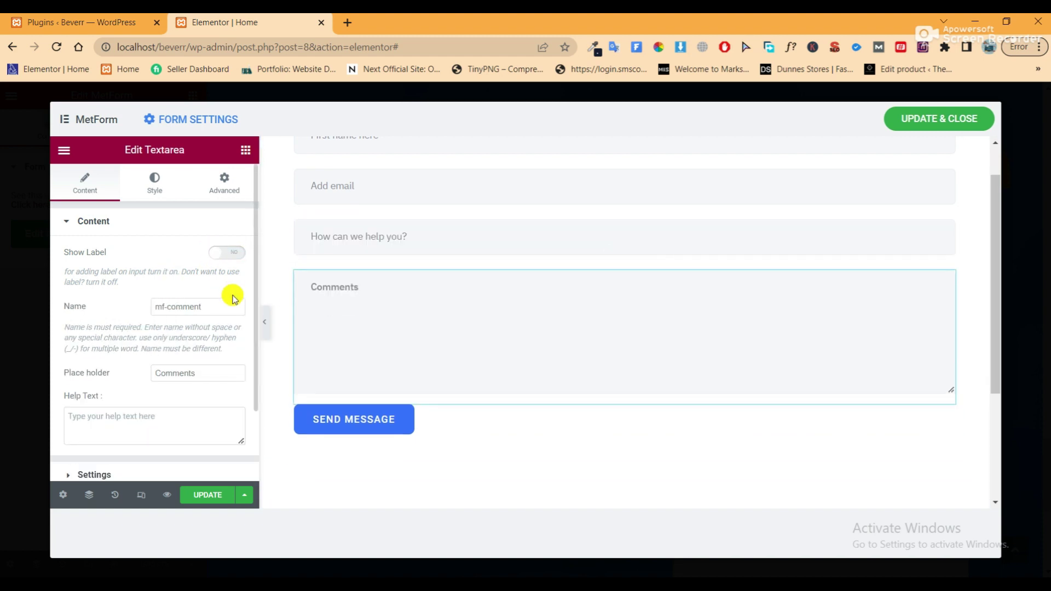
click(926, 123)
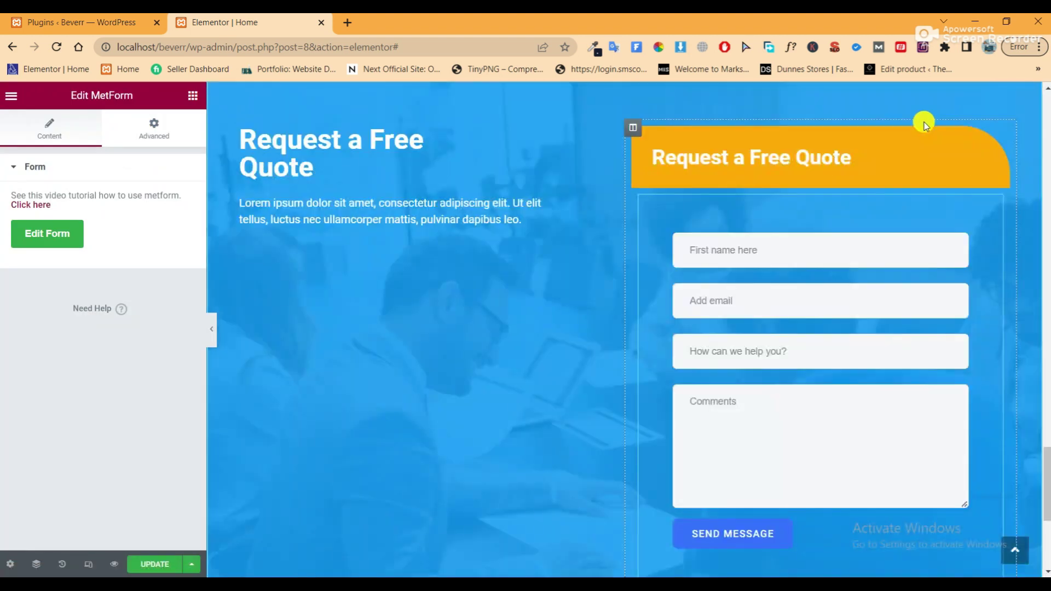
Give the quote form's column a Classic background with color #FFFFFF
scroll(883, 279, down, 3)
scroll(883, 287, up, 4)
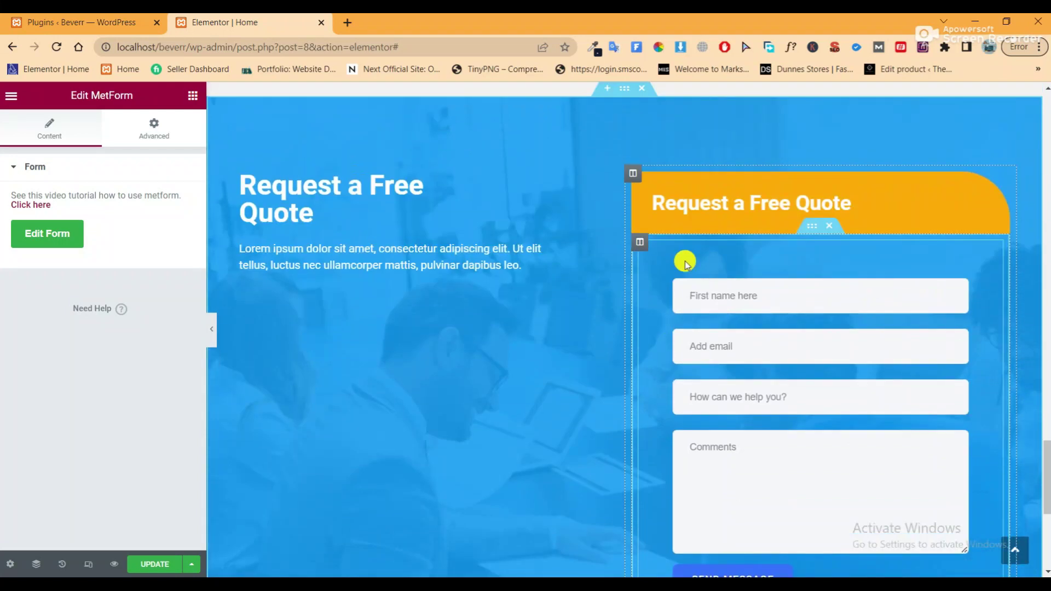
click(641, 242)
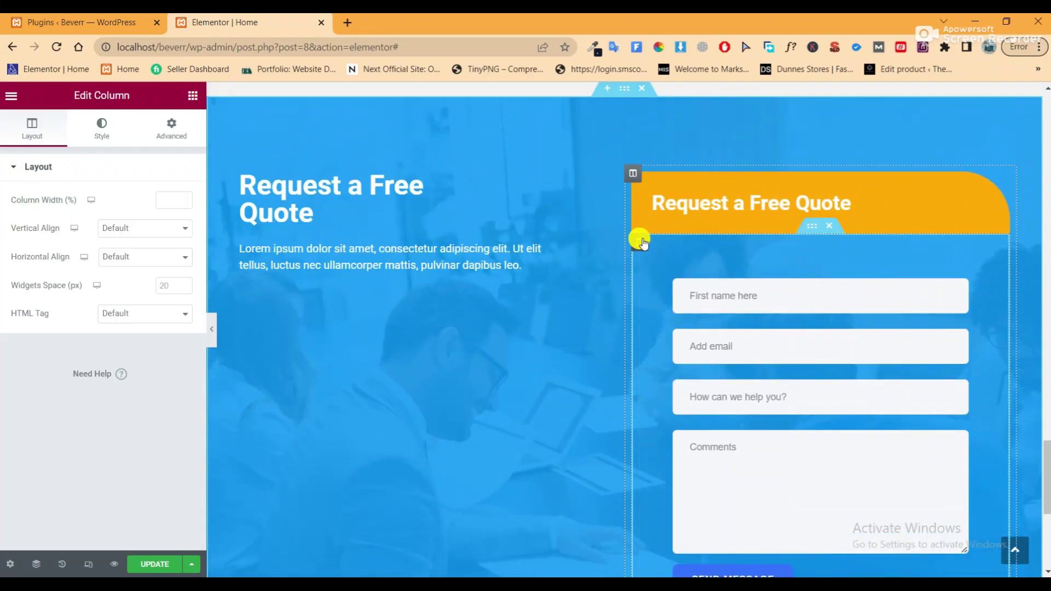
click(109, 126)
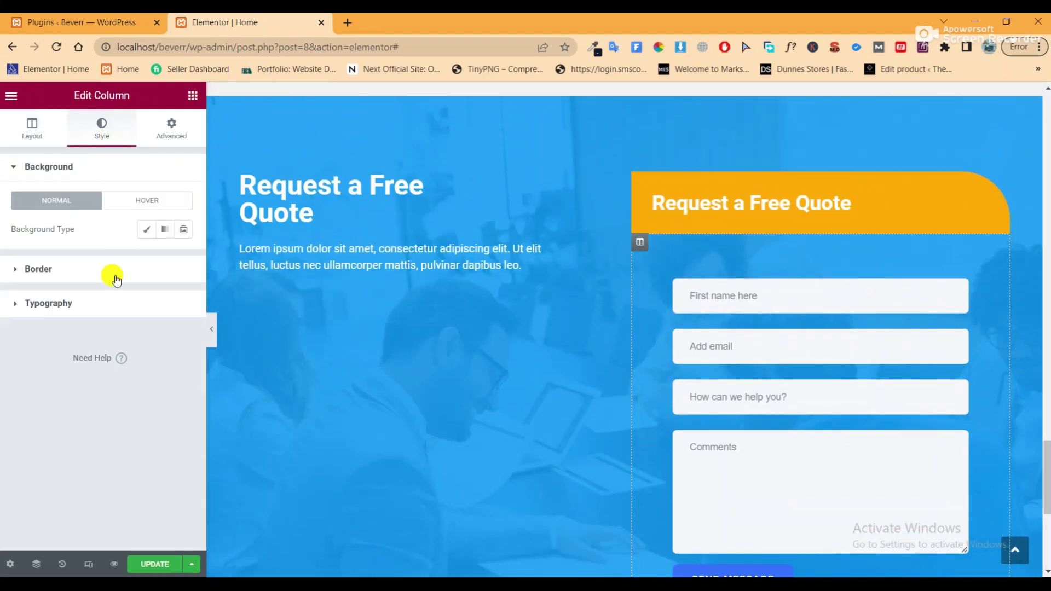
click(117, 279)
click(44, 173)
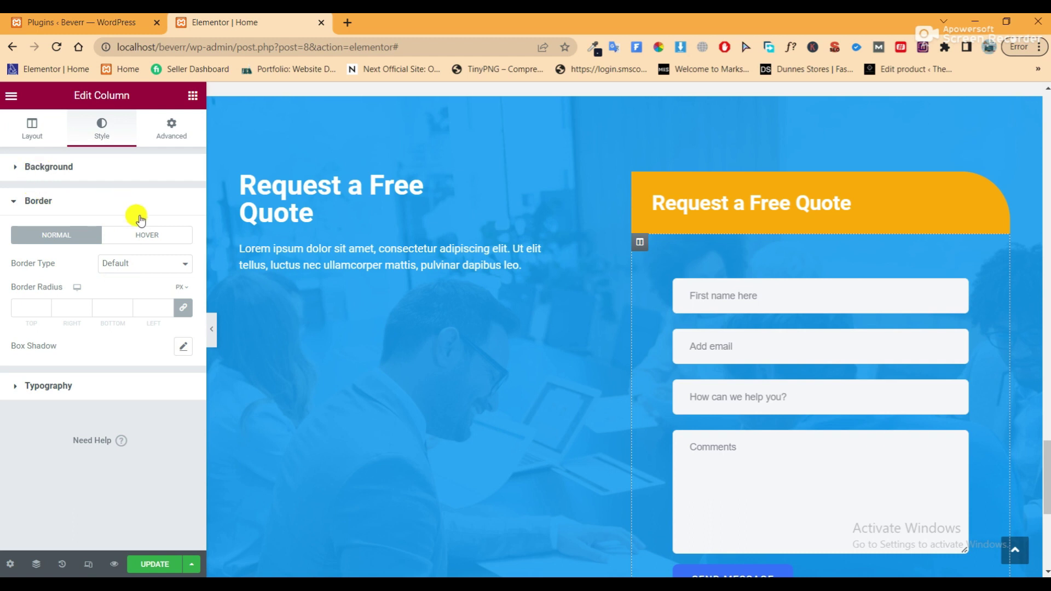
click(145, 229)
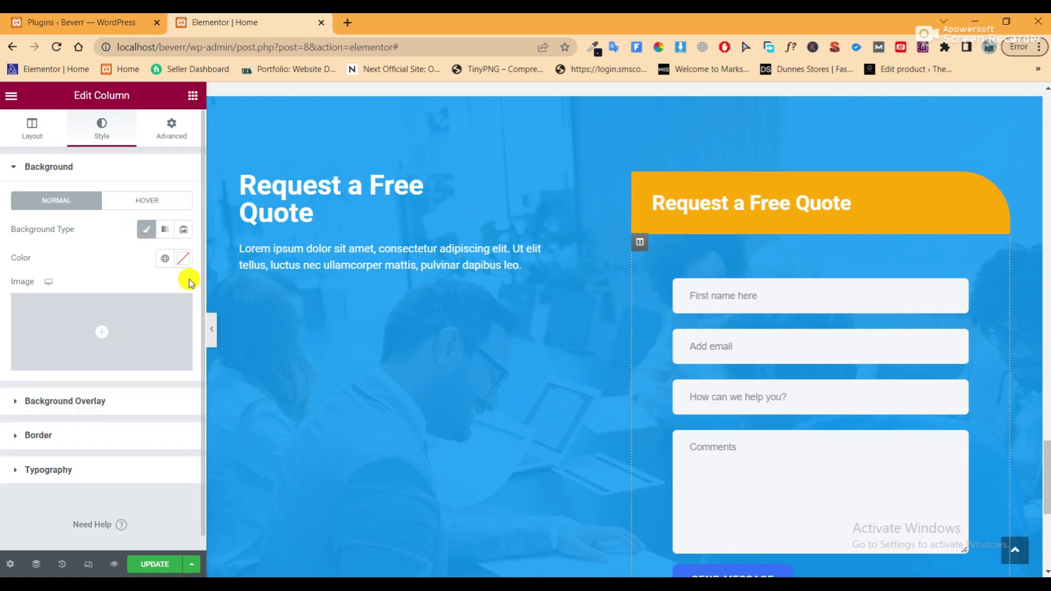
click(183, 258)
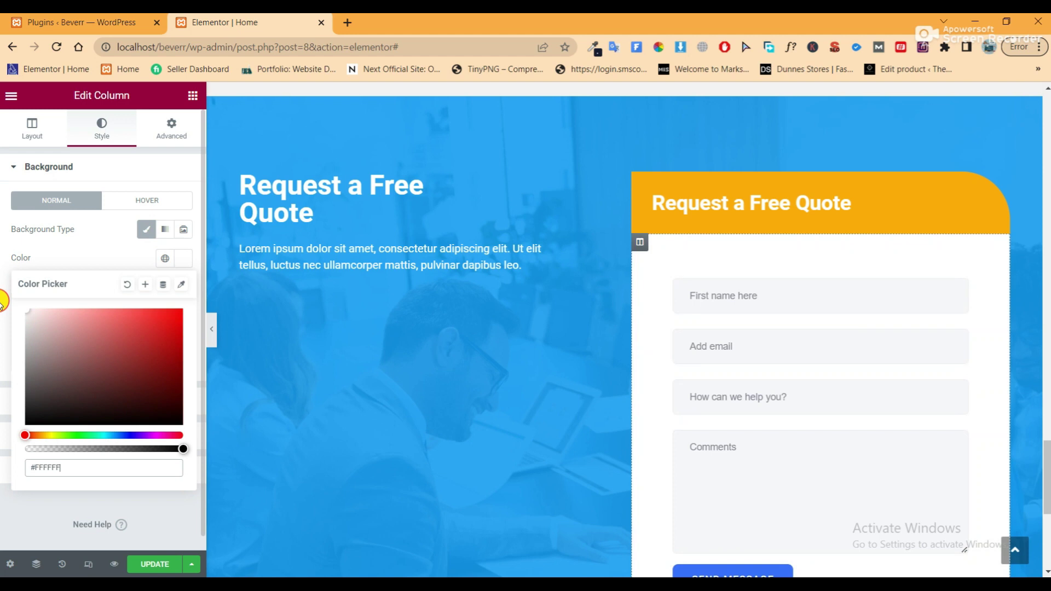
click(213, 328)
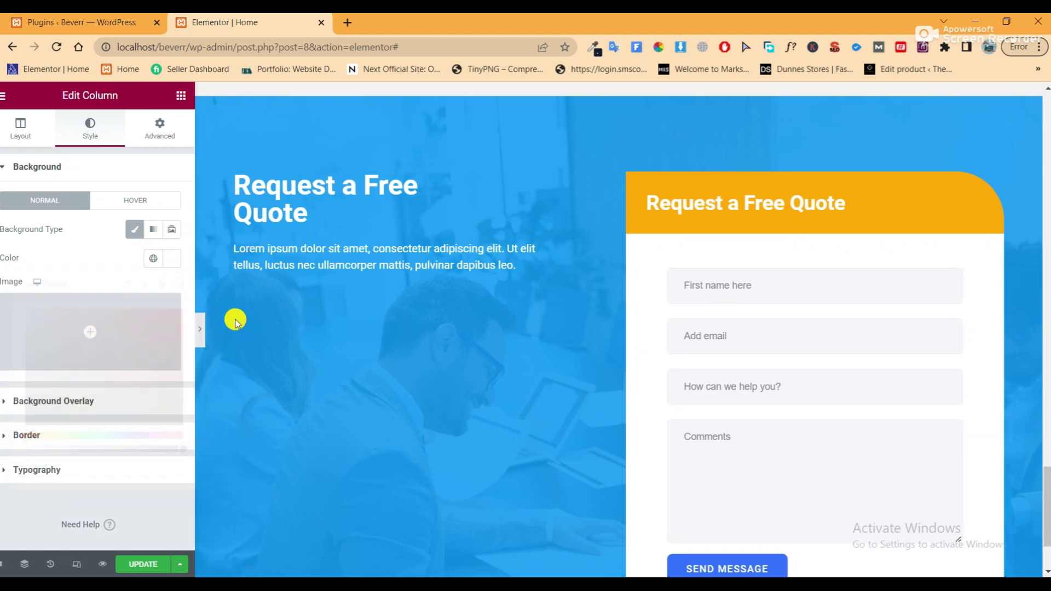
scroll(630, 328, down, 2)
scroll(630, 328, up, 2)
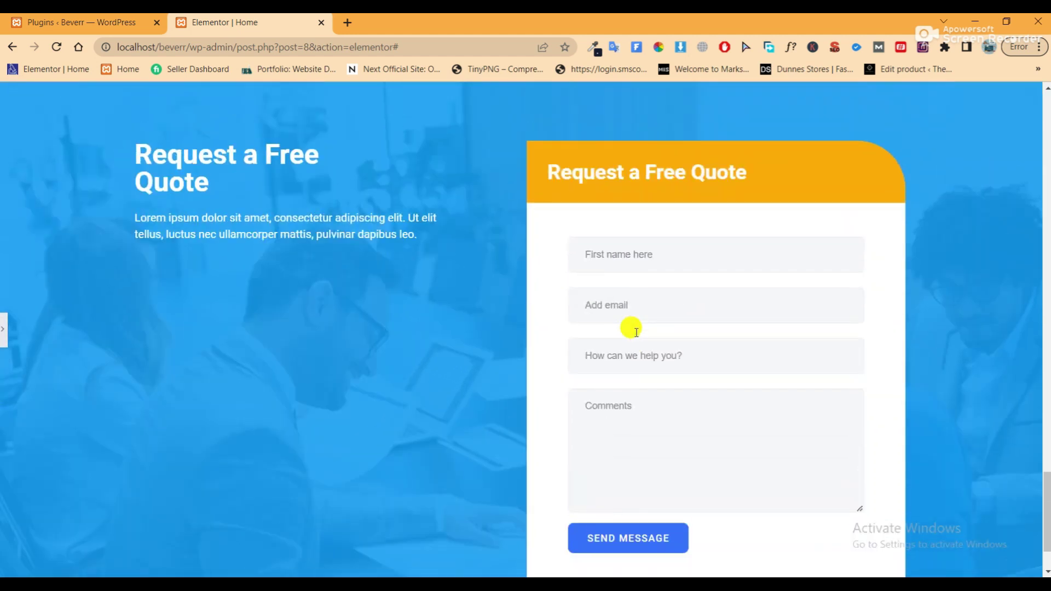
click(6, 327)
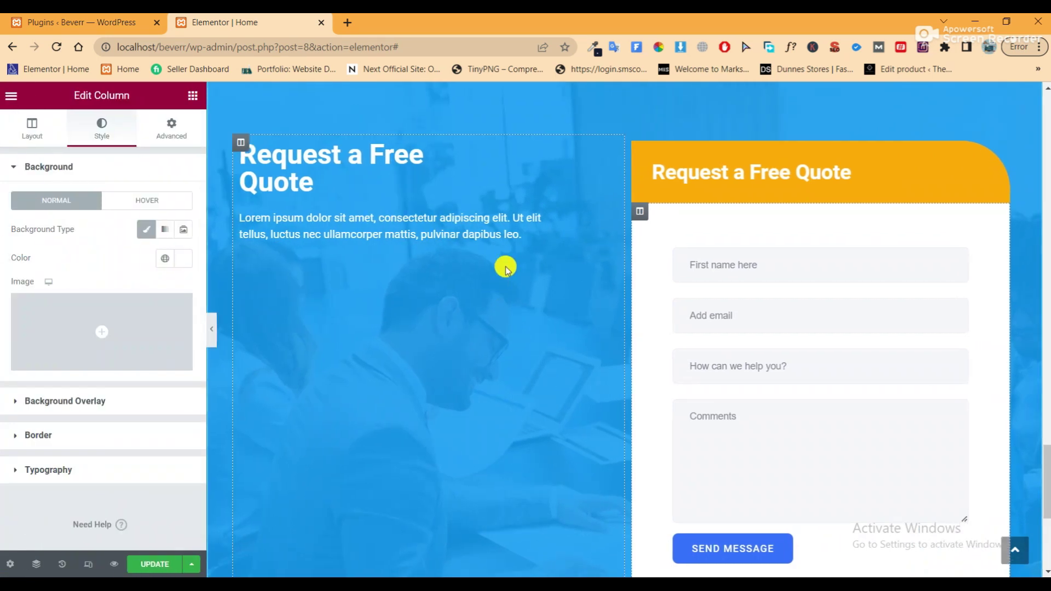
Set the left text column's Vertical Align to Middle
click(237, 144)
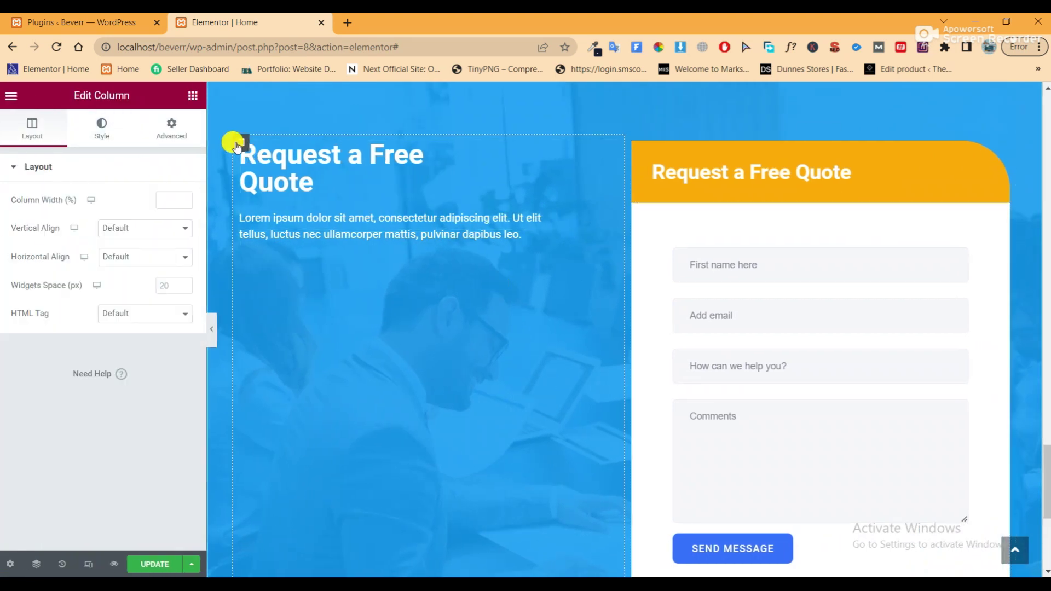
click(144, 230)
click(140, 262)
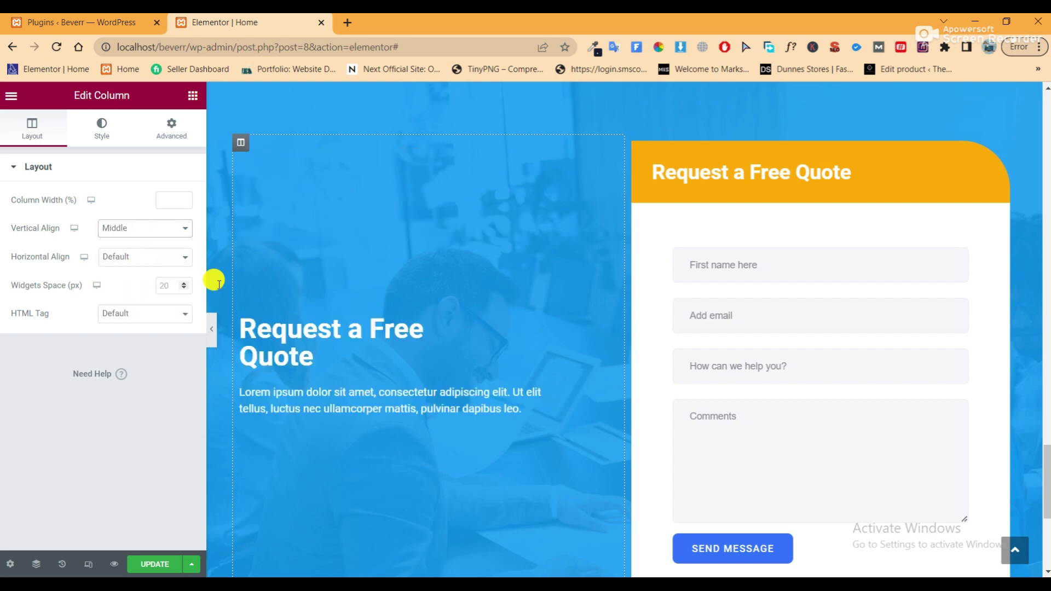
click(212, 328)
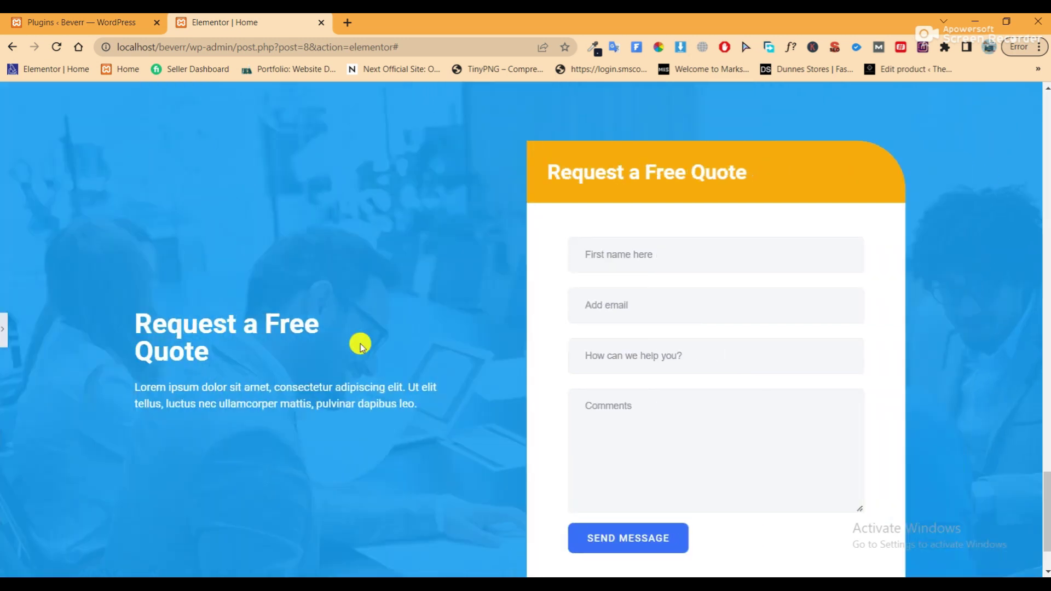
scroll(383, 348, down, 1)
scroll(383, 342, up, 2)
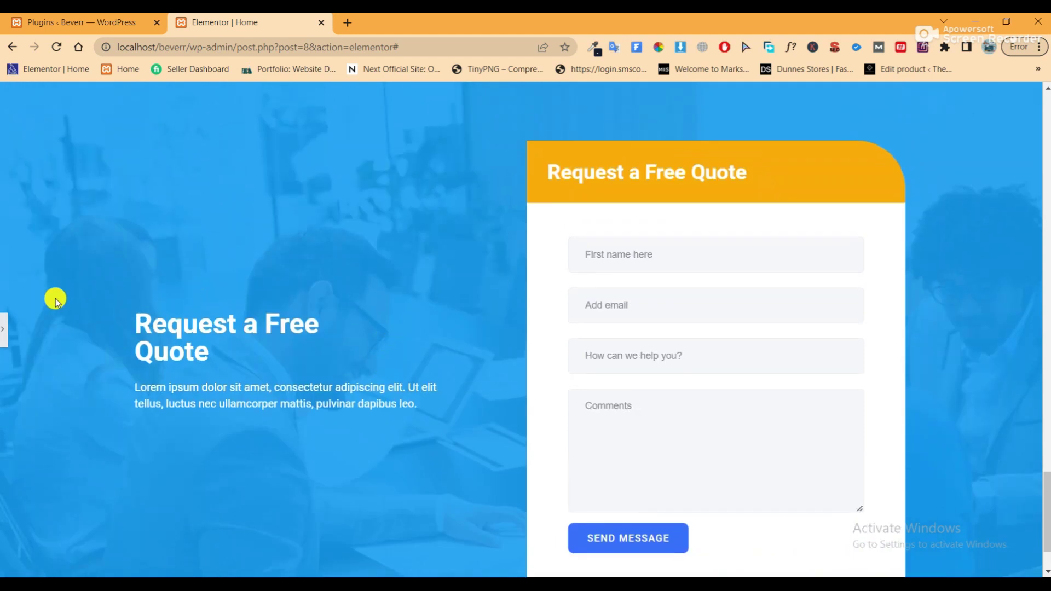
click(5, 327)
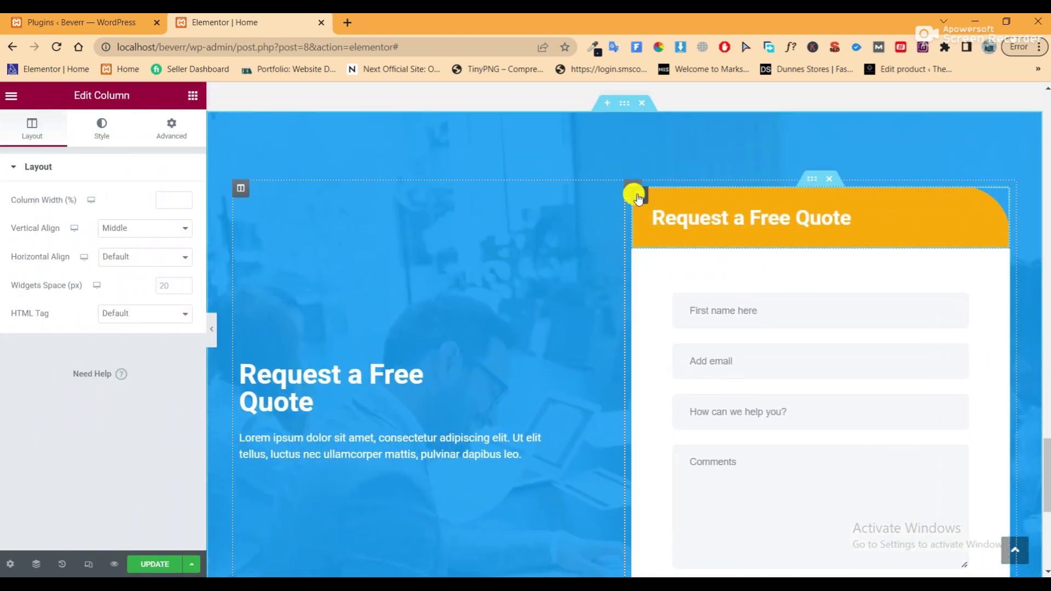
Clear the top margin on the inner section holding the quote form
click(812, 178)
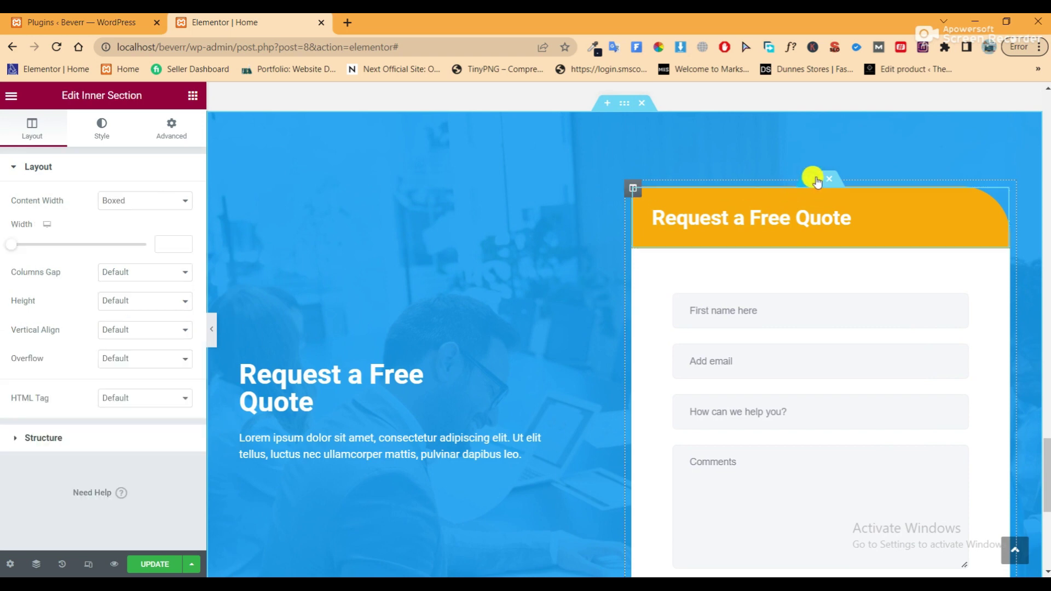
click(171, 125)
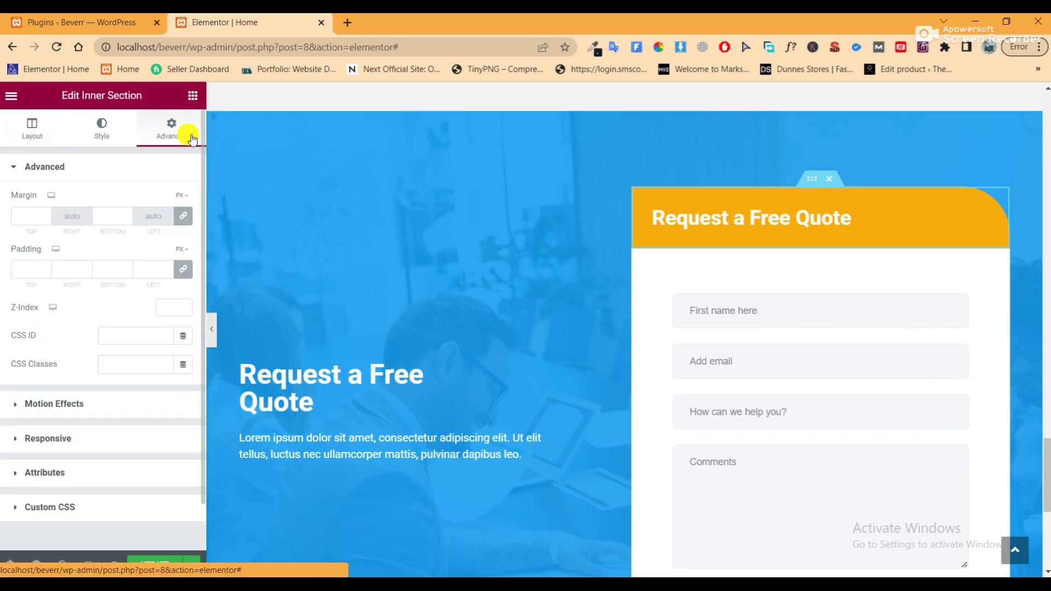
click(181, 216)
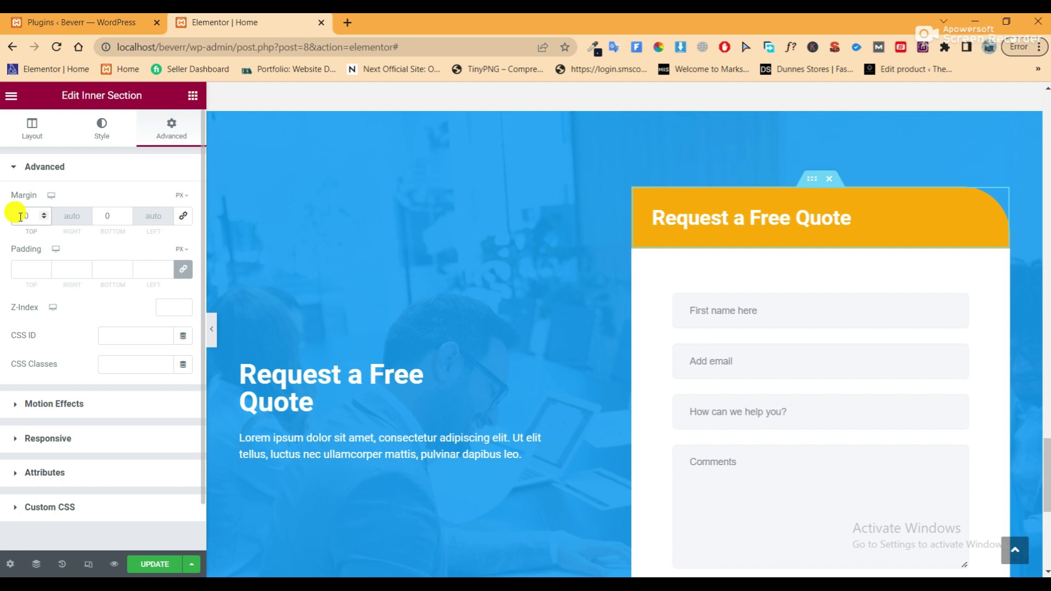
text(0)
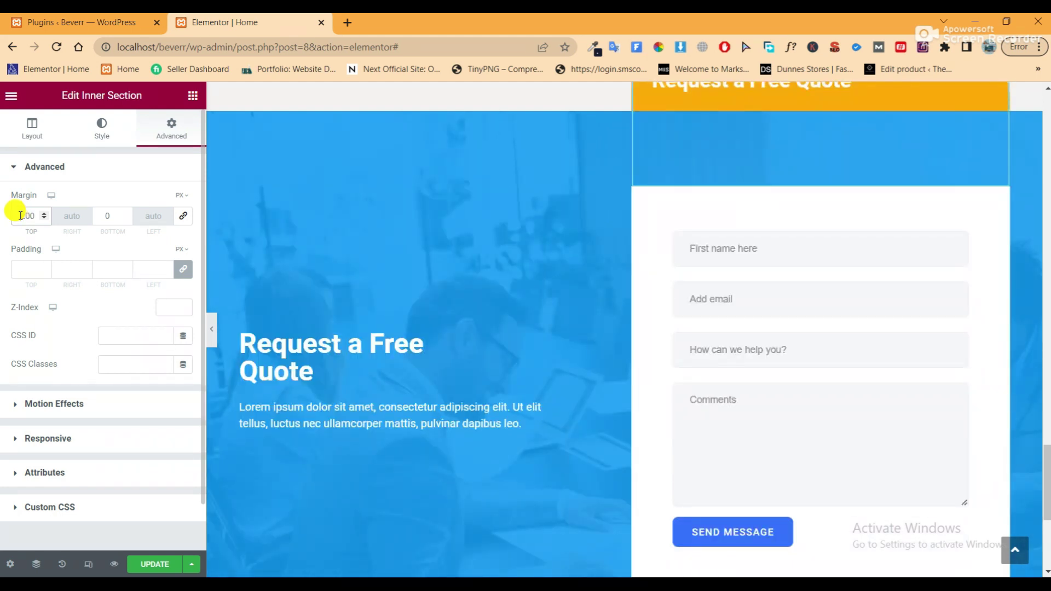
scroll(732, 276, up, 3)
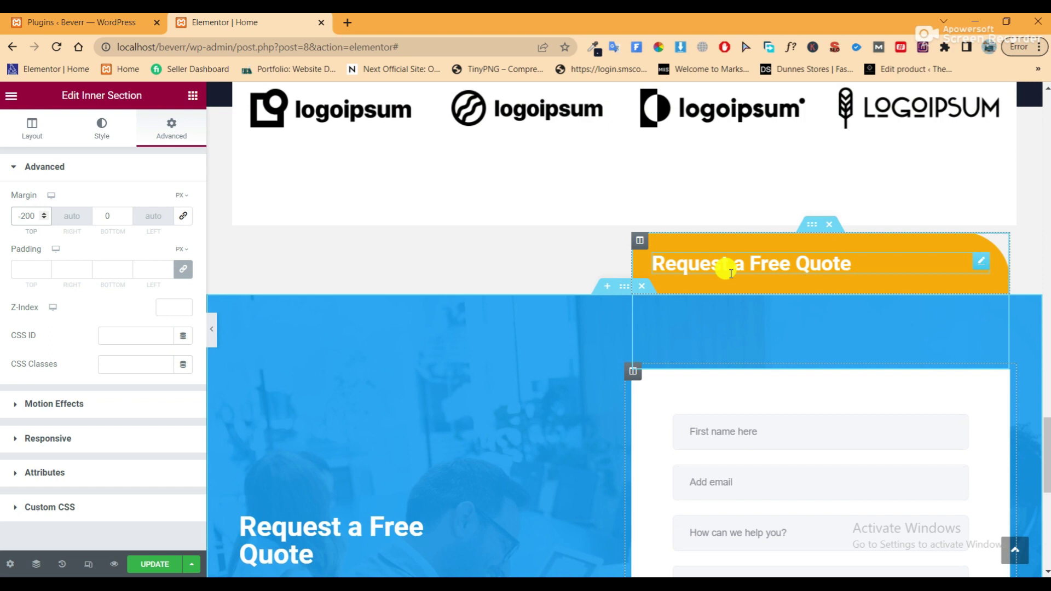
scroll(731, 274, down, 6)
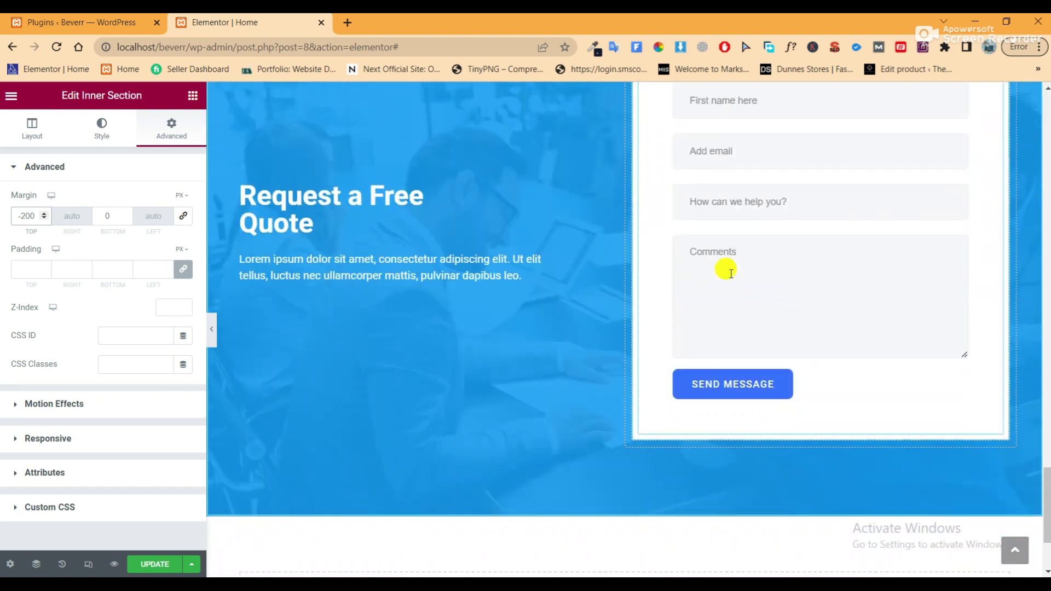
scroll(731, 274, up, 3)
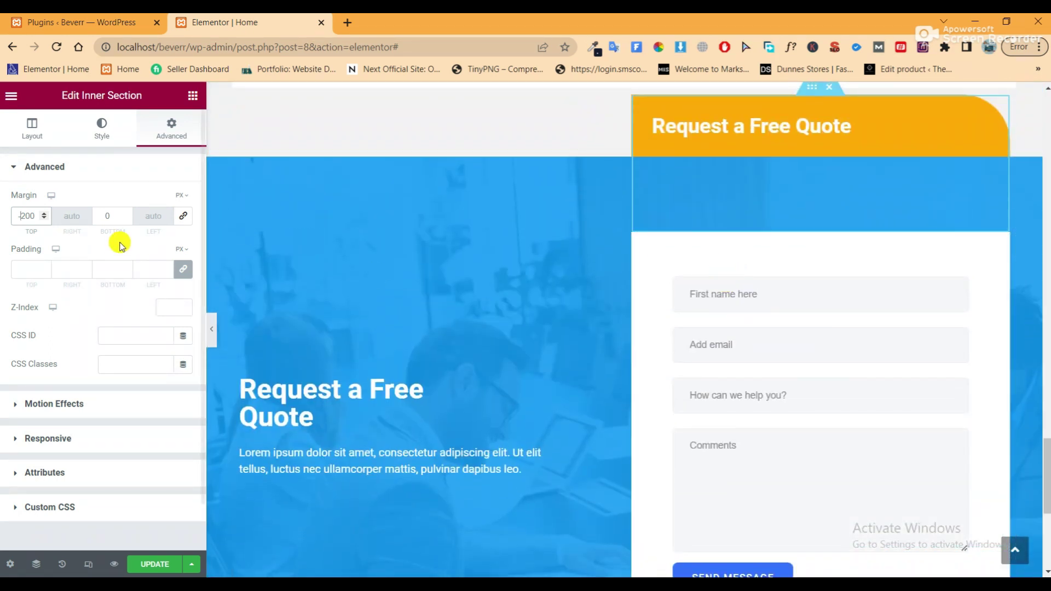
text(0)
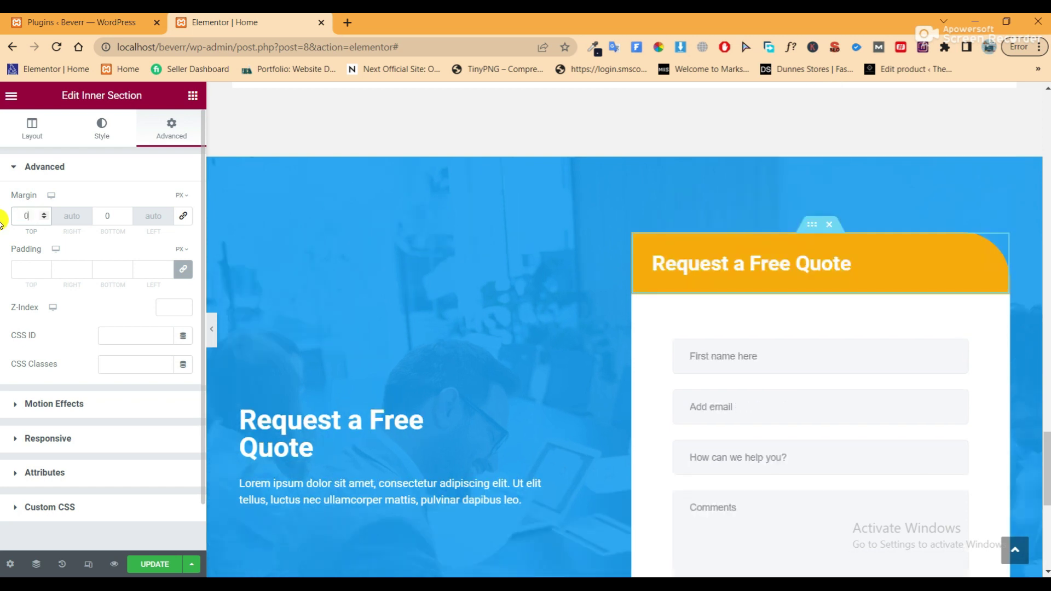
click(183, 216)
double_click(26, 216)
key(BackSpace)
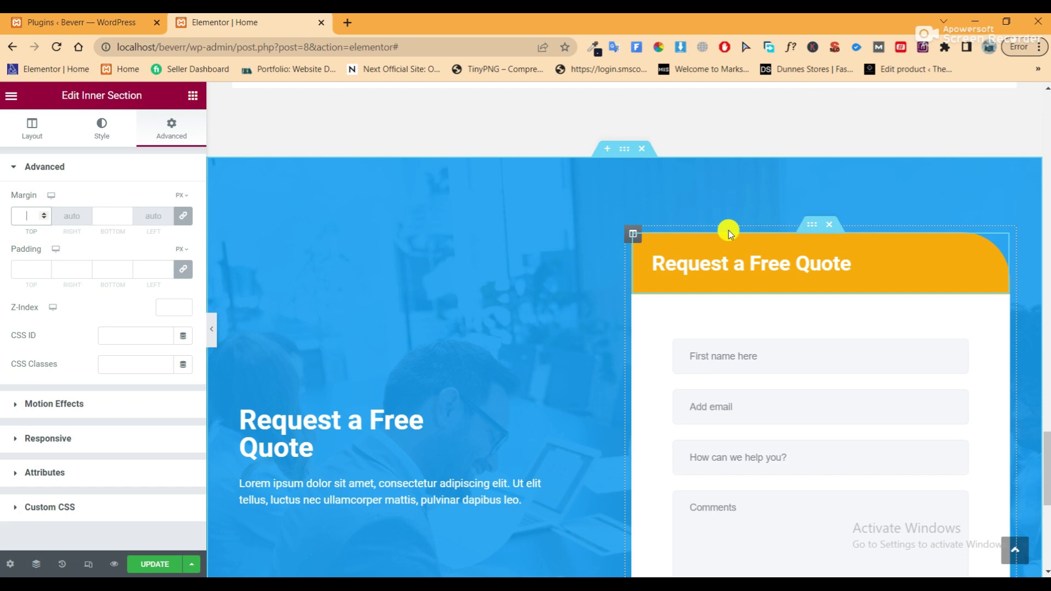
Give the quote form's column a -200 px top margin and preview the raised box
click(632, 233)
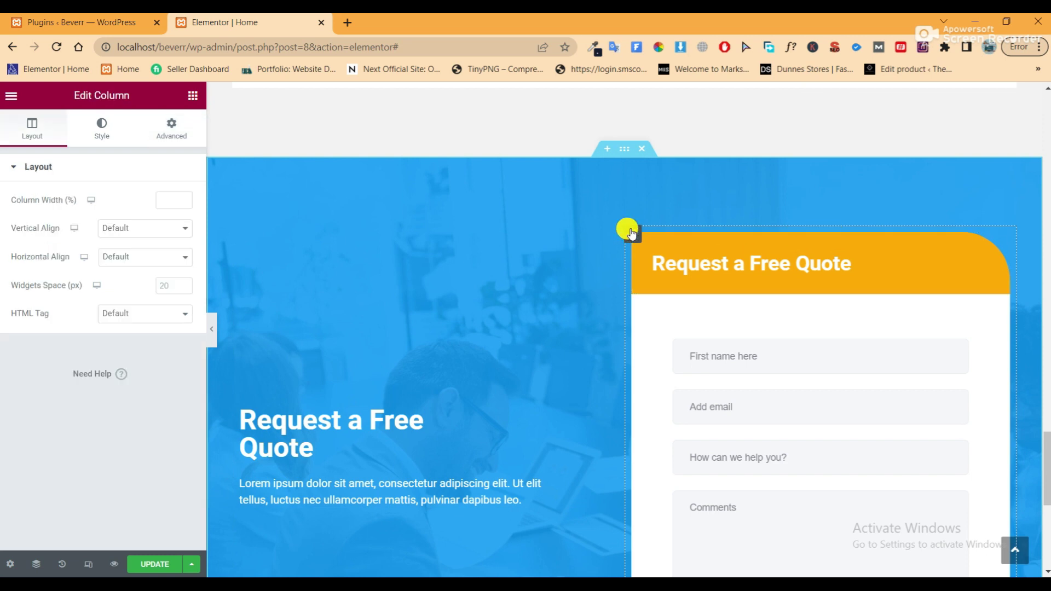
click(159, 142)
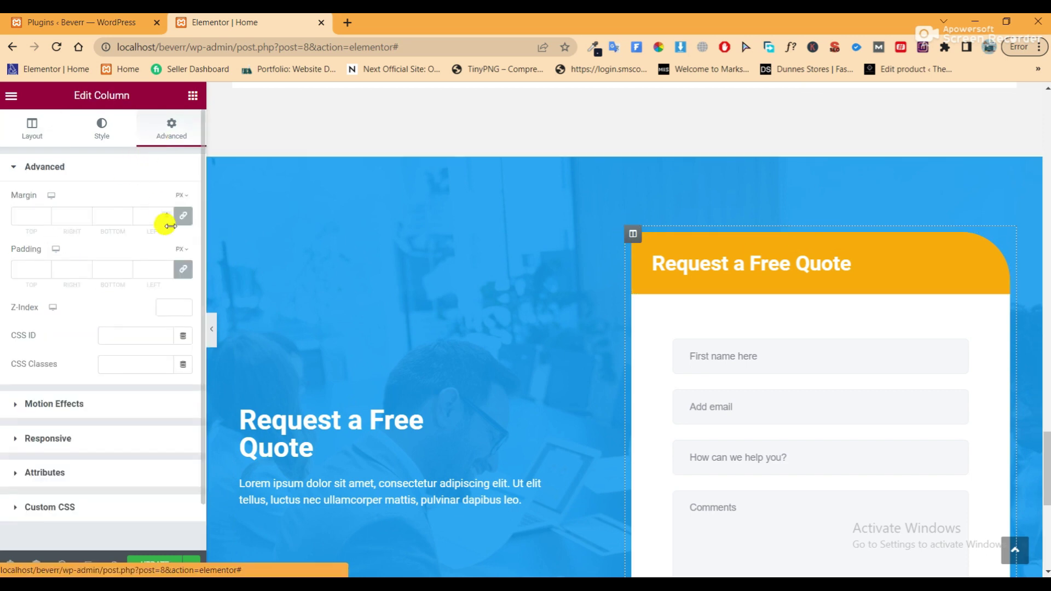
click(27, 214)
text(250)
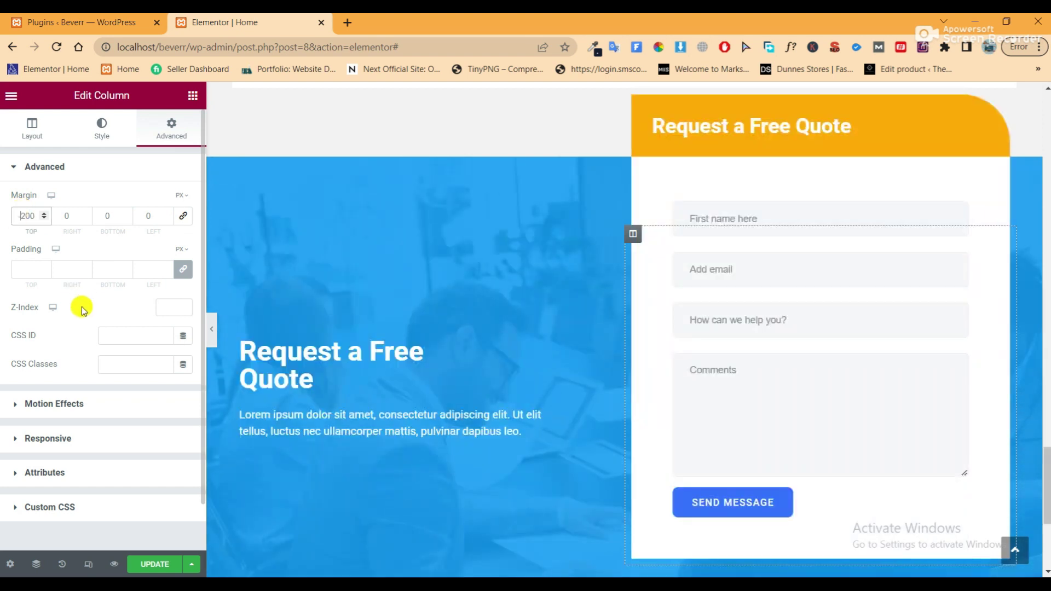
click(211, 329)
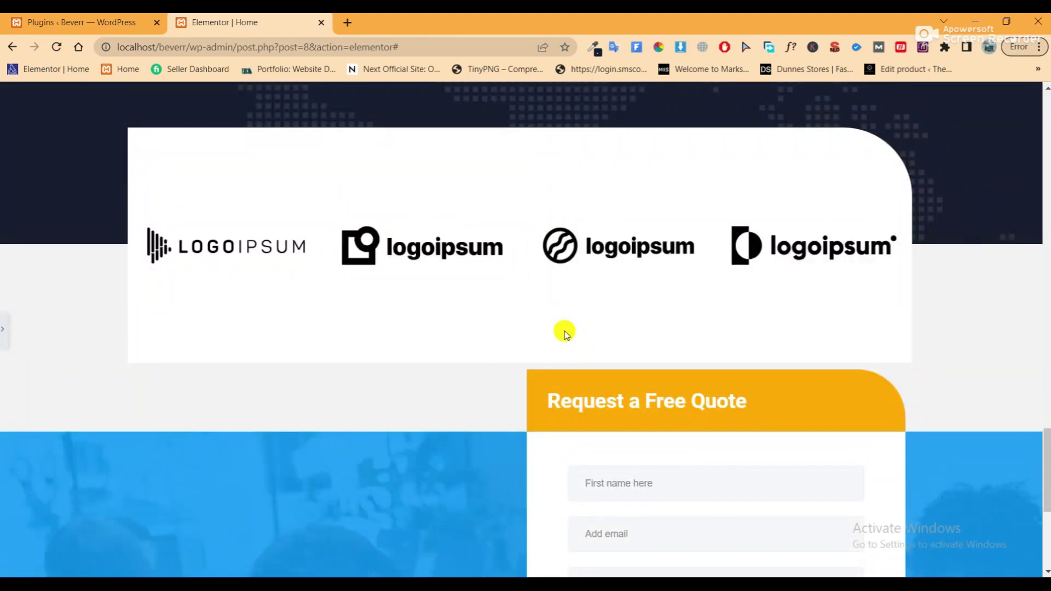
Set the logo section's bottom padding to 200 px and update the page
click(5, 329)
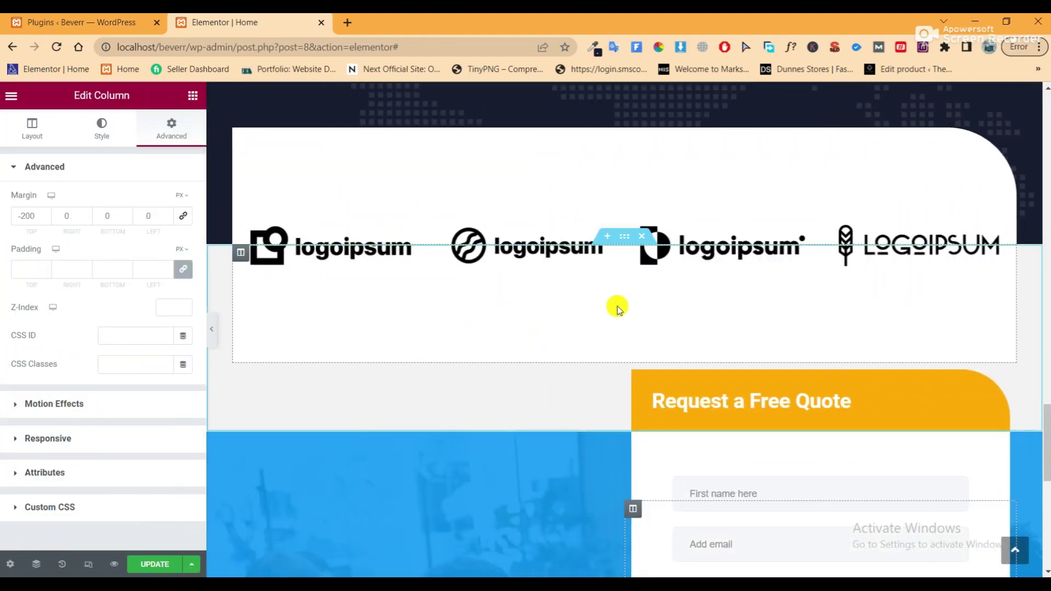
click(630, 238)
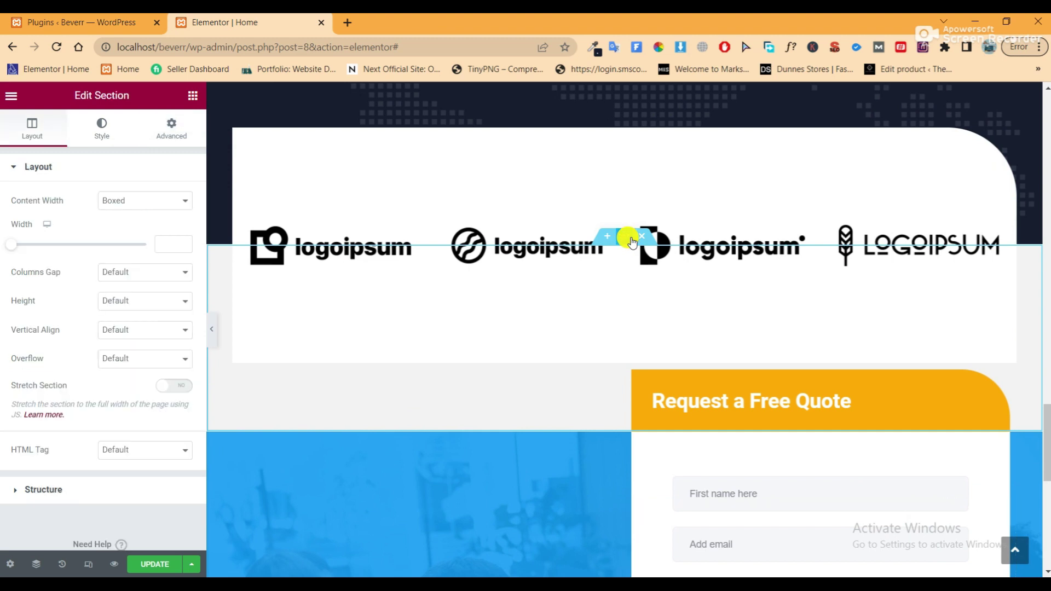
click(156, 133)
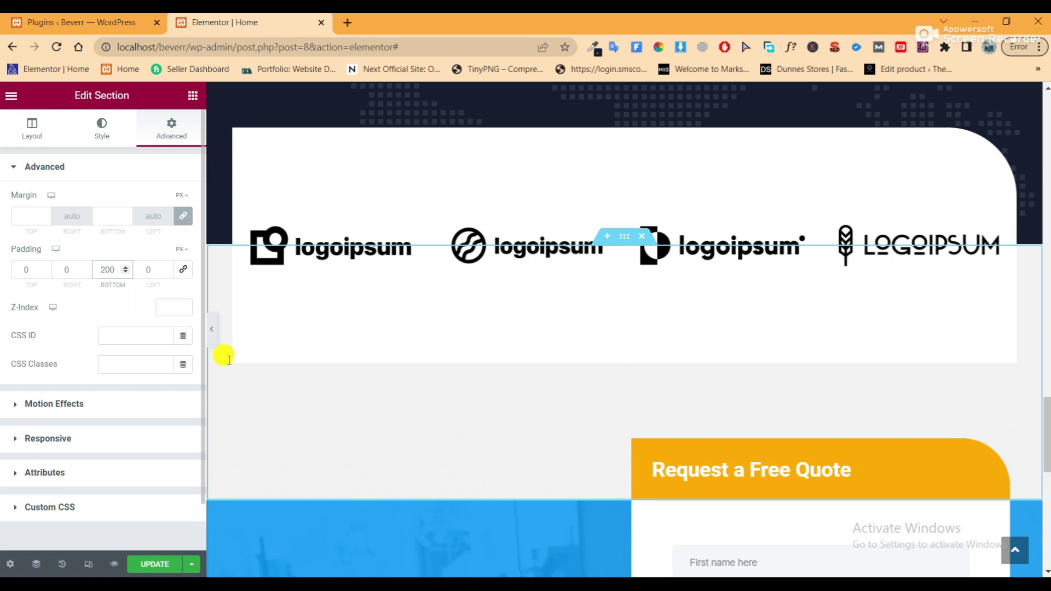
click(149, 563)
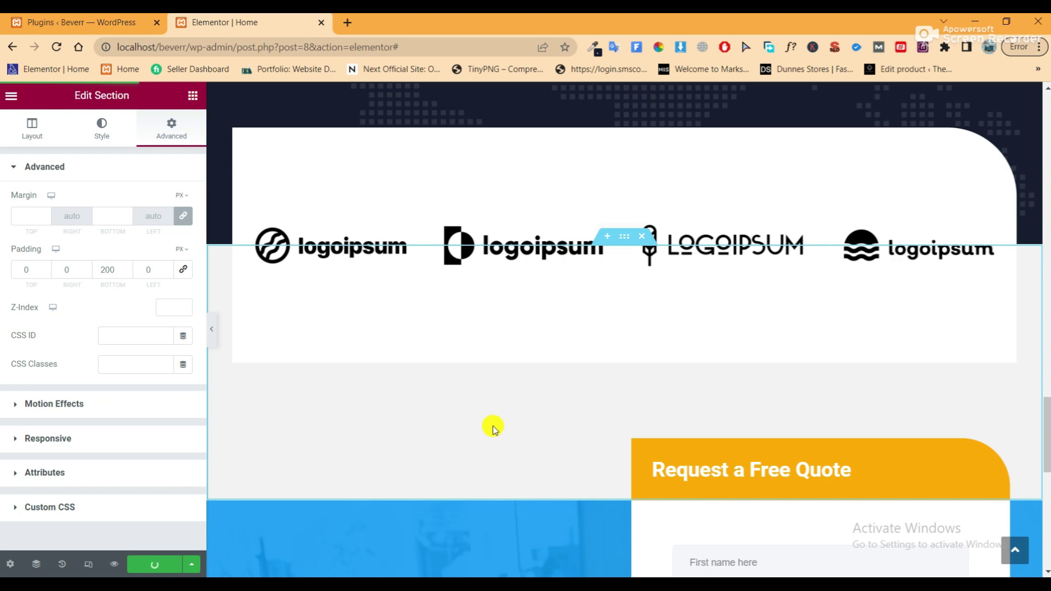
scroll(493, 428, down, 10)
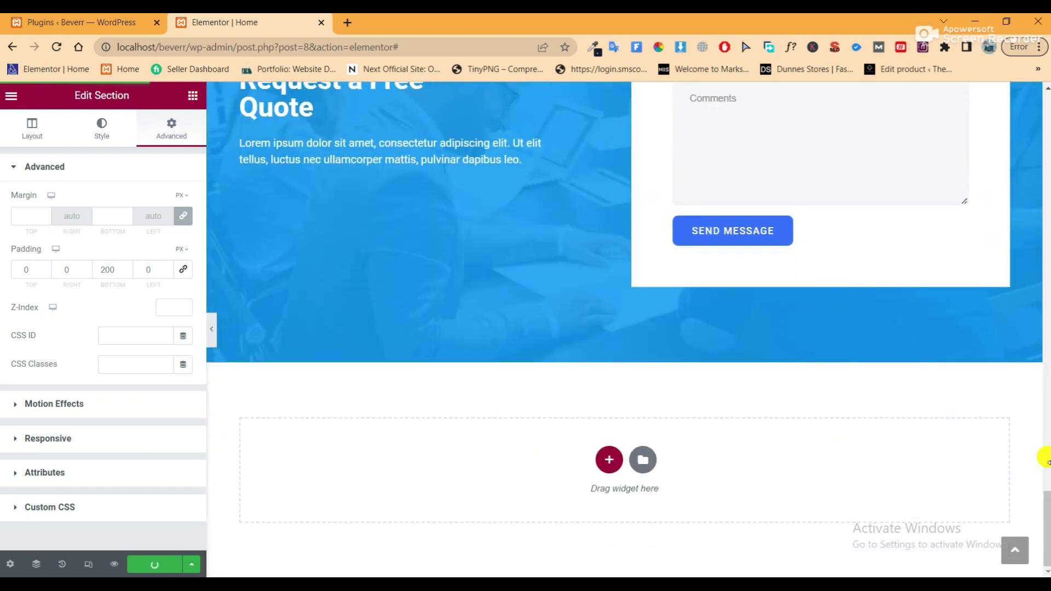
Add a single-column section below the quote area and drop in a Google Maps widget found by searching 'map'
click(609, 461)
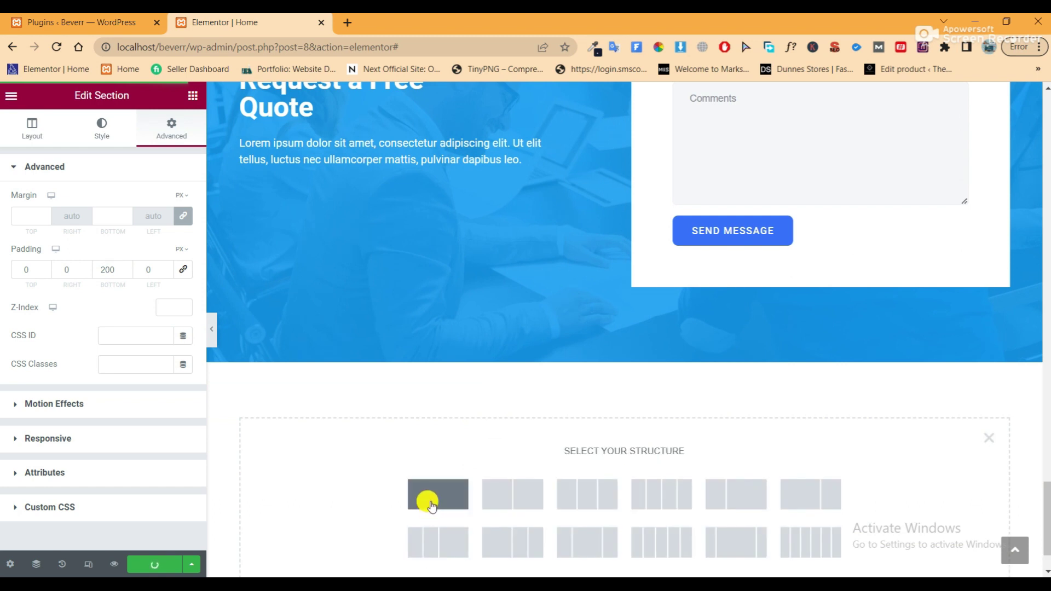
click(431, 503)
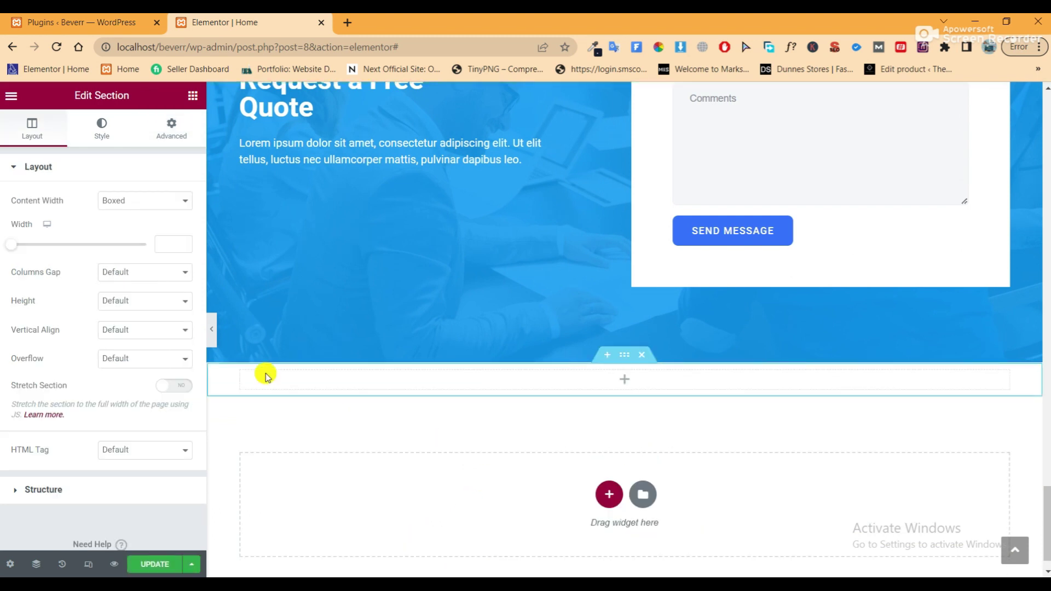
click(190, 96)
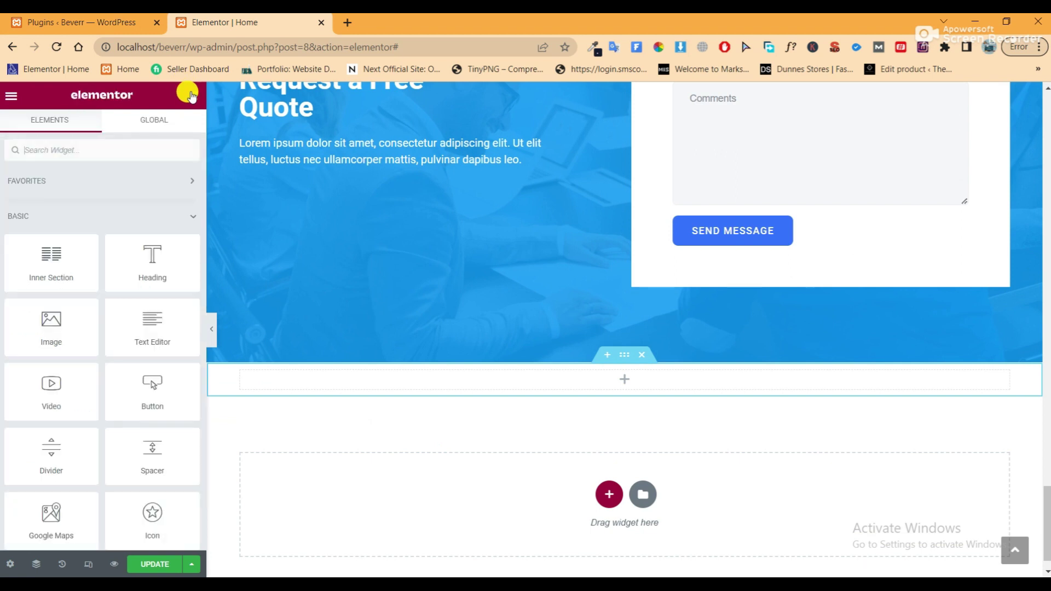
click(93, 149)
text(map)
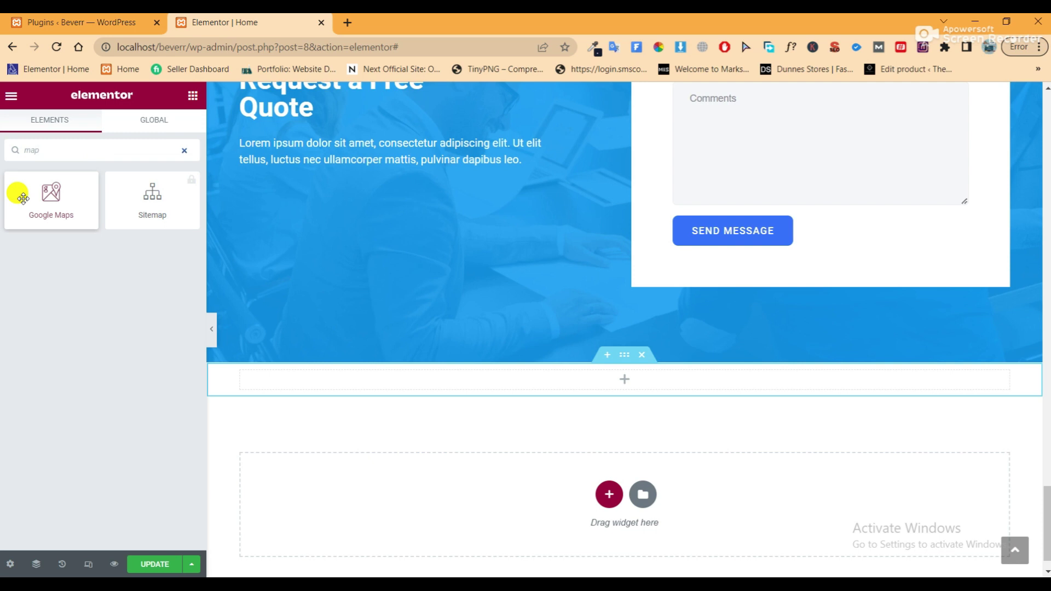
drag(19, 195, 636, 377)
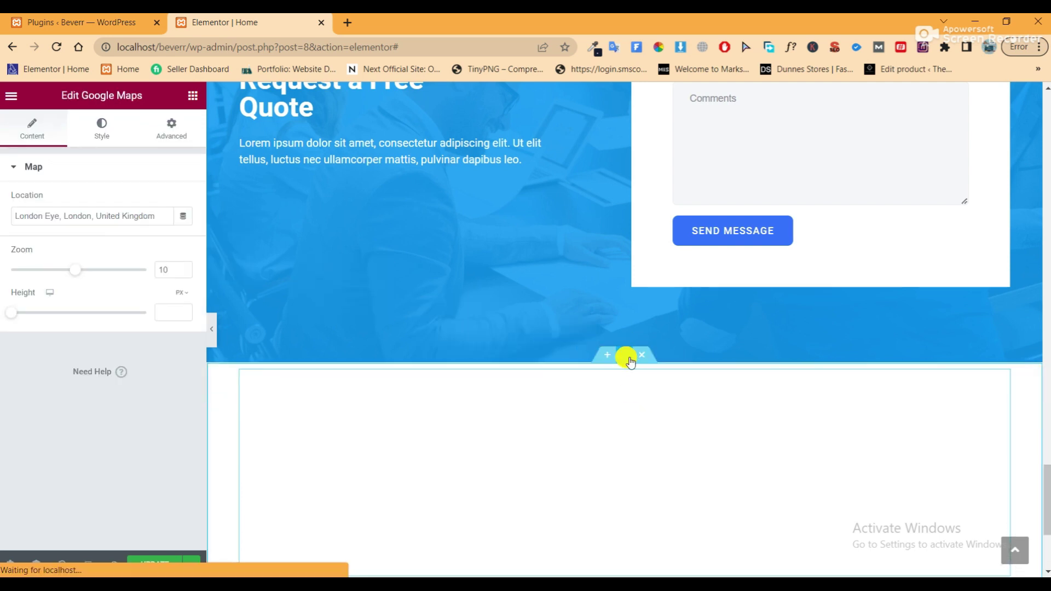
Set the map section's Content Width to Full Width and Columns Gap to No Gap
click(626, 355)
click(141, 201)
click(141, 226)
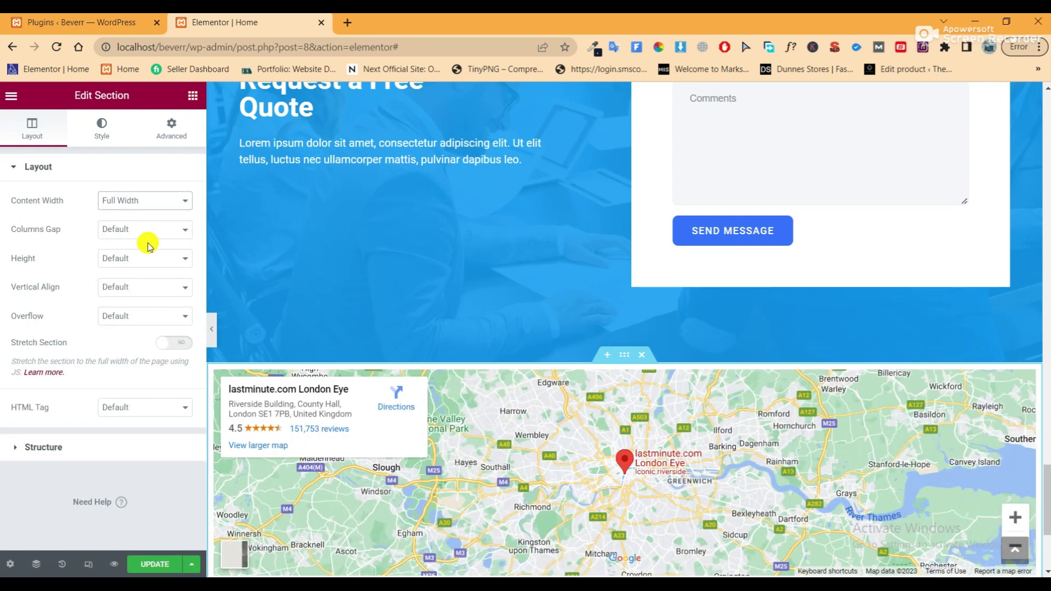
click(145, 229)
click(149, 255)
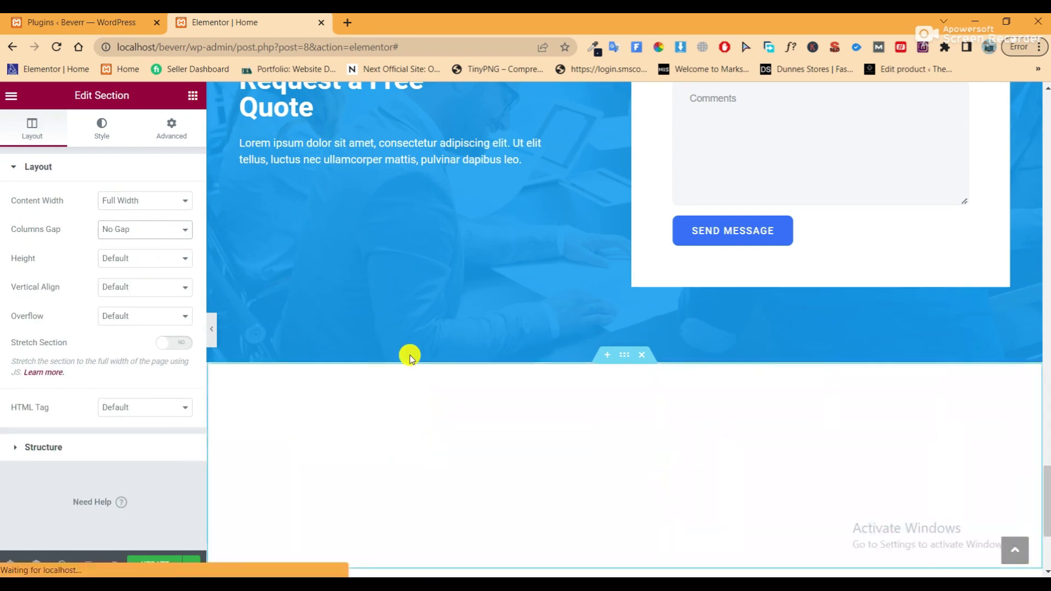
scroll(455, 353, down, 1)
scroll(454, 353, down, 3)
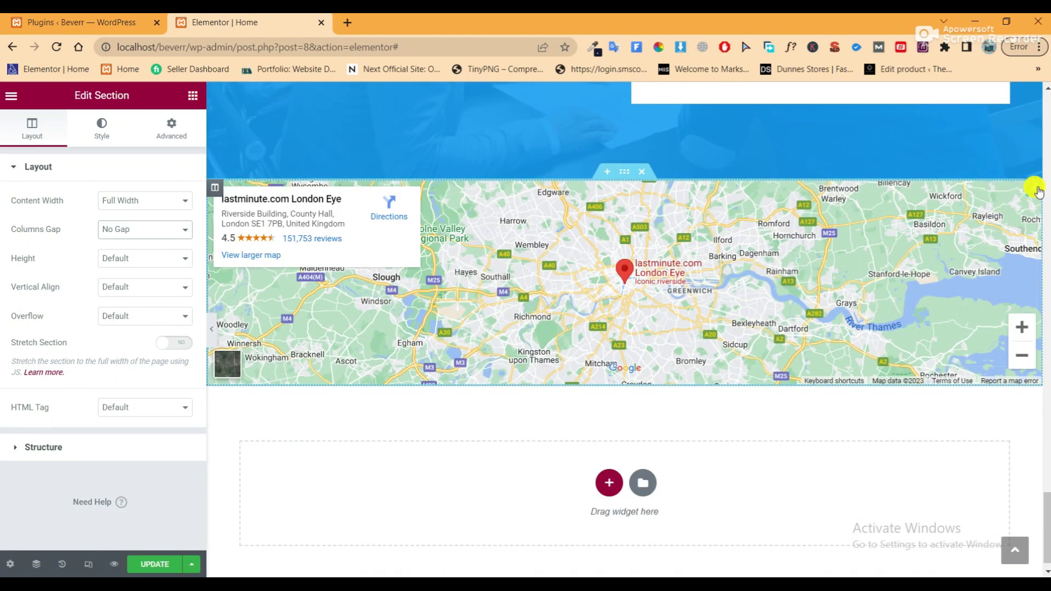
Set the Google Maps widget height to 500 px
click(1034, 189)
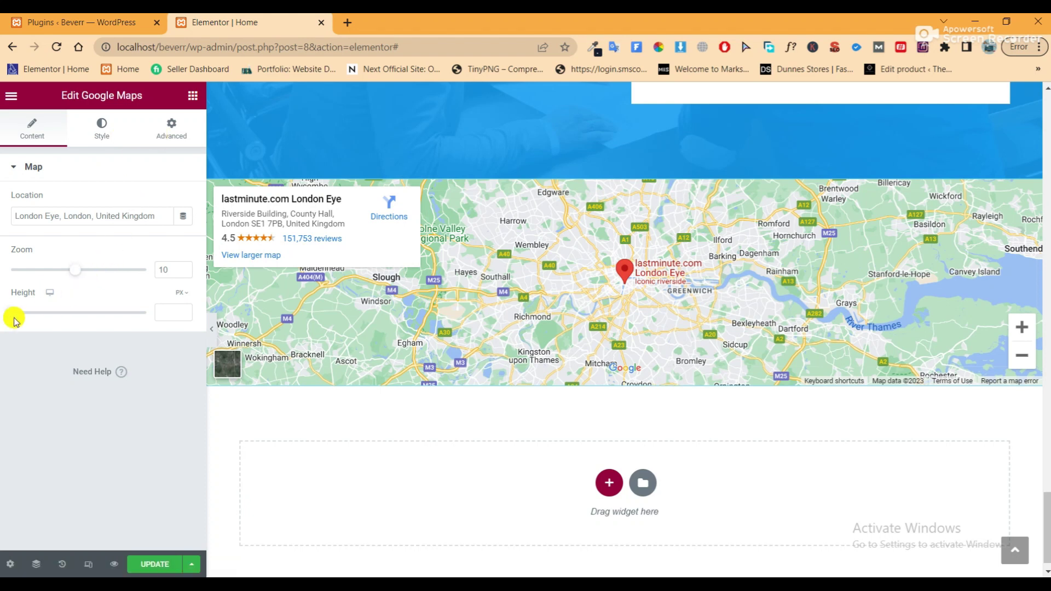
drag(20, 316, 40, 314)
double_click(158, 314)
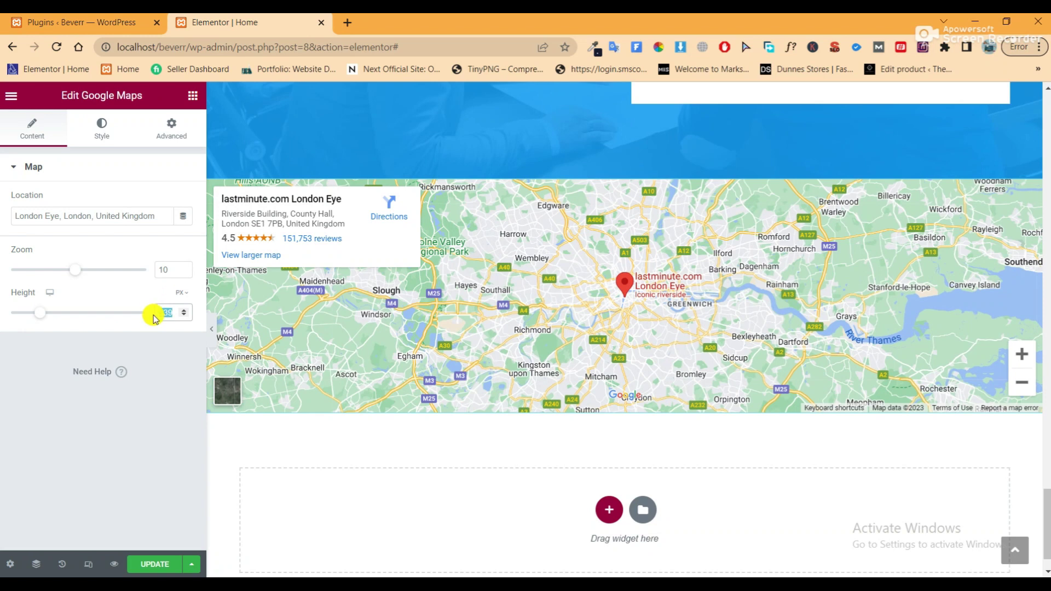
text(500)
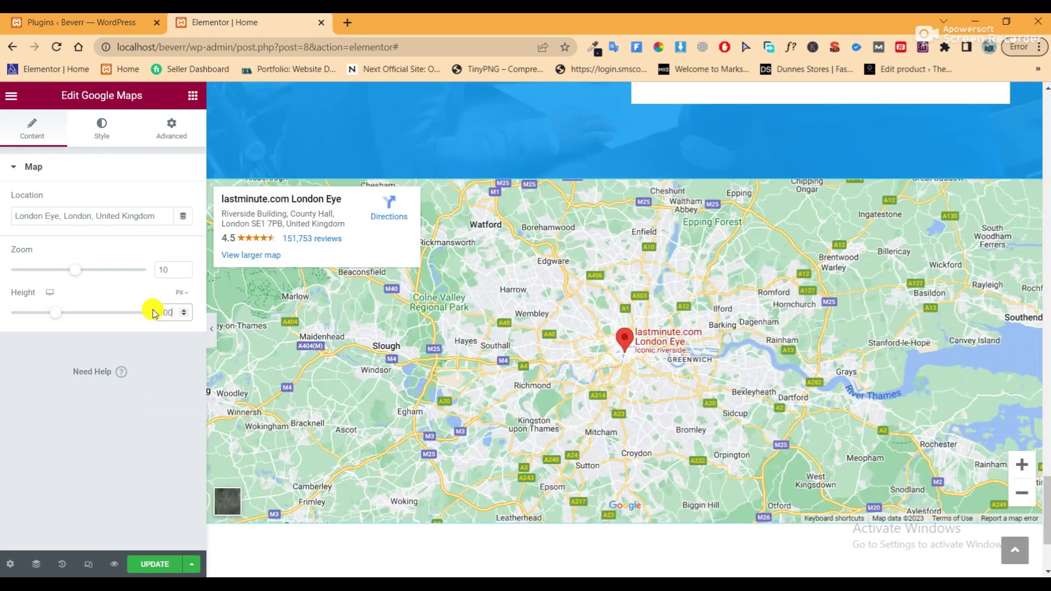
click(211, 328)
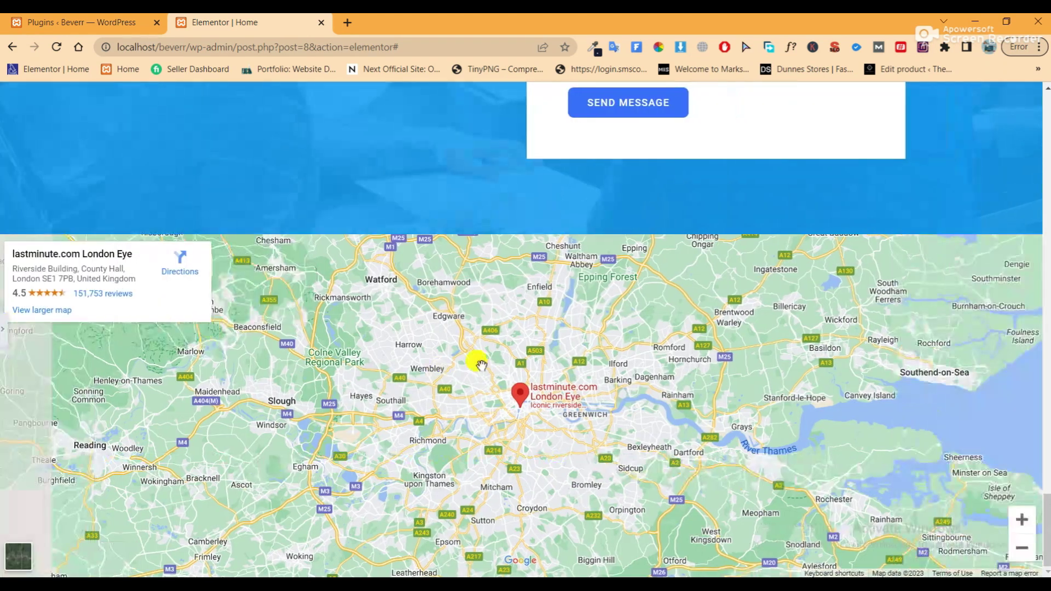
scroll(481, 365, down, 2)
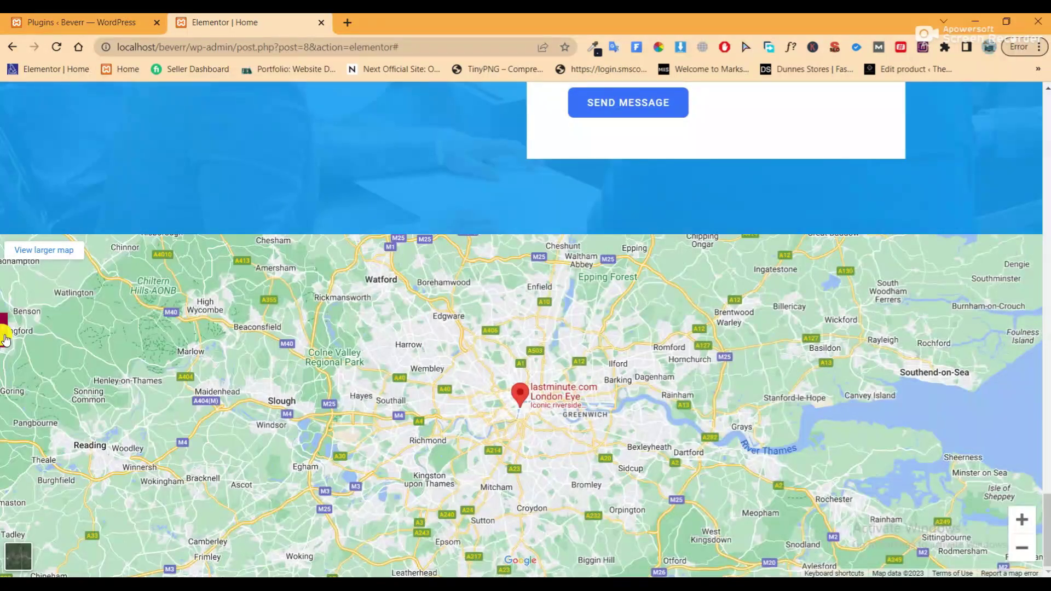
click(4, 337)
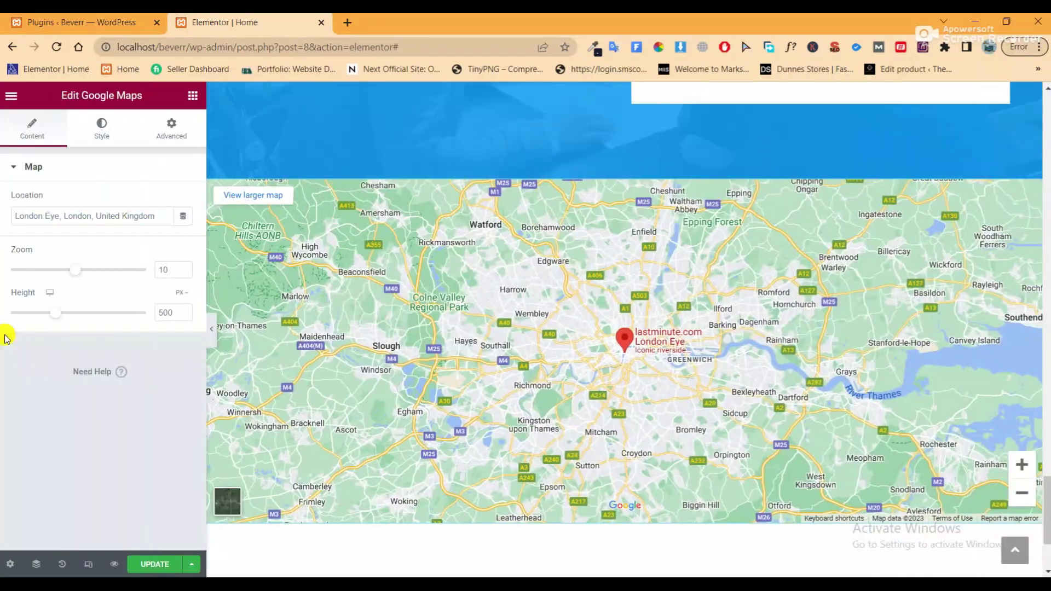
Update the page and open it in preview
click(150, 564)
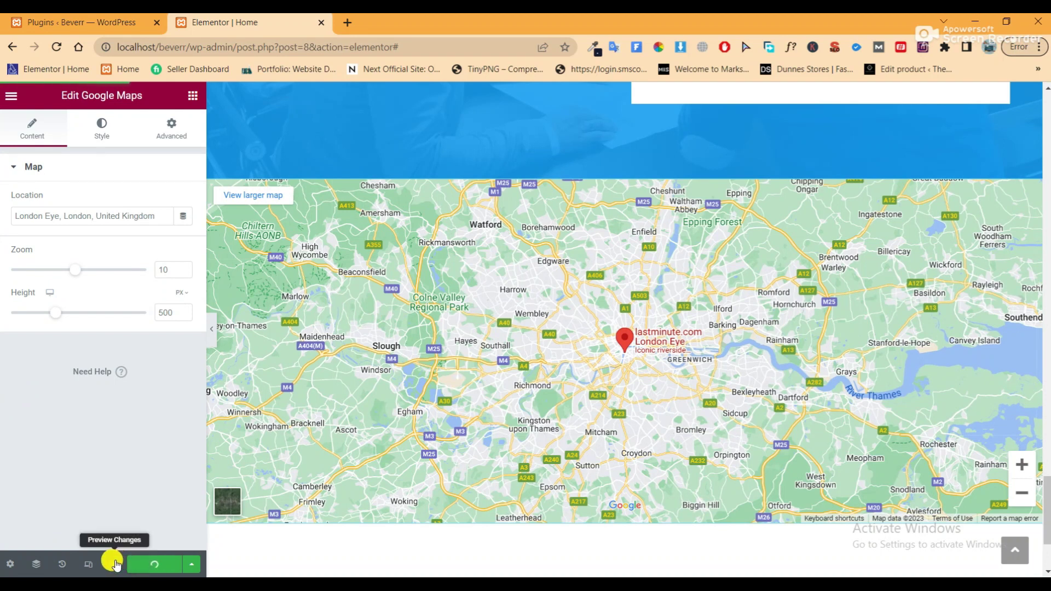
scroll(436, 413, up, 5)
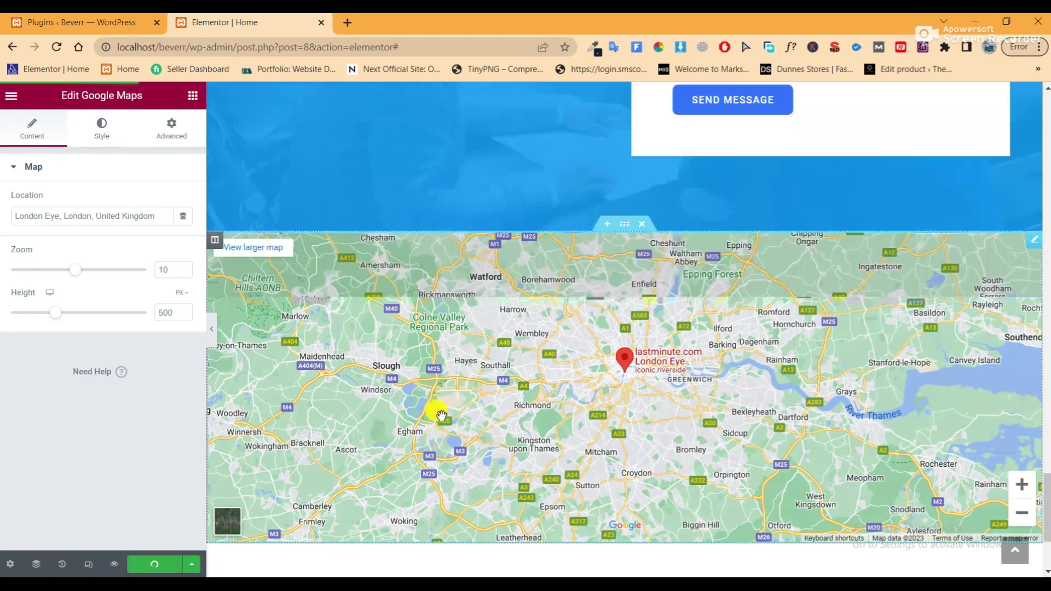
scroll(440, 424, up, 9)
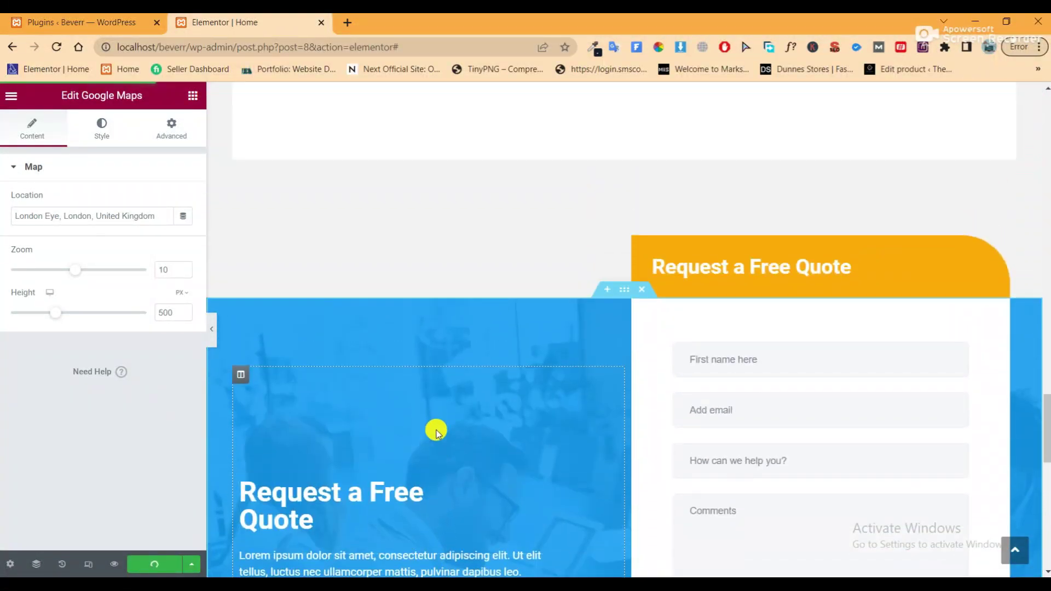
scroll(435, 441, down, 12)
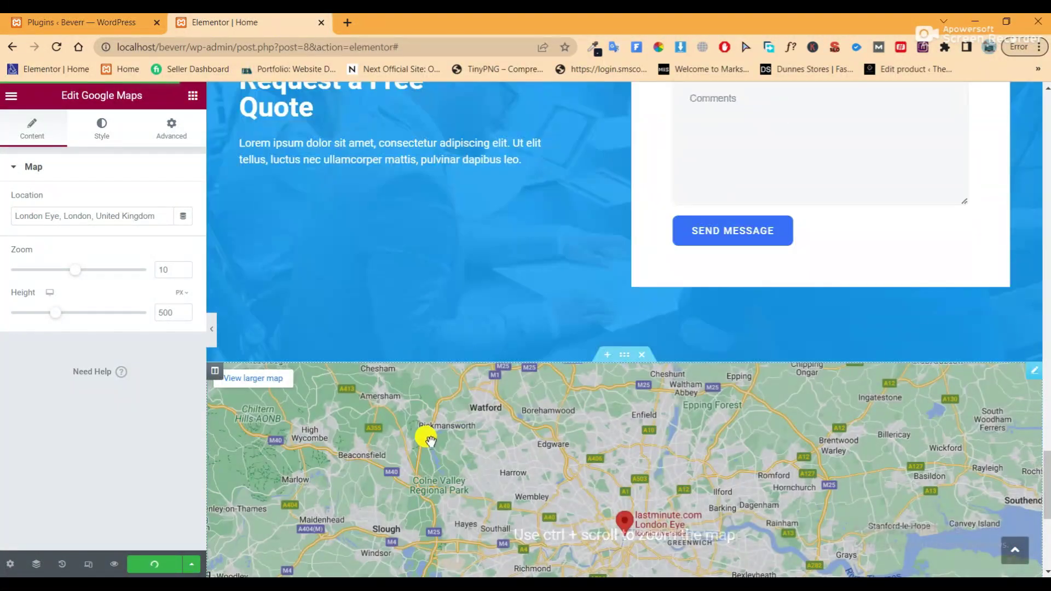
scroll(430, 441, down, 2)
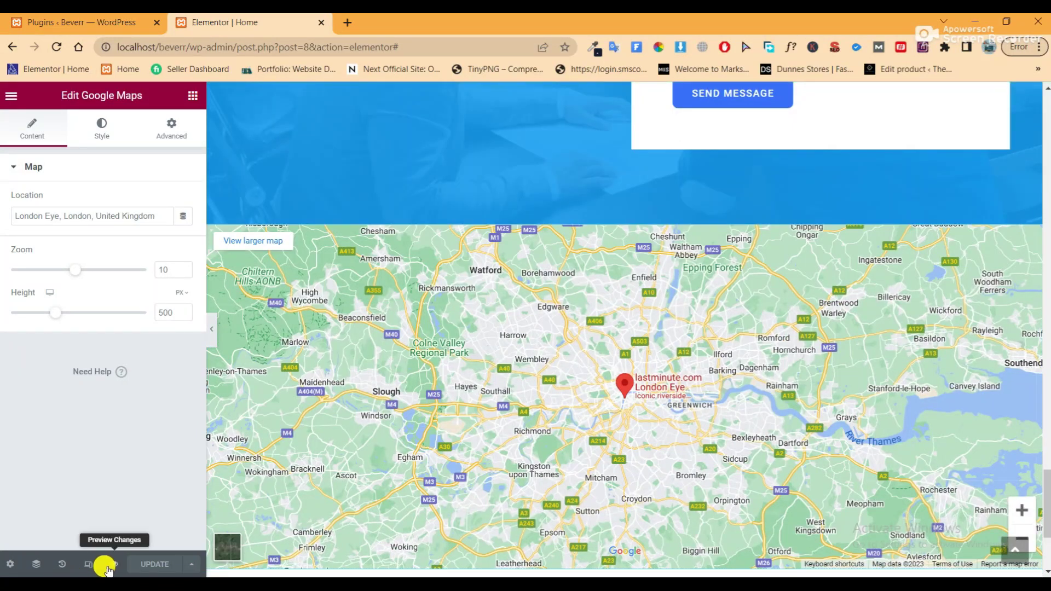
click(112, 564)
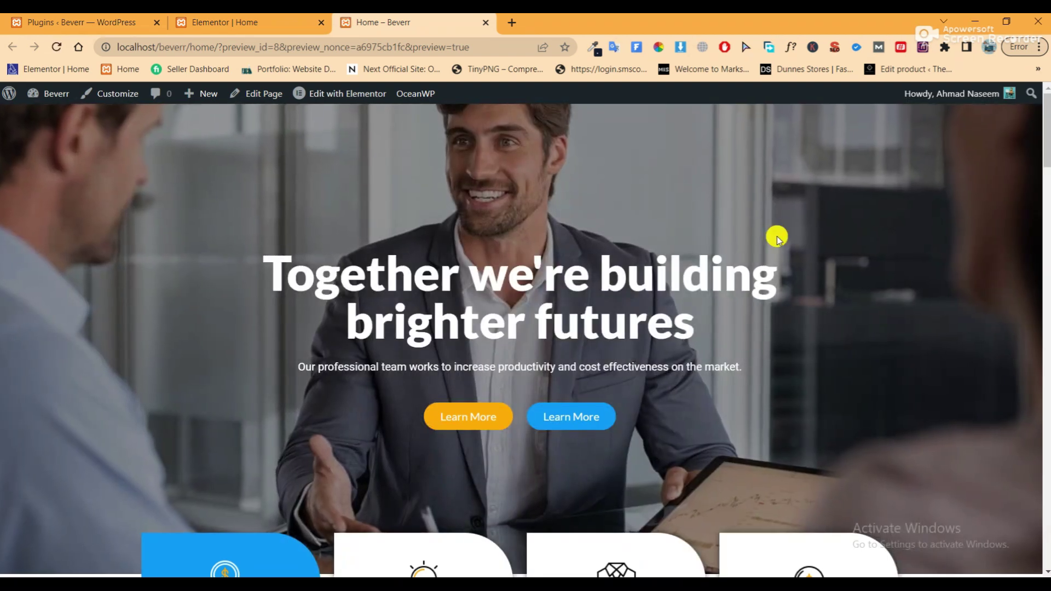
Scroll through the Home page preview down to the full-width map
scroll(775, 241, down, 3)
scroll(775, 242, down, 10)
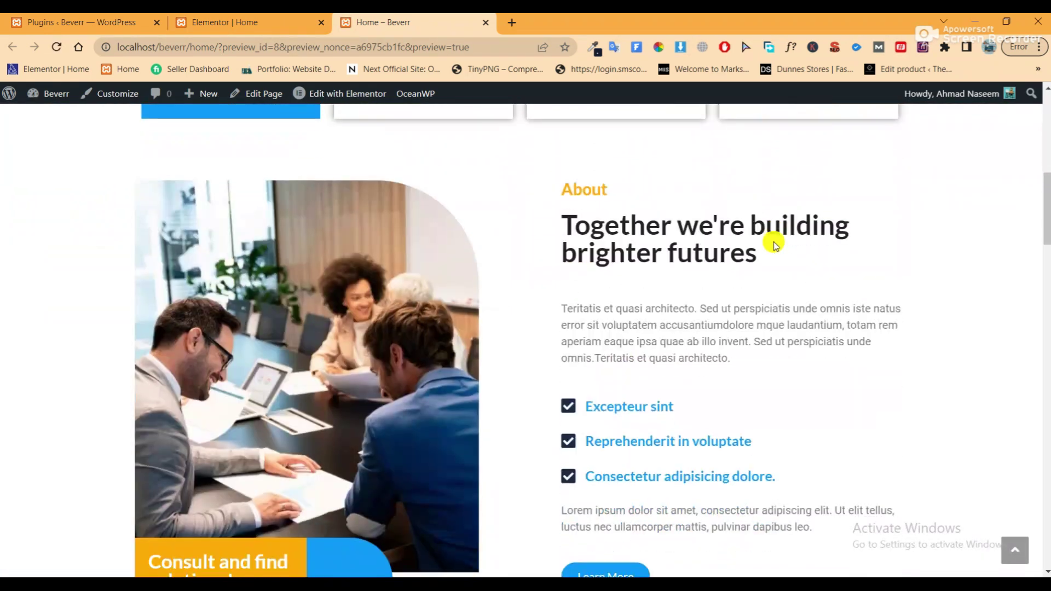
scroll(775, 241, down, 10)
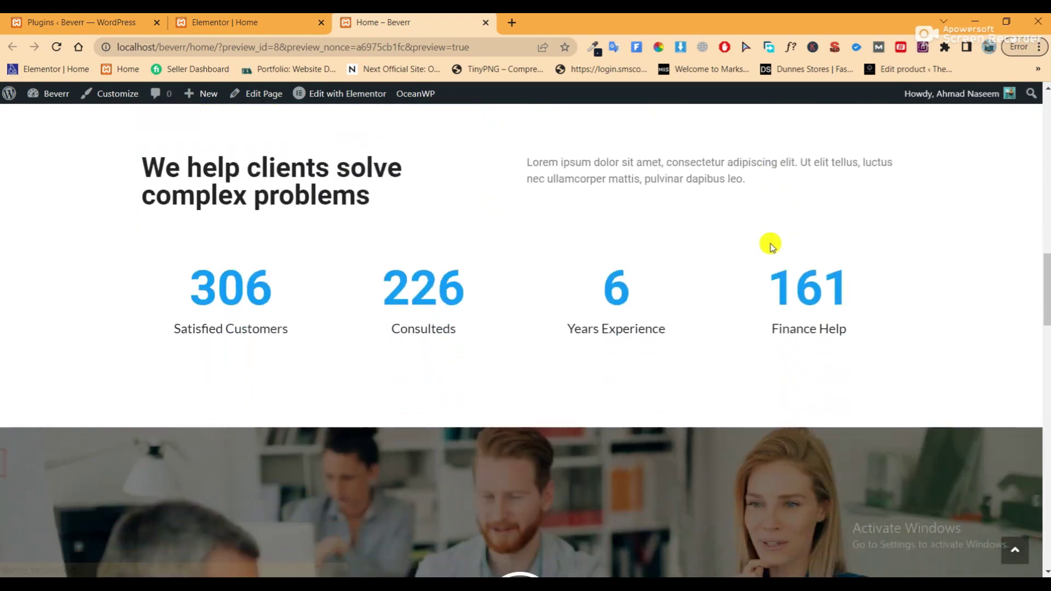
scroll(769, 244, down, 10)
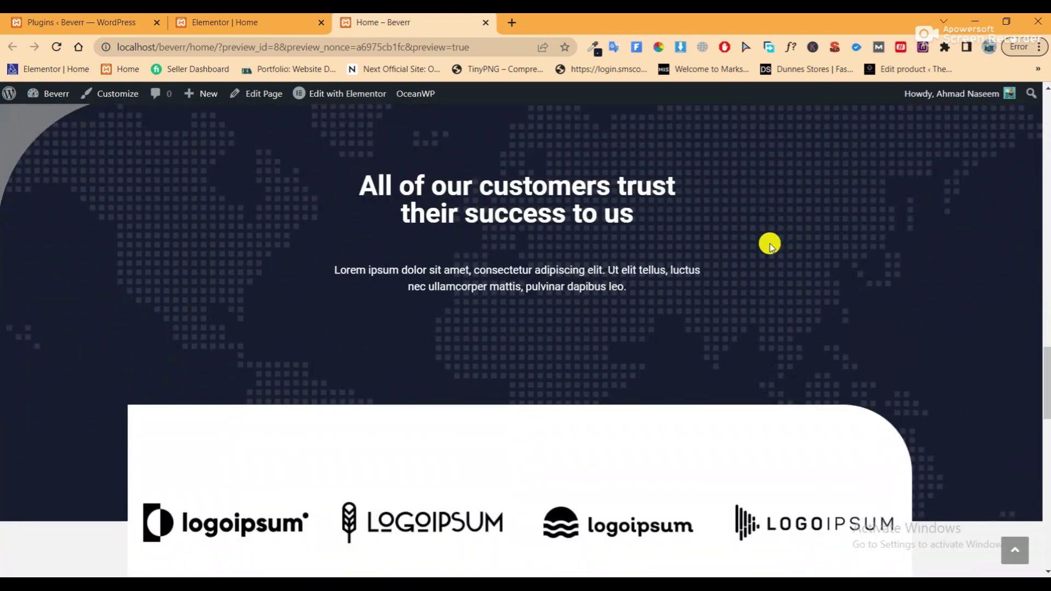
scroll(770, 245, down, 12)
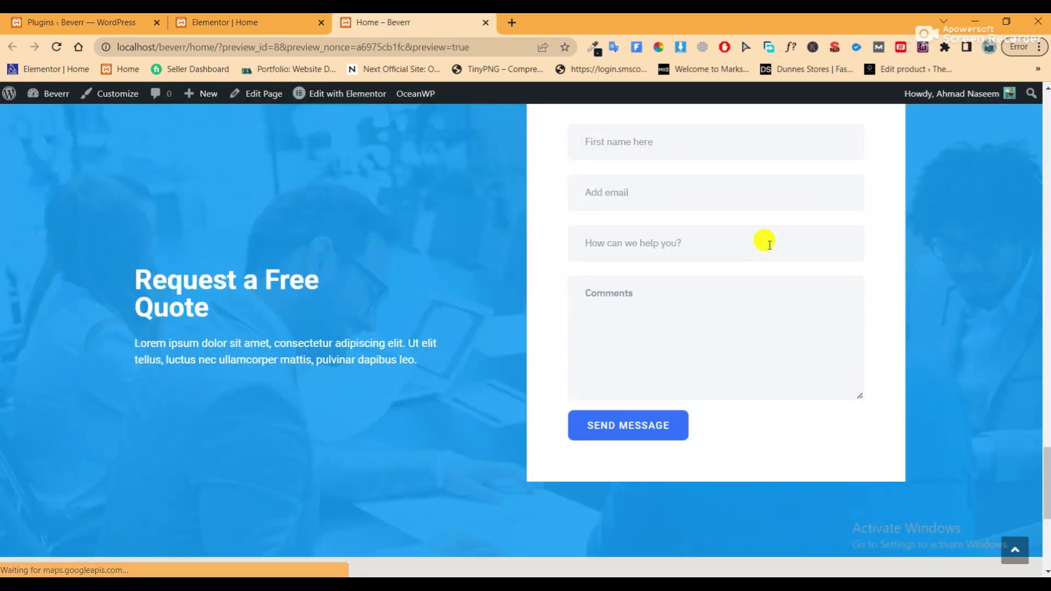
scroll(769, 245, down, 2)
scroll(769, 244, up, 9)
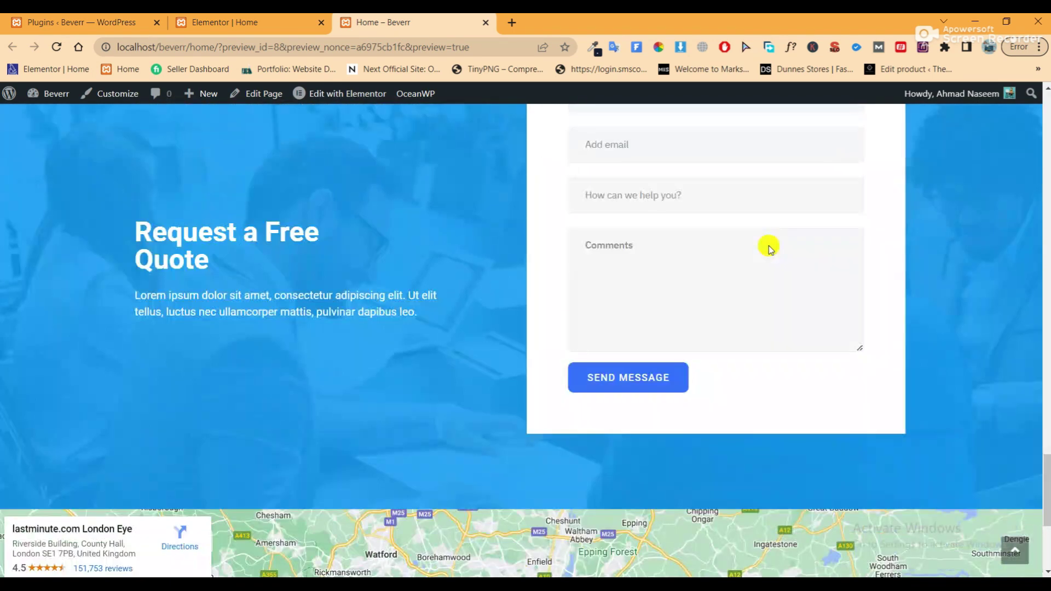
scroll(767, 246, down, 9)
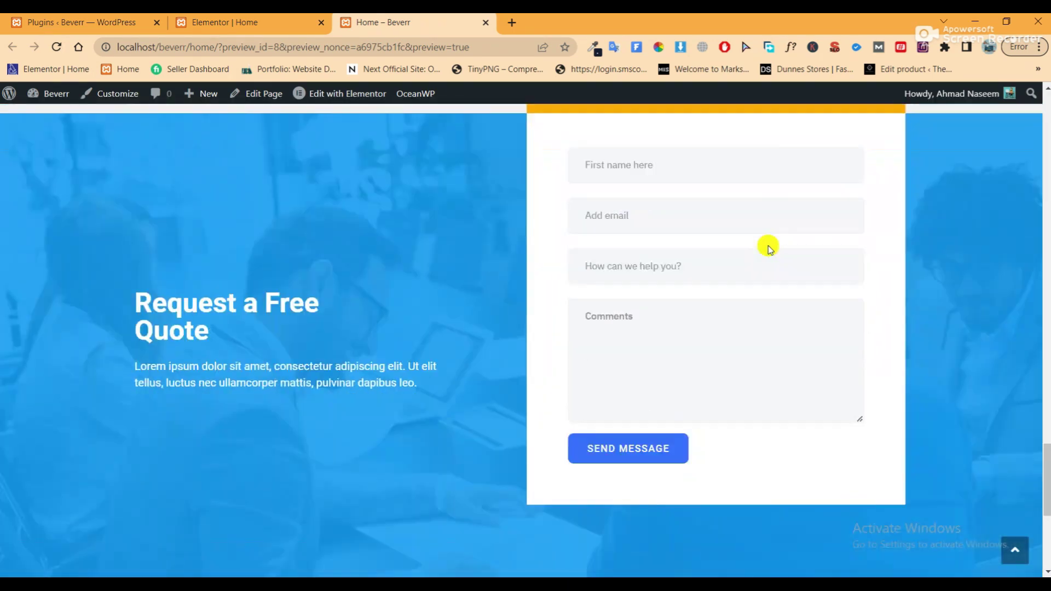
scroll(767, 245, up, 5)
scroll(768, 246, up, 4)
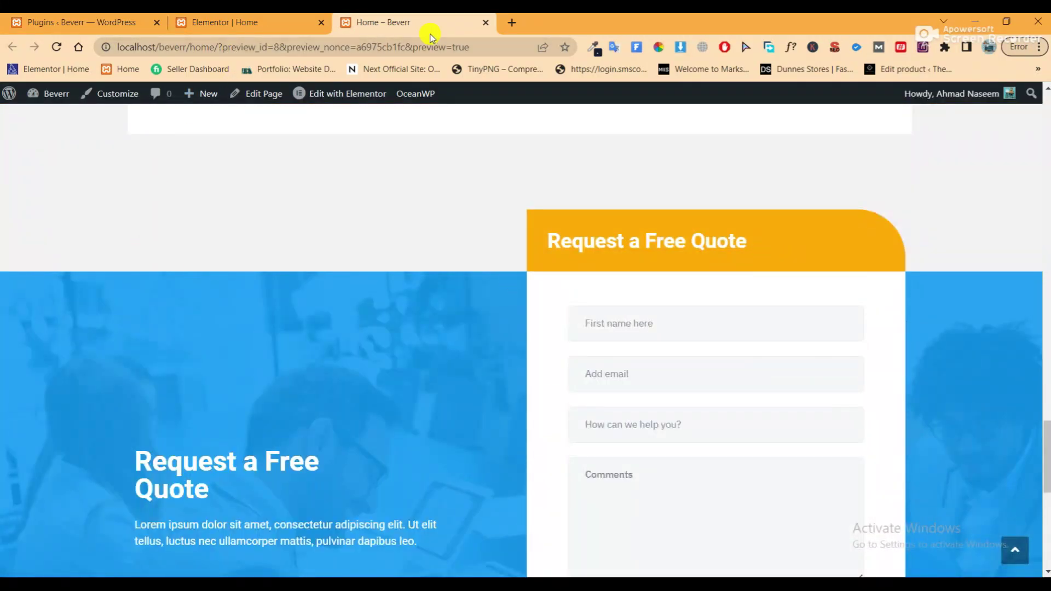
Close the preview tab and return to the Plugins admin page
click(487, 24)
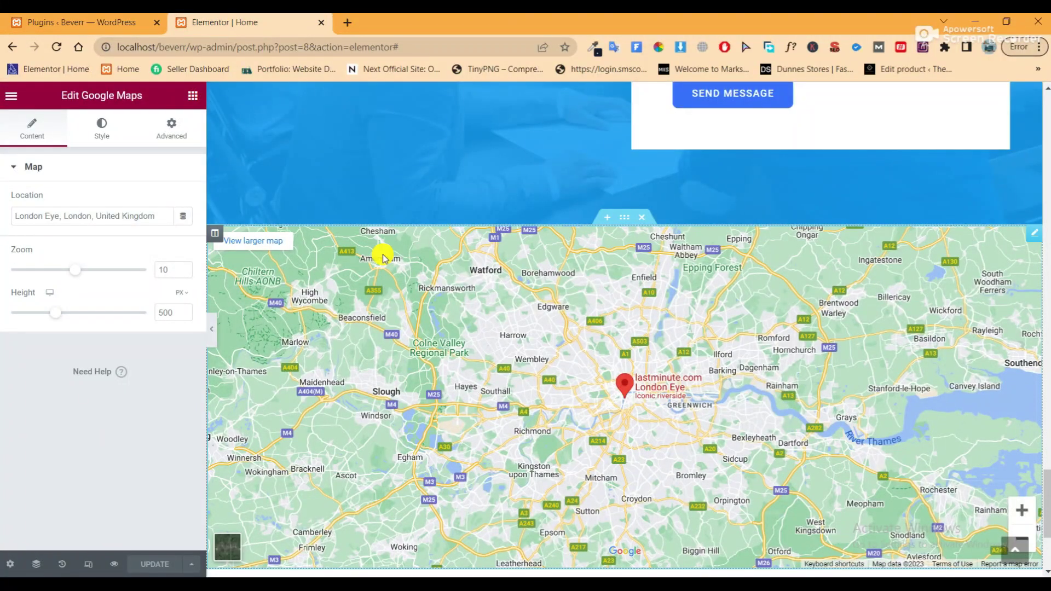
scroll(392, 280, down, 3)
scroll(392, 280, down, 1)
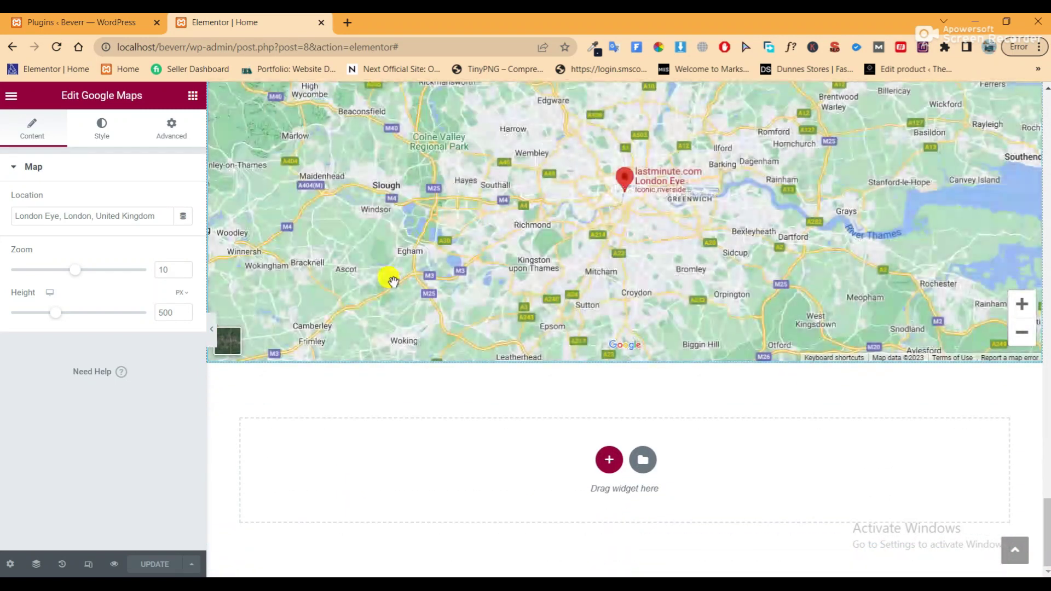
click(42, 21)
scroll(293, 303, down, 1)
Search Add New plugins for 'header and footer'
scroll(322, 211, up, 1)
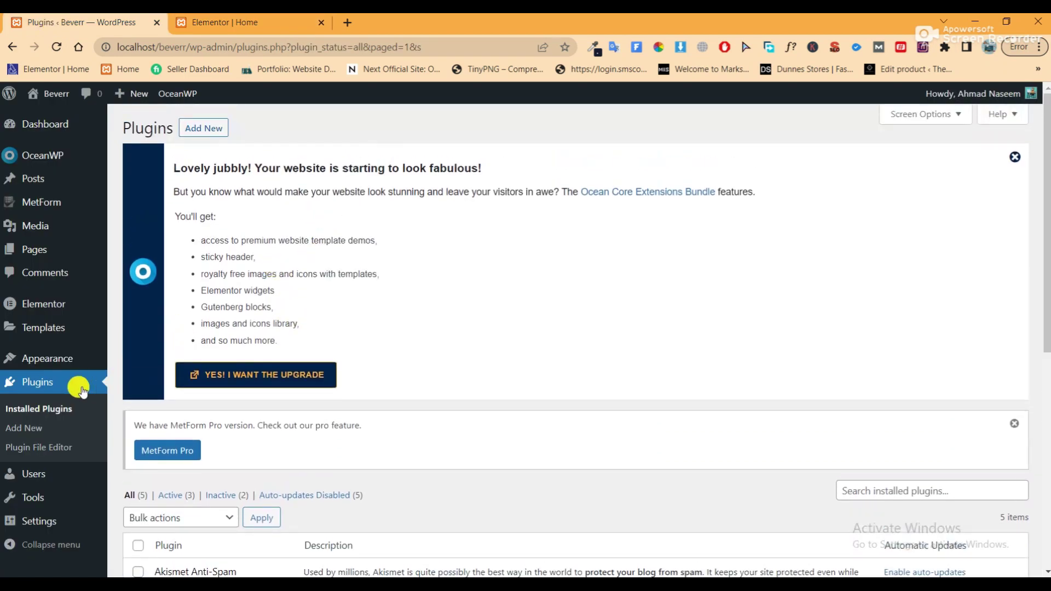
click(199, 128)
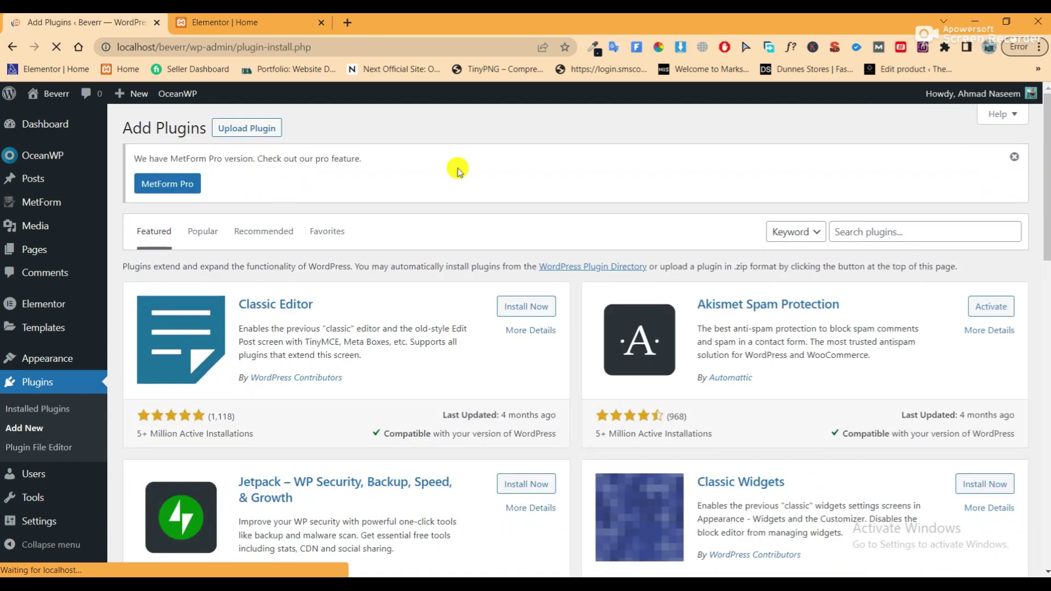
click(950, 226)
text(header)
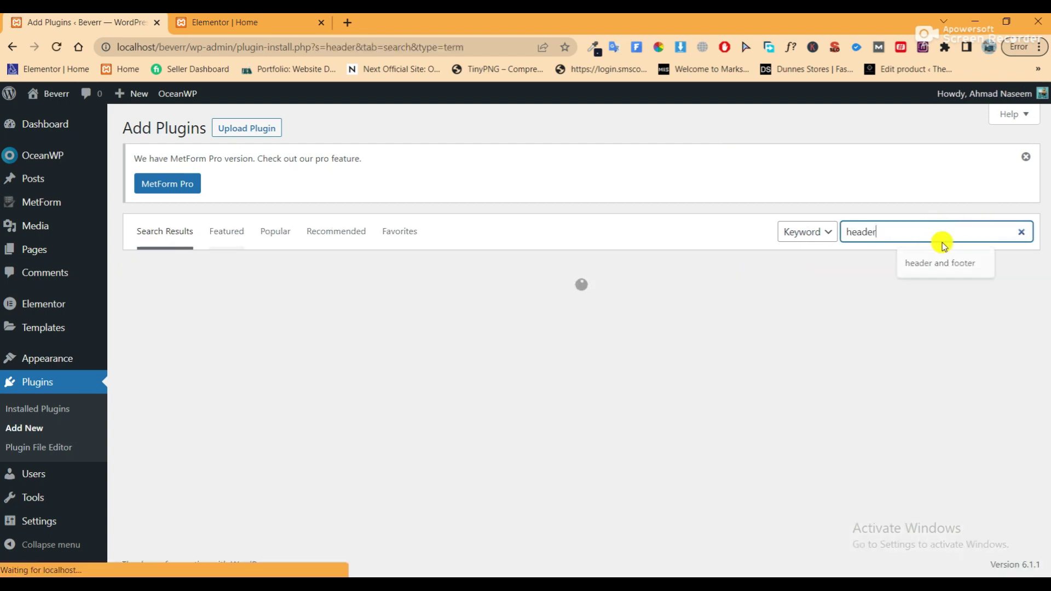
click(919, 269)
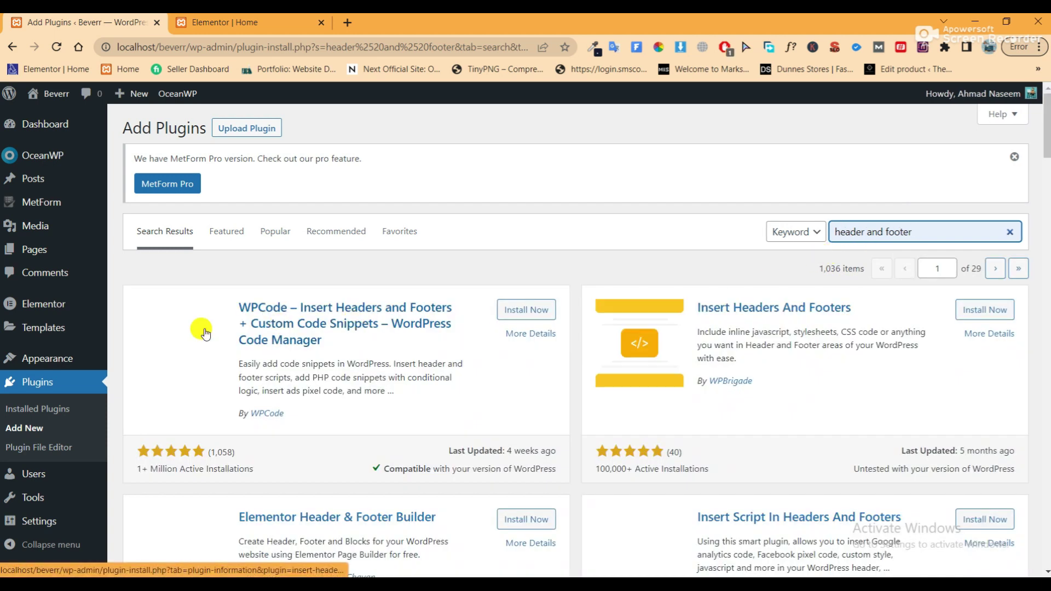
scroll(204, 334, down, 3)
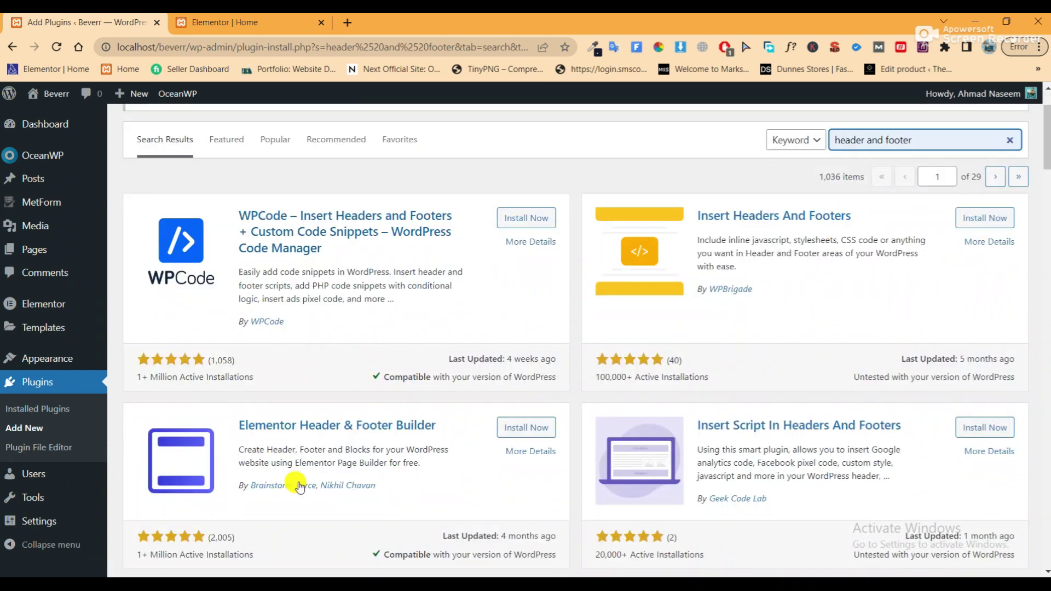
scroll(299, 471, down, 1)
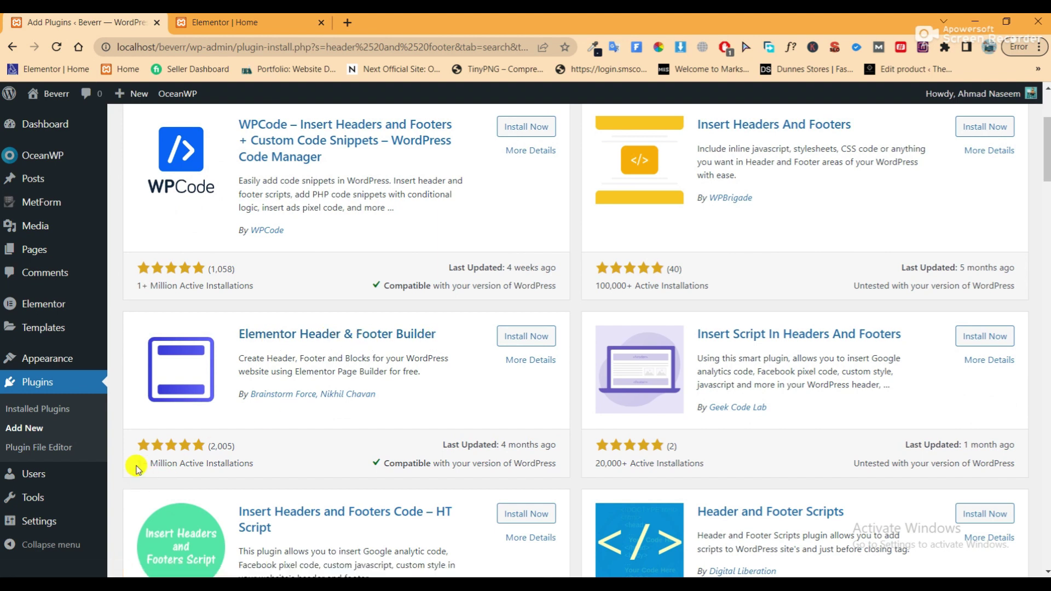
Install and activate the Elementor Header & Footer Builder plugin
drag(141, 464, 219, 464)
click(293, 466)
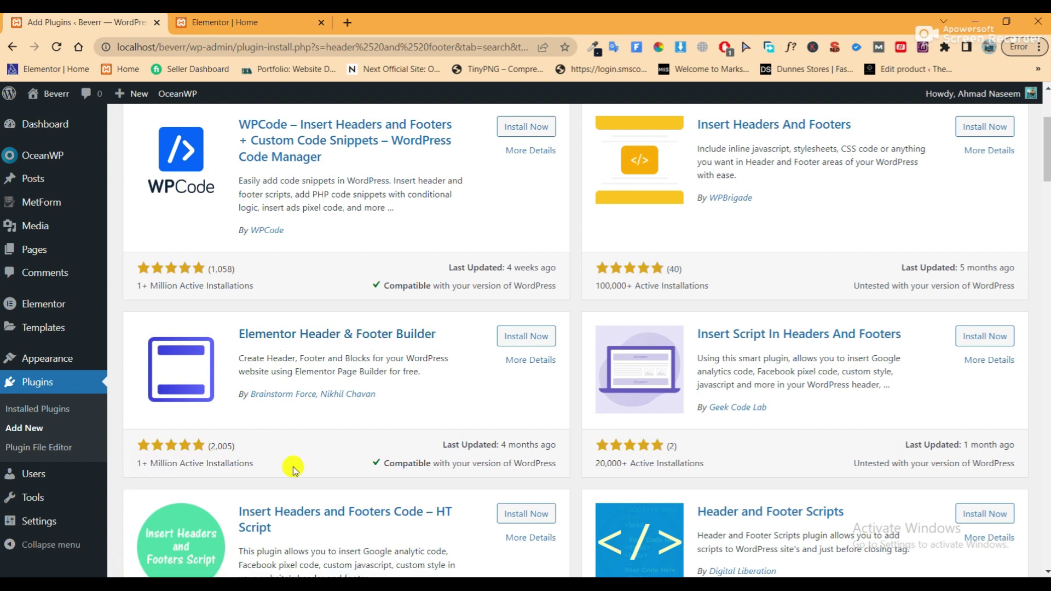
click(532, 336)
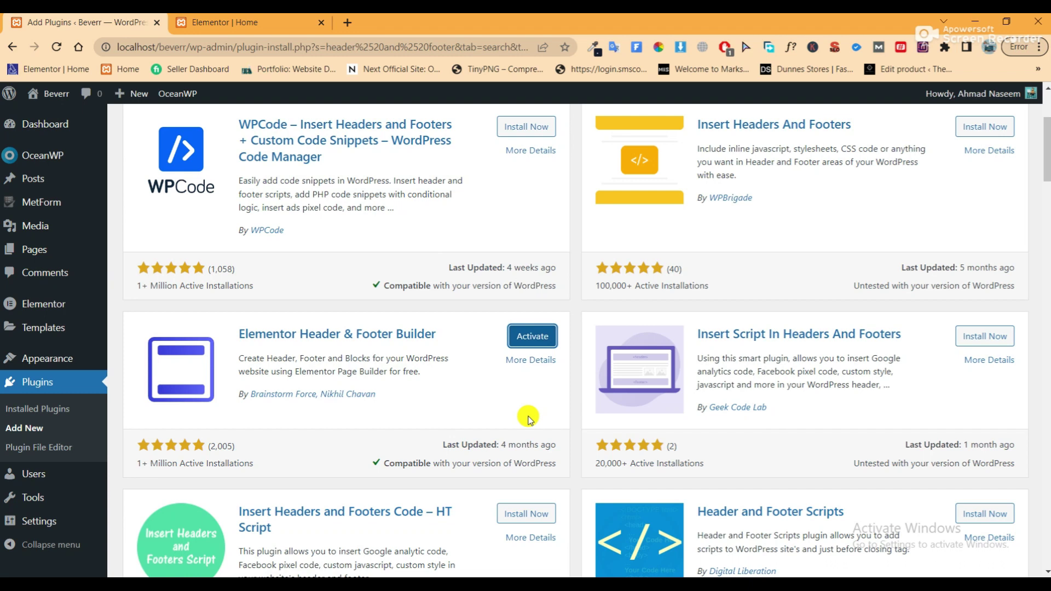
click(539, 336)
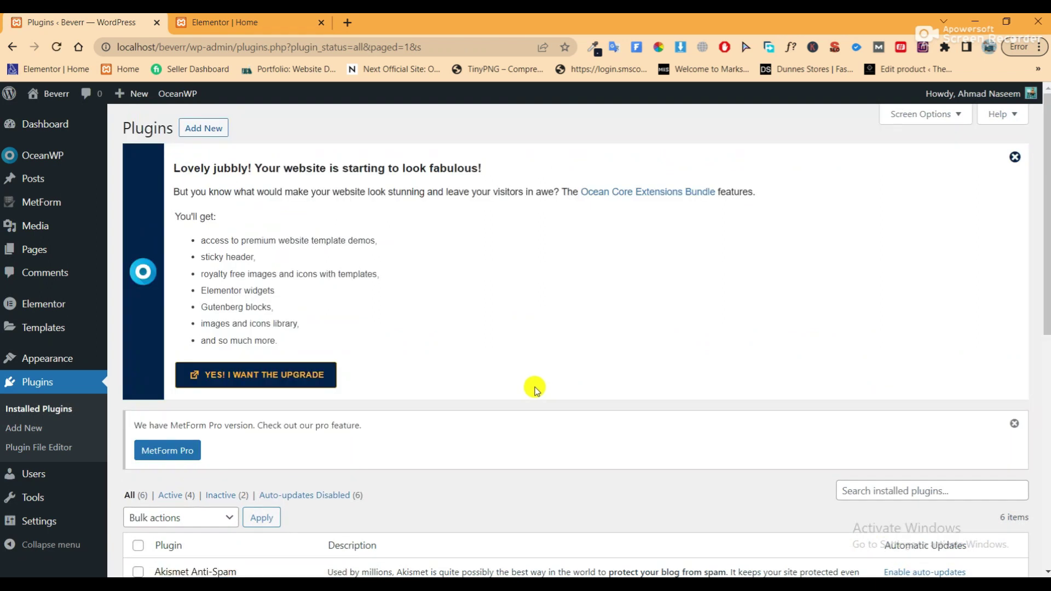
Open the Header & Footer Builder template list in a new tab, then go to Appearance > Menus
scroll(503, 393, down, 4)
scroll(501, 395, up, 4)
mouse_move(41, 356)
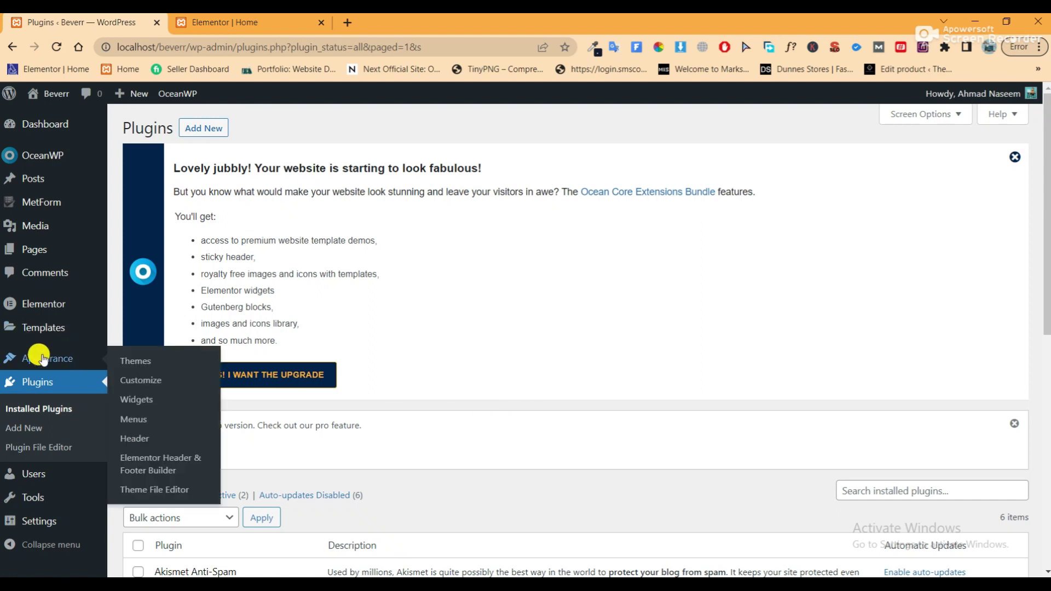
right_click(147, 463)
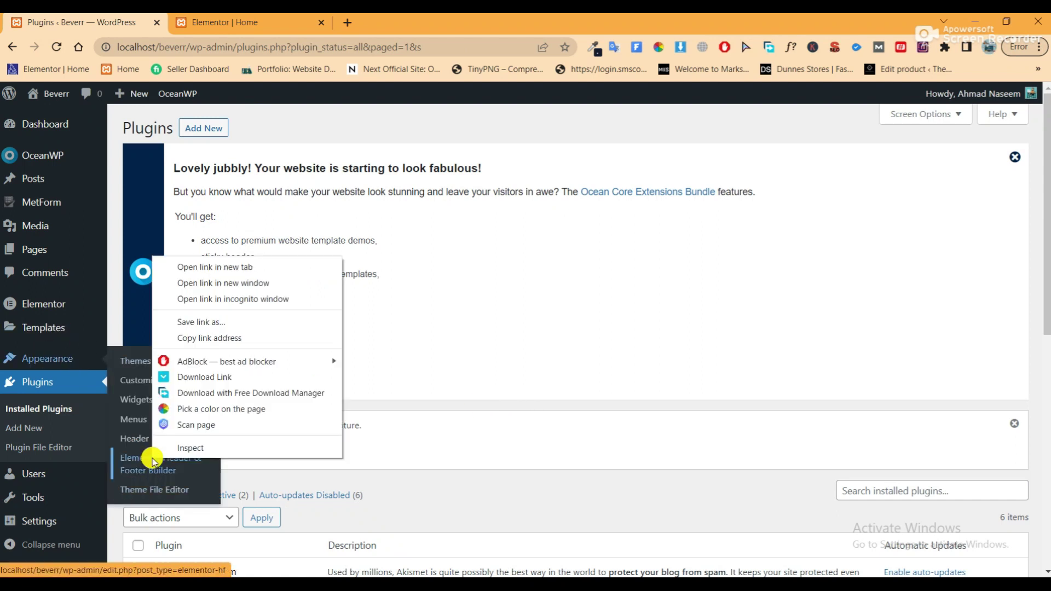
click(203, 267)
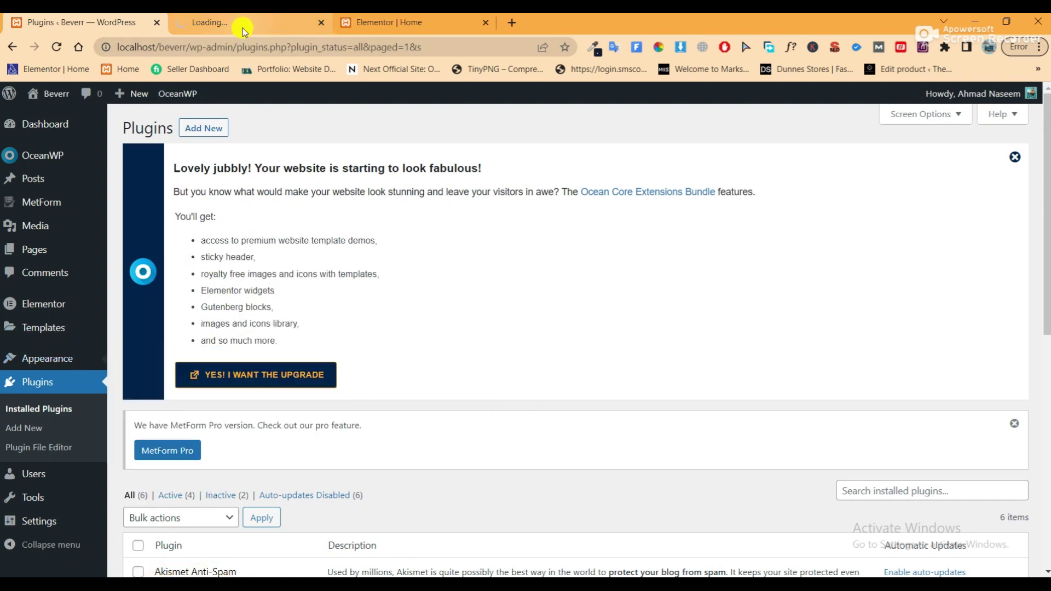
click(242, 28)
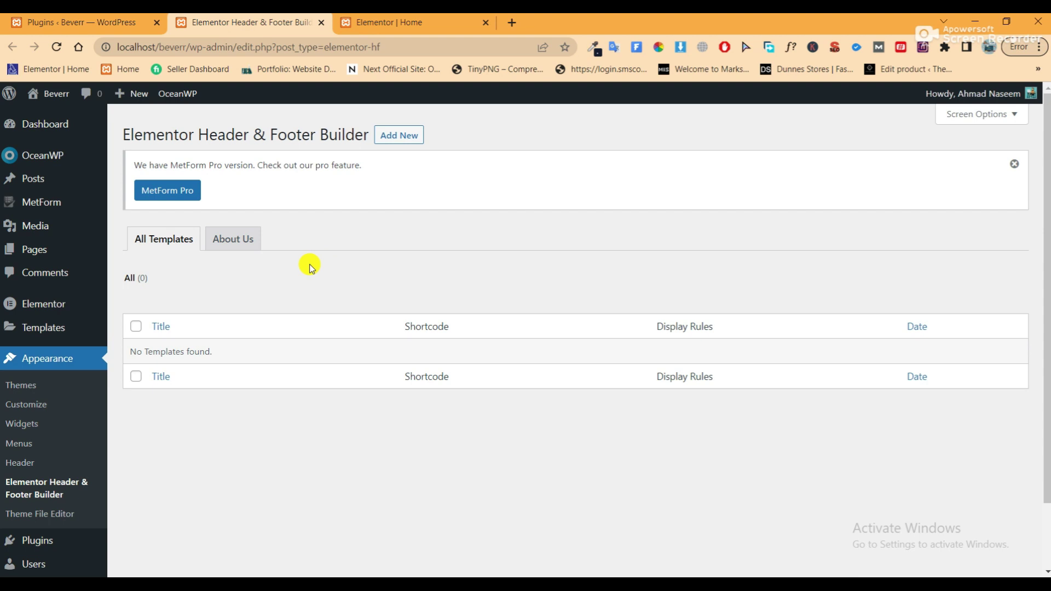
click(86, 21)
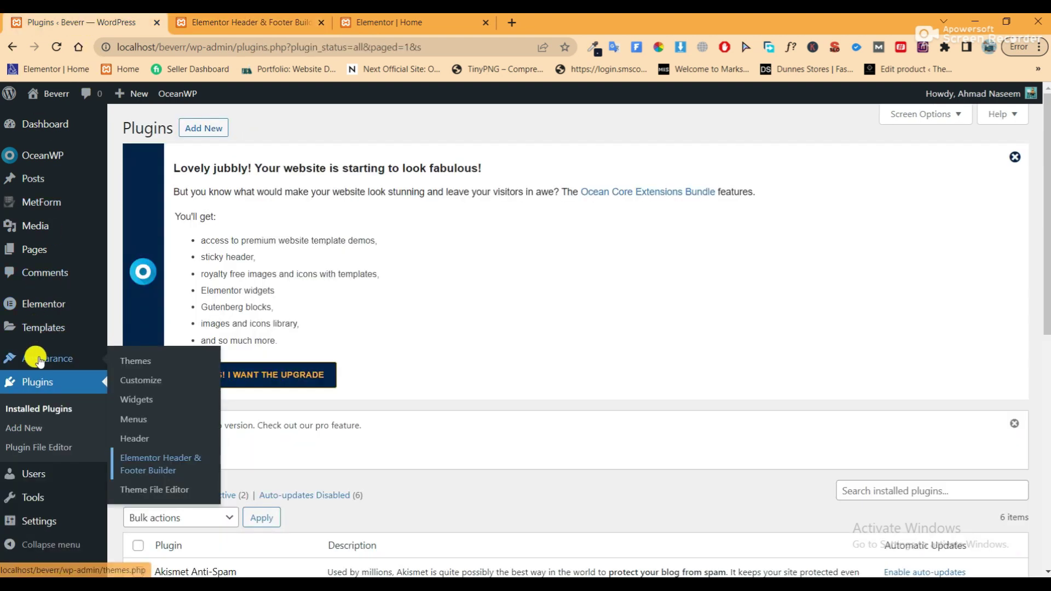
click(135, 419)
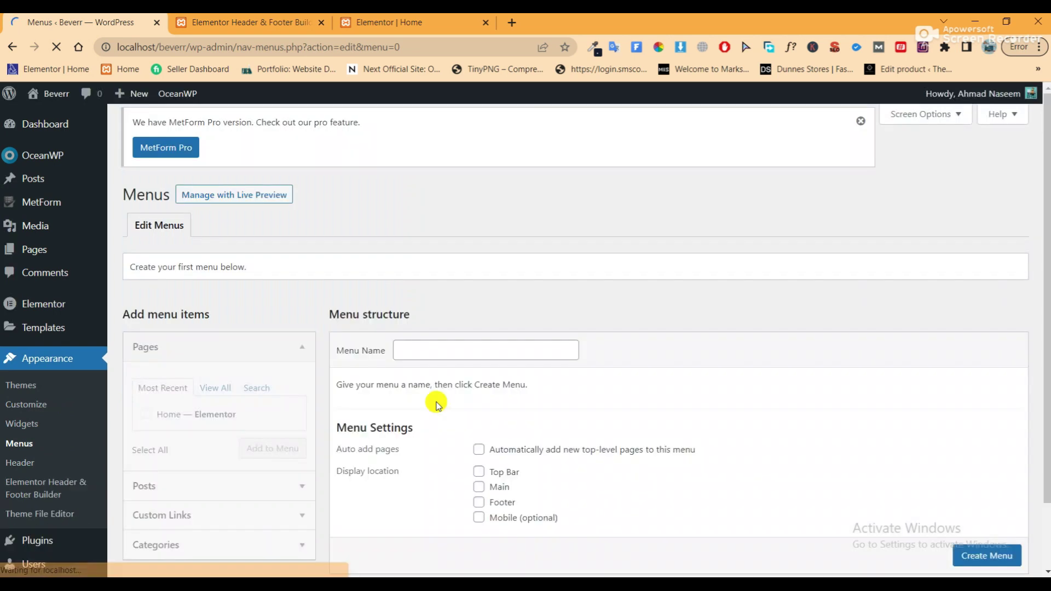
Create a new menu named 'Main Menu'
click(418, 356)
text(M)
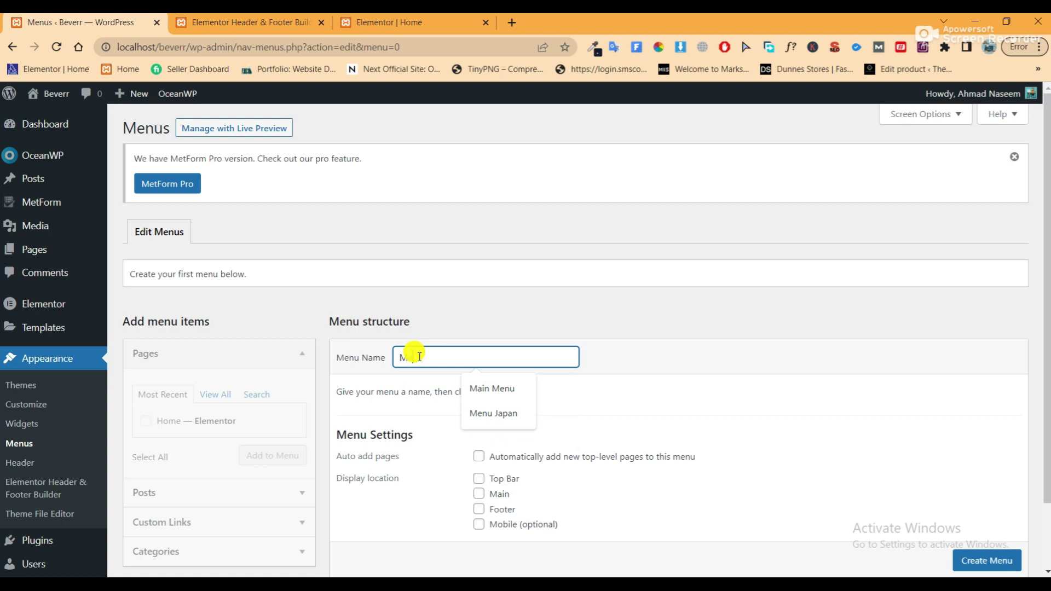
text(ain Menu)
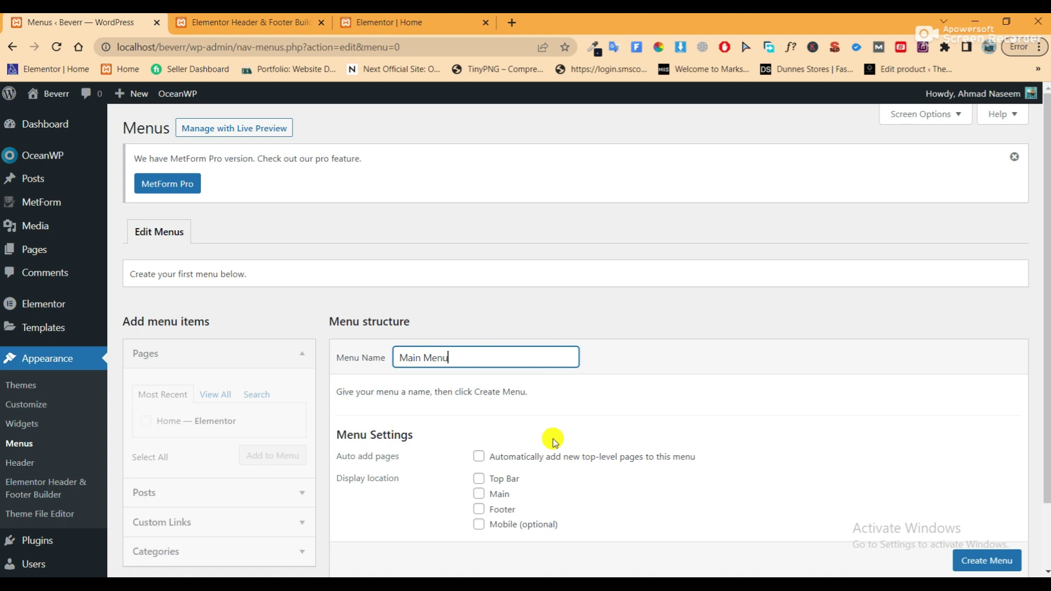
scroll(988, 564, down, 1)
click(992, 521)
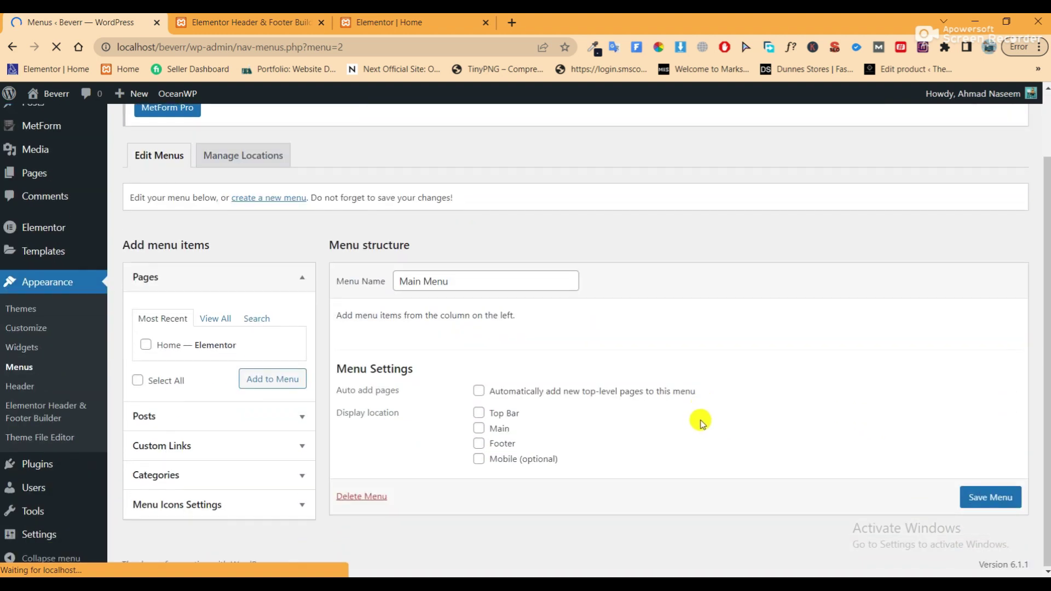
Add the Home page to Main Menu
click(145, 344)
click(276, 379)
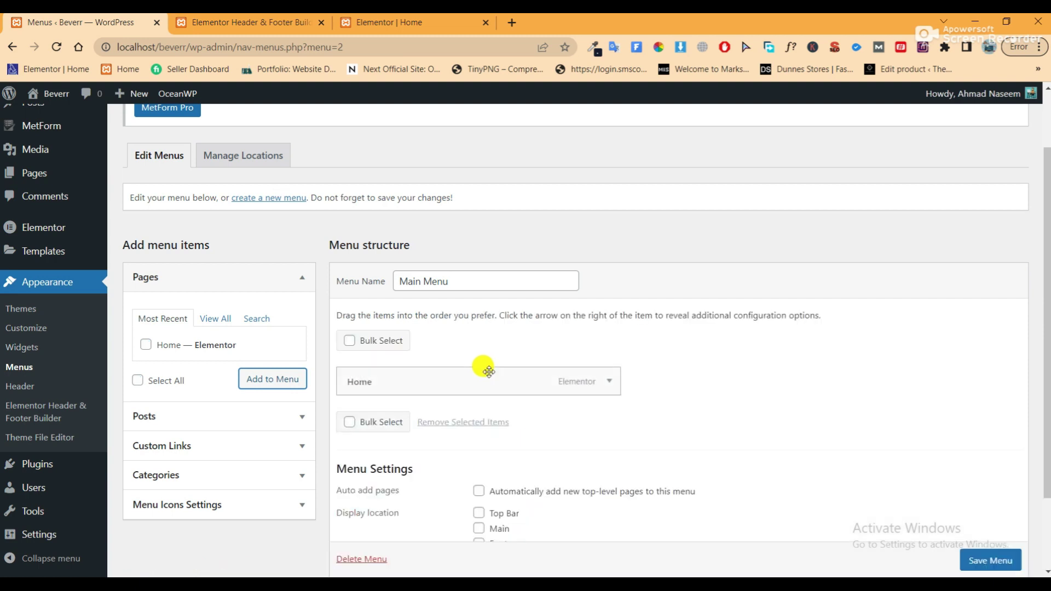
scroll(246, 449, down, 2)
Add custom links 'About Us' and 'Services', both with URL #, to Main Menu
click(242, 361)
click(226, 293)
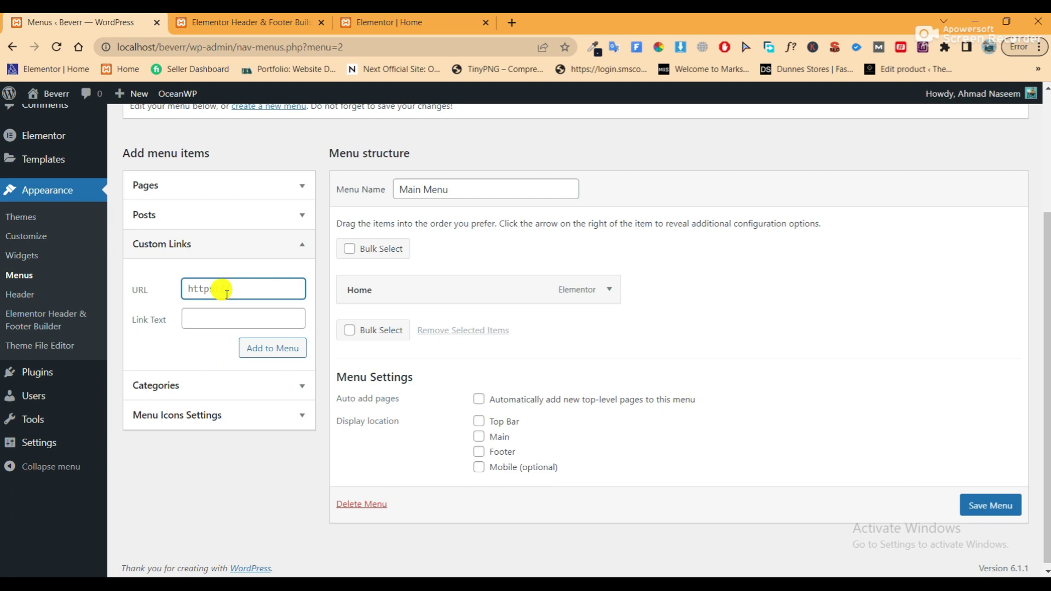
text(#)
key(Tab)
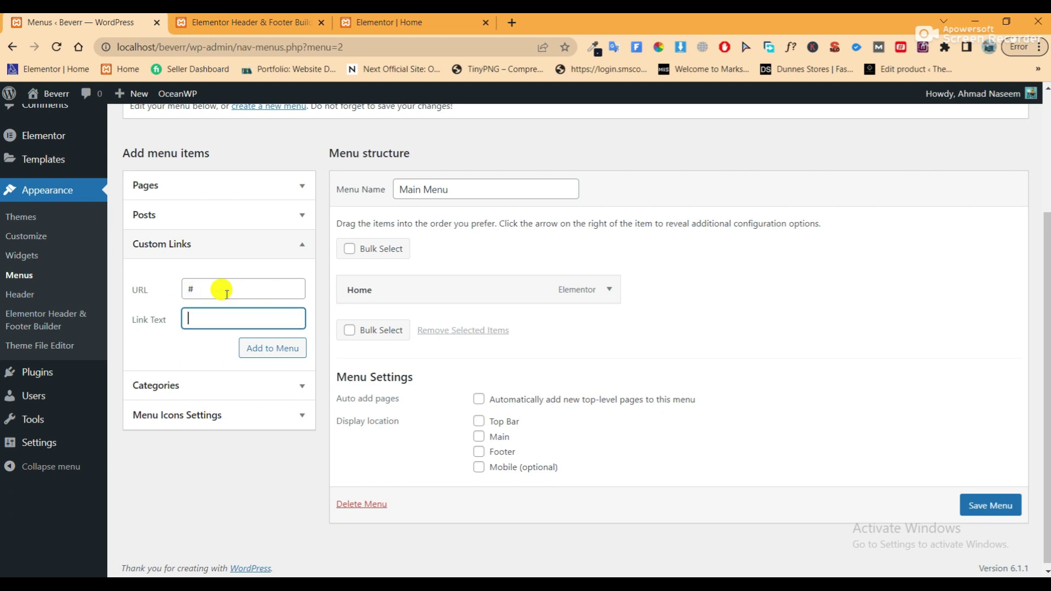
text(About Us)
click(276, 352)
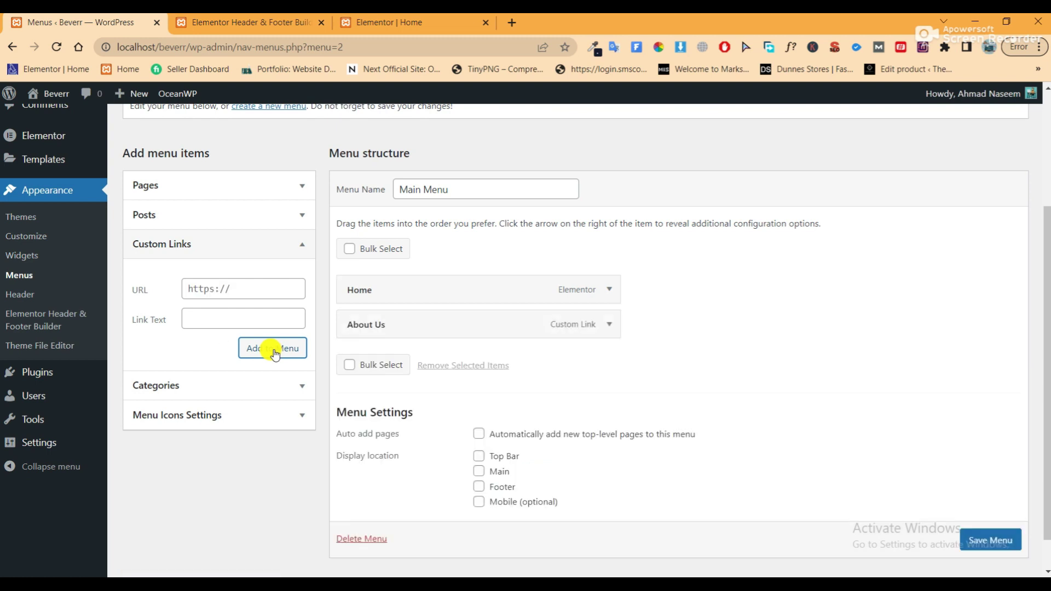
click(245, 289)
key(ctrl+a)
text(#)
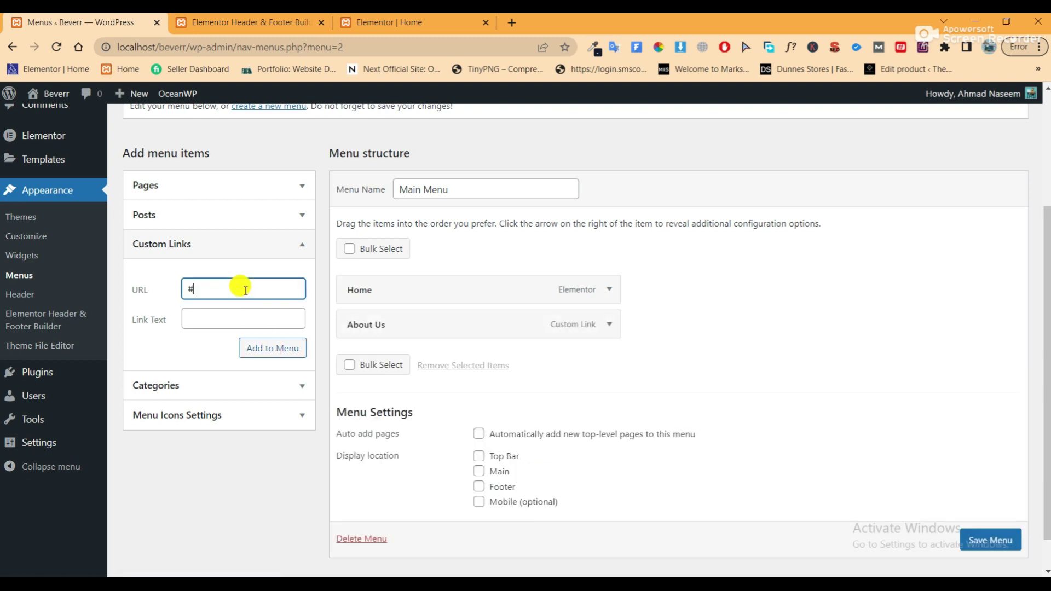
key(Tab)
text(Se)
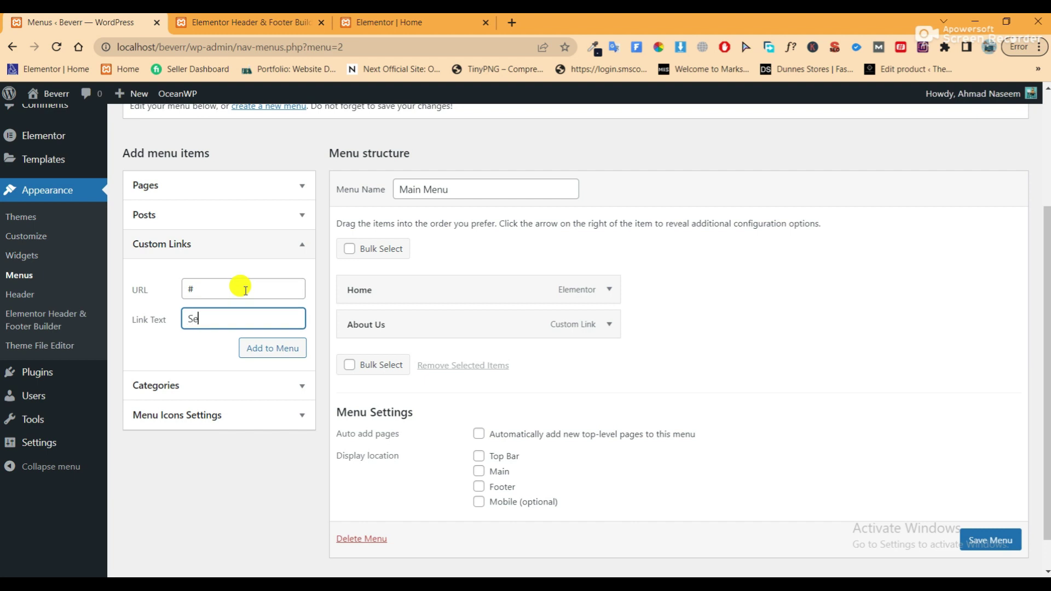
text(rvices)
click(269, 357)
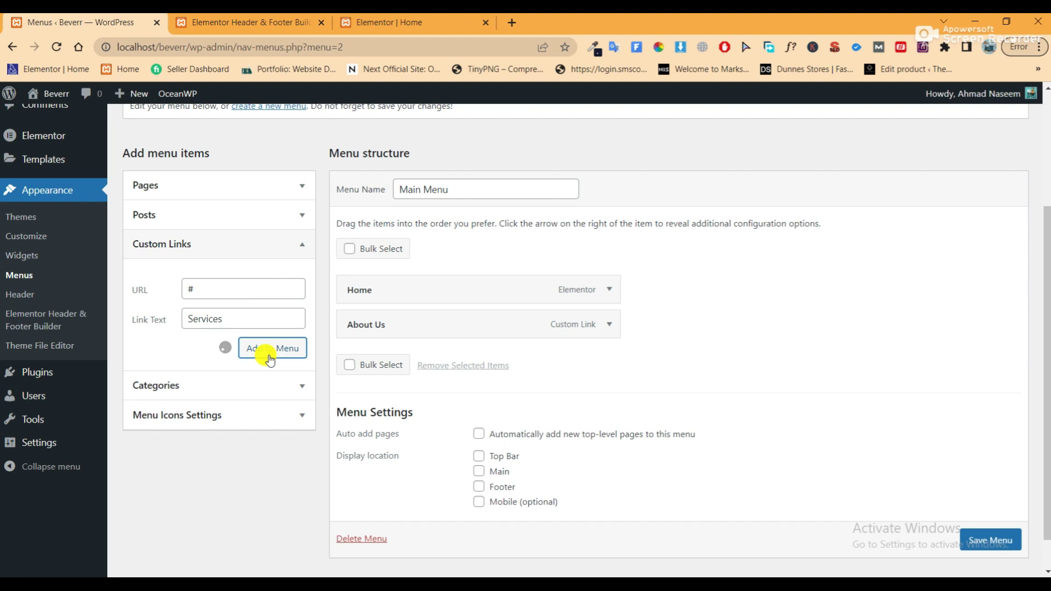
Add custom links 'Gallery' and 'Why Choose Us', both with URL #
click(255, 284)
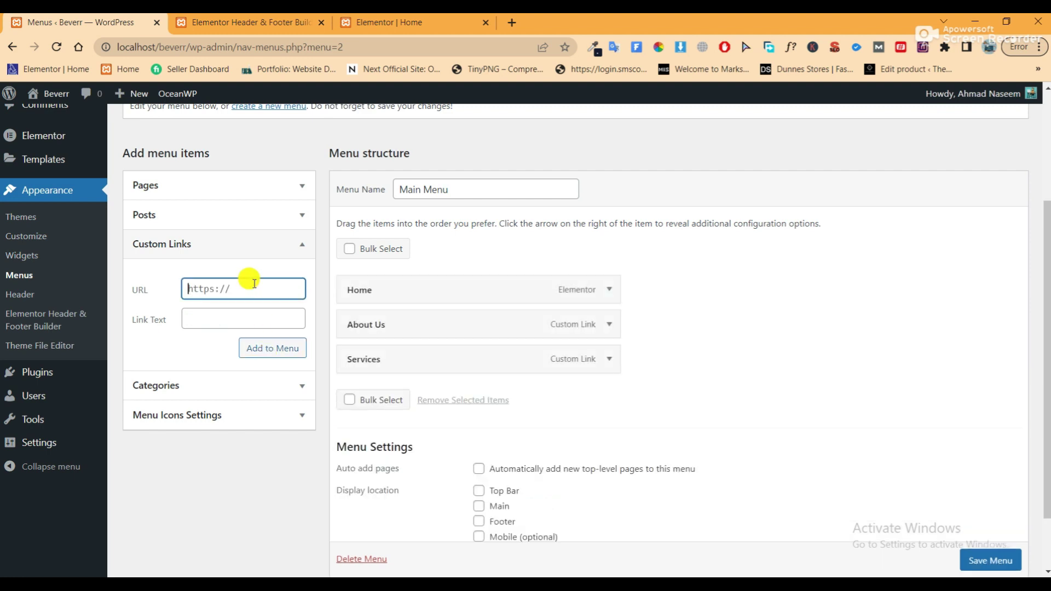
text(#)
key(Tab)
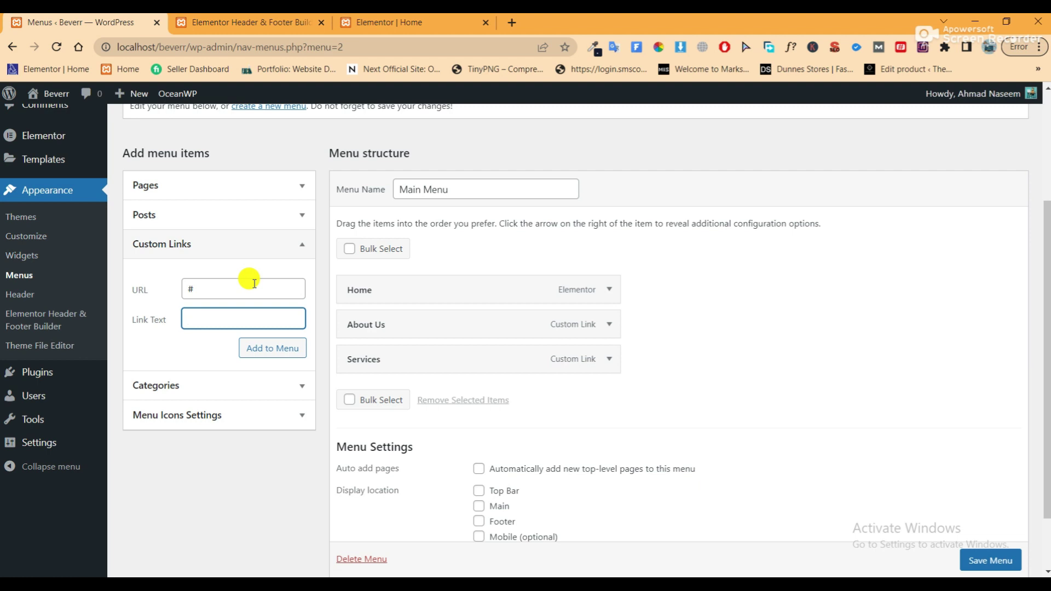
text(gALLERY)
key(BackSpace)
key(BackSpace)
key(BackSpace)
key(BackSpace)
key(BackSpace)
key(BackSpace)
key(BackSpace)
text(Gallery)
click(276, 351)
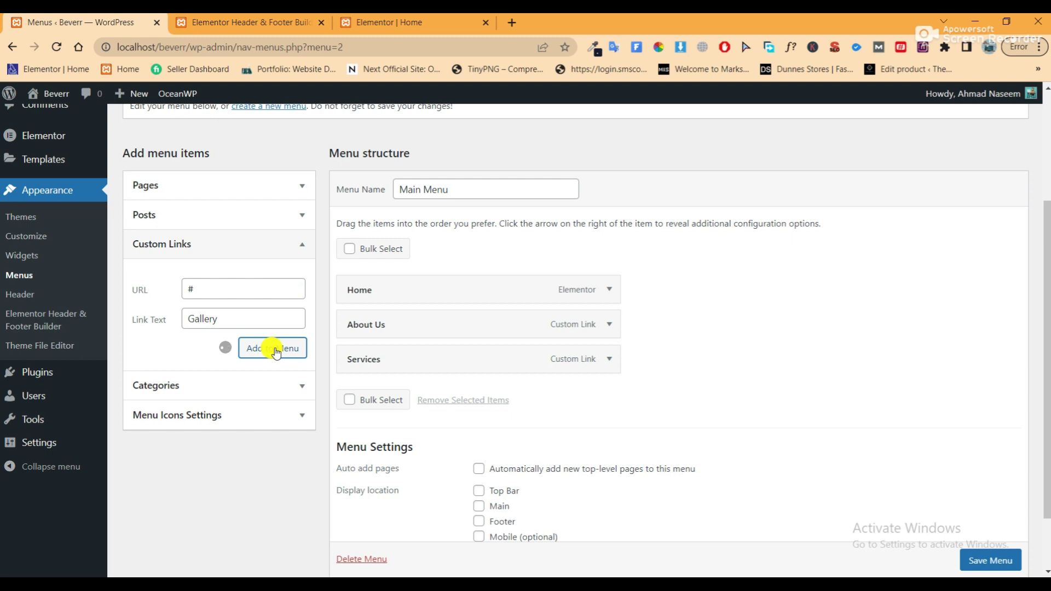
click(235, 289)
text(#)
key(Tab)
text(W)
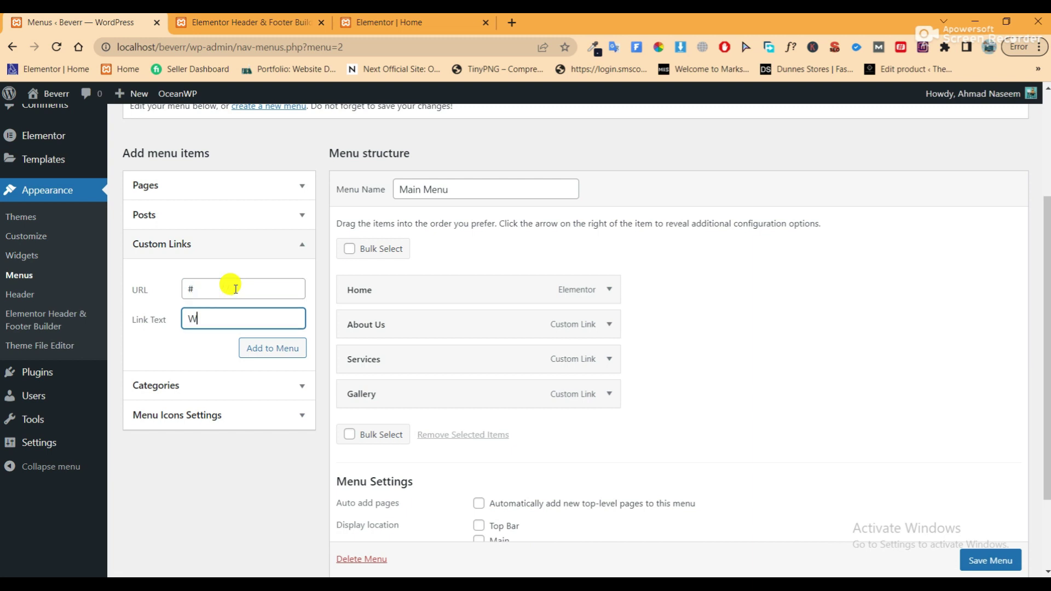
text(hy Choose Us)
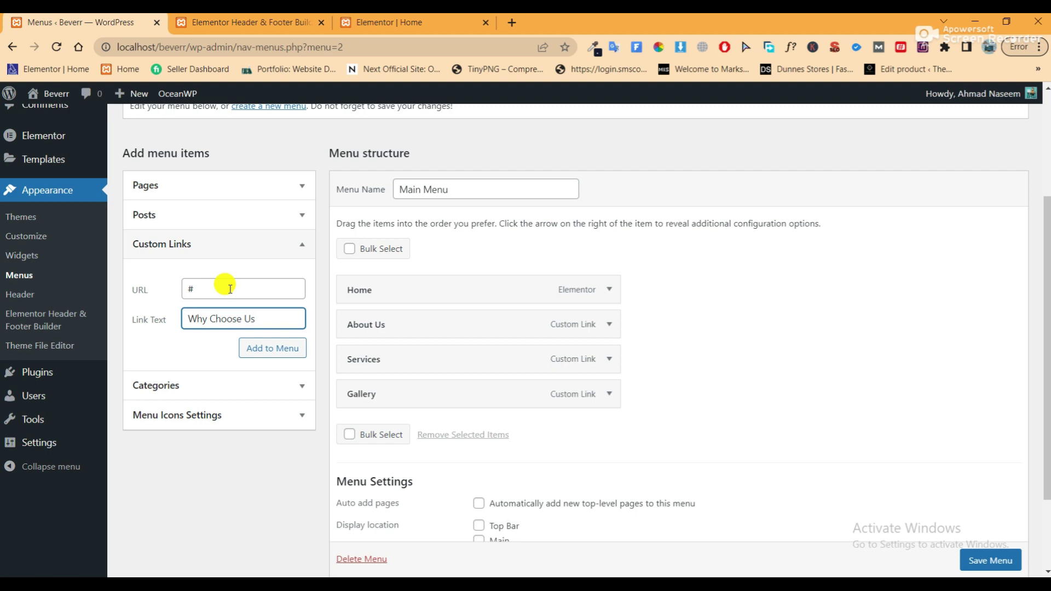
click(254, 351)
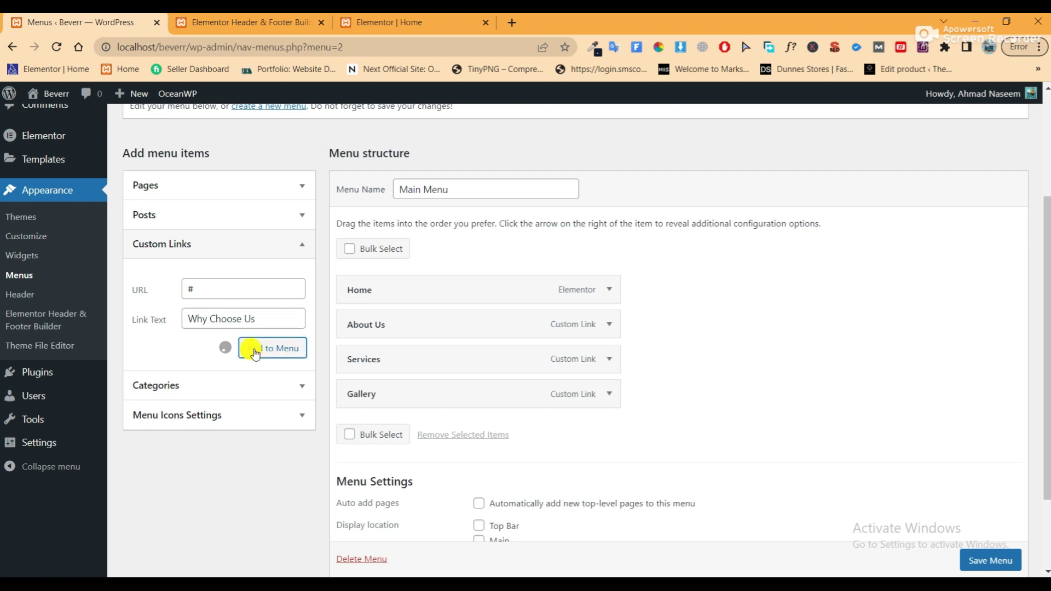
Add the 'Contact Us' custom link with URL # and save Main Menu
click(219, 287)
text(#)
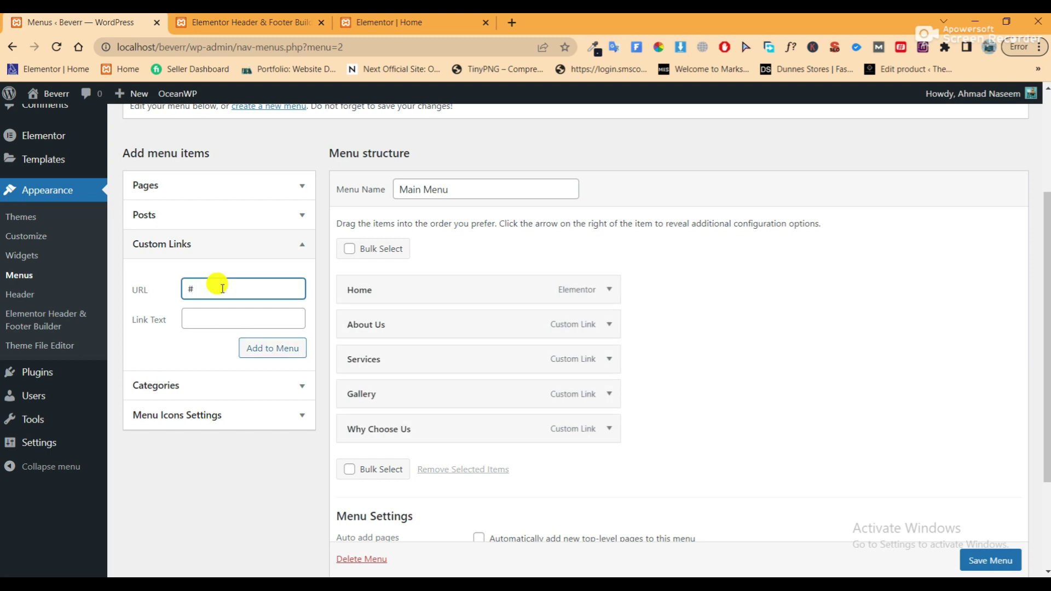
key(Tab)
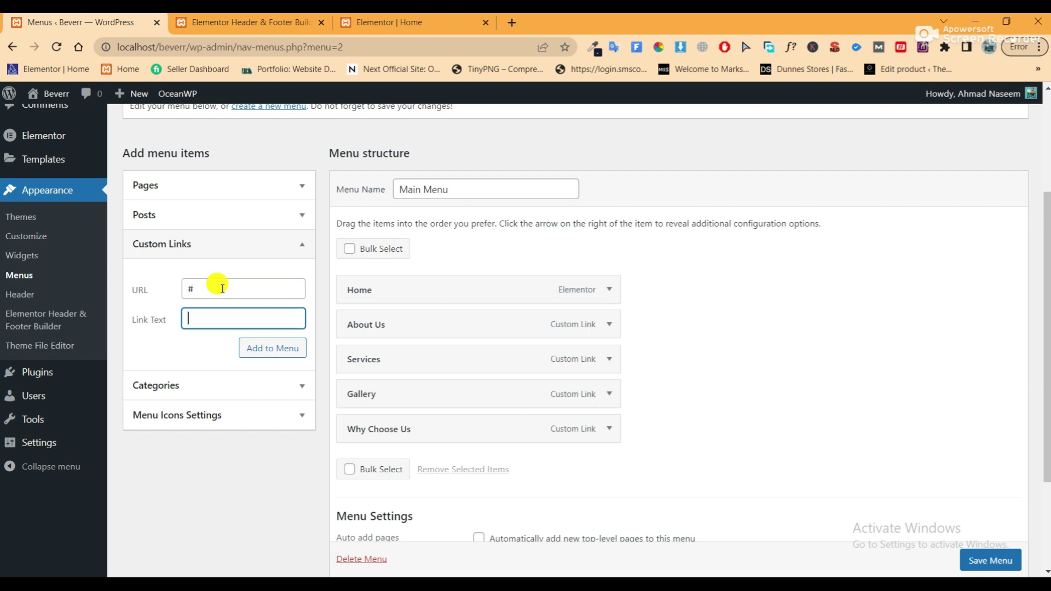
text(Contact Us)
click(262, 348)
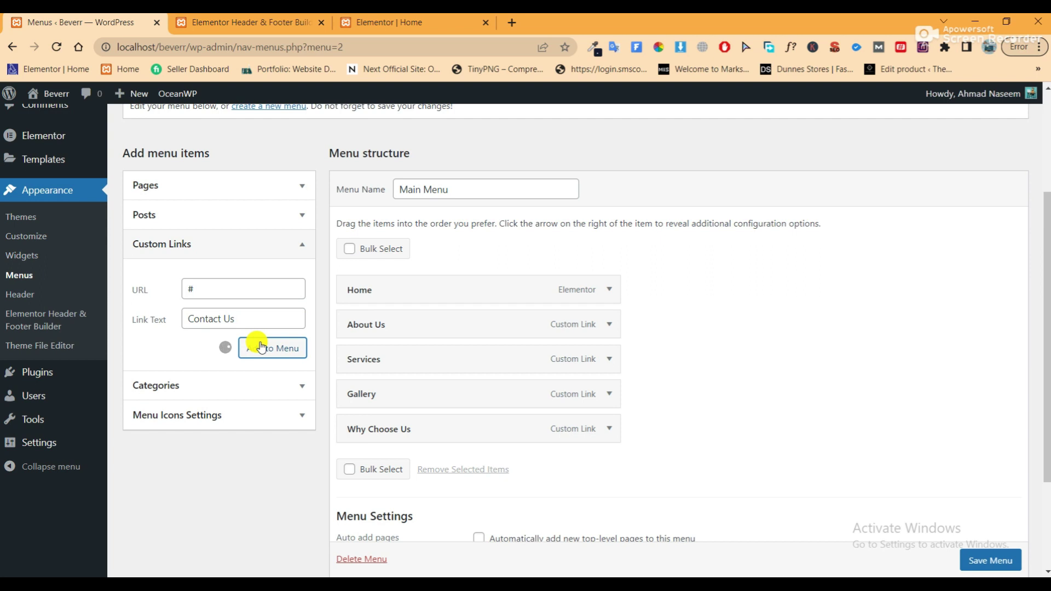
click(988, 561)
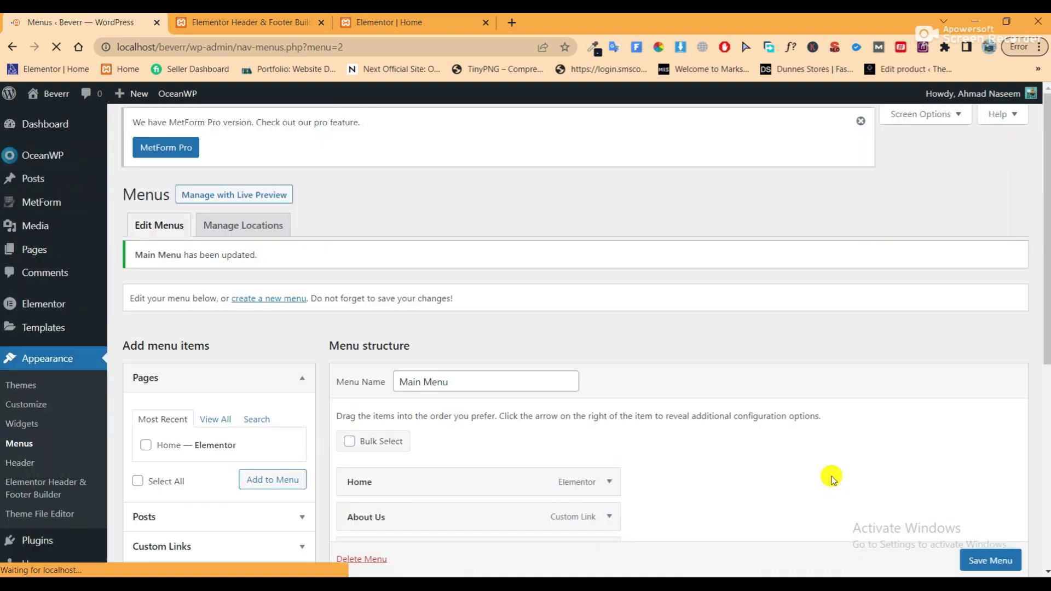
Start a new Header & Footer Builder template titled 'Main Header'
click(278, 30)
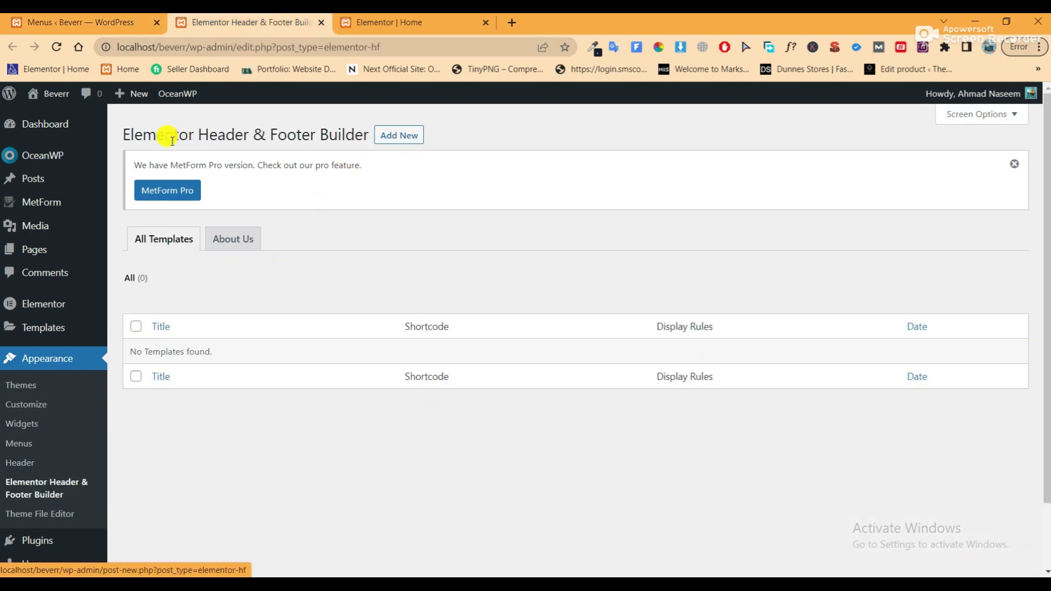
click(398, 137)
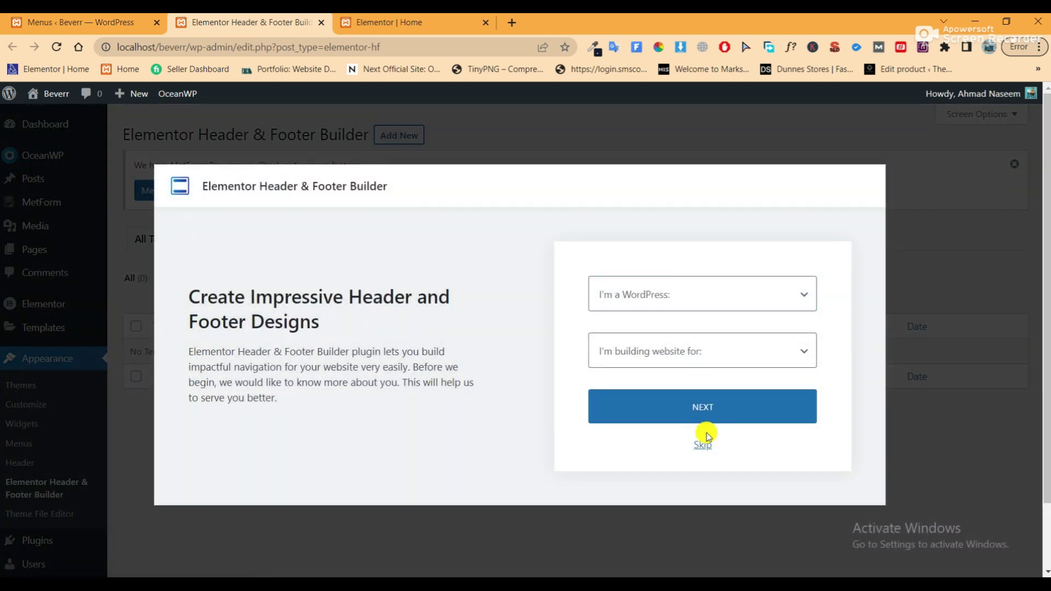
click(703, 442)
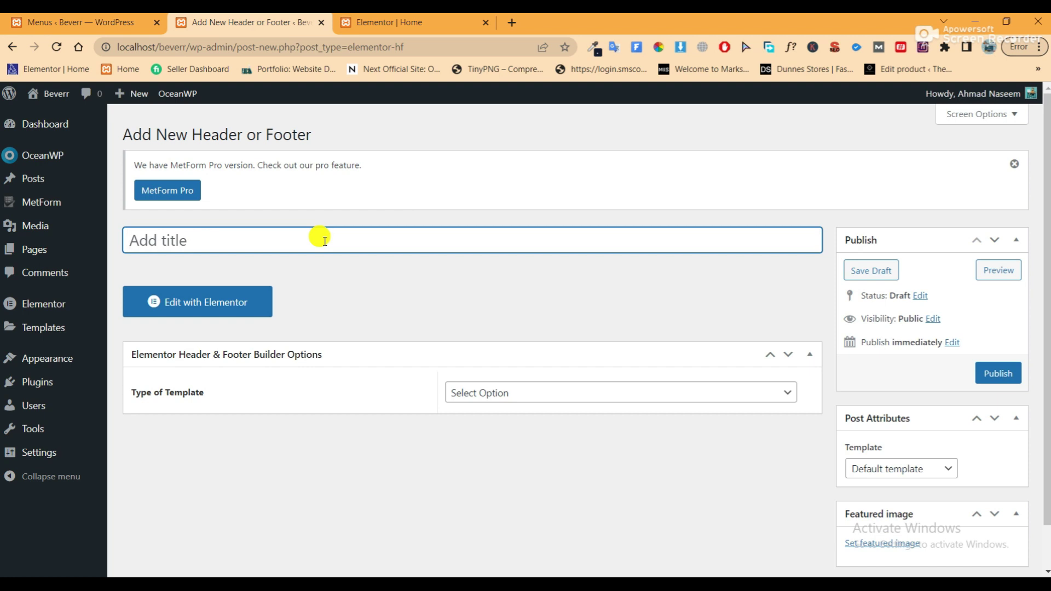
text(Header)
key(Left)
key(Left)
key(Left)
key(Left)
key(Left)
key(Left)
text(Main)
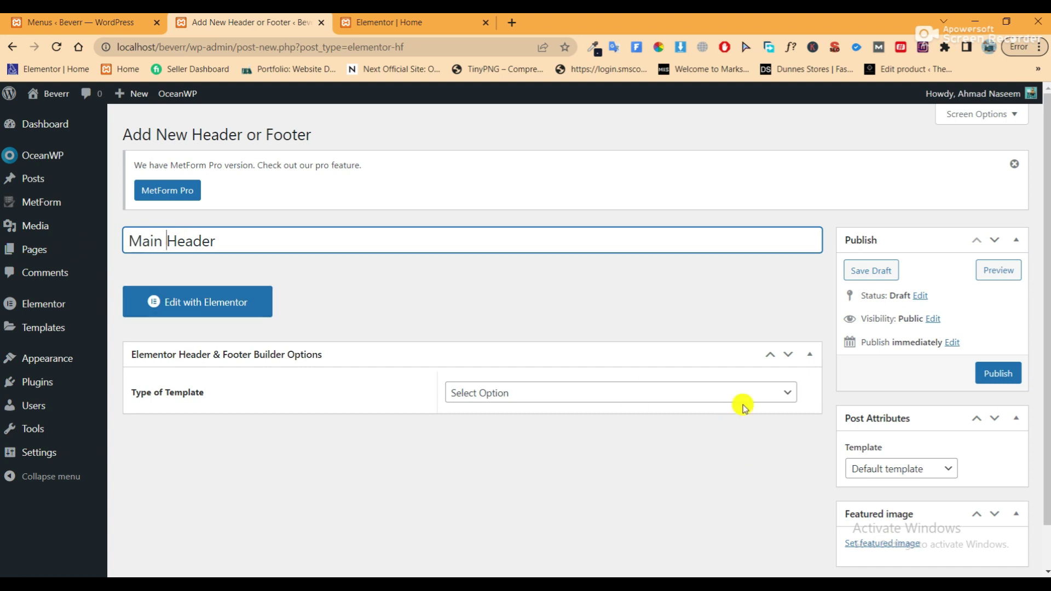
Set type Header, display on Entire Website, Elementor Full Width layout, and publish
click(729, 391)
click(563, 426)
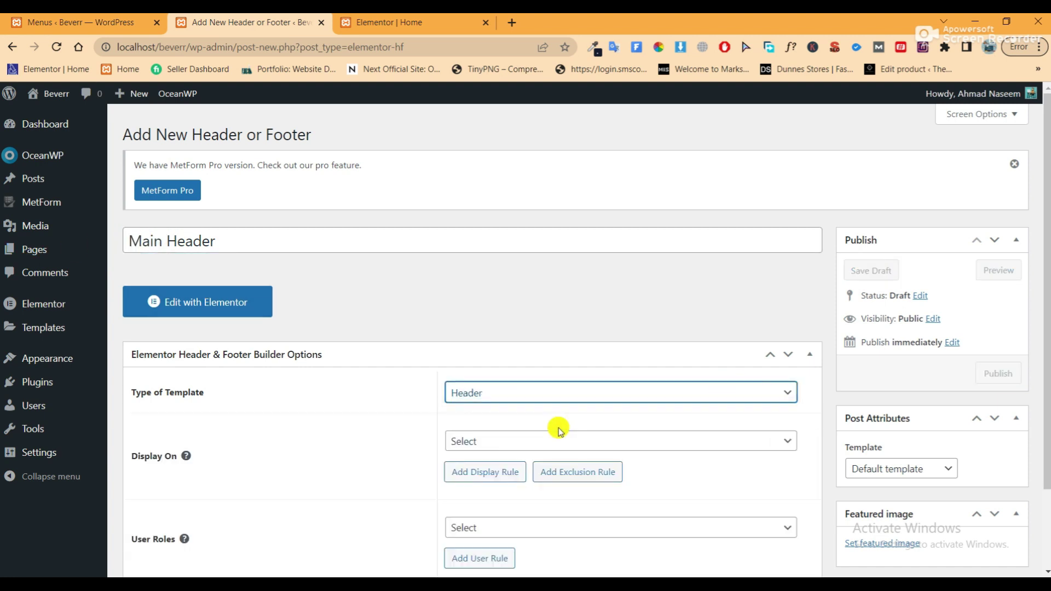
scroll(619, 347, down, 2)
click(620, 348)
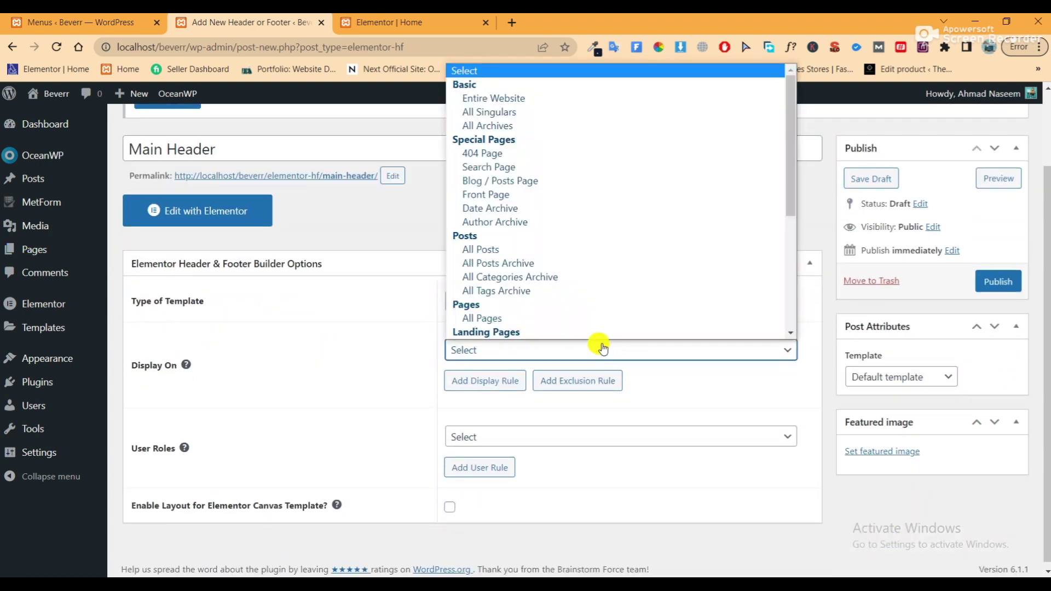
click(556, 99)
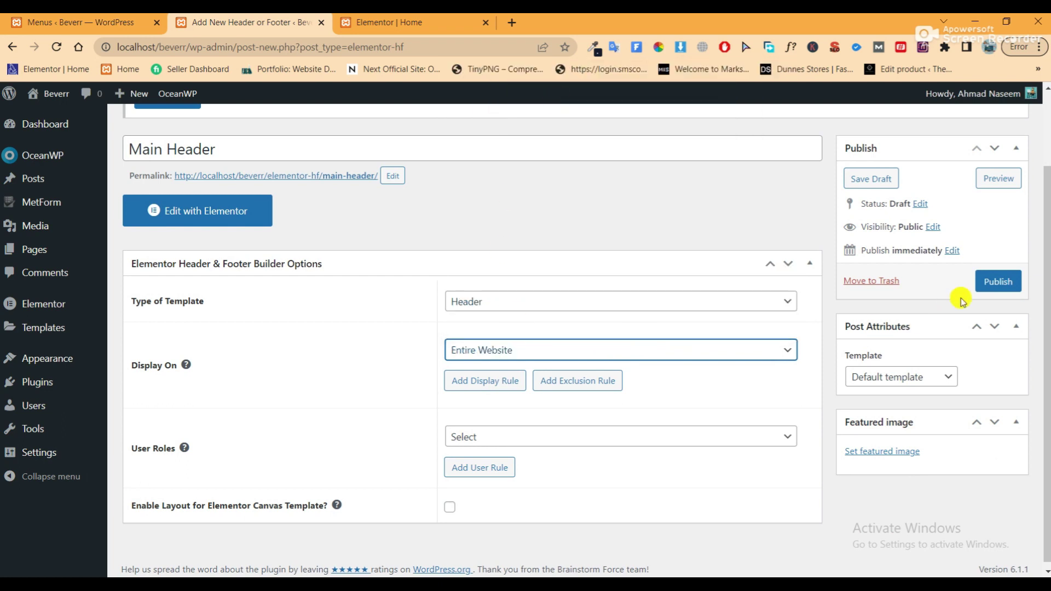
click(936, 376)
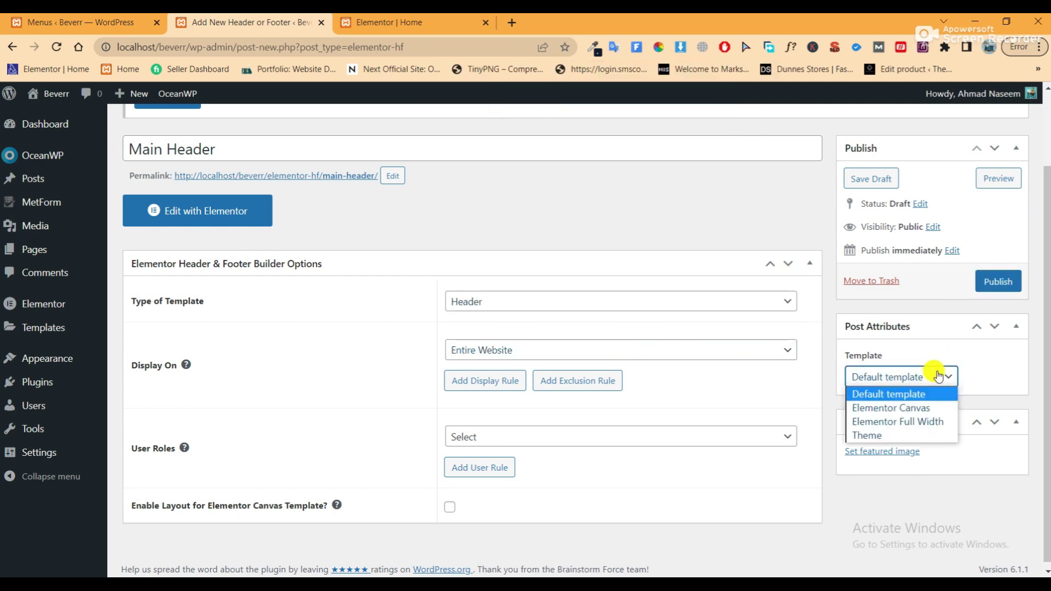
click(926, 422)
click(1002, 281)
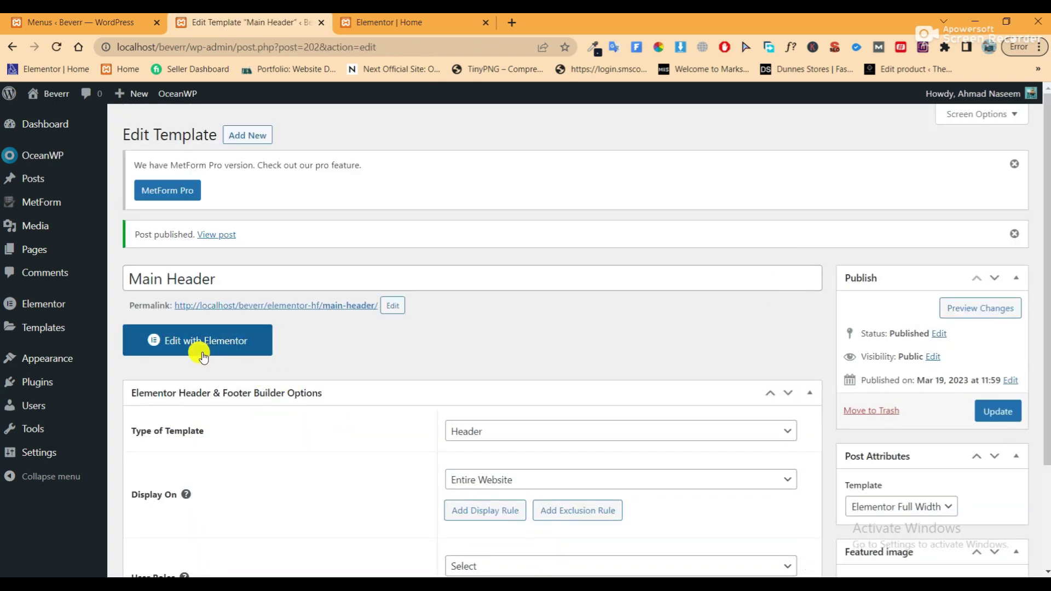
In Elementor, add a two-column section, narrow the left column's width, and save
click(202, 351)
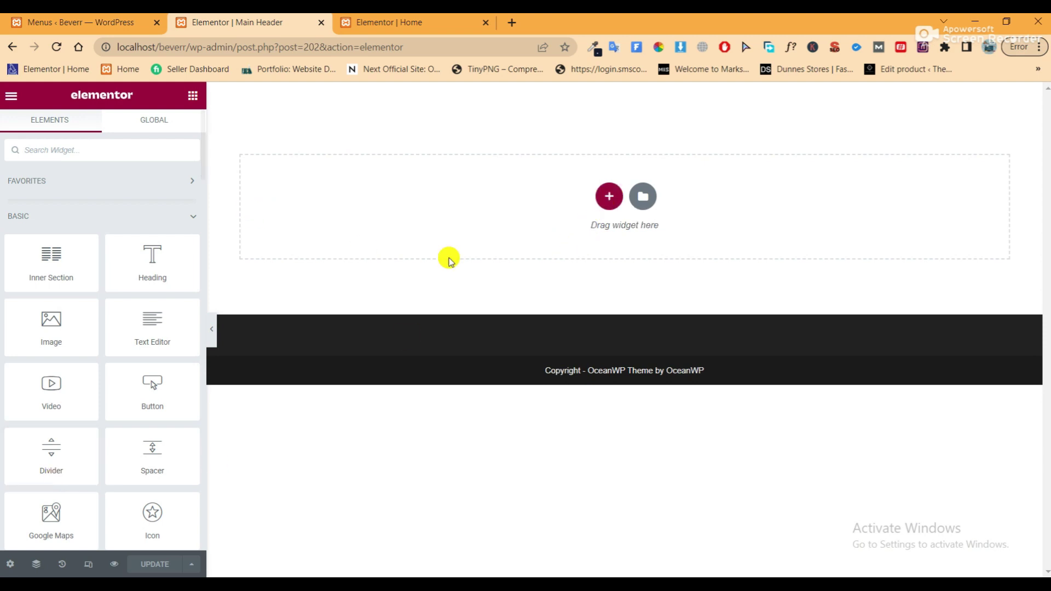
click(610, 200)
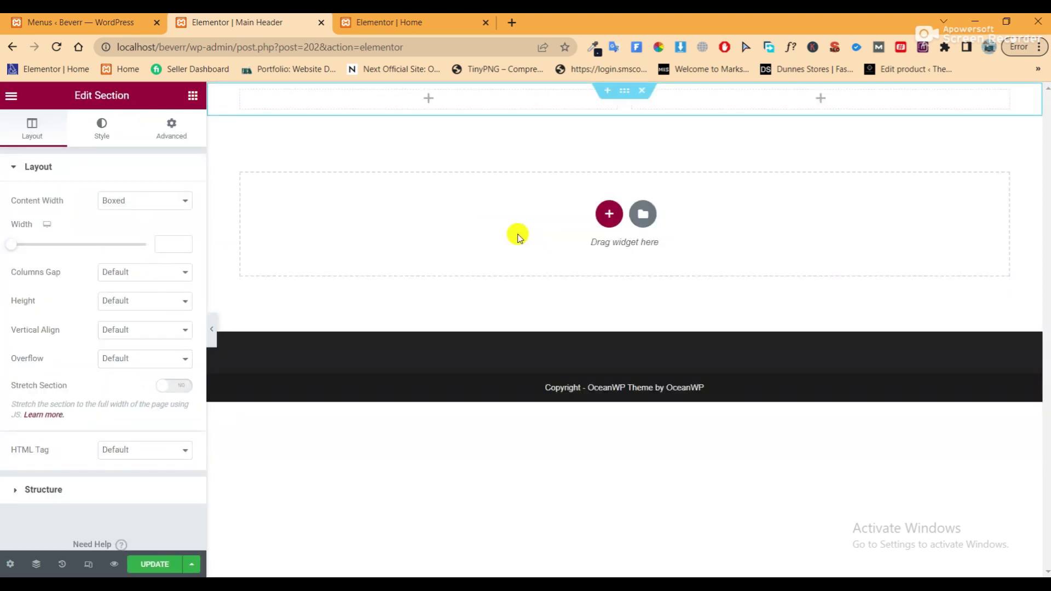
click(237, 99)
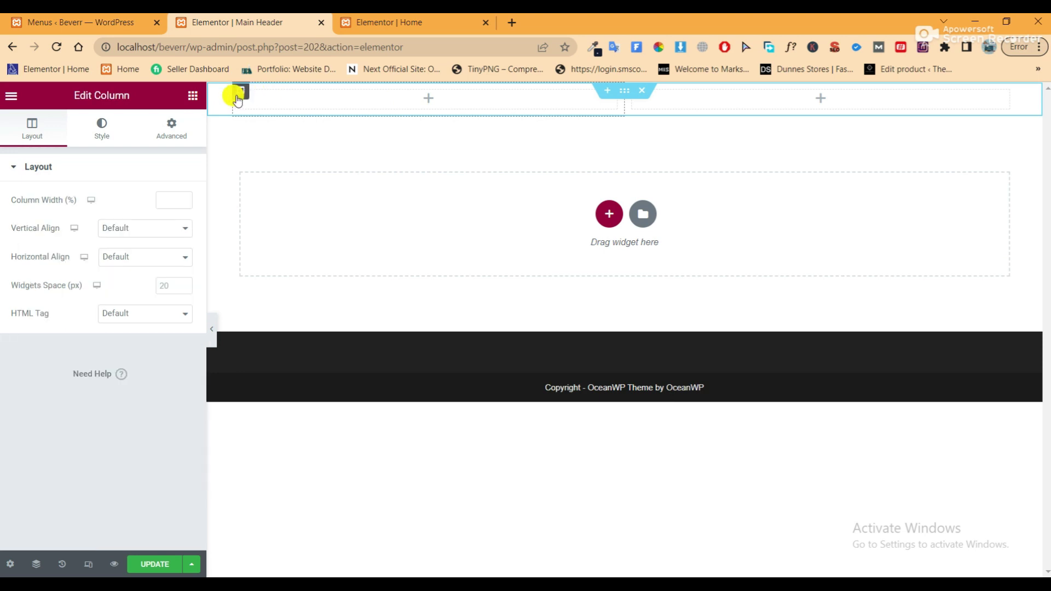
click(160, 193)
text(1)
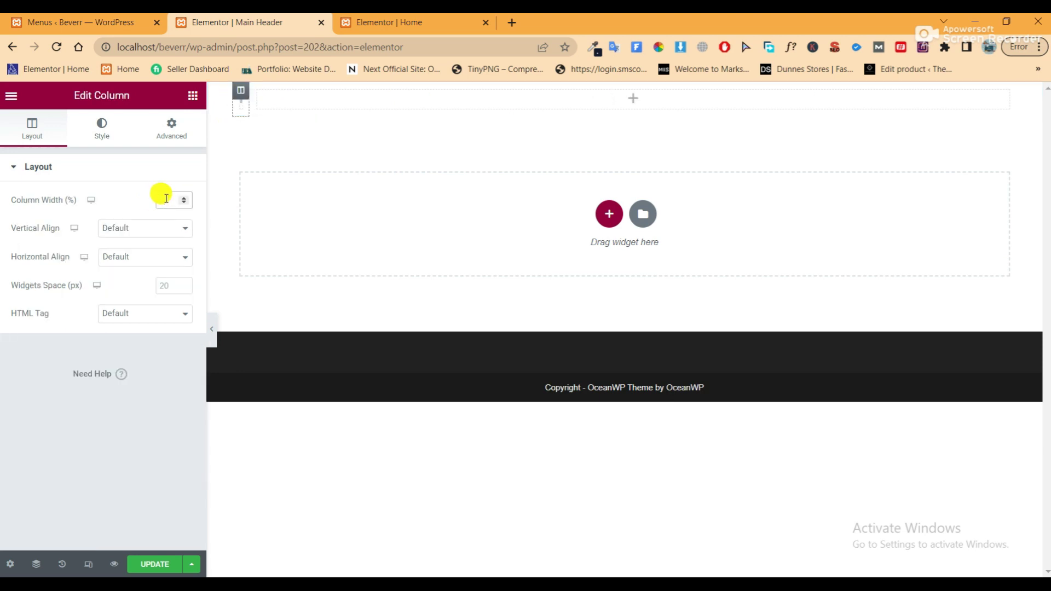
text(5)
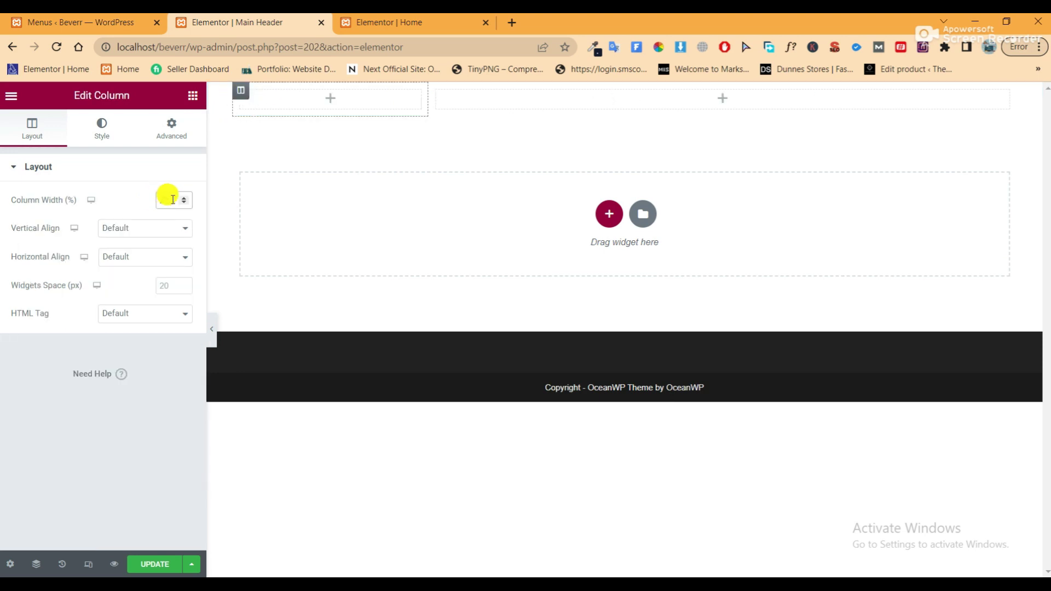
click(155, 566)
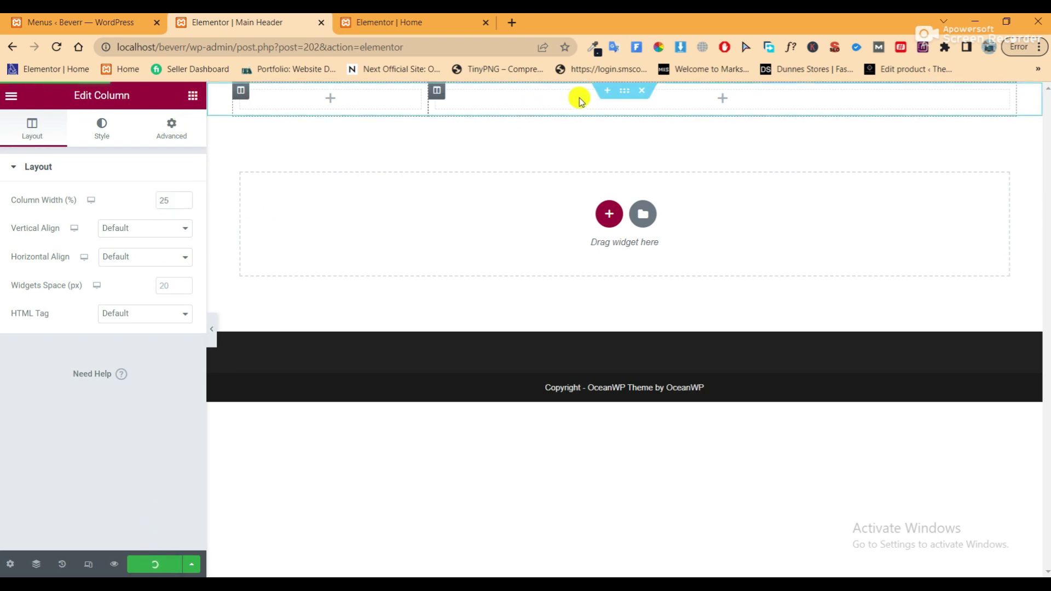
Unlink the section padding and set top and bottom padding to 15px
click(617, 94)
click(175, 122)
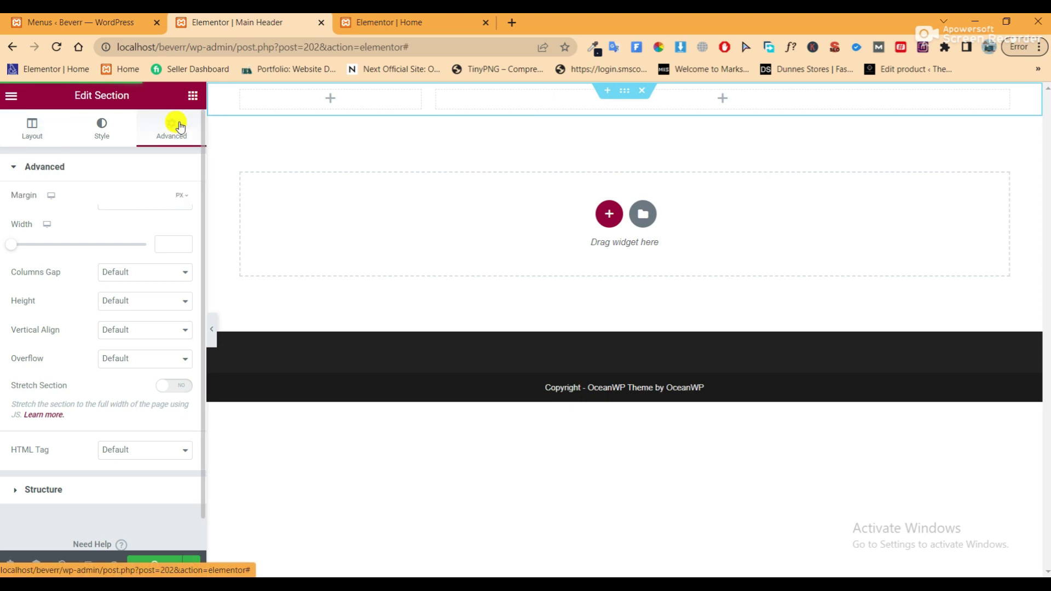
click(183, 269)
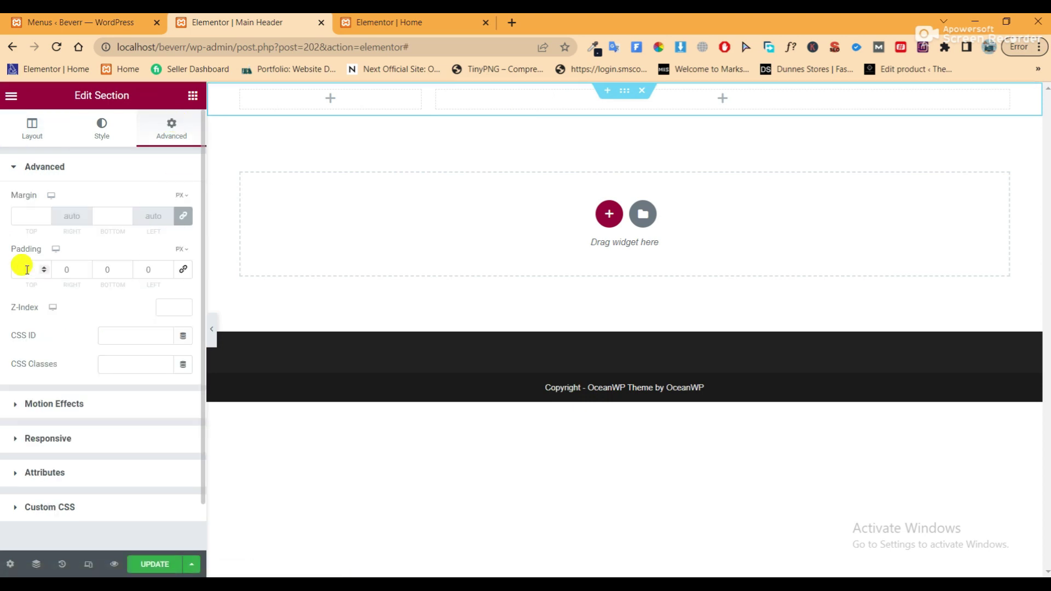
click(21, 264)
text(150)
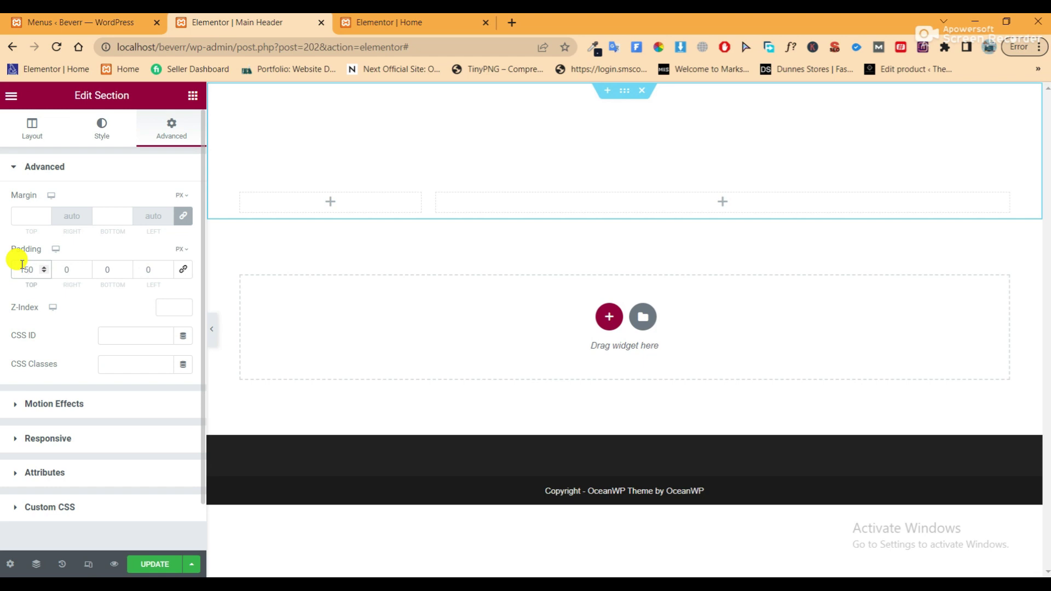
key(BackSpace)
double_click(100, 272)
text(15)
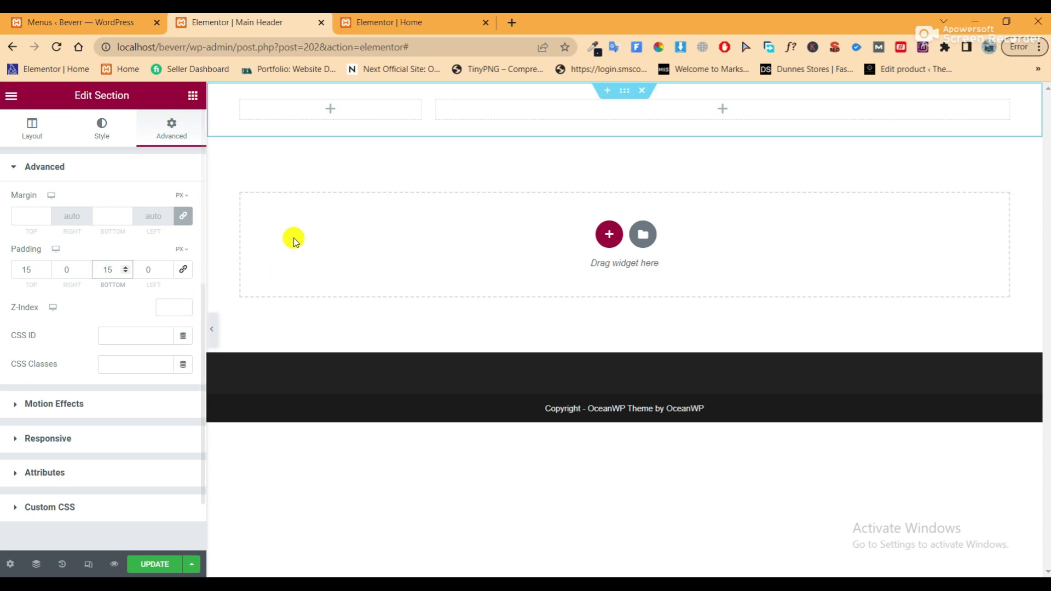
Drop a left-aligned Image widget into the header's left column
click(403, 107)
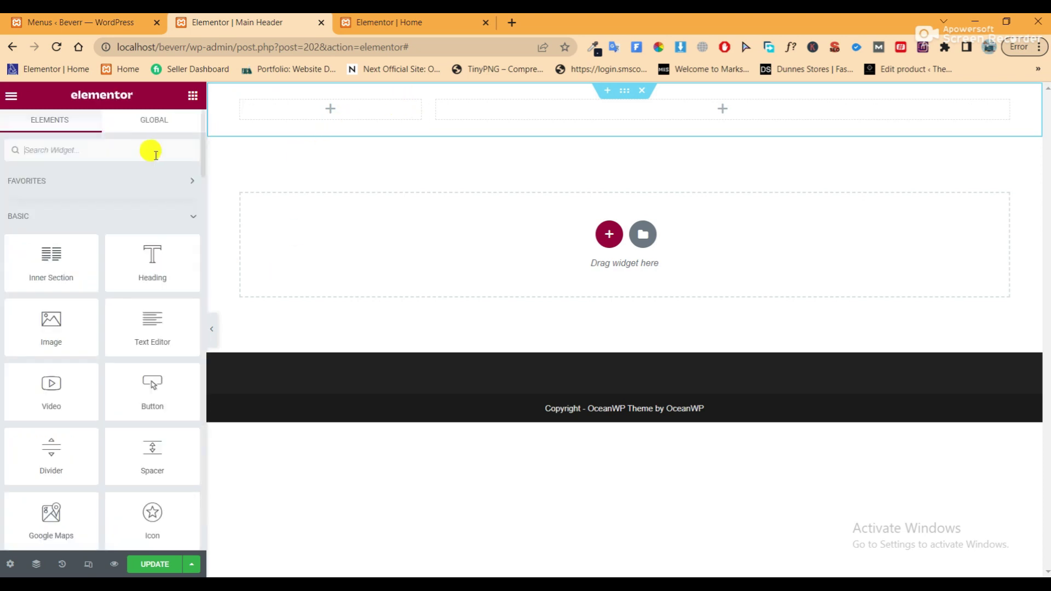
drag(65, 320, 323, 108)
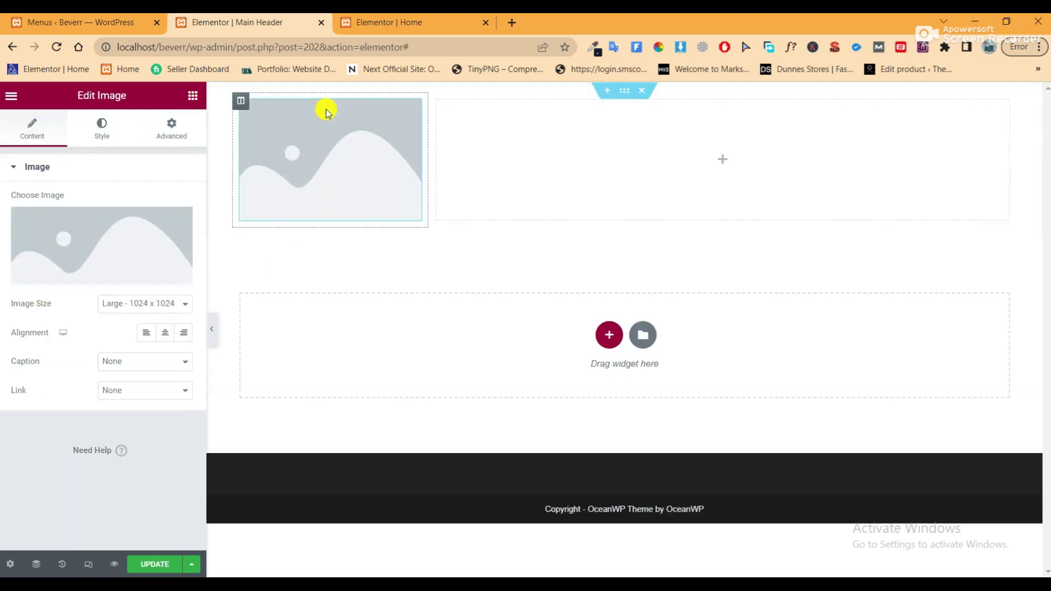
click(144, 332)
Open the media library's Upload files view and the computer's file picker
click(128, 235)
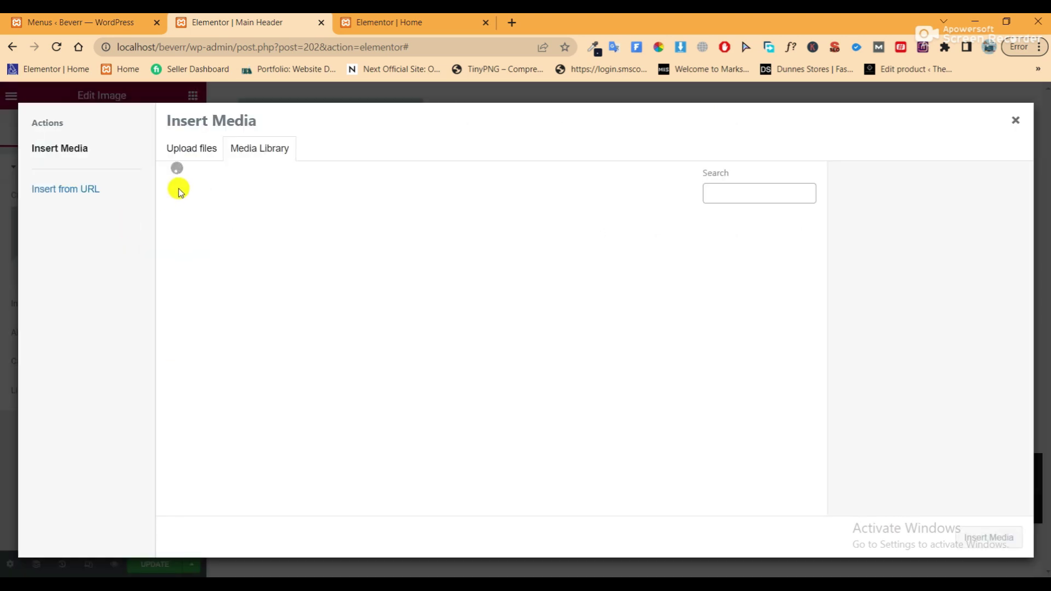
scroll(512, 376, down, 3)
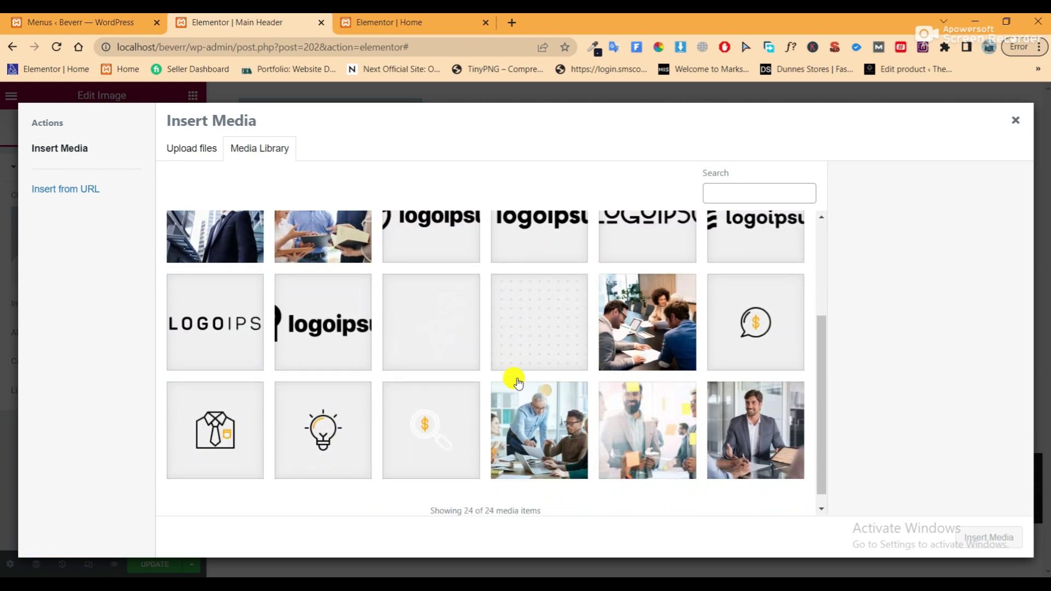
scroll(519, 379, up, 3)
scroll(519, 380, down, 3)
scroll(521, 378, up, 3)
scroll(455, 357, down, 3)
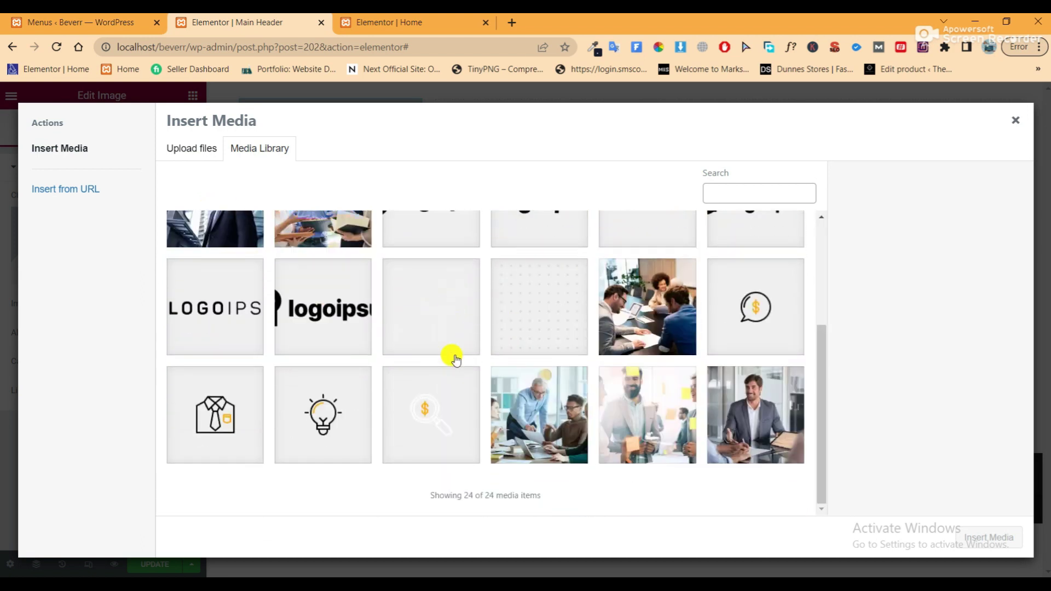
click(206, 154)
click(576, 327)
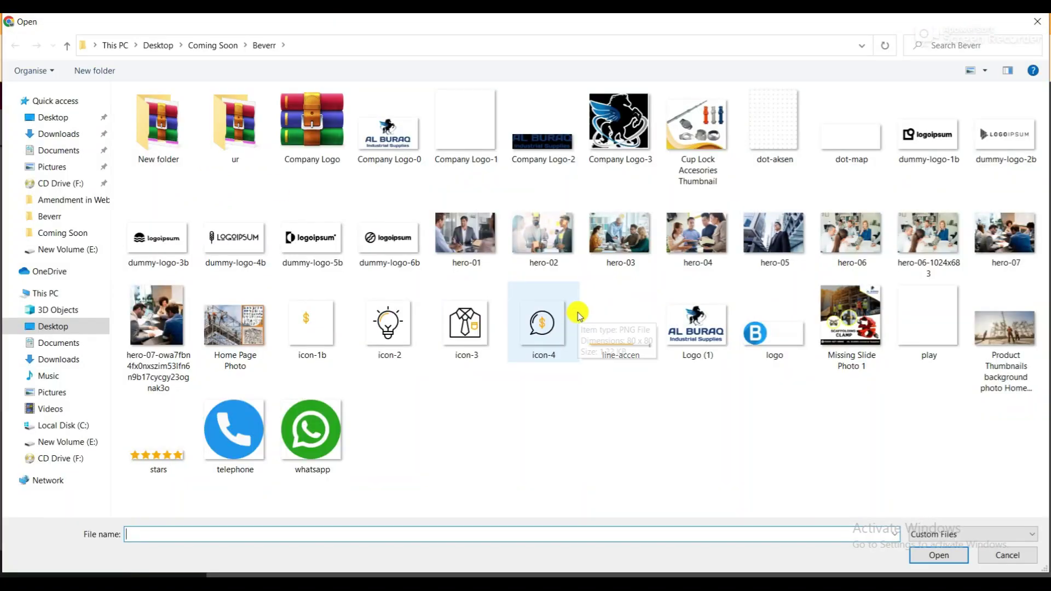
Upload logo.png from the Beverr folder to the media library
click(780, 337)
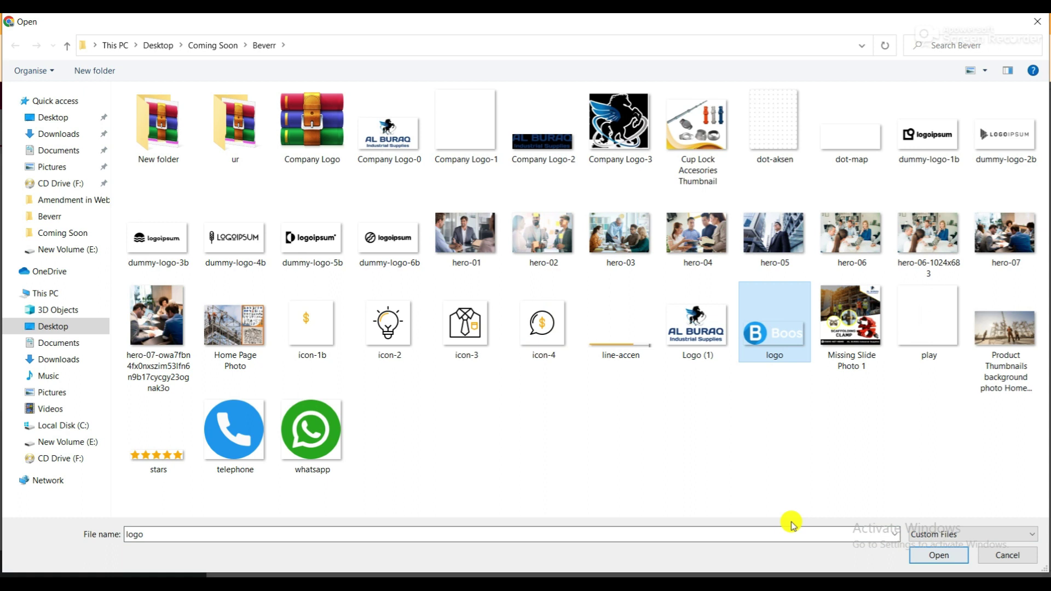
mouse_move(559, 358)
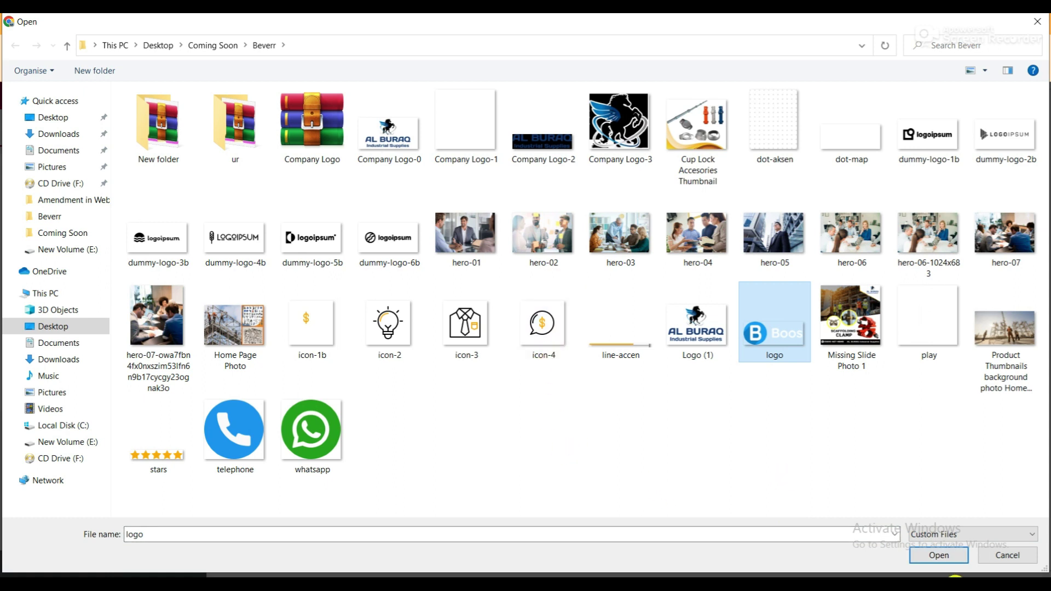
click(938, 553)
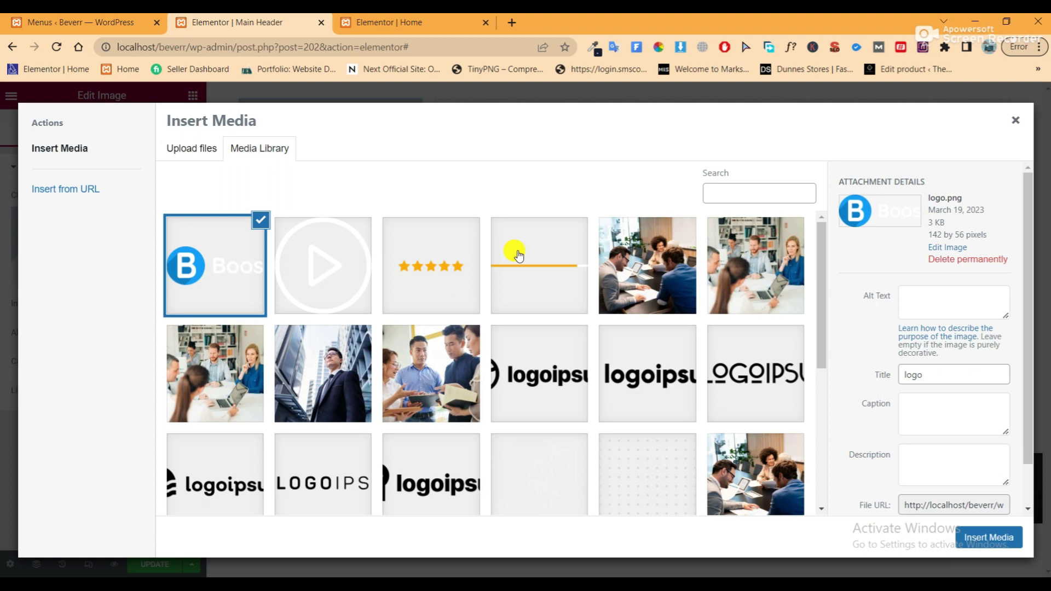
Insert the B logo into the image widget, save the header, and reload the editor
click(982, 537)
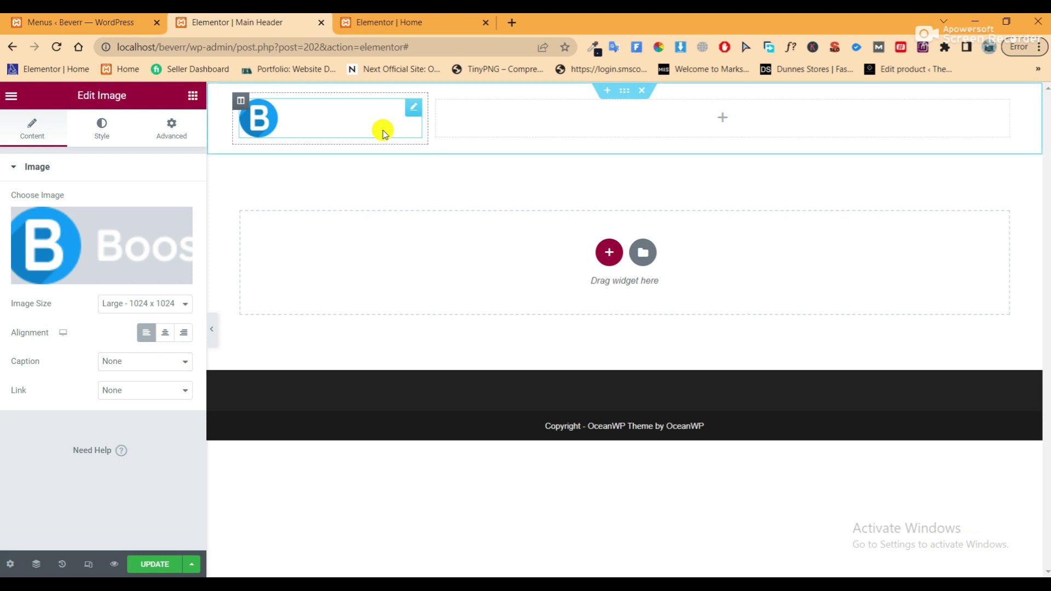
click(214, 332)
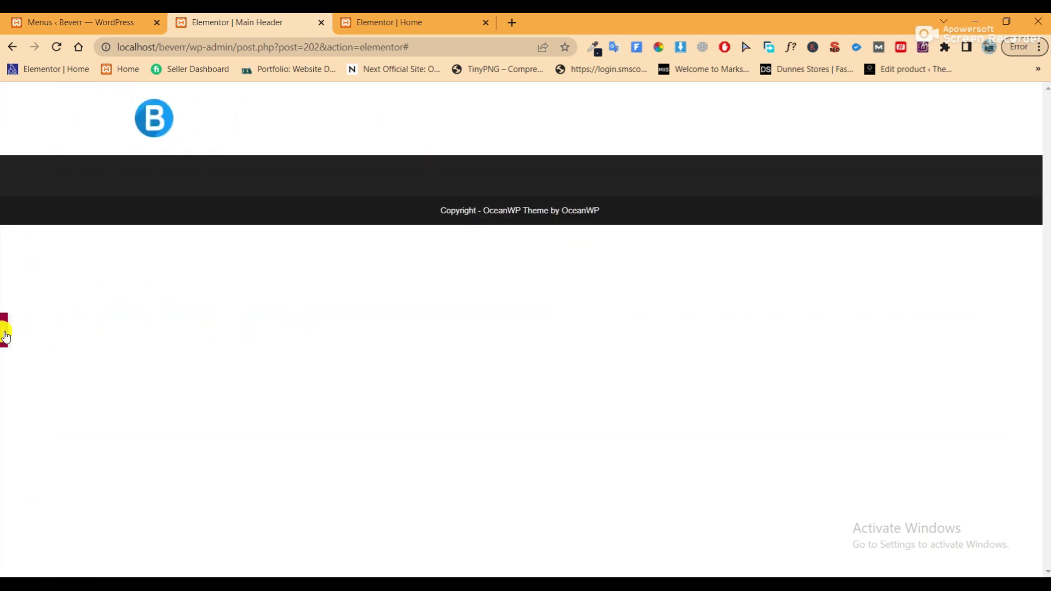
click(4, 332)
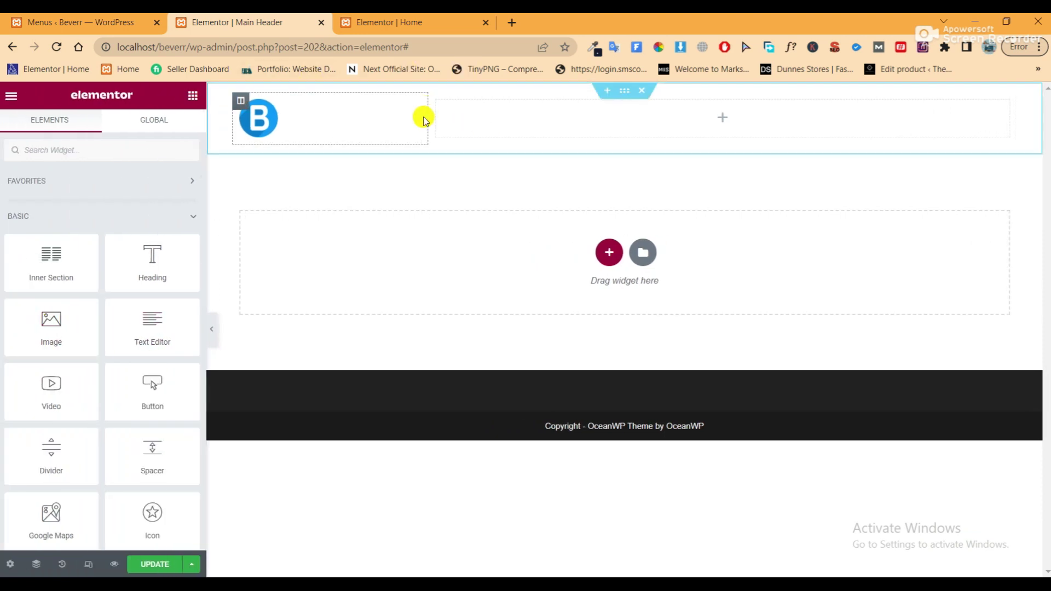
click(241, 100)
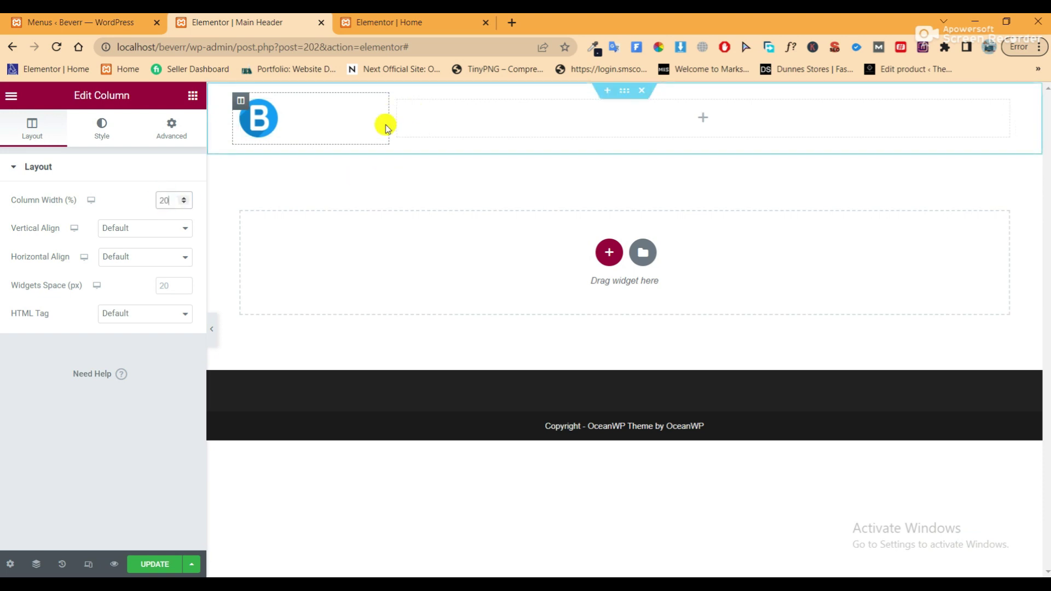
click(140, 568)
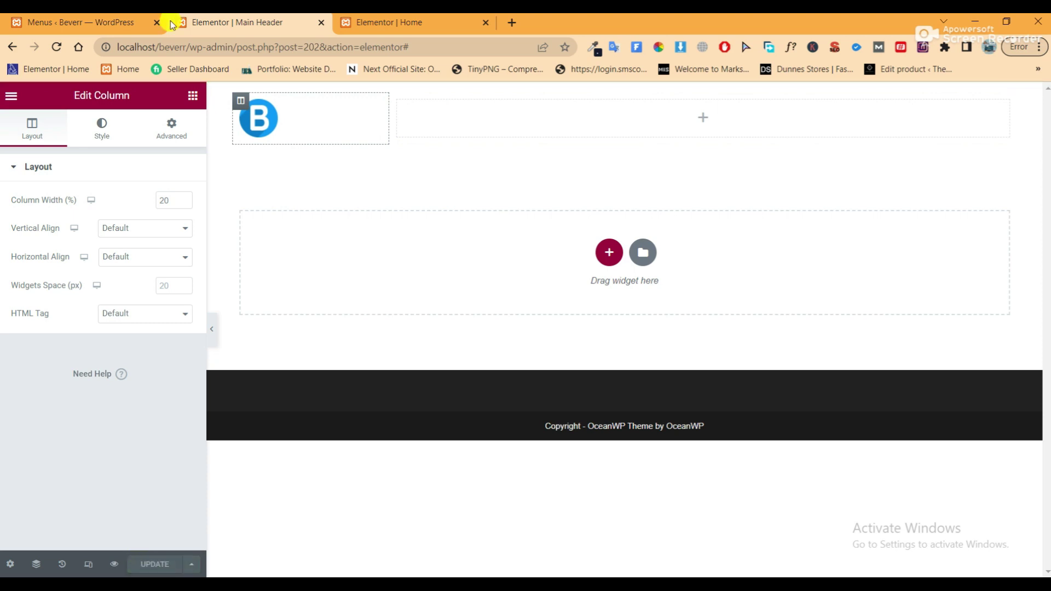
click(52, 47)
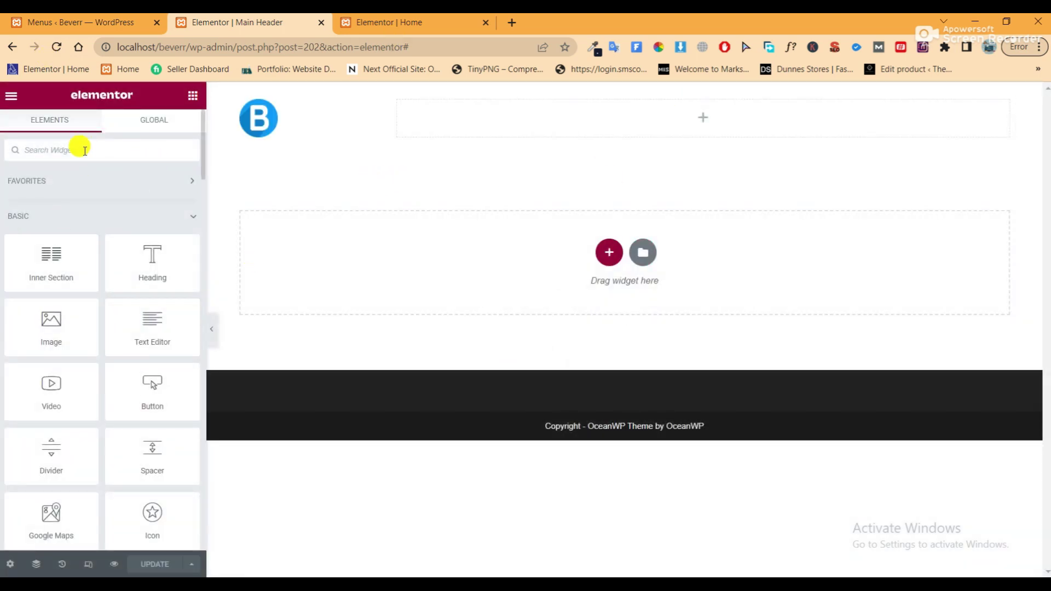
Place a Navigation Menu widget in the right column, deleting a mistakenly added Menu Anchor
click(116, 146)
text(menu)
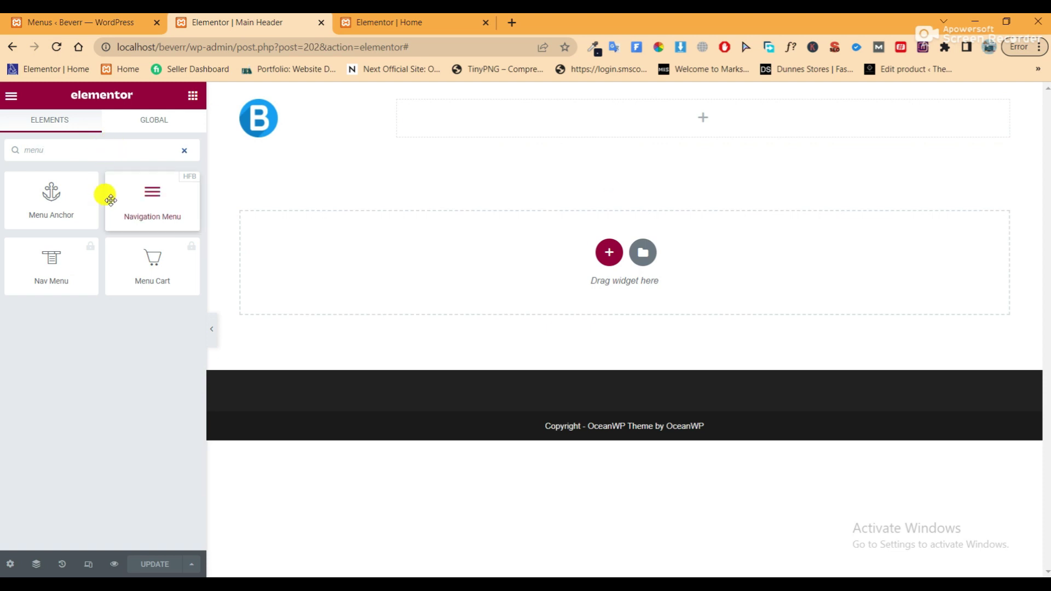
drag(48, 187, 598, 115)
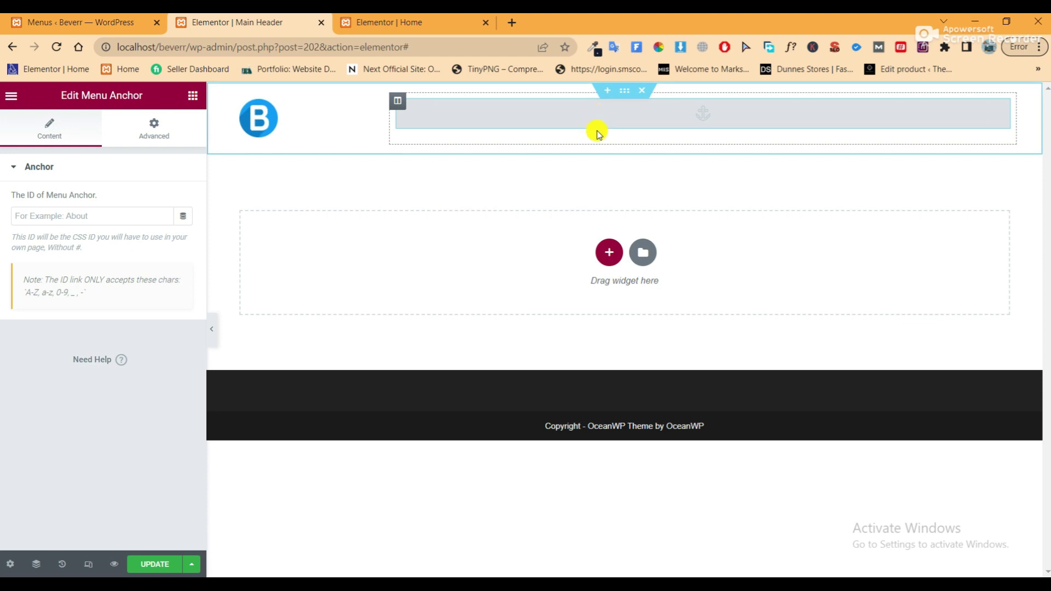
right_click(958, 107)
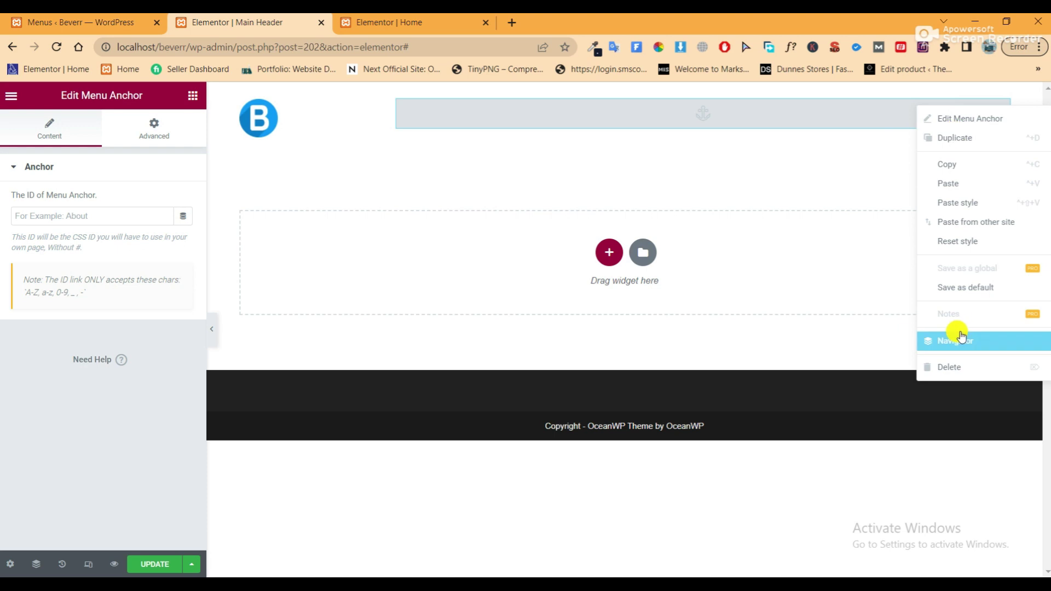
click(920, 363)
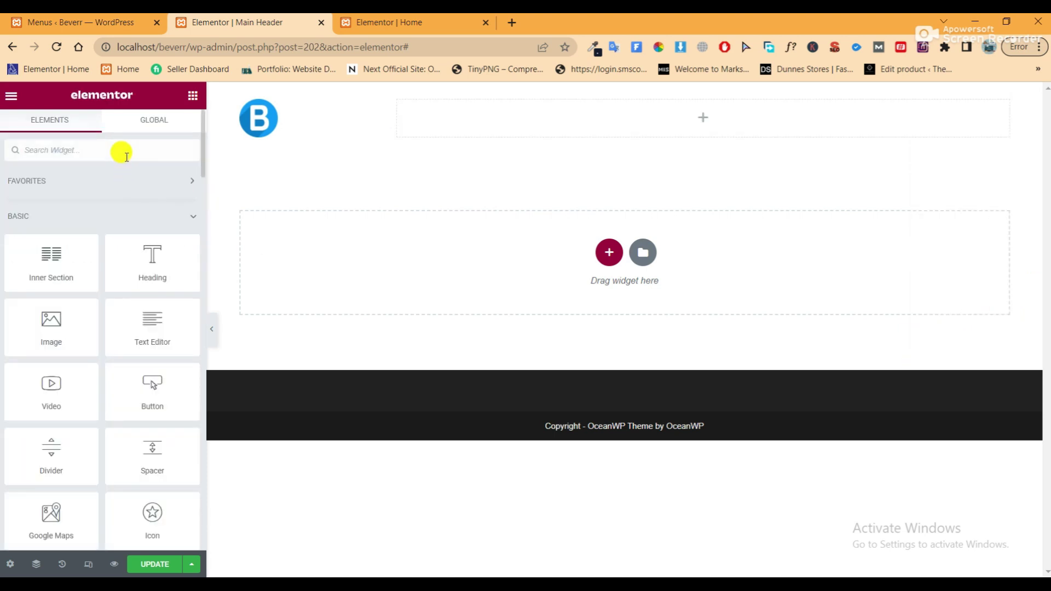
click(127, 157)
text(menu)
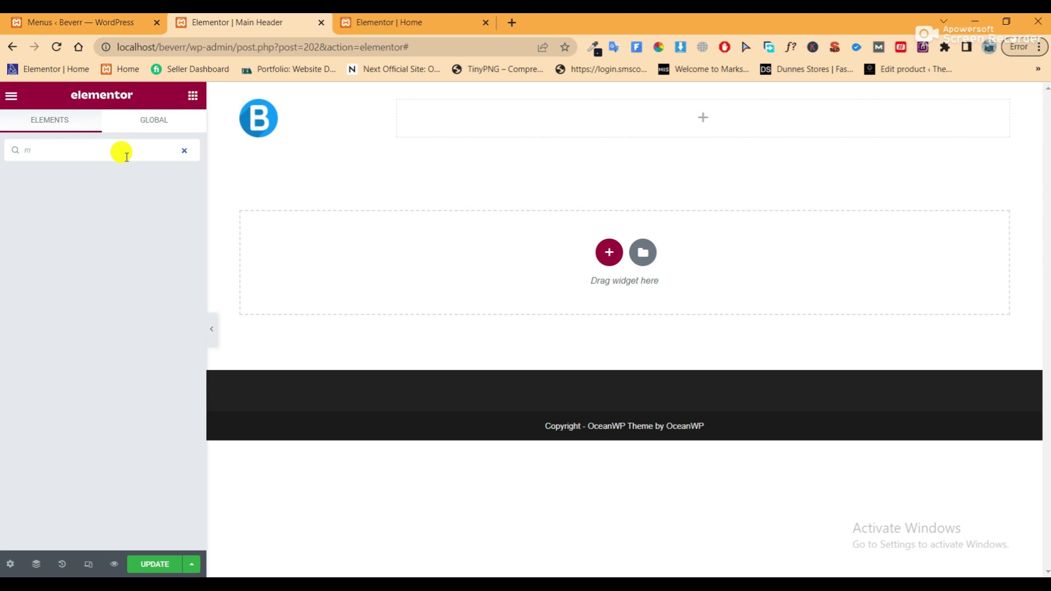
drag(133, 204, 682, 127)
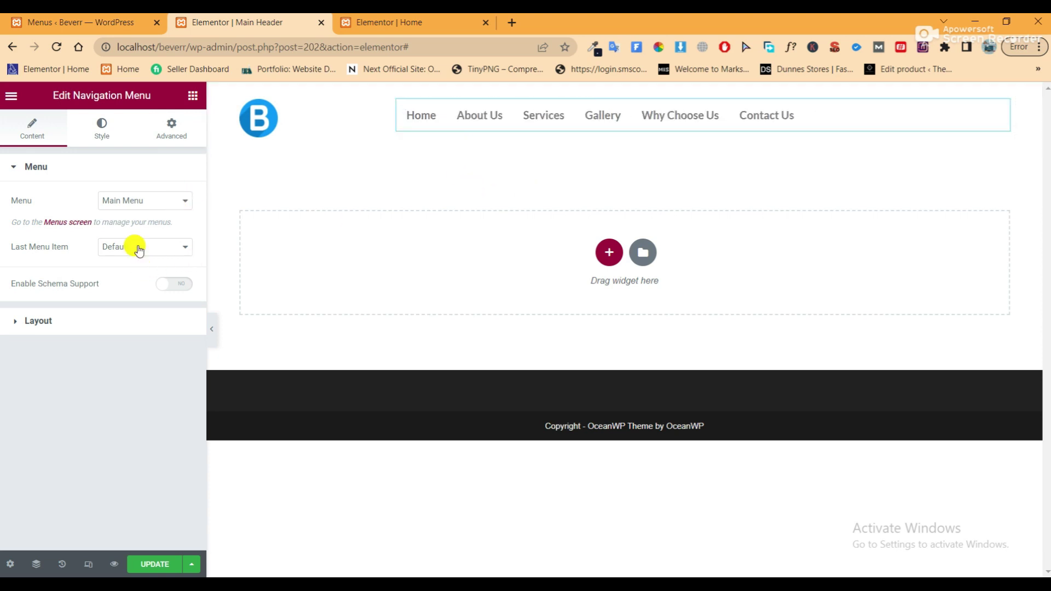
Center-align the menu items, keep the last item Default, and preview the header
click(104, 129)
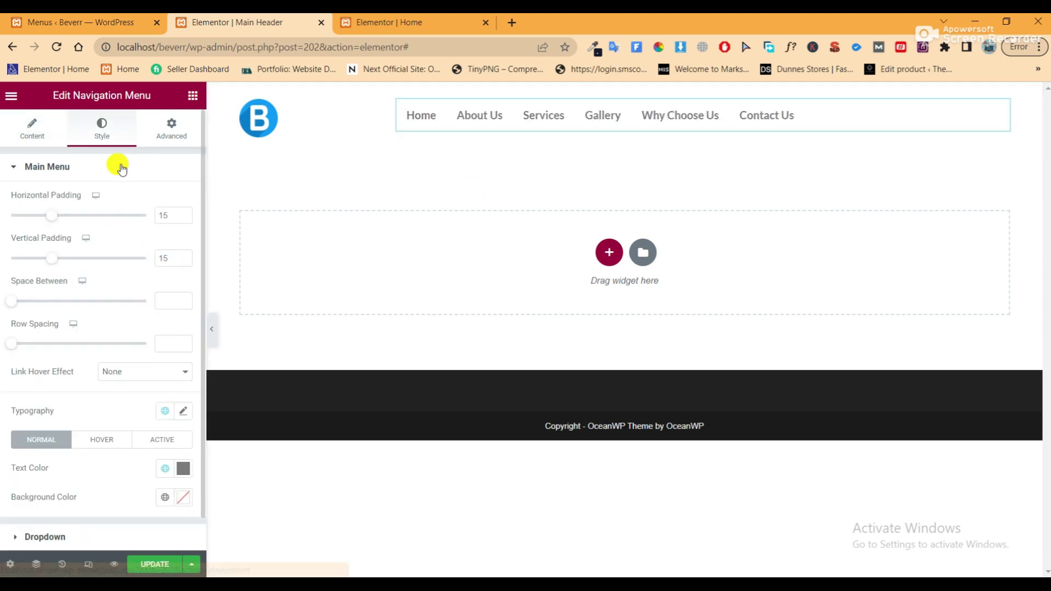
click(30, 129)
click(148, 253)
click(115, 324)
click(117, 326)
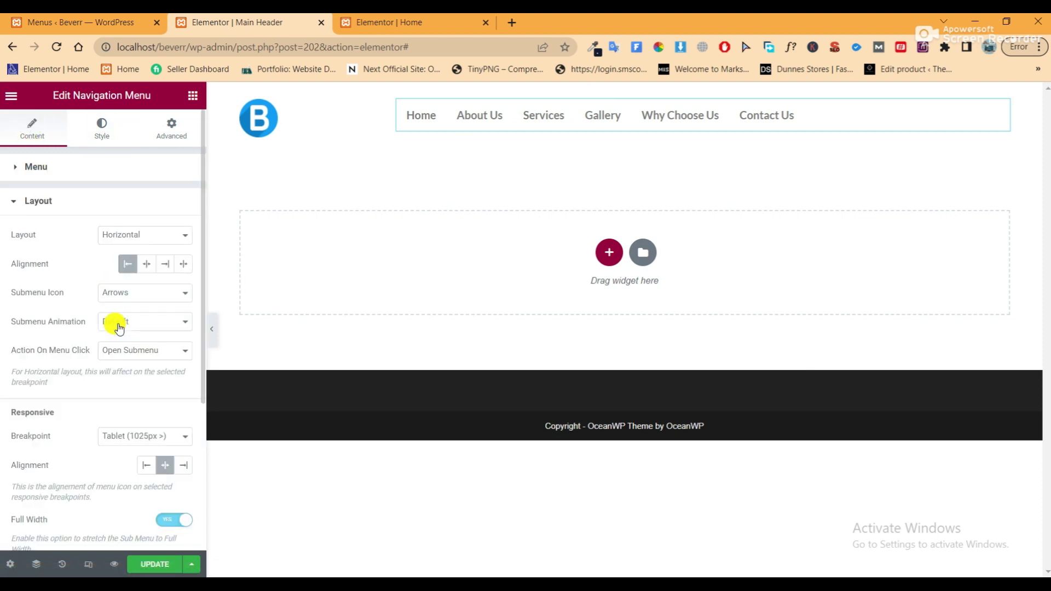
click(145, 266)
click(210, 331)
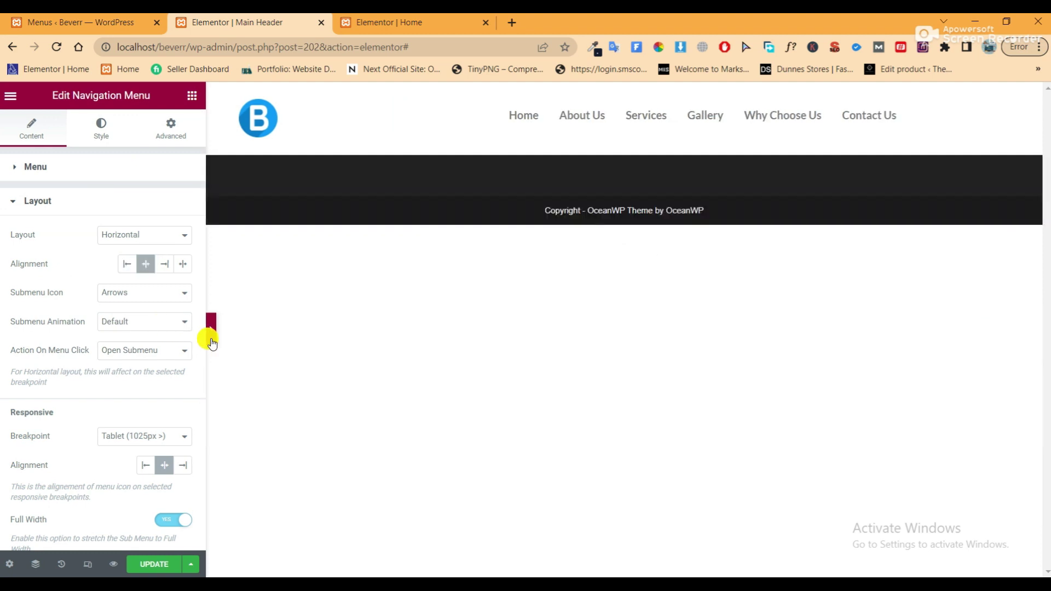
click(2, 330)
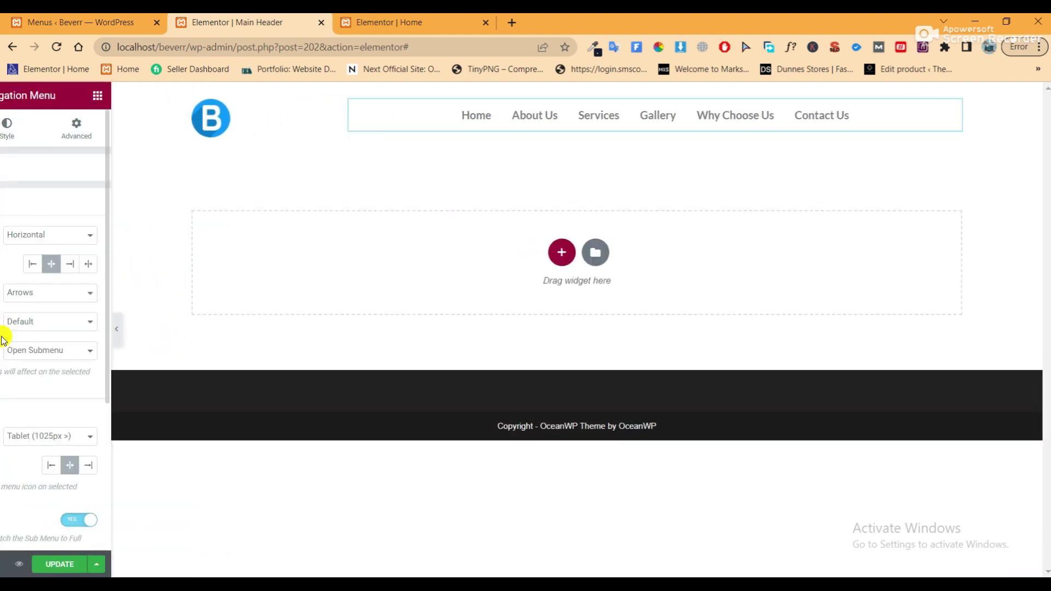
scroll(146, 310, down, 4)
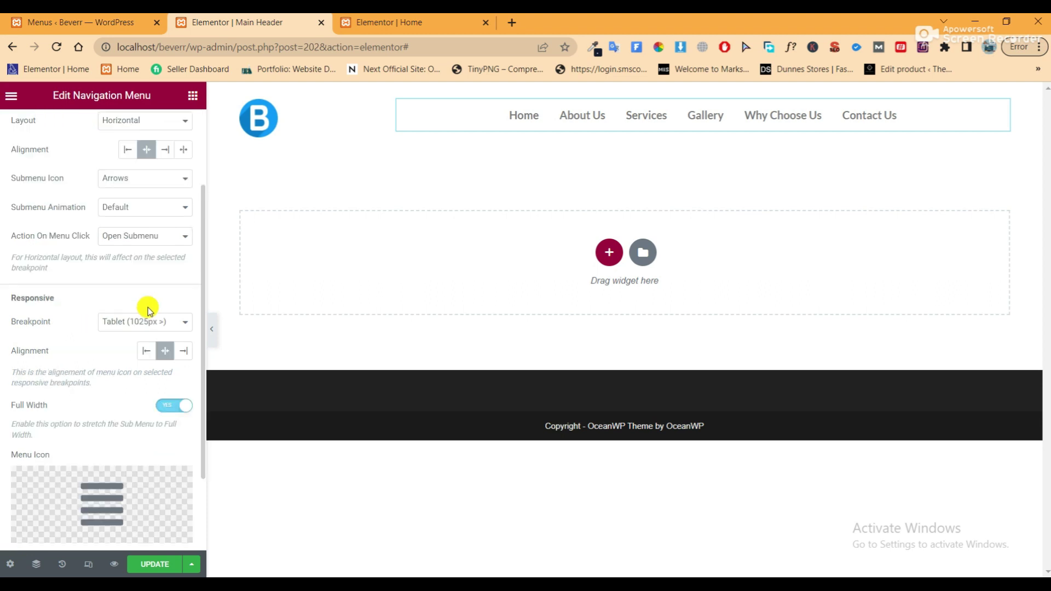
scroll(147, 311, up, 4)
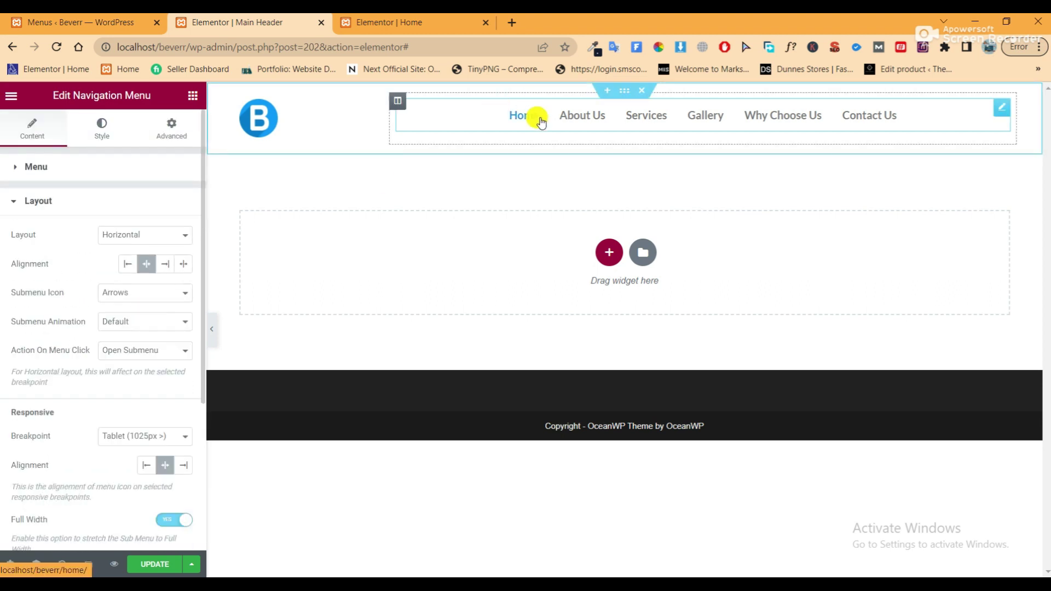
click(212, 329)
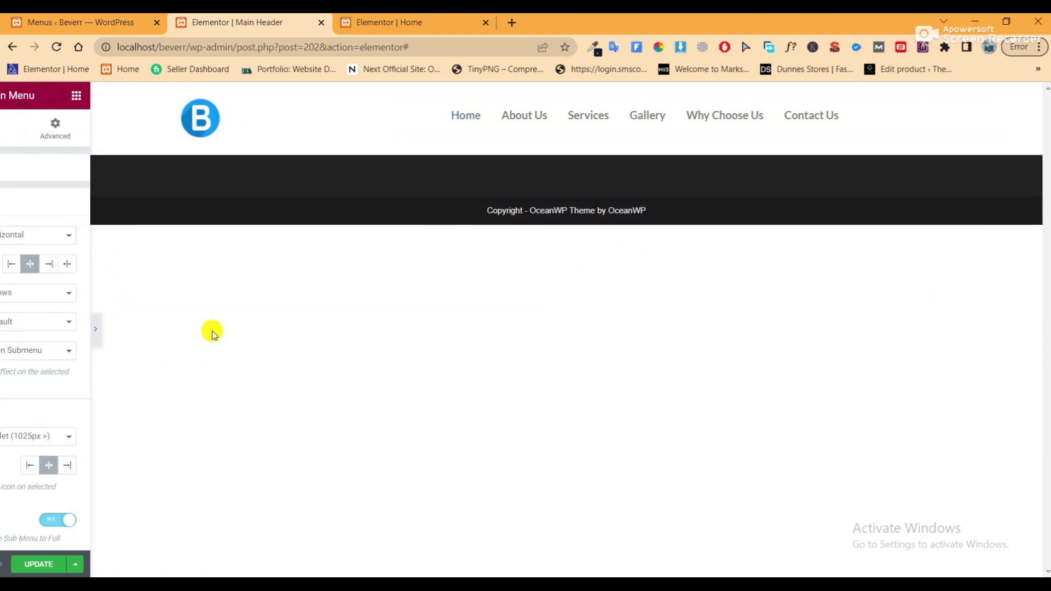
click(4, 331)
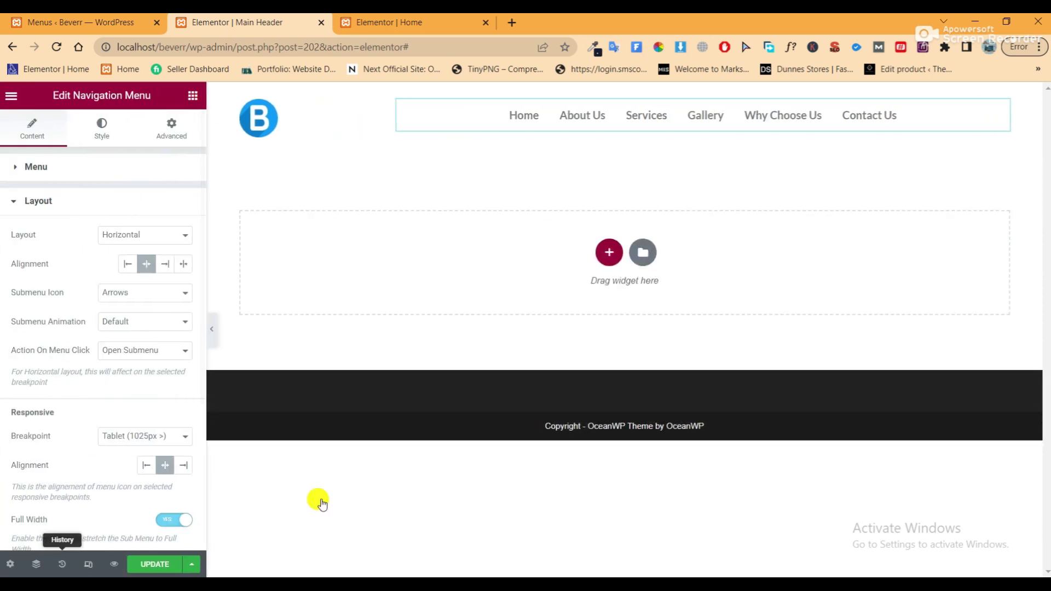
Give the header section a classic #F3F3F3 background and save the template
click(85, 139)
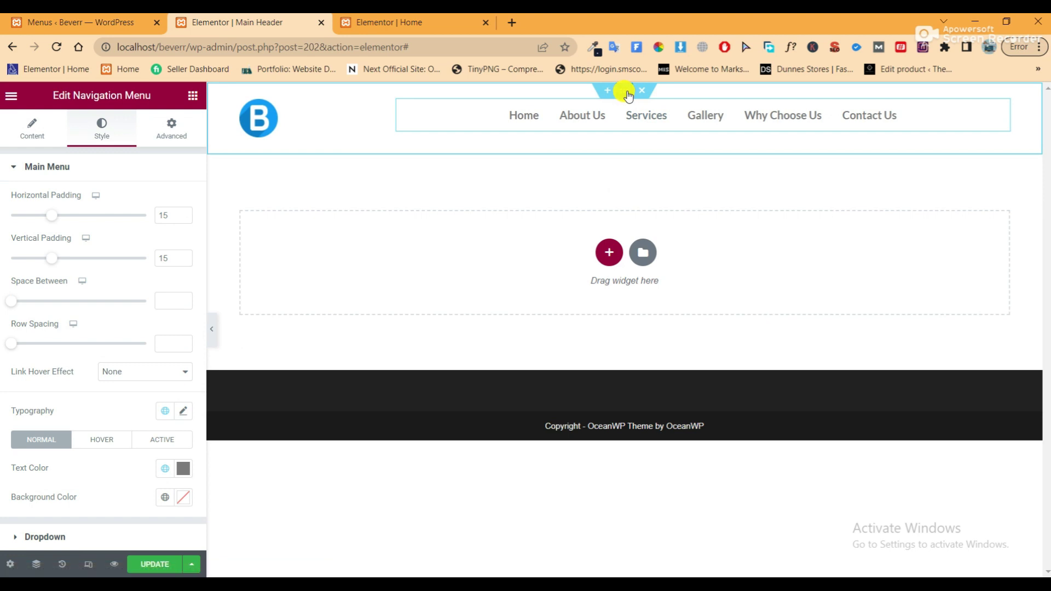
click(626, 91)
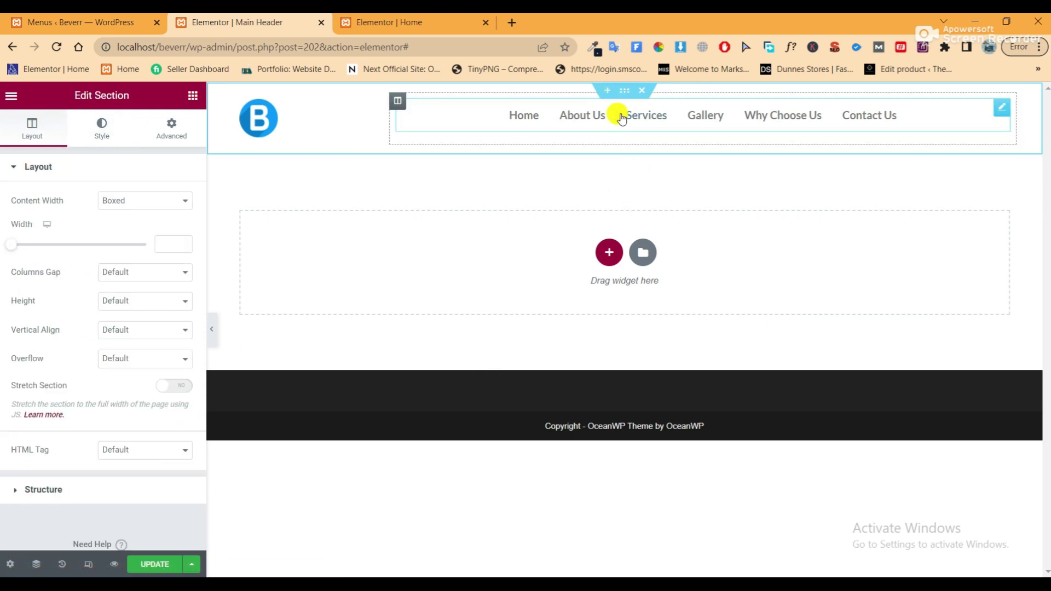
click(102, 125)
click(127, 228)
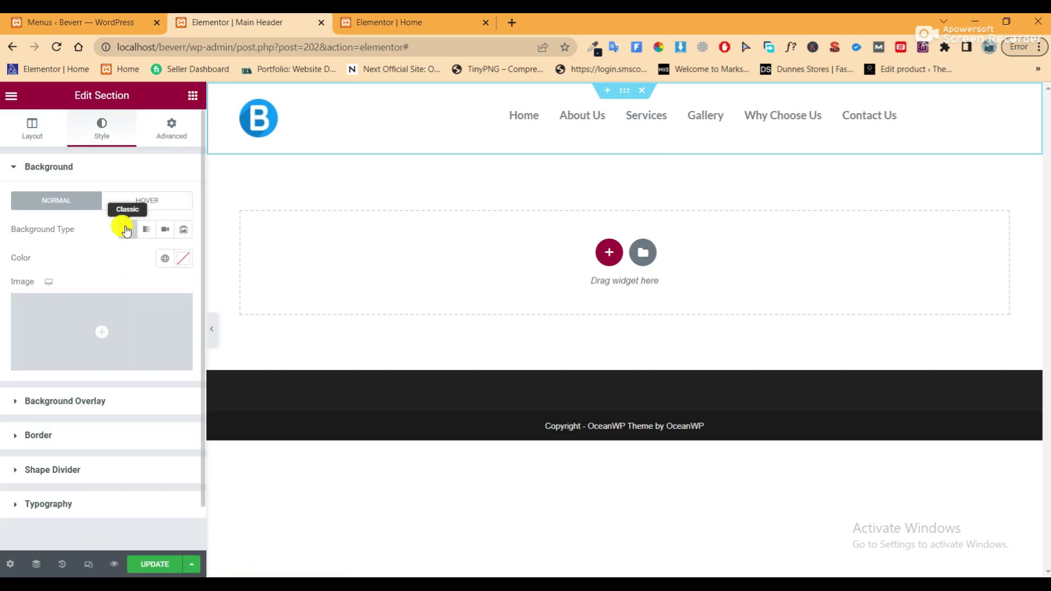
click(181, 261)
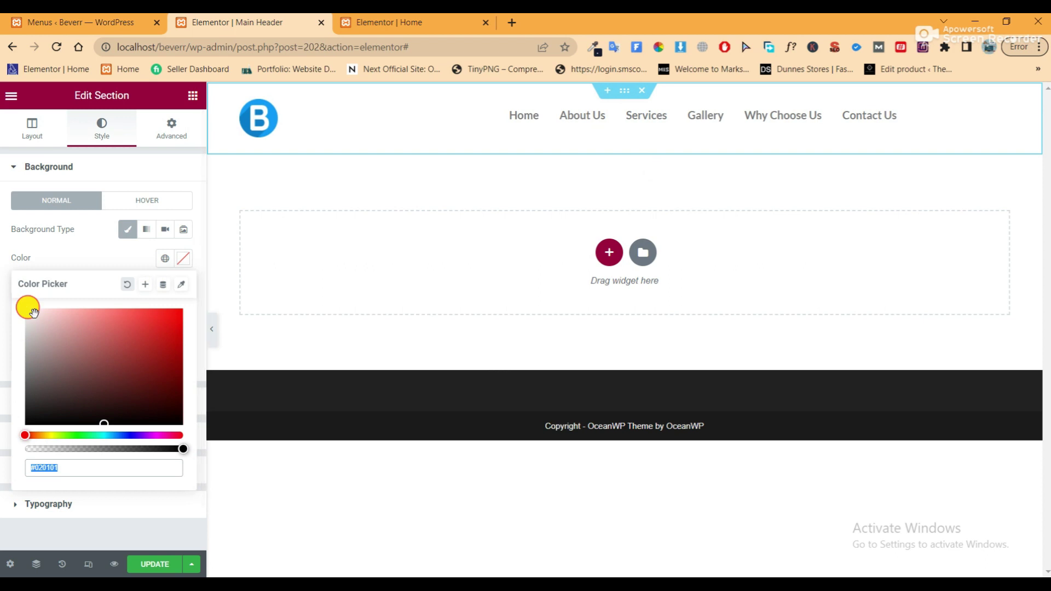
click(21, 313)
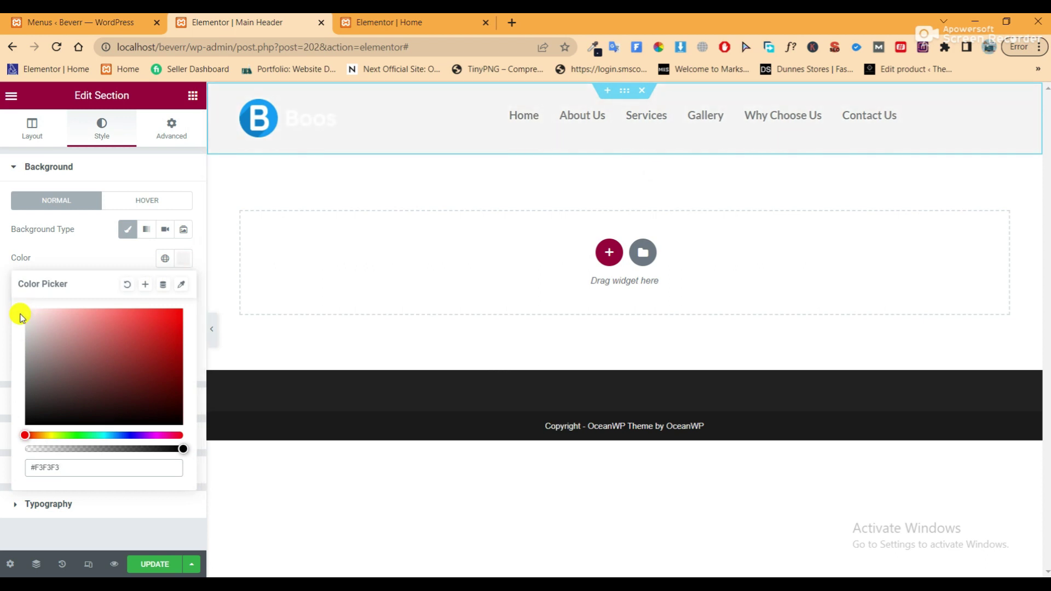
click(142, 564)
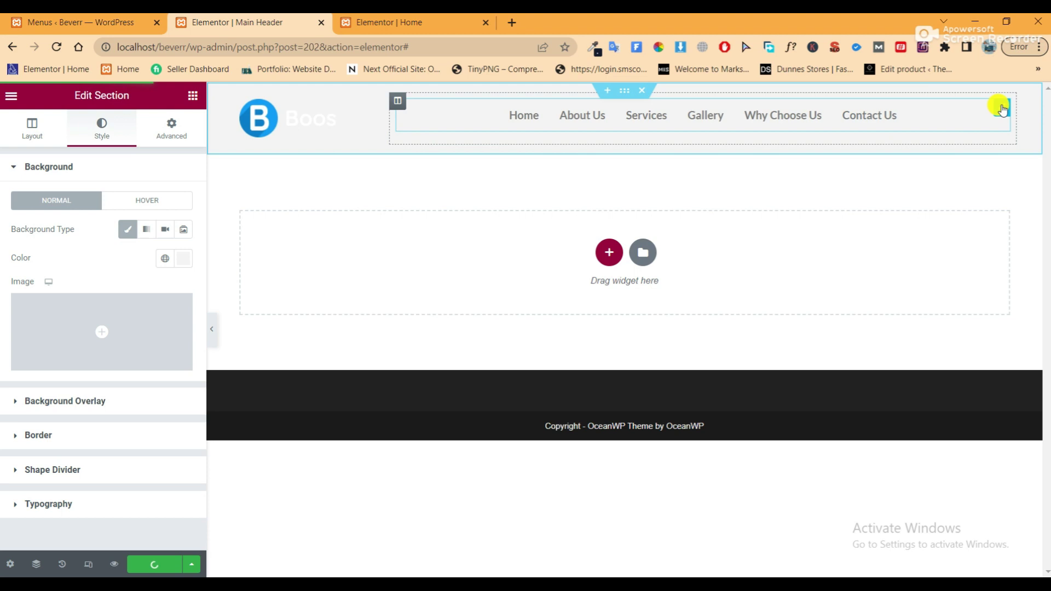
click(1002, 109)
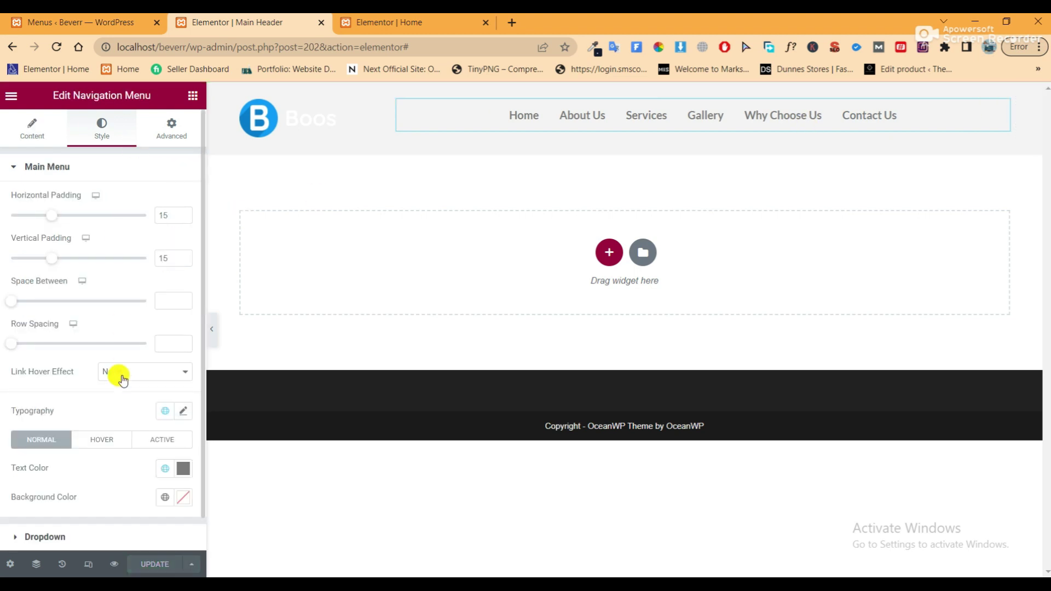
Set the menu text typography to a 16 px font size with Default text transform
scroll(117, 375, down, 1)
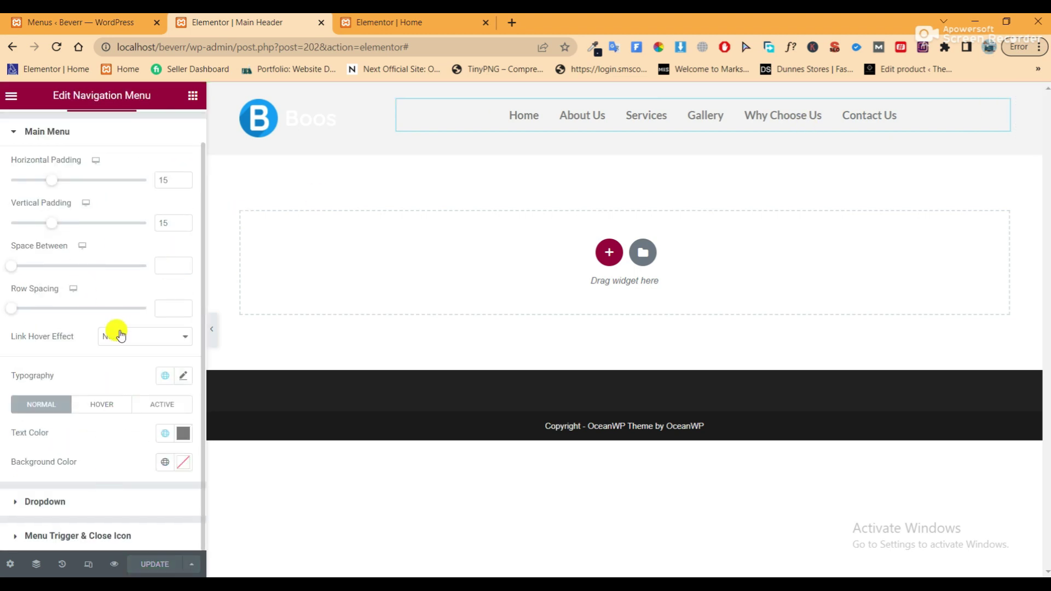
click(183, 377)
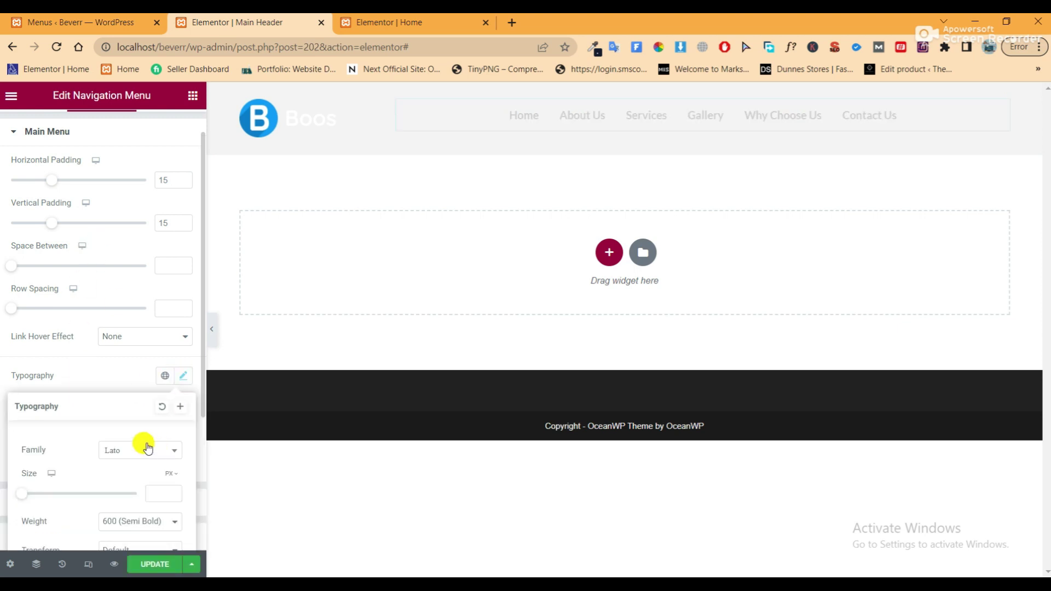
scroll(143, 432, down, 3)
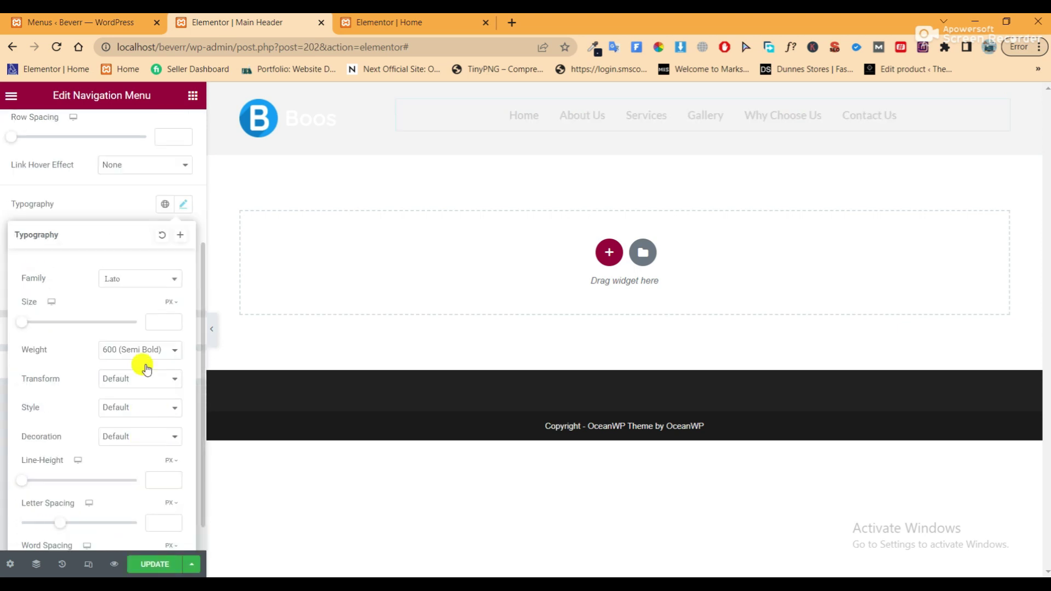
click(159, 324)
text(1)
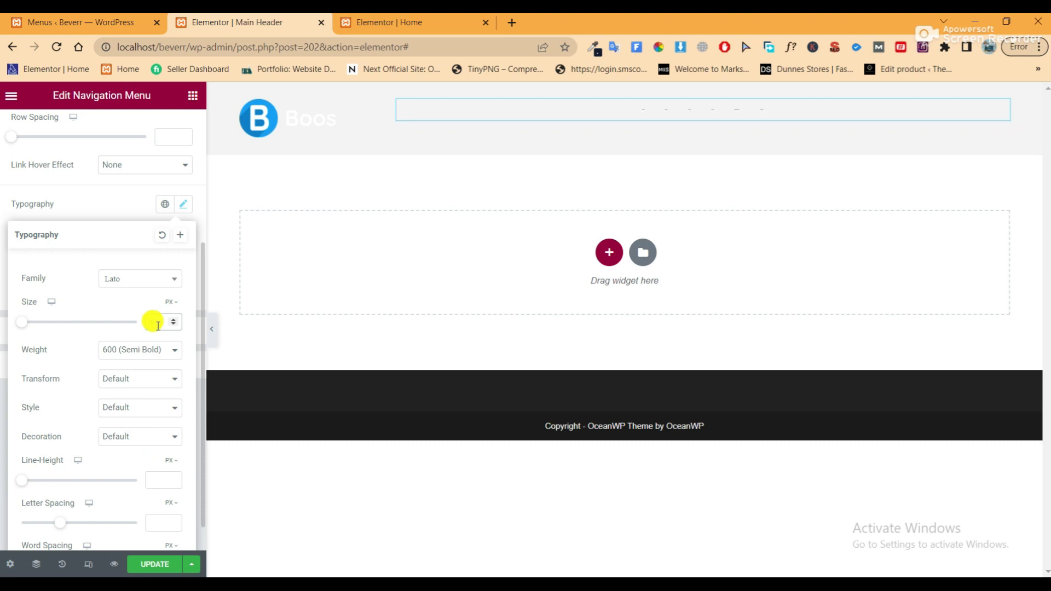
text(6)
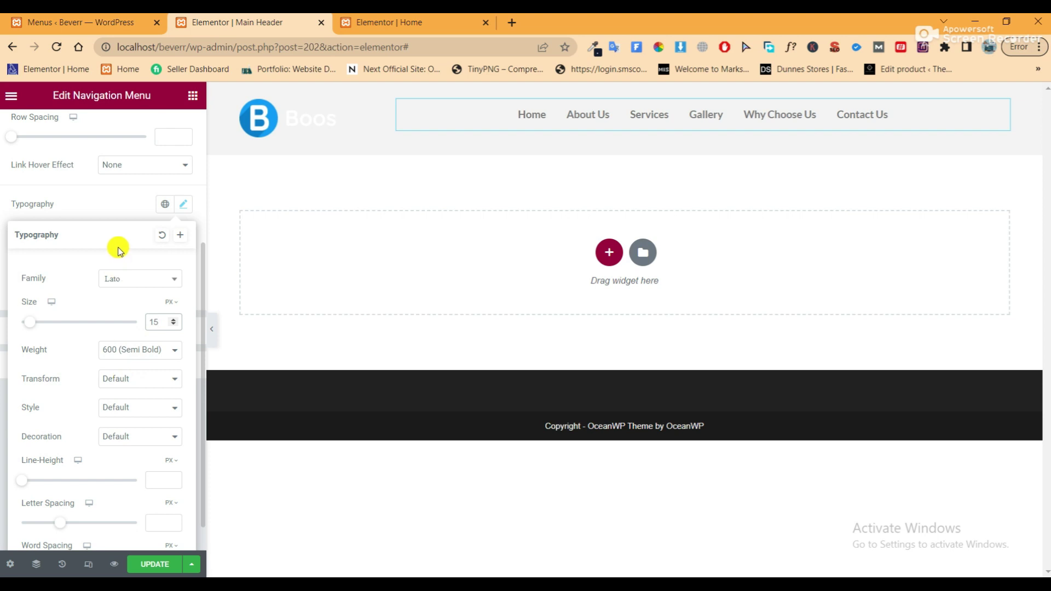
click(134, 377)
click(131, 392)
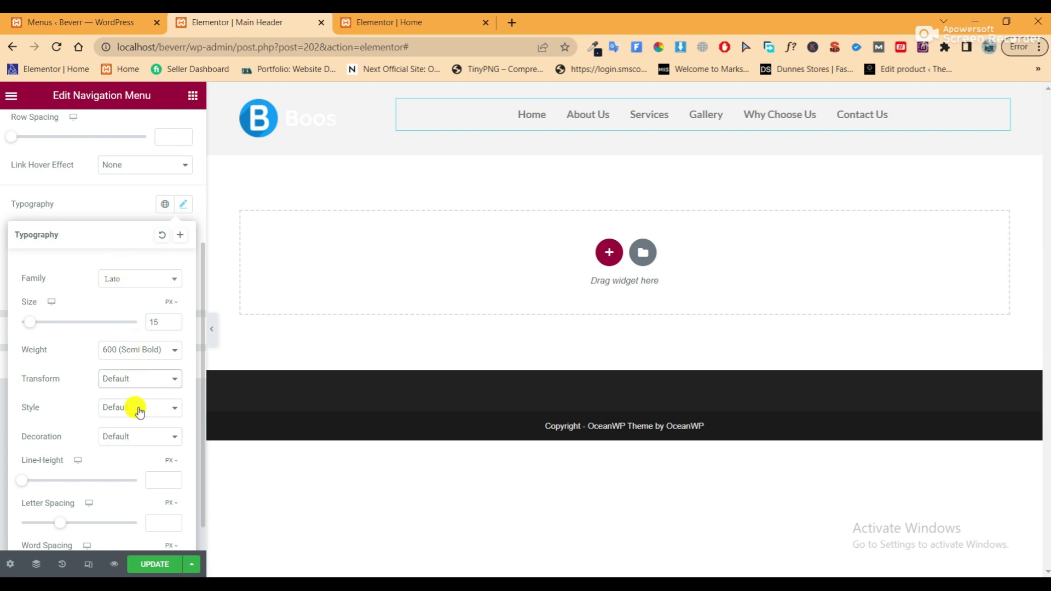
click(141, 385)
click(140, 394)
click(125, 204)
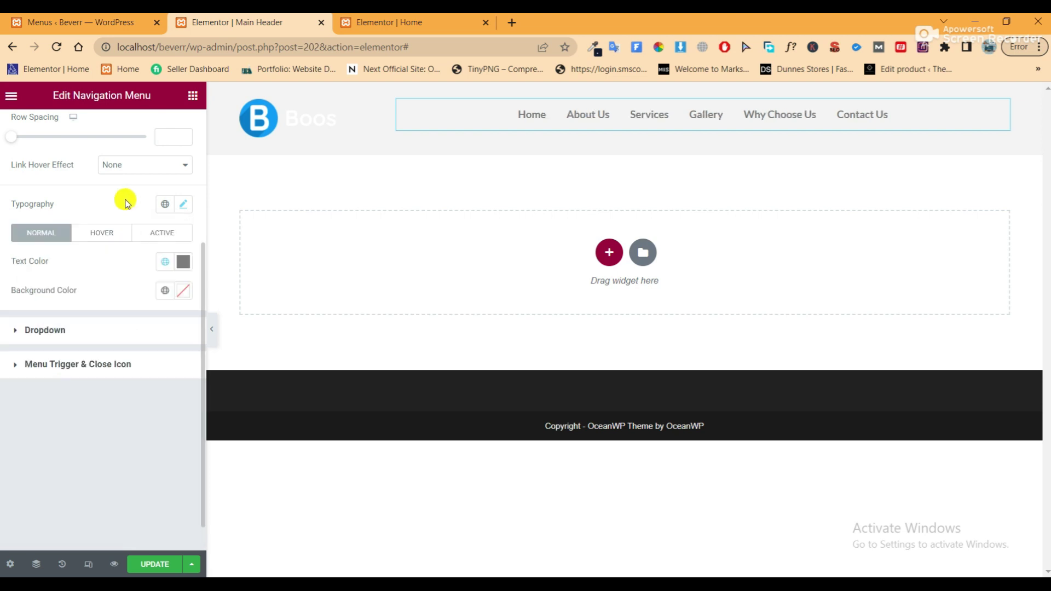
Make the menu link text white (#FFFFFF), preview the header, and move to the Home editor
click(182, 261)
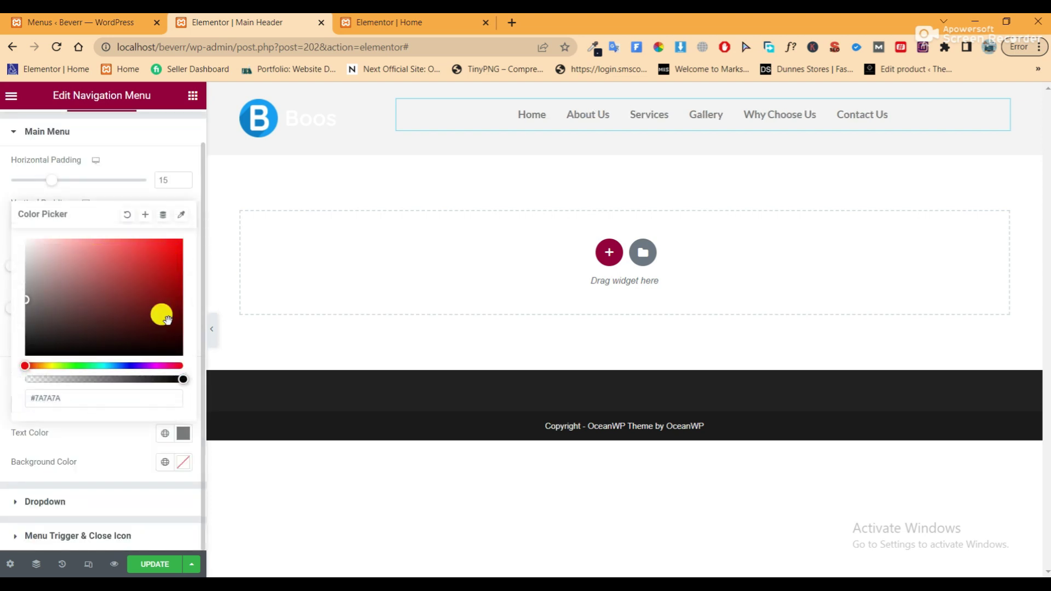
drag(132, 261, 2, 230)
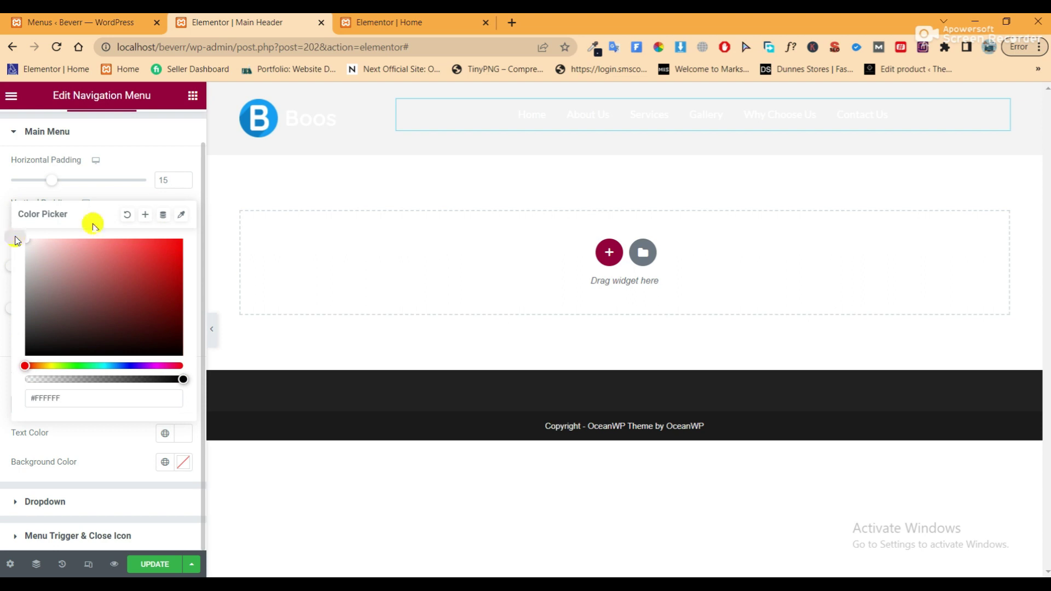
click(137, 194)
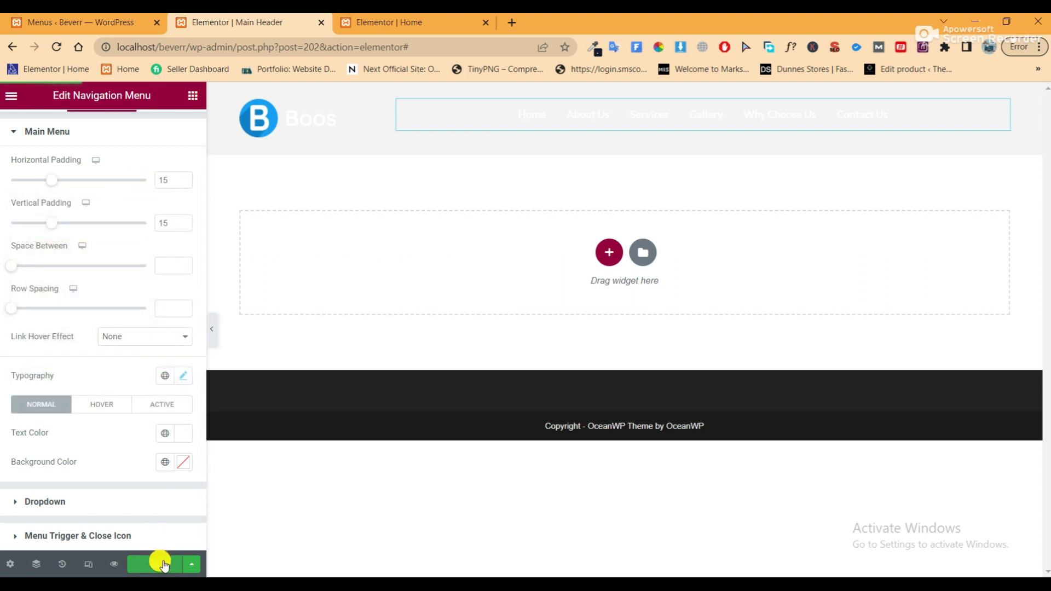
click(209, 330)
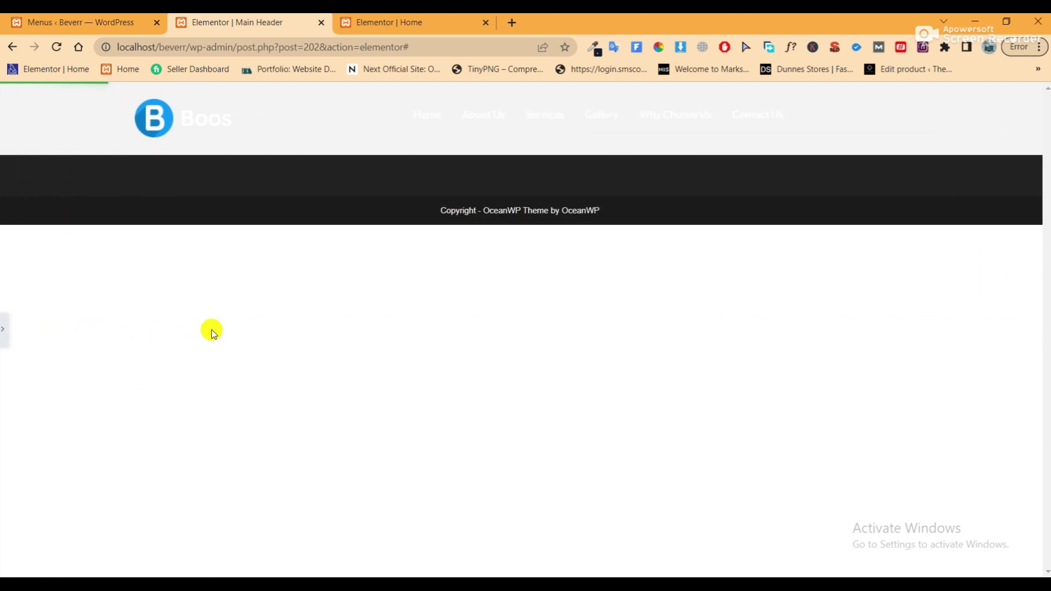
click(8, 328)
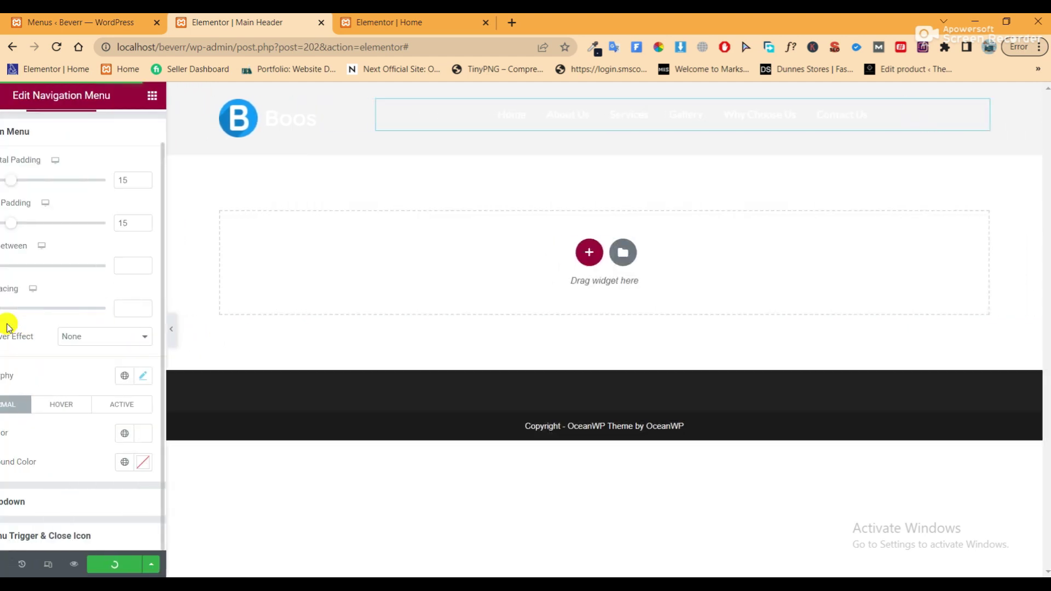
click(390, 25)
Reload the Home editor and give the hero section an unlinked -100 px top margin
scroll(783, 274, up, 20)
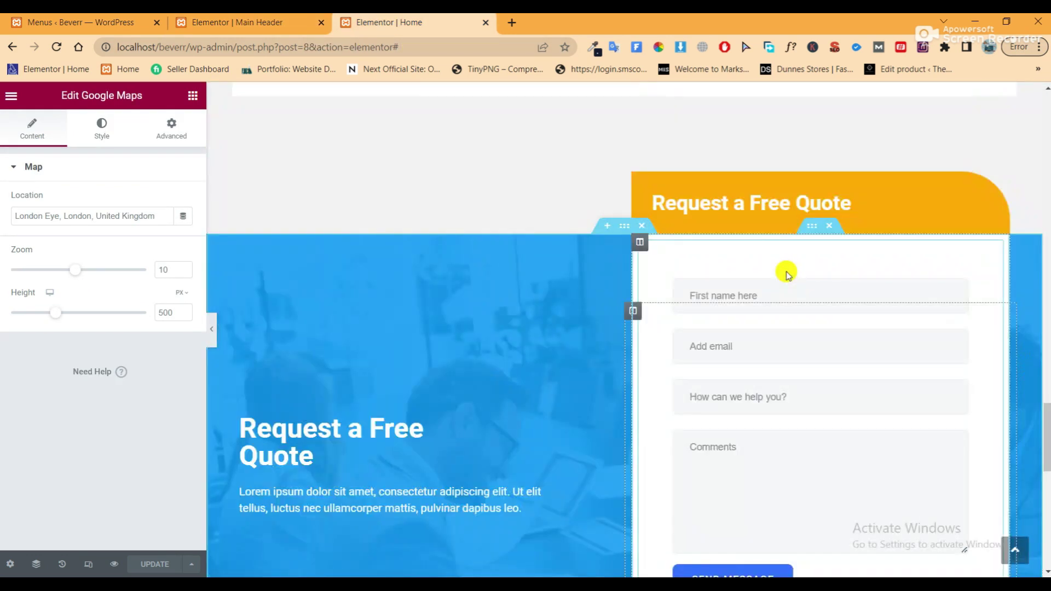
scroll(788, 273, up, 15)
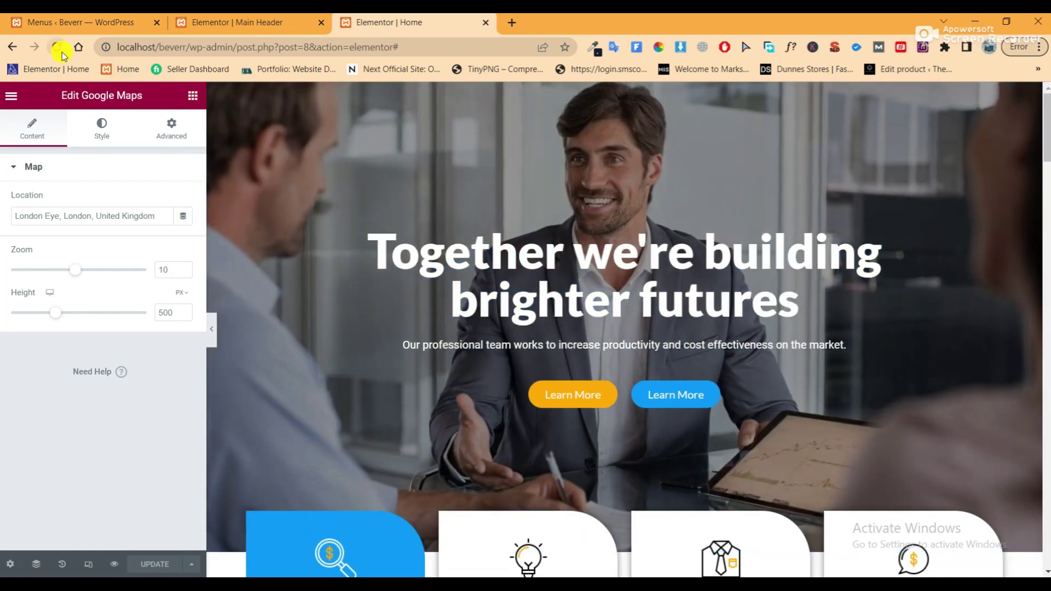
click(58, 48)
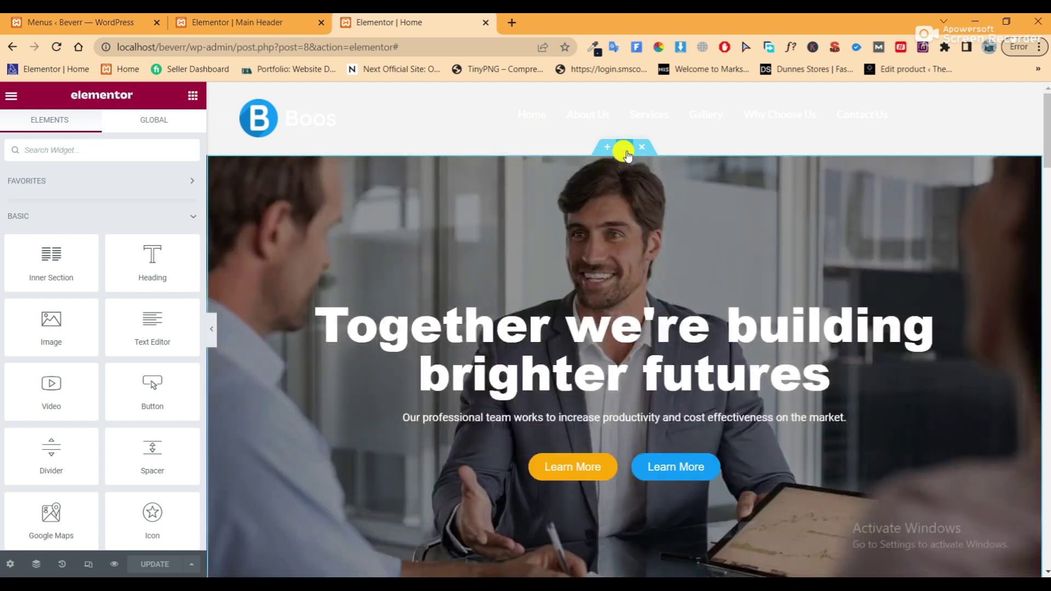
click(625, 149)
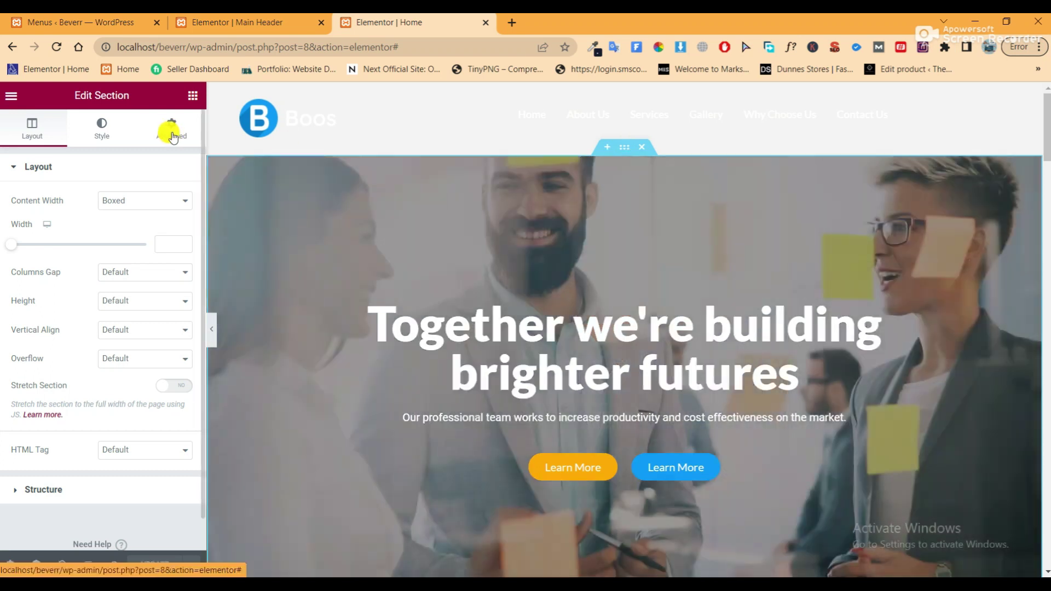
click(170, 130)
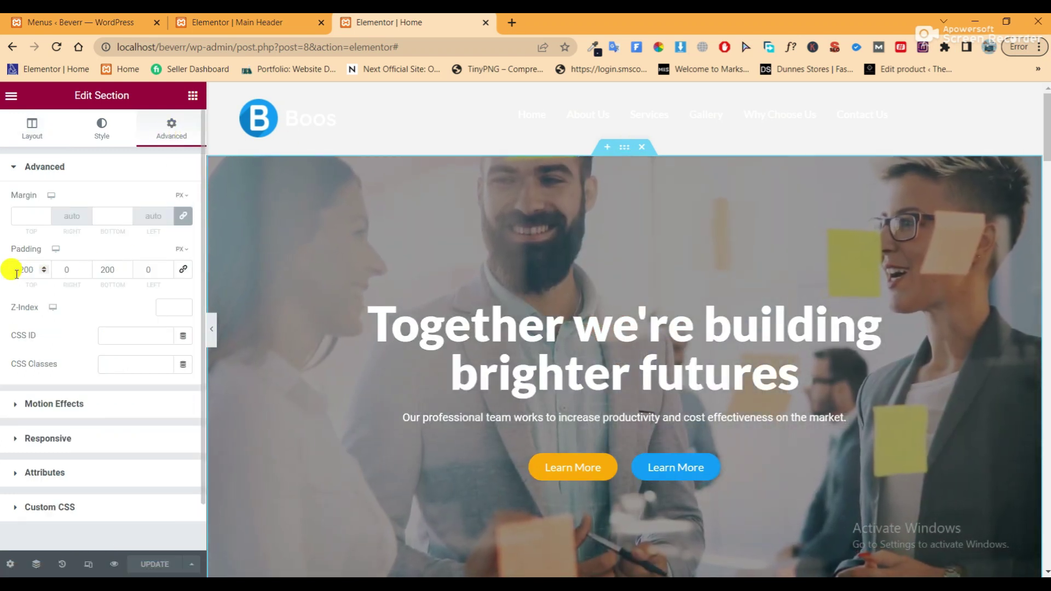
click(185, 217)
click(22, 216)
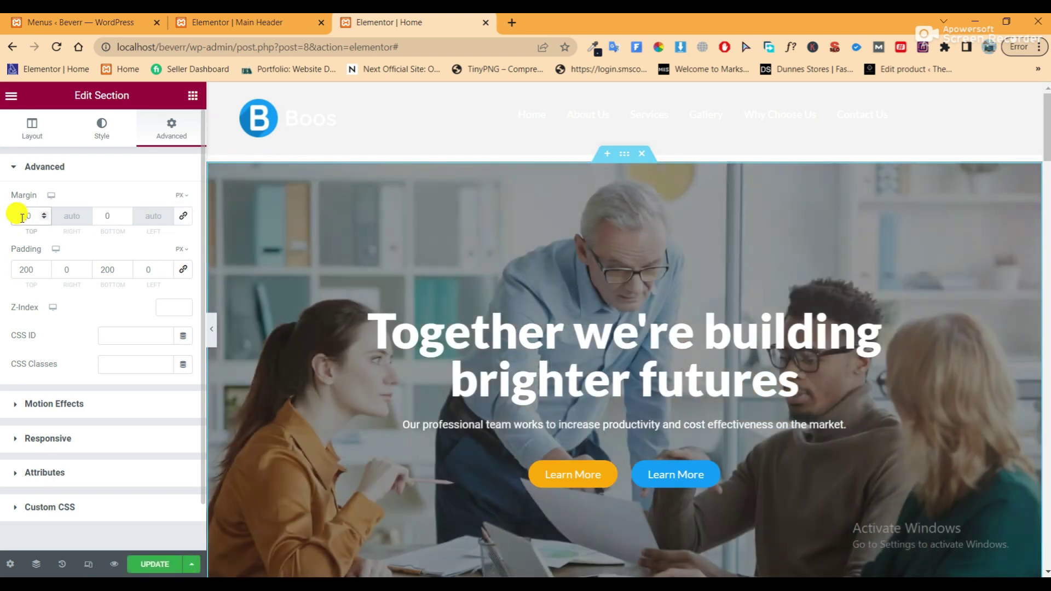
text(100)
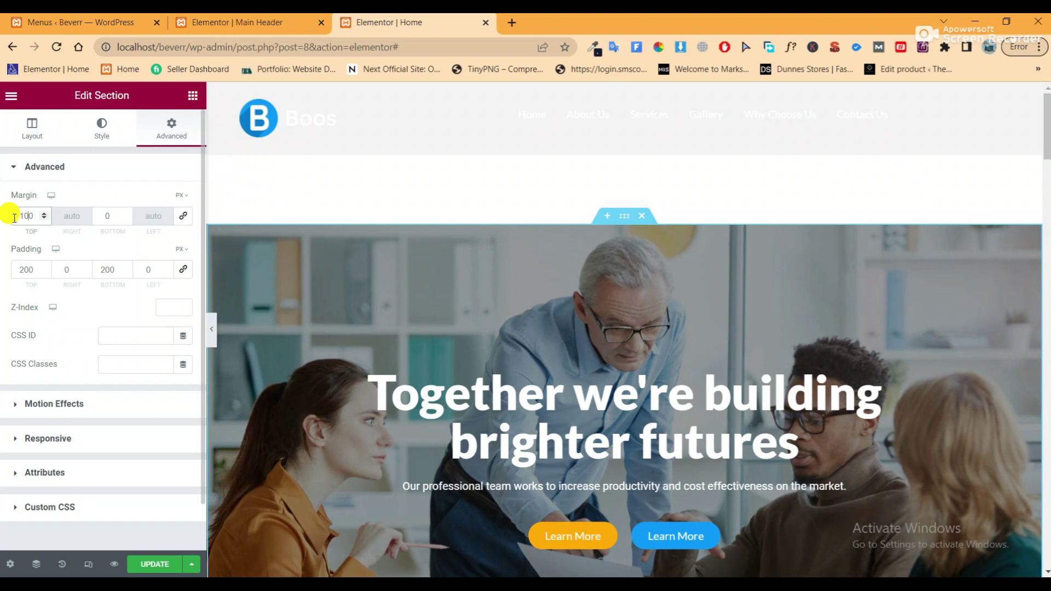
text(-)
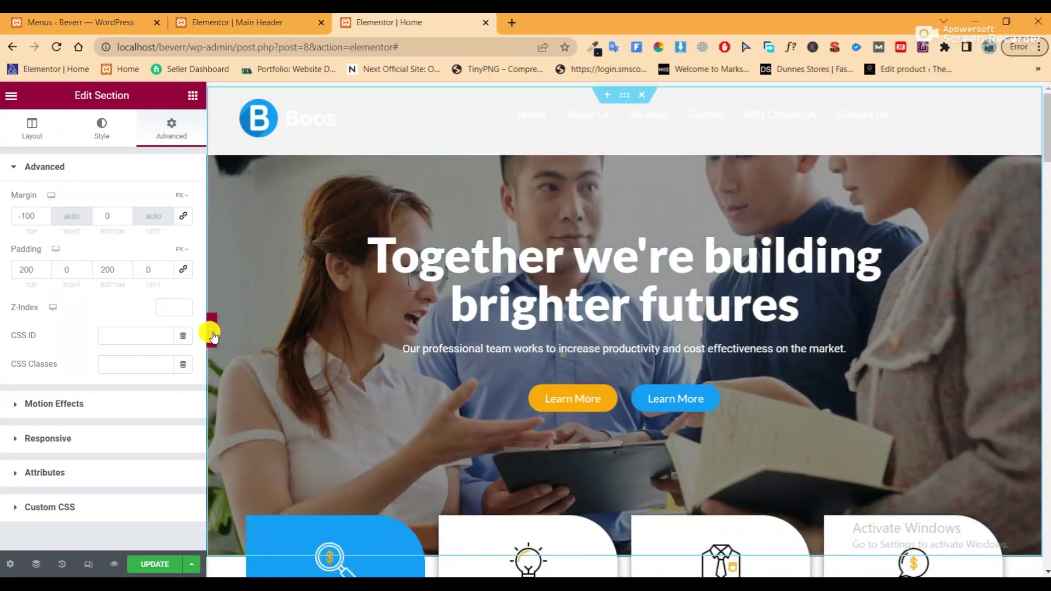
click(213, 335)
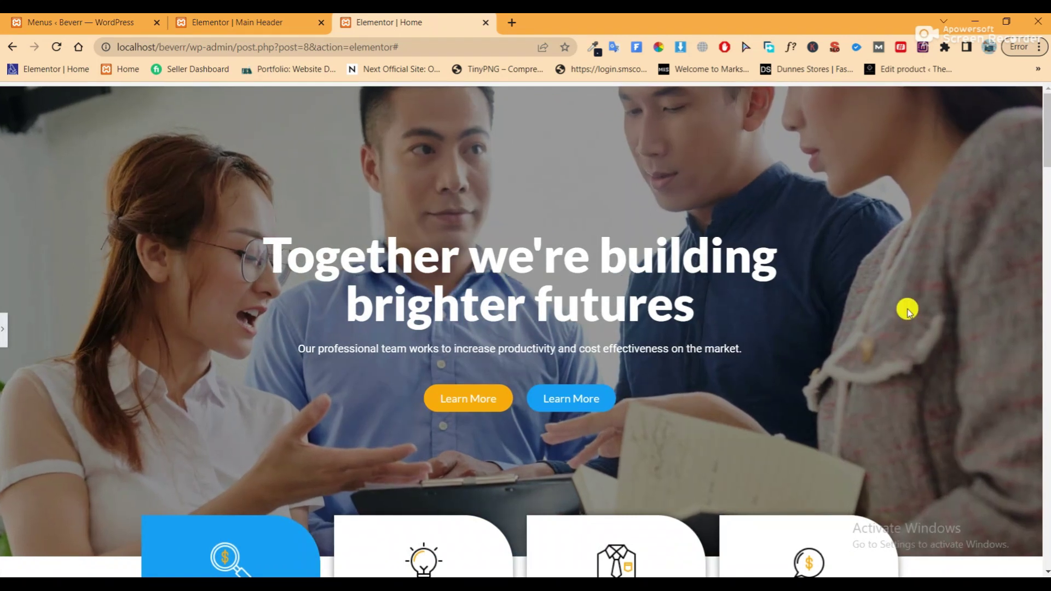
click(6, 330)
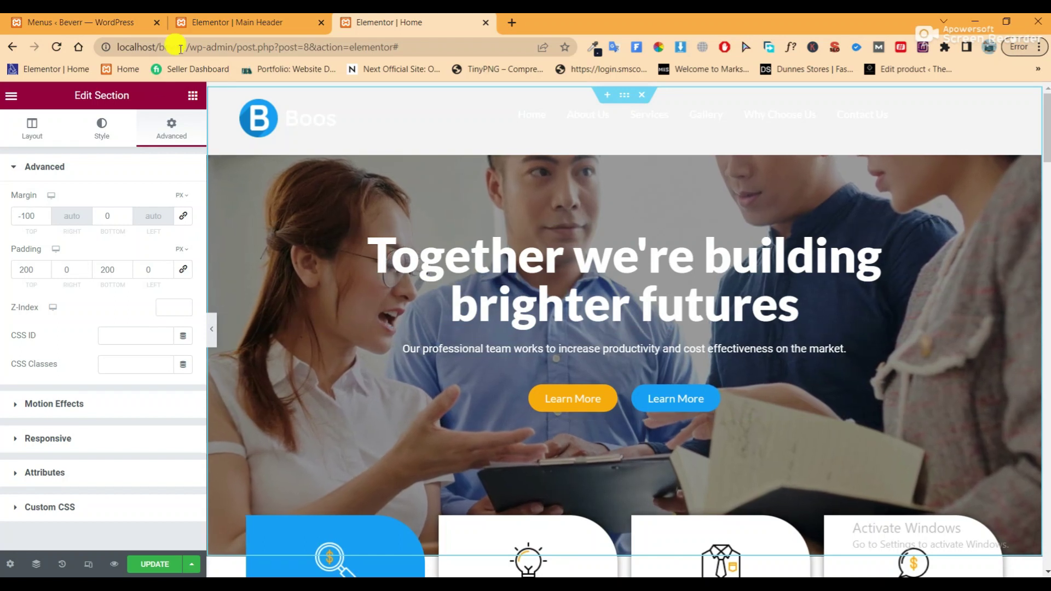
click(232, 27)
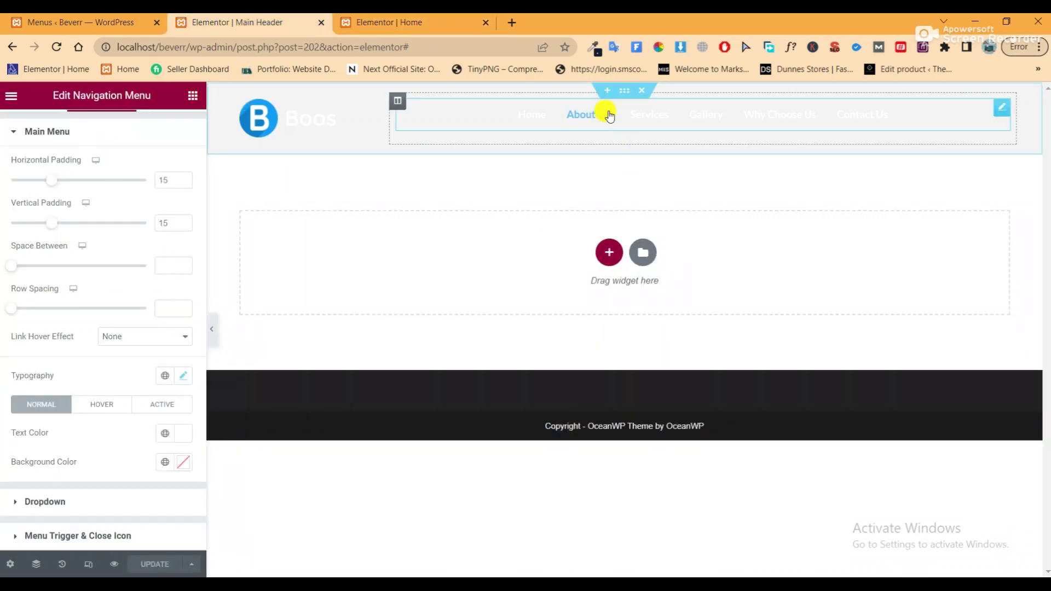
Set the header section's Advanced Z-Index to 100, then go back to the Home editor
click(624, 100)
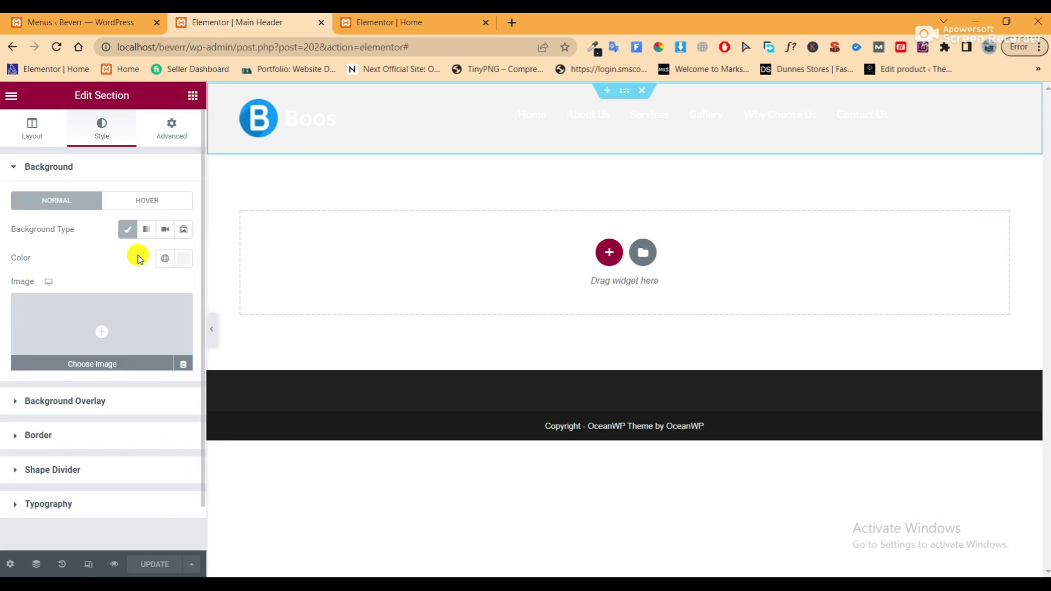
click(158, 123)
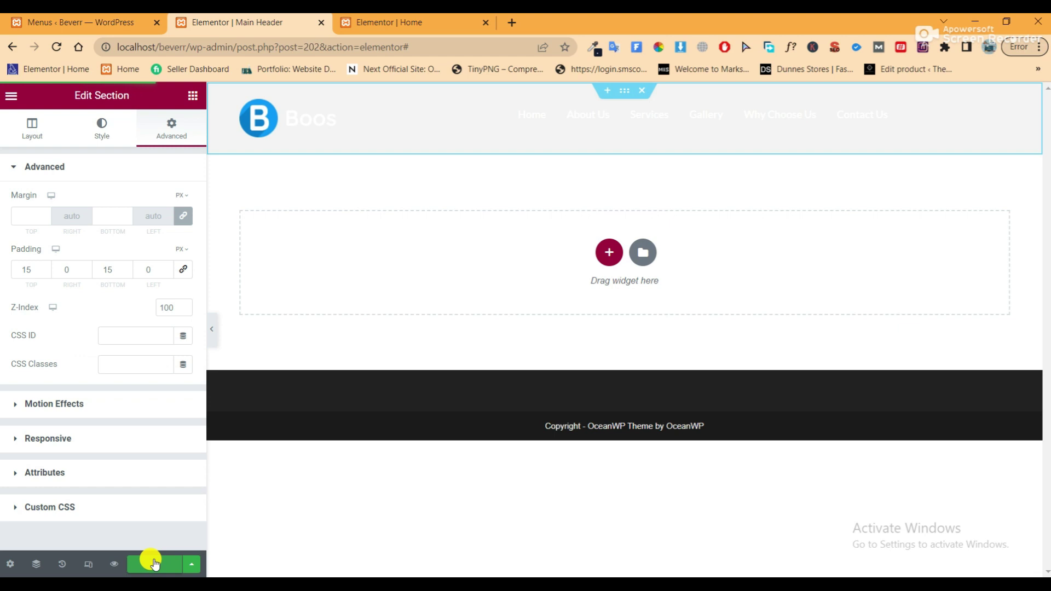
click(462, 24)
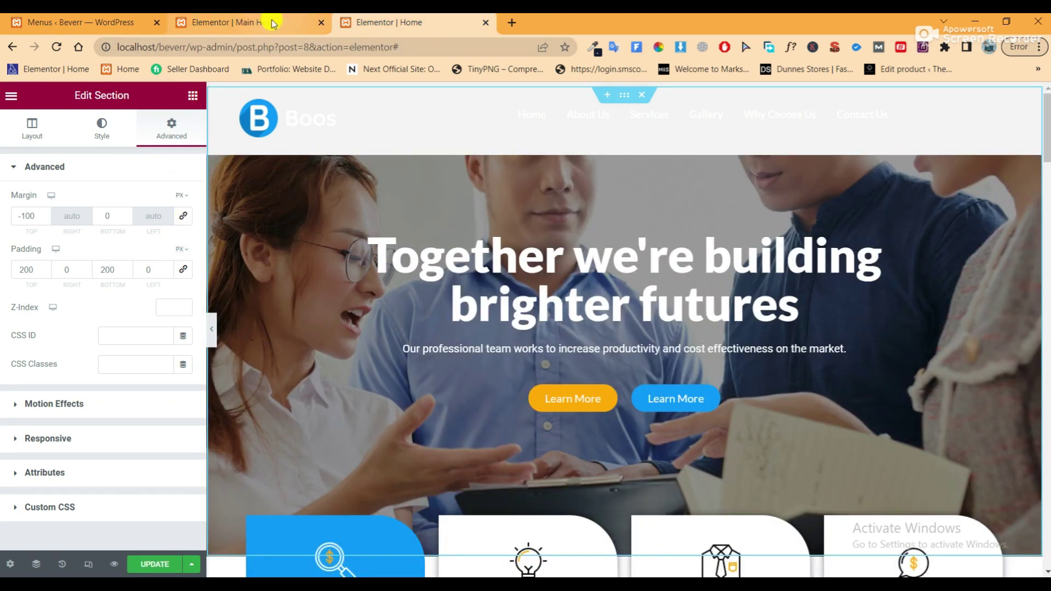
Change the hero section's top margin from -100 to -110 px
mouse_move(273, 24)
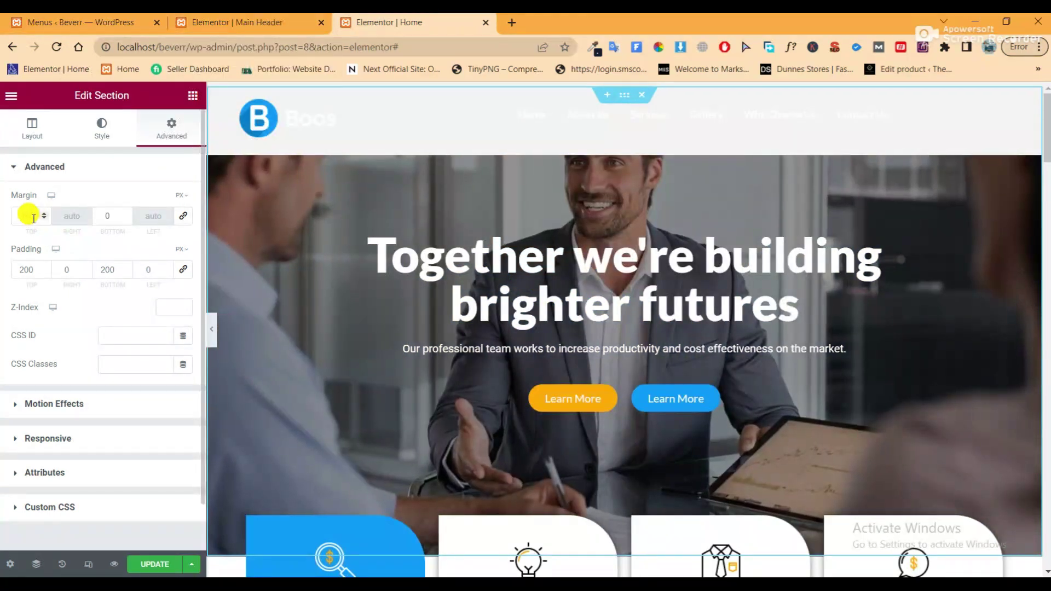
double_click(32, 215)
key(BackSpace)
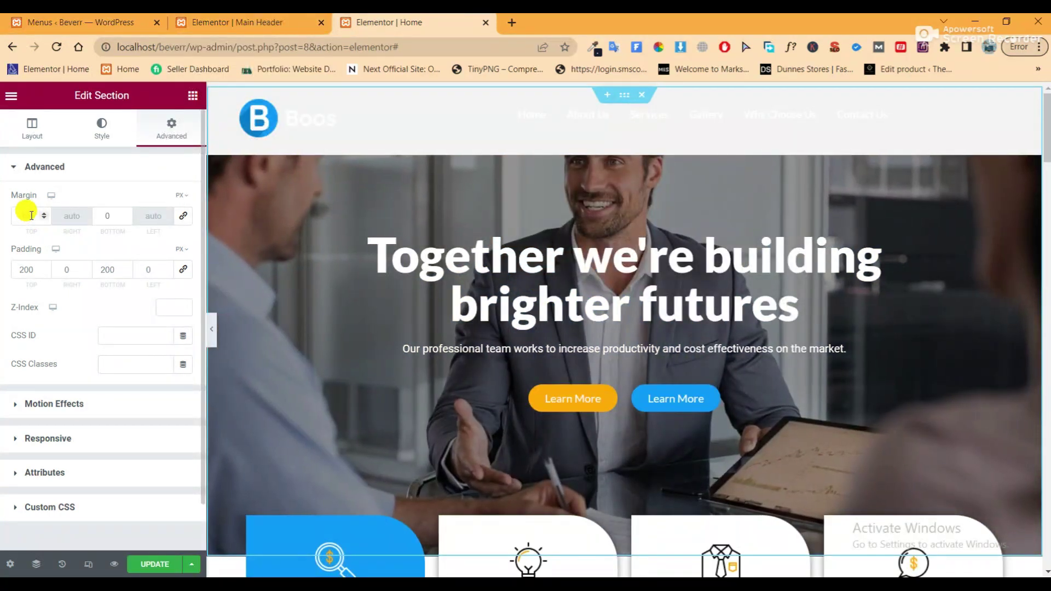
click(30, 214)
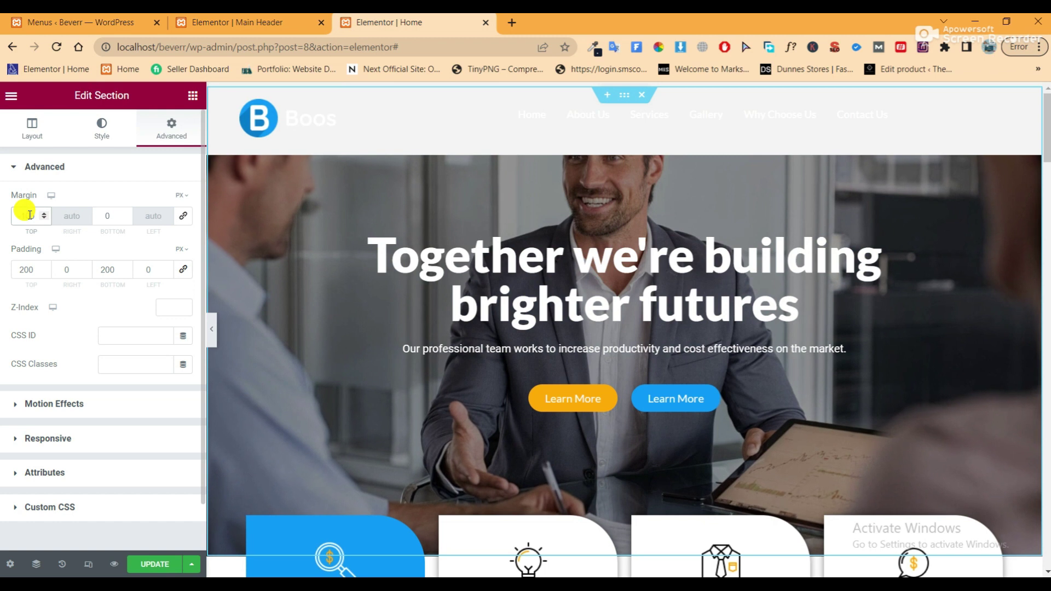
text(-10)
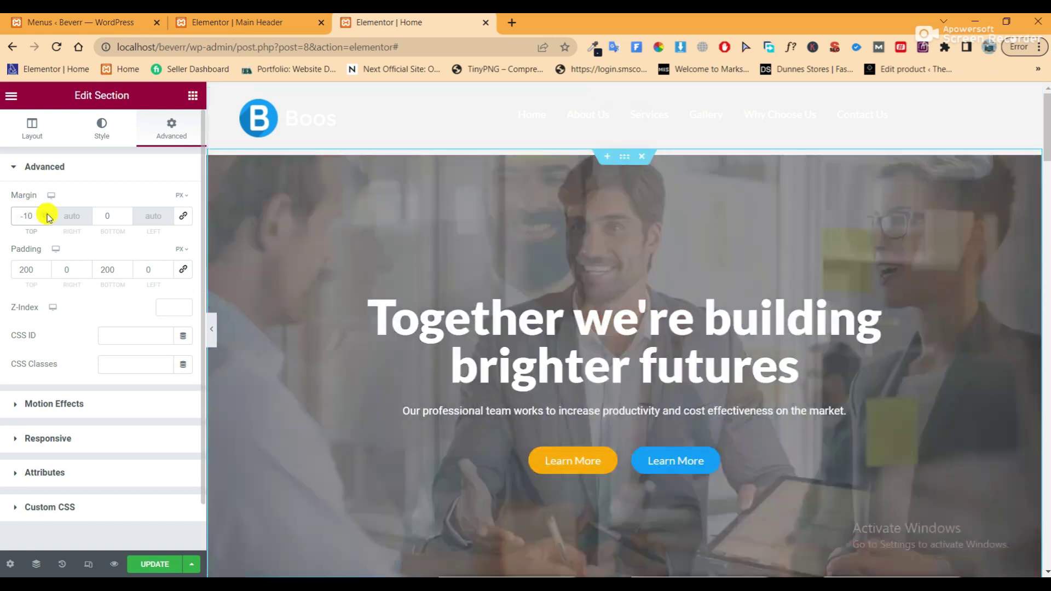
key(Left)
text(1)
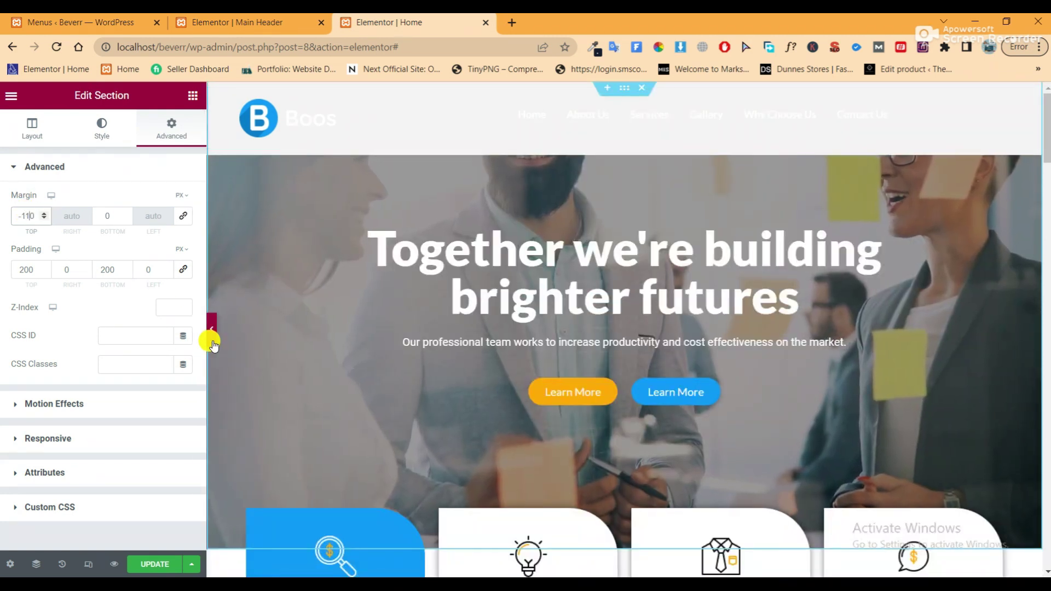
Check the layout, update the Home page, and open its live preview
click(213, 342)
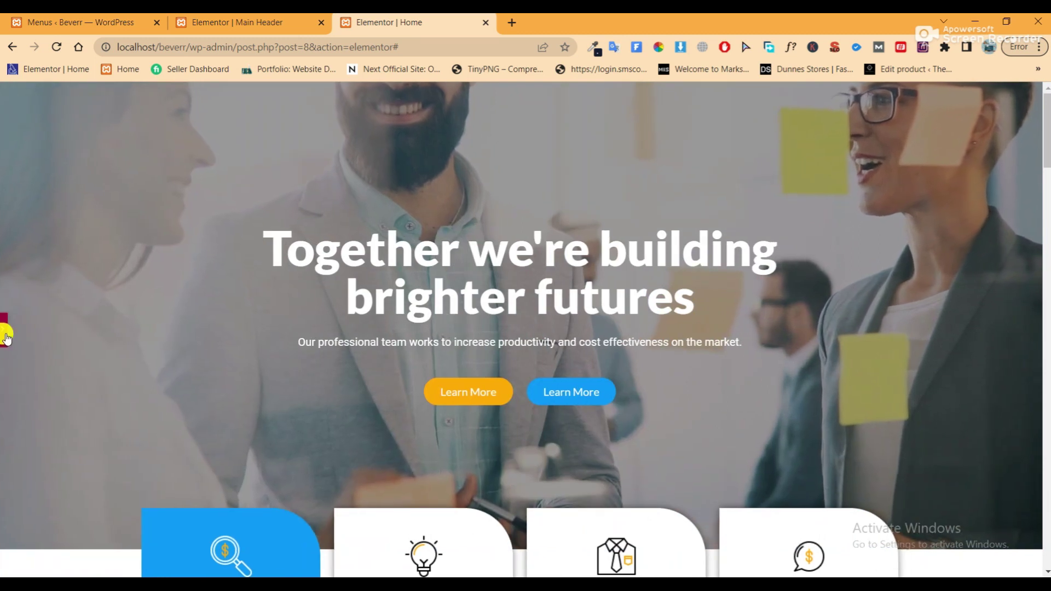
click(5, 334)
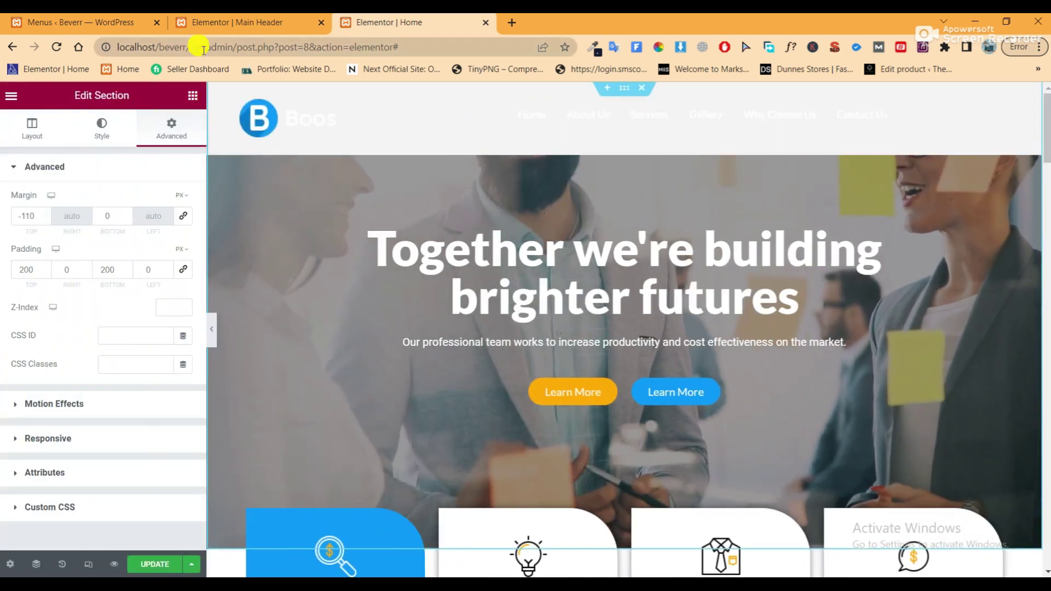
click(143, 564)
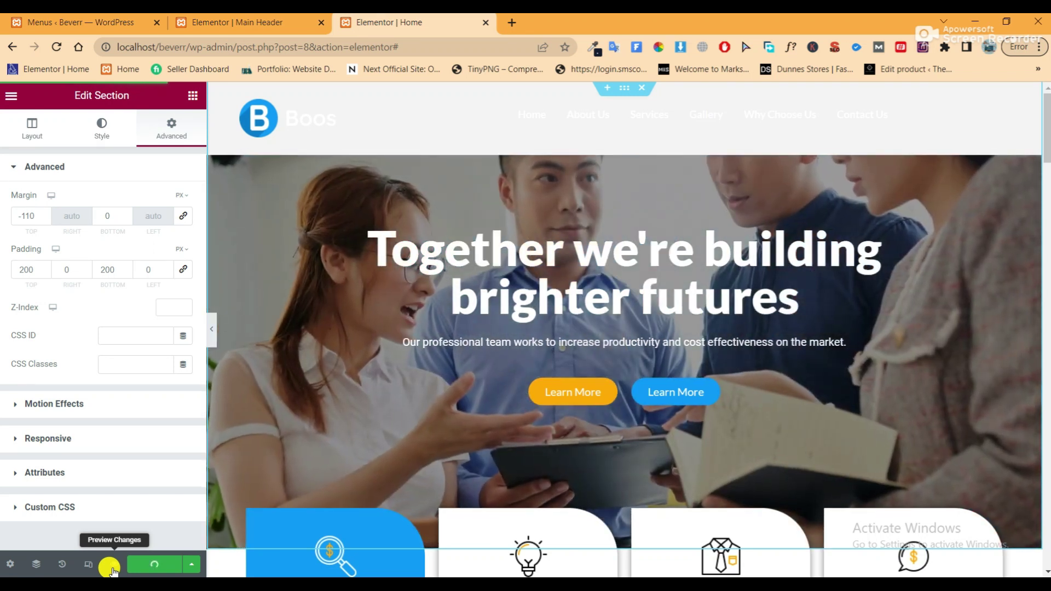
click(110, 567)
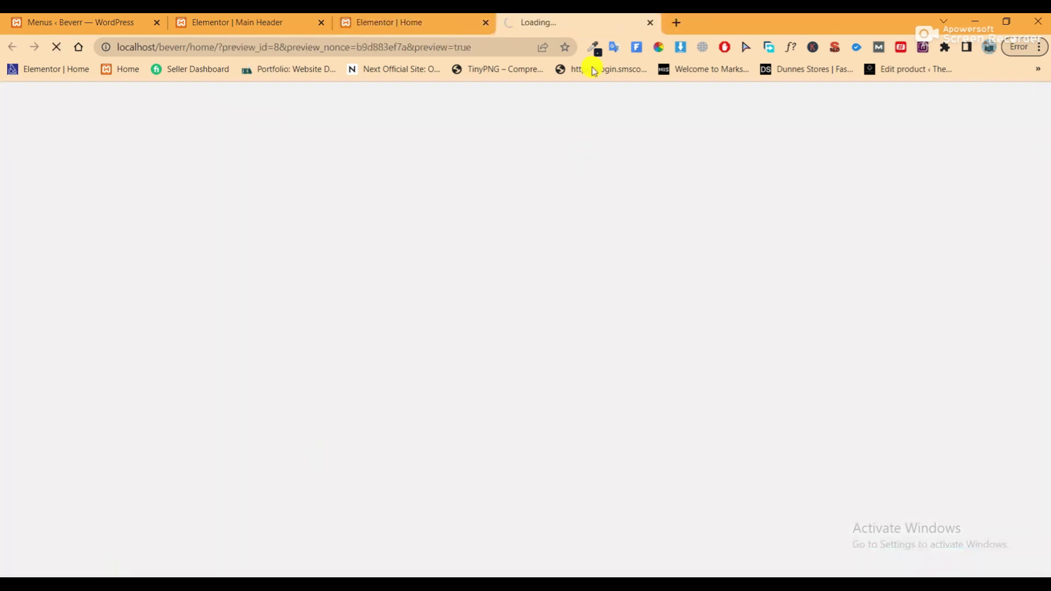
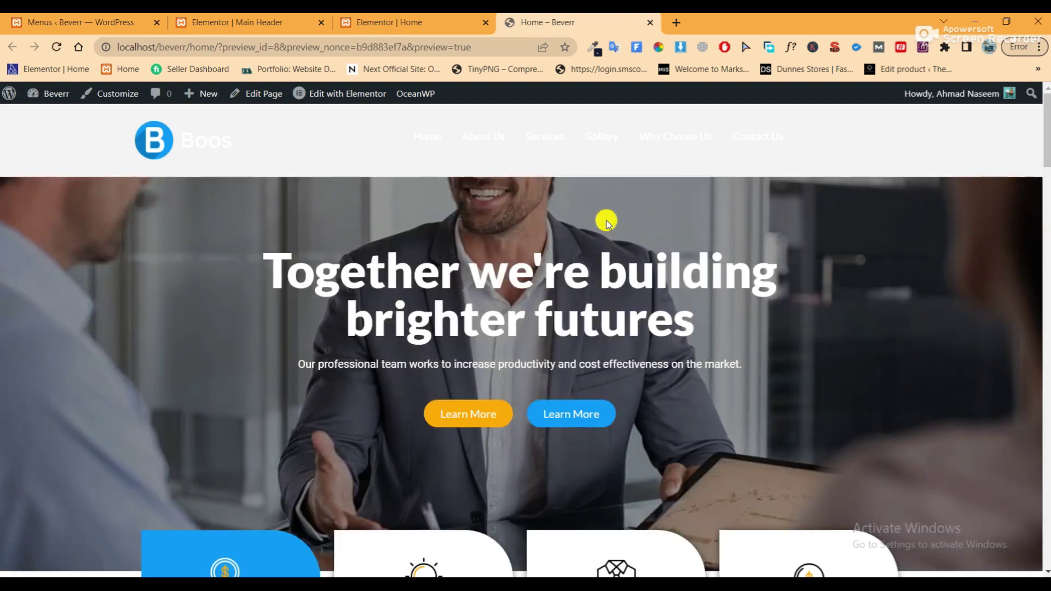
Open the Main Header template's section style settings in Elementor
scroll(607, 224, down, 2)
scroll(607, 223, up, 2)
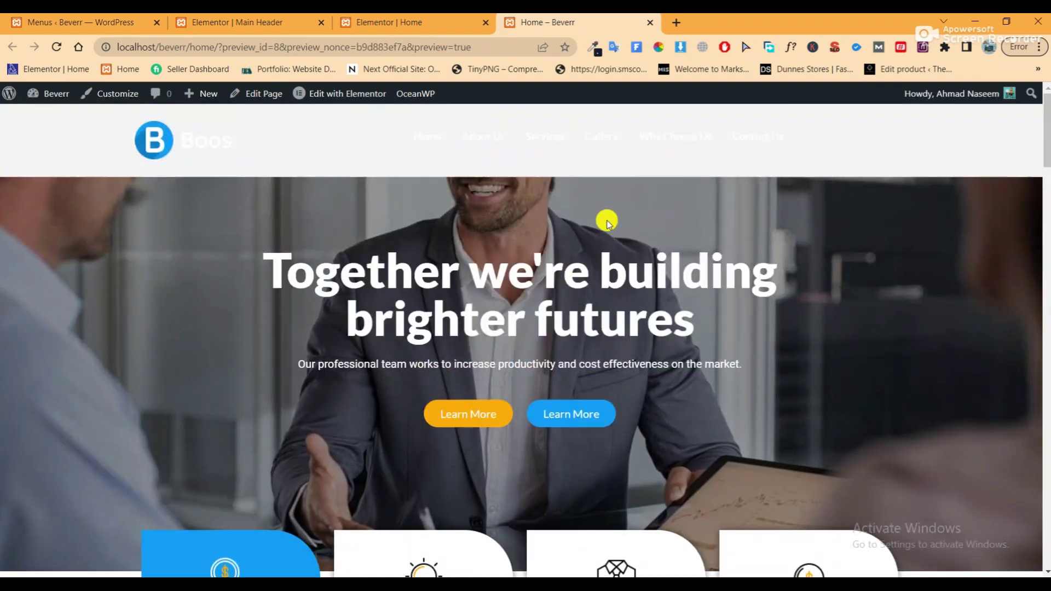
scroll(607, 223, down, 1)
scroll(607, 224, up, 1)
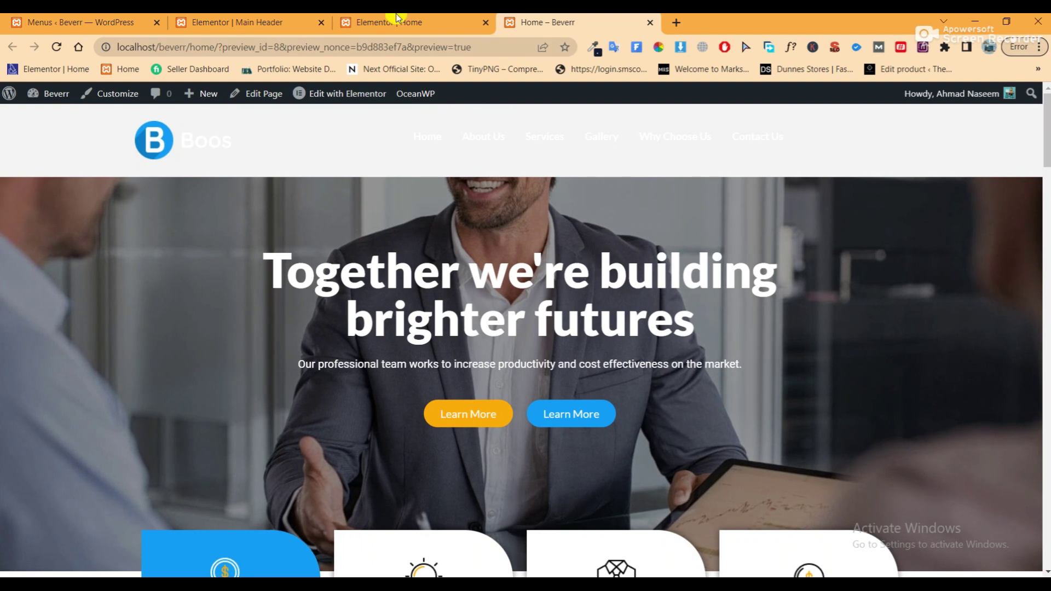
click(402, 22)
click(241, 25)
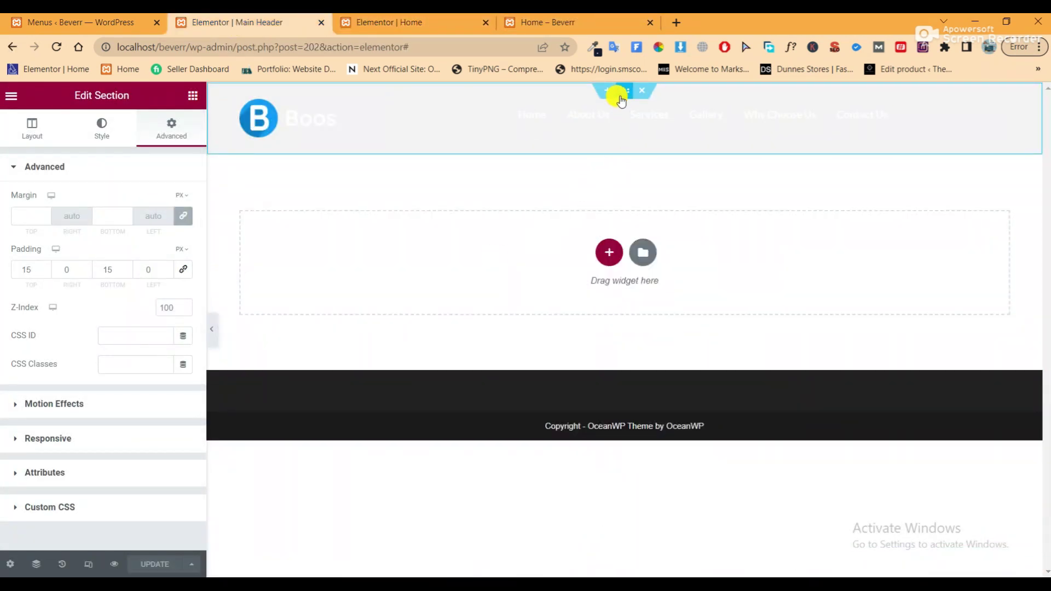
click(34, 125)
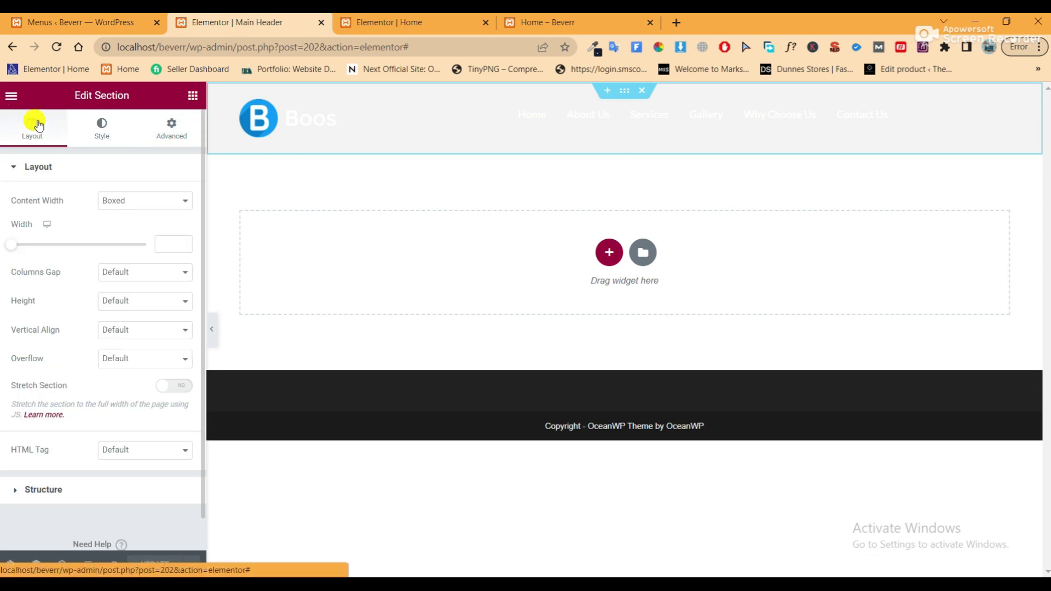
click(102, 127)
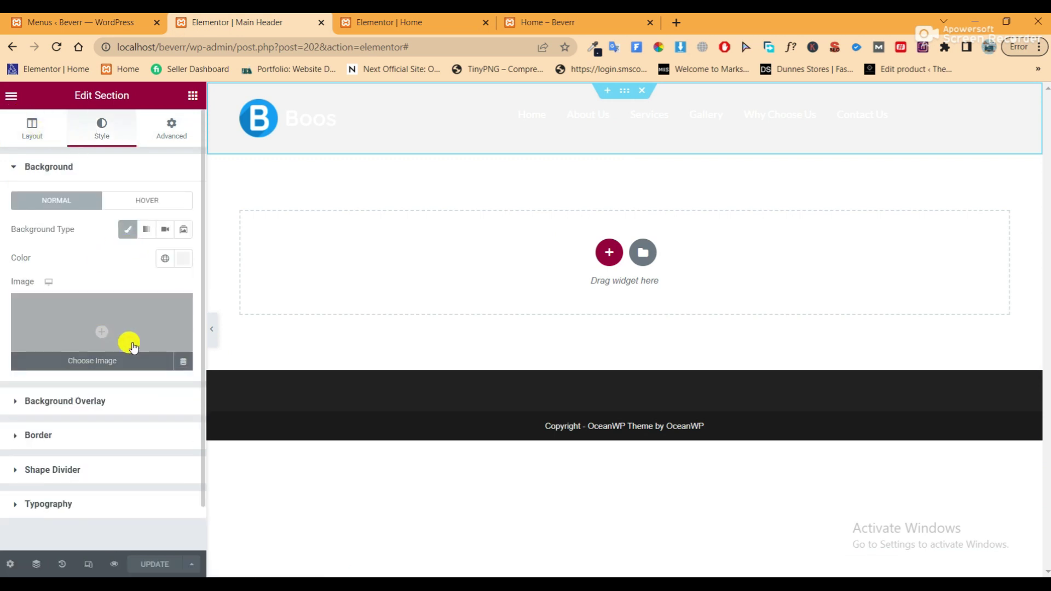
Make the header background translucent #F3F3F33B, save it, and reload the home preview
click(183, 258)
drag(182, 449, 57, 455)
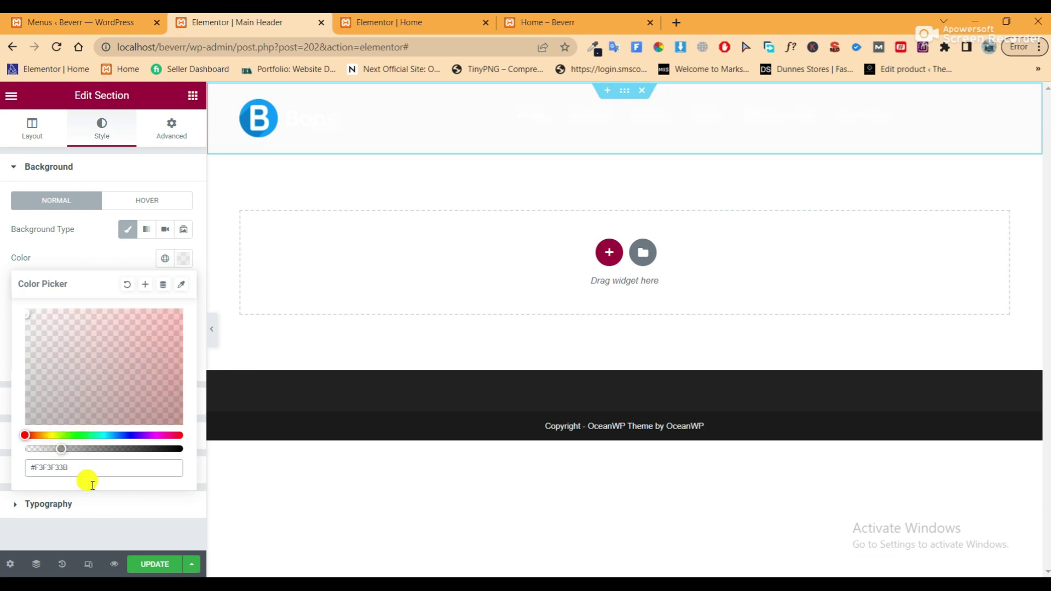
click(169, 570)
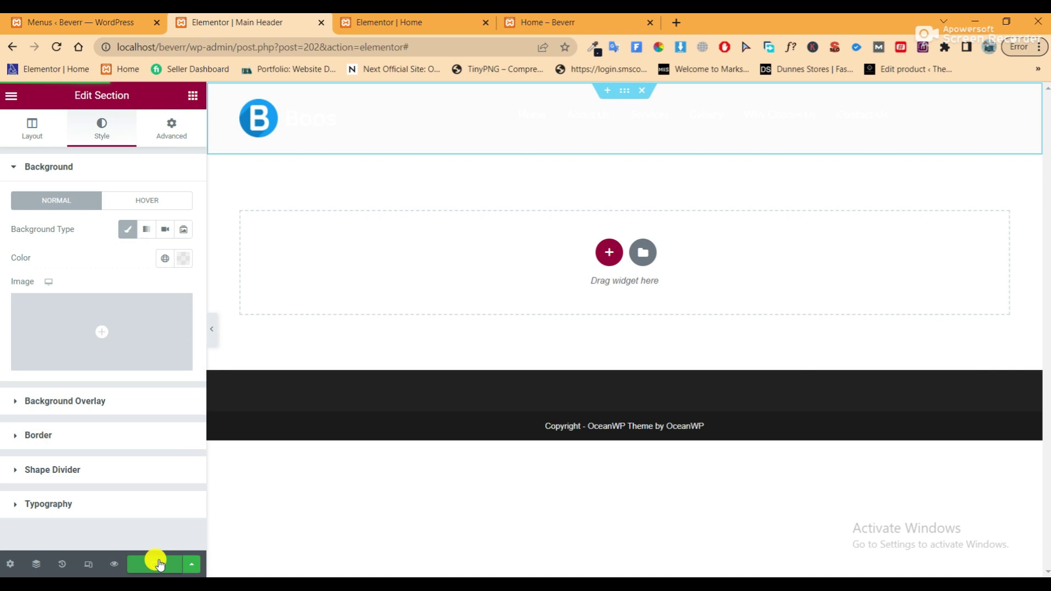
click(570, 22)
click(57, 48)
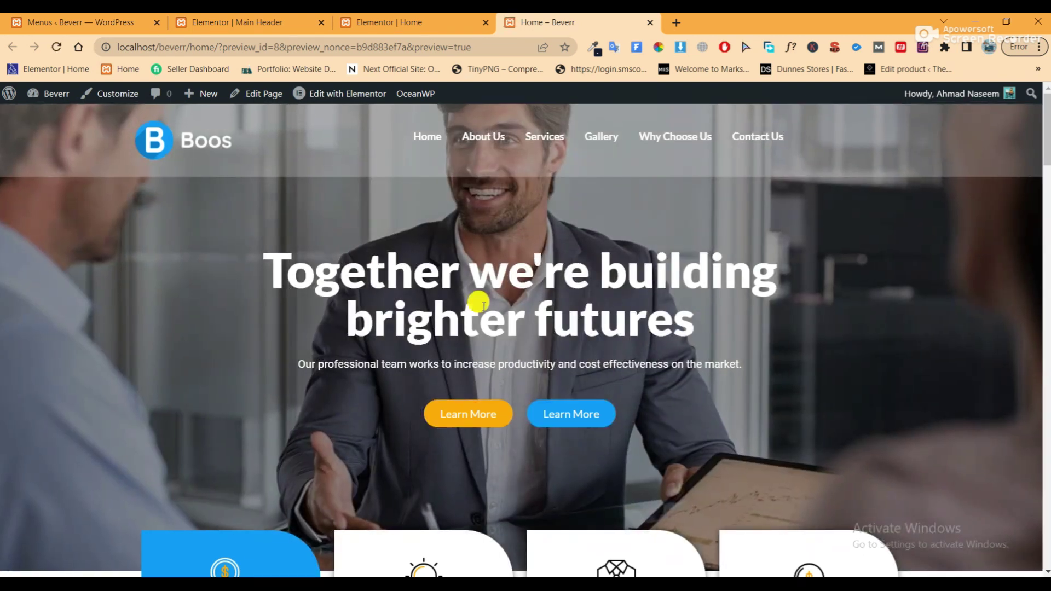
Give the Home hero section a 300 top padding, save, and return to Main Header
scroll(484, 306, down, 4)
scroll(493, 308, up, 2)
scroll(494, 308, up, 2)
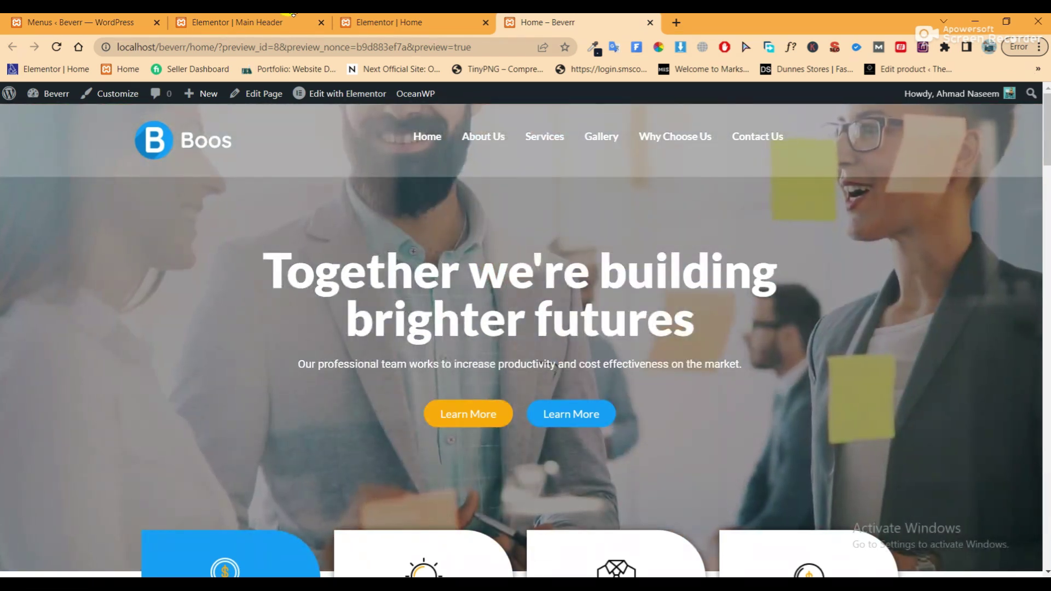
click(386, 28)
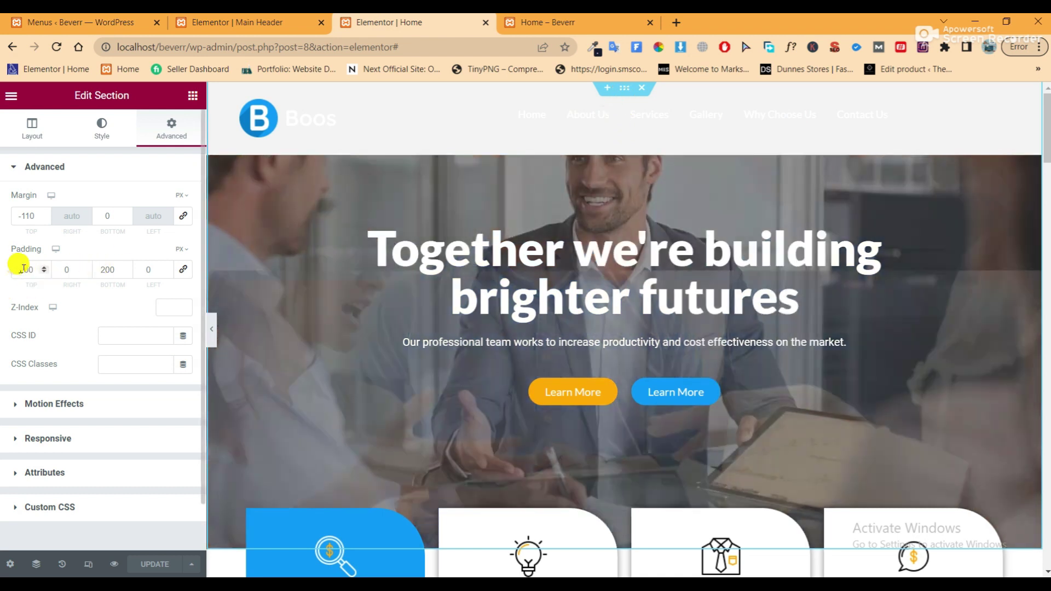
text(300)
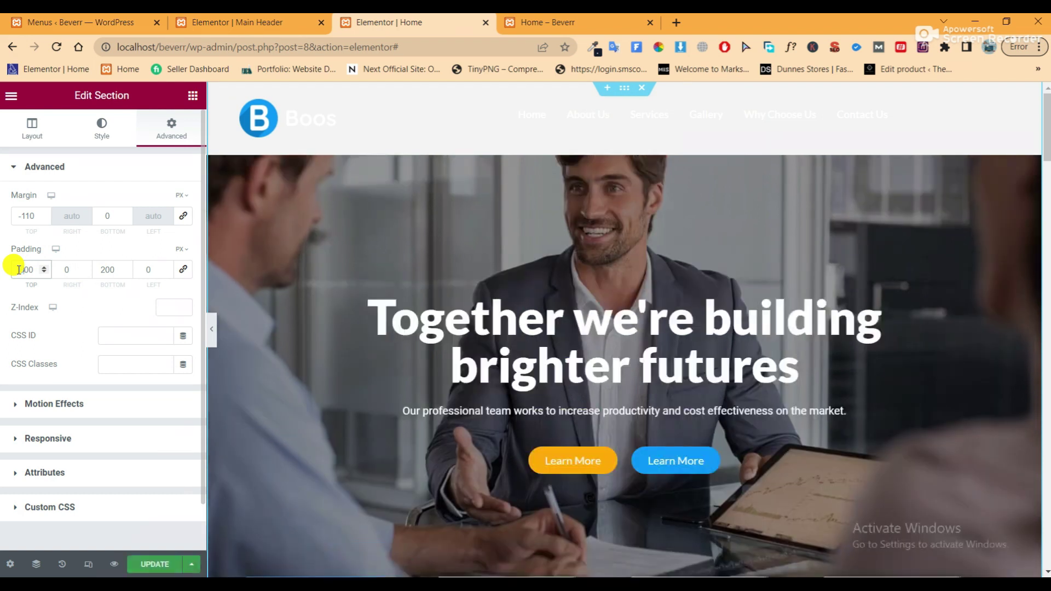
click(156, 565)
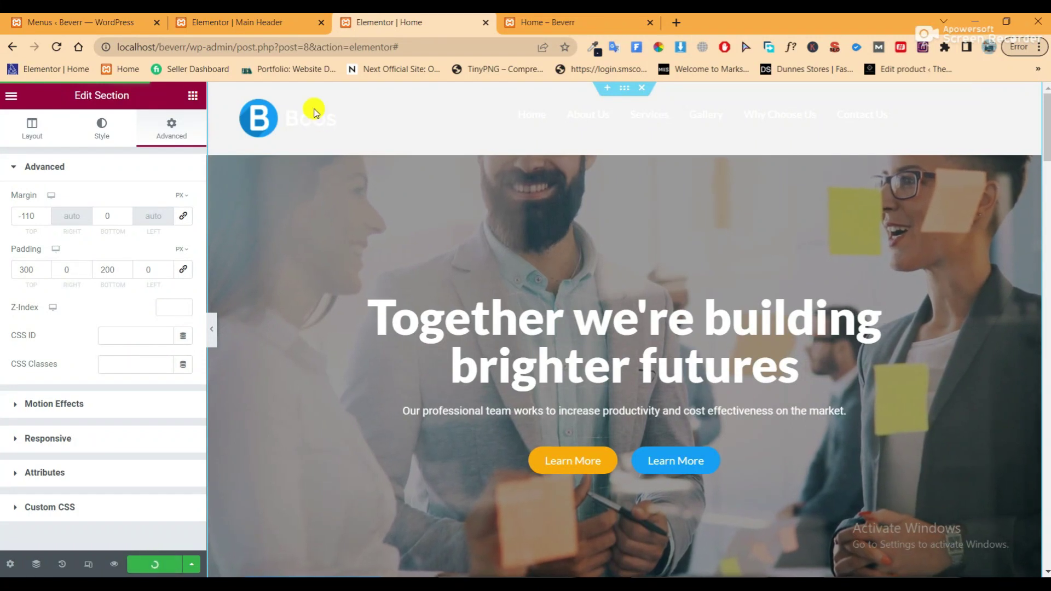
click(266, 23)
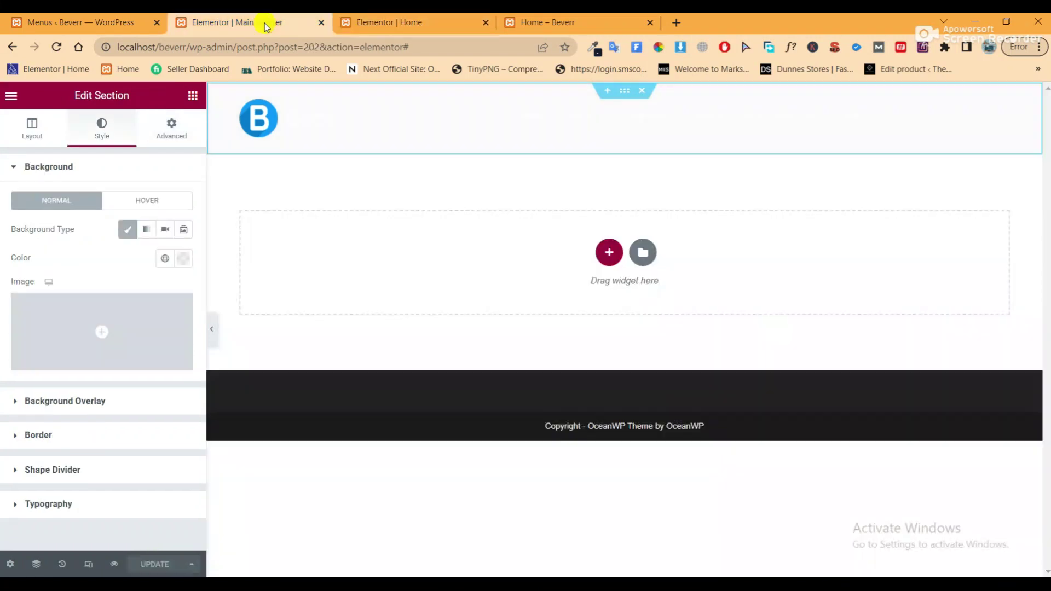
Set the header background to #000000 with very low alpha and save the template
click(185, 260)
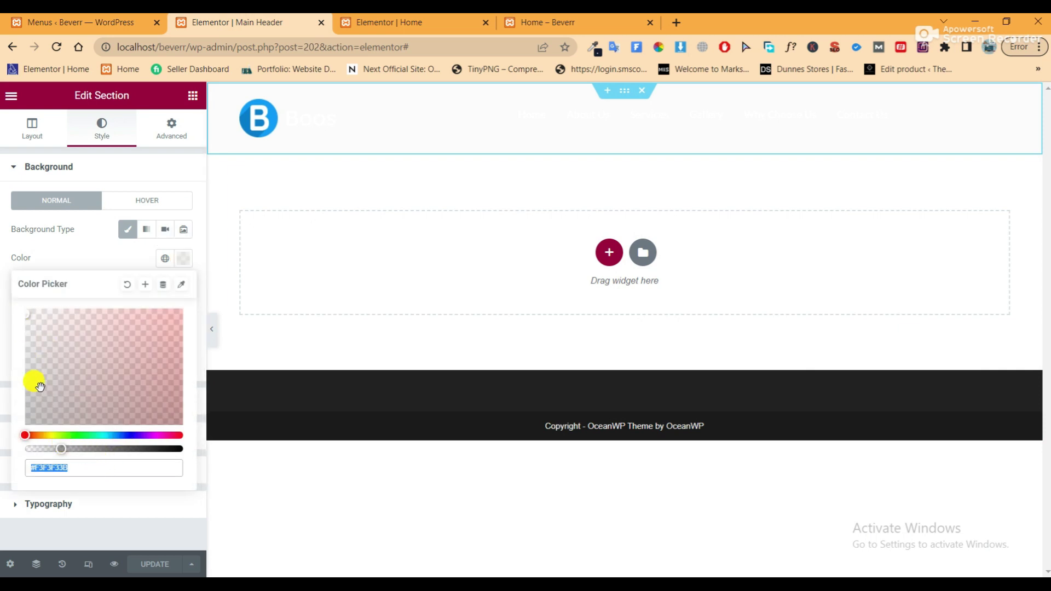
drag(57, 448, 79, 450)
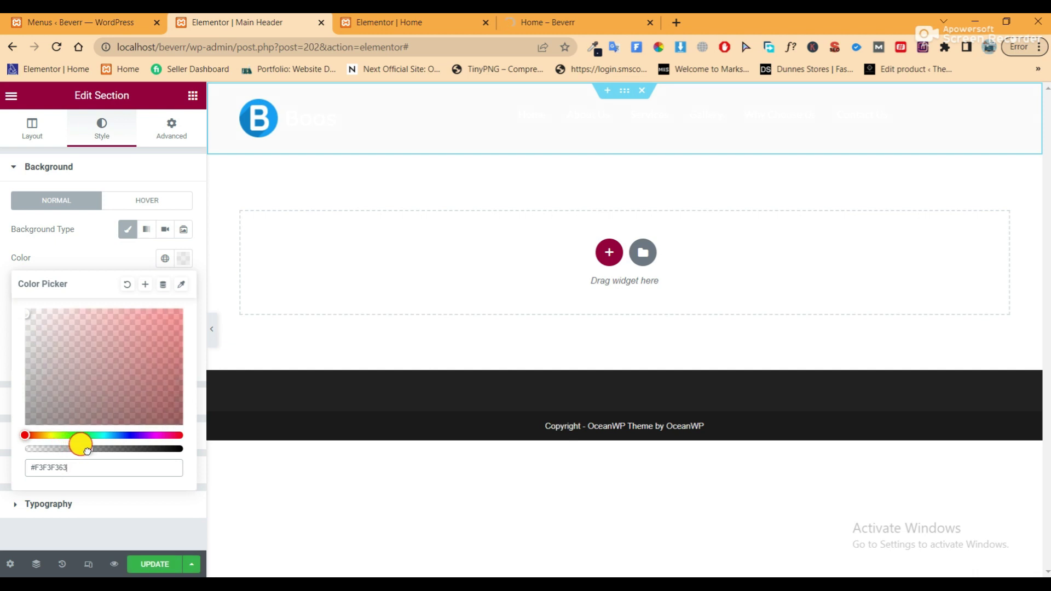
drag(26, 312, 26, 377)
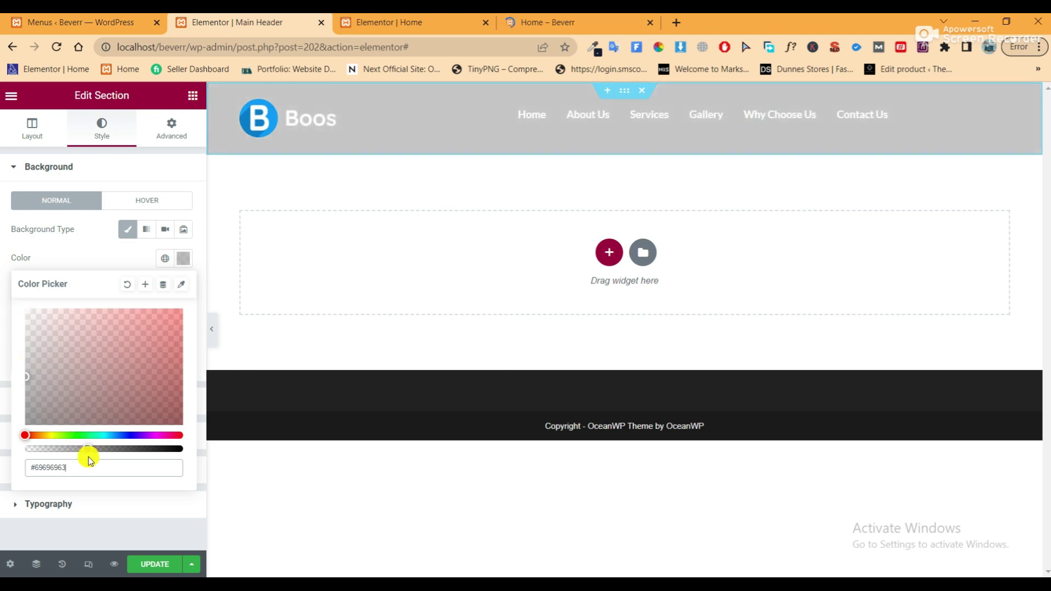
drag(85, 449, 191, 452)
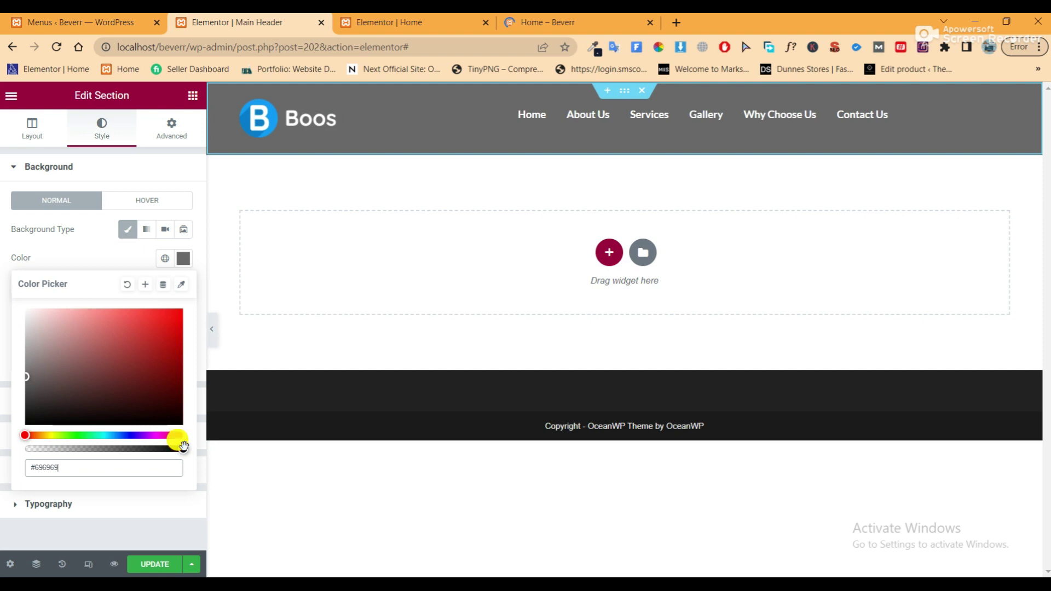
click(24, 438)
click(186, 448)
drag(181, 448, 38, 461)
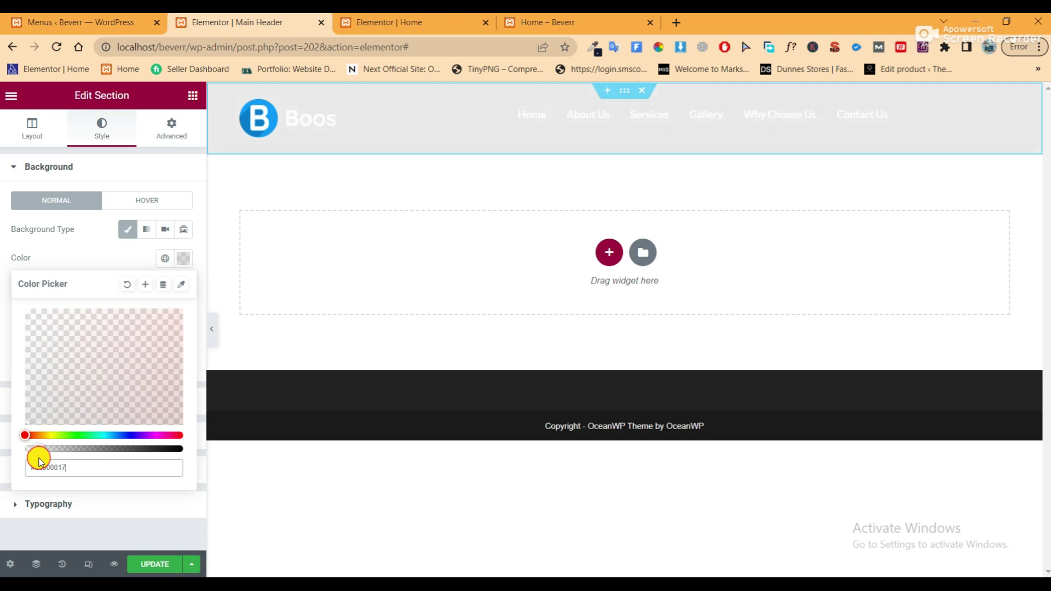
click(151, 562)
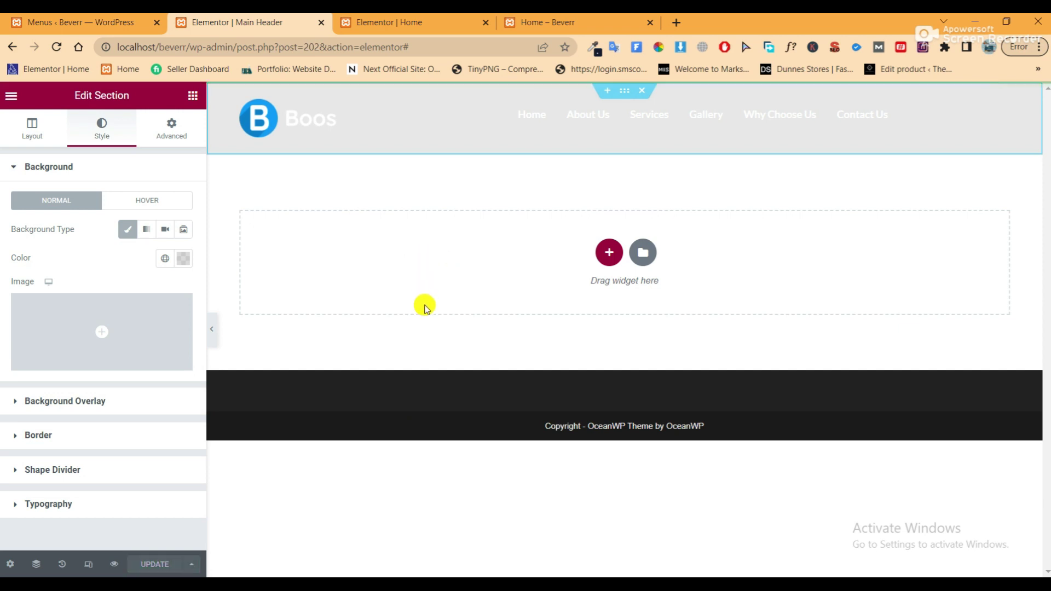
Reload the Home – Beverr preview to check the translucent header, then close the Main Header editor
click(567, 14)
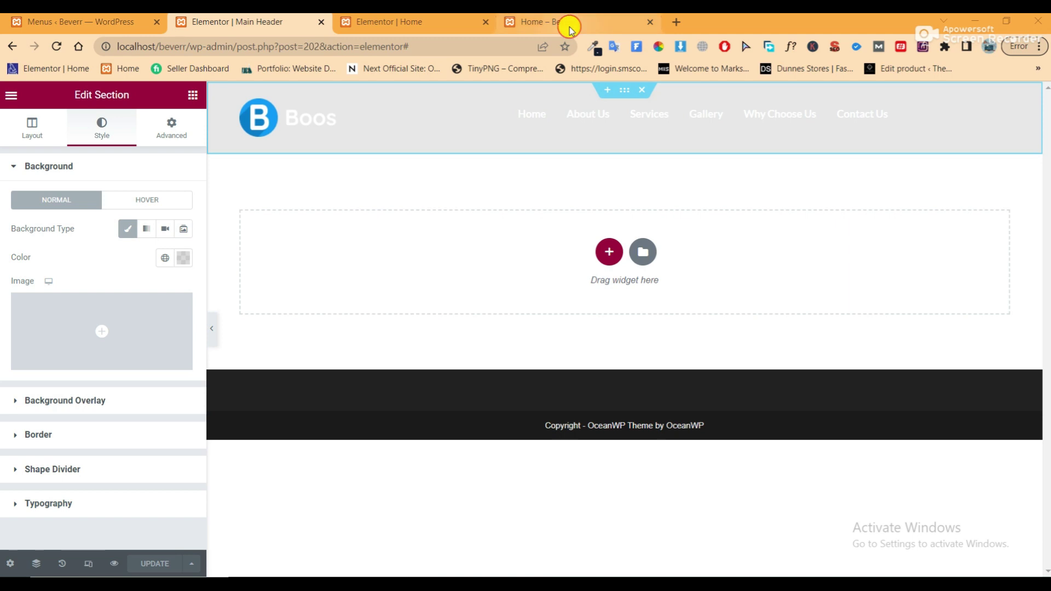
click(60, 49)
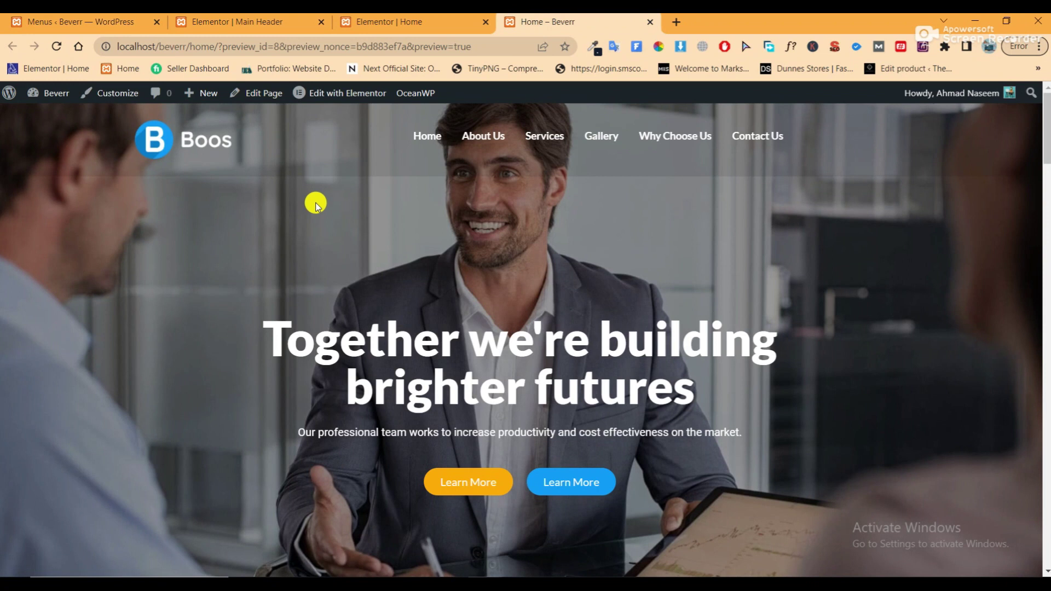
scroll(455, 238, down, 3)
scroll(451, 235, down, 3)
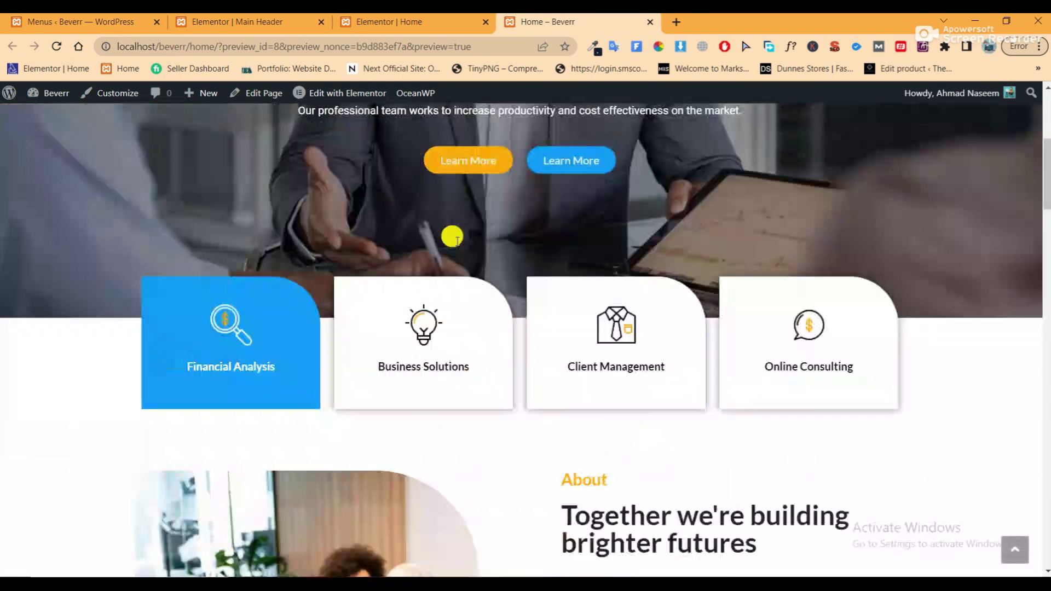
scroll(458, 241, up, 6)
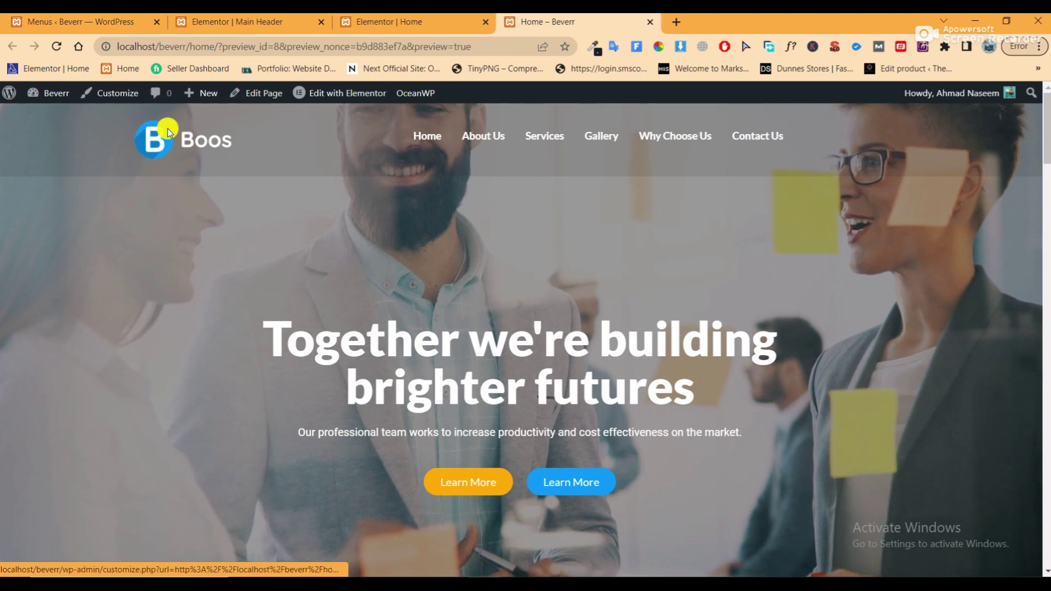
scroll(648, 284, down, 3)
scroll(651, 285, up, 4)
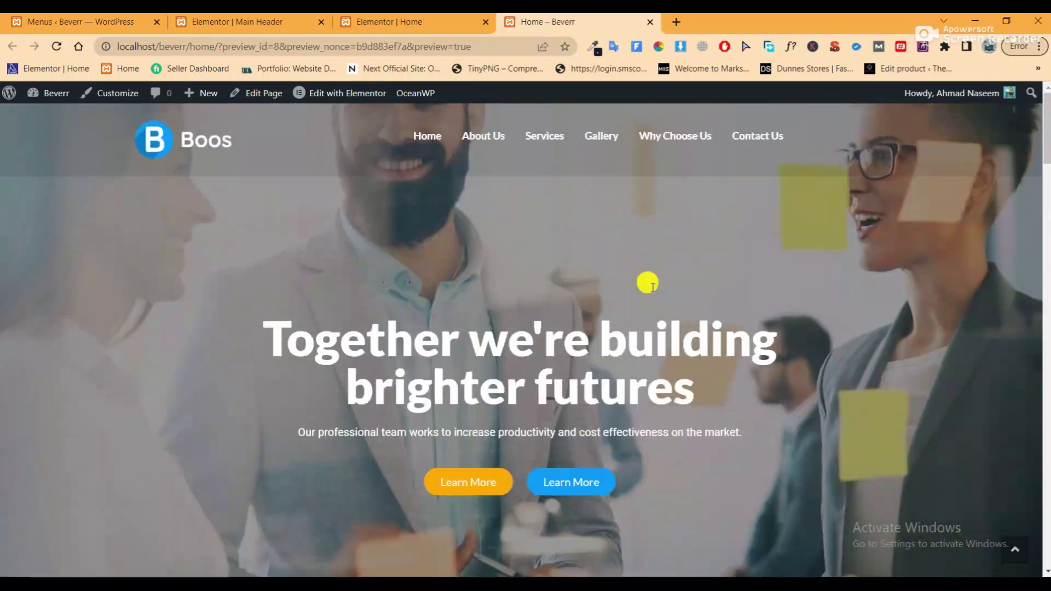
scroll(586, 298, down, 12)
scroll(590, 296, up, 12)
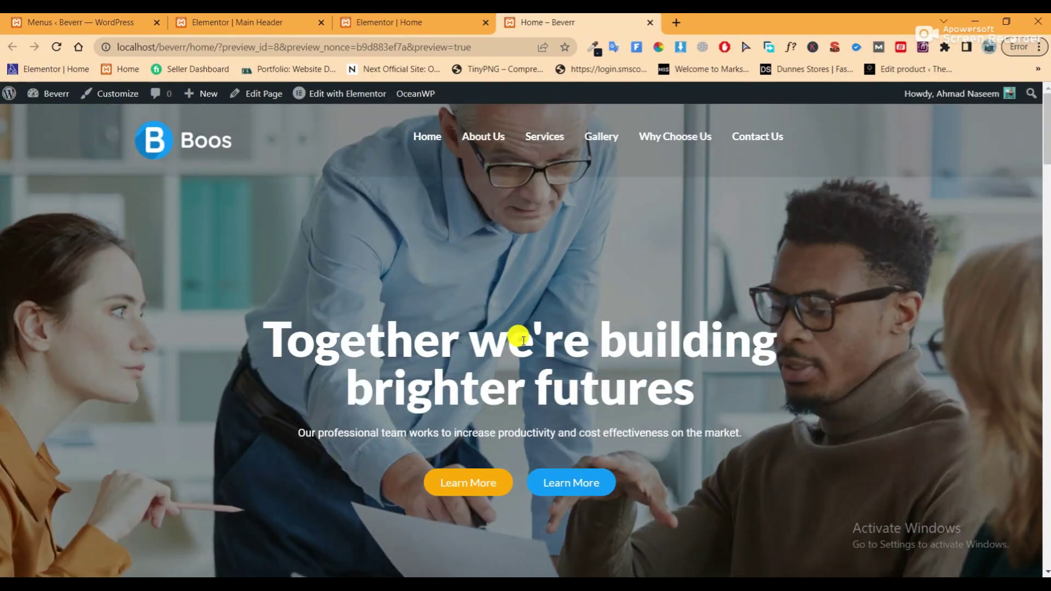
click(261, 26)
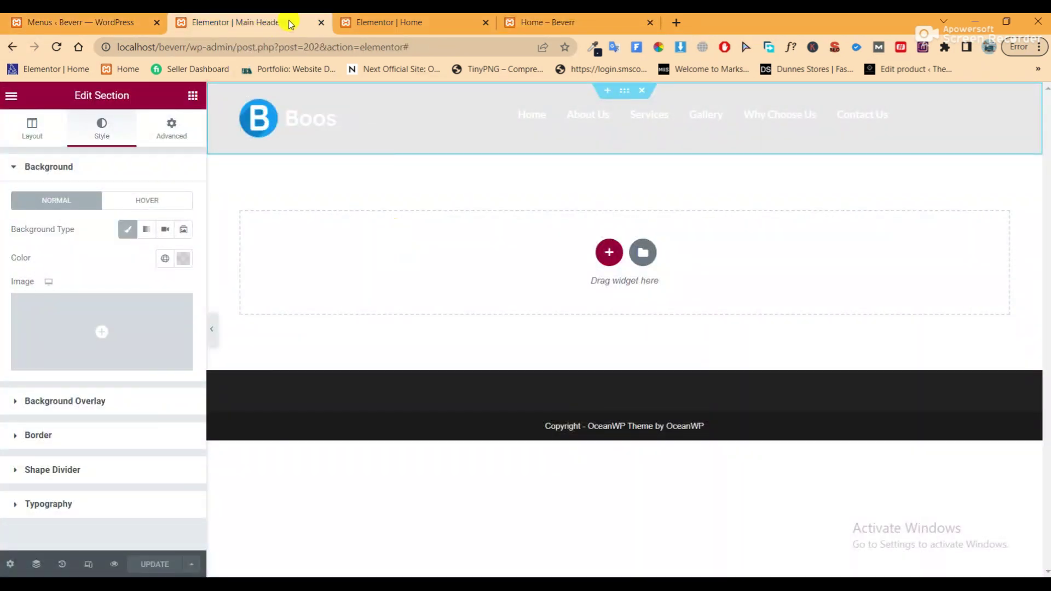
click(321, 22)
Close the remaining tabs and open the Elementor Header & Footer Builder list in a new tab
click(320, 23)
click(320, 23)
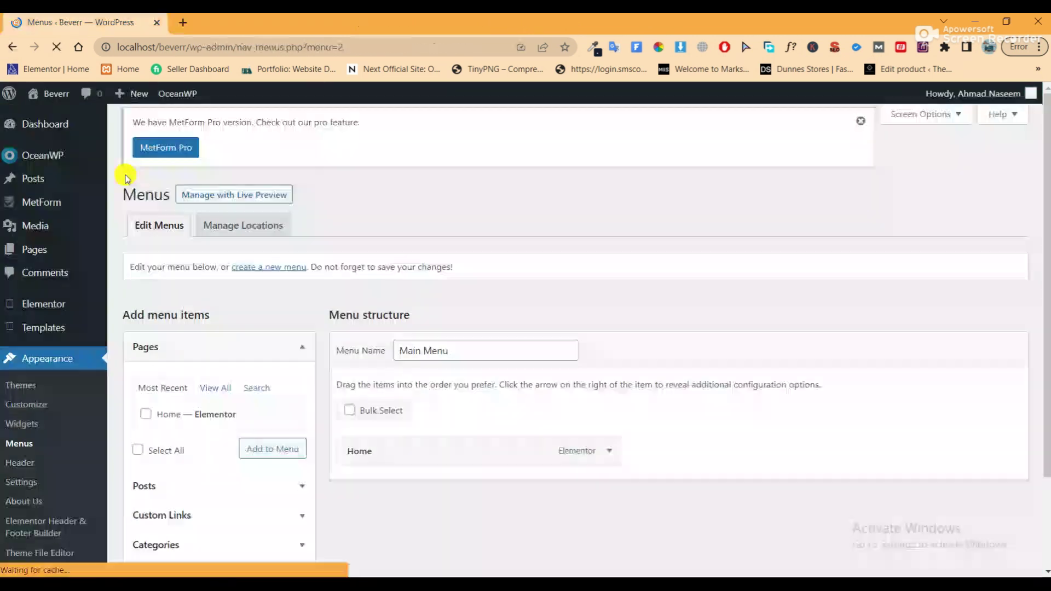
mouse_move(101, 259)
scroll(77, 347, down, 5)
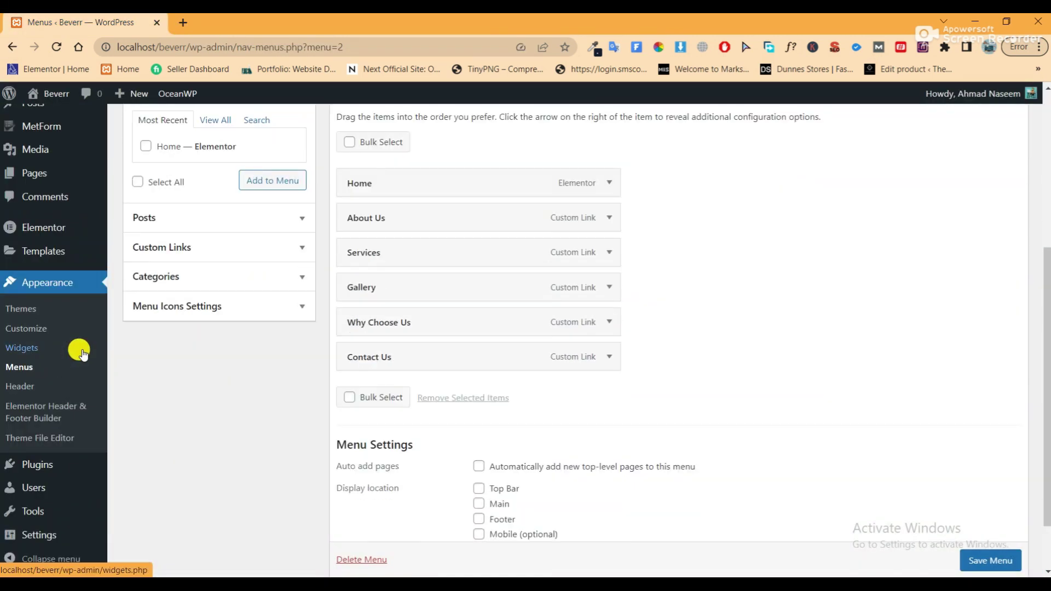
scroll(82, 353, up, 2)
right_click(39, 487)
click(105, 297)
click(244, 29)
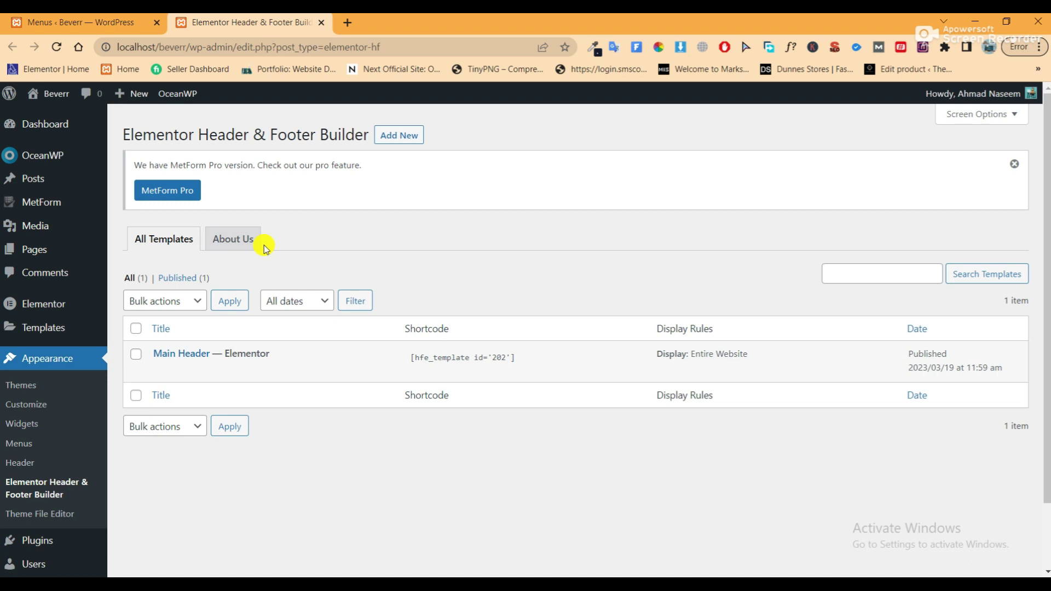
Start a new template of type Footer, displayed on the Entire Website
click(398, 135)
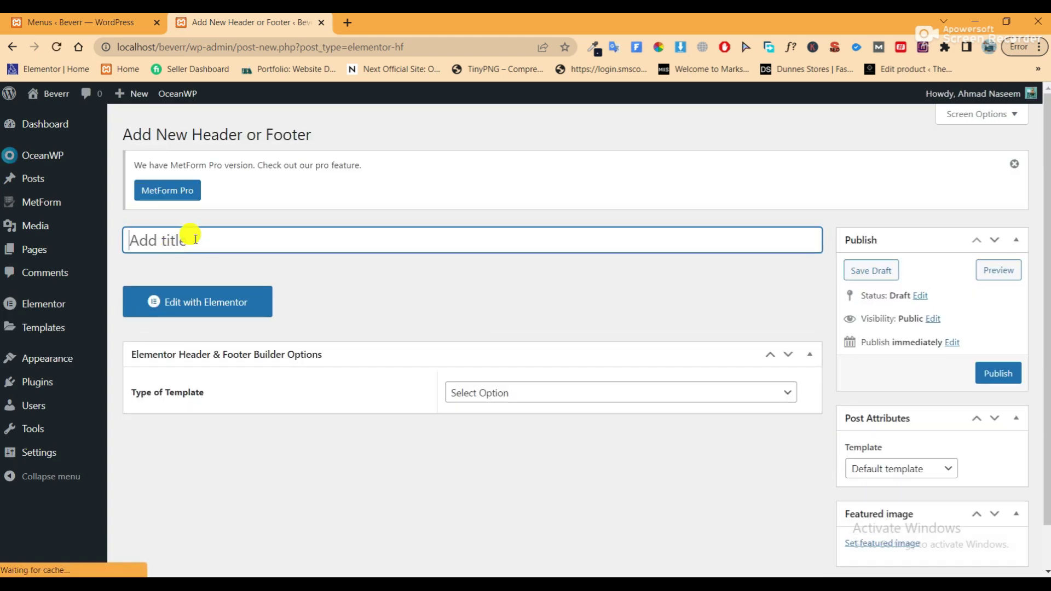
text(Footer)
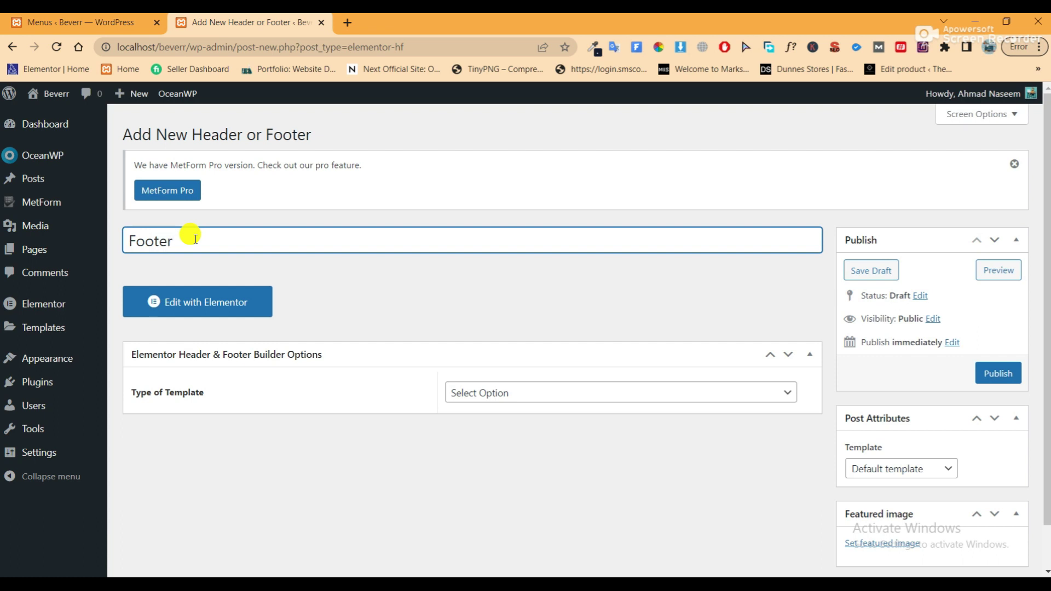
click(736, 398)
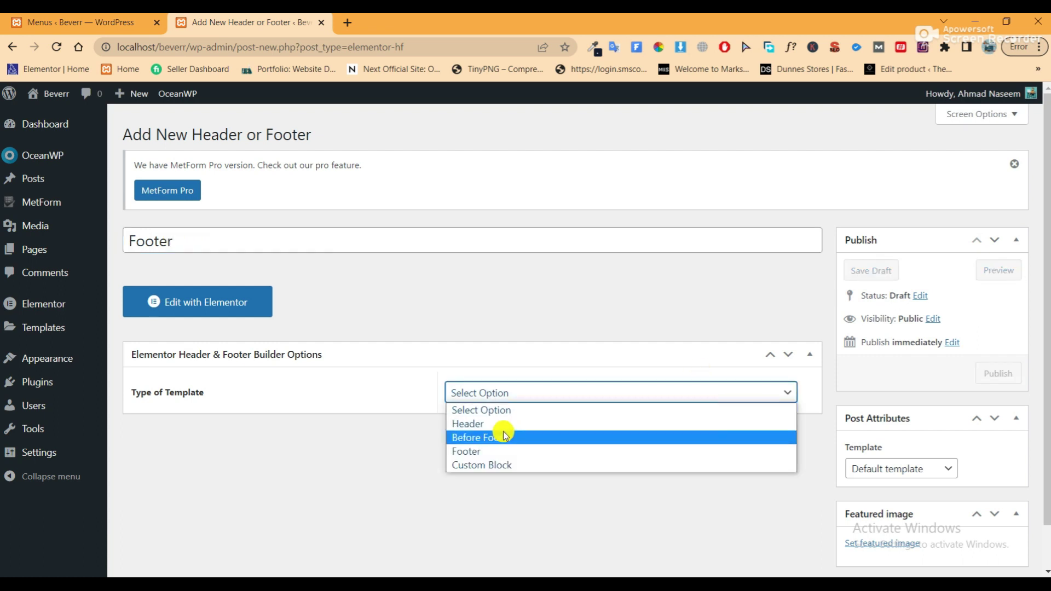
click(488, 450)
scroll(622, 305, down, 2)
click(633, 344)
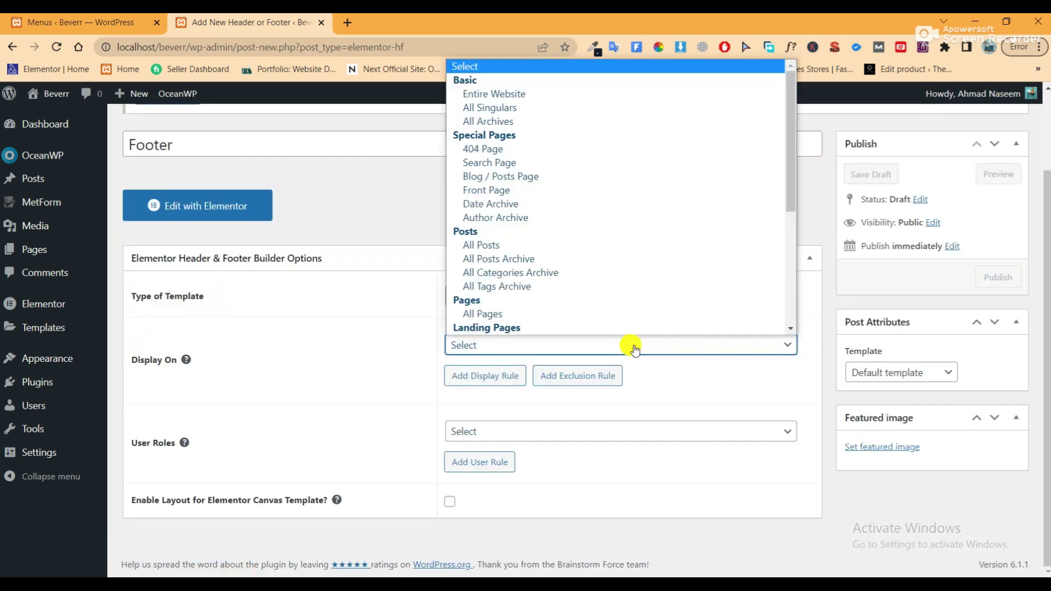
click(493, 94)
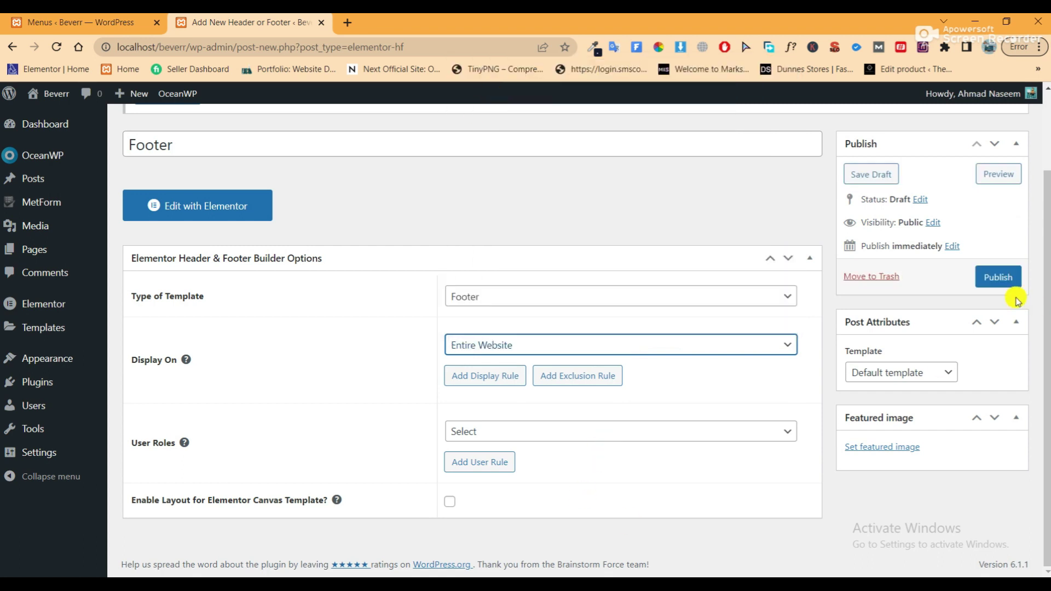
Choose the Elementor Full Width layout, publish the footer, and open it in Elementor
click(901, 372)
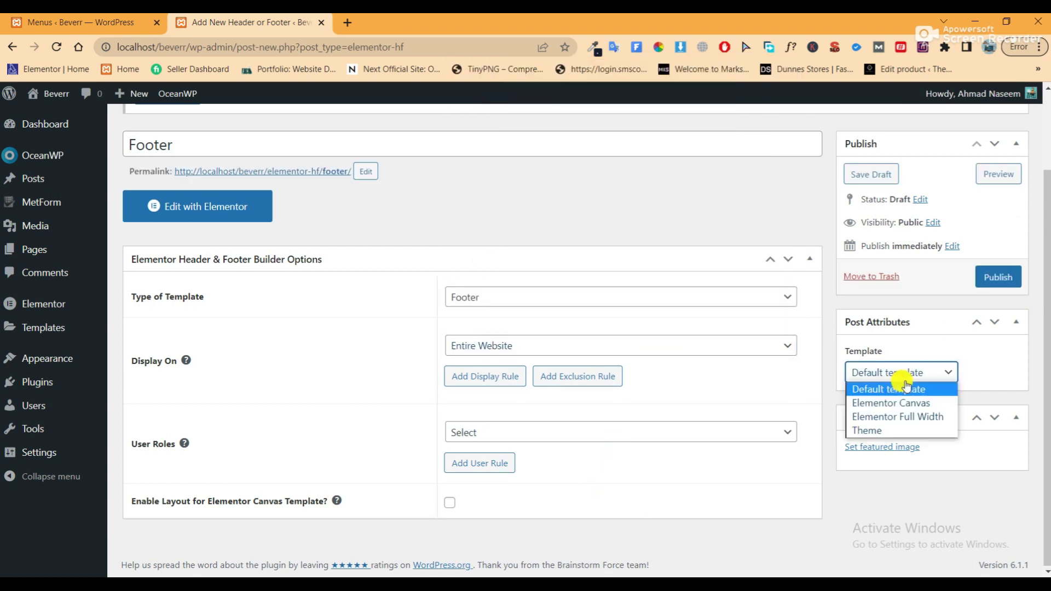
click(888, 421)
click(997, 277)
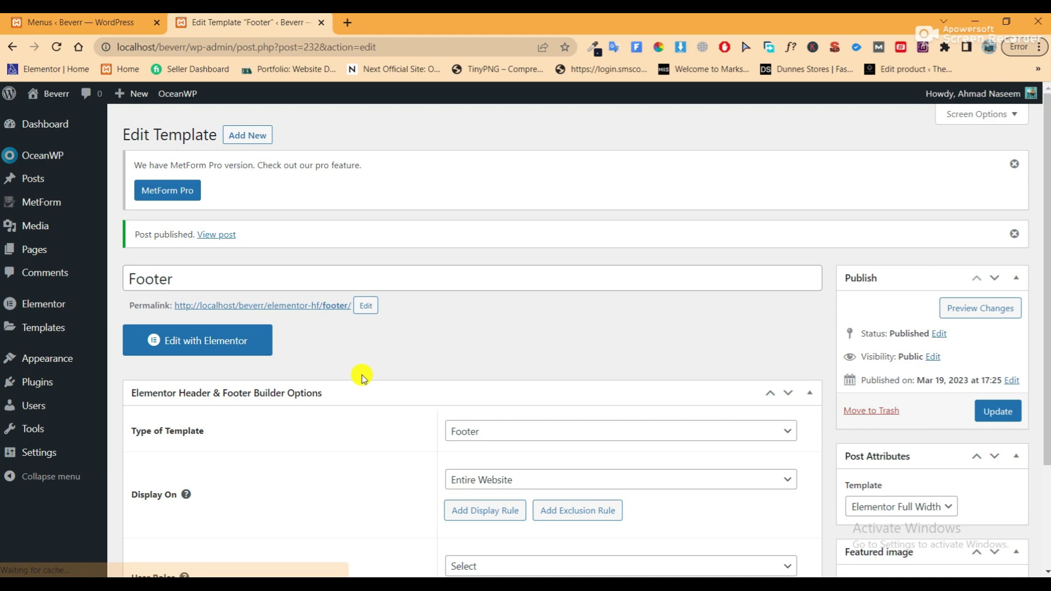
click(209, 348)
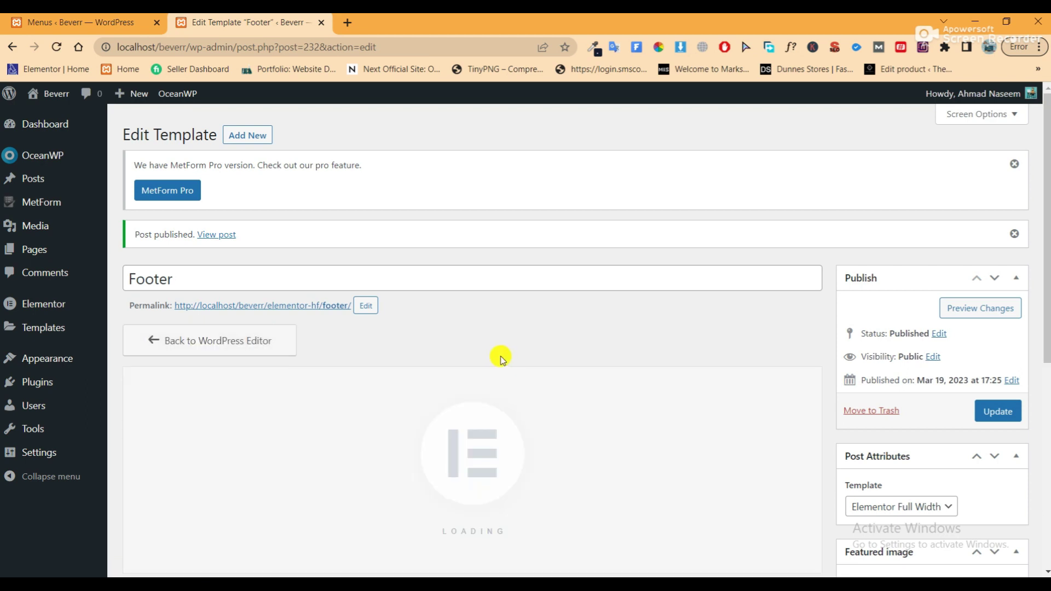
Add a one-column section to the footer with 100 px top and bottom padding
scroll(501, 359, down, 2)
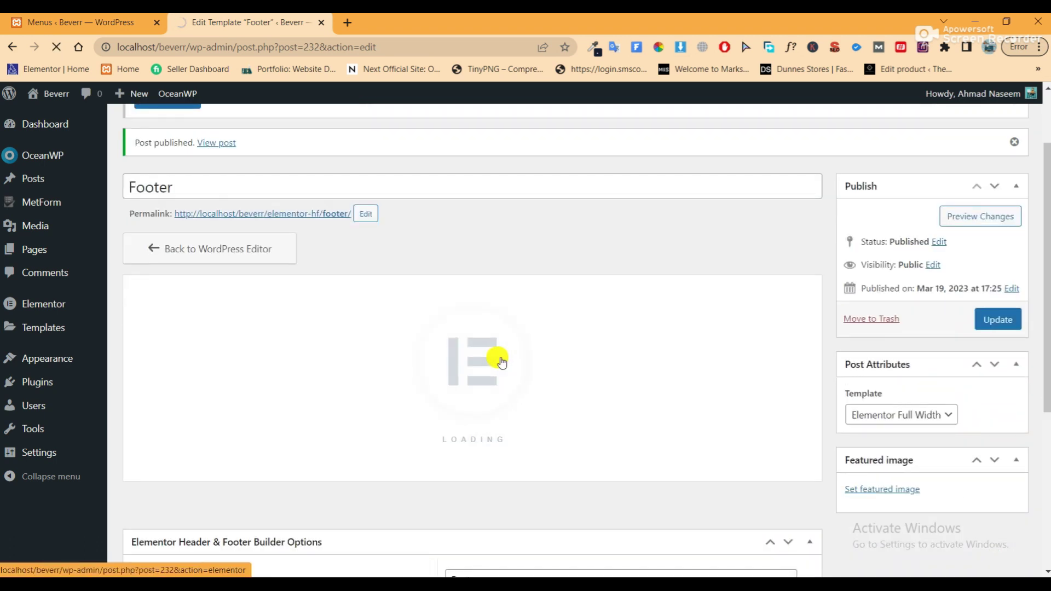
scroll(500, 359, up, 1)
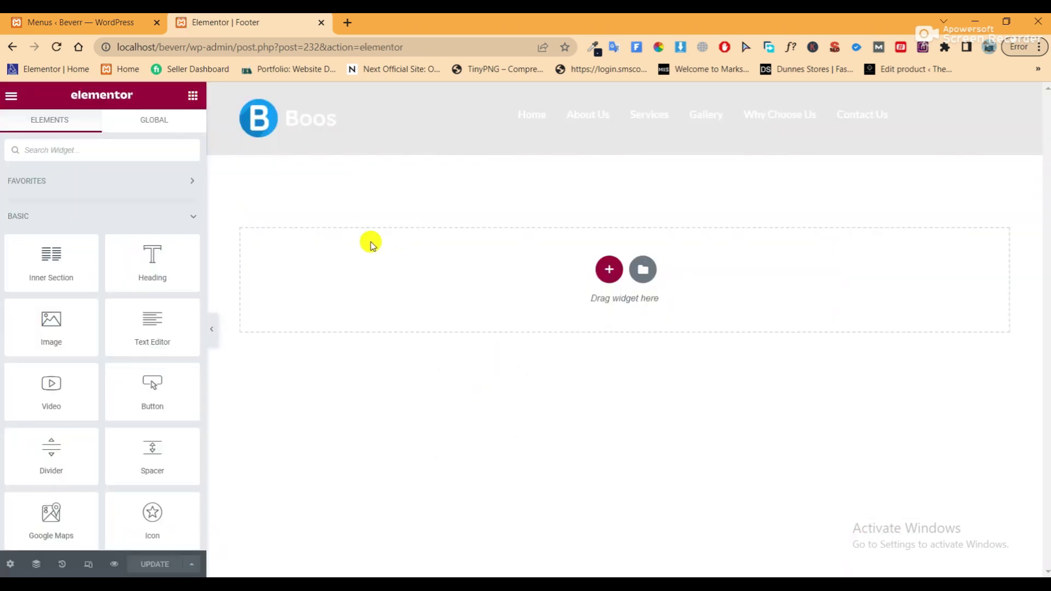
click(608, 270)
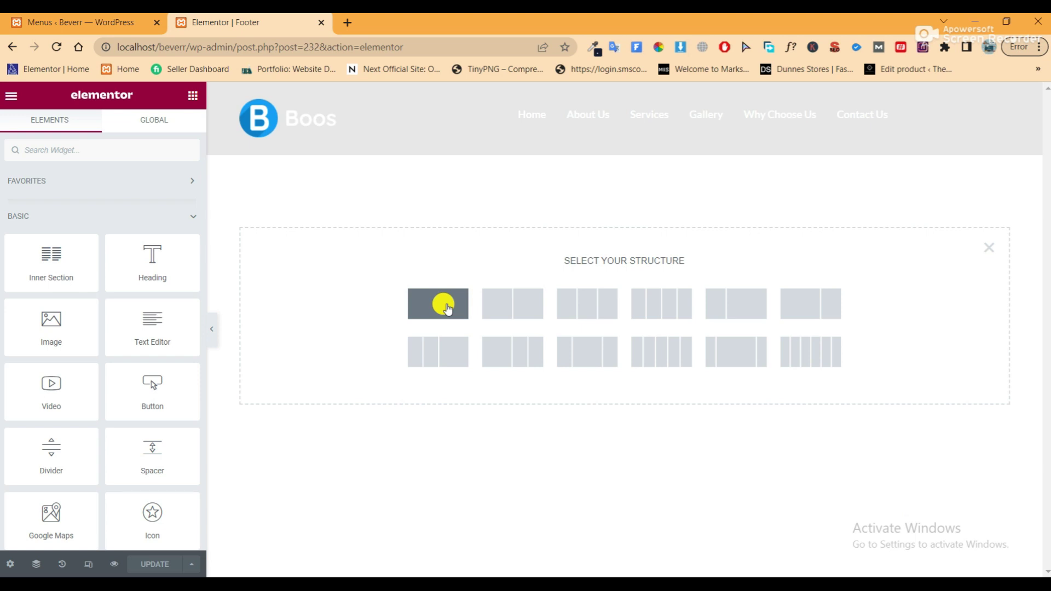
click(444, 305)
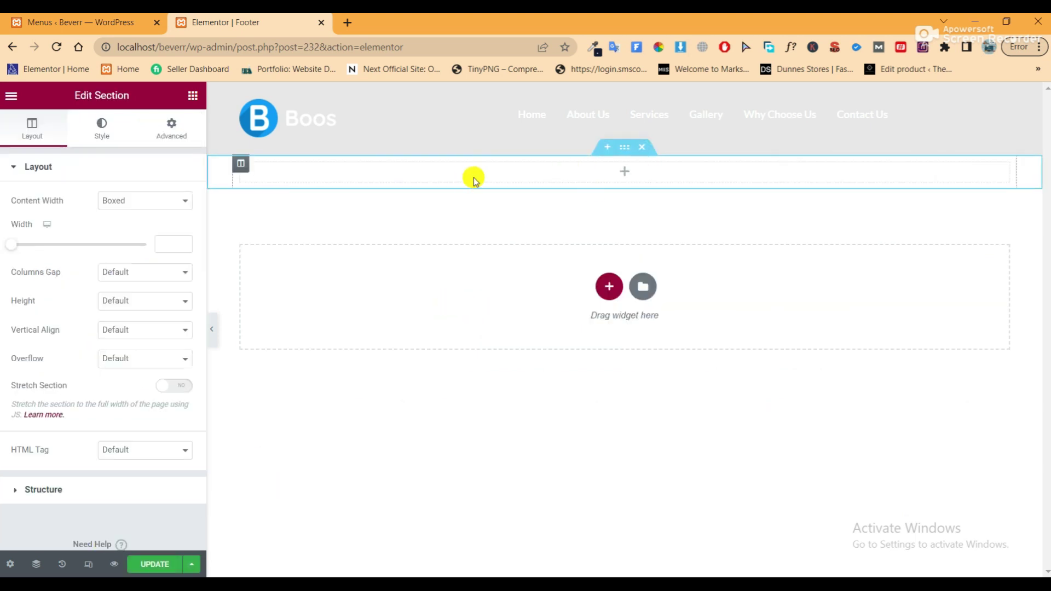
click(165, 127)
click(183, 271)
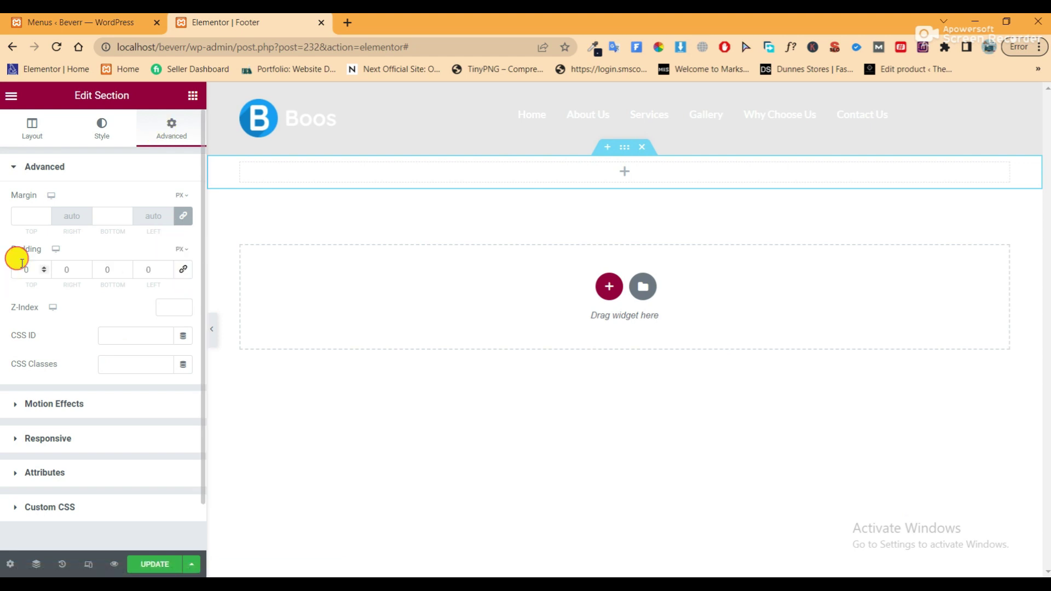
click(24, 270)
text(100)
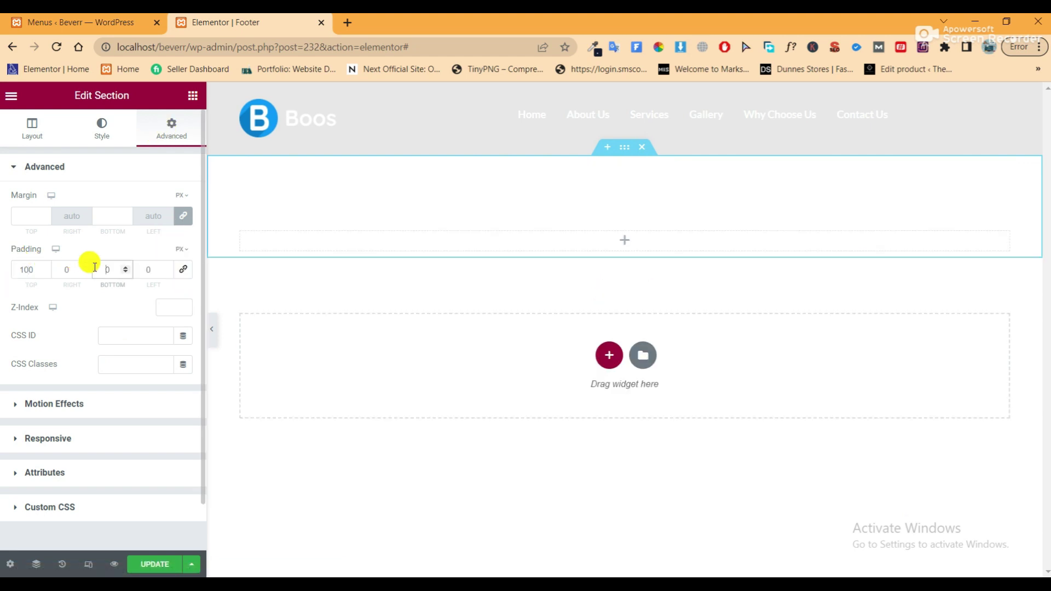
click(94, 267)
text(100)
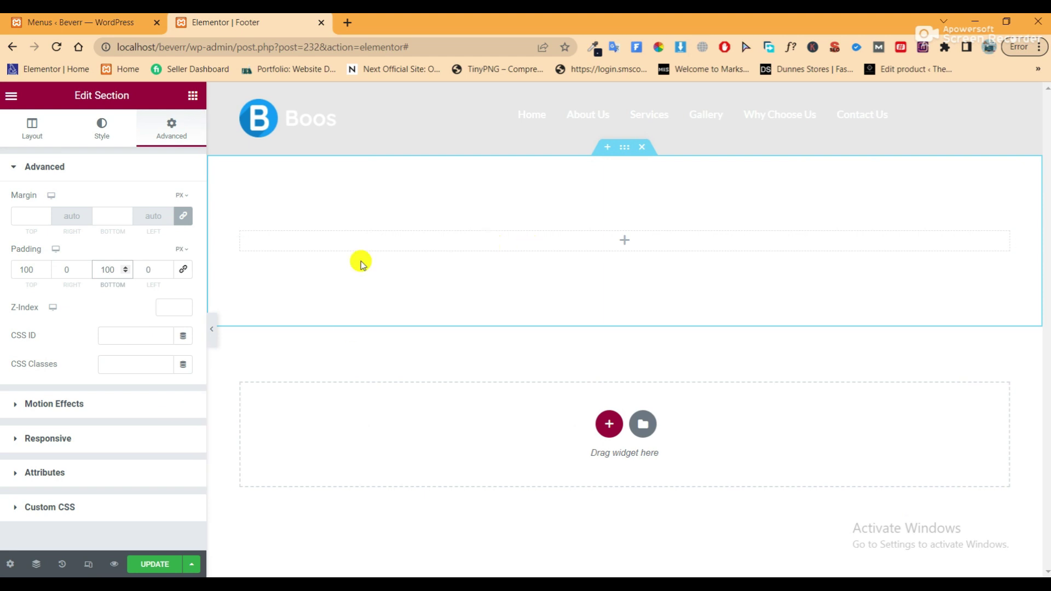
Set the section's background overlay type to Classic
click(98, 142)
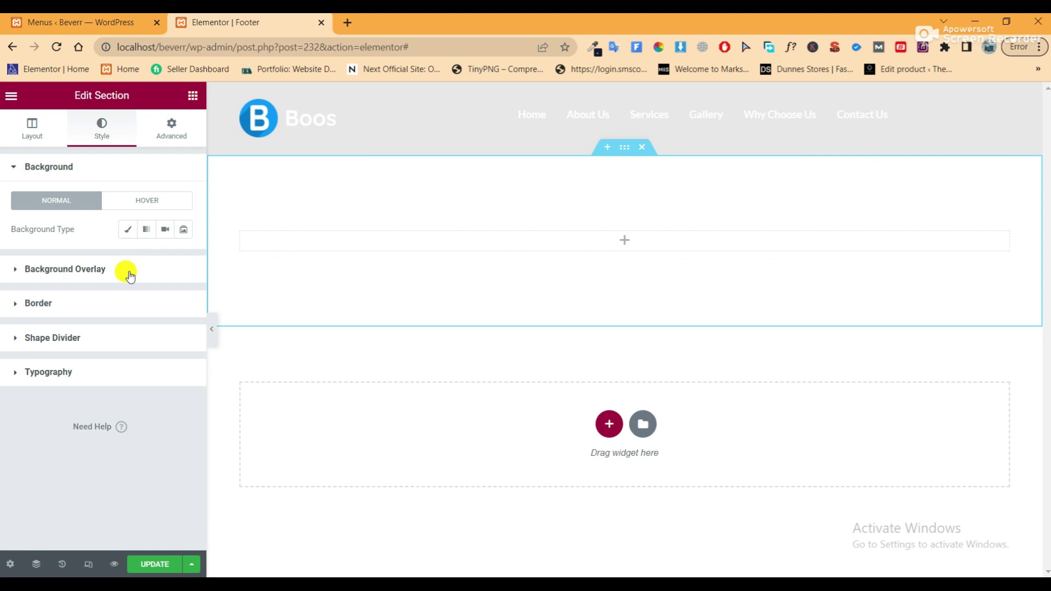
click(58, 269)
click(166, 265)
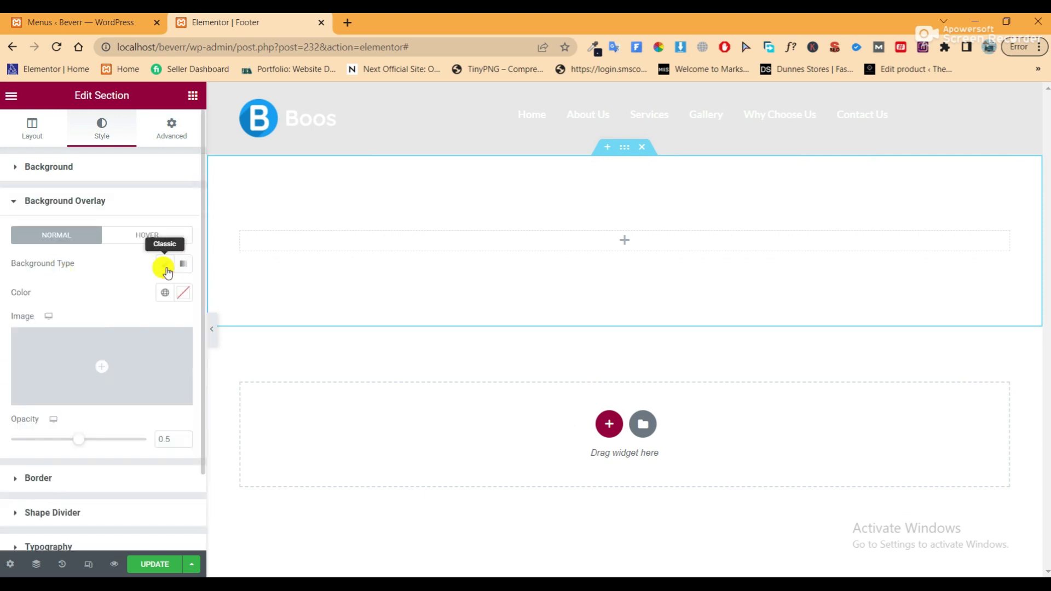
Use dot-map.png as the section's background overlay image
click(113, 364)
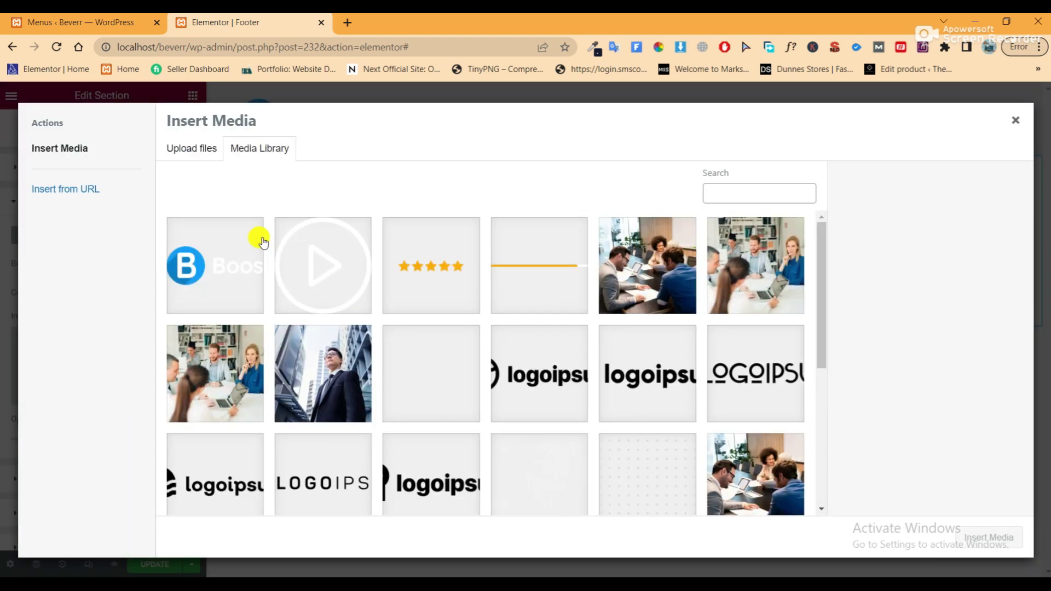
scroll(534, 389, down, 1)
scroll(534, 388, down, 2)
scroll(531, 382, up, 3)
scroll(530, 382, down, 2)
click(536, 399)
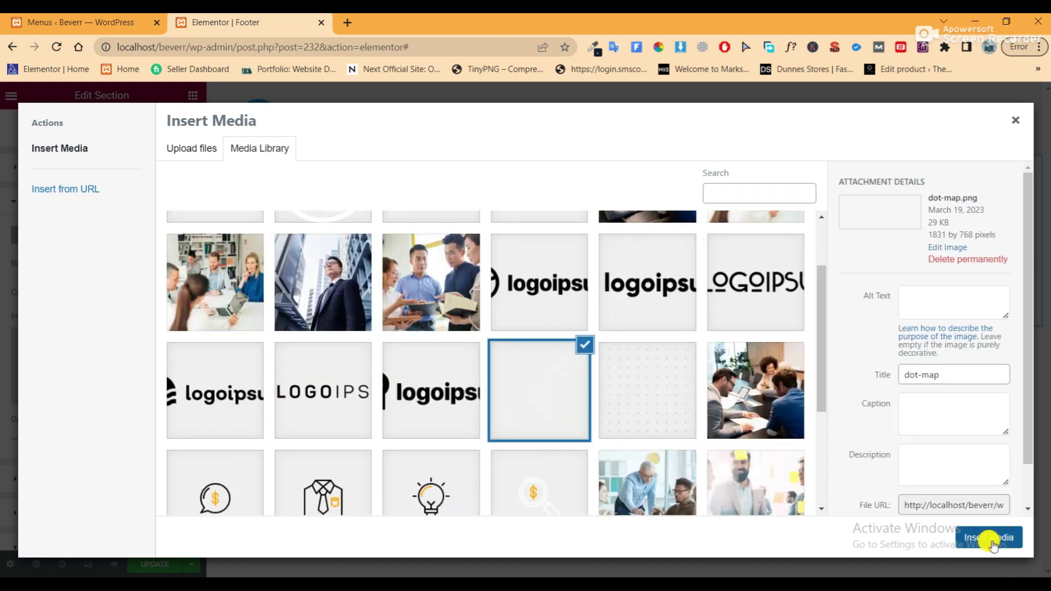
click(989, 539)
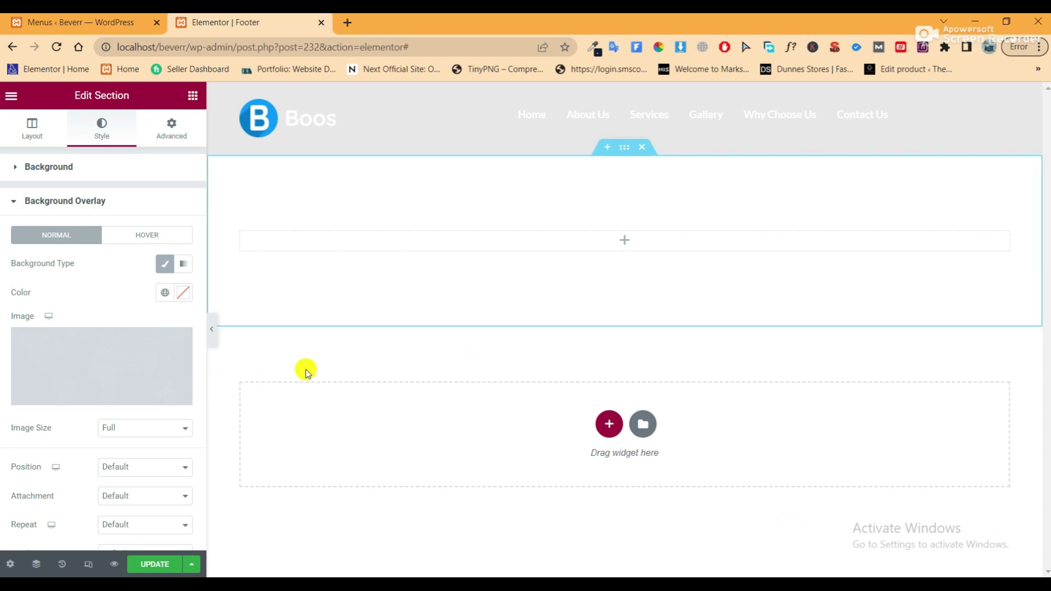
Set the overlay colour to #161D30 at 0.93 opacity and drop an Inner Section into it
click(183, 294)
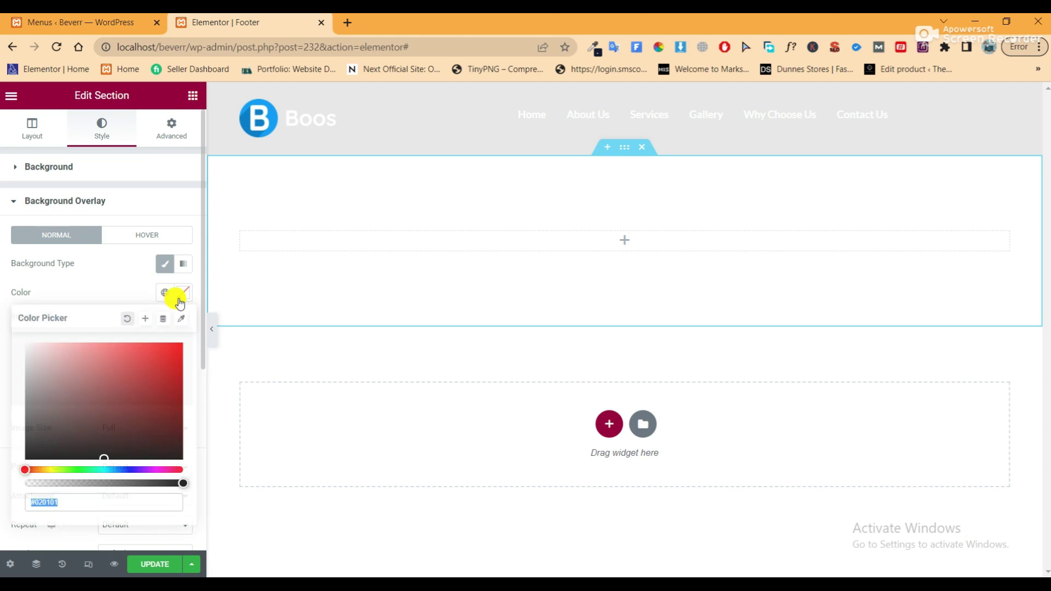
right_click(60, 502)
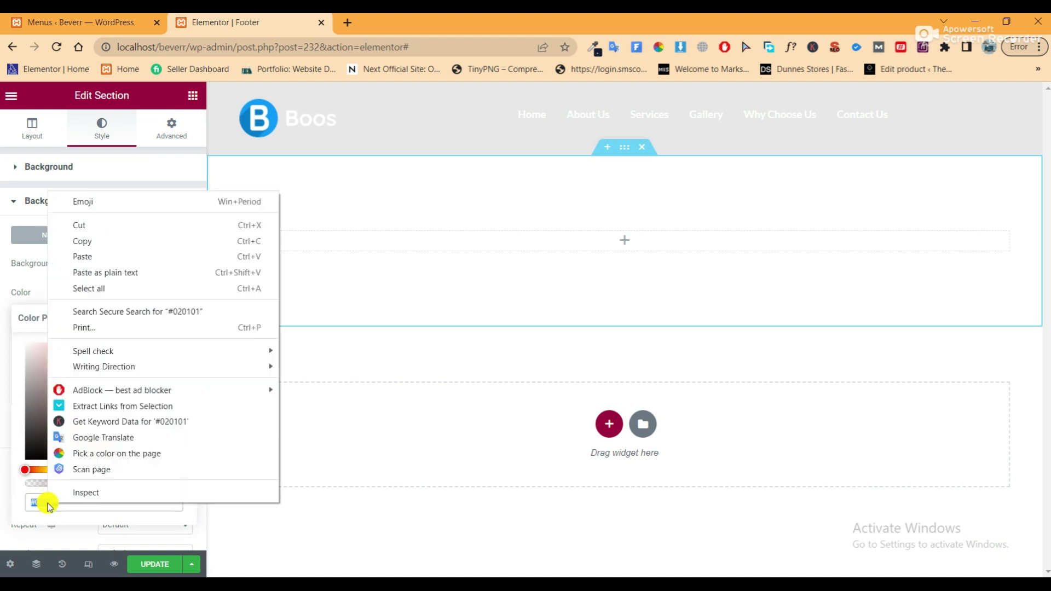
drag(38, 499, 35, 507)
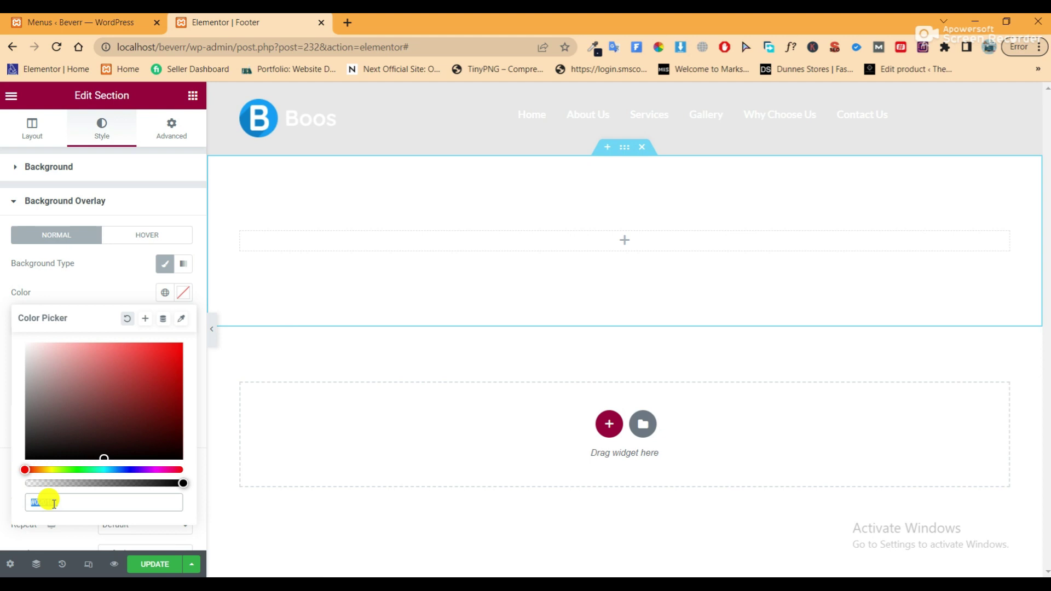
text(#161D30)
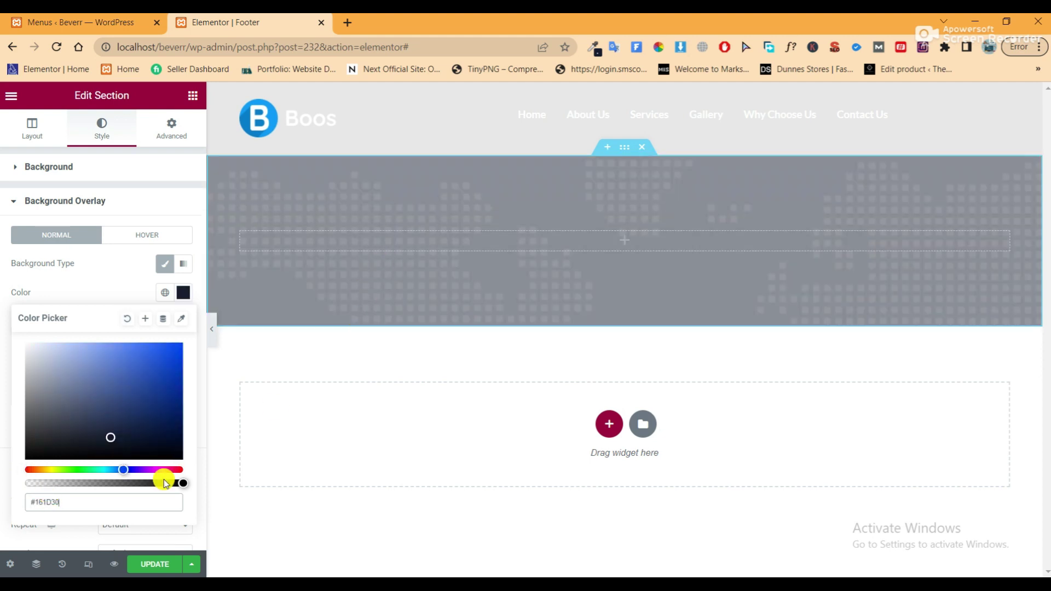
scroll(124, 387, down, 3)
drag(78, 426, 137, 431)
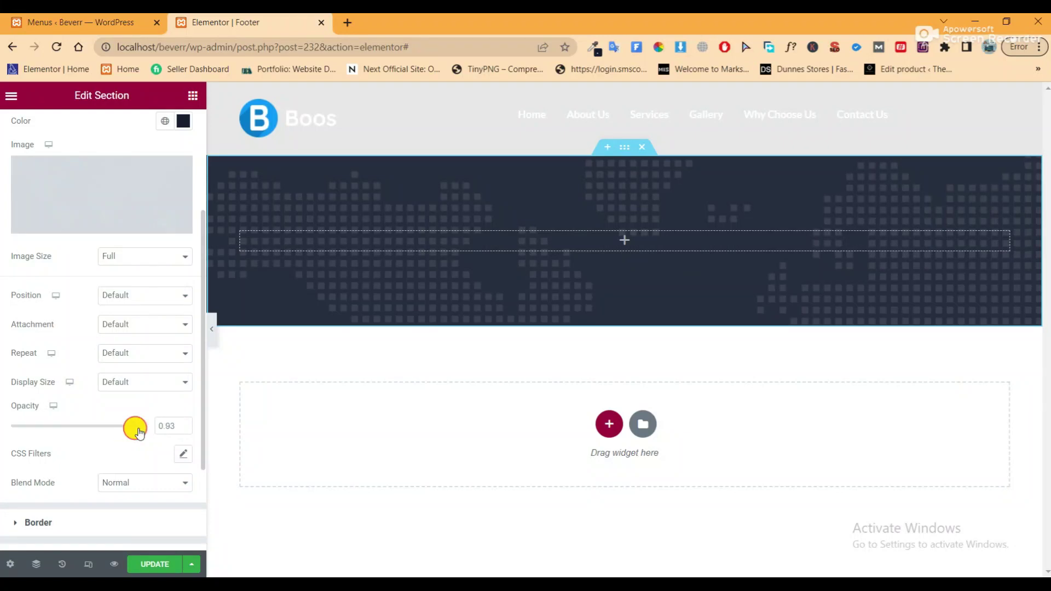
scroll(159, 287, up, 3)
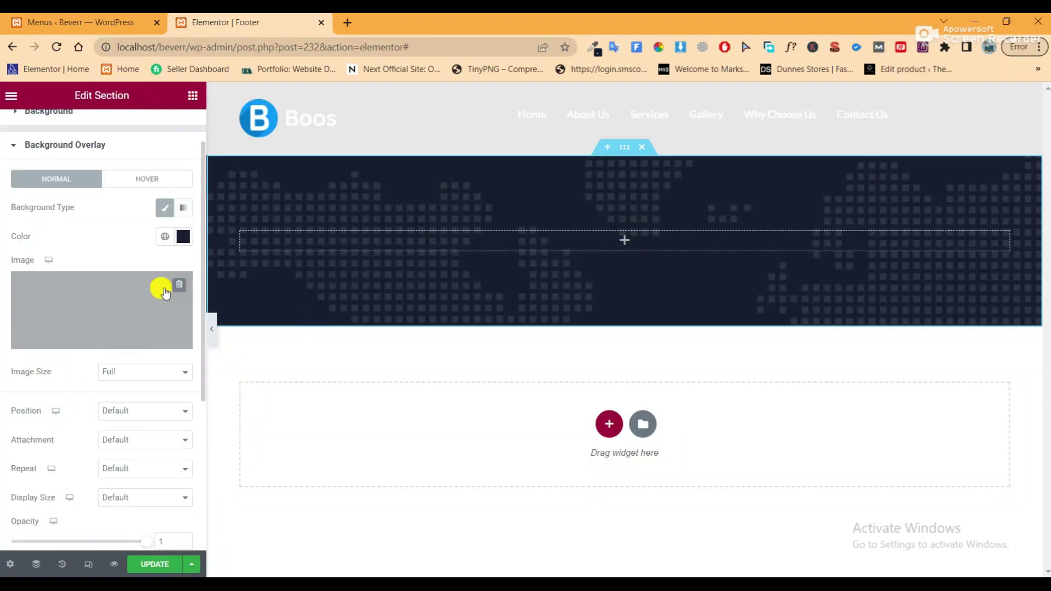
click(194, 95)
drag(49, 259, 437, 245)
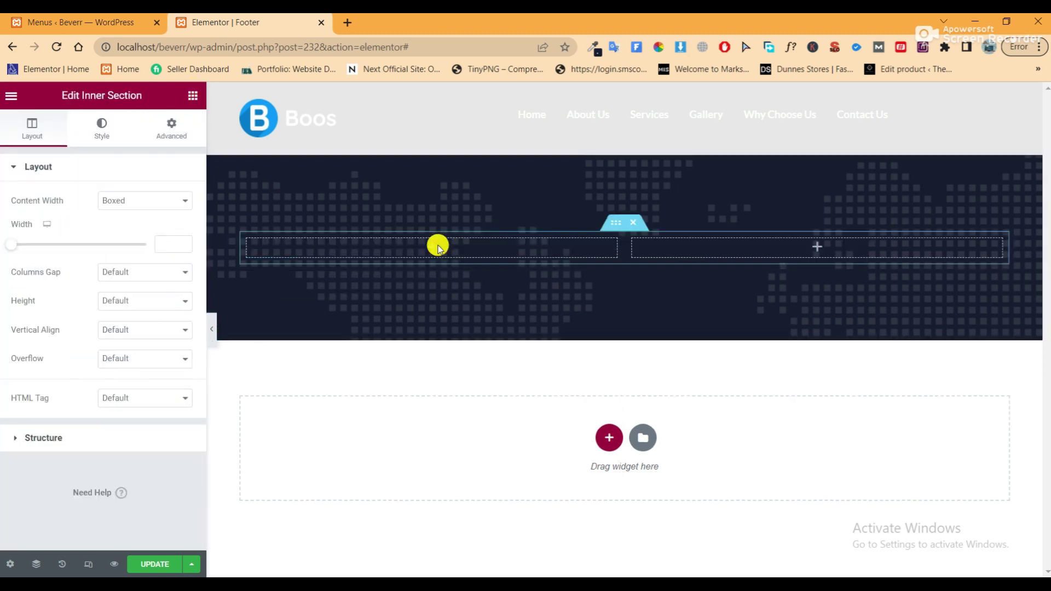
Duplicate the inner section's column twice to make four footer columns
right_click(252, 241)
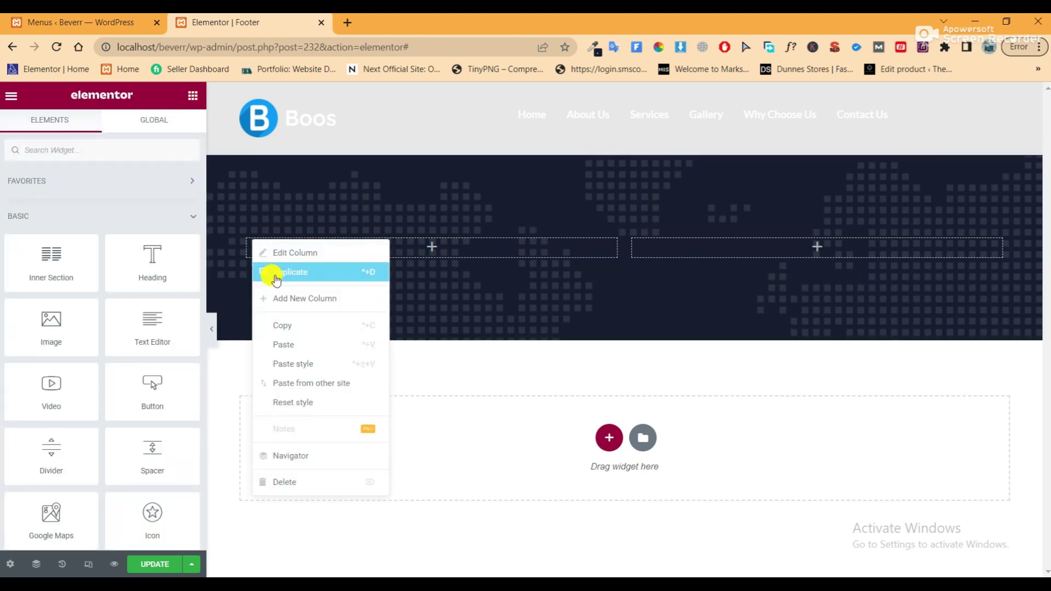
click(276, 280)
right_click(248, 237)
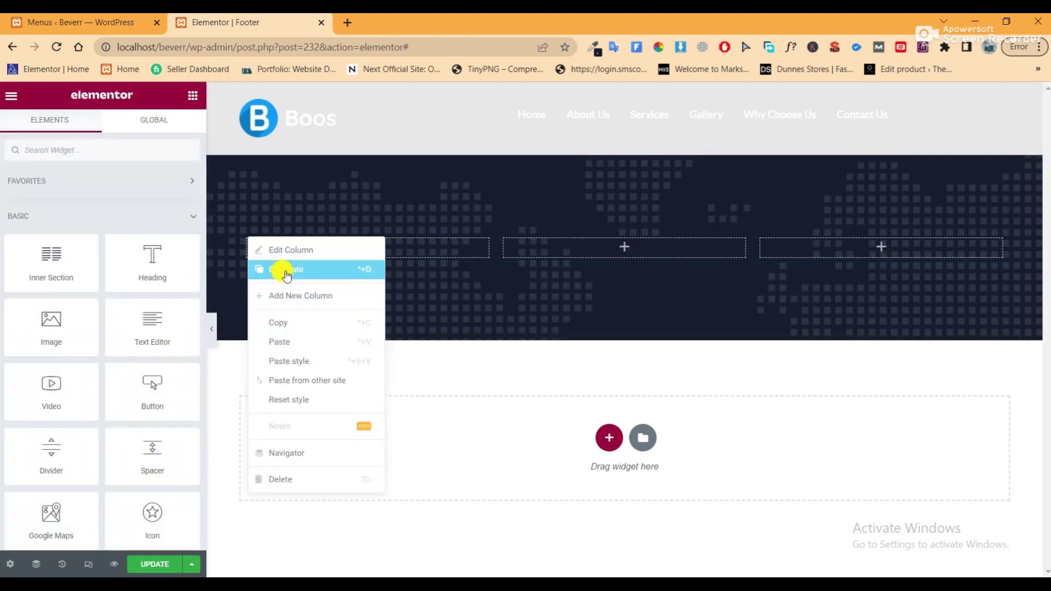
click(287, 276)
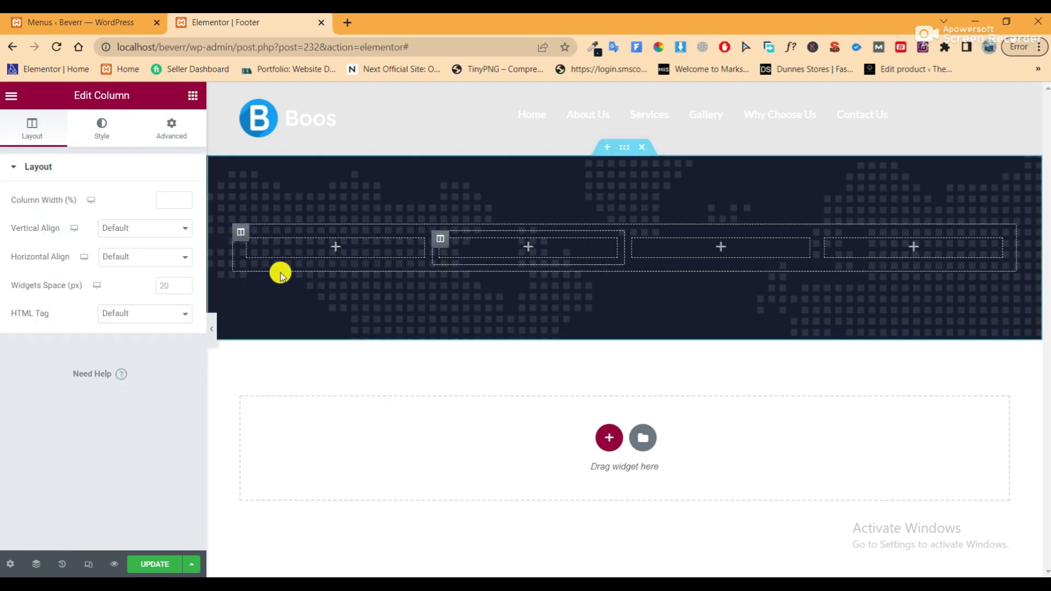
Place the Boos logo image, left-aligned, in the first column
click(193, 95)
drag(51, 323, 317, 252)
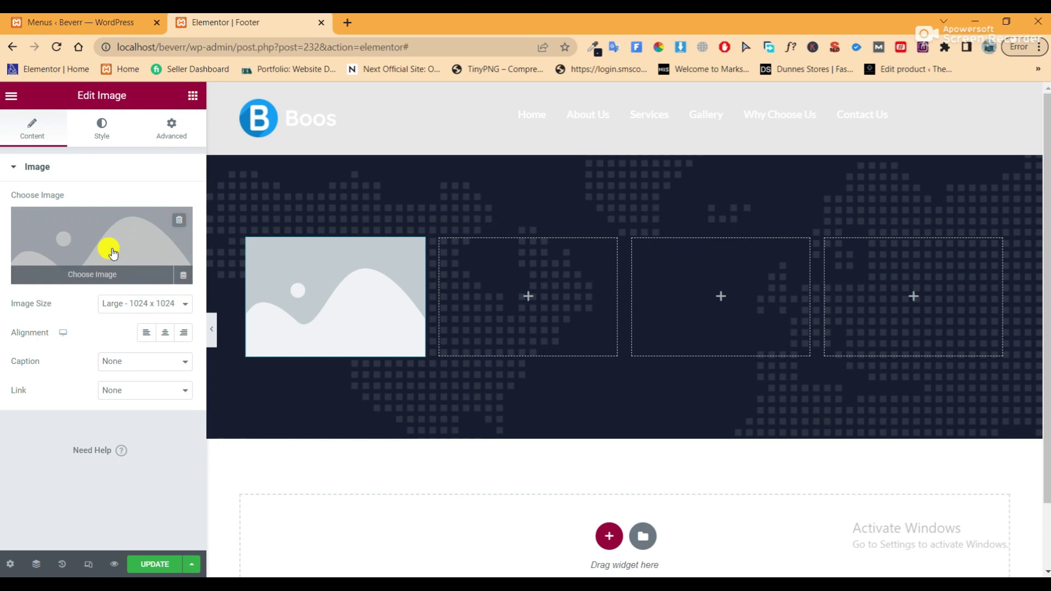
click(111, 249)
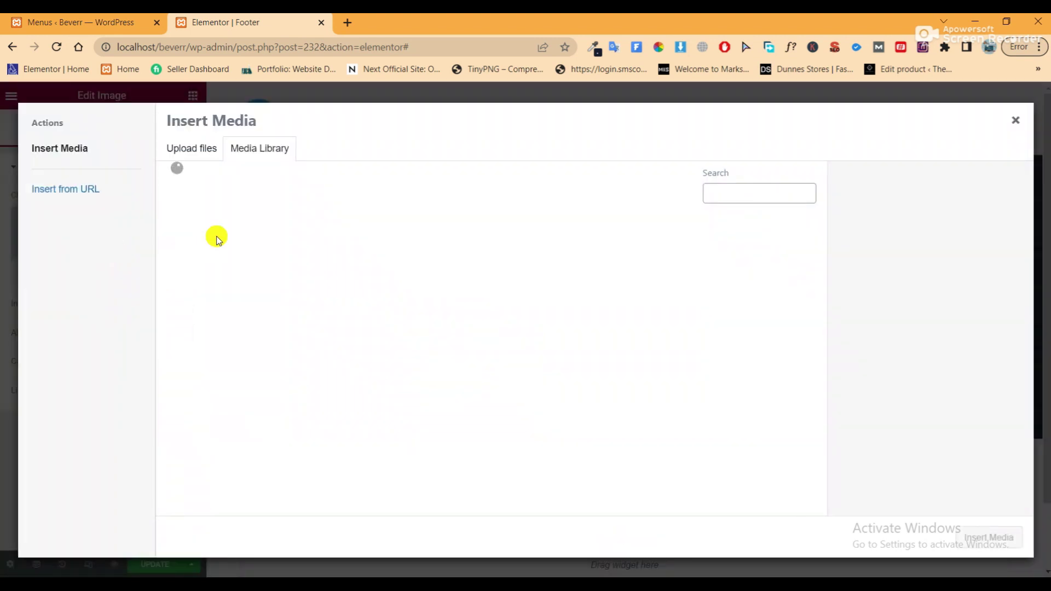
scroll(453, 345, down, 5)
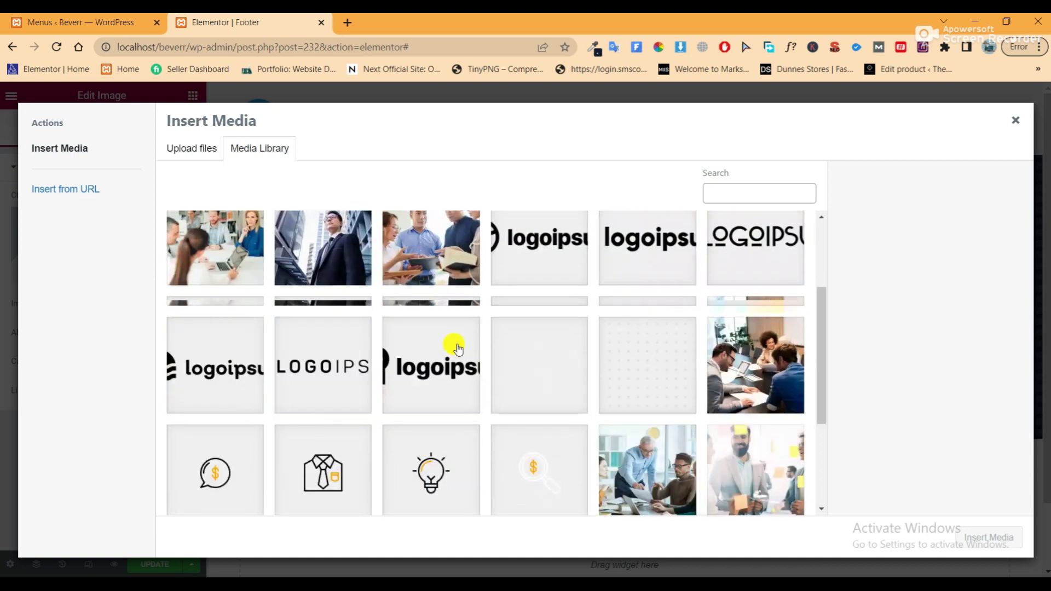
scroll(251, 282, up, 5)
click(252, 282)
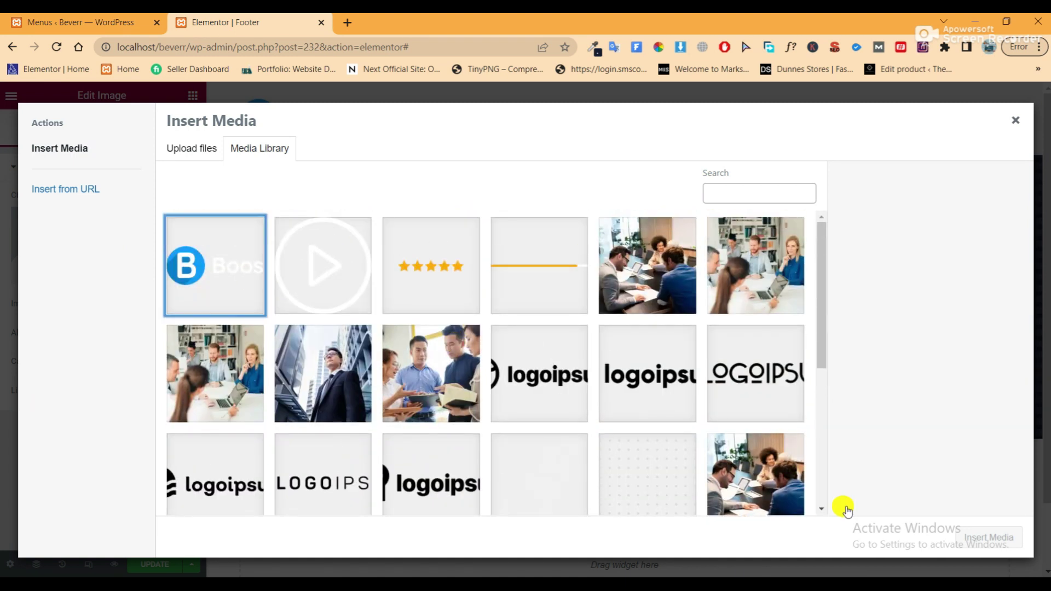
click(962, 535)
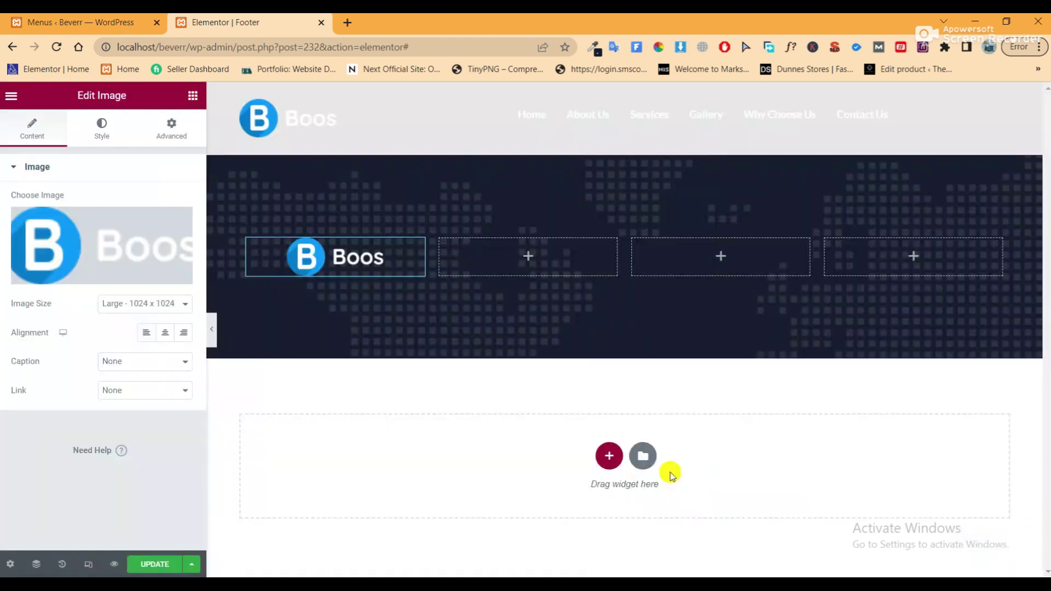
click(146, 333)
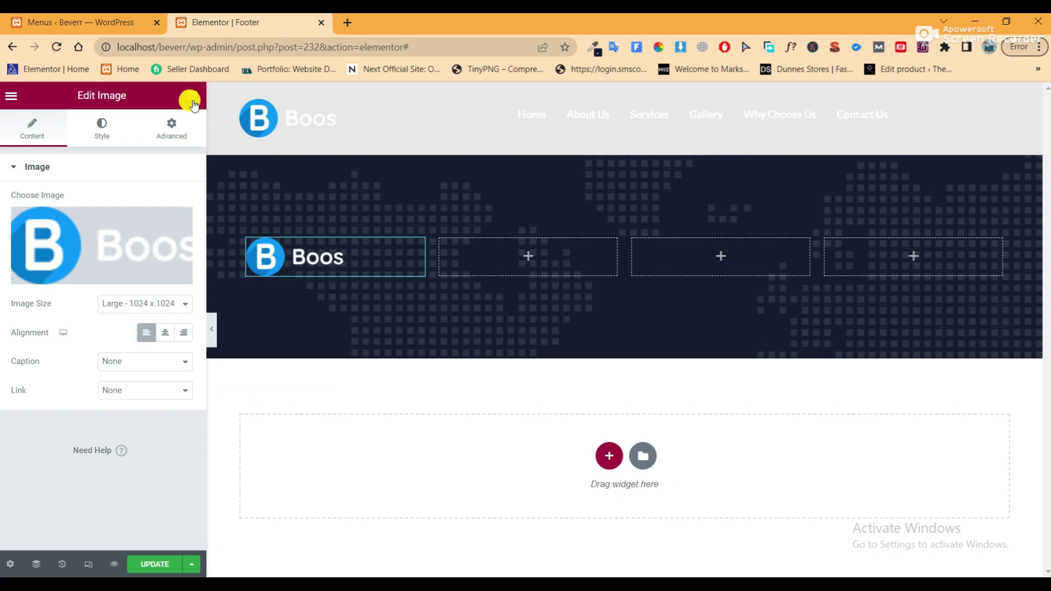
Add a left-aligned white text paragraph under the logo with size 16 and line height 24
click(192, 101)
drag(143, 328, 327, 257)
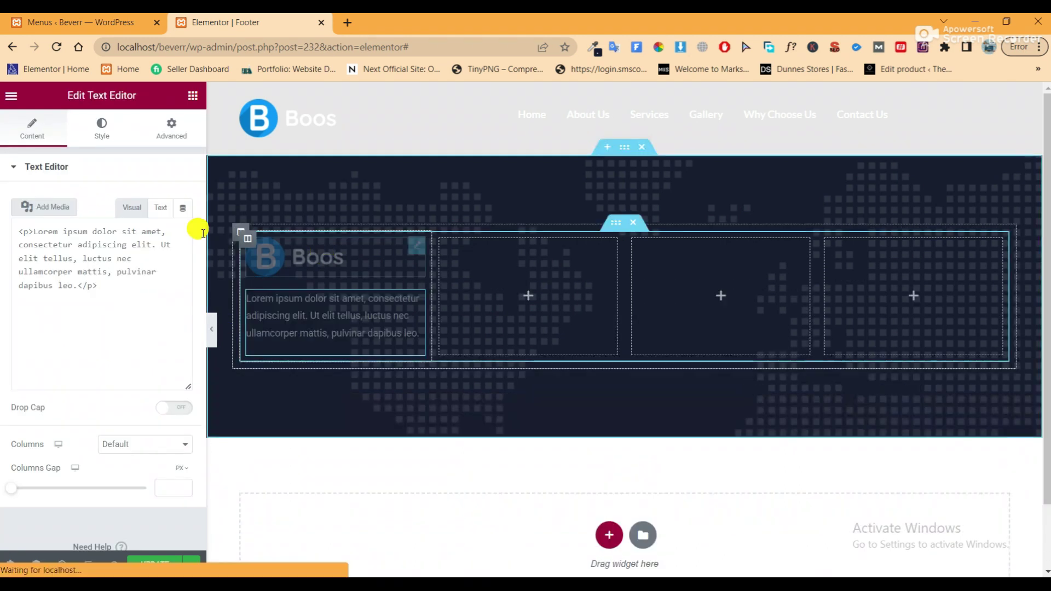
click(102, 137)
click(123, 201)
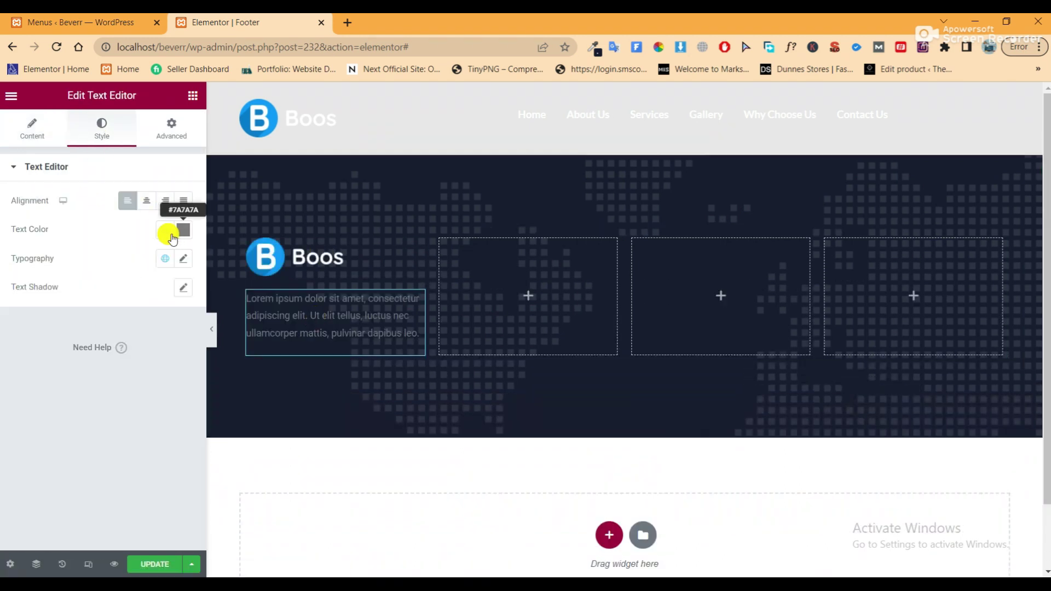
click(181, 231)
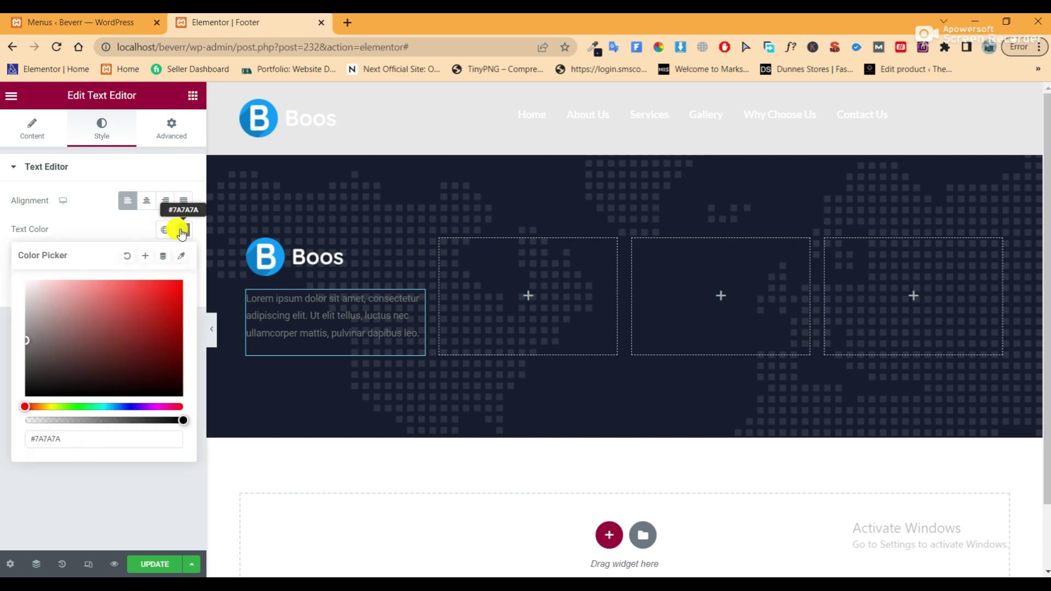
click(15, 276)
click(181, 230)
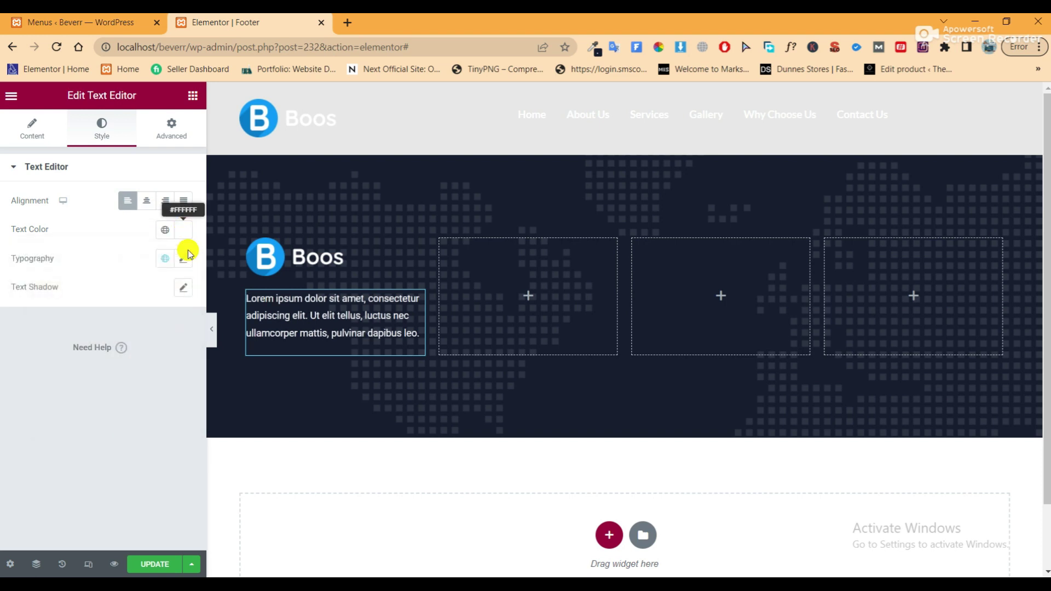
click(181, 259)
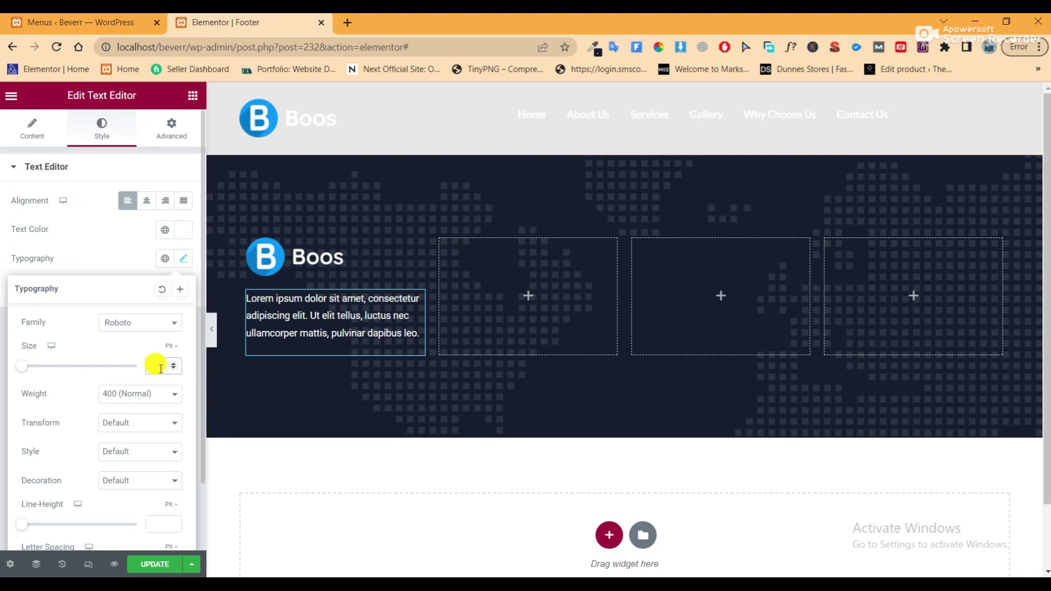
click(161, 366)
text(16)
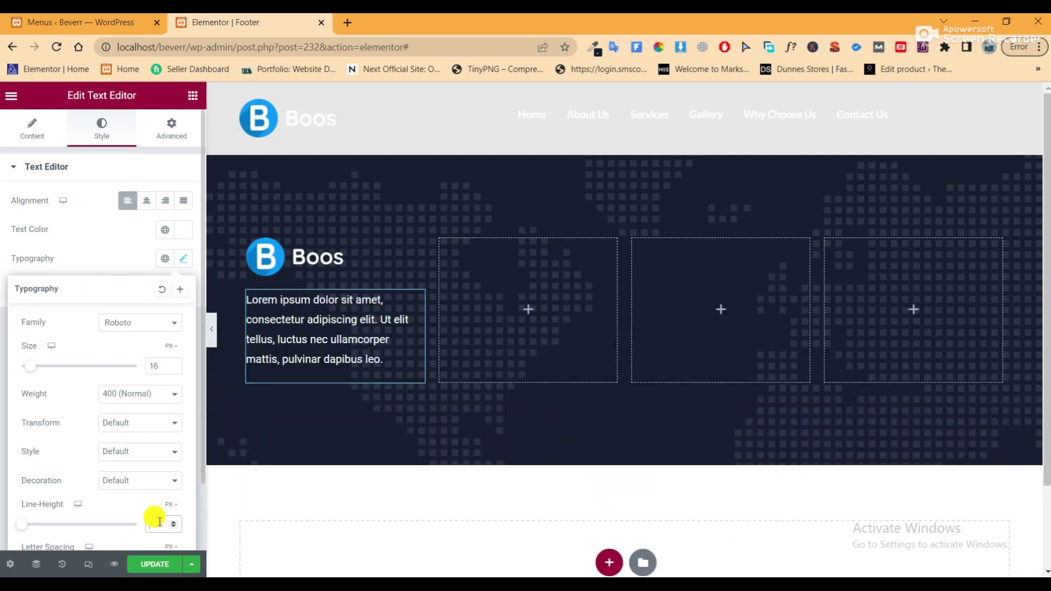
click(159, 523)
text(24)
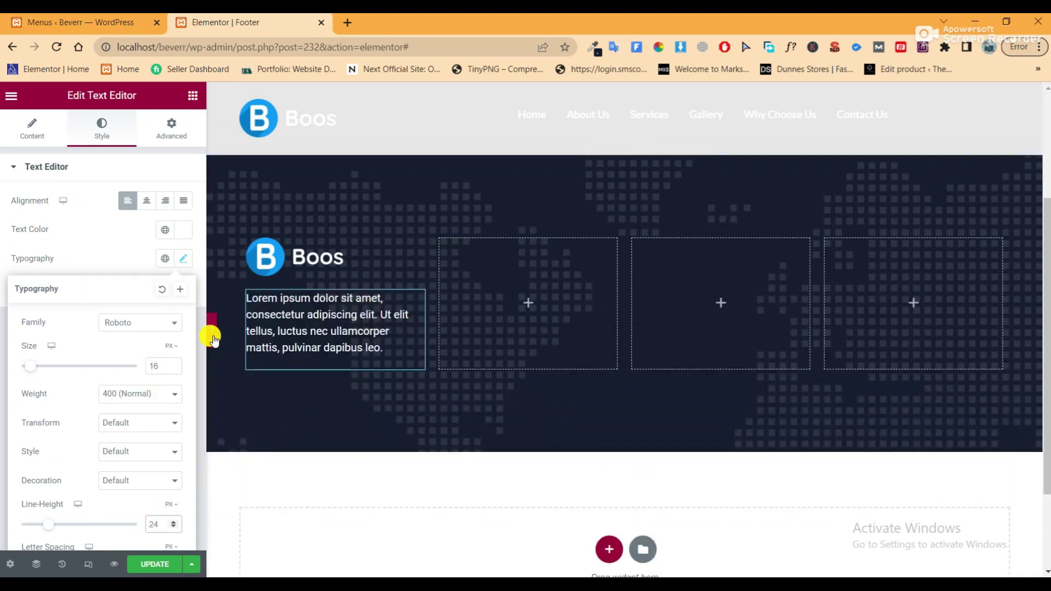
click(213, 331)
click(6, 334)
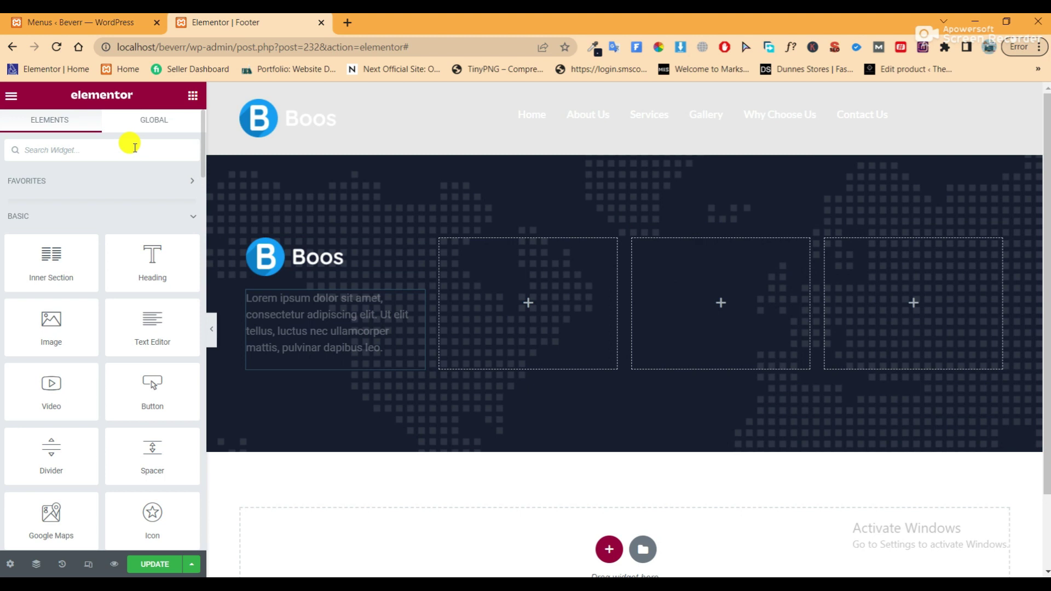
Add a left-aligned Social Icons widget under the paragraph
click(134, 148)
text(social)
drag(61, 225, 310, 348)
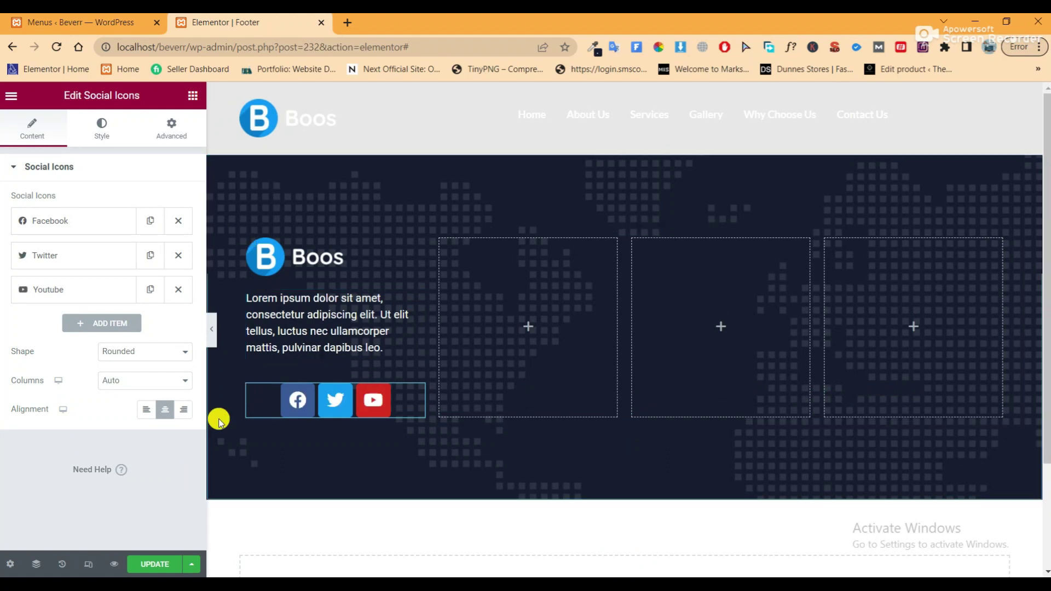
click(146, 411)
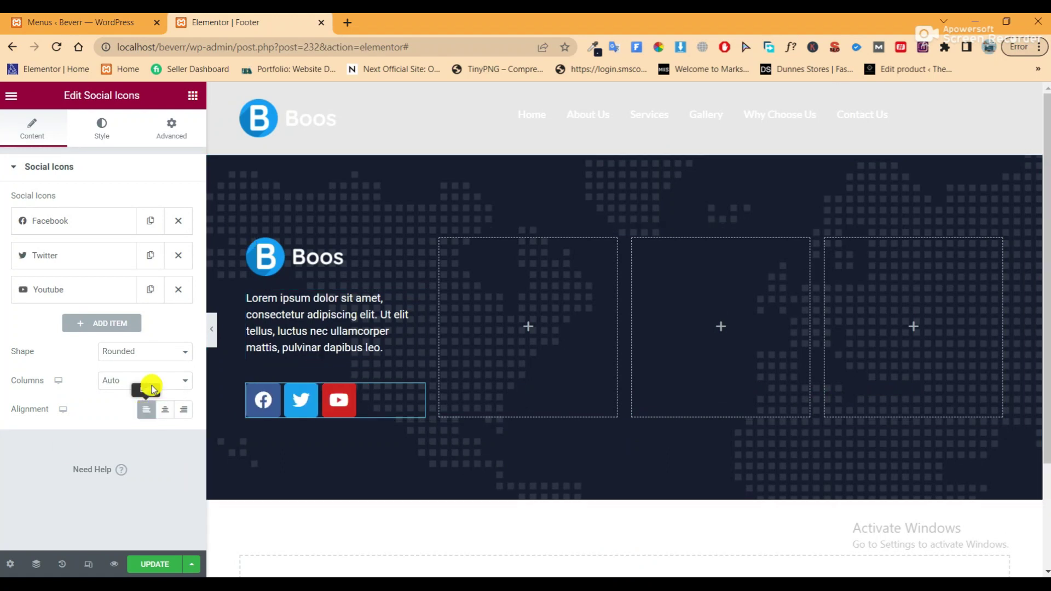
Give the icons Custom colour with a transparent primary colour and padding of about 0.5
click(117, 142)
click(159, 203)
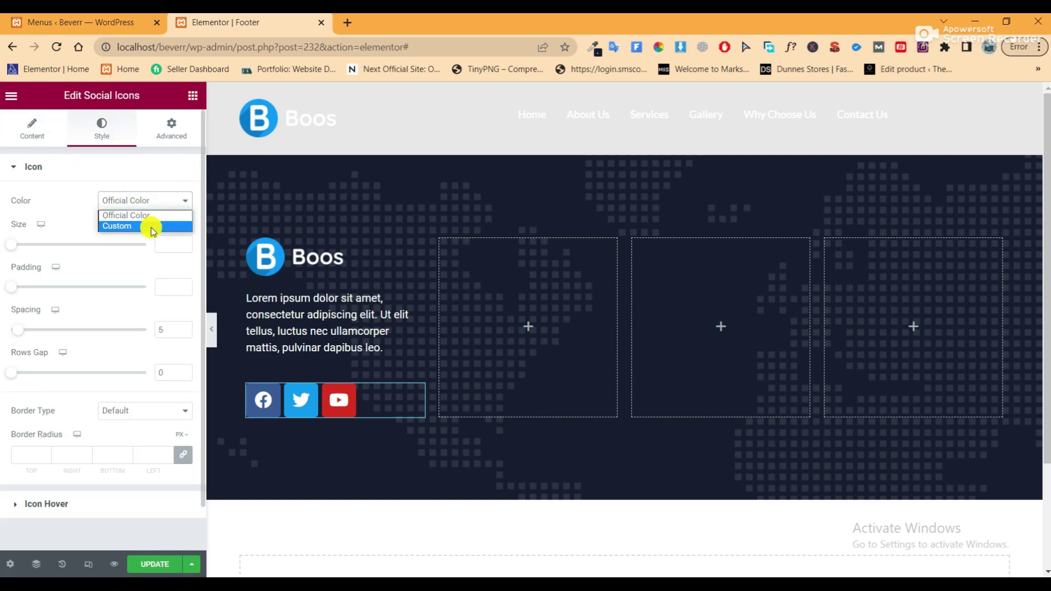
click(150, 225)
click(164, 235)
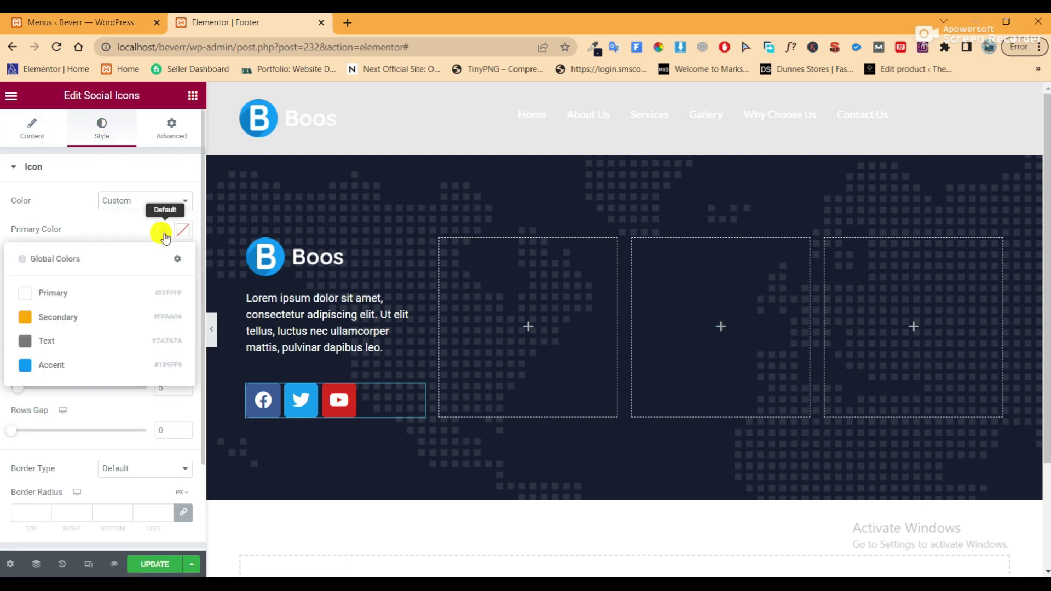
click(182, 230)
drag(82, 421, 1, 418)
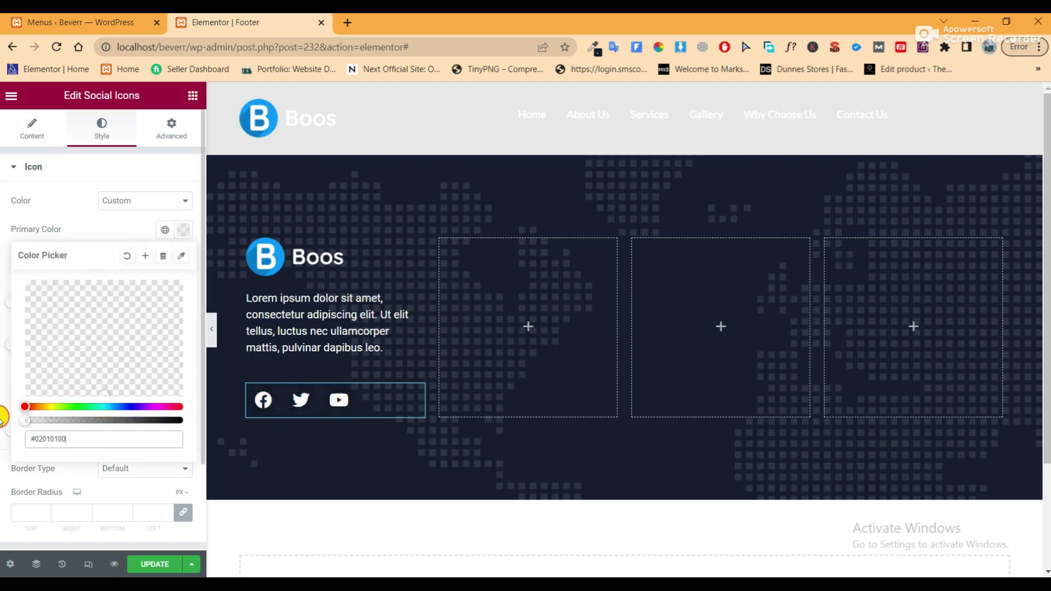
click(102, 214)
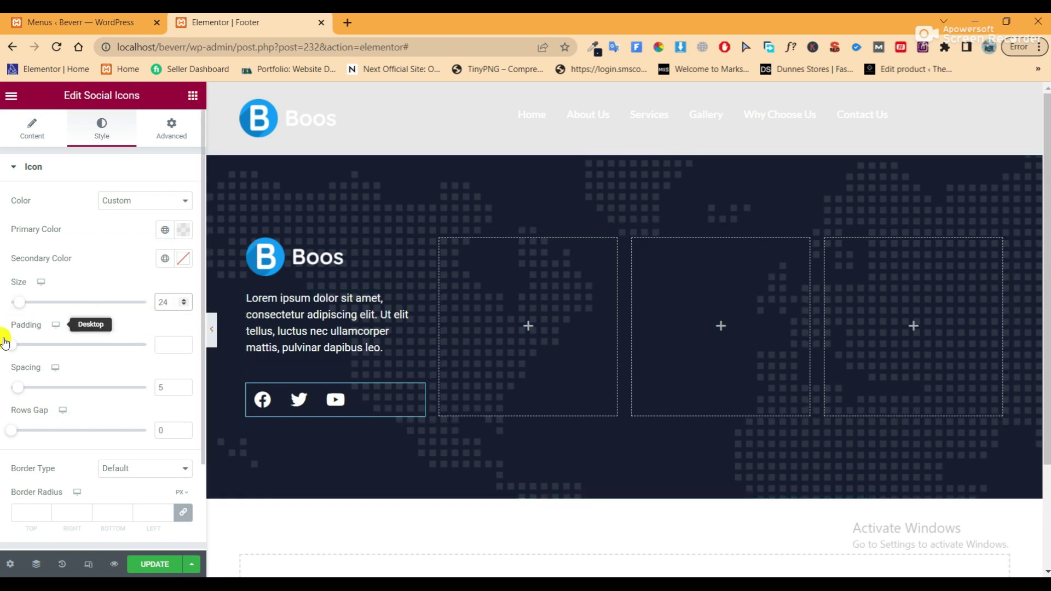
drag(41, 346, 6, 347)
double_click(159, 344)
drag(140, 349, 163, 344)
double_click(160, 345)
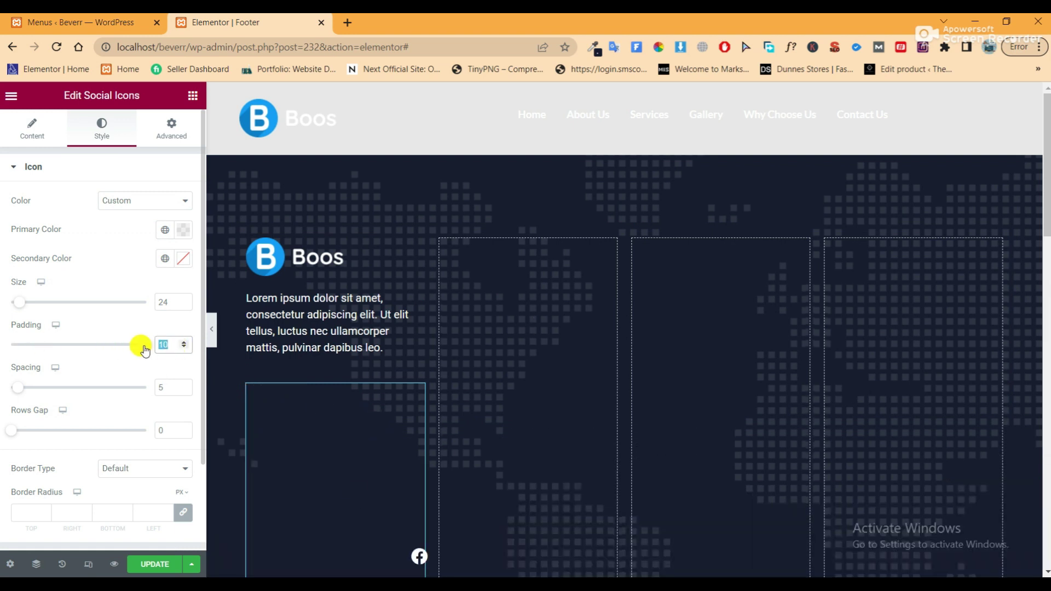
text(1)
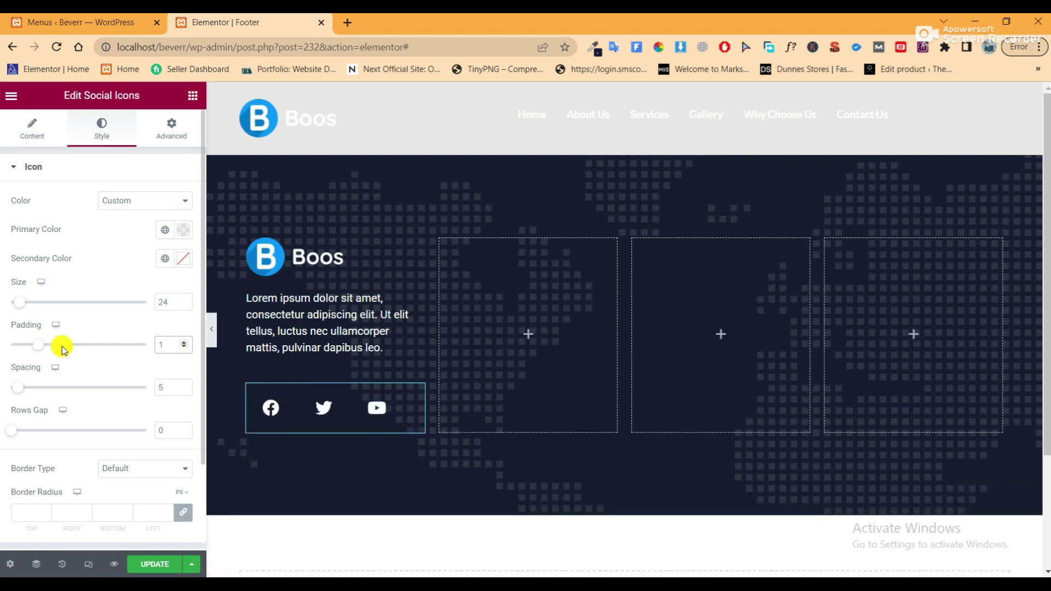
drag(31, 345, 24, 350)
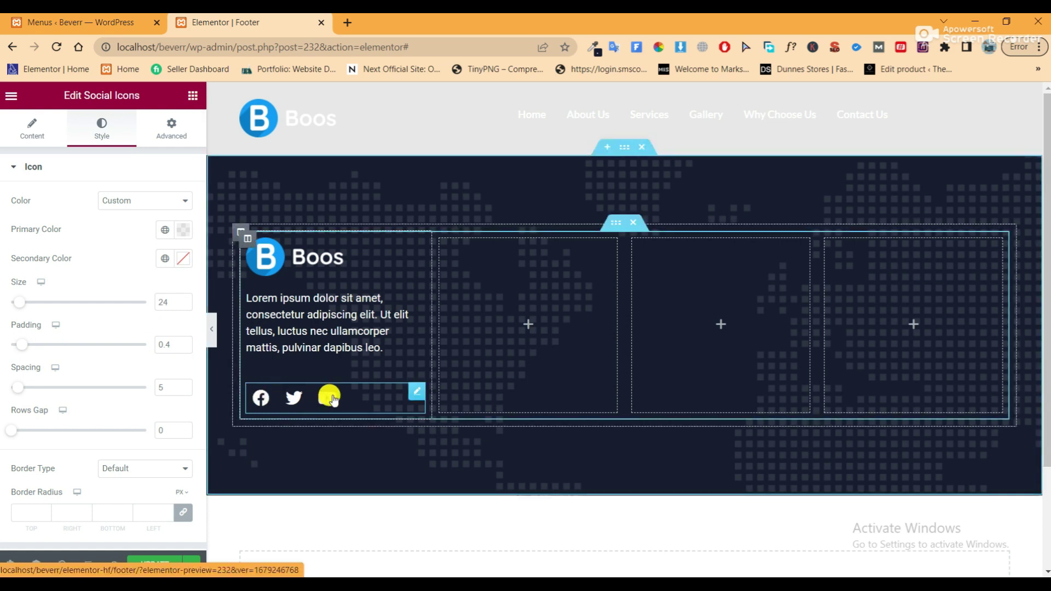
Set the icons' hover secondary colour to the blue Accent and add a heading to column two
scroll(131, 320, down, 2)
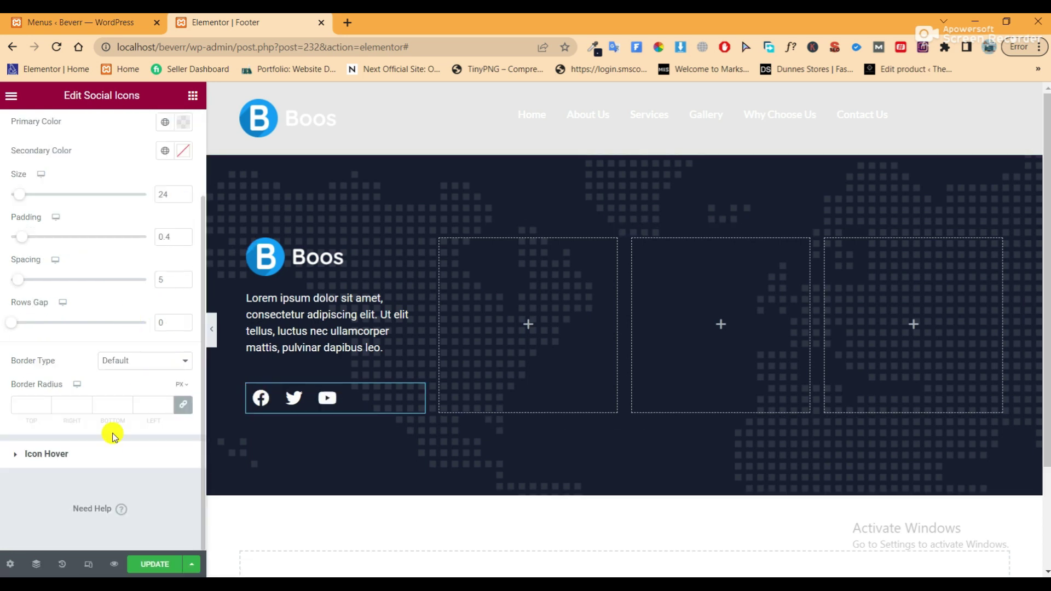
click(109, 458)
click(165, 236)
click(165, 236)
click(167, 267)
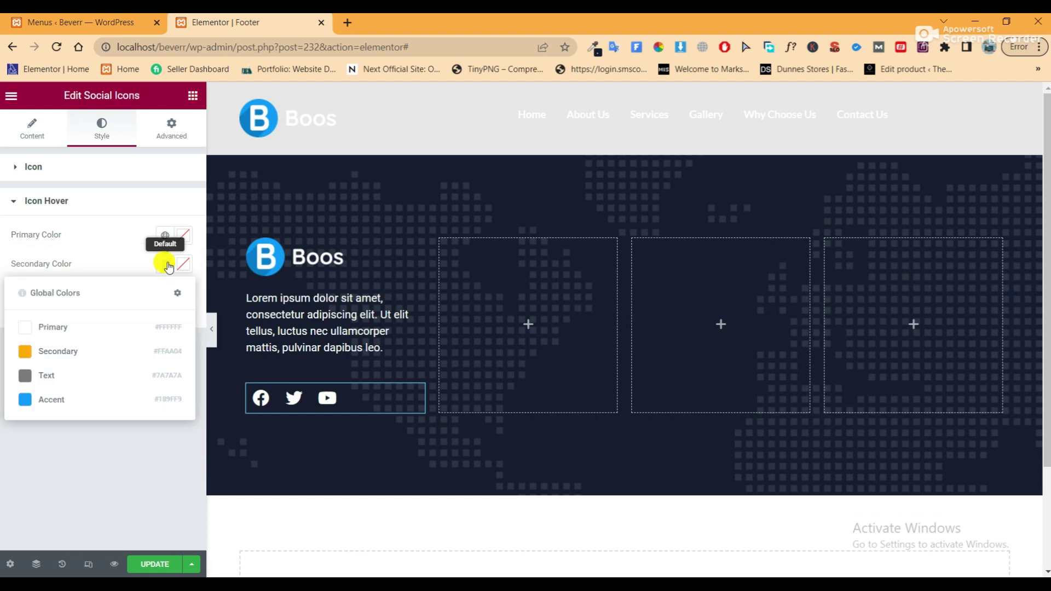
click(90, 400)
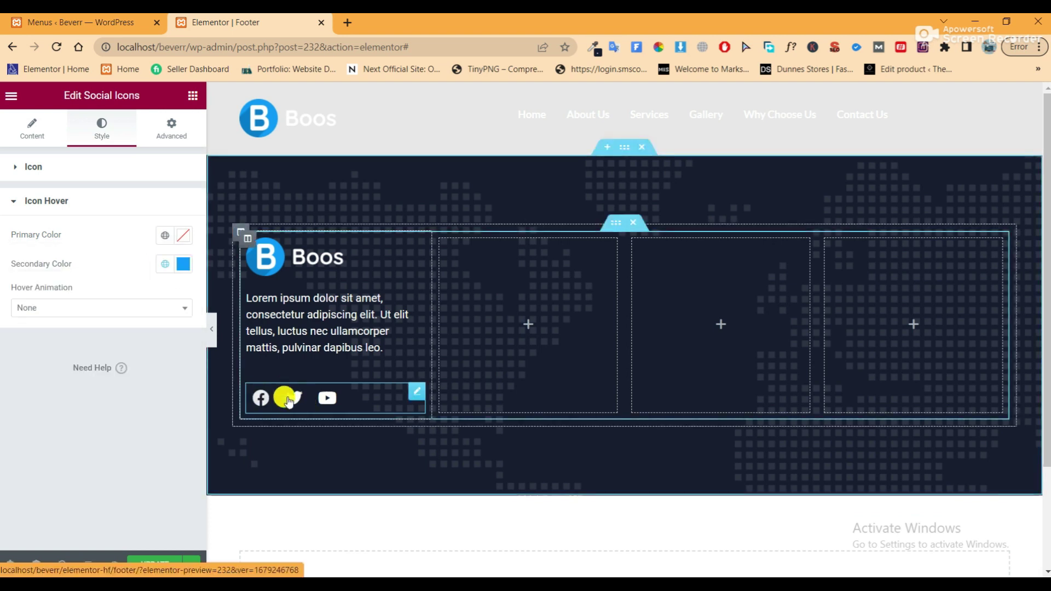
click(213, 340)
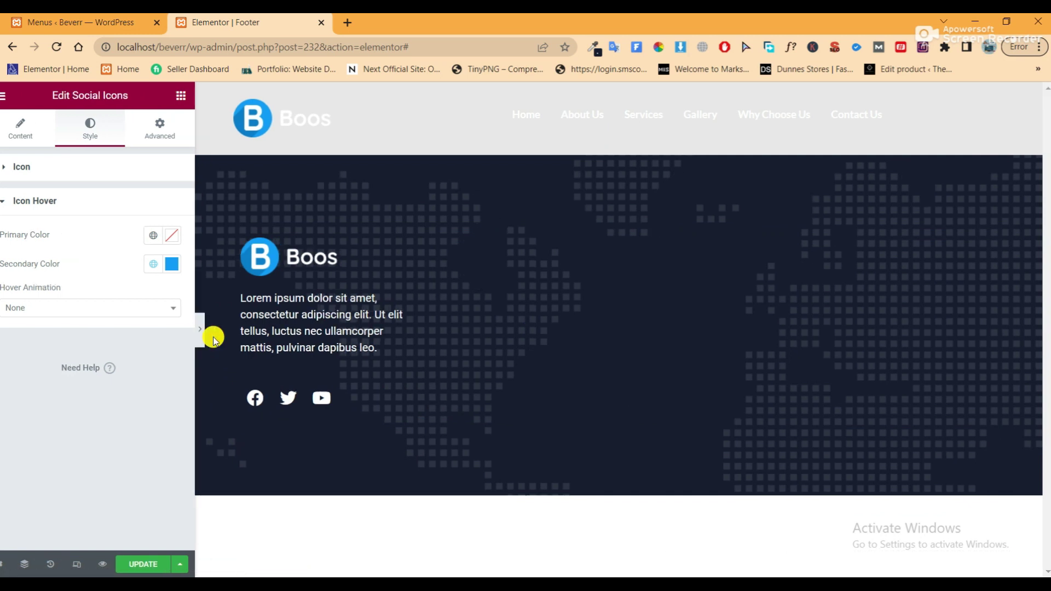
click(5, 329)
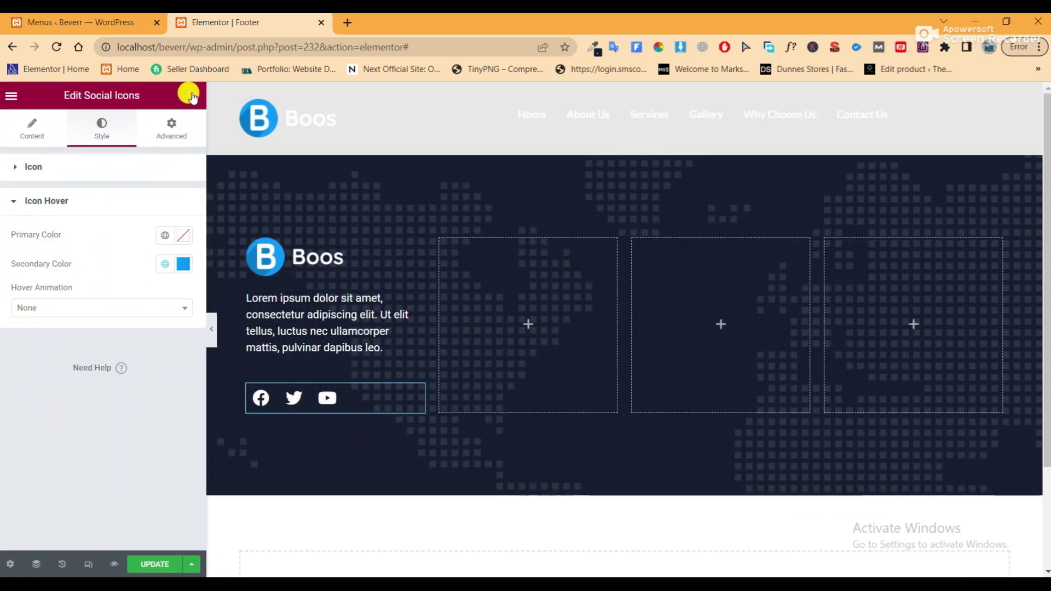
click(192, 97)
drag(148, 262, 492, 275)
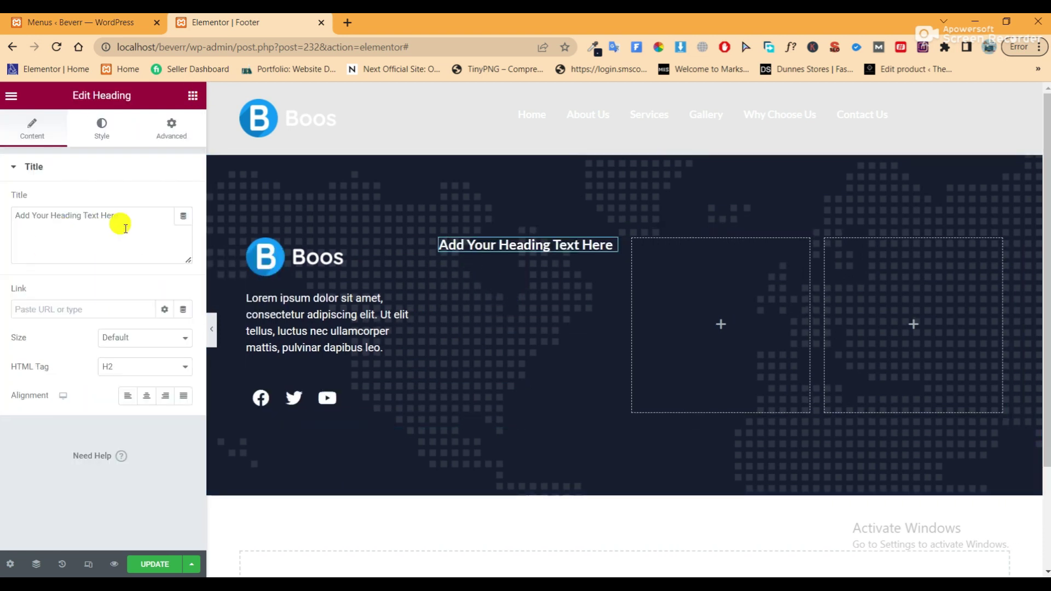
Title the second column's heading 'Our Company', add an Icon List beneath it and remove list item #2
drag(131, 221, 1, 225)
text(Our Company)
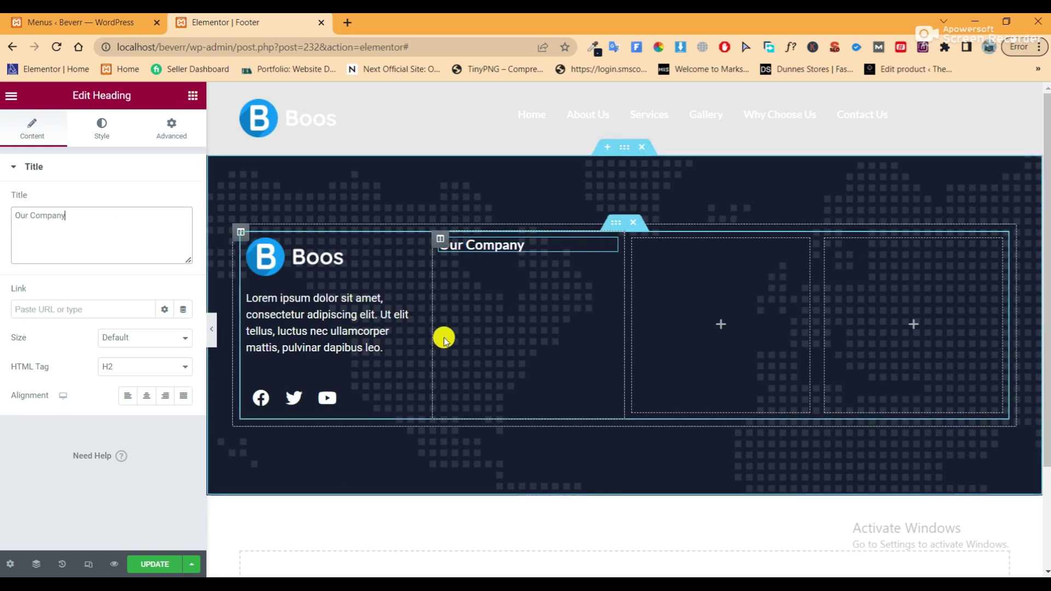
click(187, 97)
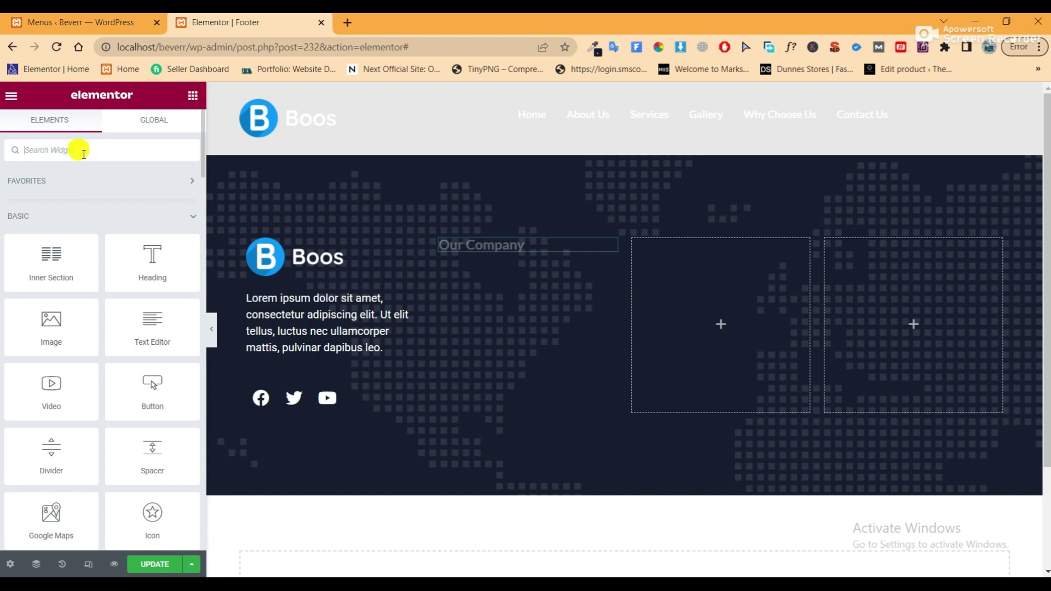
text(icon)
drag(46, 267, 477, 247)
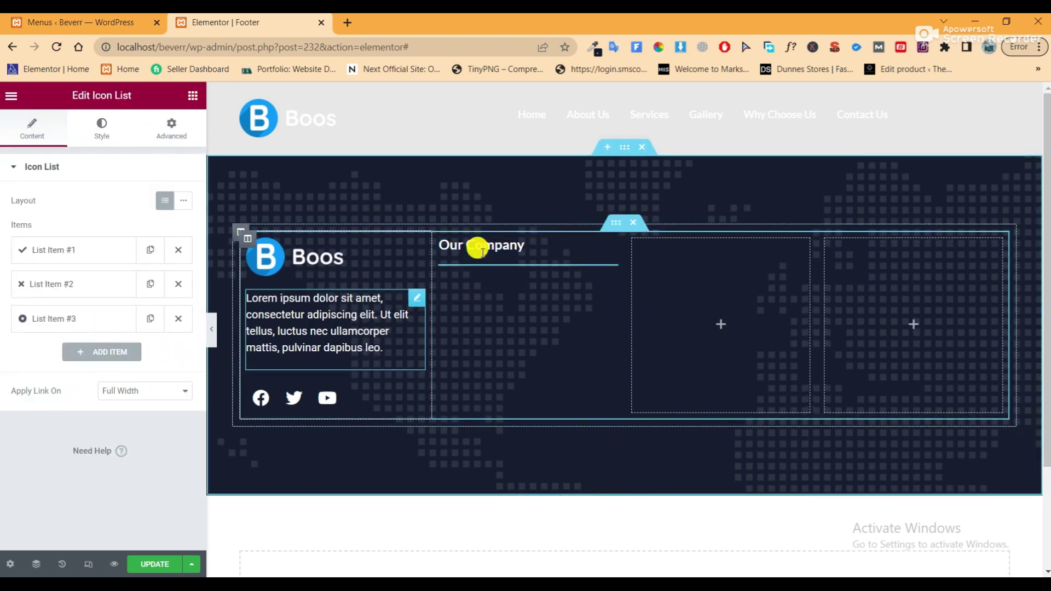
click(178, 280)
Remove list item #3 and give the Our Company heading 24 px size with 29 px line height
click(178, 282)
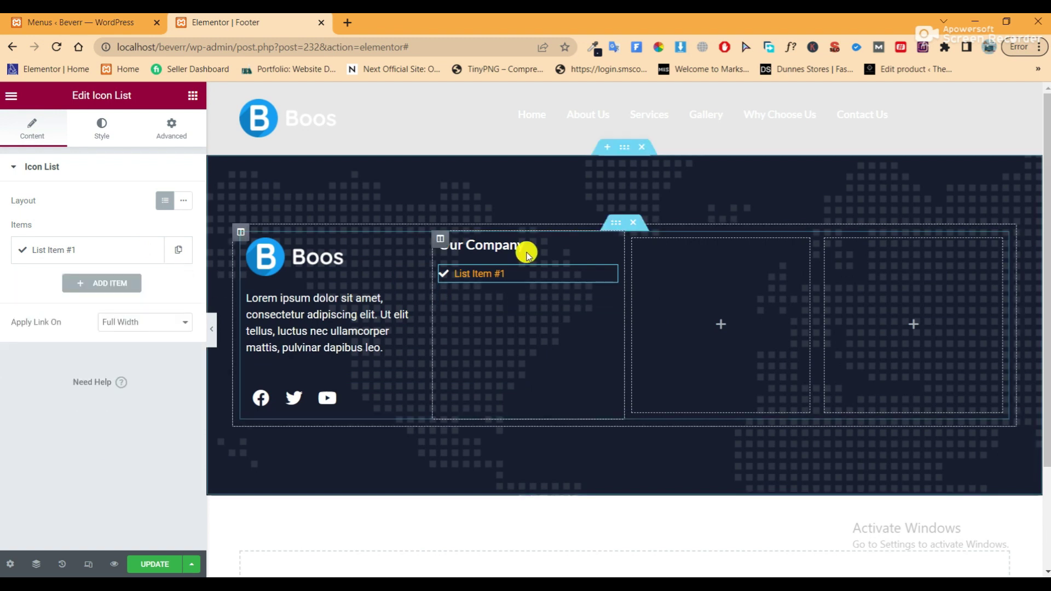
click(610, 249)
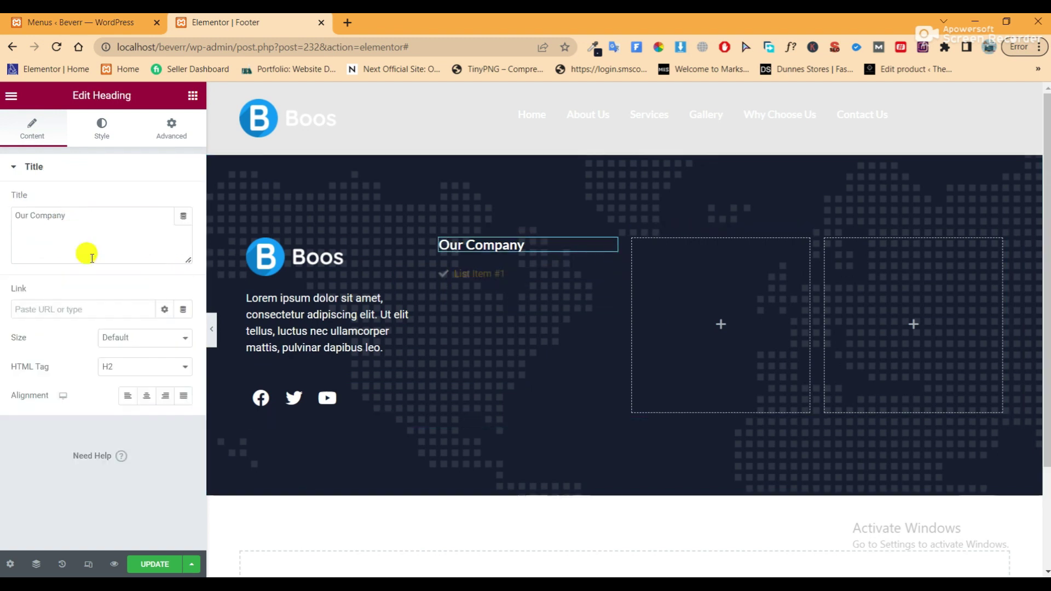
click(110, 130)
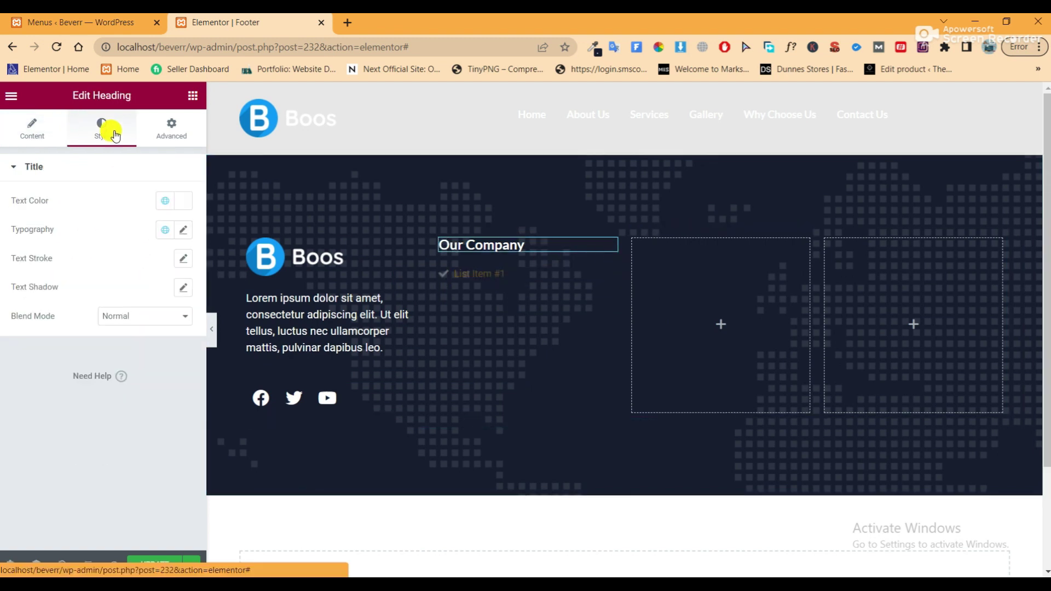
click(183, 230)
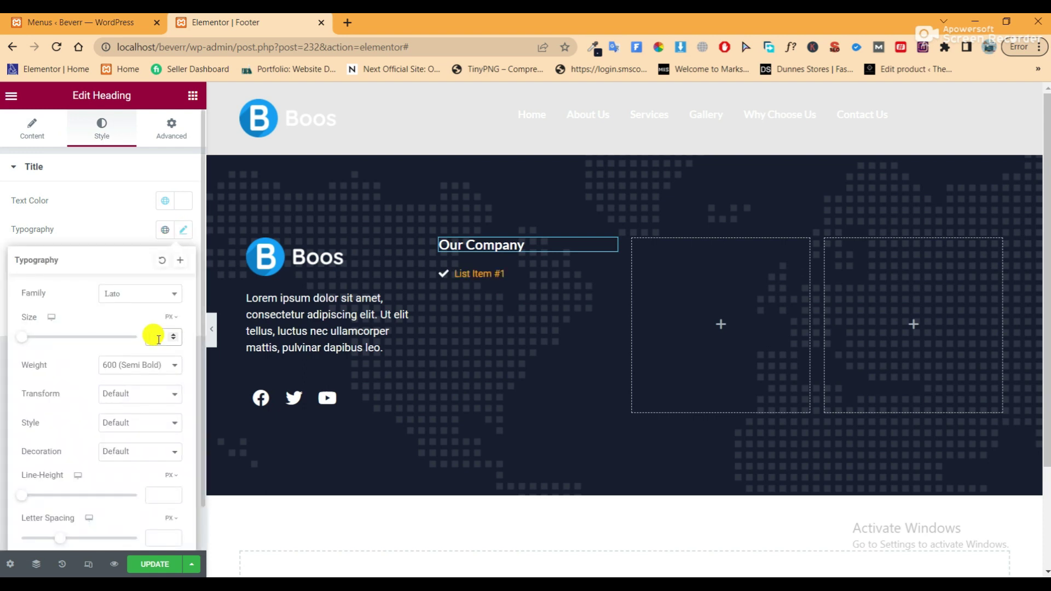
text(18)
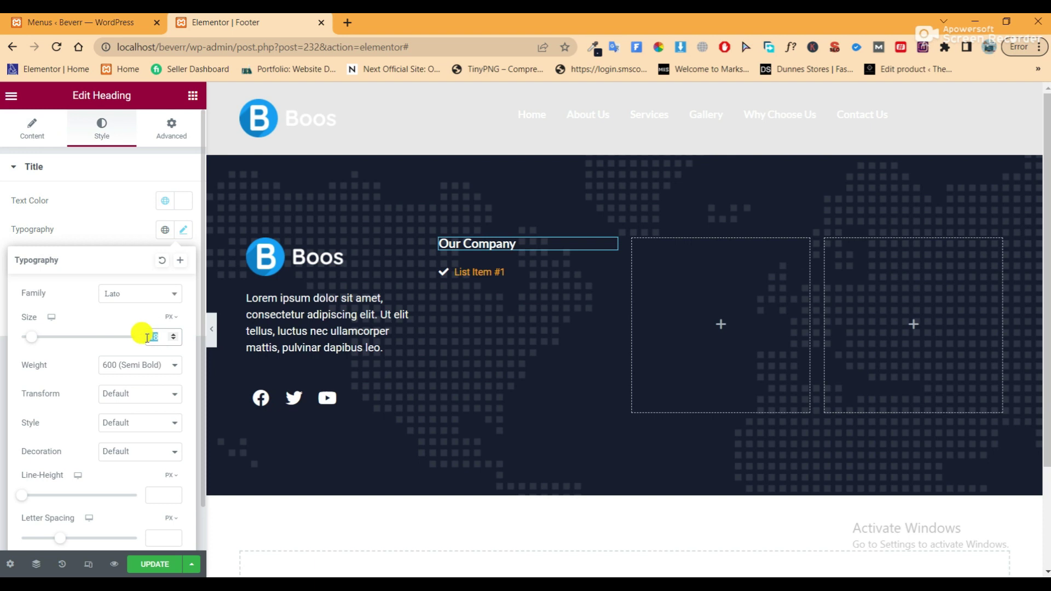
text(24)
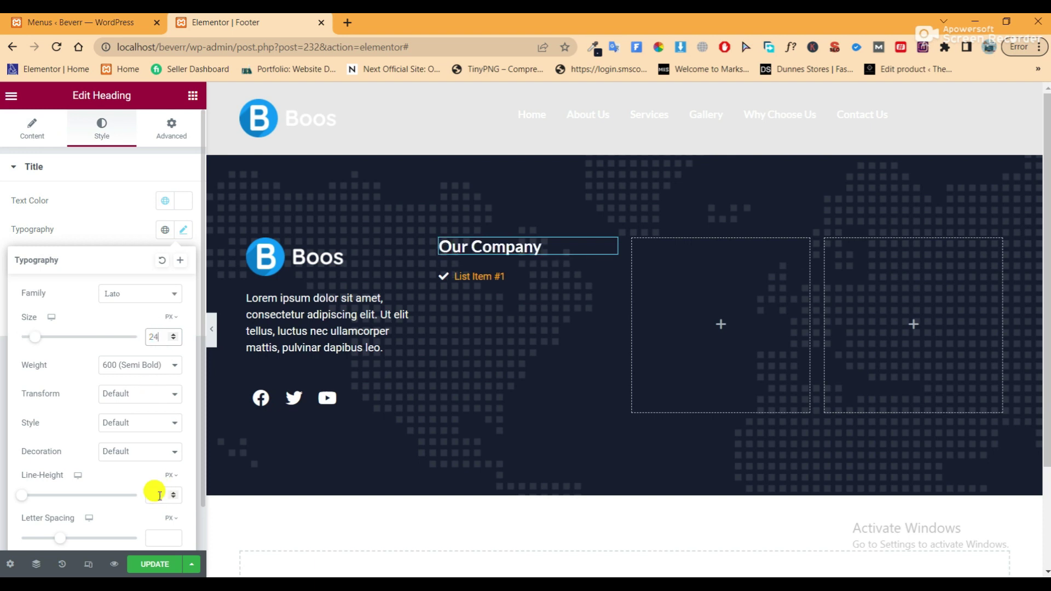
click(159, 494)
text(29)
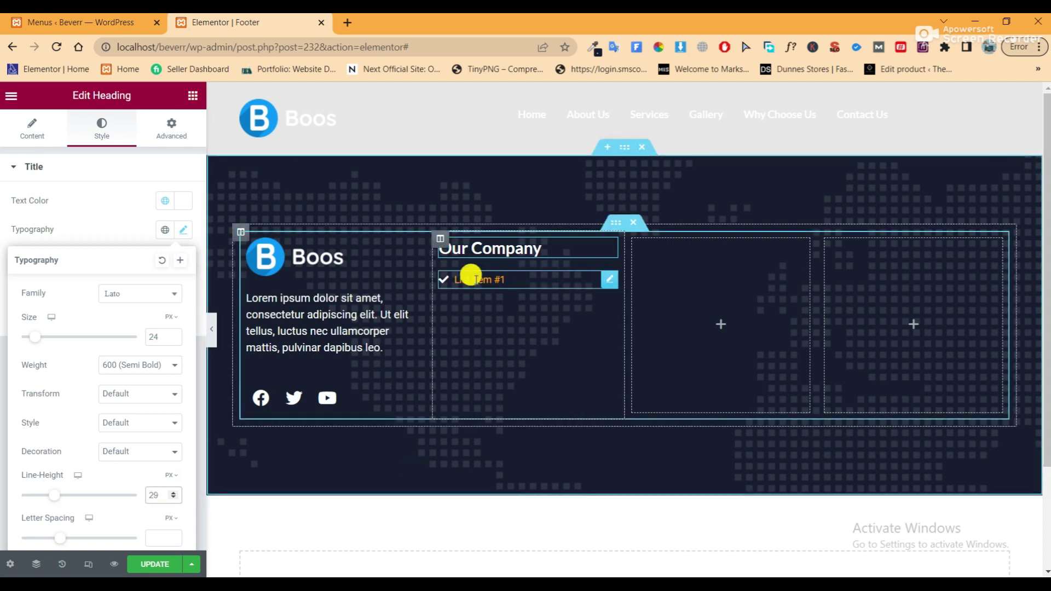
click(470, 277)
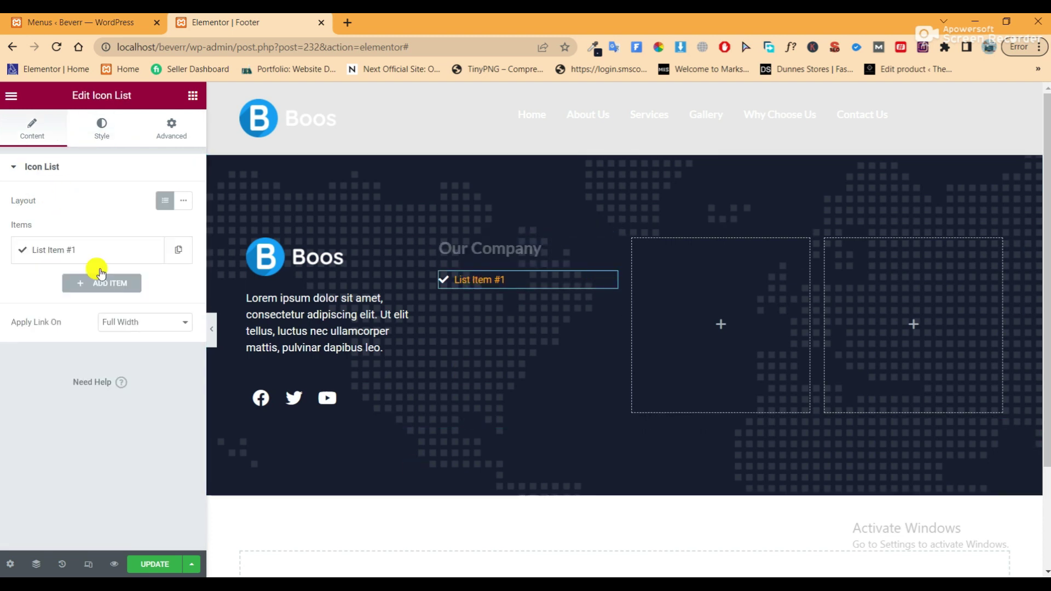
Rename the first list item to 'Home' and give it a right-chevron icon
click(90, 252)
mouse_move(113, 374)
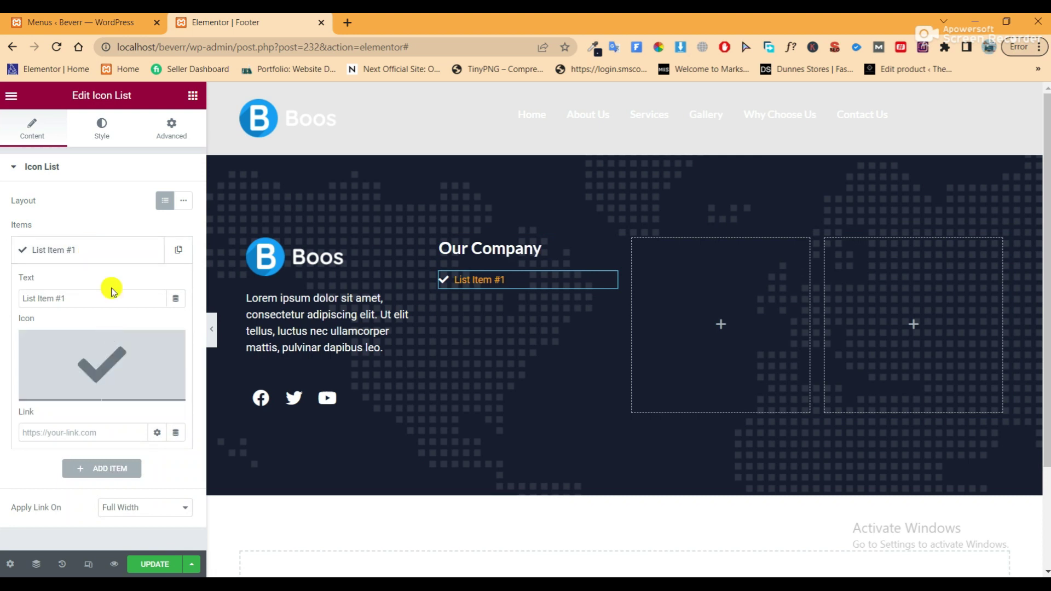
drag(105, 298, 5, 301)
text(Home)
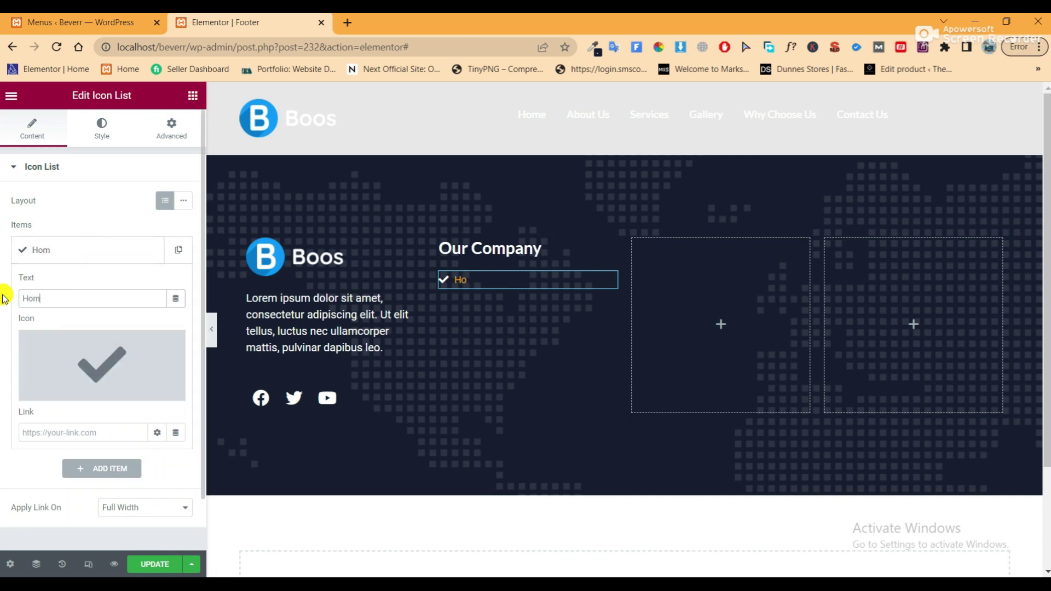
click(84, 347)
click(754, 442)
click(867, 564)
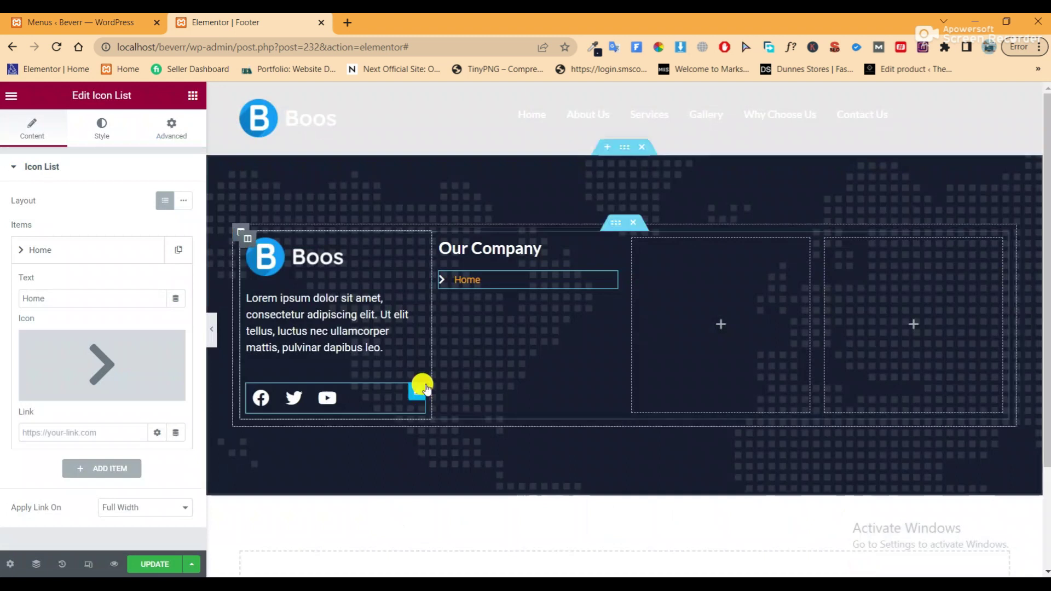
Make the list text white with an Accent blue hover colour
click(100, 129)
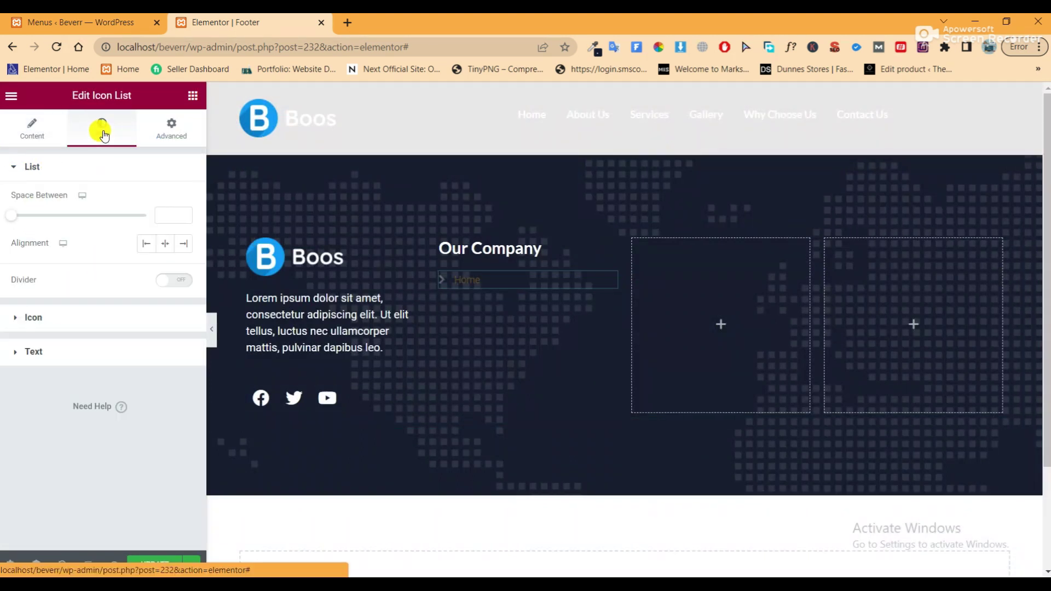
click(101, 322)
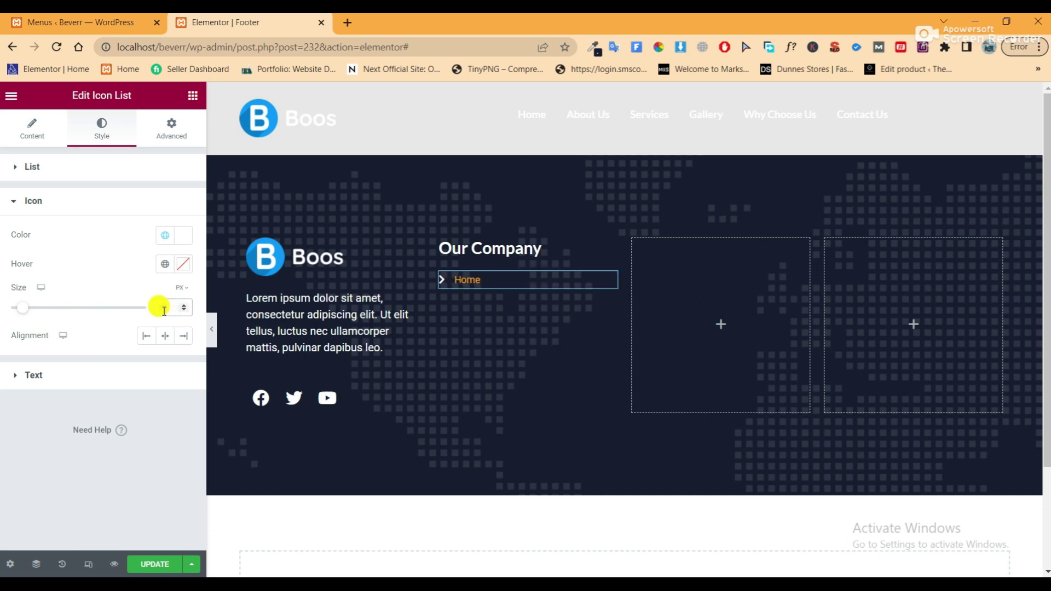
click(120, 379)
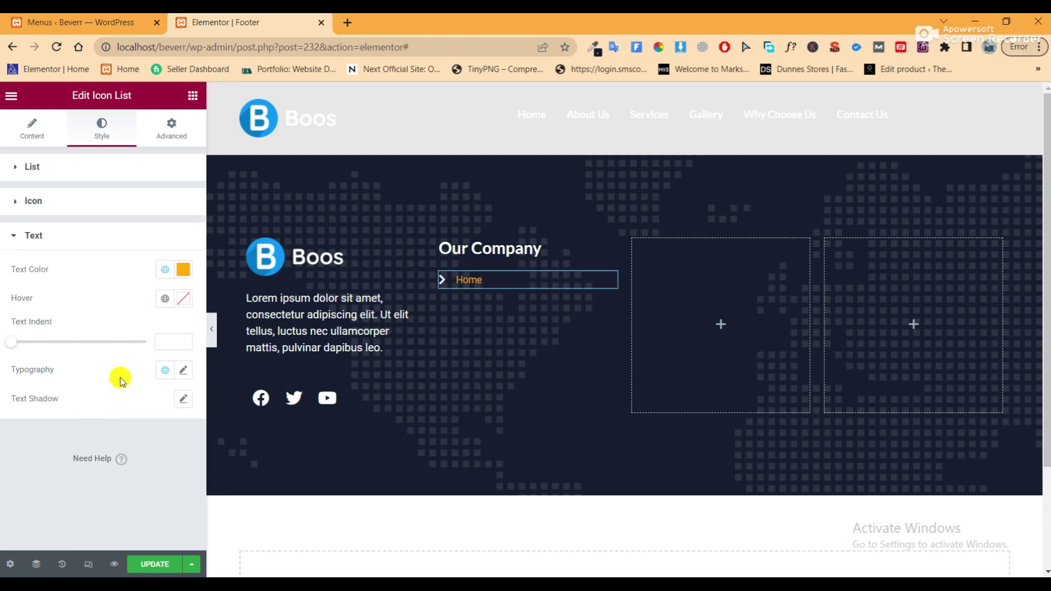
click(164, 270)
click(109, 340)
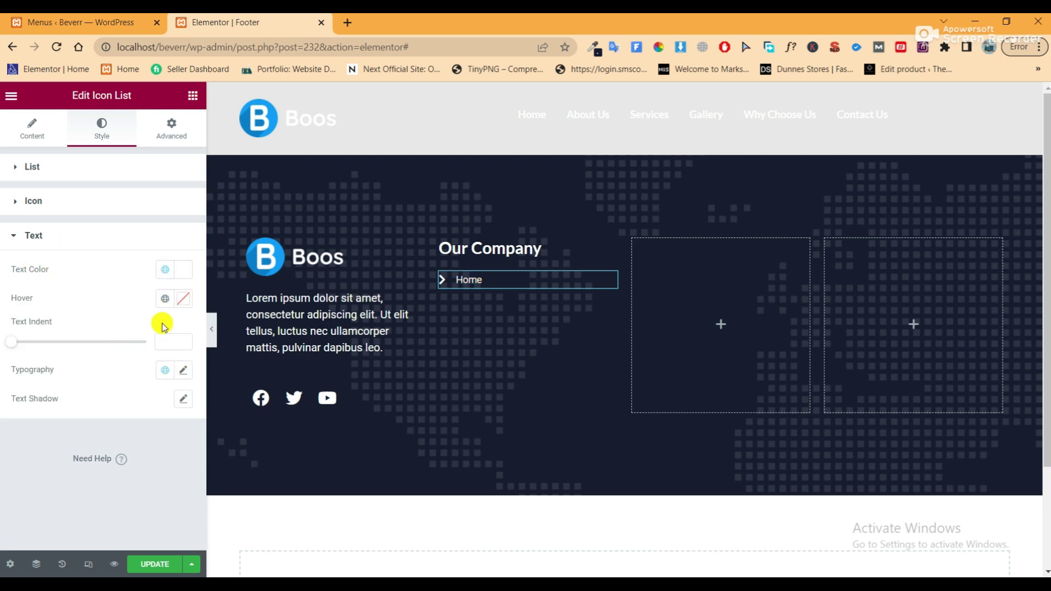
click(164, 299)
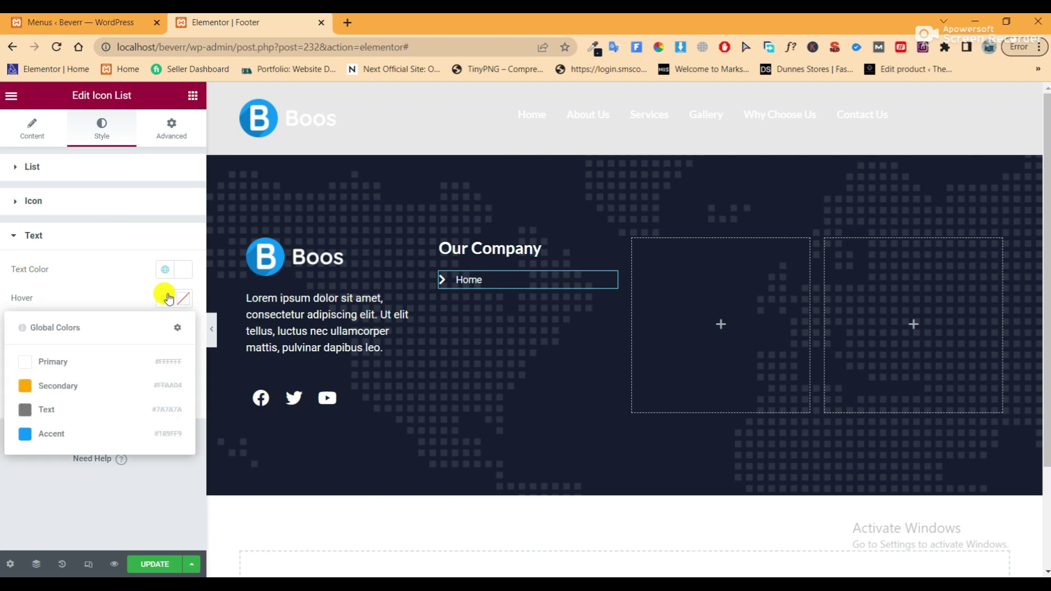
click(98, 432)
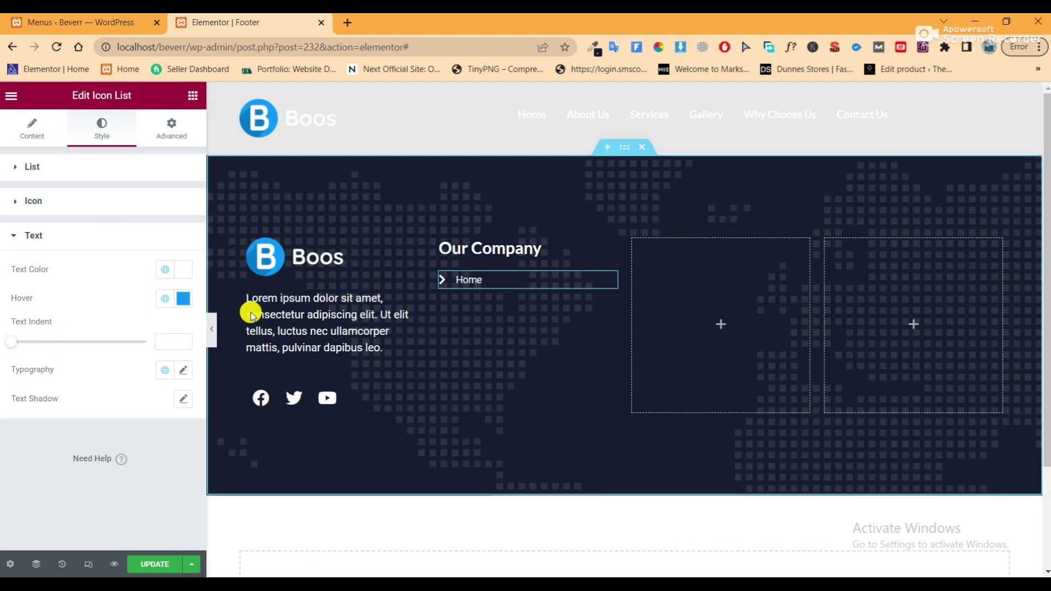
Set the icon hover colour to Accent blue and size the chevron icon to 14 px
click(91, 204)
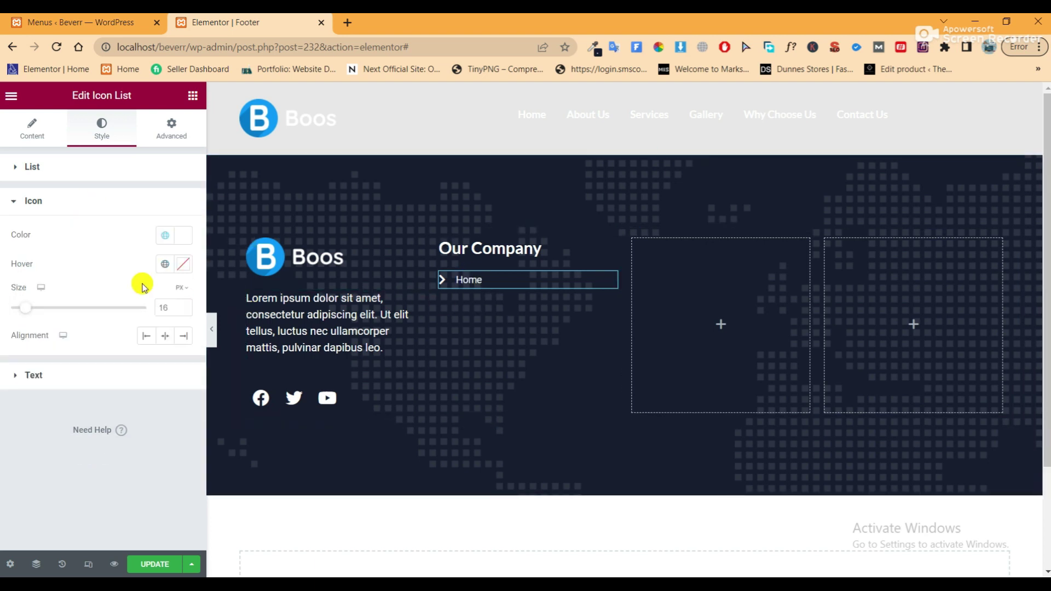
click(165, 264)
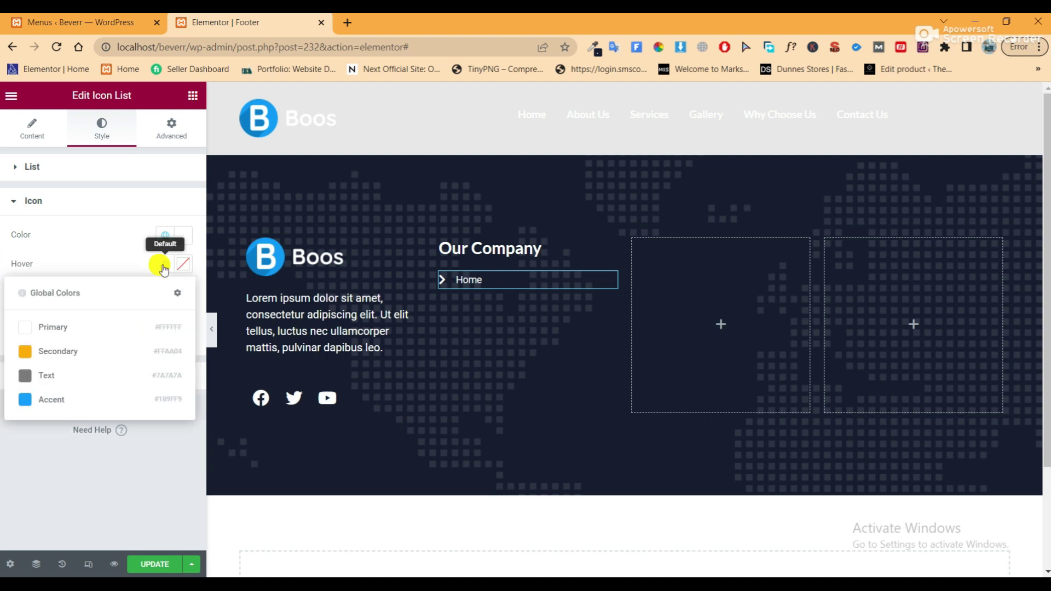
click(86, 397)
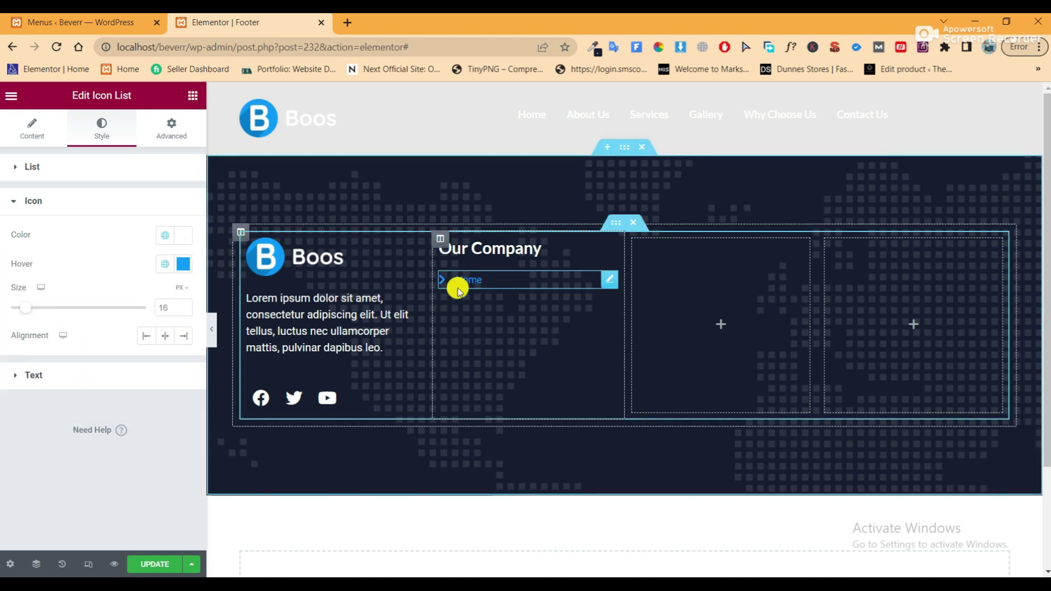
click(80, 384)
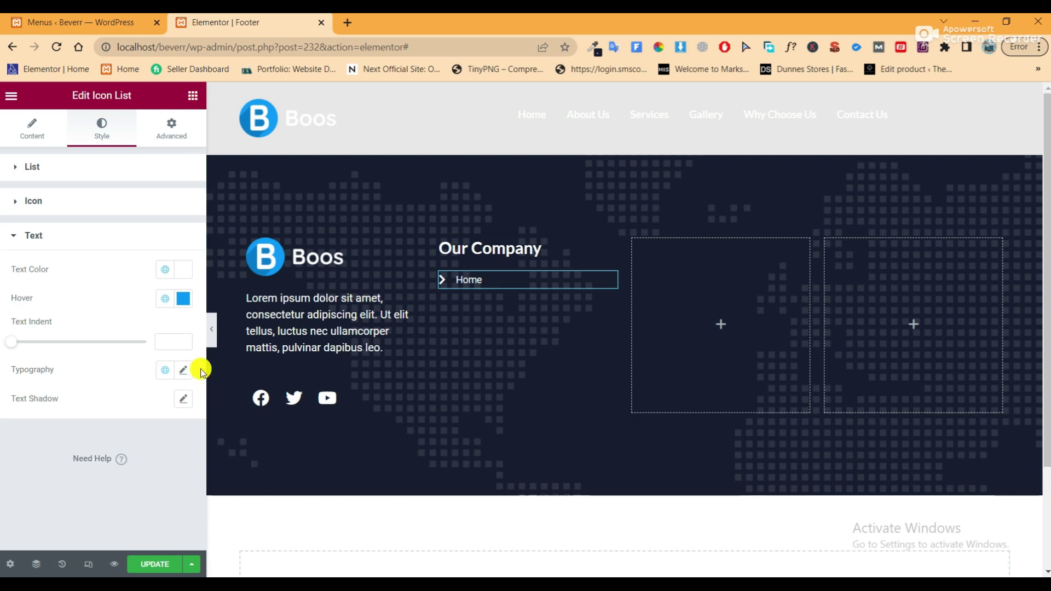
click(183, 372)
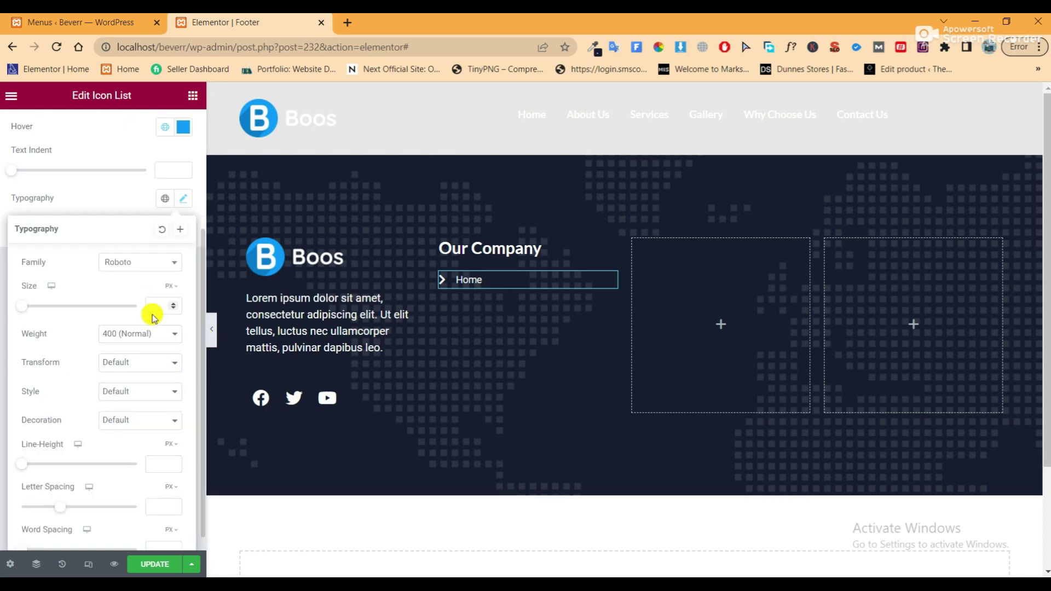
scroll(153, 313, up, 3)
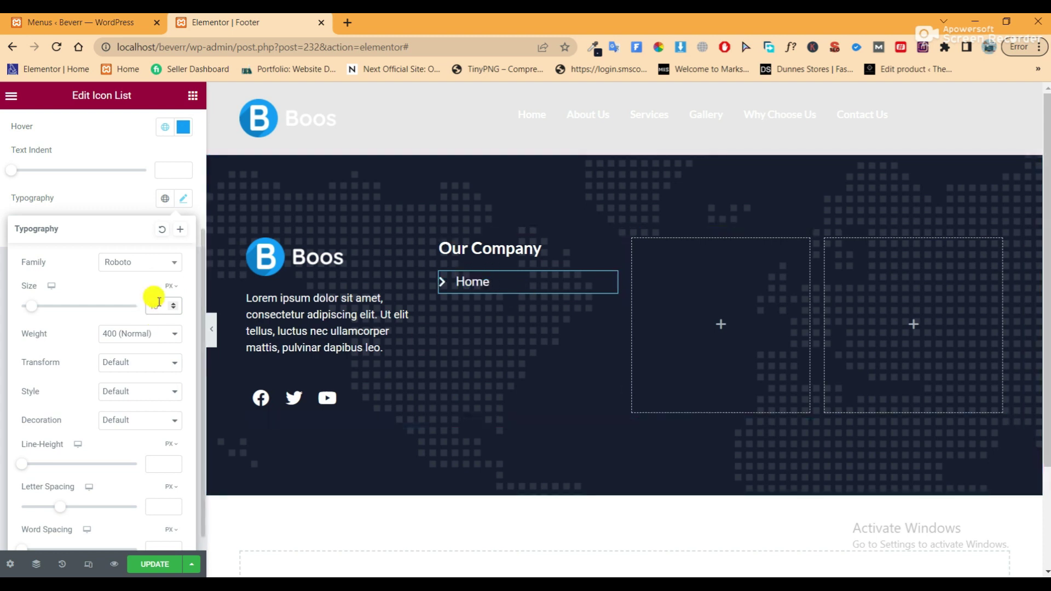
scroll(156, 306, down, 1)
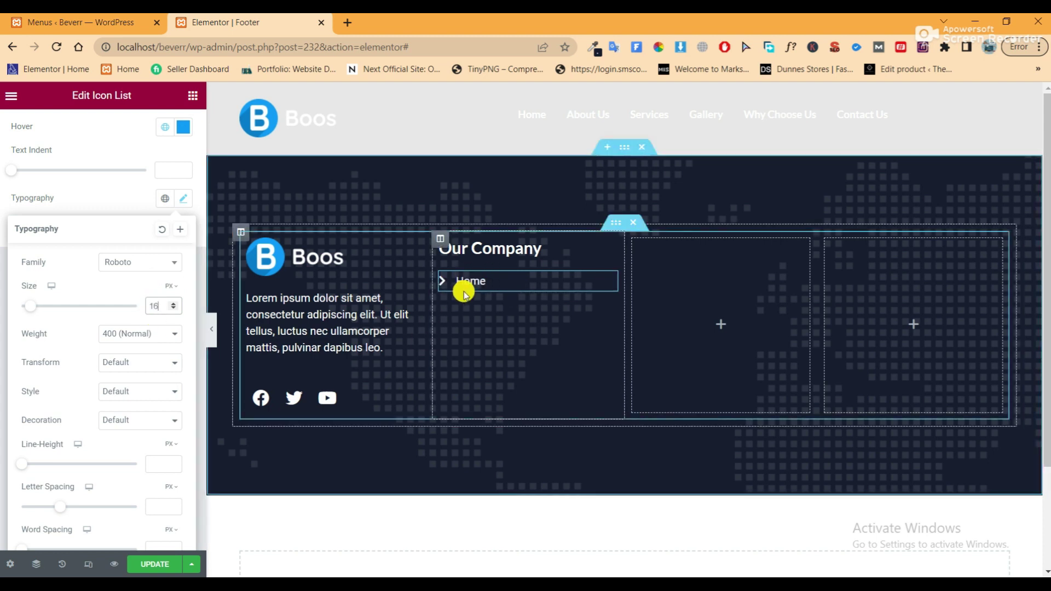
scroll(139, 208, up, 3)
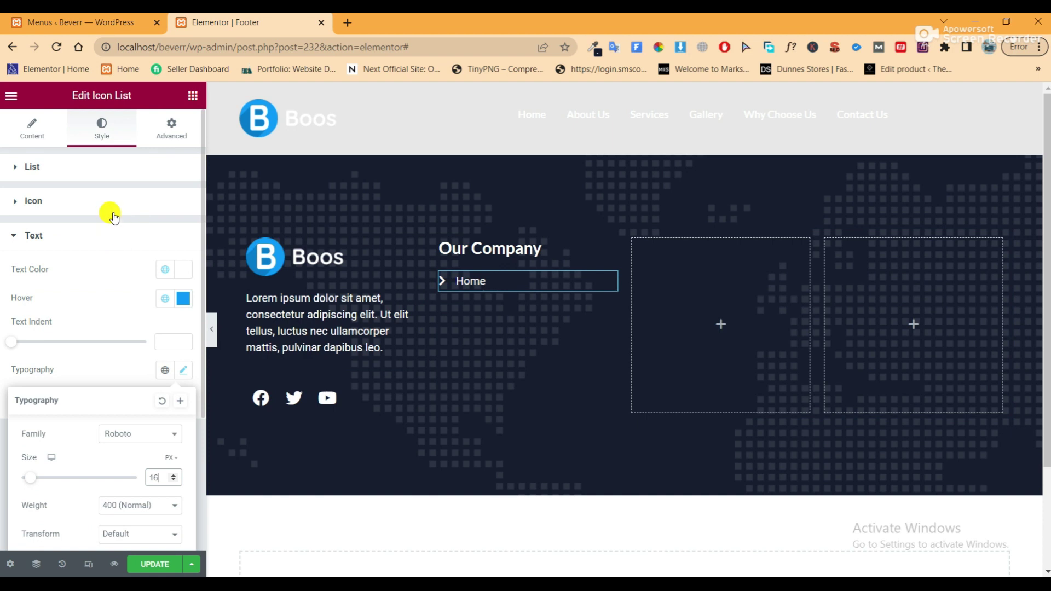
click(112, 213)
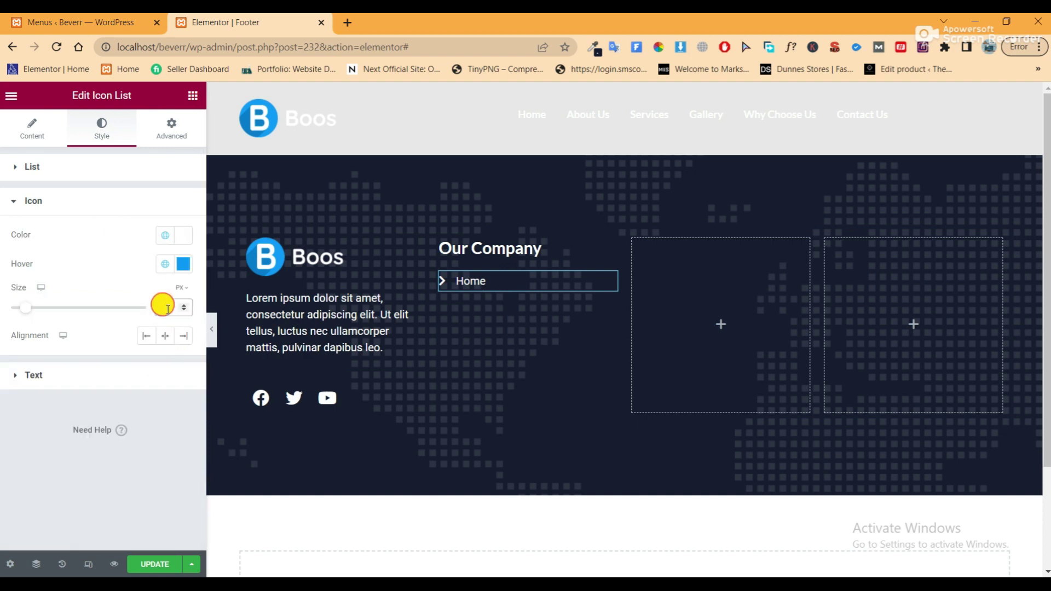
scroll(166, 310, down, 2)
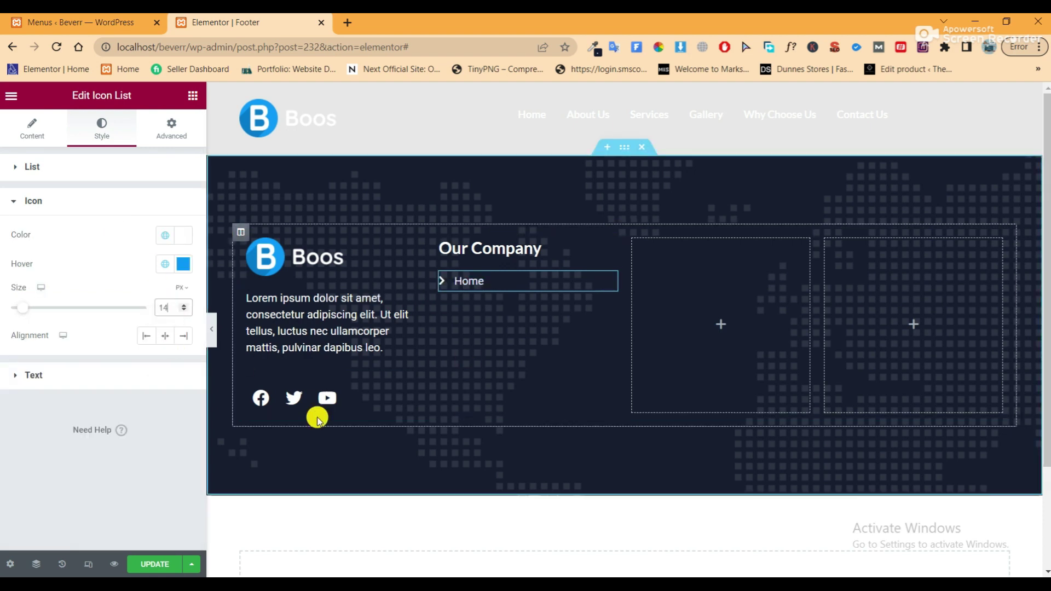
click(60, 202)
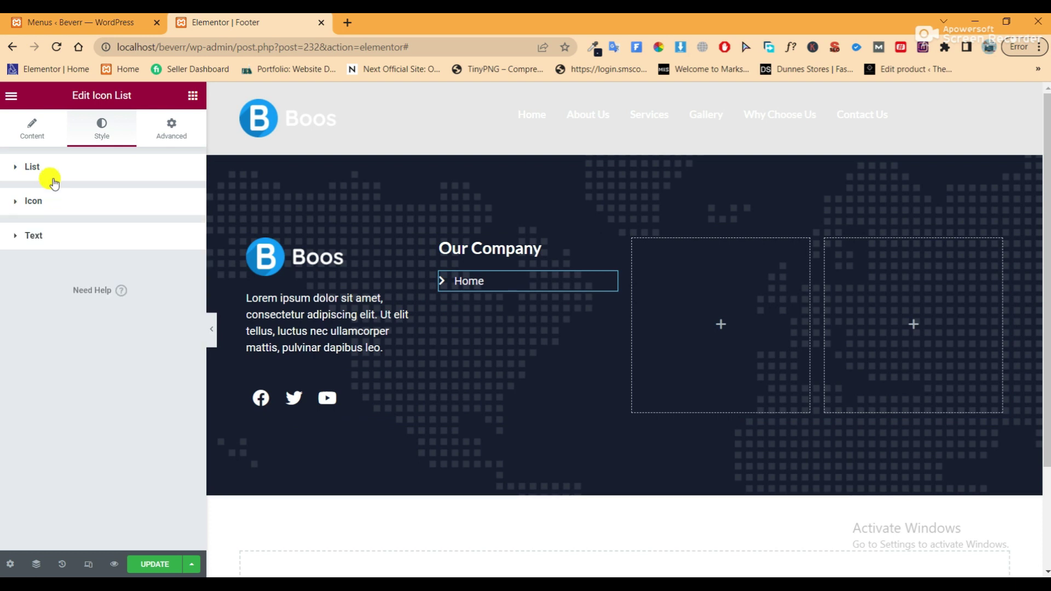
Duplicate the Home item to add 'services' and 'About Us' list items
click(21, 135)
click(181, 258)
click(77, 284)
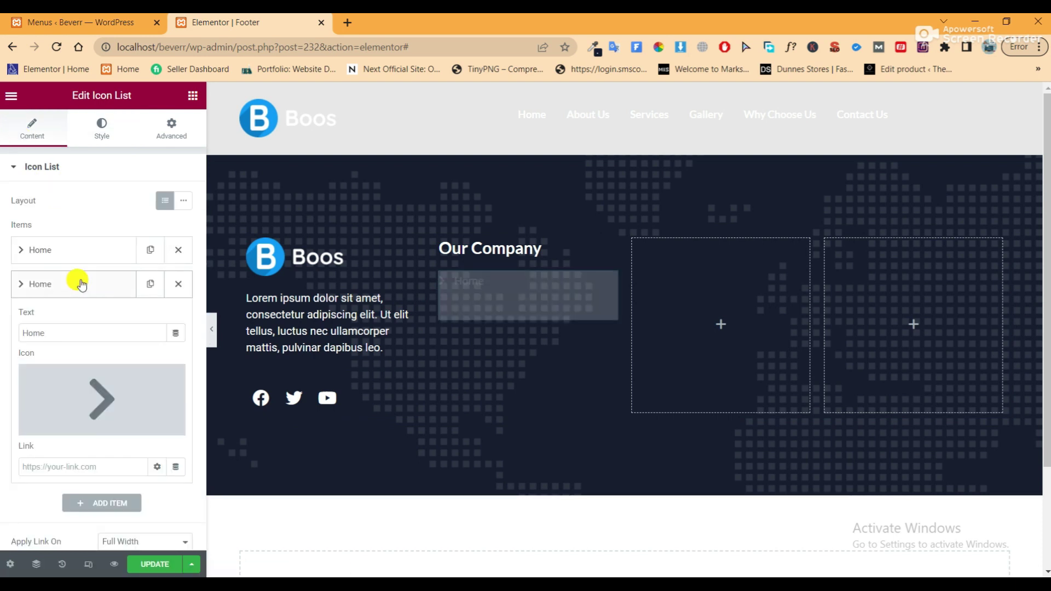
drag(47, 333, 14, 337)
text(services)
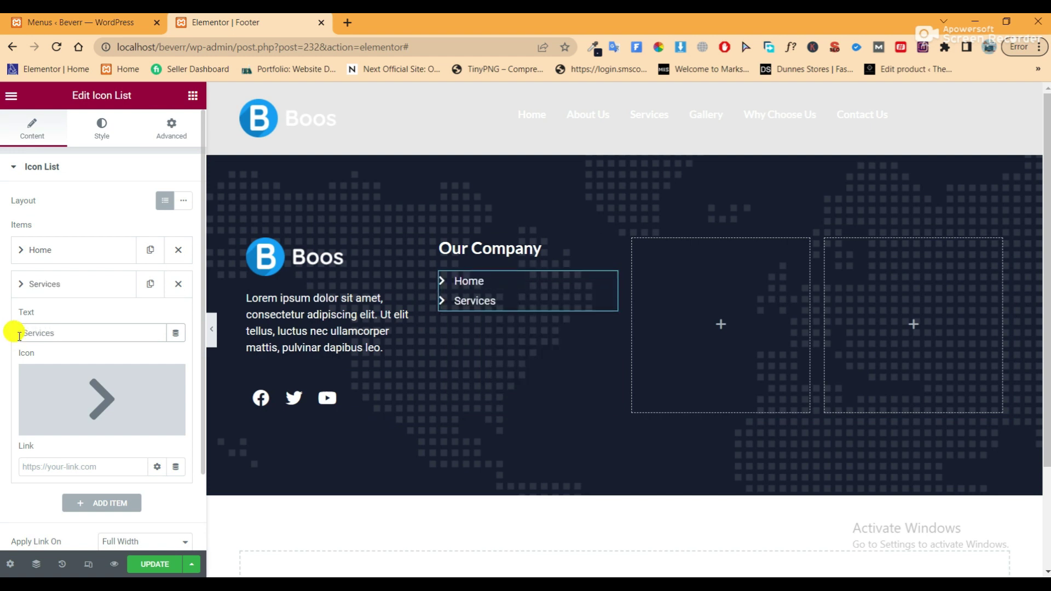
click(50, 289)
click(150, 284)
click(63, 323)
drag(58, 368, 1, 369)
text(Ab)
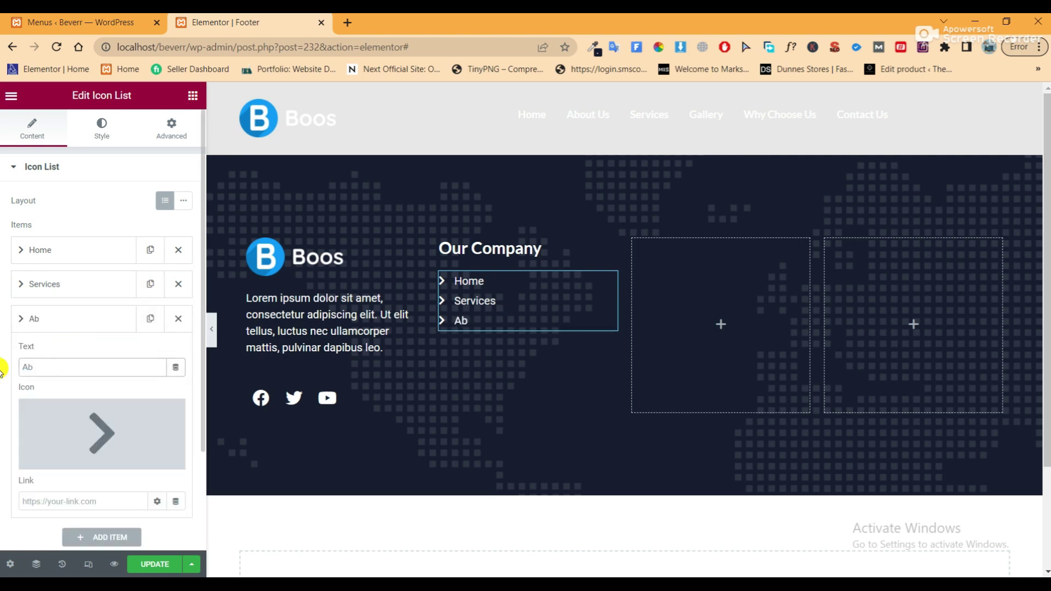
text(out Us)
click(41, 319)
Add 'Our Gallery' and 'Contact Us' items as further duplicates
click(150, 319)
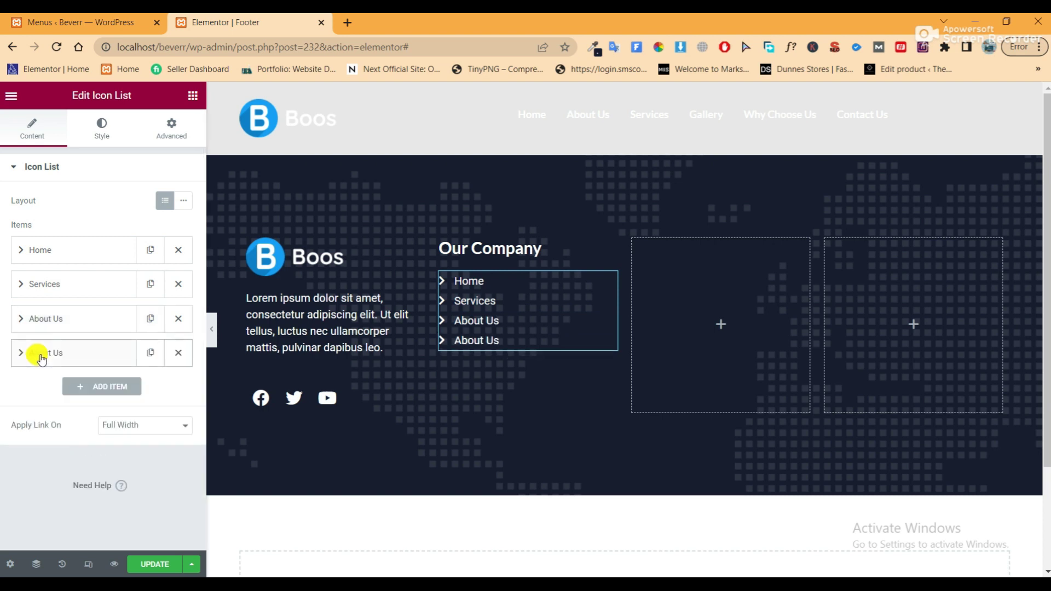
click(42, 357)
drag(22, 402, 52, 400)
text(Our Gallery)
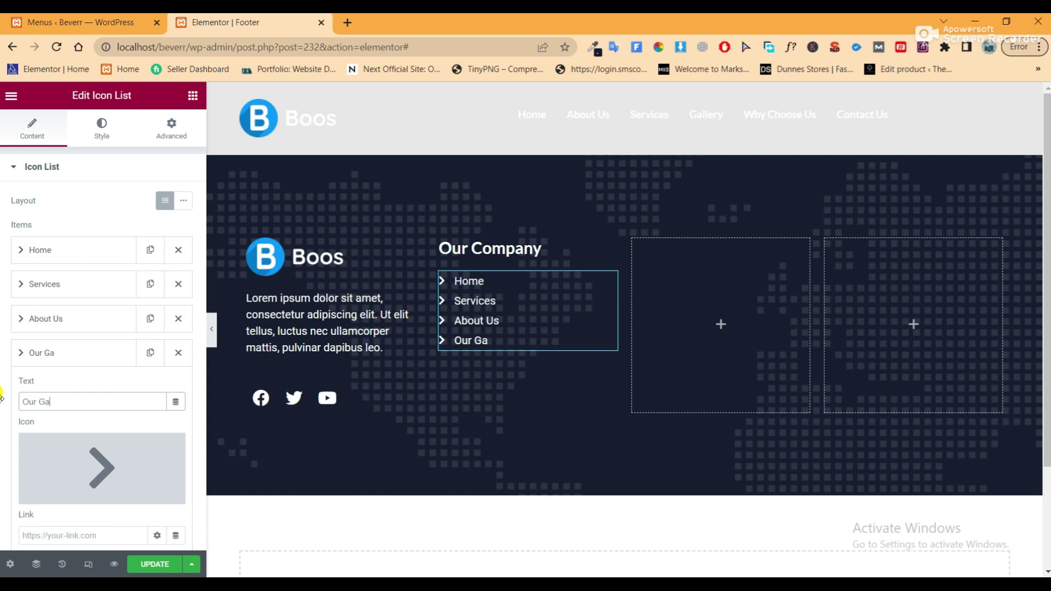
click(61, 353)
click(142, 356)
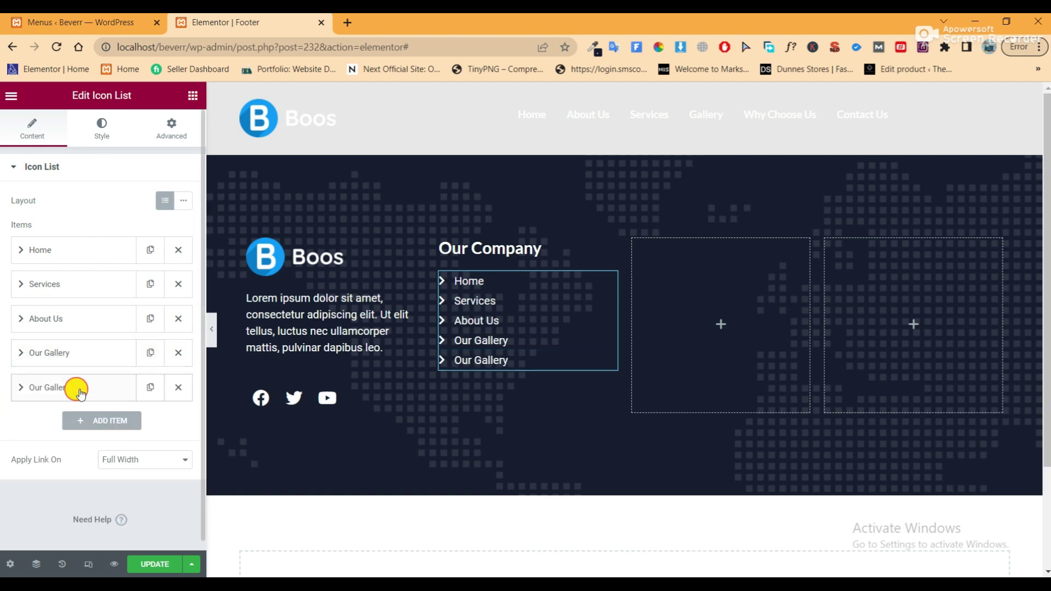
click(78, 389)
drag(73, 436, 17, 441)
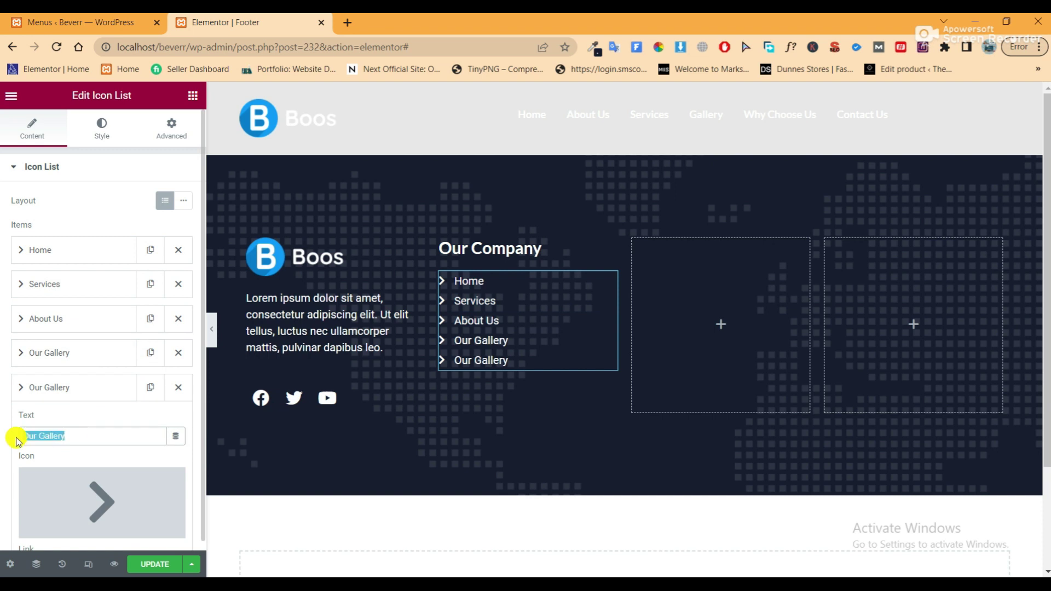
text(Contact Us)
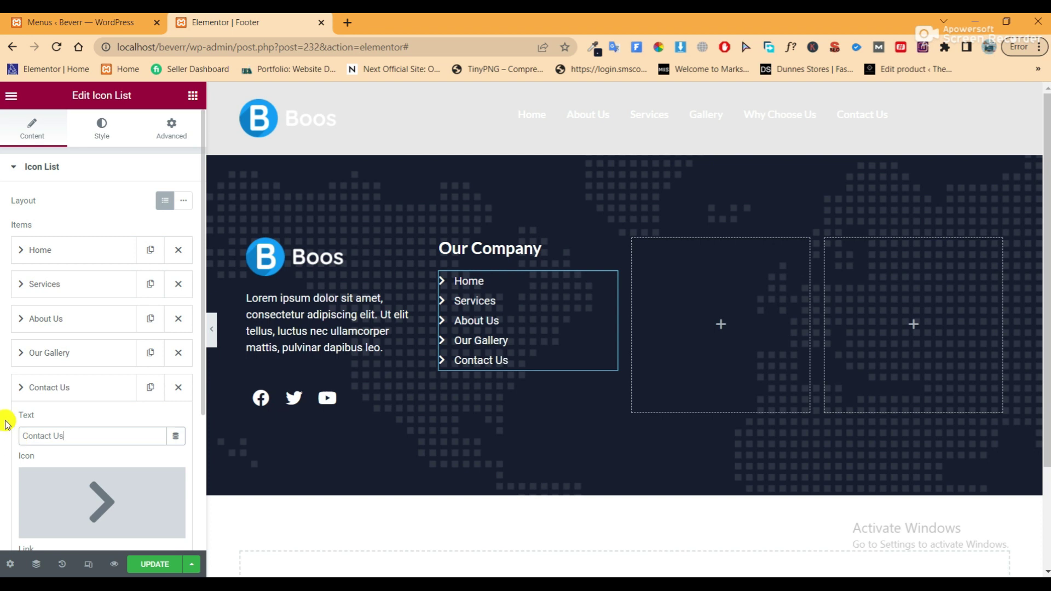
click(45, 387)
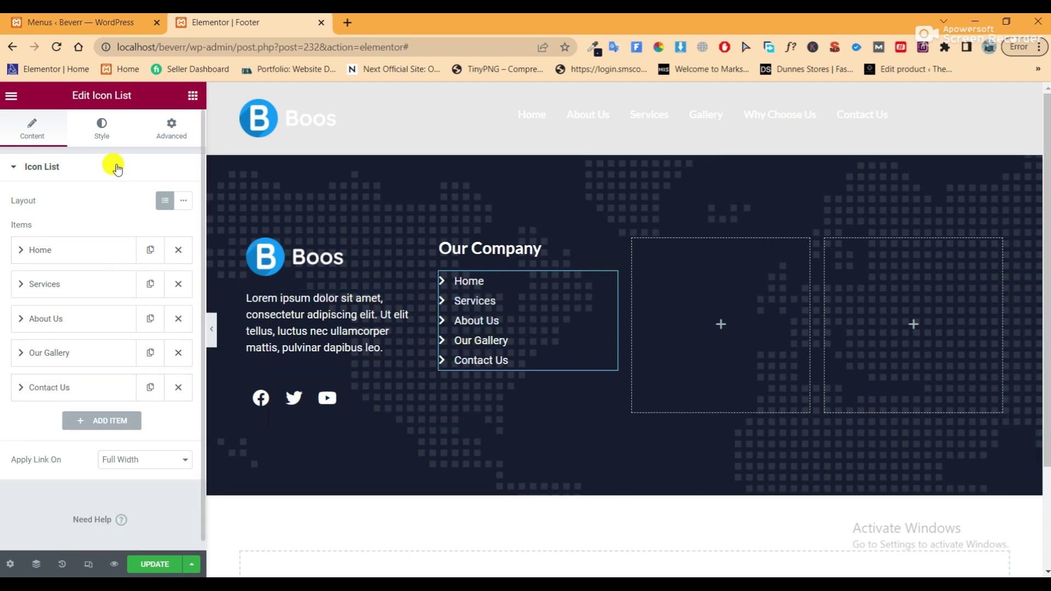
Raise the list's Space Between to about 10 px and preview the footer
click(101, 129)
drag(13, 216, 29, 221)
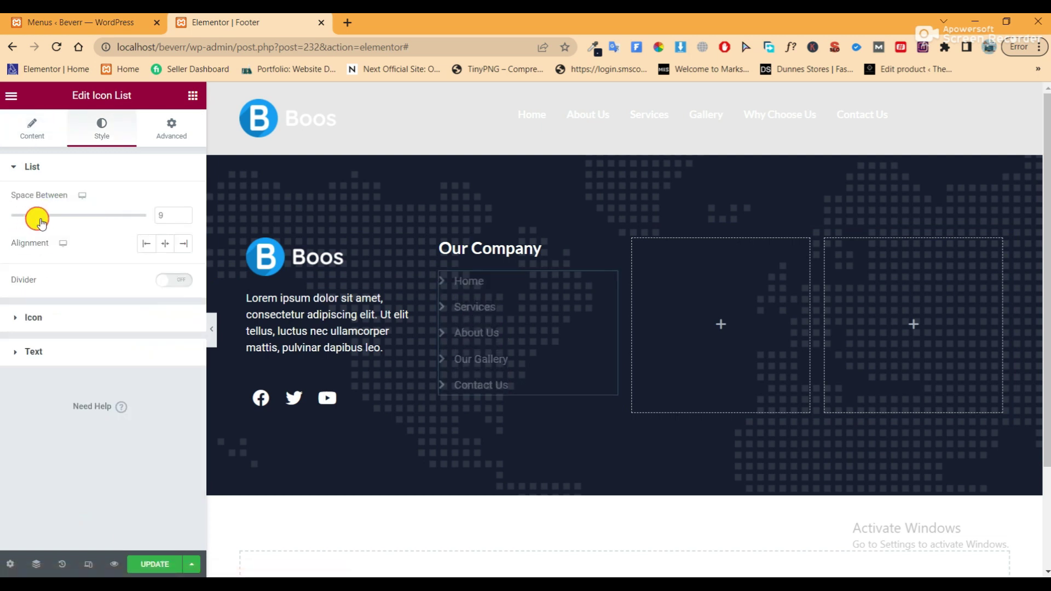
click(211, 329)
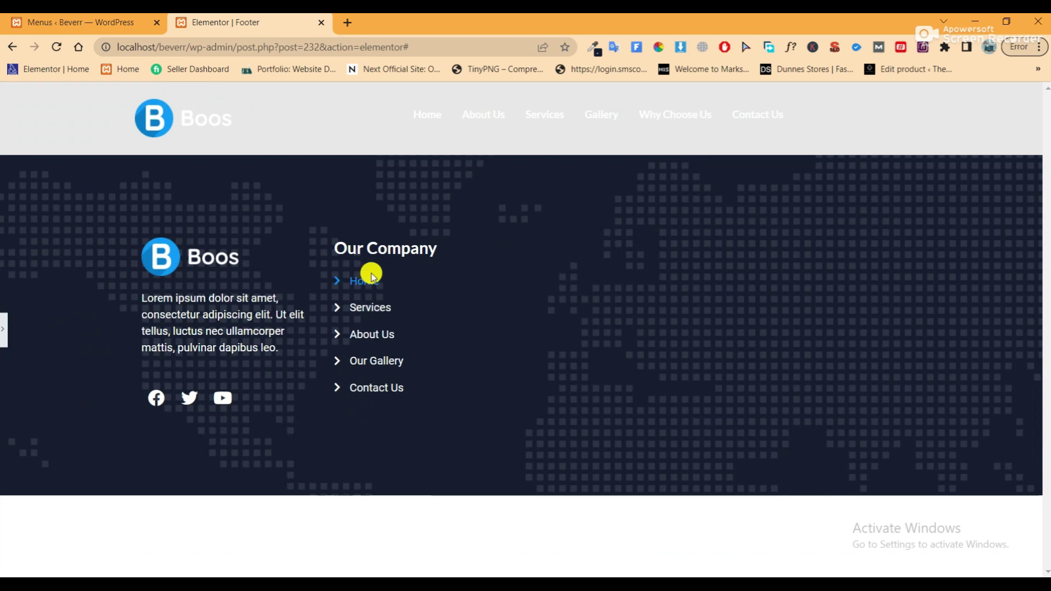
click(7, 331)
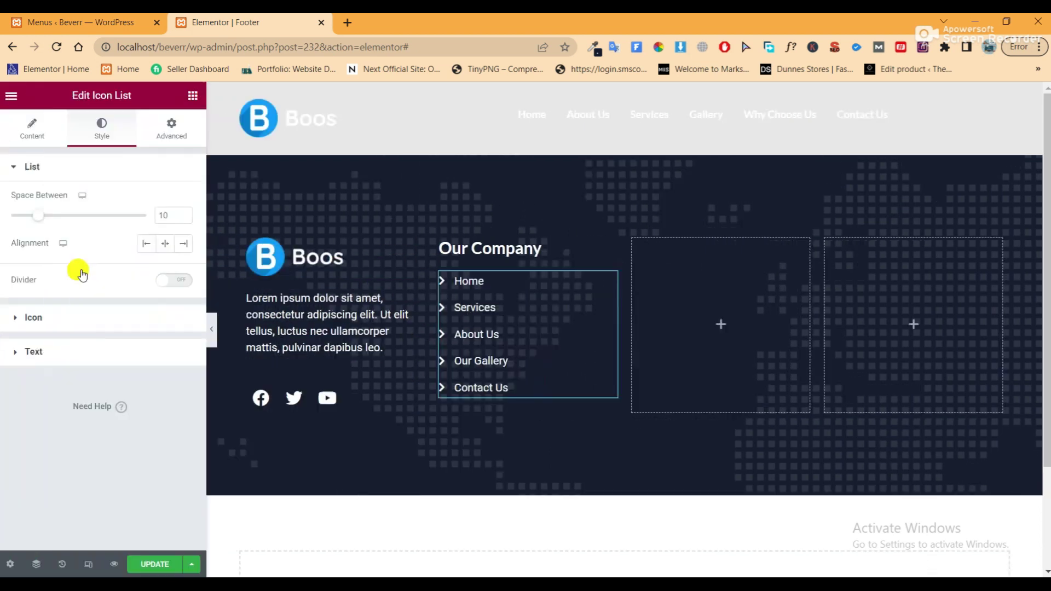
right_click(441, 244)
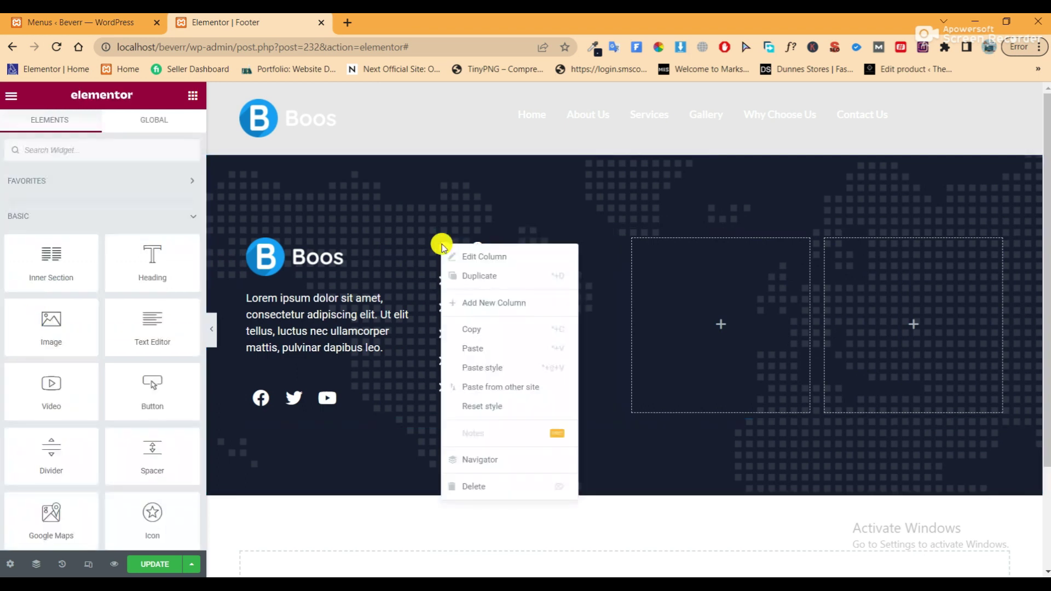
Duplicate the Our Company column and delete the surplus empty column
click(459, 277)
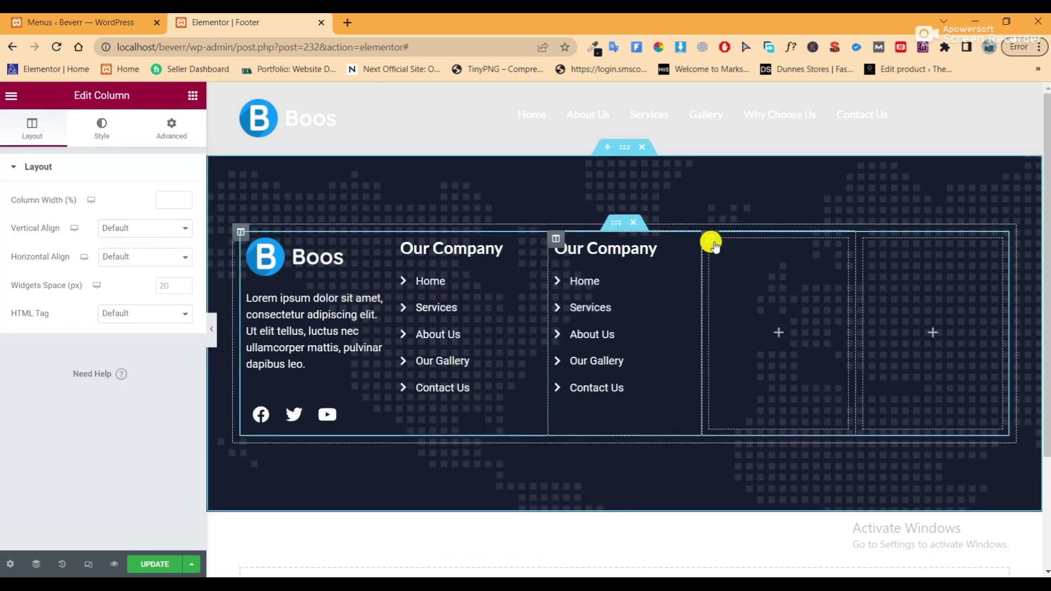
right_click(734, 439)
click(750, 483)
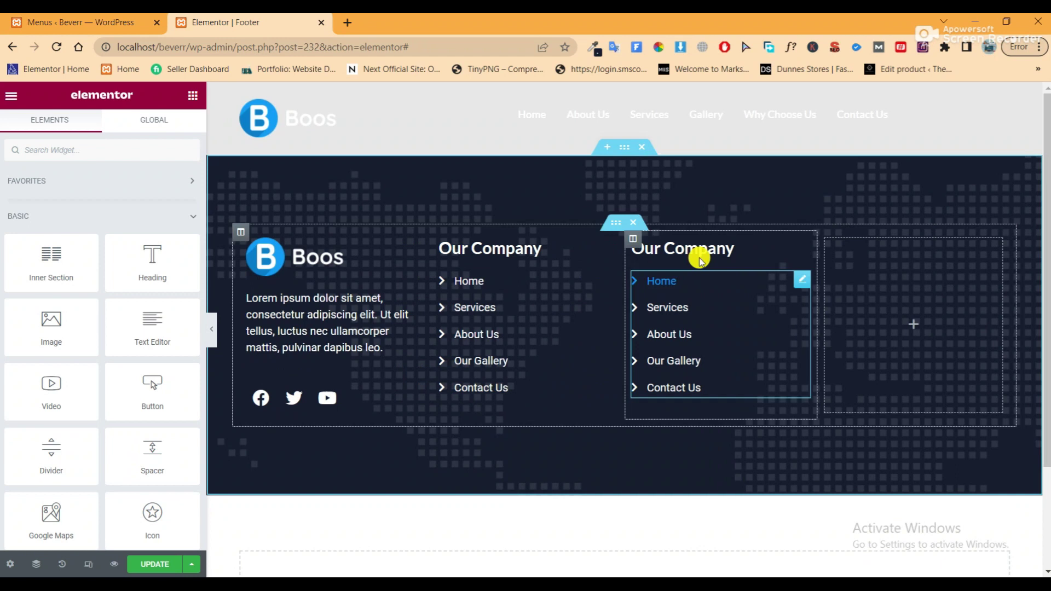
Retitle the copied heading 'Useful Links', fixing its capitalisation, and save the footer
click(697, 244)
drag(66, 219, 7, 226)
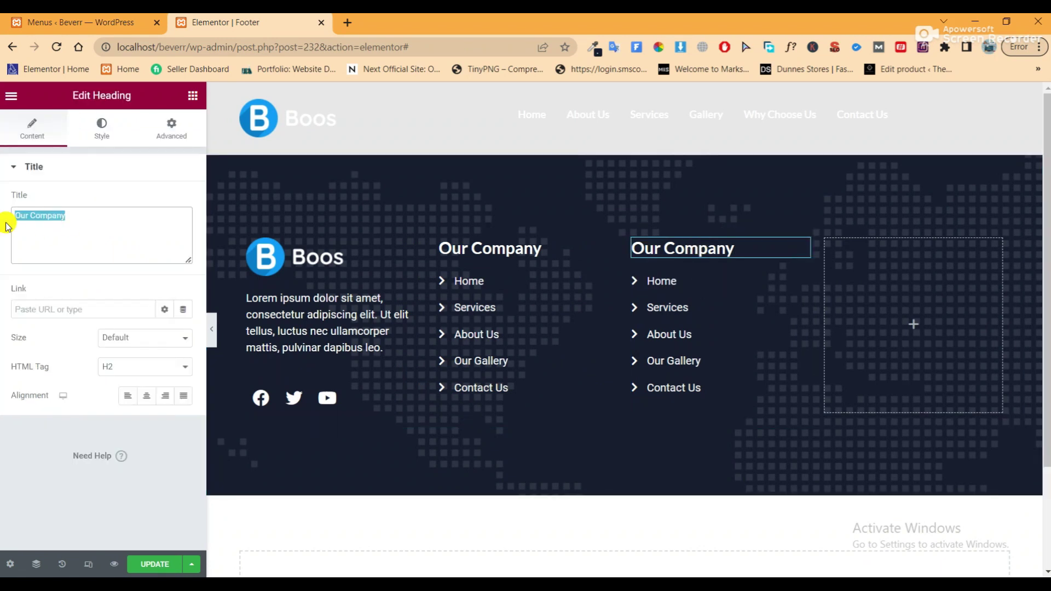
text(UseFul Links)
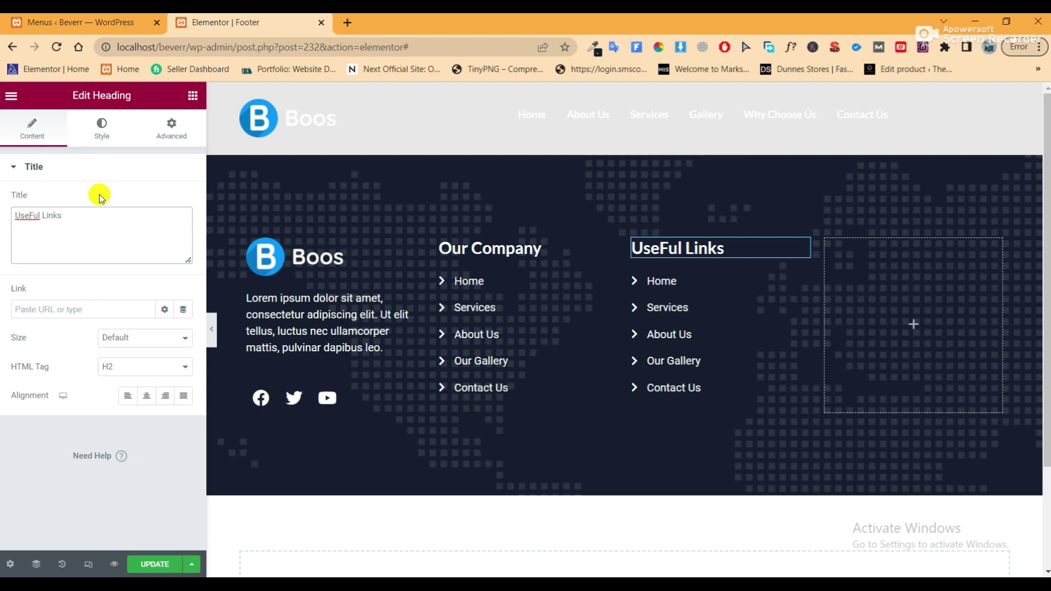
click(675, 247)
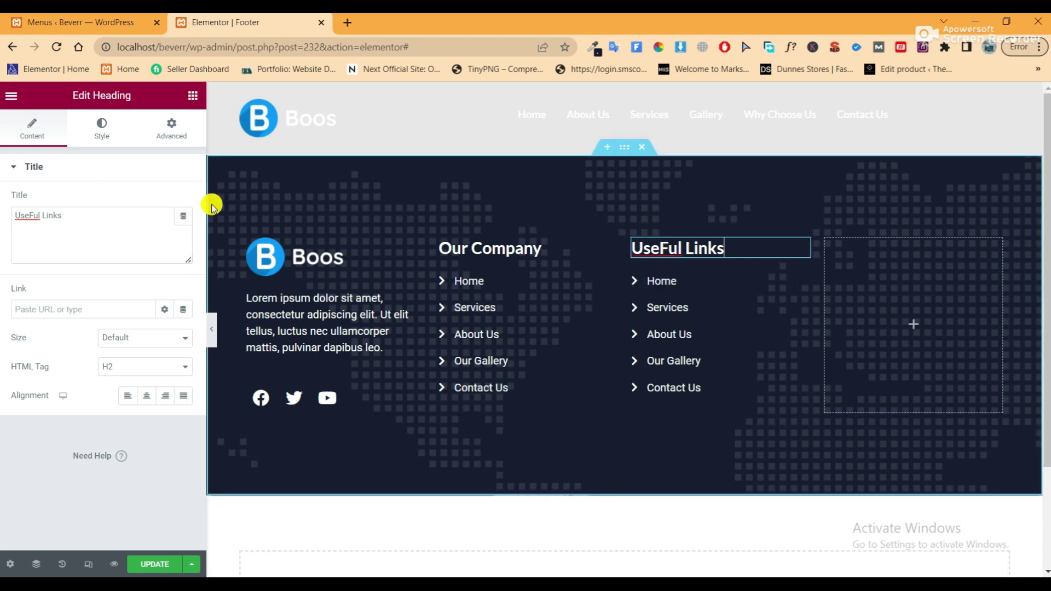
click(32, 215)
key(BackSpace)
text(f)
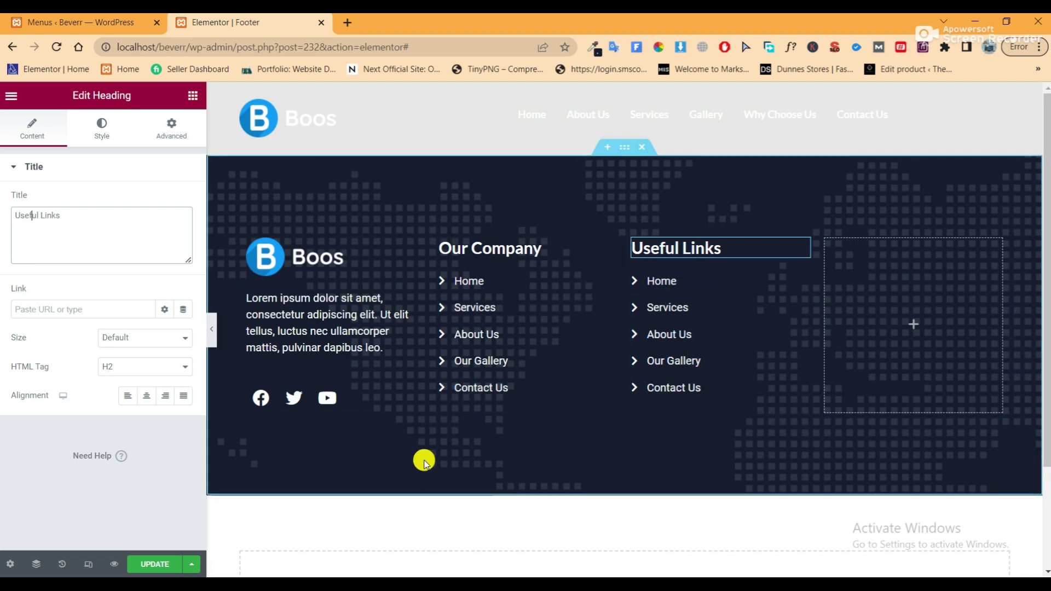
click(154, 562)
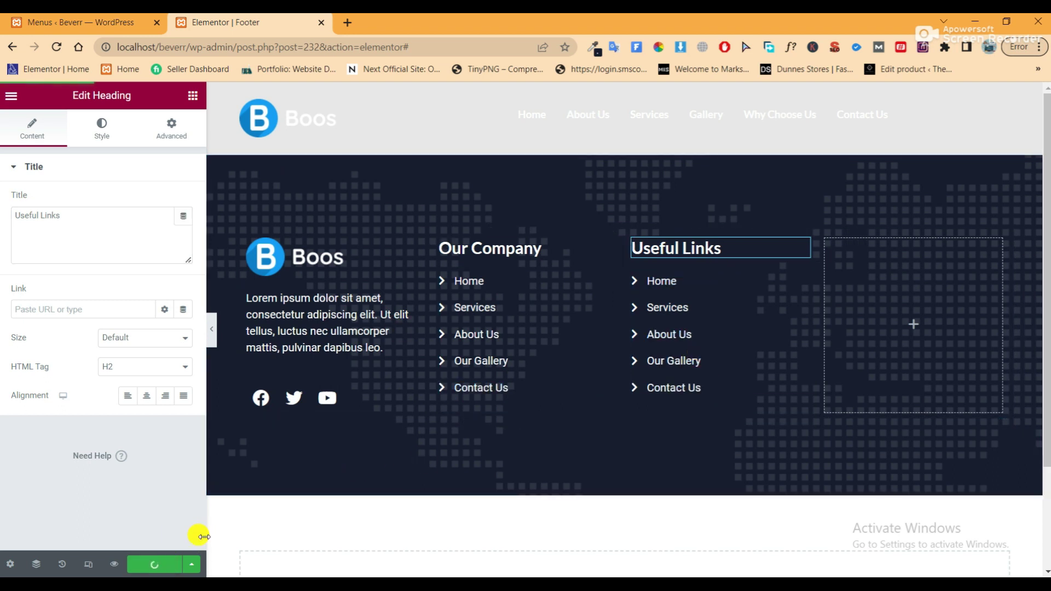
Copy the Useful Links heading for use in the empty last column
right_click(678, 250)
click(704, 307)
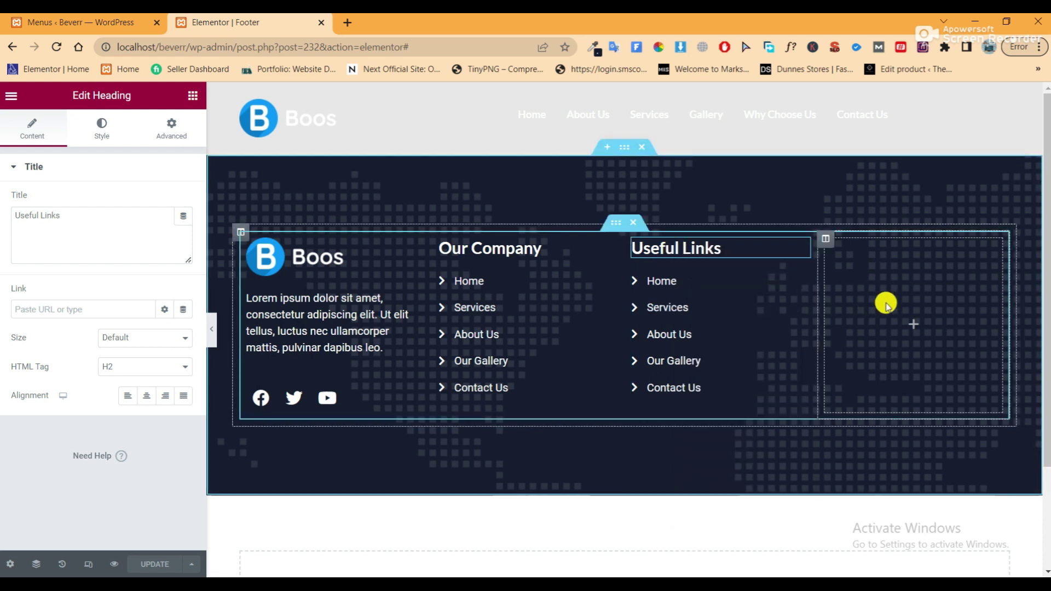
right_click(884, 272)
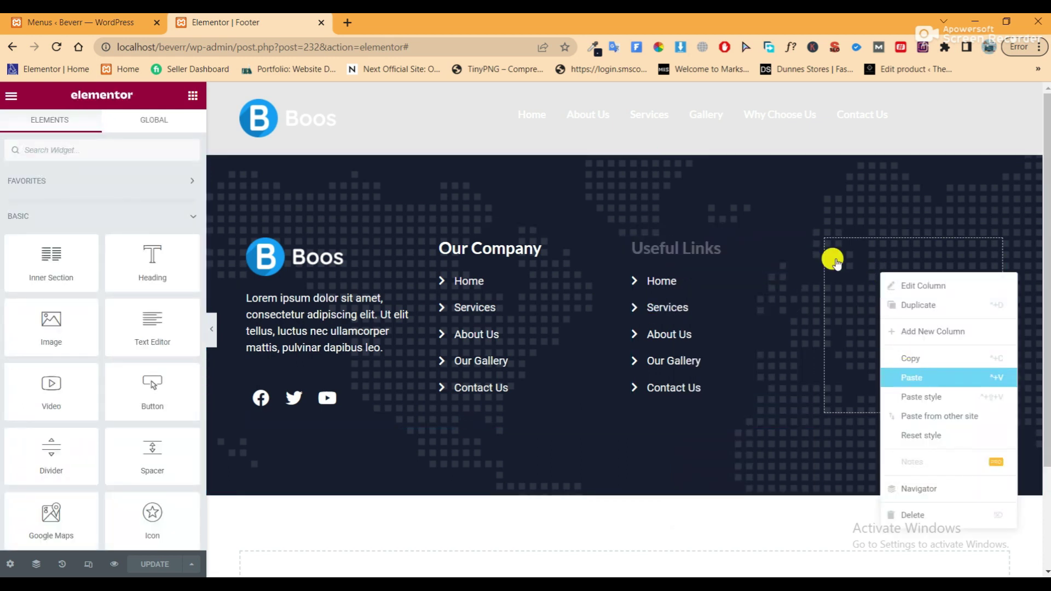
Paste the heading into the last column and rename it 'Contact Info'
key(ctrl+v)
drag(60, 215, 11, 219)
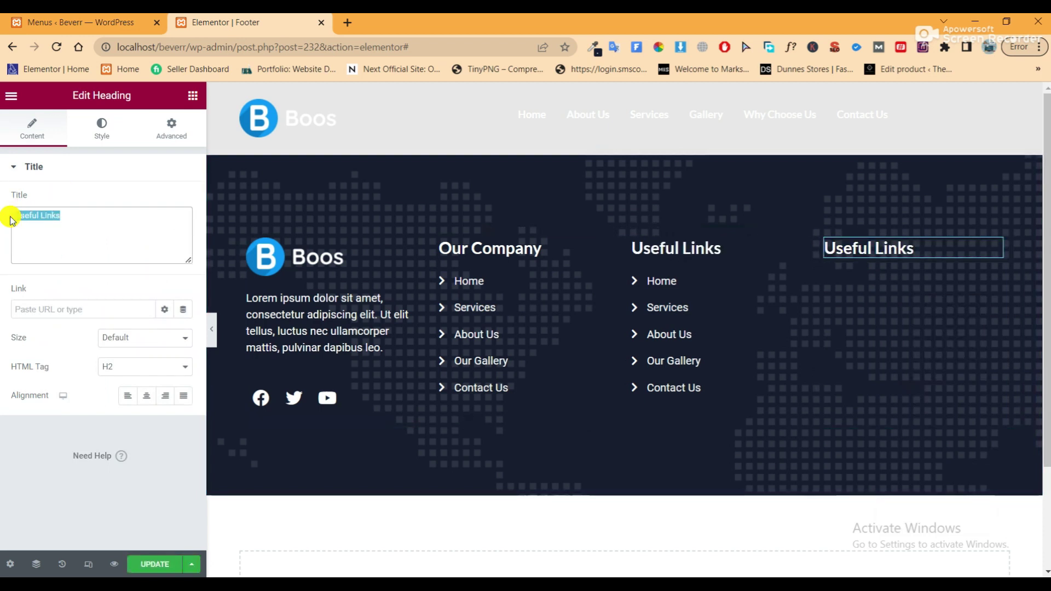
text(Contact Info)
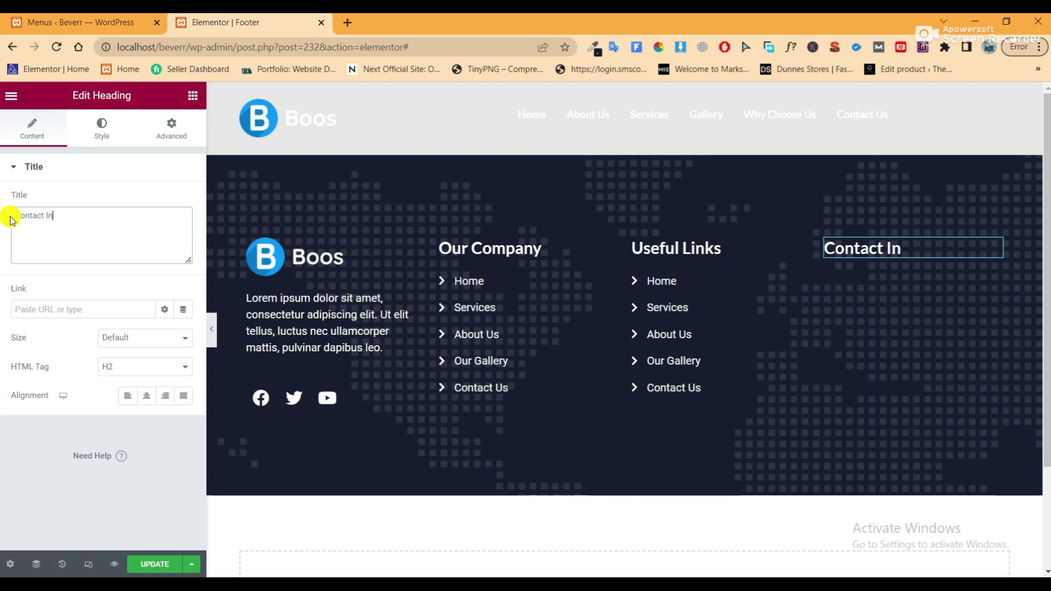
click(192, 97)
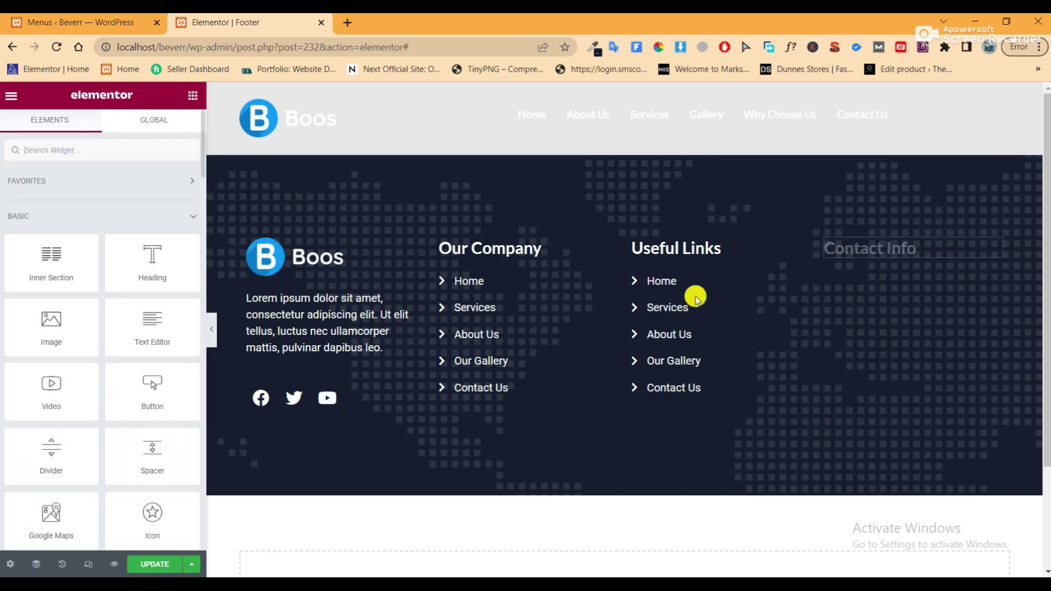
Copy the Useful Links icon list and paste it under the Contact Info heading
right_click(693, 296)
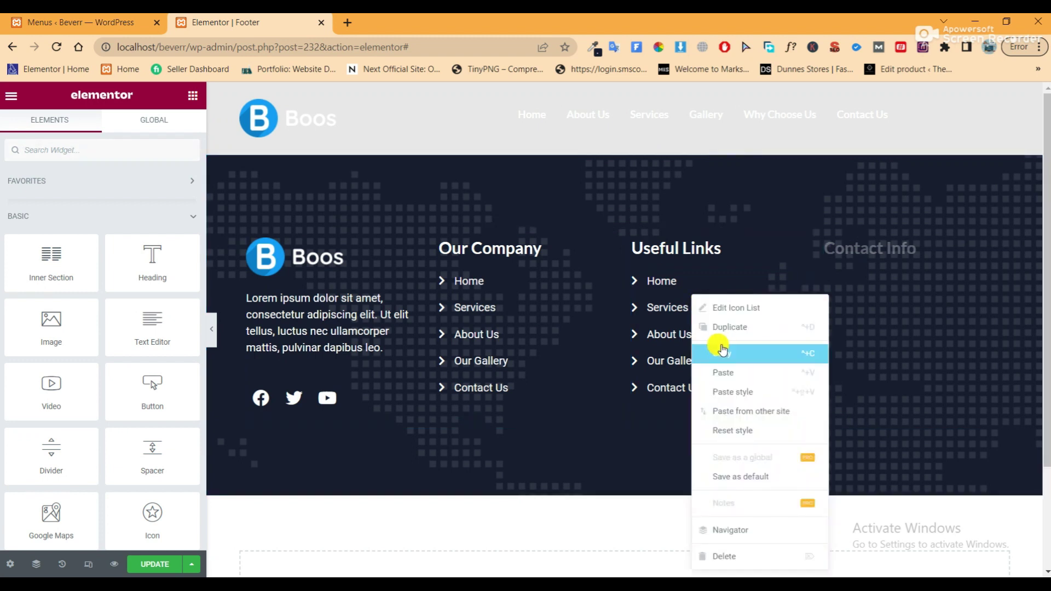
click(720, 350)
right_click(875, 261)
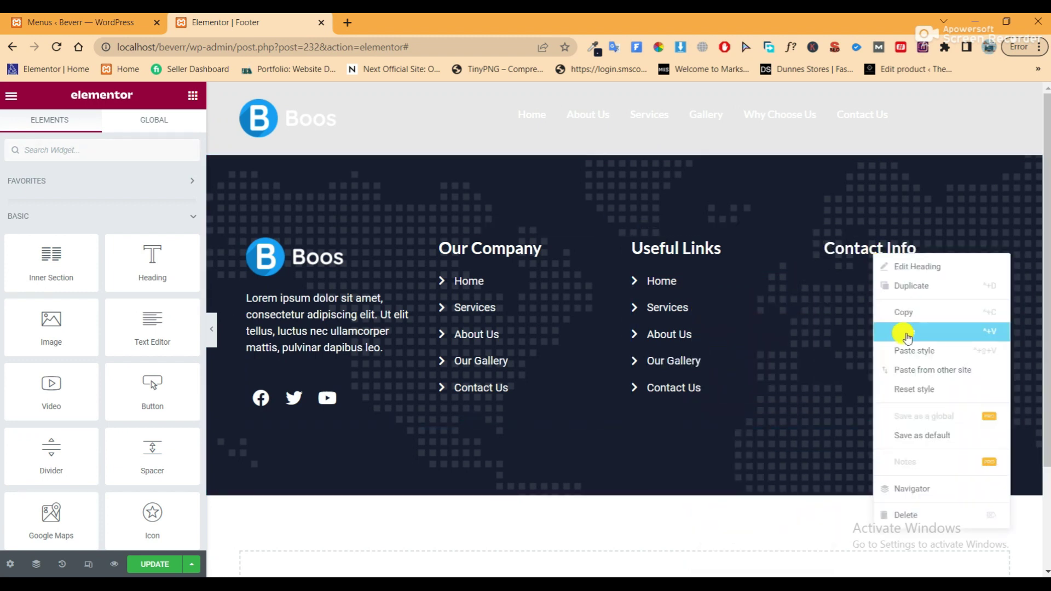
click(906, 331)
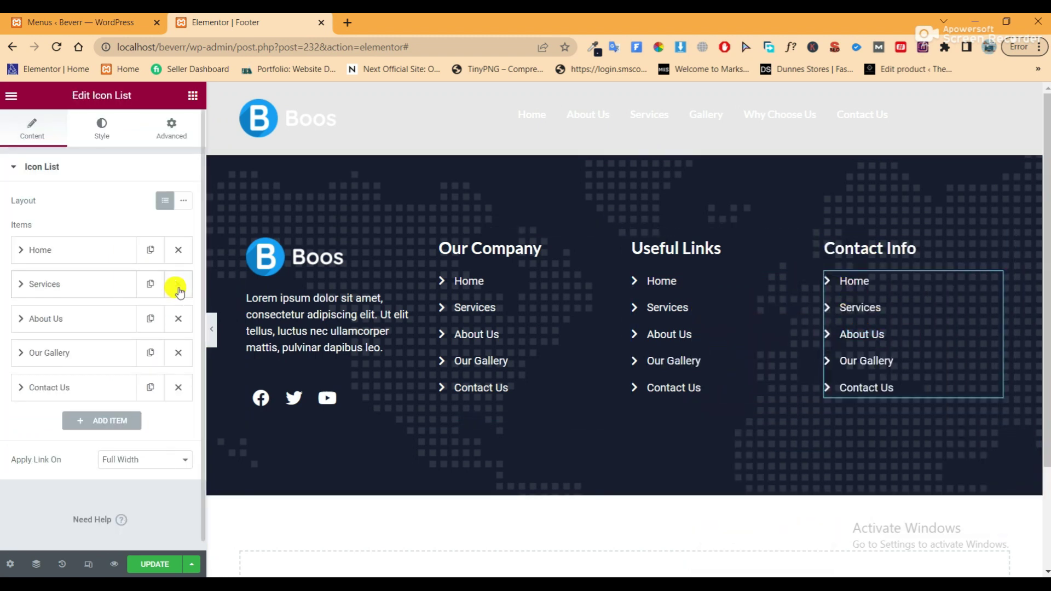
Delete the Services, About Us and remaining extra items, leaving only Home
click(177, 284)
click(178, 284)
click(178, 285)
click(178, 284)
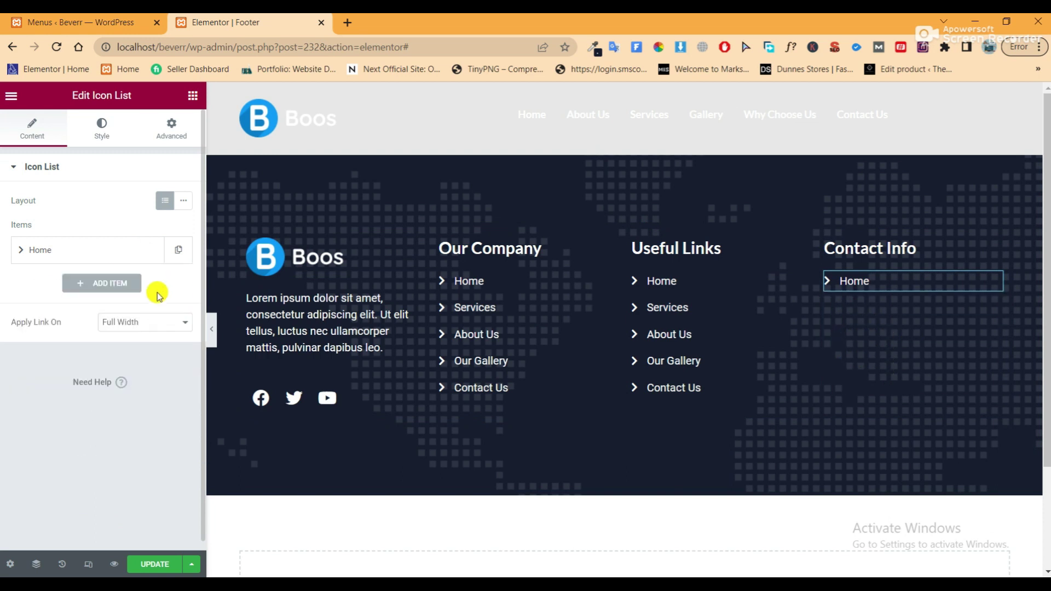
Give the Home item a map marker icon found by searching 'map' in the Icon Library
click(123, 255)
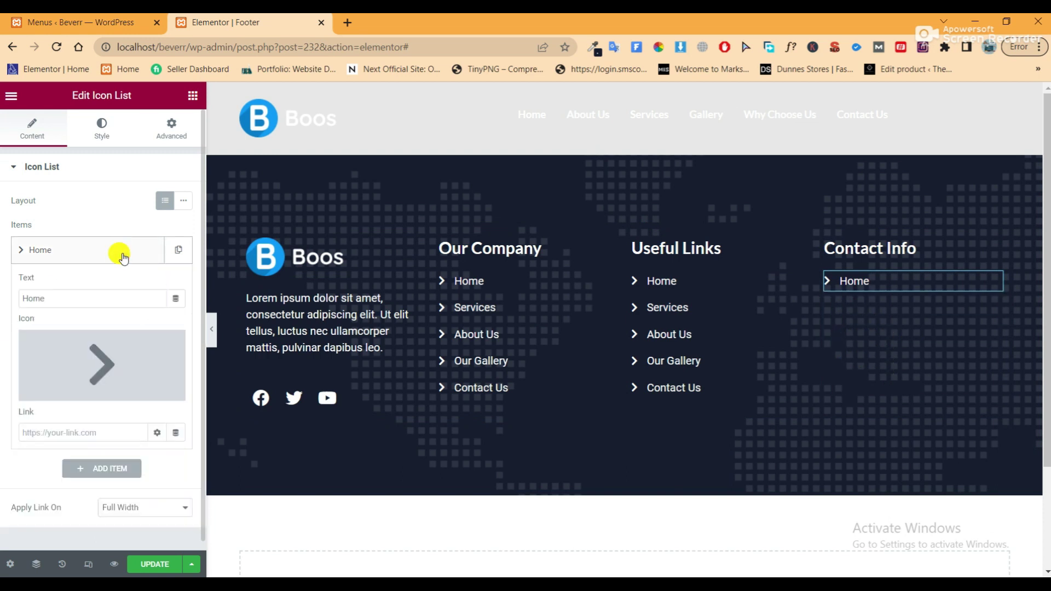
click(94, 367)
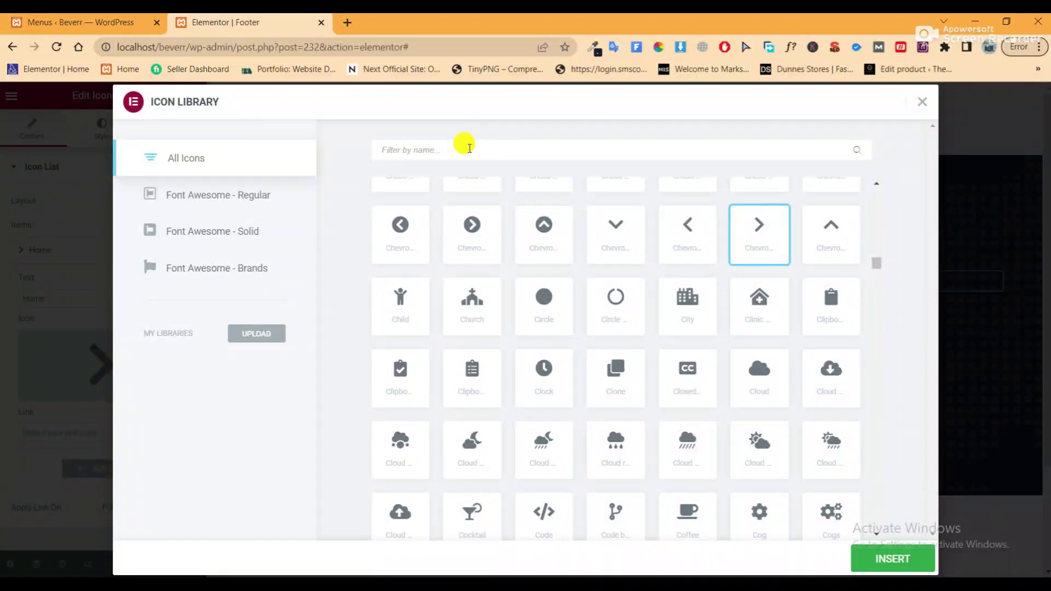
text(ma)
key(BackSpace)
text(p)
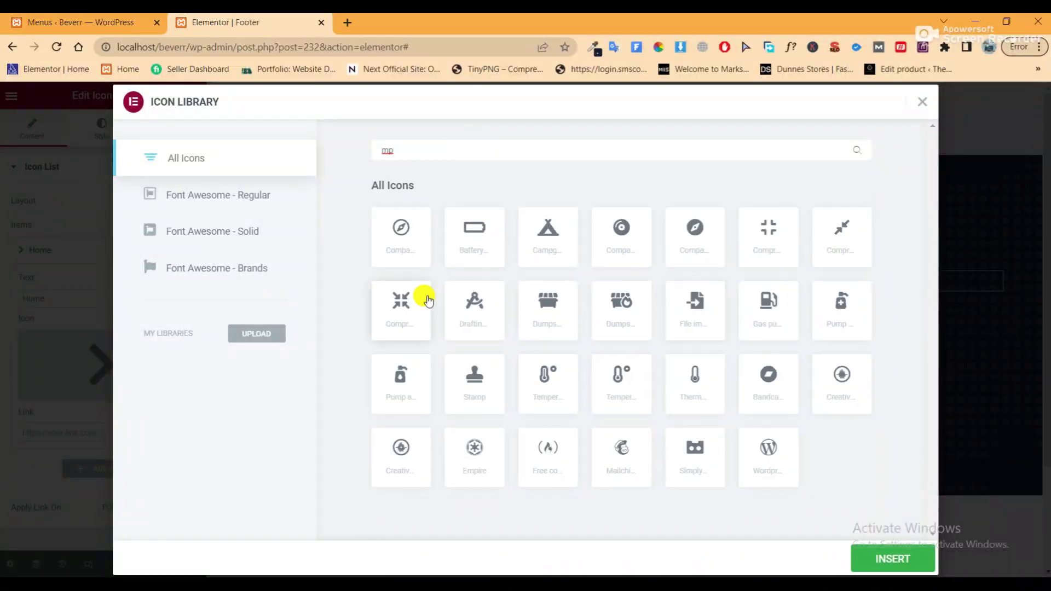
key(BackSpace)
key(BackSpace)
text(map)
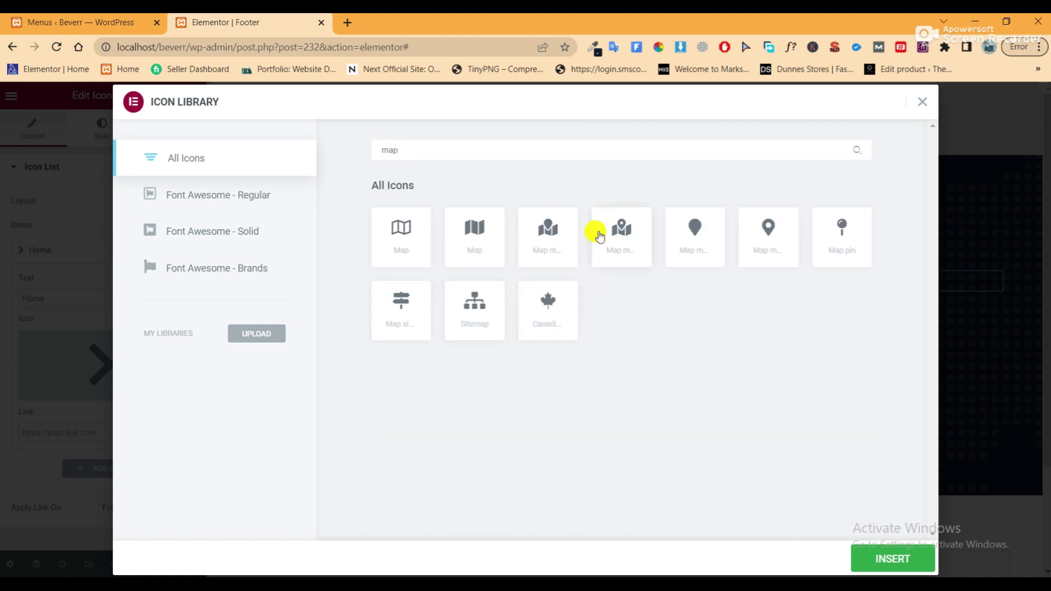
click(629, 241)
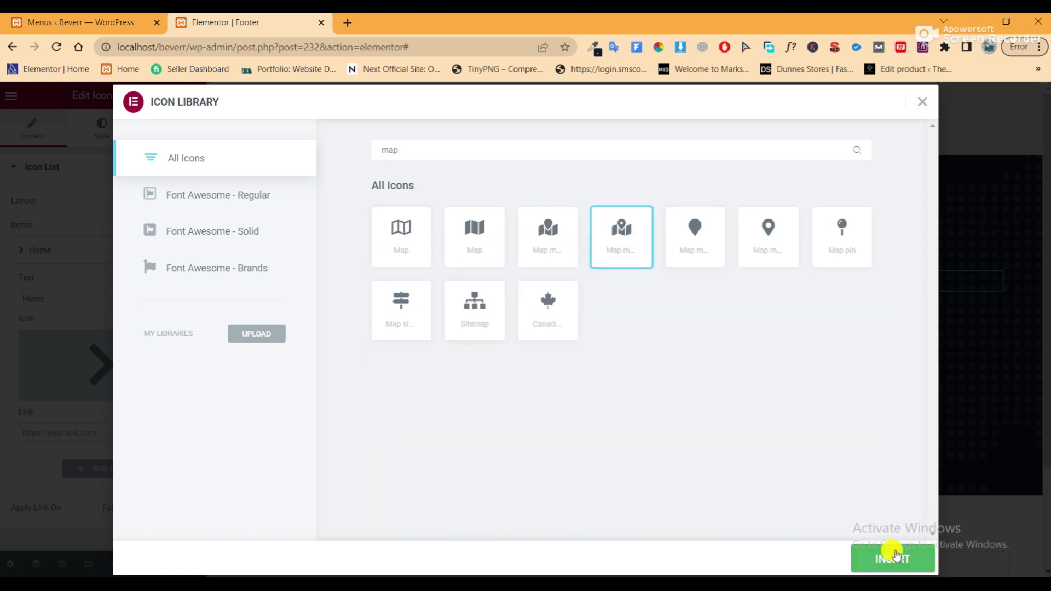
click(896, 554)
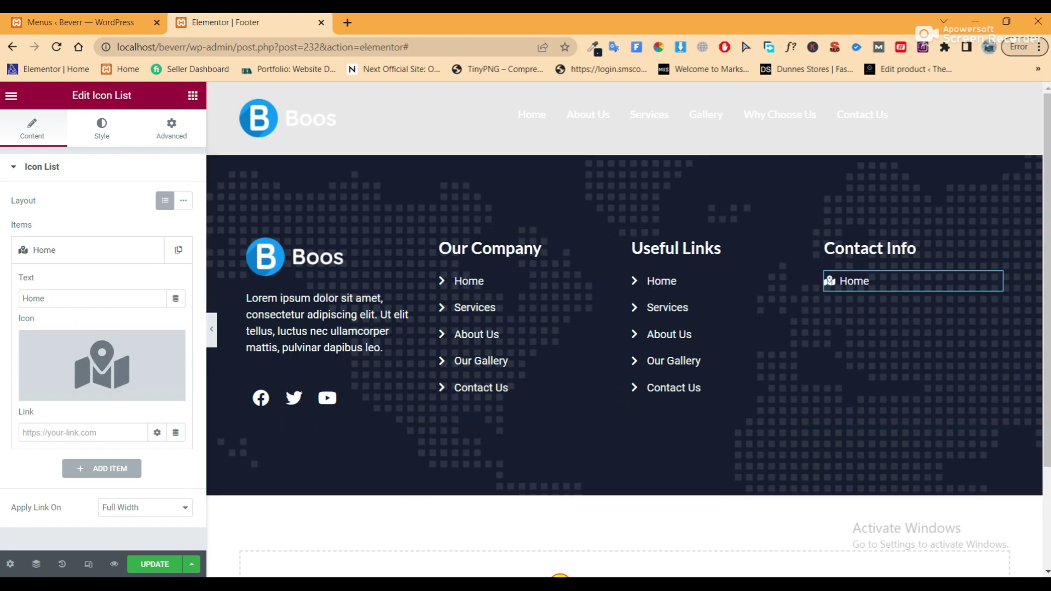
Replace the Home text with the street address copied from the website content notes
key(alt+Tab)
drag(460, 472, 208, 472)
right_click(218, 470)
click(258, 327)
click(47, 296)
double_click(47, 295)
right_click(48, 295)
click(66, 324)
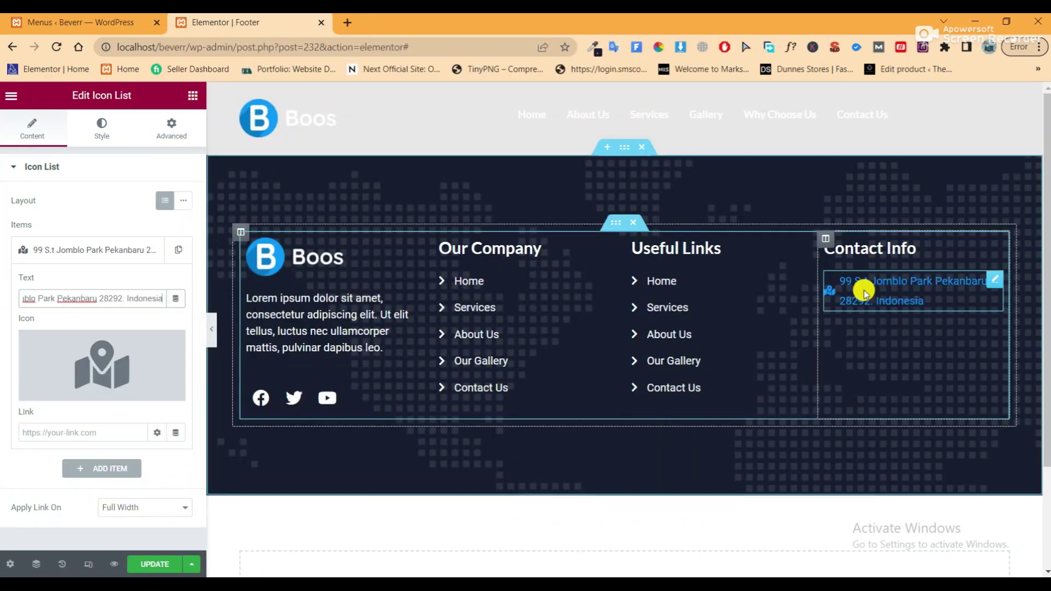
click(211, 330)
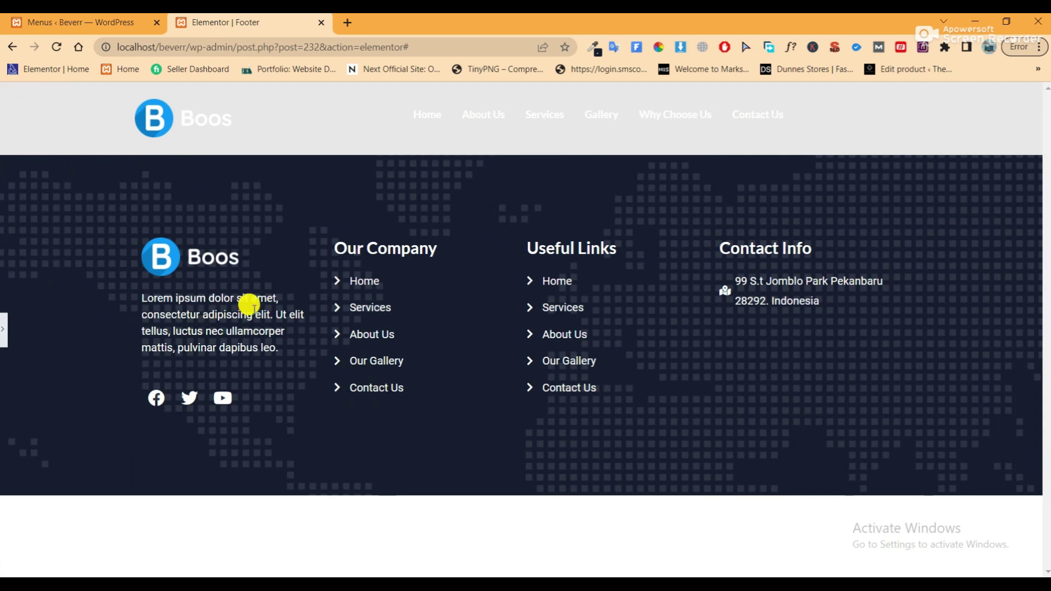
click(3, 330)
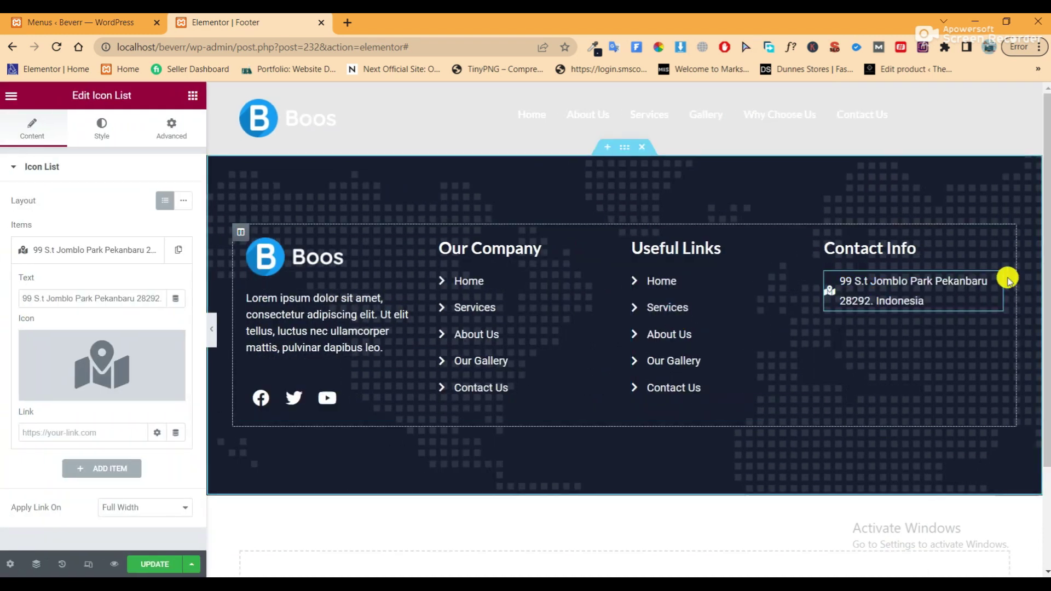
Set the address text's font size to 14 and preview the footer
click(86, 127)
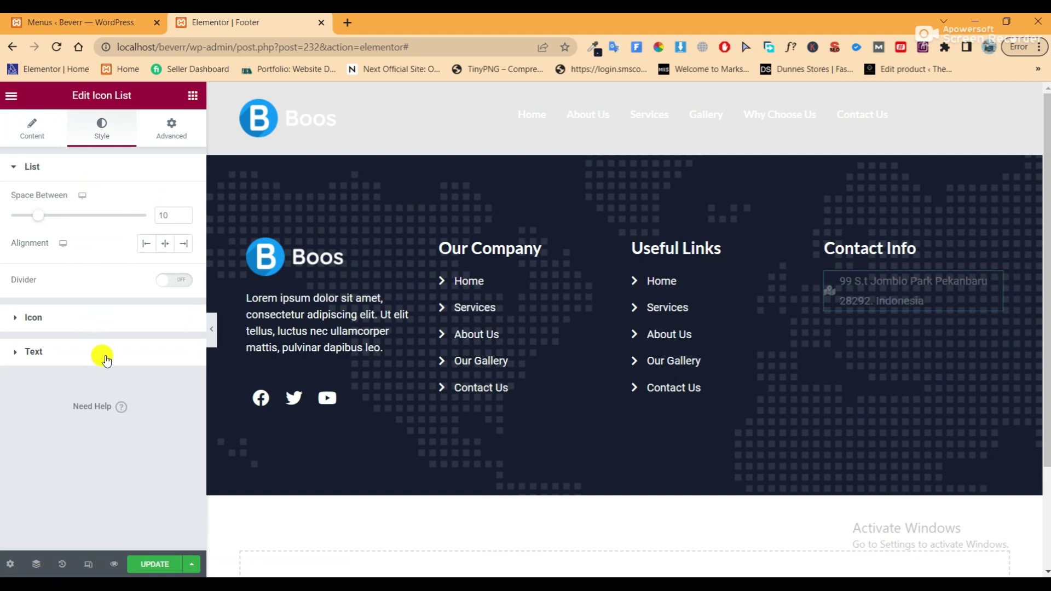
click(105, 358)
click(182, 370)
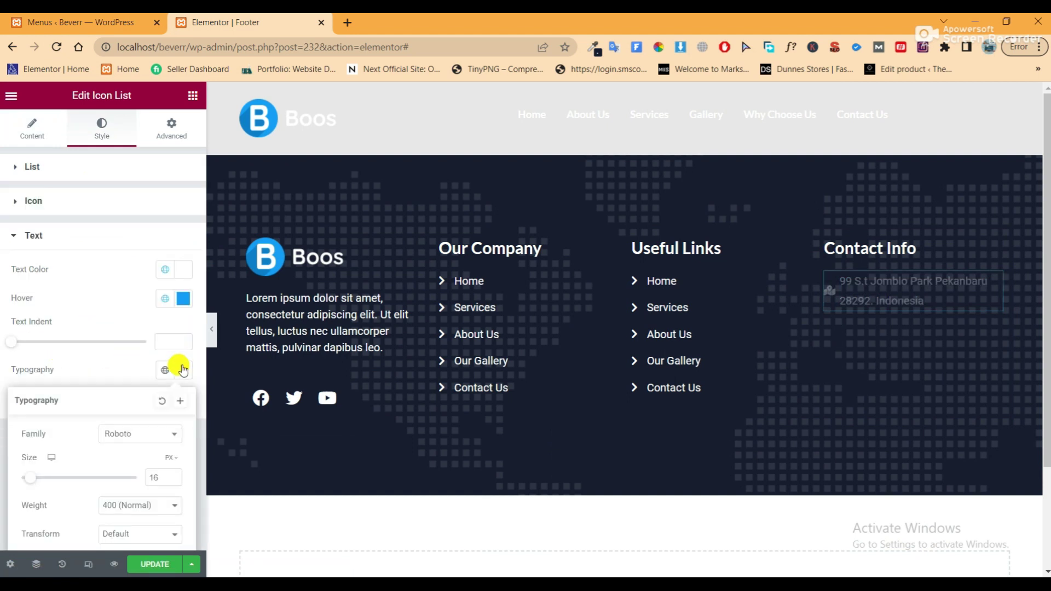
click(156, 480)
text(14)
click(213, 332)
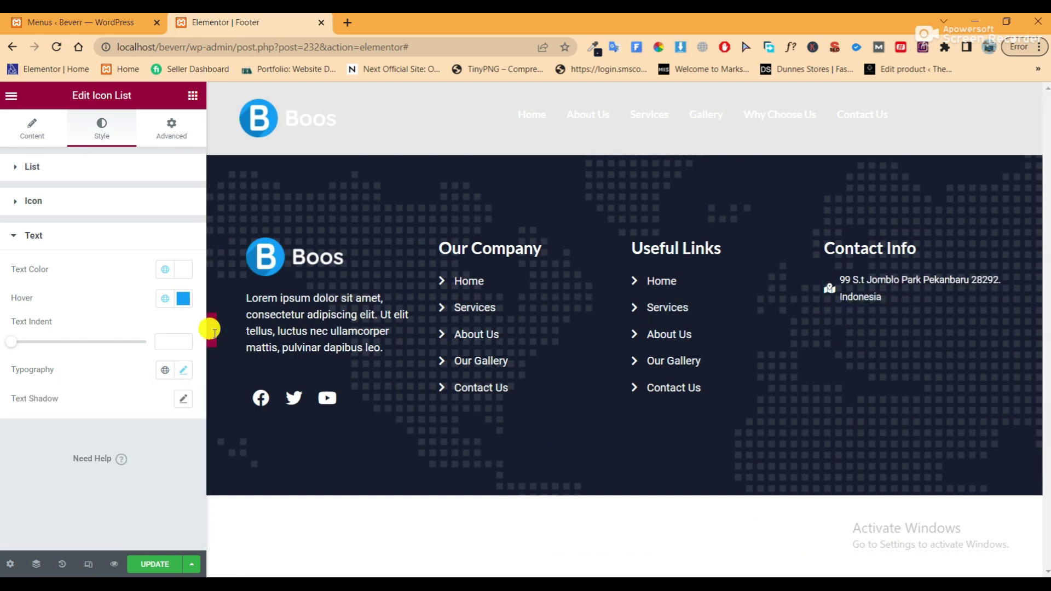
click(214, 330)
click(6, 336)
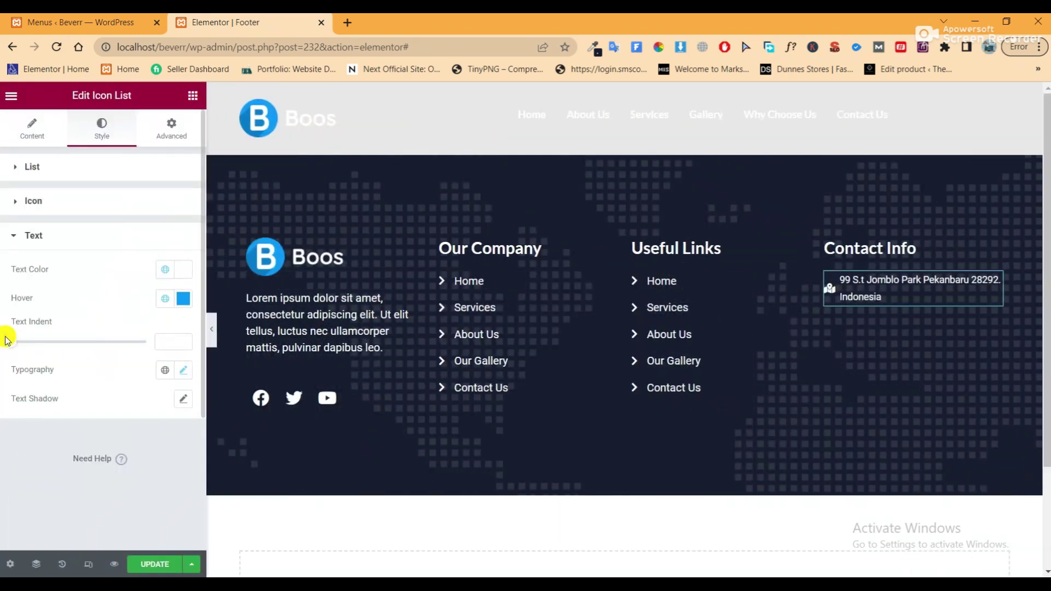
click(824, 242)
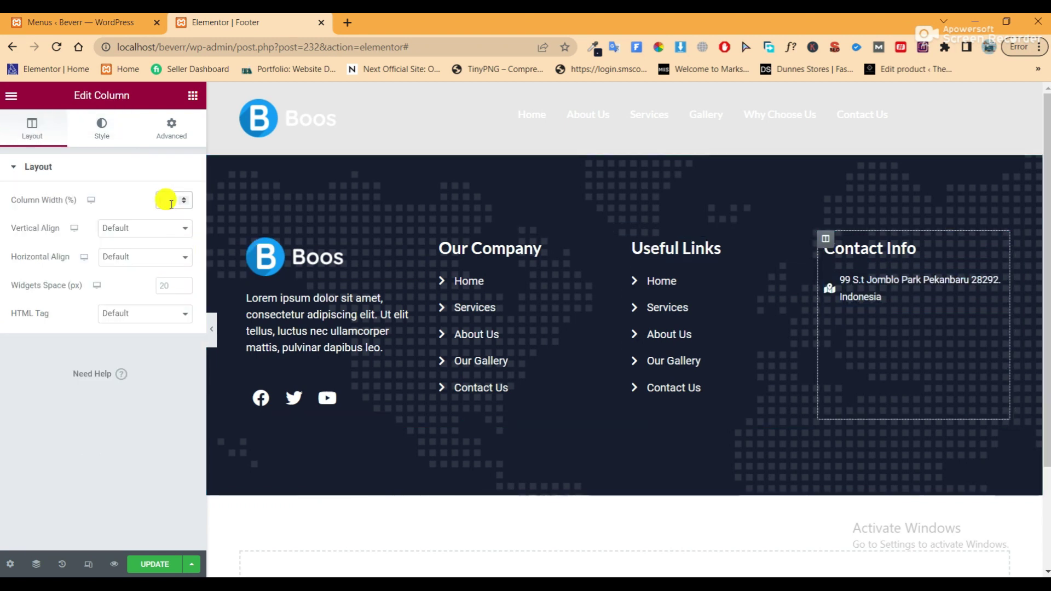
Try Contact Info column widths of 40% and 33%, previewing the footer each time
text(40)
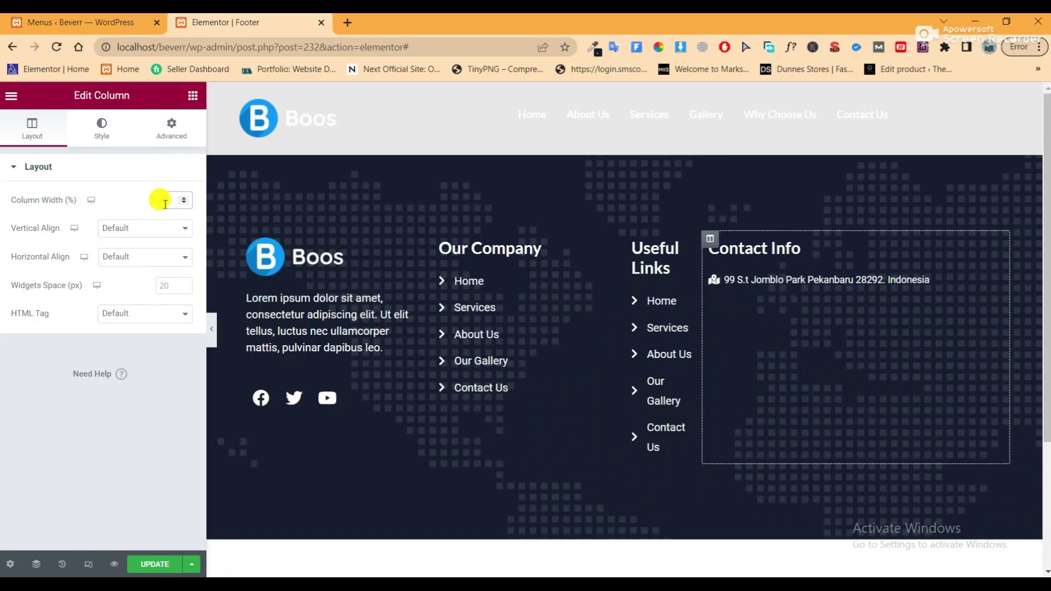
text(30)
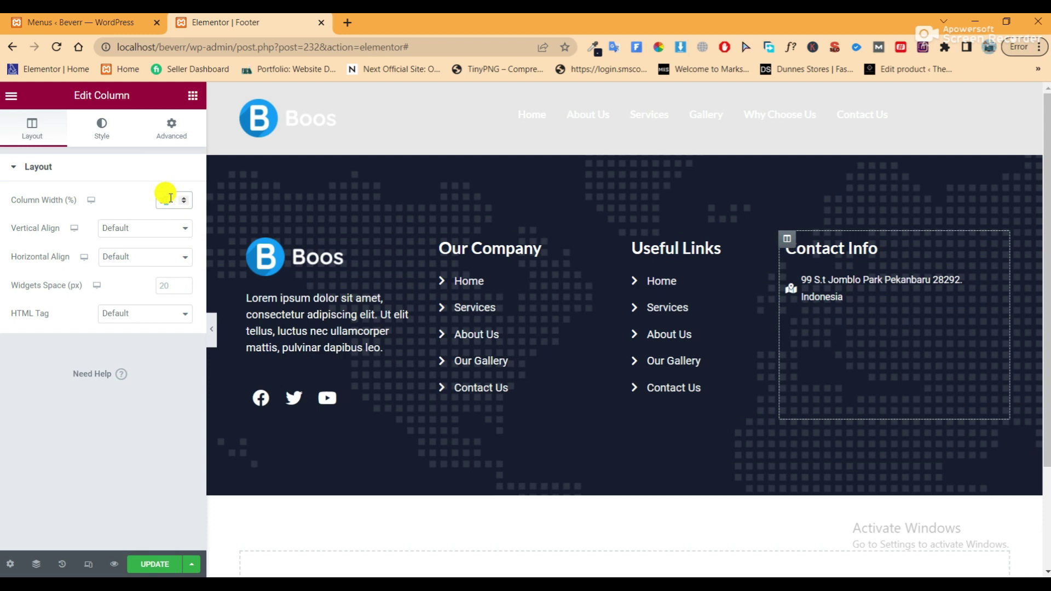
click(212, 328)
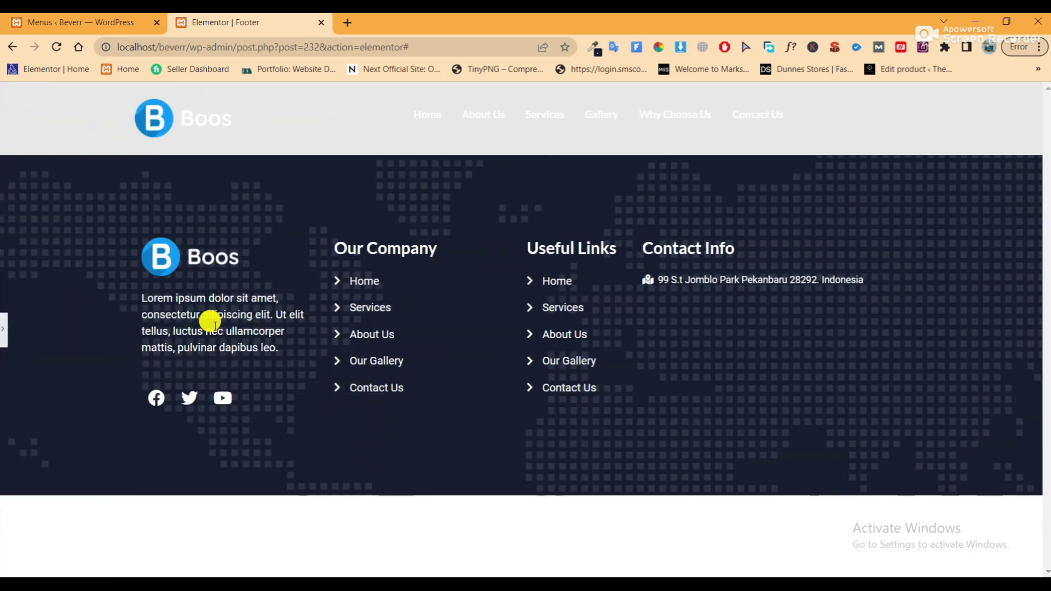
click(3, 328)
double_click(165, 200)
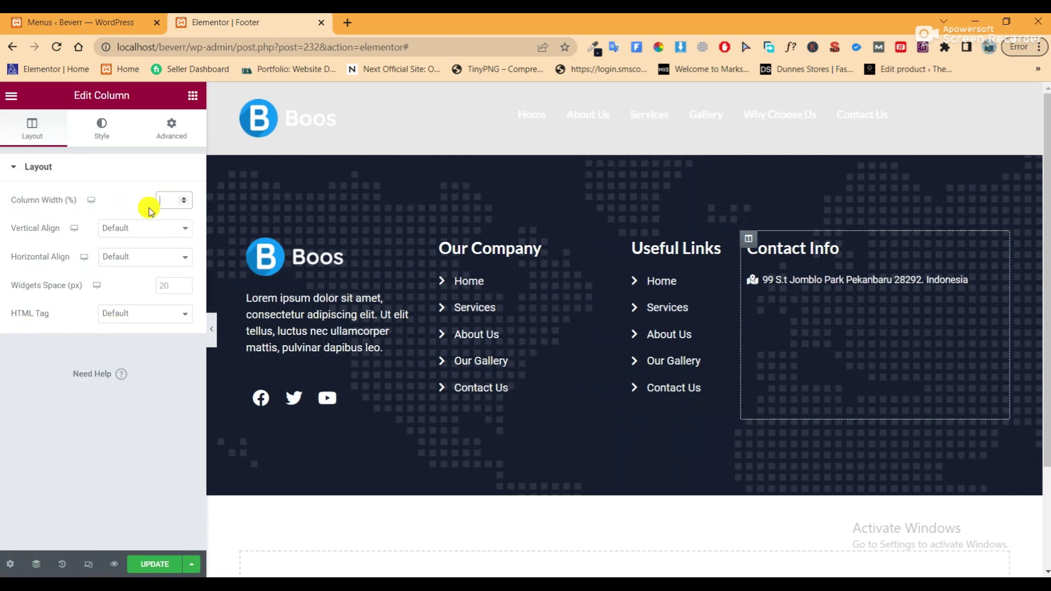
double_click(160, 201)
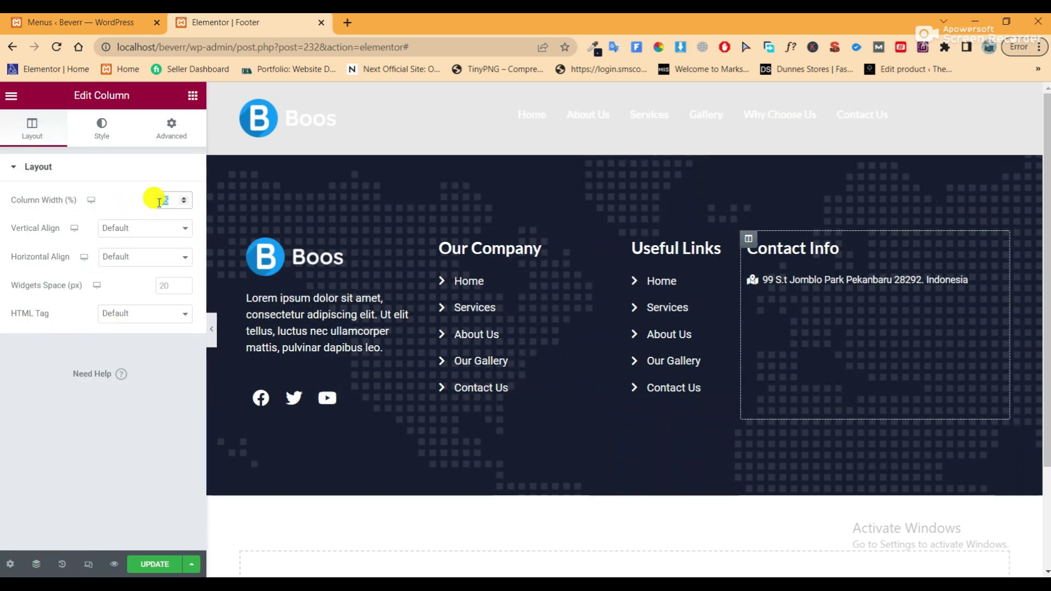
text(33)
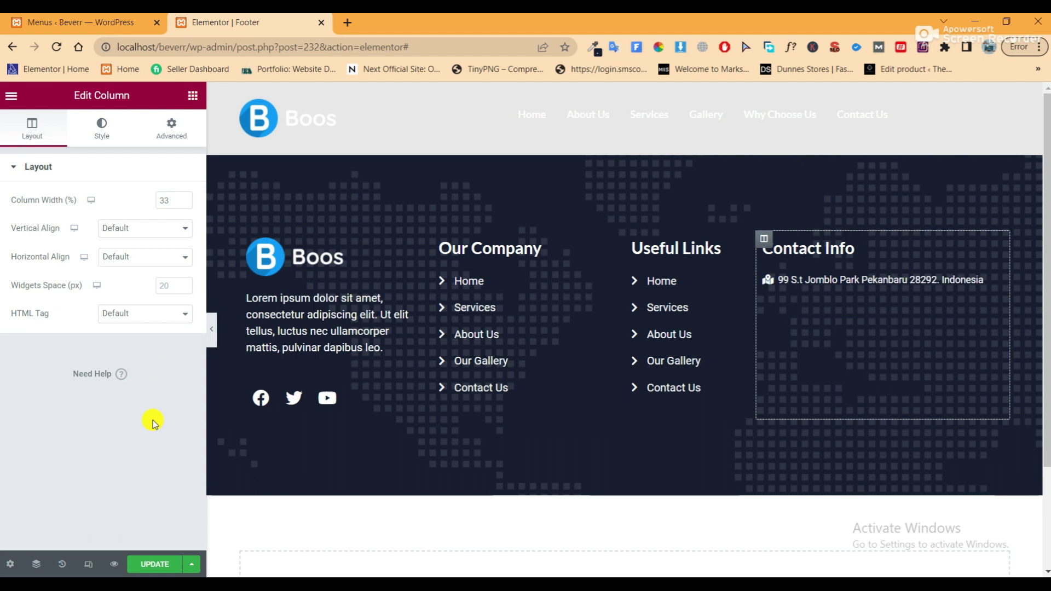
click(213, 326)
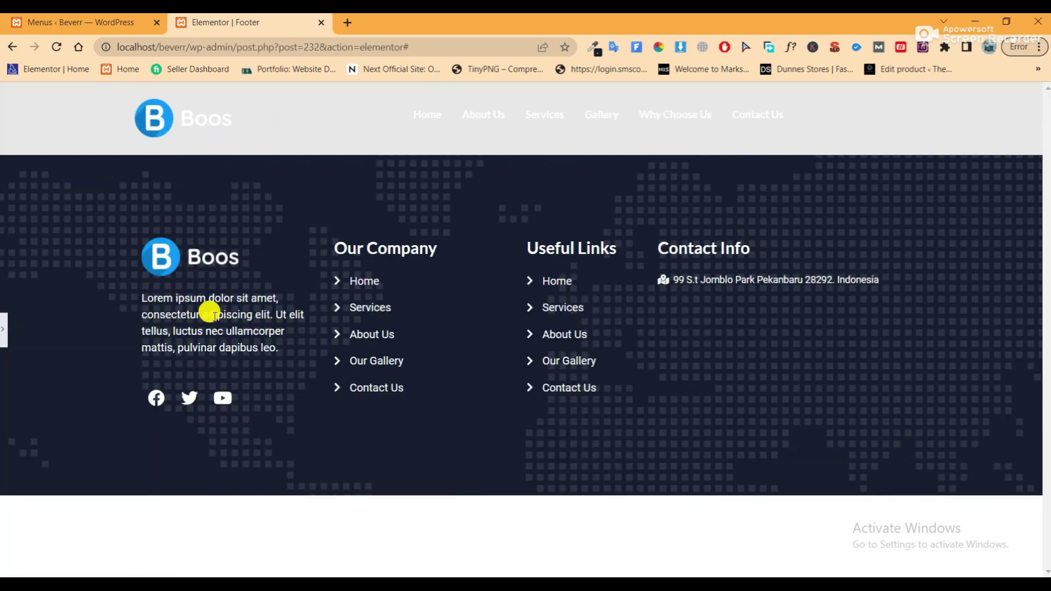
click(6, 330)
Settle on a 25% column width and save the footer
double_click(162, 201)
text(25)
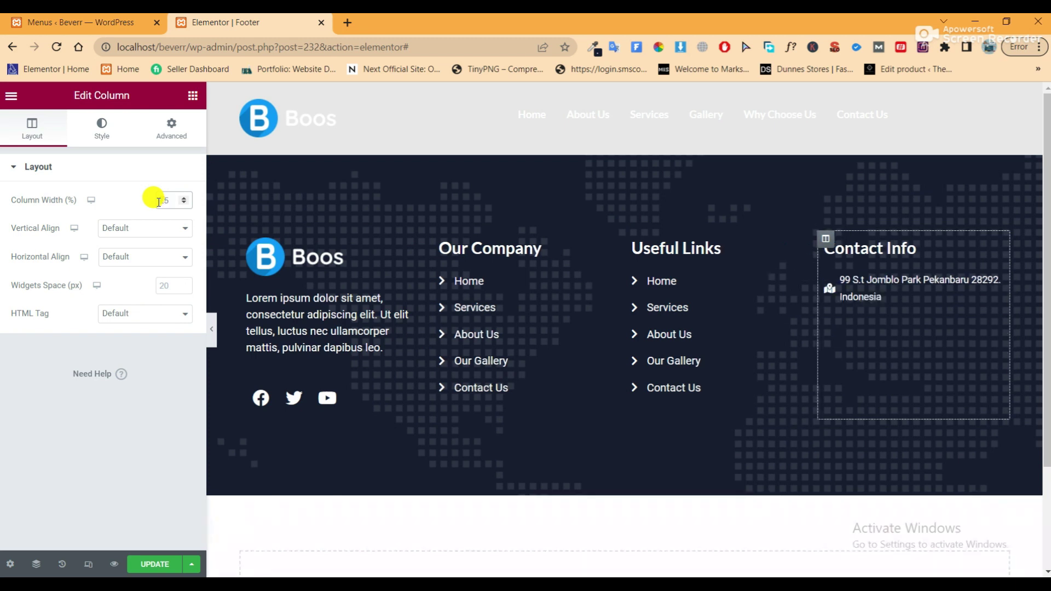
click(212, 330)
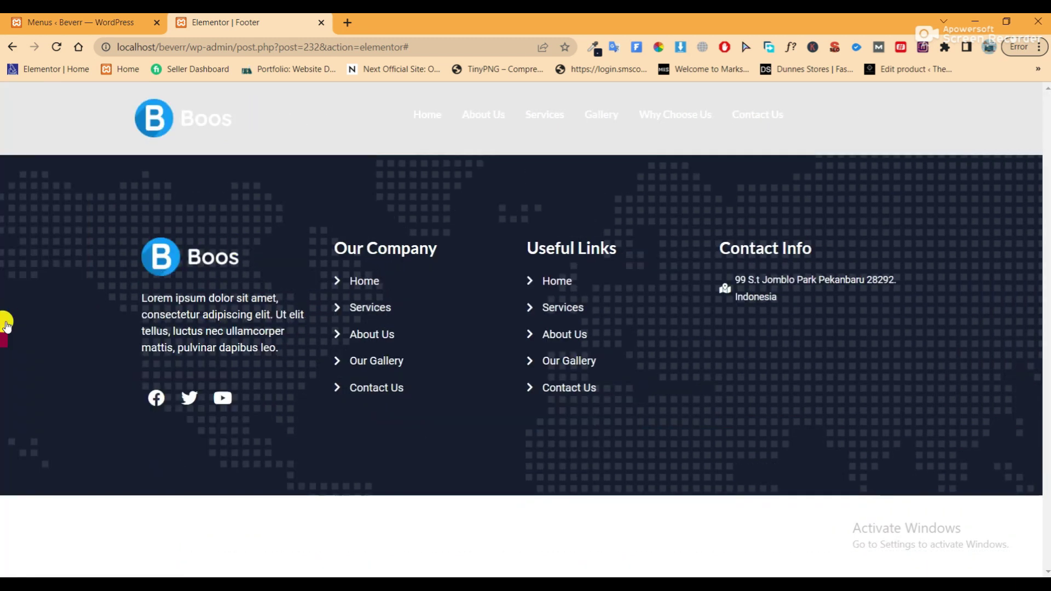
click(5, 324)
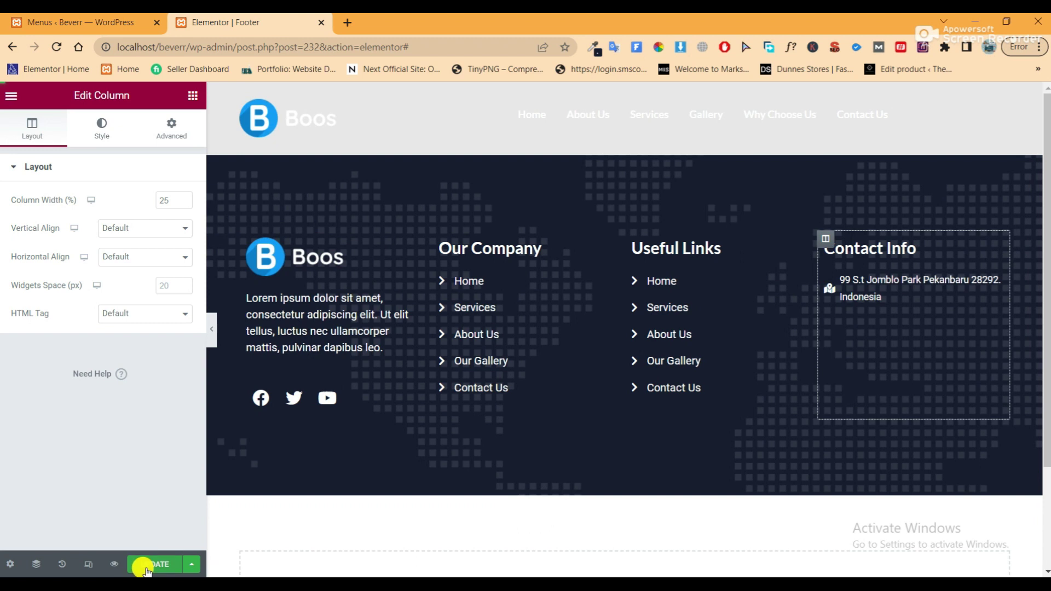
click(143, 564)
click(995, 278)
click(102, 129)
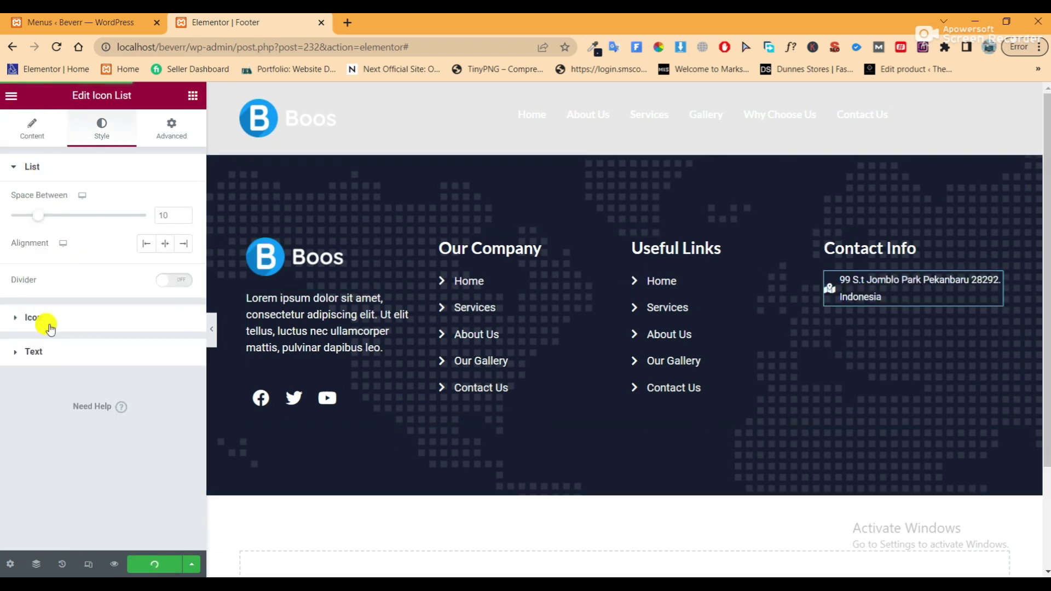
Delete ' Indonesia' from the end of the Contact Info address text
click(22, 129)
click(117, 250)
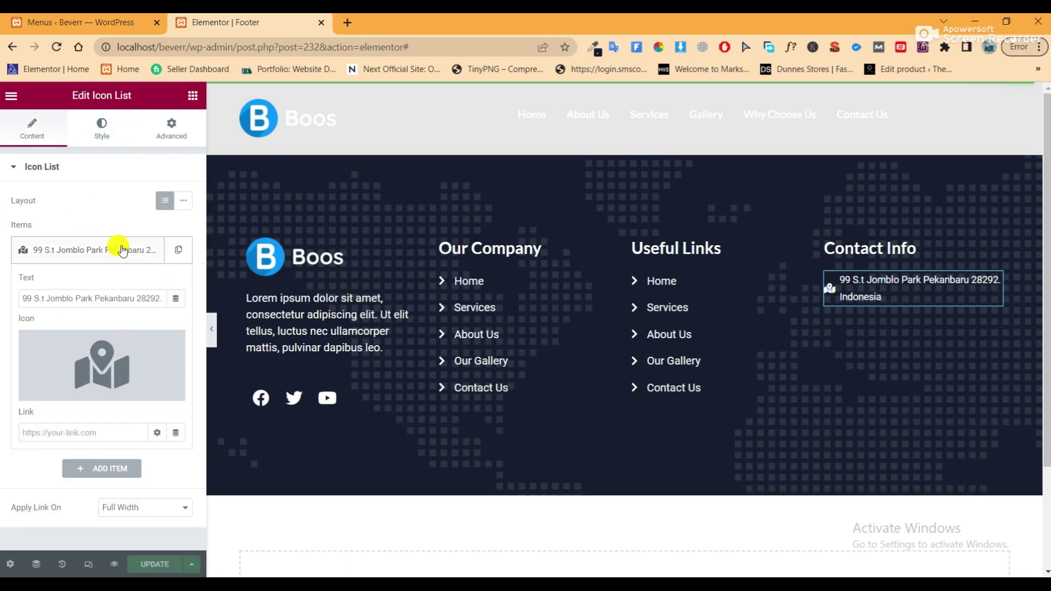
click(137, 298)
key(Right)
key(Right)
key(Right)
key(Right)
key(Right)
key(Right)
key(Right)
key(Right)
key(Right)
key(Right)
key(Right)
key(Right)
key(Right)
key(Right)
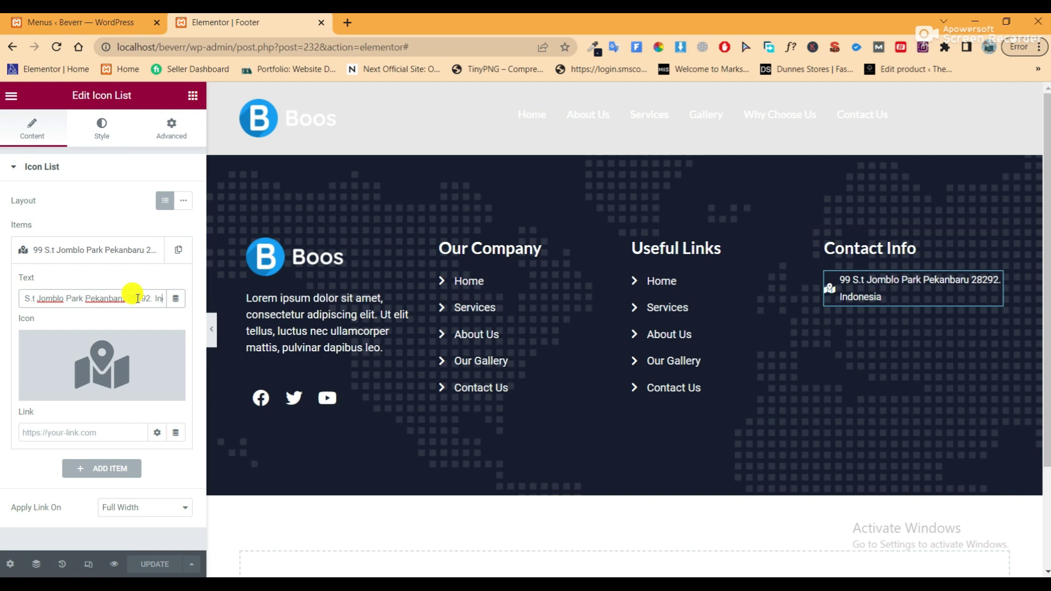
key(BackSpace)
key(BackSpace)
key(BackSpace)
key(BackSpace)
key(BackSpace)
key(BackSpace)
key(BackSpace)
key(BackSpace)
key(BackSpace)
key(BackSpace)
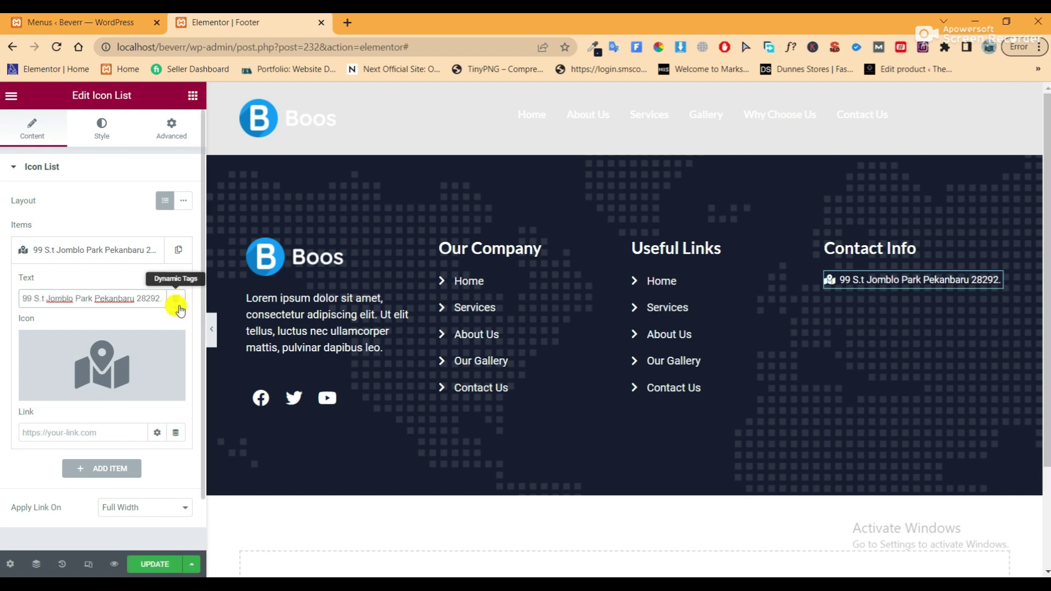
click(164, 566)
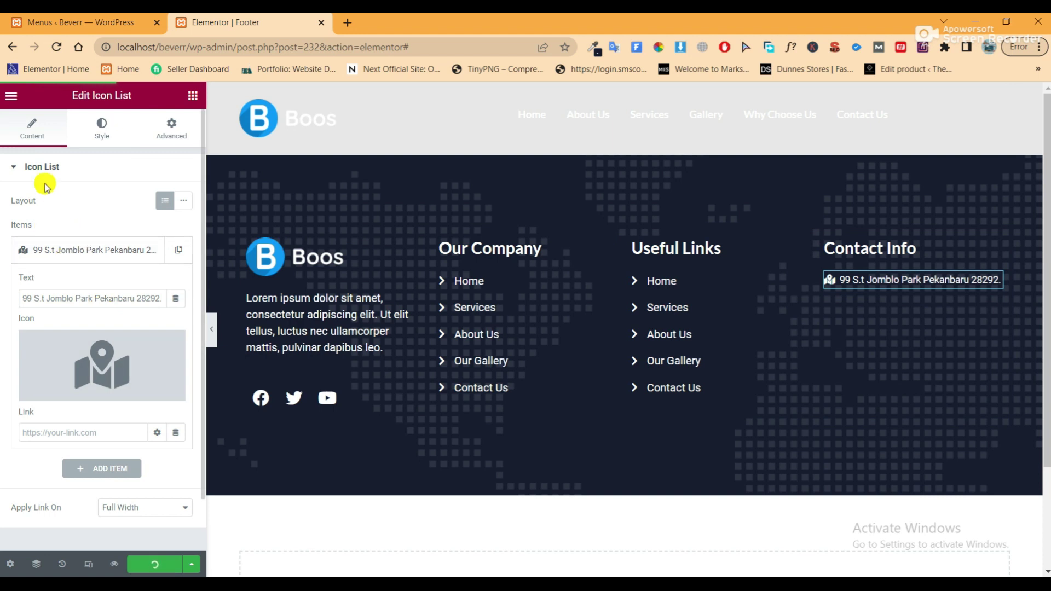
click(131, 253)
Duplicate the address item and replace the copy's text with the start of a phone number
click(178, 249)
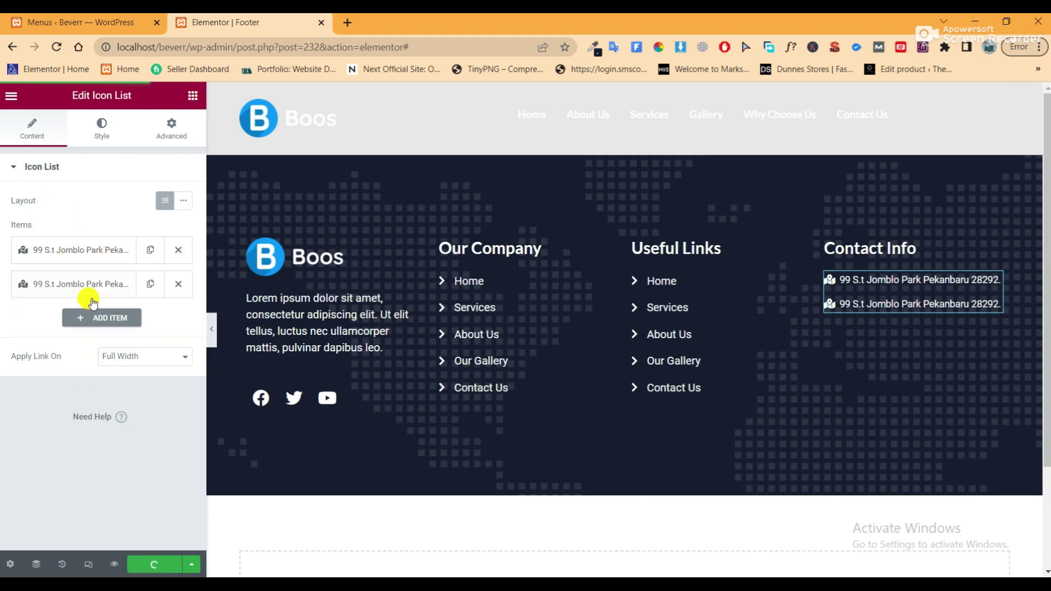
click(87, 284)
click(99, 326)
key(ctrl+a)
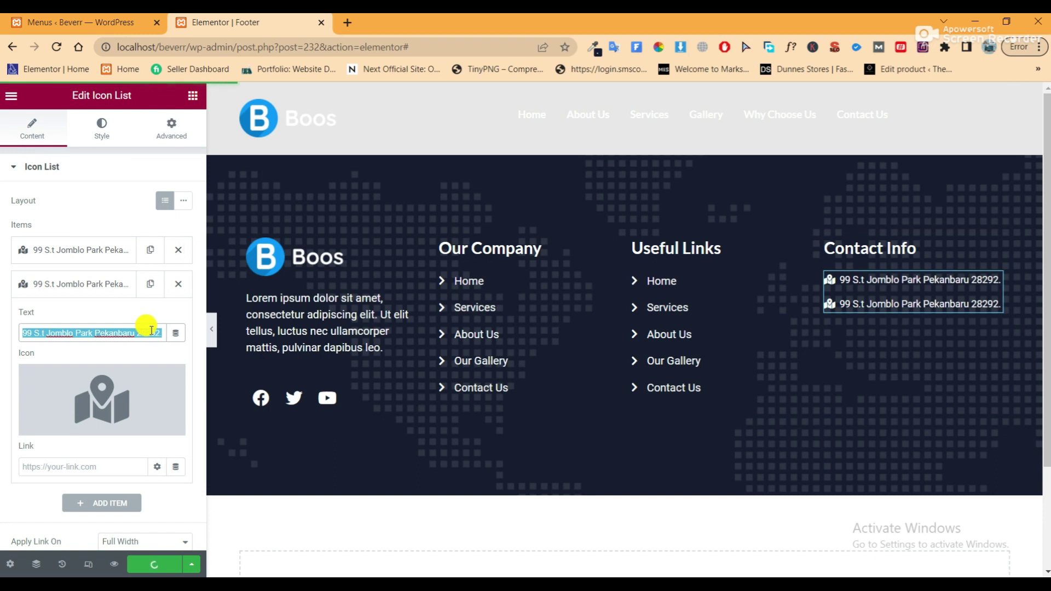
text((111)
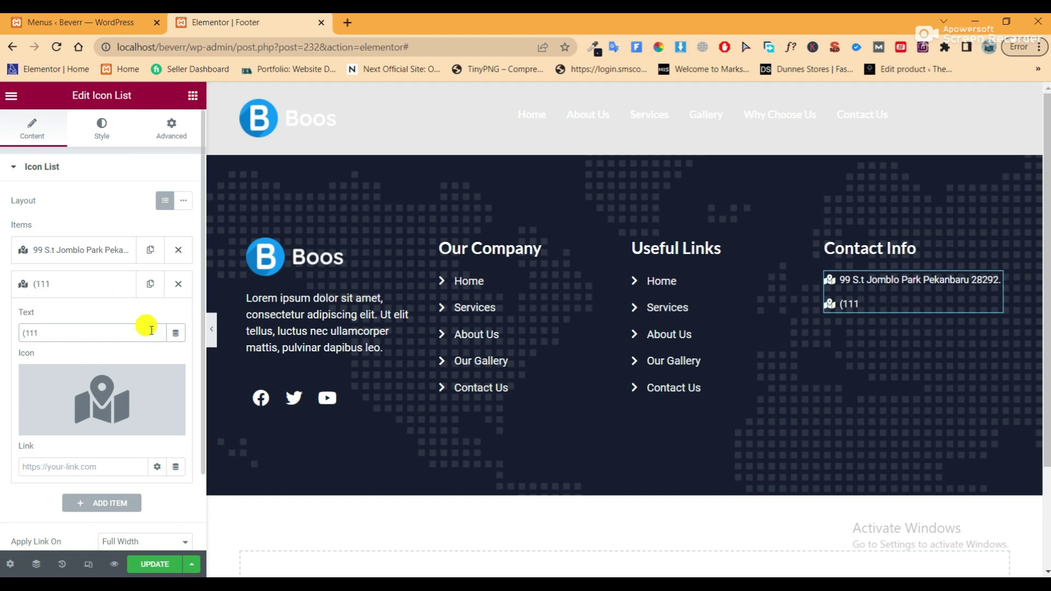